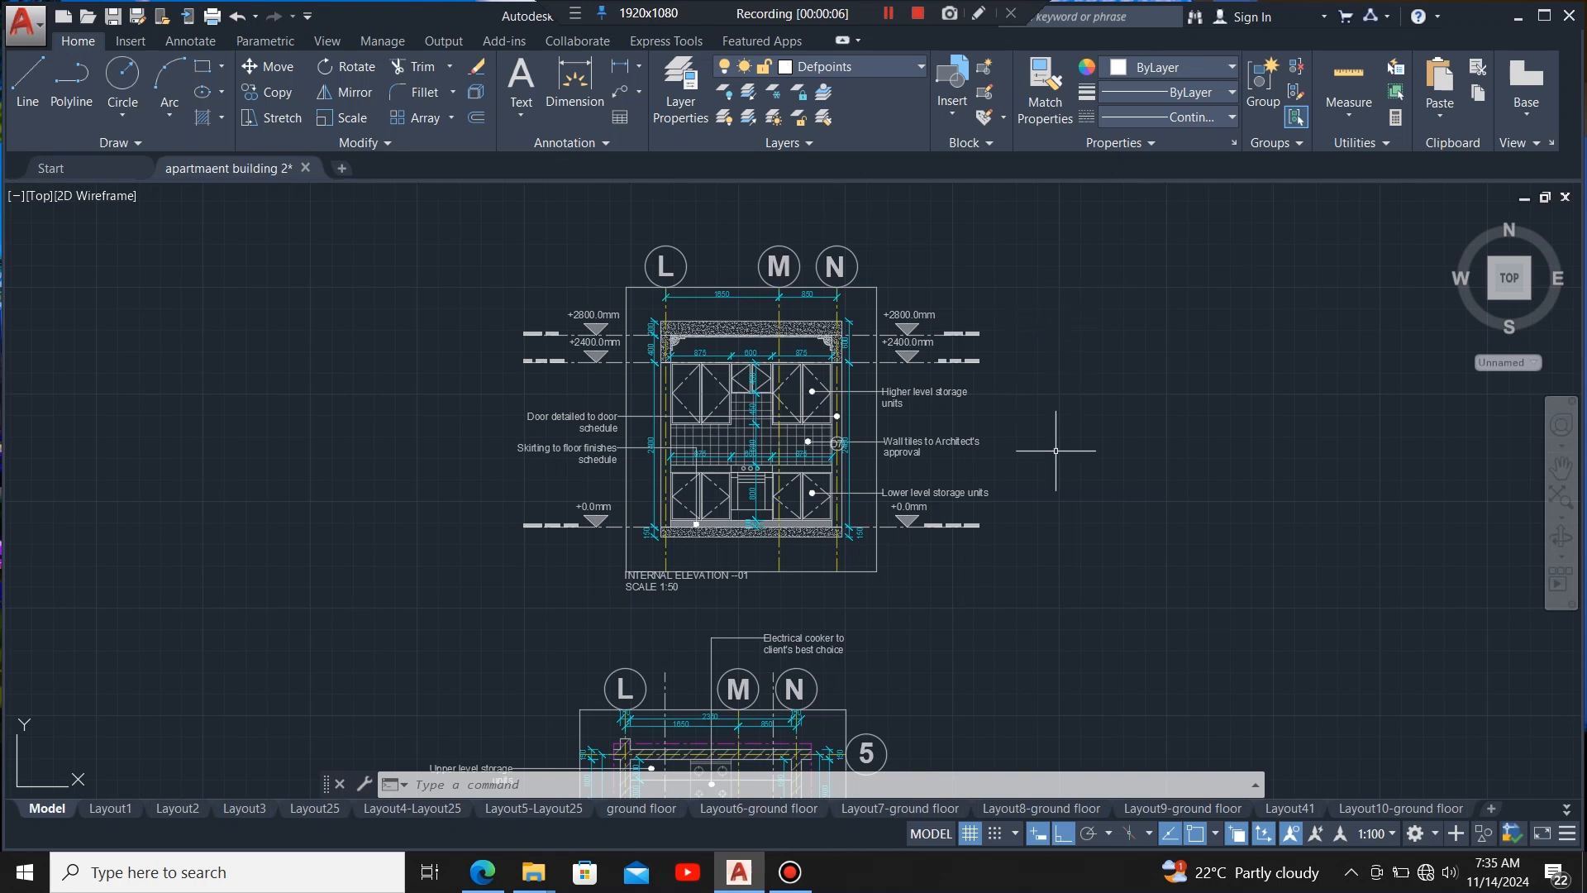
- Examine the internal elevation and the kitchen layout plan beneath it
middle_click_drag(994, 637, 1056, 577)
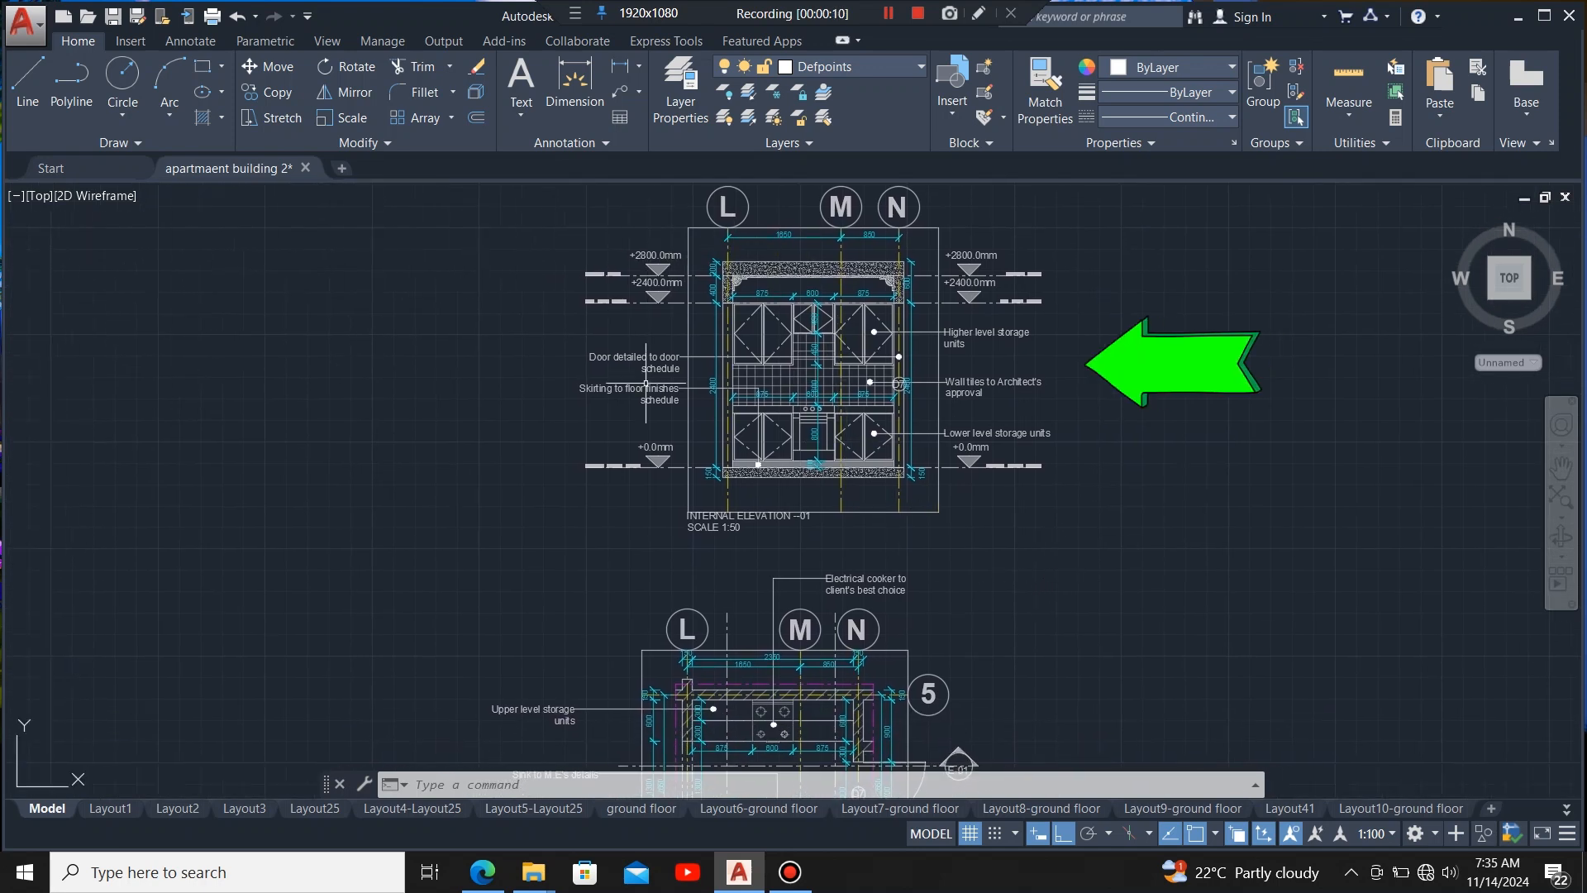
middle_click_drag(1007, 617, 1025, 377)
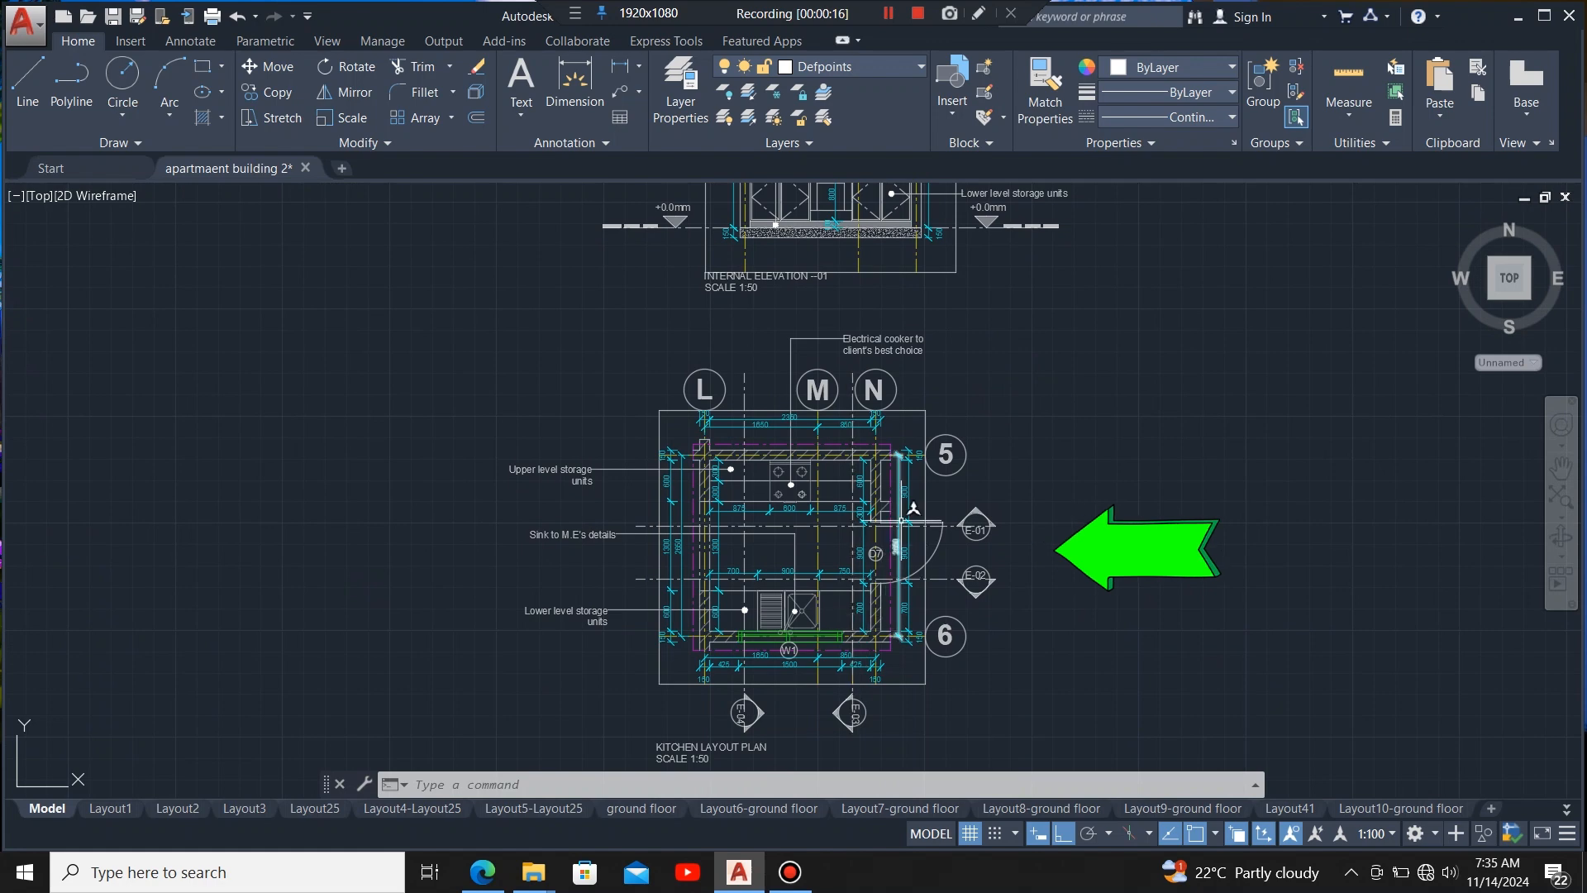
mouse_move(901, 520)
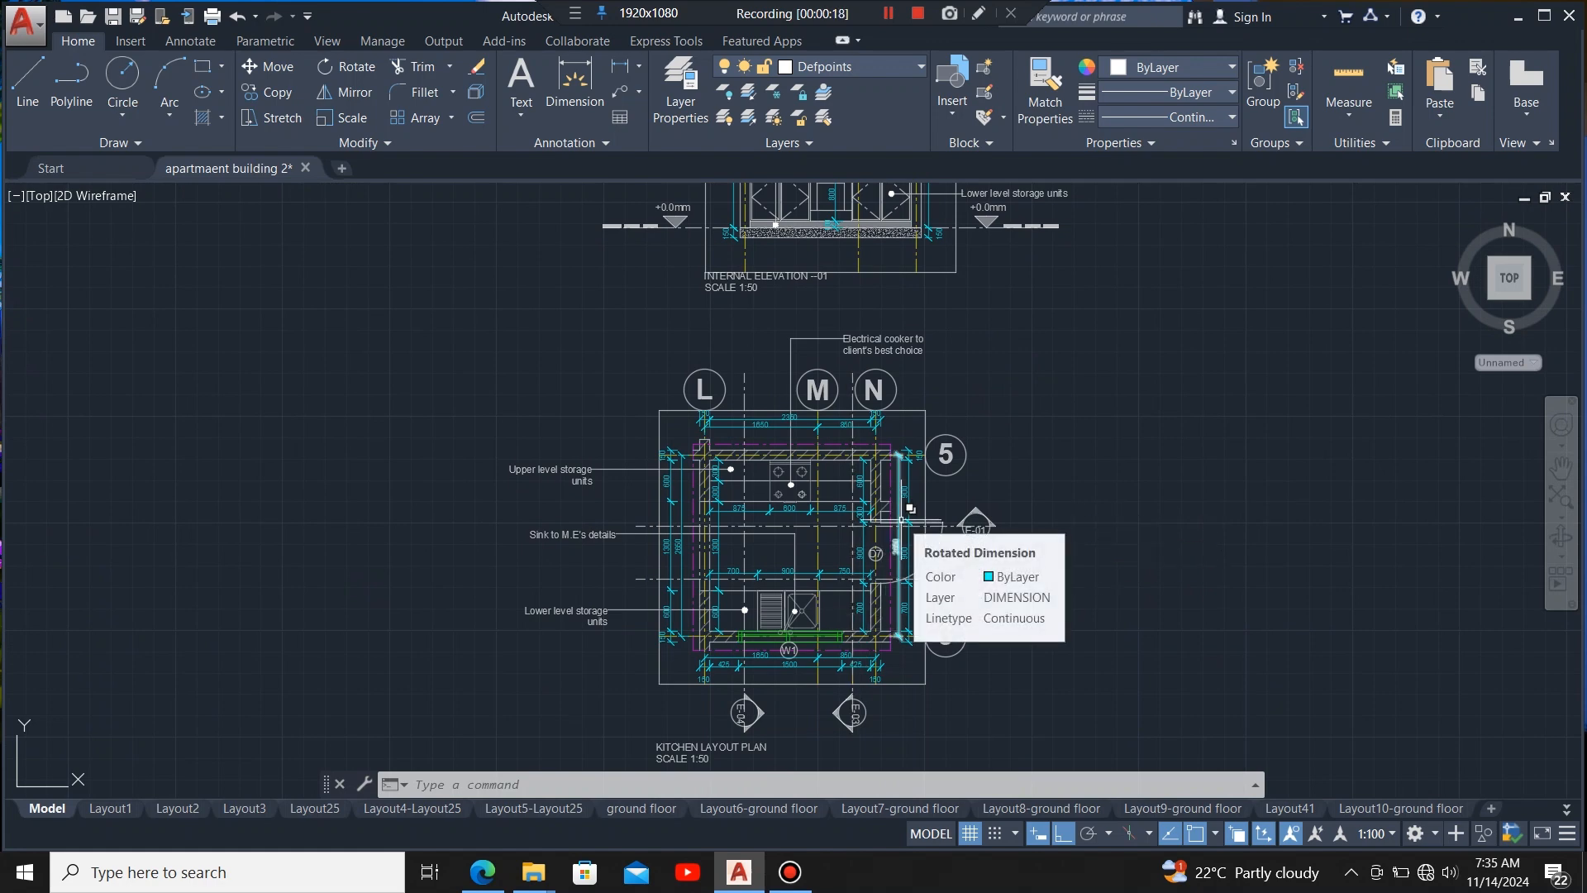
middle_click_drag(885, 418, 855, 650)
middle_click_drag(830, 416, 828, 463)
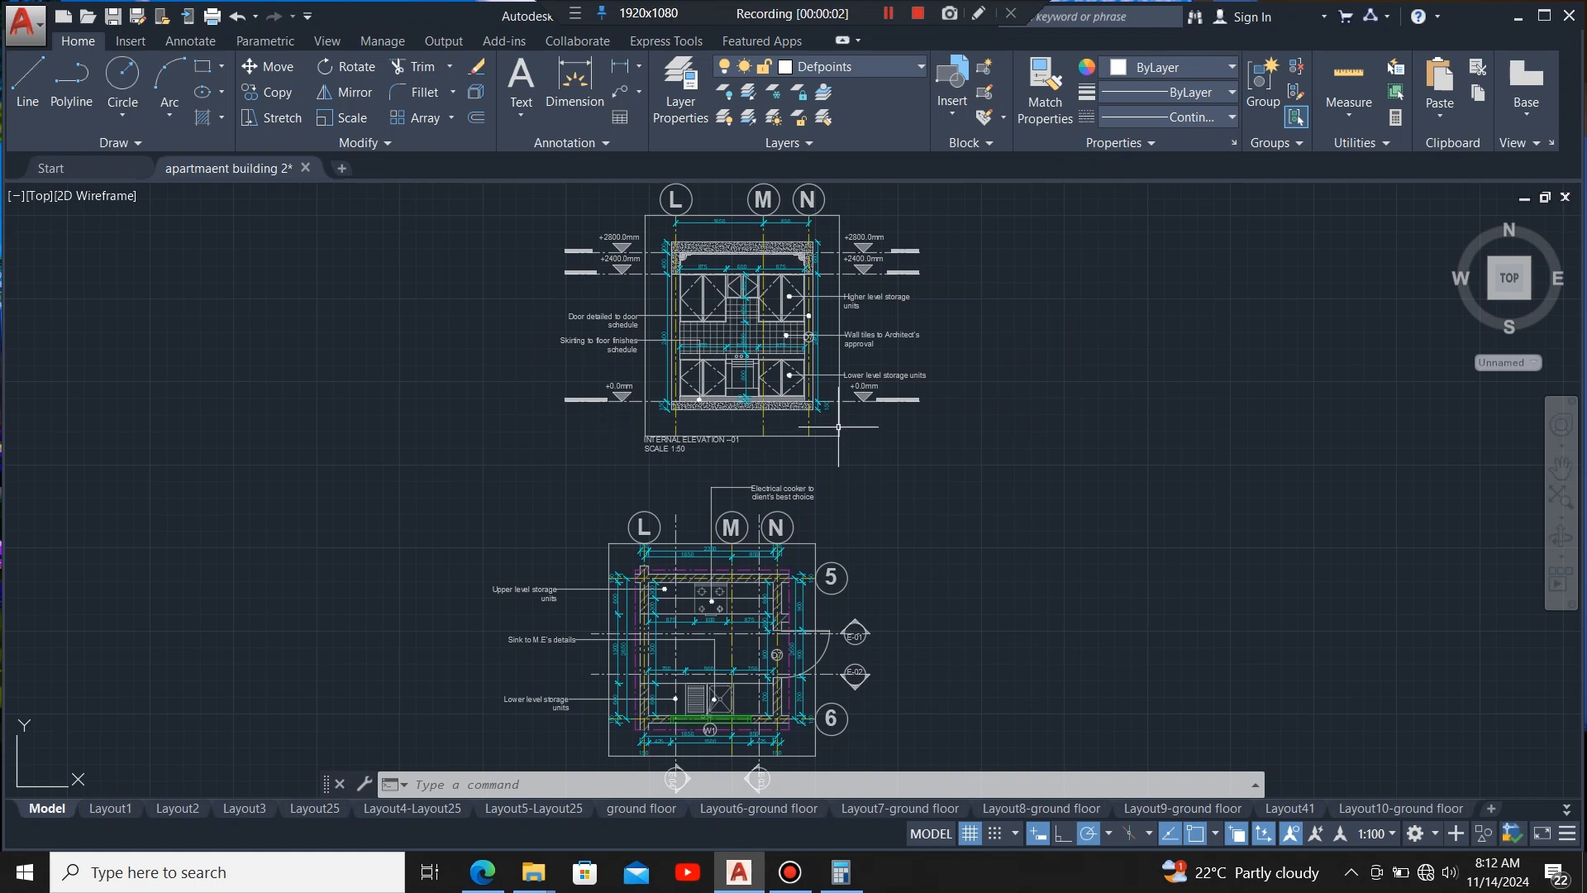
- Make the walls layer current and turn on Ortho mode for straight horizontal and vertical lines
left_click(887, 64)
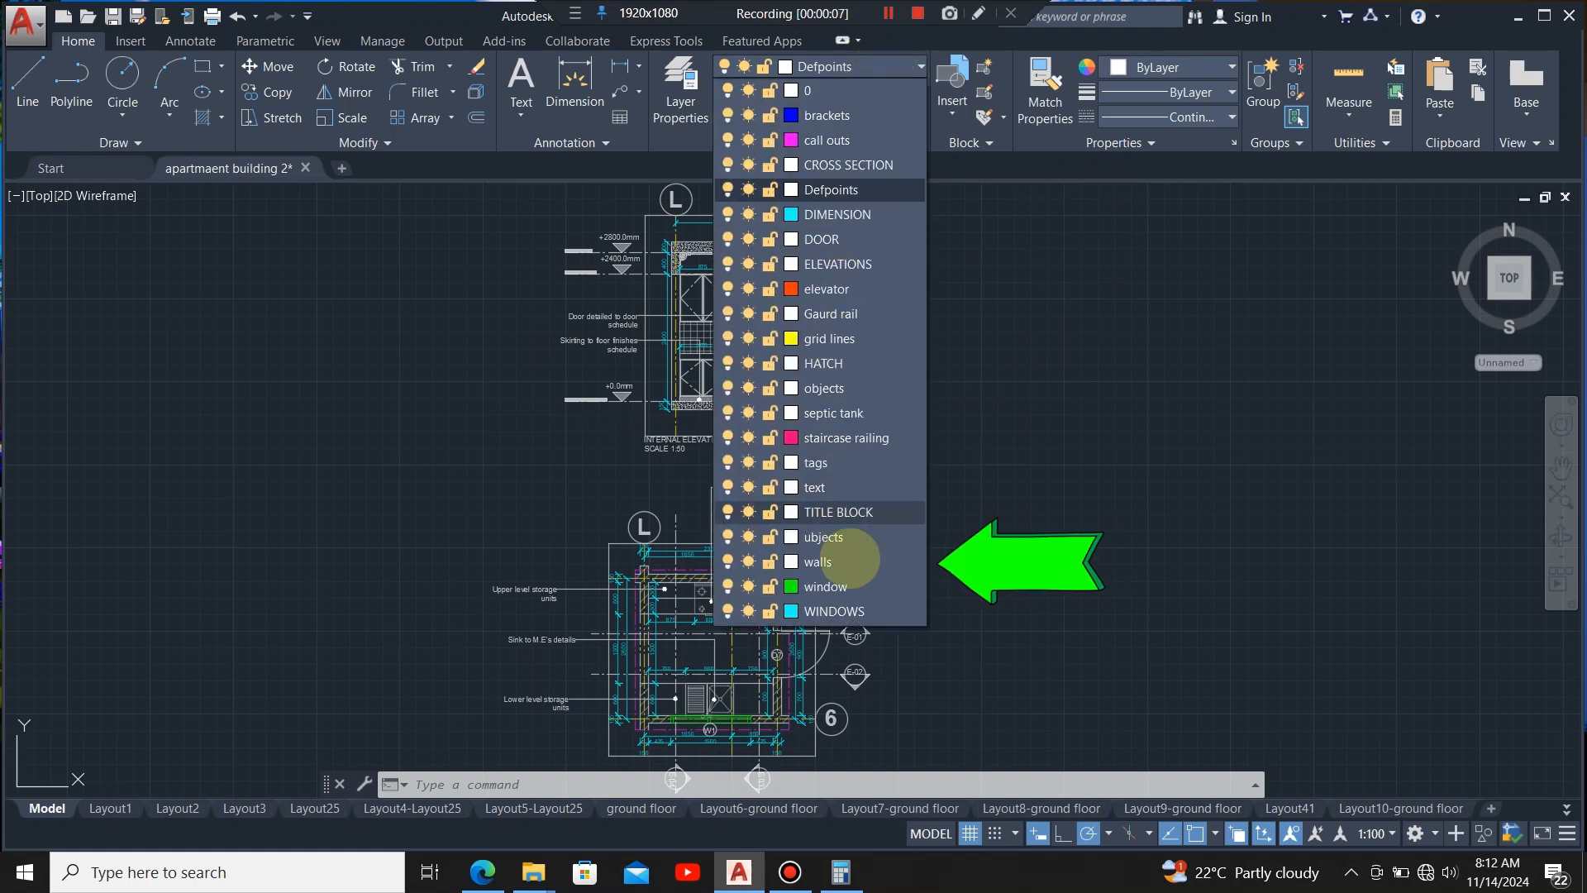
left_click(871, 560)
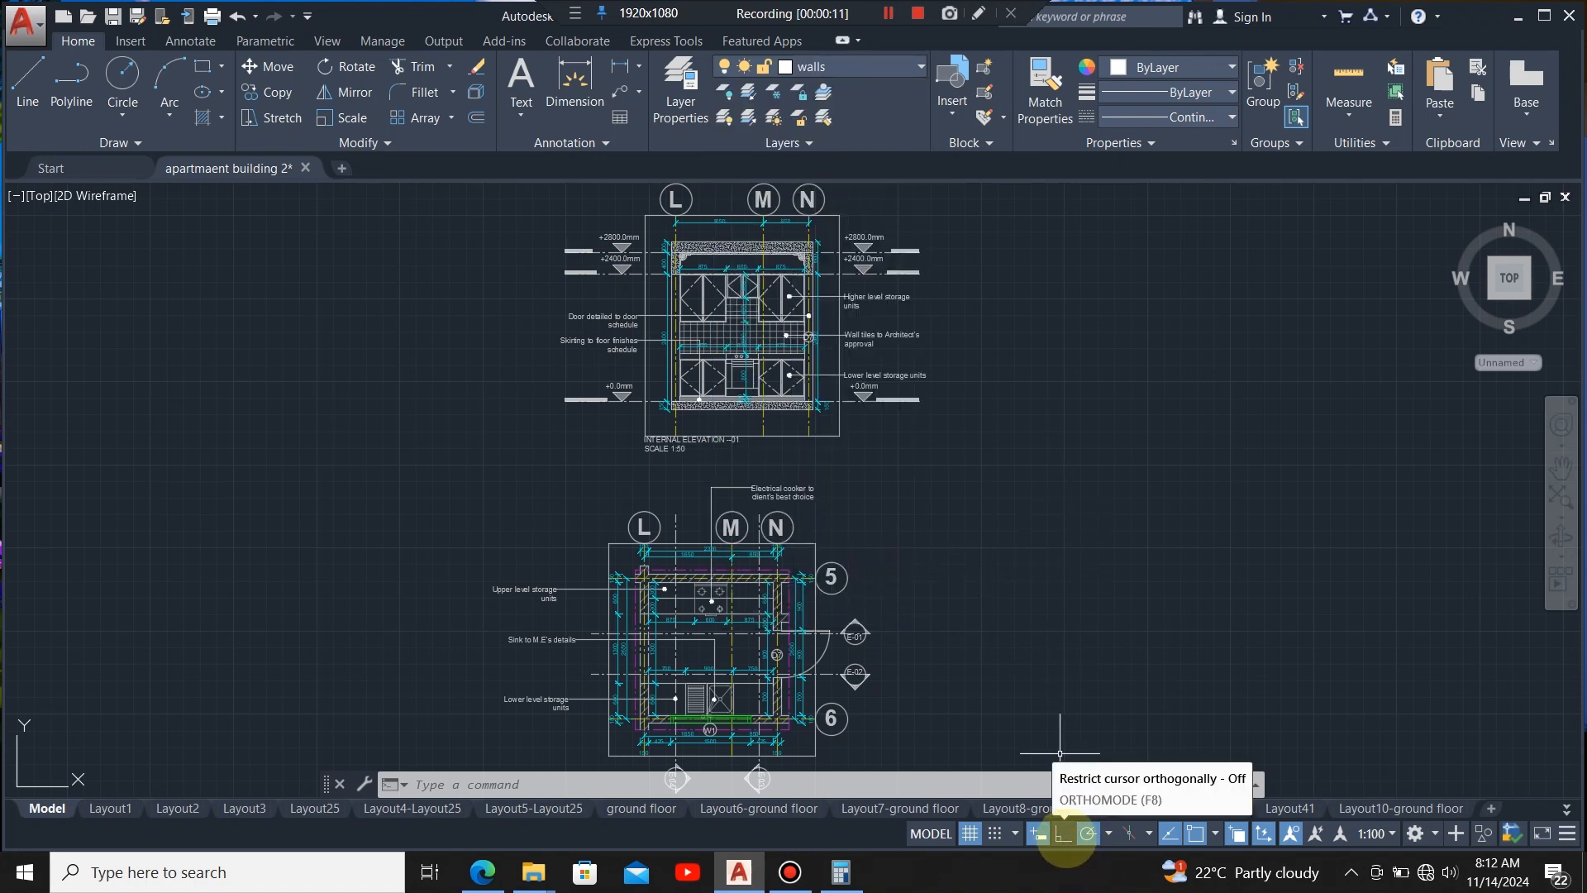
left_click(1064, 834)
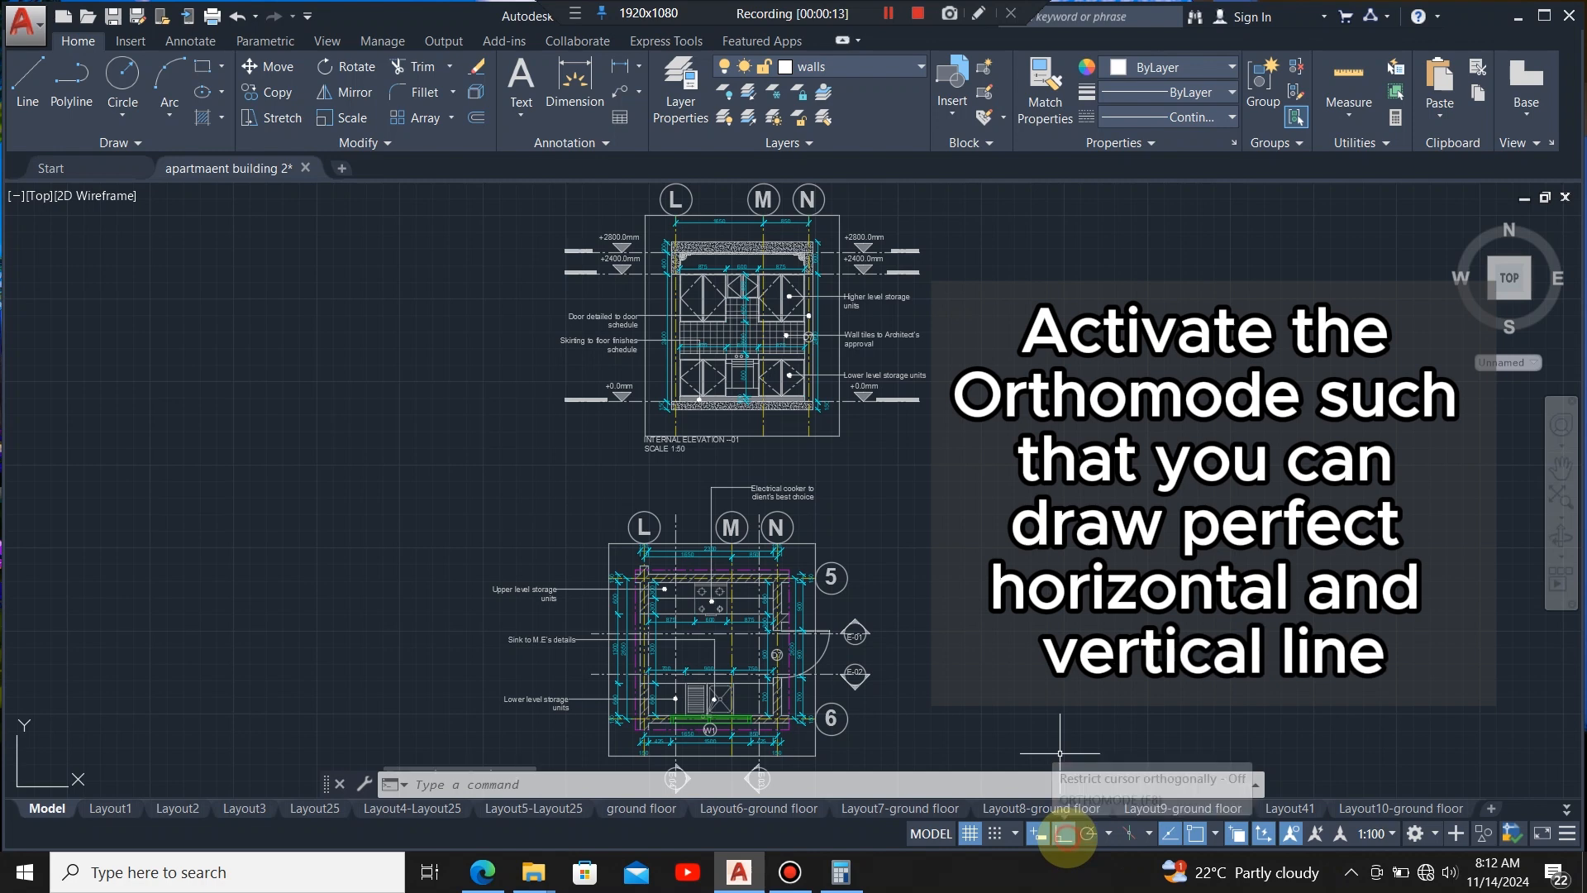
- Draw a long horizontal base line in the empty area to the right of the internal elevation, keeping Ortho mode on
left_click(27, 76)
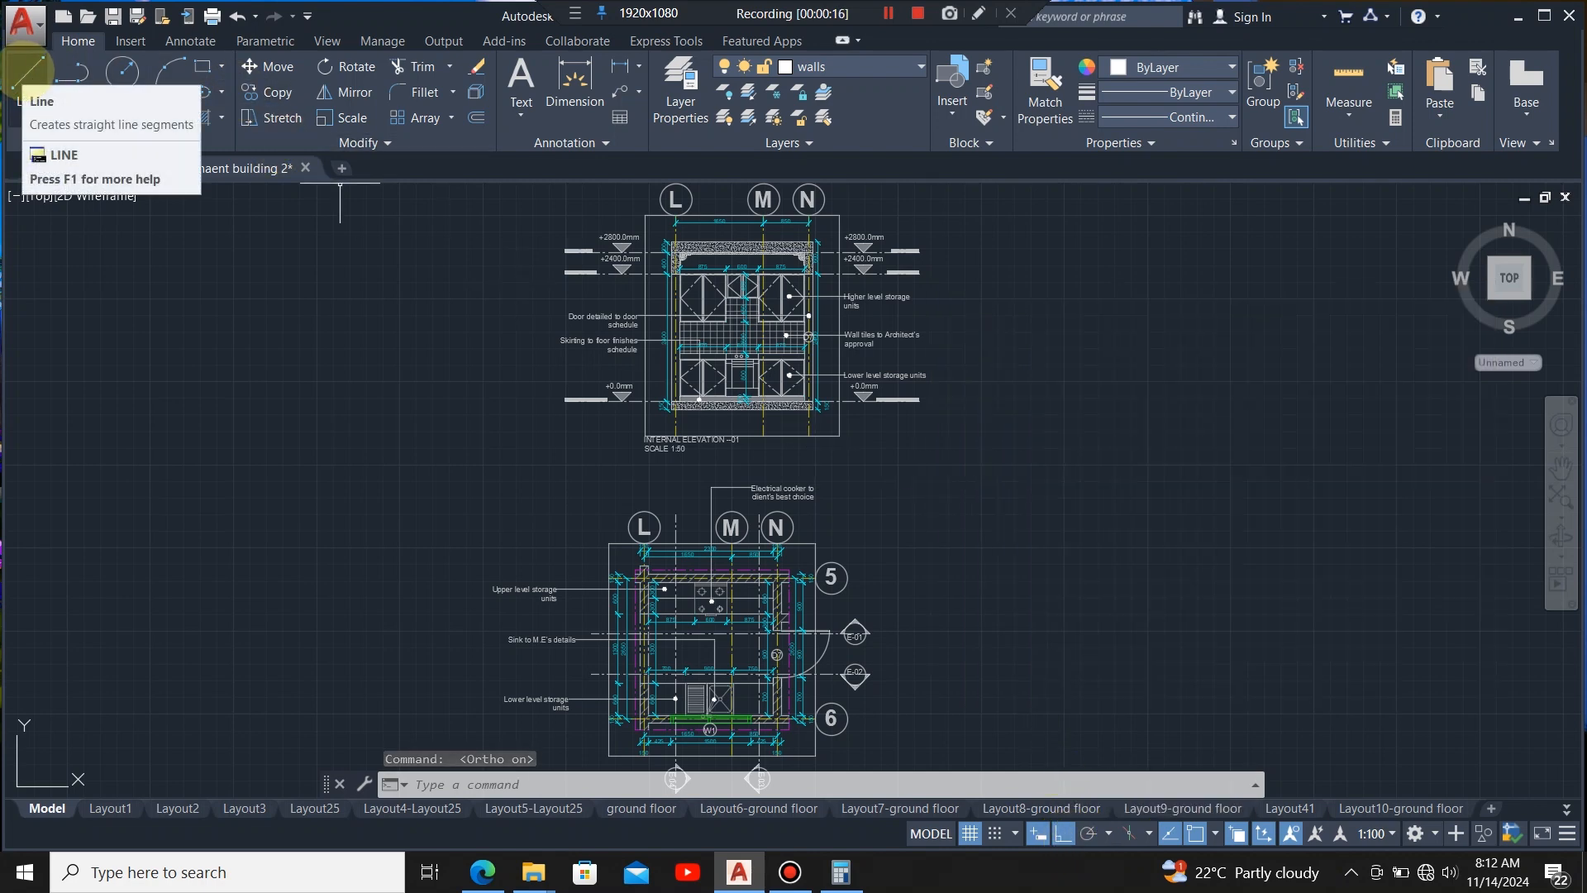
left_click(27, 76)
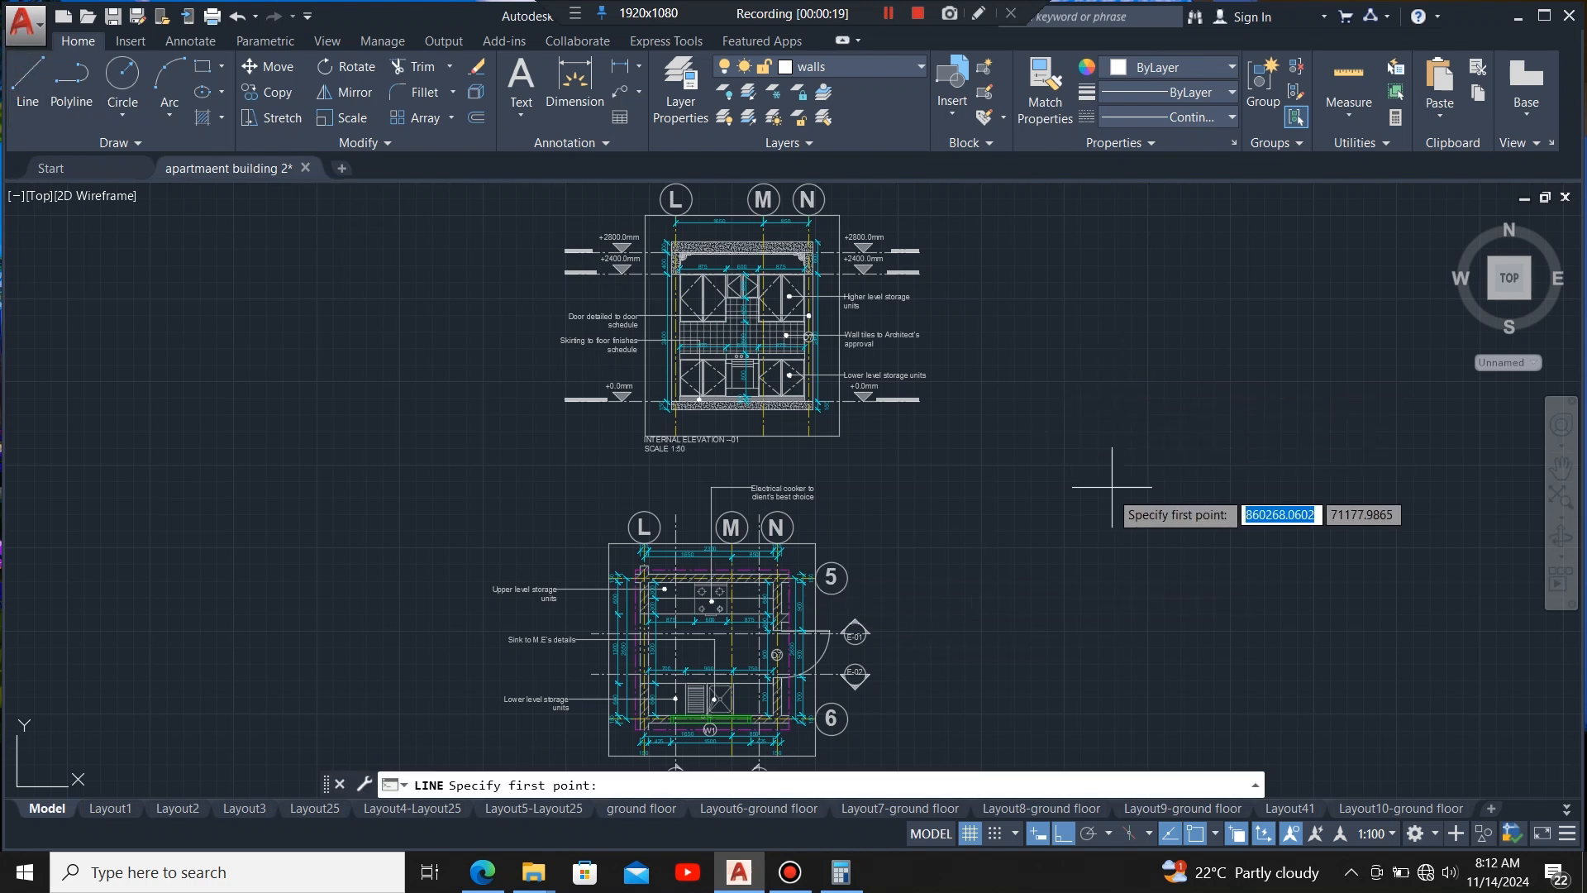
mouse_move(1076, 414)
middle_mouse_down()
mouse_move(900, 411)
mouse_move(868, 432)
mouse_move(781, 431)
middle_mouse_up()
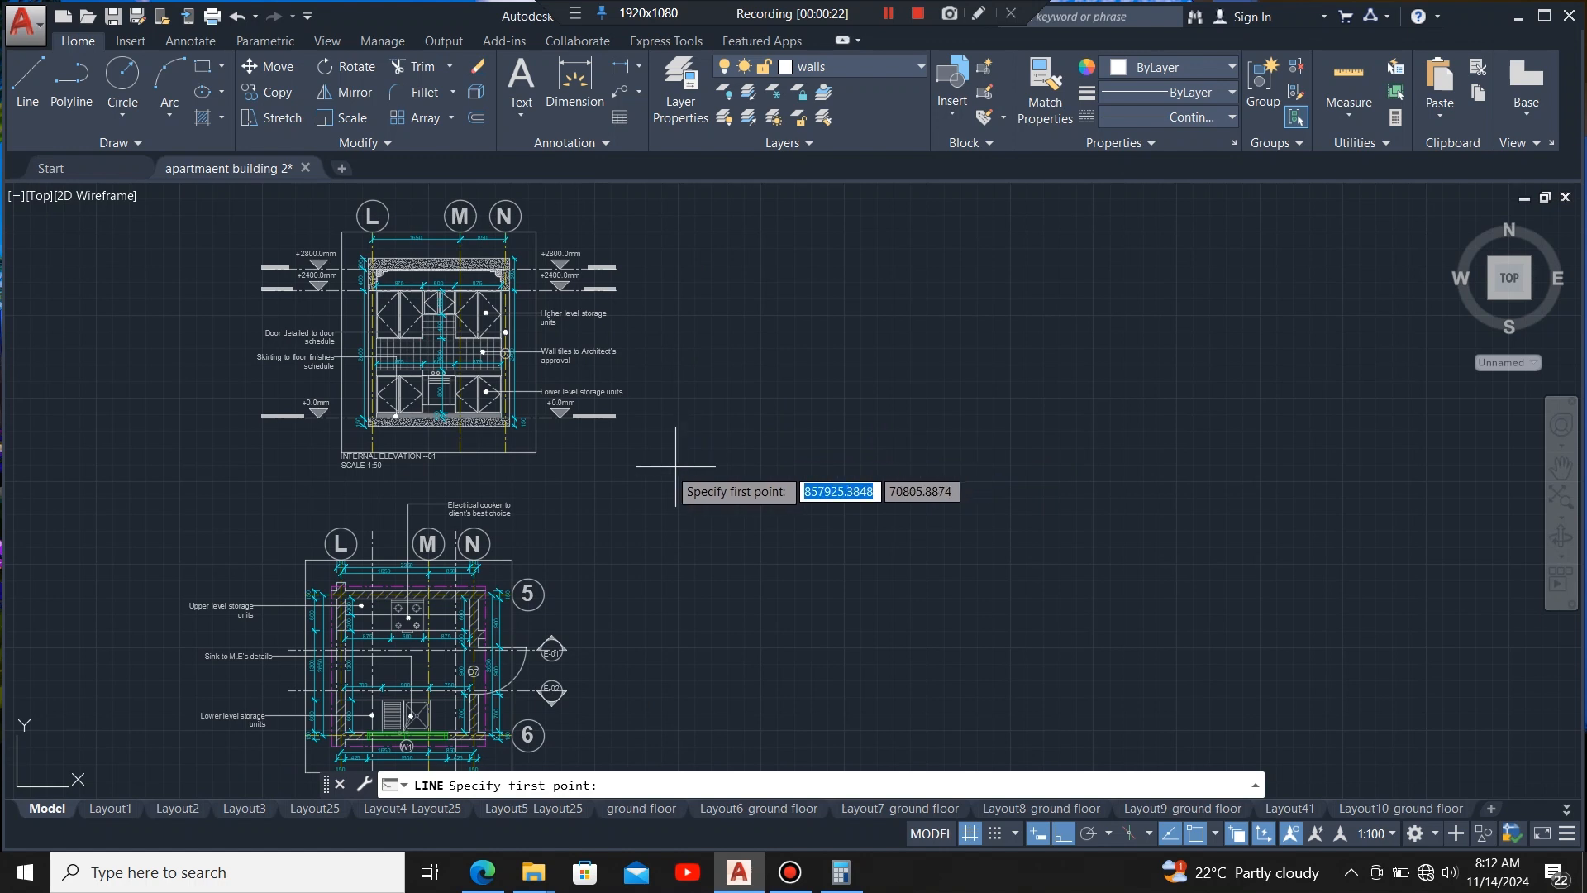
left_click(689, 445)
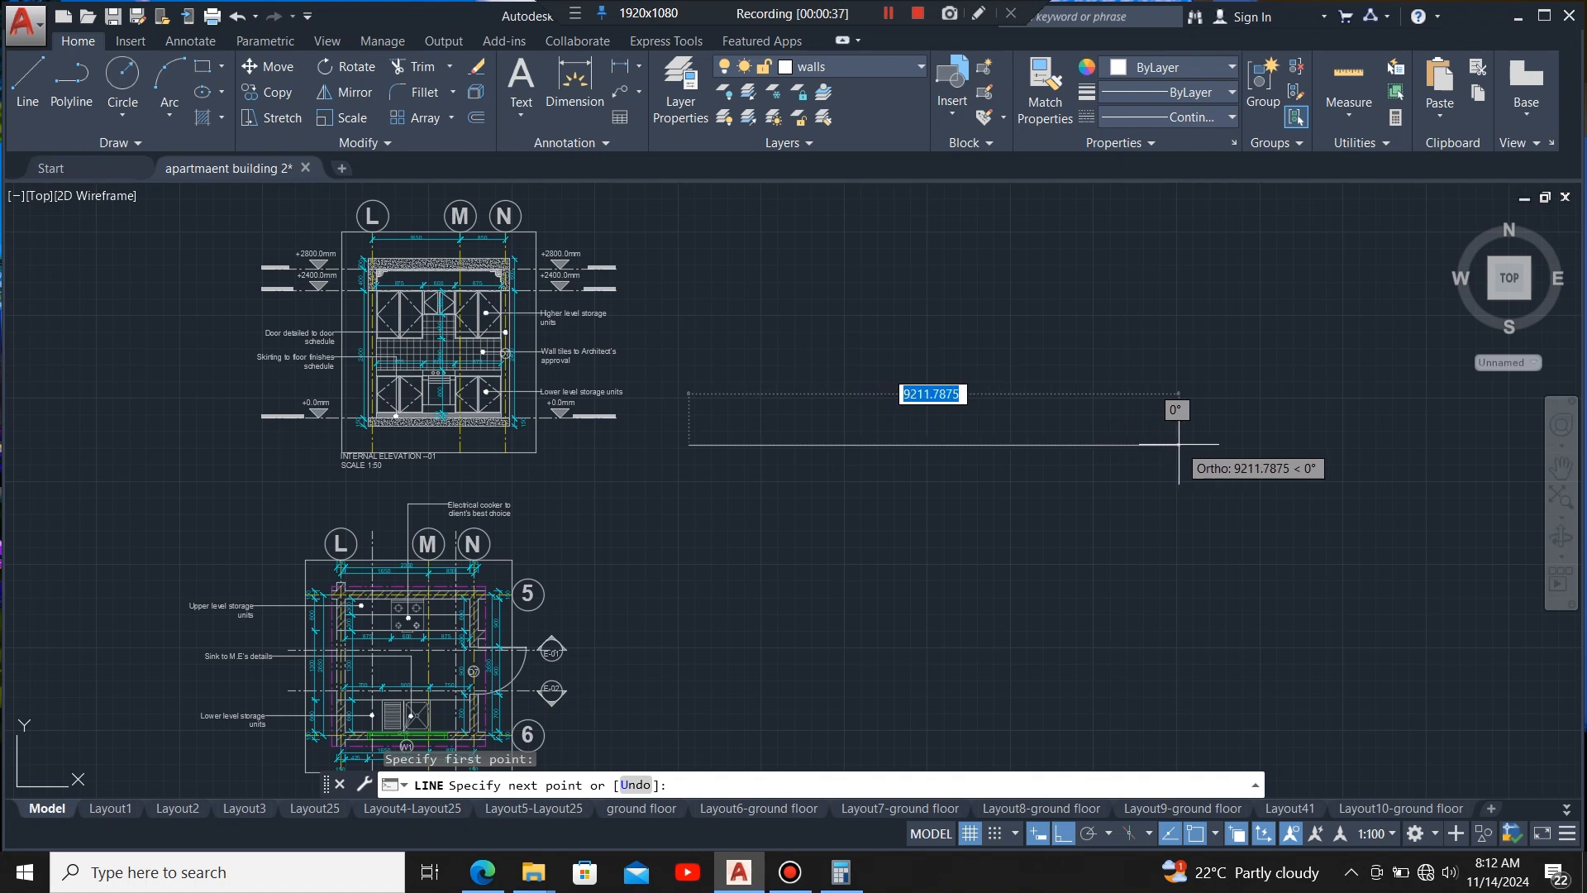
left_click(1061, 834)
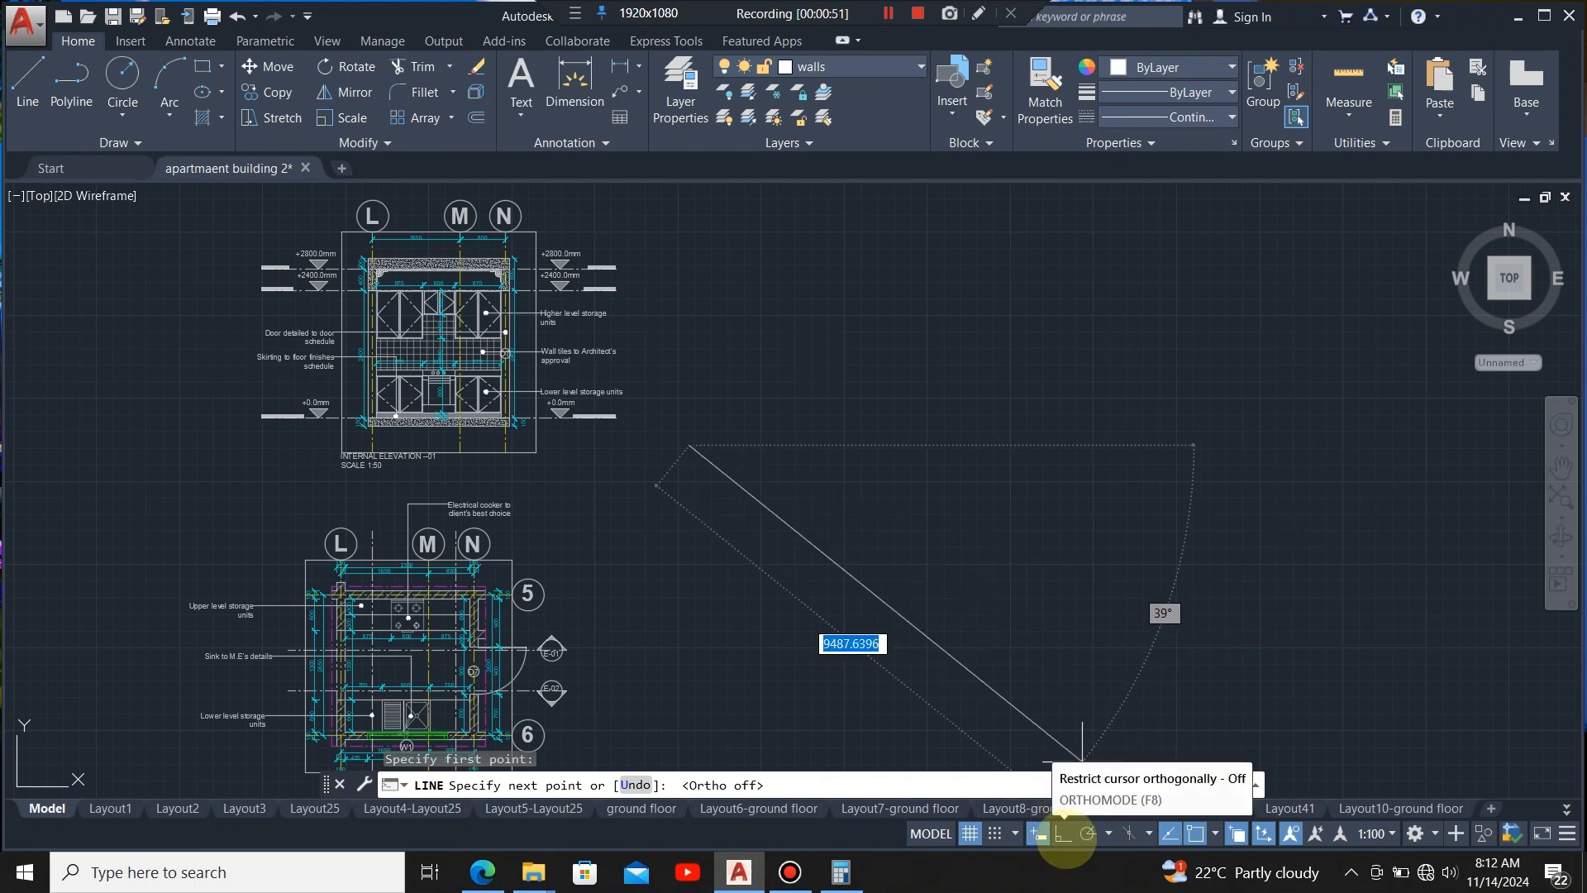
left_click(1064, 835)
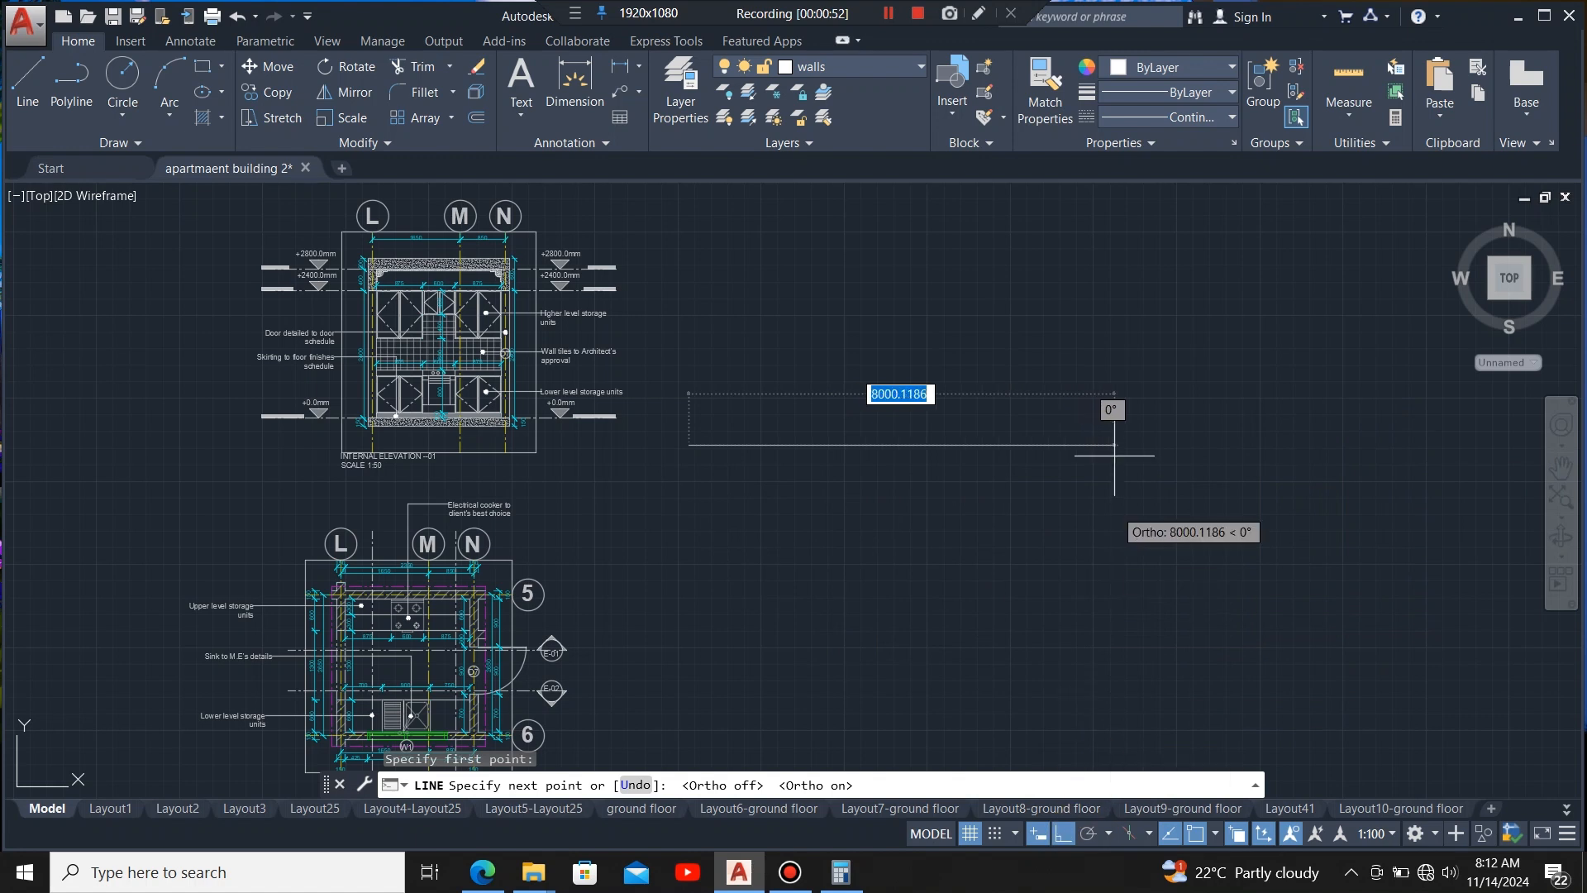
left_click(1240, 445)
key("Escape")
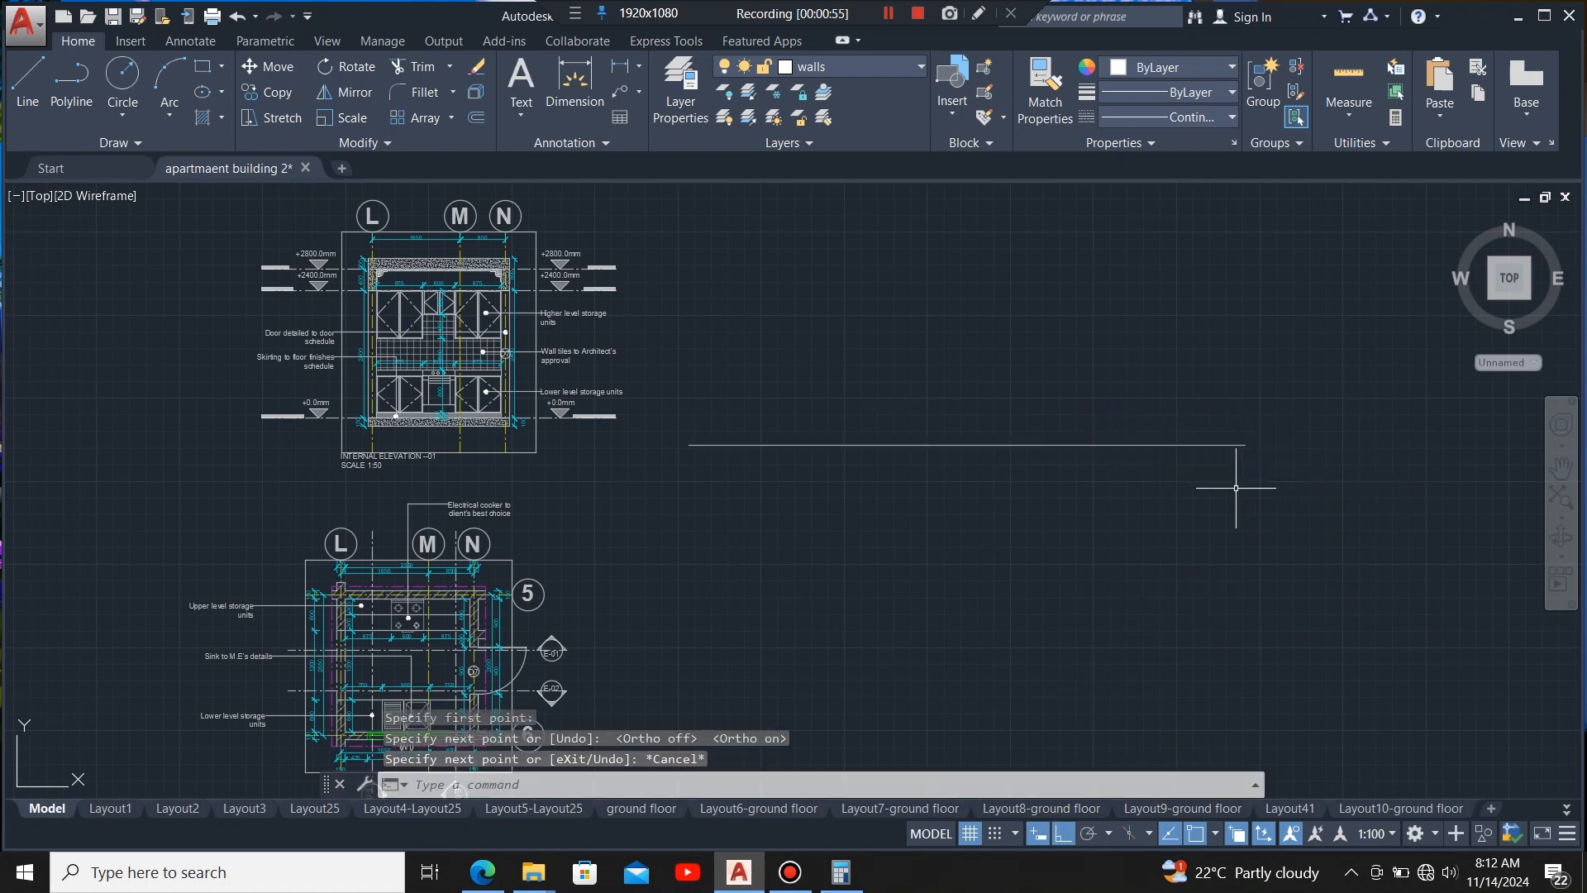
- Offset the horizontal base line 150 mm upward to match the floor slab thickness in the reference elevation
left_click_drag(1026, 380, 936, 574)
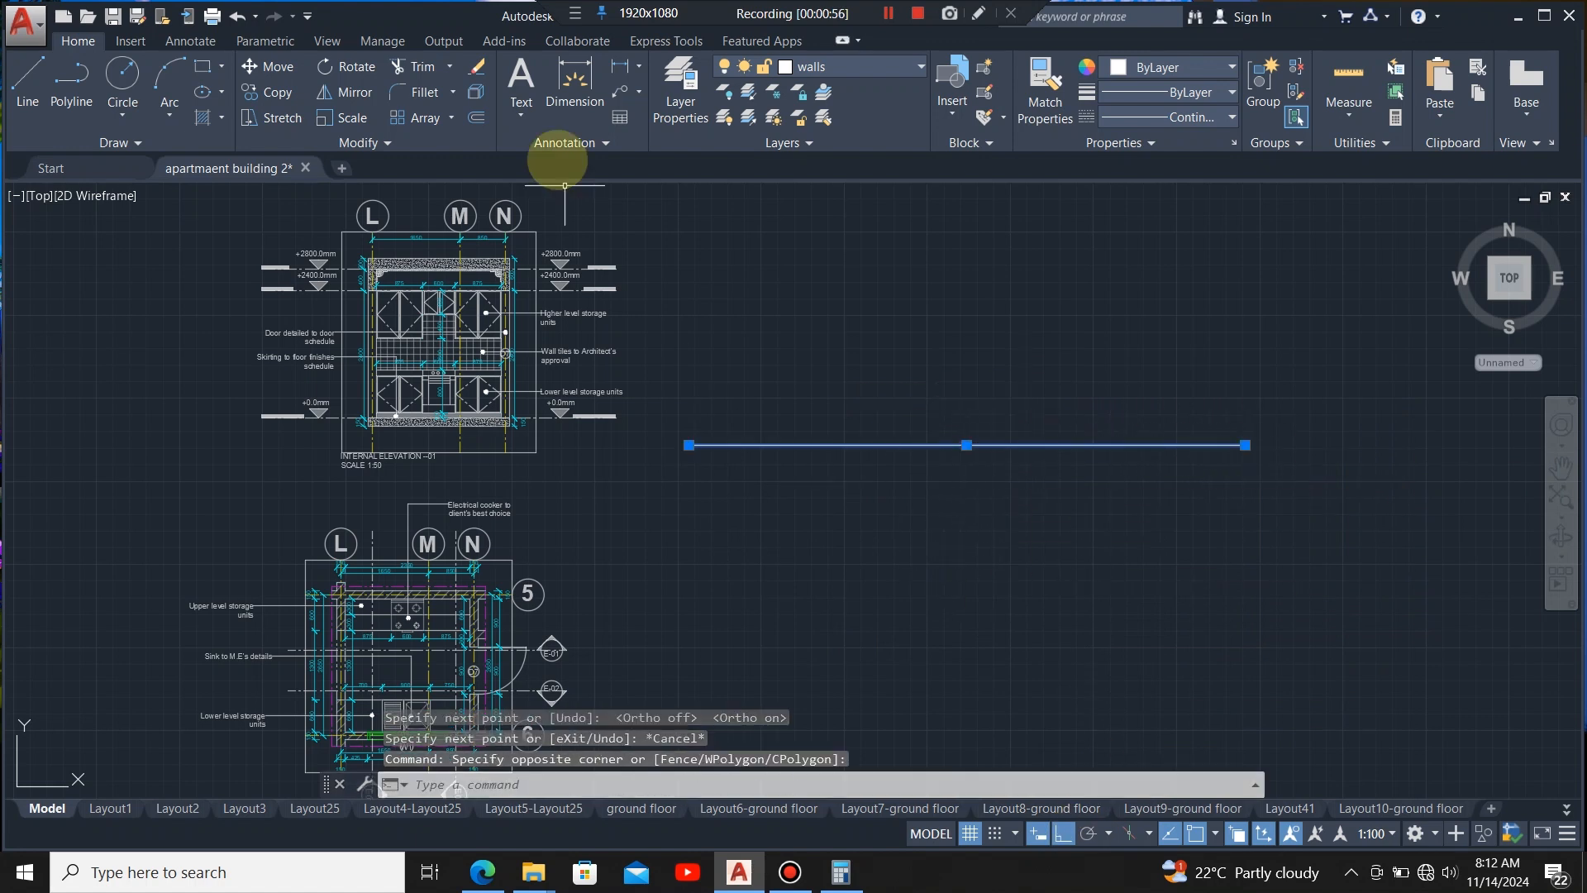
left_click(476, 115)
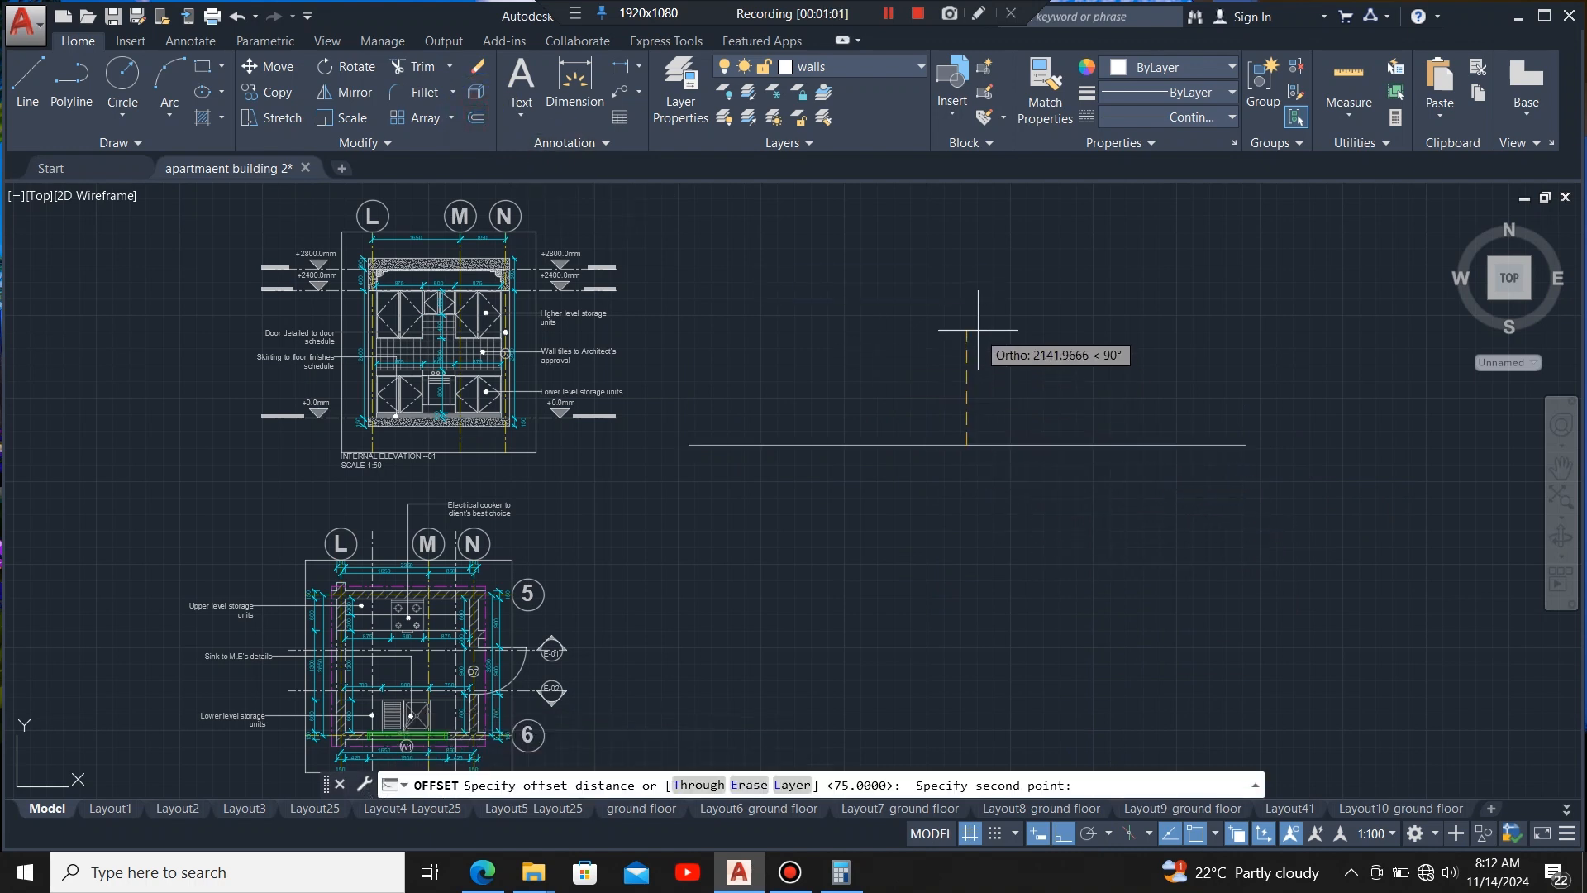
scroll(503, 430, "up", 6)
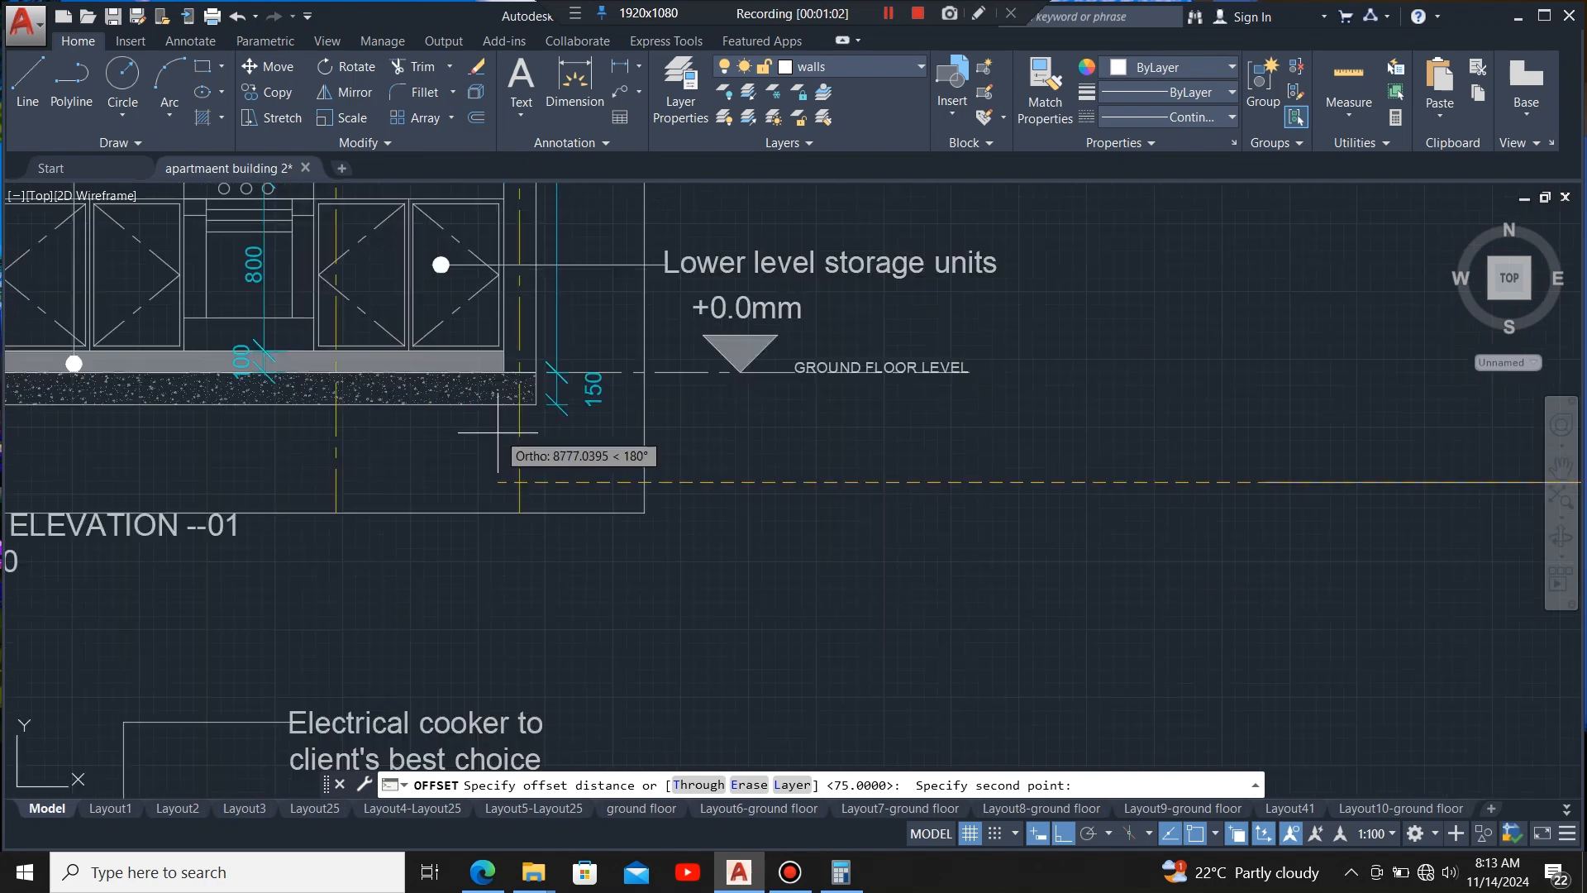
scroll(579, 399, "down", 8)
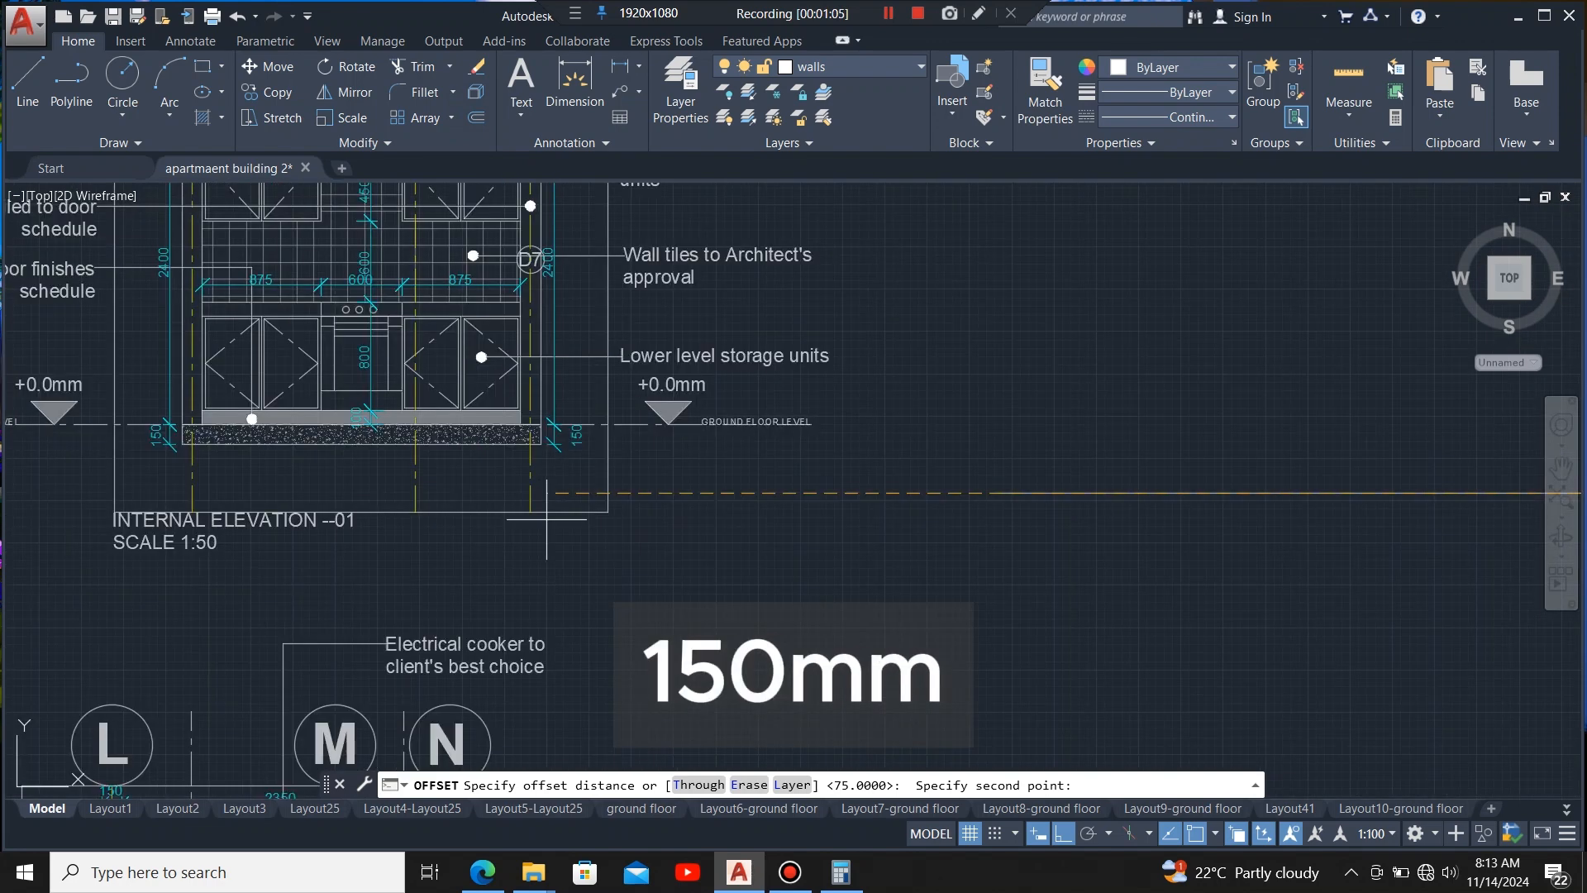
scroll(1052, 450, "up", 2)
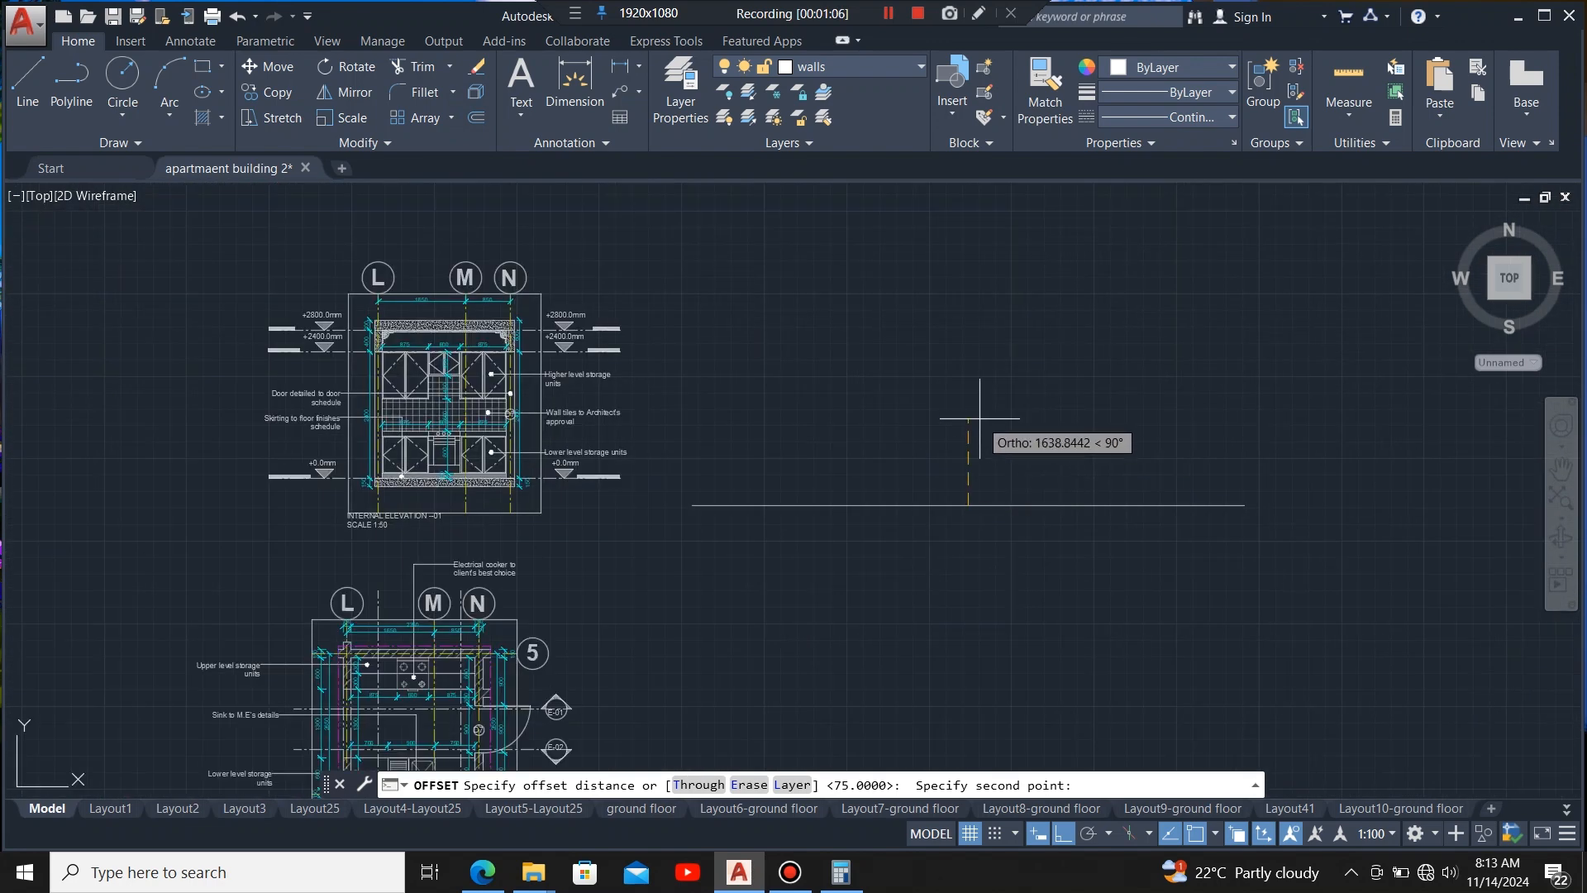
type("150")
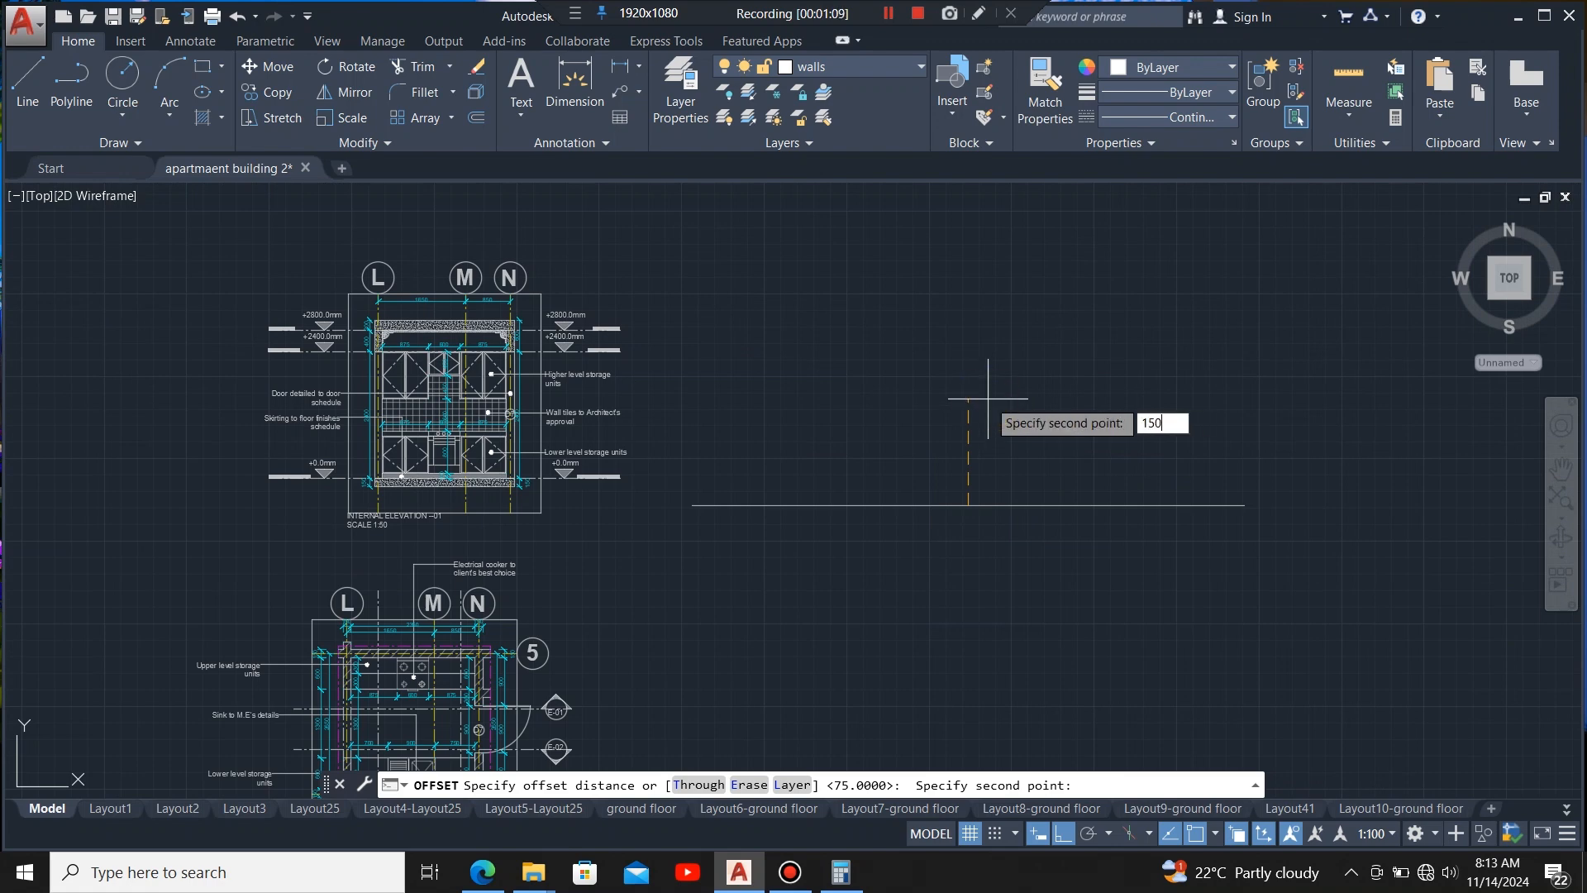
key("Return")
left_click(987, 398)
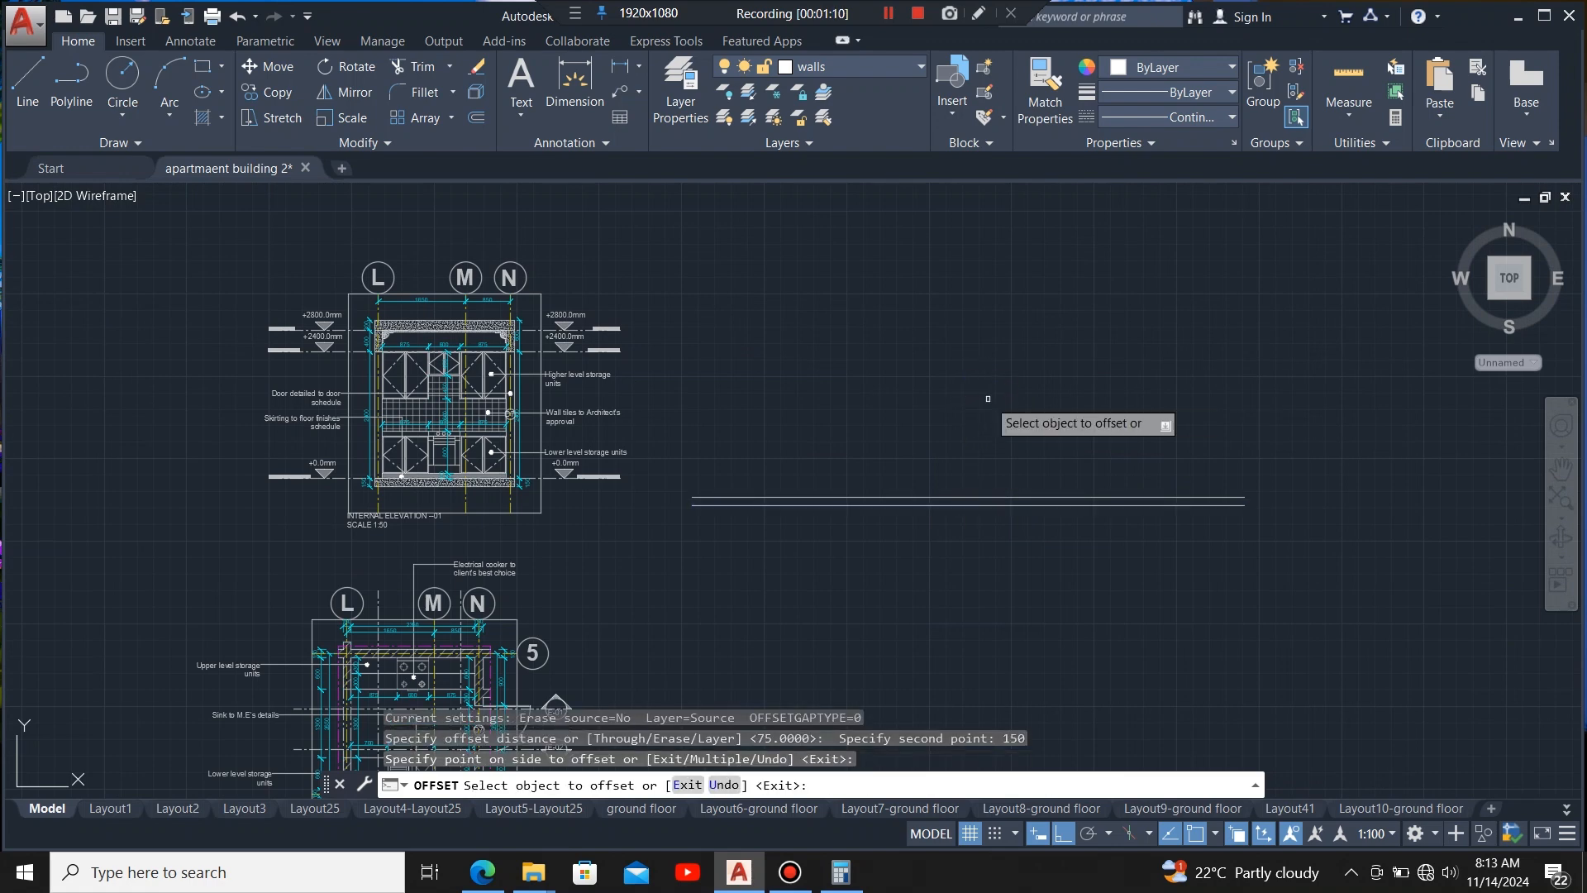
- Offset the upper slab line 100 mm upward to mark the skirting height below the lower storage units
scroll(401, 491, "up", 5)
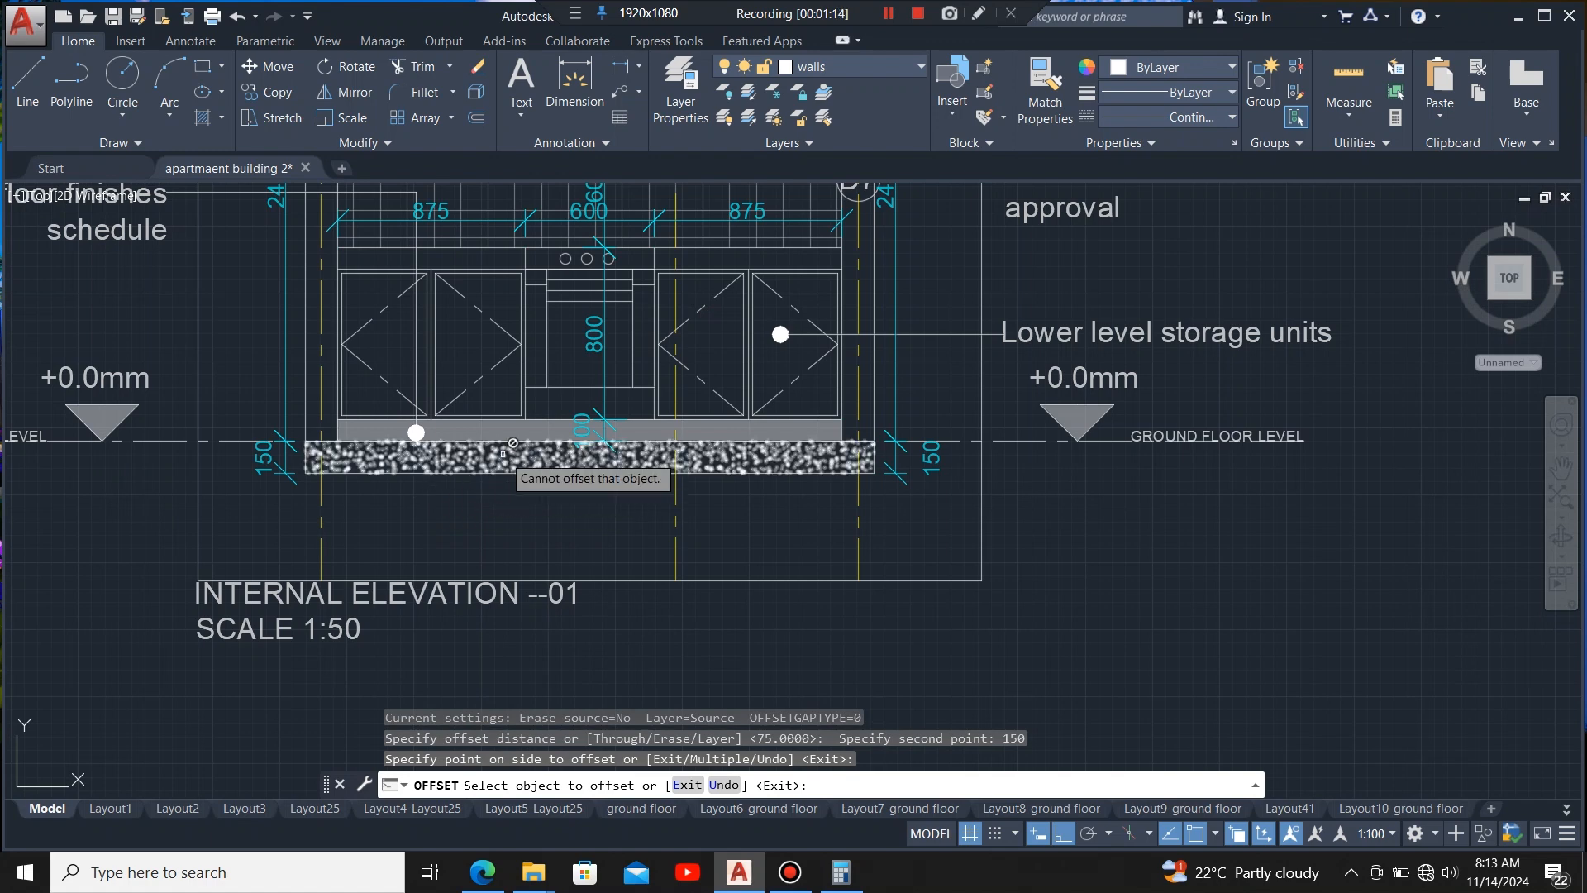
scroll(346, 536, "down", 5)
scroll(833, 562, "up", 2)
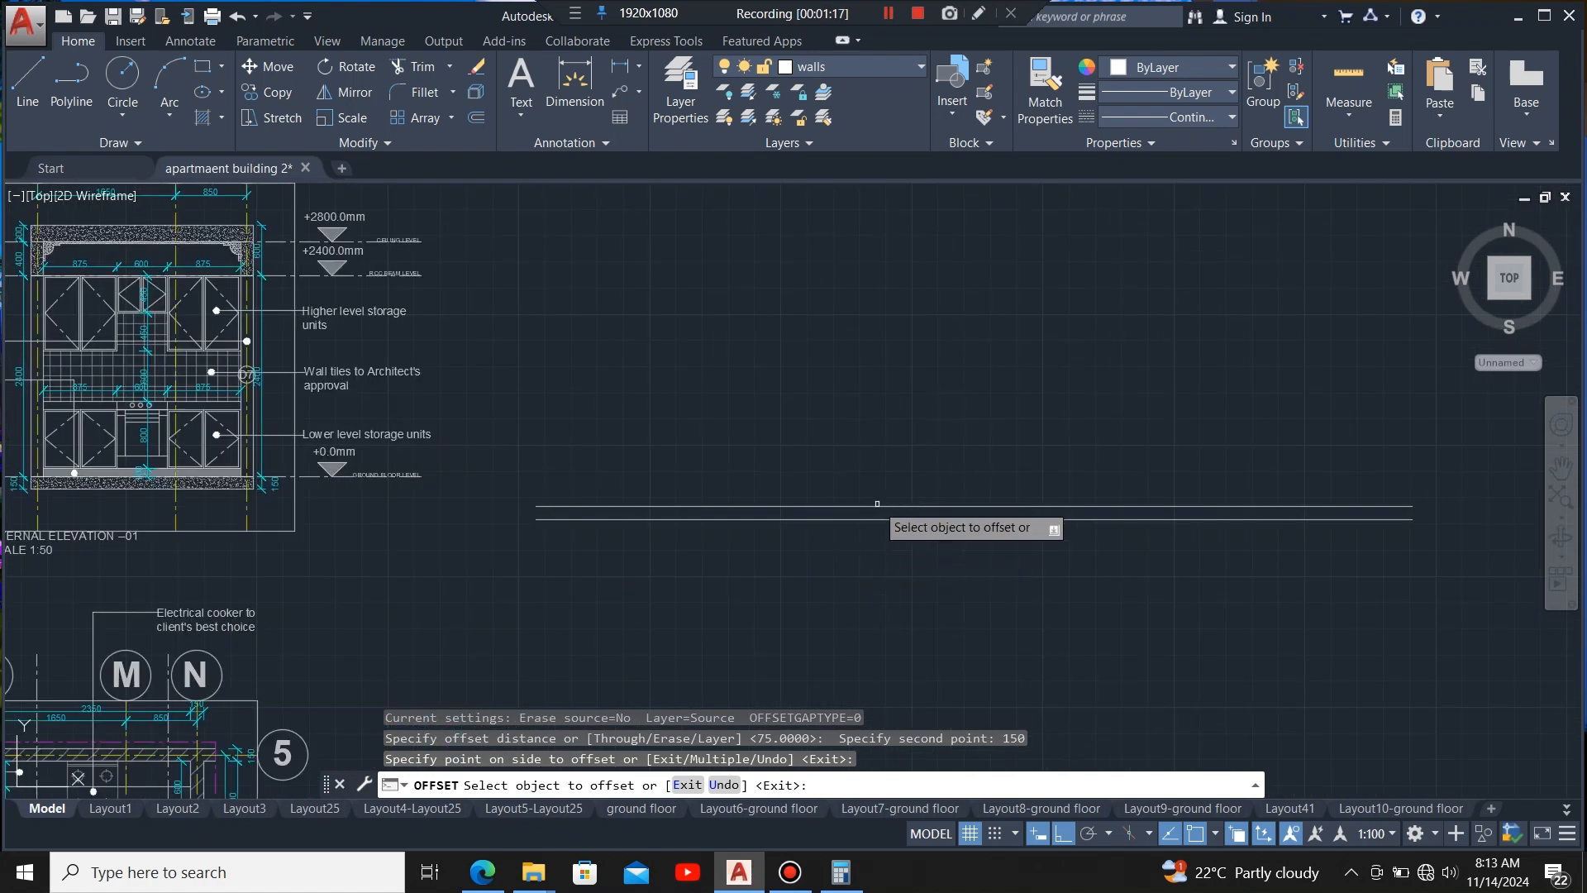
scroll(1001, 517, "down", 2)
scroll(422, 508, "up", 5)
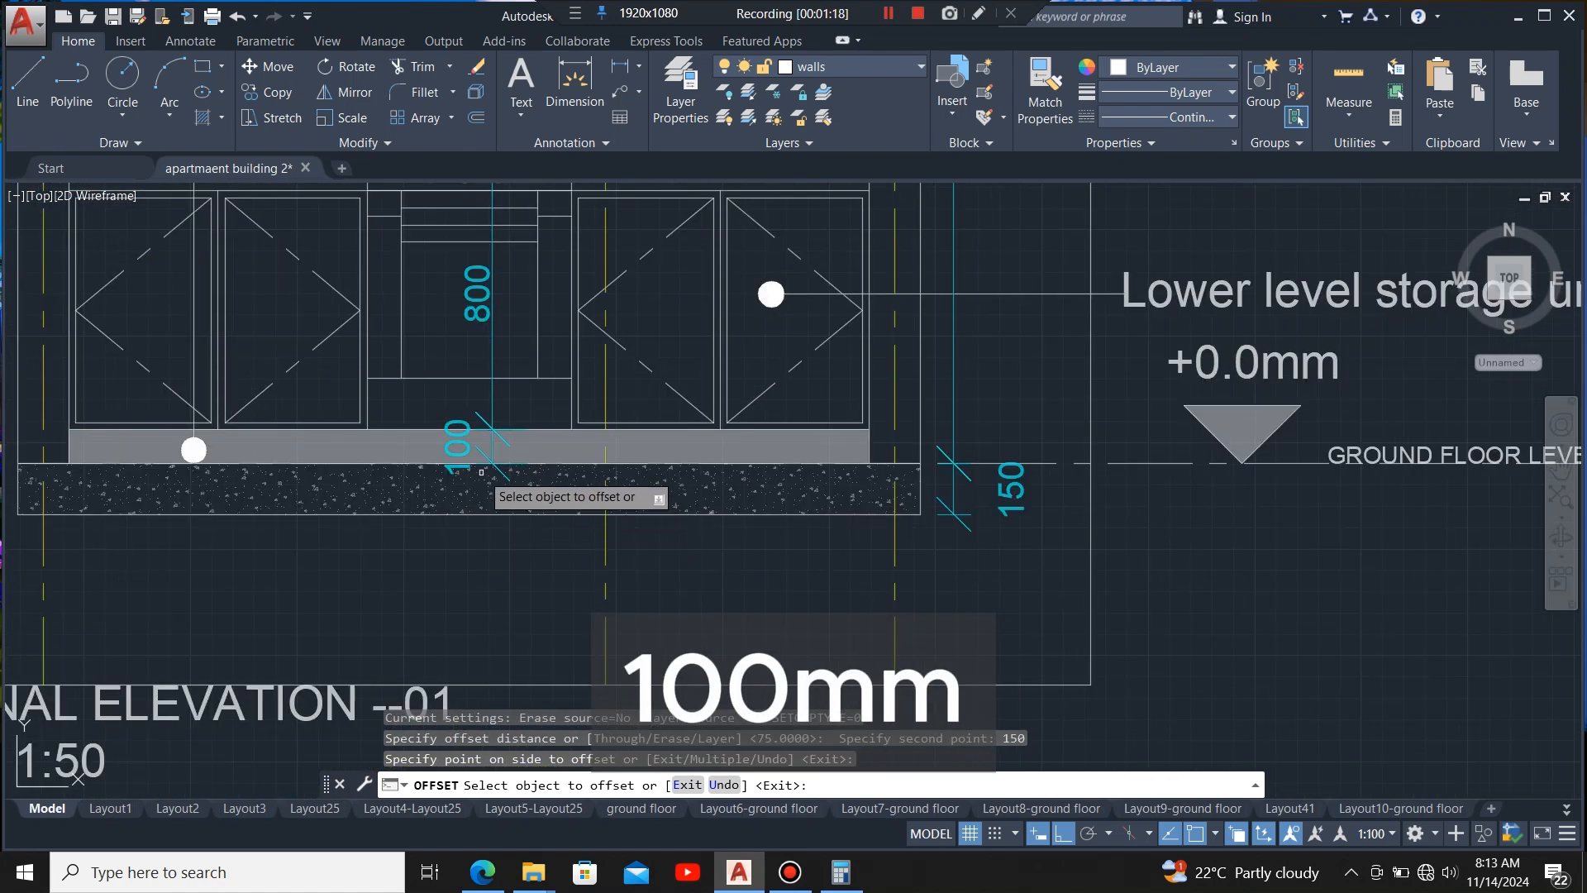
scroll(347, 519, "down", 6)
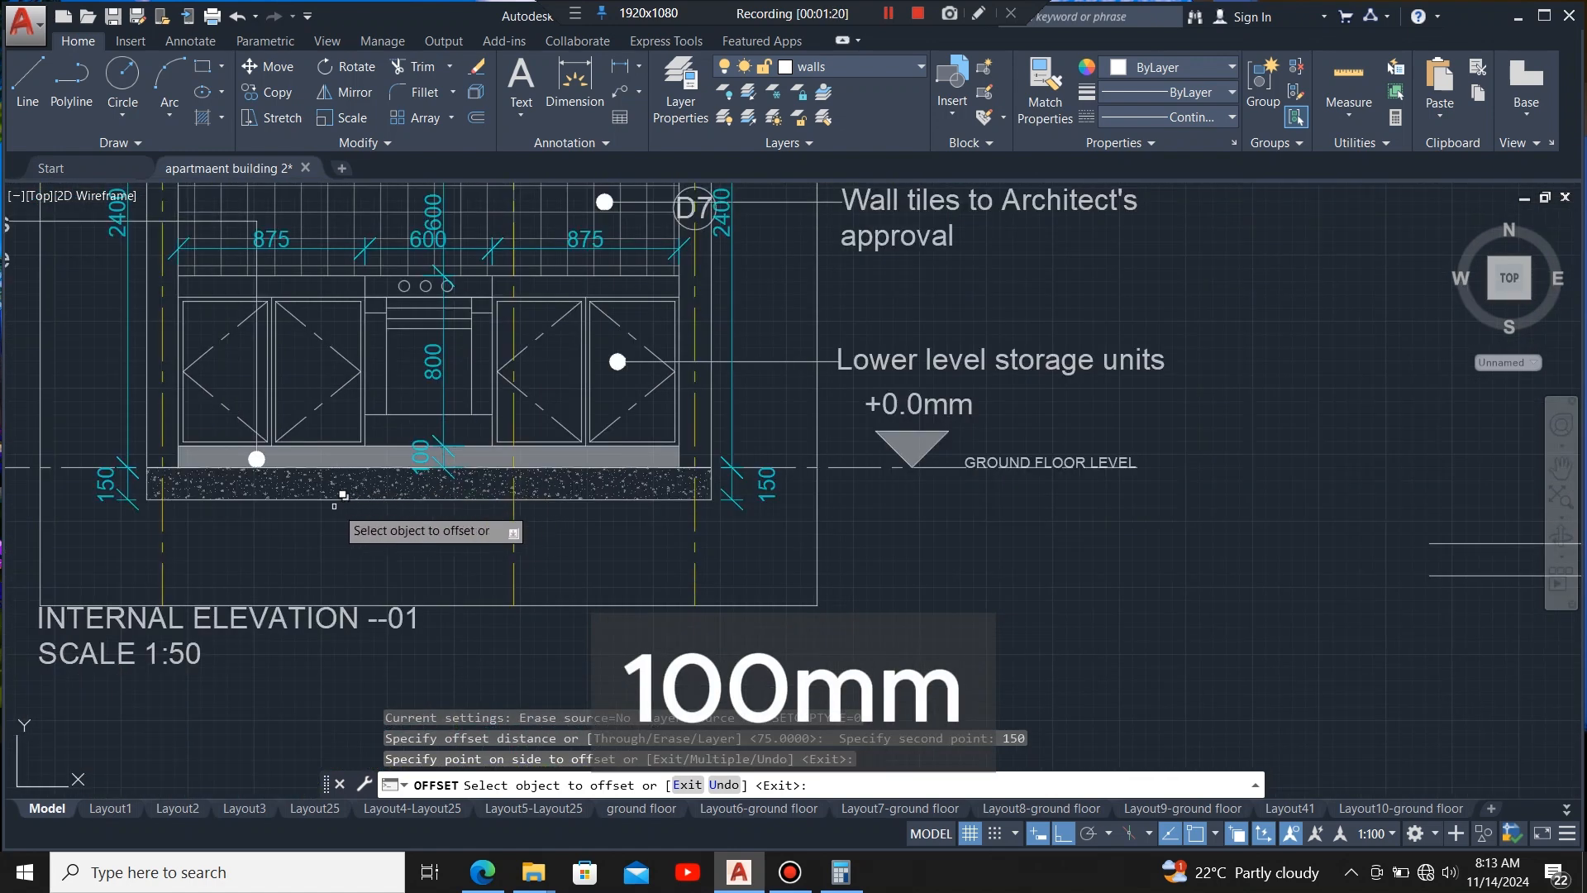
scroll(857, 540, "up", 2)
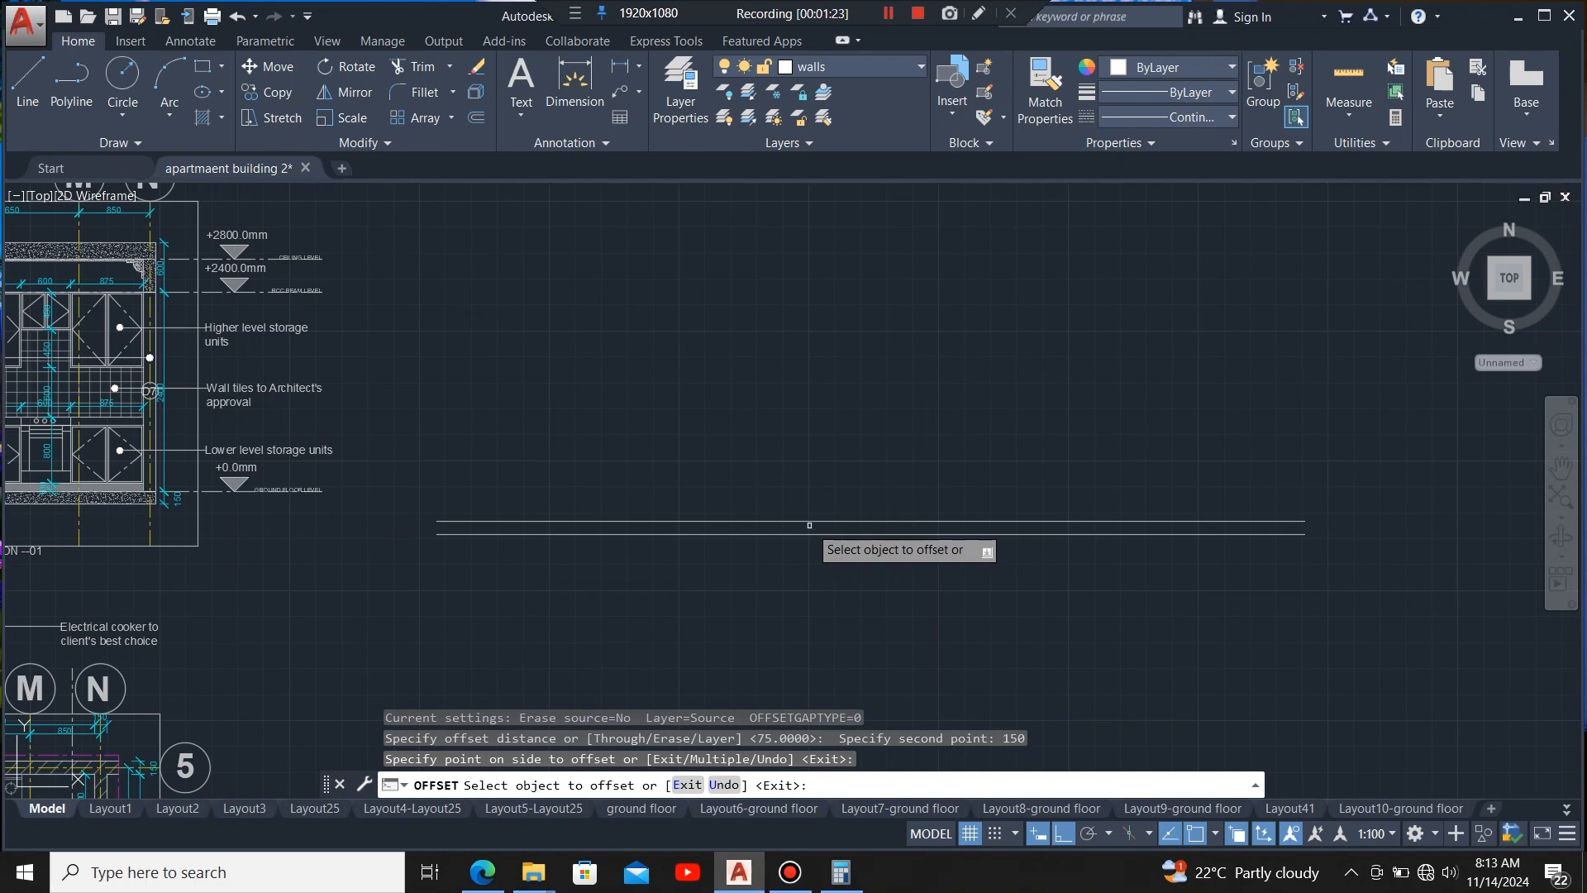
left_click(809, 521)
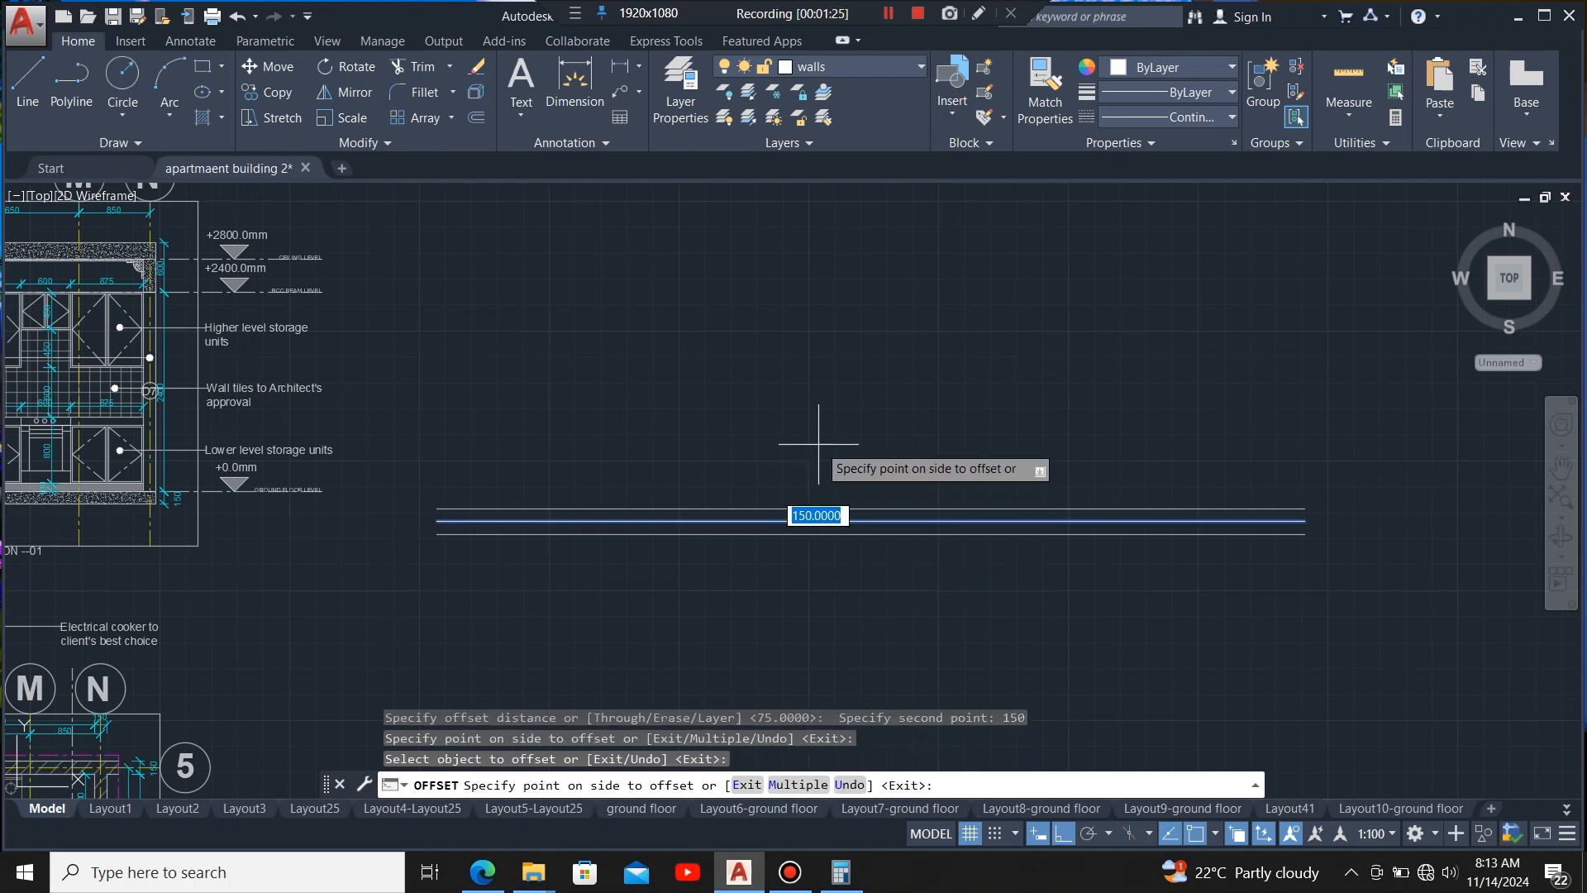
key("Return")
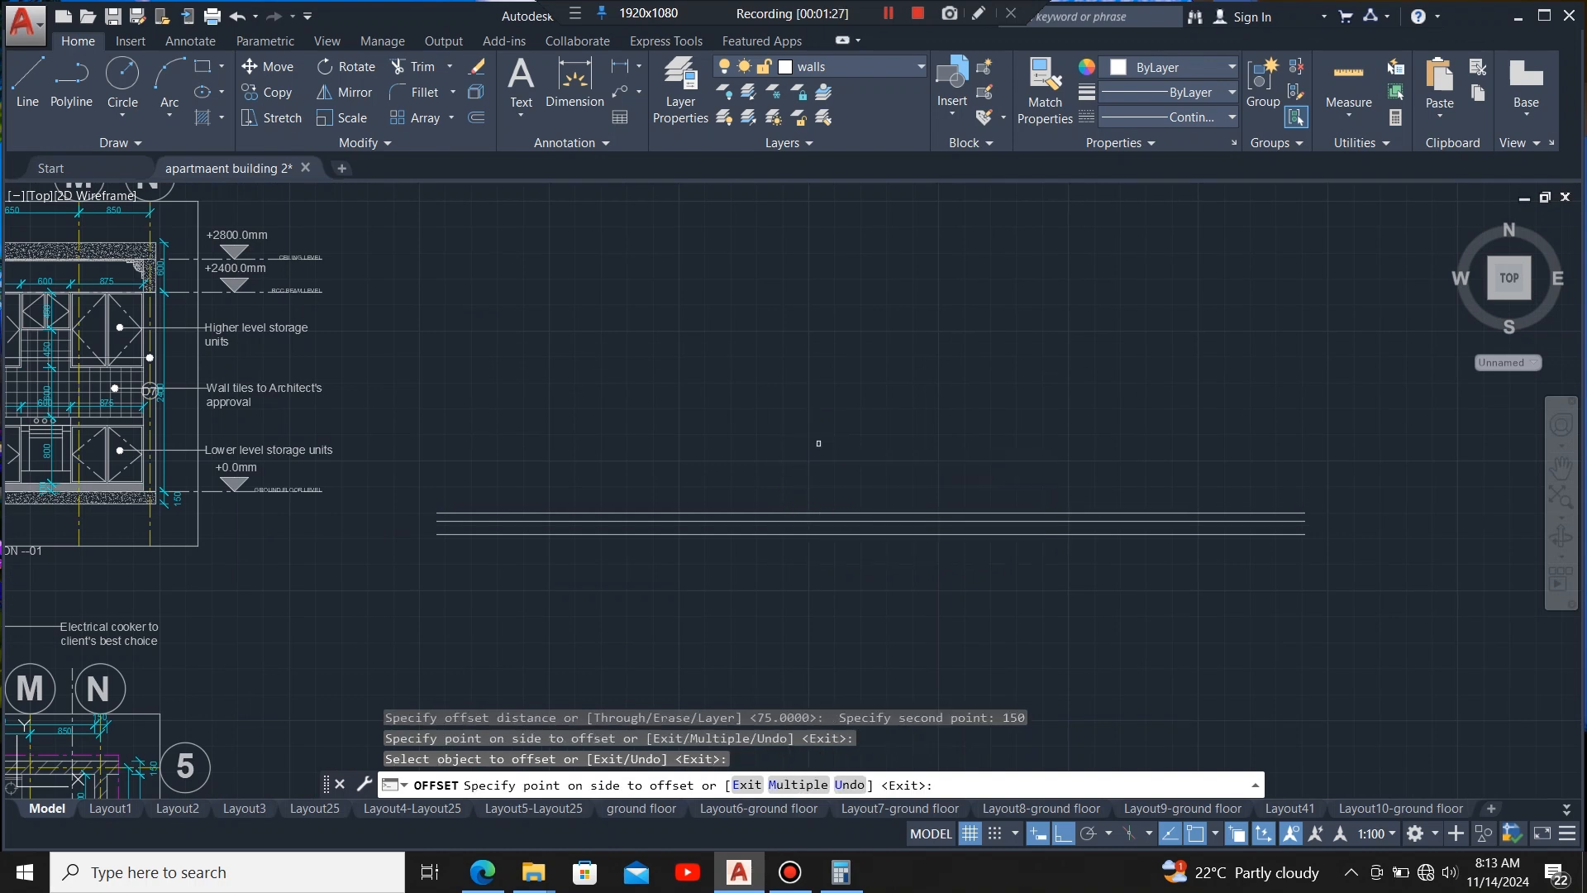
- Offset the skirting's top line 800 mm upward to mark the height of the lower storage units
scroll(916, 494, "down", 2)
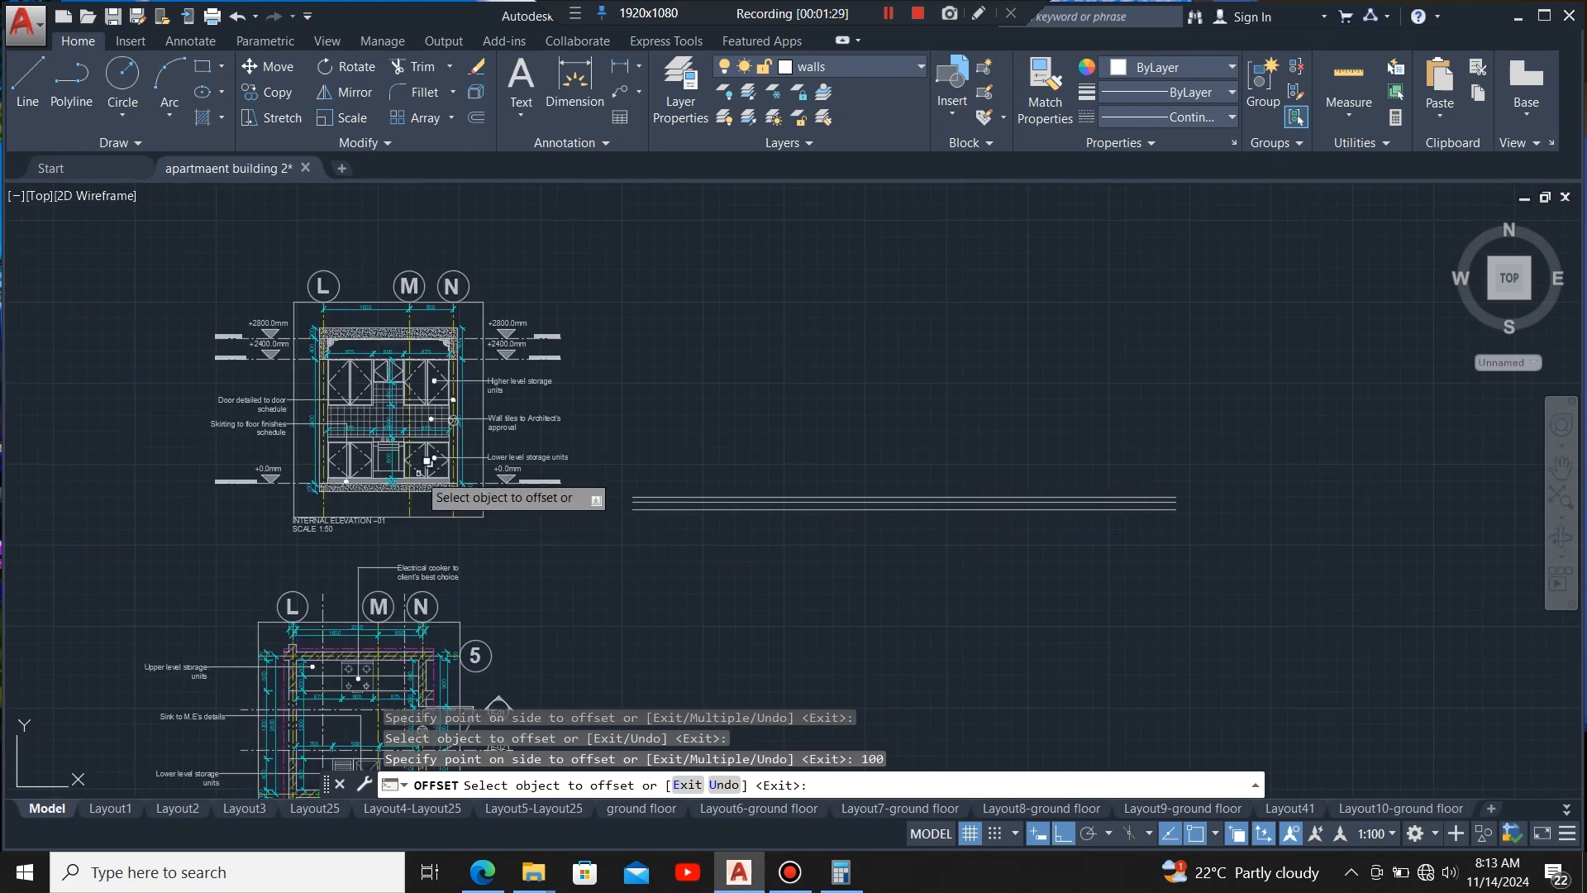
scroll(425, 477, "up", 6)
scroll(860, 538, "down", 4)
scroll(625, 331, "up", 5)
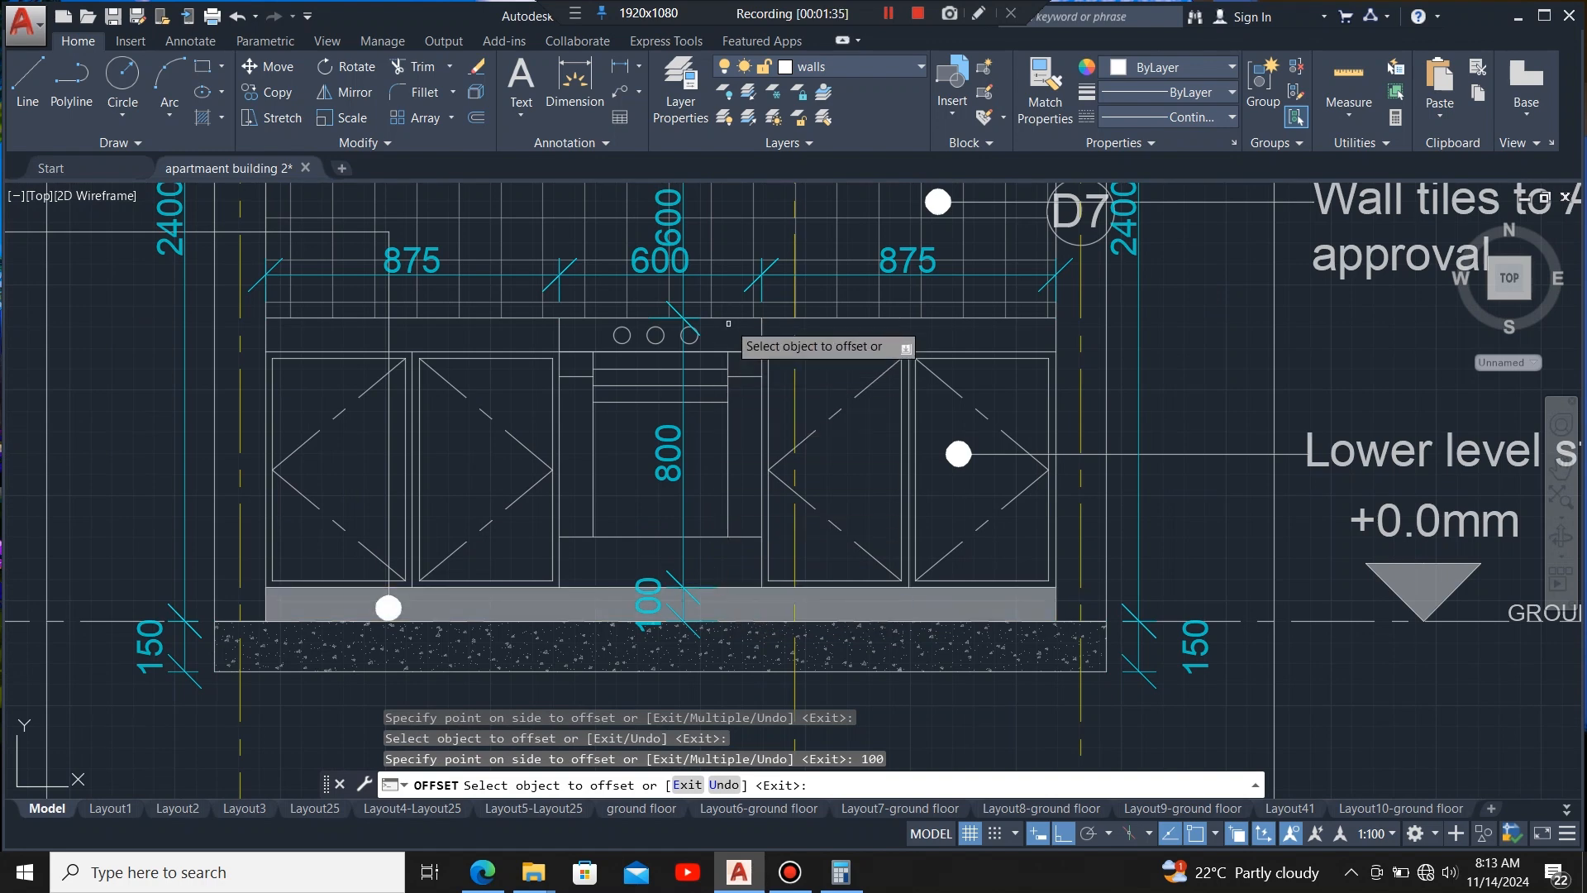
scroll(281, 570, "down", 10)
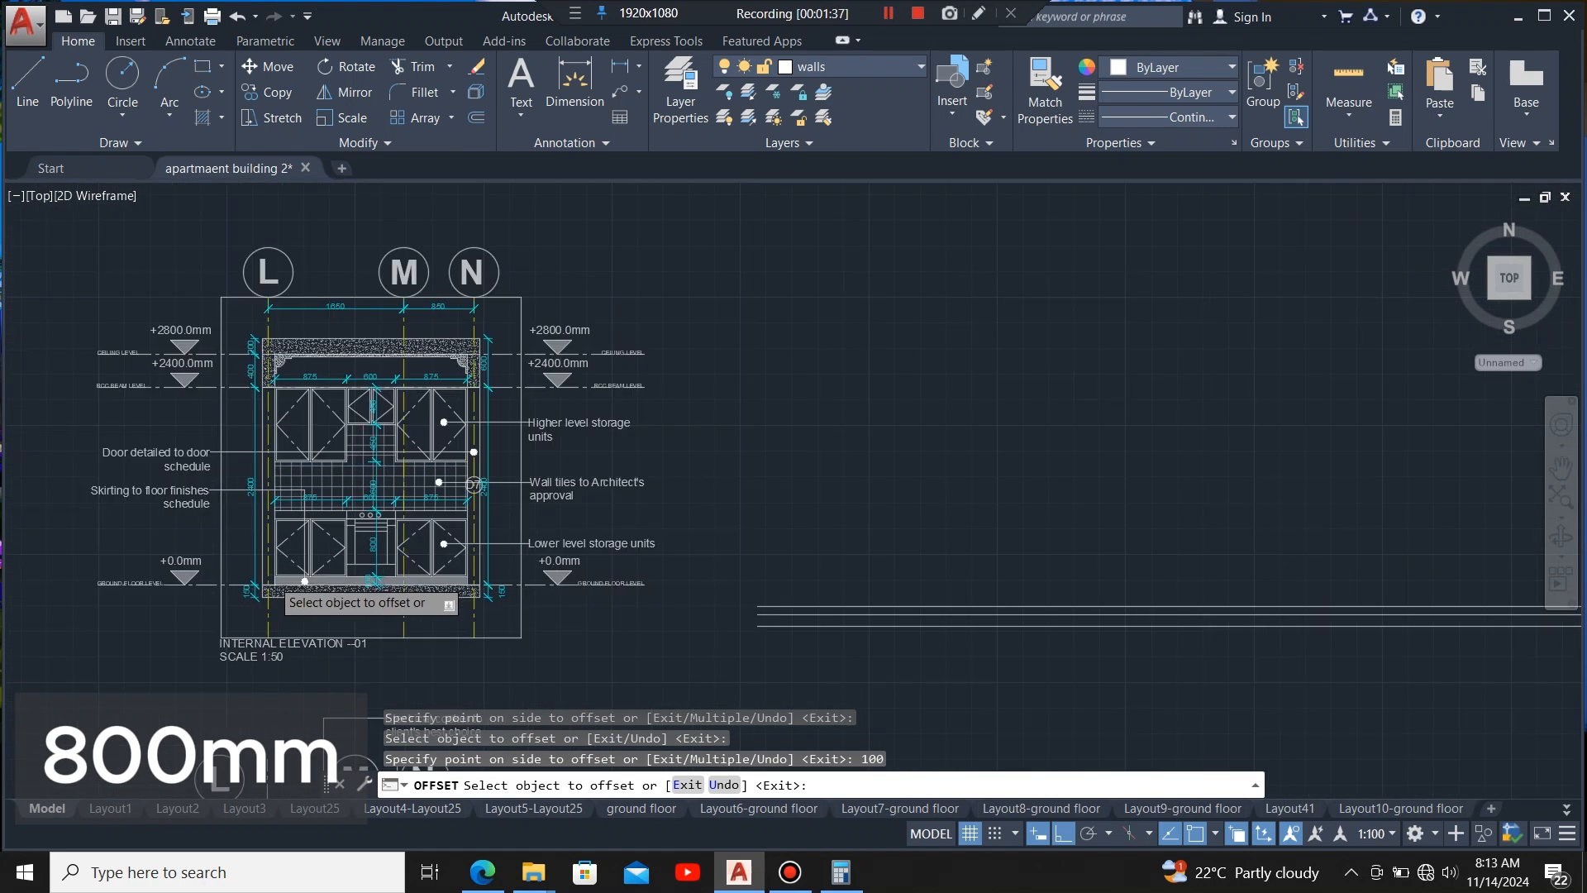
scroll(775, 668, "up", 5)
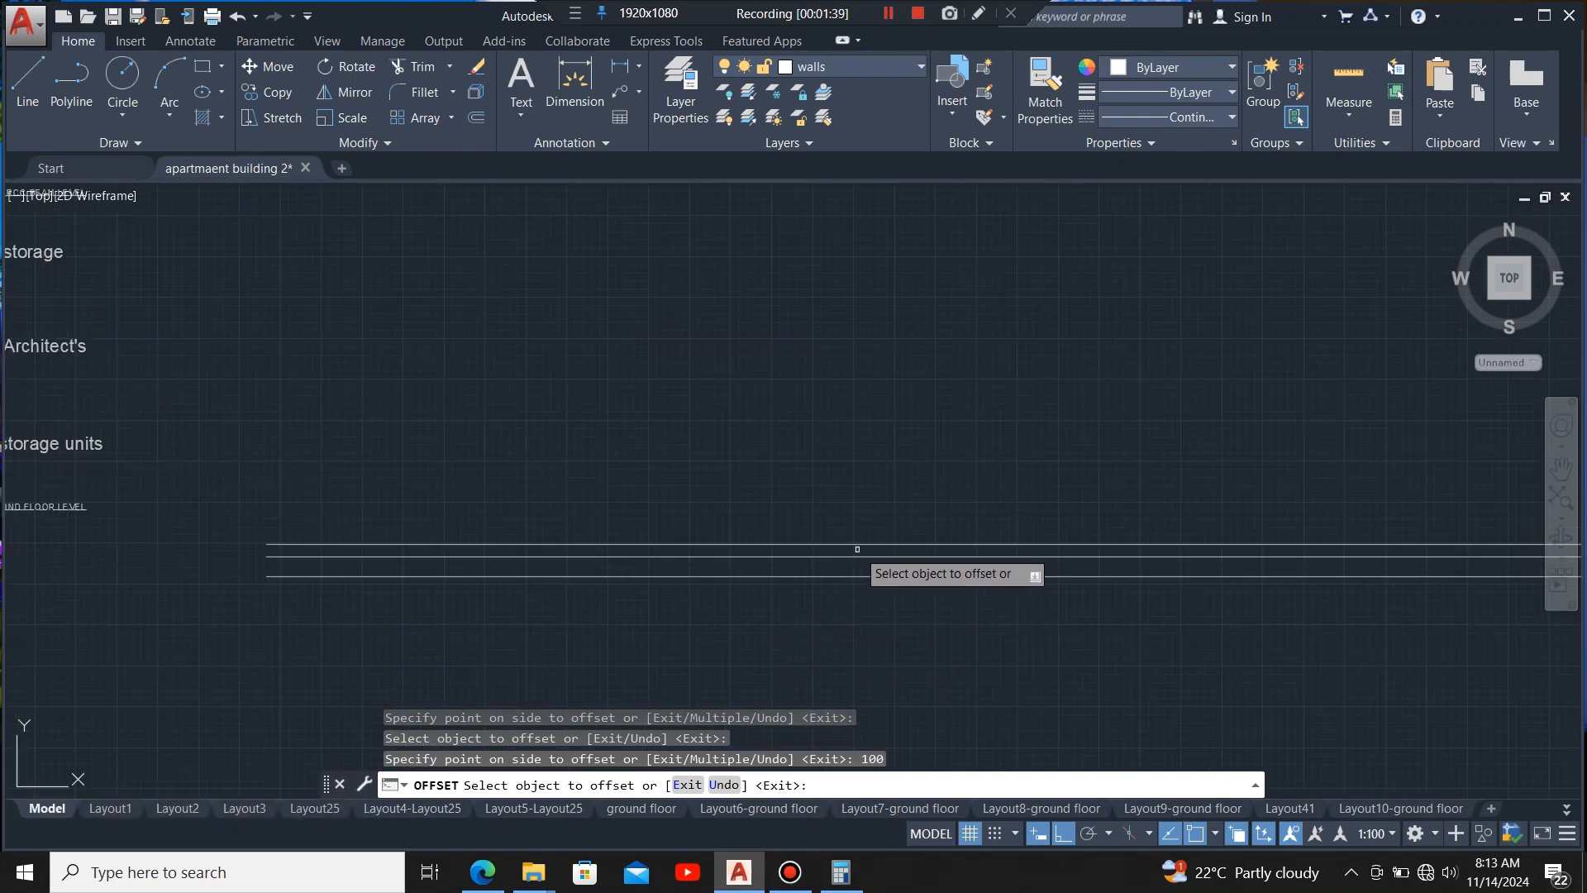
left_click(862, 544)
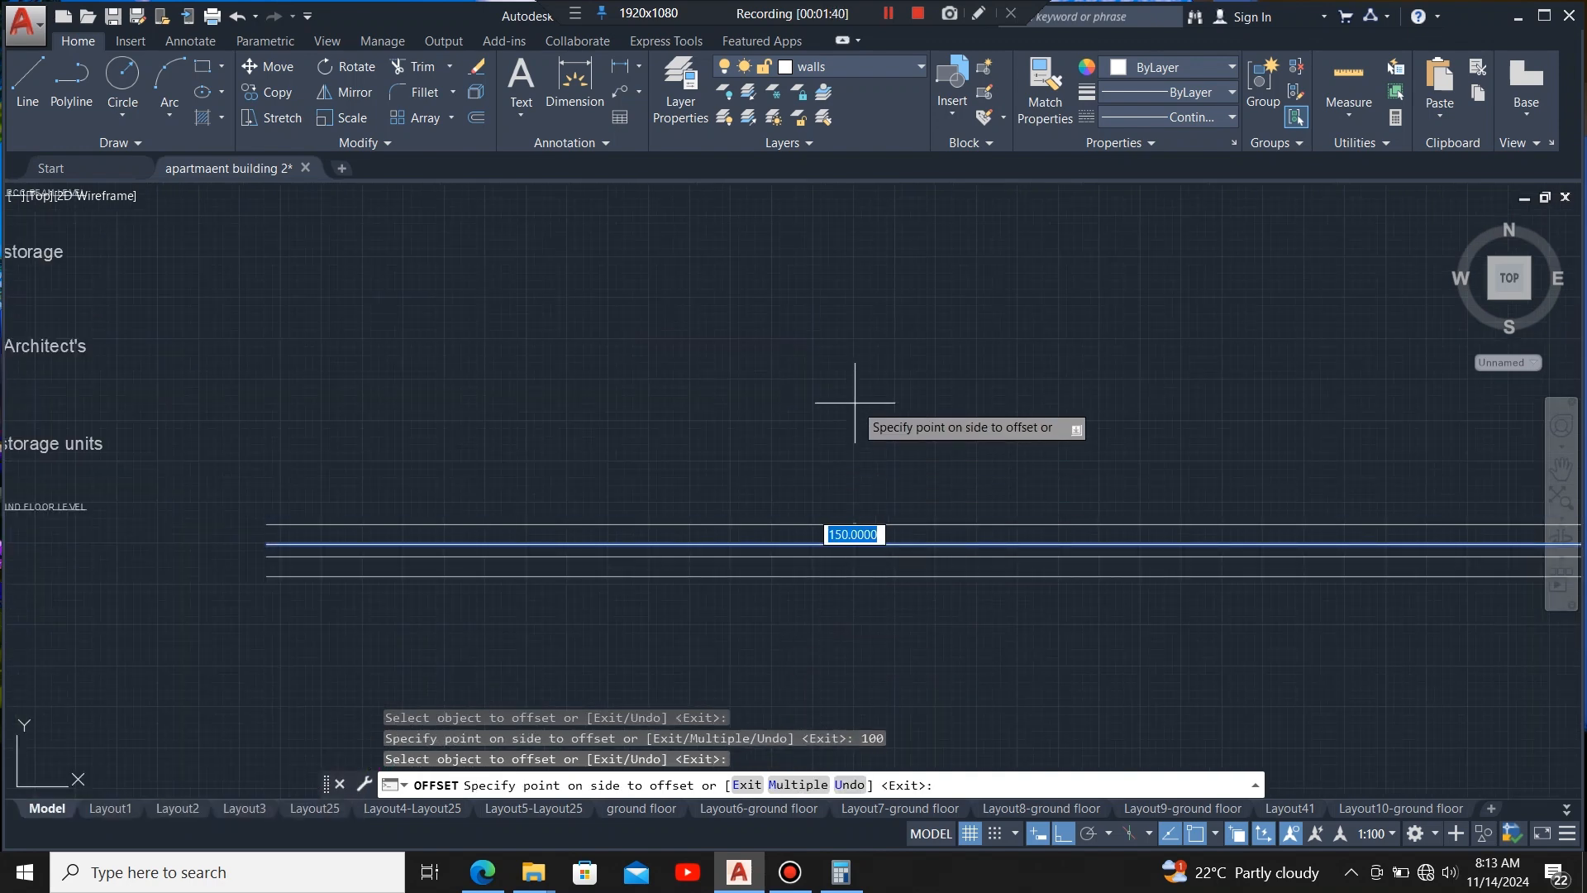
type("800")
key("Return")
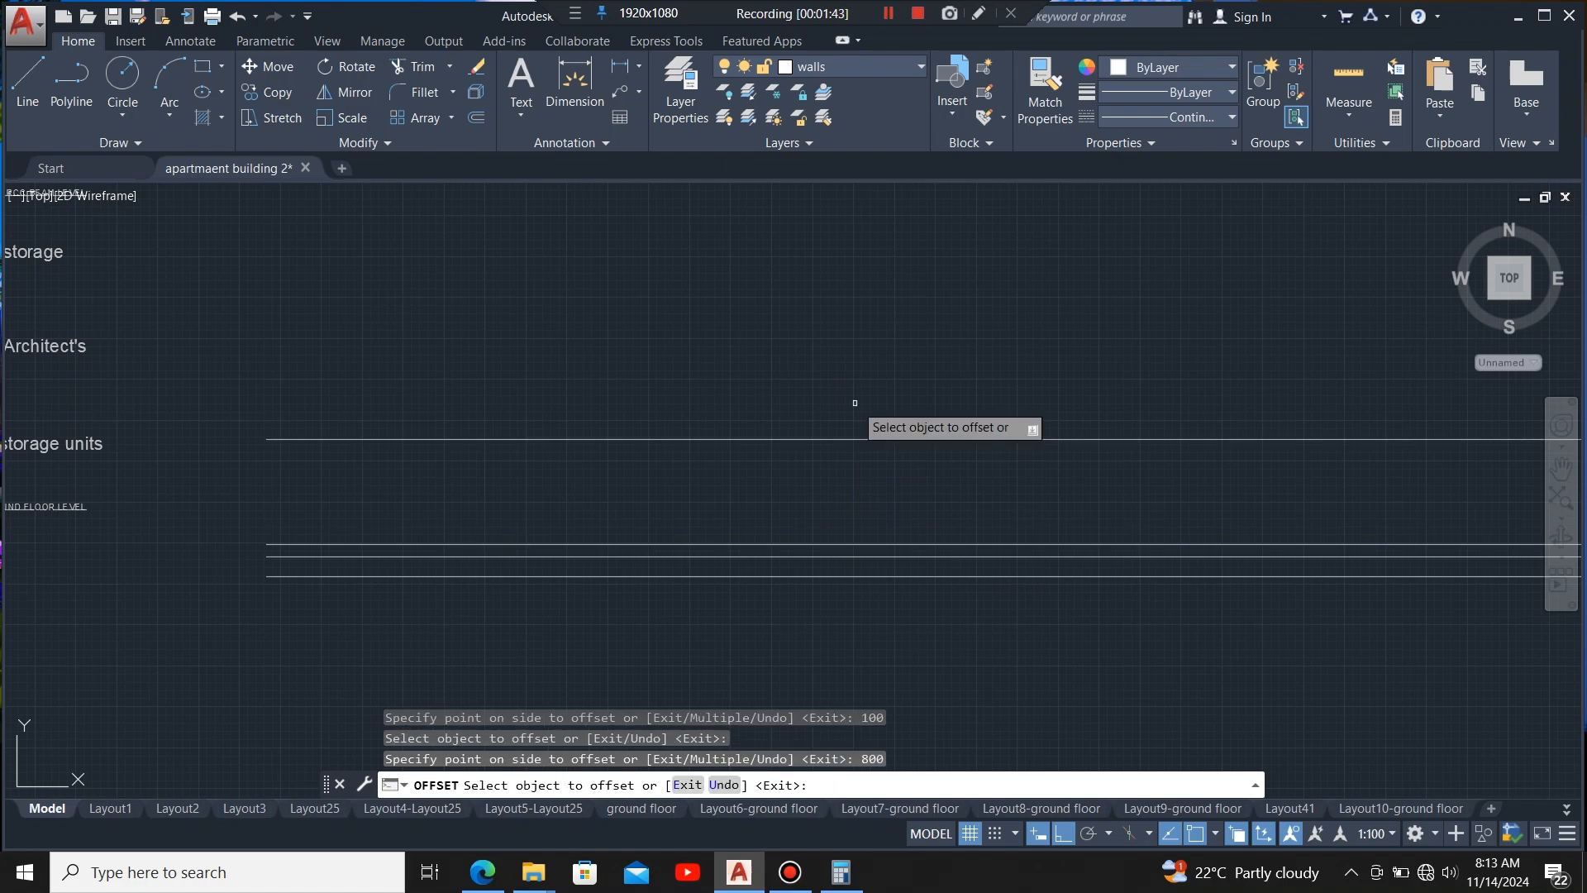
scroll(1082, 476, "down", 4)
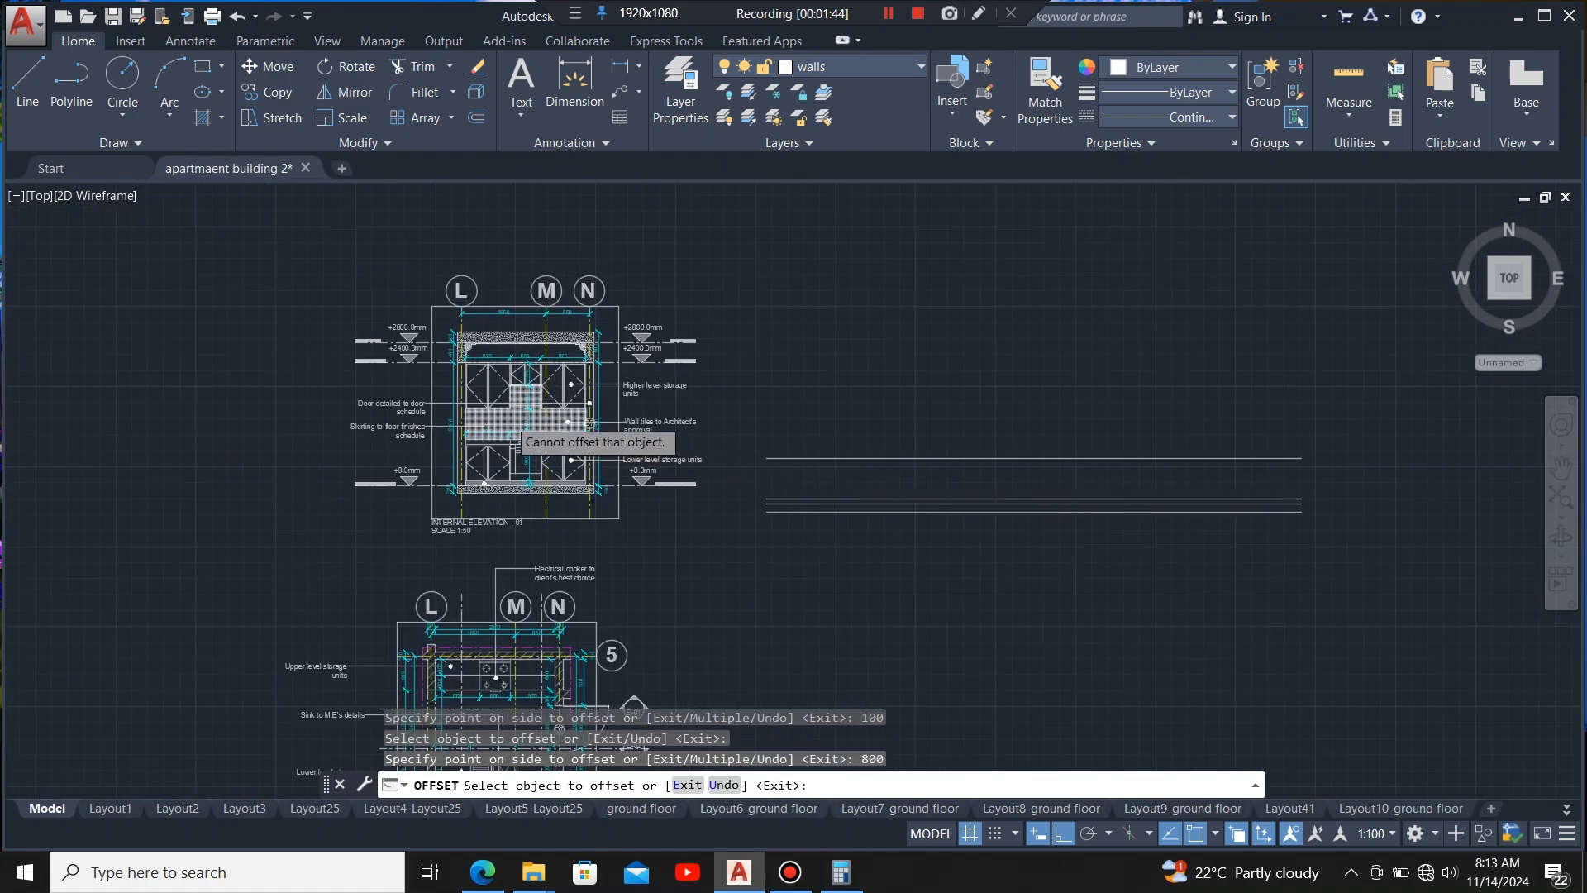
- Offset the lower storage units' top line 600 mm upward to match the wall tile height in the reference elevation
scroll(509, 419, "up", 6)
scroll(615, 498, "up", 4)
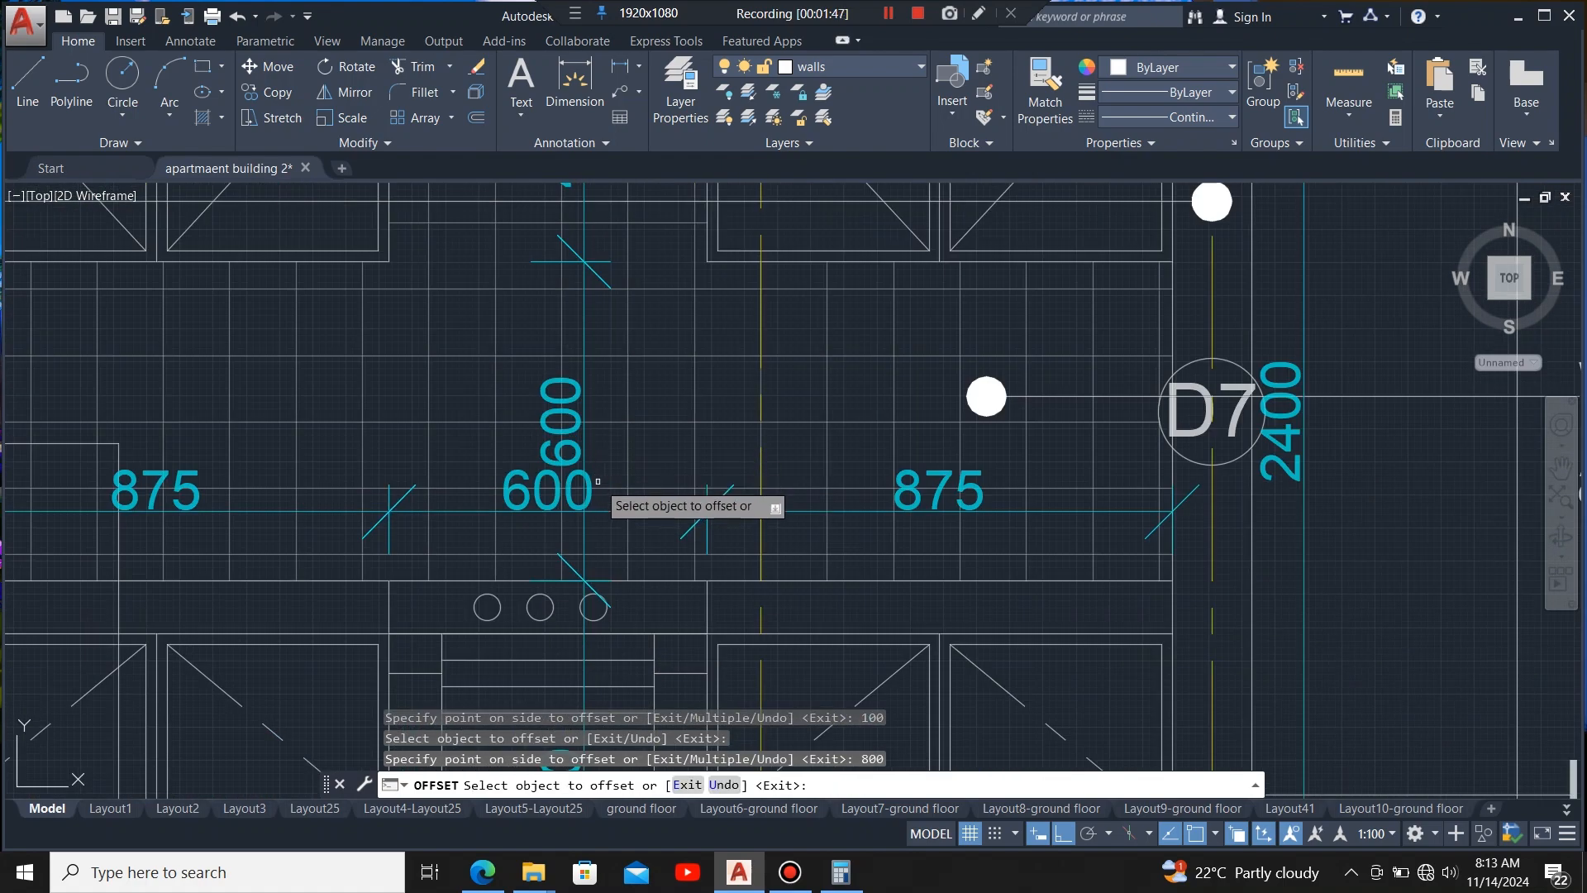
scroll(640, 545, "down", 2)
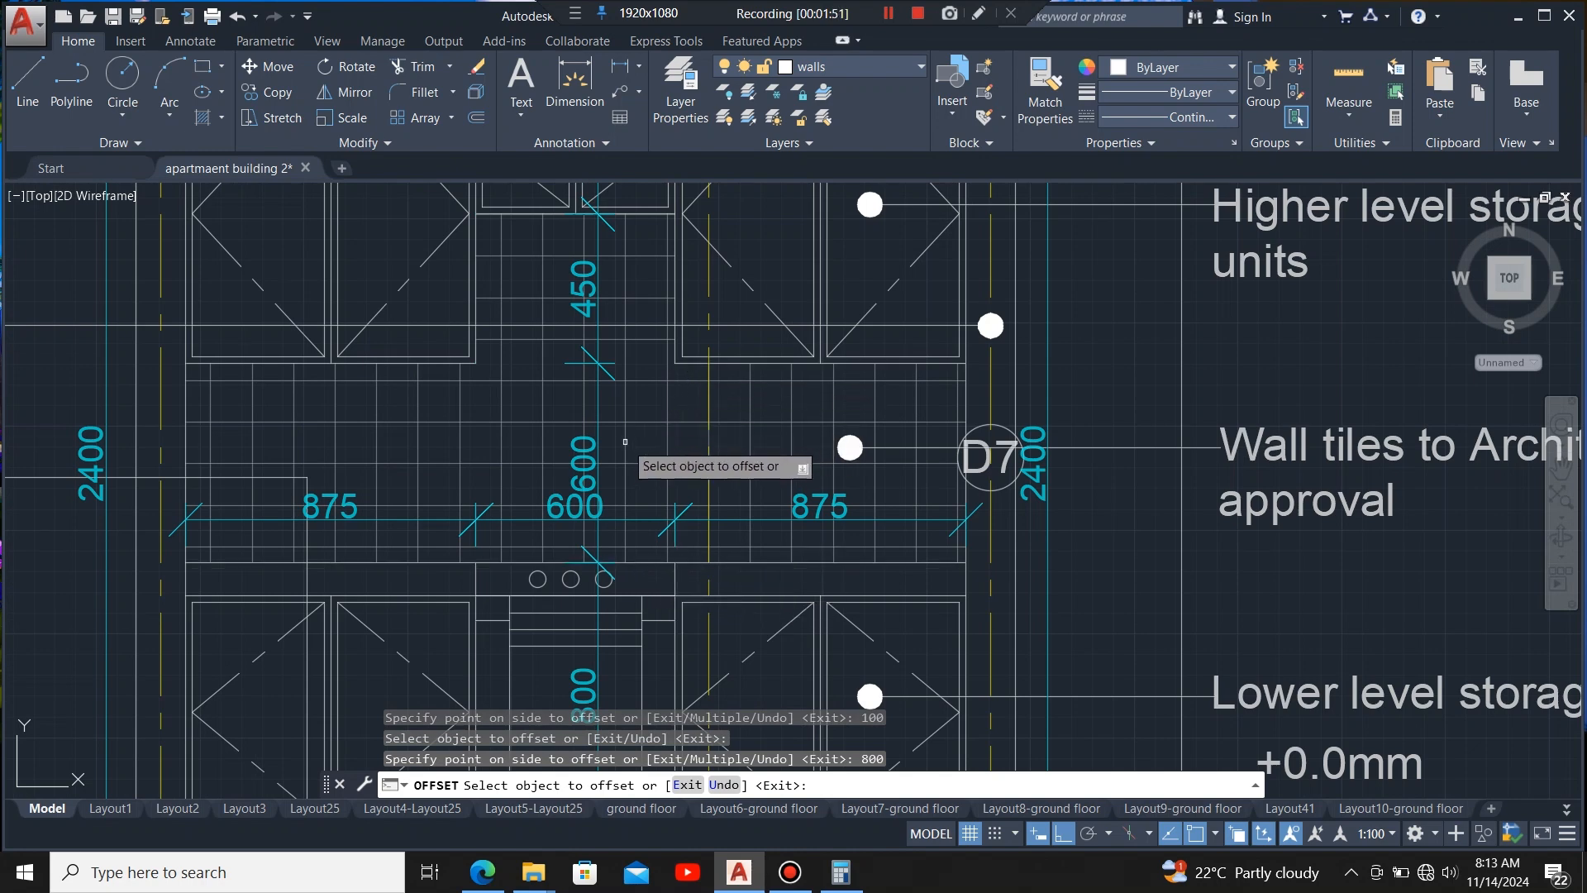
left_click(569, 473)
scroll(600, 479, "up", 2)
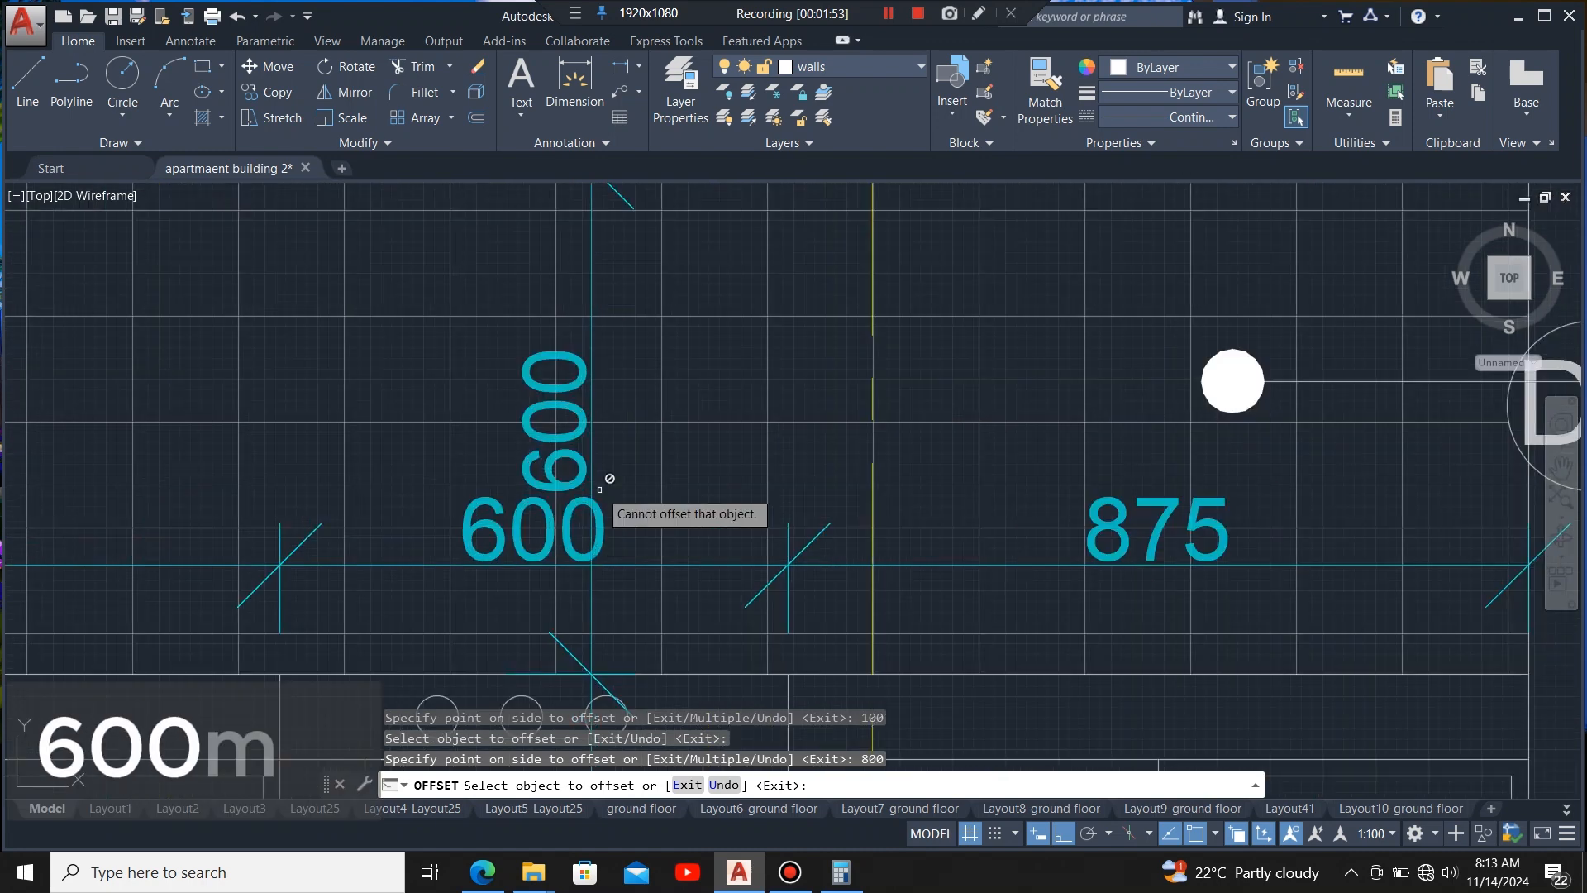
scroll(566, 446, "down", 5)
scroll(571, 533, "down", 2)
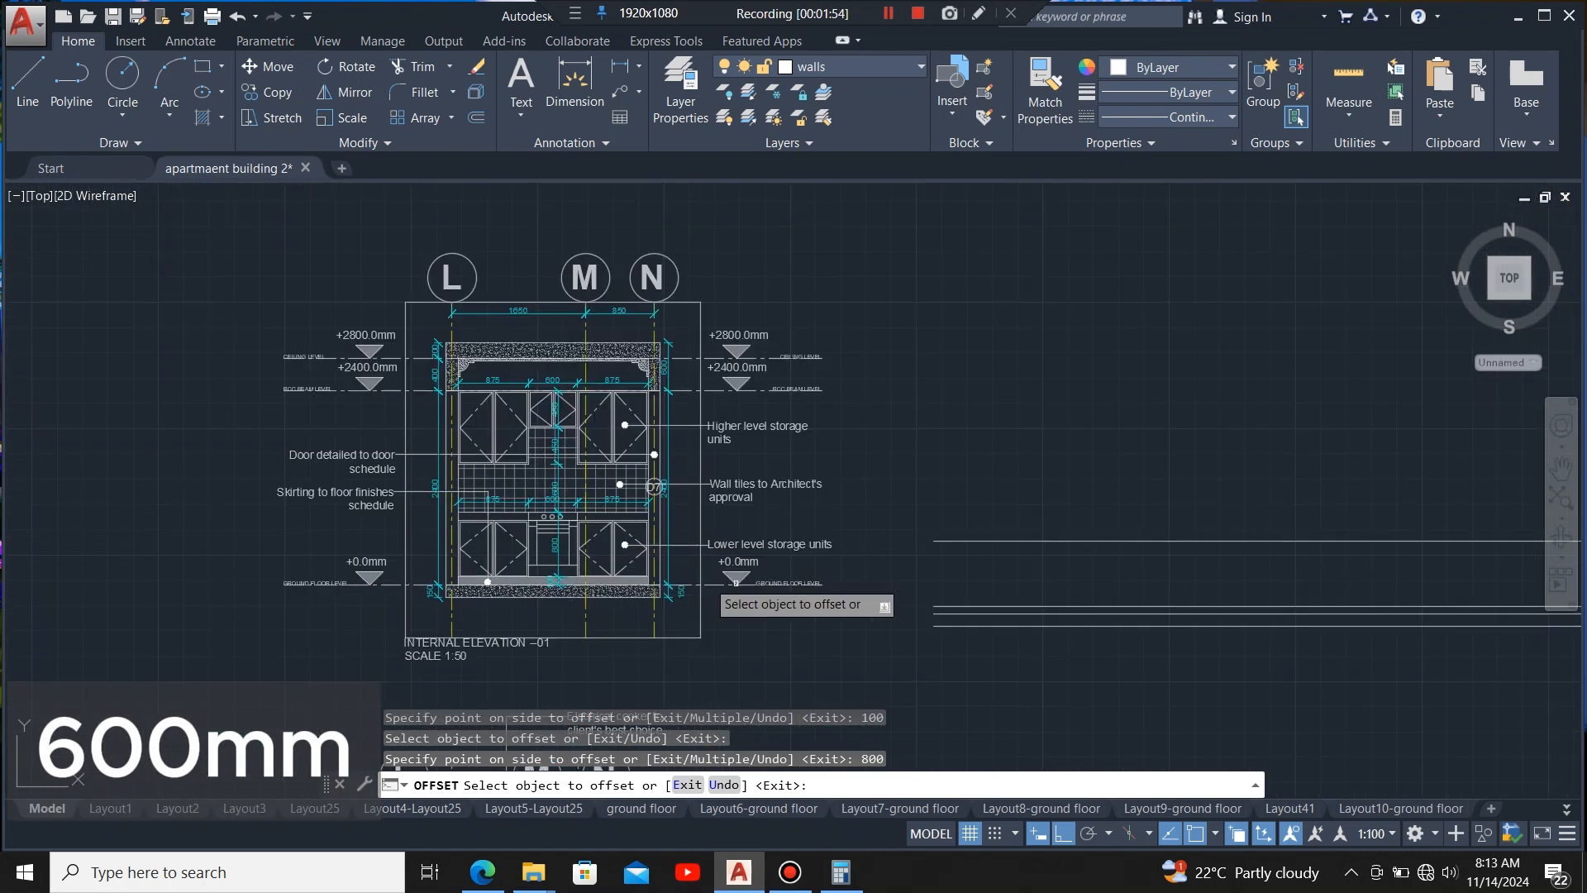
left_click(1221, 542)
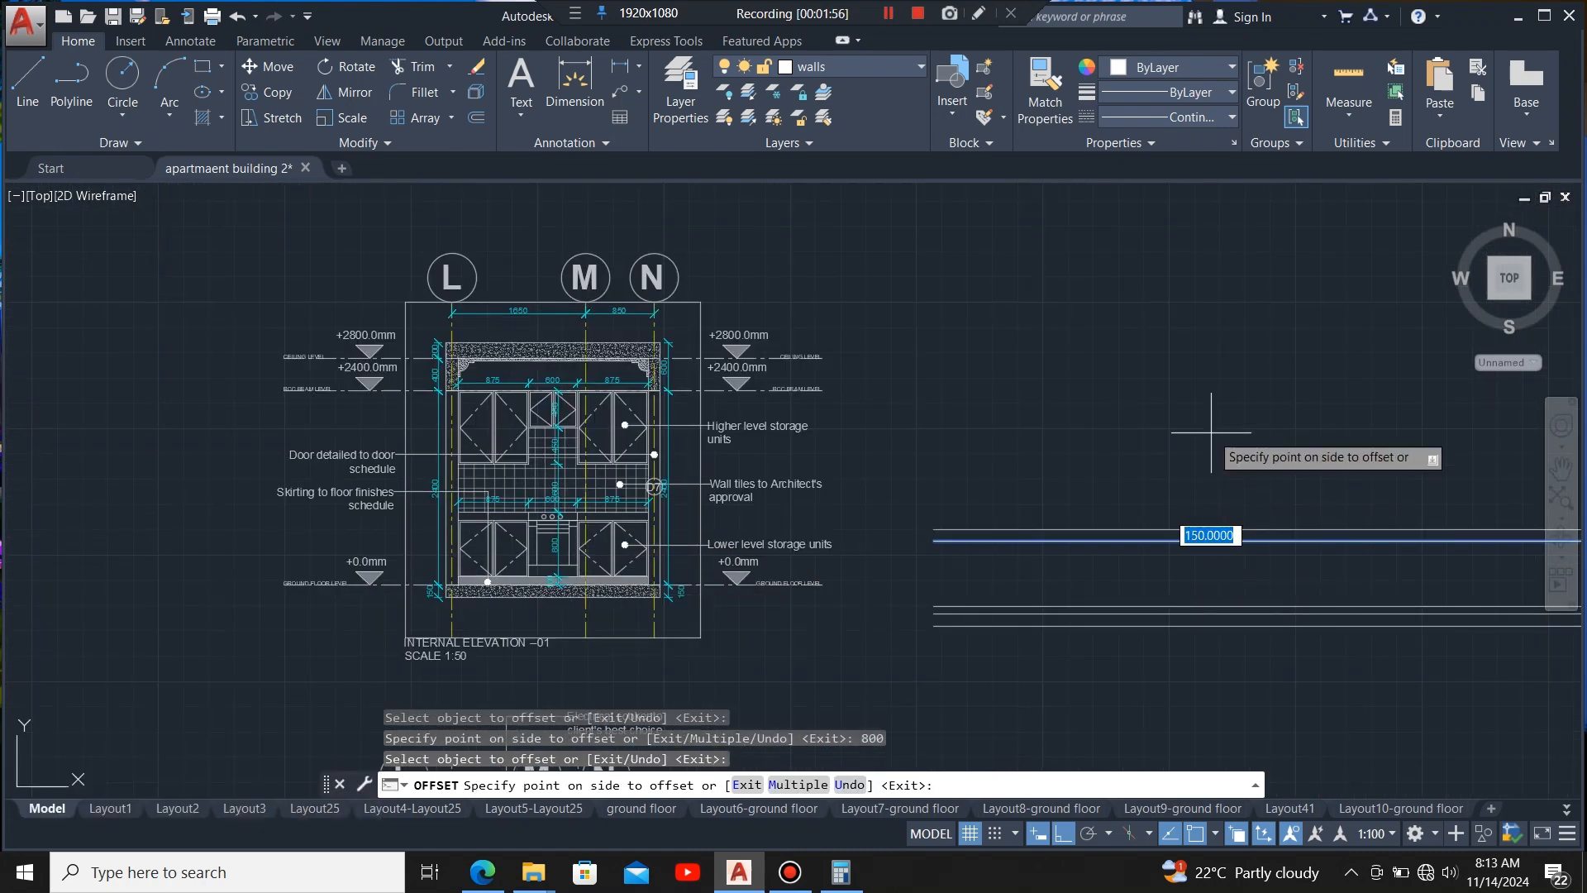
key("Return")
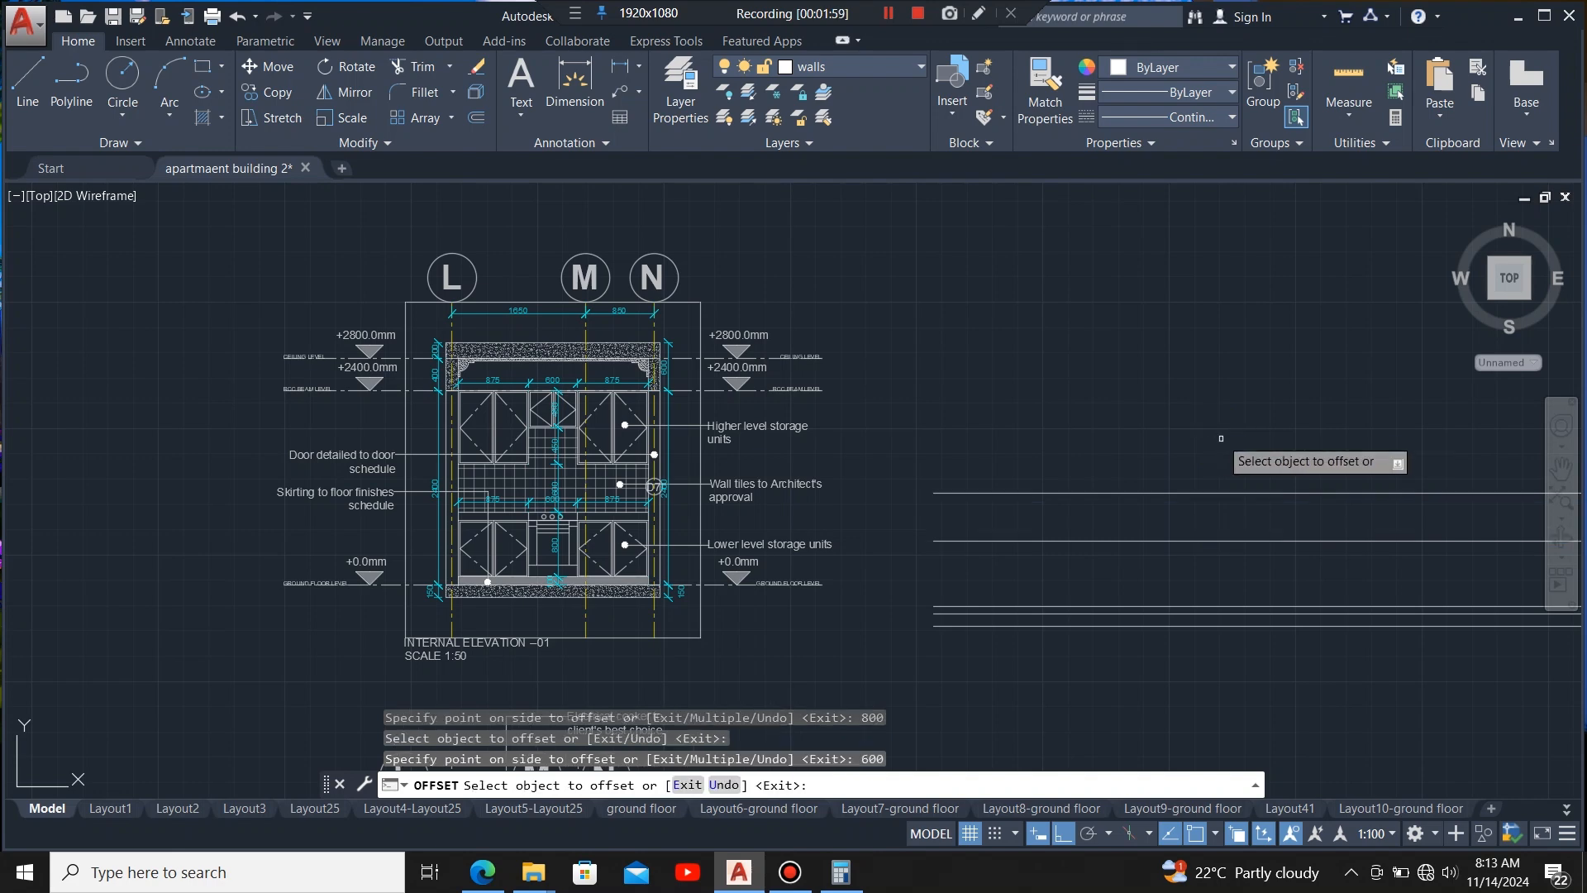
- Offset the topmost horizontal line 450 mm upward, and offset the resulting line another 450 mm upward for the higher storage unit levels
scroll(609, 416, "up", 3)
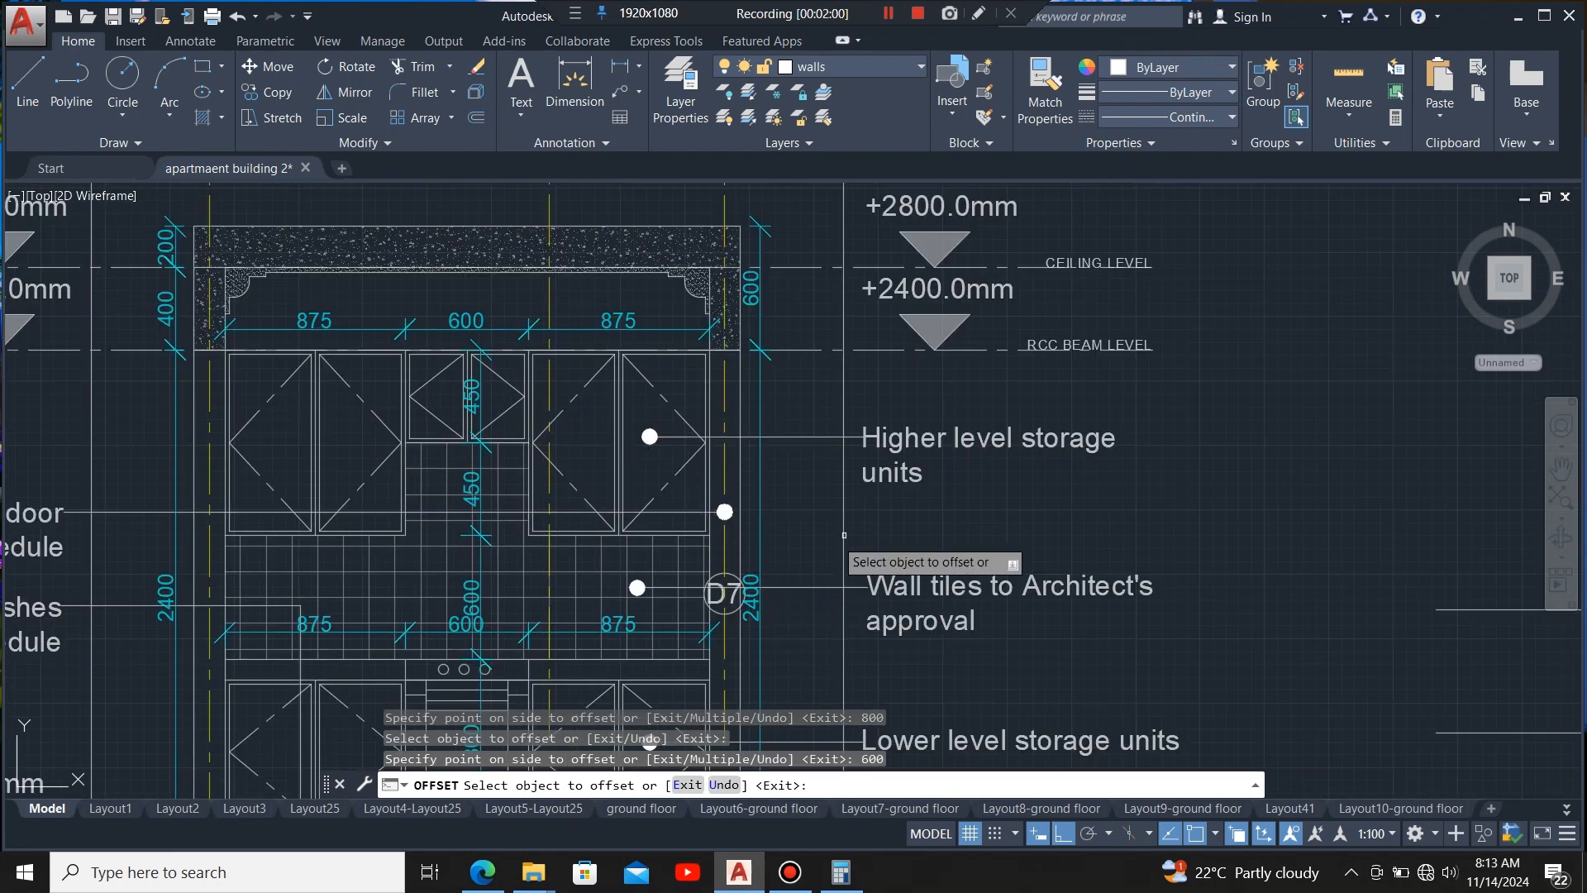
scroll(844, 534, "down", 2)
scroll(612, 542, "up", 2)
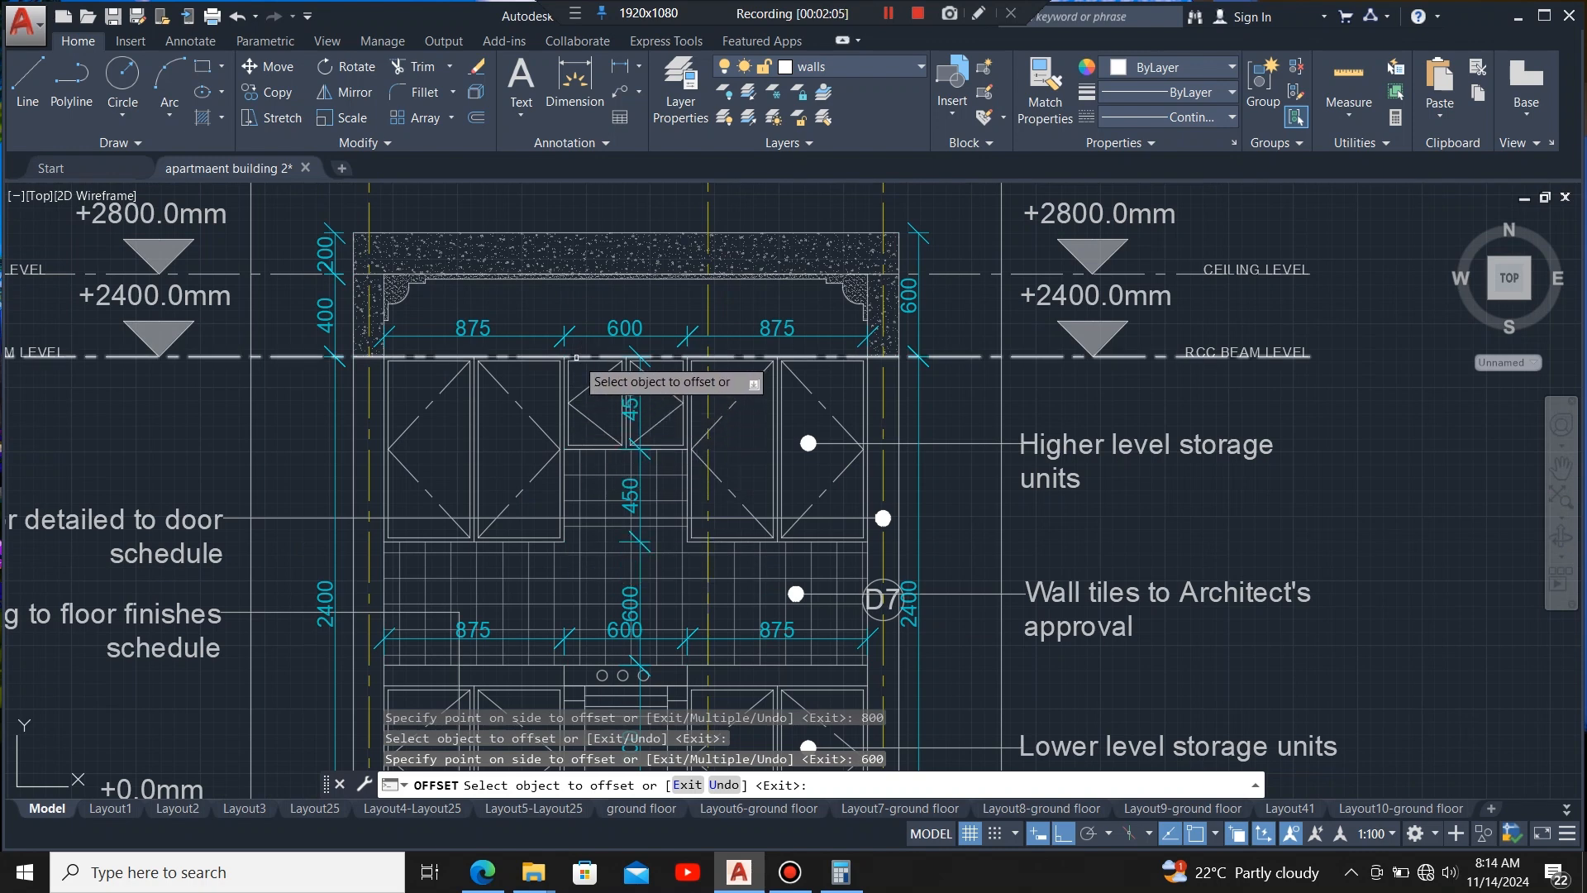
scroll(657, 443, "up", 1)
scroll(641, 471, "down", 1)
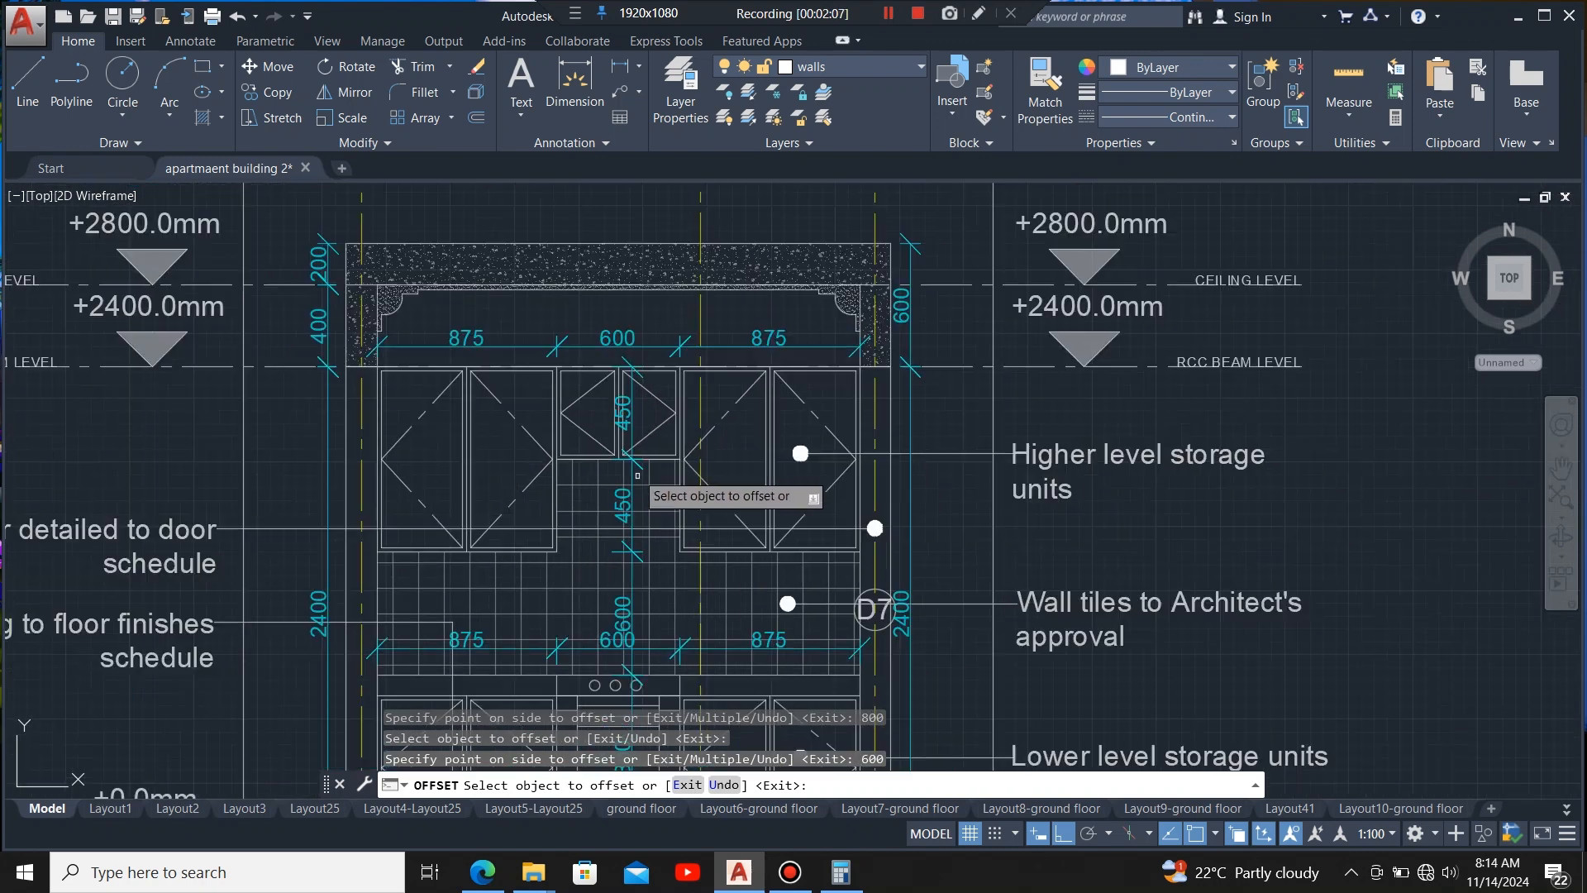
scroll(631, 523, "up", 2)
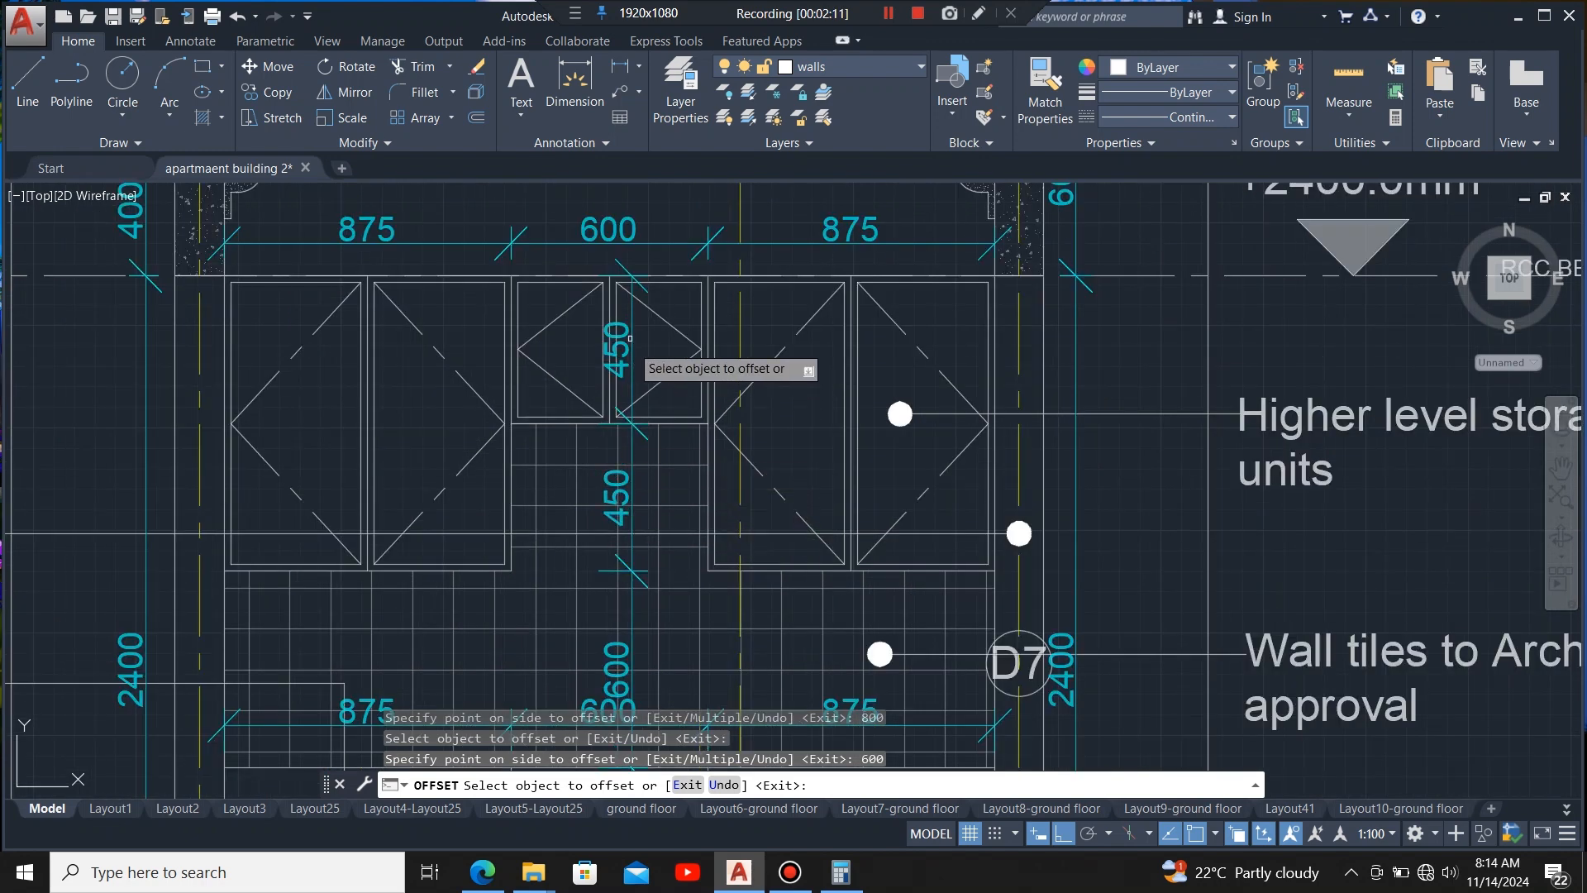
scroll(612, 463, "down", 5)
scroll(744, 570, "down", 1)
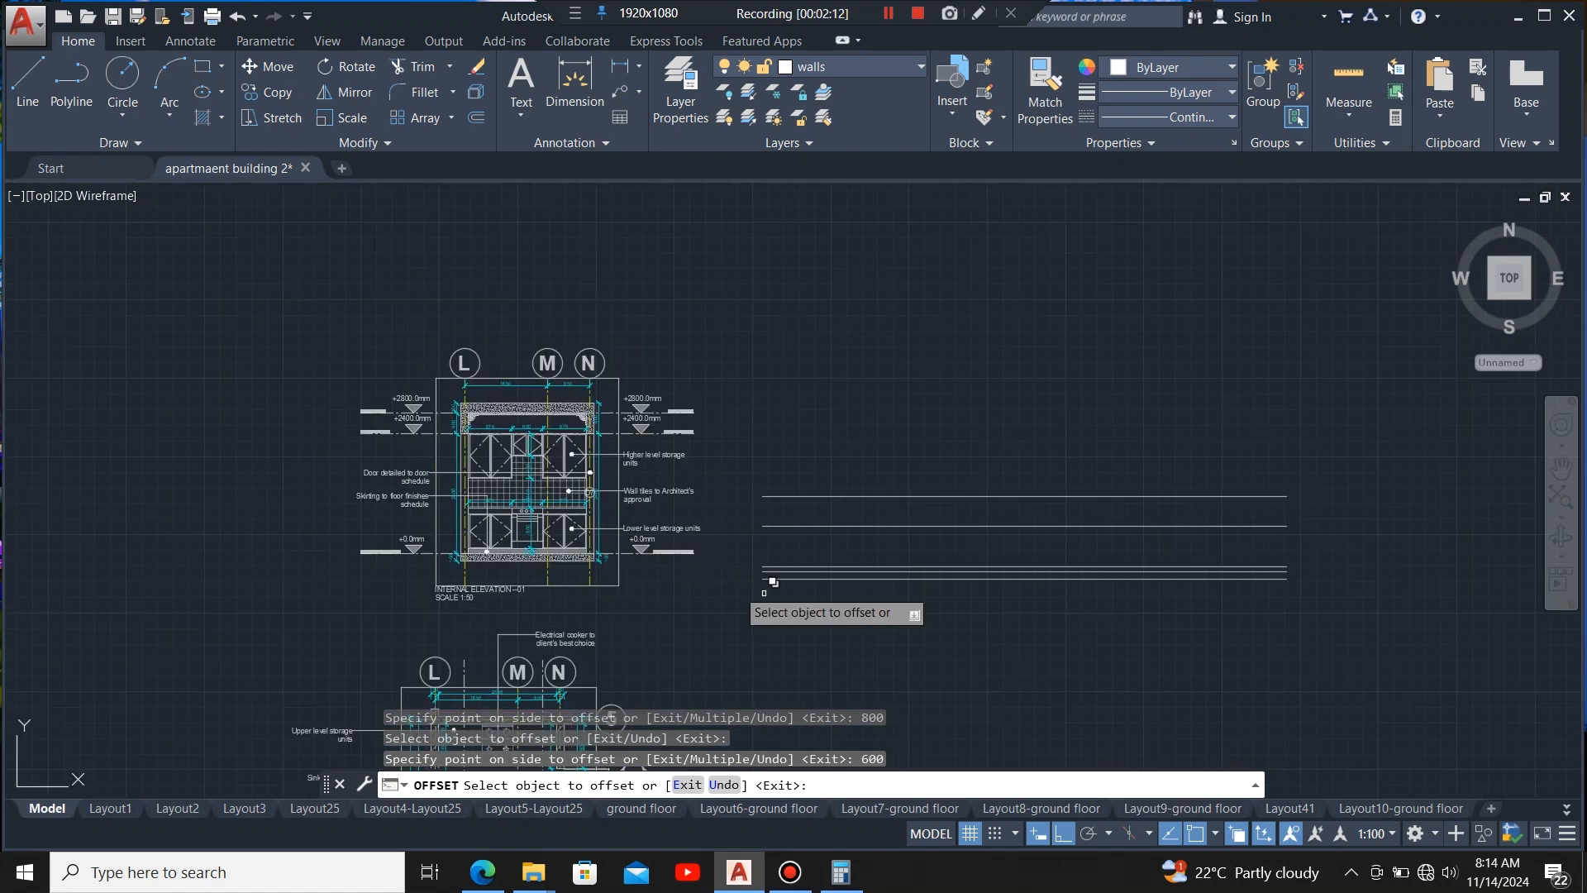
scroll(1093, 511, "up", 2)
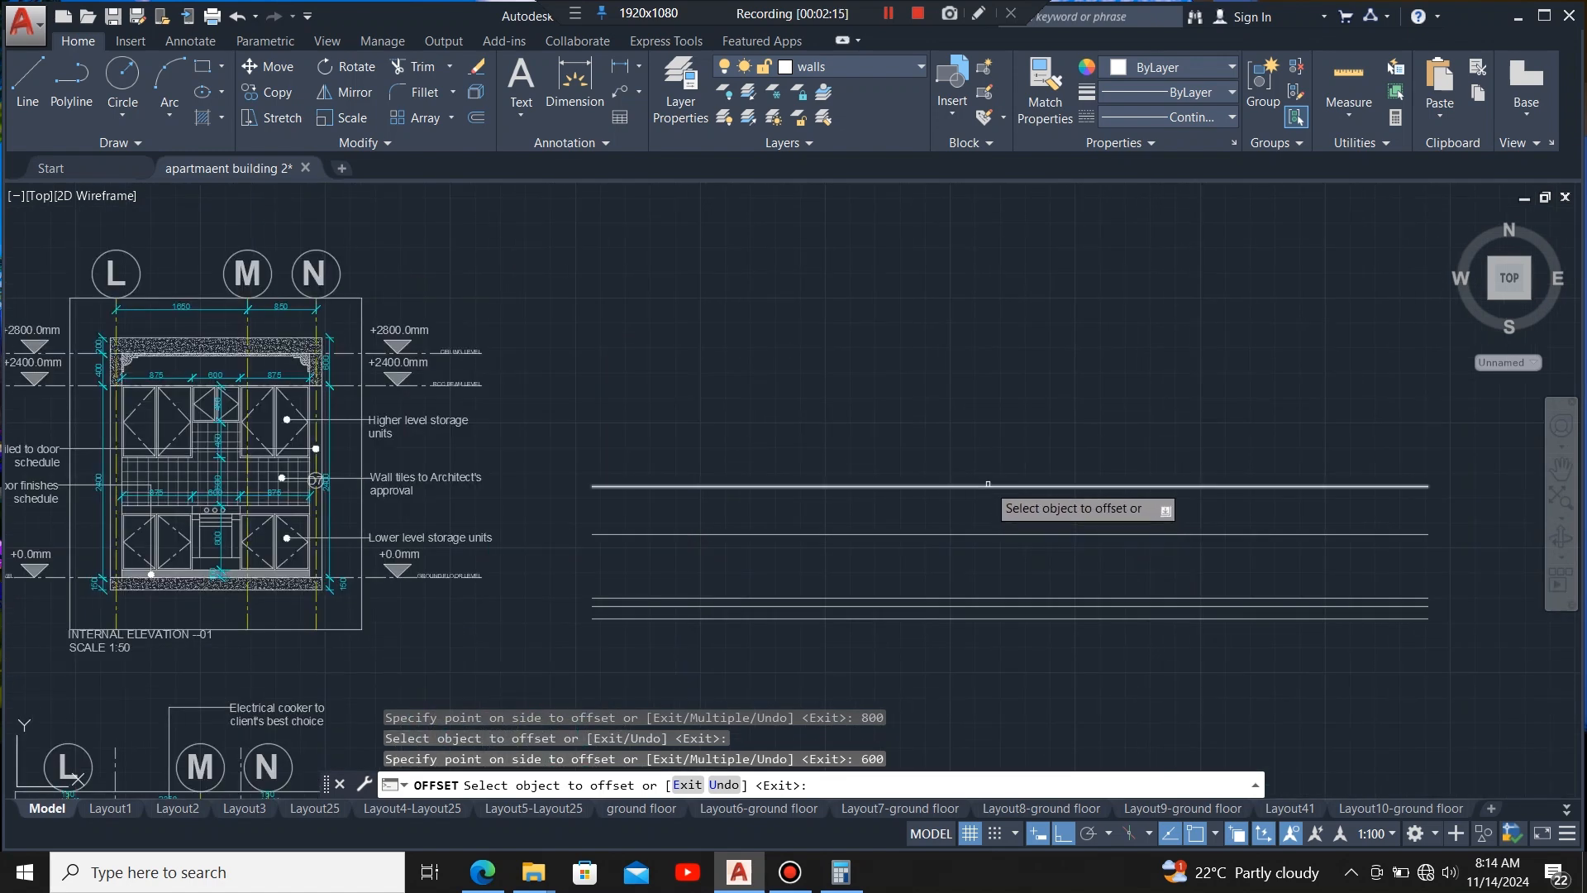
left_click(988, 486)
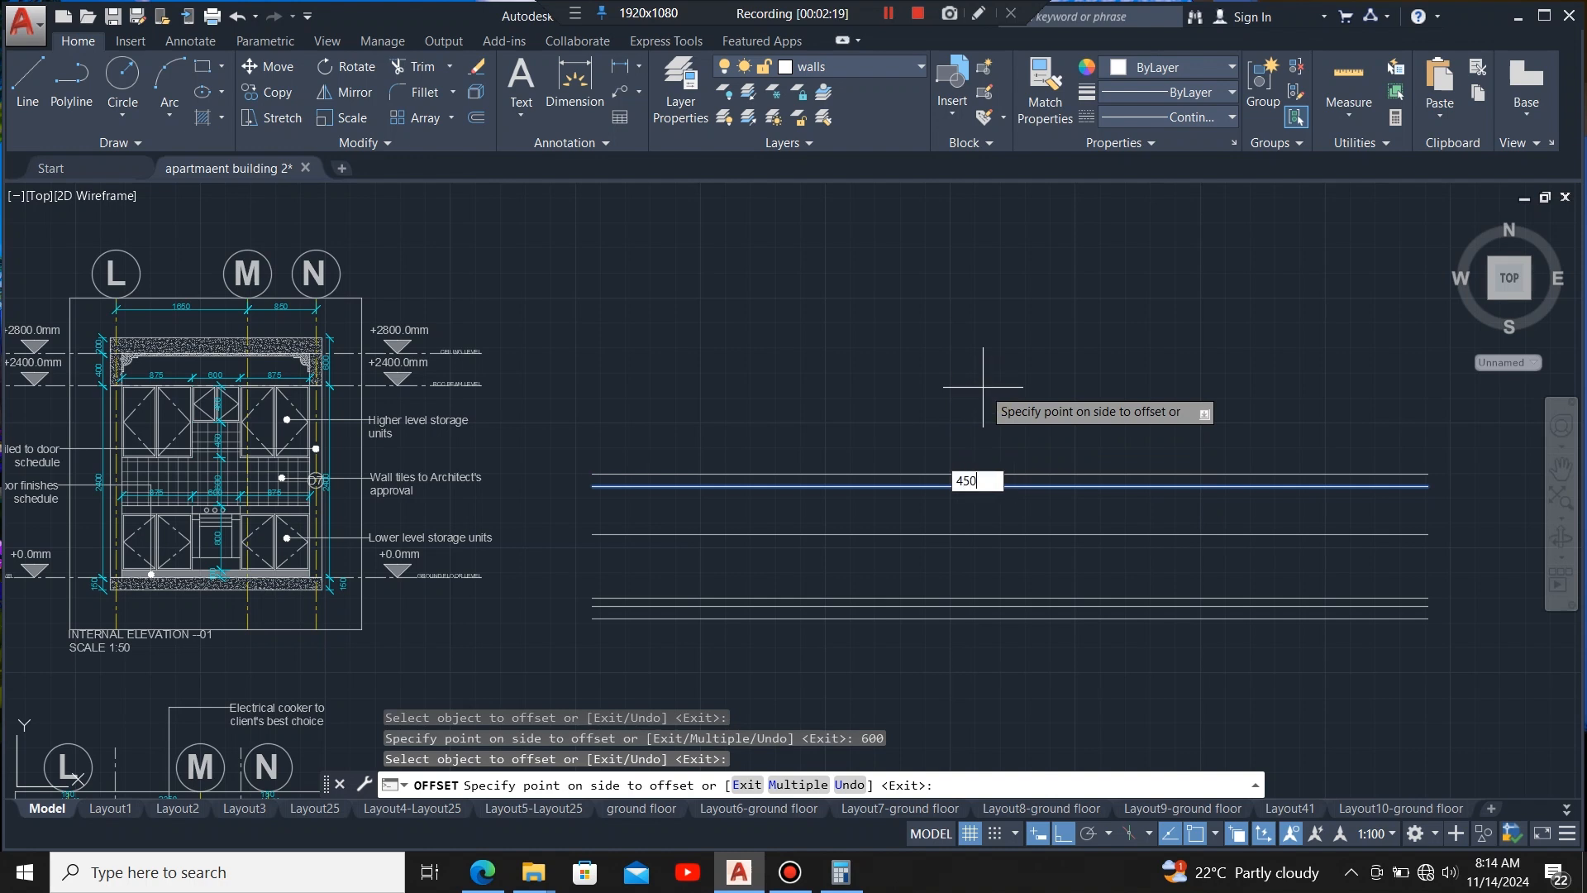
key("Return")
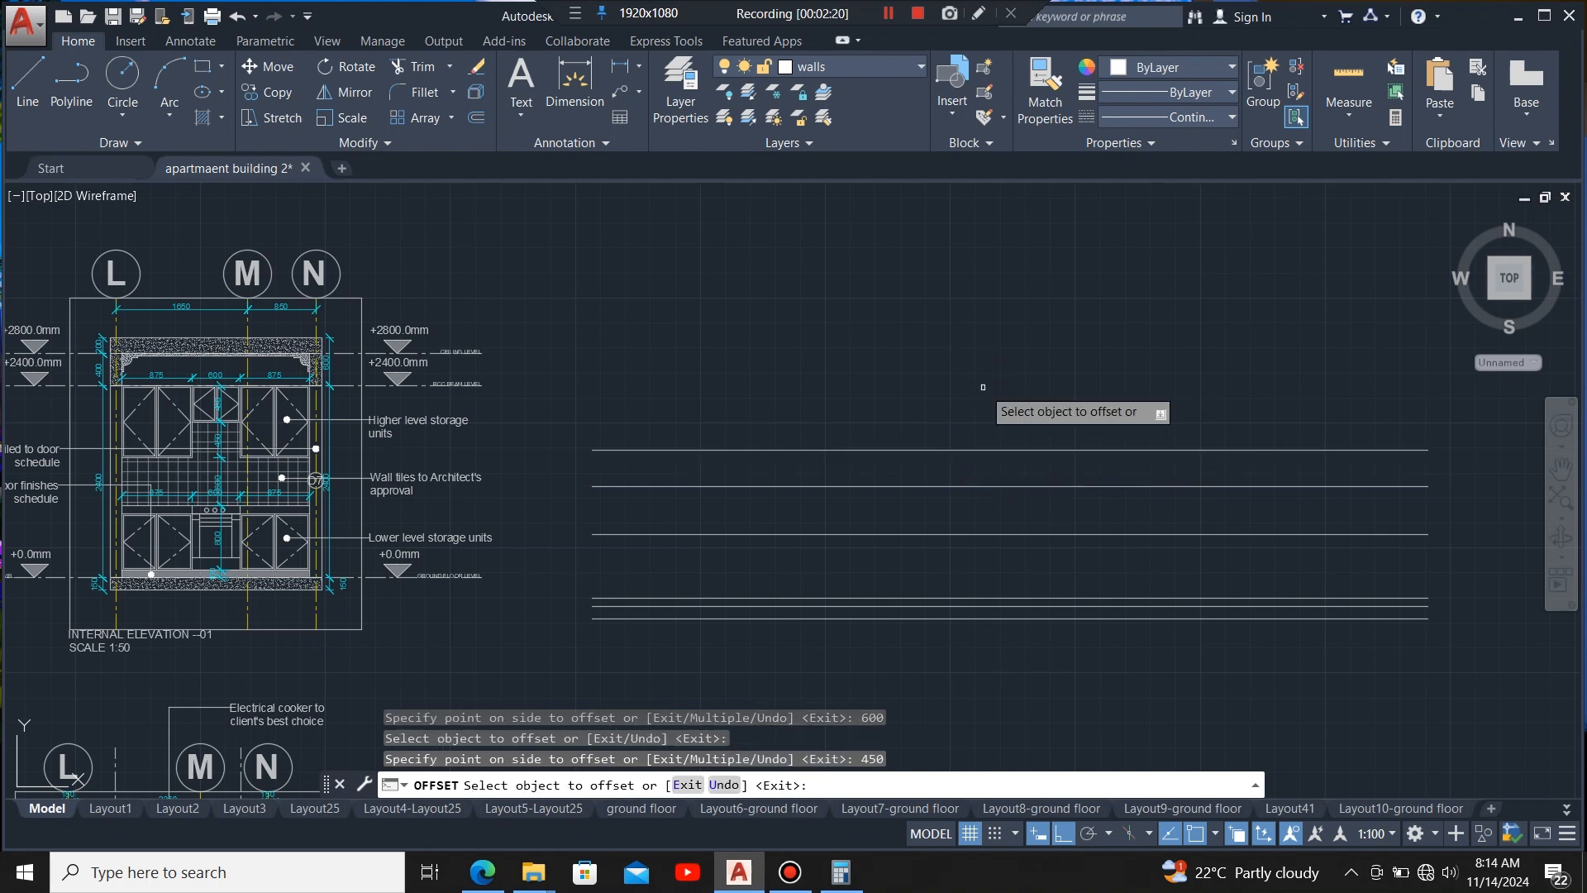
left_click(952, 450)
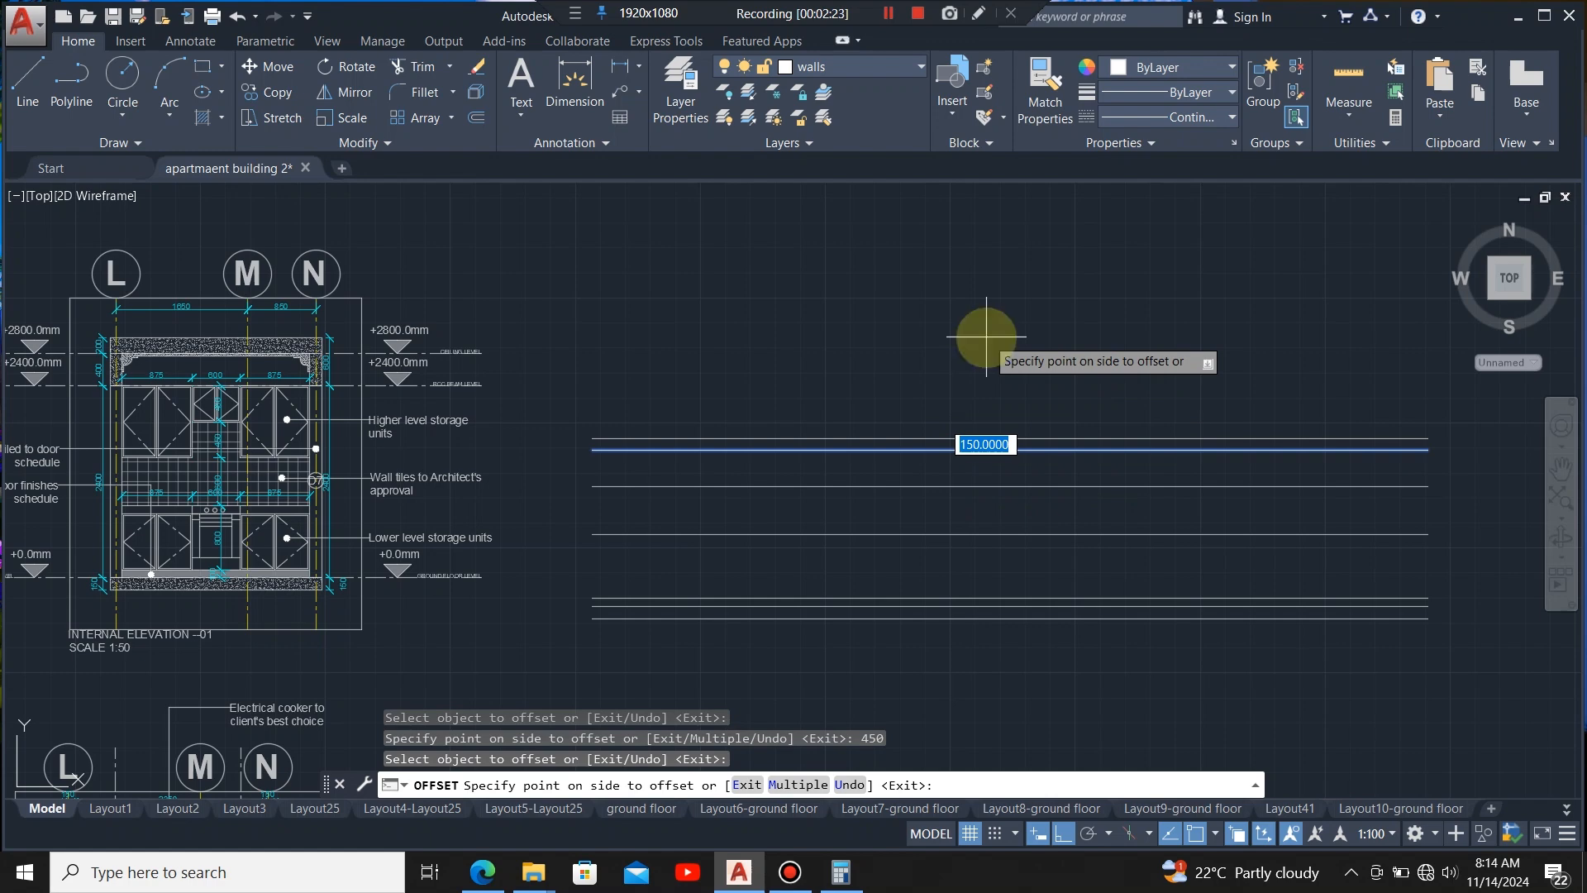
key("Return")
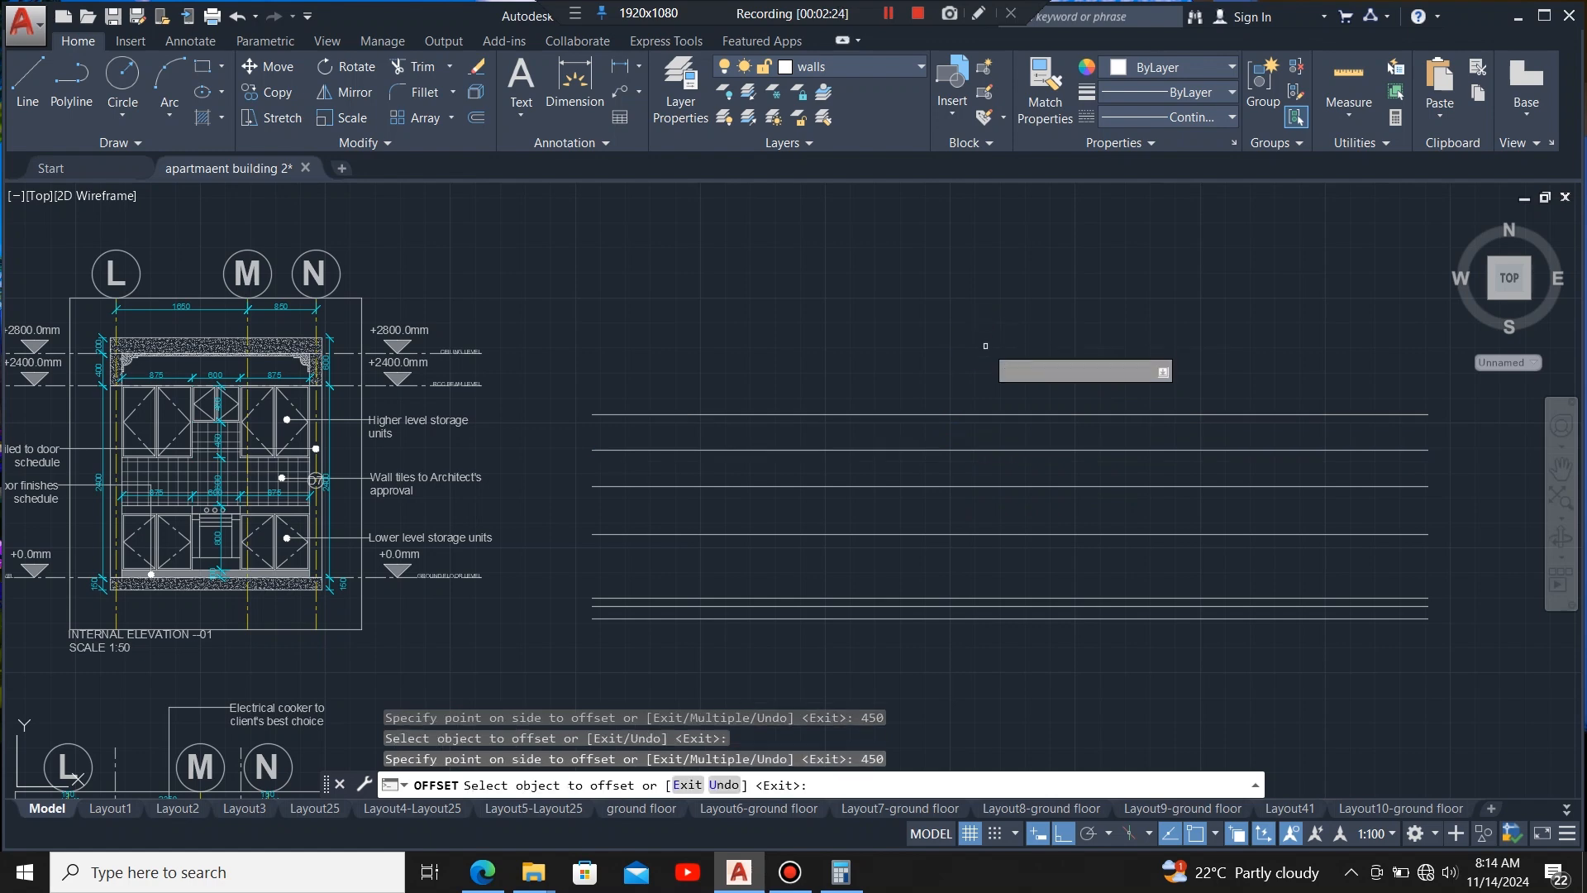
- Offset the higher storage units' top line 400 mm upward to mark the ceiling level above the RCC beam level
scroll(1132, 437, "down", 2)
scroll(942, 454, "up", 5)
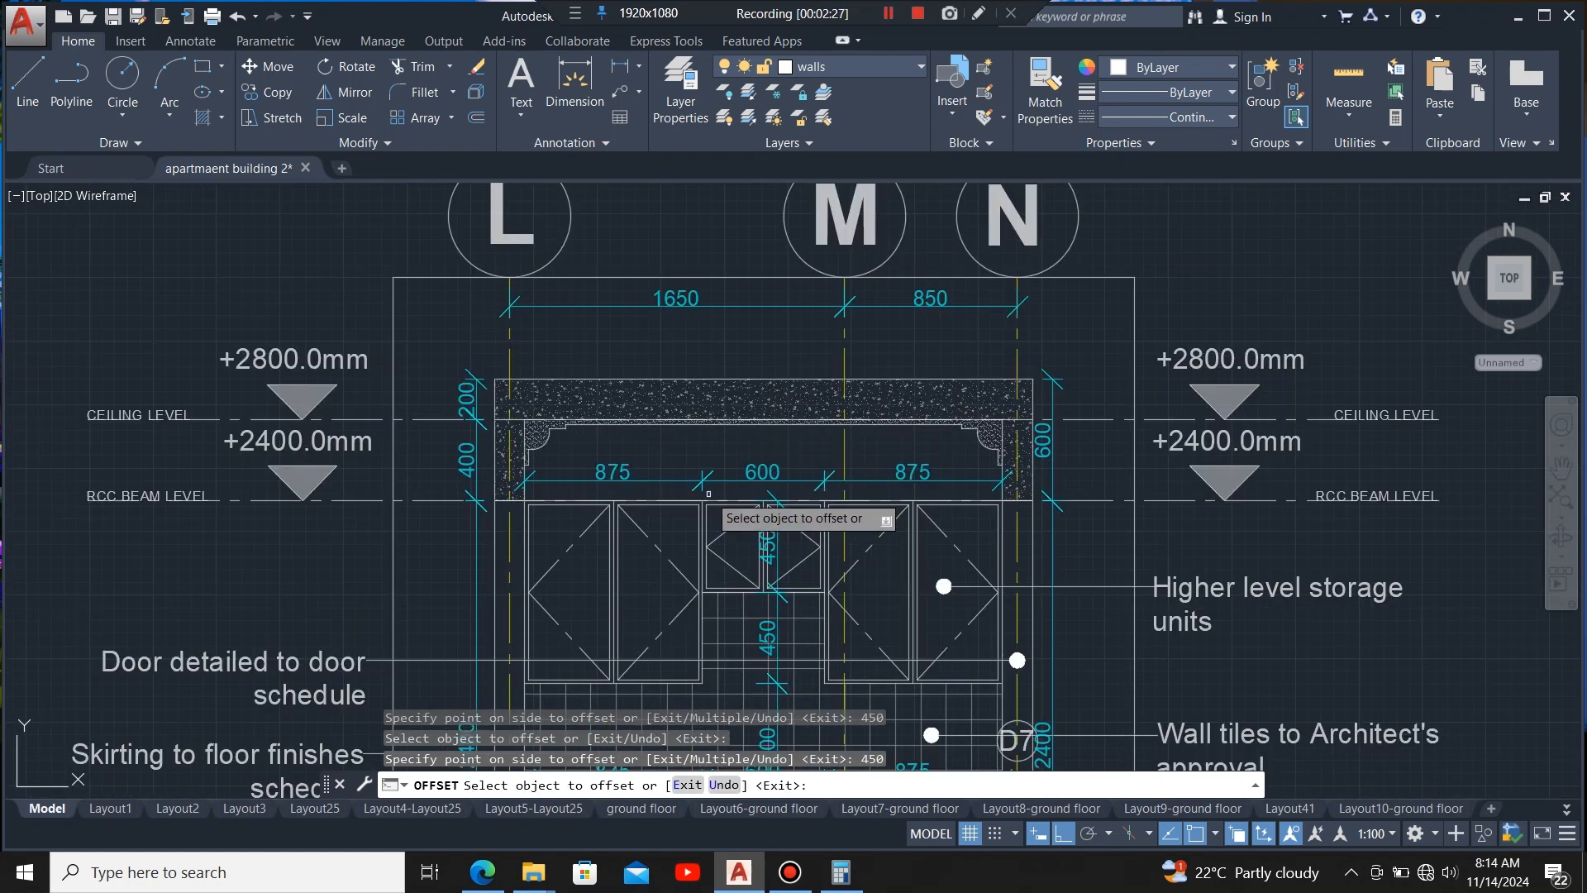
scroll(500, 508, "up", 4)
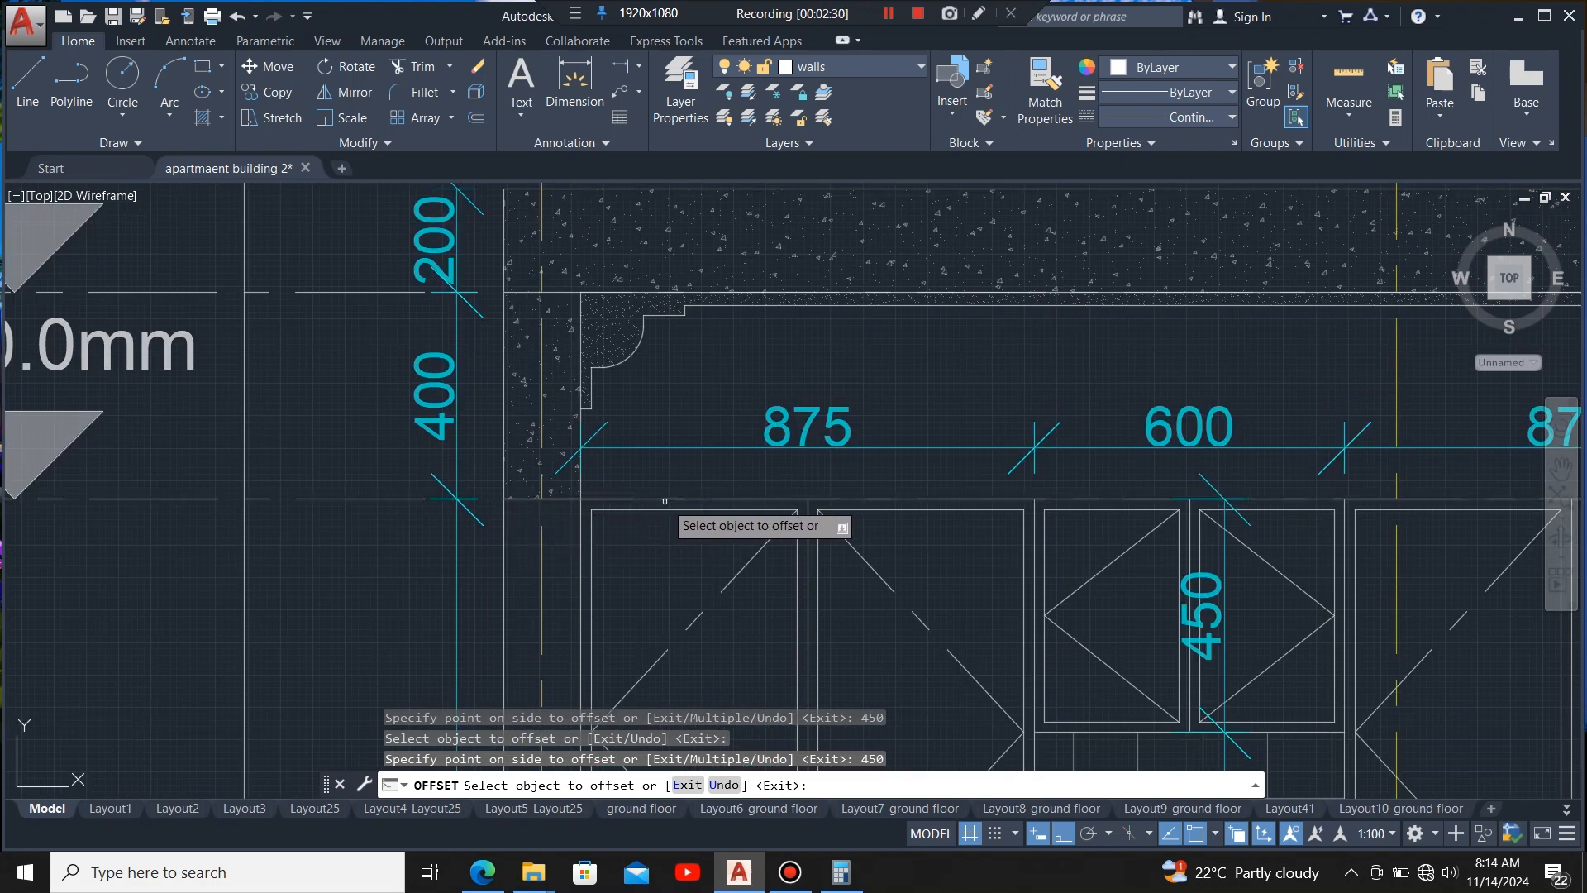
scroll(663, 502, "down", 7)
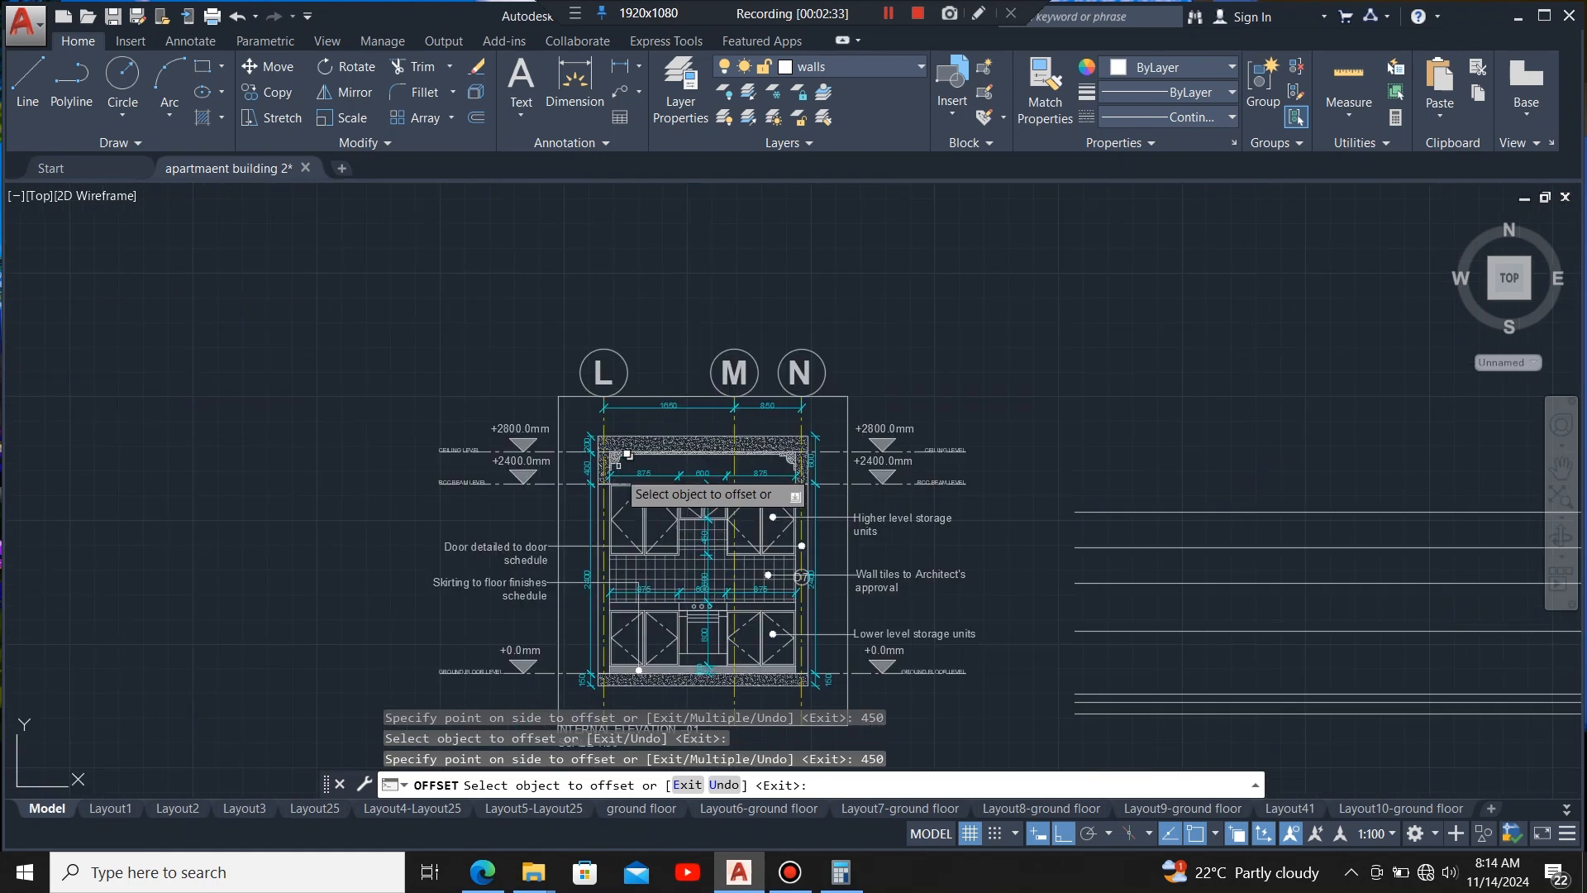
scroll(649, 496, "up", 4)
scroll(618, 438, "up", 4)
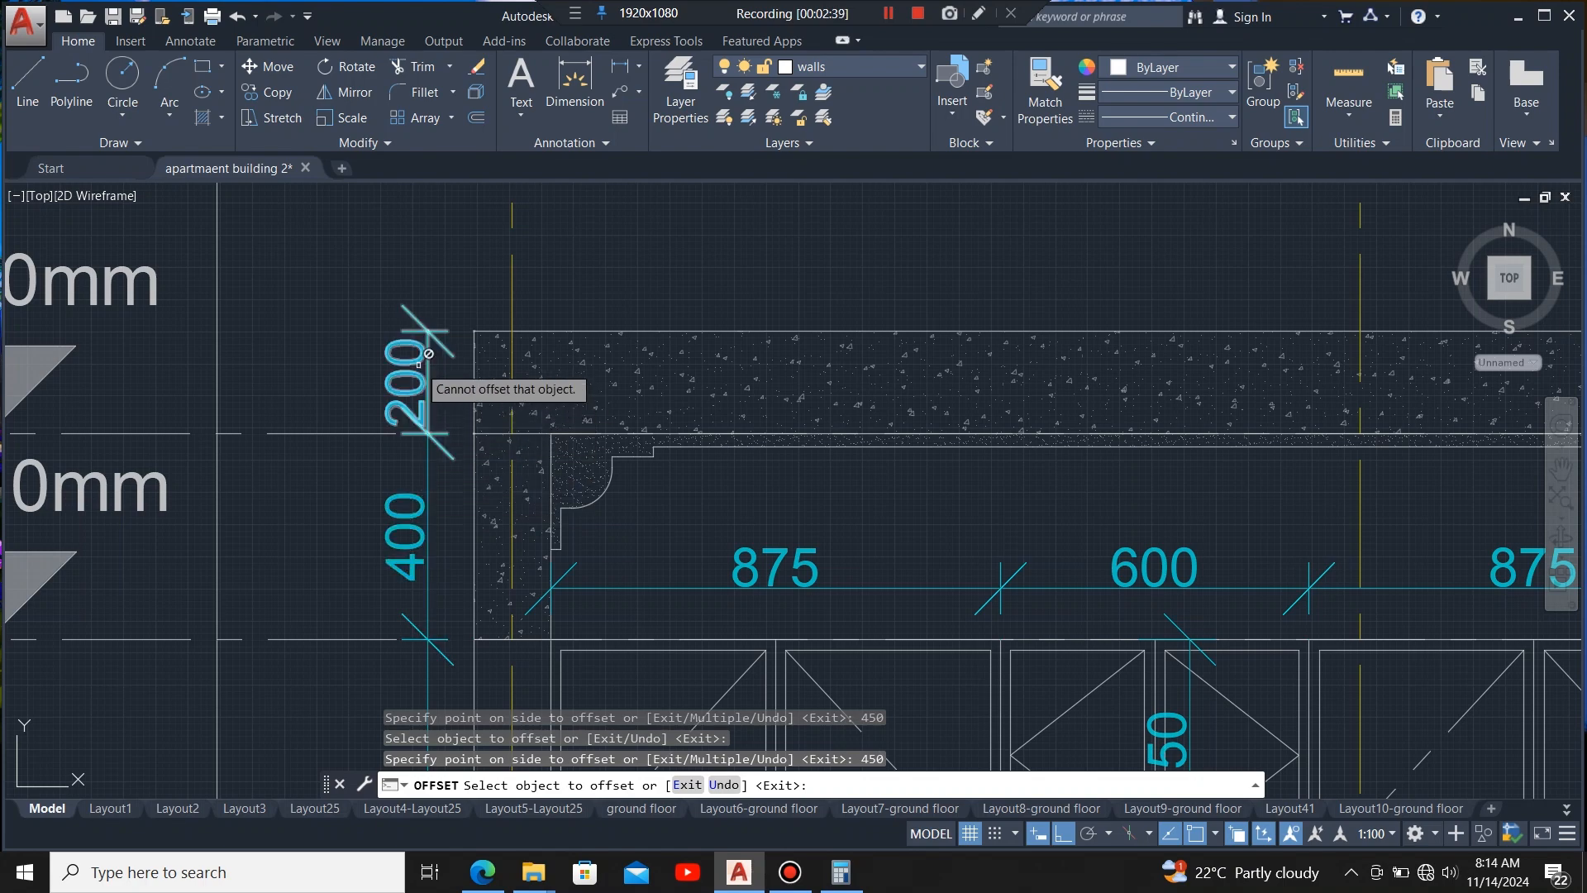
scroll(429, 353, "down", 8)
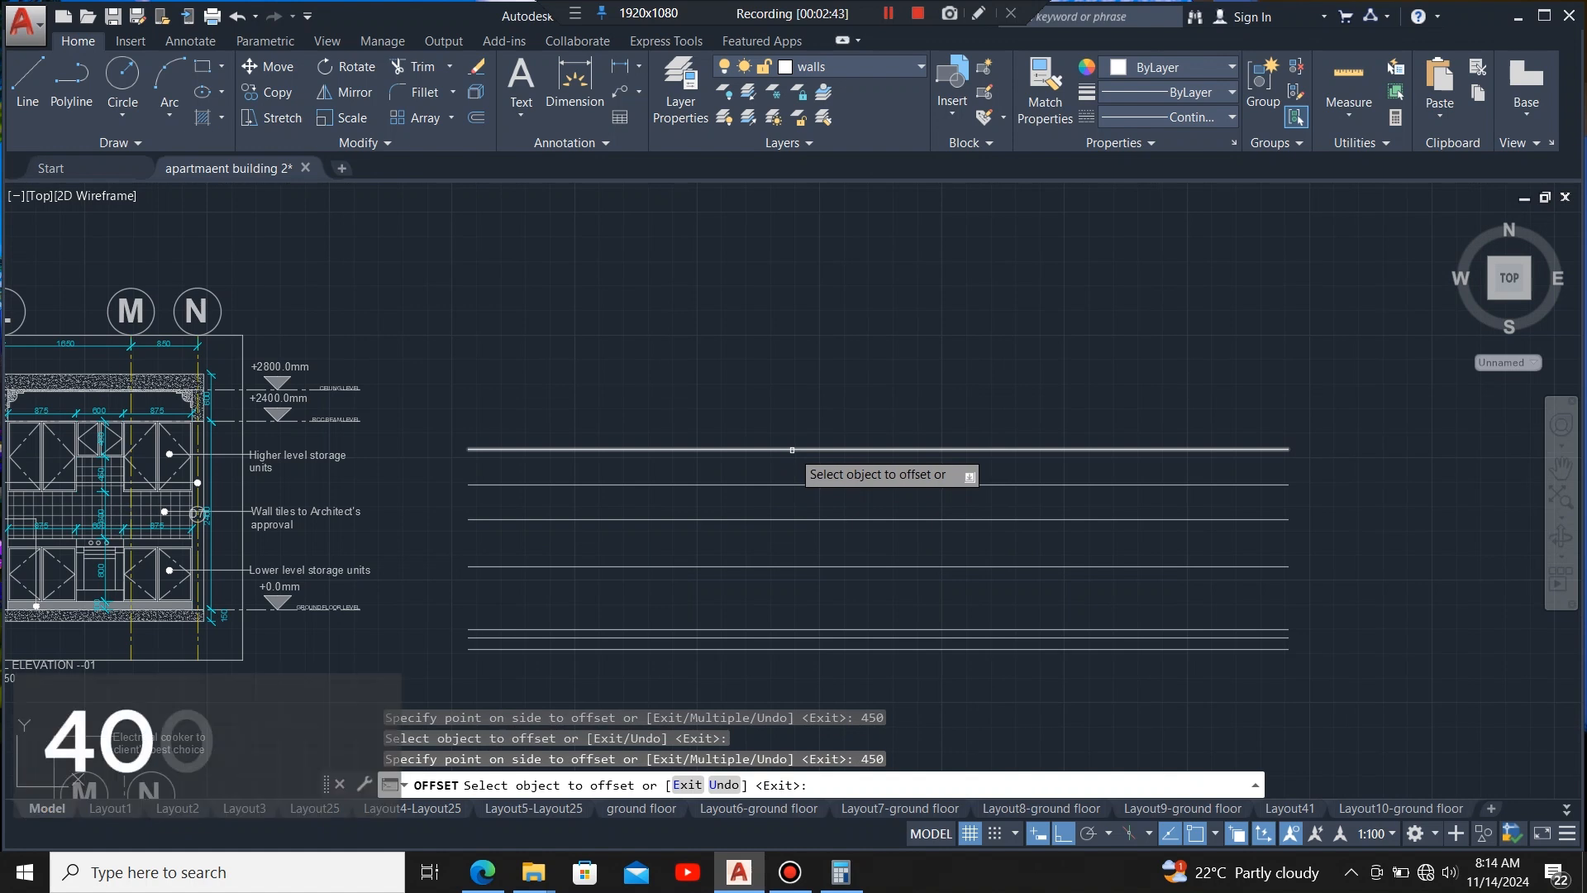
left_click(791, 450)
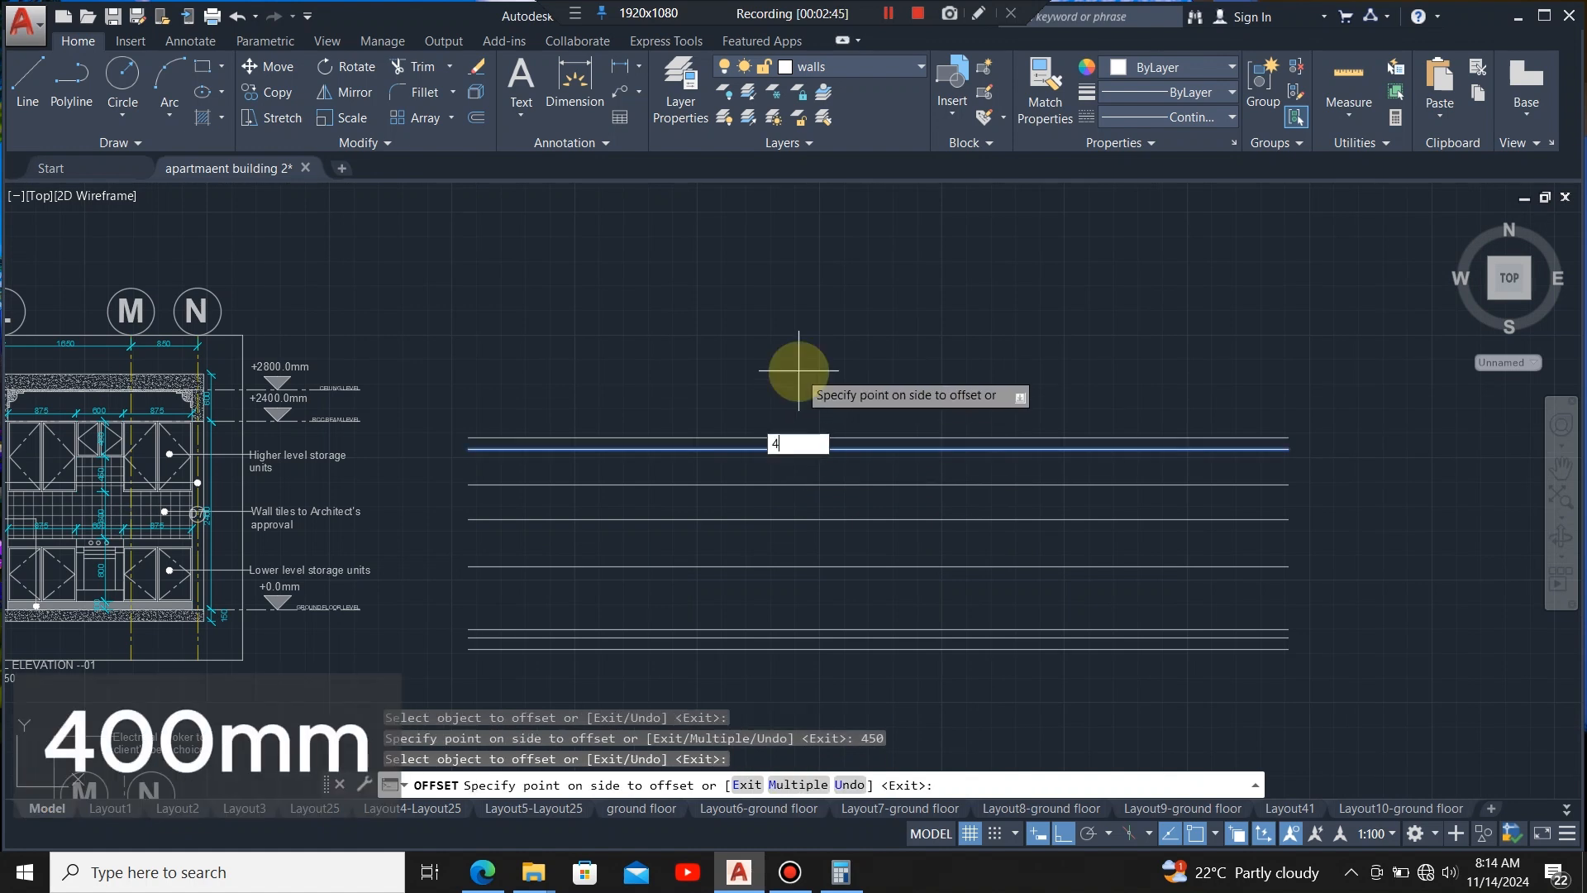
key("Return")
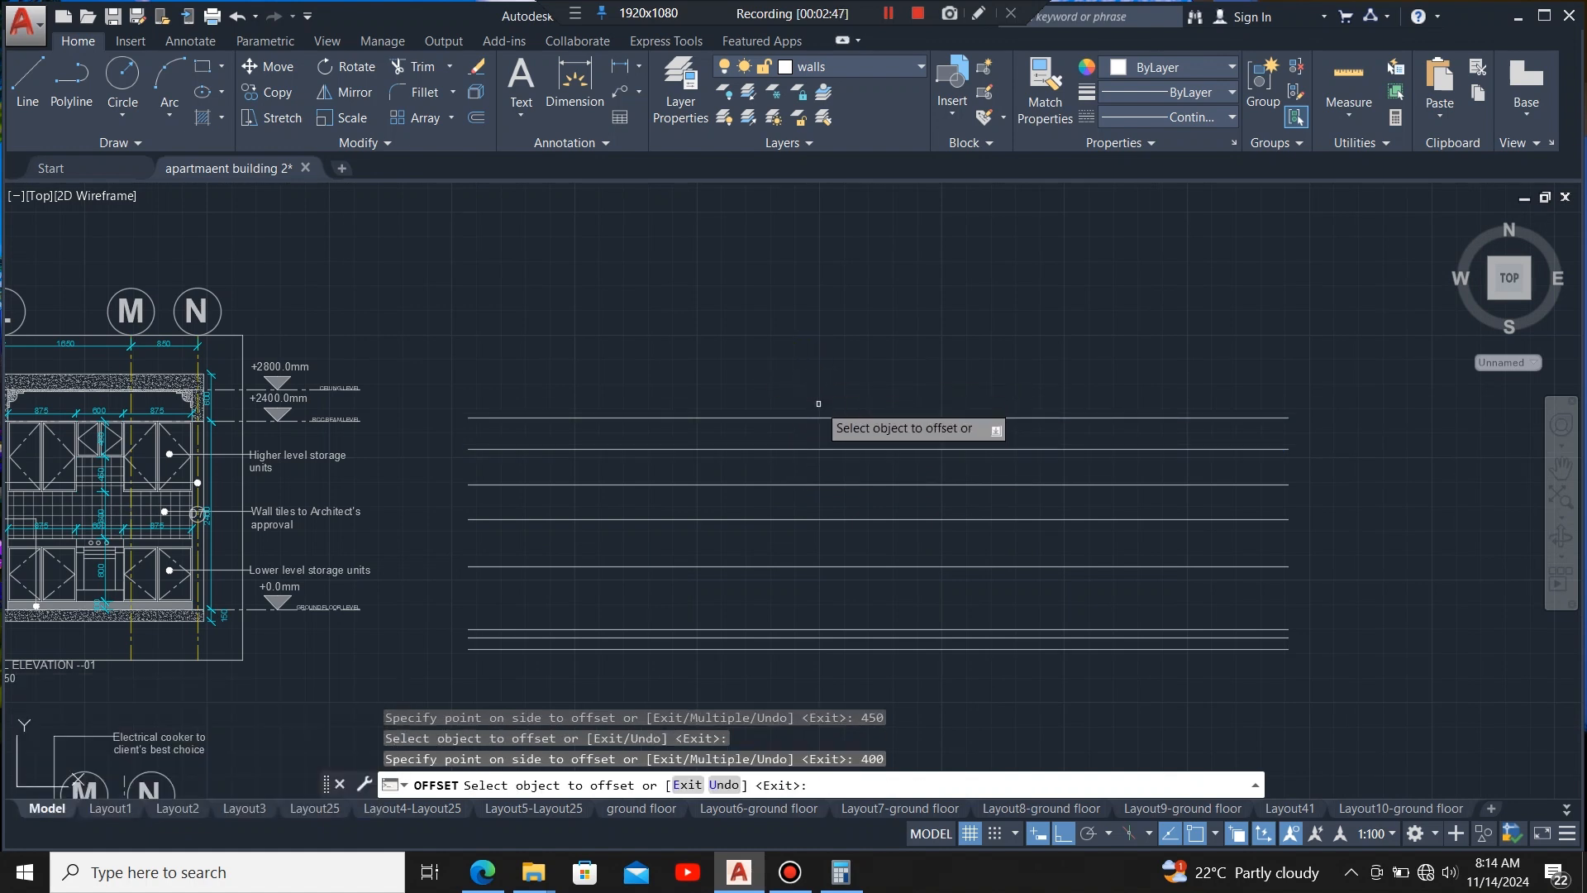
- Offset the ceiling level line 200 mm upward to mark the thickness of the upper slab
left_click(815, 418)
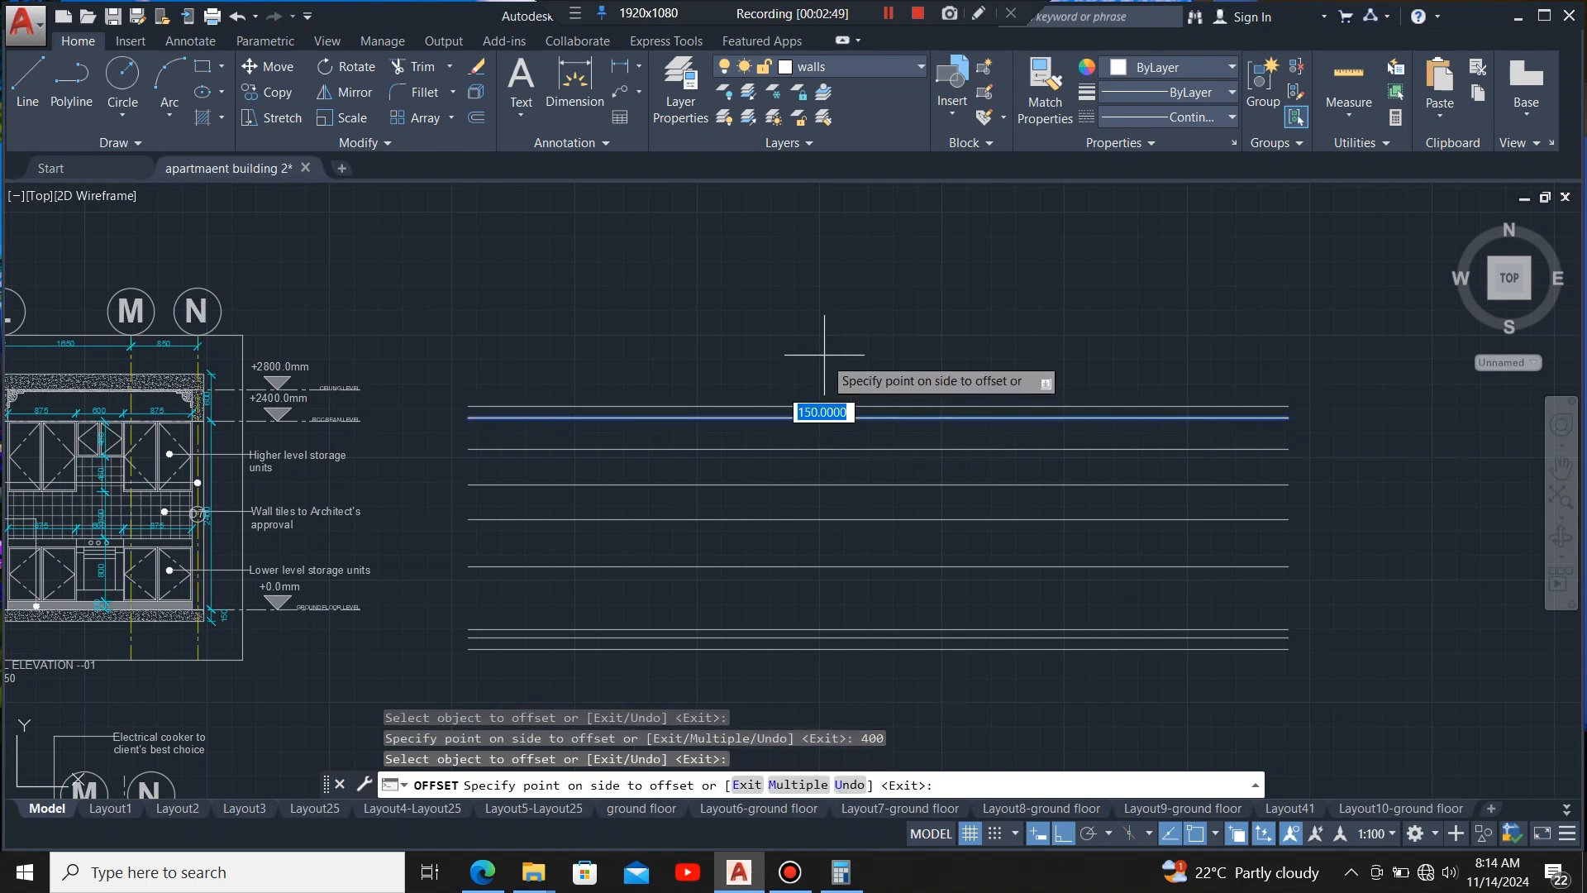
type("2")
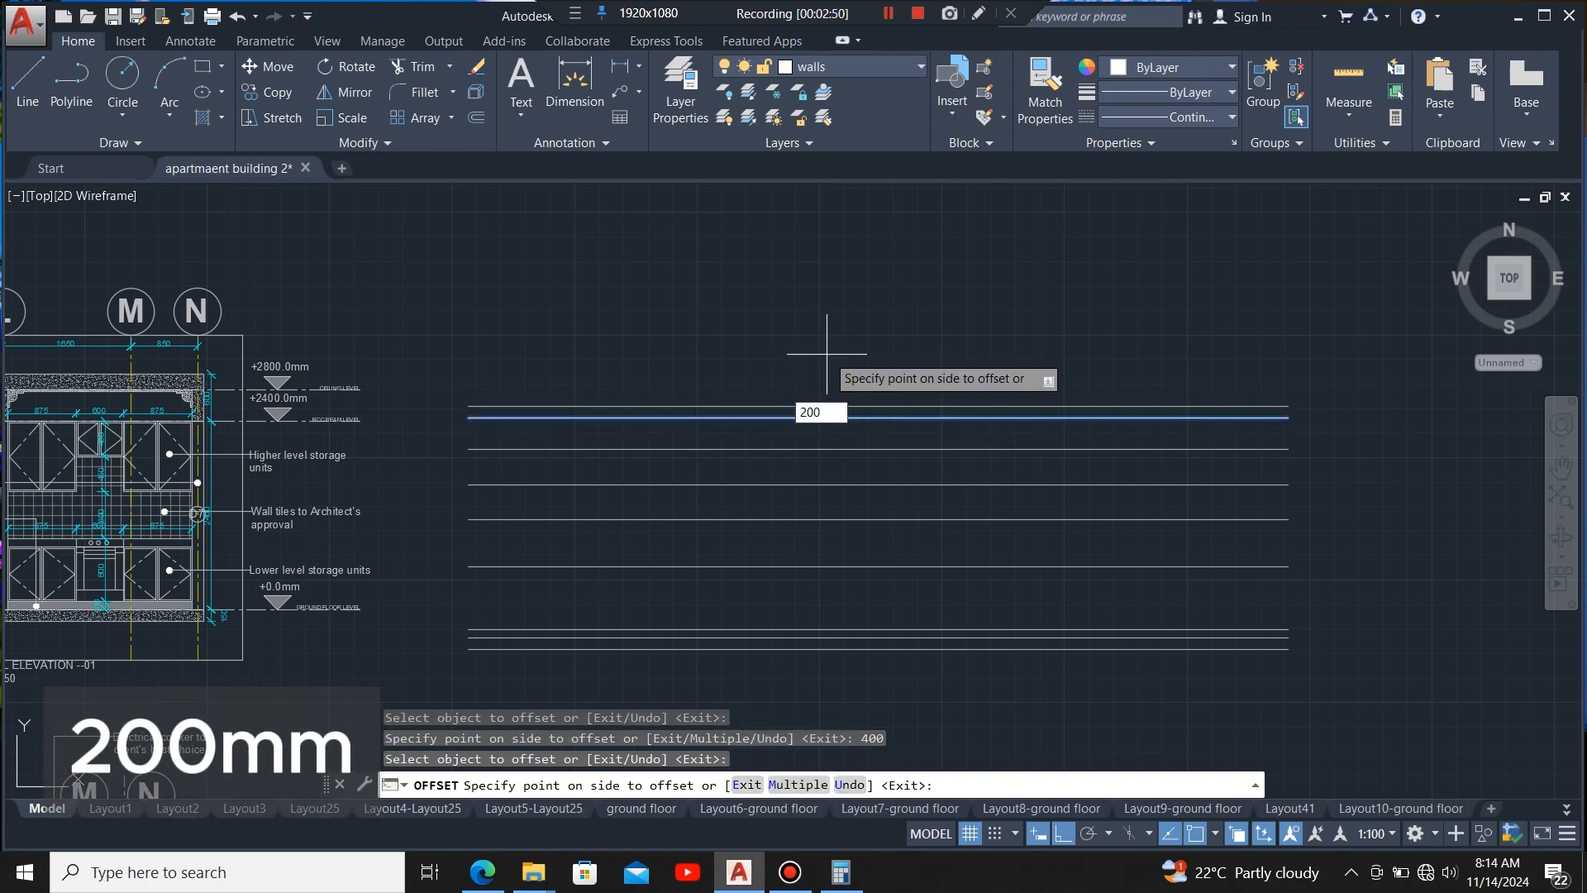
key("Return")
- Draw a vertical line about 5776 mm long that crosses all the horizontal level lines near their left part
scroll(1009, 347, "down", 2)
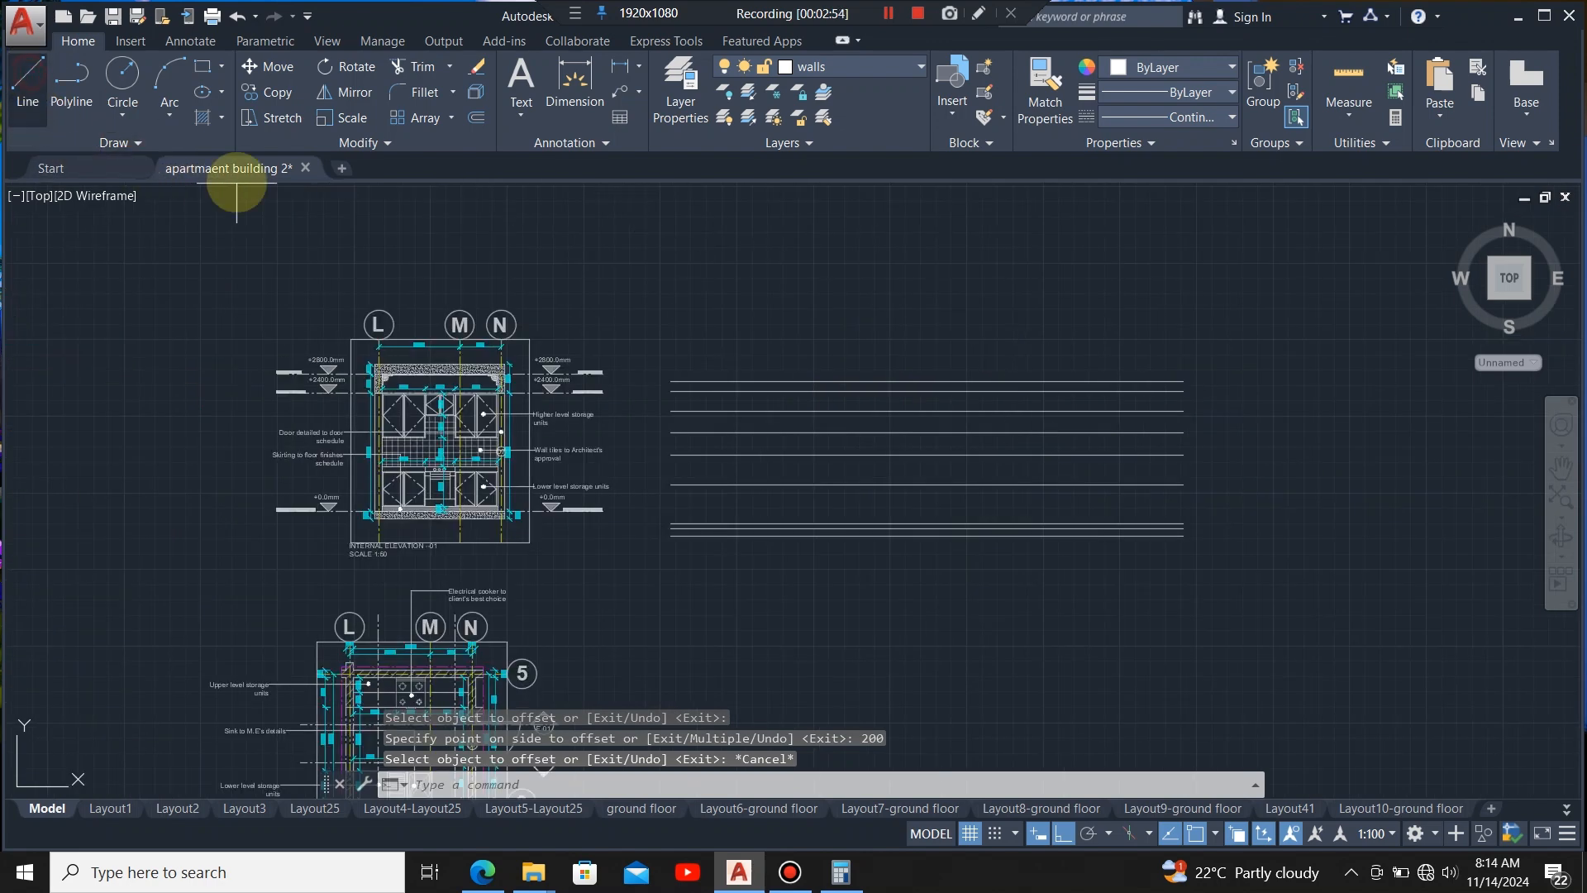
left_click(29, 91)
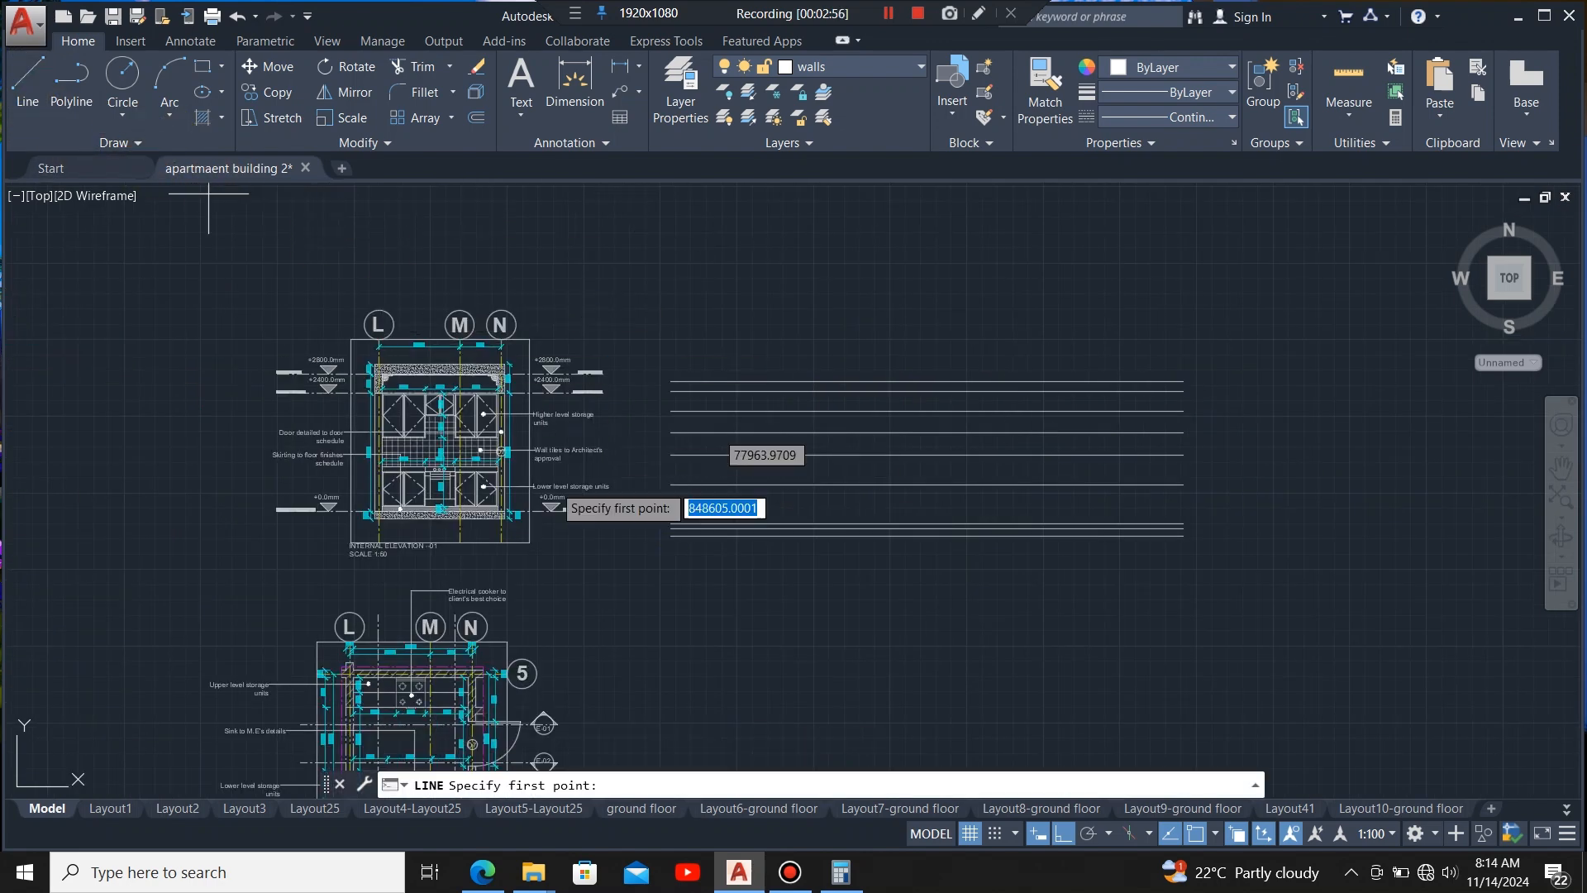
left_click(825, 571)
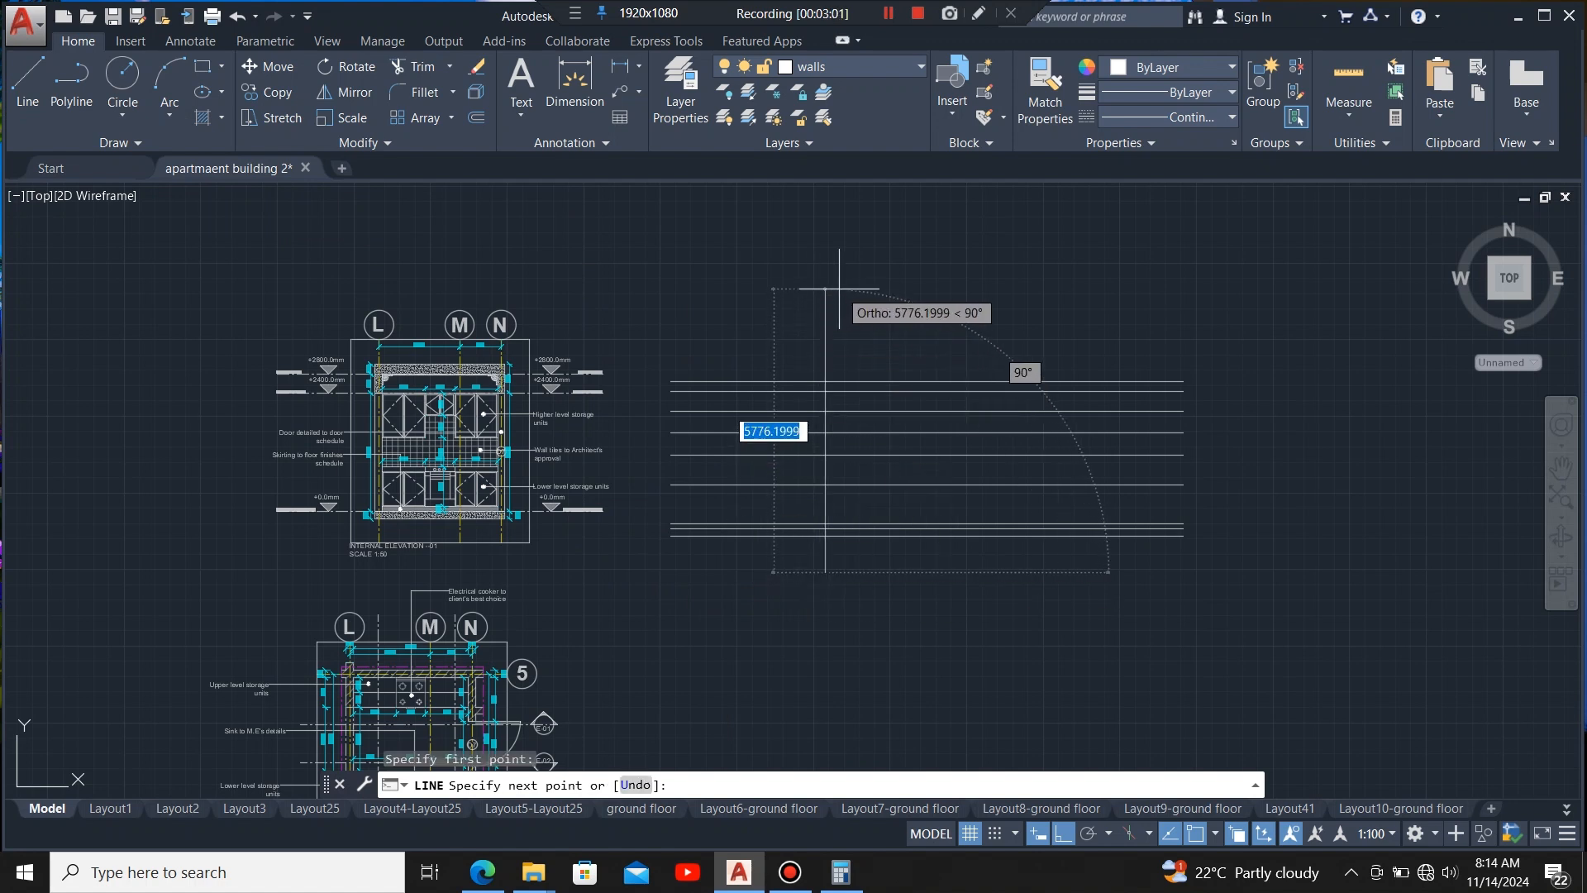
left_click(839, 289)
key("Escape")
- Offset the vertical line 150 mm to the right to form the left wall's thickness
left_click(850, 301)
left_click(809, 330)
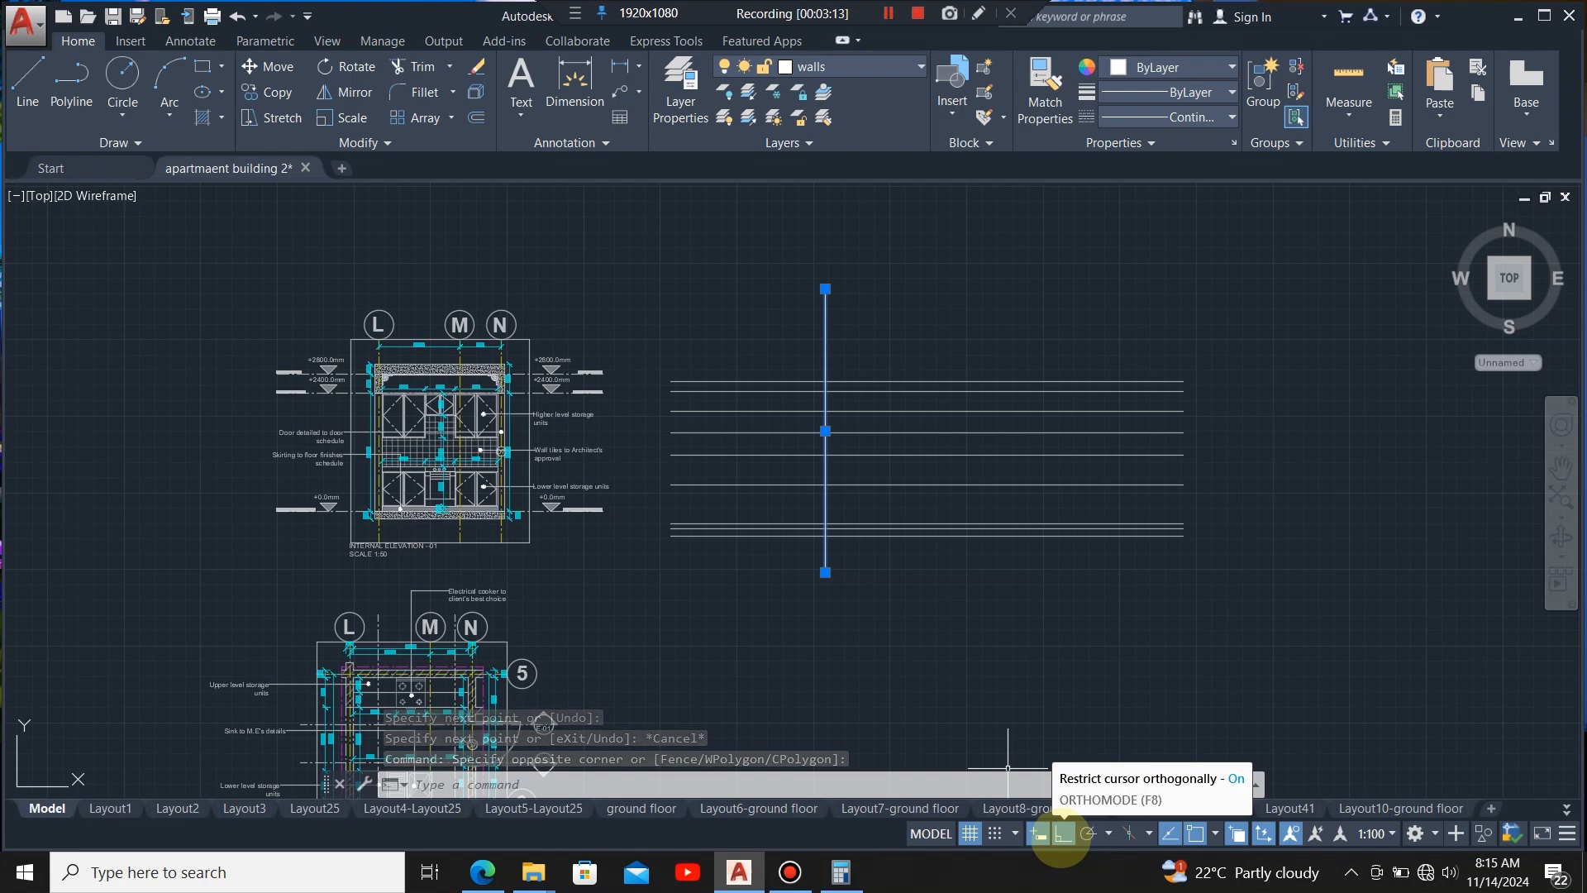
scroll(826, 409, "up", 2)
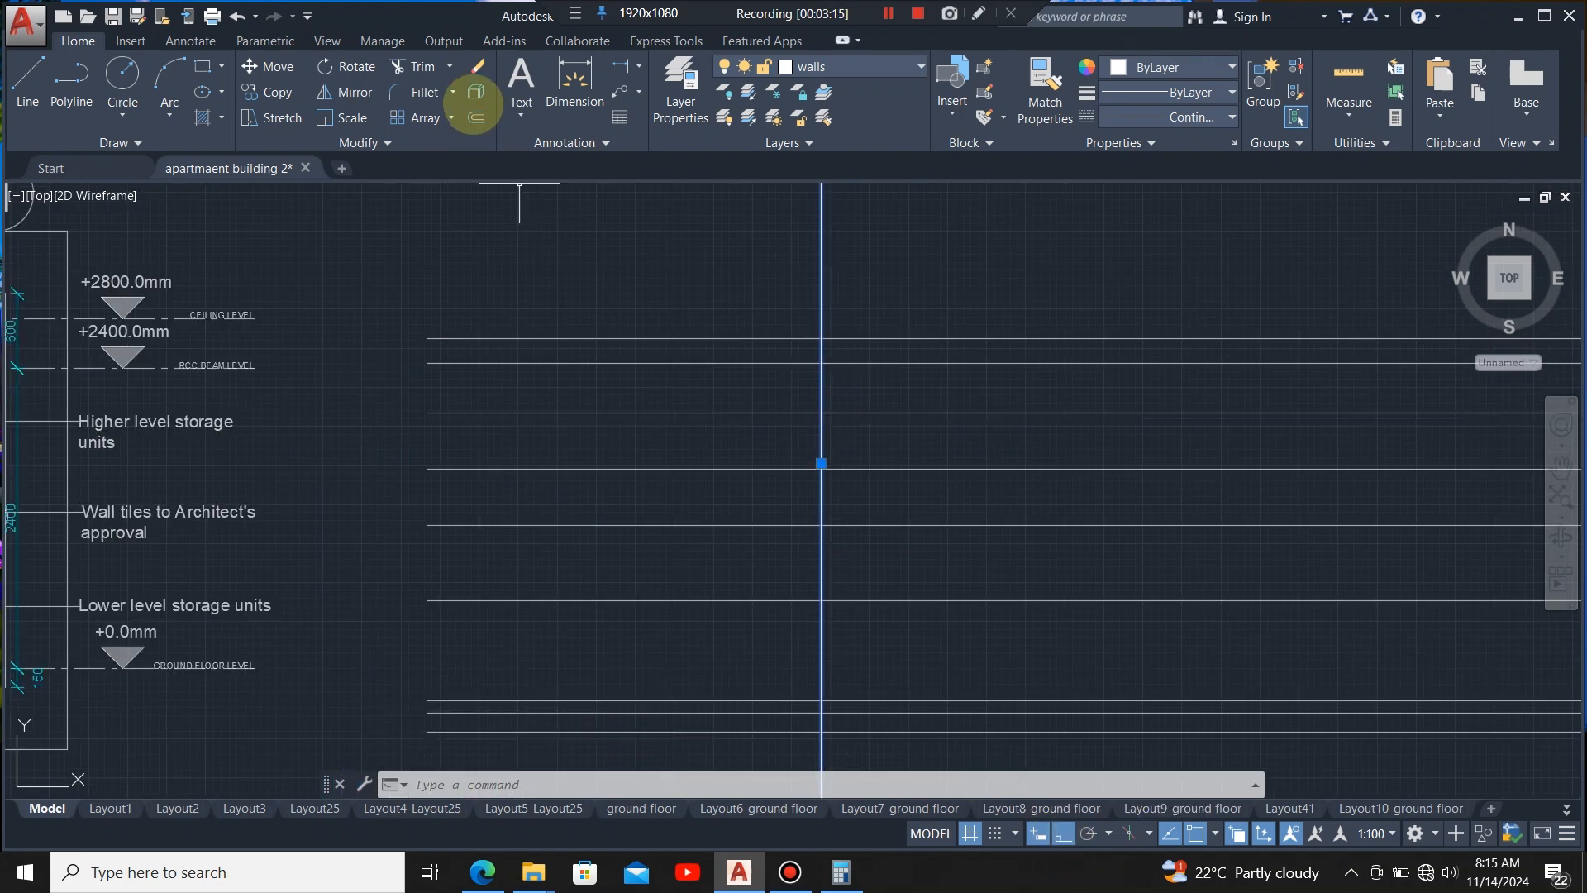
left_click(475, 114)
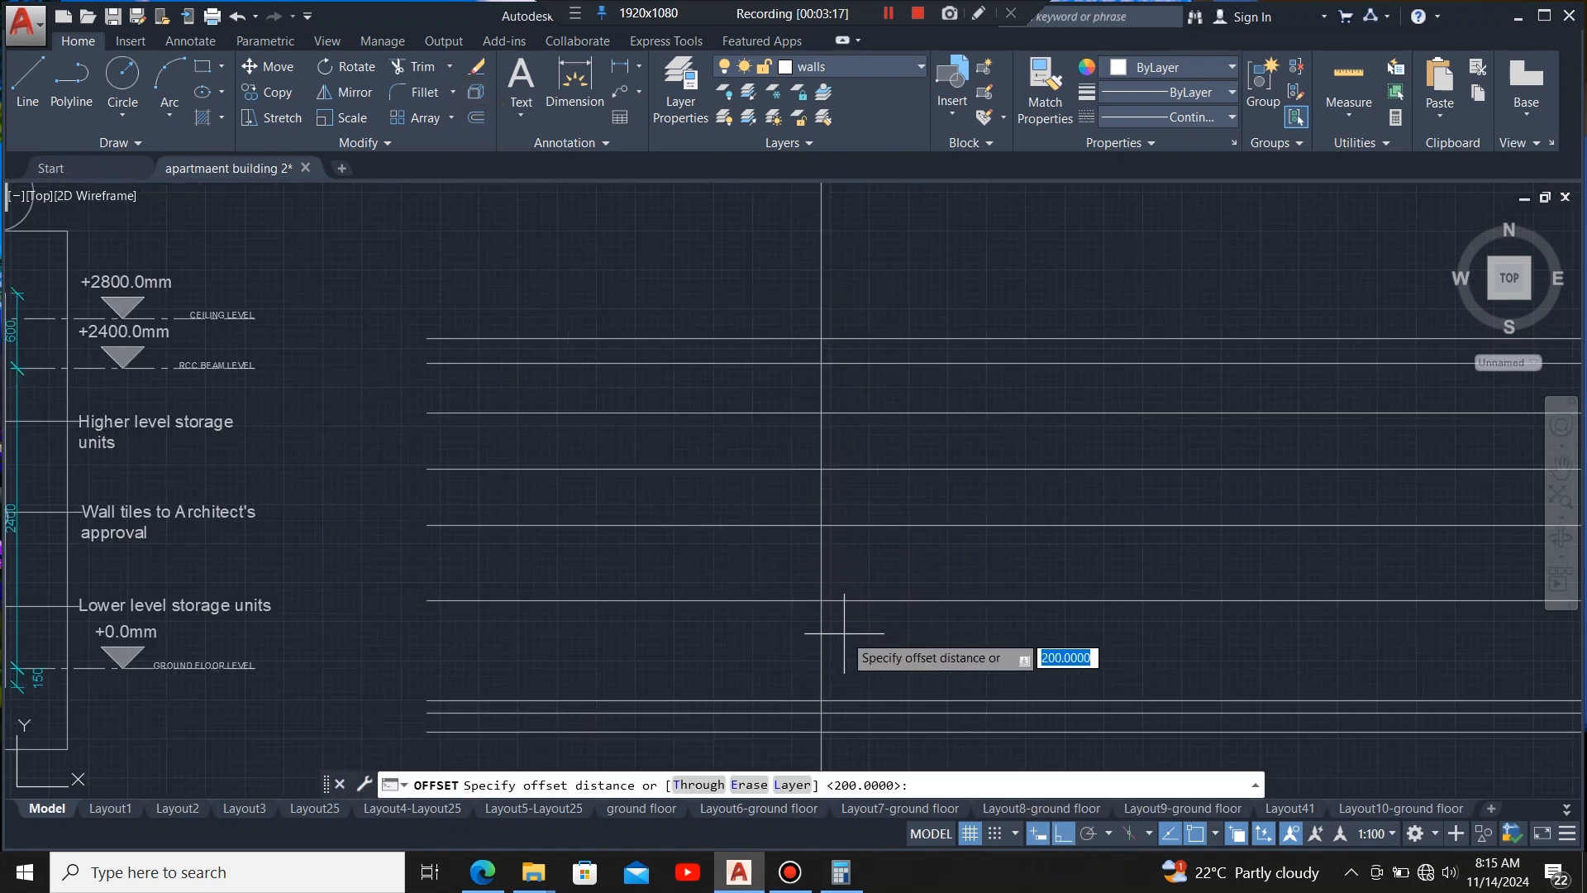
left_click(823, 562)
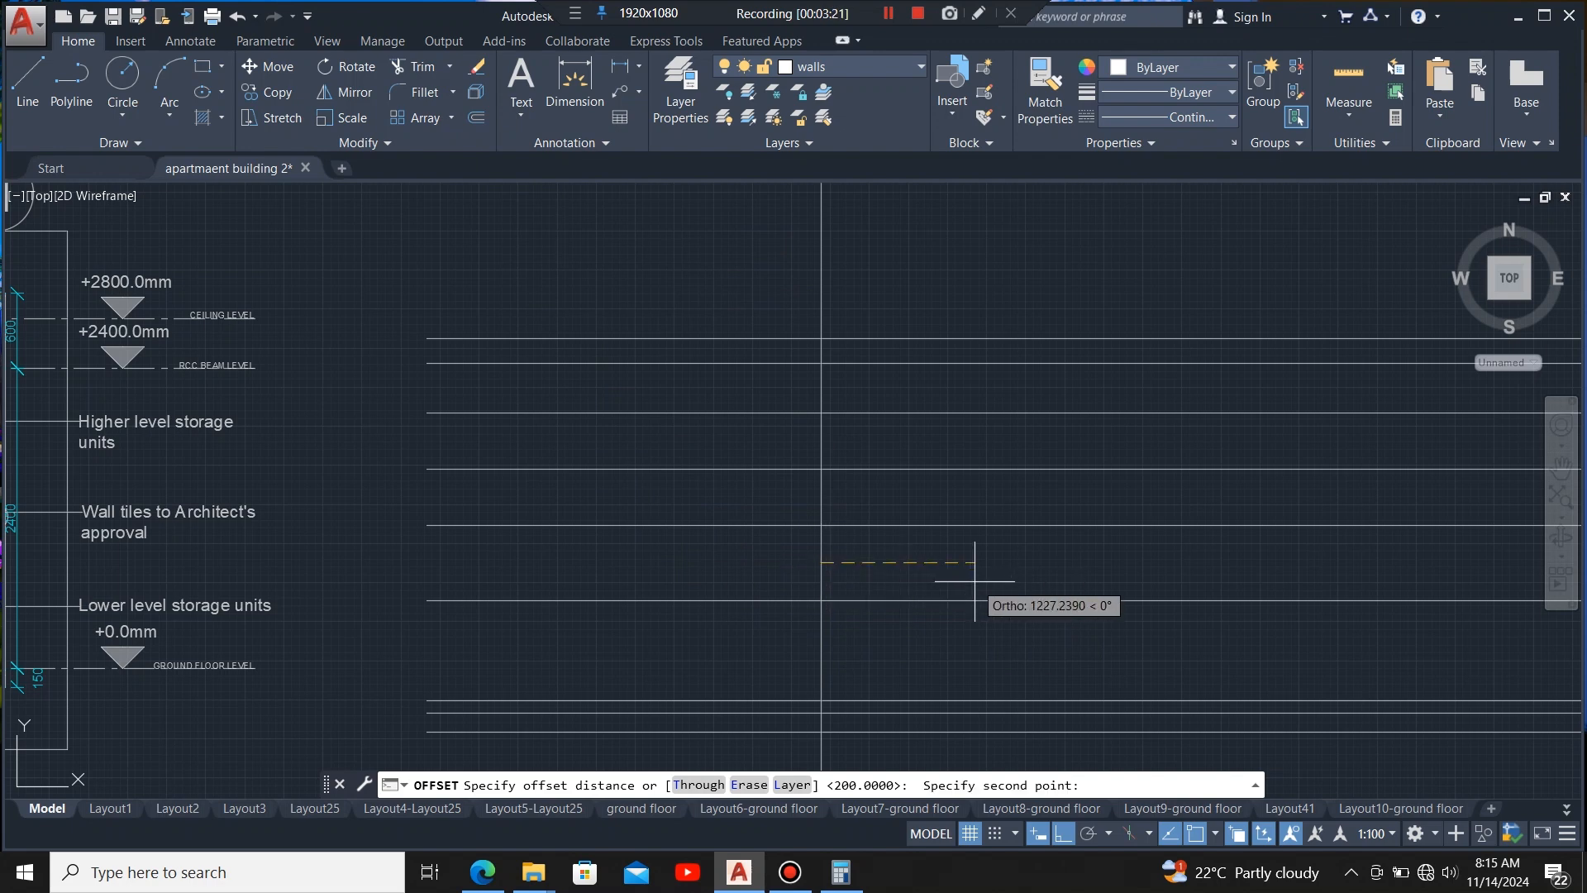
type("150")
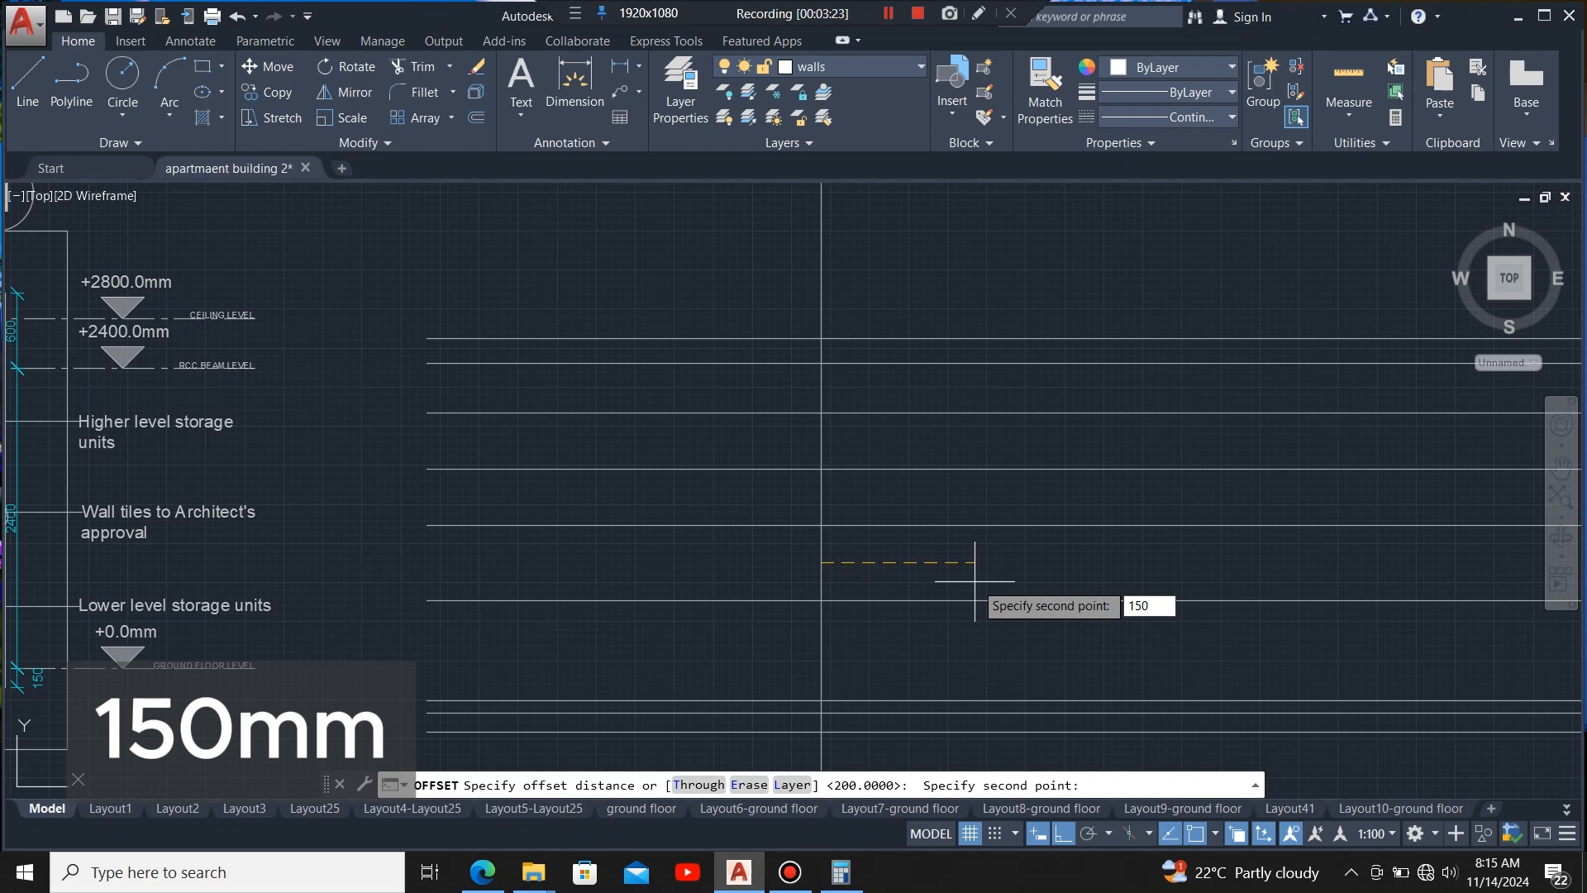
key("Return")
left_click(974, 581)
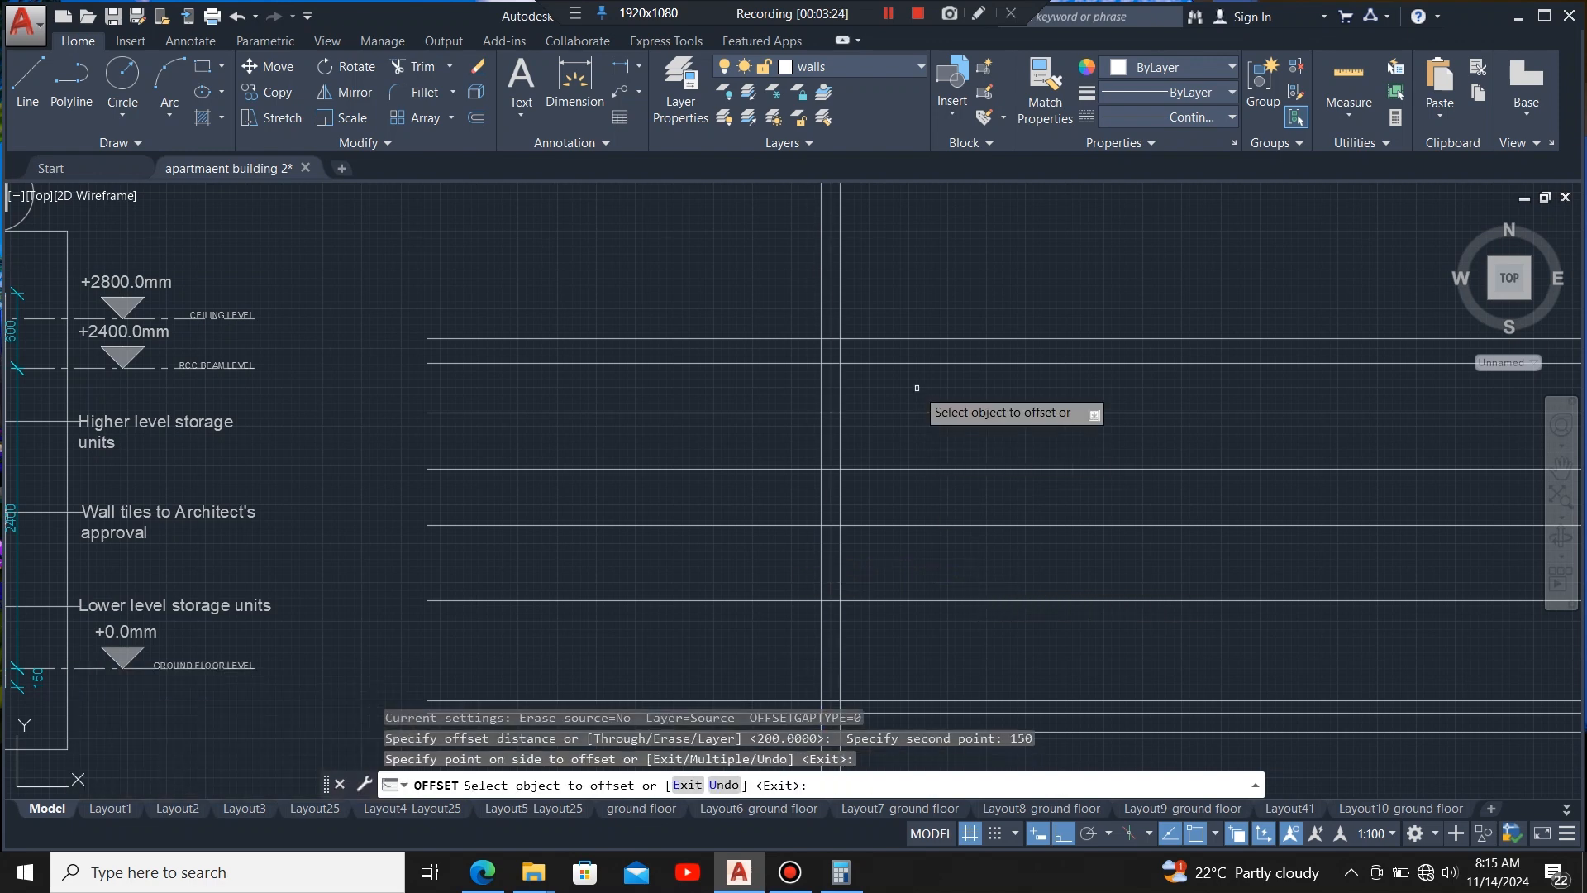
scroll(916, 398, "down", 4)
scroll(414, 425, "up", 3)
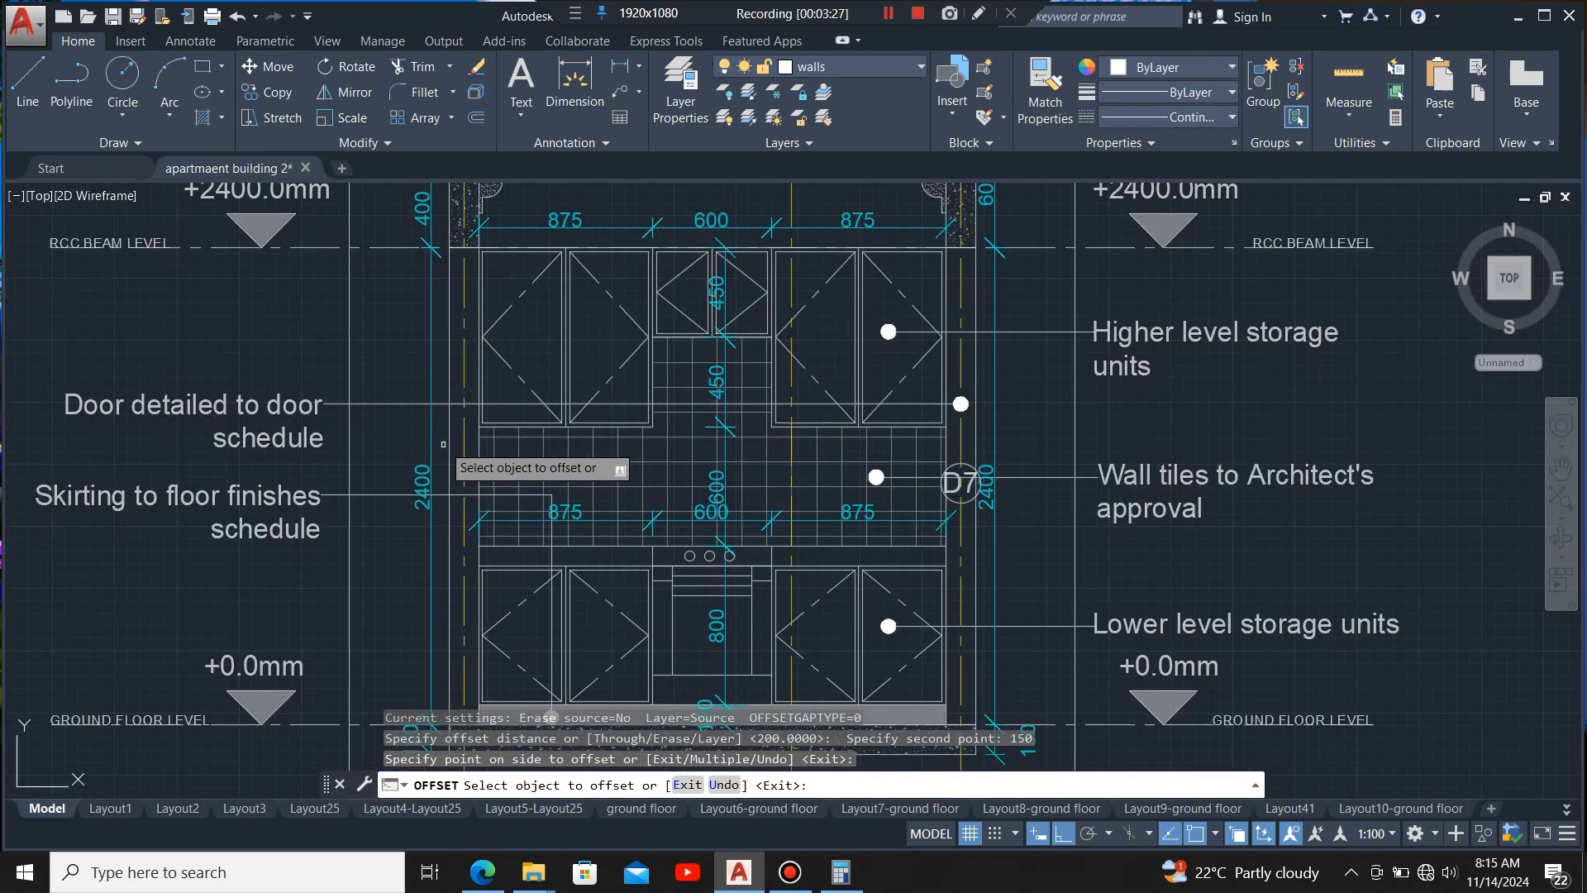
- Measure the clear width between the reference elevation's walls along the skirting base with a temporary linear dimension
scroll(496, 447, "down", 2)
left_click(543, 501)
scroll(543, 501, "up", 4)
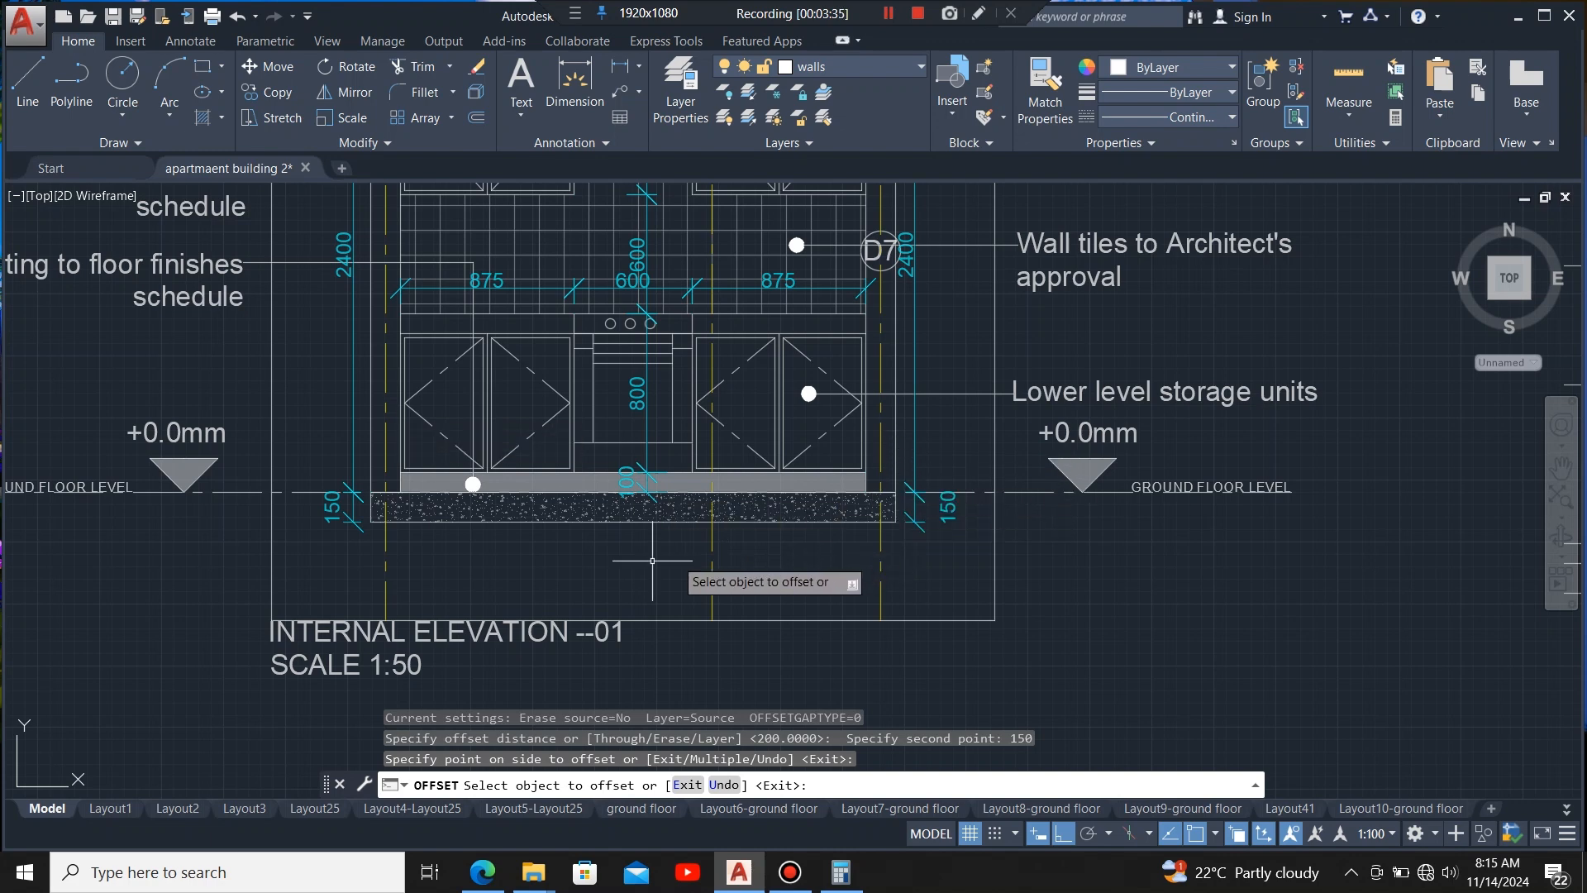
key("Escape")
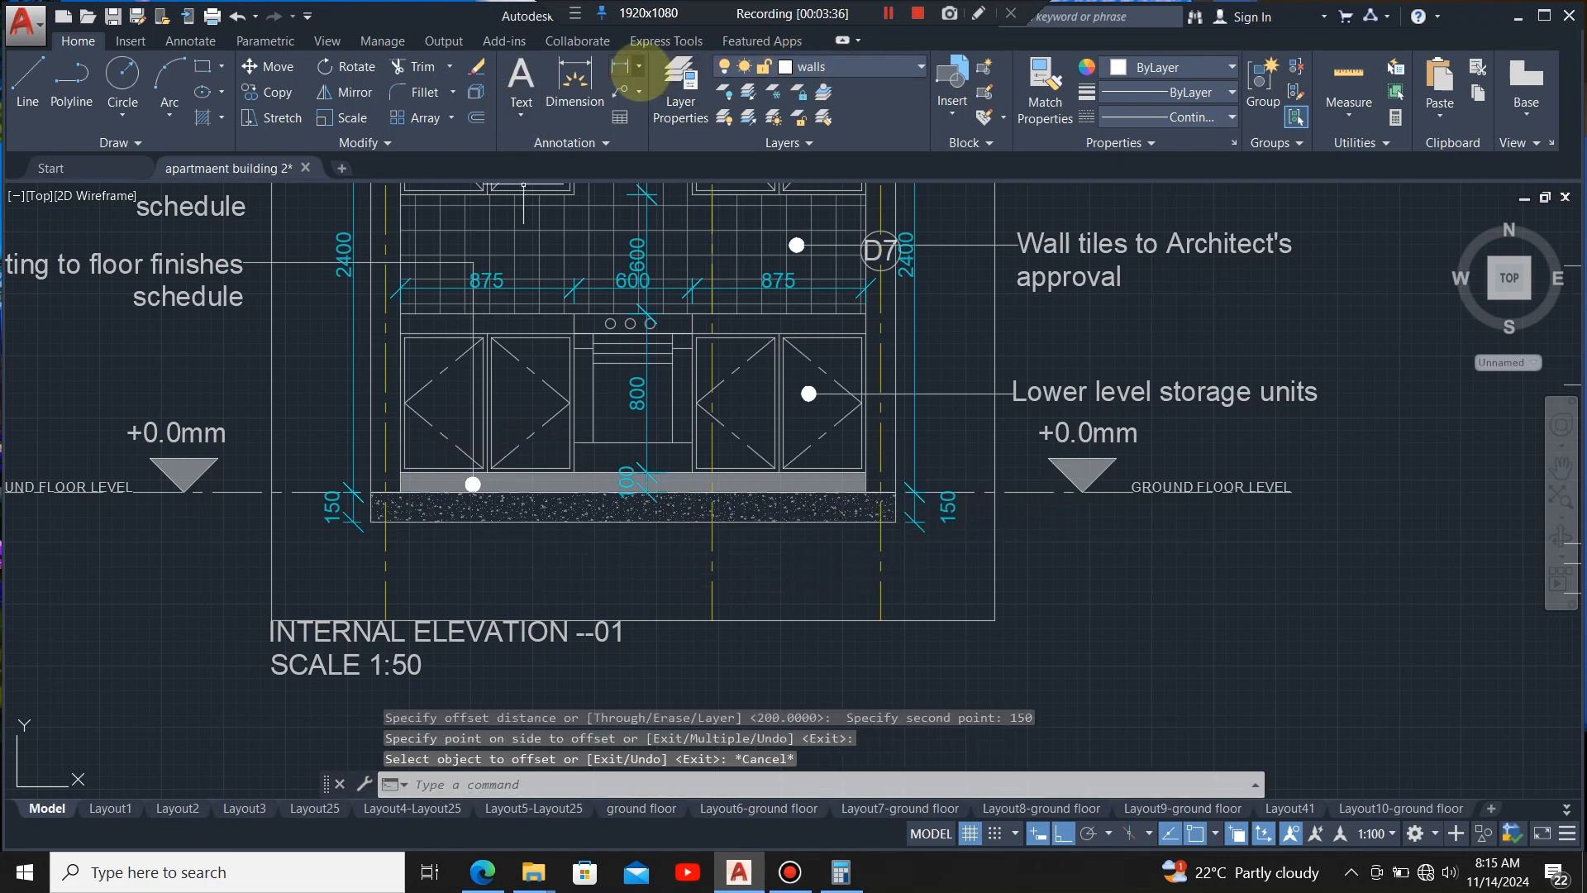
left_click(620, 65)
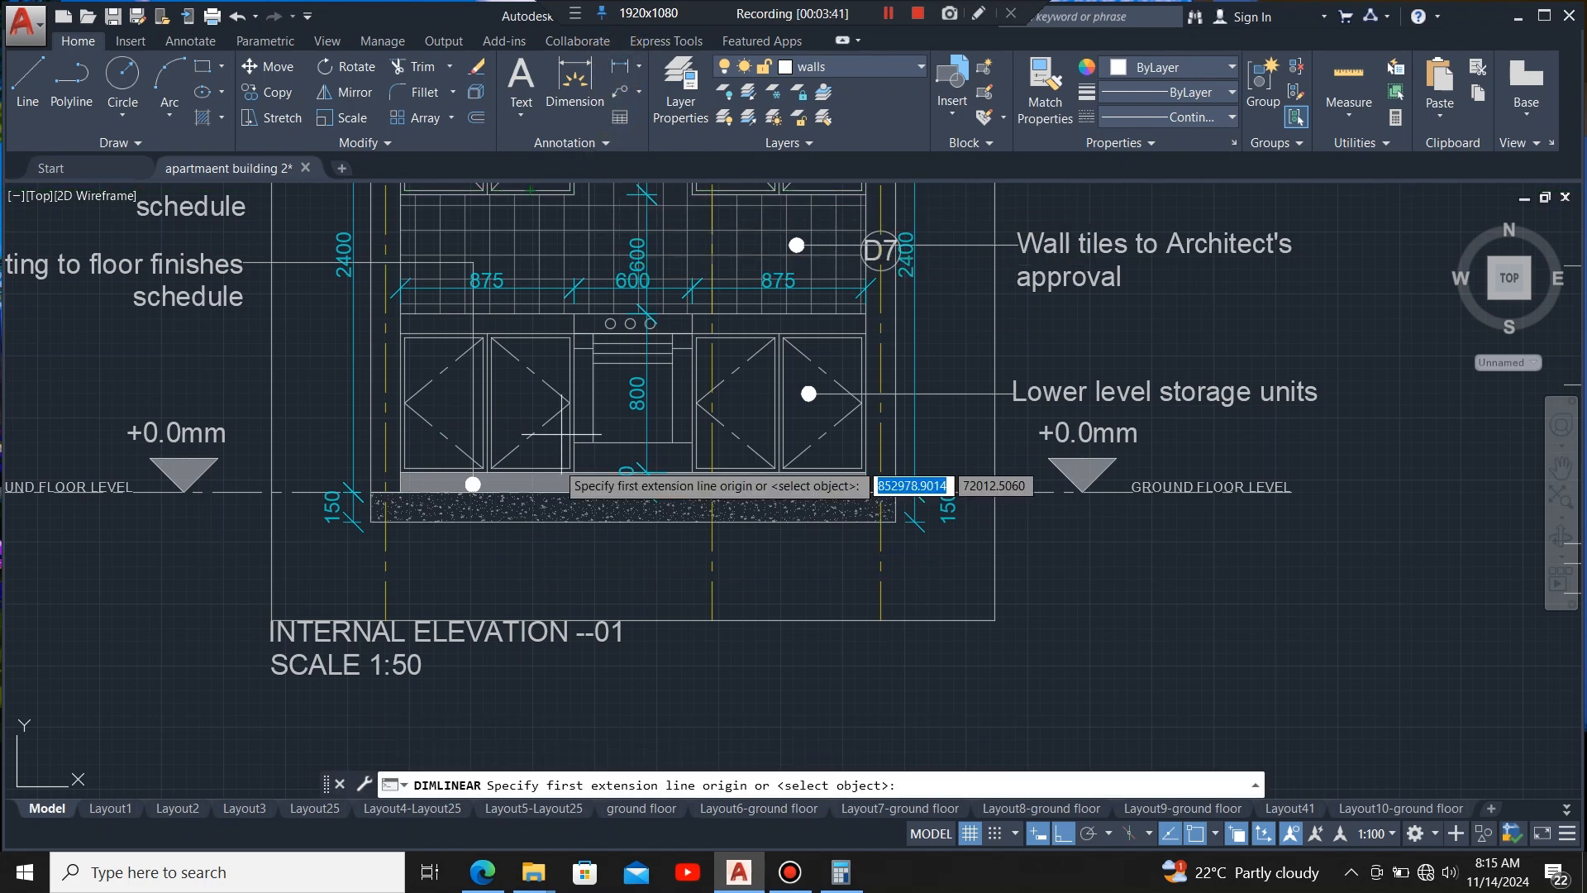
scroll(380, 517, "up", 5)
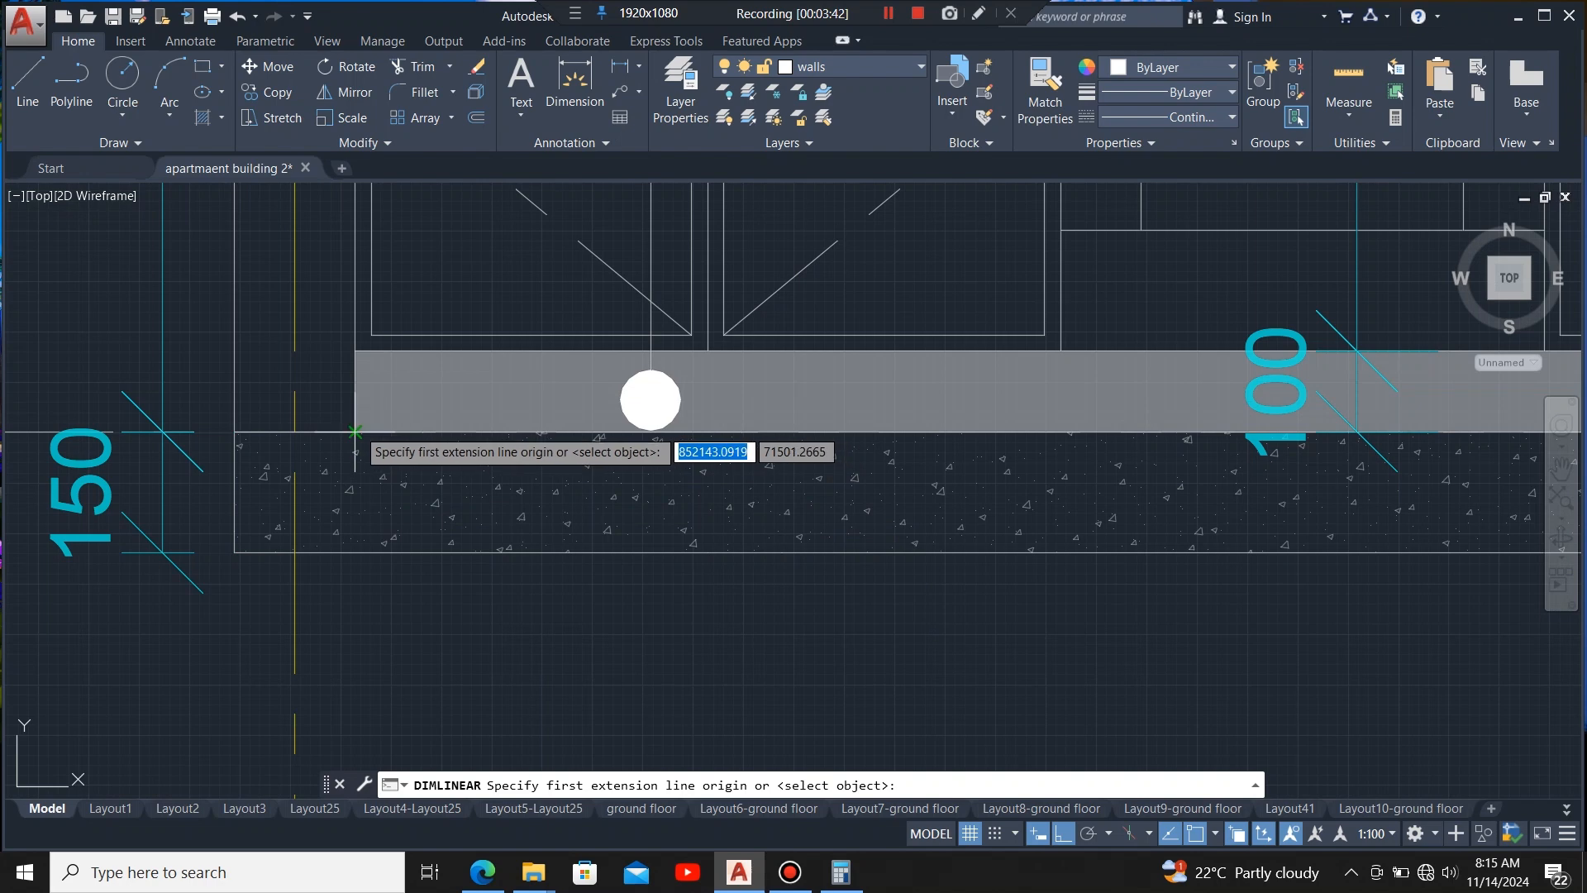
left_click(355, 431)
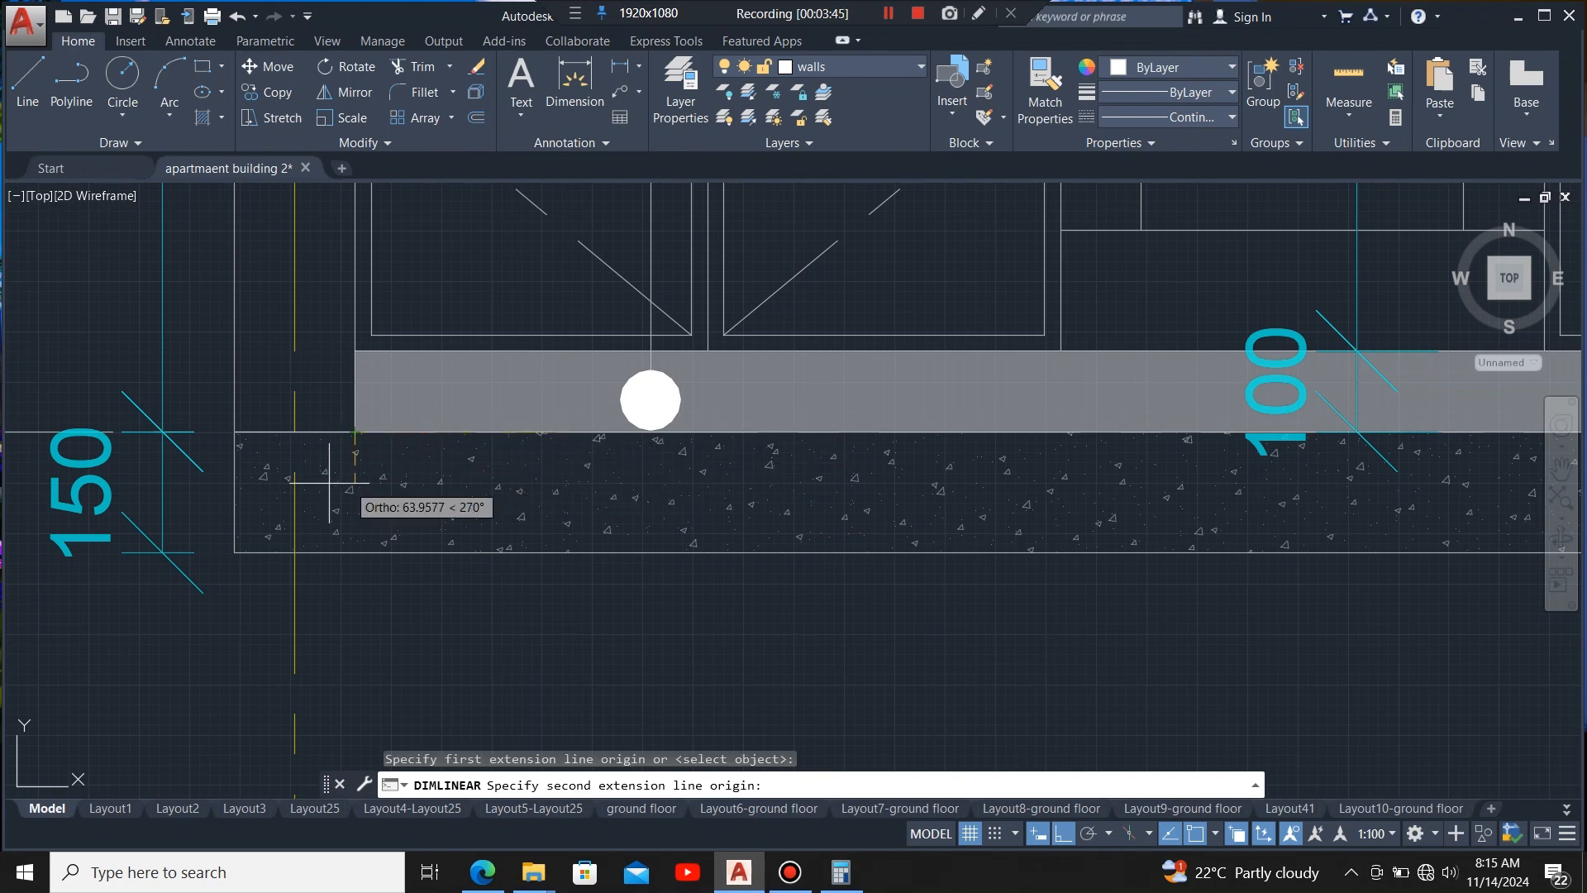
scroll(319, 463, "down", 5)
scroll(401, 496, "up", 8)
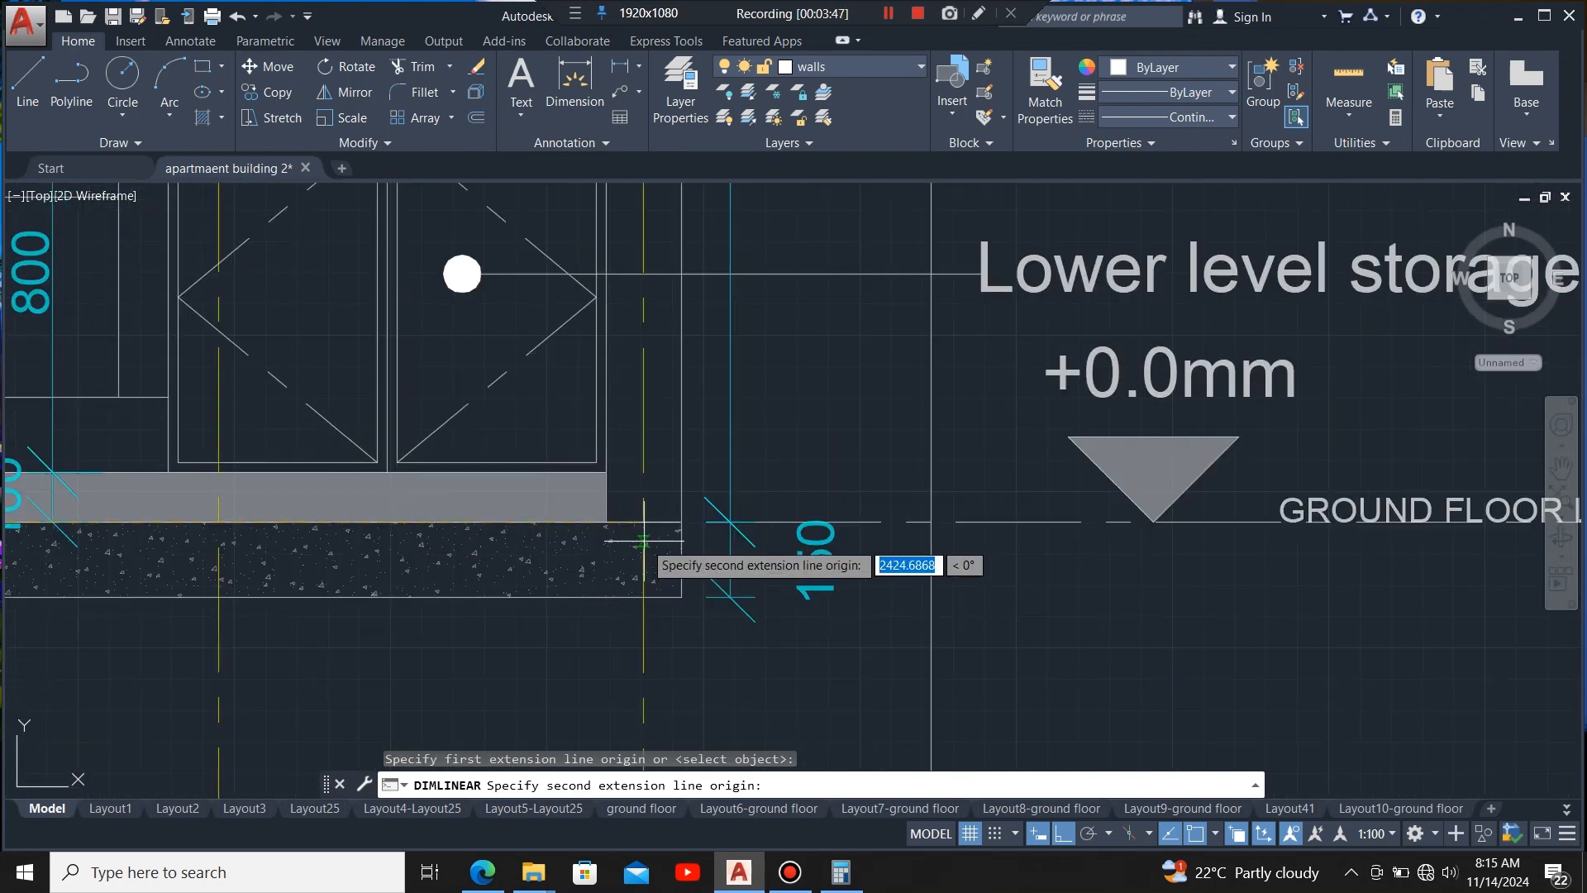
left_click(605, 522)
scroll(606, 522, "down", 5)
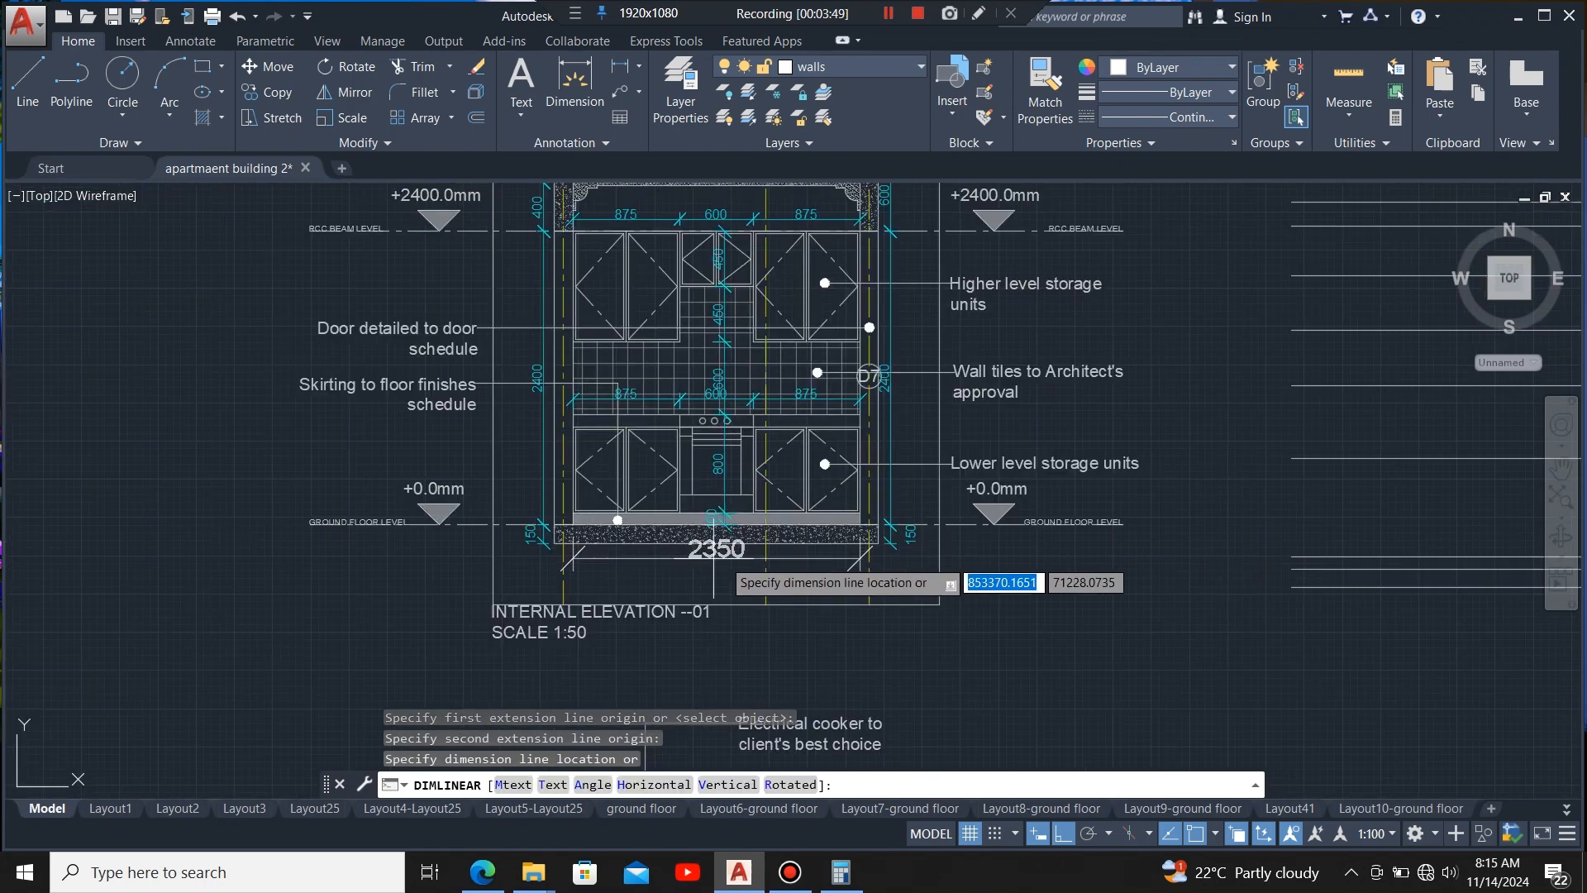
scroll(704, 571, "up", 5)
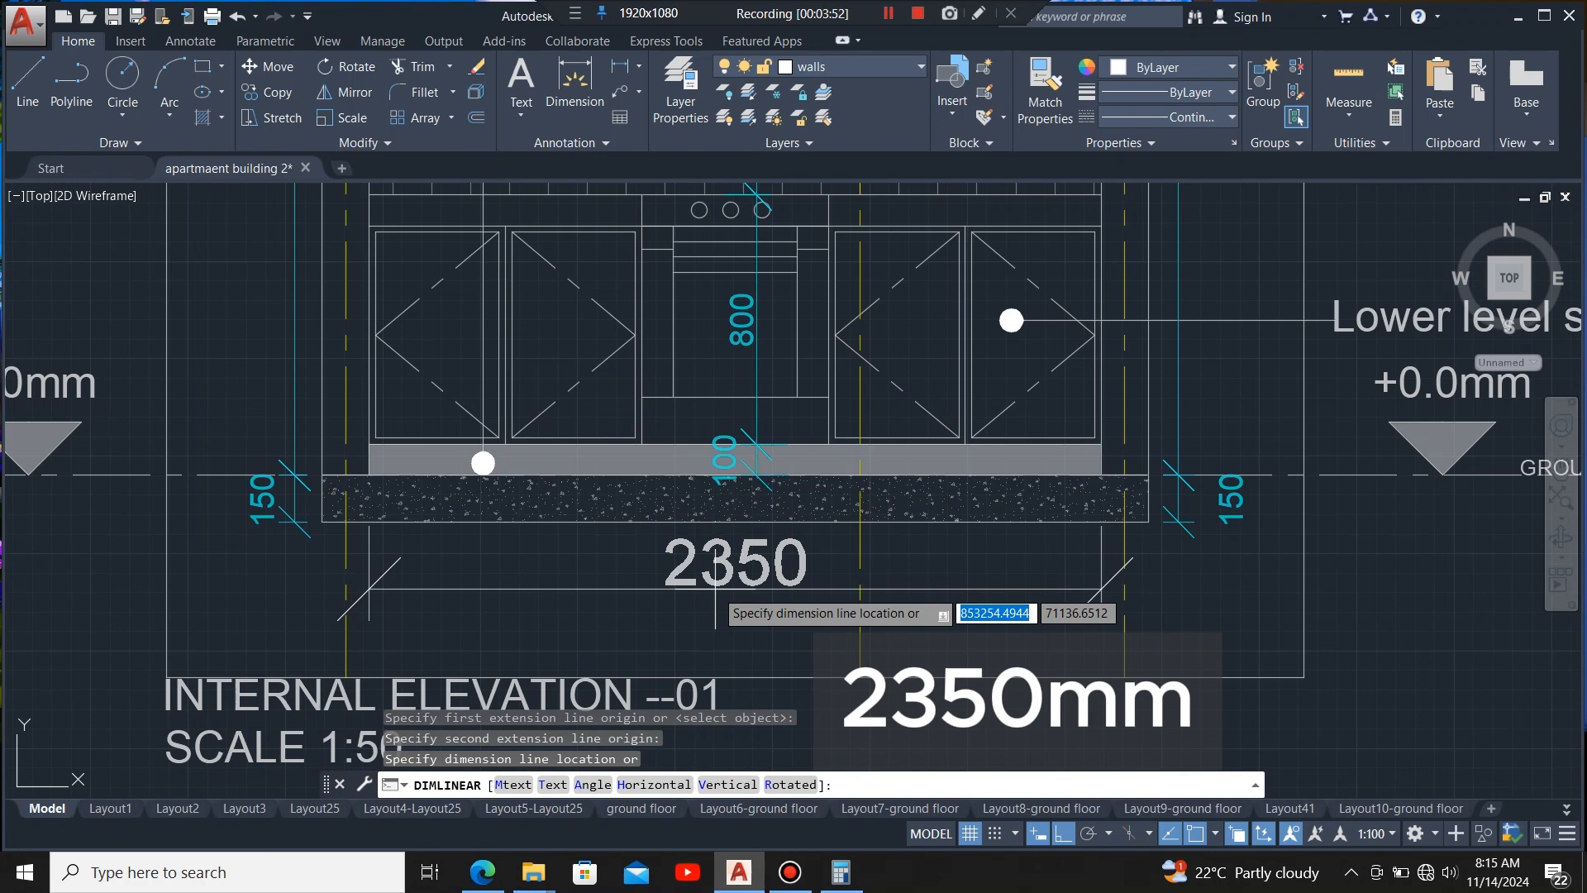
key("Escape")
- Offset the left wall's inner line 2350 mm to the right to mark the right wall's inner face
scroll(236, 558, "down", 6)
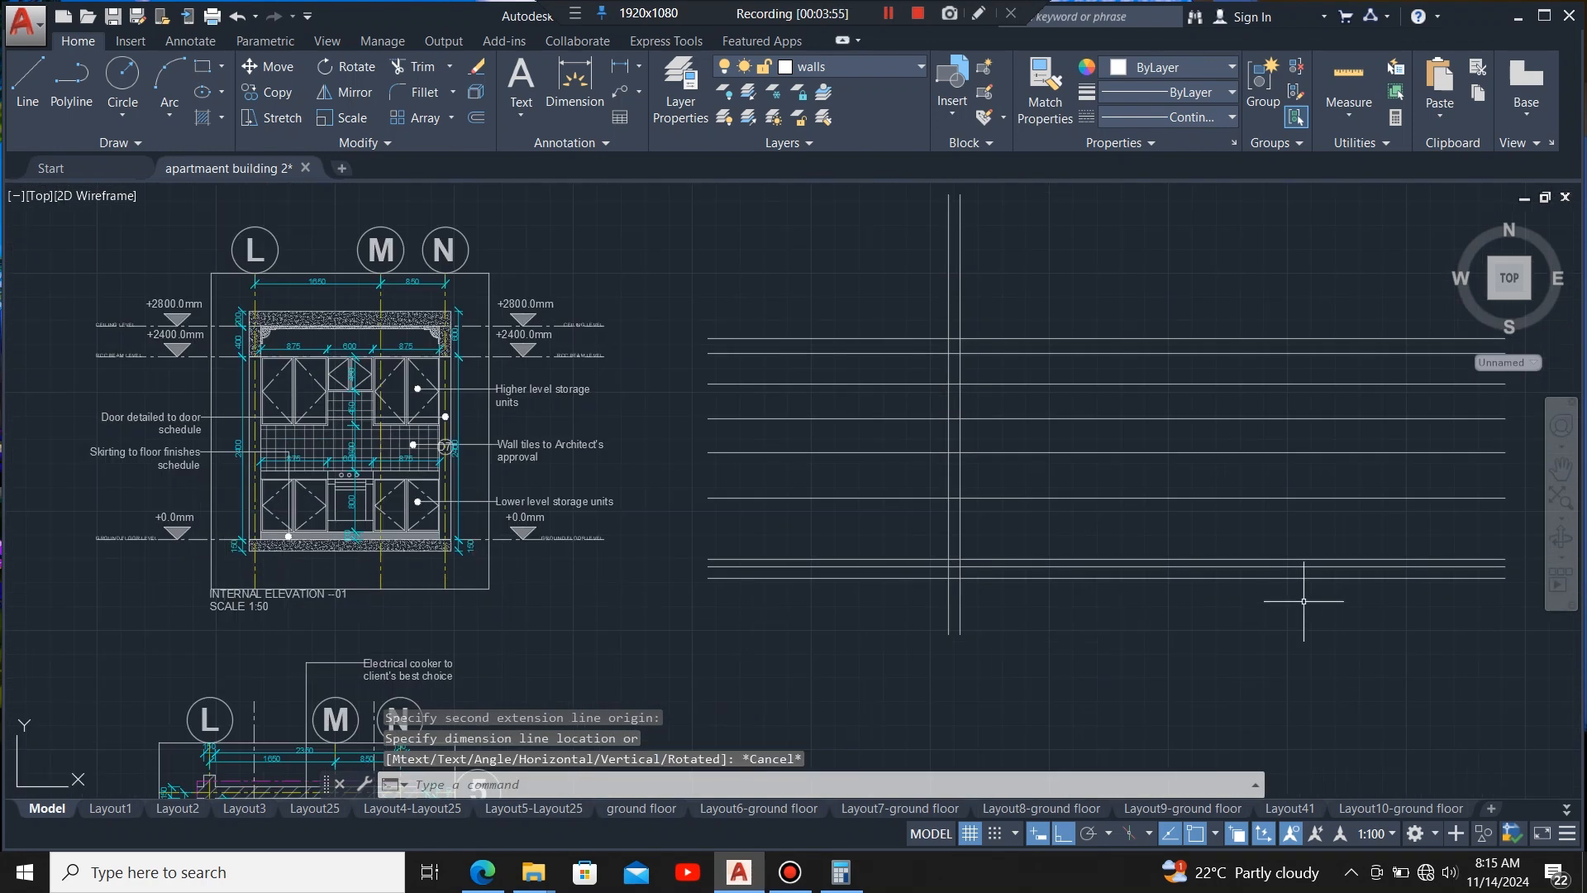
scroll(1304, 601, "up", 4)
scroll(656, 595, "down", 4)
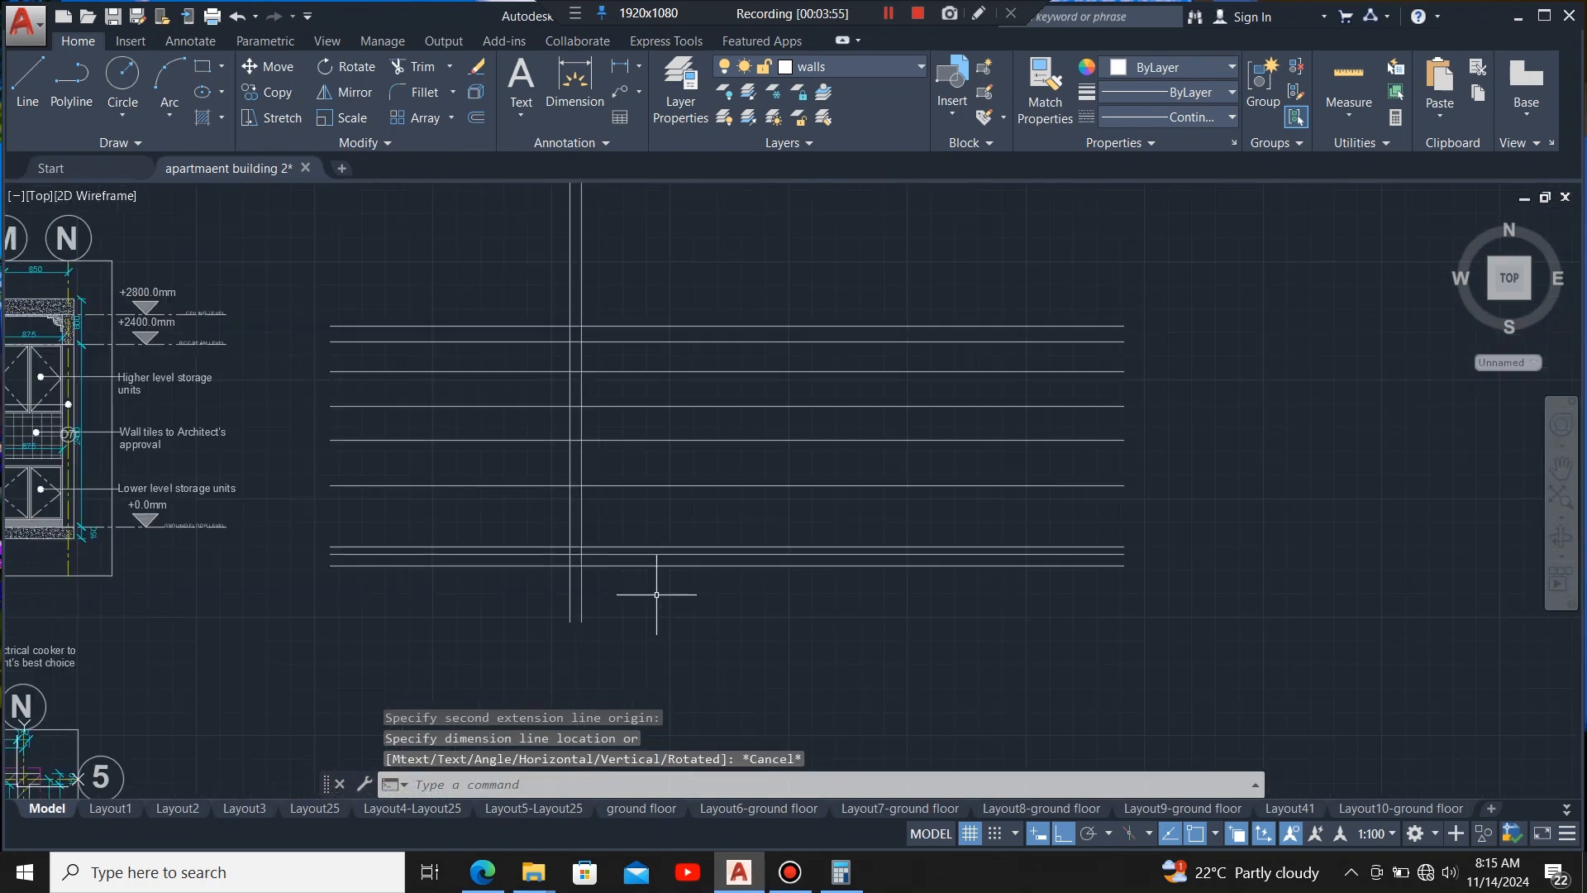
left_click(582, 508)
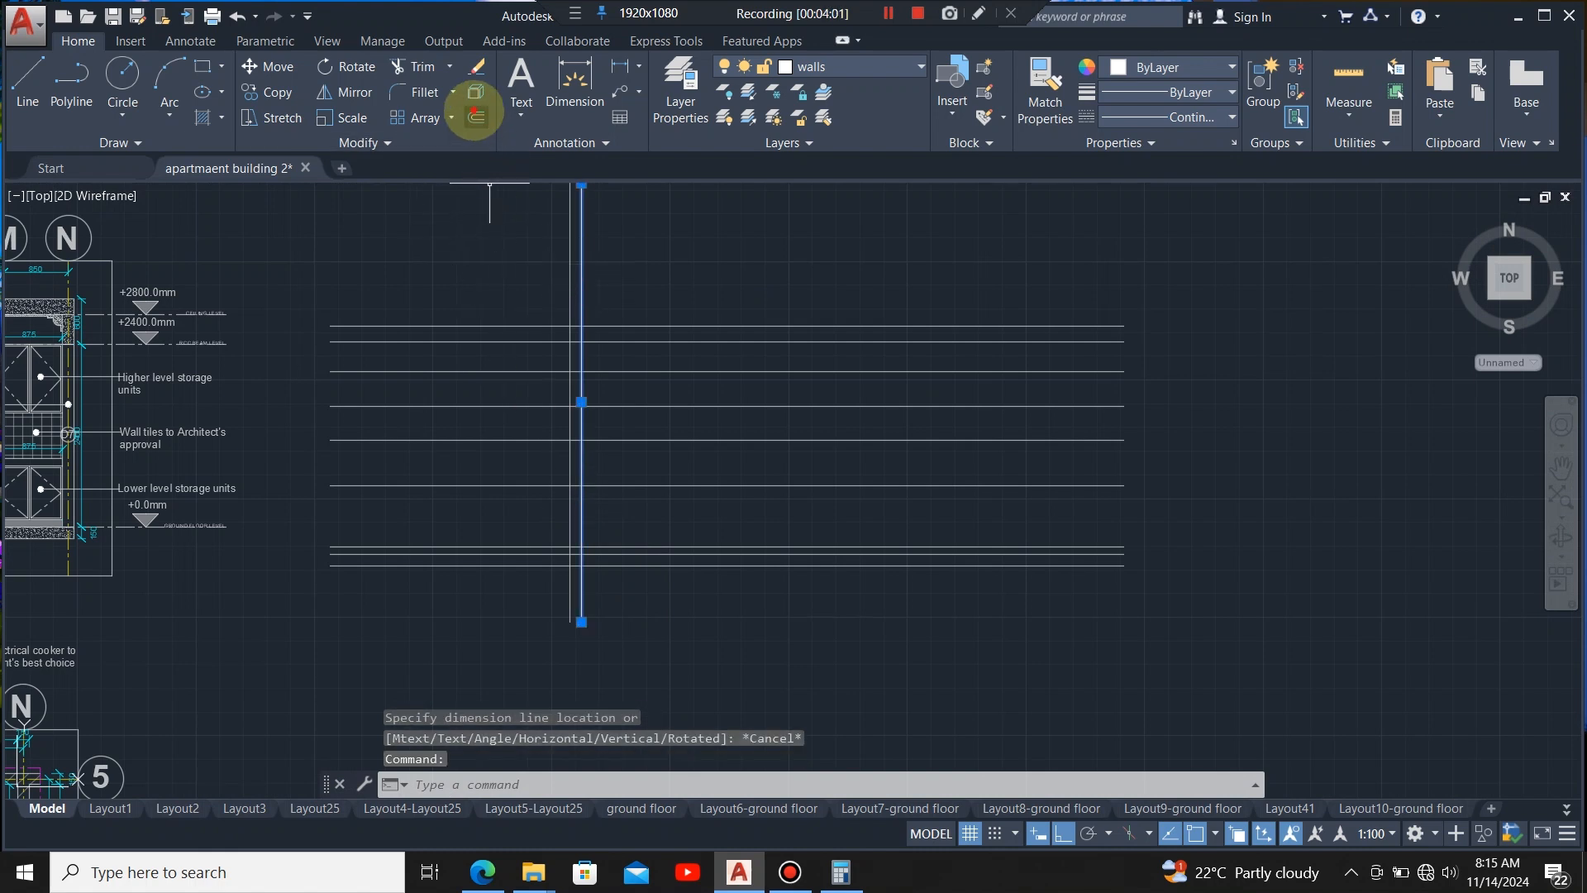
left_click(476, 118)
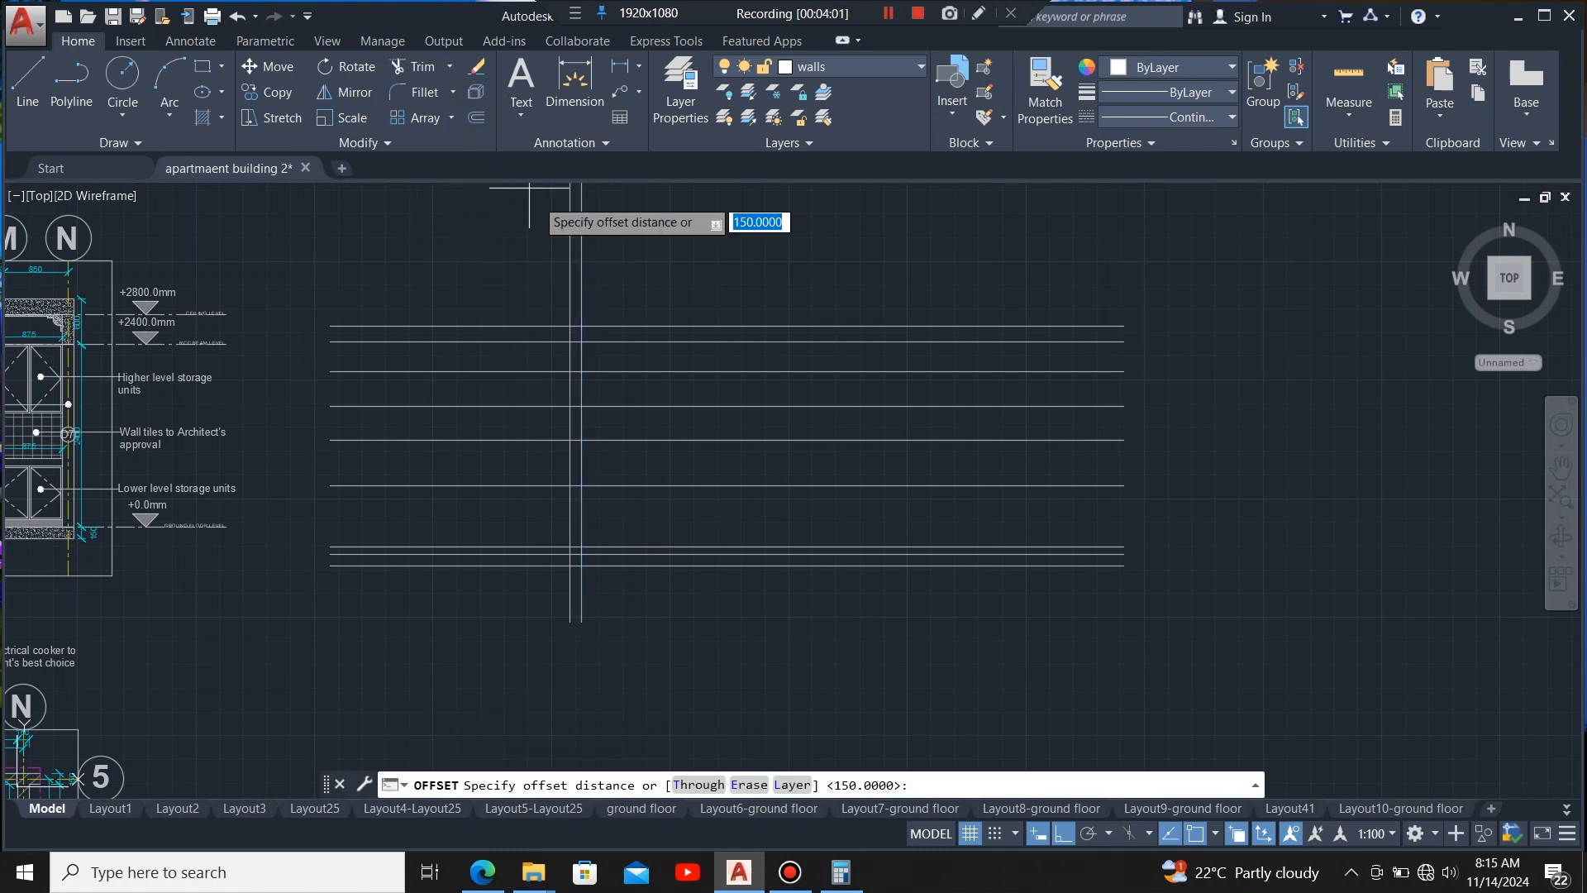
left_click(581, 463)
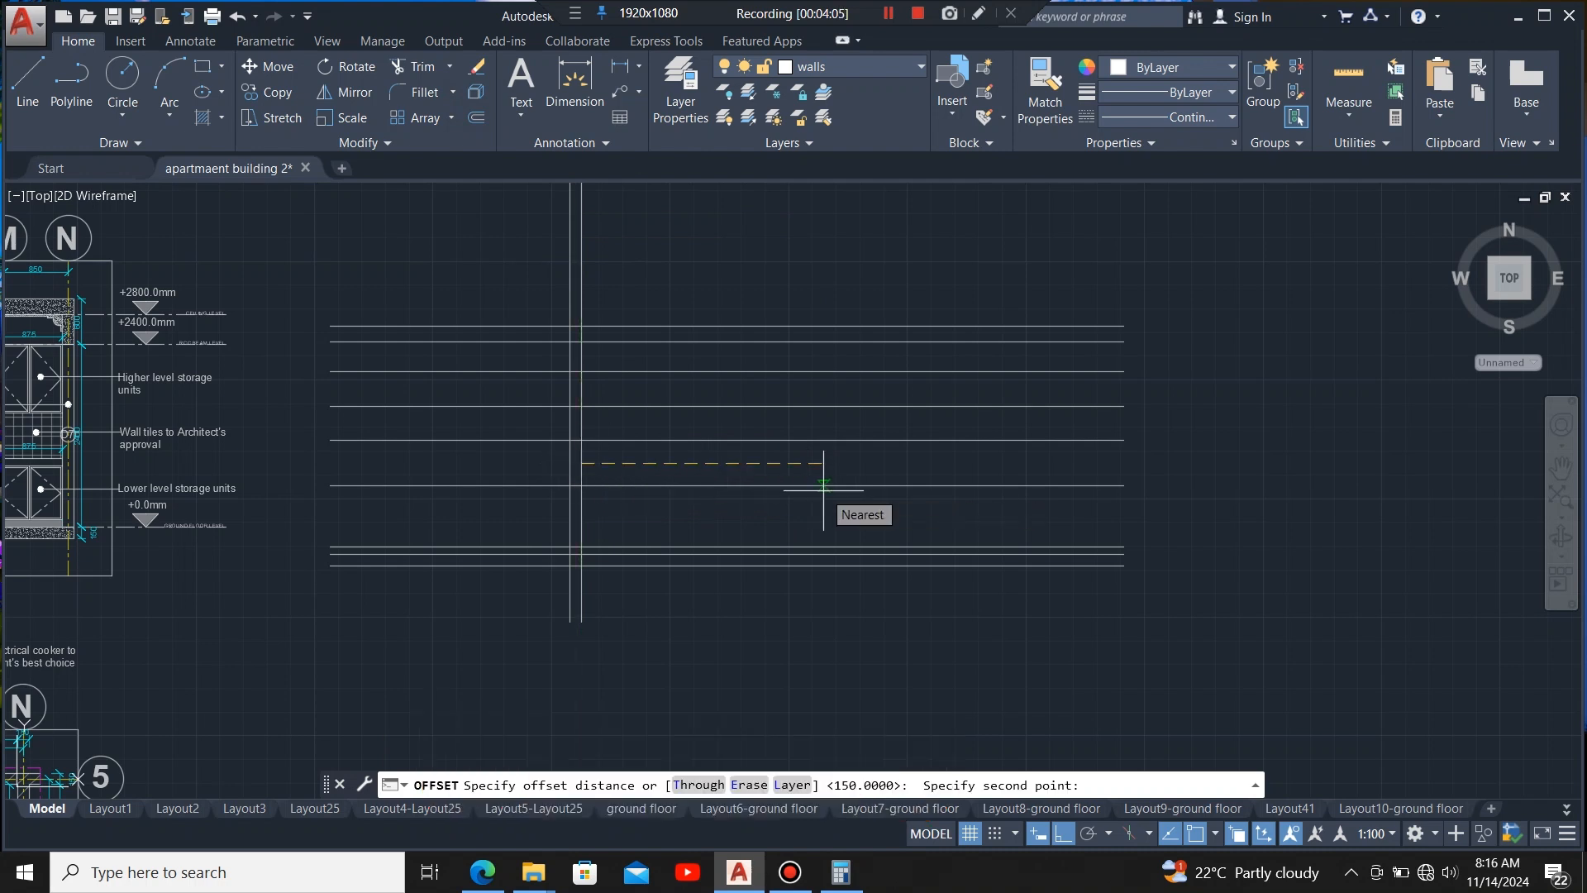
type("2")
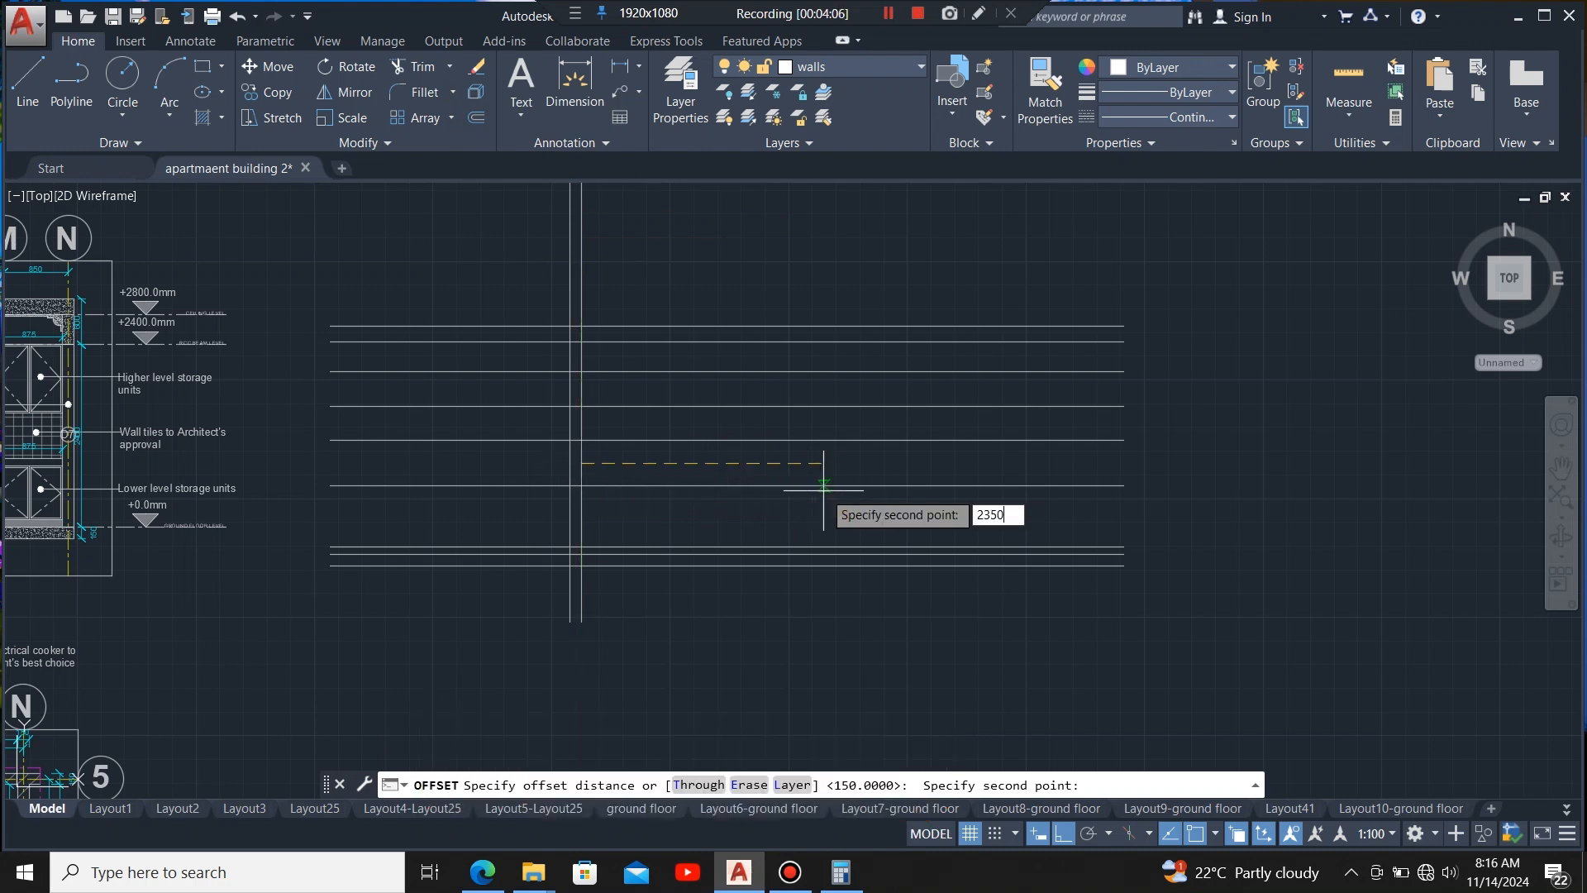
type("350")
key("Return")
left_click(820, 488)
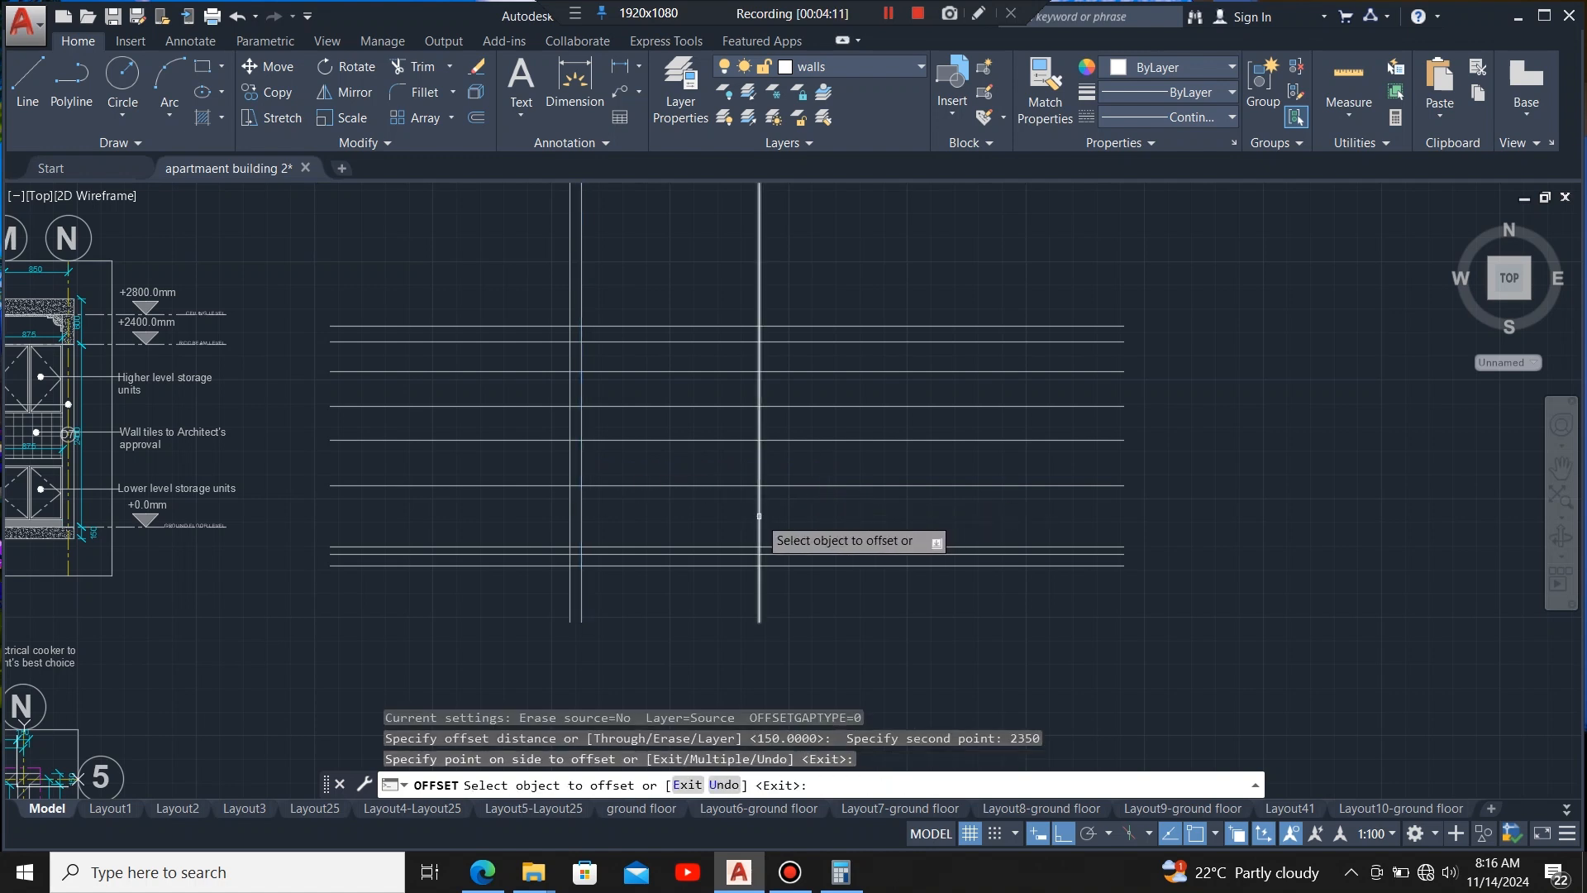
- Offset the right wall's inner line 150 mm outward to form the right wall's thickness
left_click(759, 515)
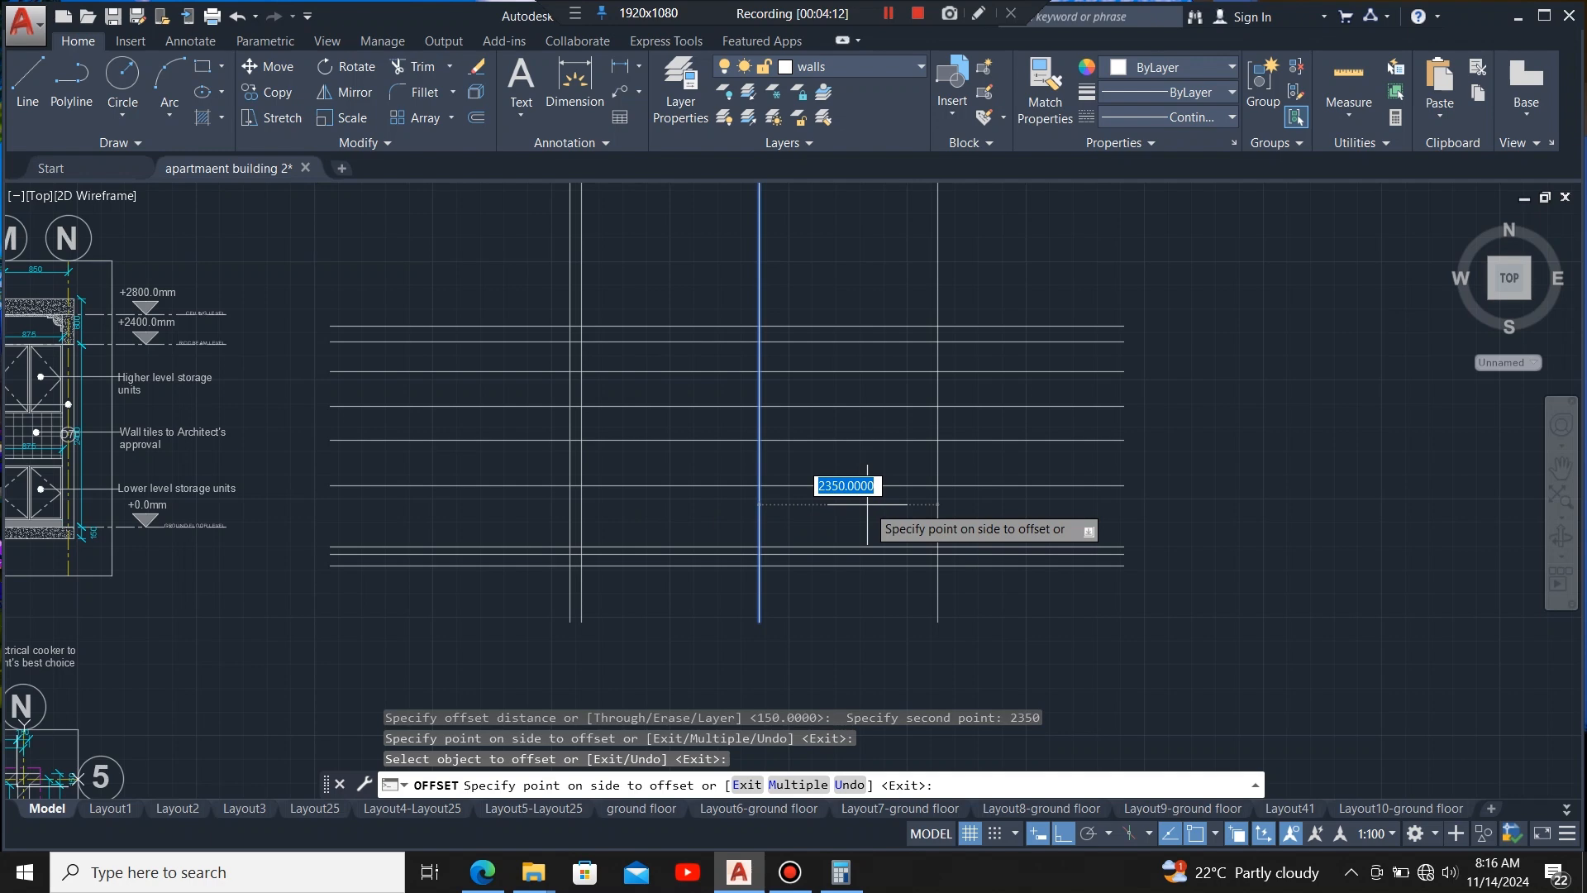
key("Return")
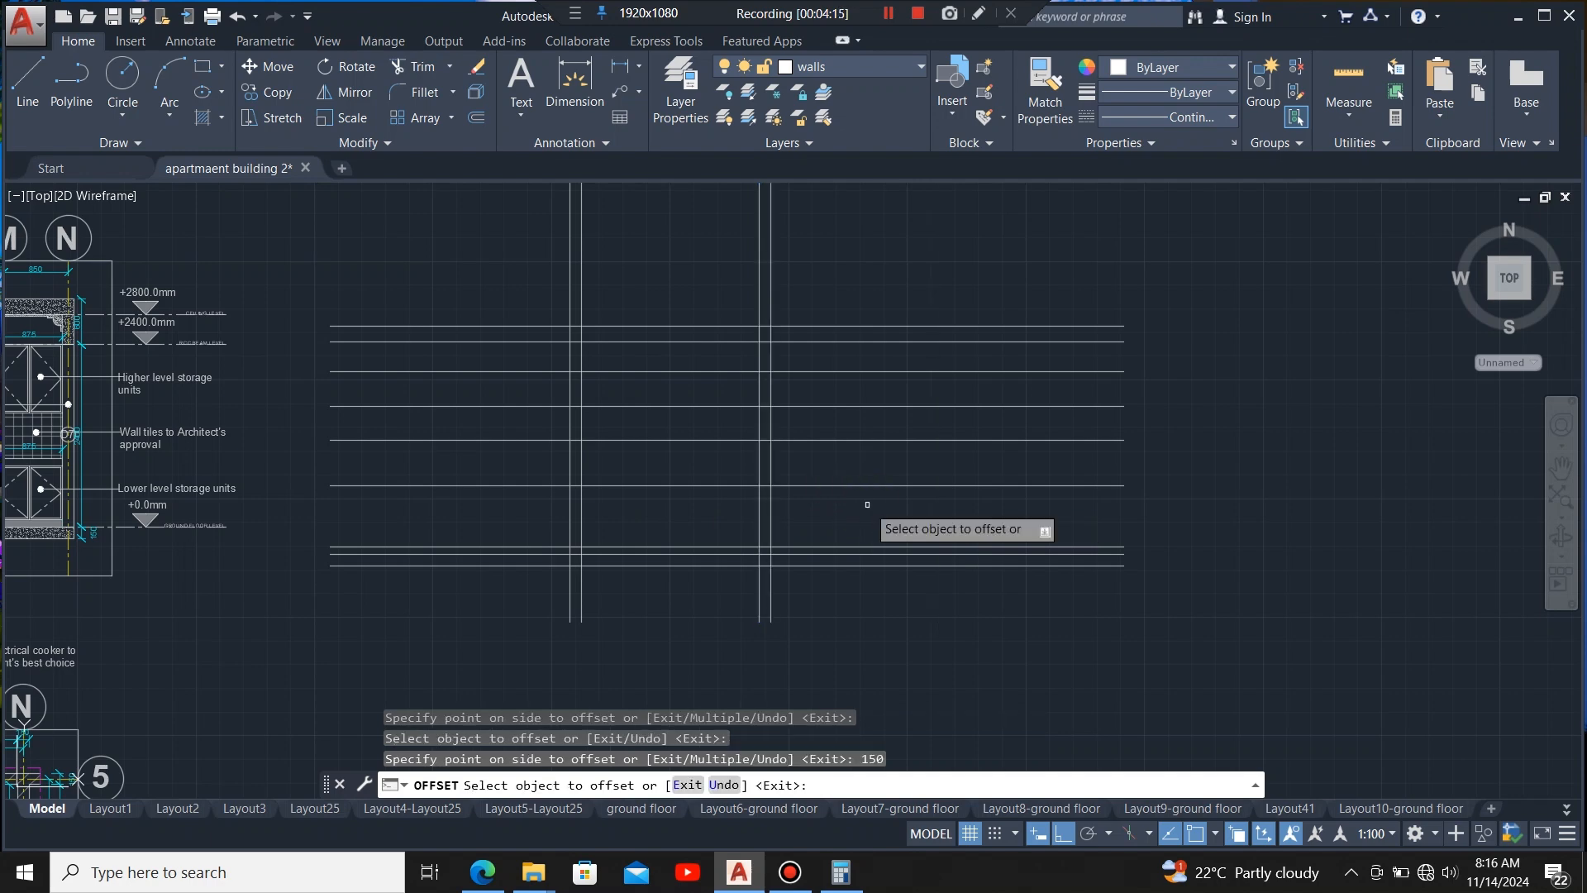
scroll(893, 607, "down", 3)
scroll(782, 541, "up", 3)
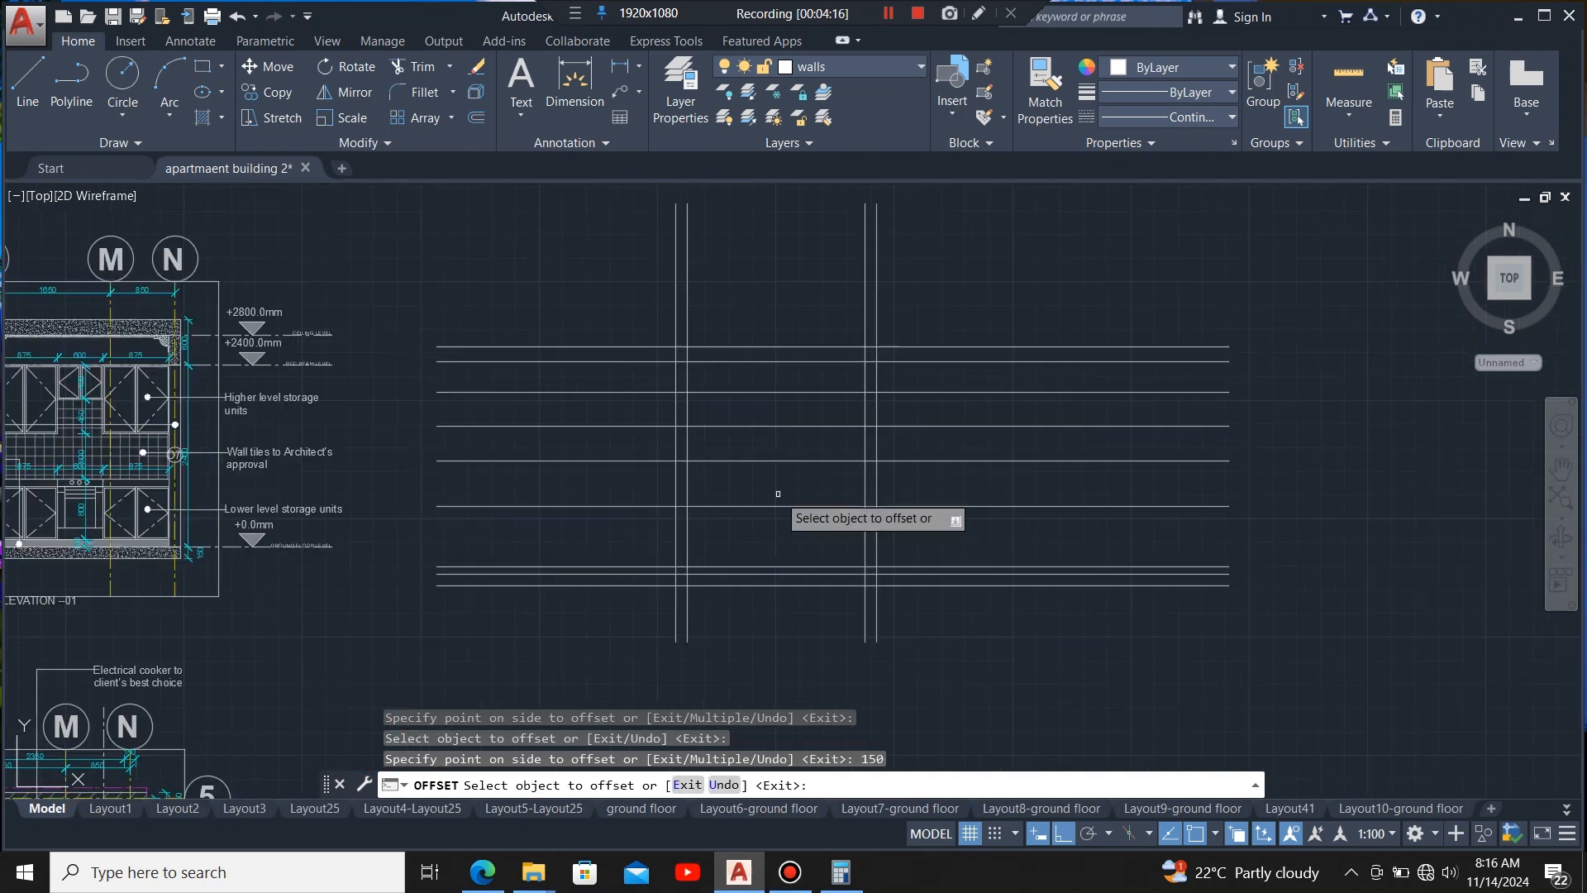
key("Escape")
scroll(959, 496, "down", 3)
scroll(961, 484, "up", 2)
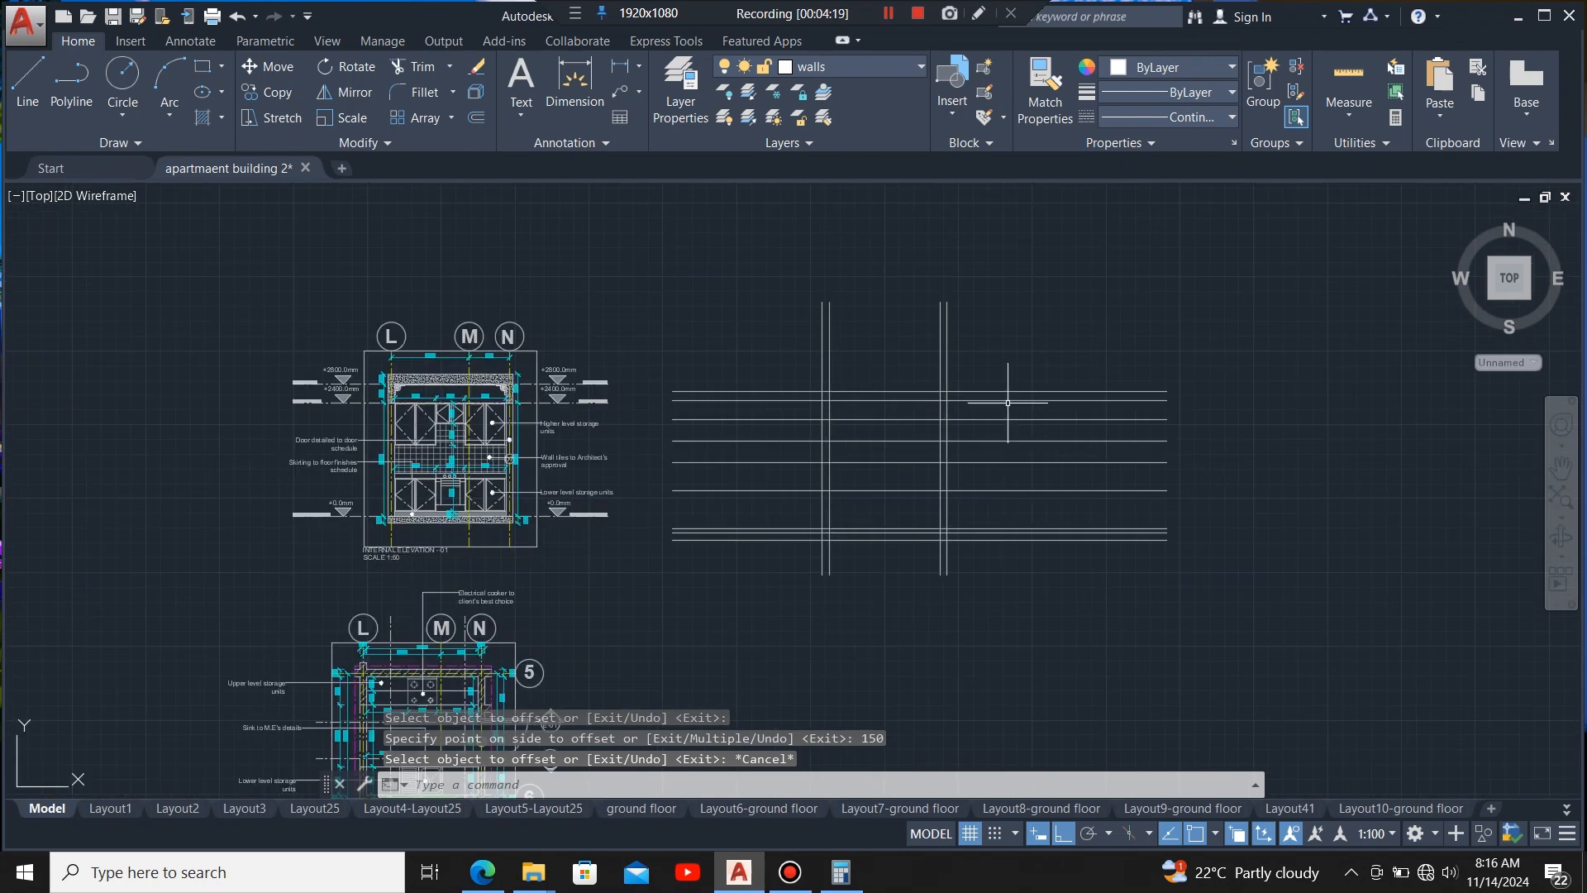
- Trim all horizontal and vertical line ends that overrun the elevation's outer outline on its four sides
left_click(1008, 366)
left_click(782, 605)
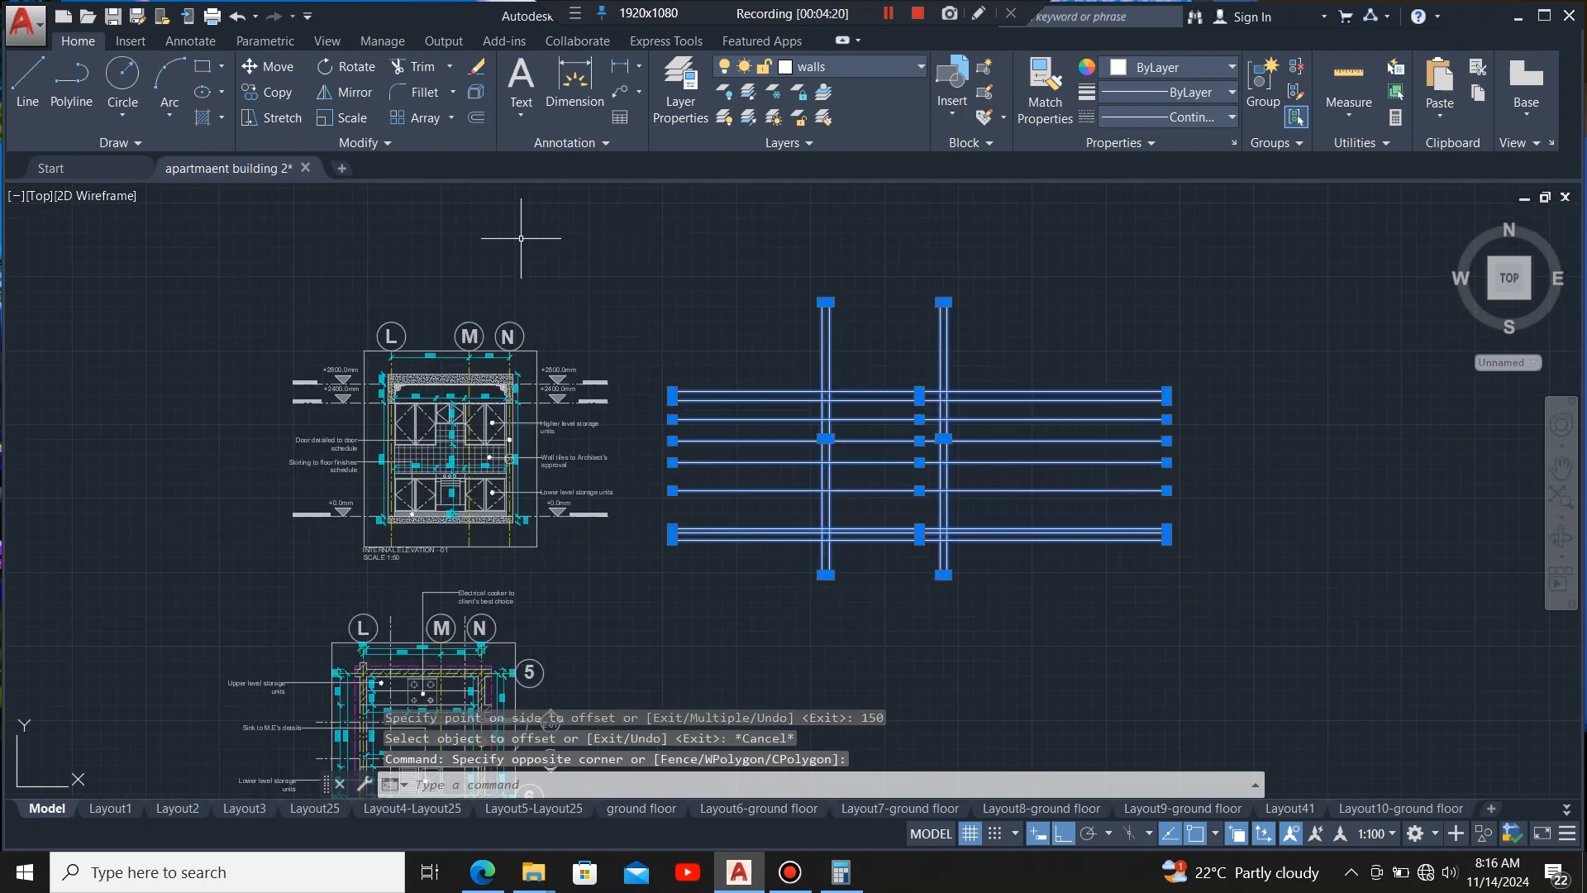
left_click(418, 66)
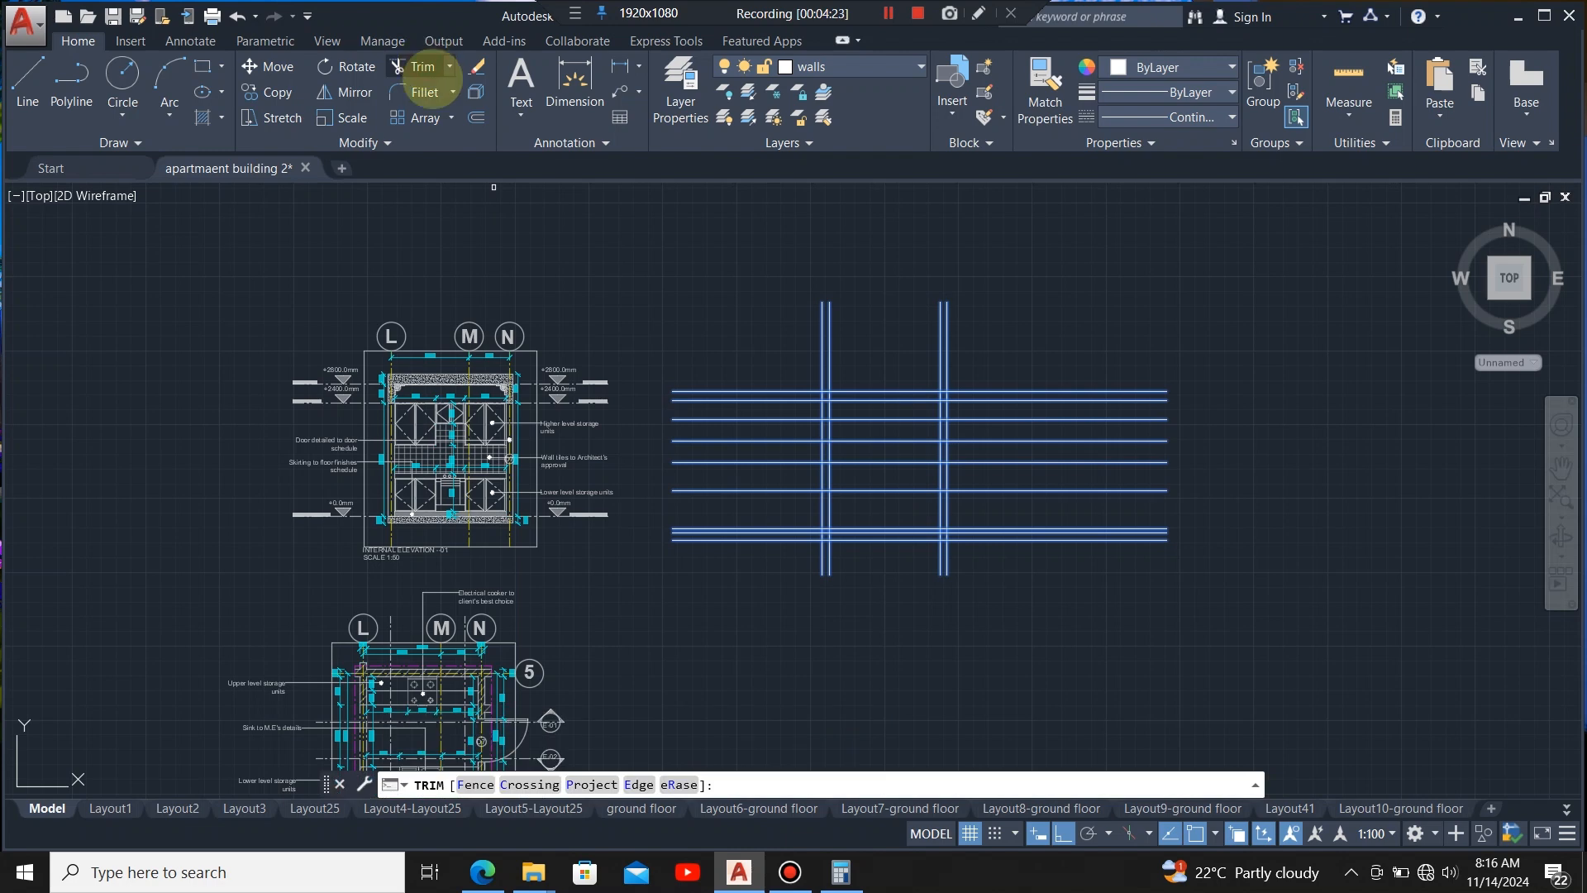
left_click(998, 348)
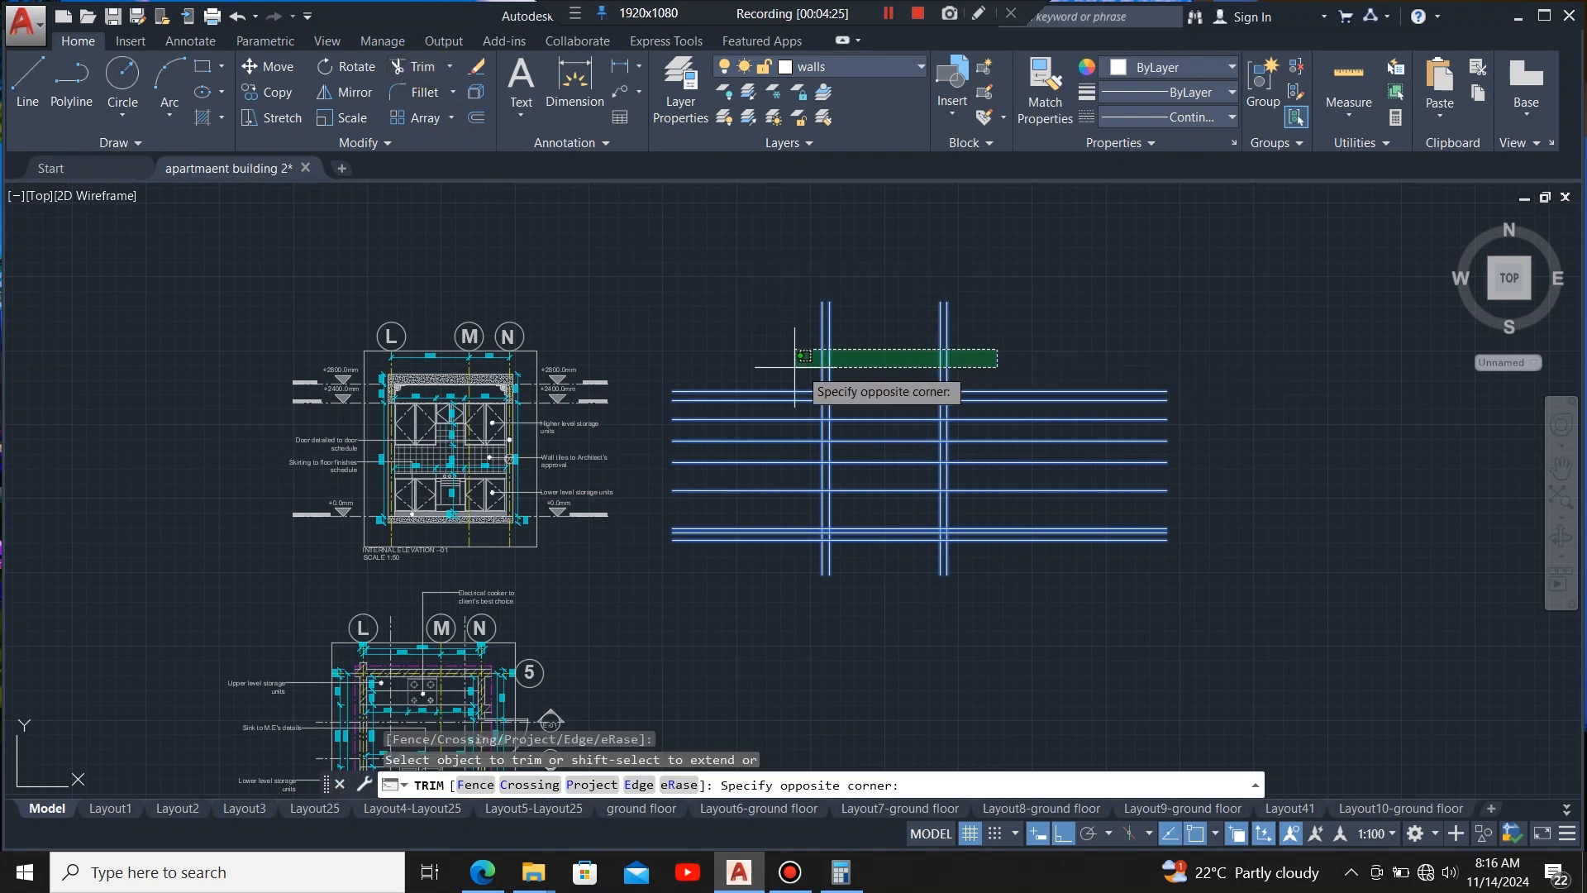
left_click(813, 367)
left_click(1095, 579)
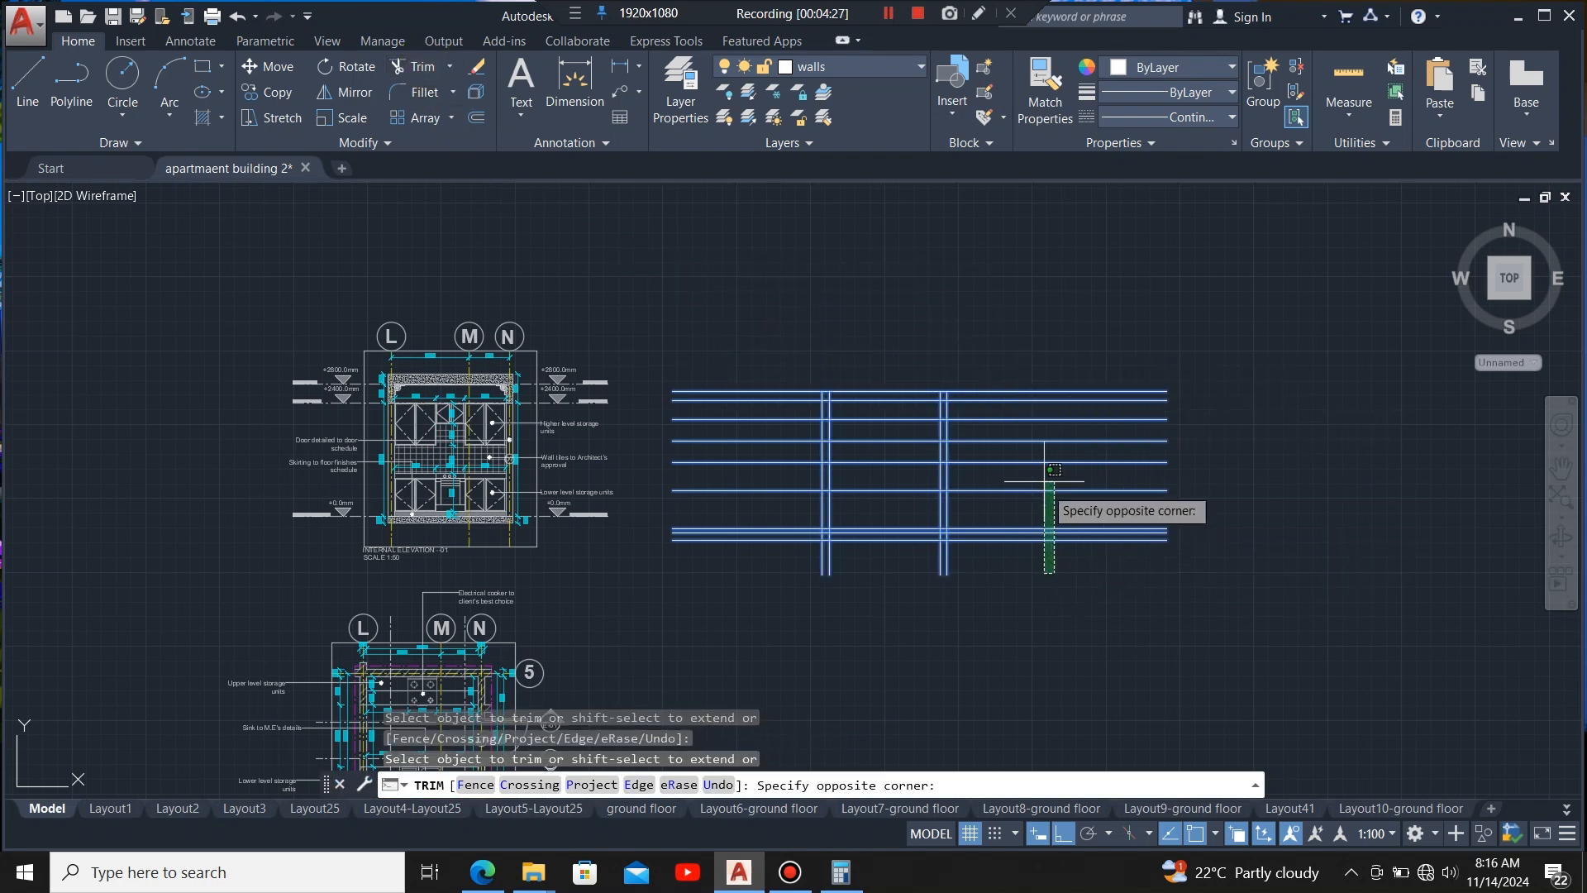
left_click(989, 403)
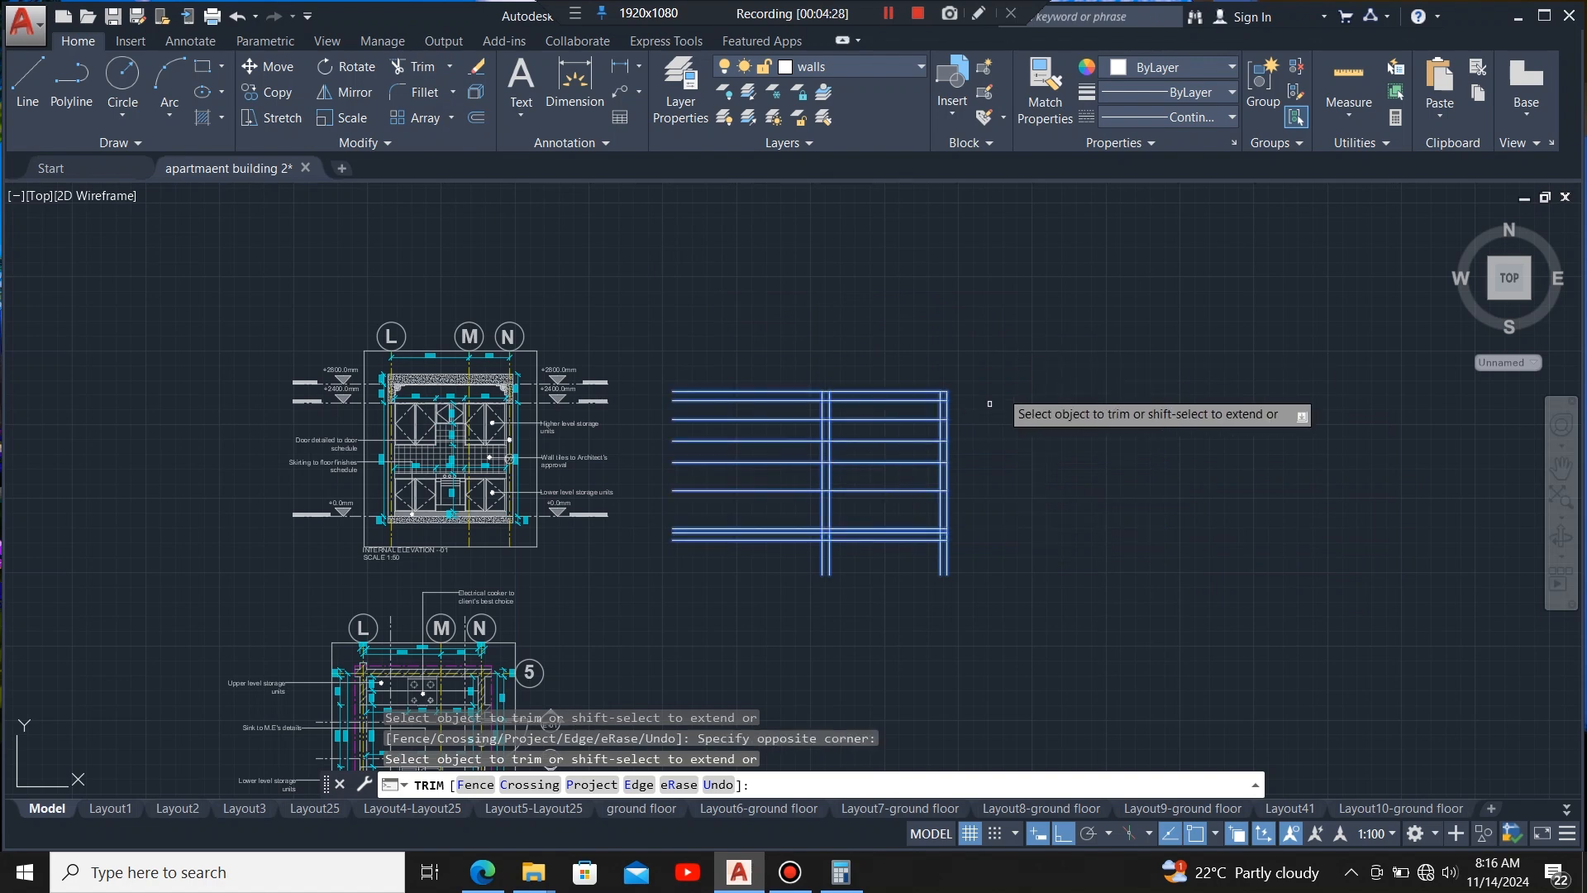
left_click(781, 577)
left_click(745, 328)
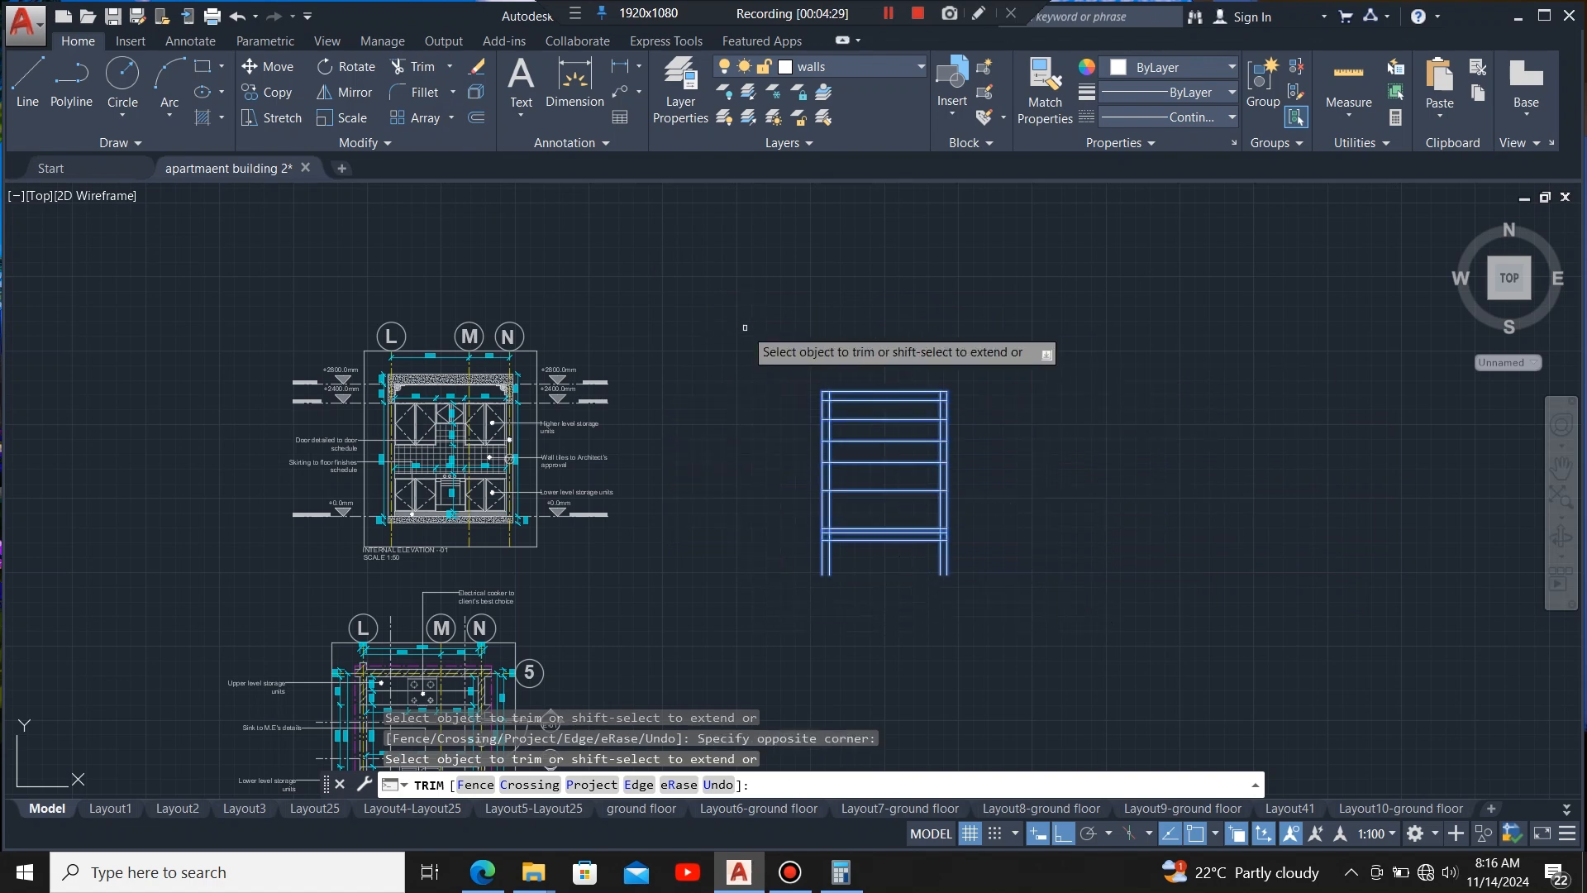
left_click(1005, 560)
left_click(781, 588)
- Trim the inner wall lines out of the floor slab and the skirting line out of both wall thicknesses
scroll(907, 569, "up", 4)
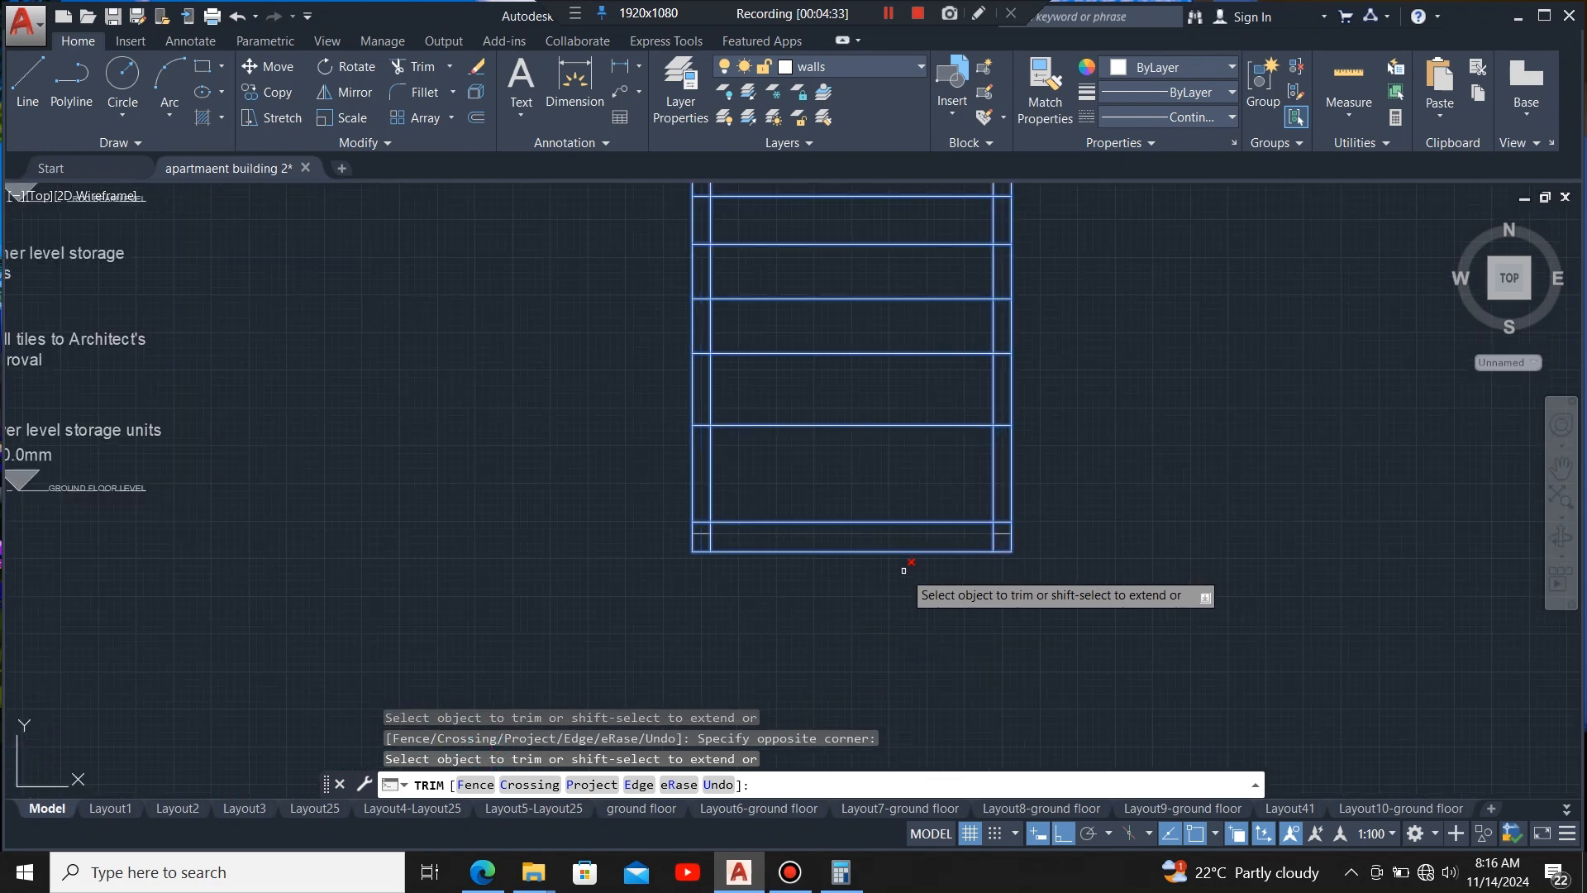
scroll(933, 562, "up", 4)
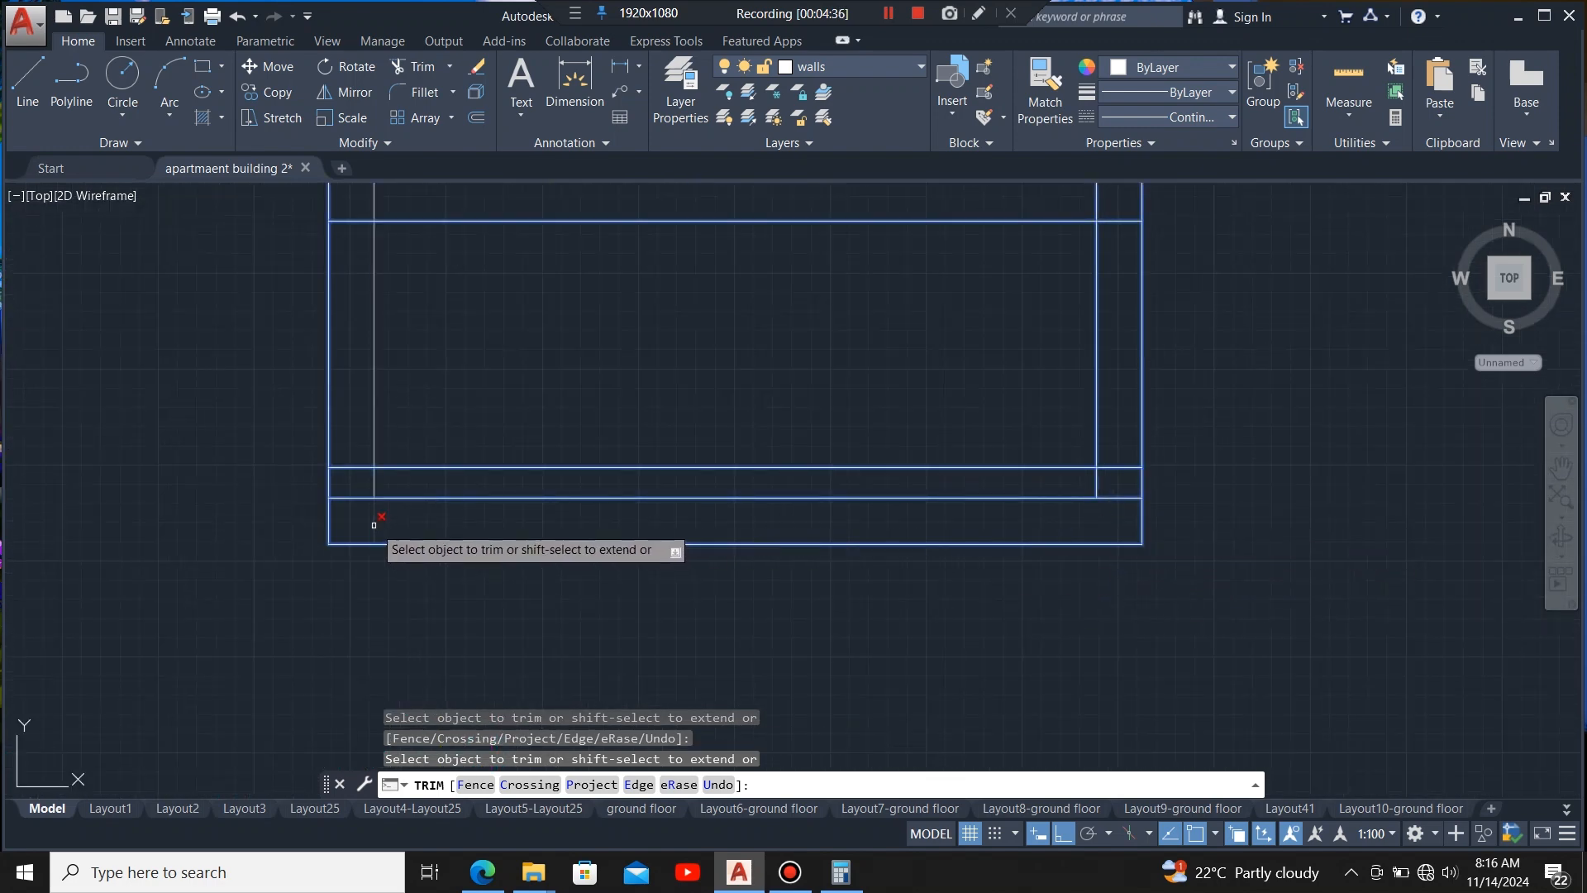
left_click(352, 467)
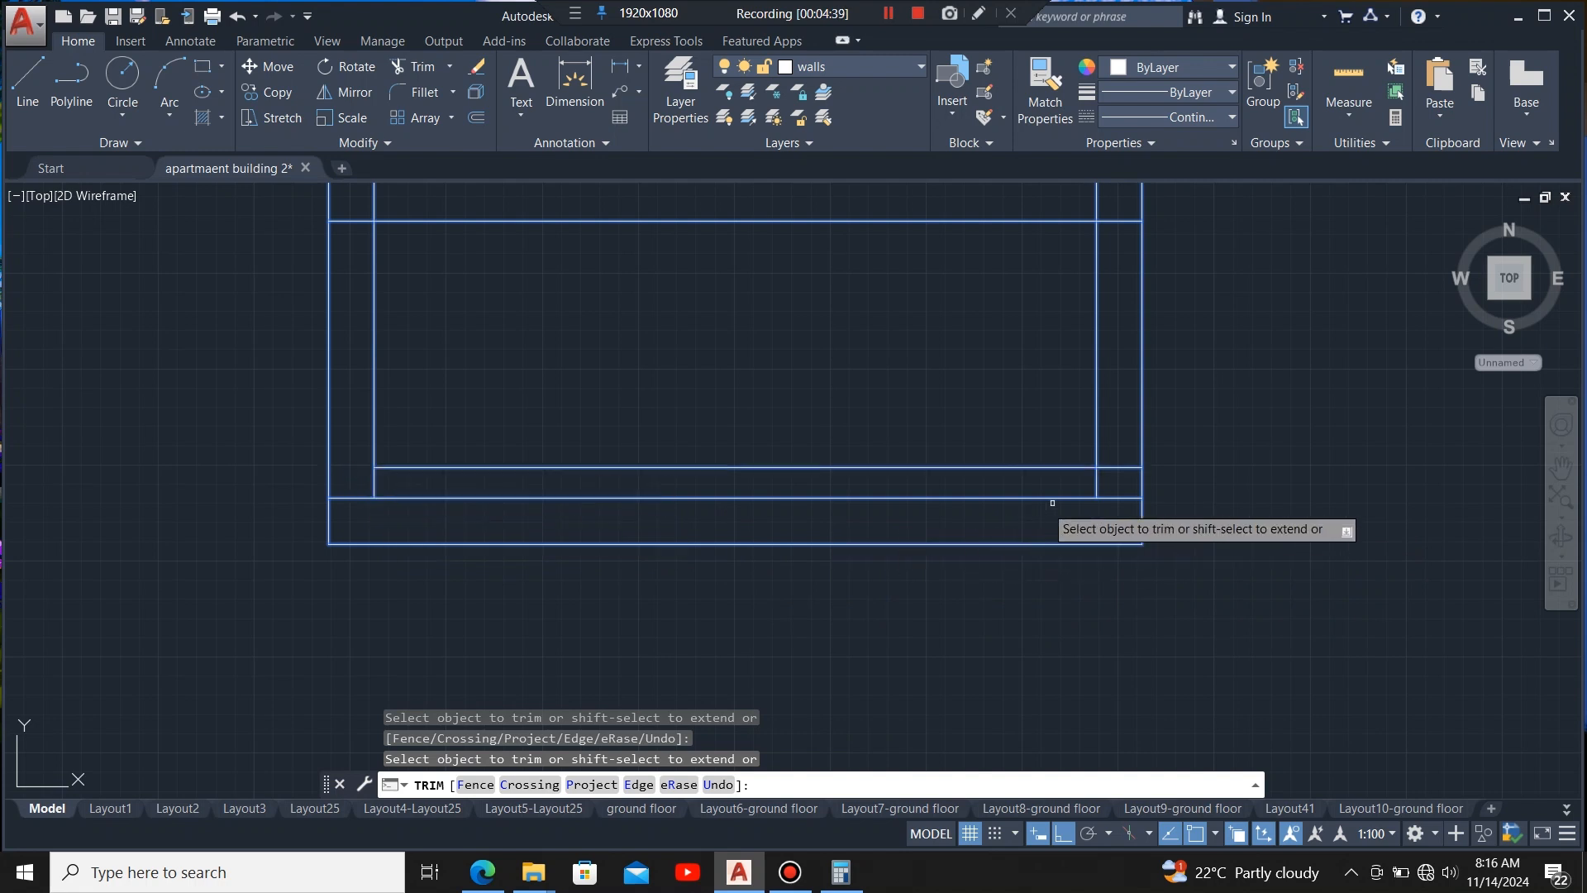
scroll(1108, 479, "down", 4)
scroll(1050, 513, "up", 4)
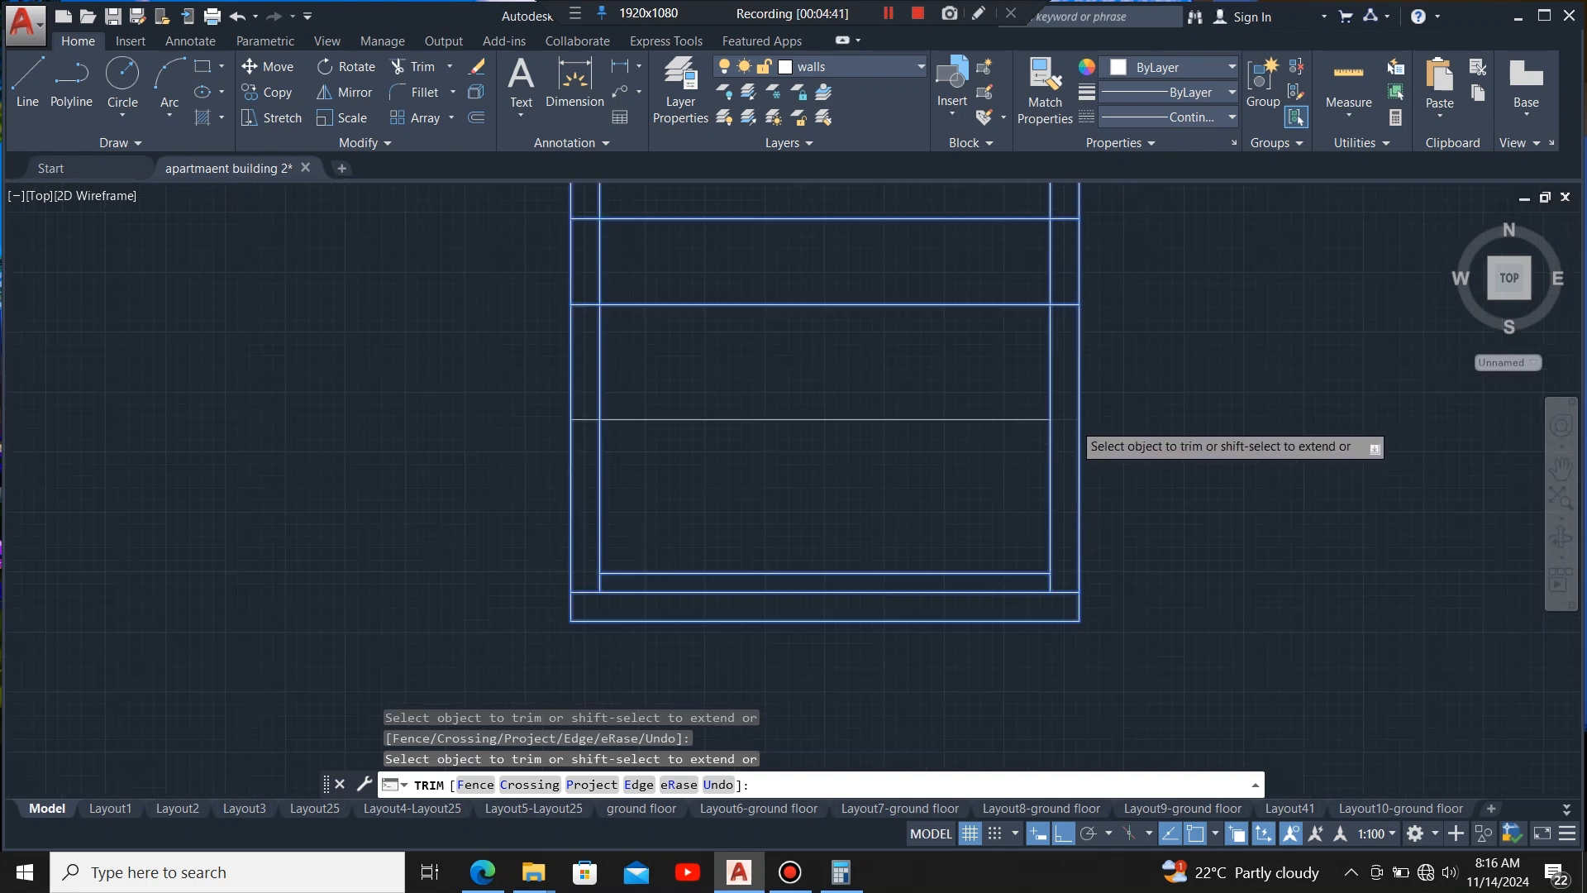
- Trim the three worktop and cabinet level lines above the skirting where they cross the left and right walls
left_click(1065, 423)
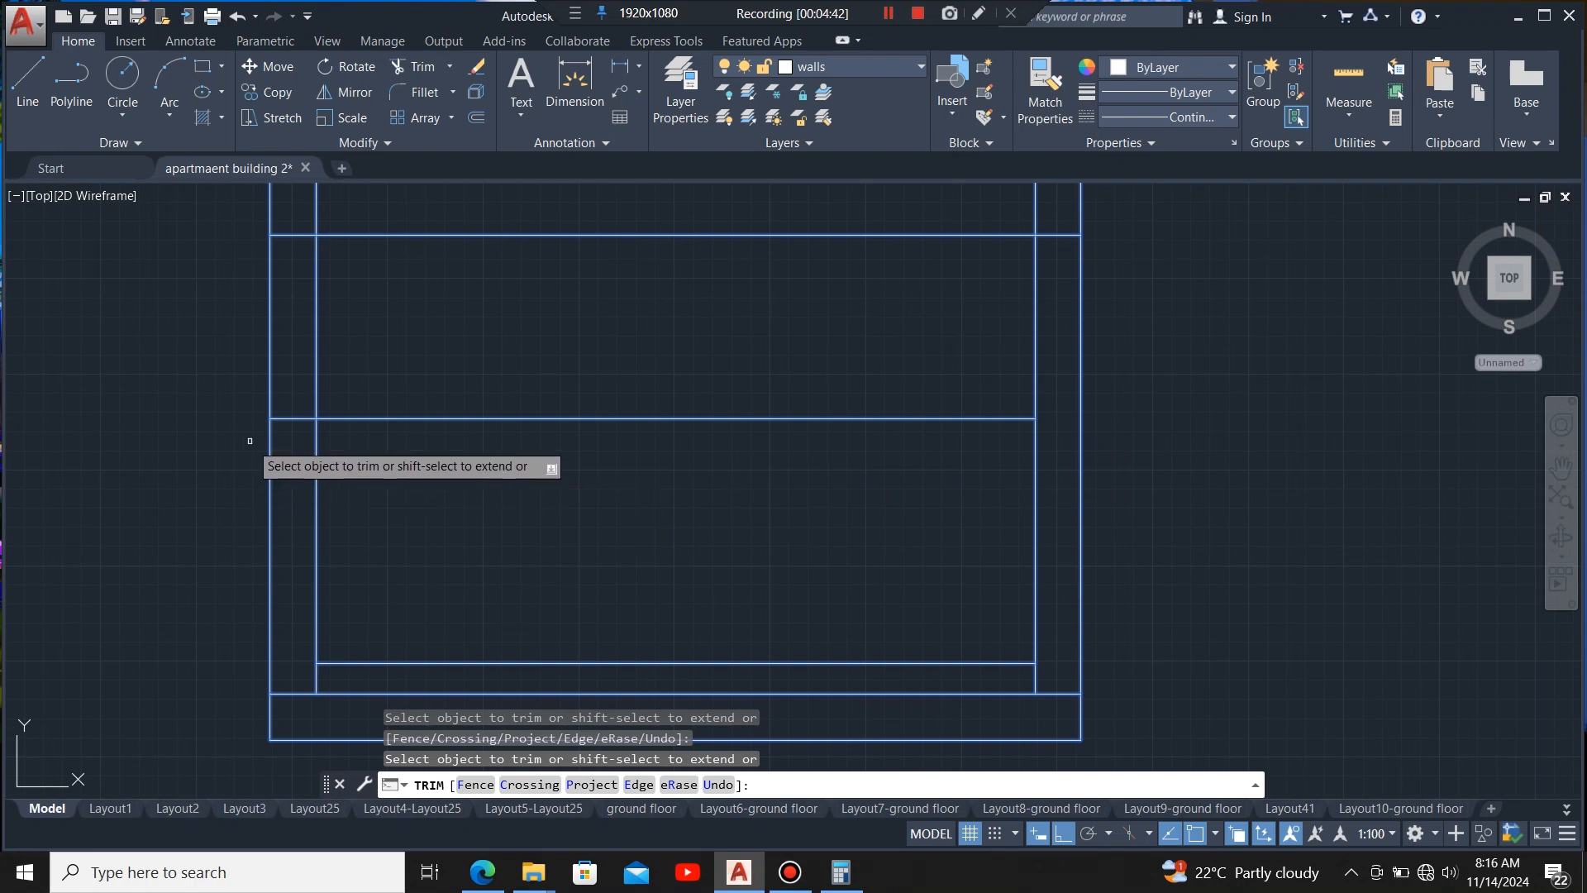
left_click(295, 422)
scroll(628, 554, "down", 2)
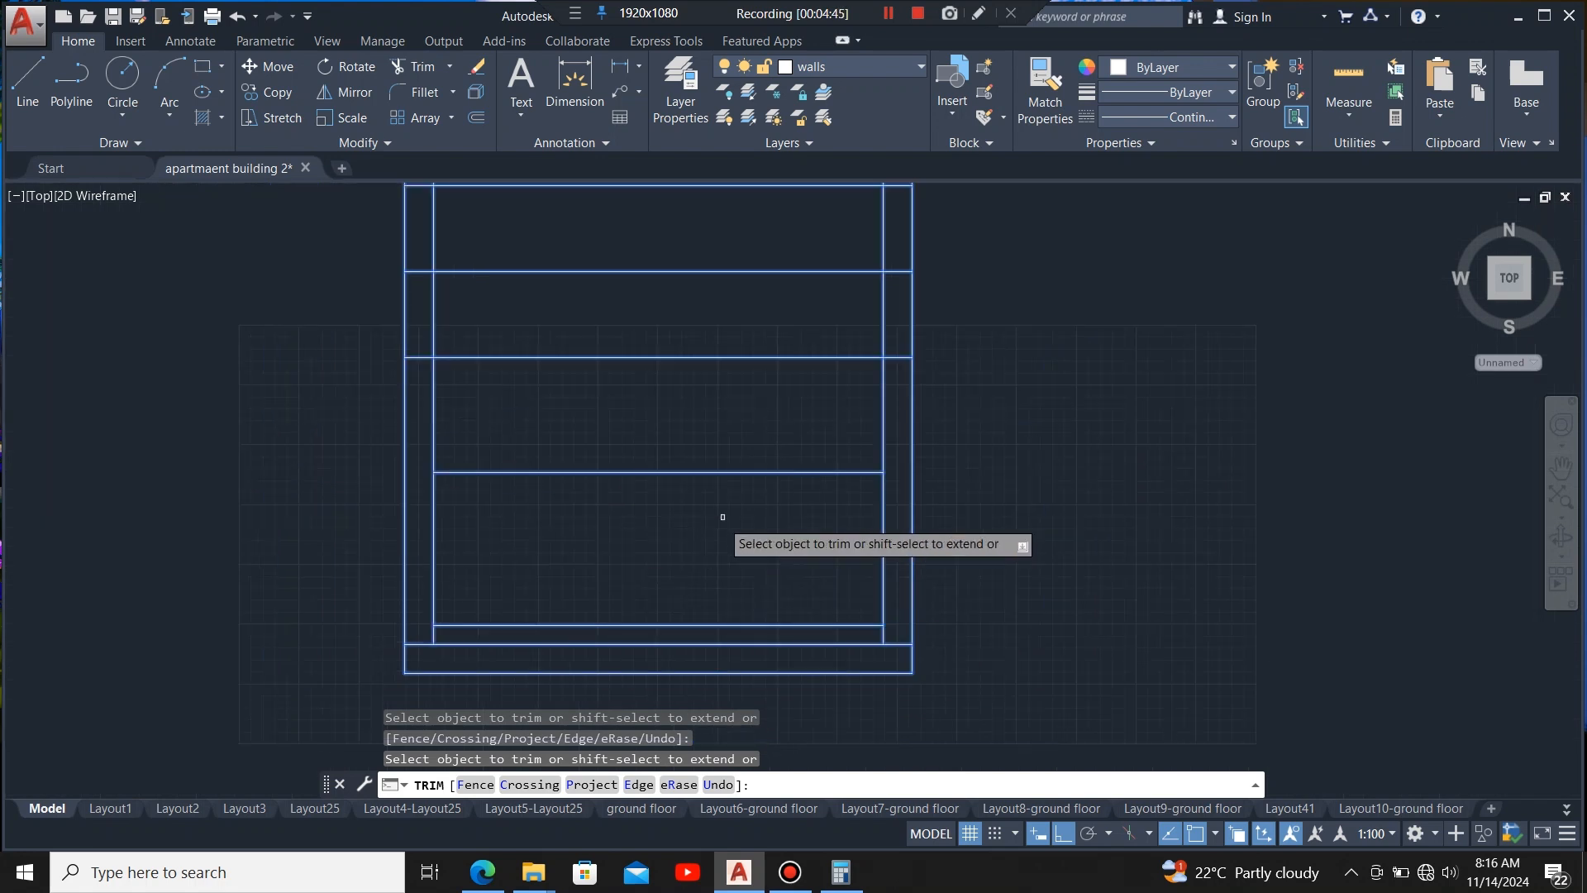
left_click(898, 271)
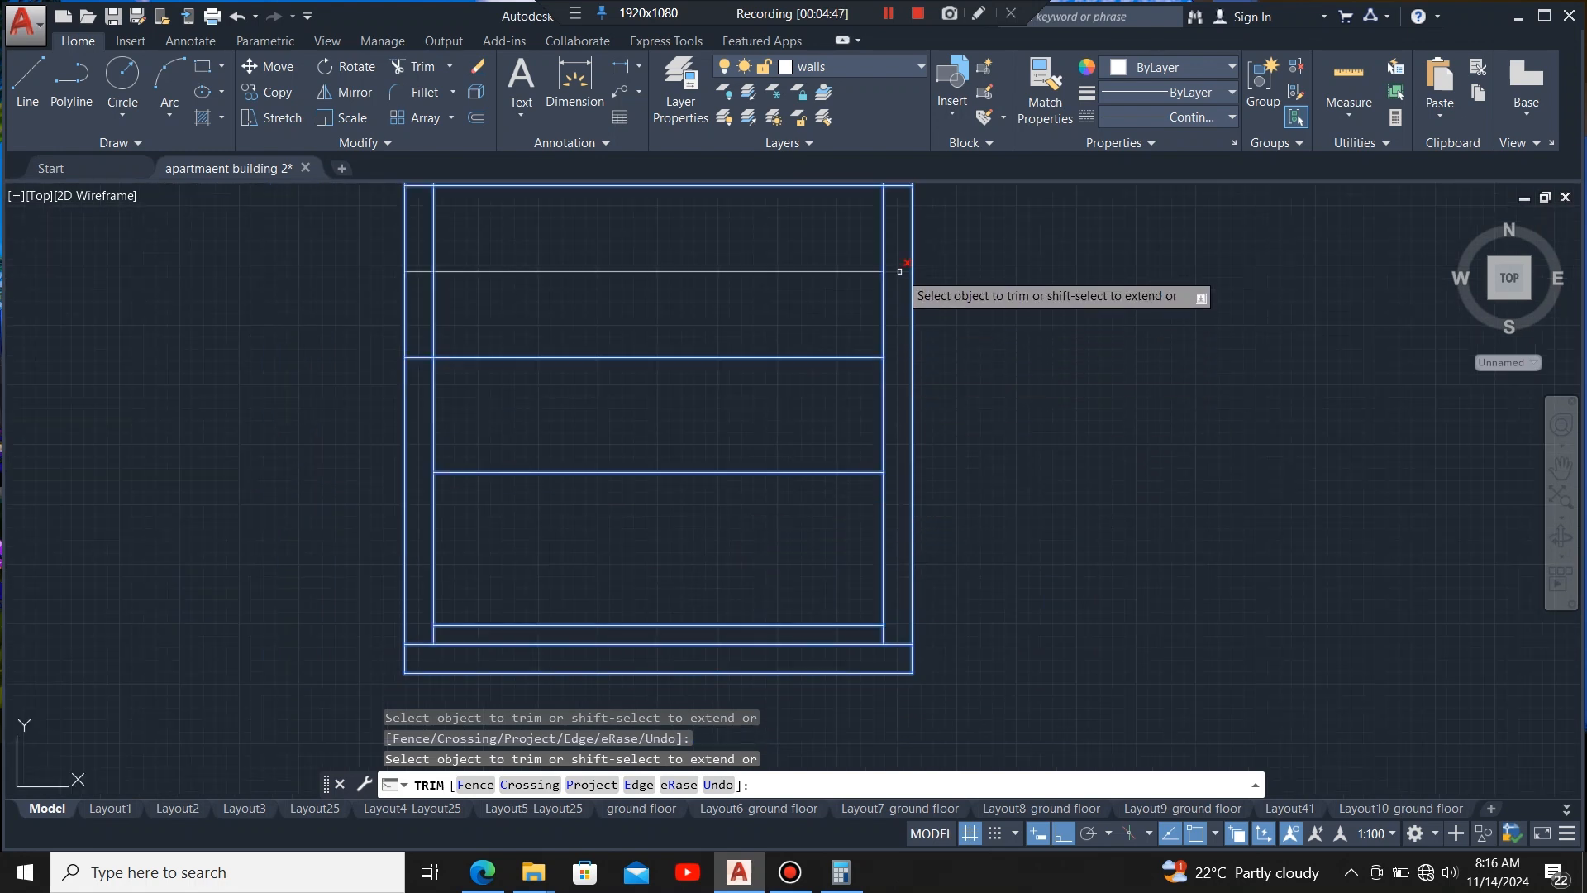
left_click(416, 359)
left_click(417, 273)
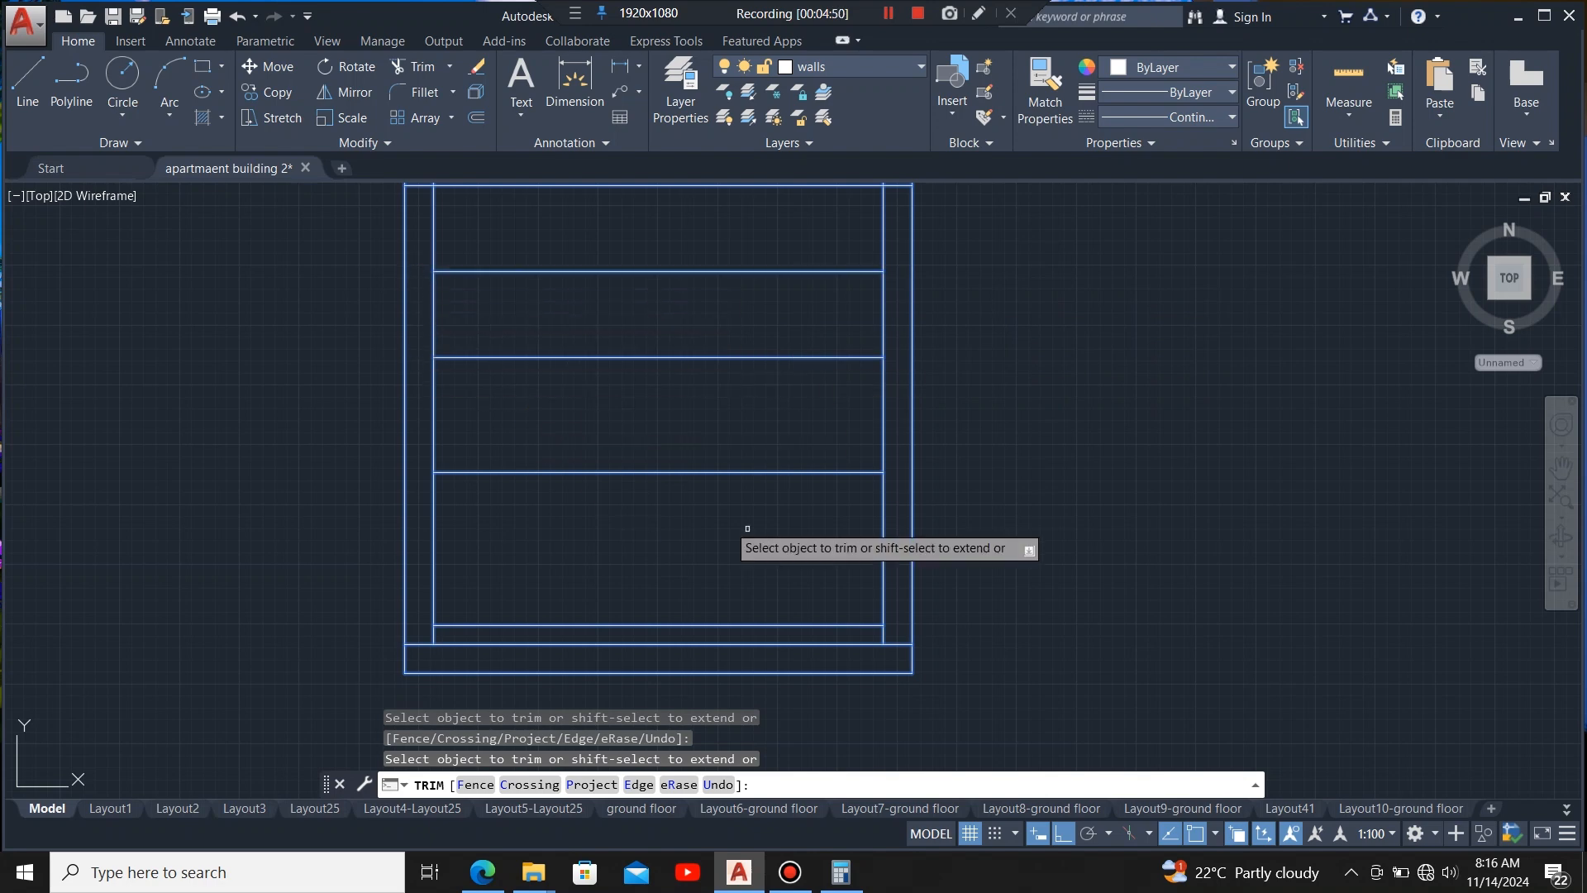
- Trim the ceiling slab's lower line out of both wall thicknesses and the inner wall lines out of the ceiling slab
scroll(728, 513, "down", 4)
scroll(631, 358, "up", 4)
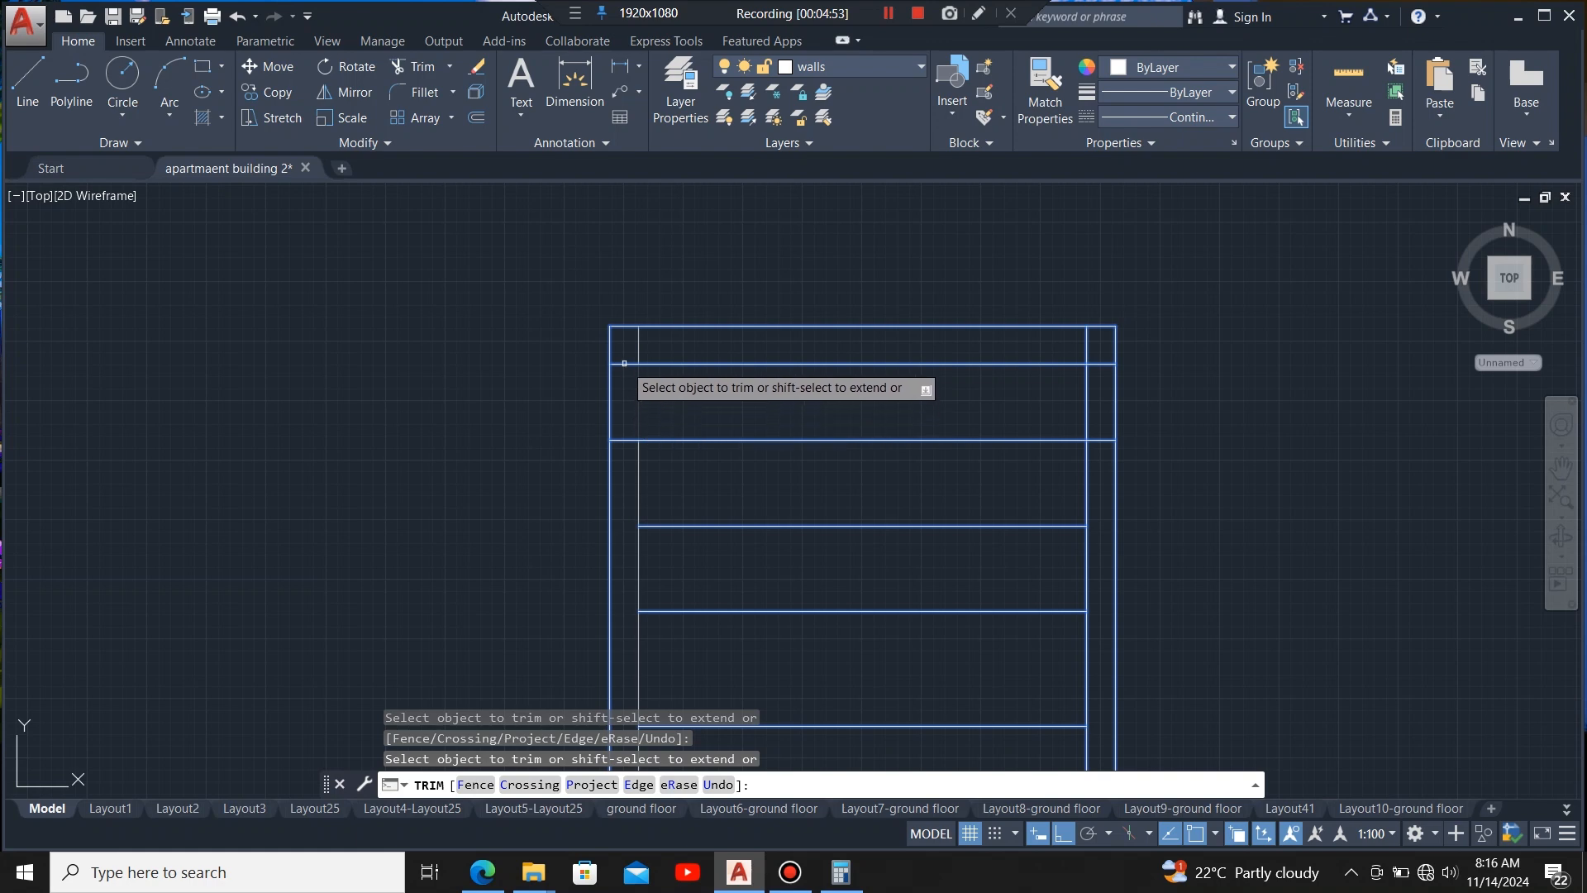
left_click(624, 363)
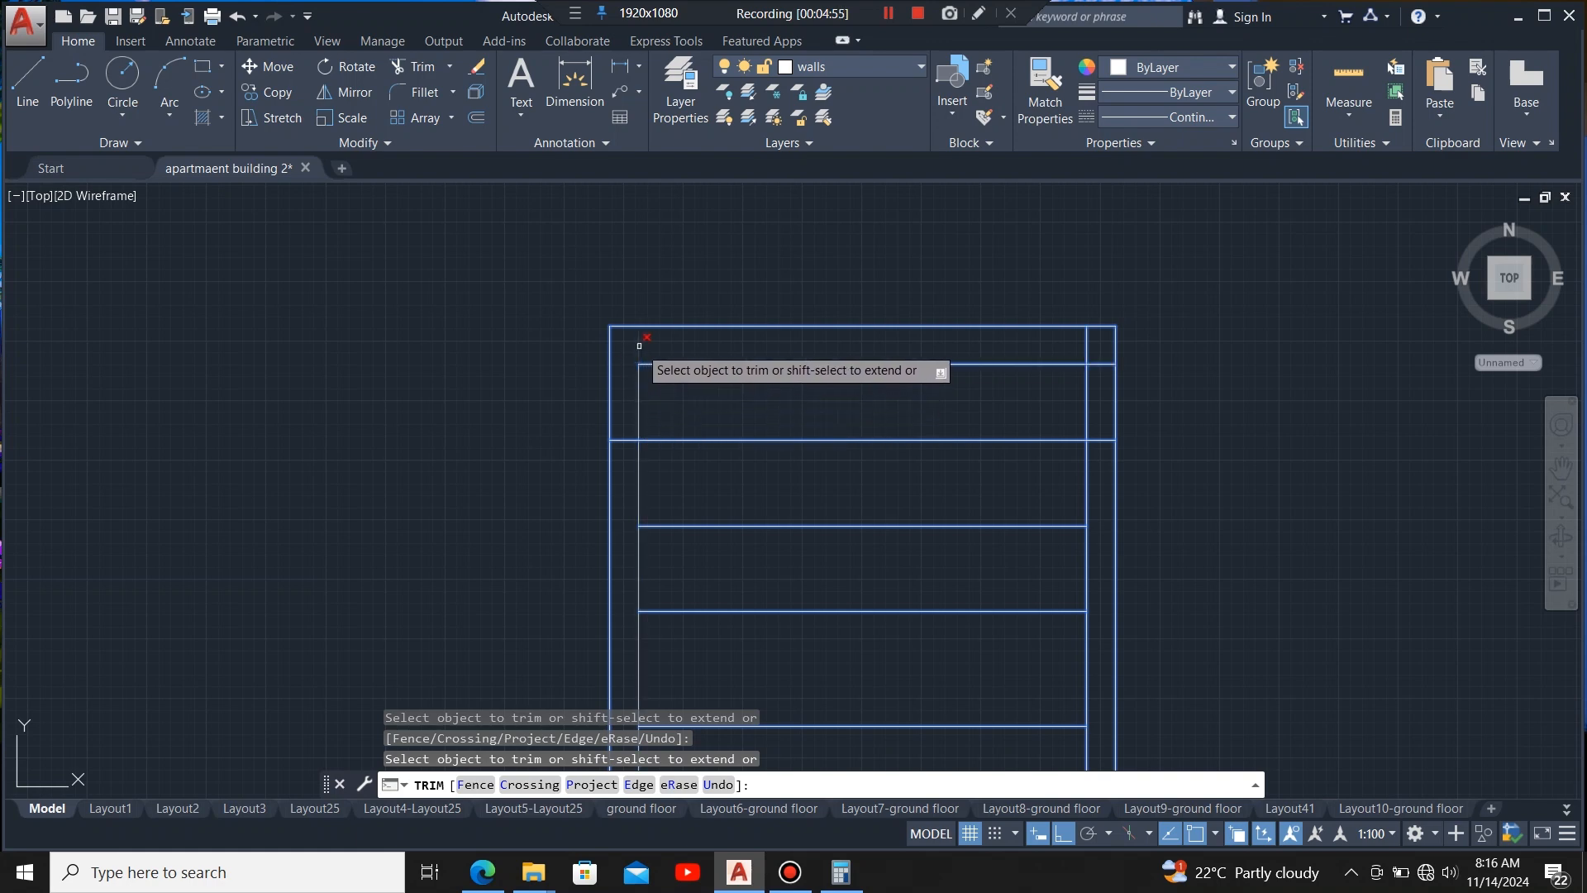
left_click(1099, 362)
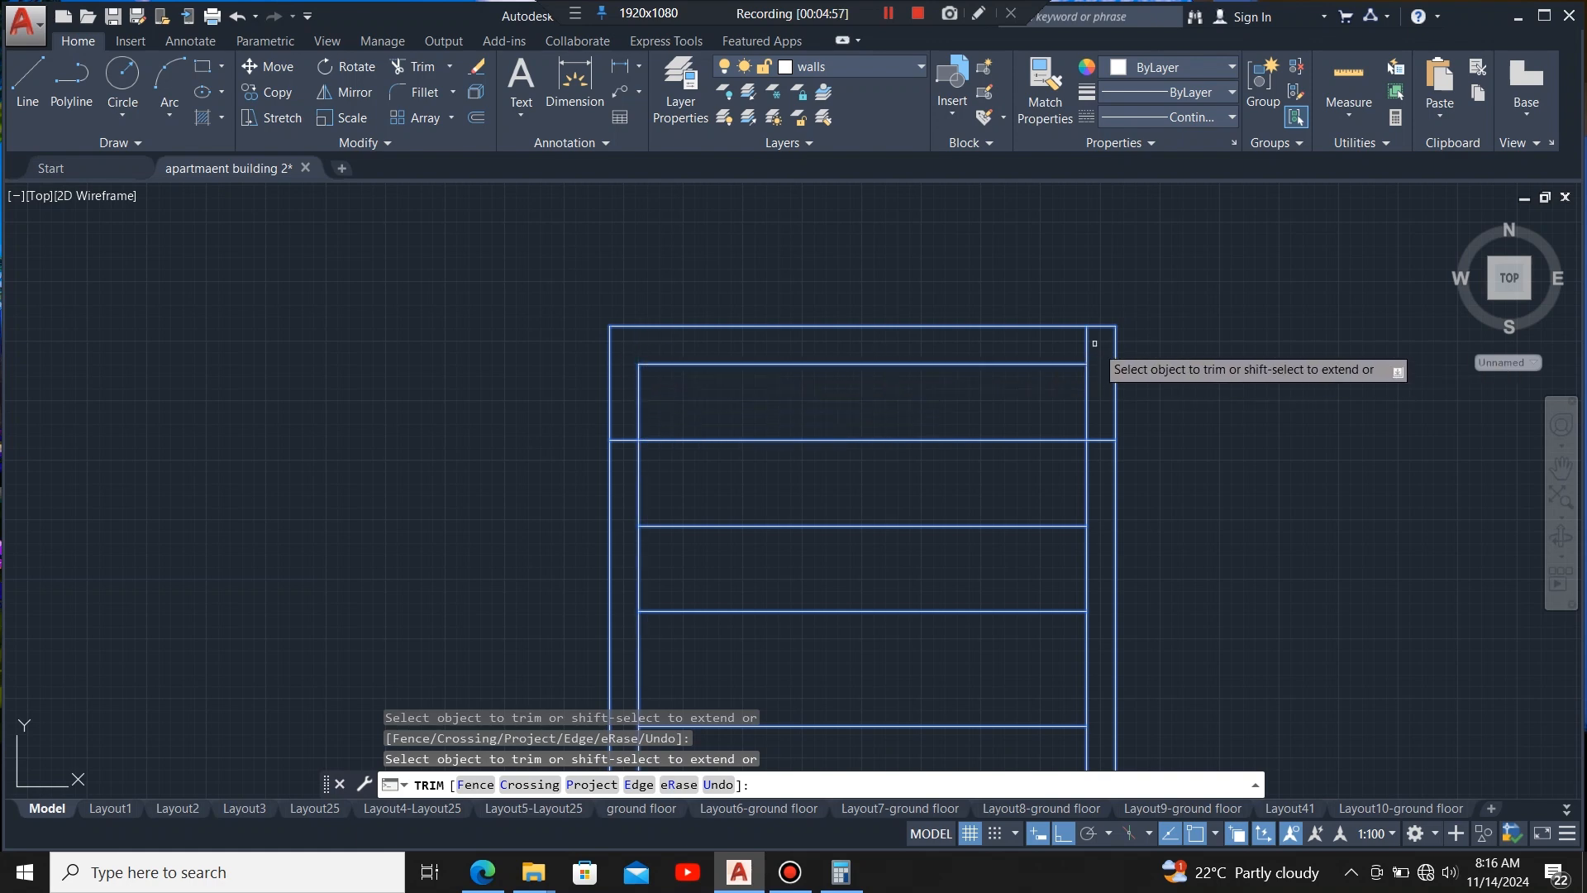
scroll(860, 314, "down", 4)
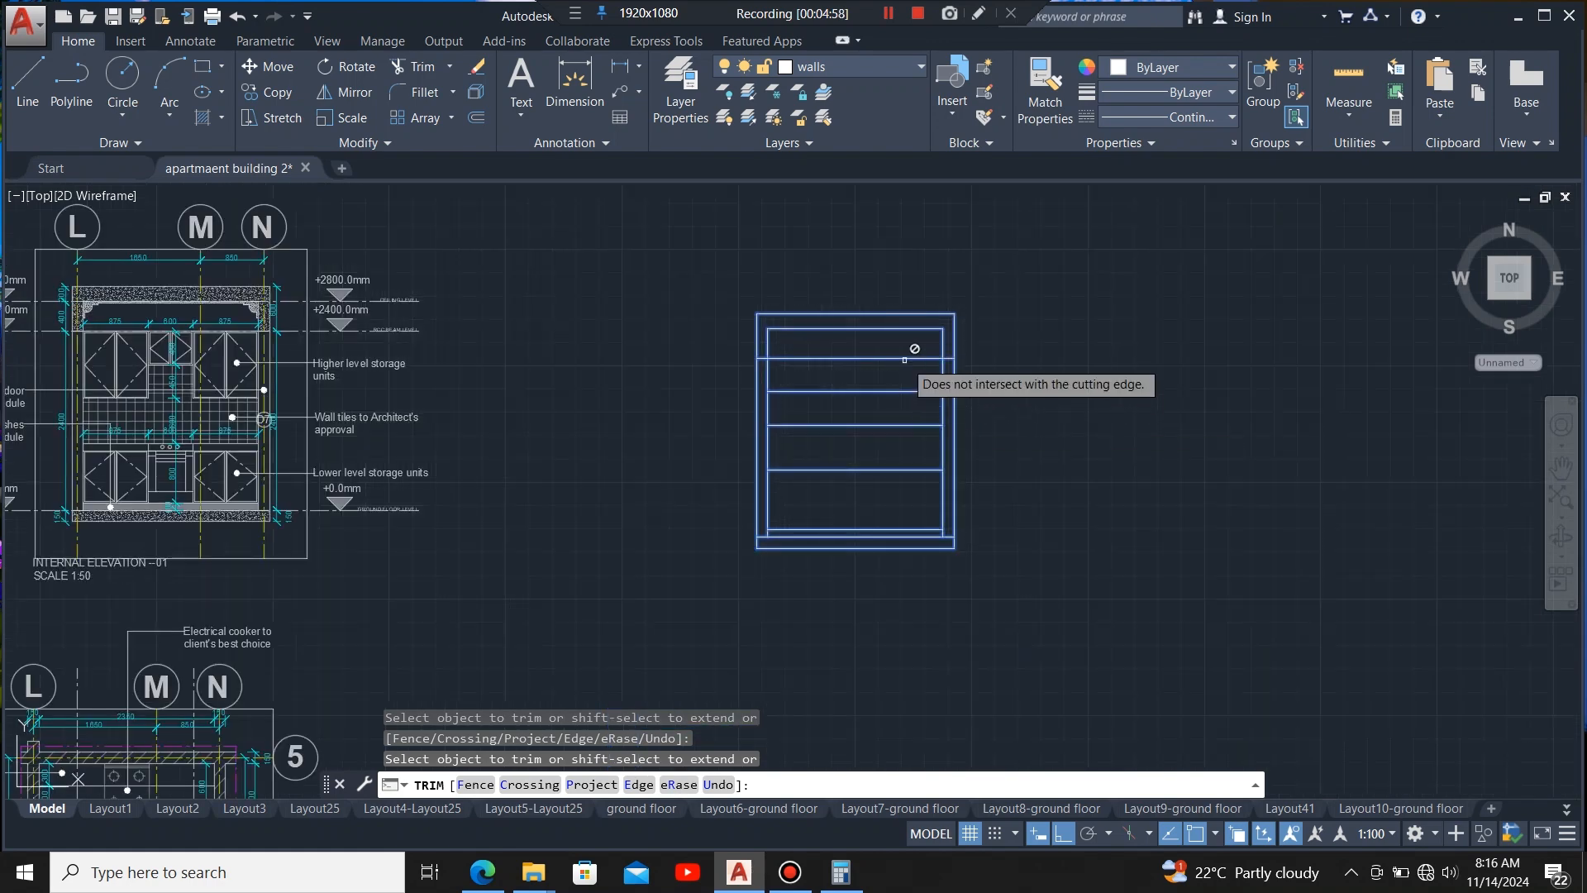
scroll(904, 360, "up", 4)
left_click(1023, 362)
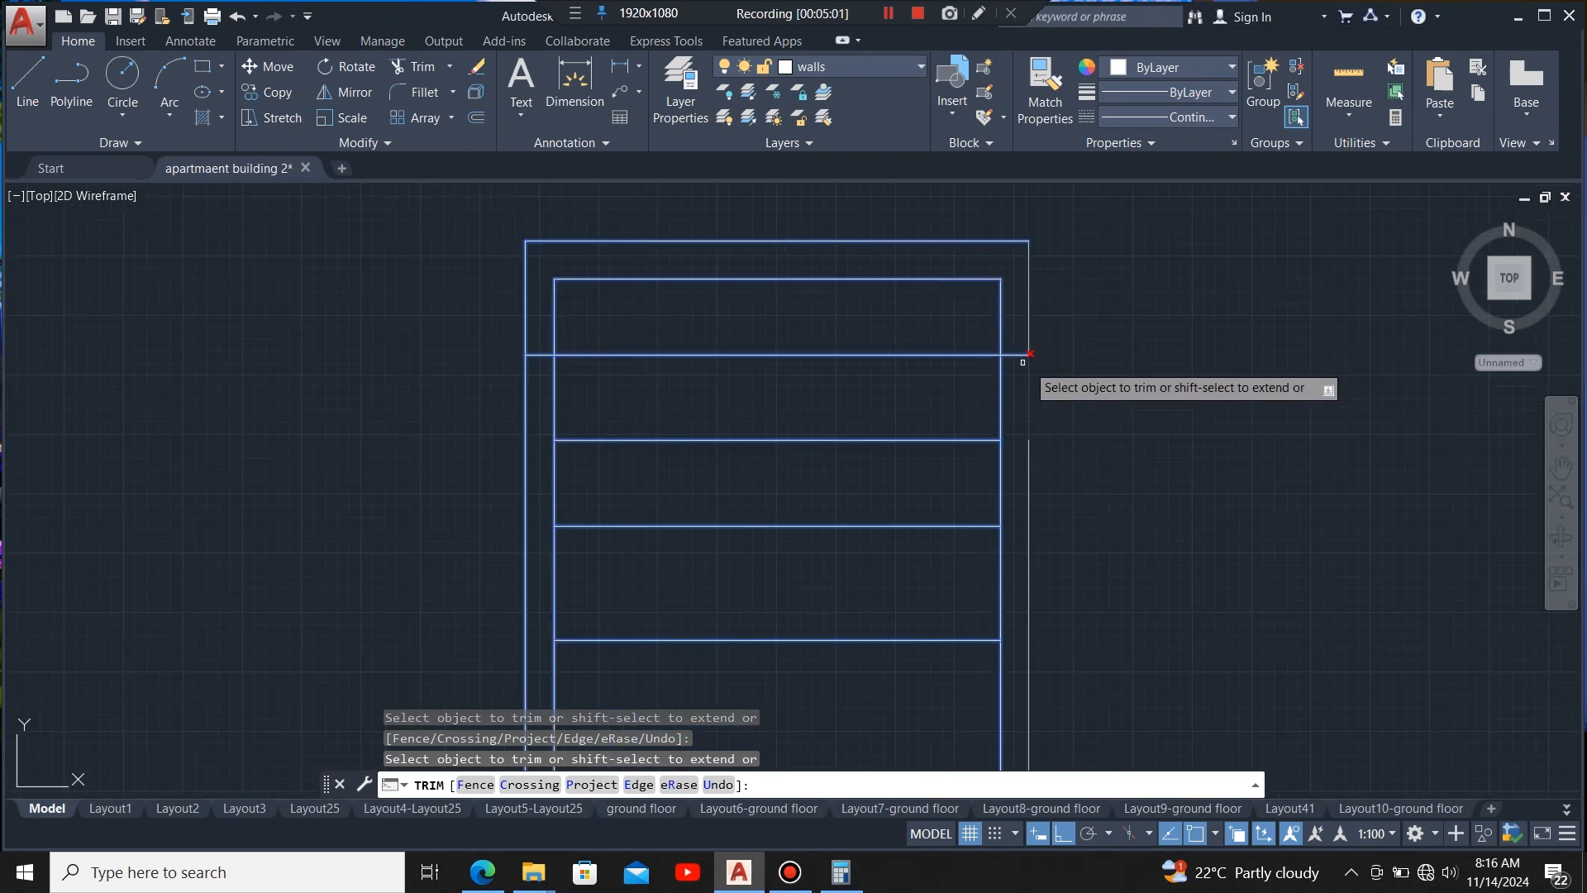
scroll(1025, 385, "down", 3)
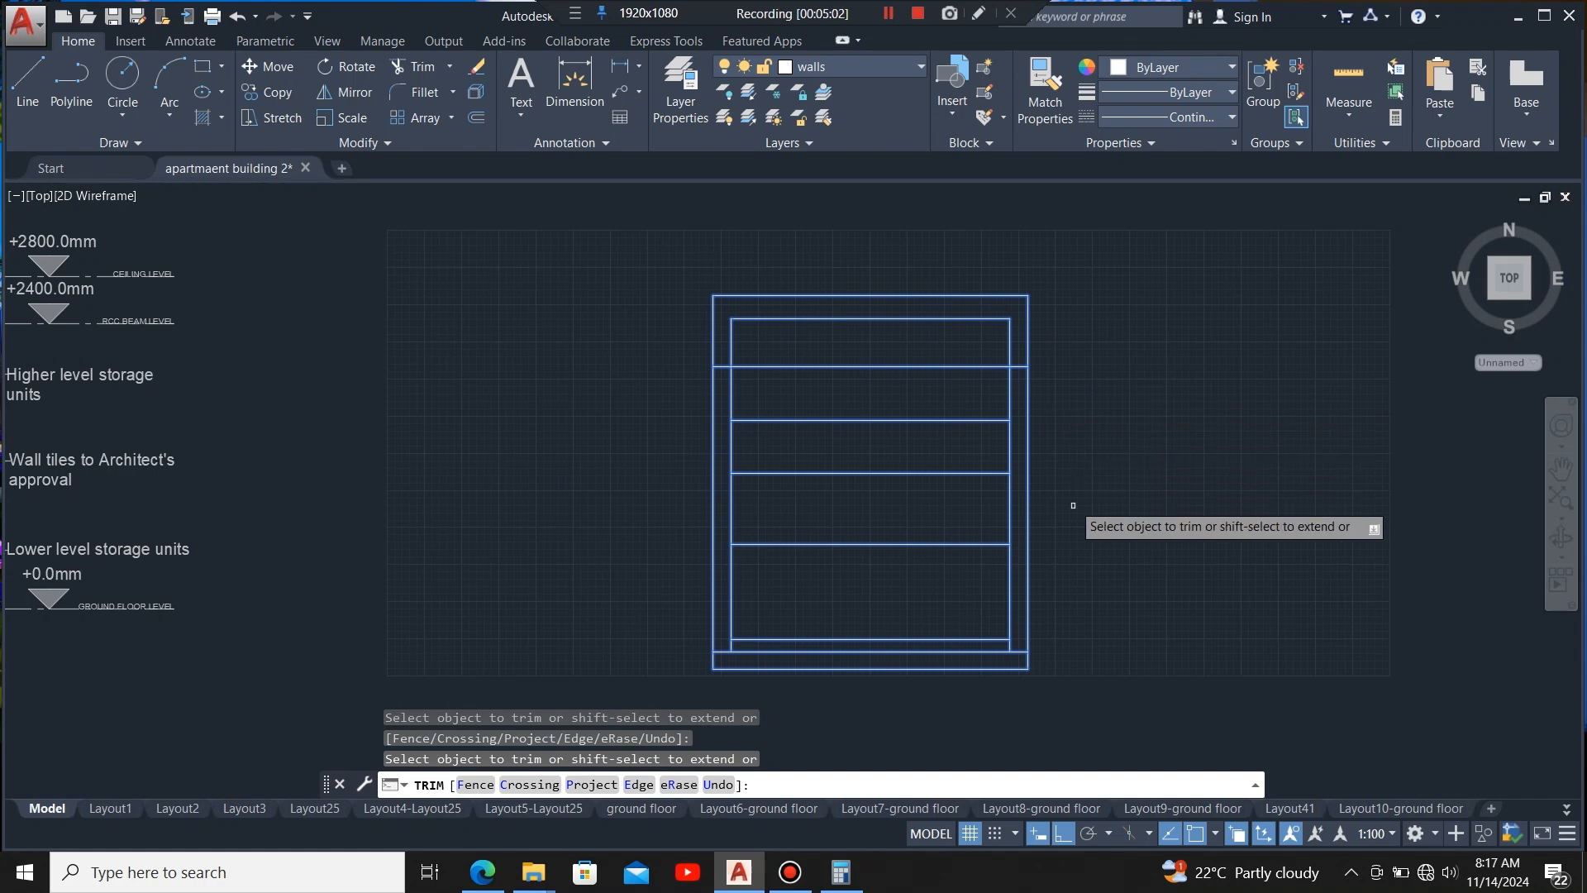
key("Escape")
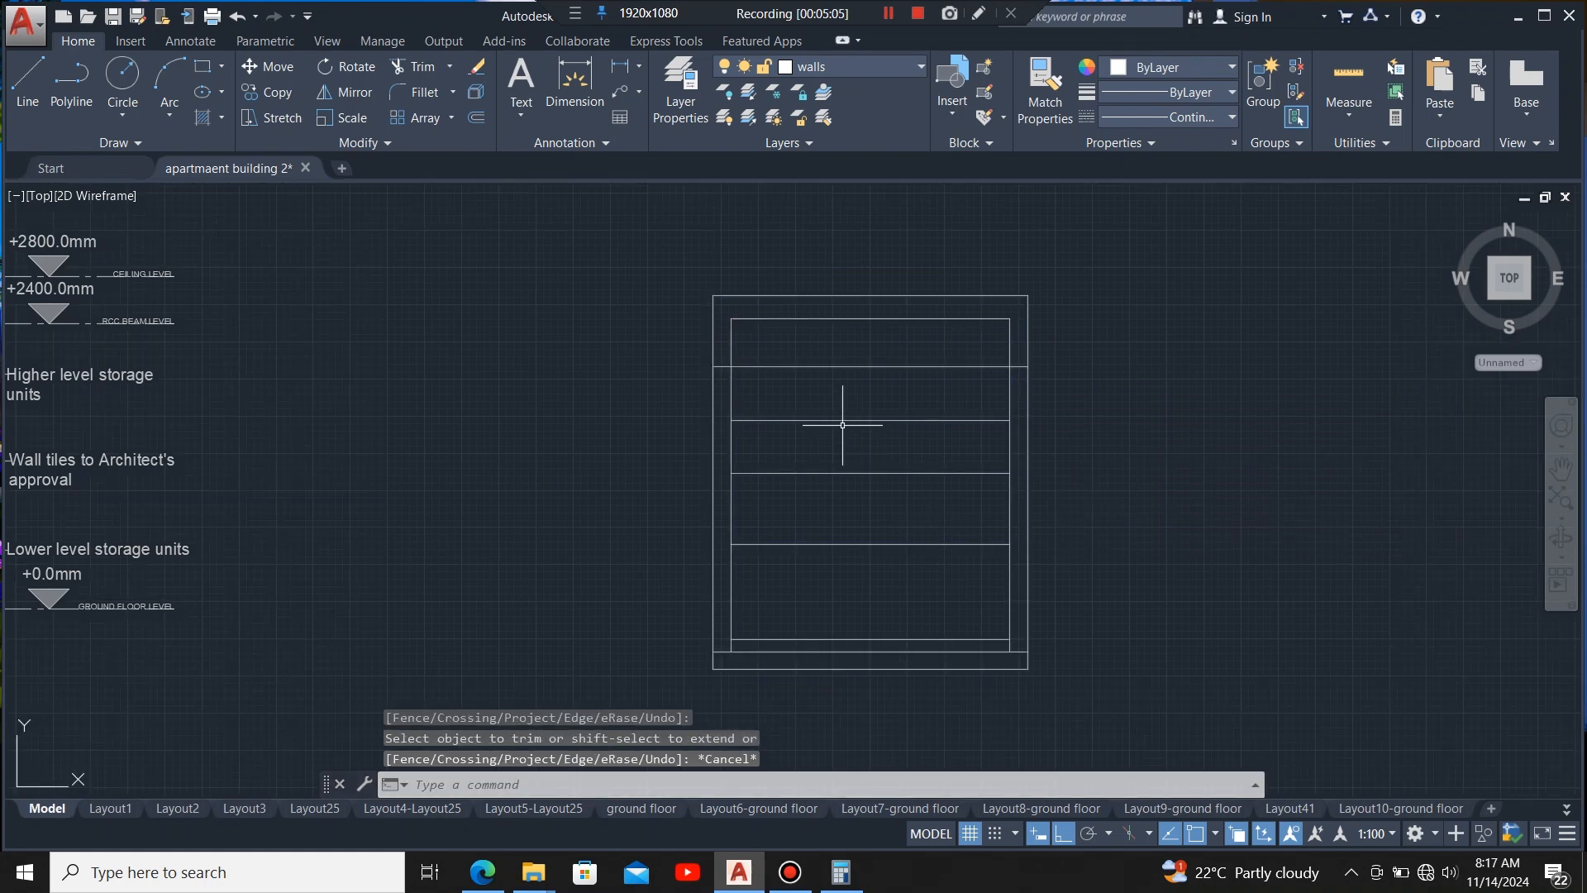
- Offset the worktop level line 100 mm downward to form the worktop band above the lower cabinets
scroll(842, 424, "down", 4)
scroll(859, 443, "up", 5)
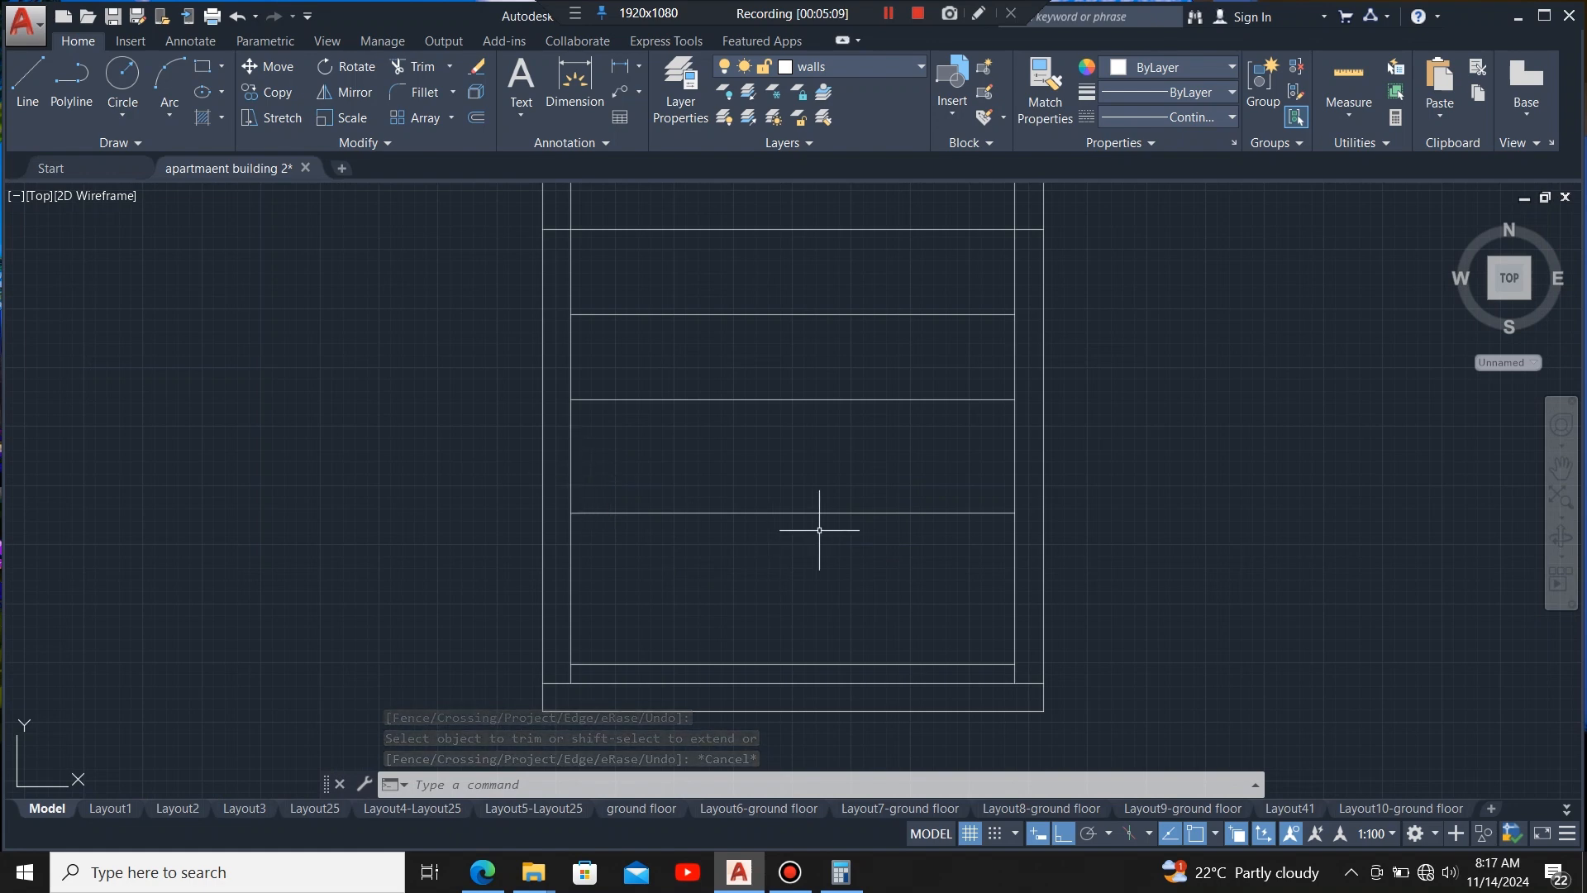
left_click(835, 478)
left_click(792, 584)
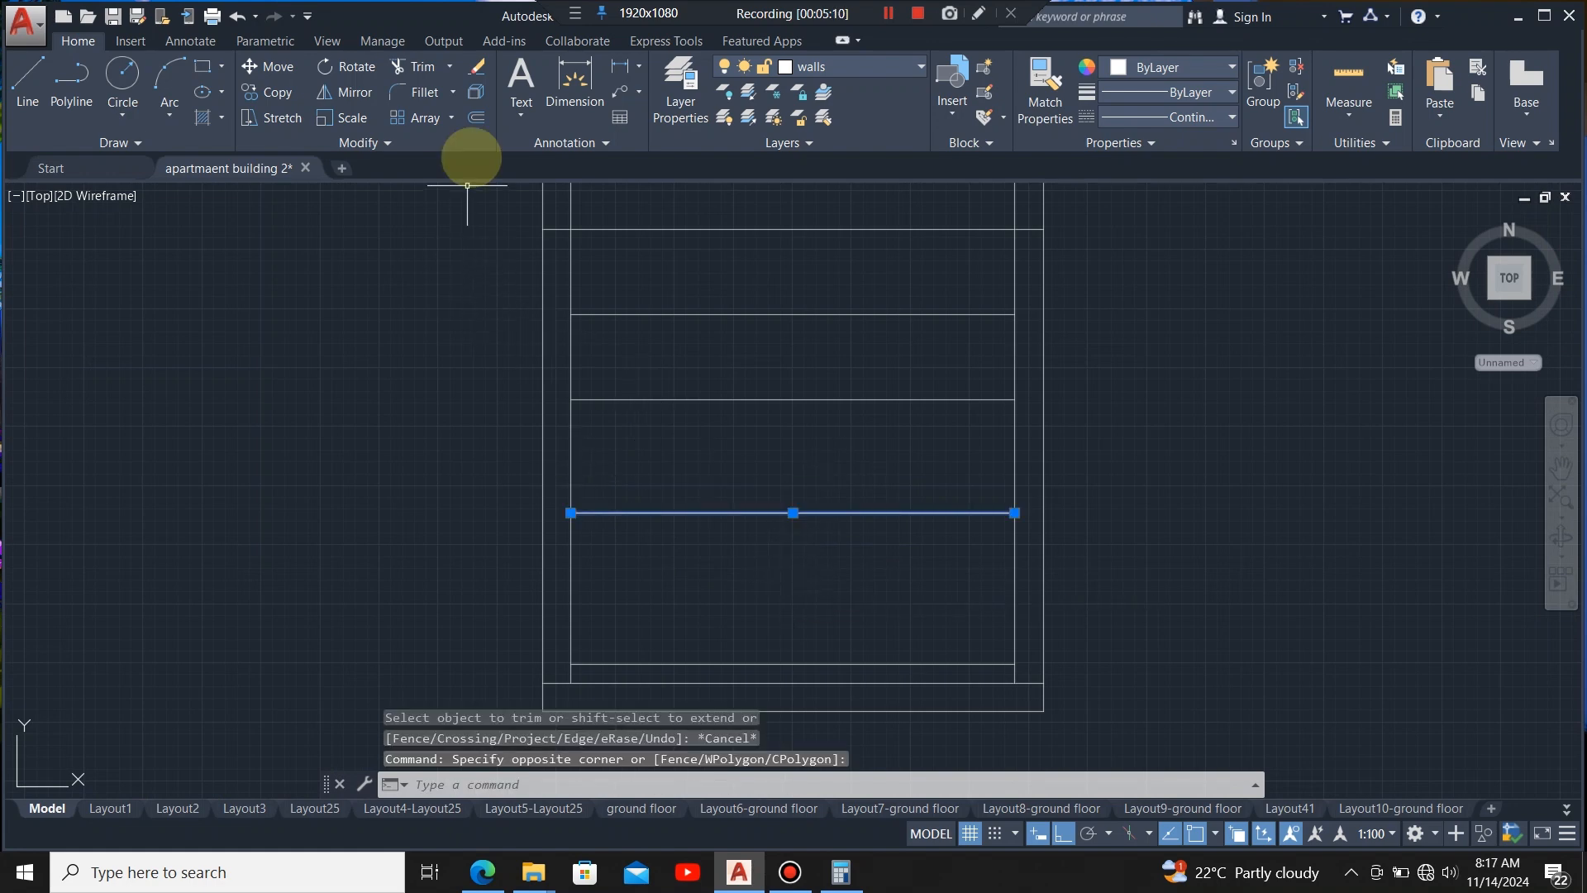
left_click(477, 117)
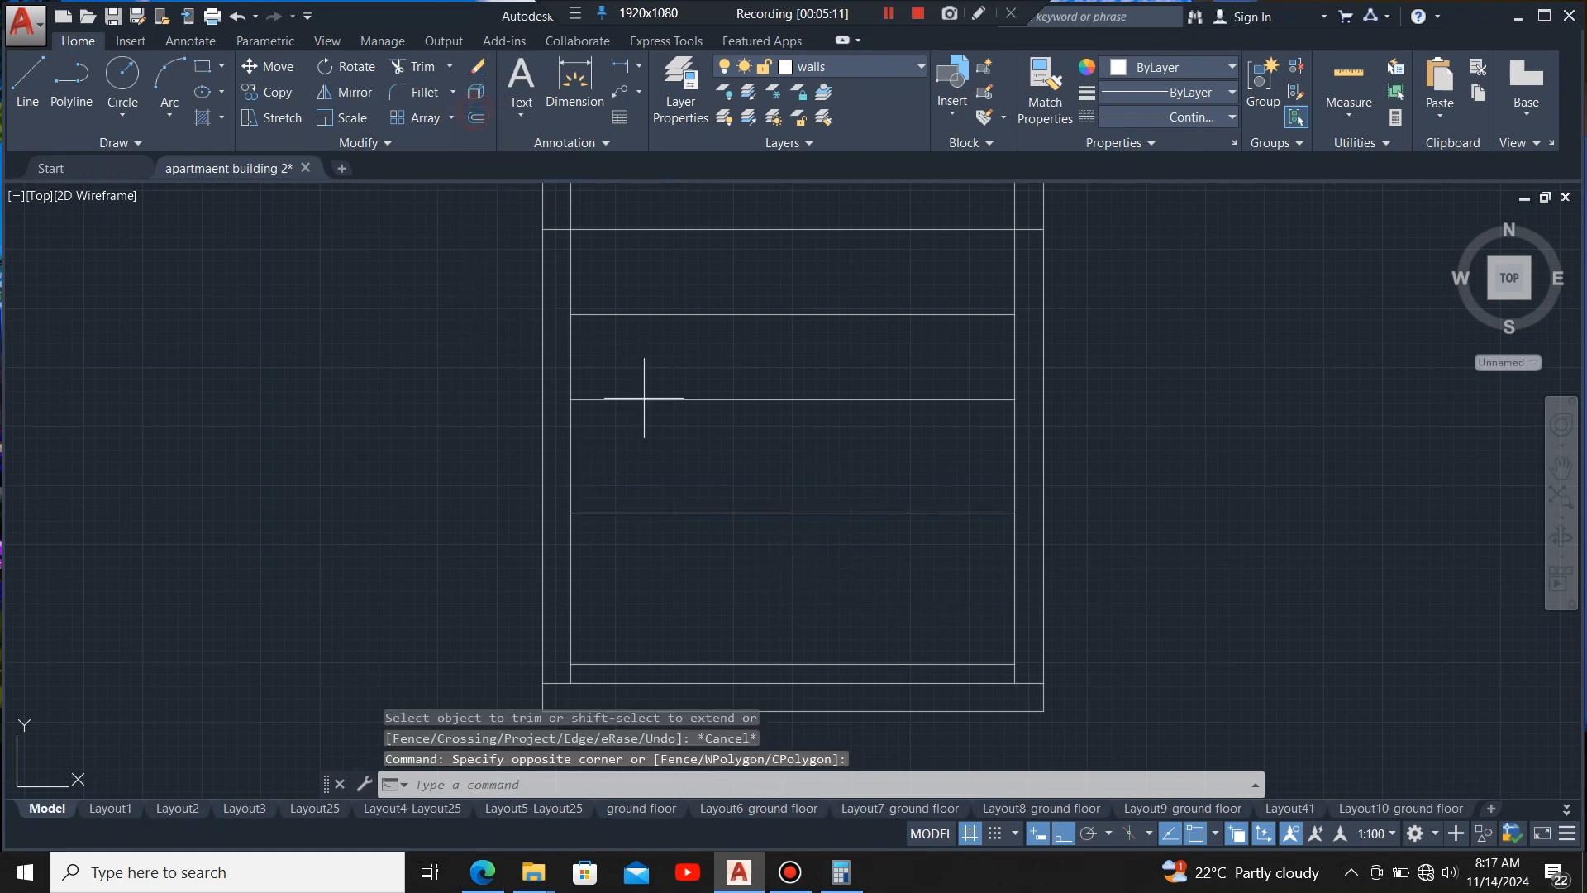
left_click(800, 513)
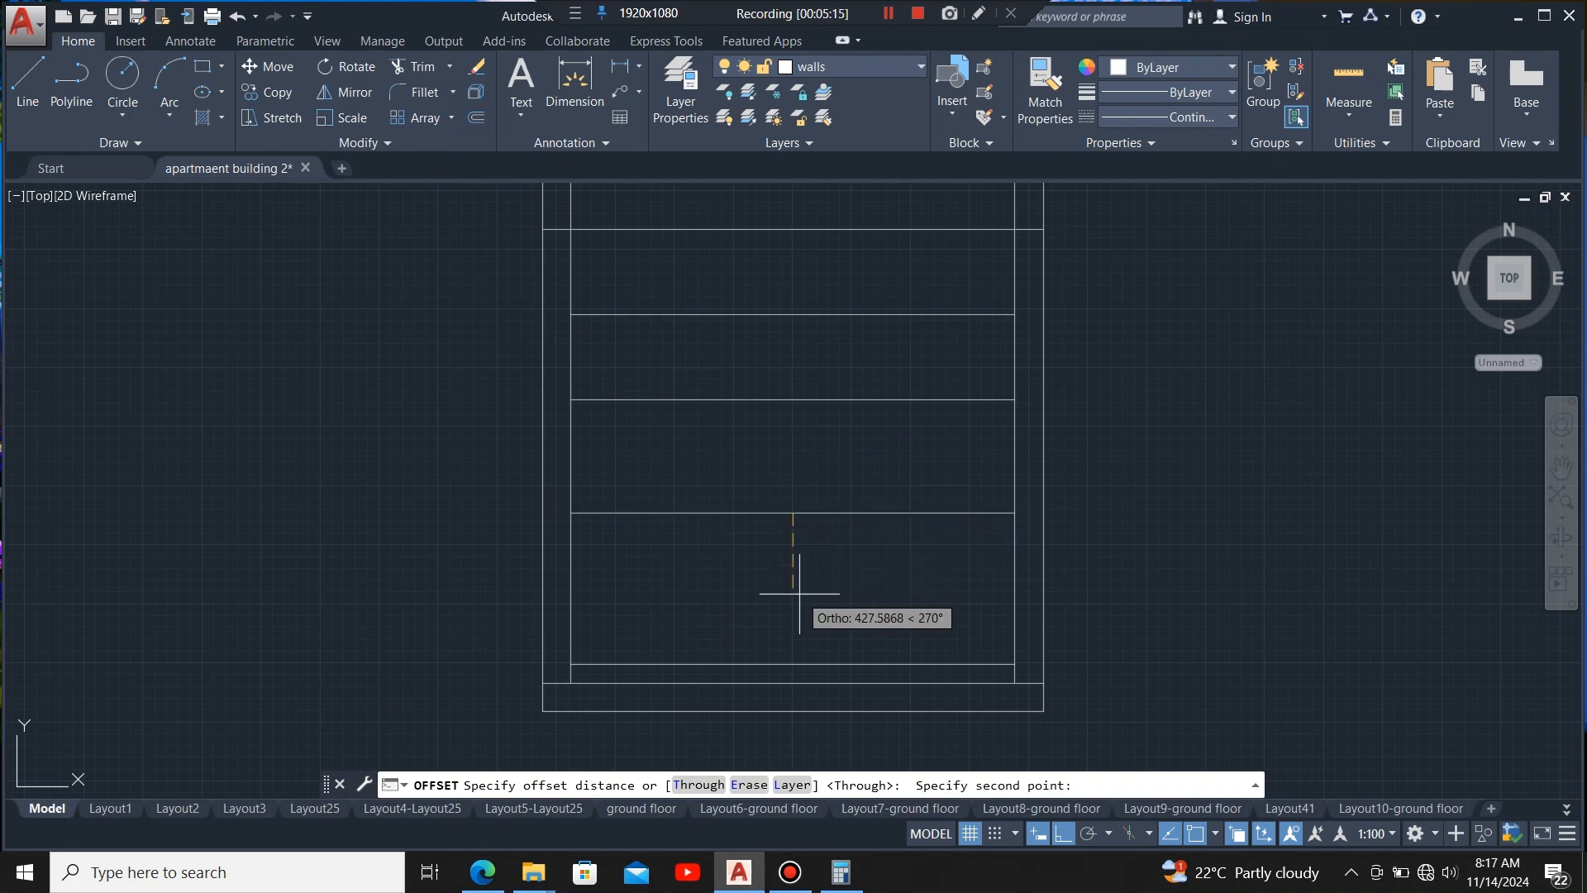
type("100")
key("Return")
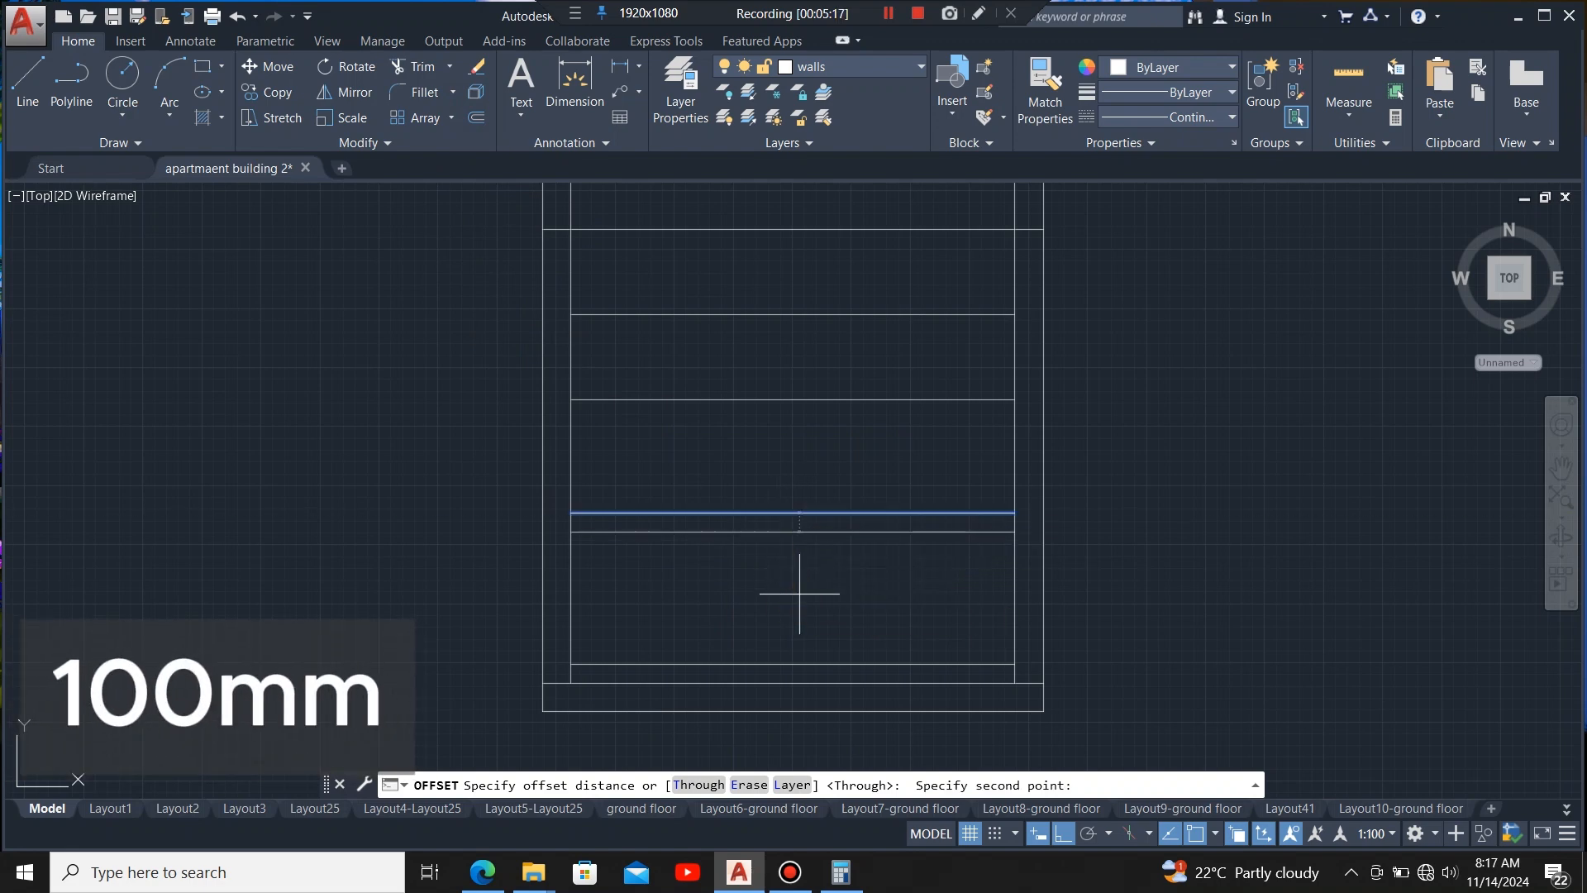
left_click(801, 514)
left_click(800, 589)
scroll(819, 517, "down", 4)
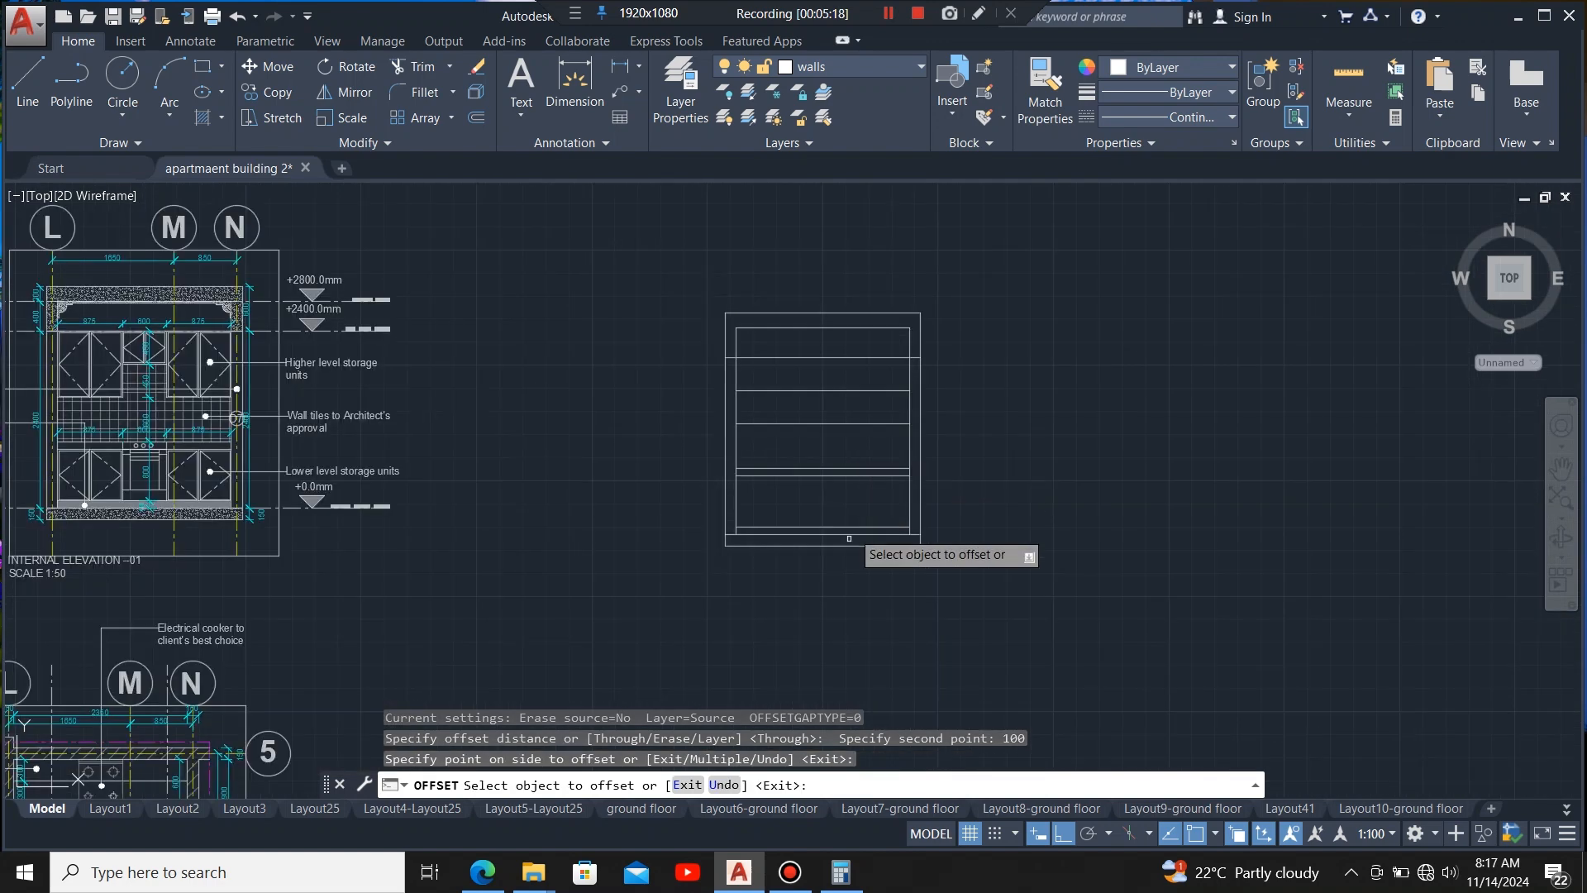
scroll(824, 522, "up", 4)
key("Escape")
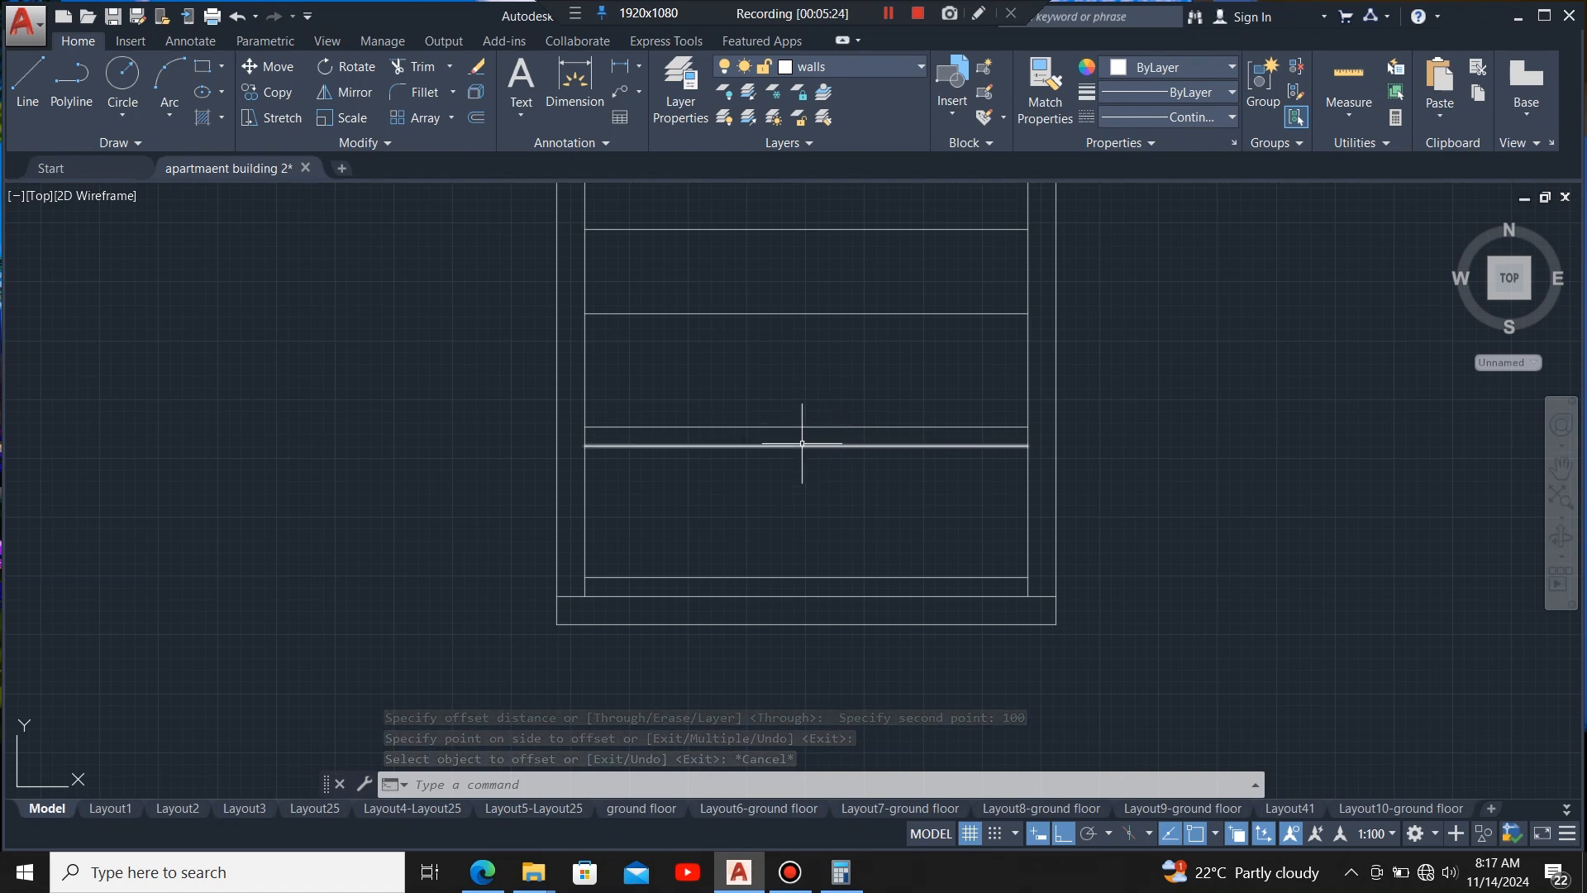
- Measure the height of the worktop band beside the cooker in the reference elevation with a linear dimension
scroll(1134, 424, "down", 6)
scroll(632, 427, "up", 9)
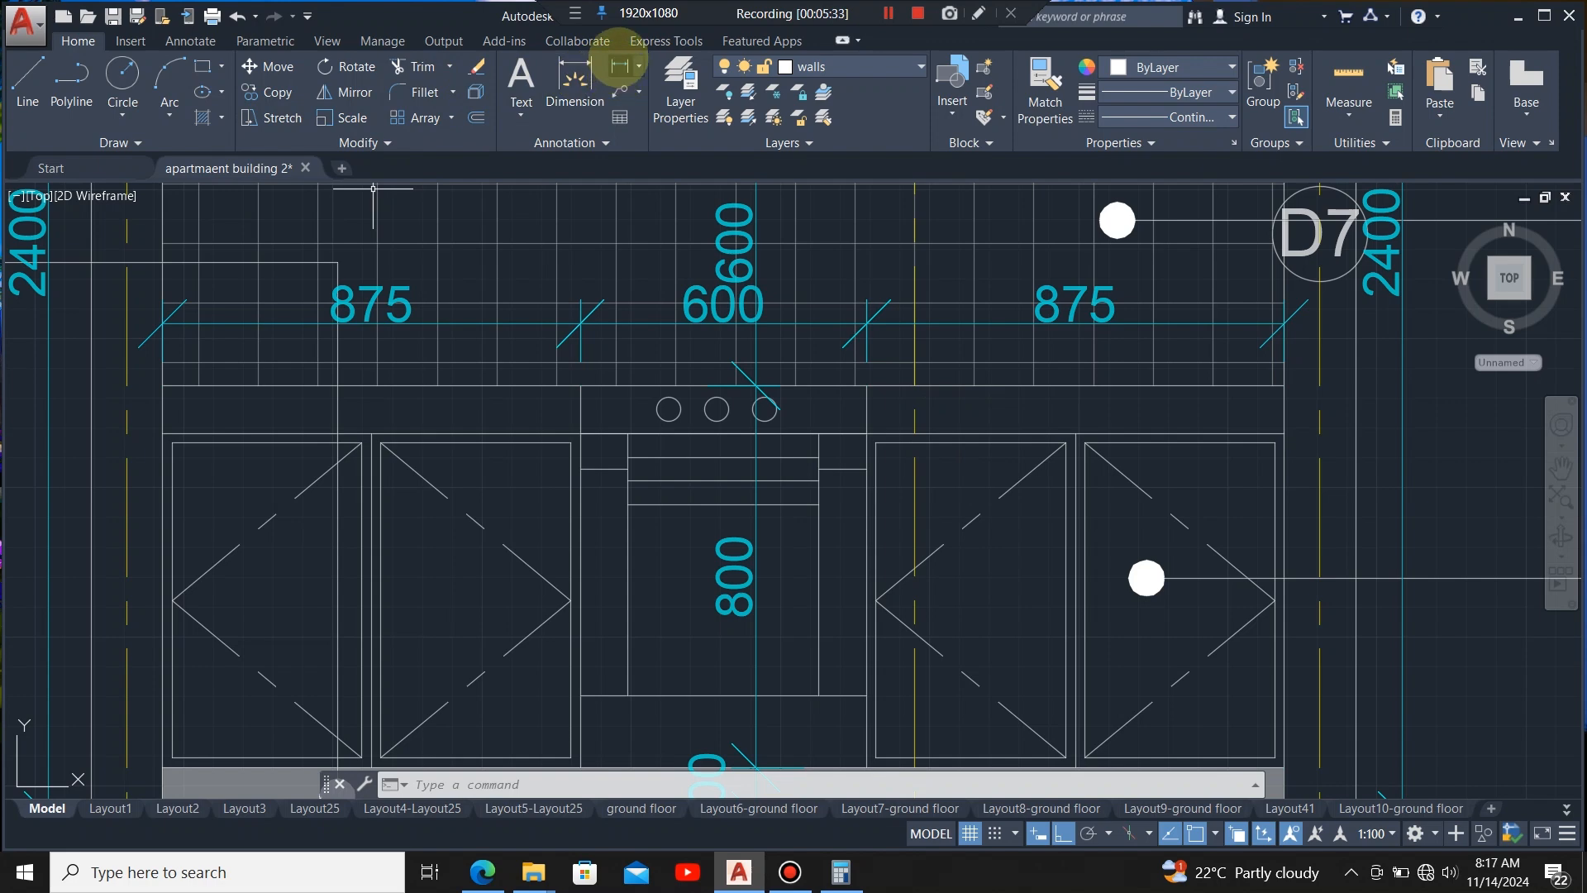
left_click(620, 65)
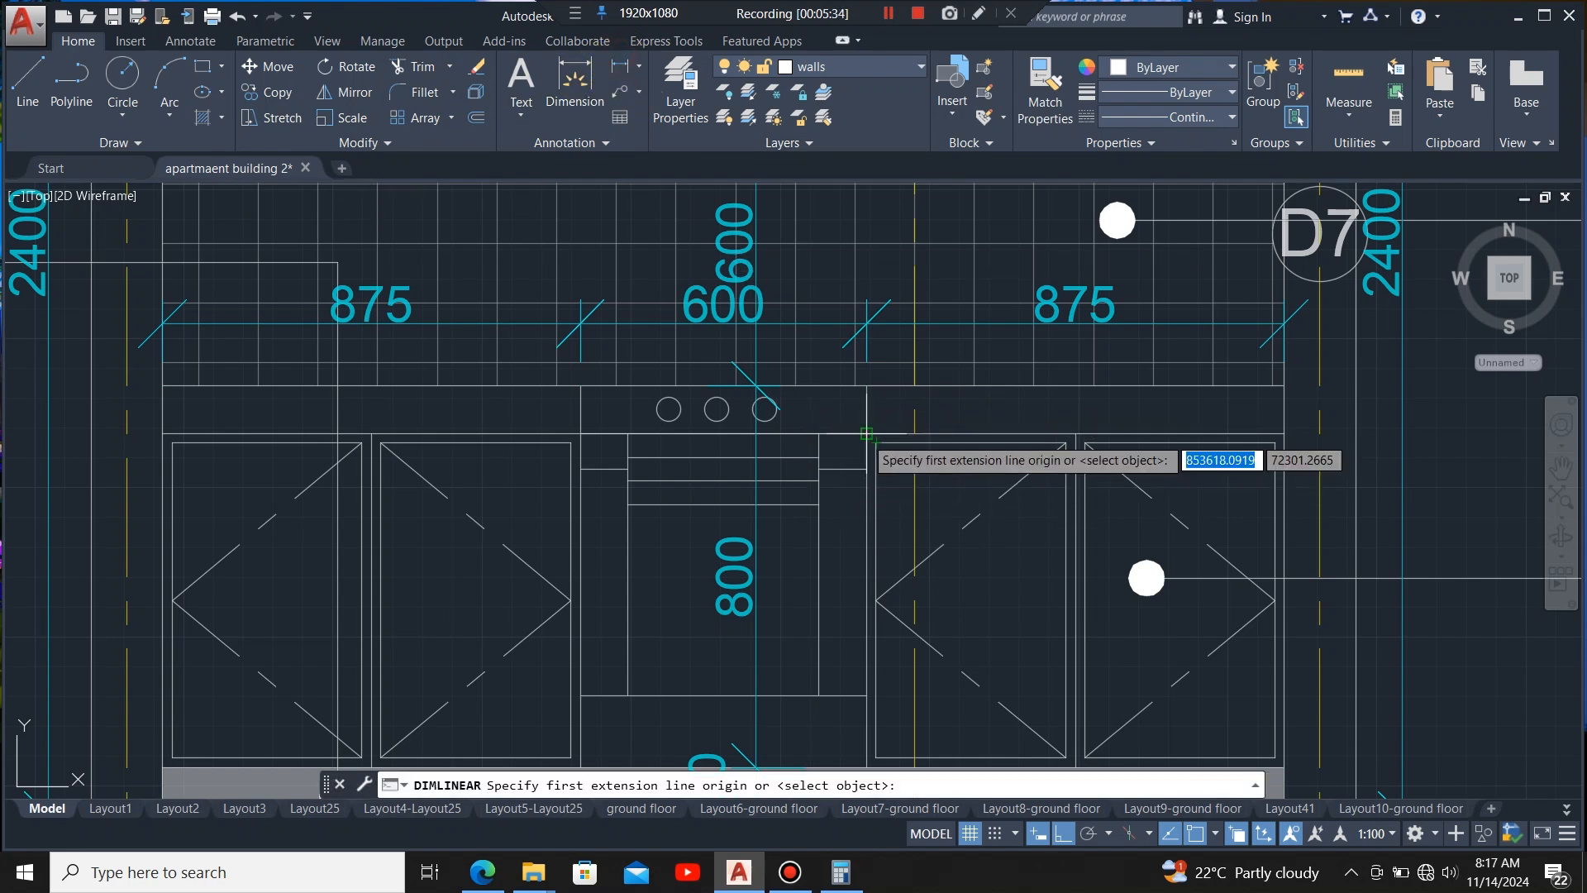
left_click(866, 433)
left_click(866, 386)
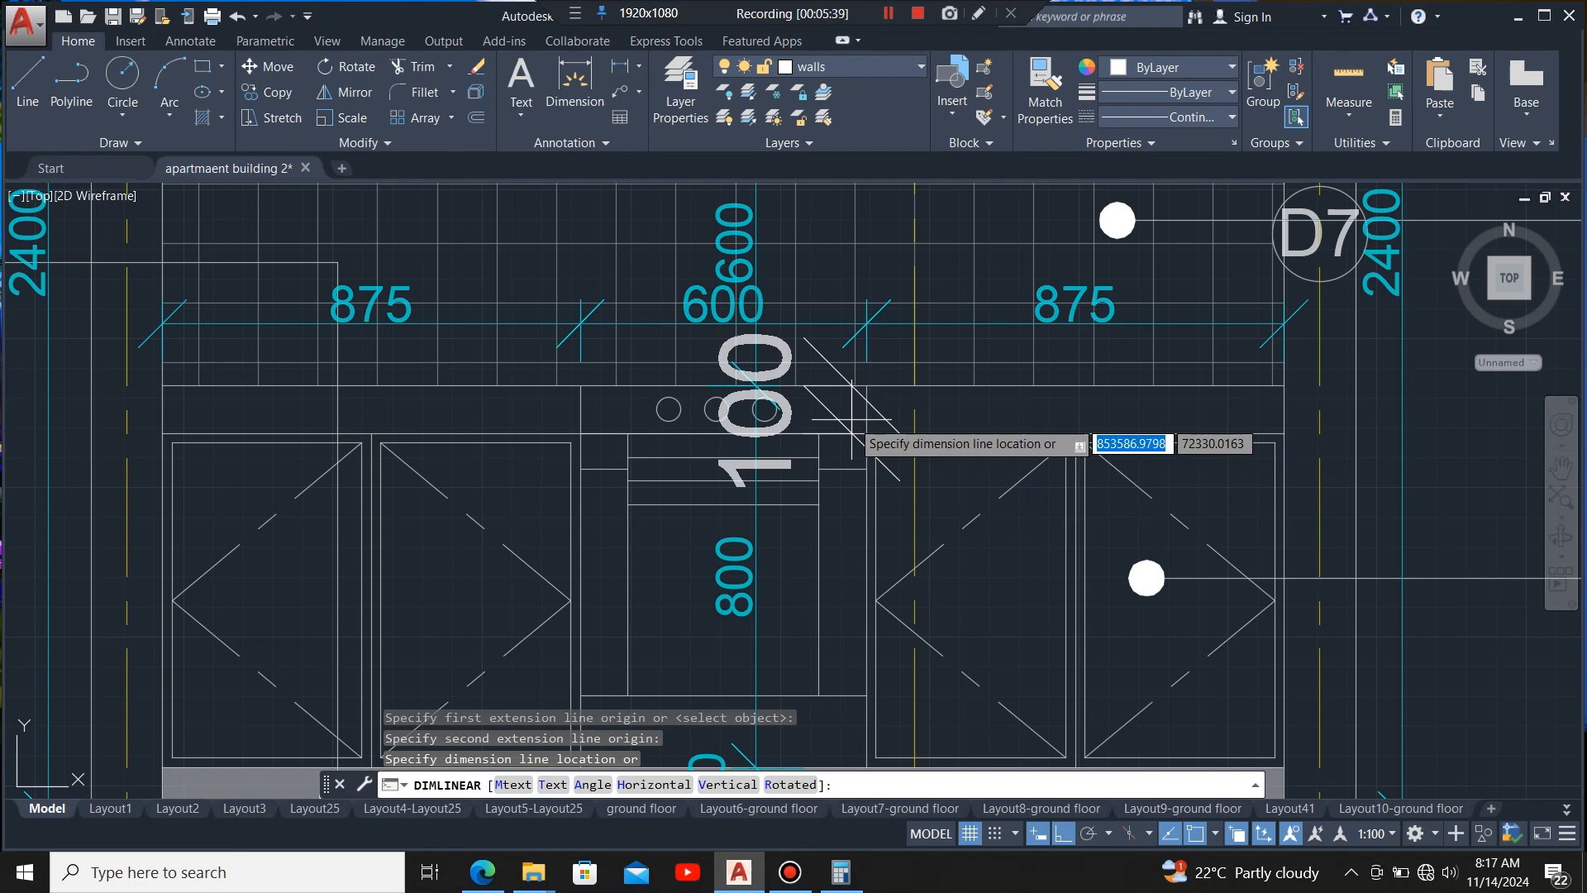
key("Escape")
scroll(247, 532, "down", 6)
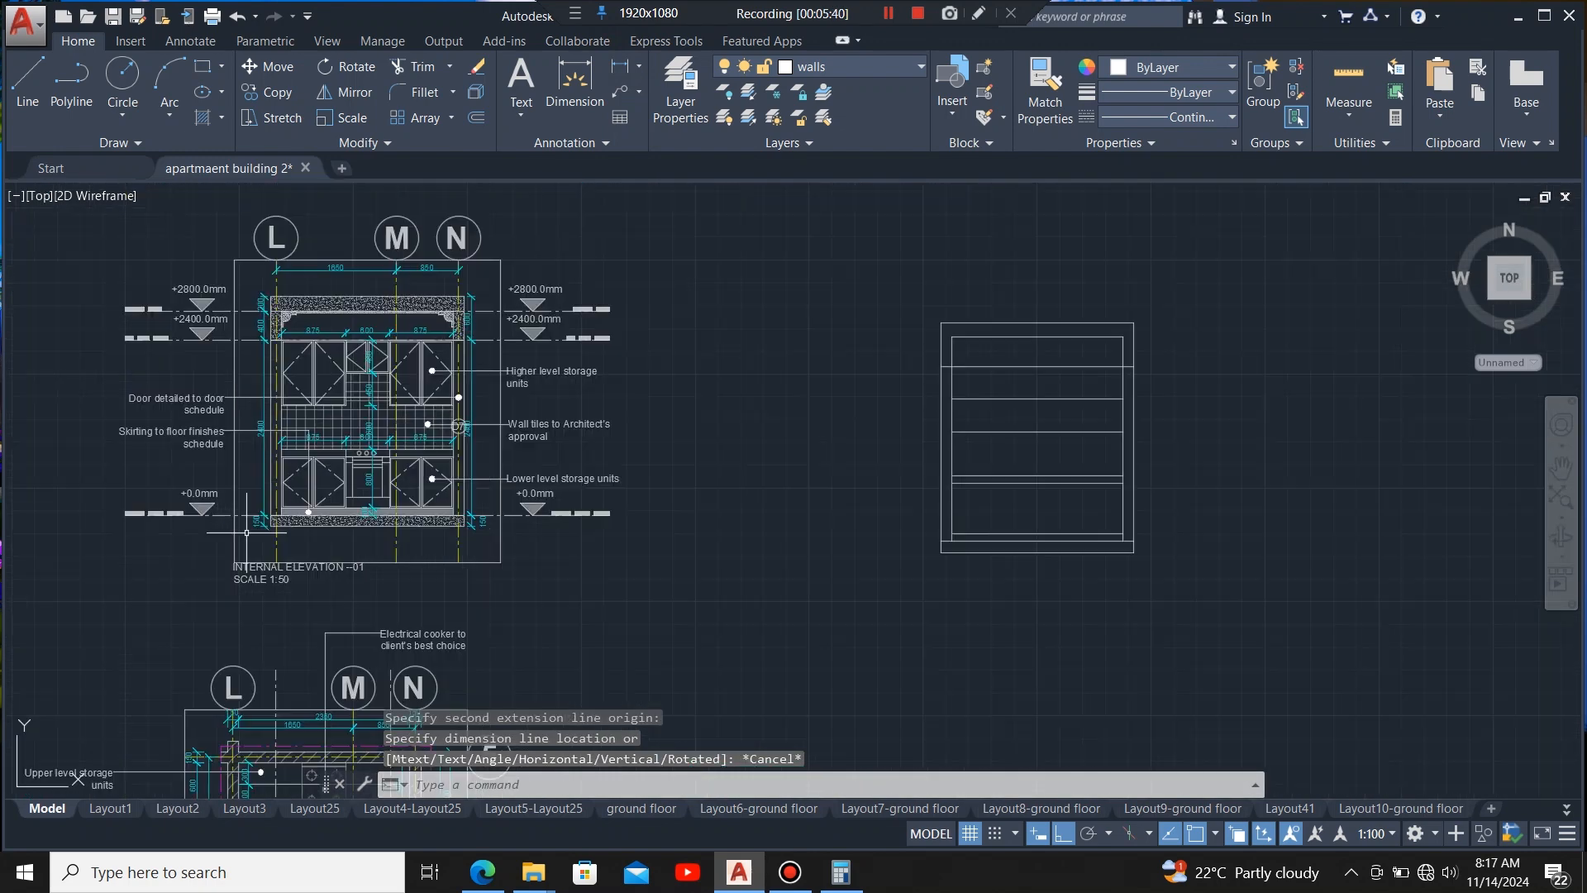
- Offset the left wall's inner line 875 mm inward to mark the side of the left cabinets
scroll(716, 529, "up", 6)
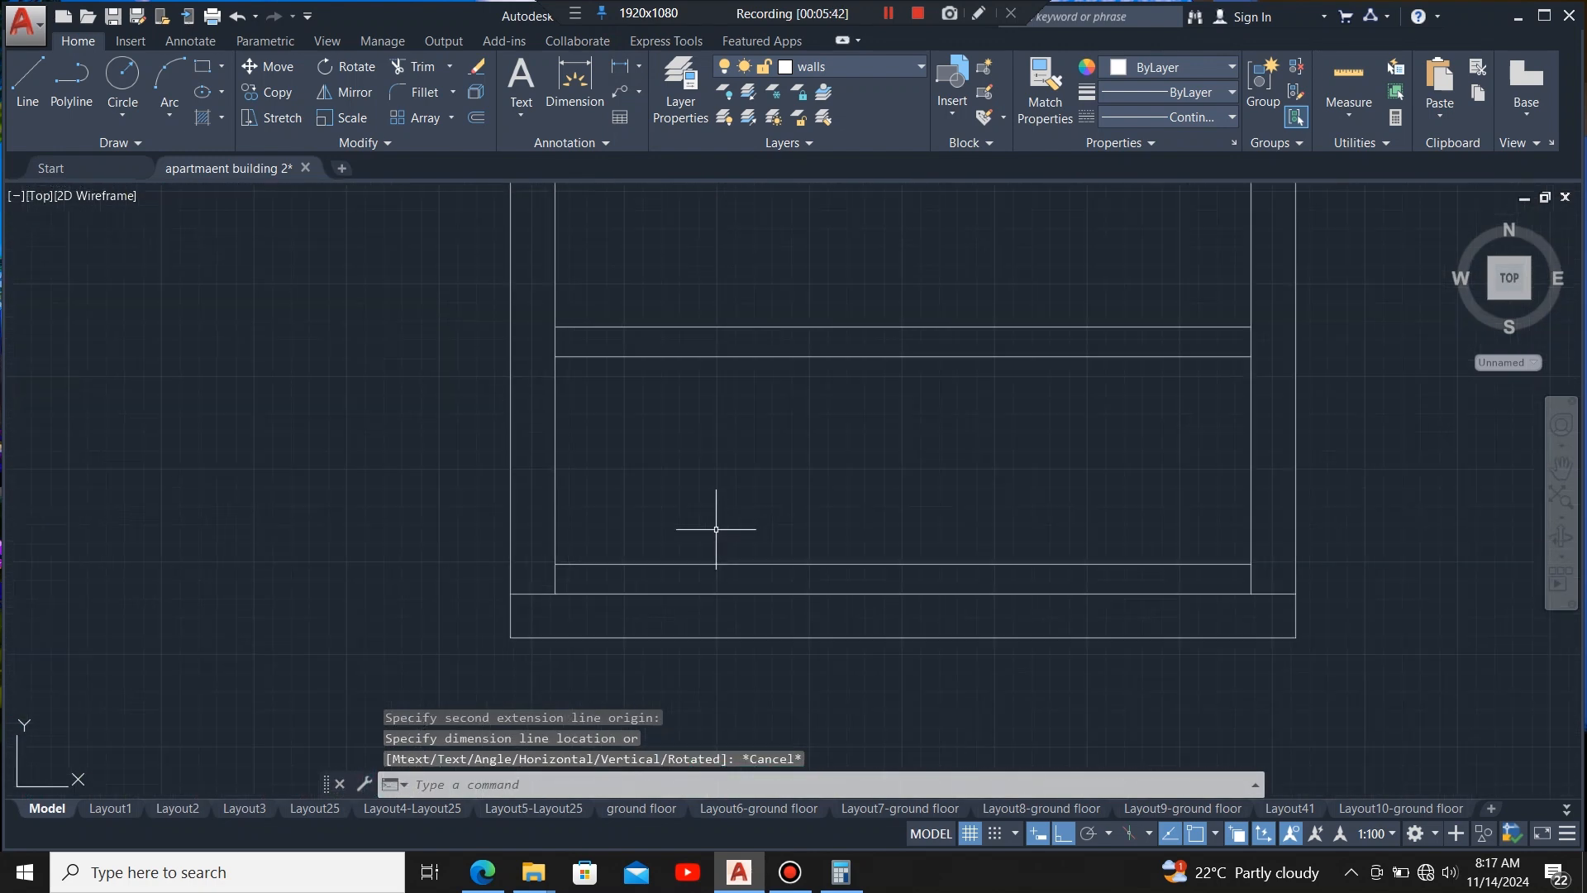
left_click(556, 432)
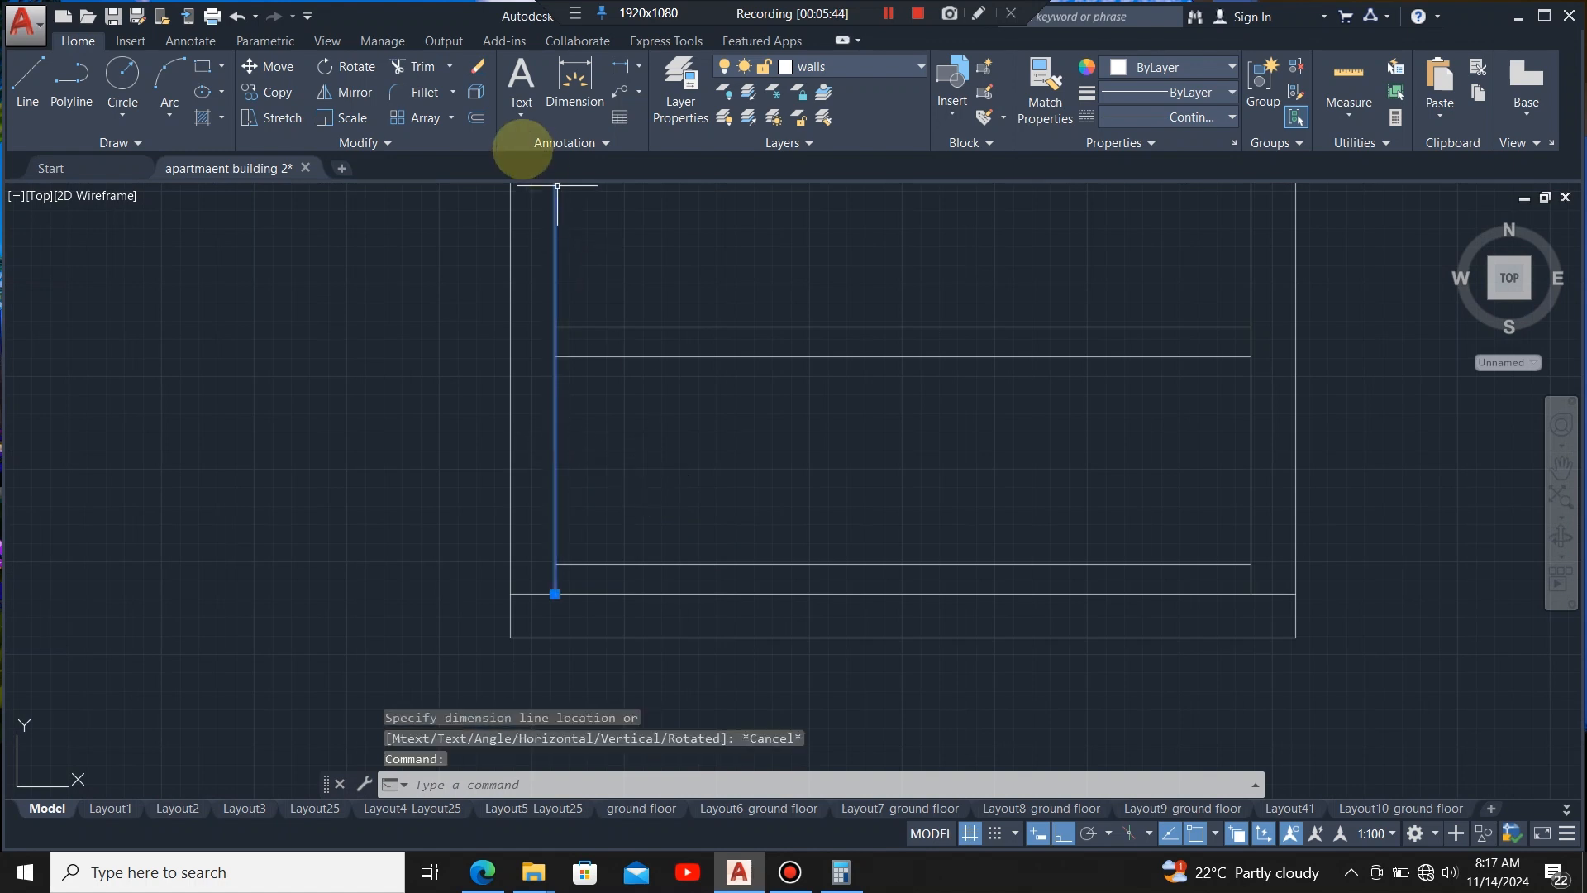
left_click(477, 118)
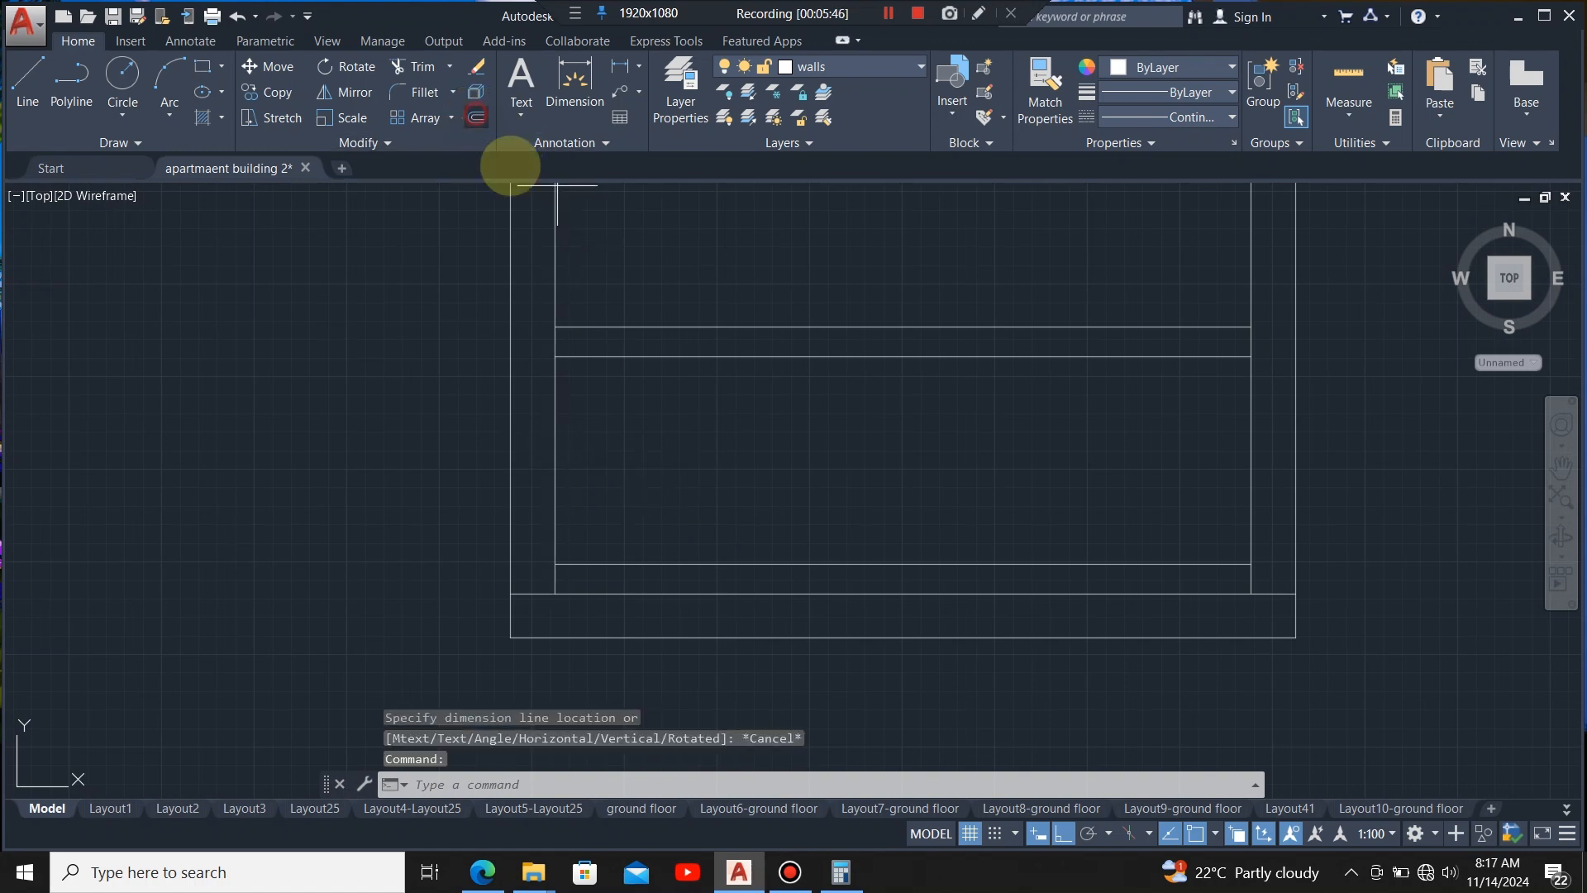
left_click(555, 424)
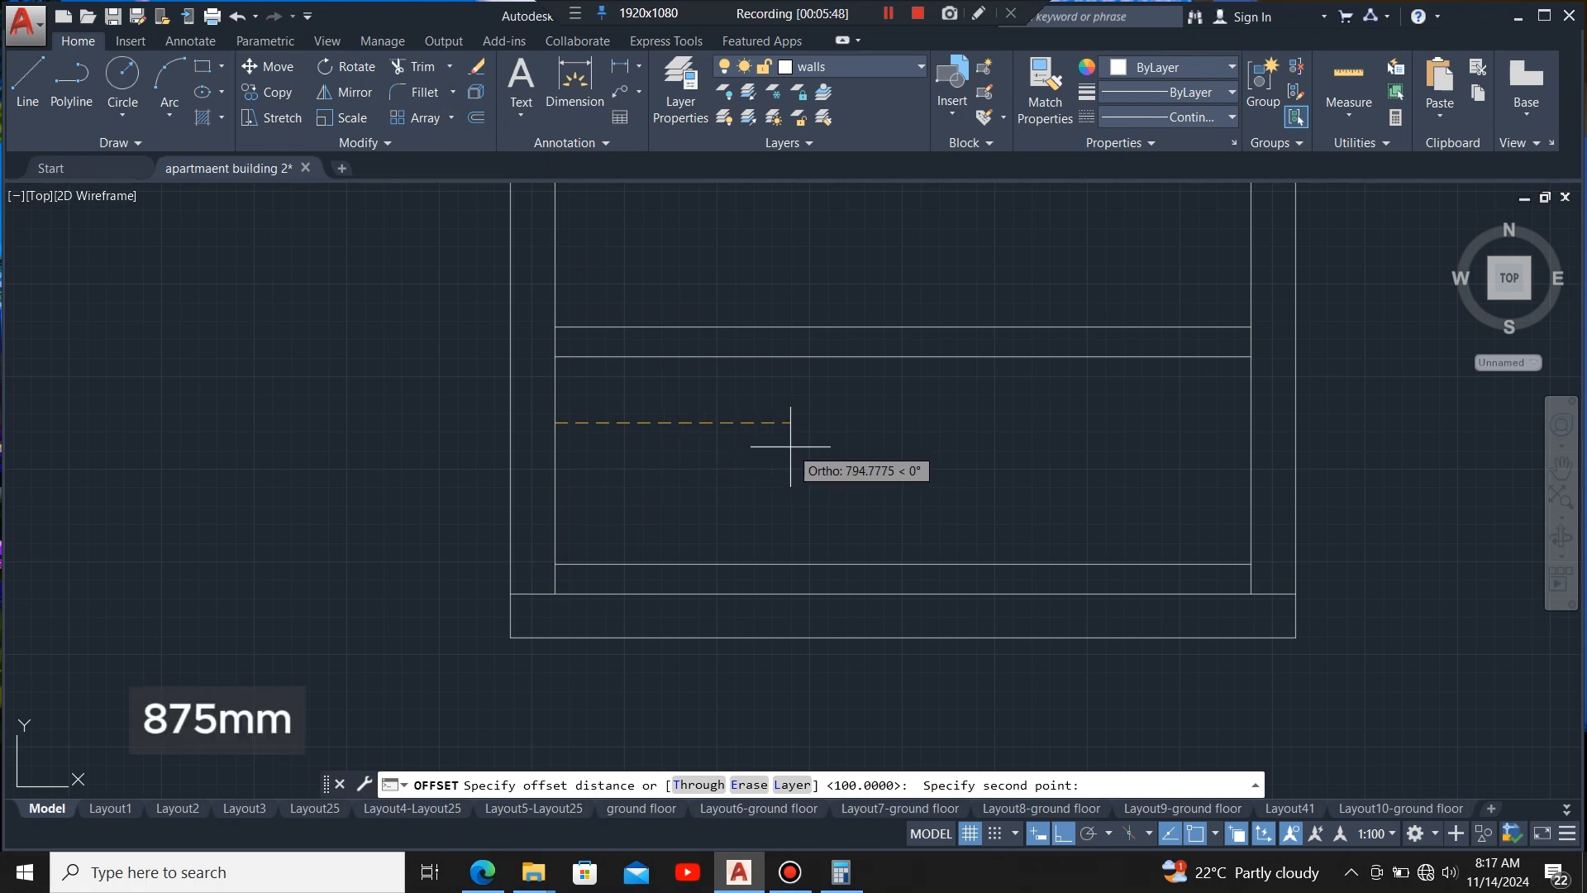
type("875")
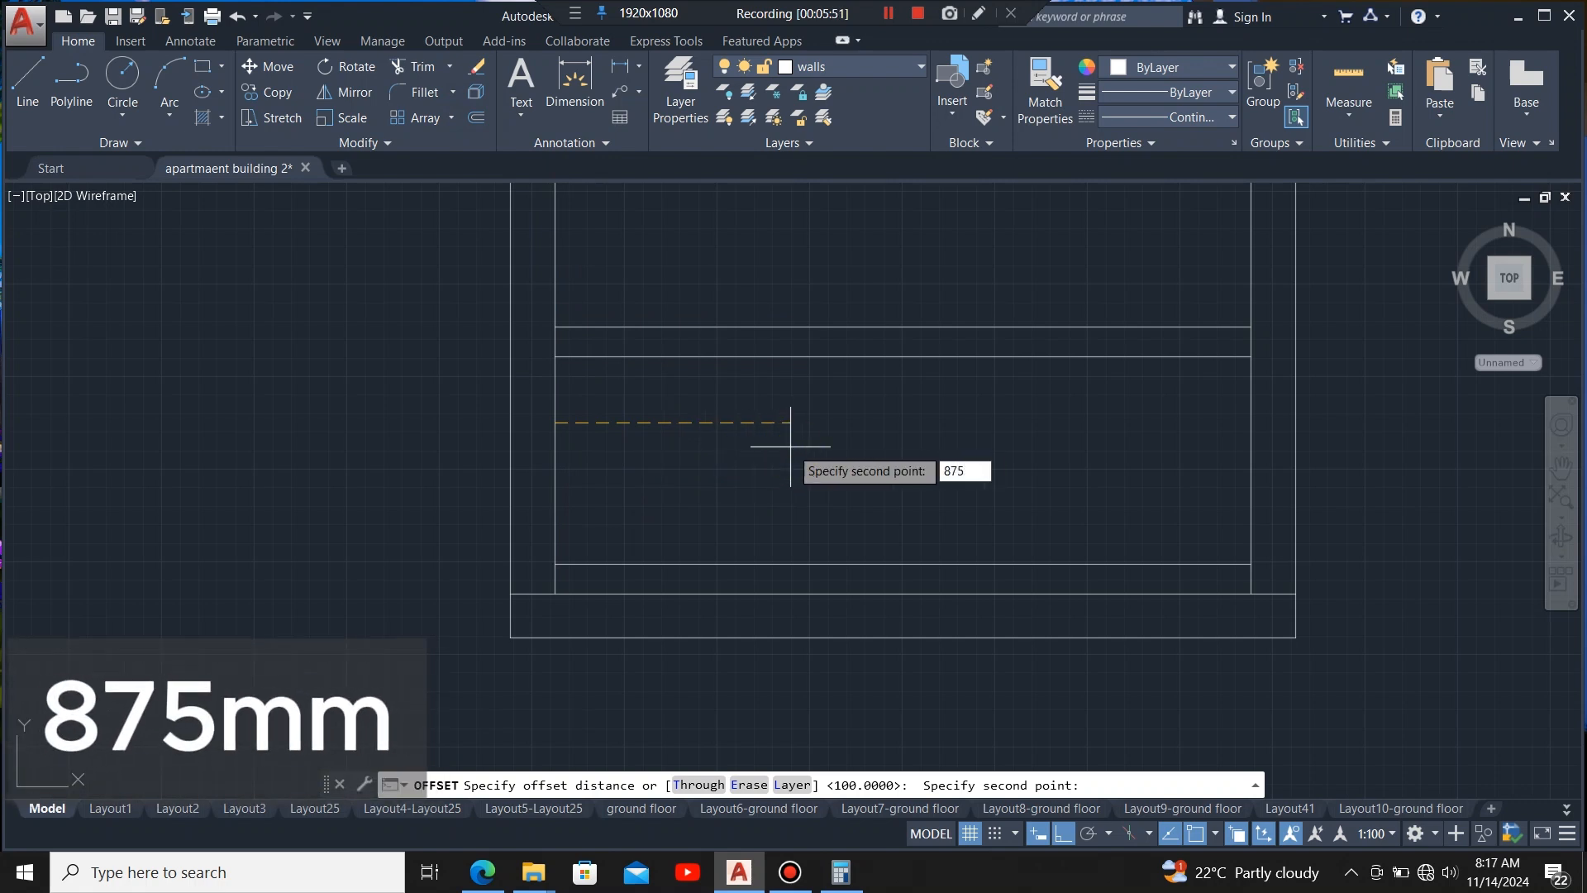
key("Return")
left_click(731, 475)
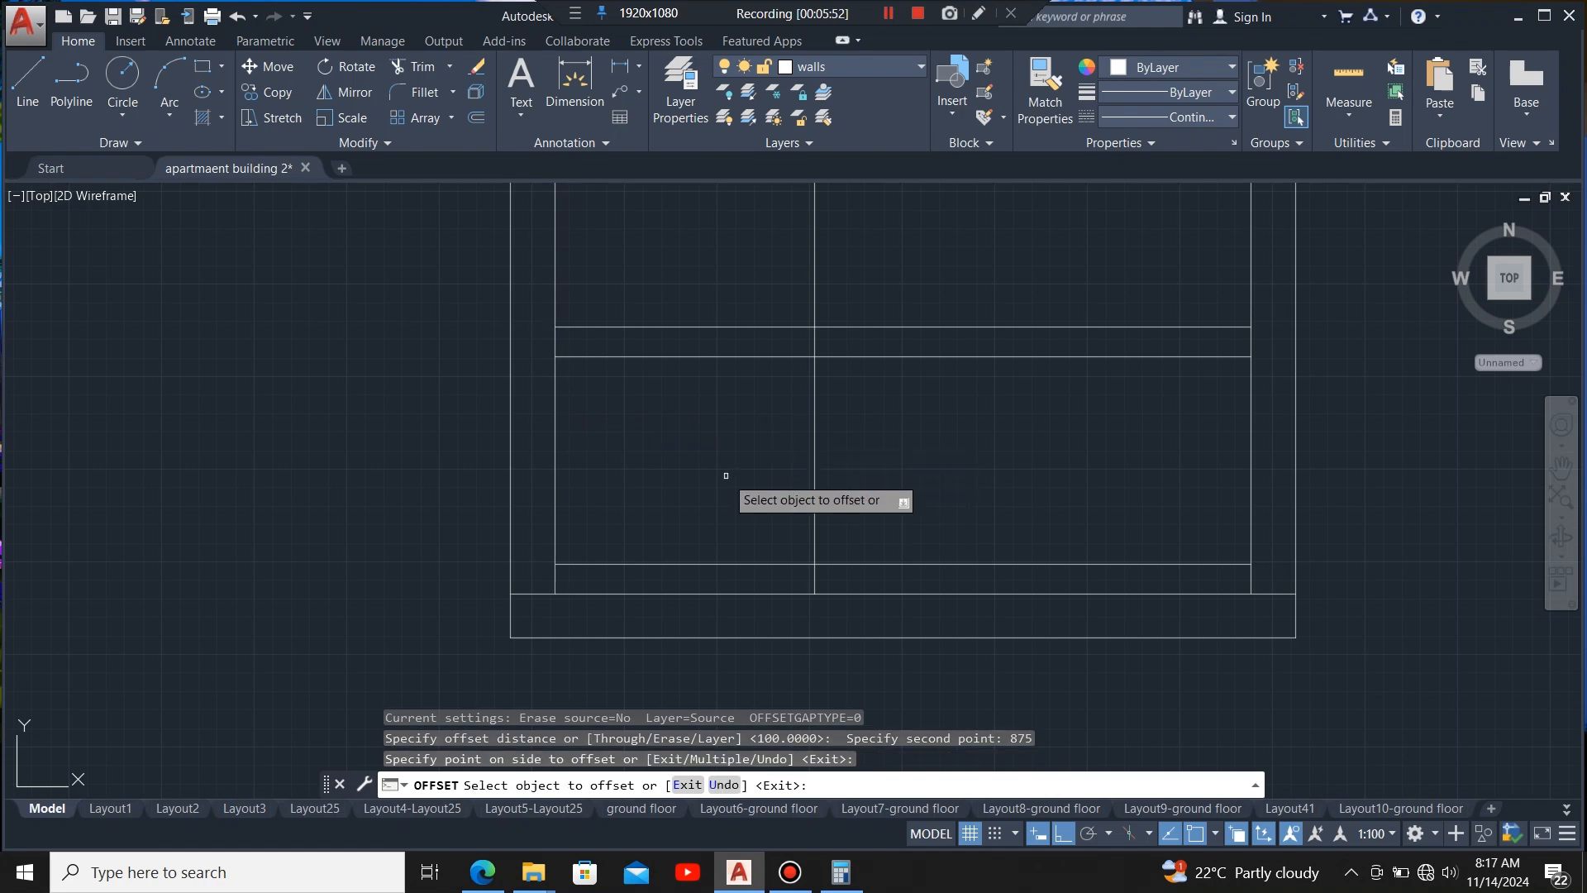
- Offset the right wall's inner line 875 mm inward to mark the side of the right cabinets
scroll(926, 508, "down", 6)
scroll(902, 489, "up", 4)
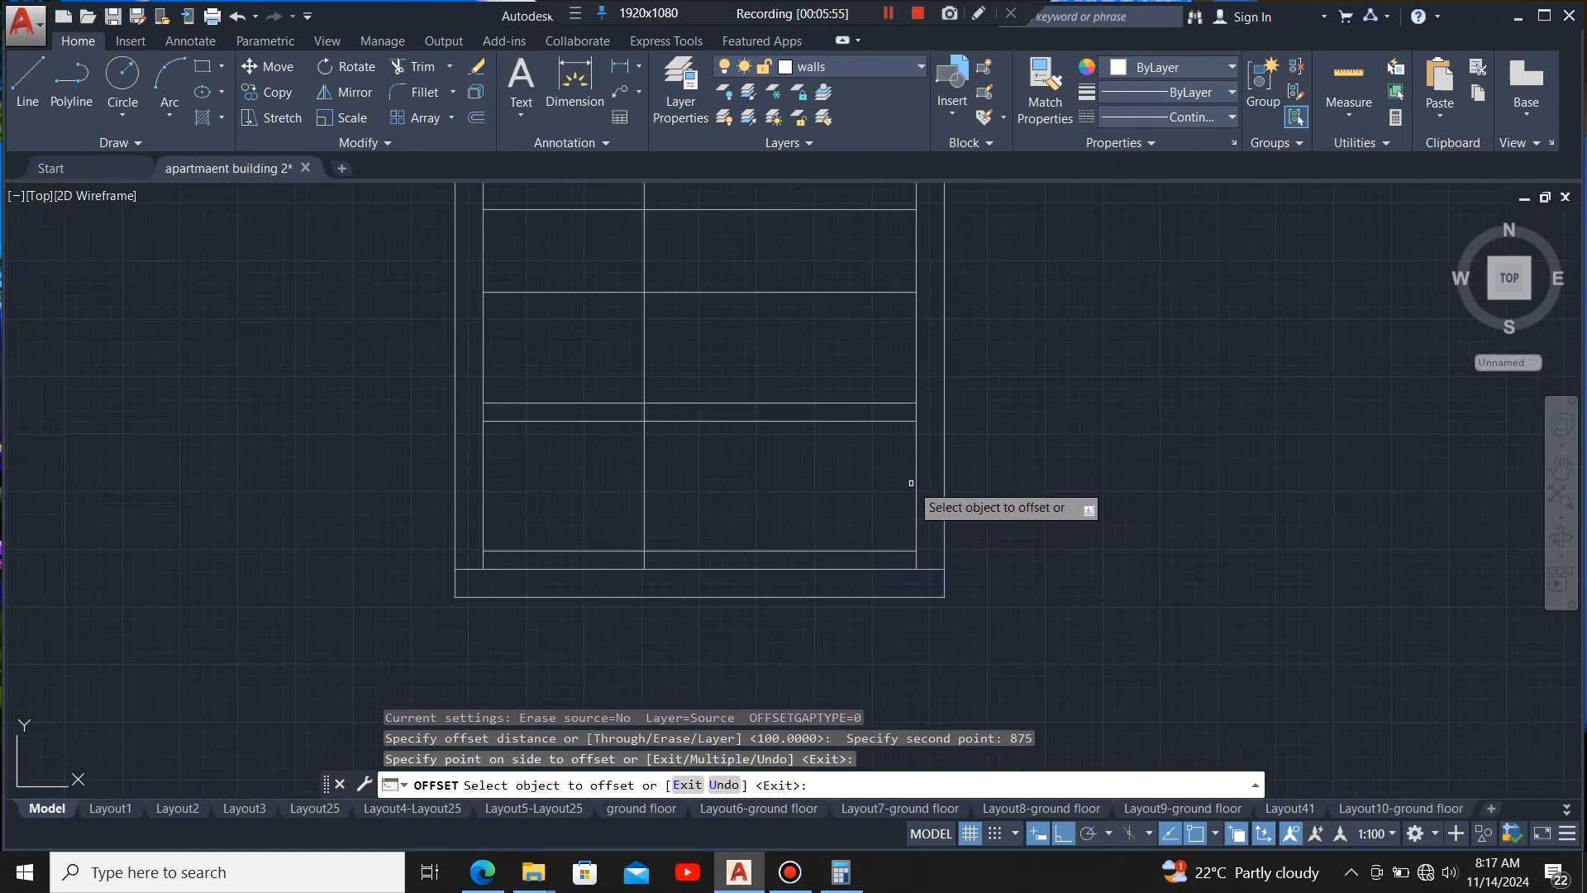
left_click(915, 483)
left_click(826, 467)
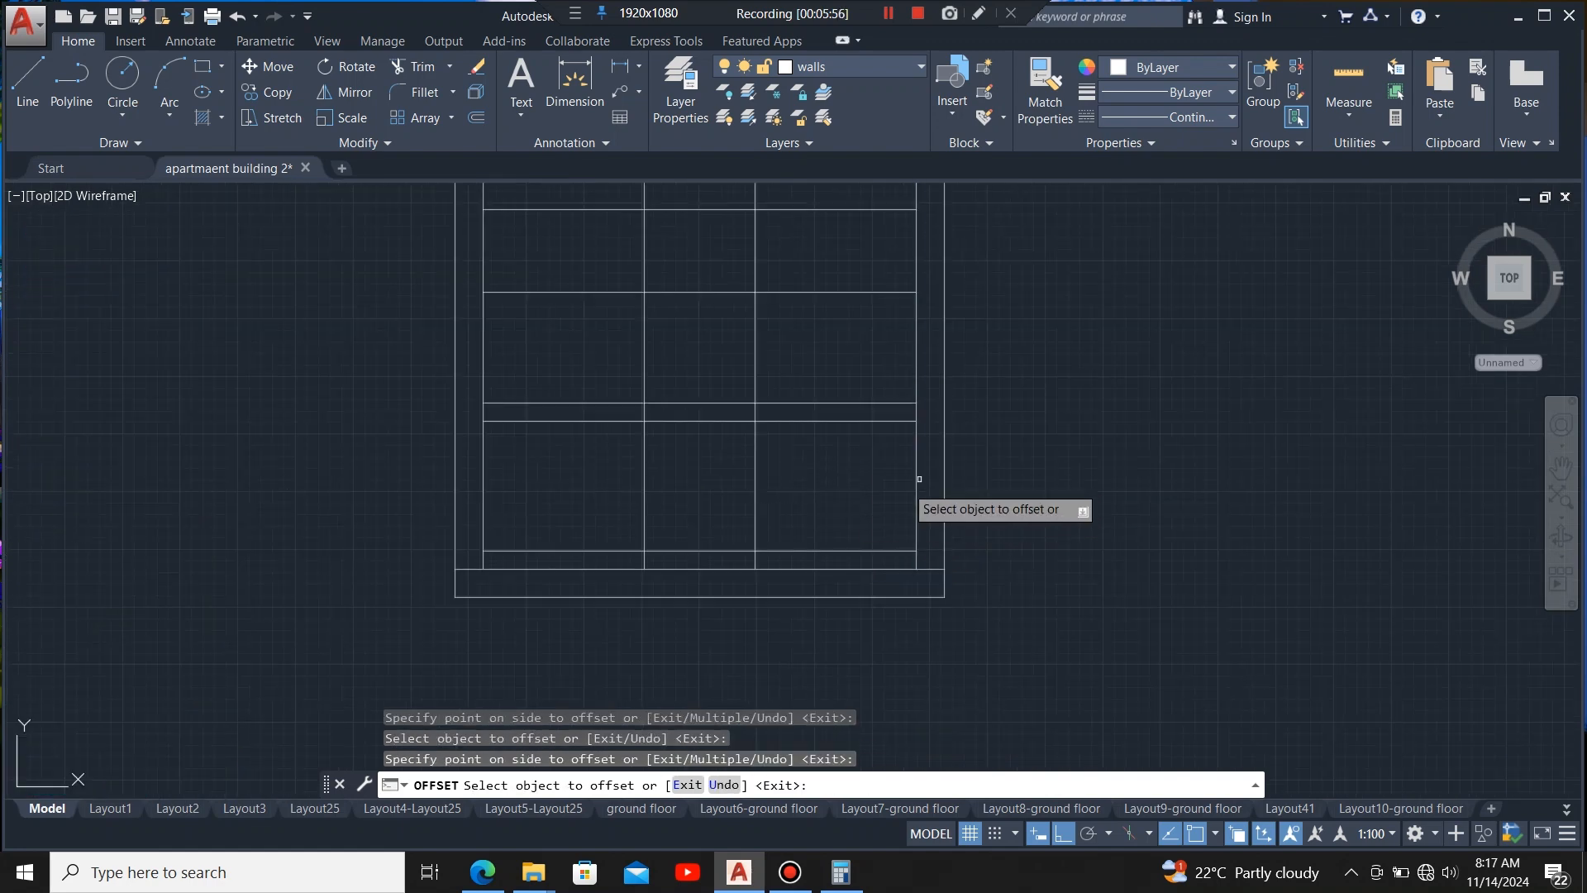
scroll(1085, 495, "down", 6)
scroll(1079, 484, "up", 6)
key("Escape")
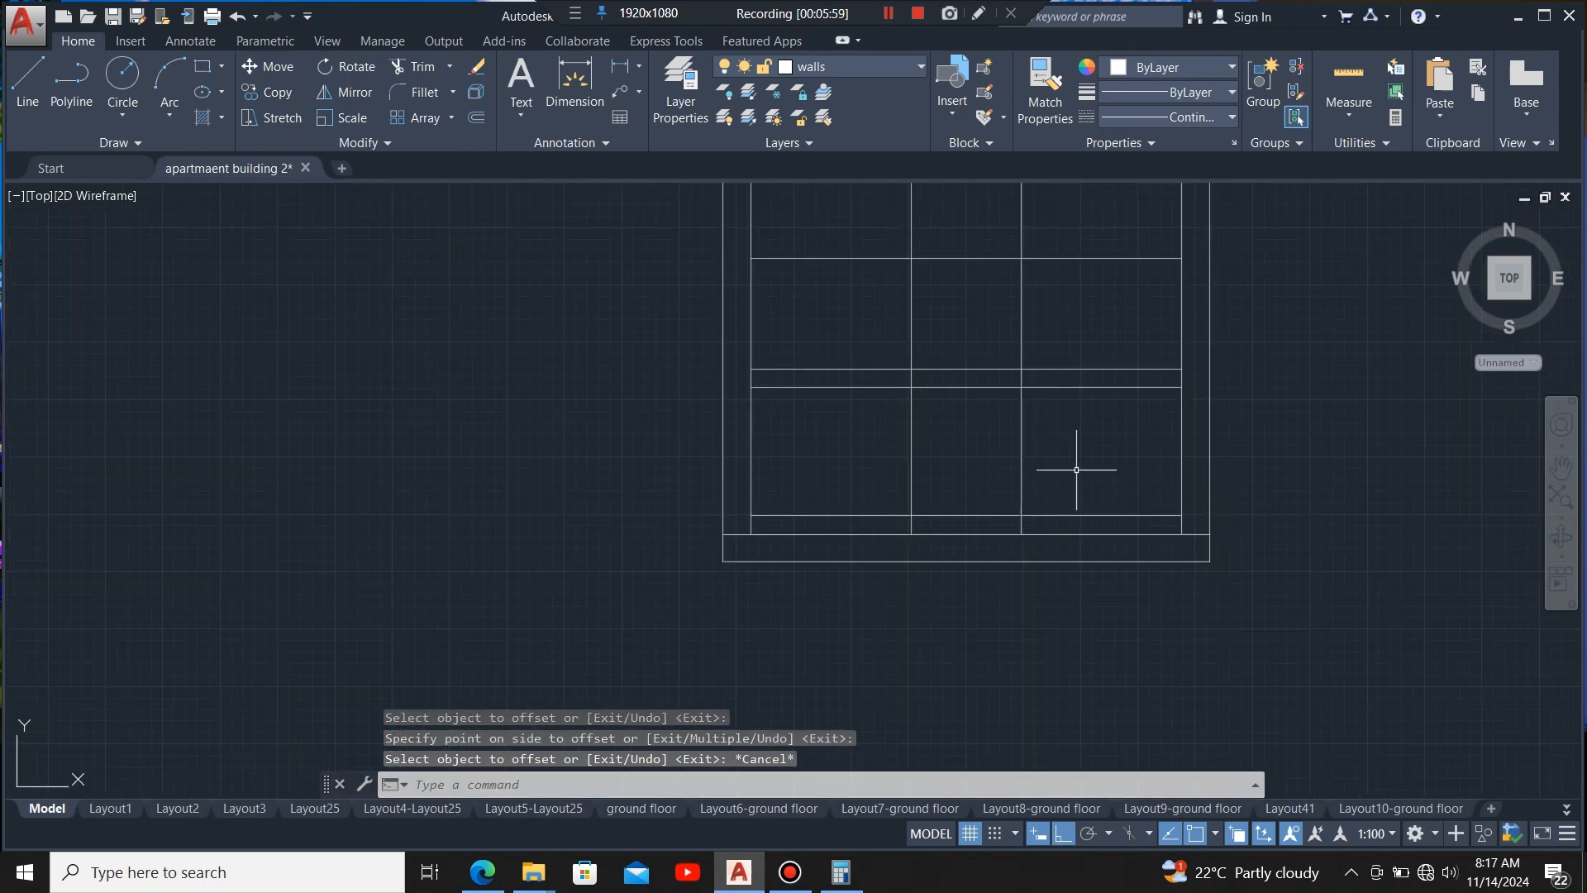
- Check the cooker bay width in the reference elevation, and measure the gap between the two vertical cabinet dividers in the new elevation
scroll(1074, 492, "down", 2)
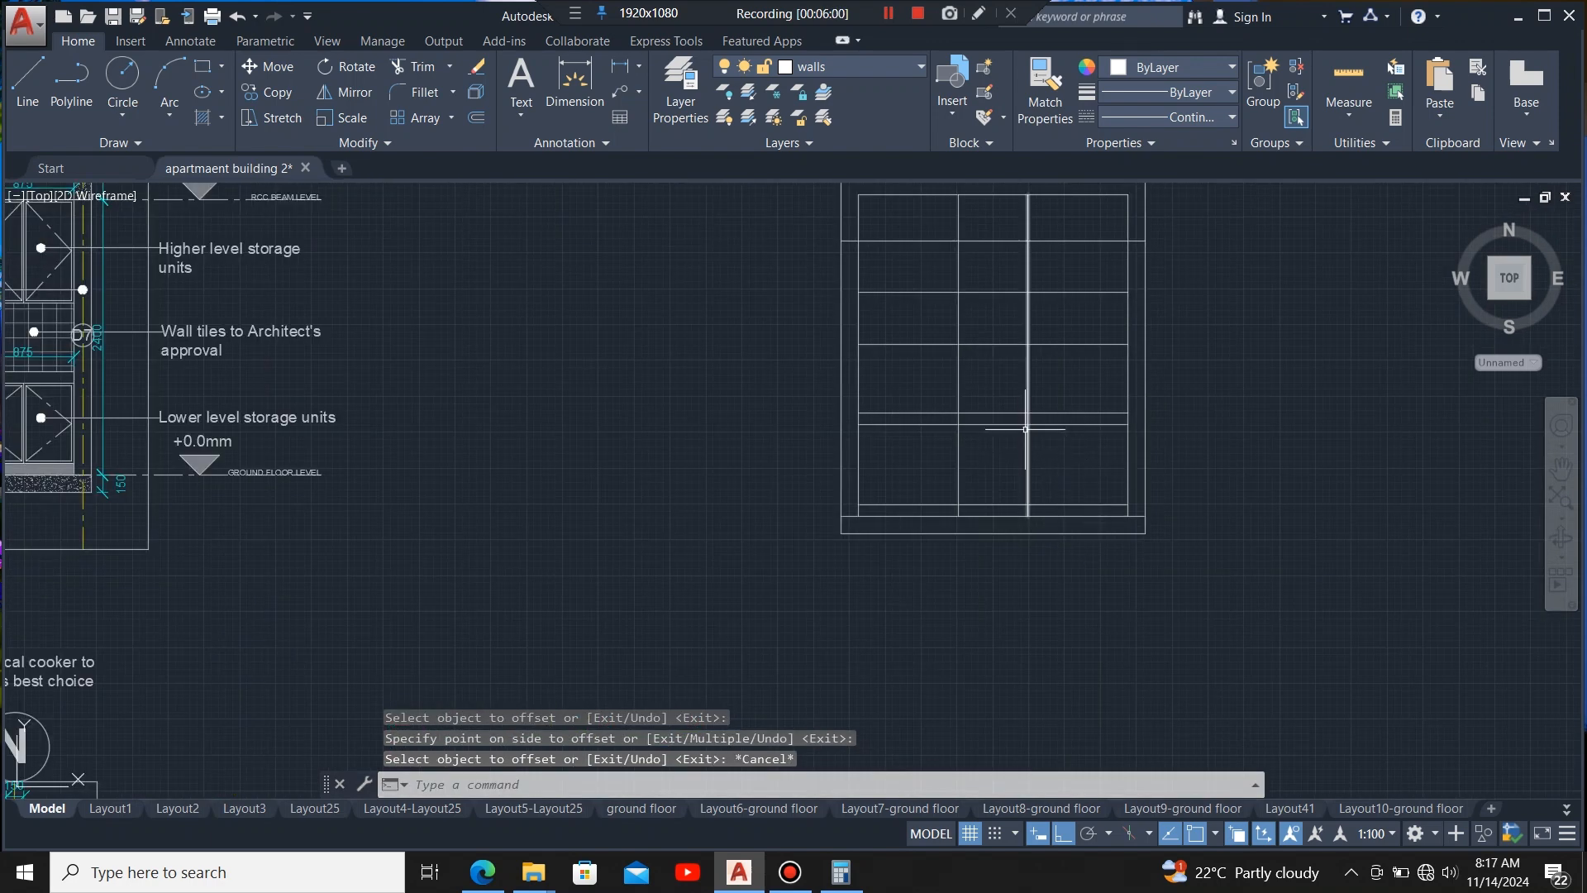
scroll(981, 481, "down", 2)
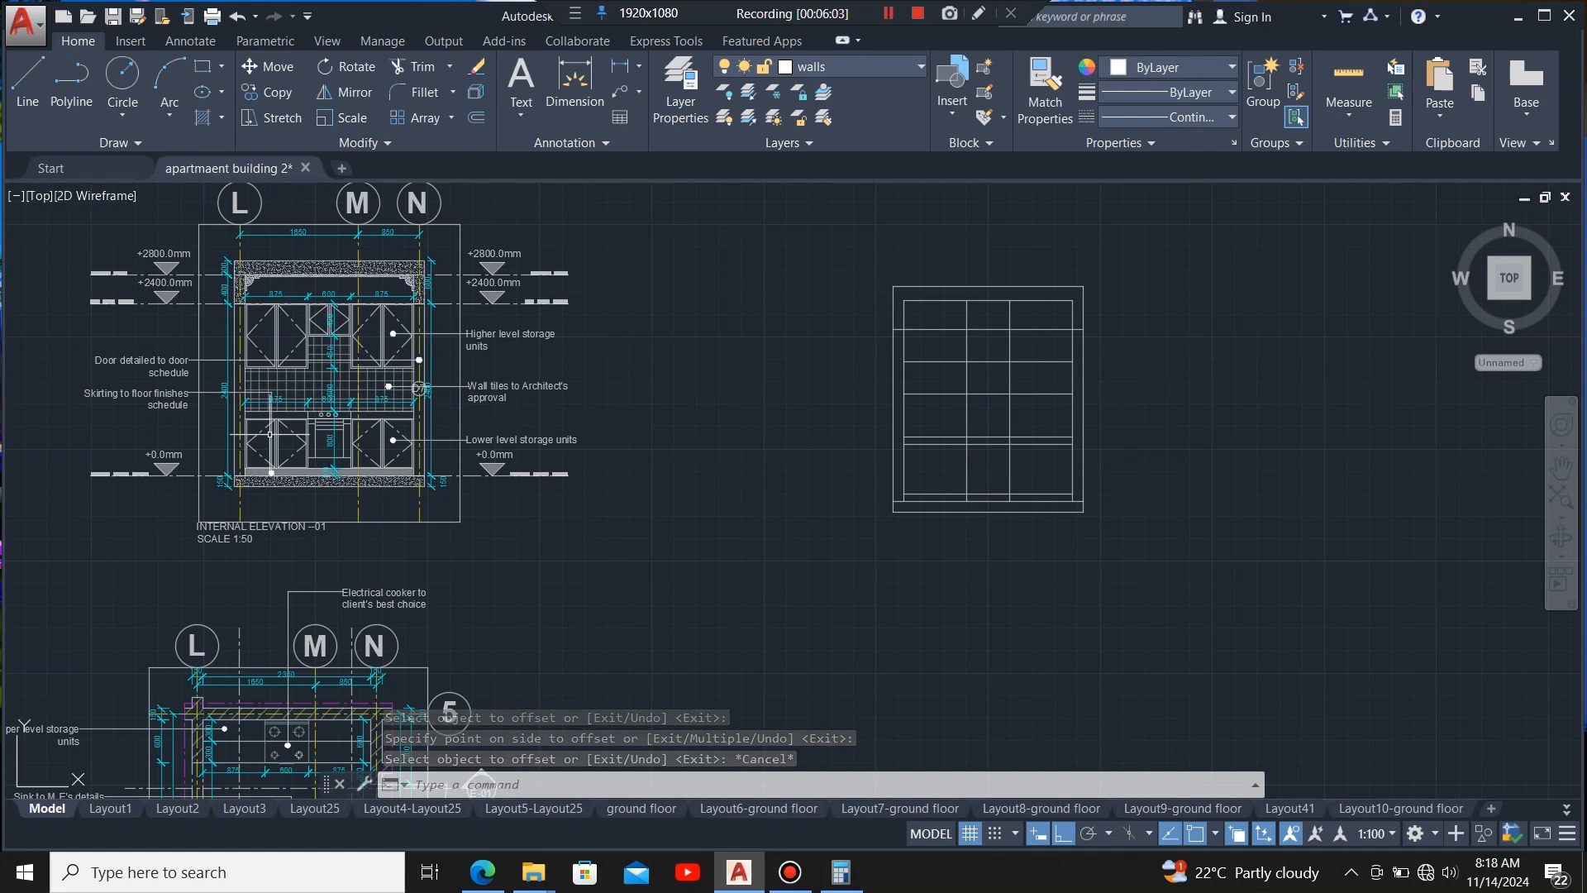
scroll(233, 444, "up", 4)
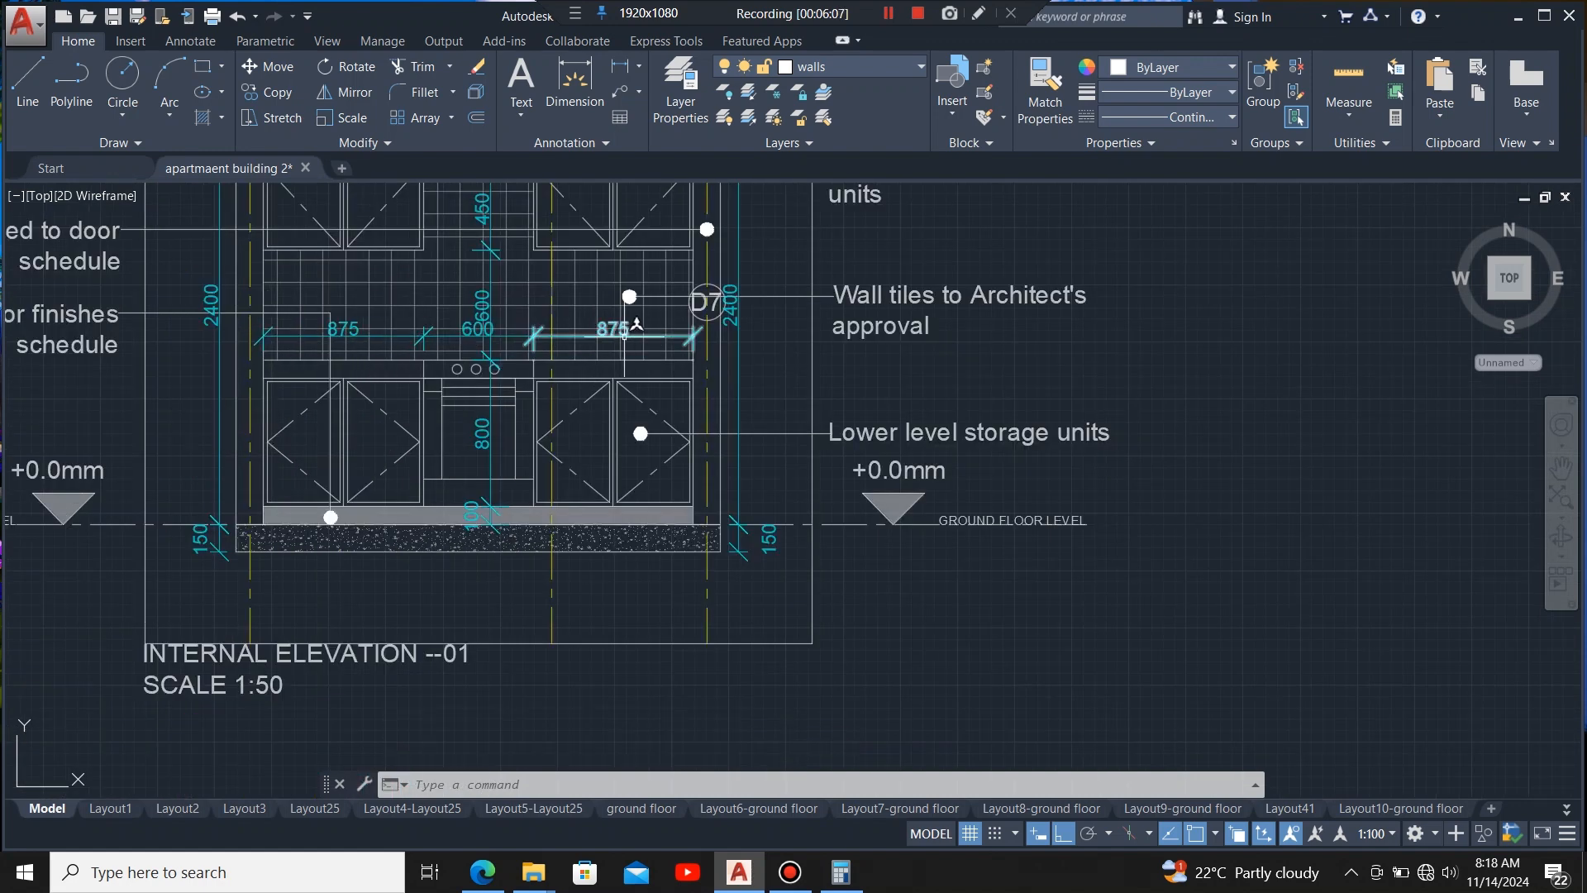
scroll(473, 334, "up", 4)
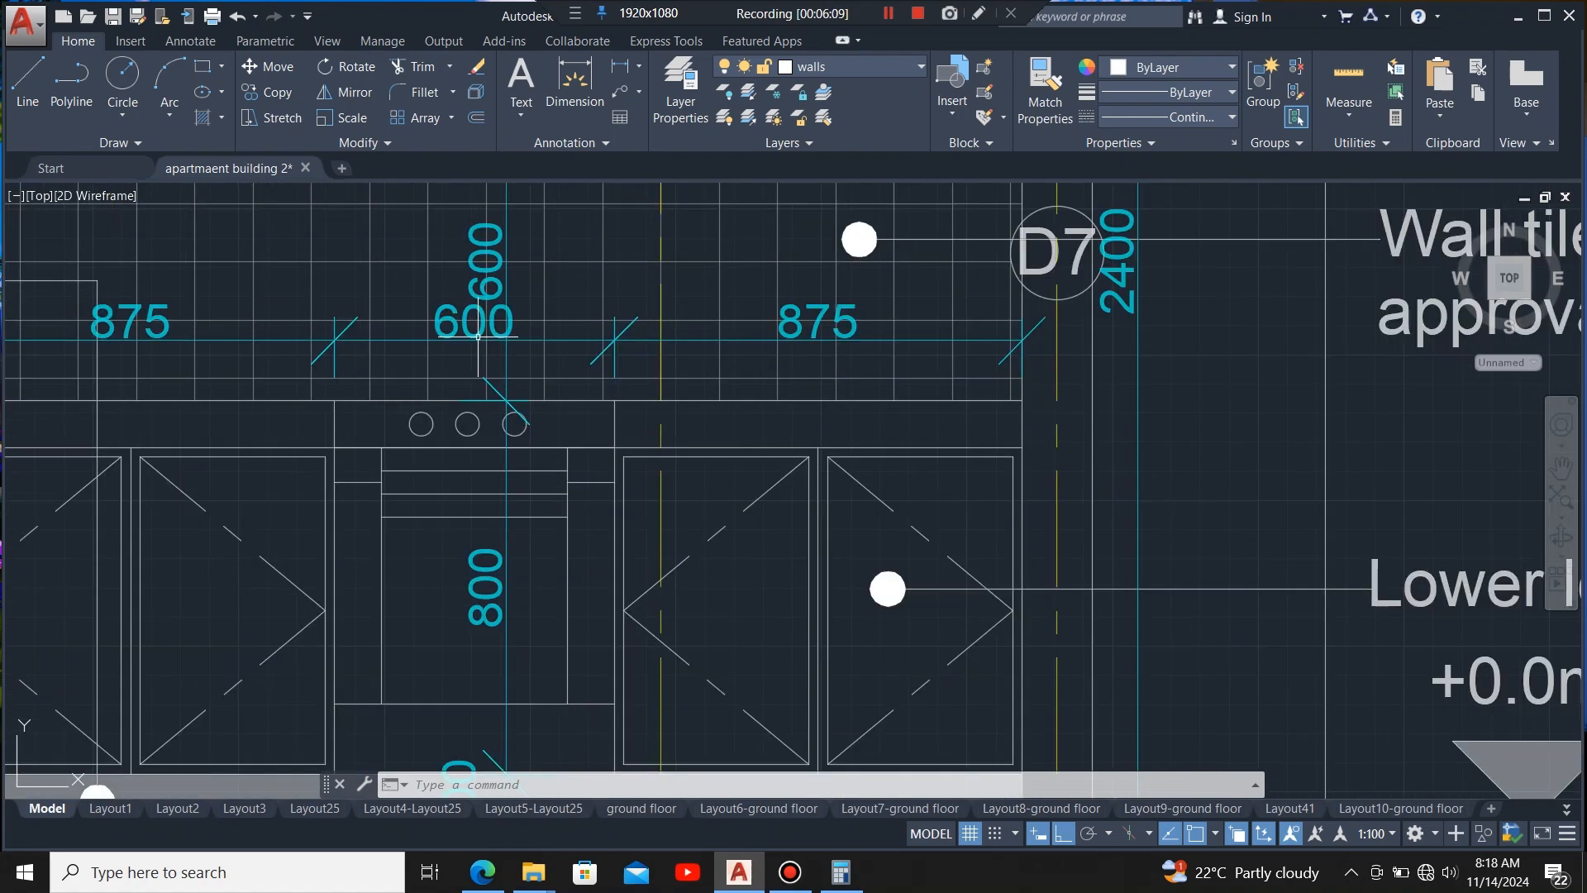
scroll(284, 430, "down", 8)
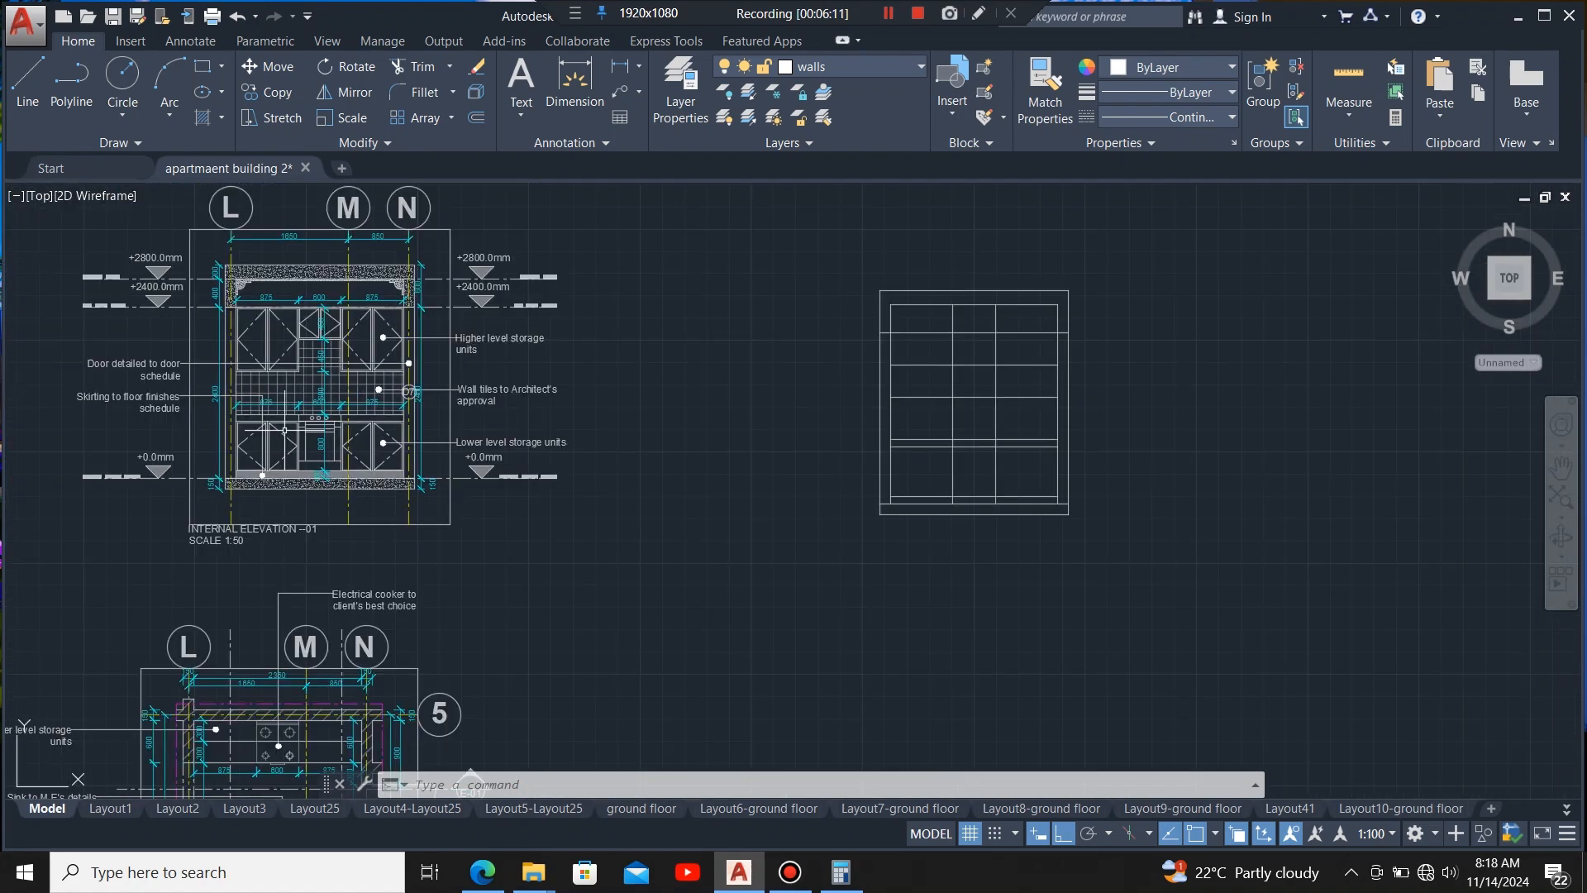
scroll(1015, 472, "up", 4)
left_click(521, 80)
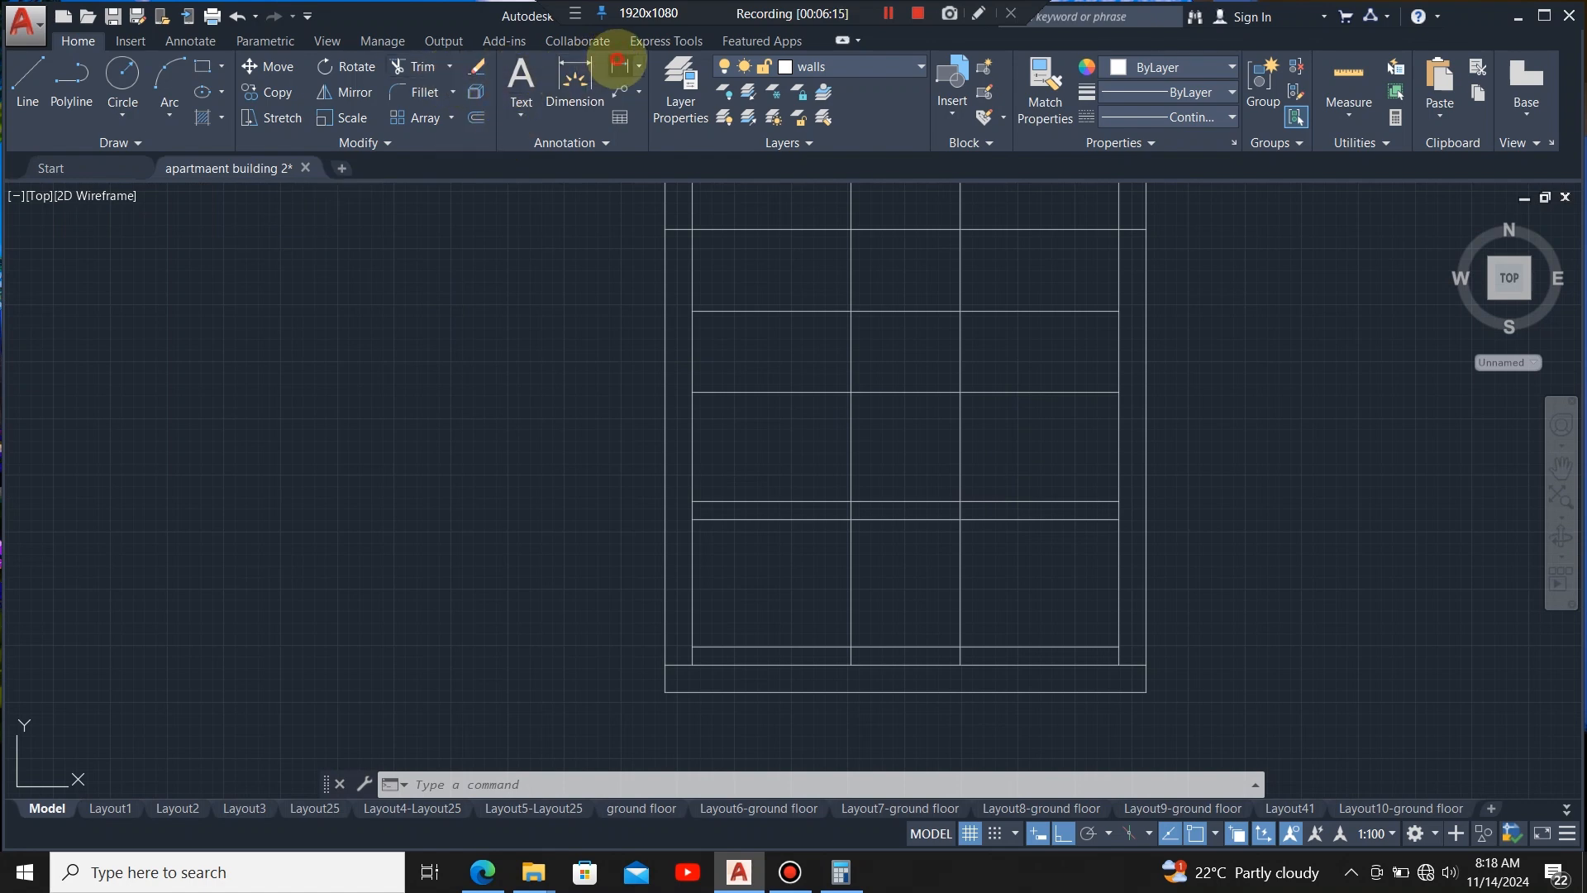
left_click(619, 66)
scroll(1041, 645, "up", 2)
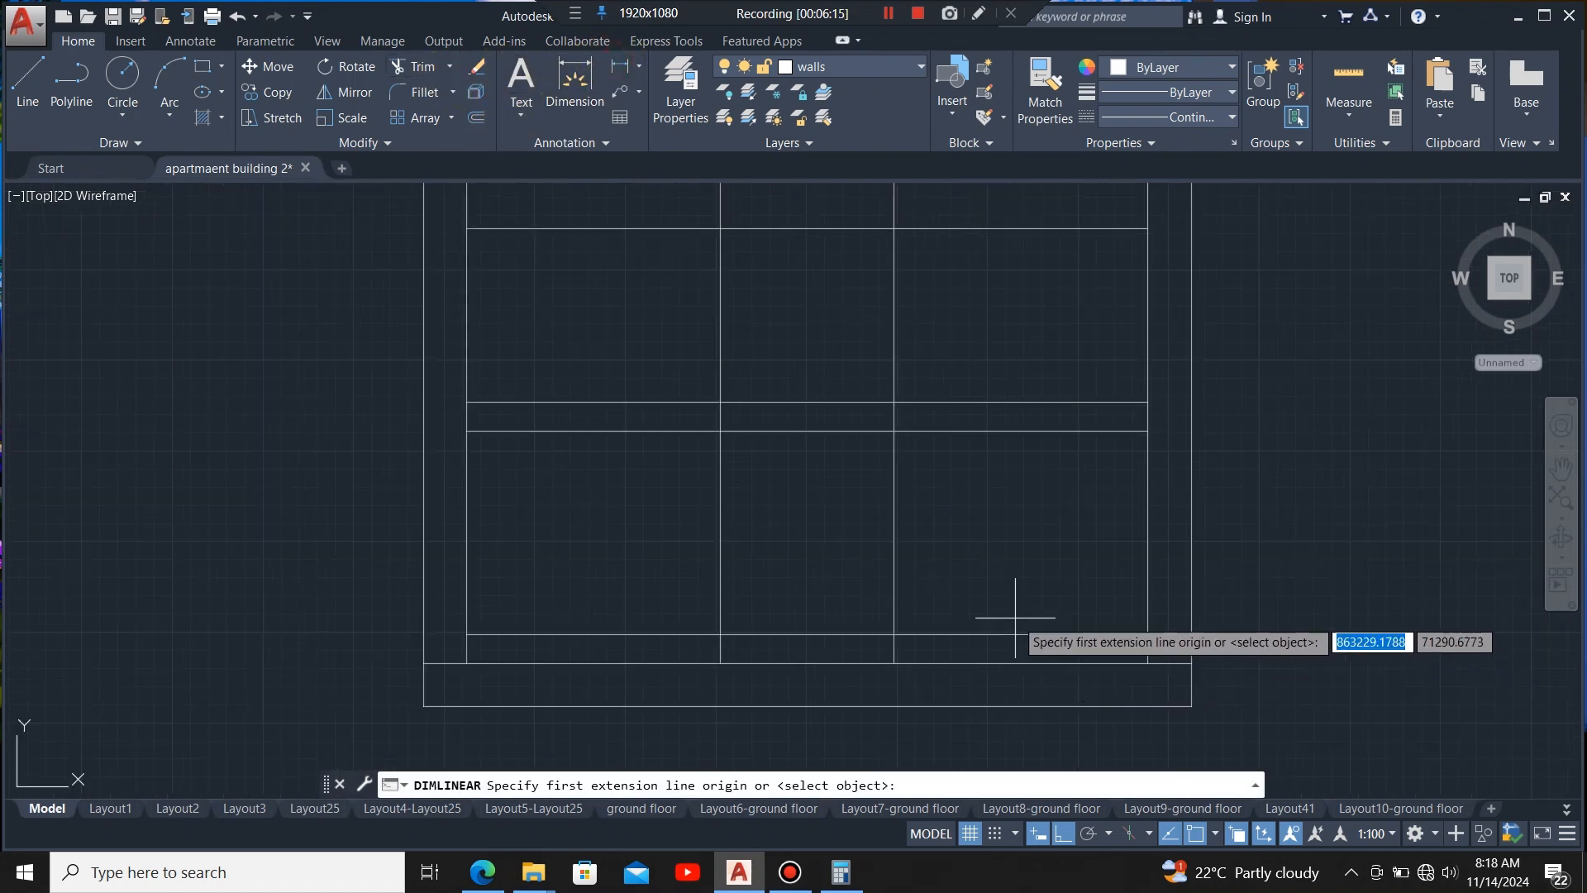
left_click(721, 403)
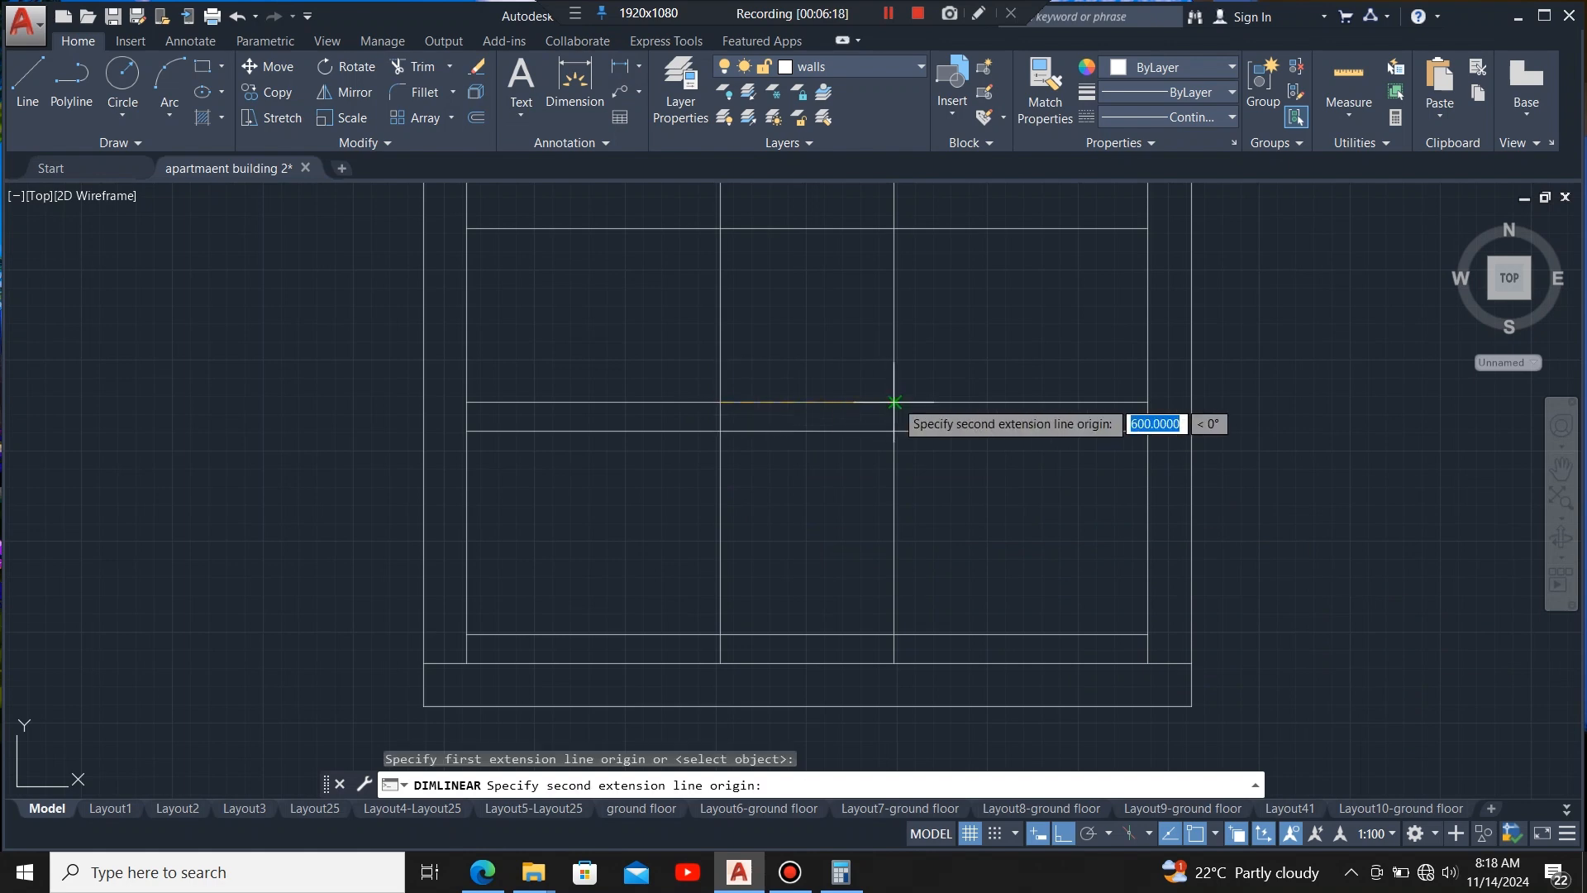
left_click(895, 403)
key("Escape")
- Trim both vertical divider lines above the upper cabinets' top line and between the upper cabinets and the worktop
scroll(903, 567, "down", 4)
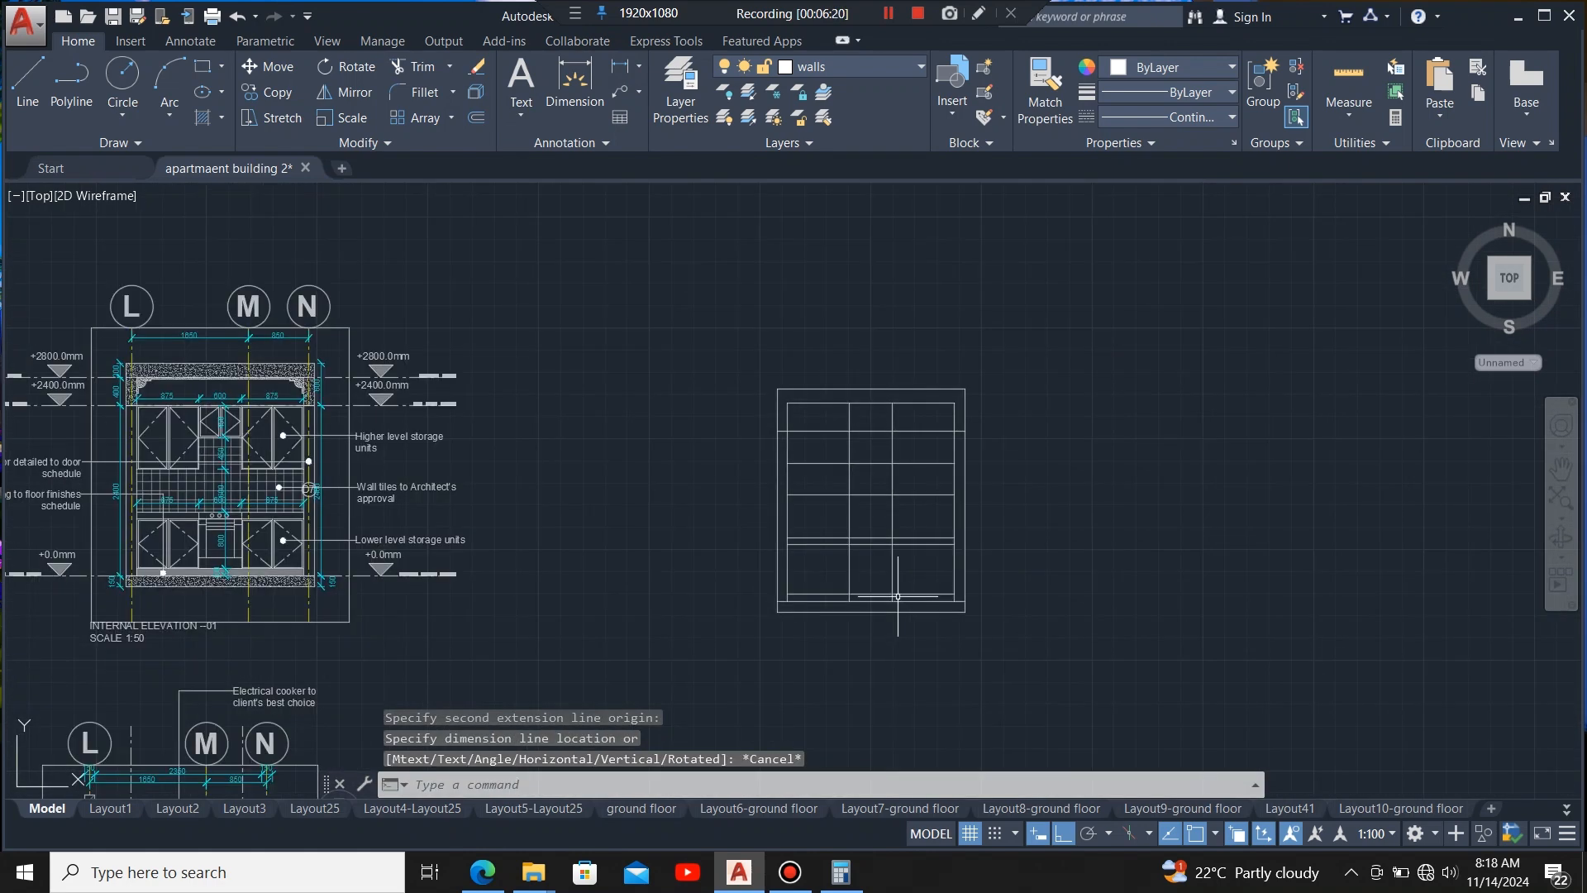
scroll(917, 529, "up", 3)
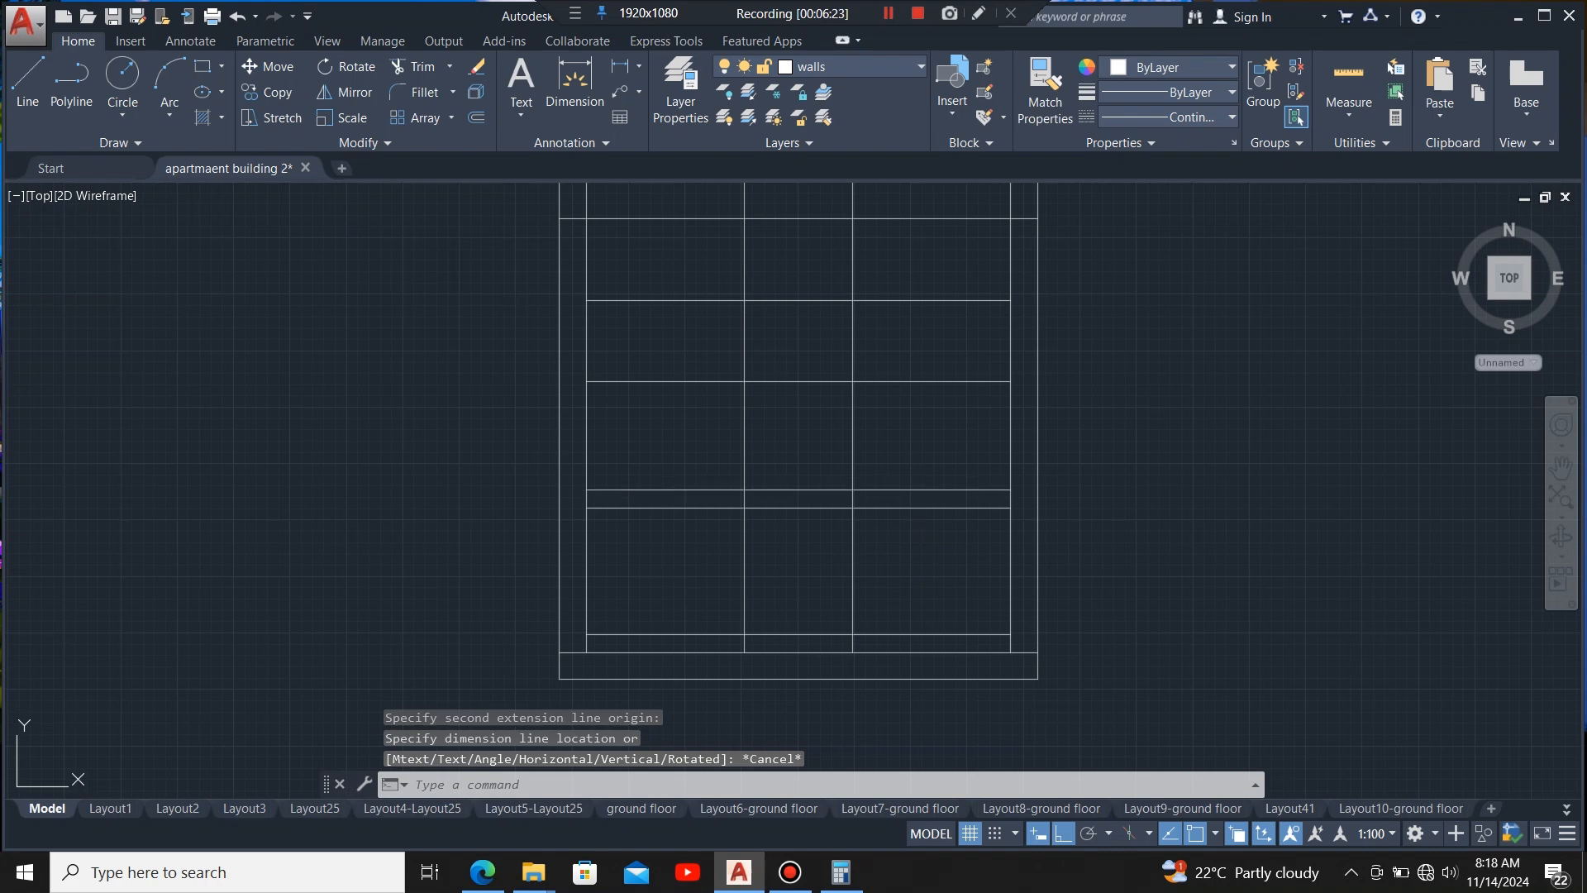
left_click(919, 490)
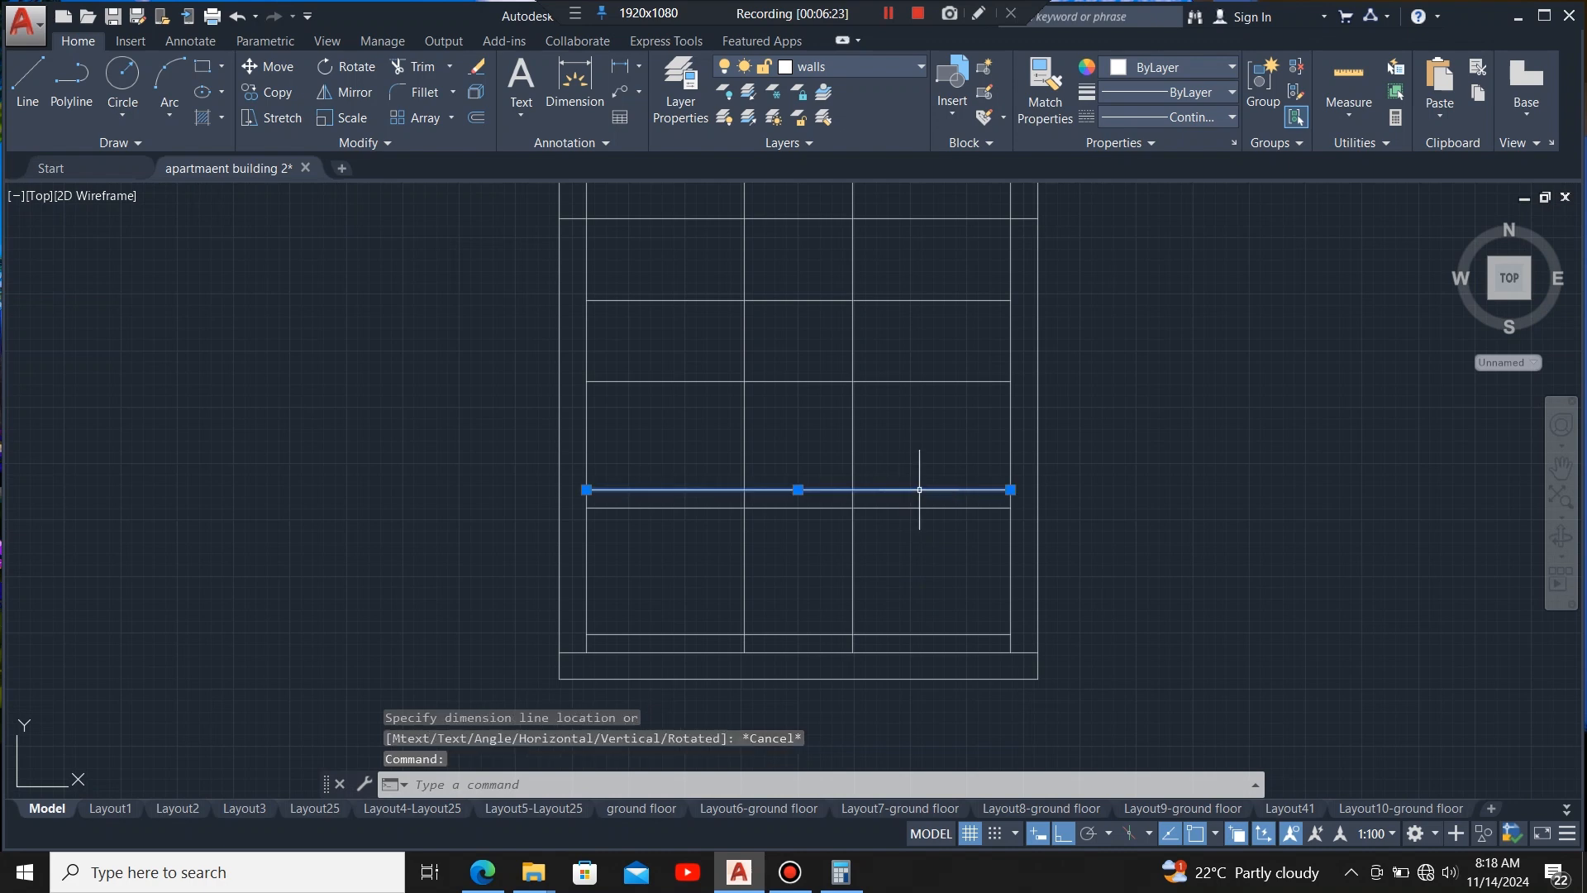
left_click(902, 381)
scroll(897, 373, "down", 2)
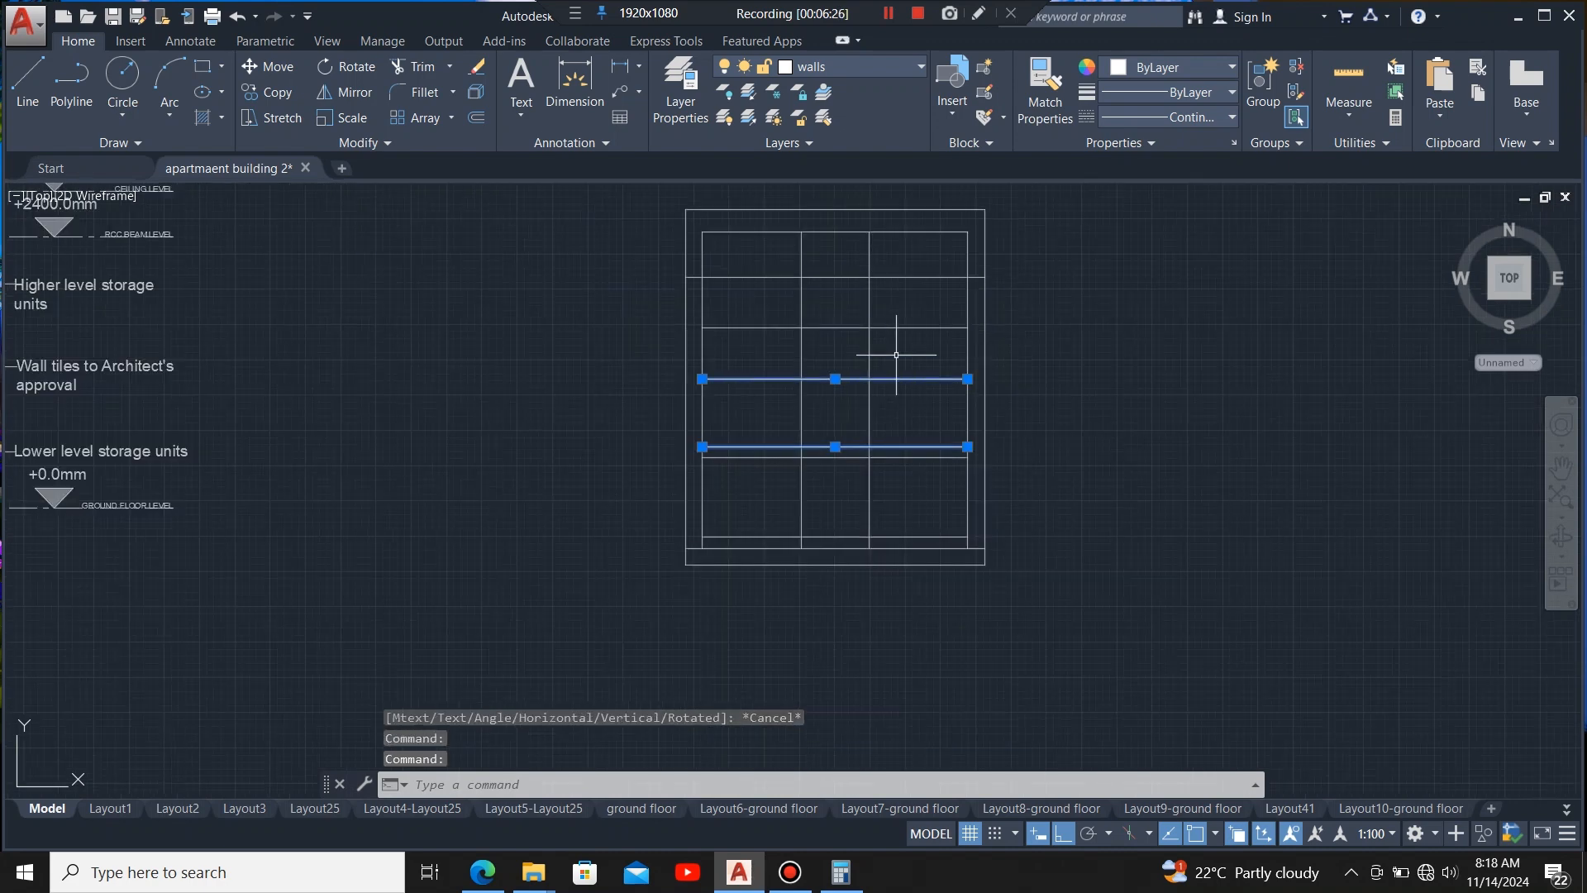
left_click(894, 278)
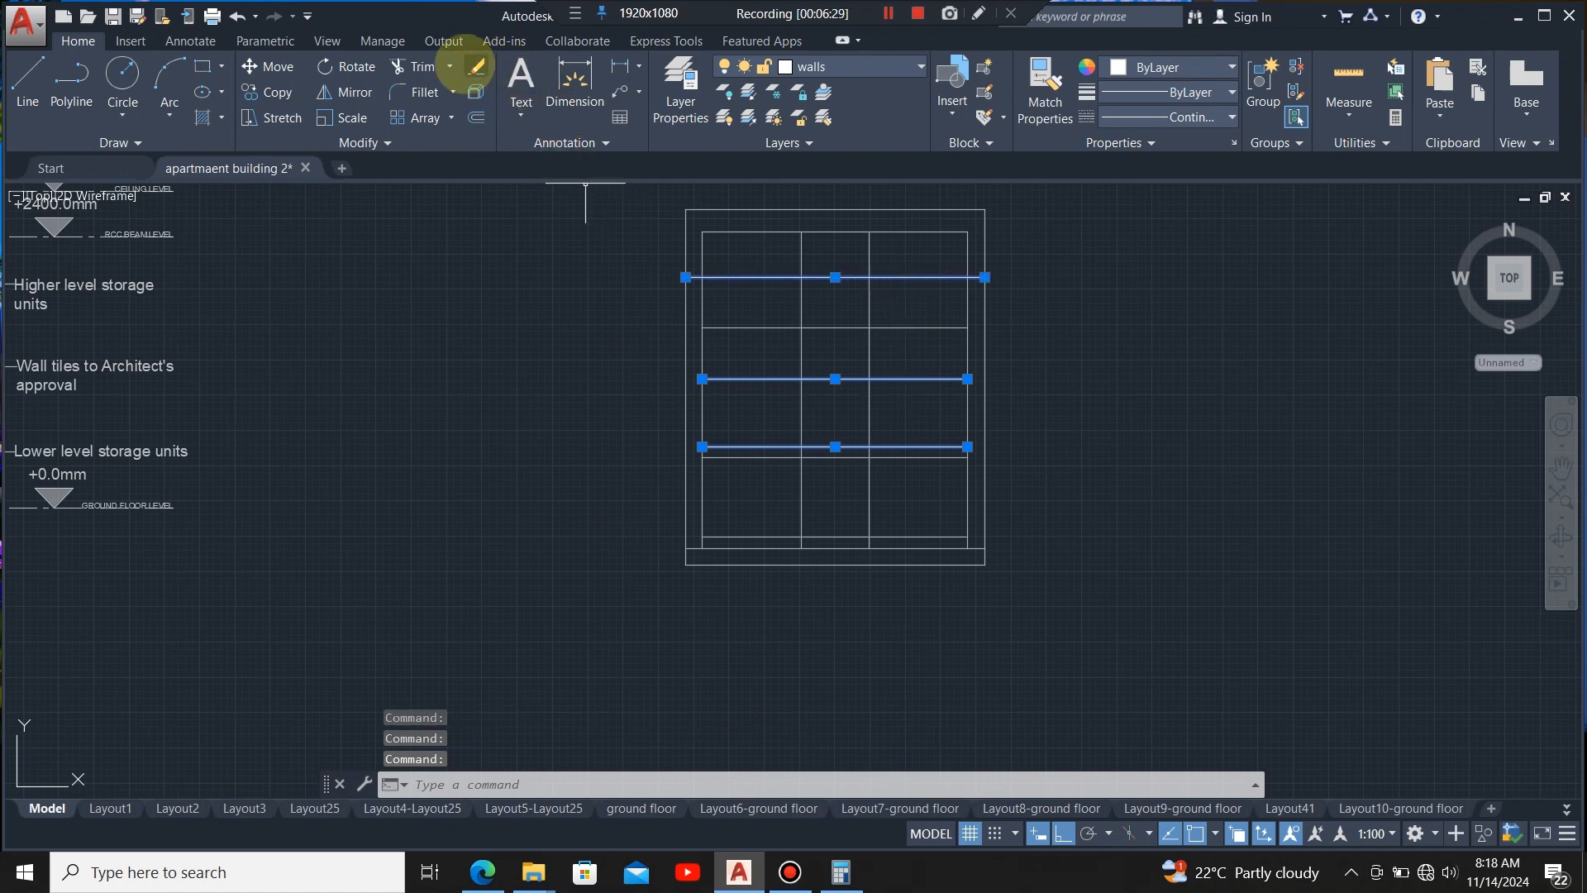
left_click(421, 66)
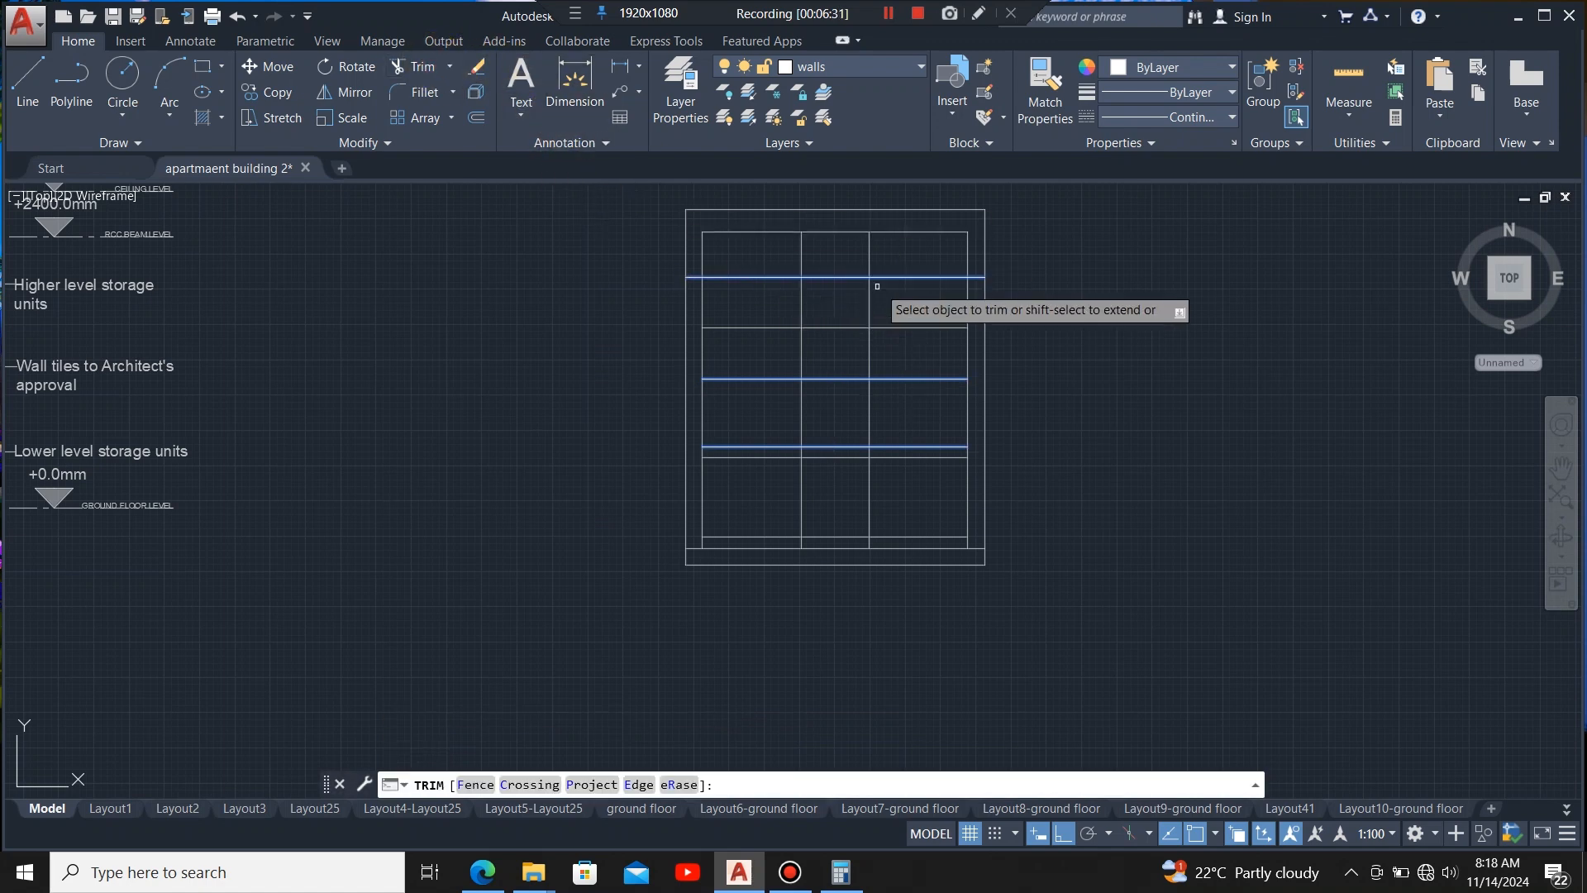
left_click(898, 251)
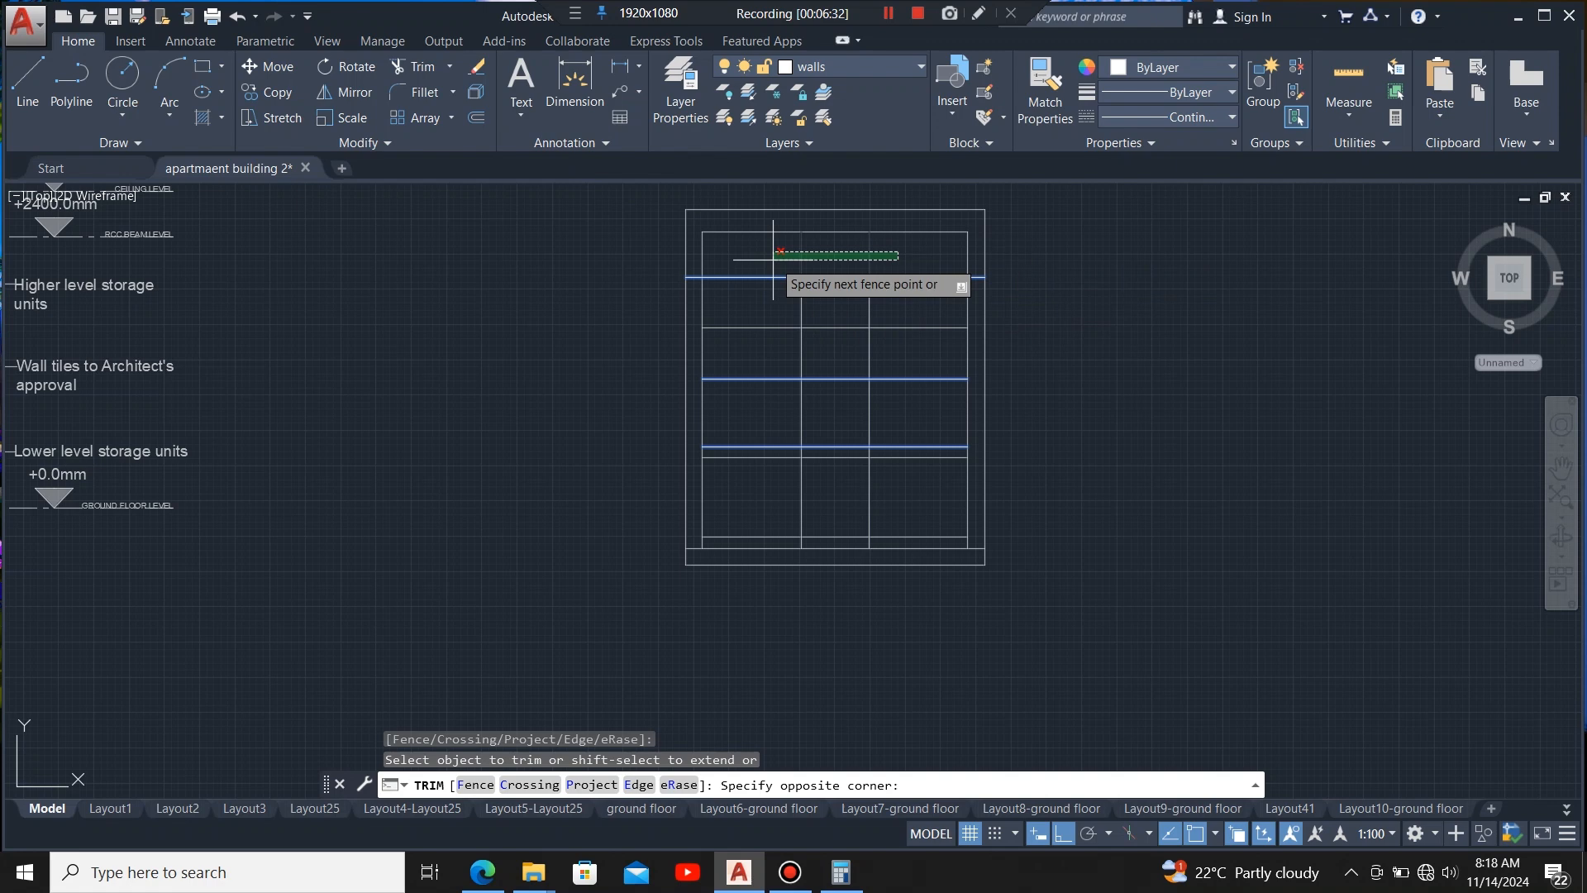
left_click(774, 259)
left_click(905, 409)
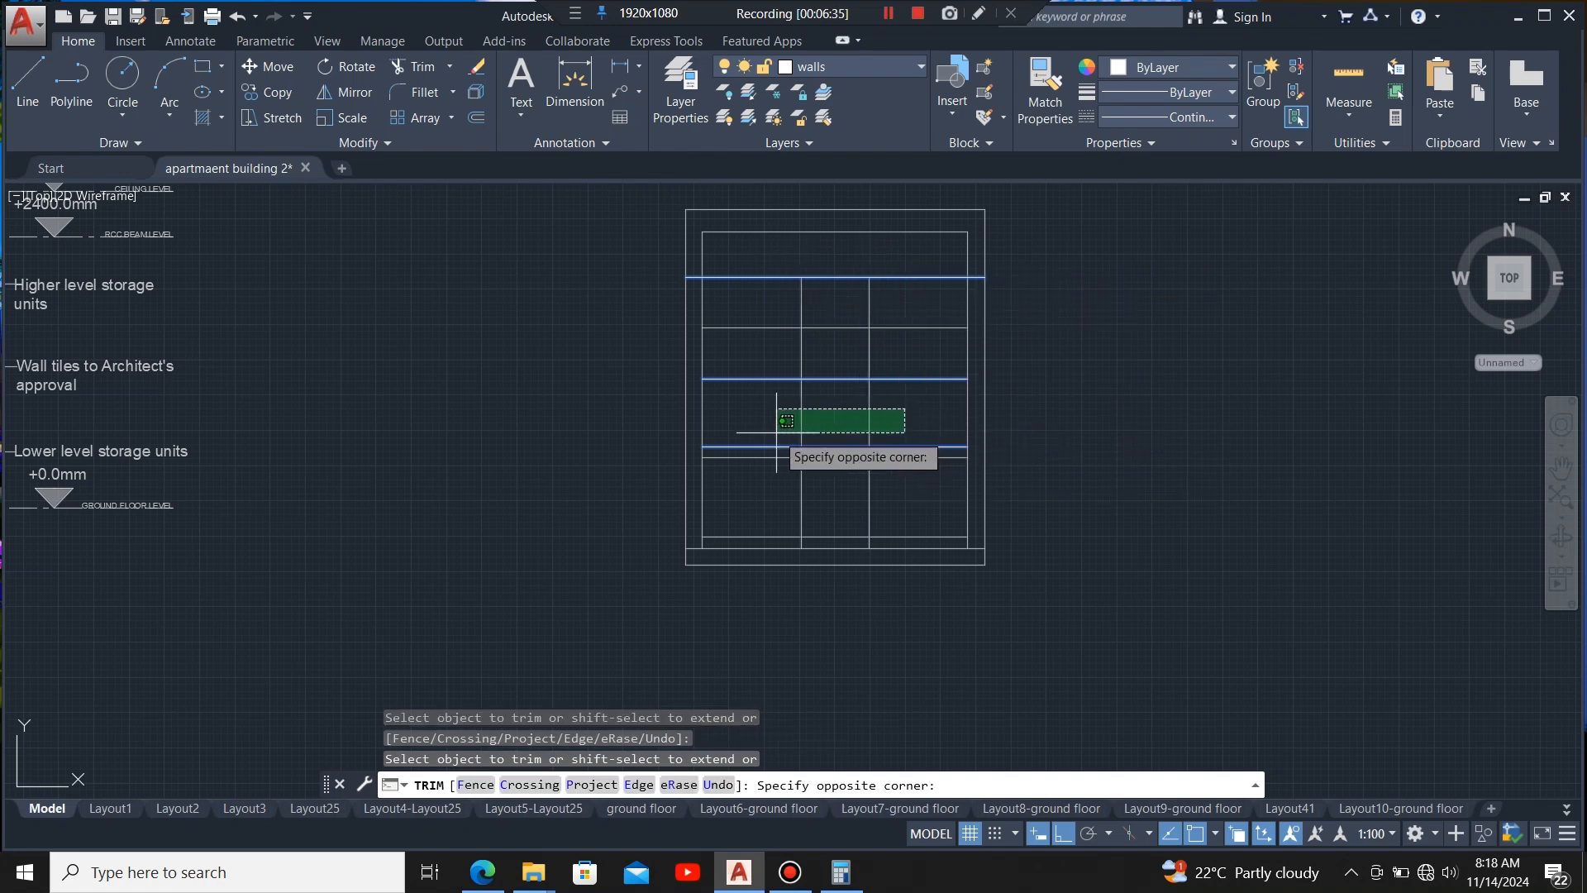
left_click(776, 432)
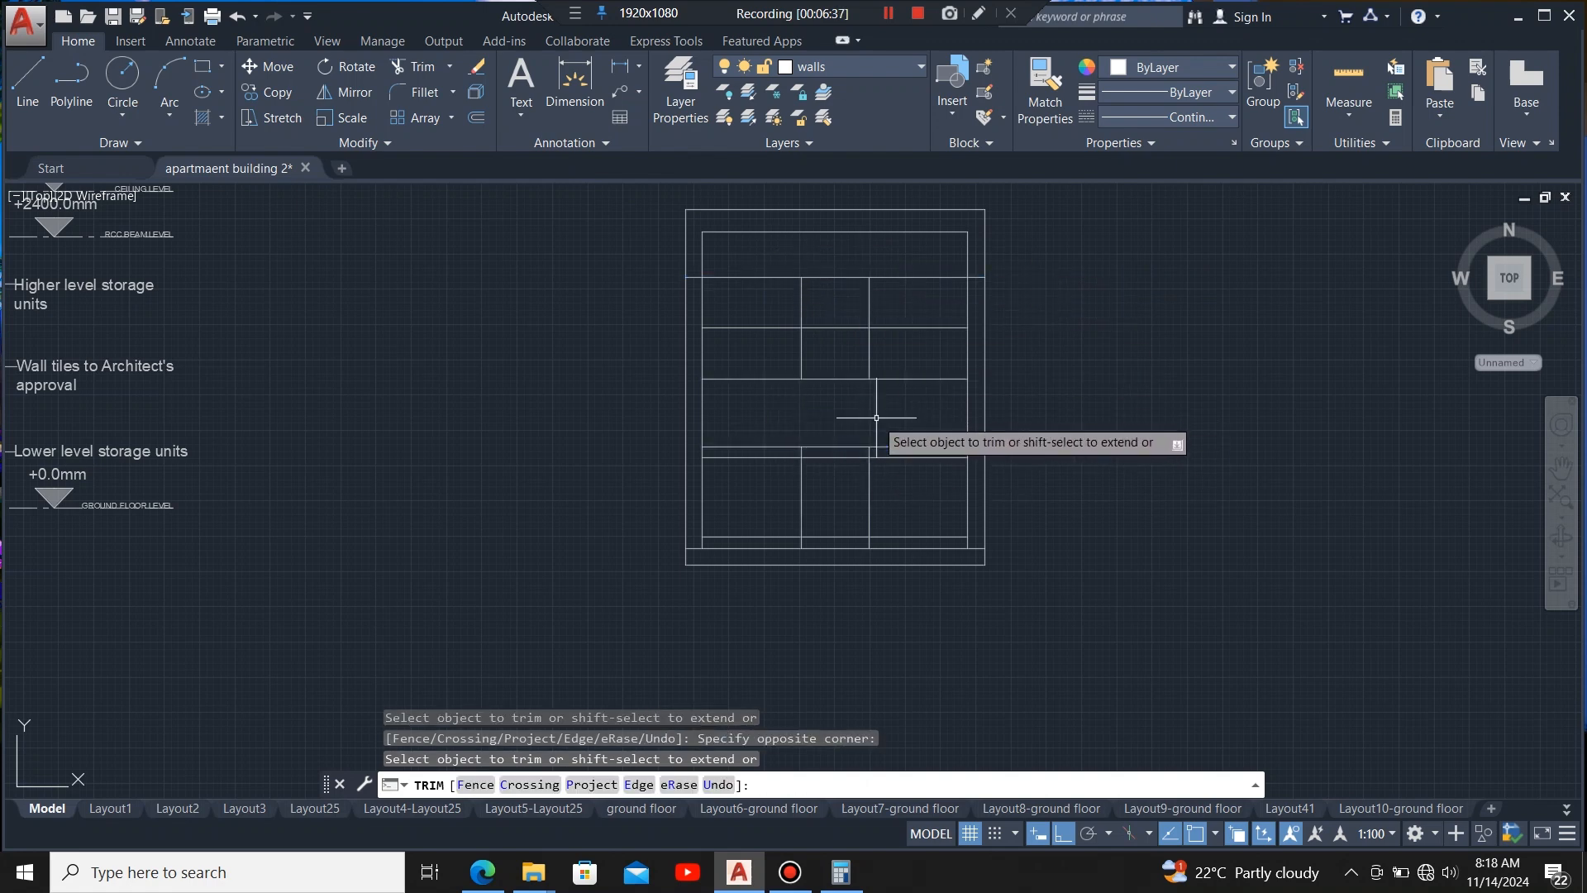
key("Escape")
- Trim the upper cabinets' bottom line between the dividers and their mid-height line on both outer sides, keeping only the middle shelf segment
scroll(818, 326, "up", 2)
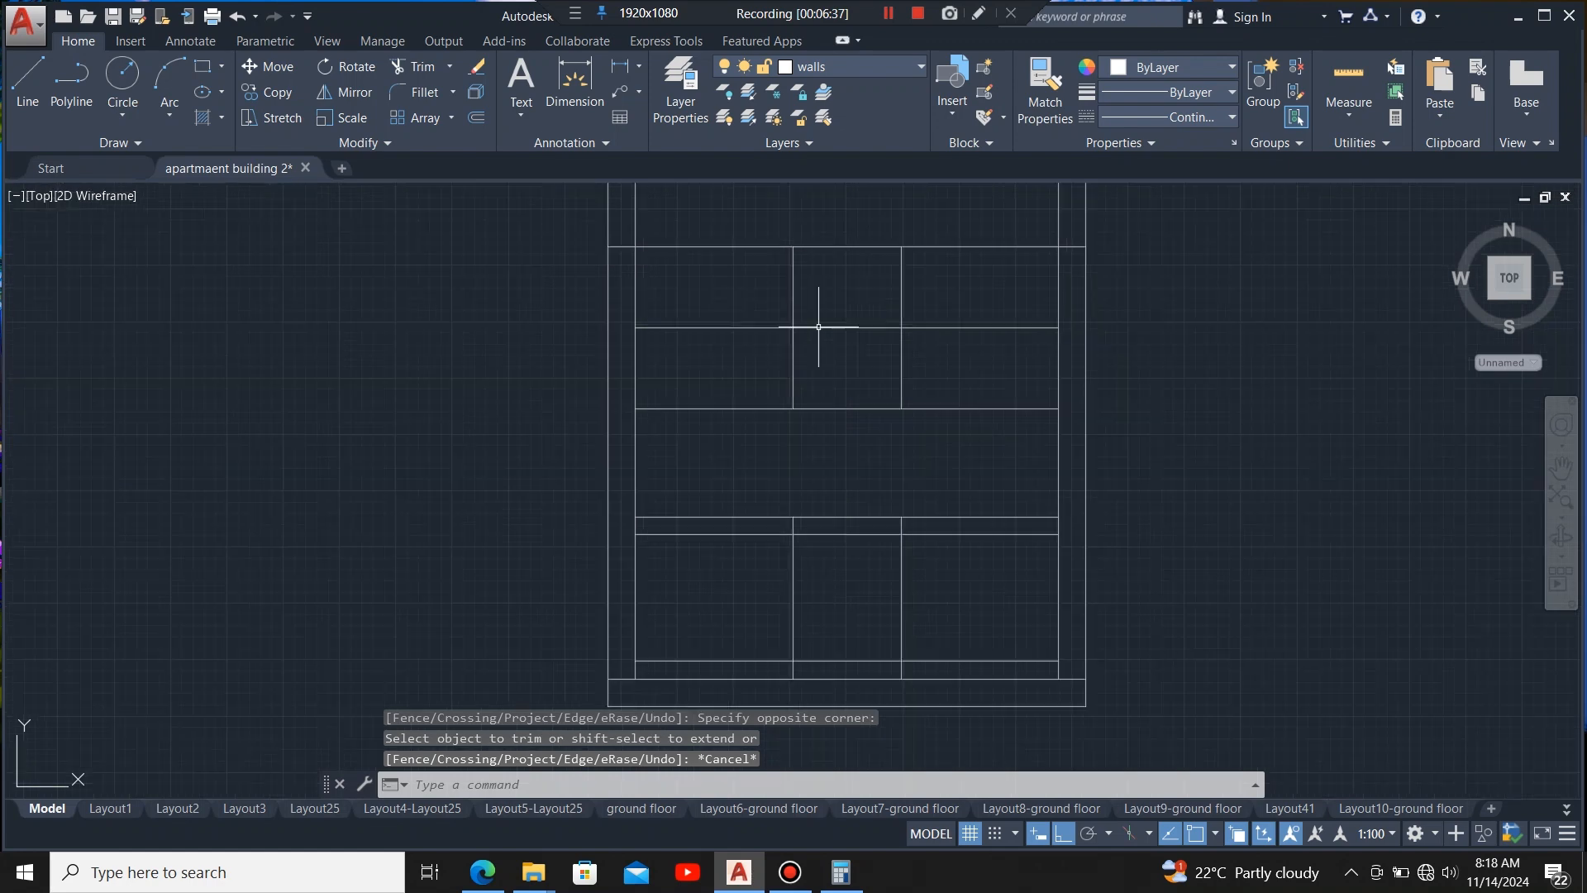
left_click(938, 363)
left_click(761, 379)
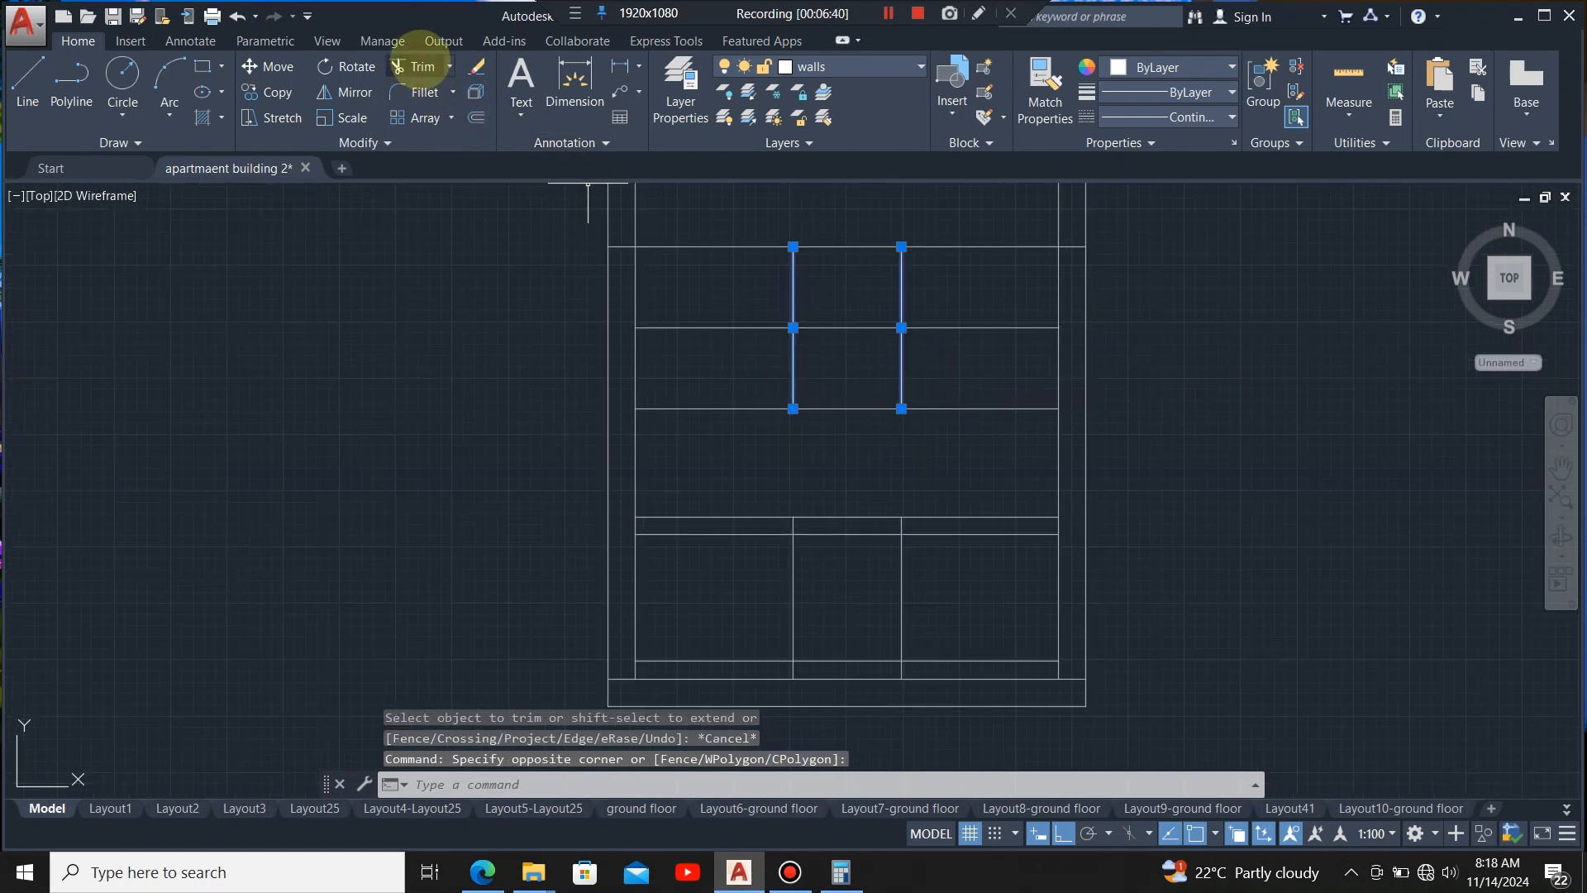
left_click(413, 66)
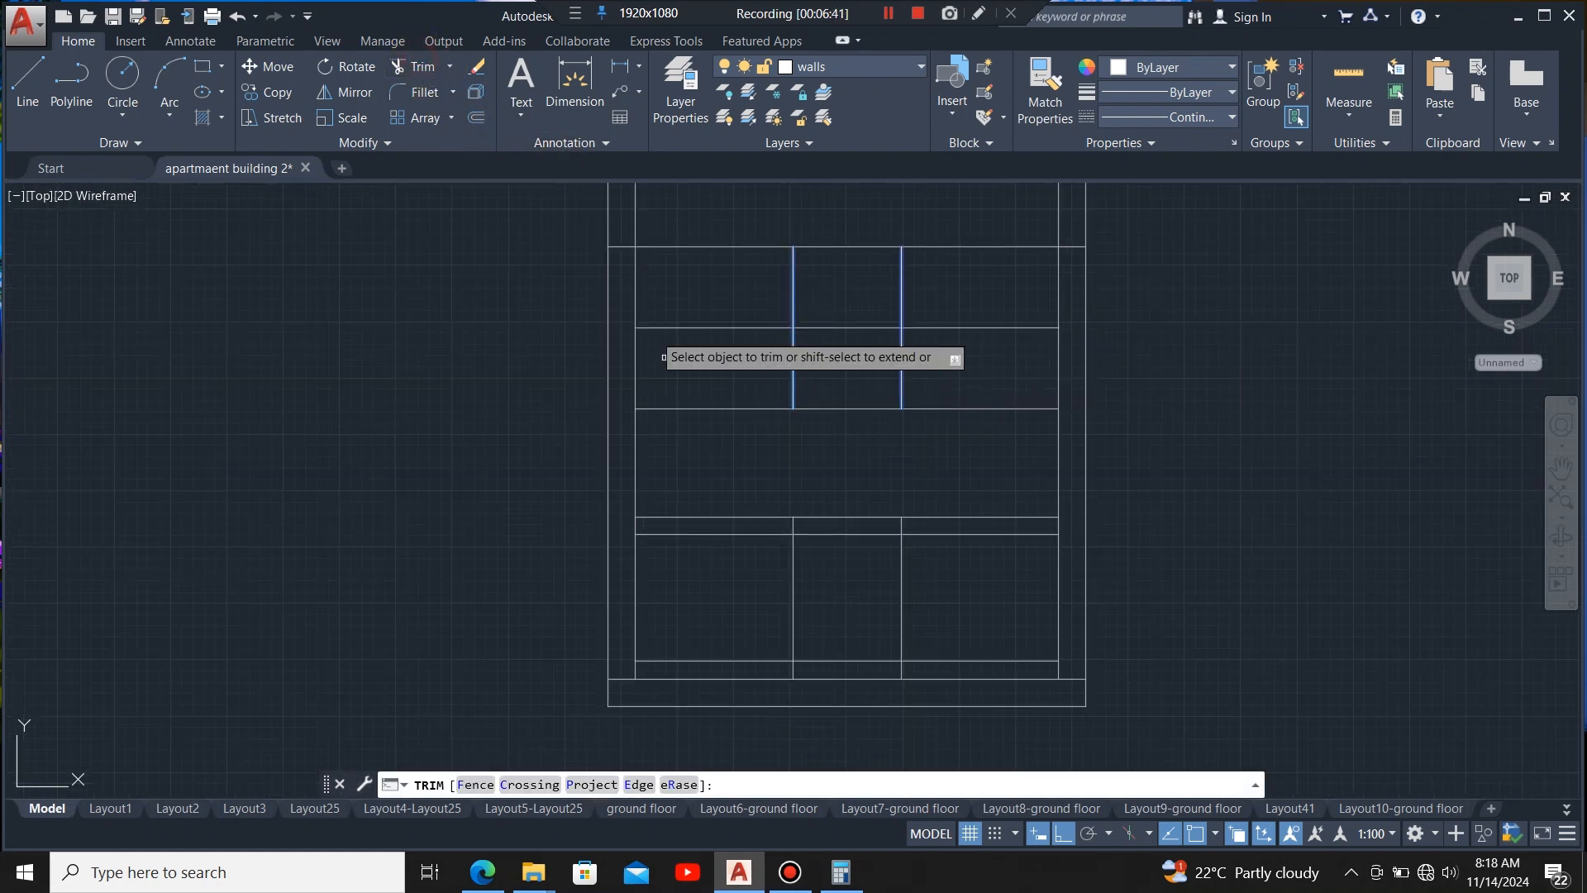
left_click(858, 409)
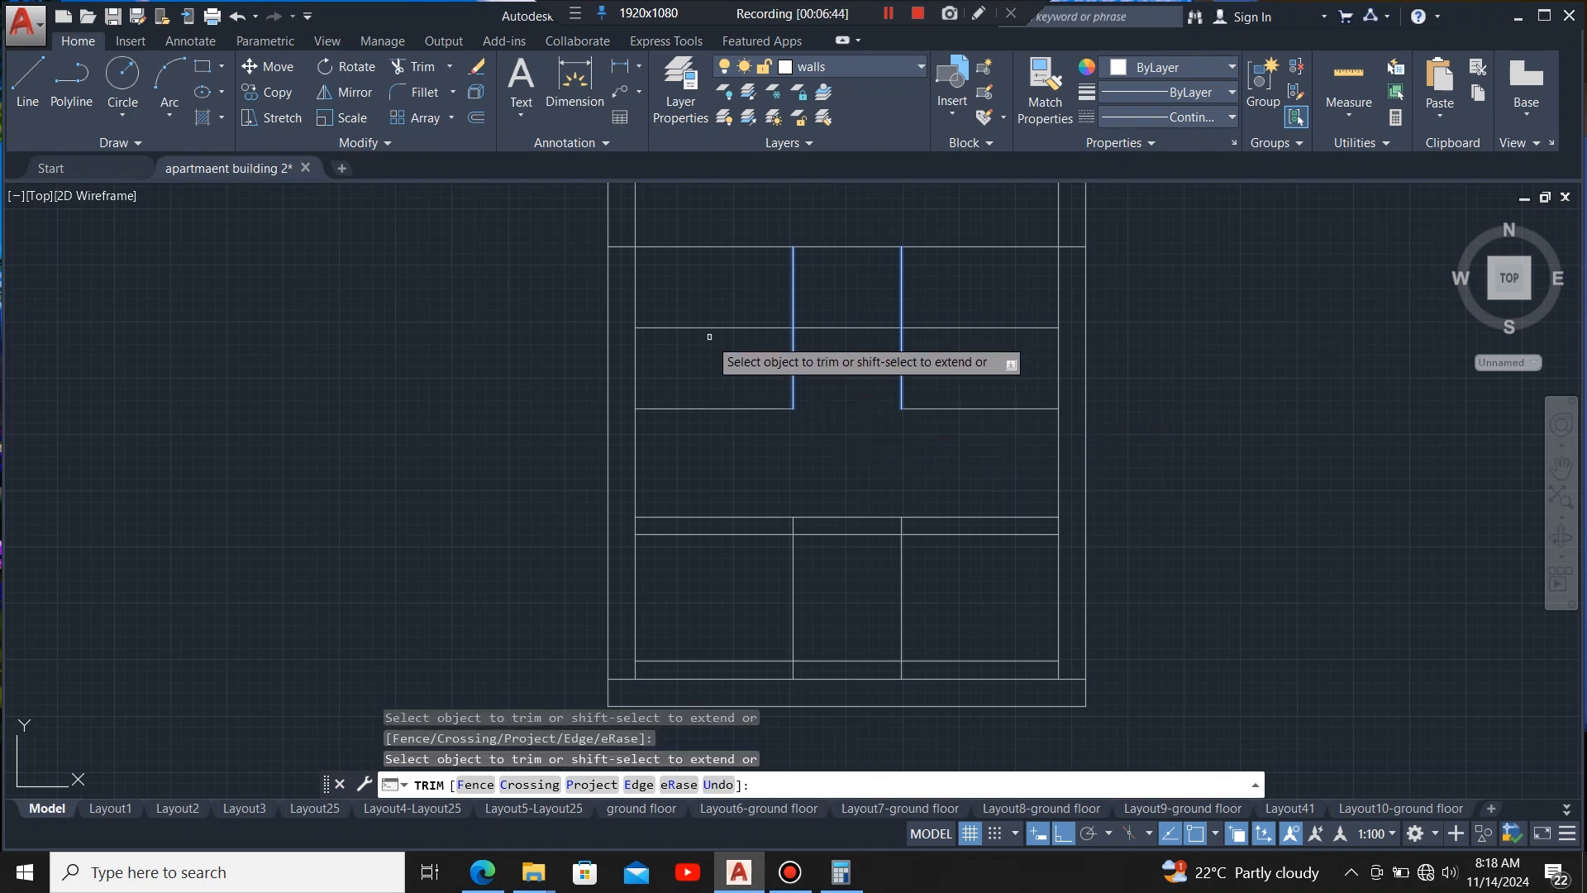
left_click(709, 329)
left_click(1025, 328)
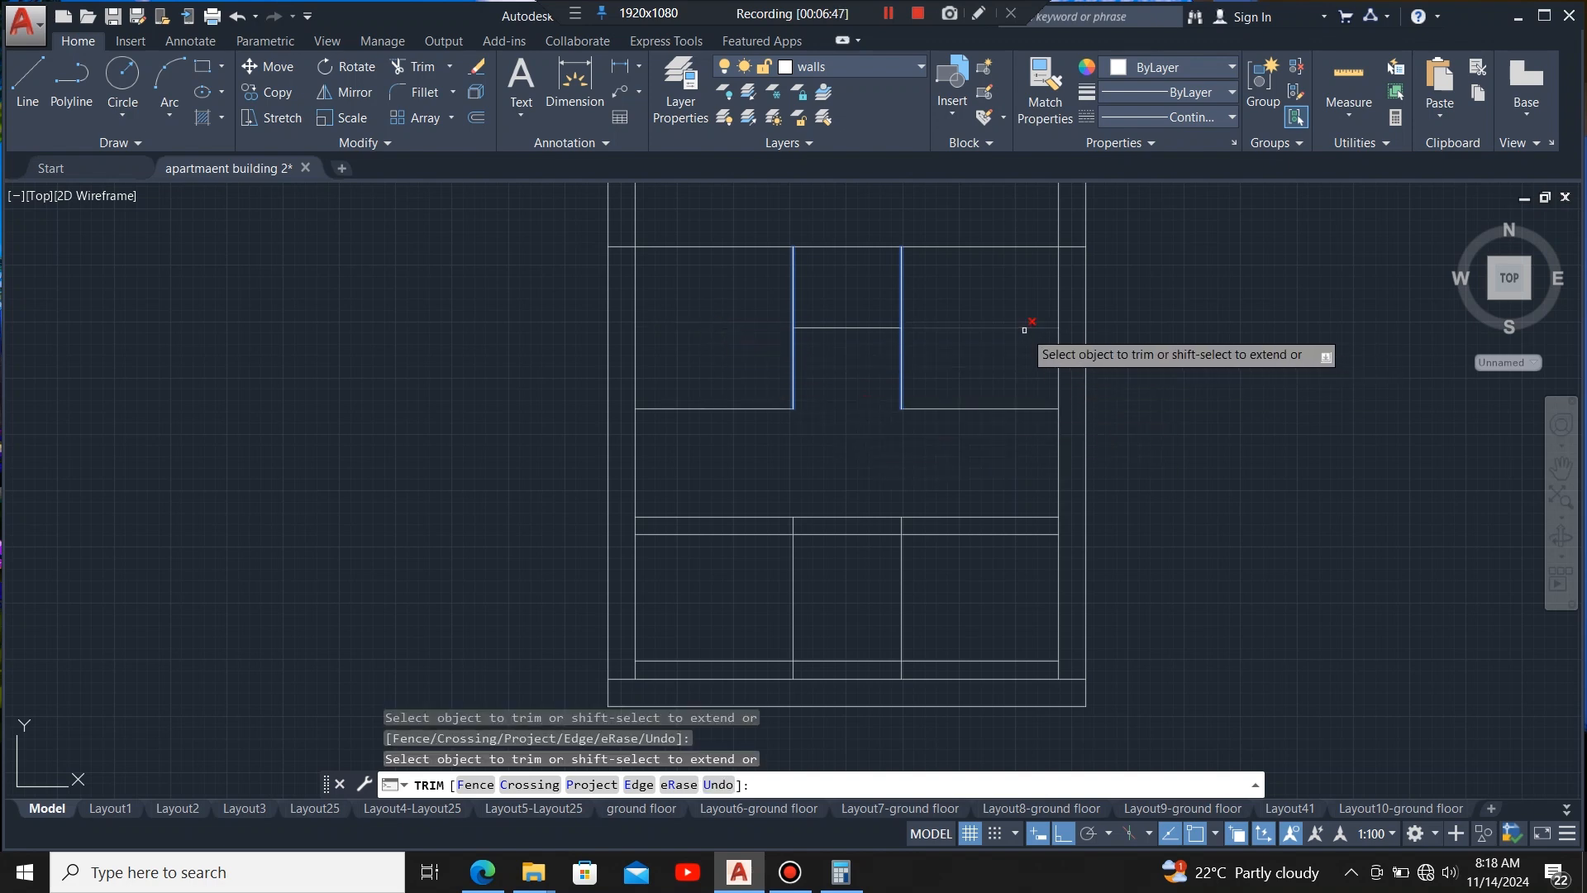
scroll(977, 333, "down", 2)
scroll(974, 478, "up", 2)
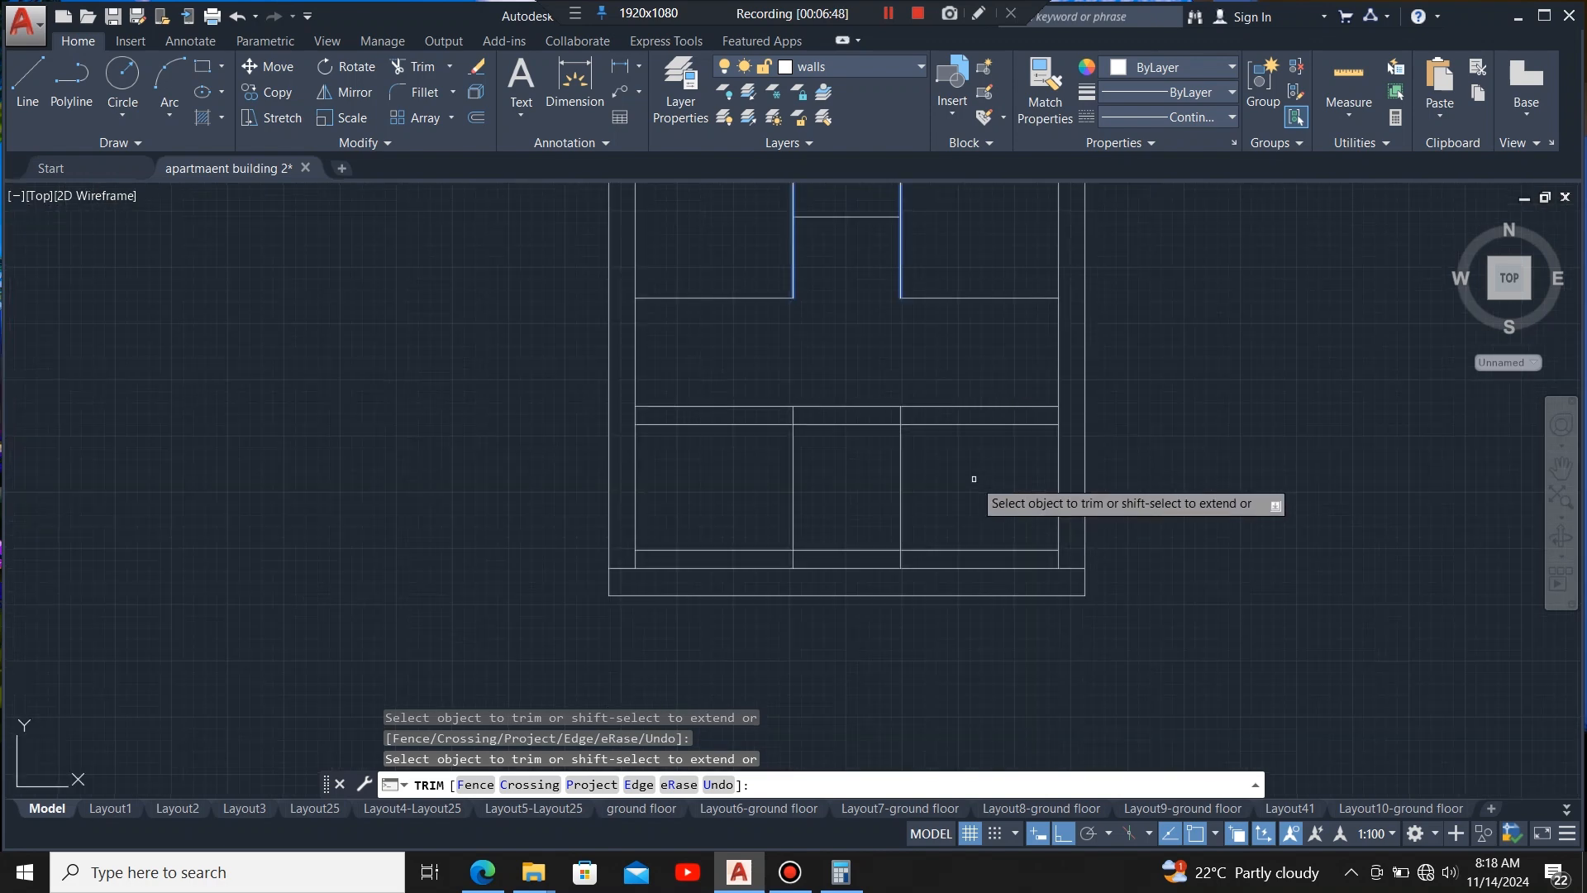
key("Escape")
- Offset the left wall's inner line 20 mm inward to form the left cabinets' side panel
scroll(971, 462, "down", 2)
scroll(779, 473, "up", 2)
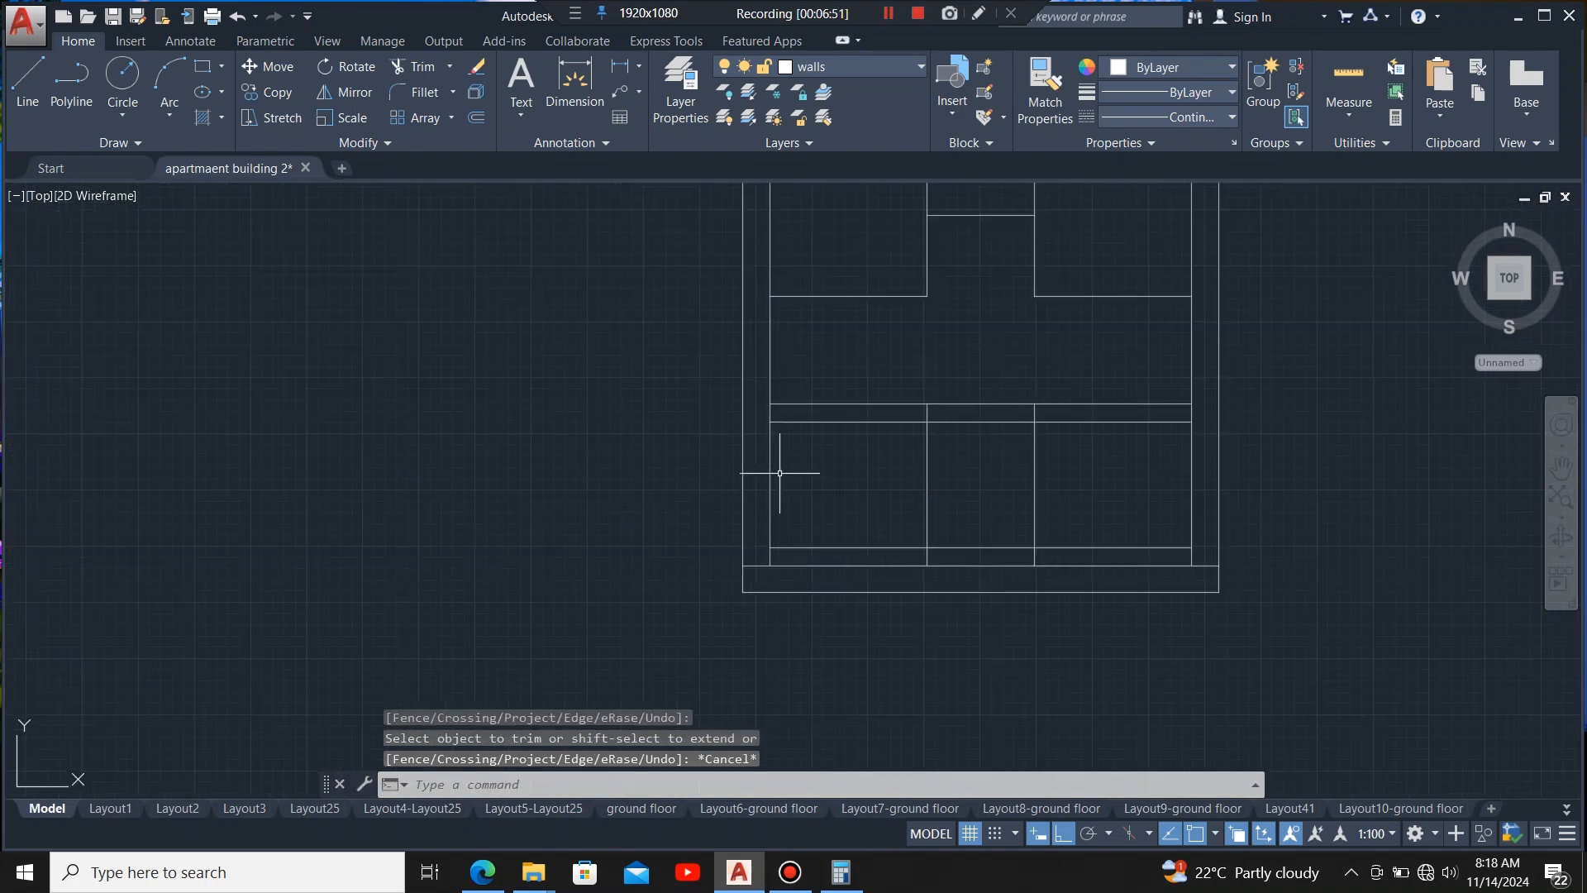
left_click(769, 463)
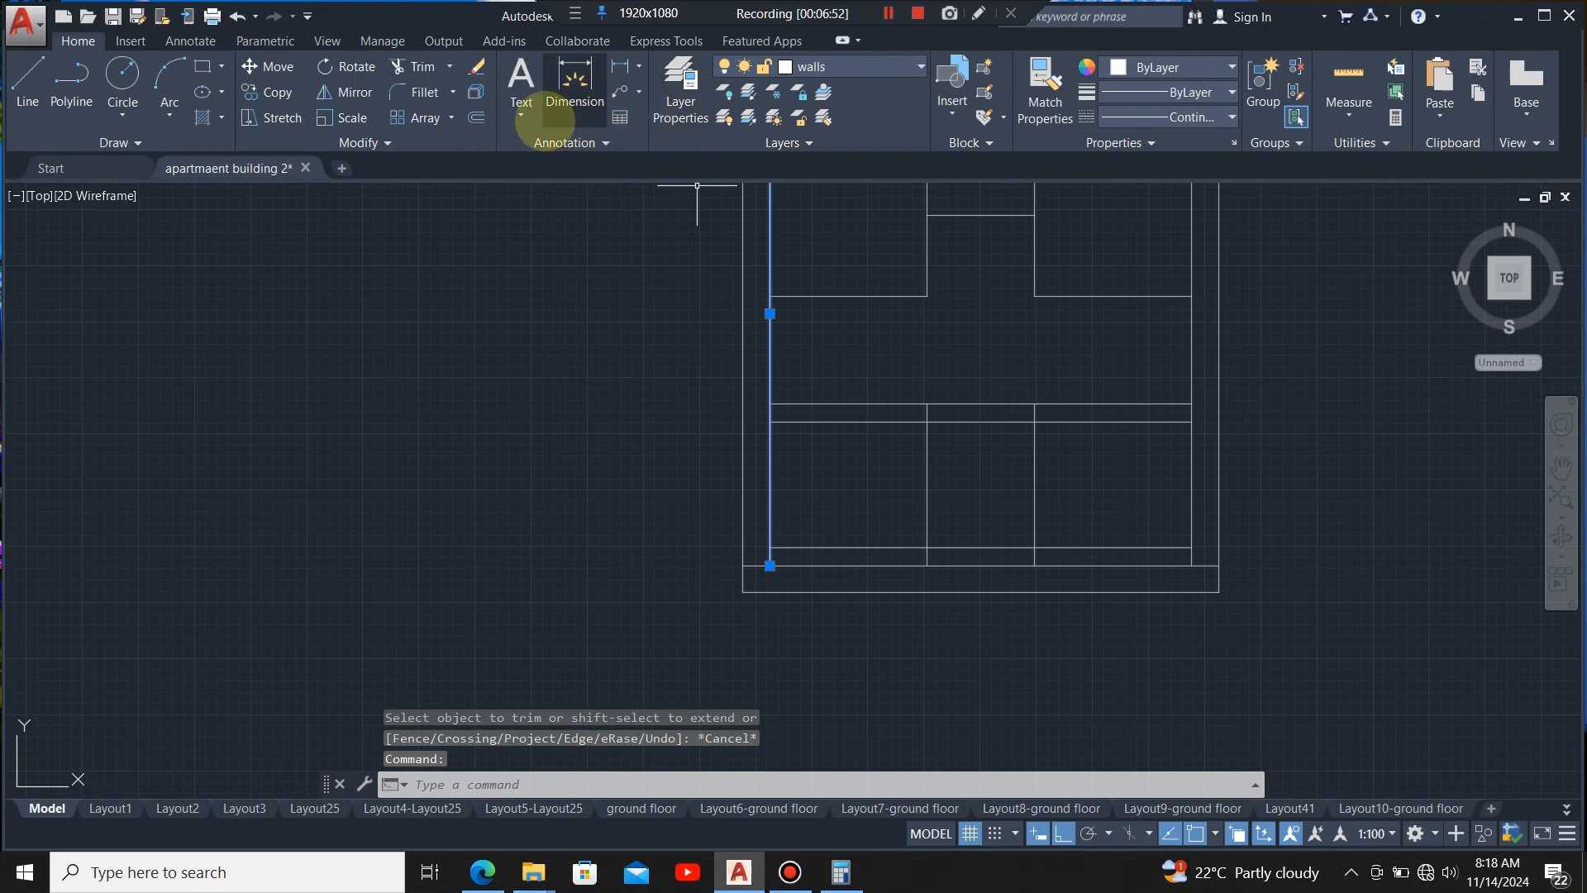
left_click(477, 116)
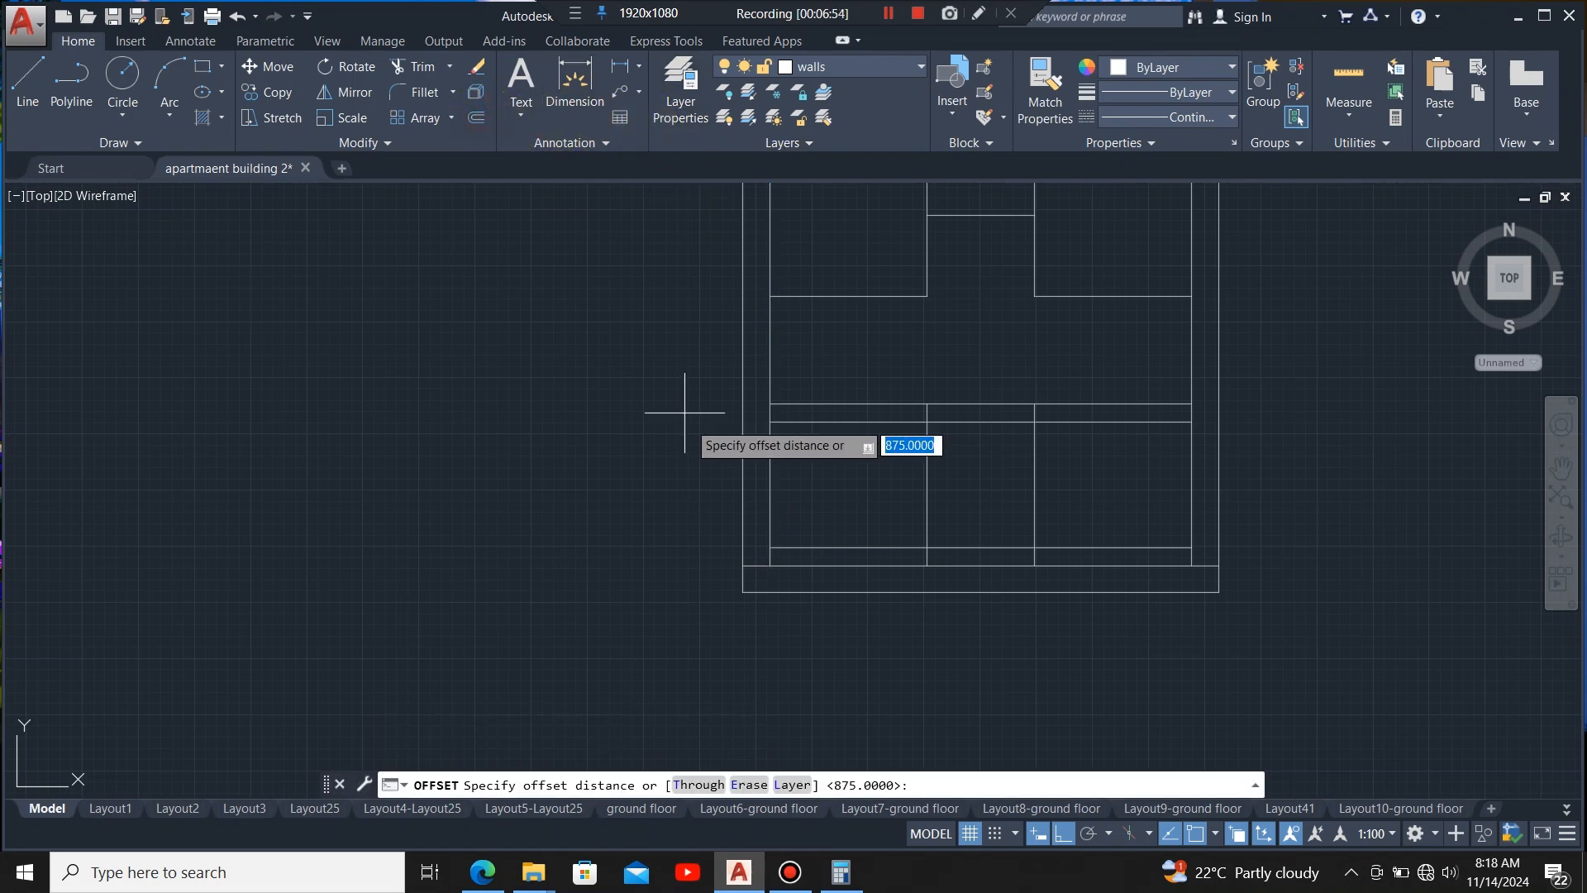
left_click(770, 478)
type("2")
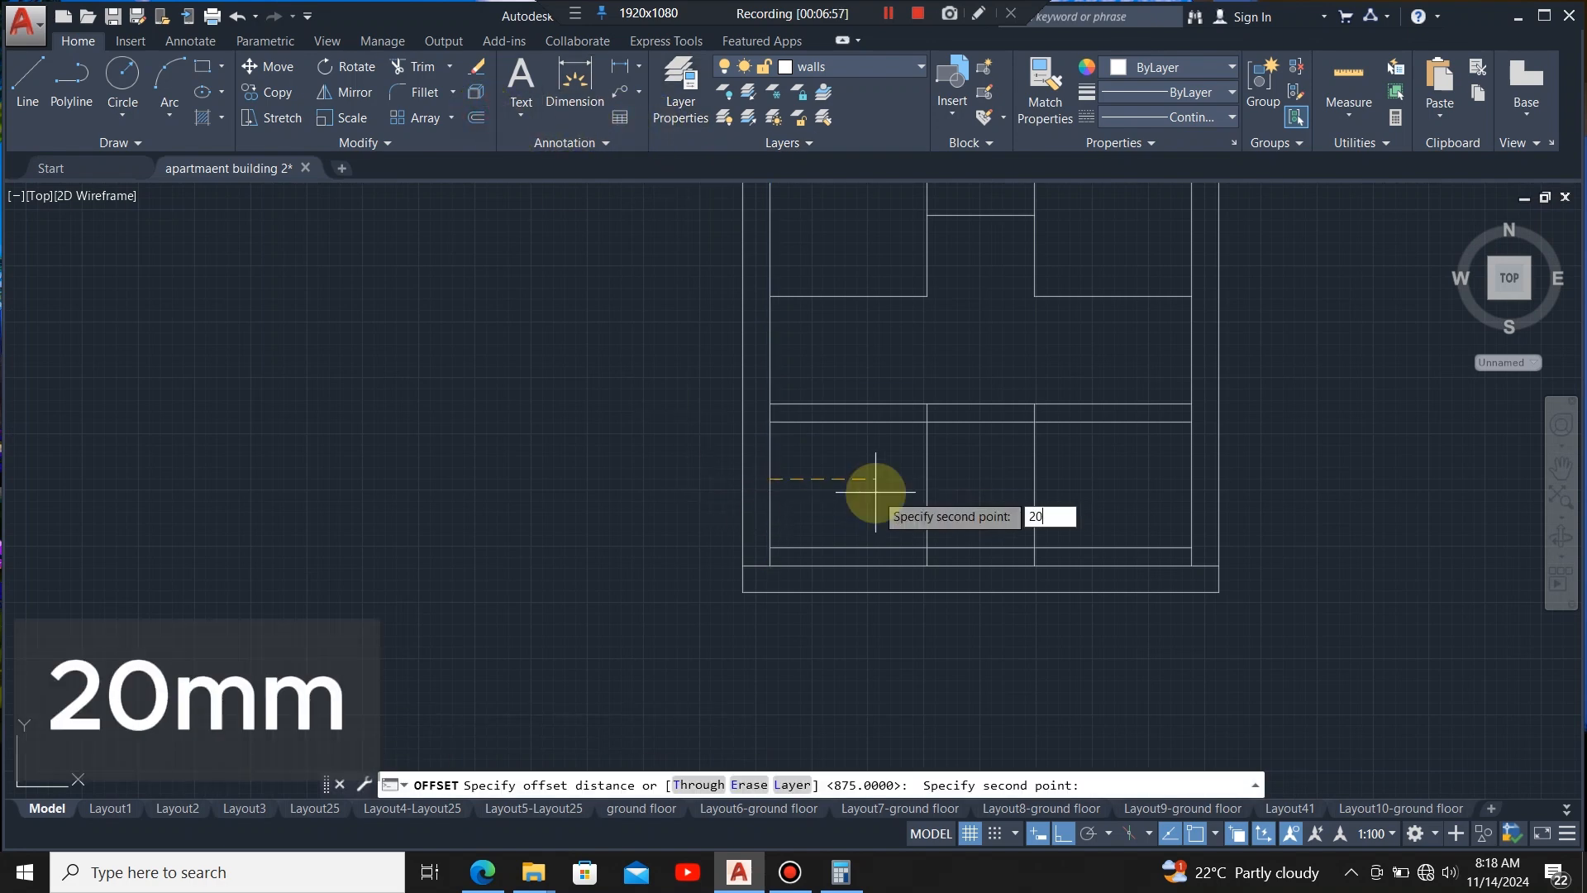
type("0")
key("Return")
left_click(875, 493)
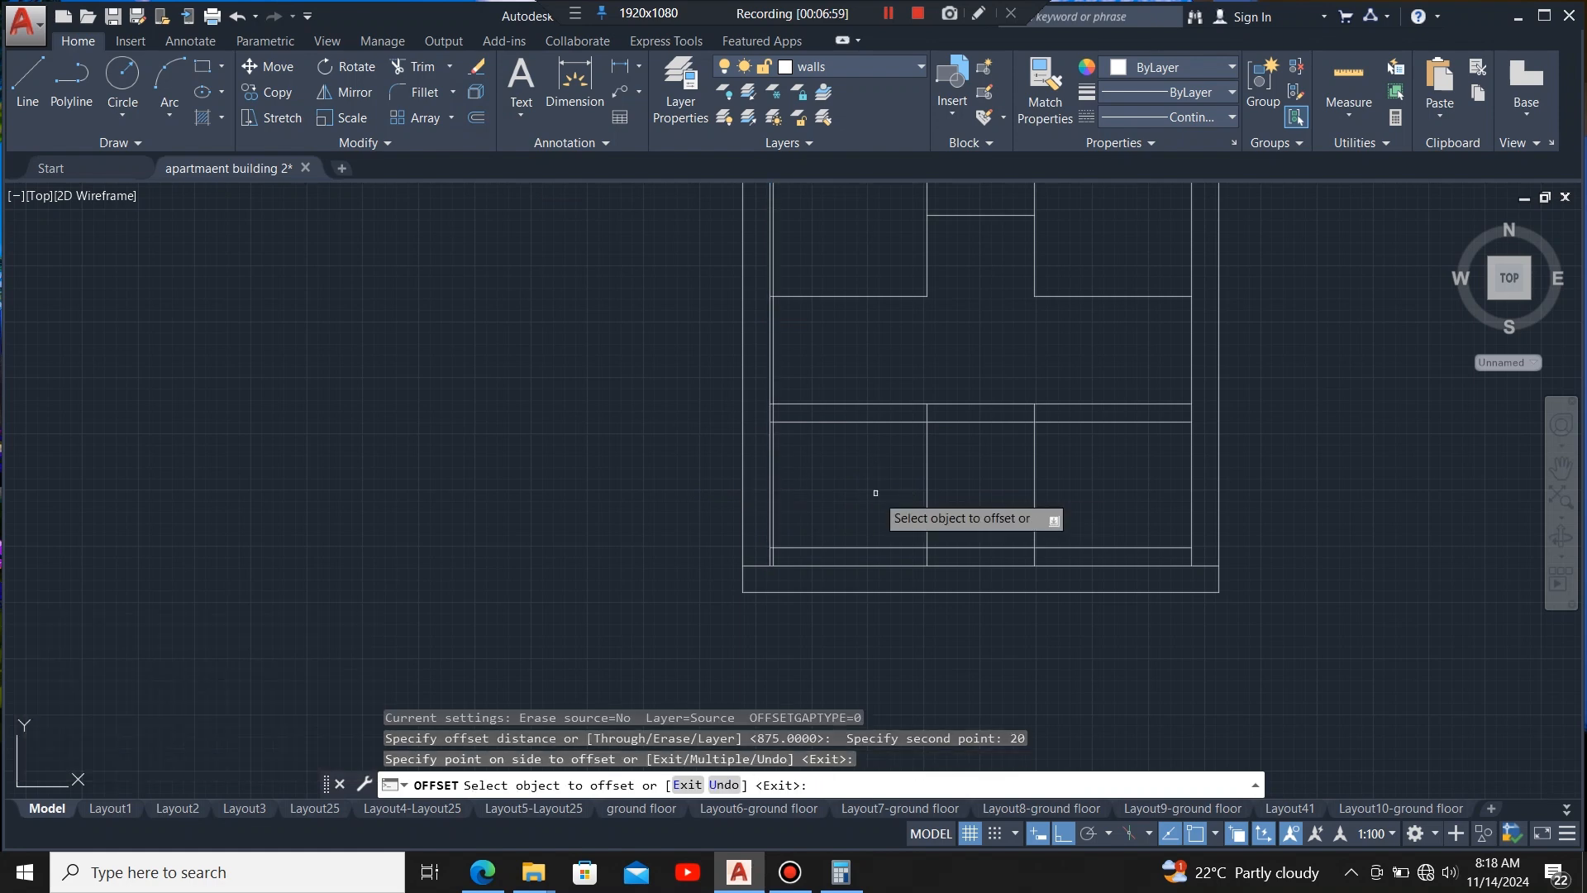
- Offset the top, divider and plinth lines of the lower left cabinet 20 mm towards the cabinet's inside
left_click(863, 422)
left_click(964, 485)
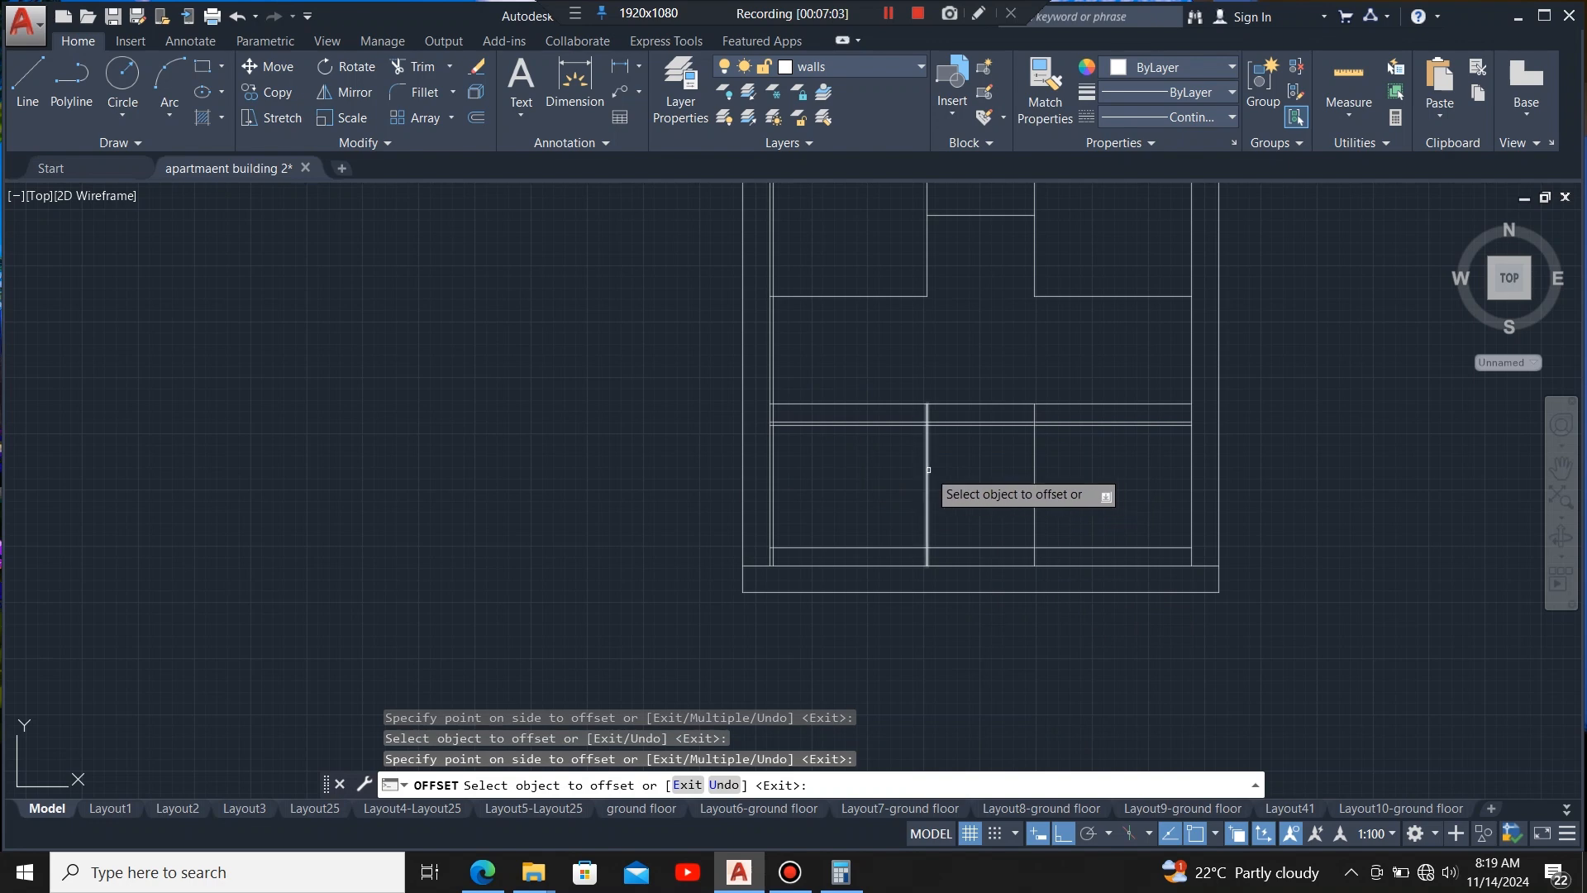
left_click(926, 493)
left_click(900, 495)
left_click(887, 545)
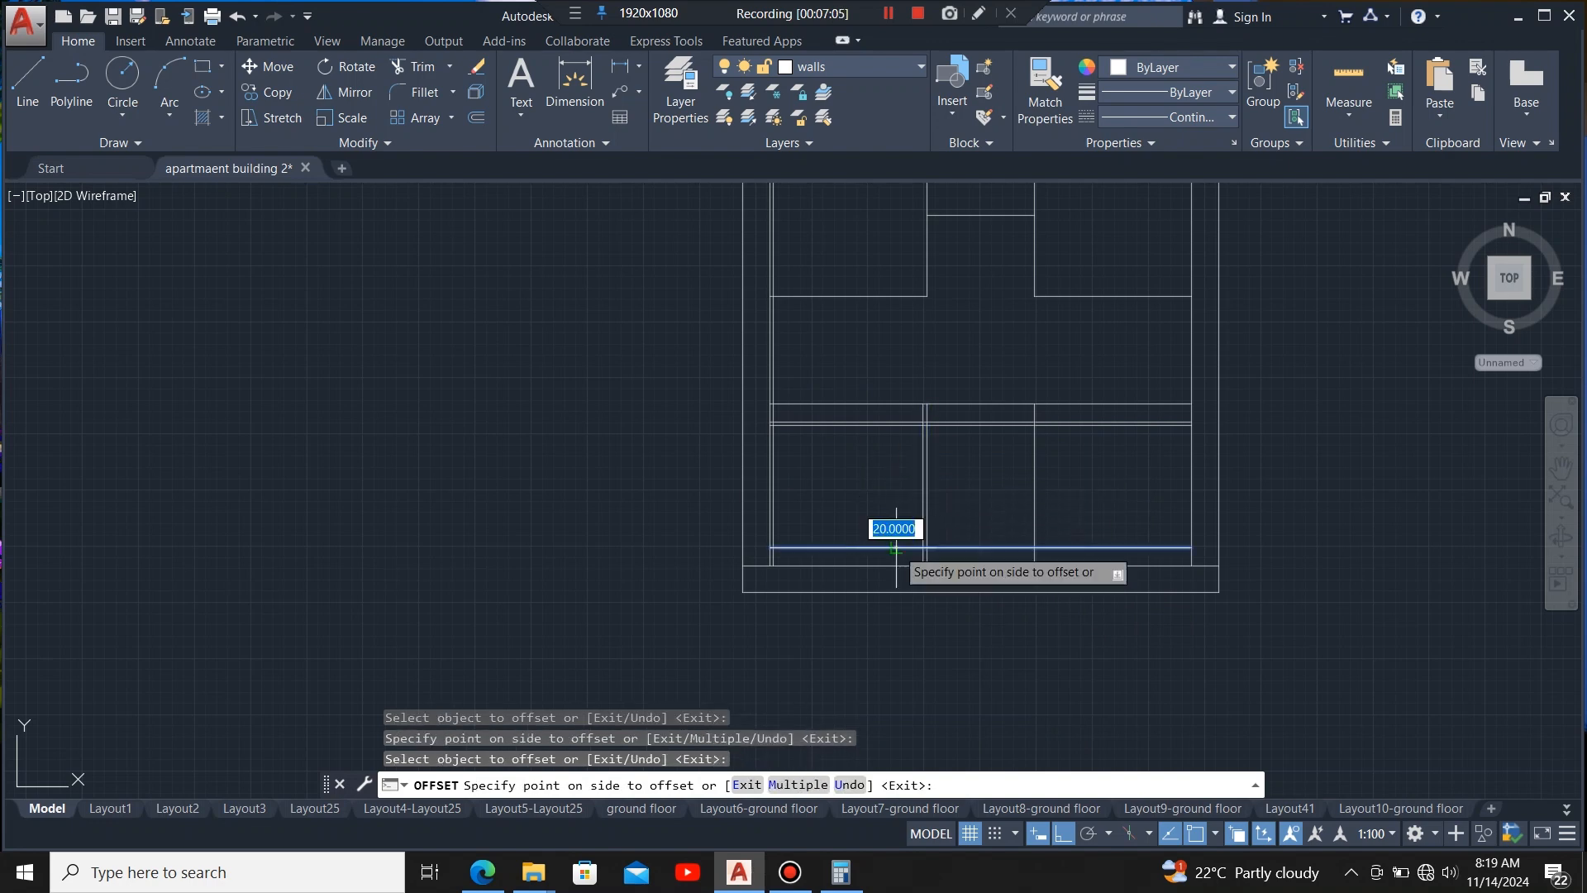
left_click(892, 519)
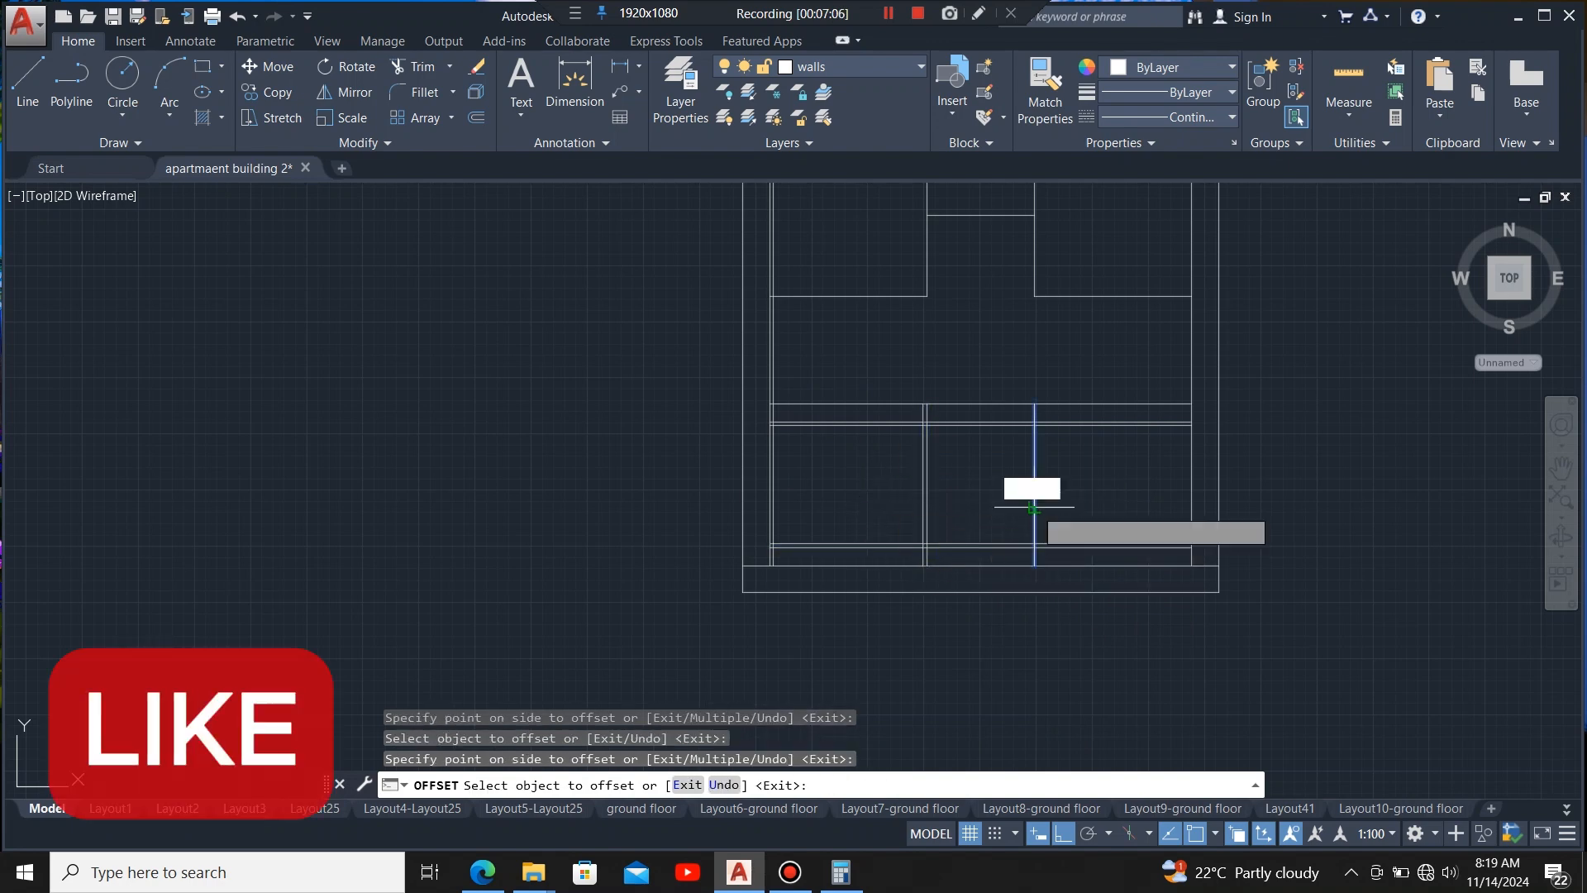
- Offset the right divider and the right wall's inner line 20 mm into the lower right cabinet
left_click(1034, 517)
left_click(1096, 507)
left_click(1192, 488)
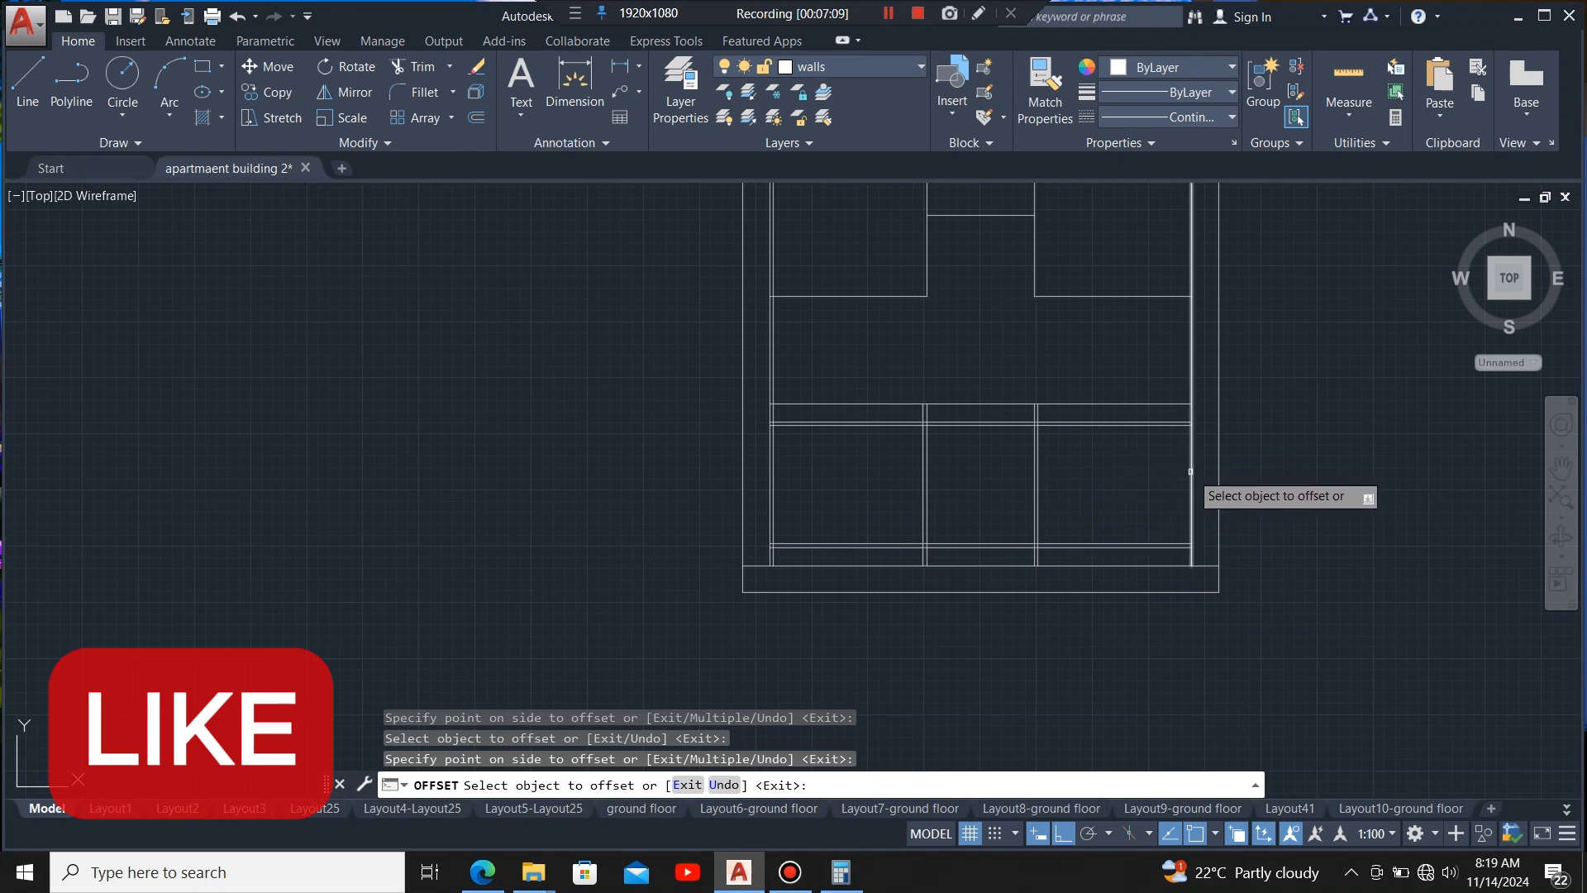
left_click(1148, 485)
- Offset the upper right cabinet's divider, bottom and top lines 20 mm inward, and the middle shelf and right divider 20 mm into the middle bay
scroll(937, 575, "down", 2)
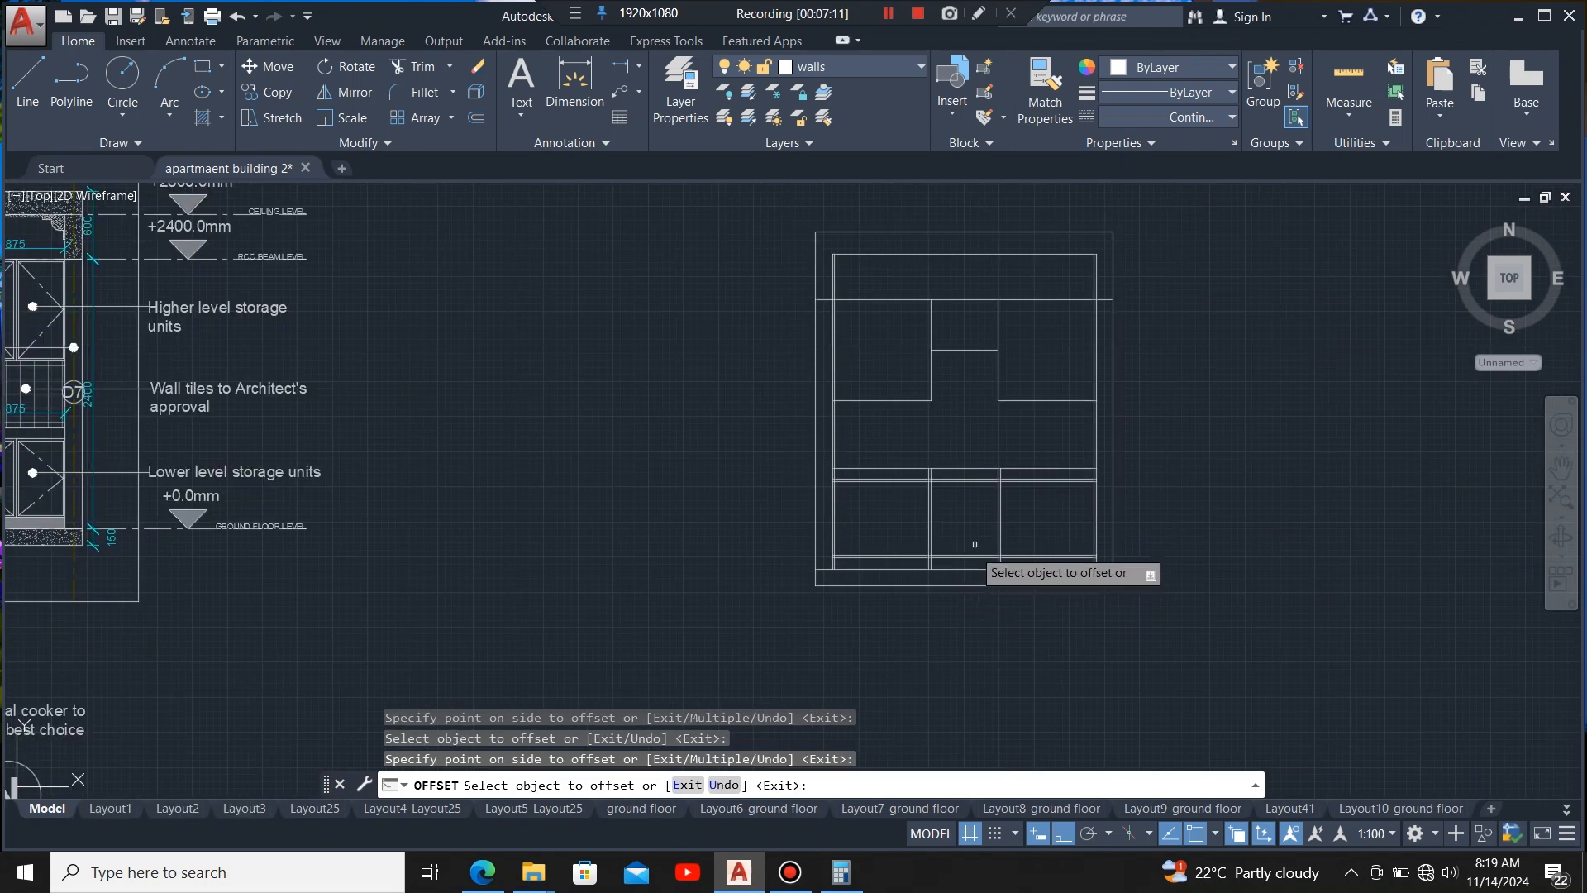
scroll(1042, 371, "up", 6)
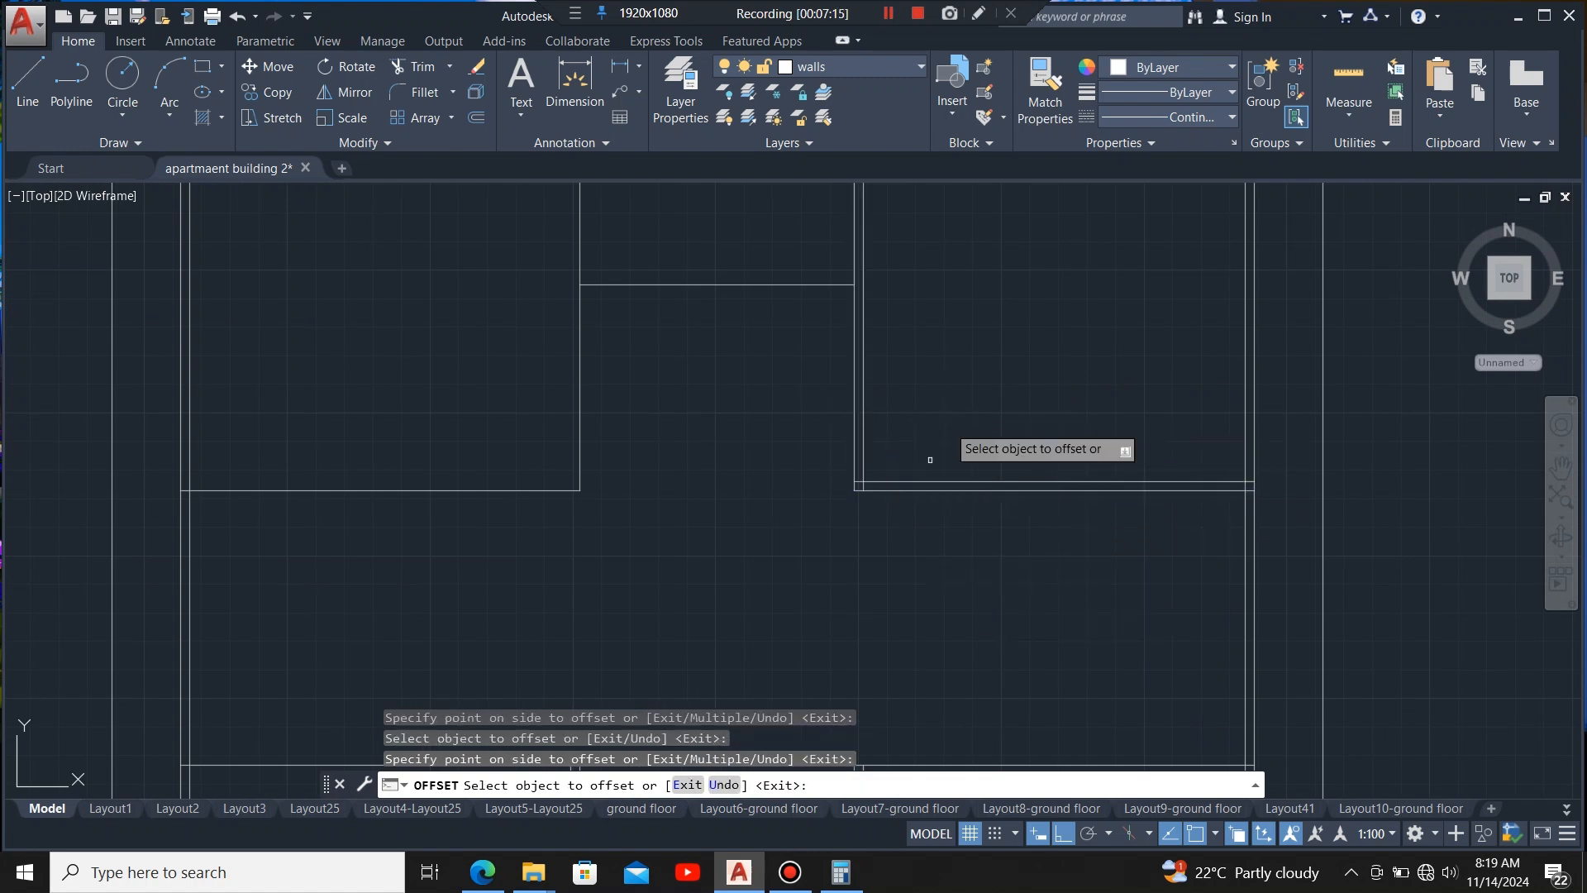
scroll(893, 598, "down", 4)
scroll(943, 415, "up", 2)
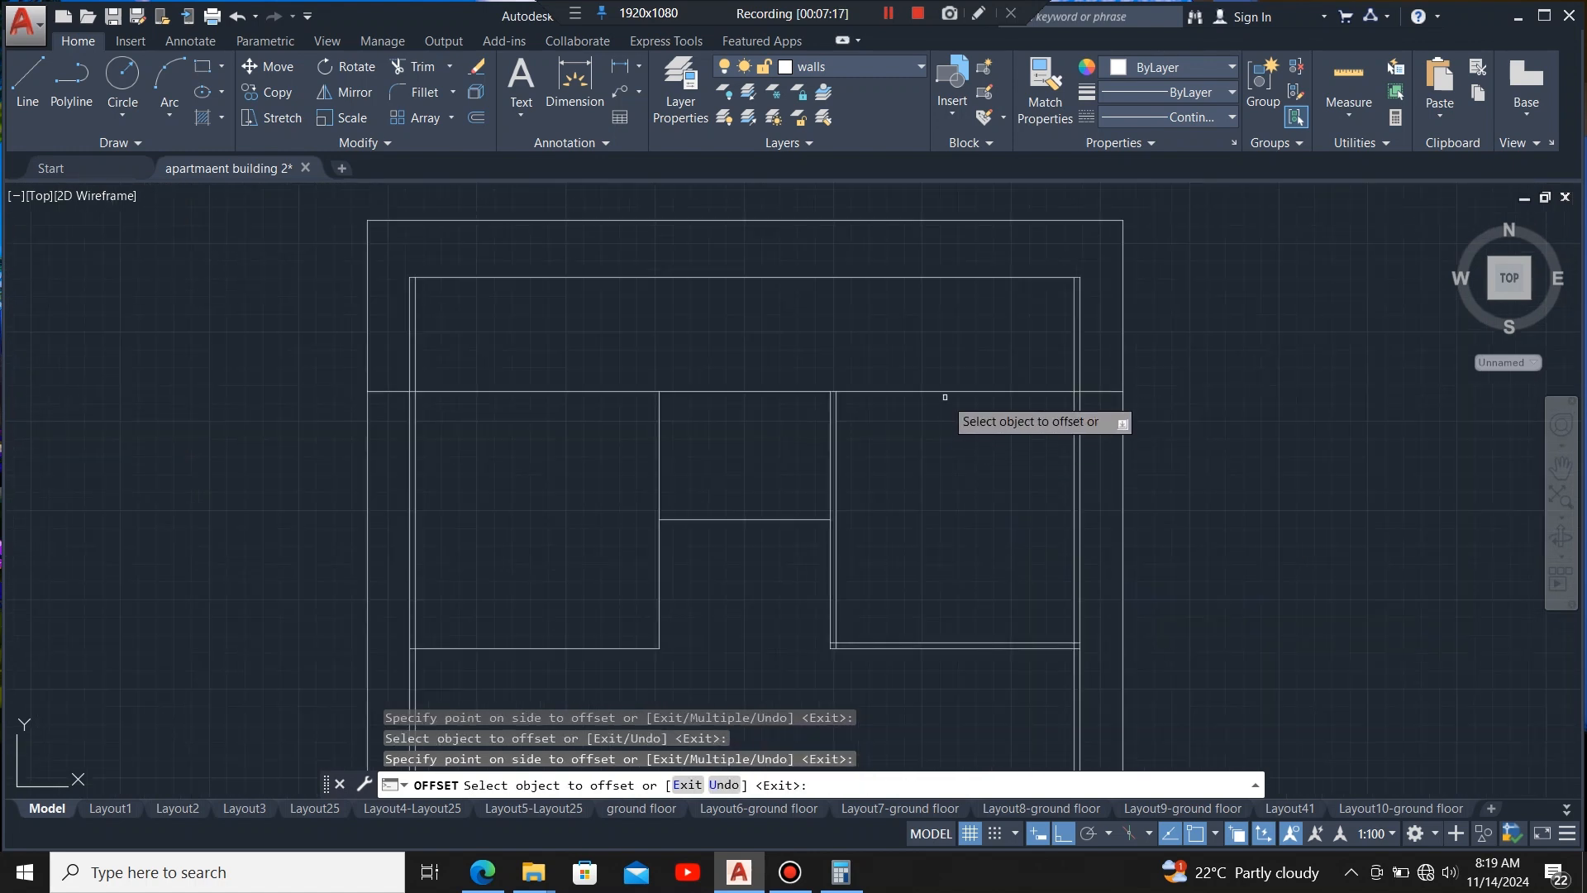
left_click(943, 390)
left_click(930, 494)
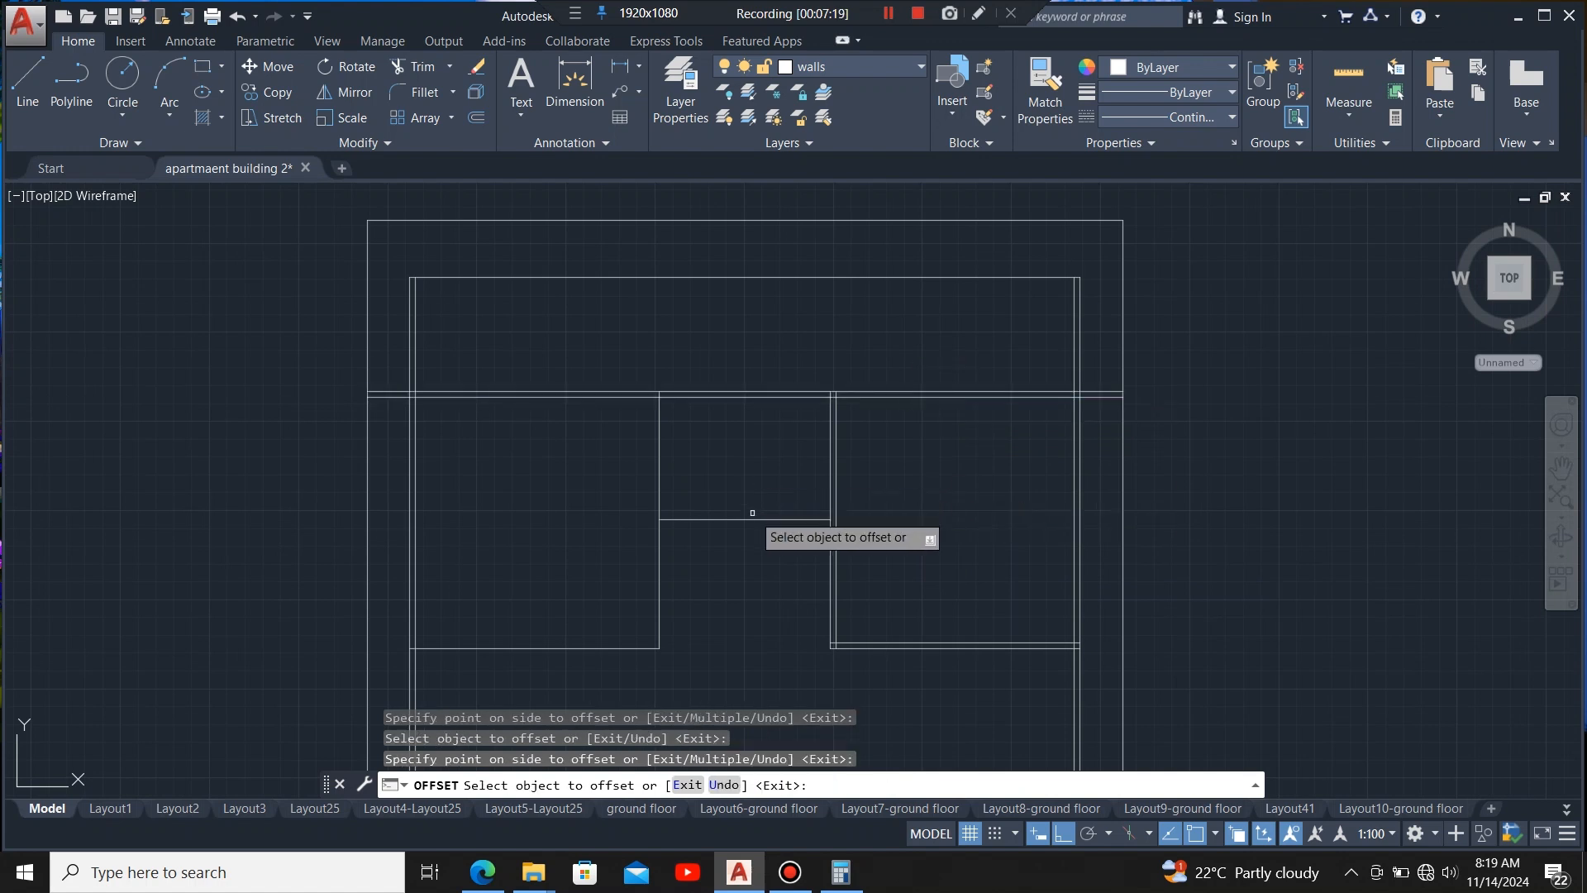
left_click(832, 455)
left_click(711, 496)
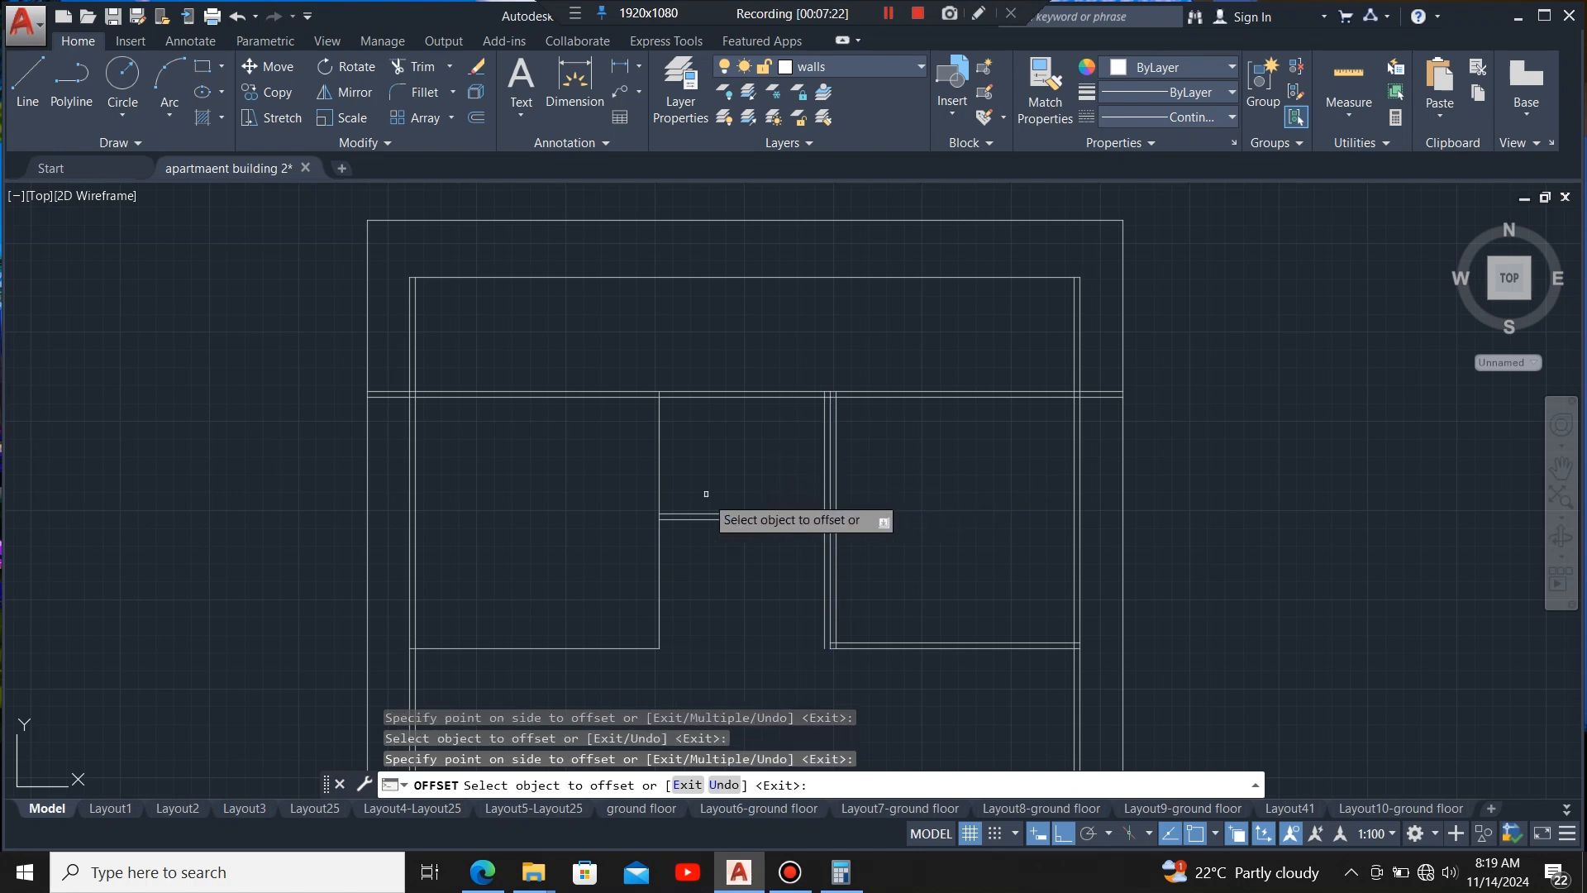
- Offset the upper left divider 20 mm to both sides and the upper left cabinet's bottom line 20 mm upward
left_click(657, 463)
left_click(671, 468)
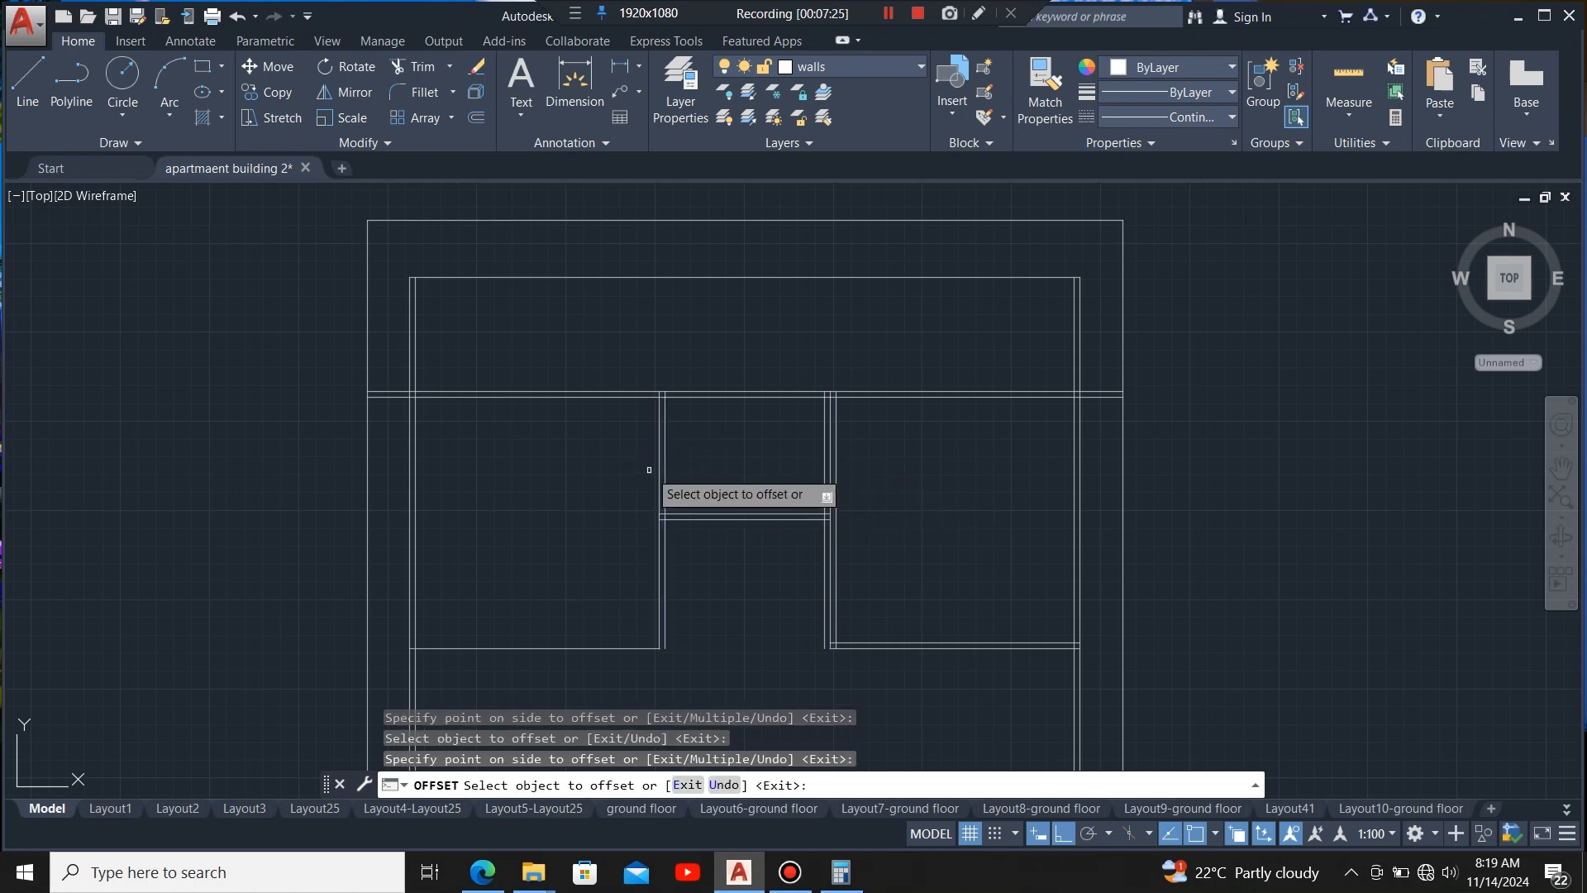
left_click(659, 469)
left_click(649, 463)
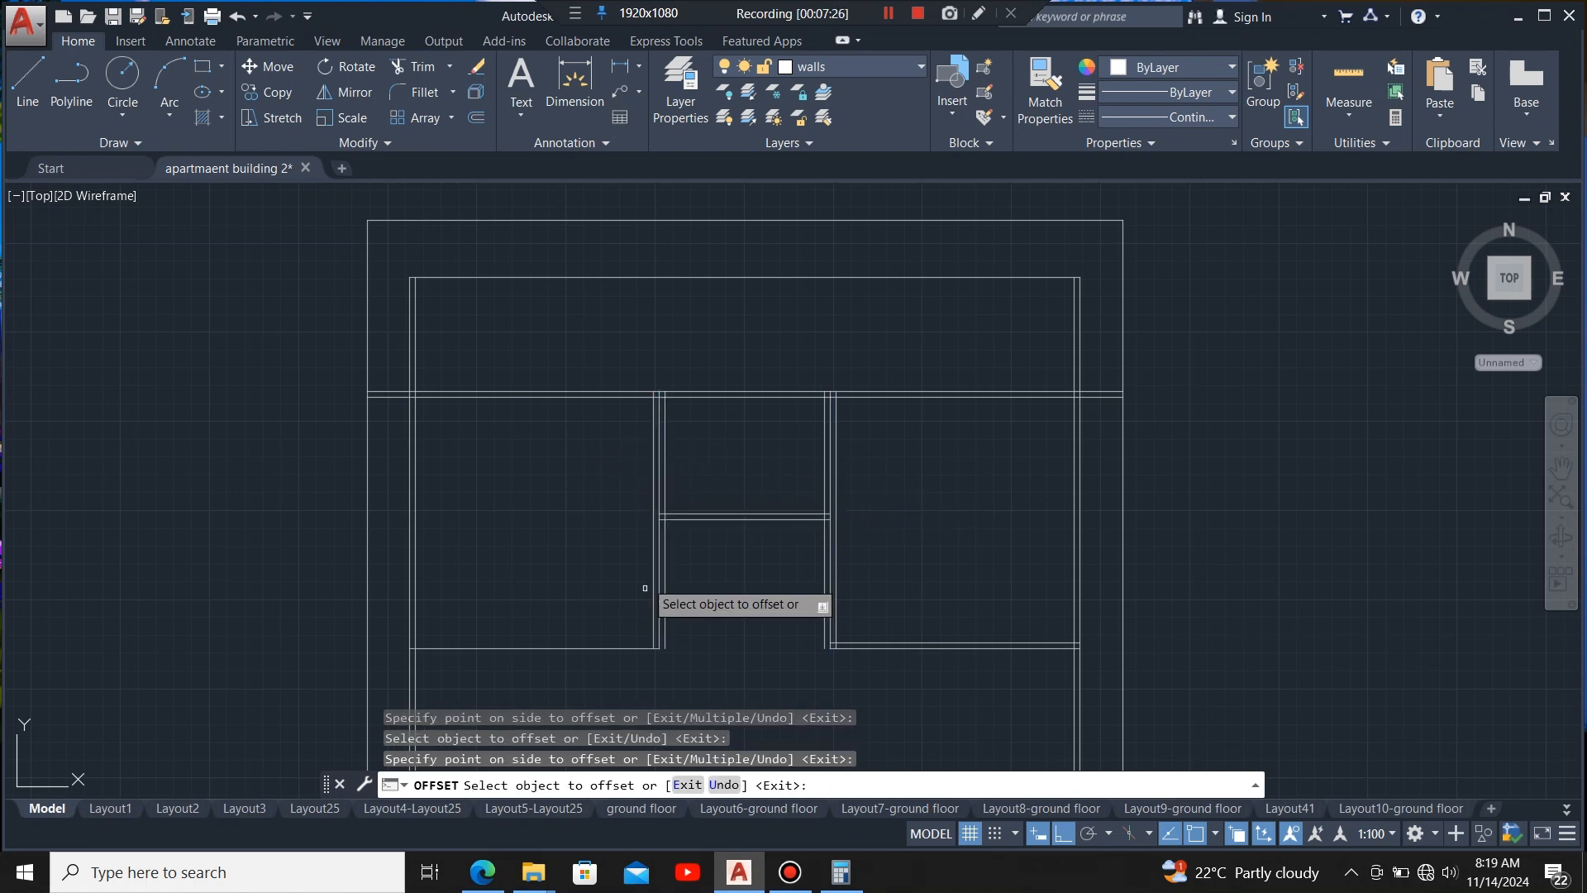
left_click(631, 645)
left_click(574, 471)
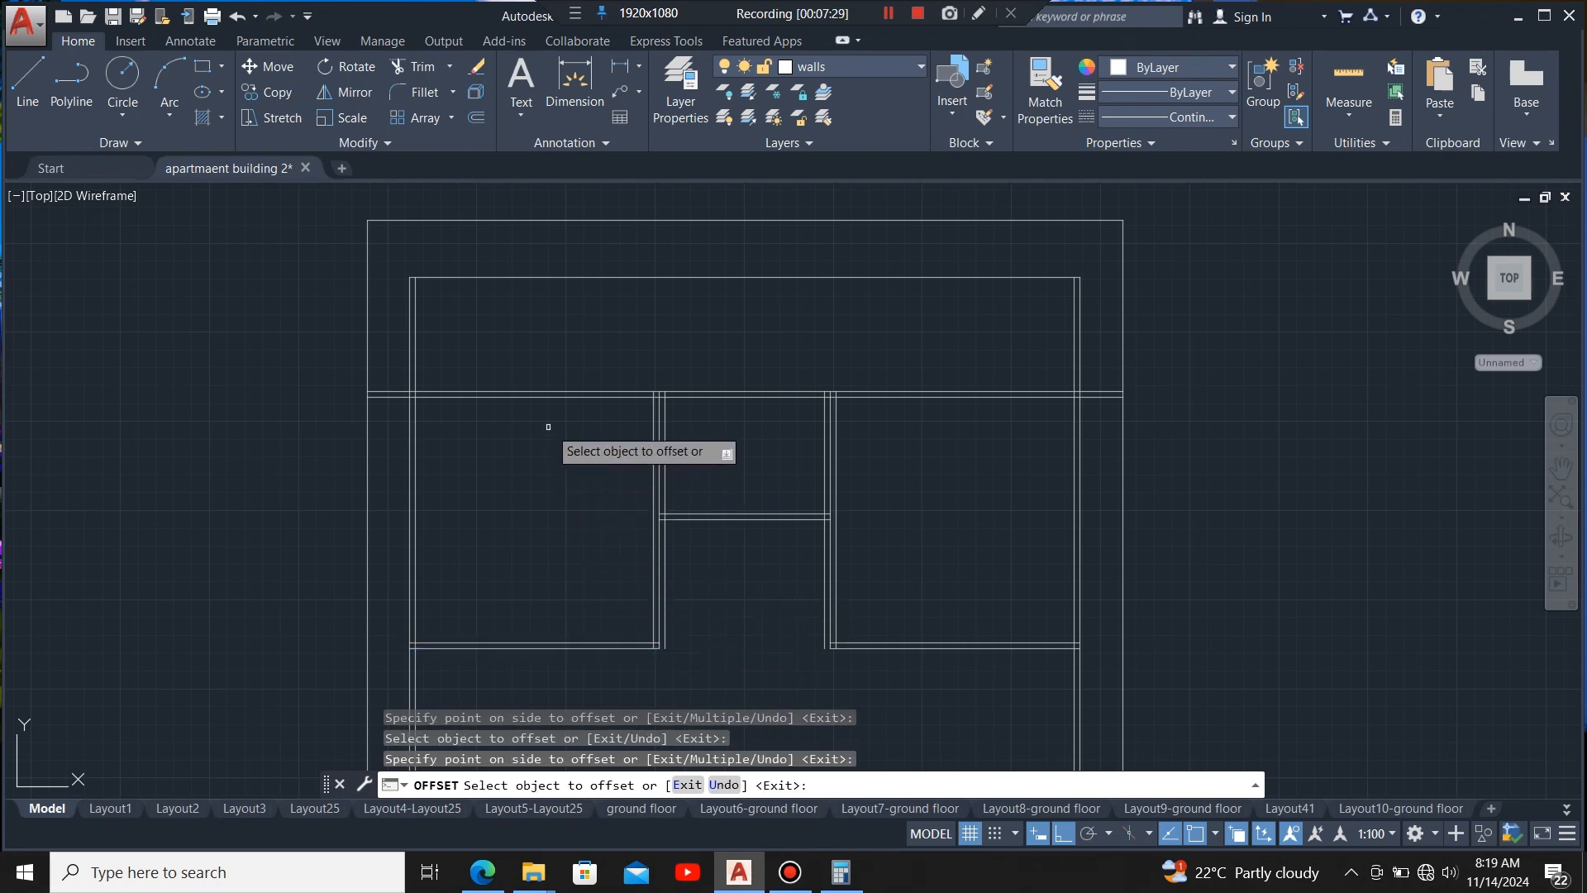
scroll(638, 434, "down", 3)
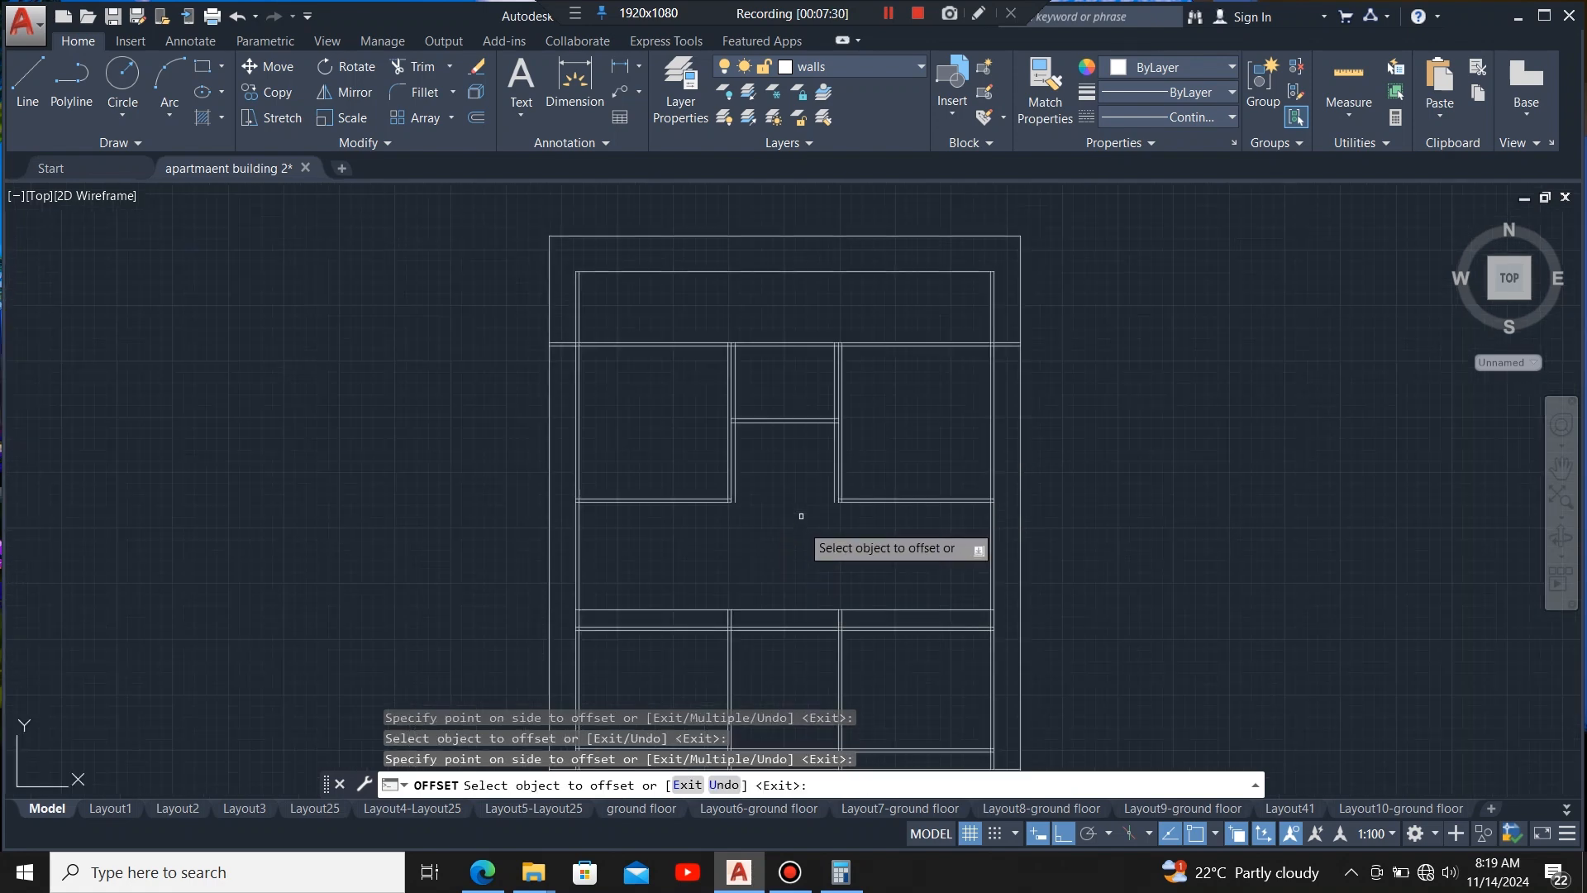
key("Escape")
scroll(906, 387, "down", 2)
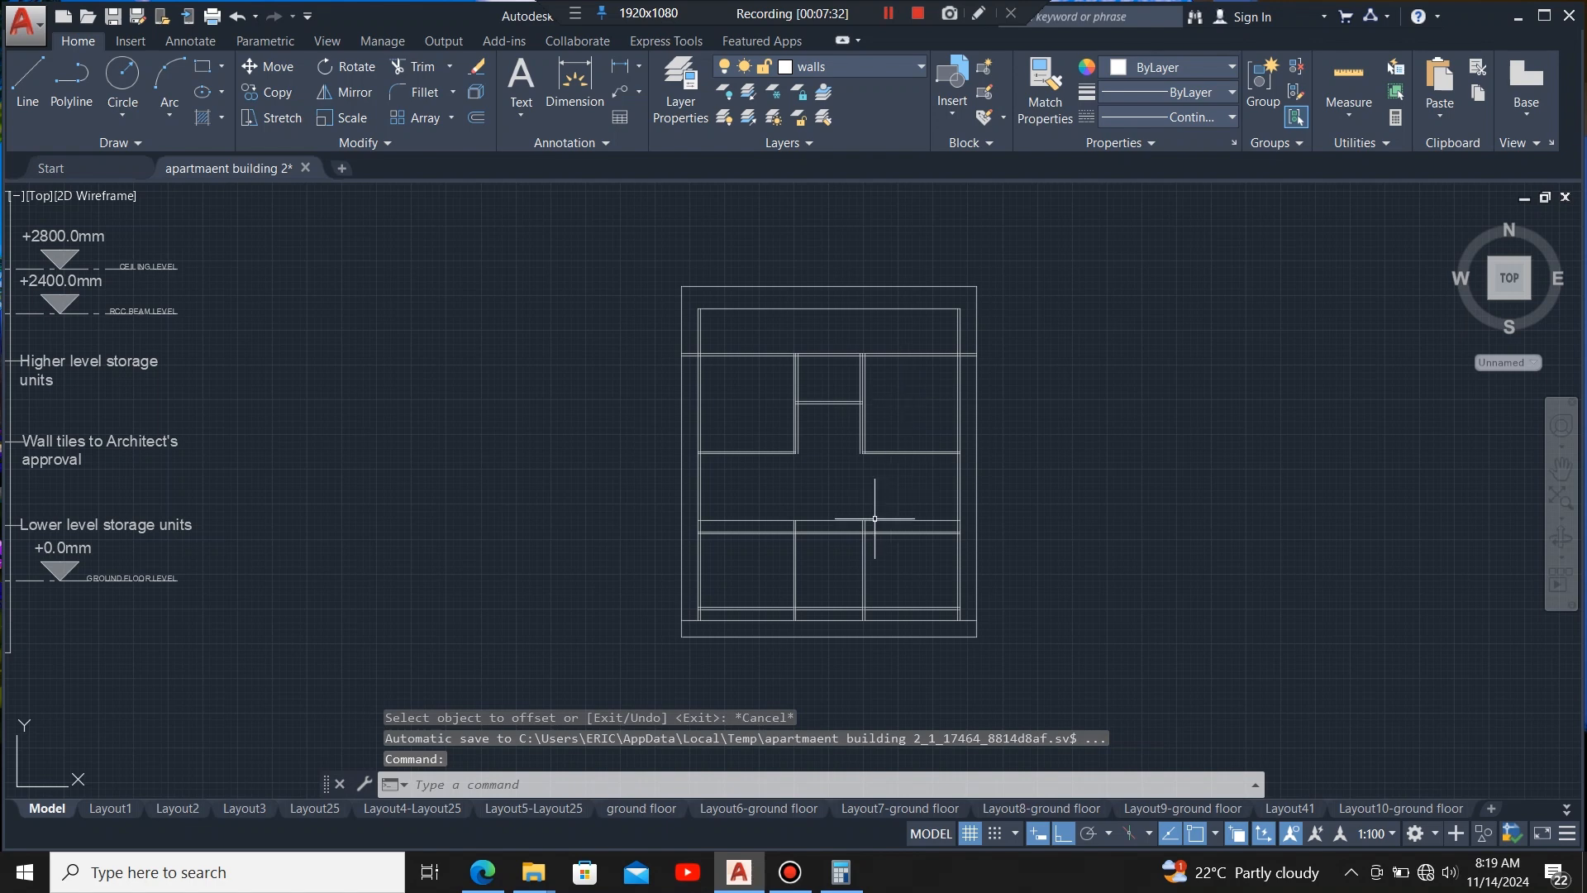
scroll(729, 413, "up", 2)
scroll(950, 453, "down", 2)
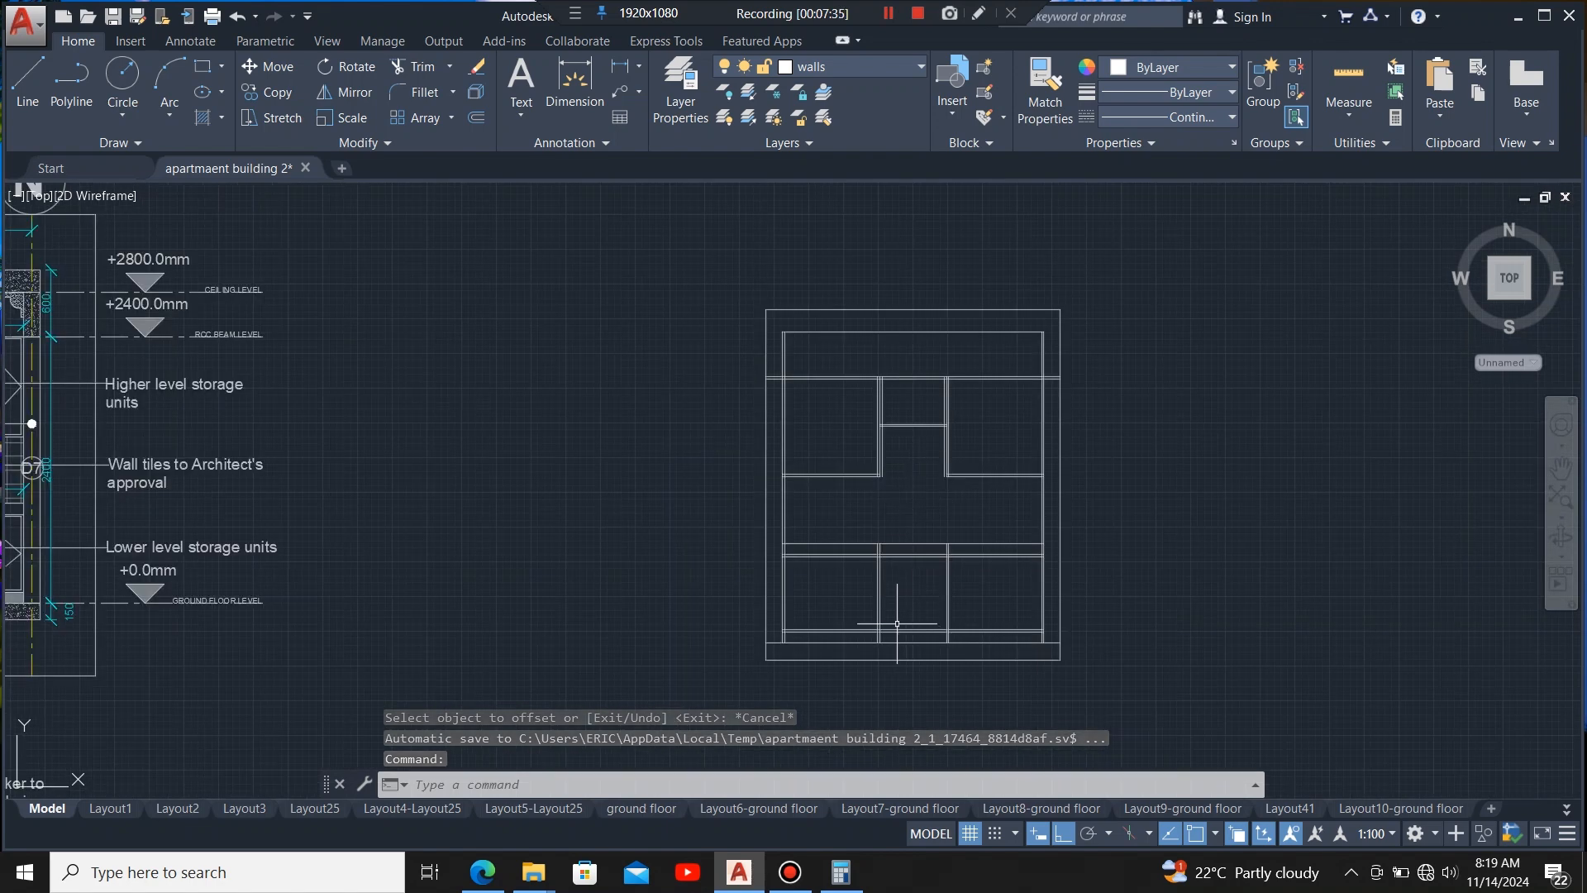
scroll(737, 578, "up", 4)
scroll(843, 429, "up", 2)
scroll(901, 393, "down", 2)
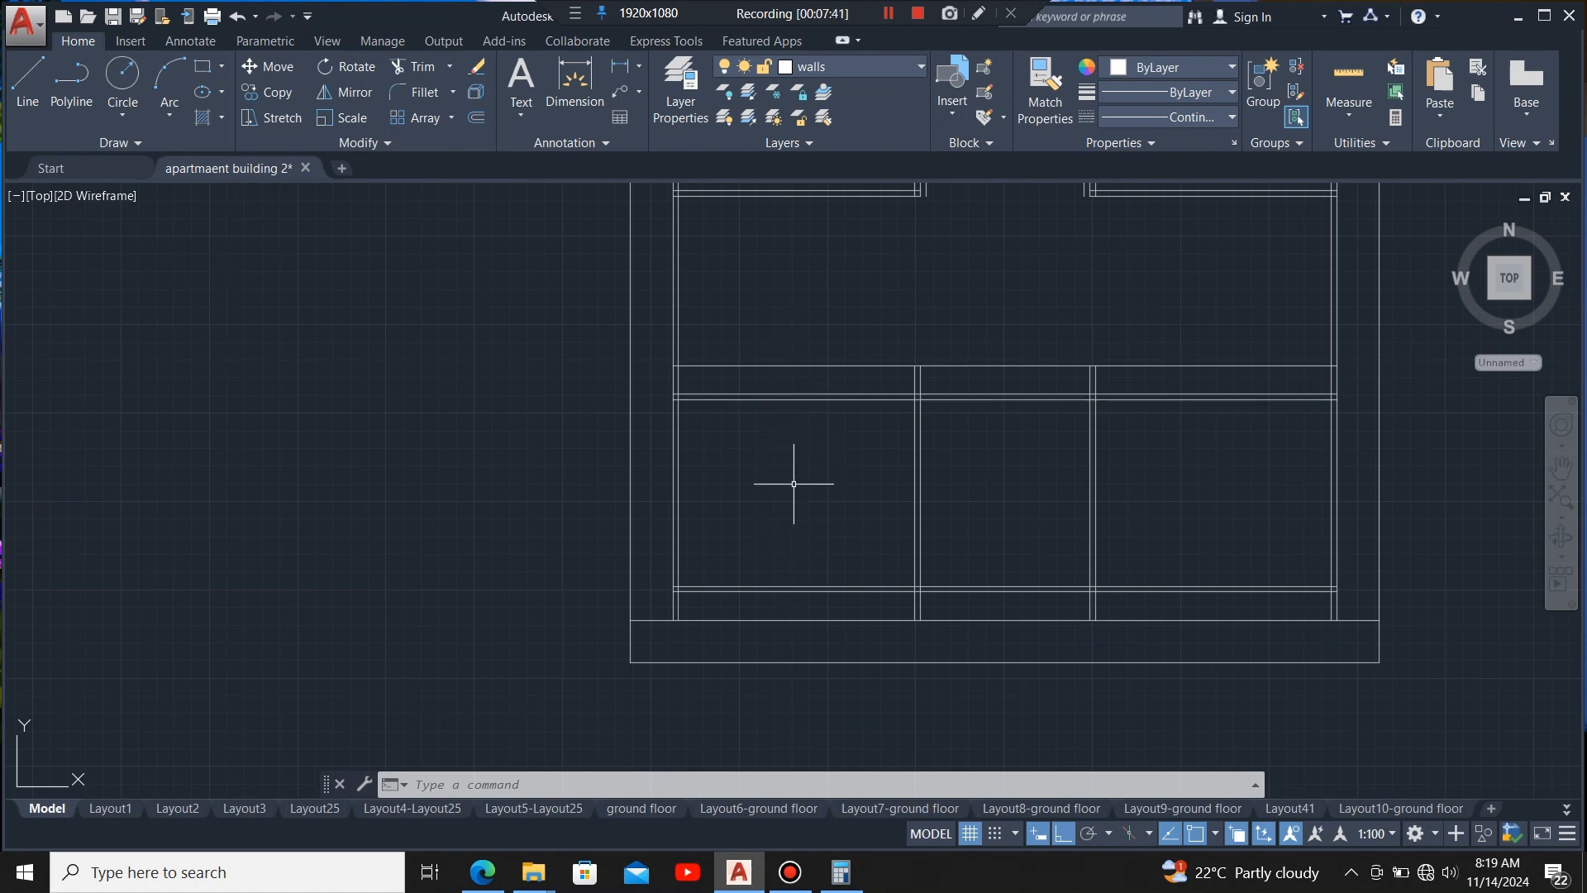
scroll(877, 565, "down", 2)
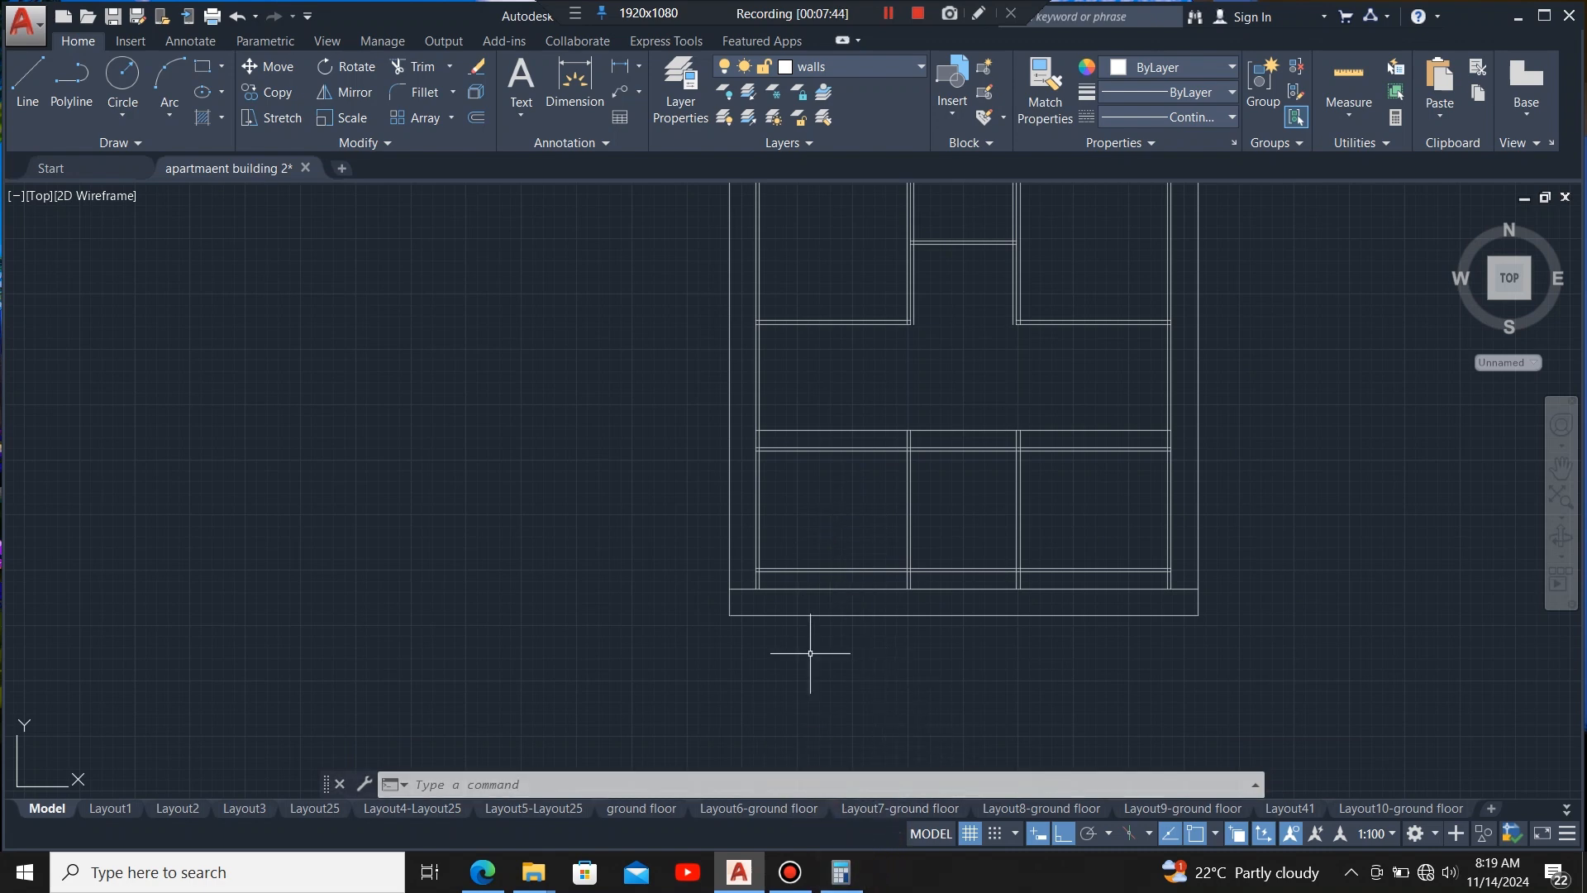
- Switch to Calculator, divide 875 by 2 to get half the cabinet width, and return to the AutoCAD drawing
left_click(840, 872)
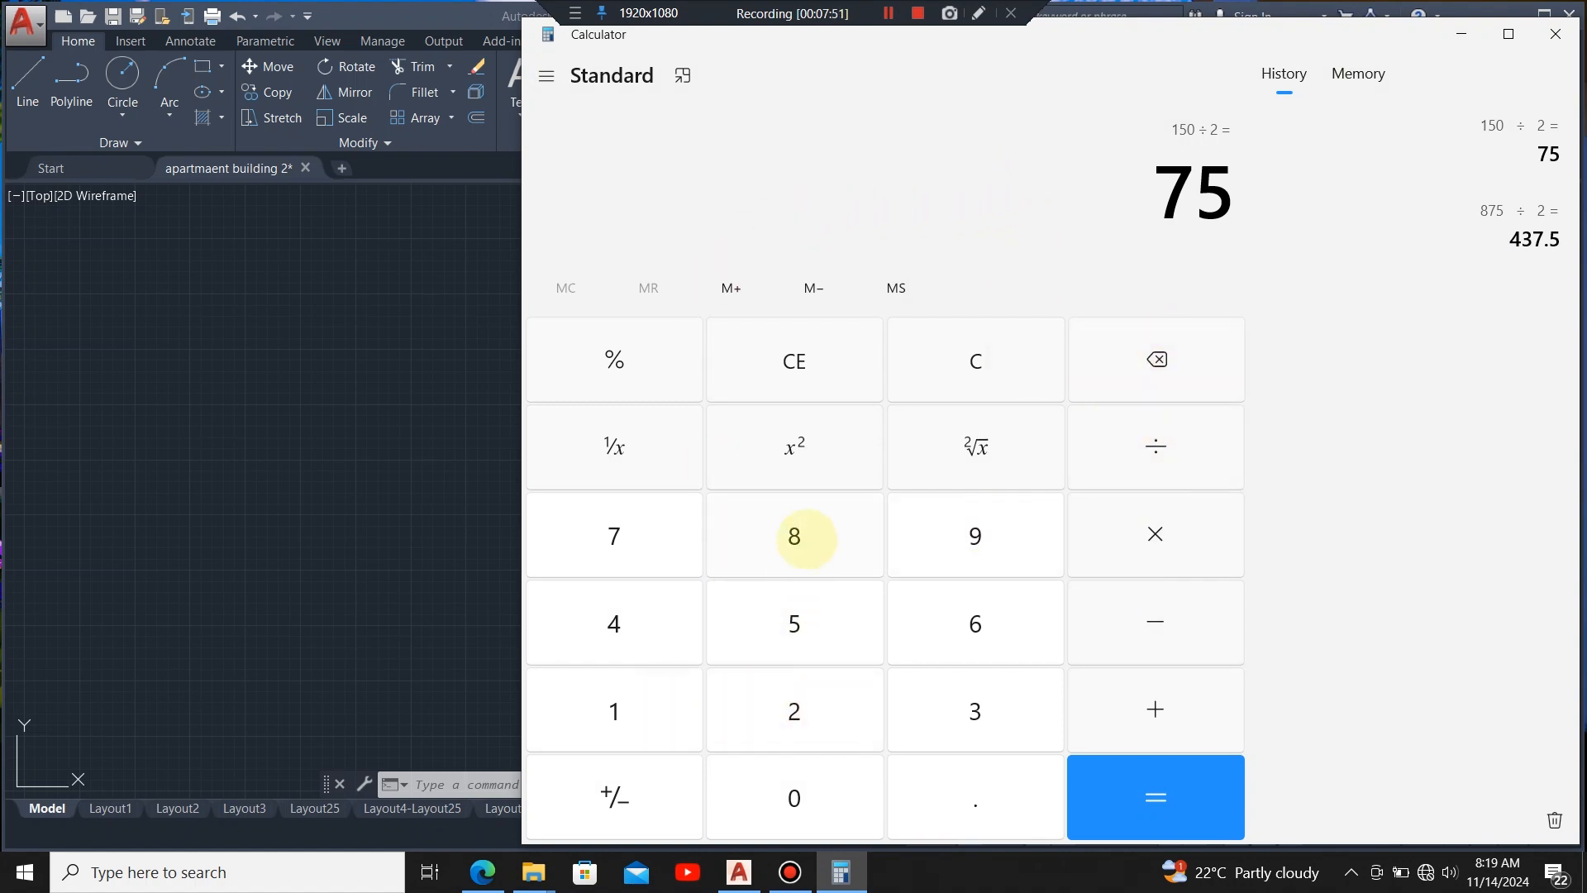
left_click(806, 533)
left_click(649, 529)
left_click(788, 626)
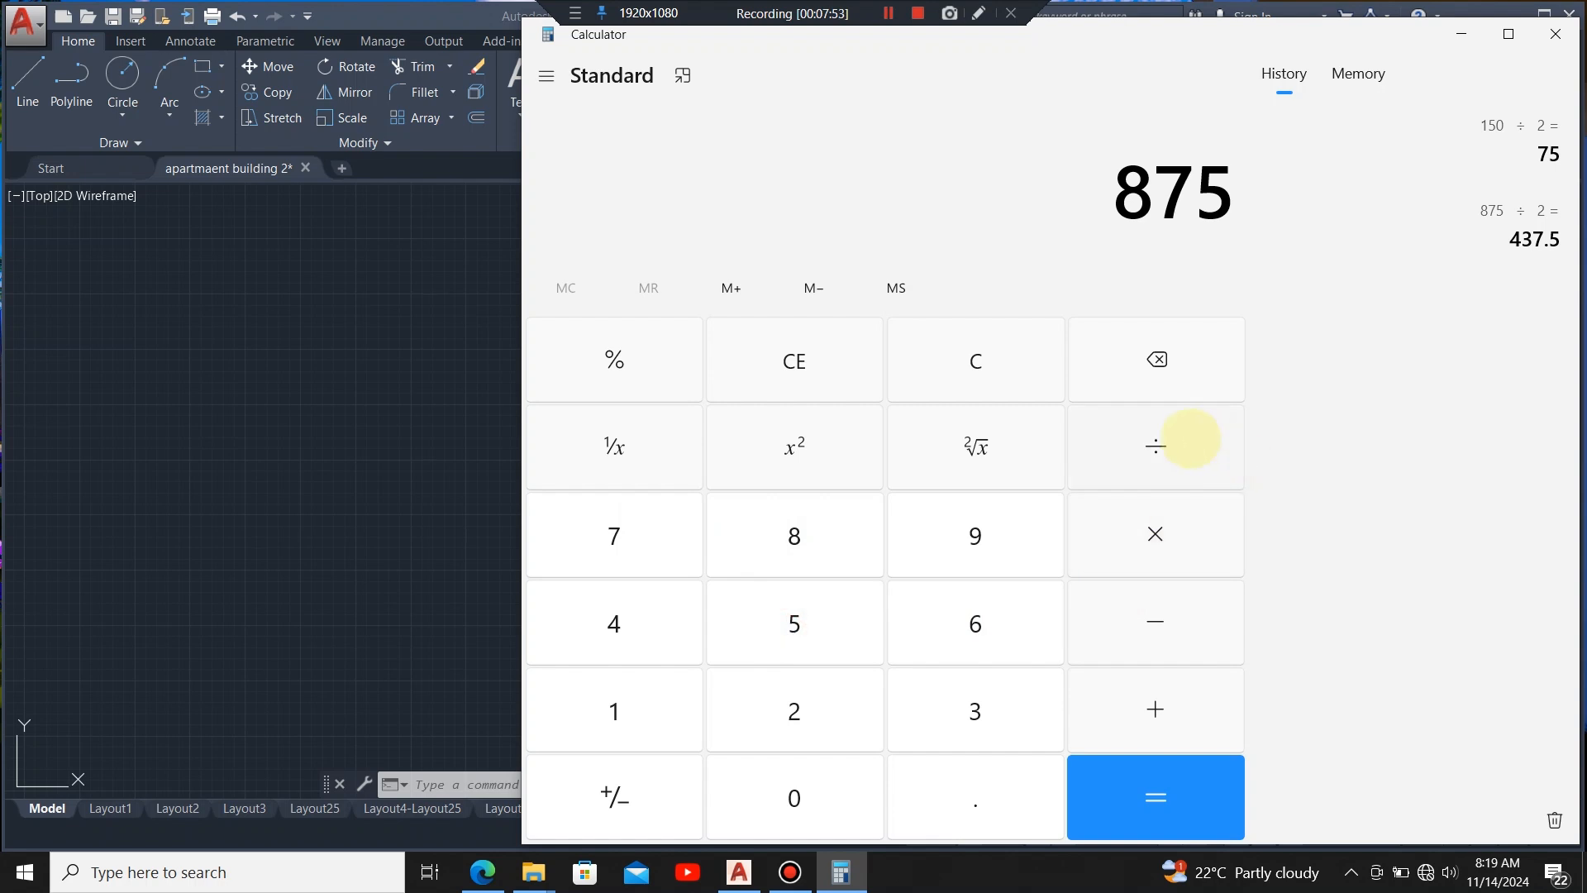
left_click(794, 708)
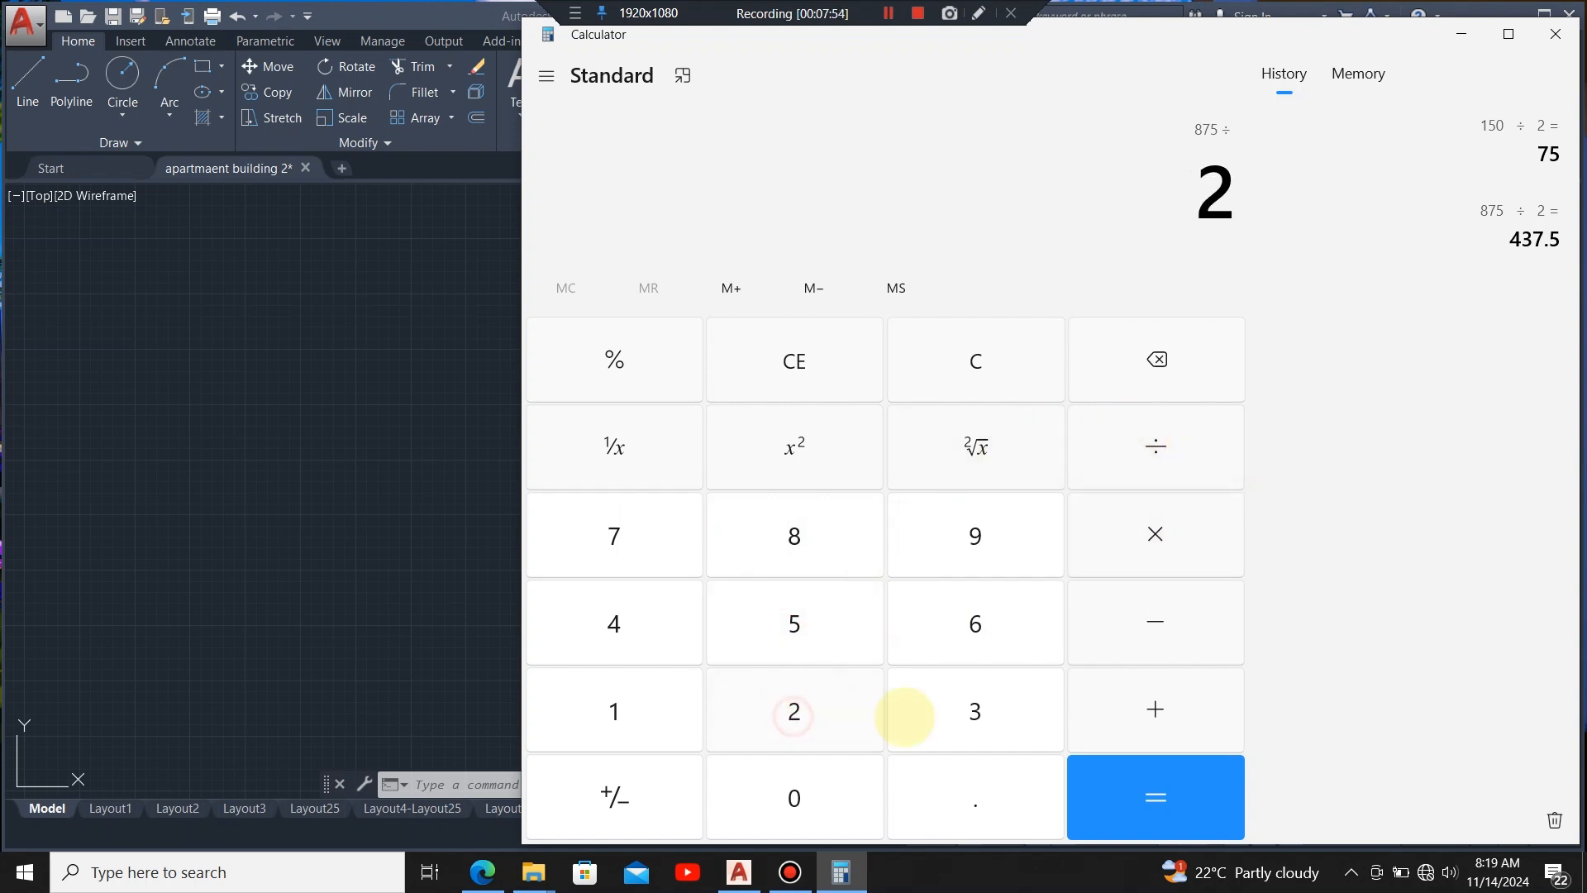
left_click(1135, 803)
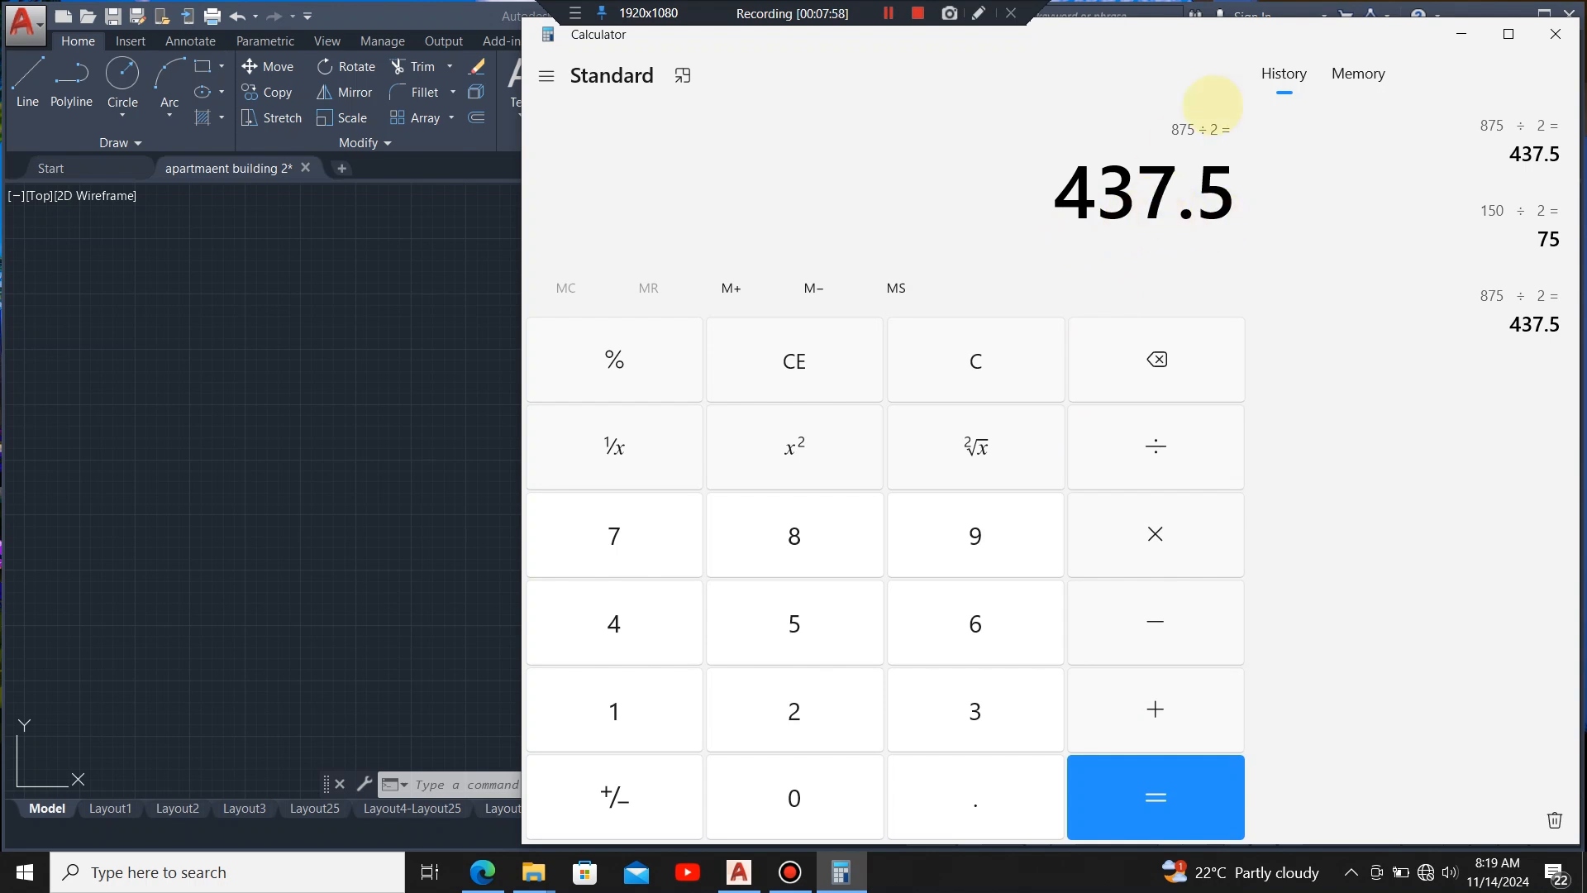
left_click(1460, 33)
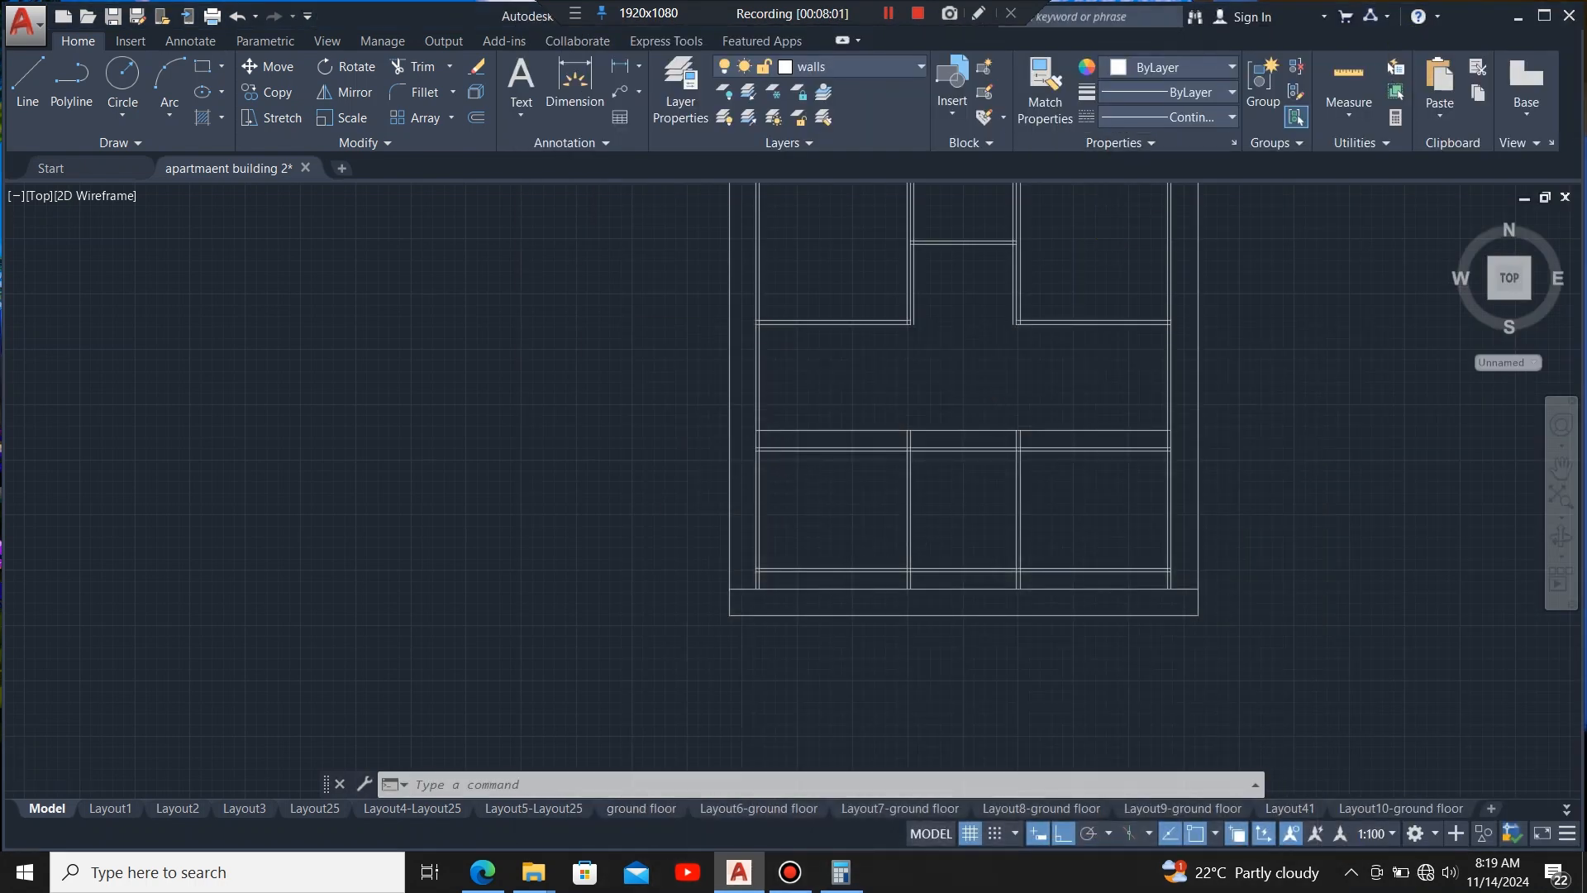
- Offset the left wall's inner line 437.5 mm inward as the centre line of the left cabinets
scroll(756, 501, "up", 5)
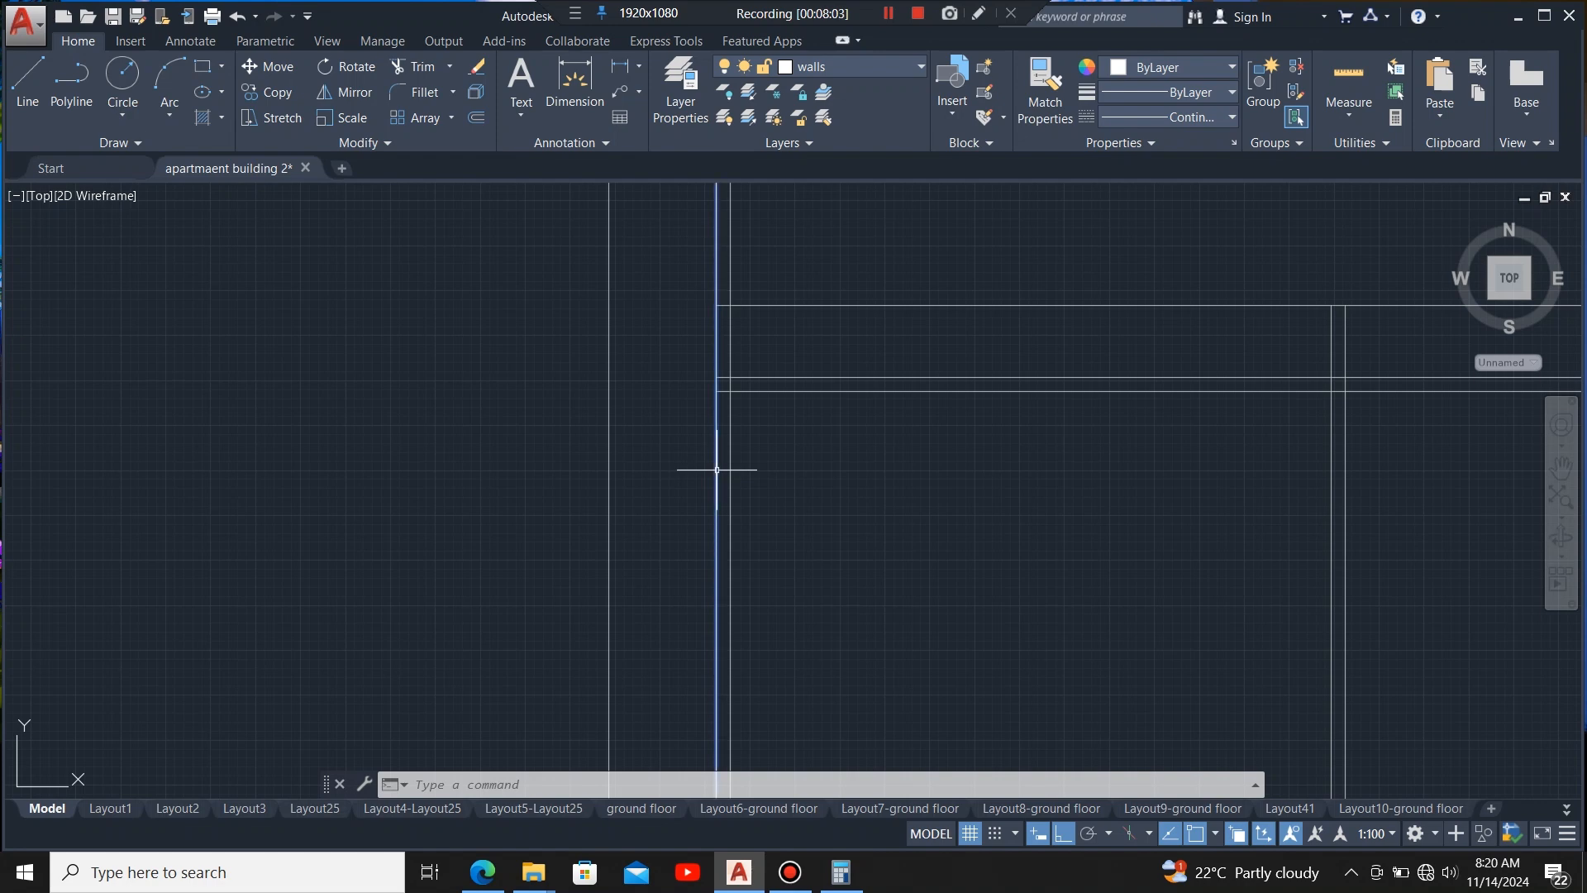
left_click(476, 116)
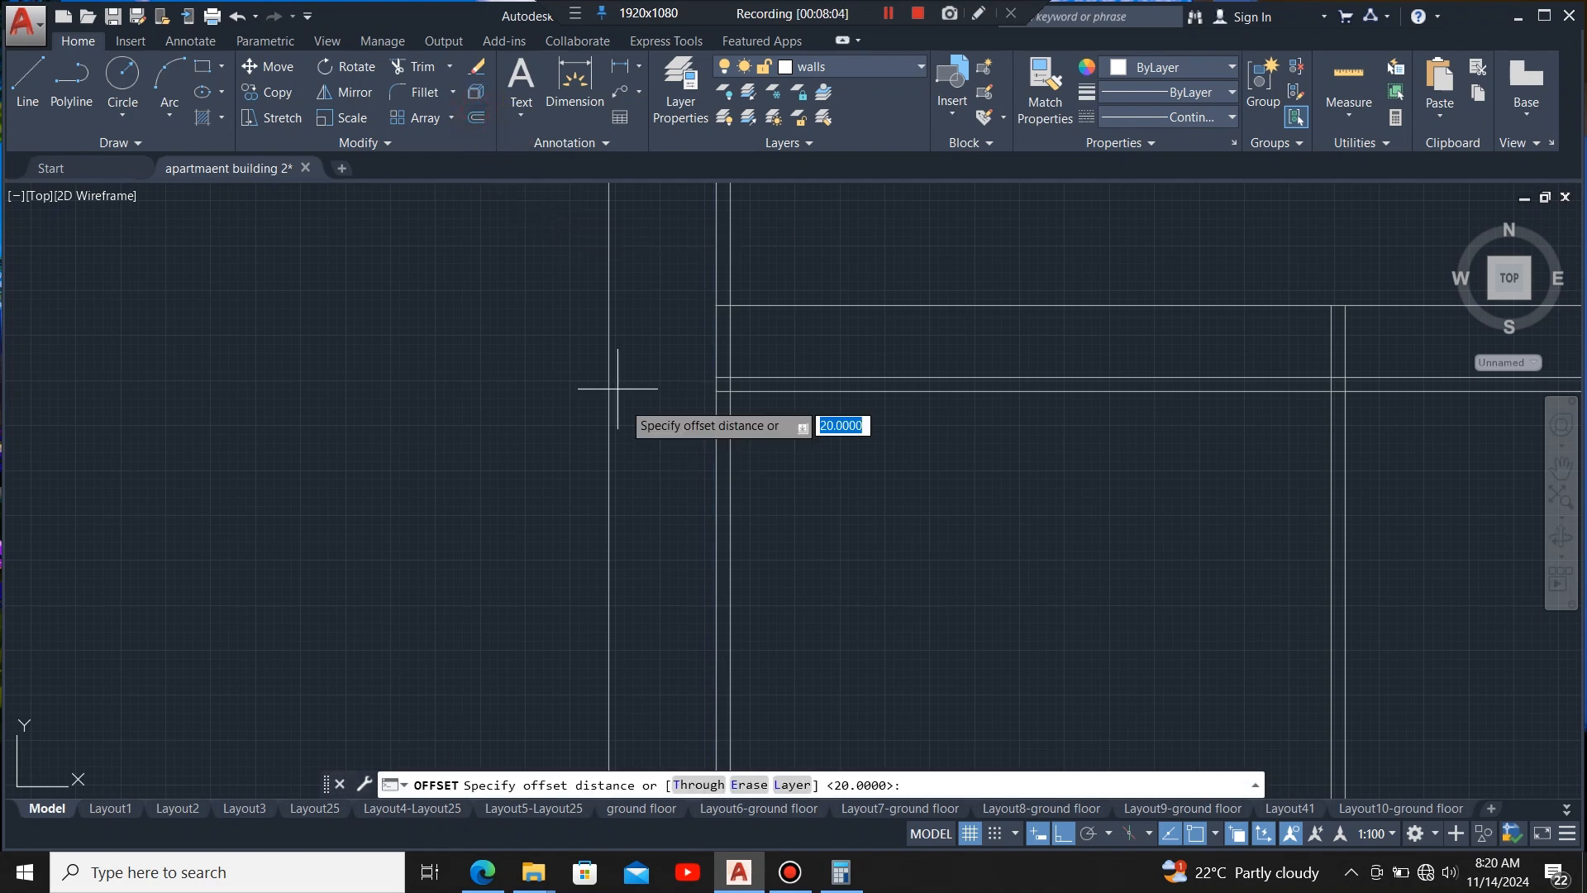
left_click(716, 482)
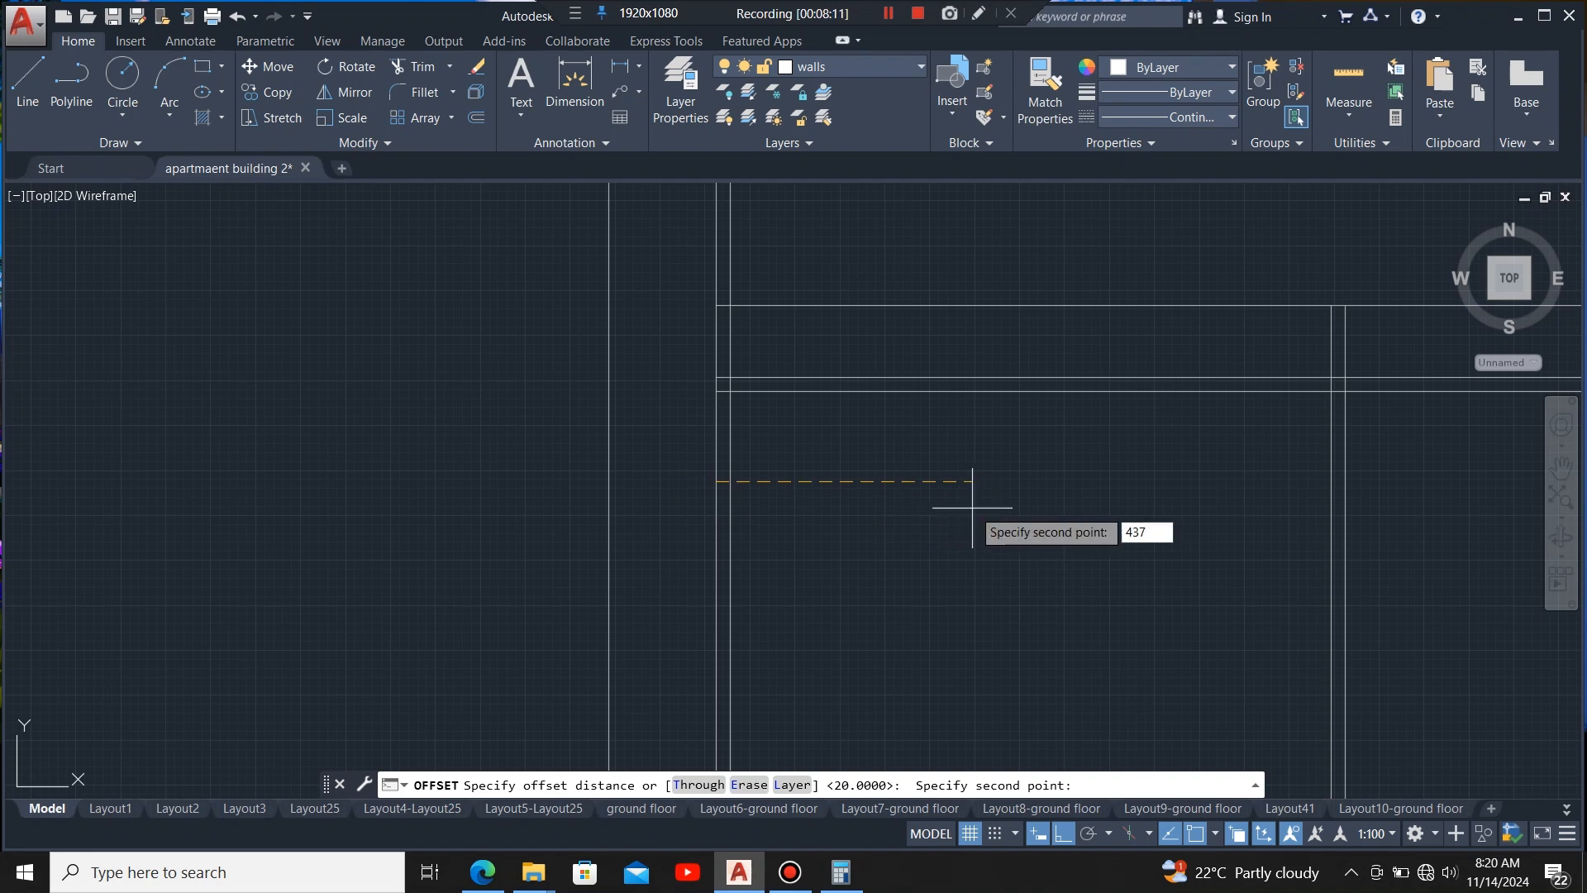
key("Return")
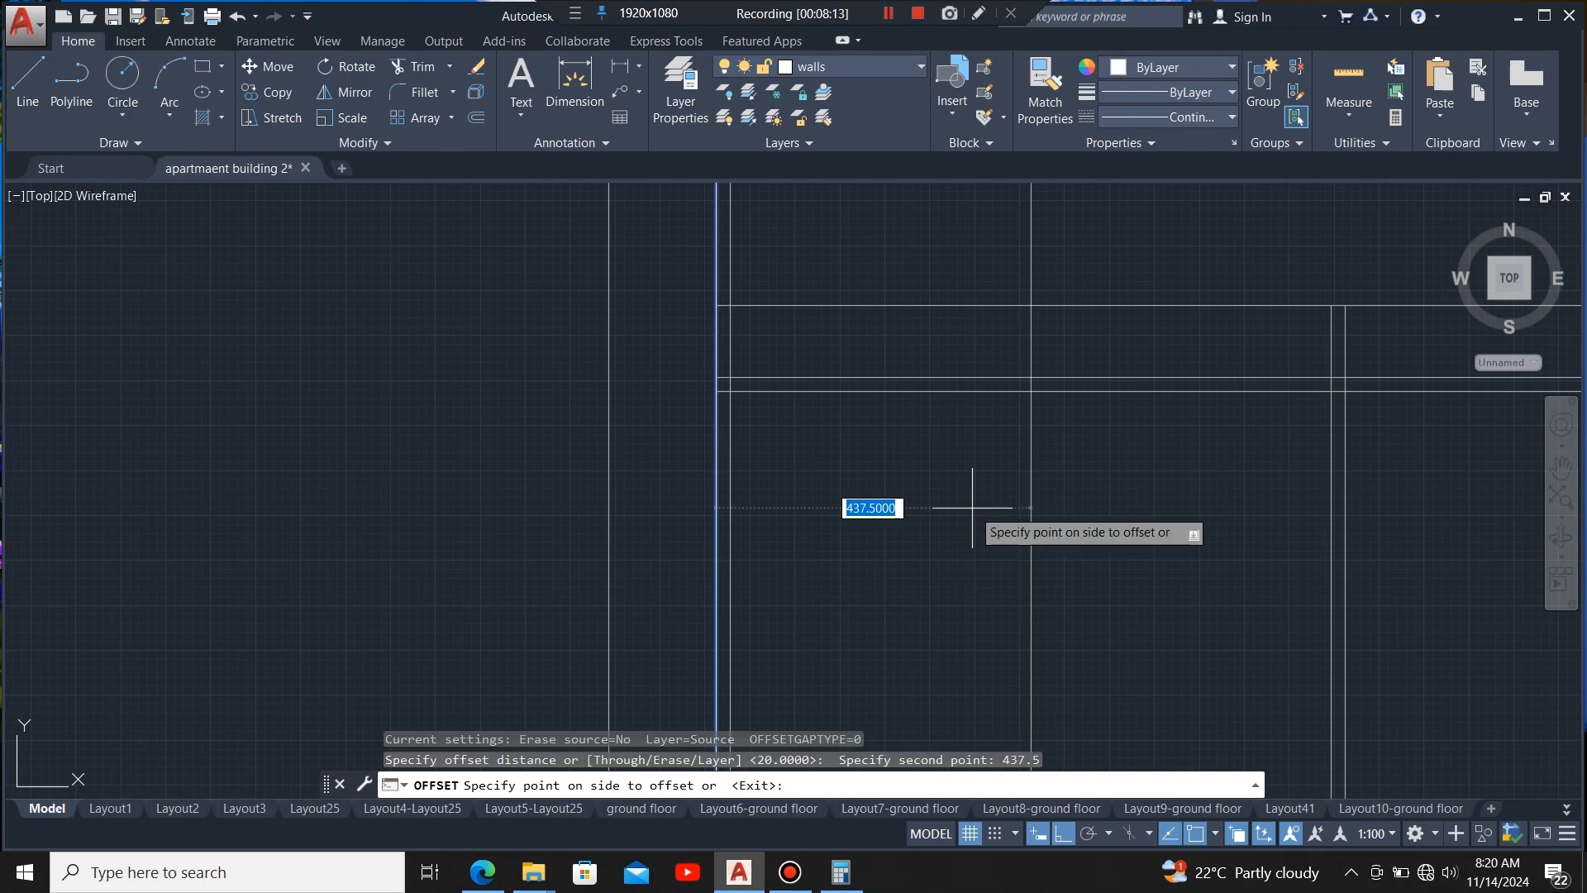
left_click(972, 507)
scroll(764, 455, "down", 3)
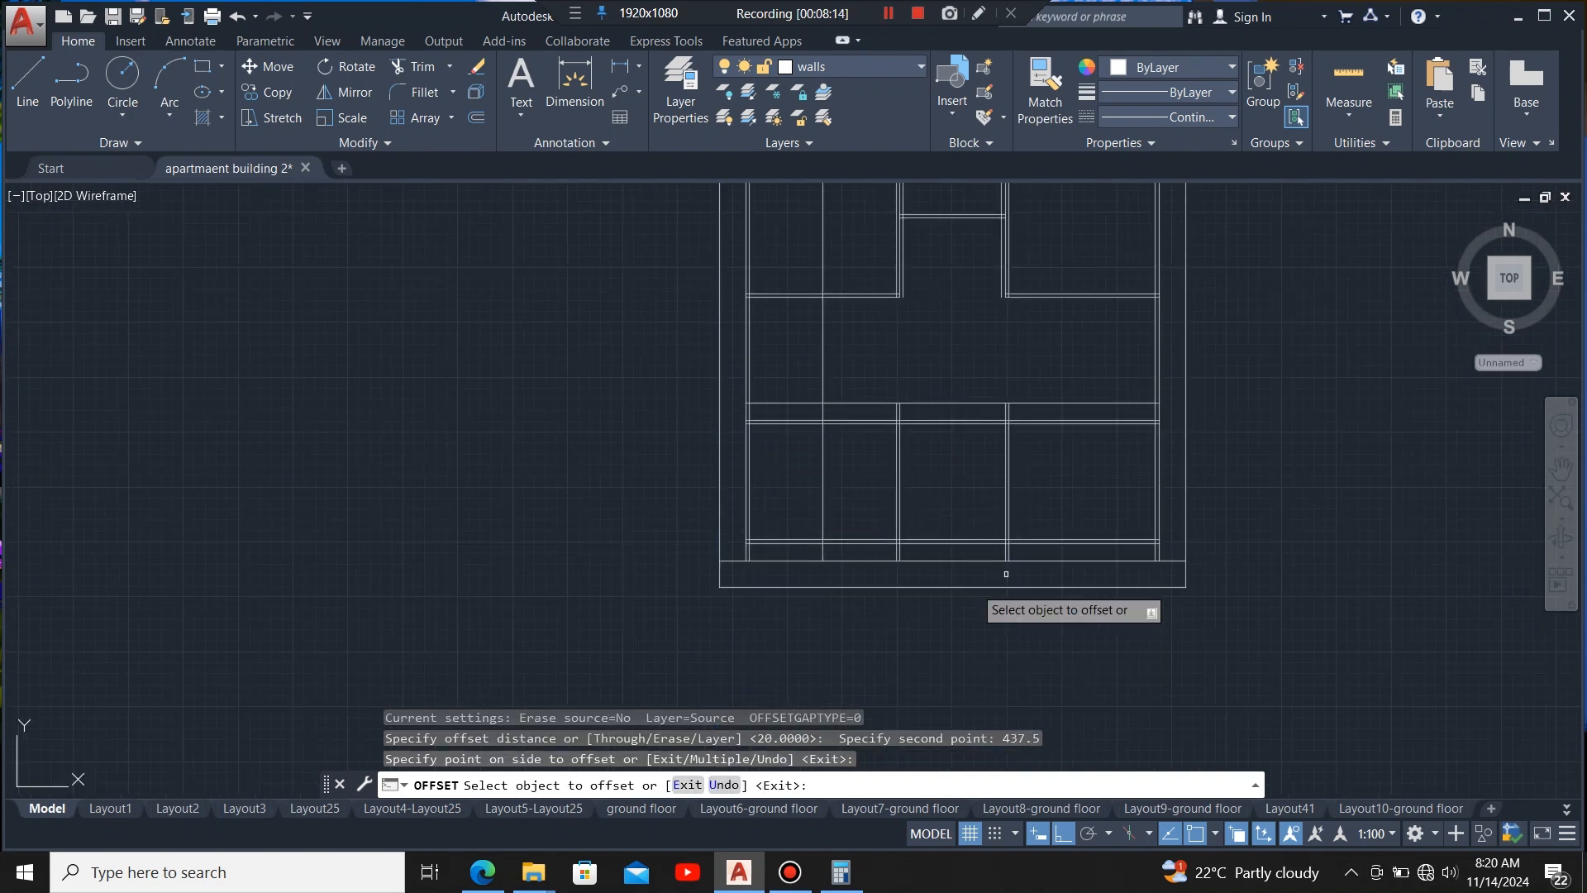
- Offset the right wall's inner line 437.5 mm inward as the centre line of the right cabinets
scroll(1140, 470, "up", 4)
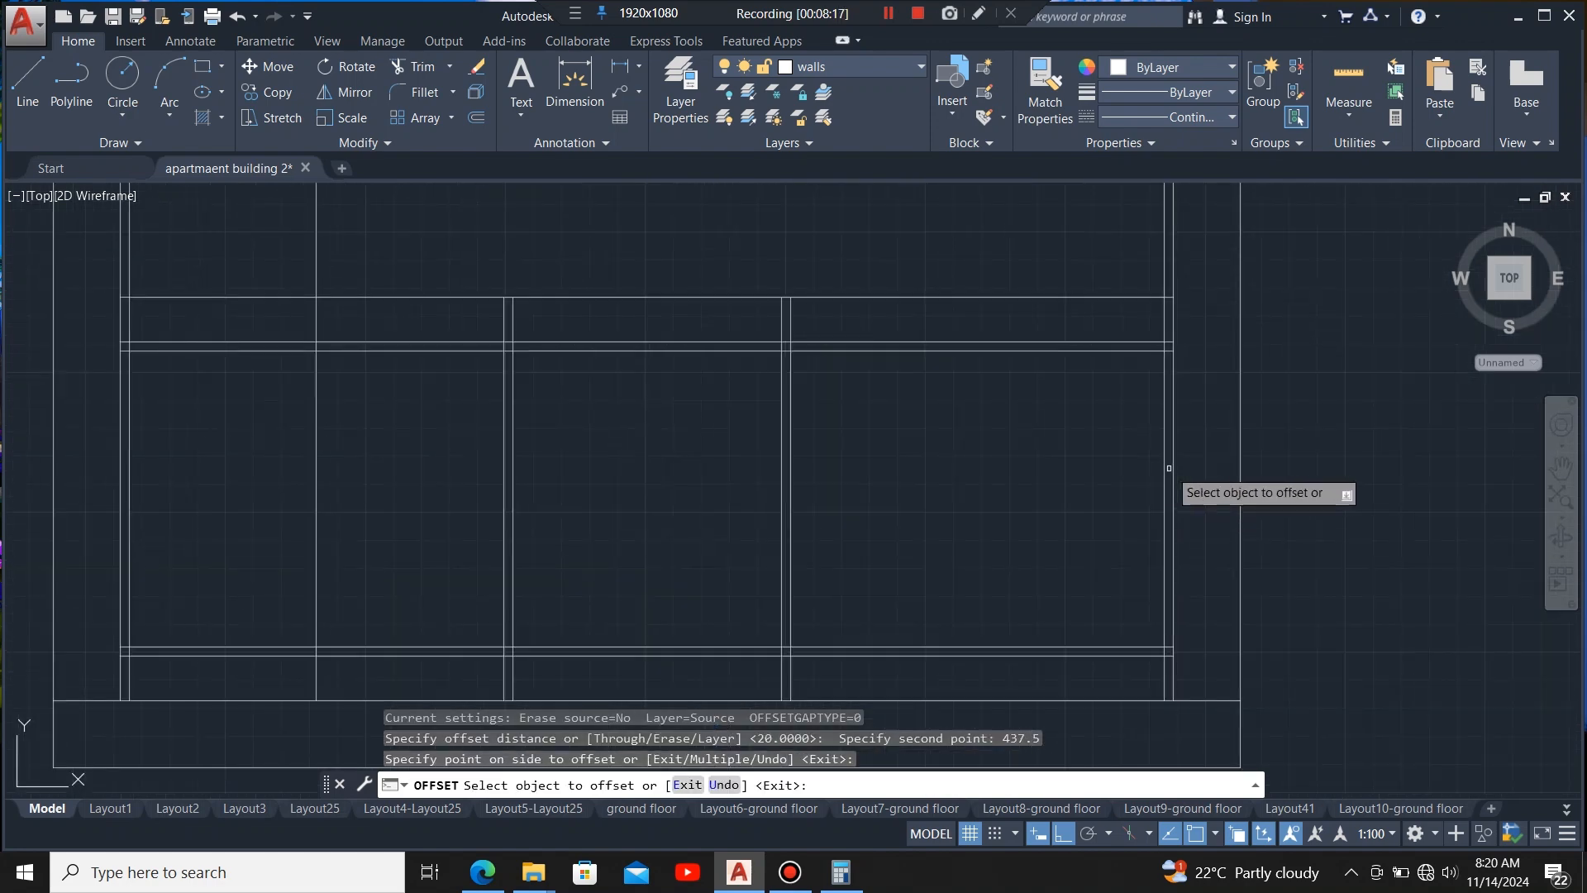
left_click(1169, 468)
left_click(1000, 502)
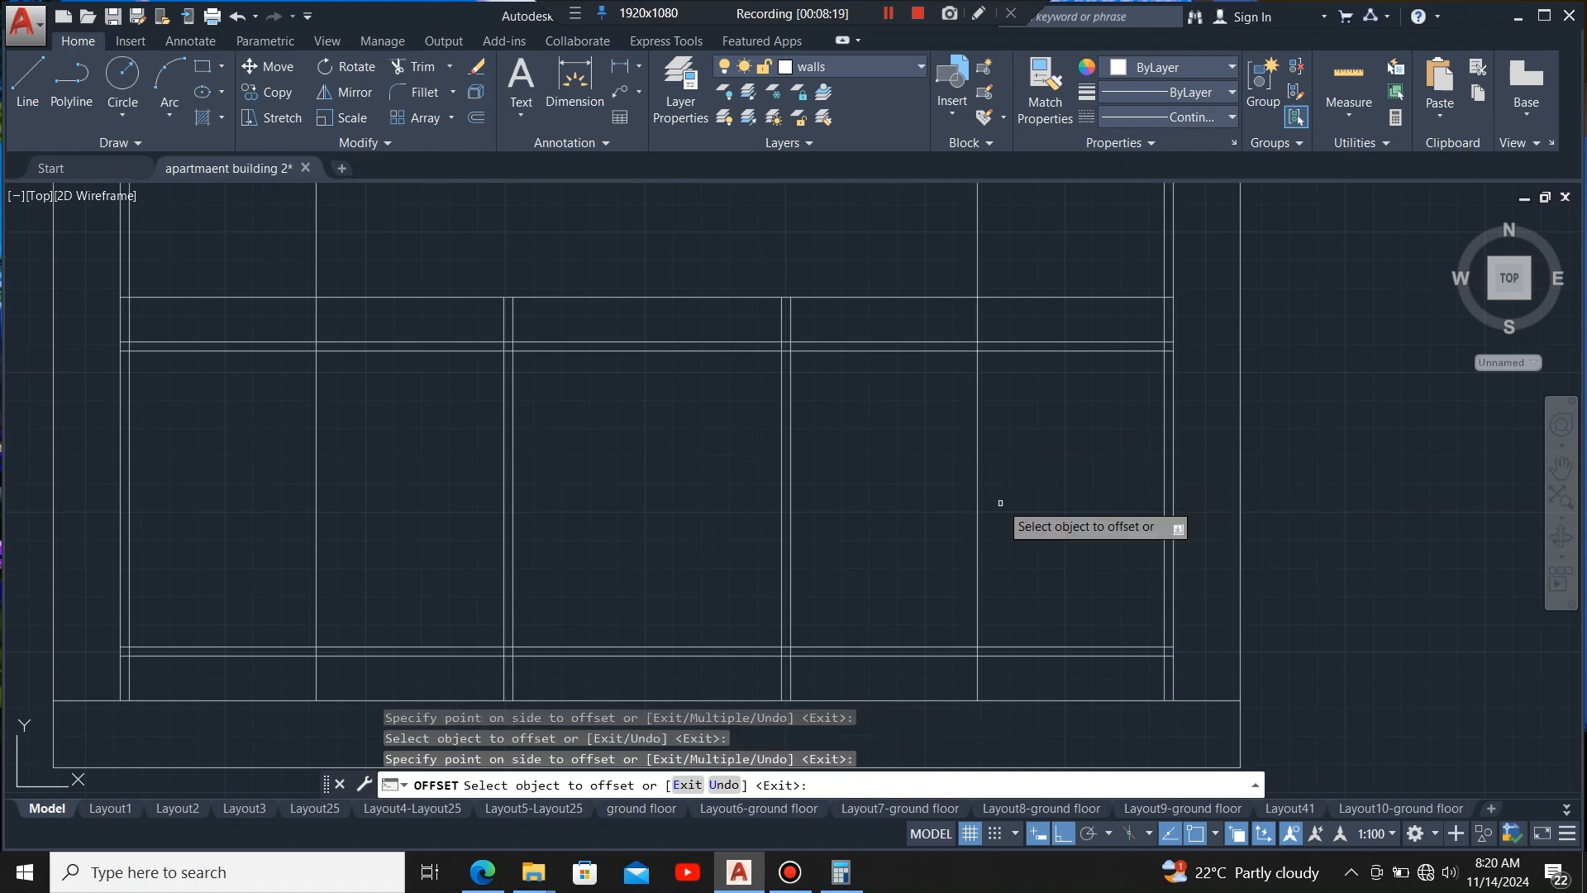
scroll(1001, 503, "down", 5)
scroll(974, 460, "up", 1)
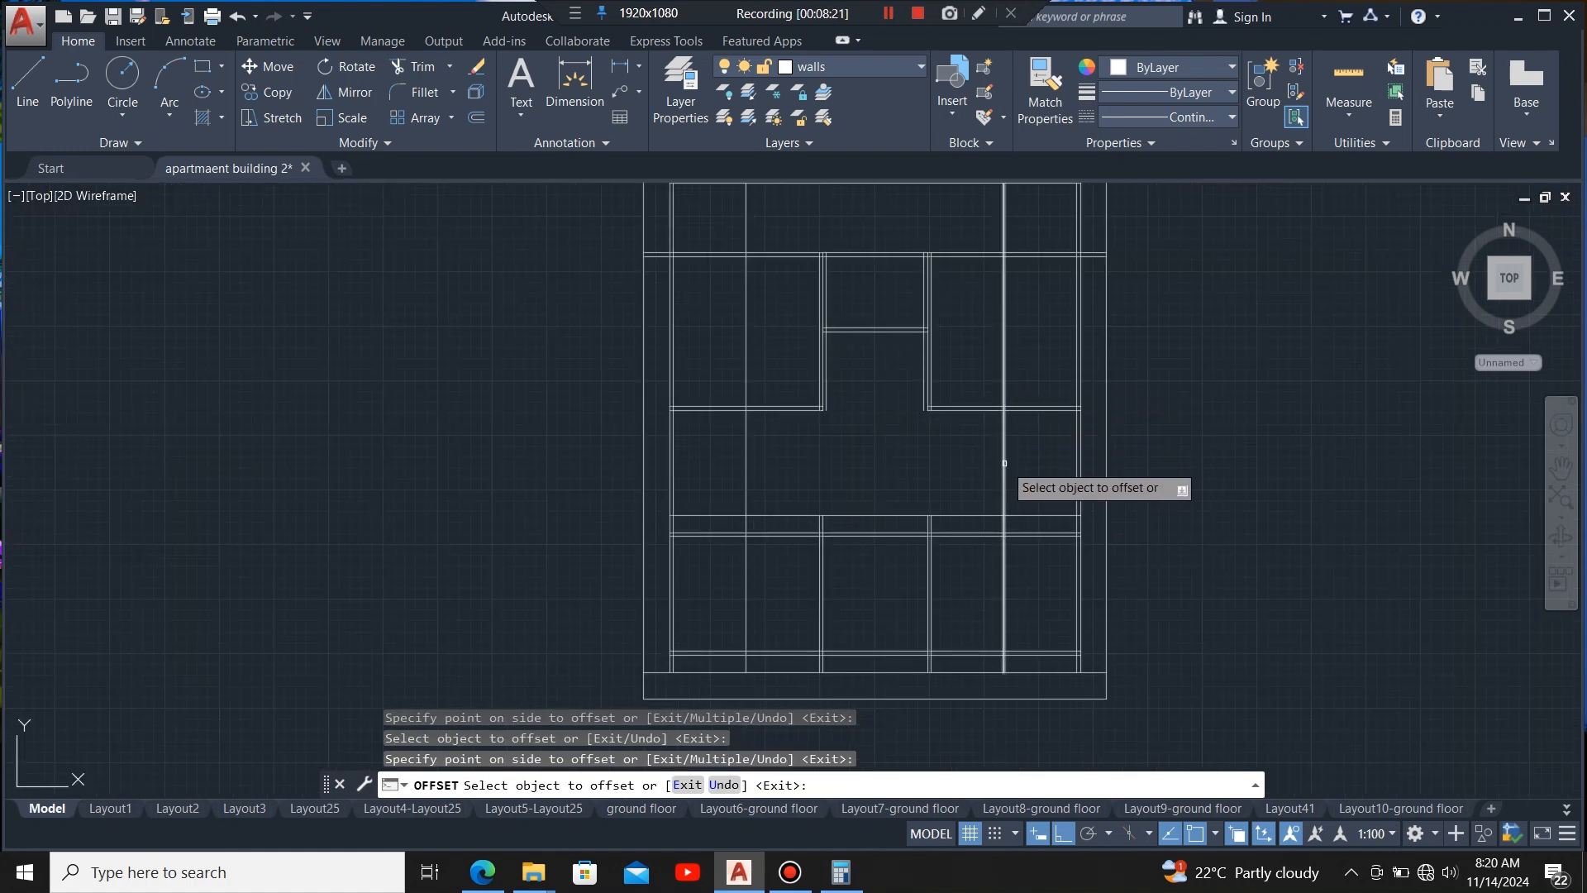
key("Escape")
- Trim both cabinet centre lines out of the open space between the upper cabinets' bottom lines and the countertop line
left_click(1041, 229)
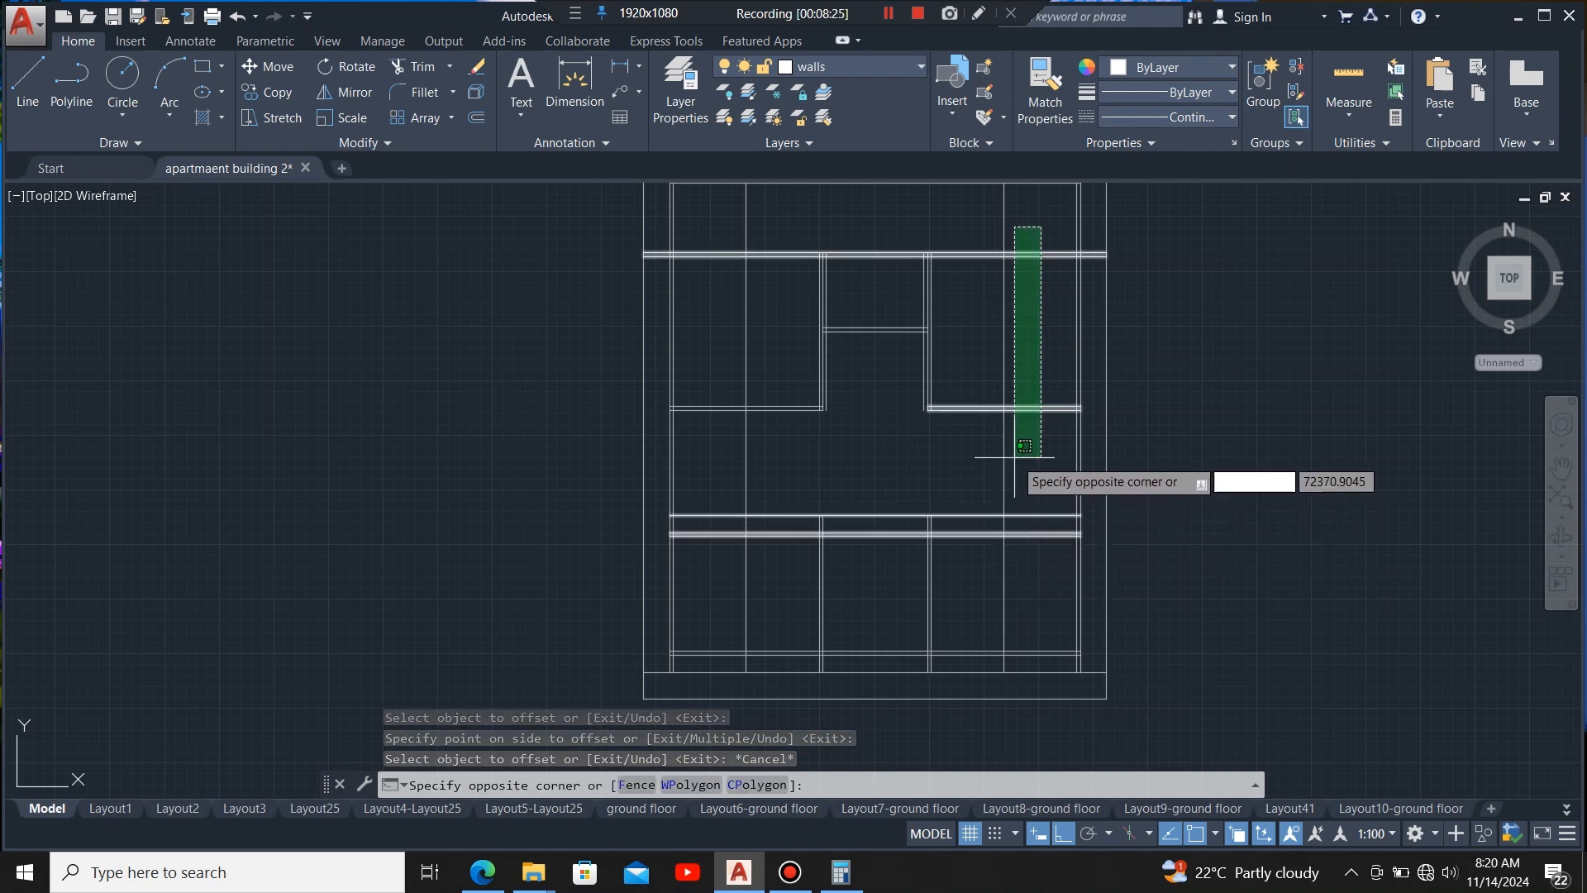
left_click(1032, 239)
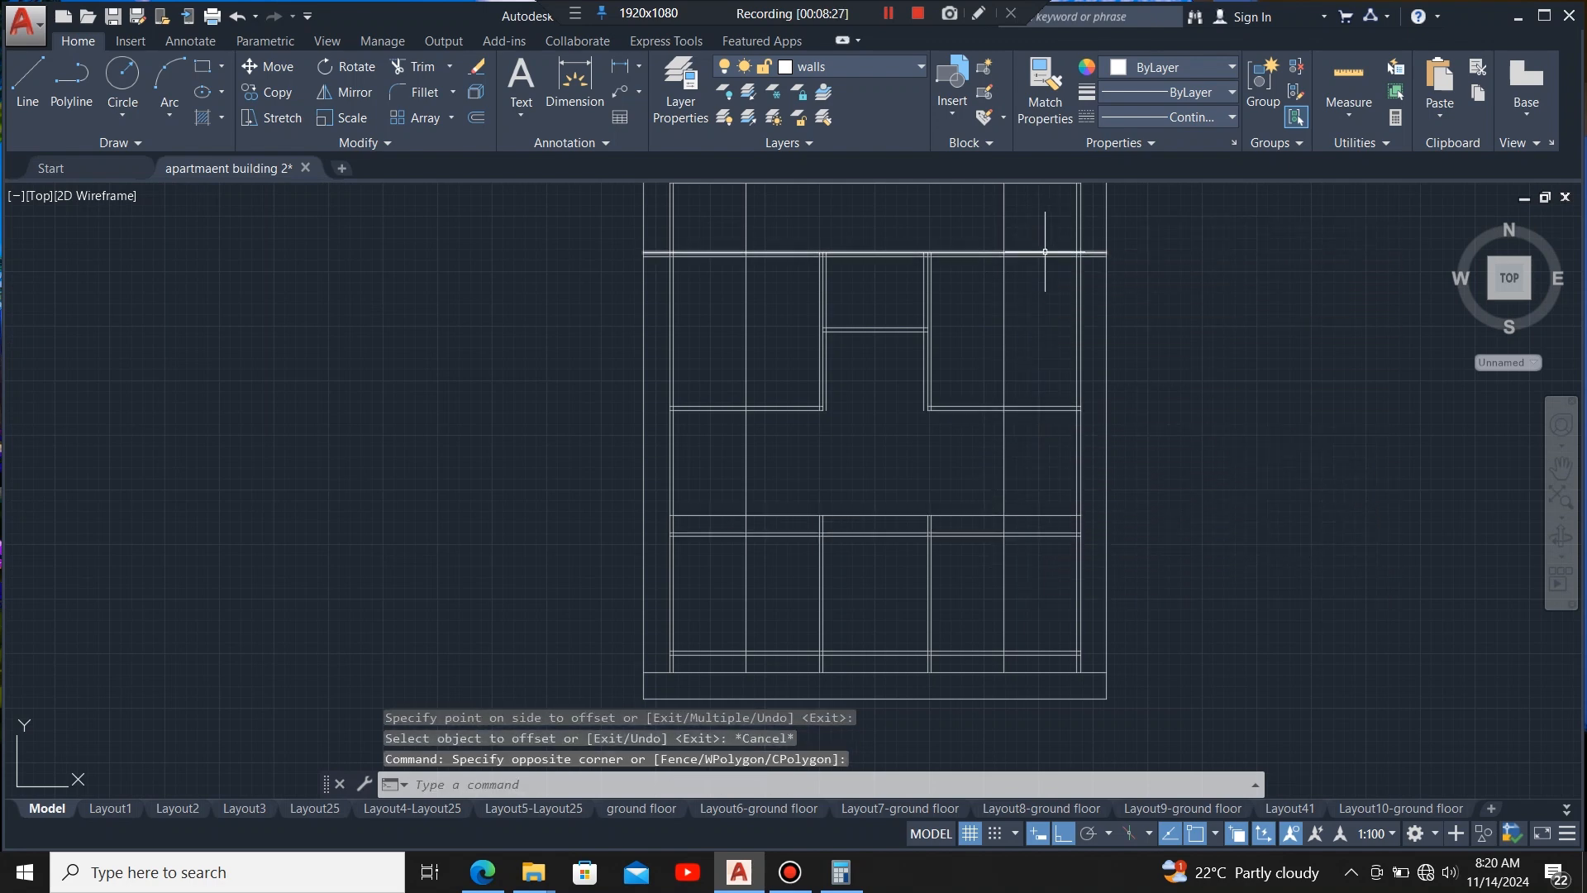
left_click(1045, 252)
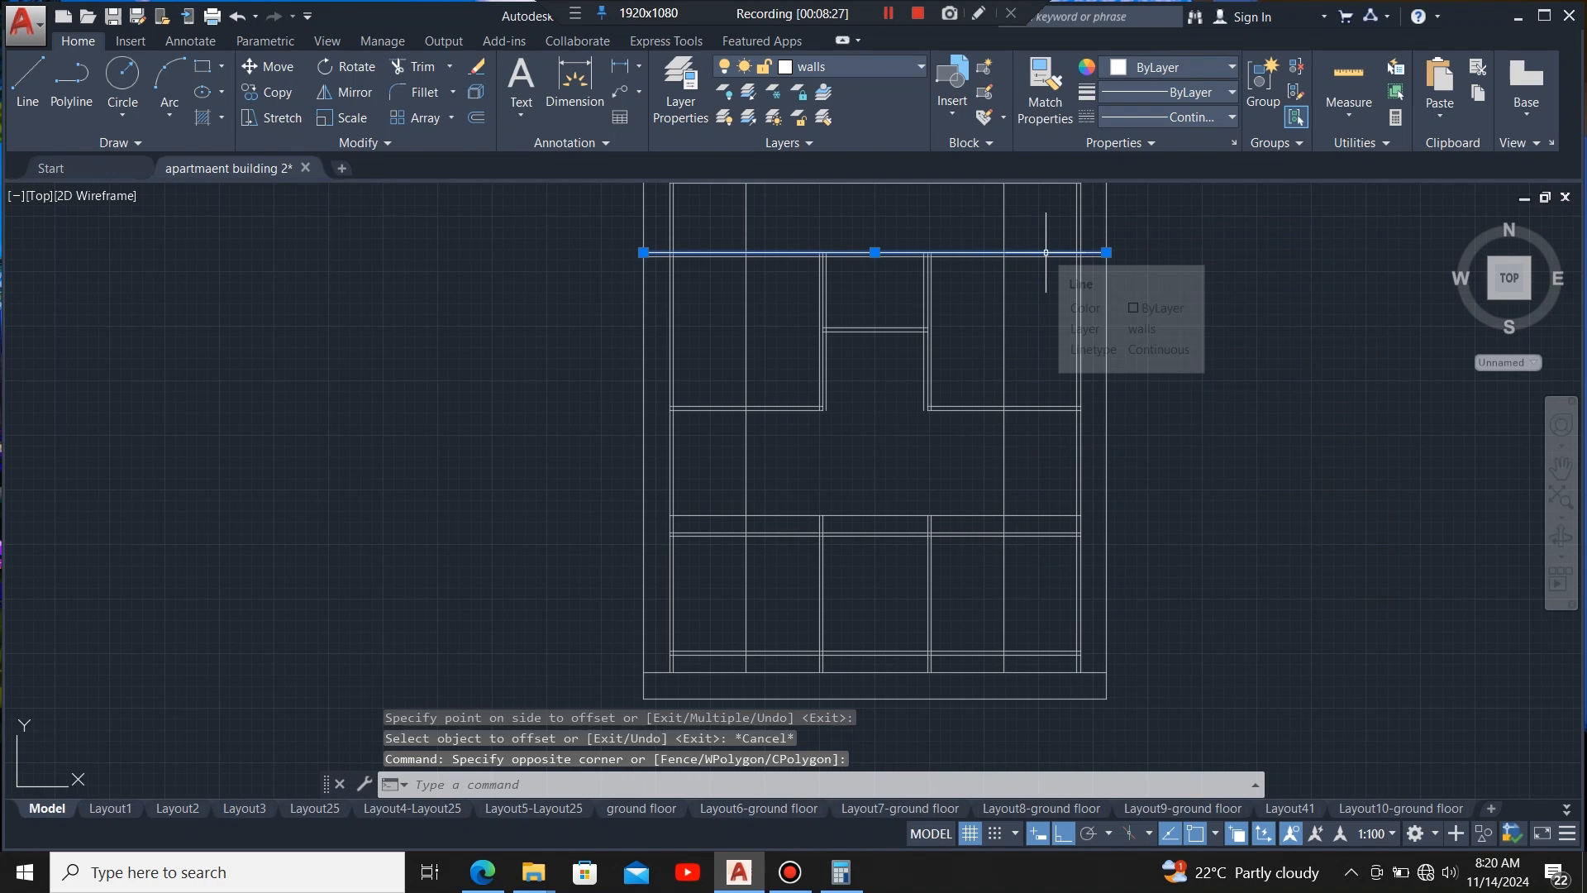
left_click(1040, 410)
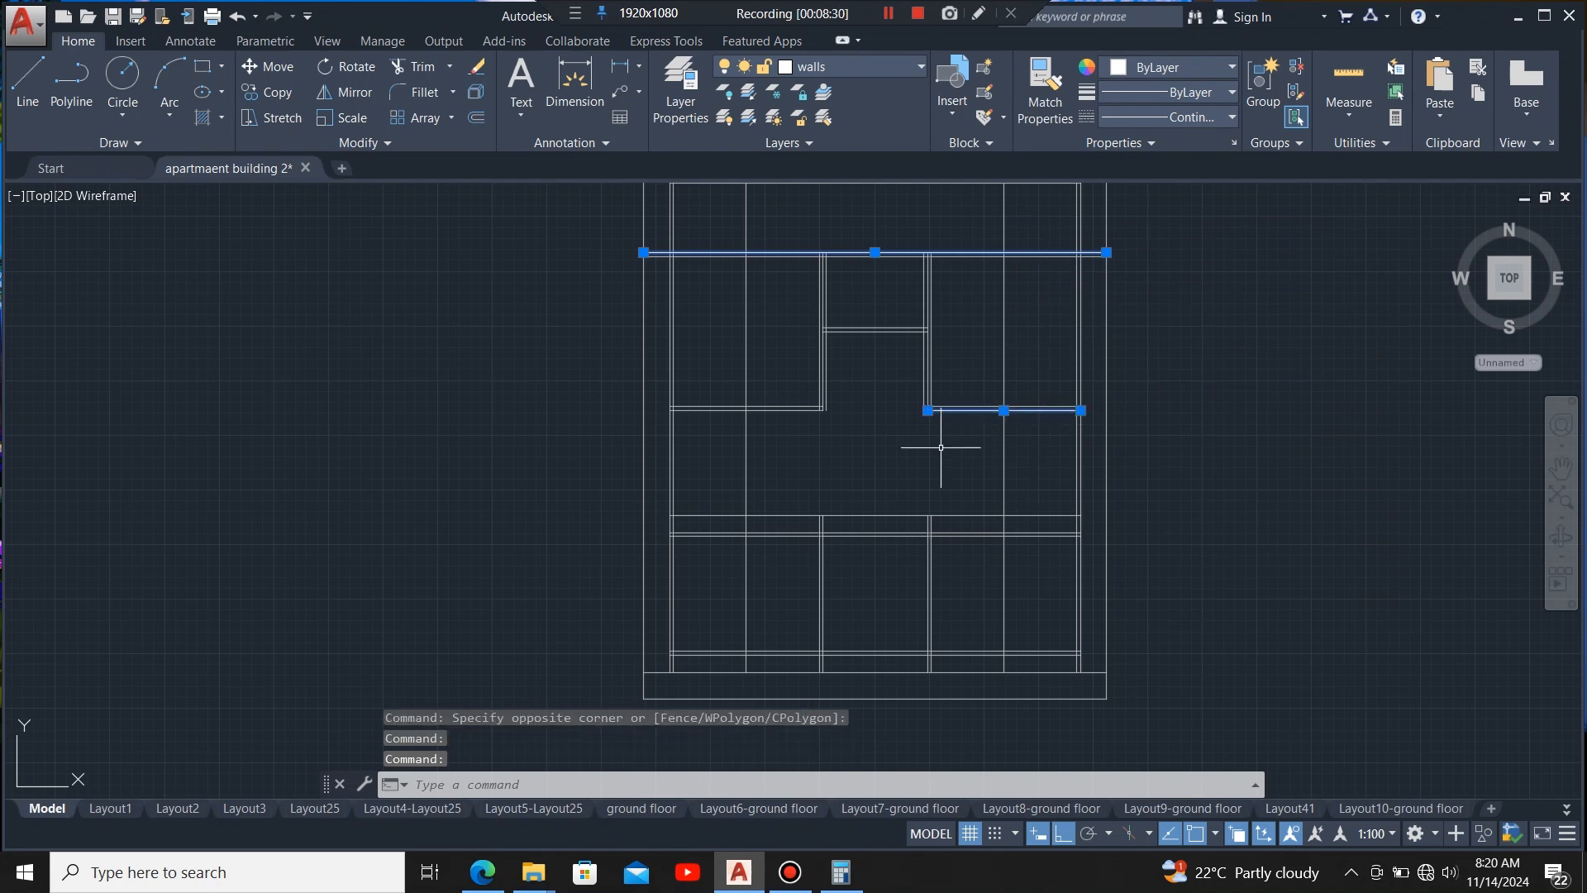
left_click(798, 410)
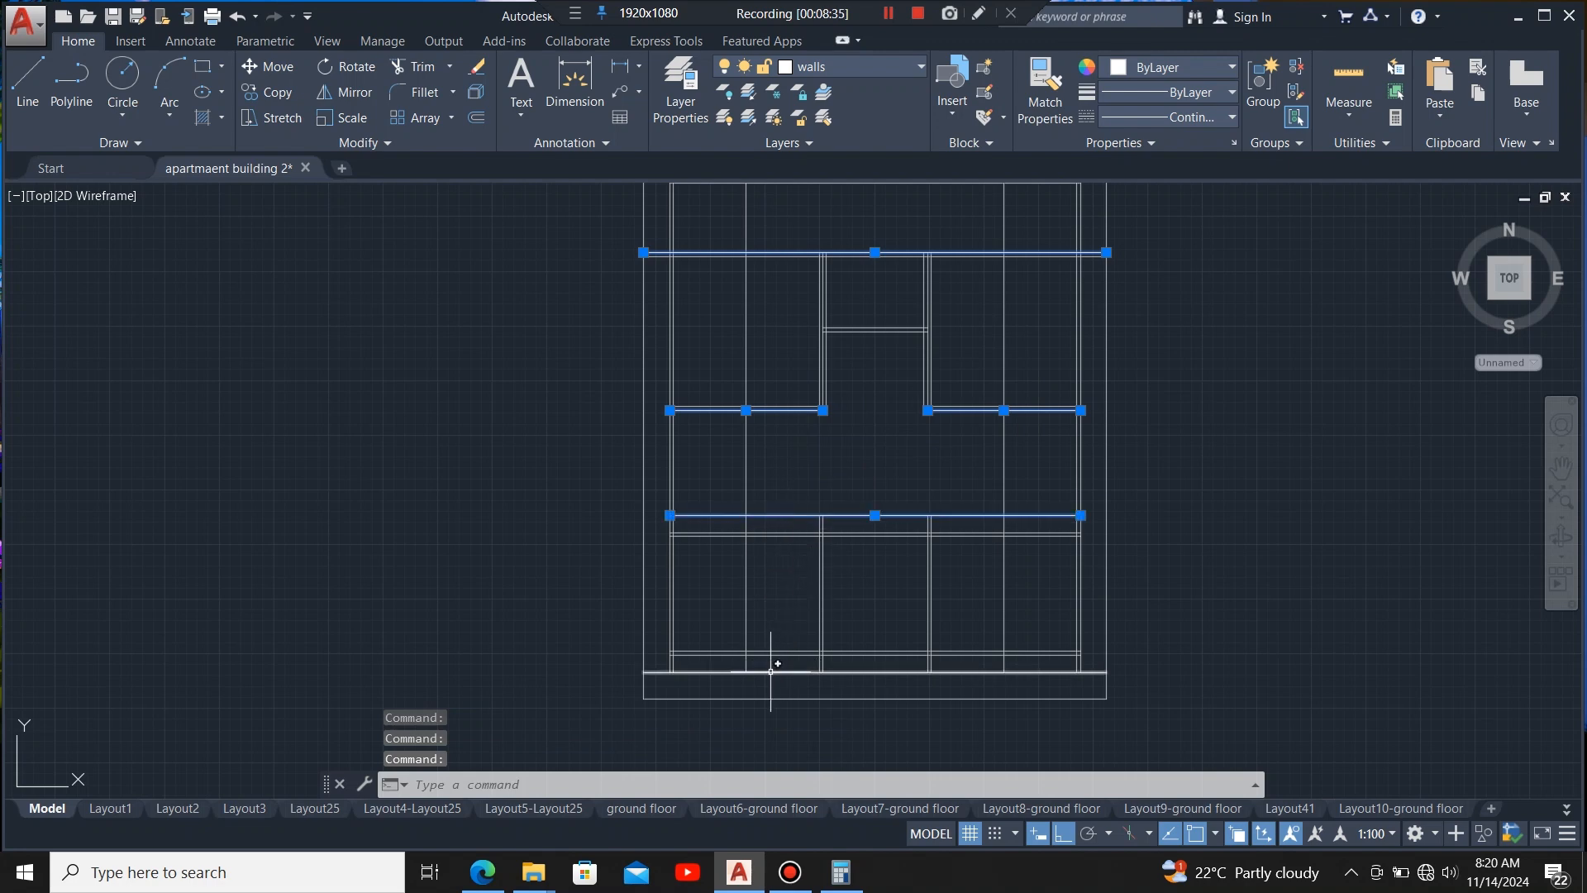
scroll(770, 671, "up", 4)
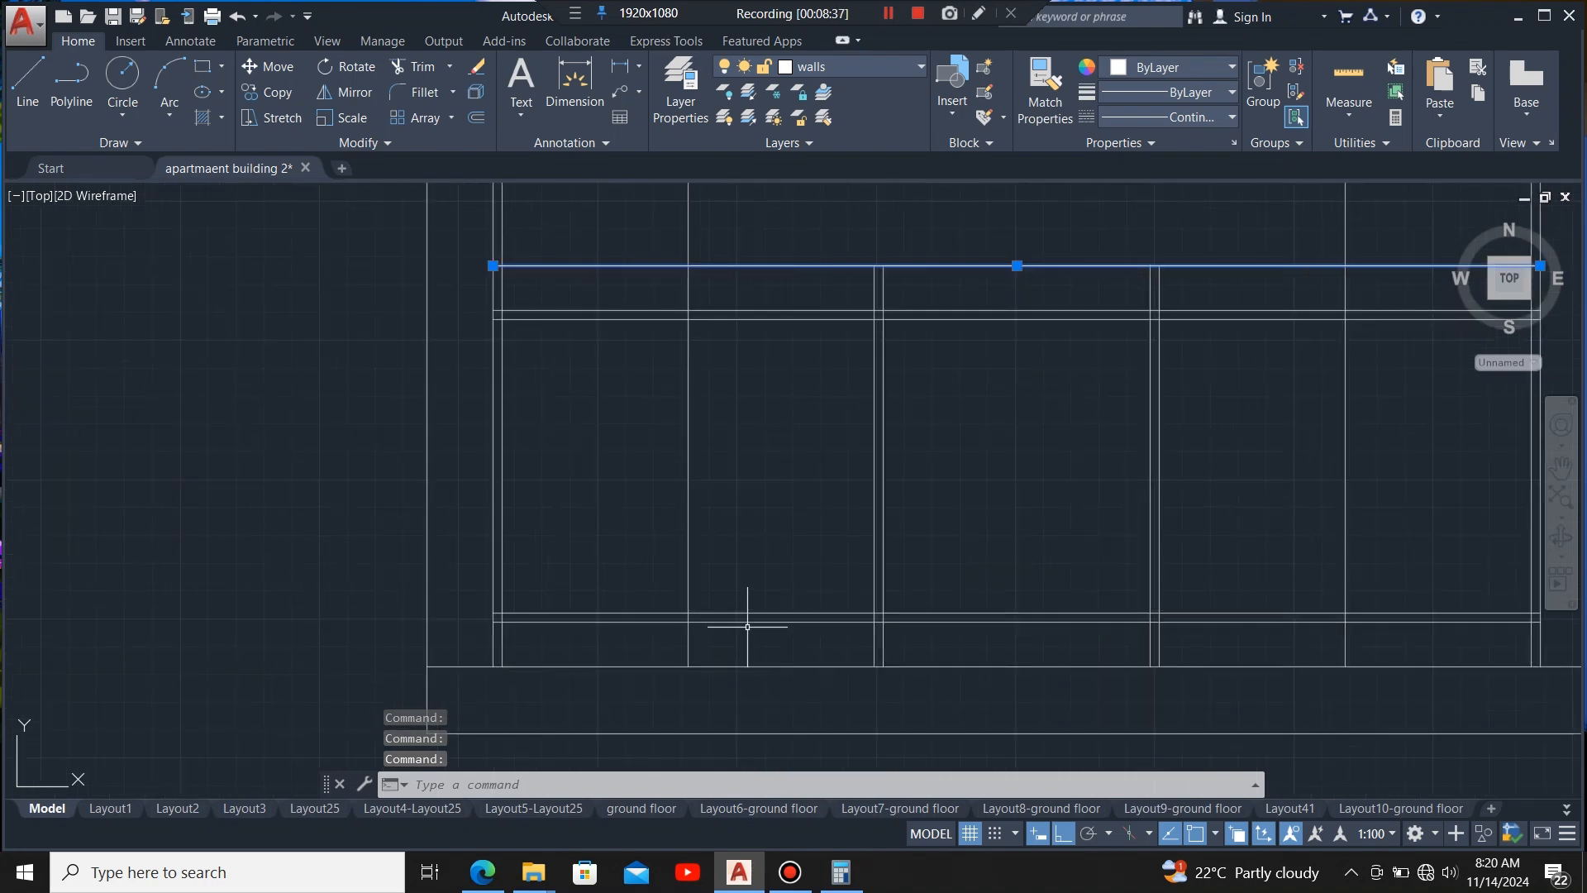
scroll(609, 609, "down", 4)
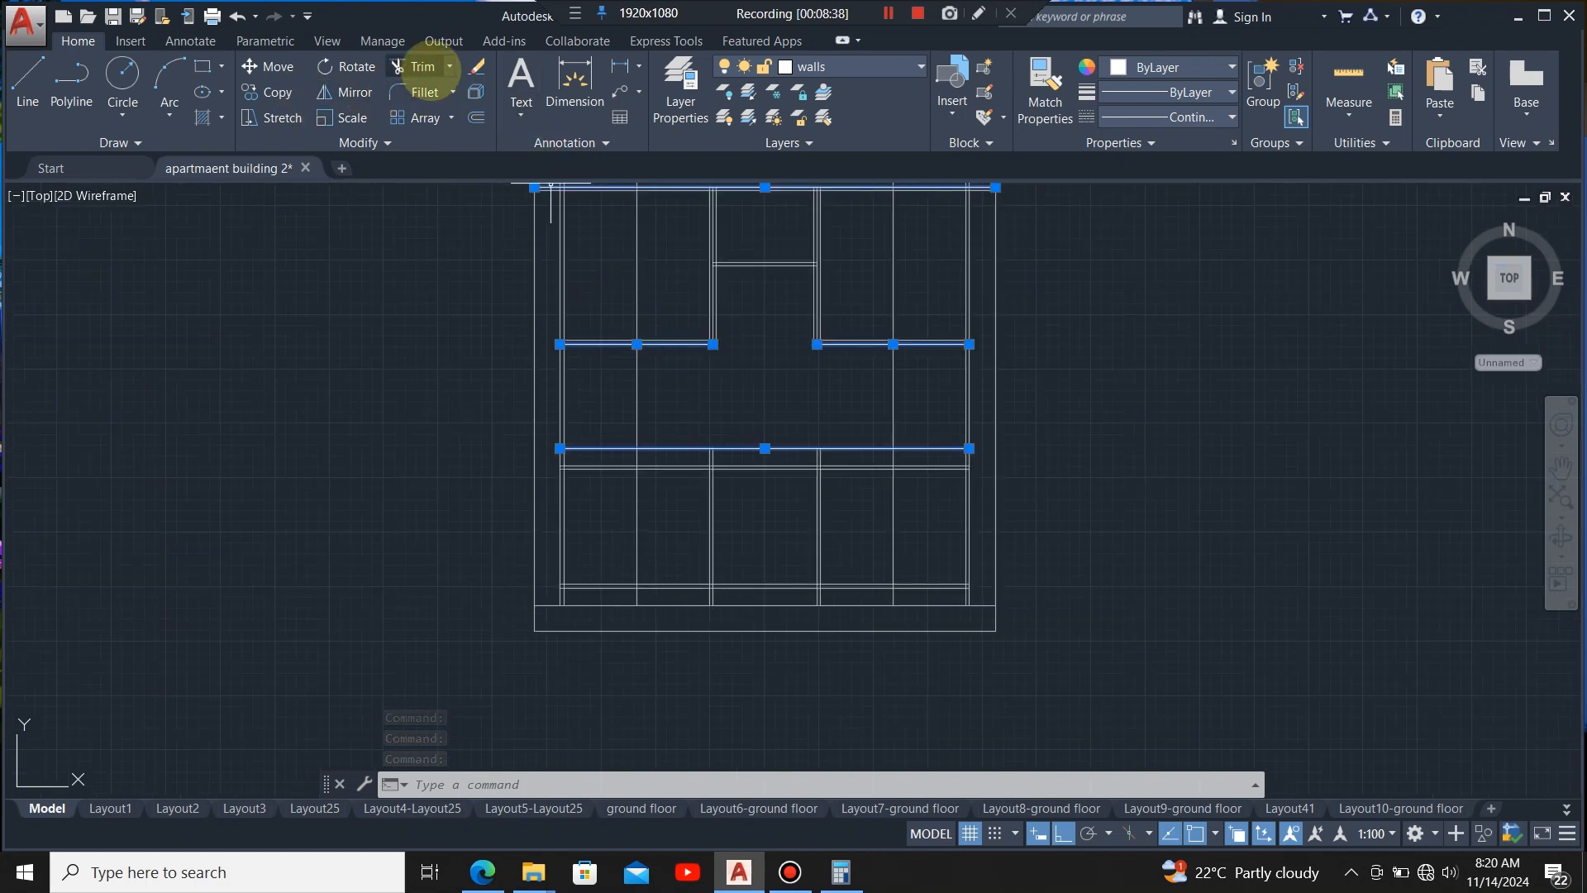
left_click(417, 65)
scroll(826, 521, "down", 2)
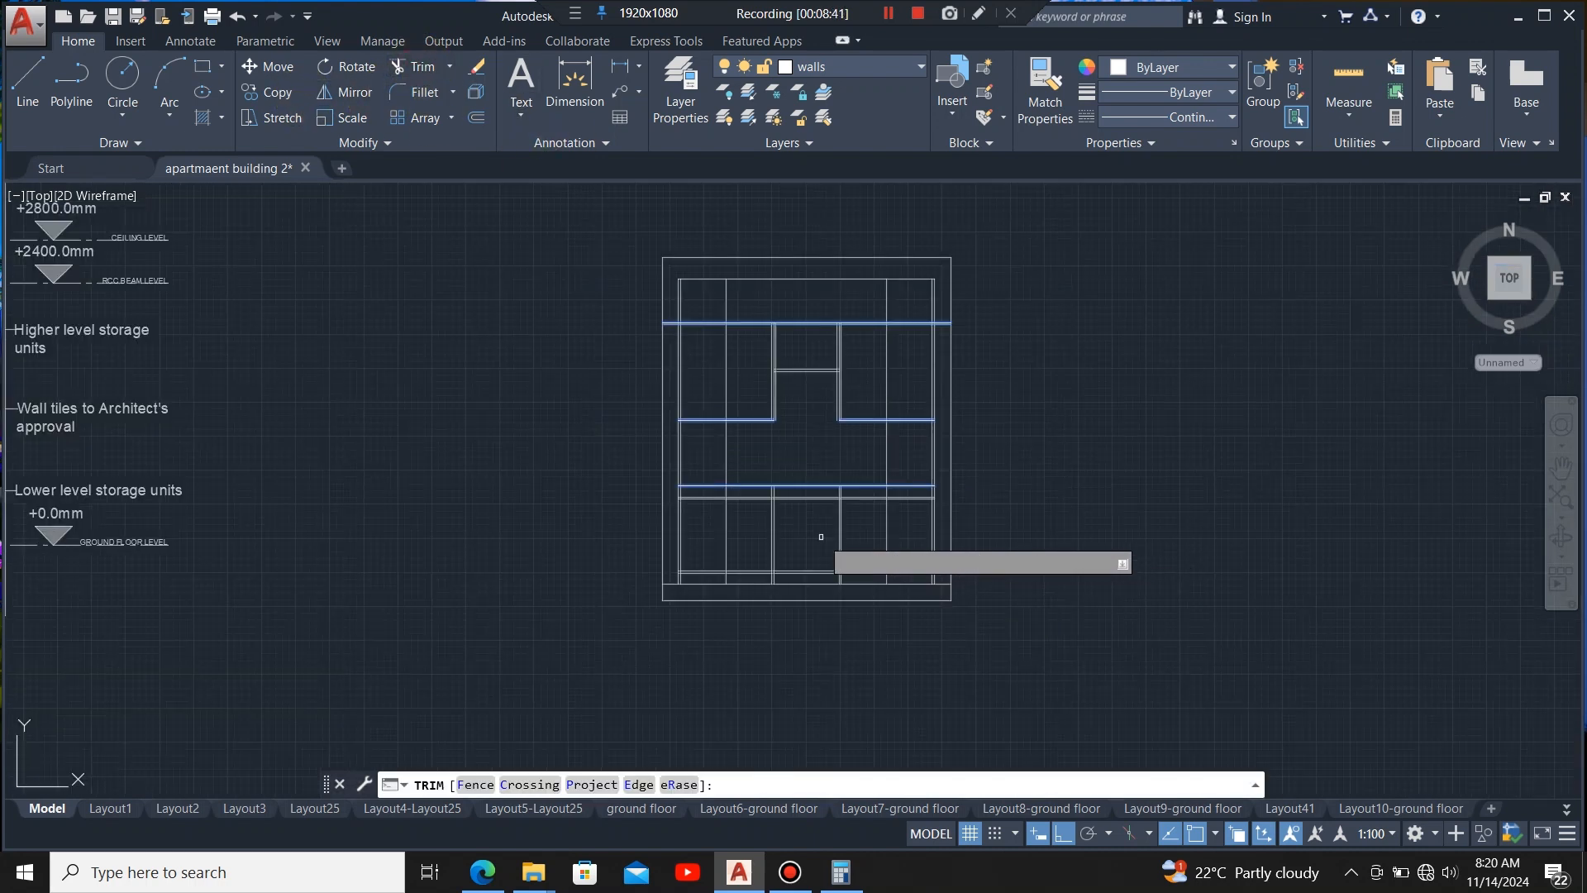
scroll(832, 476, "up", 4)
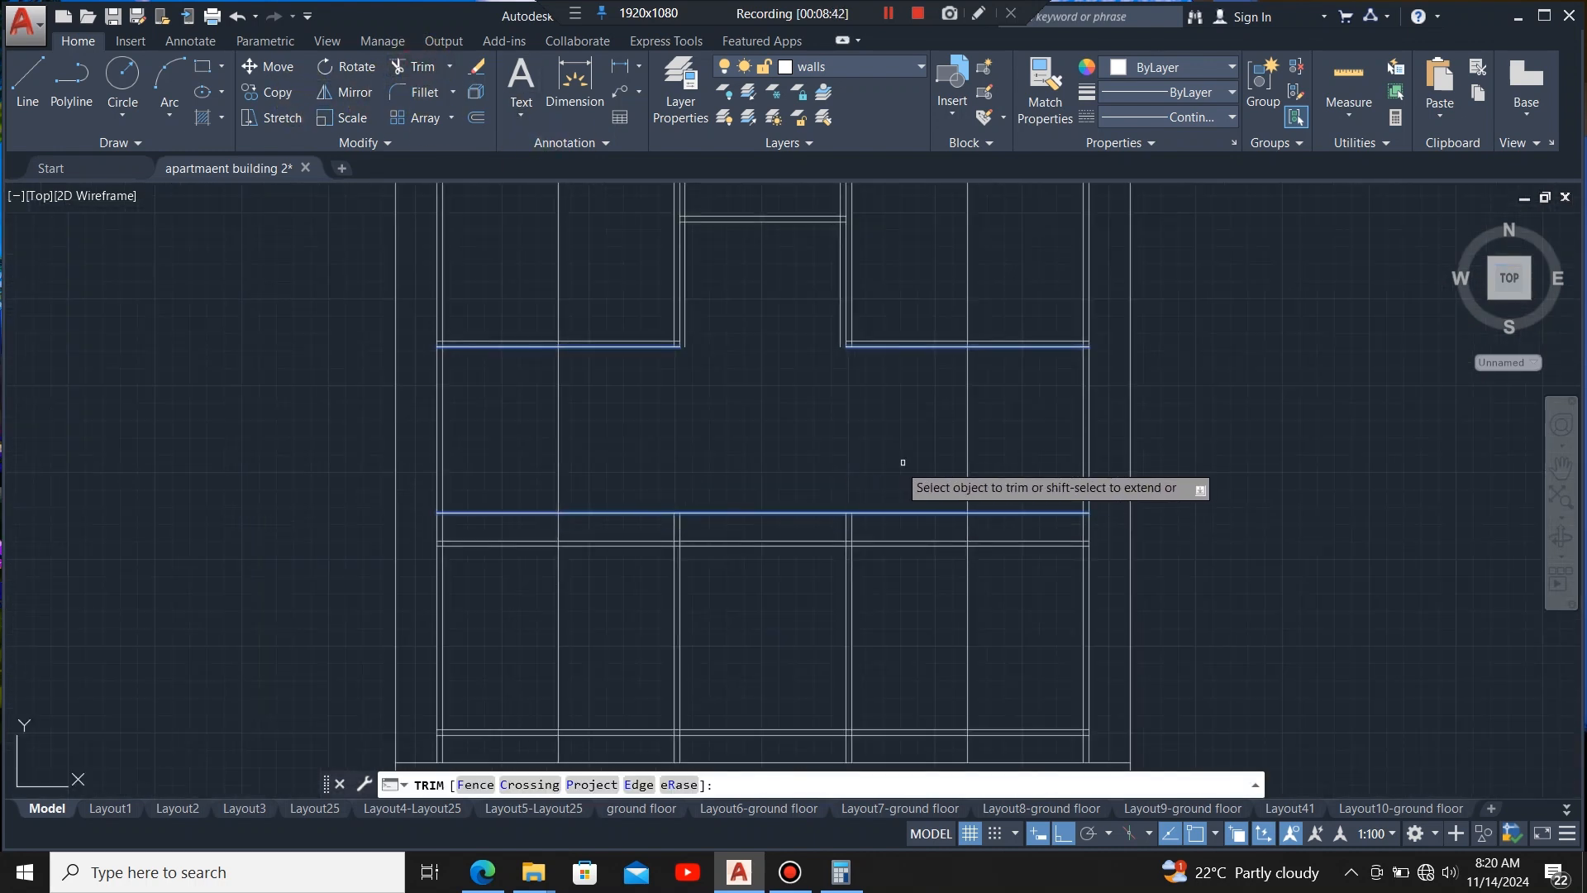
left_click(970, 435)
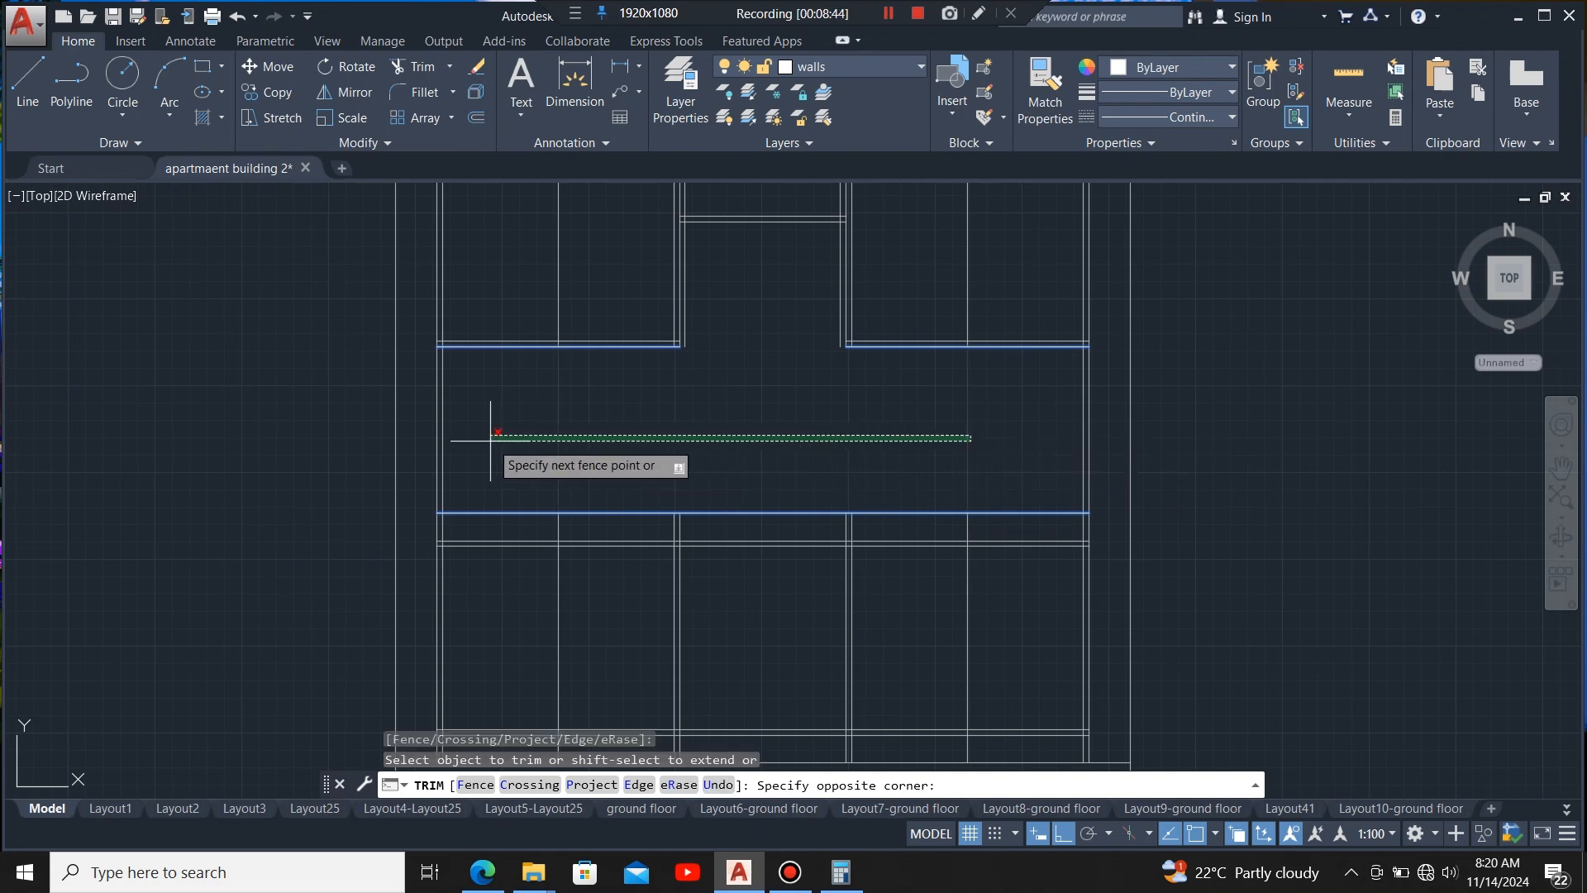
left_click(453, 438)
- Trim off the parts of both centre lines that extend above the upper cabinets' top line
scroll(940, 534, "down", 5)
scroll(940, 534, "up", 6)
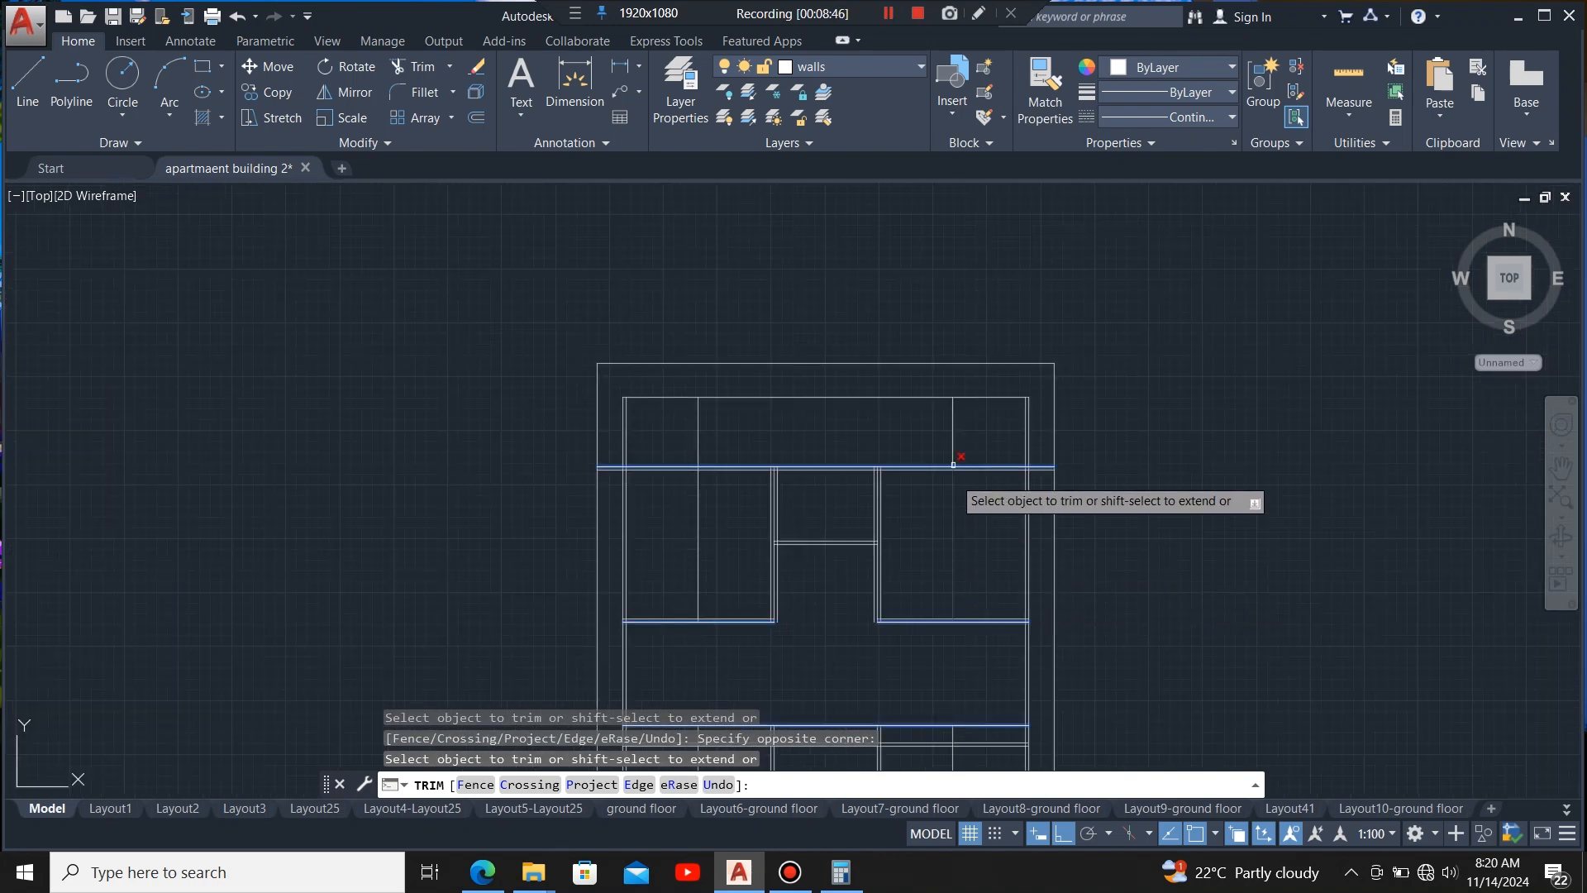
left_click(981, 421)
left_click(665, 419)
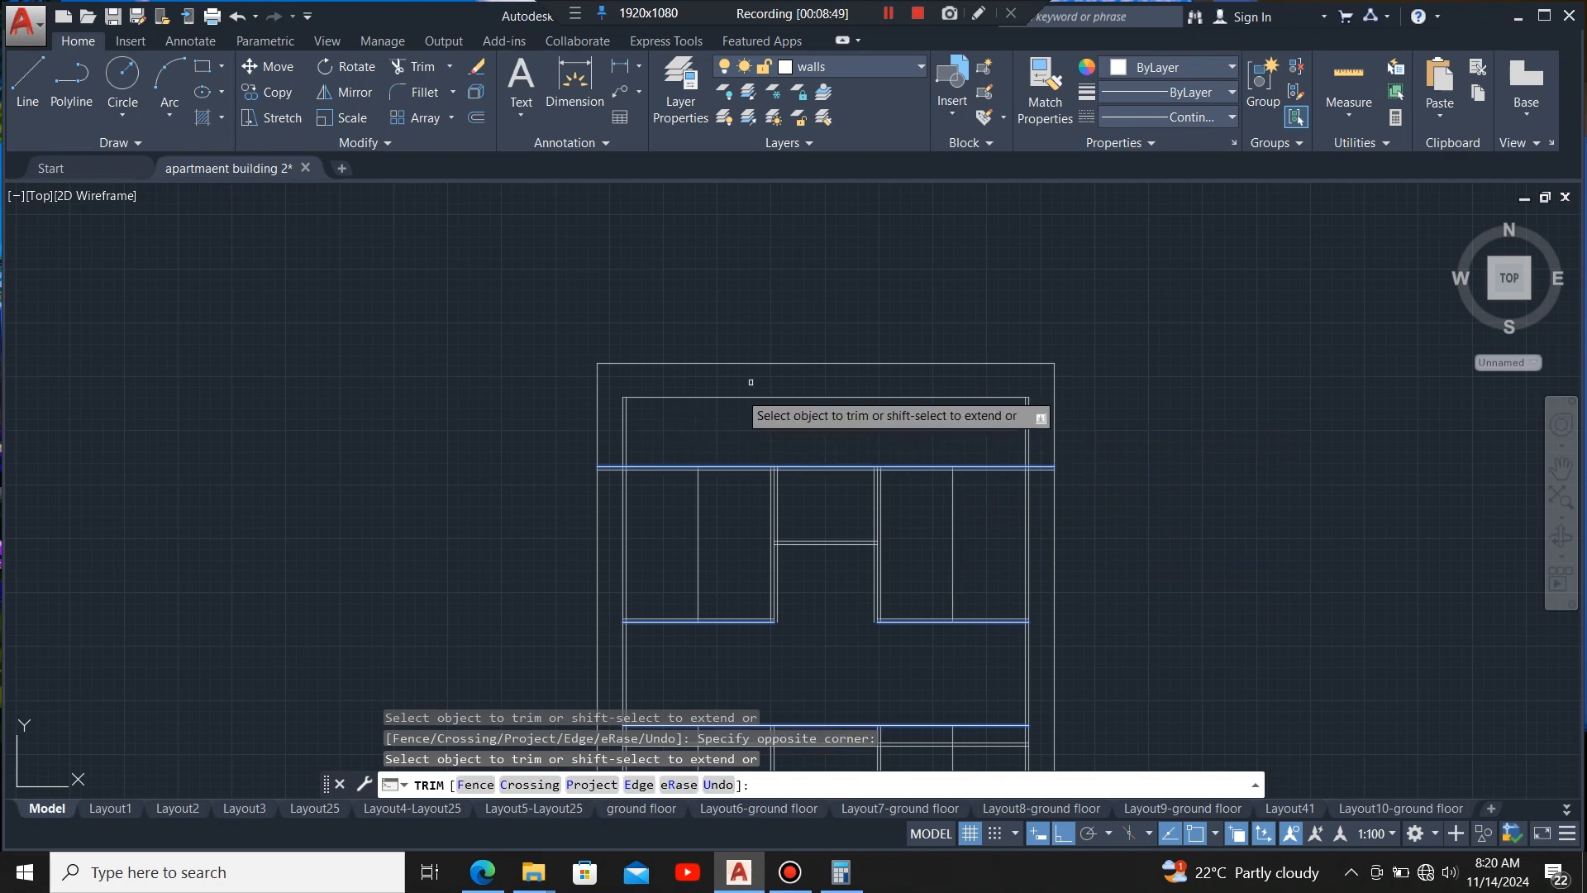
scroll(827, 315, "down", 4)
scroll(829, 428, "up", 4)
key("Escape")
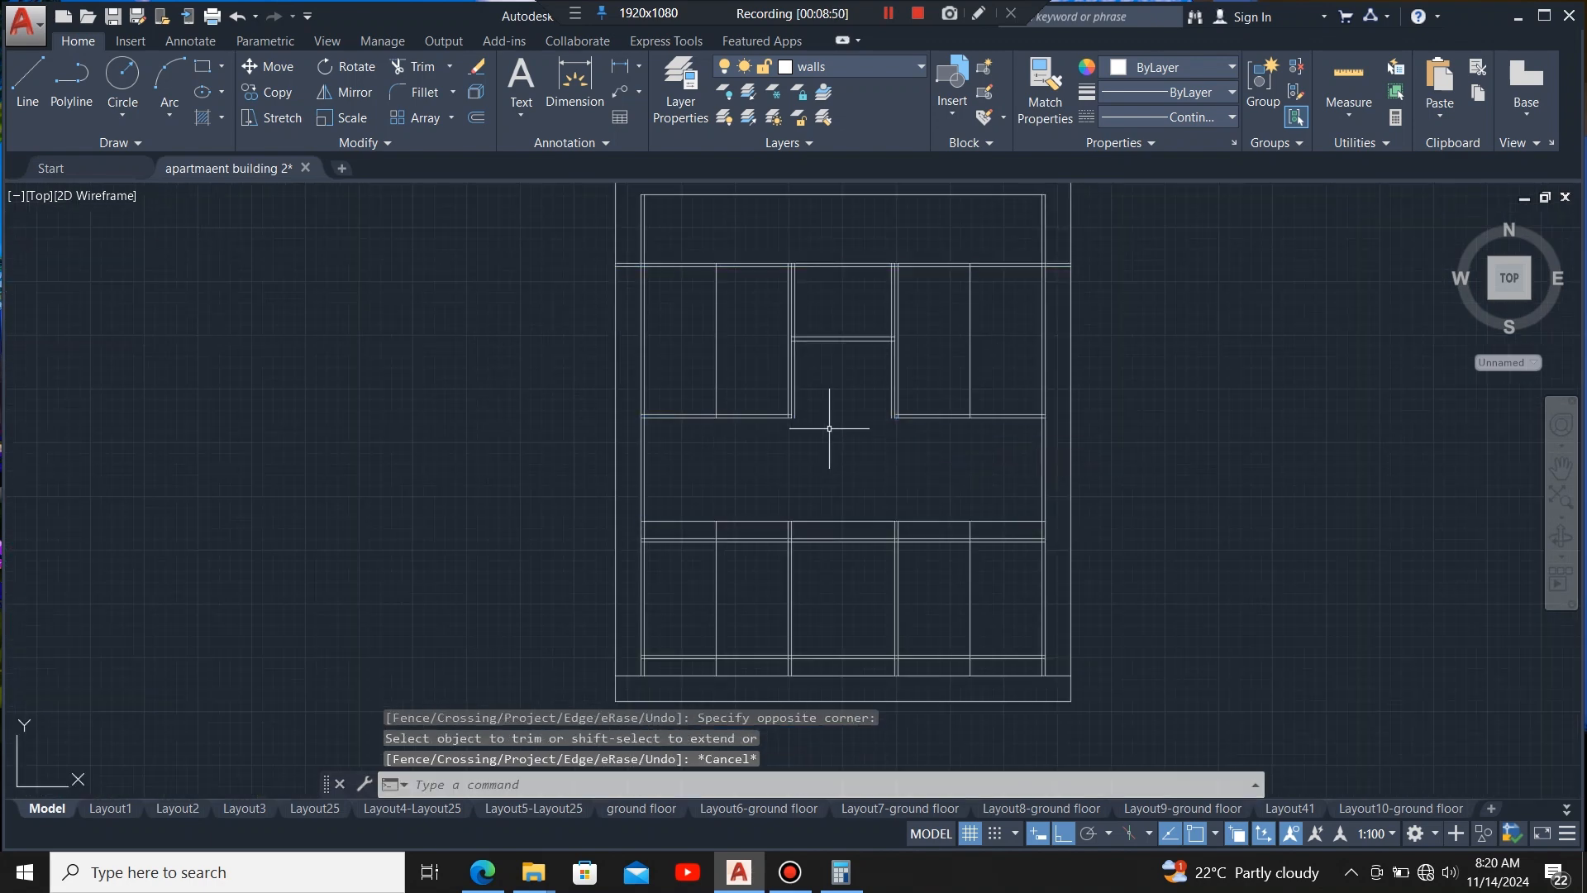
scroll(908, 478, "down", 4)
scroll(939, 455, "up", 4)
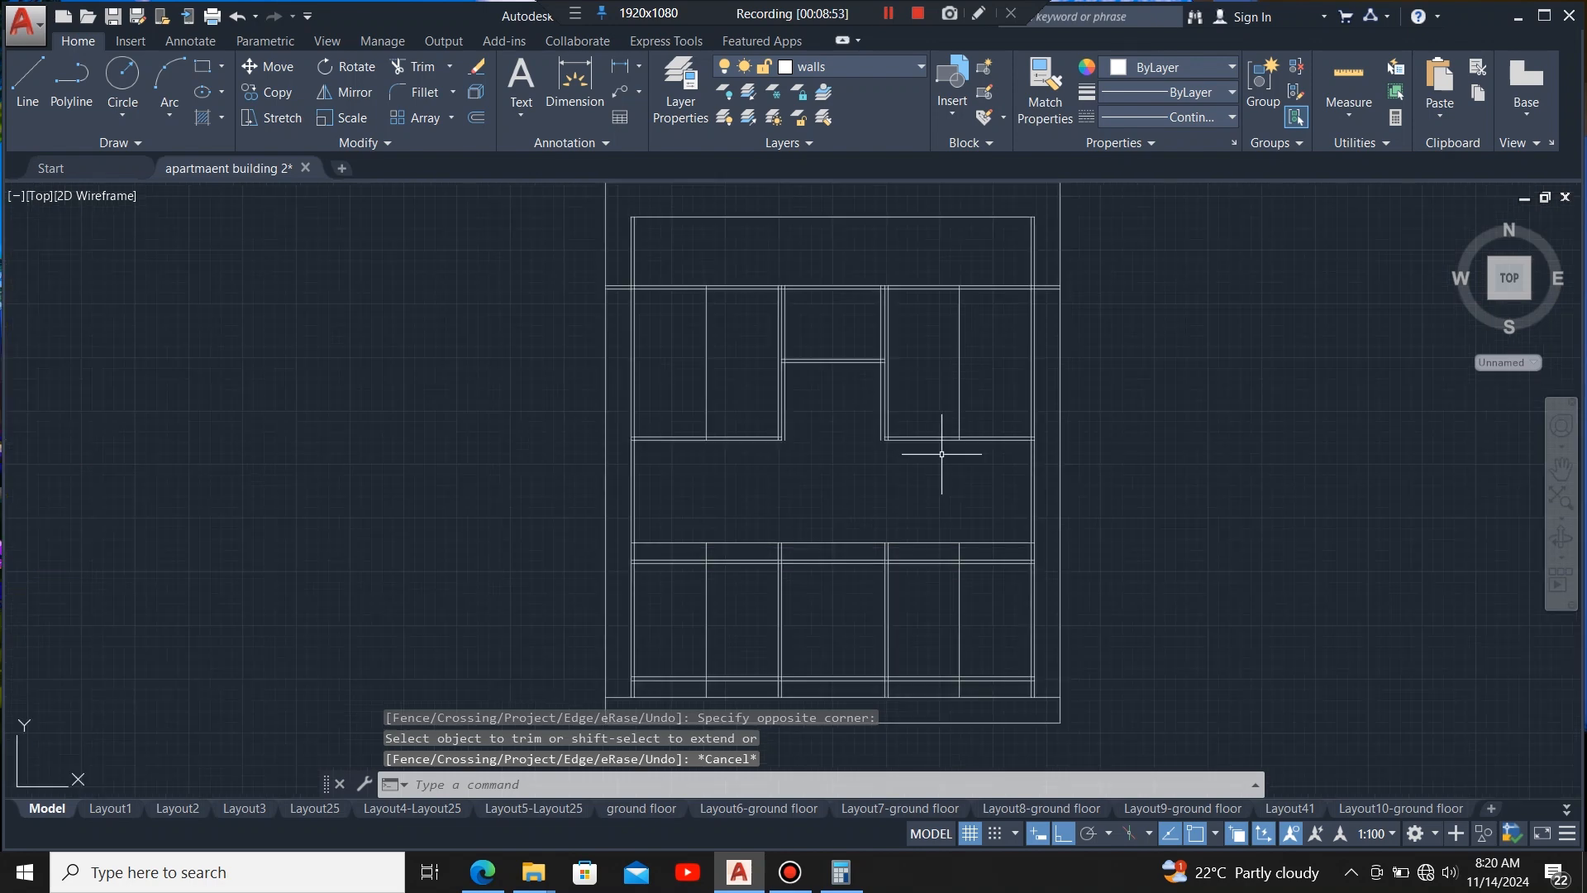
- Offset the upper right cabinet's centre line 20 mm to both sides
left_click(959, 361)
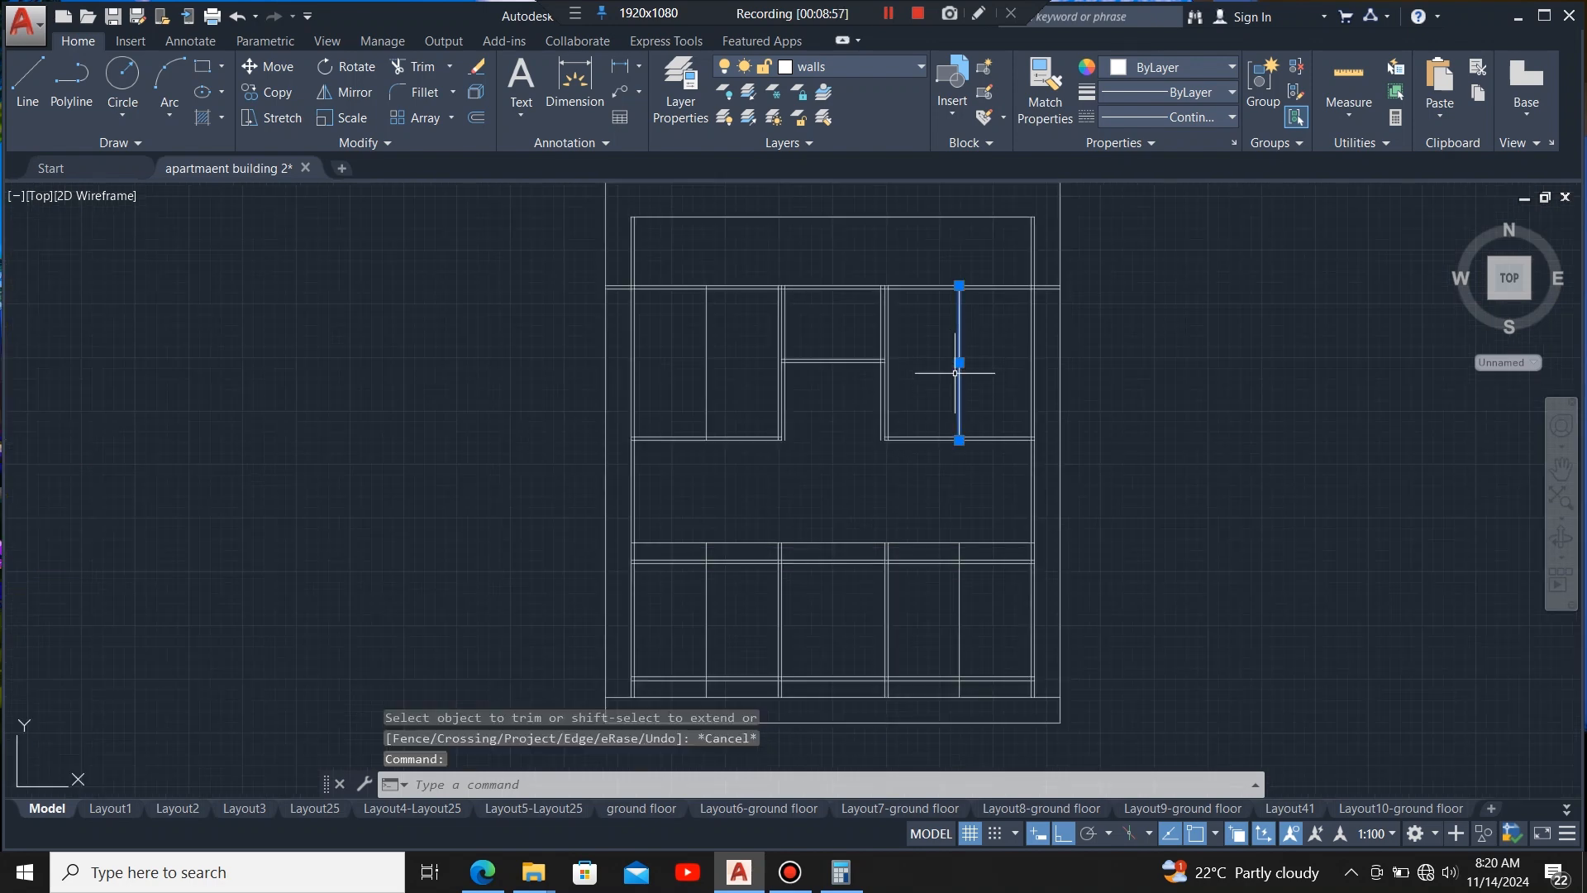
left_click(476, 117)
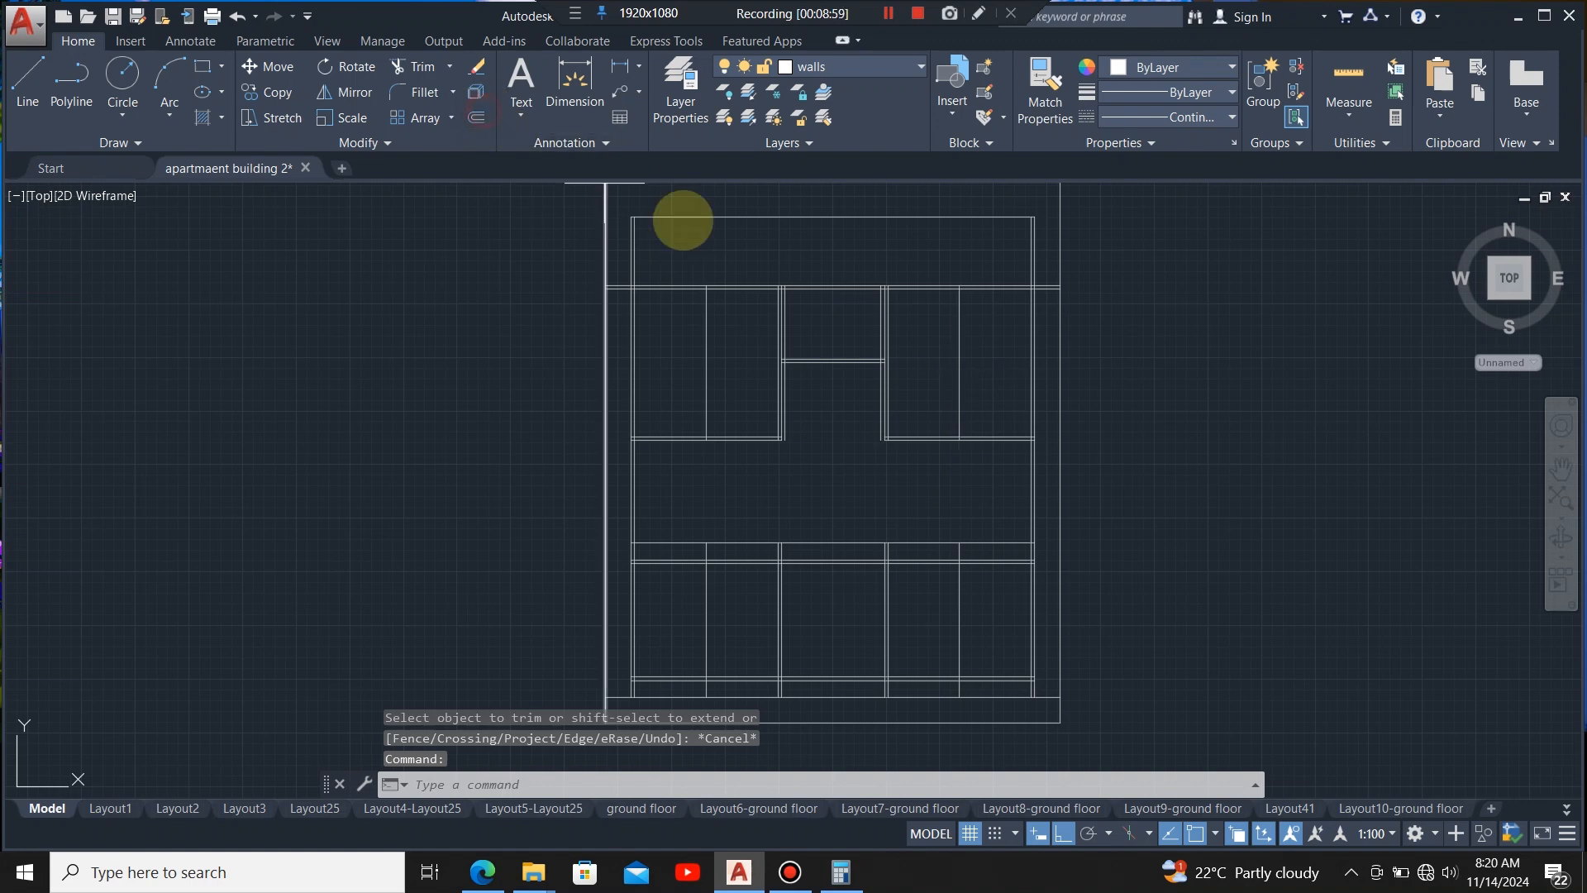
scroll(951, 372, "up", 4)
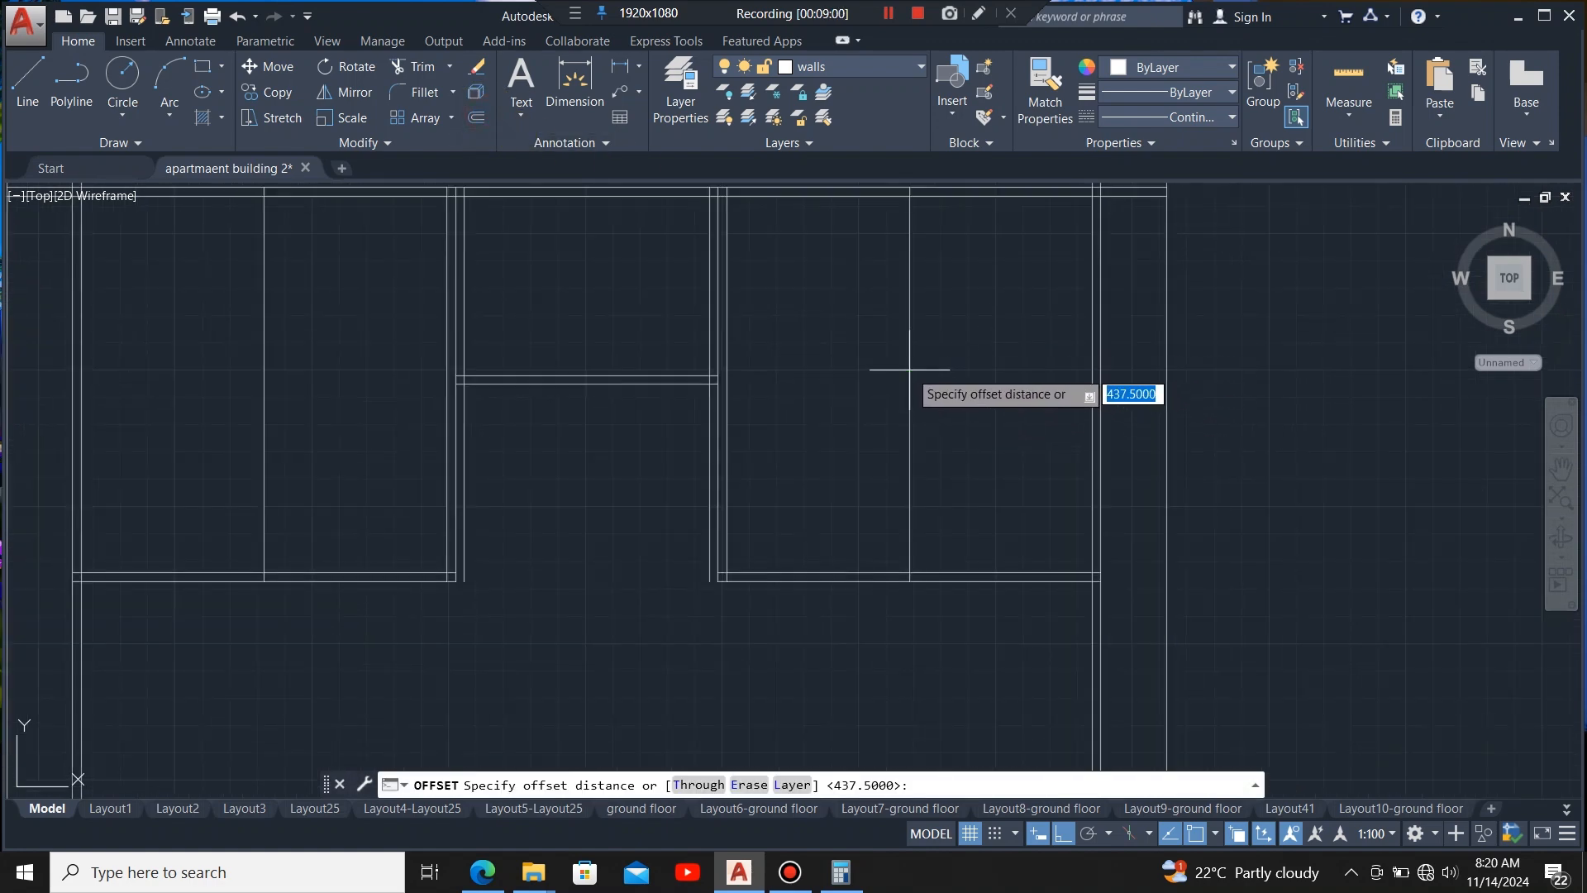
type("2")
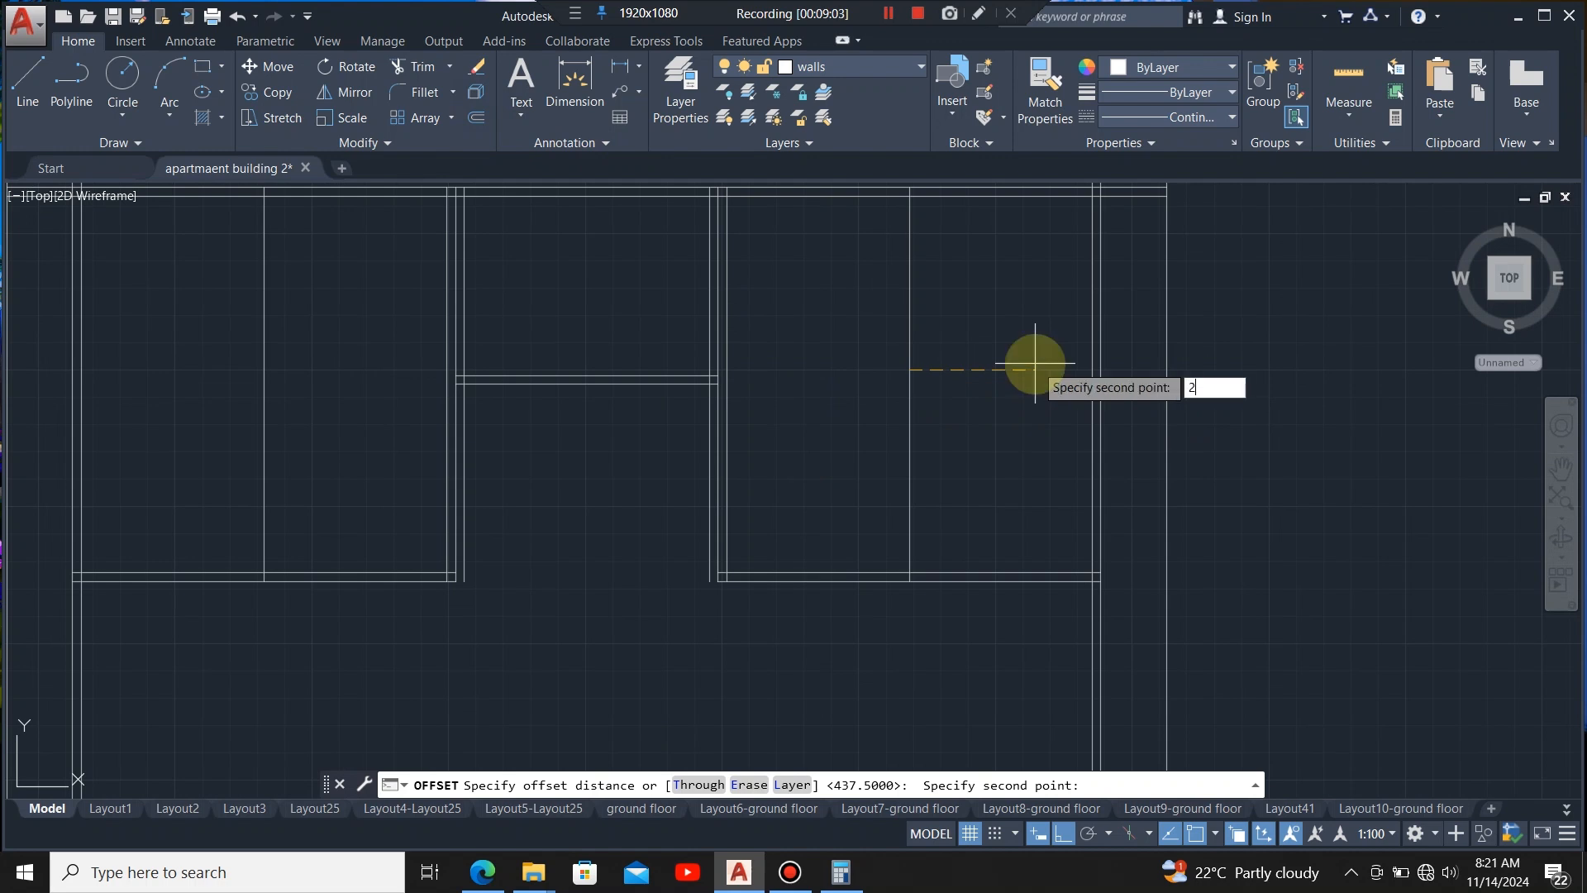
type("0")
key("Return")
left_click(1035, 363)
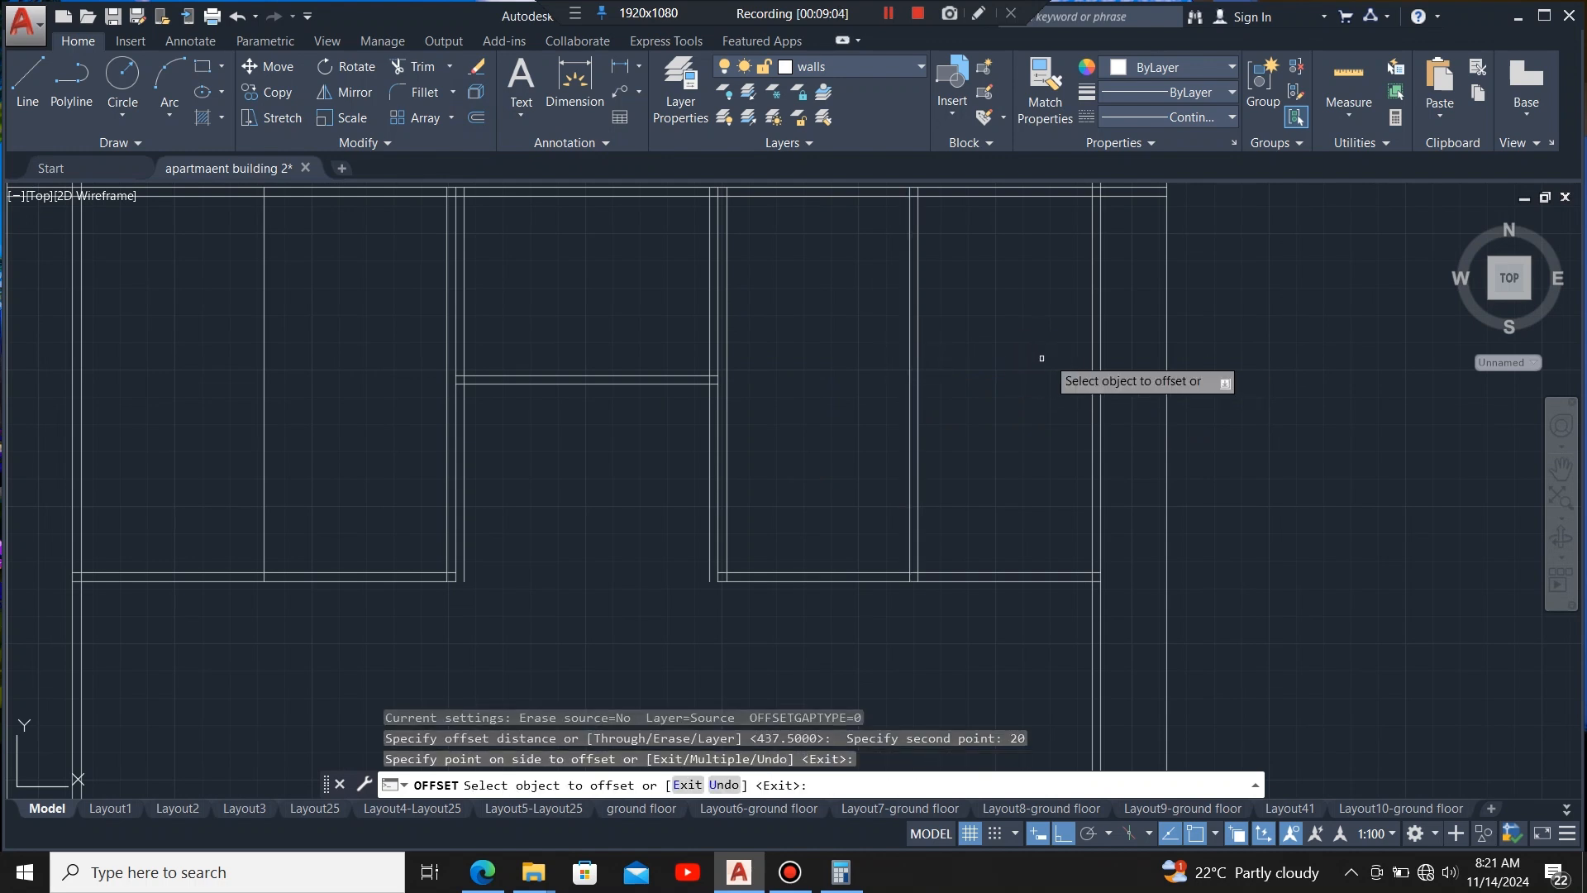
left_click(767, 408)
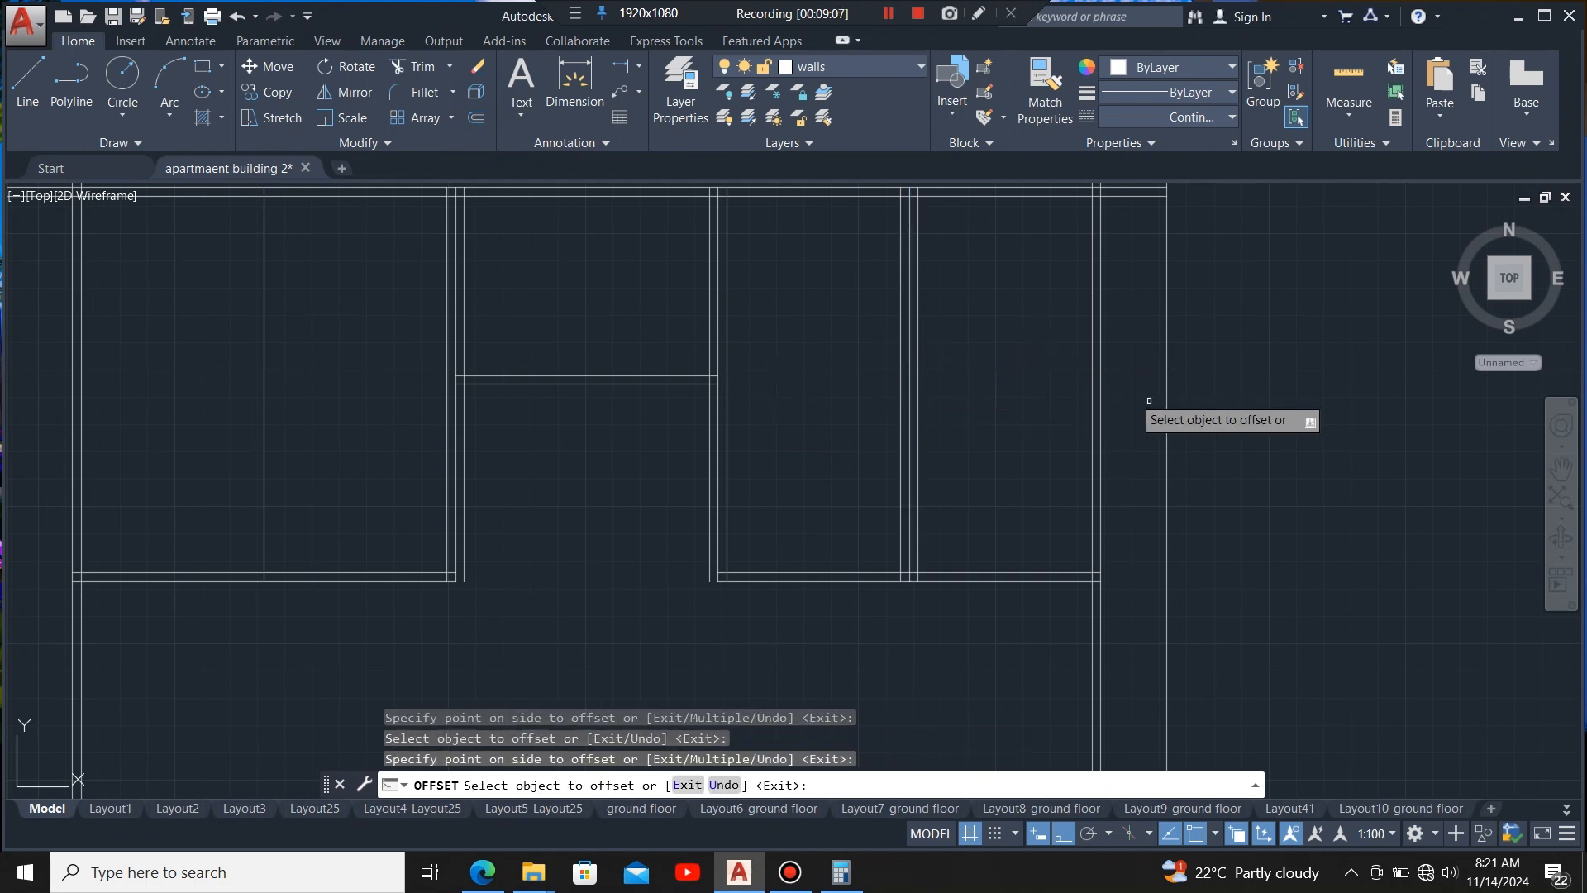
- Offset the upper left cabinet's centre line 20 mm to both sides
scroll(1107, 431, "down", 3)
scroll(793, 394, "up", 3)
left_click(741, 449)
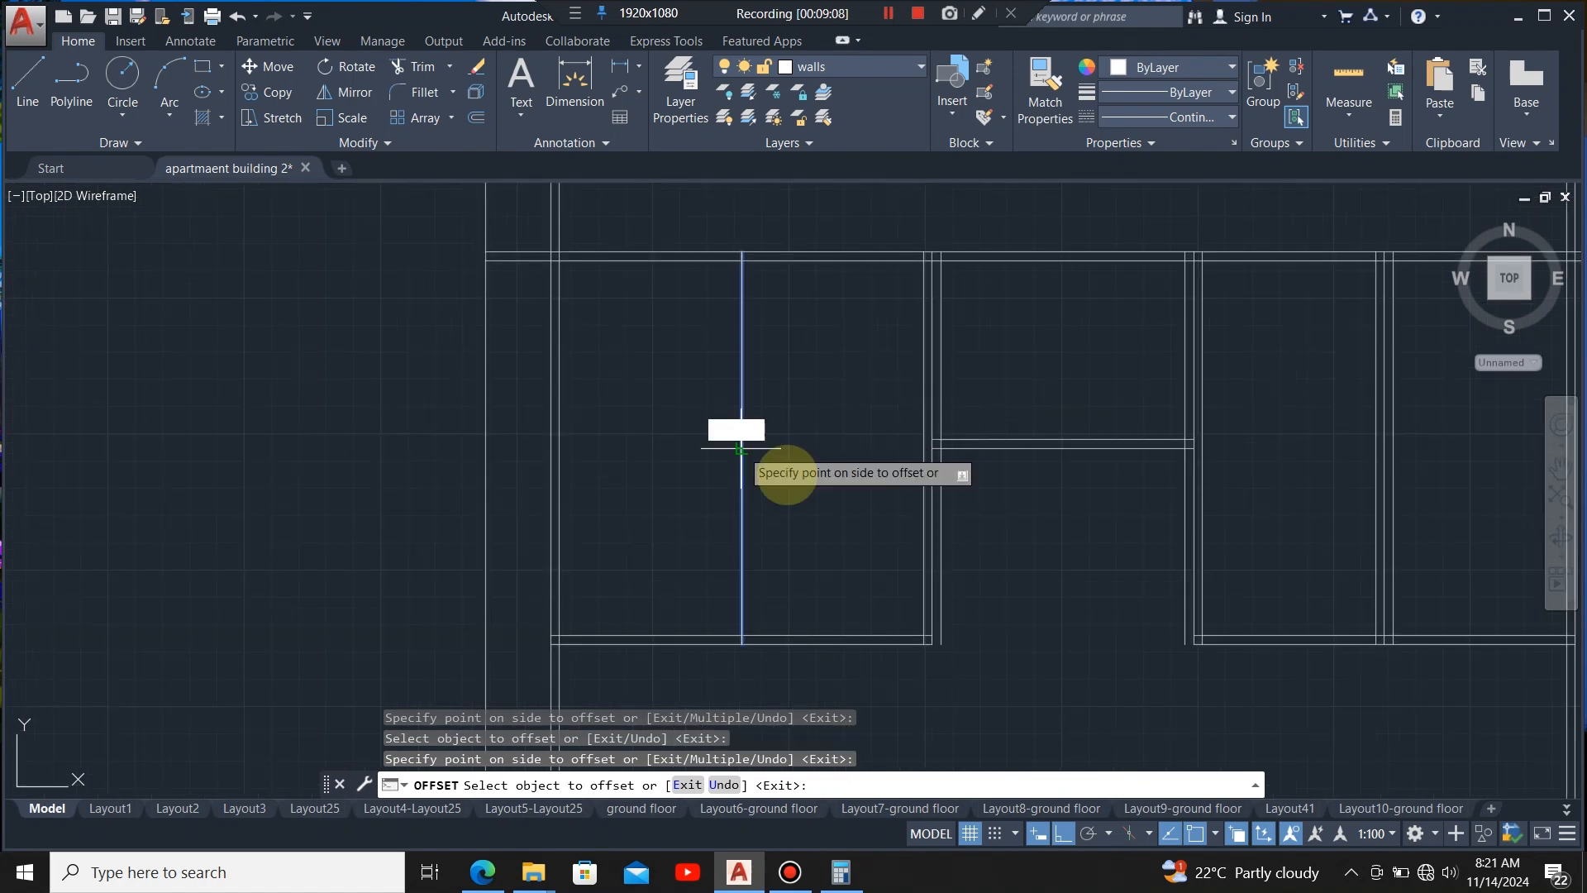
left_click(768, 446)
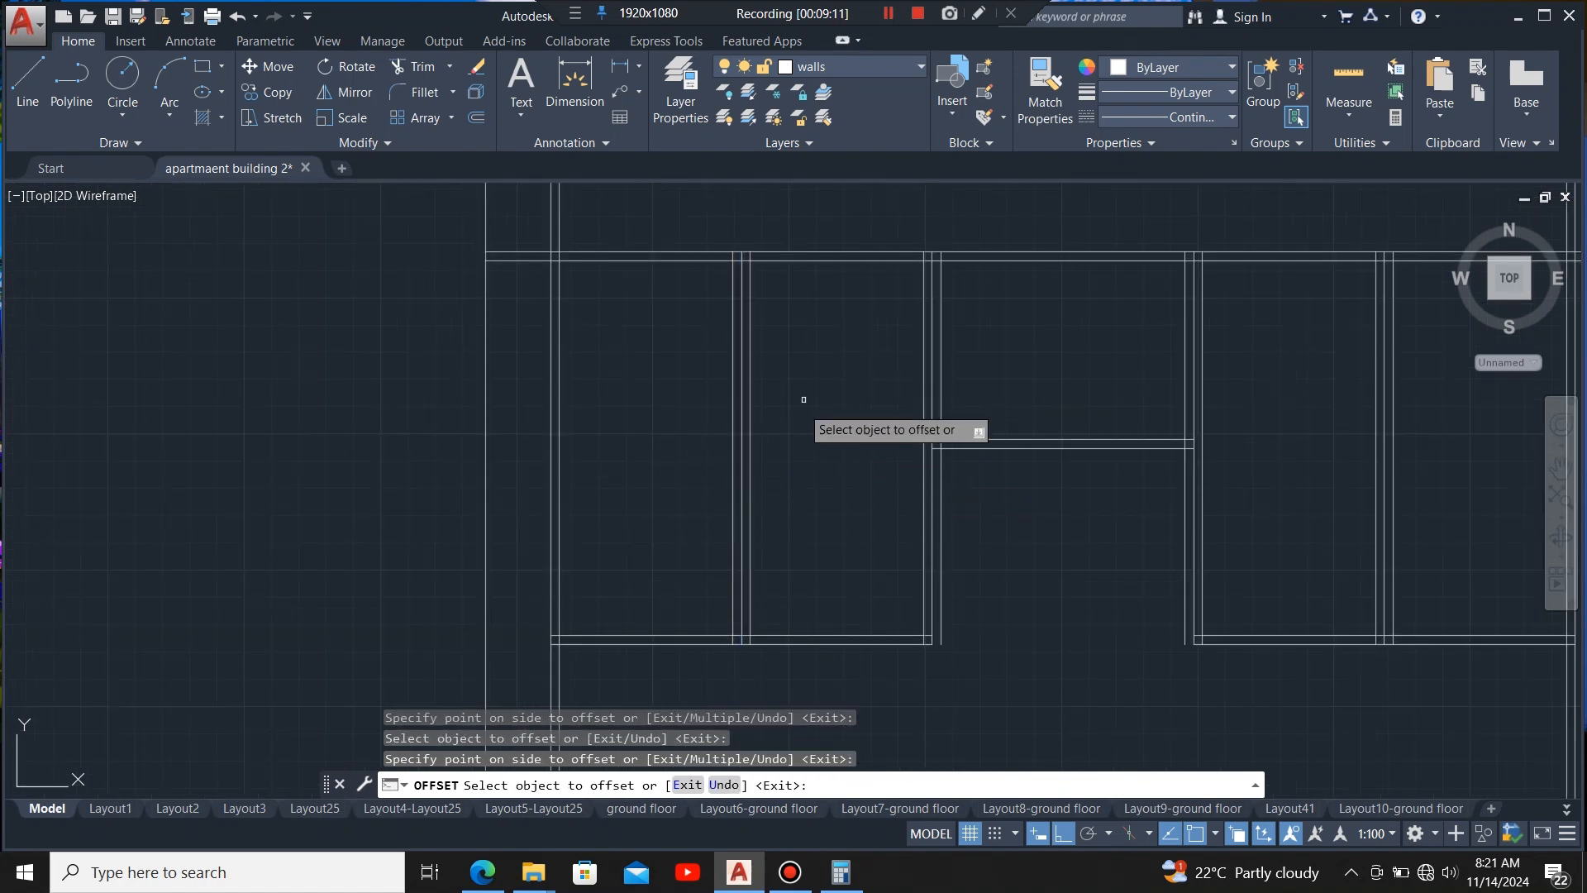
- Offset the centre lines of the lower left and lower right cabinets 20 mm to both sides
scroll(876, 506, "down", 3)
scroll(851, 535, "up", 3)
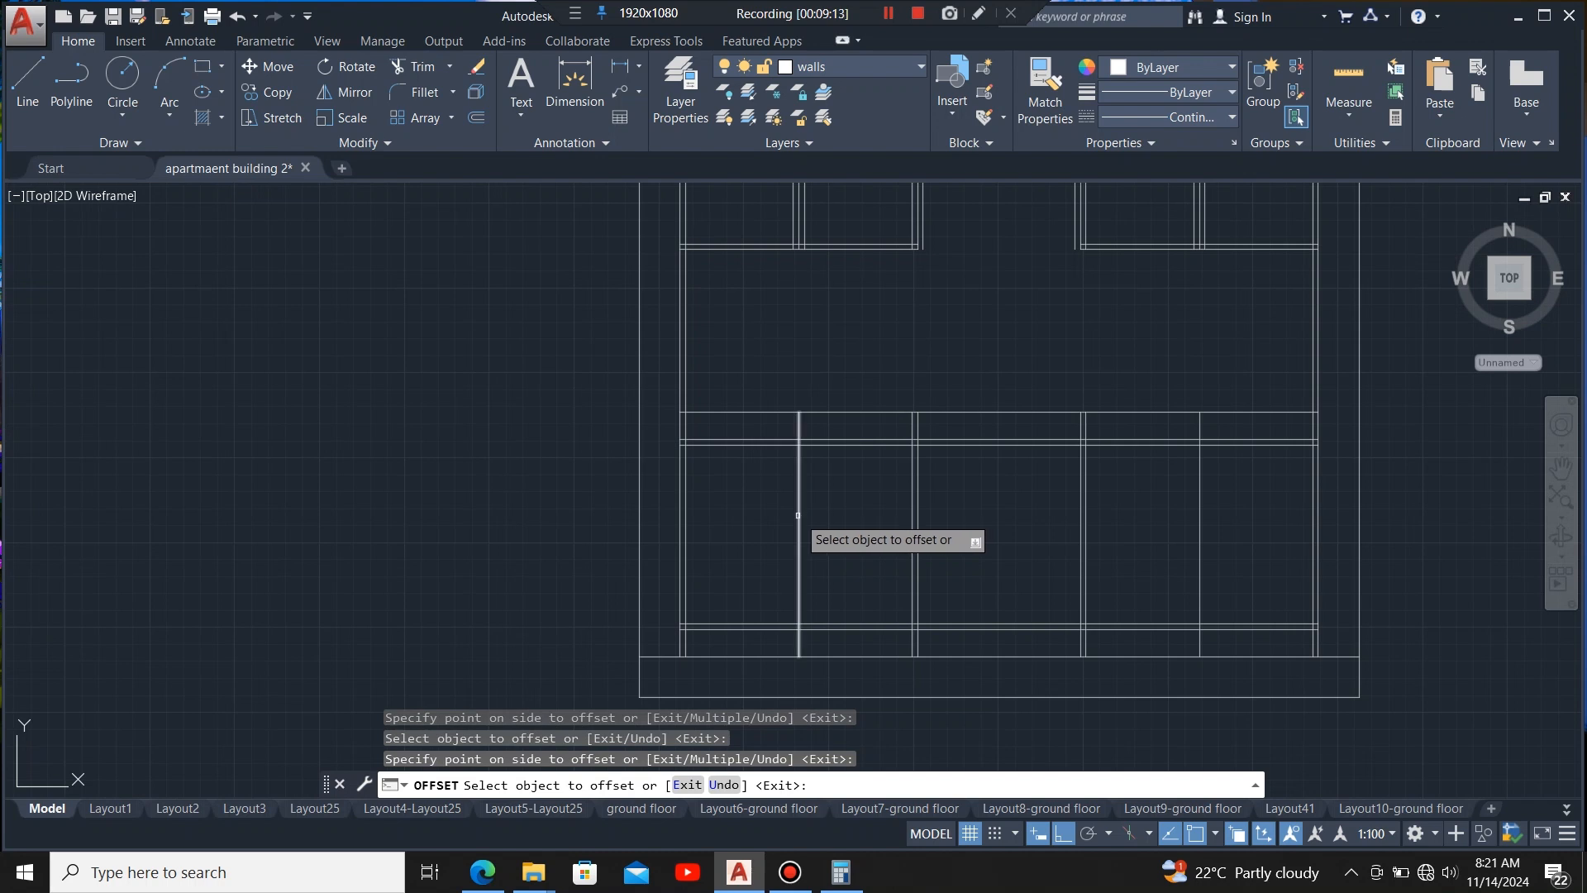
left_click(798, 515)
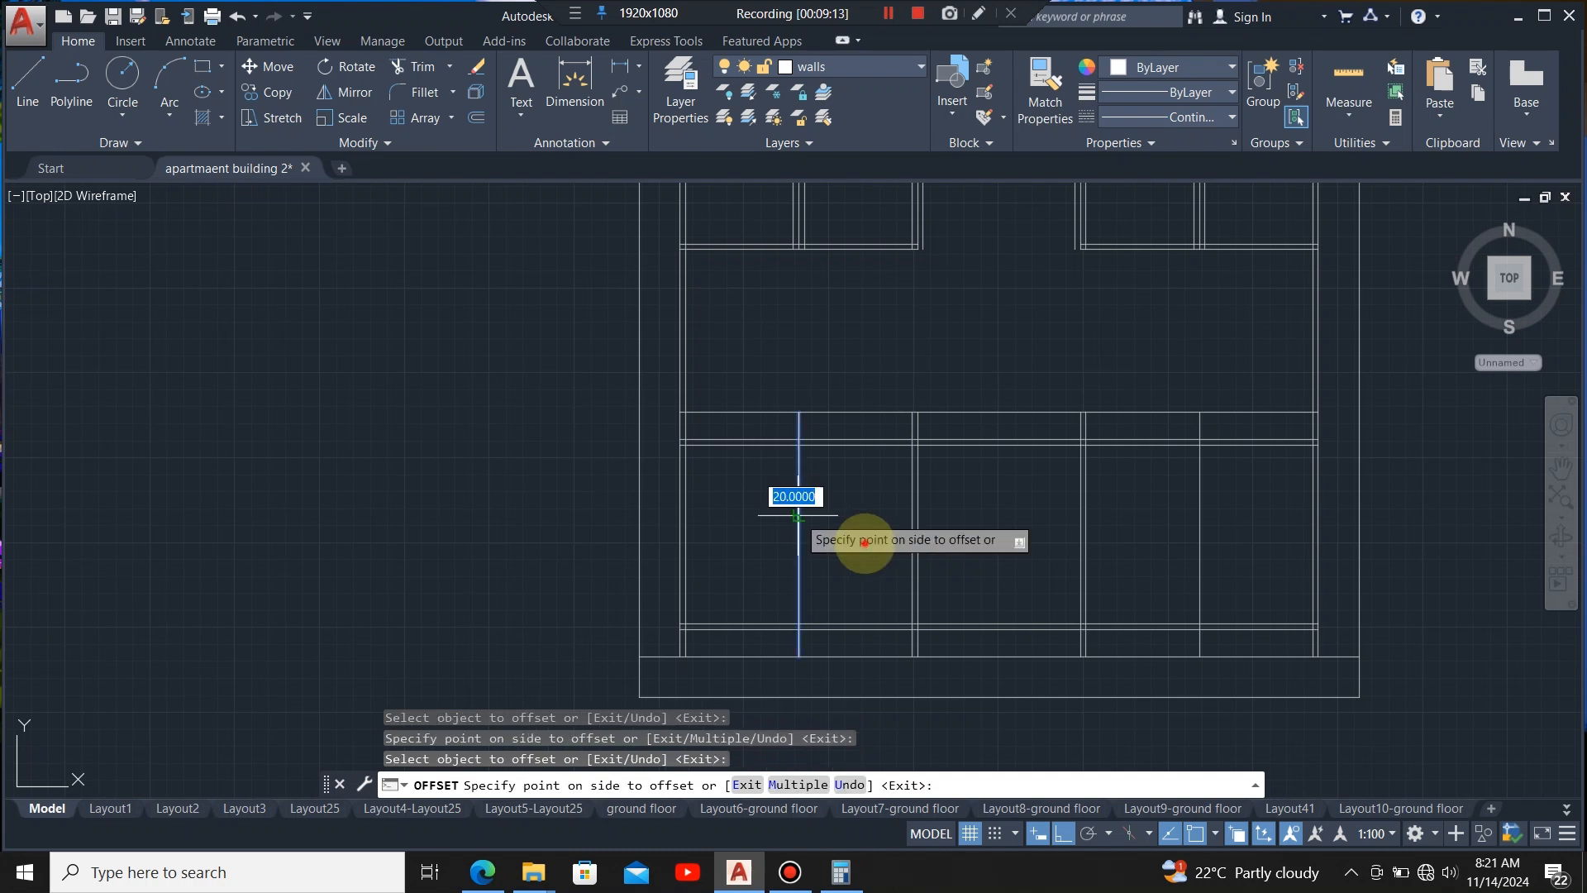
left_click(868, 555)
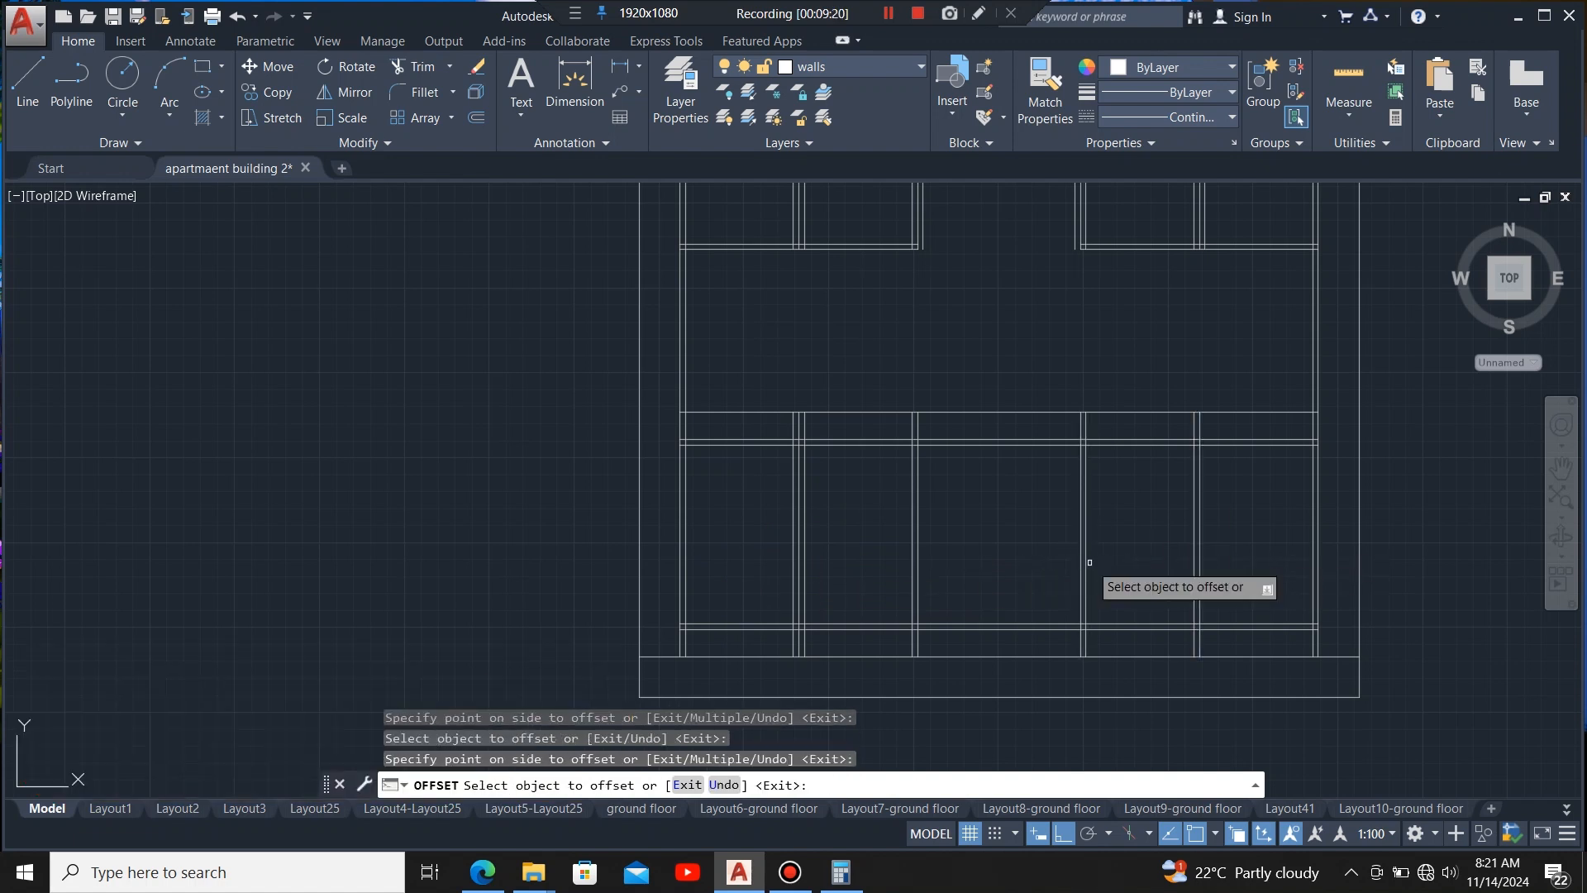
scroll(1215, 545, "up", 2)
left_click(1209, 544)
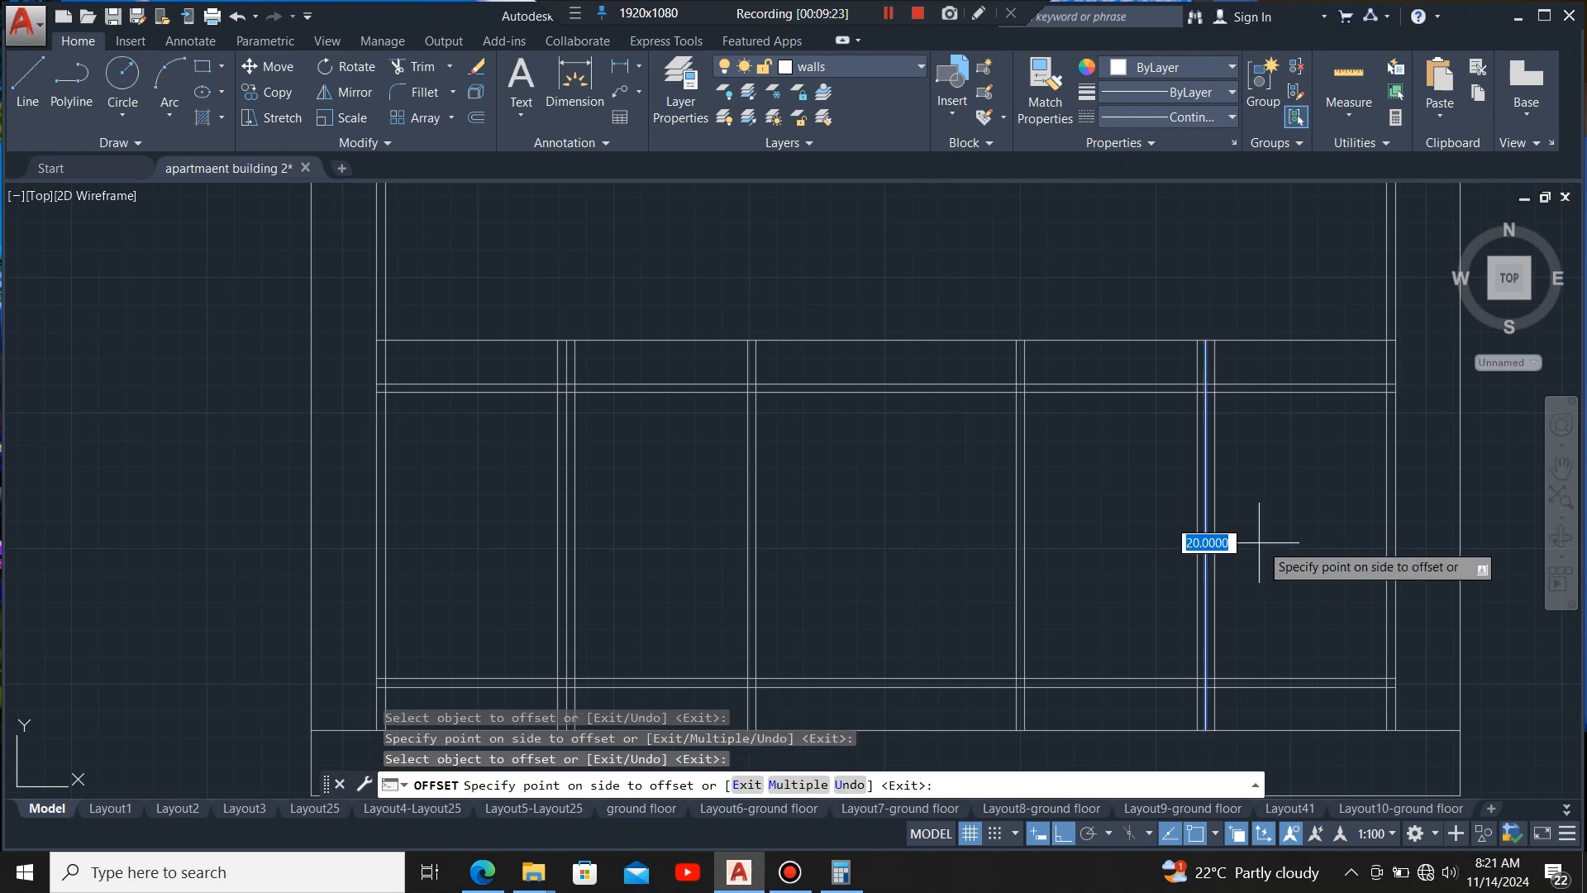
left_click(951, 527)
scroll(1025, 545, "down", 5)
scroll(996, 488, "up", 4)
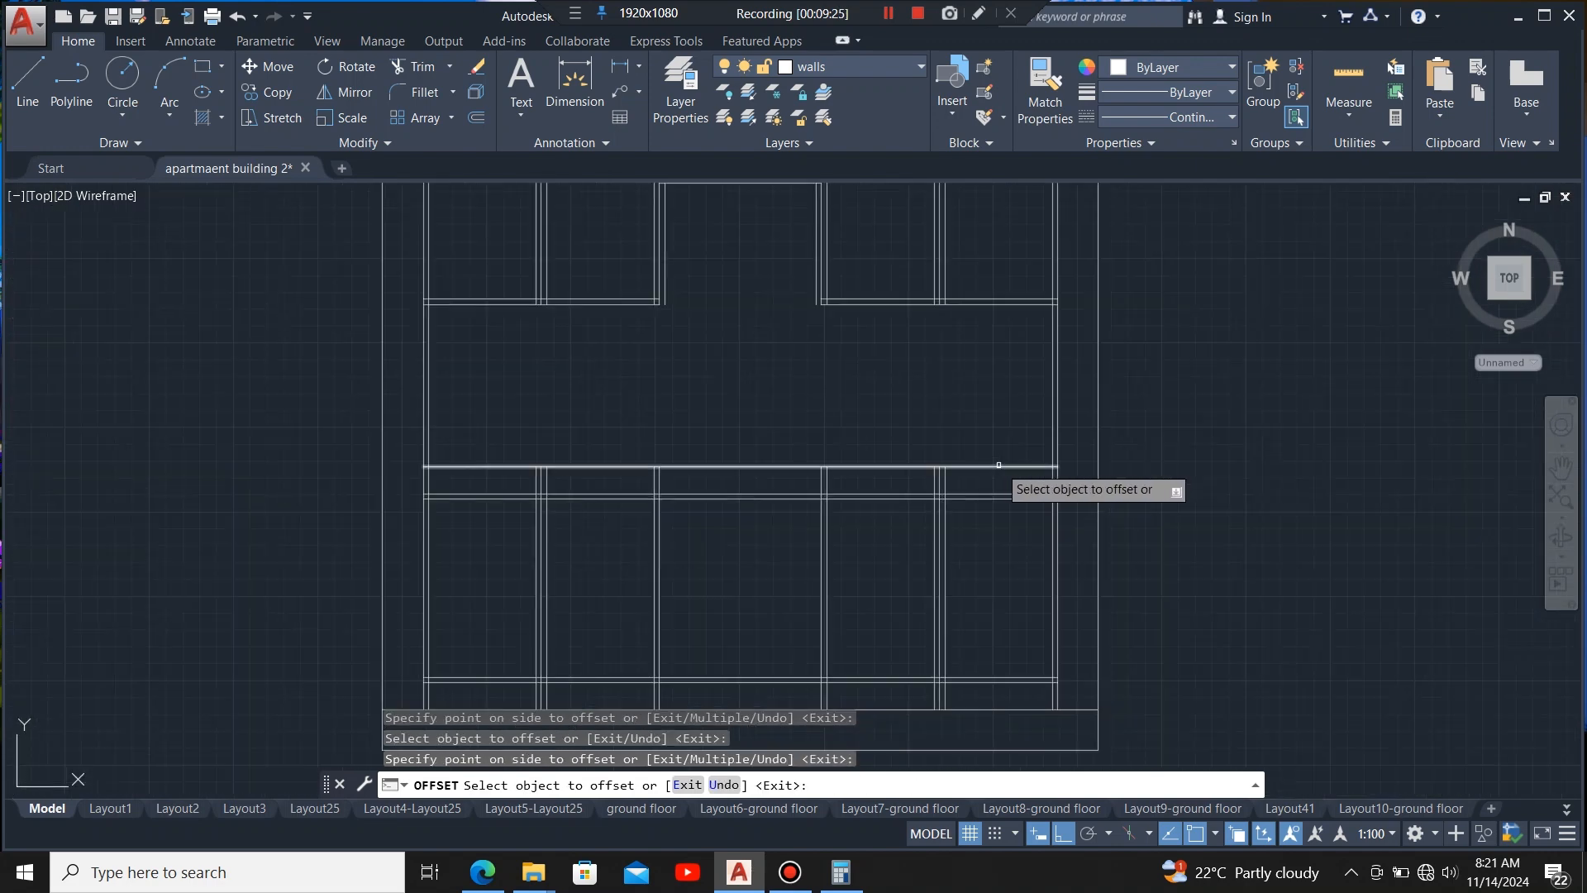
key("Escape")
- Trim the overlapping lines at the upper left cabinet's top outer corner, using all the crossing-selected cabinet lines as cutting edges
scroll(1019, 502, "down", 4)
scroll(1023, 373, "up", 4)
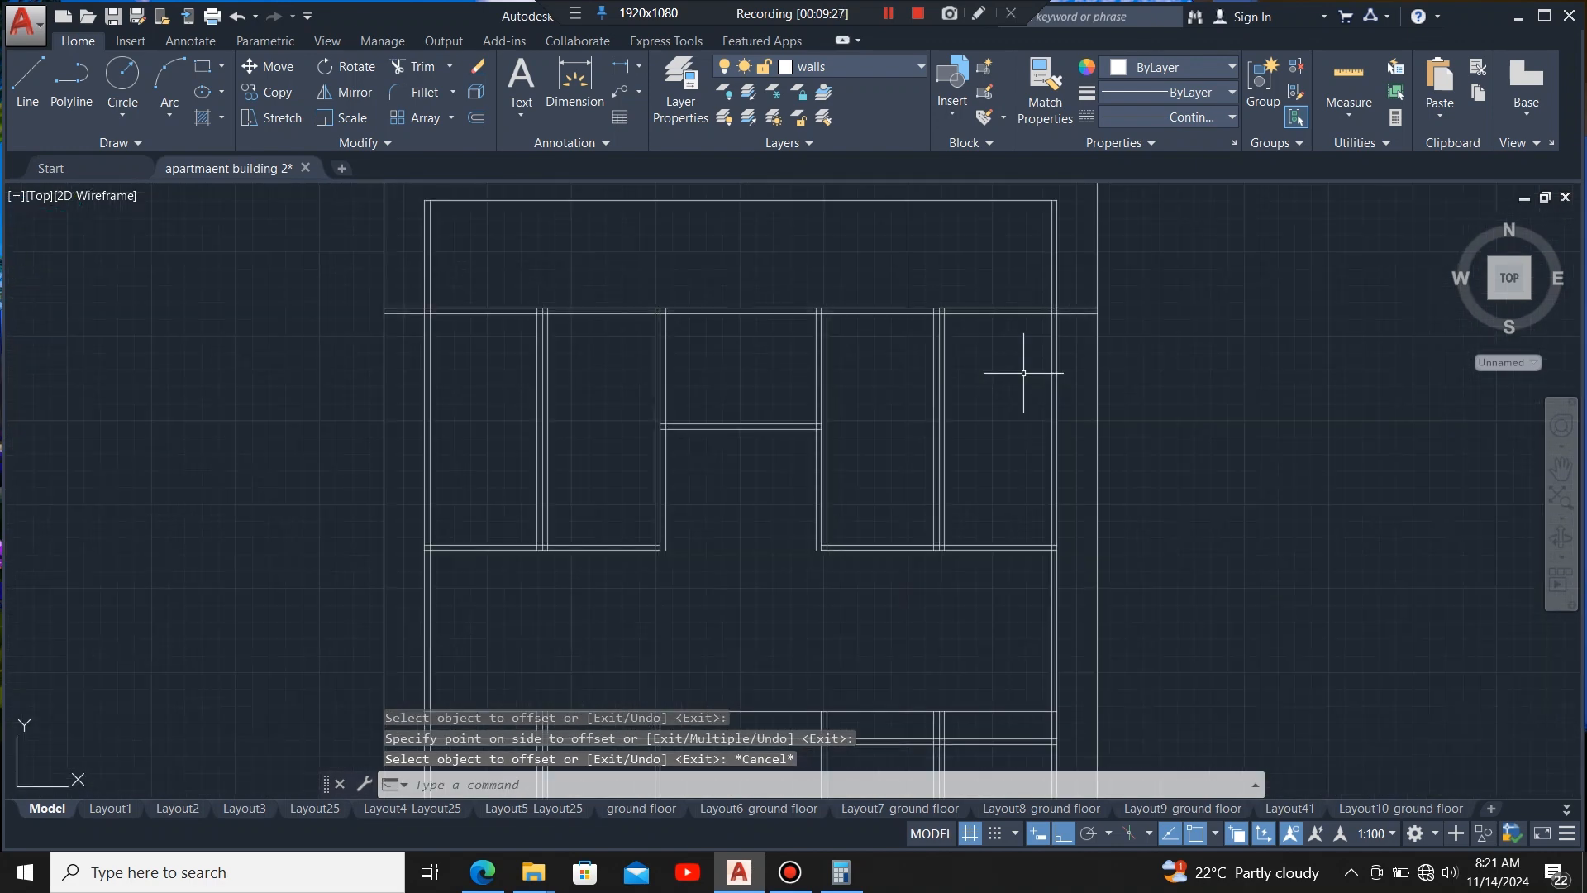
scroll(1046, 317, "up", 4)
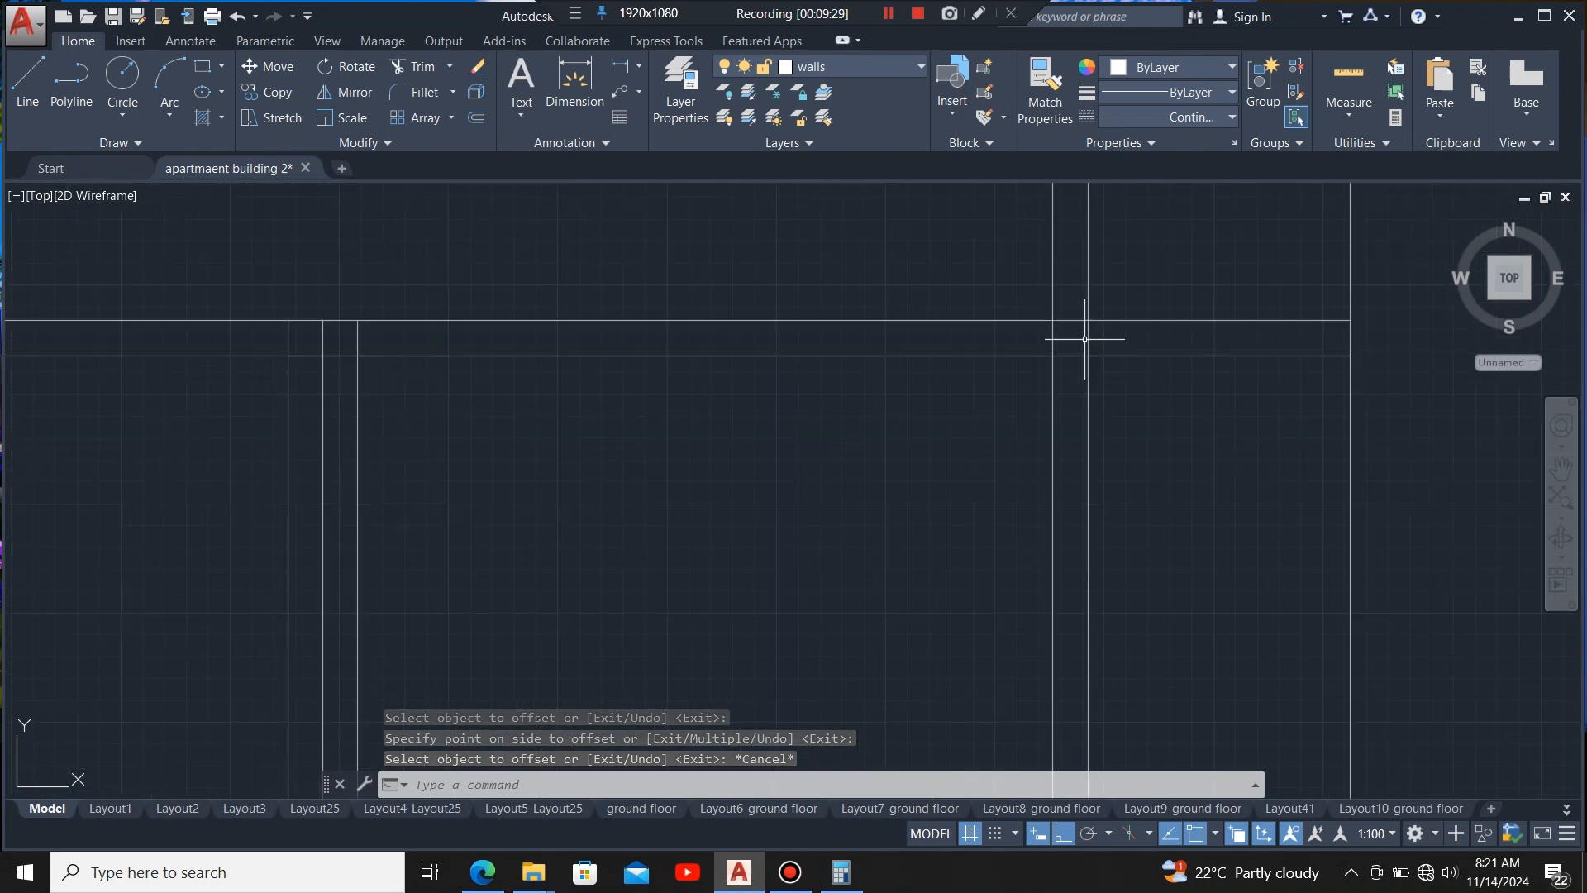
left_click(1074, 292)
scroll(1066, 291, "down", 4)
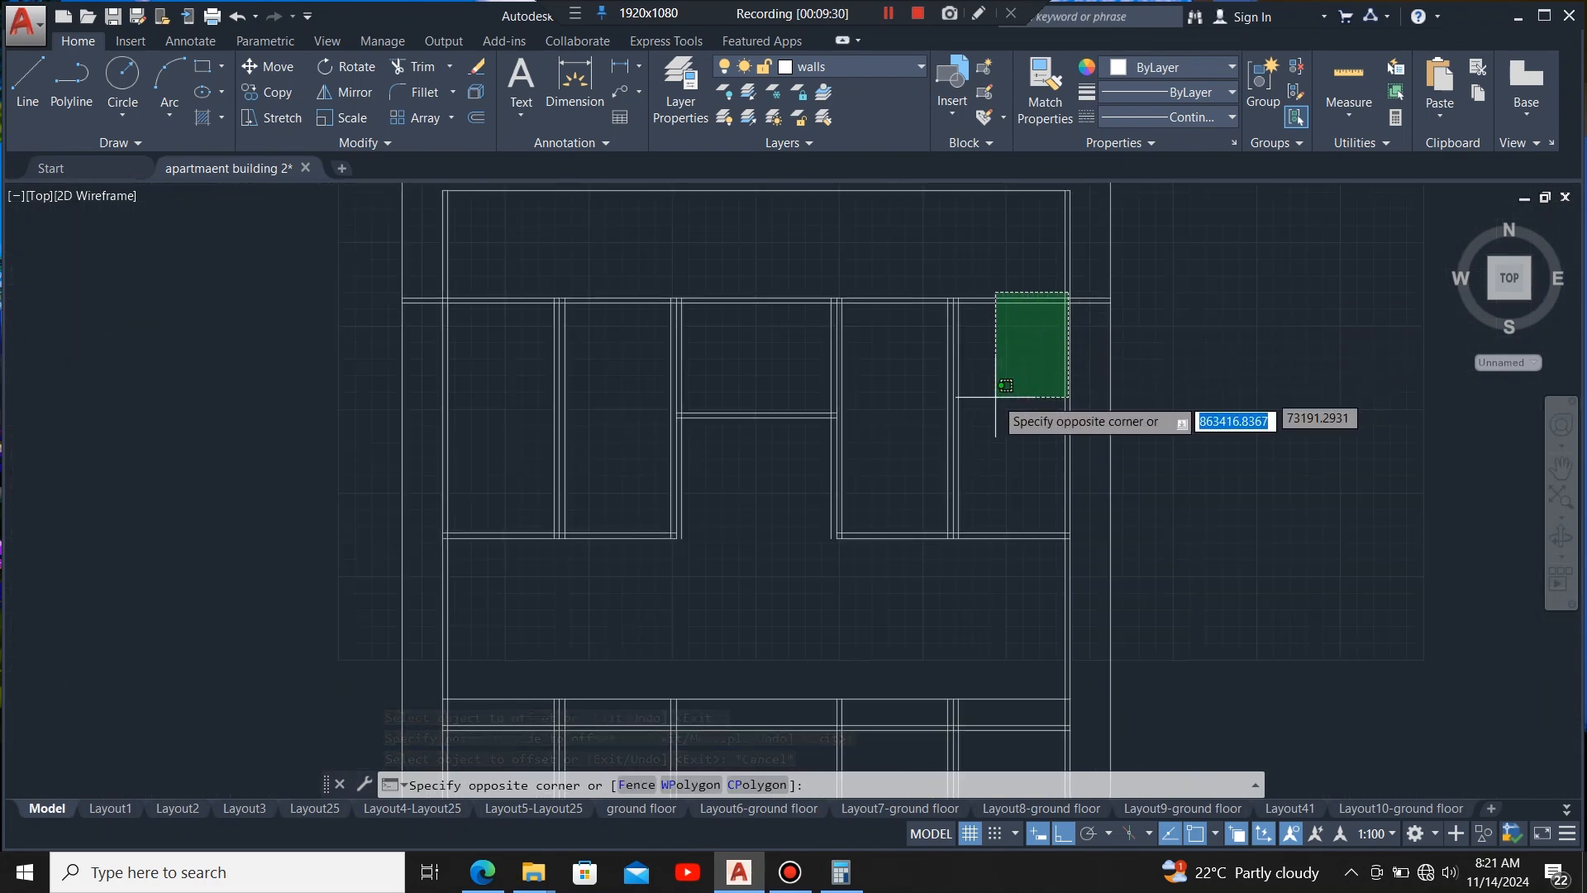
scroll(1032, 350, "down", 5)
scroll(879, 508, "up", 3)
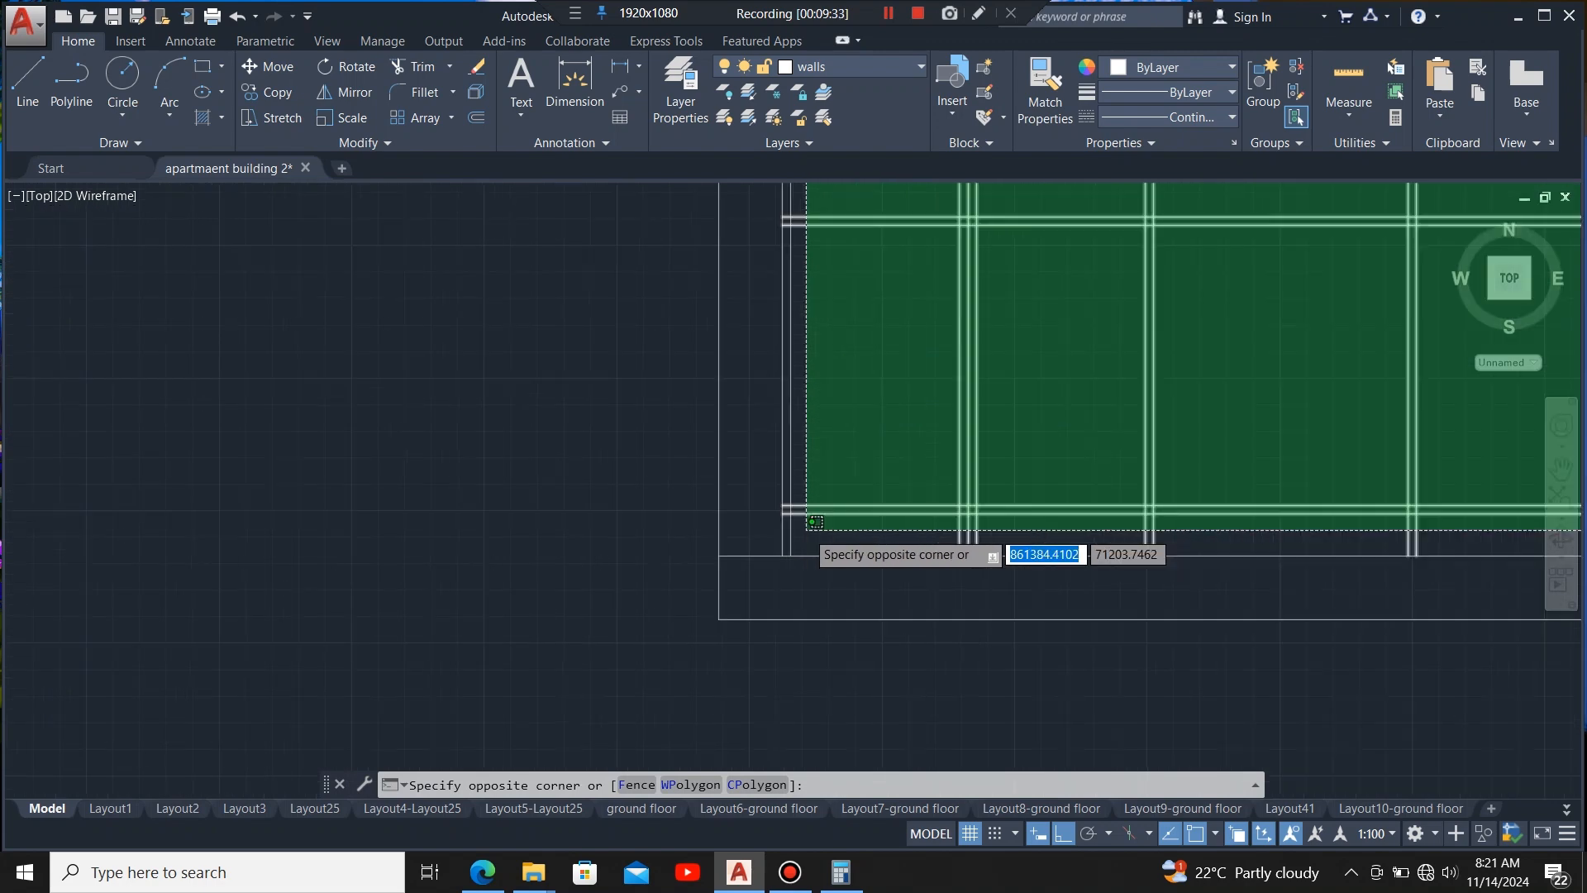
left_click(784, 524)
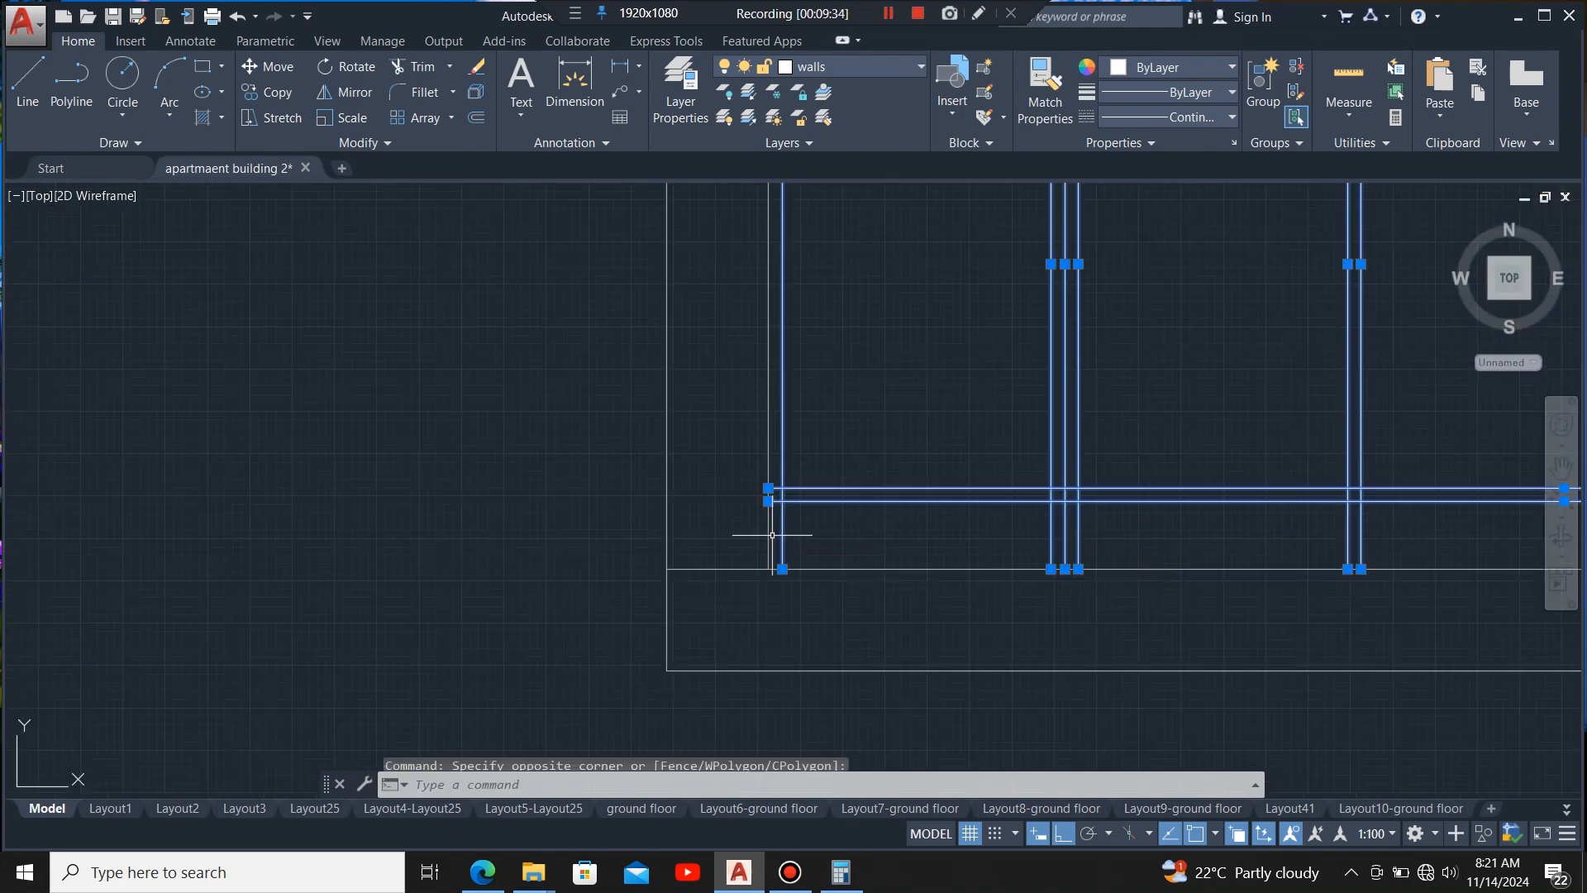
scroll(772, 538, "down", 4)
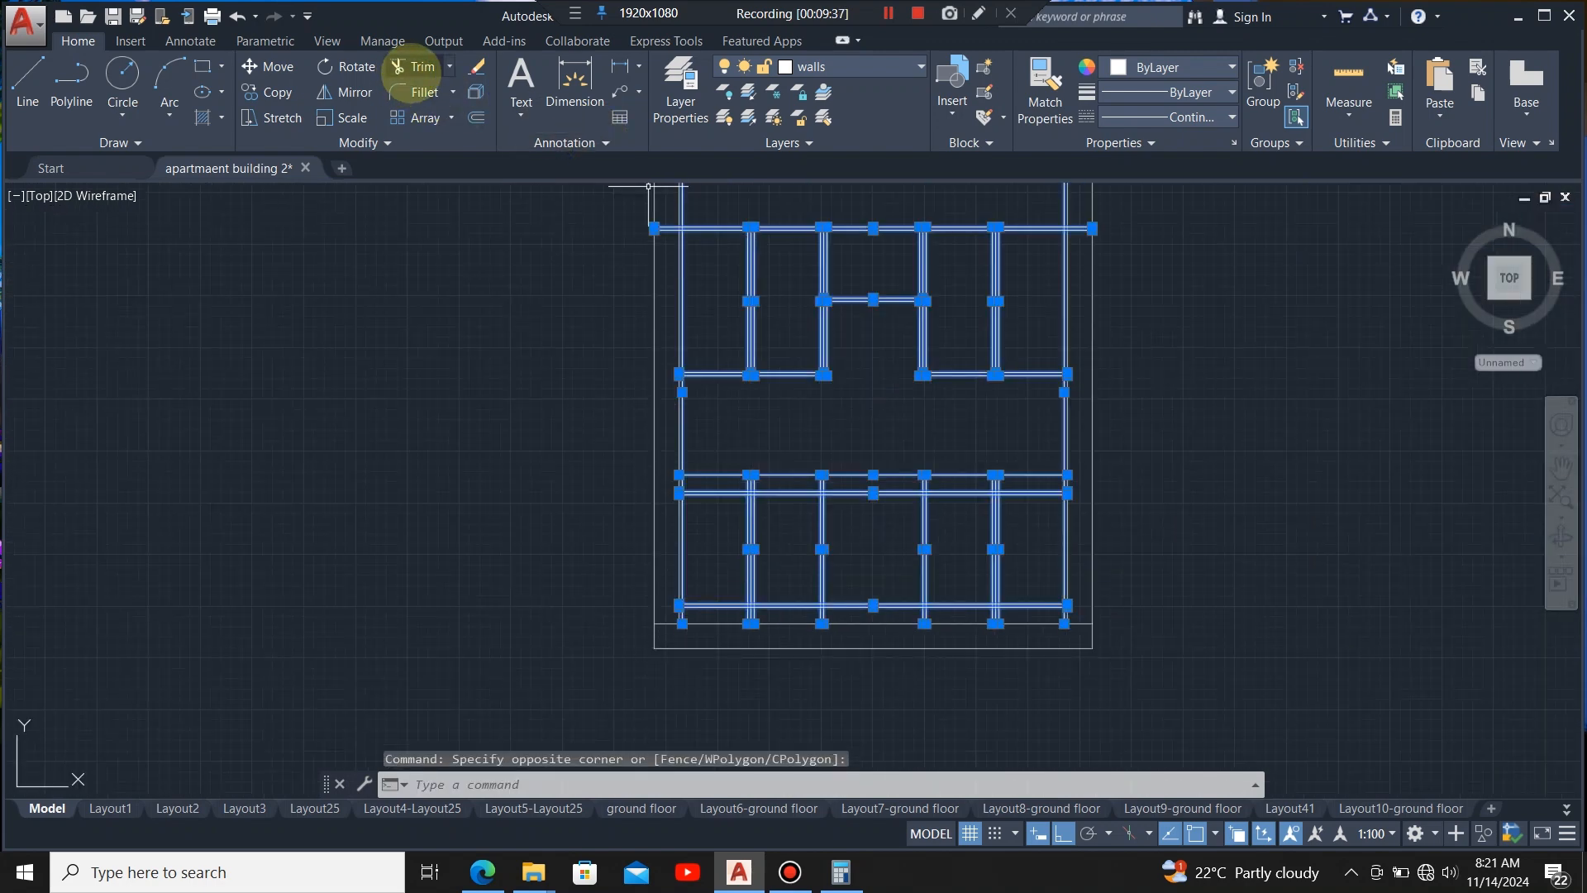
left_click(422, 65)
scroll(746, 521, "down", 4)
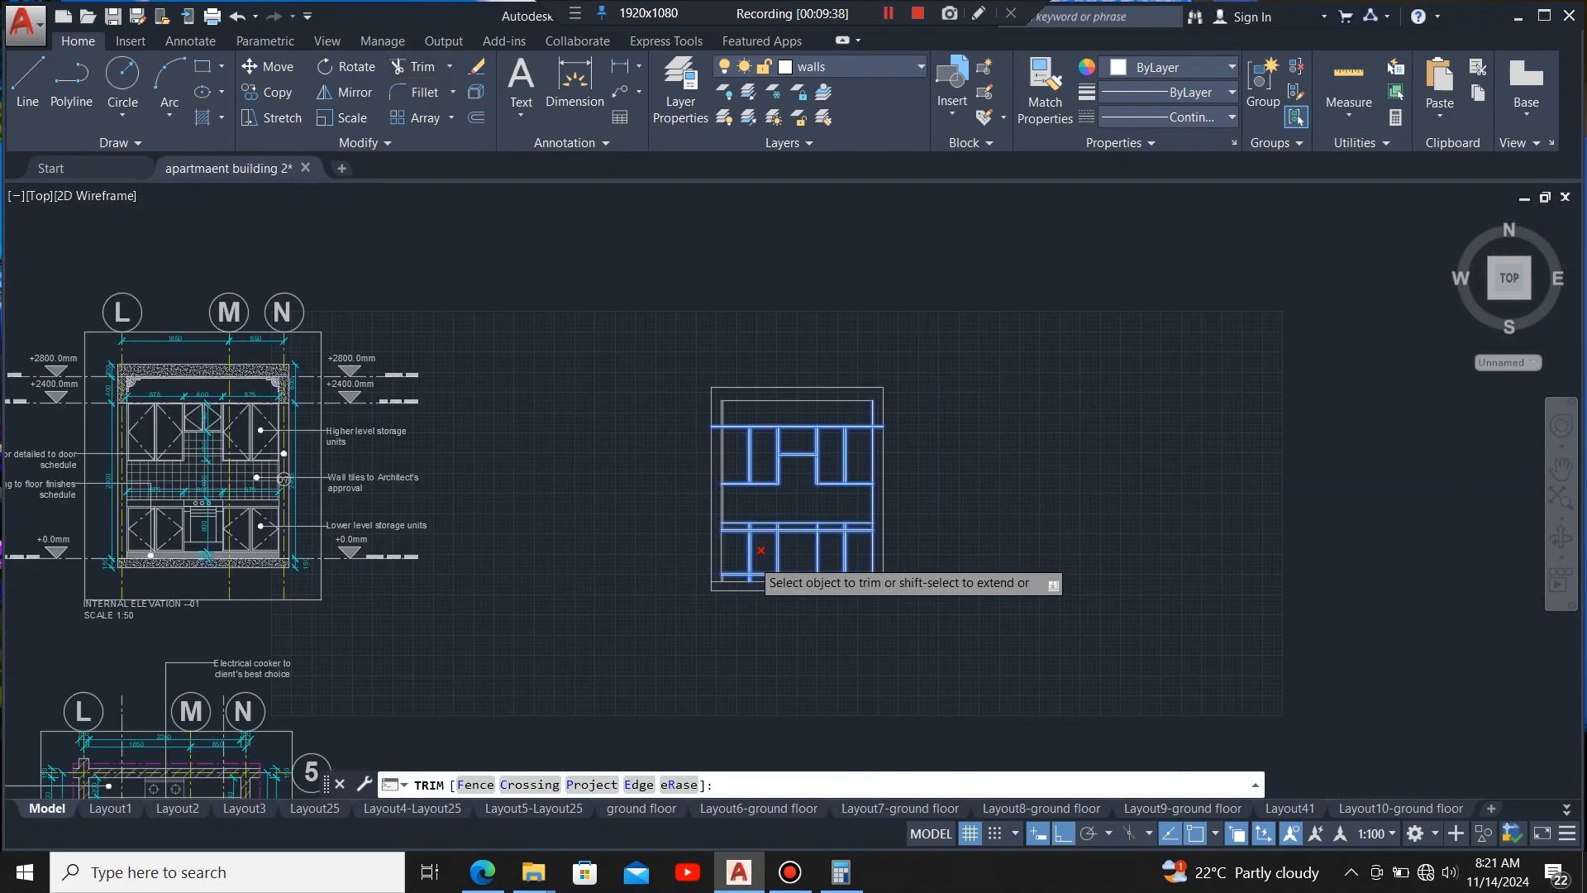
scroll(739, 416, "up", 6)
left_click(657, 460)
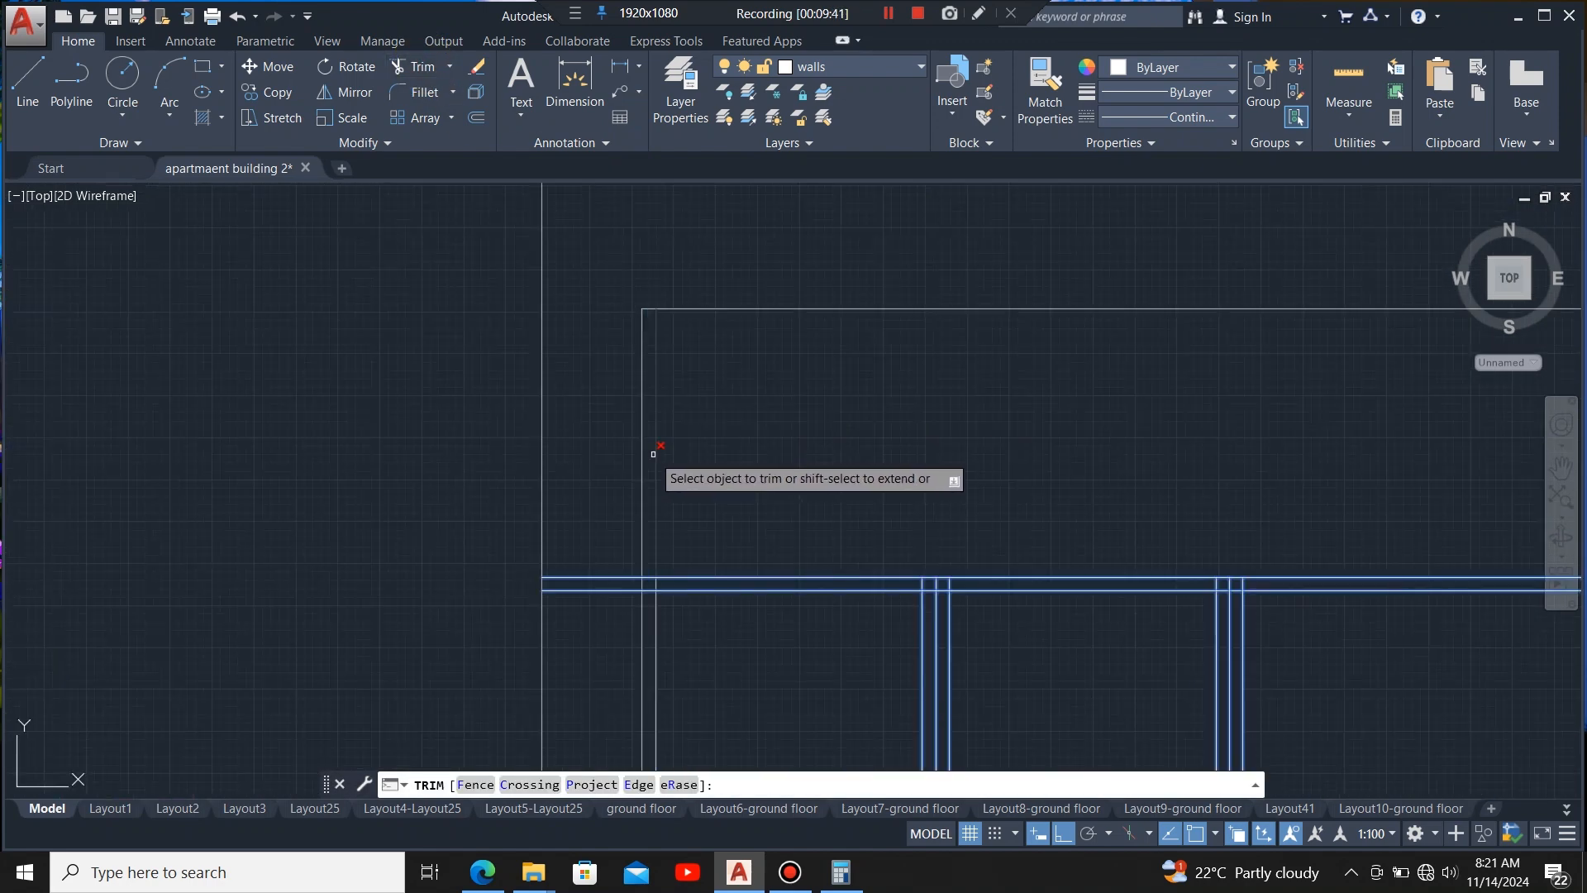
left_click(622, 587)
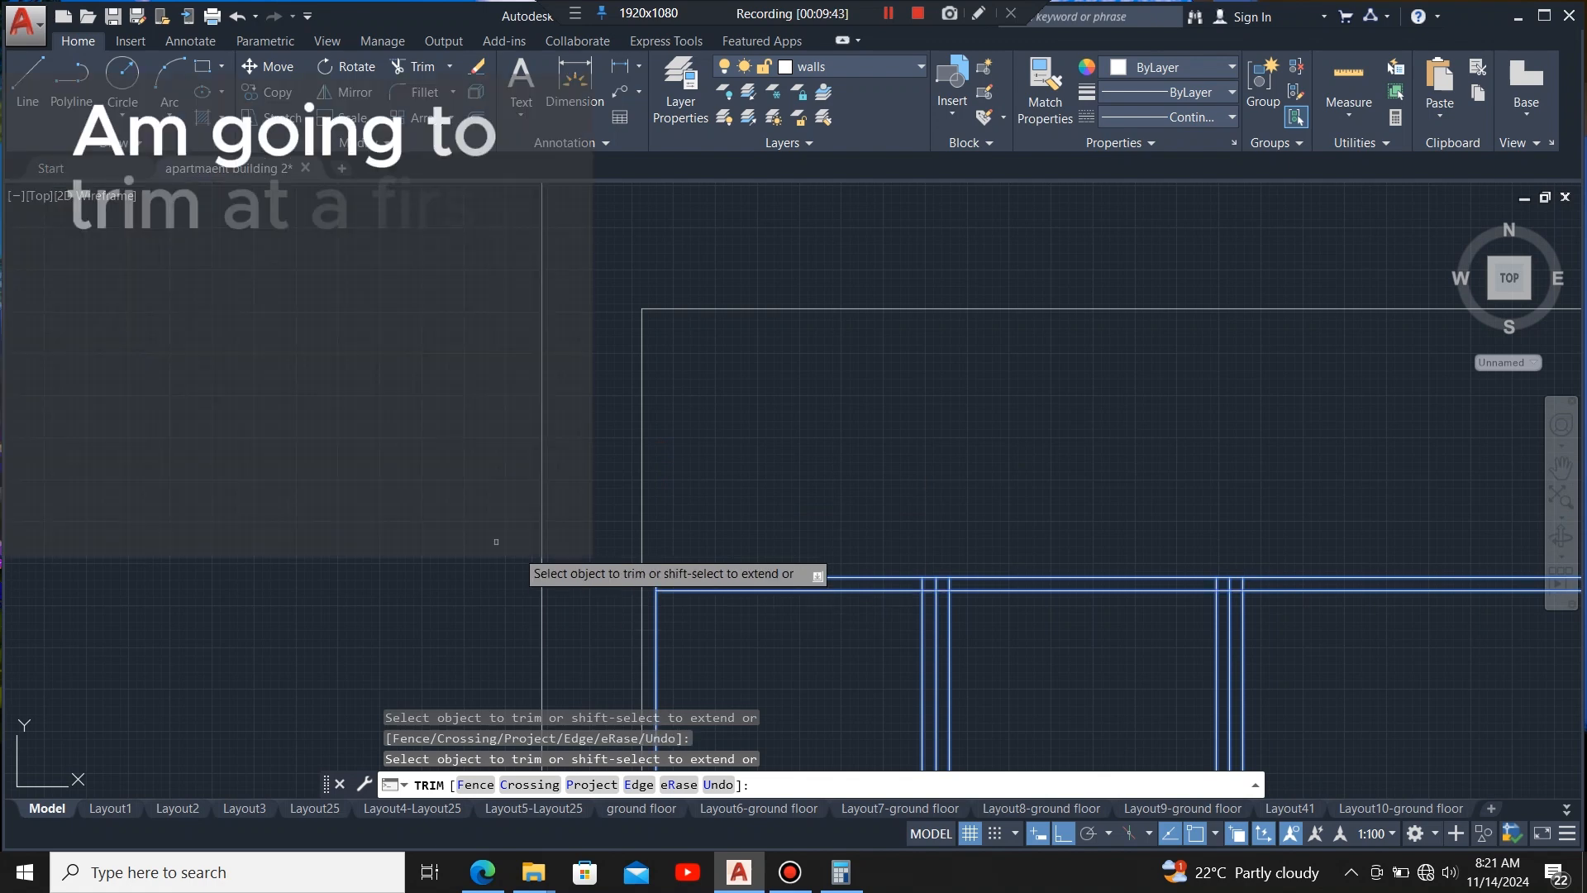
- Trim the overlapping top-panel lines of the upper left cabinet at its centre divider and inner side panel
scroll(579, 591, "up", 2)
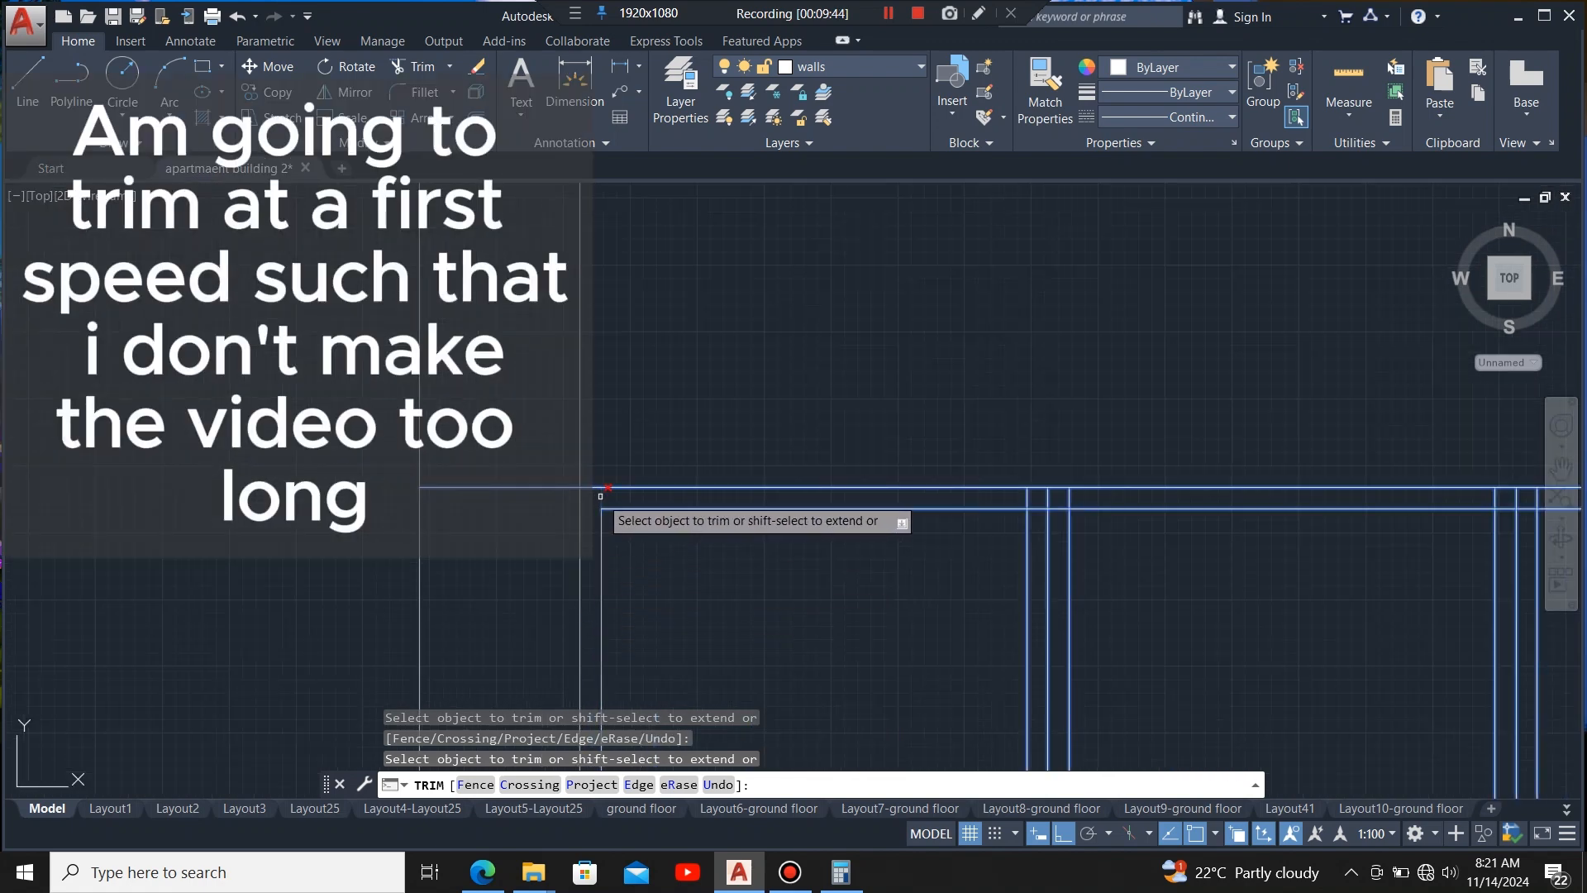
left_click(1037, 507)
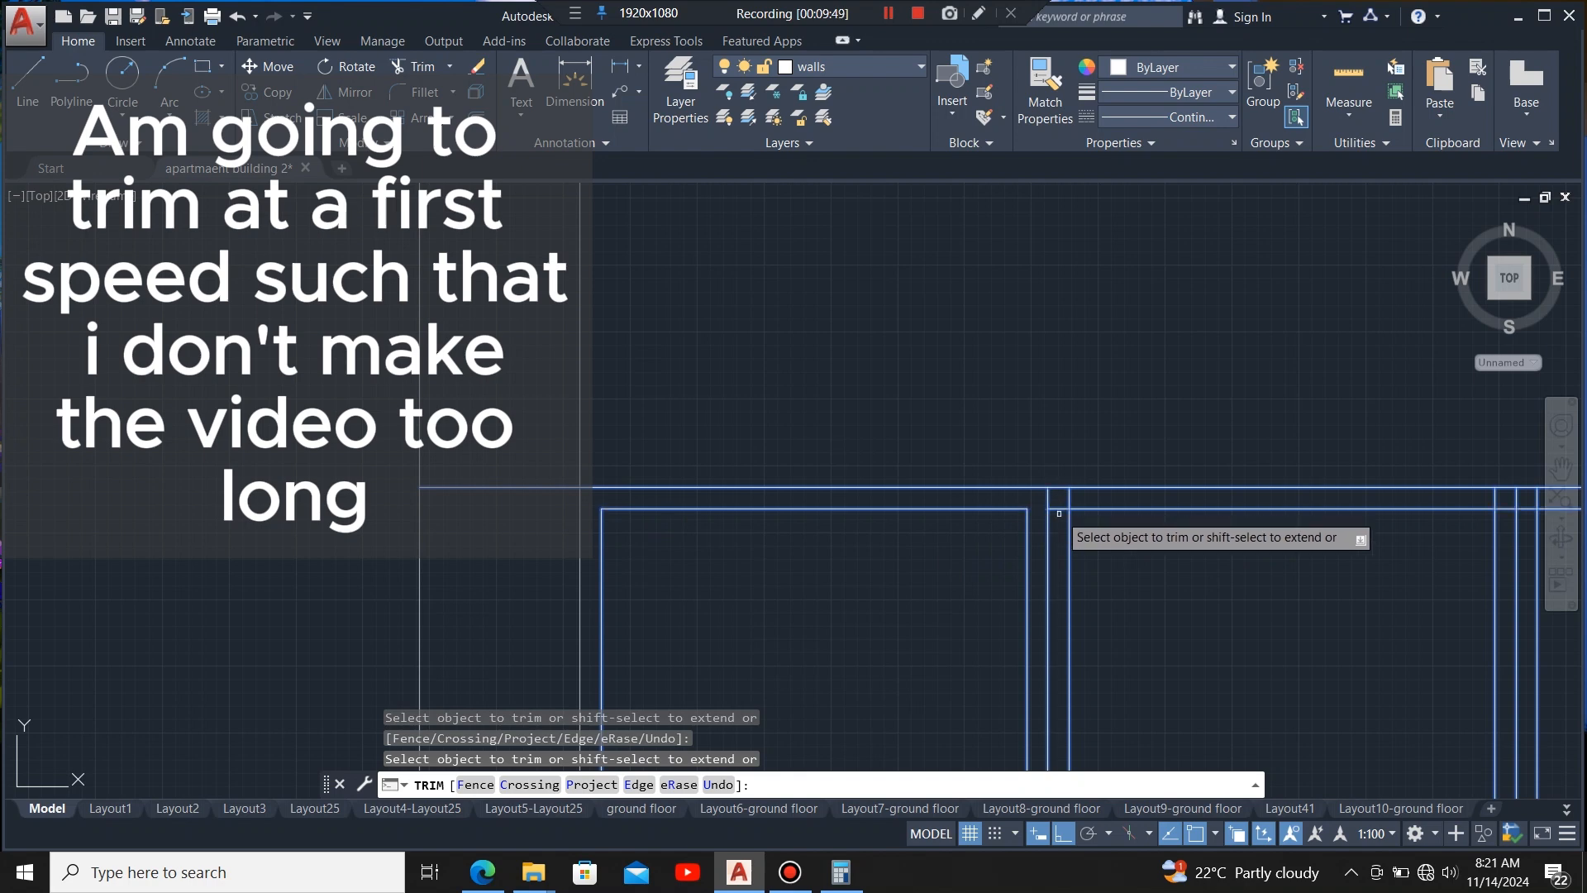
left_click(1058, 509)
left_click(1067, 496)
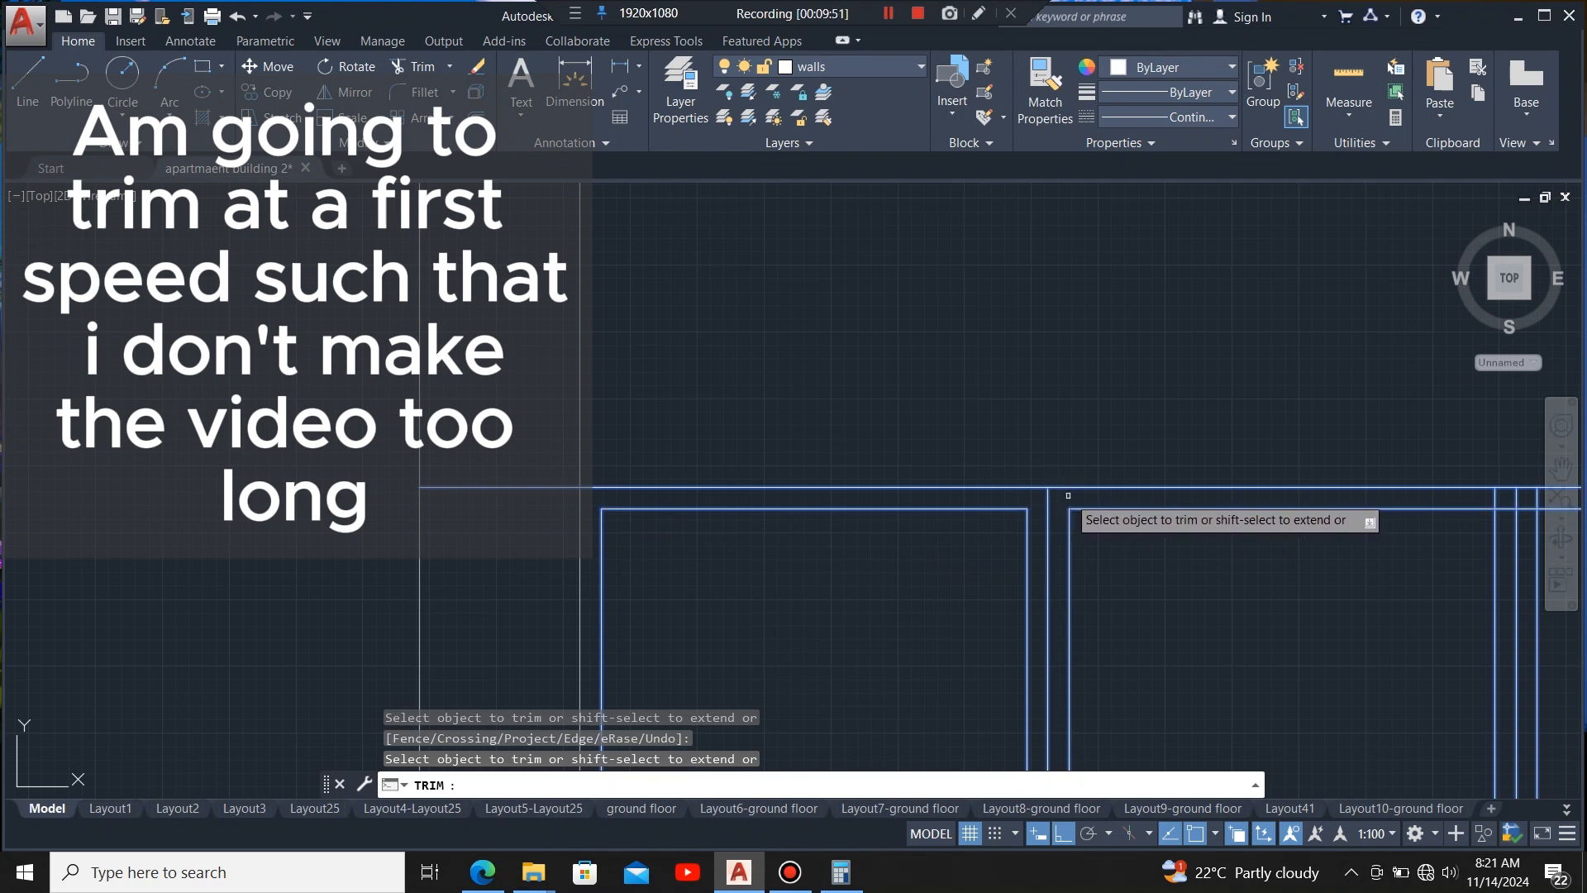
scroll(877, 399, "down", 2)
scroll(1200, 438, "up", 2)
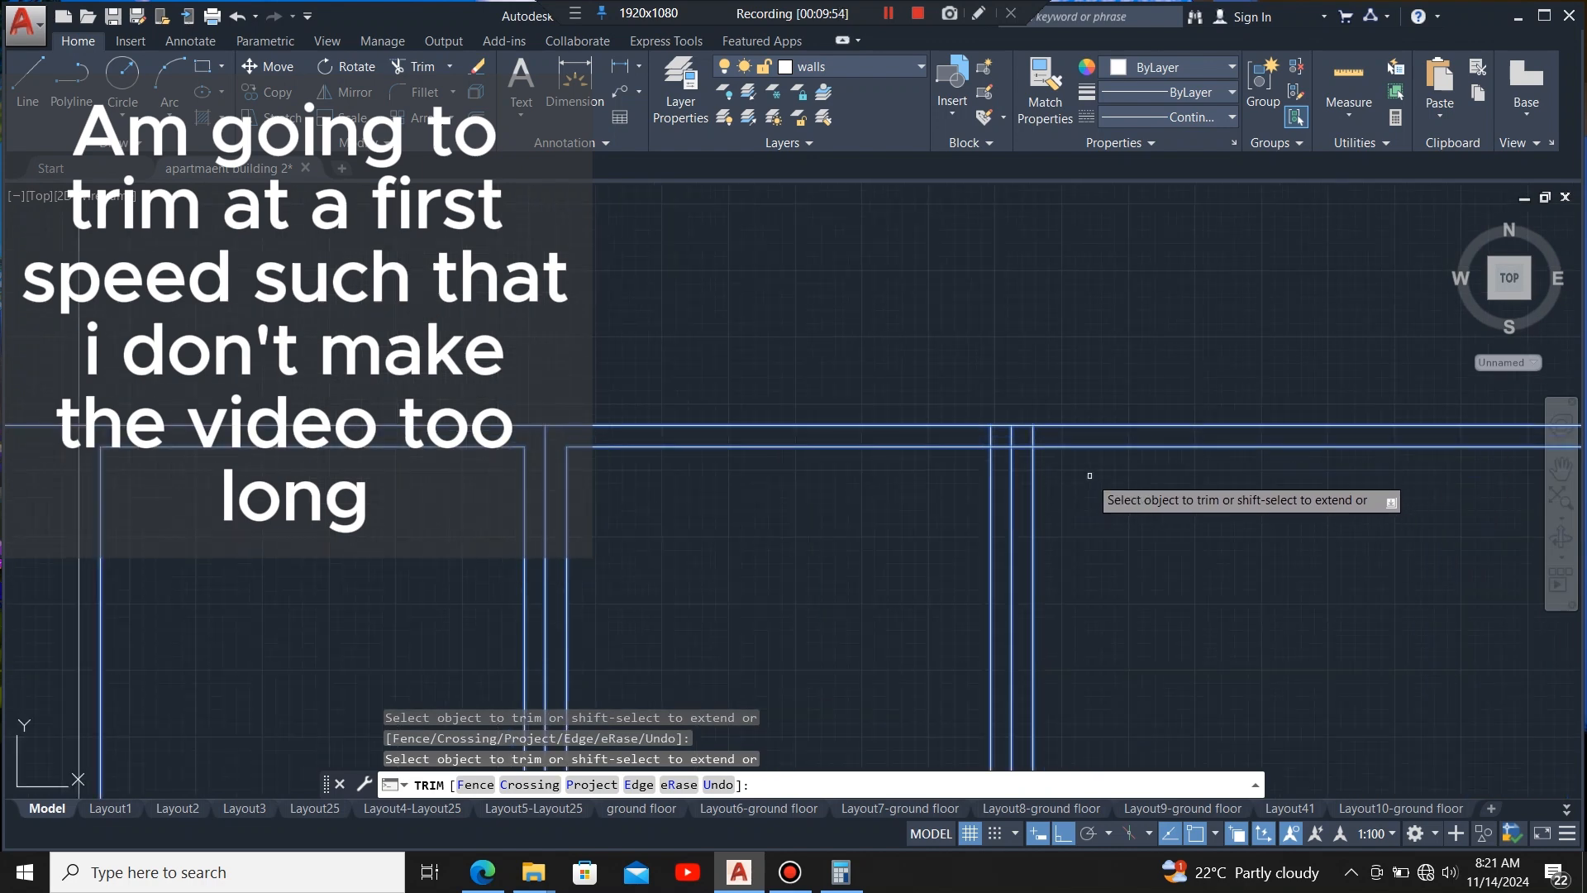
scroll(1016, 455, "up", 3)
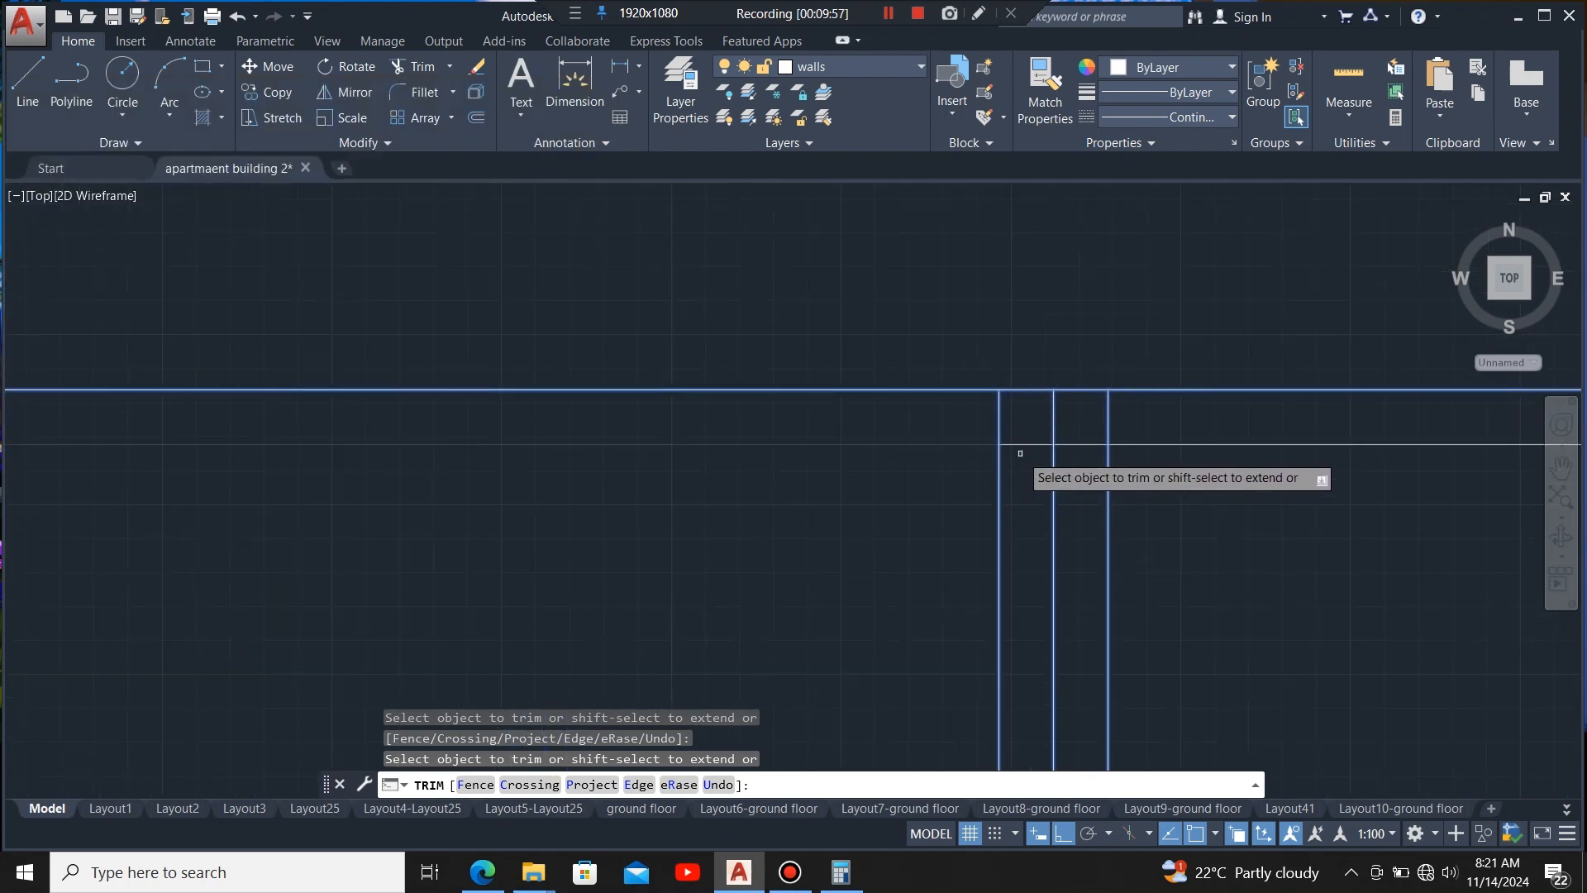
scroll(1000, 426, "down", 4)
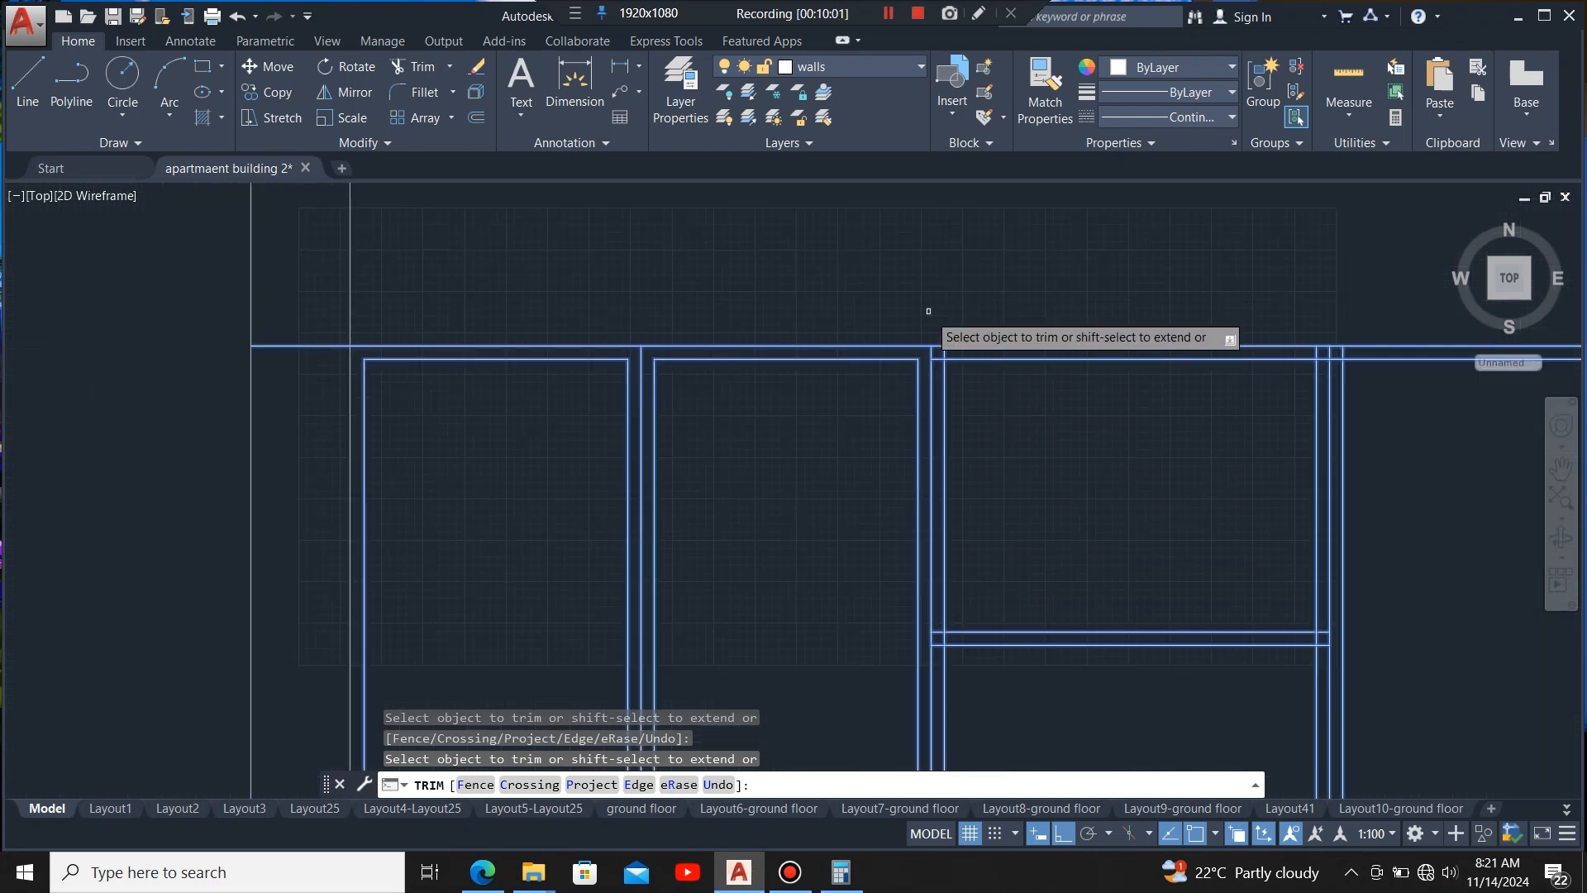
- Trim the overlapping bottom-panel lines of the upper left cabinet at both corners and the centre divider
scroll(931, 553, "up", 6)
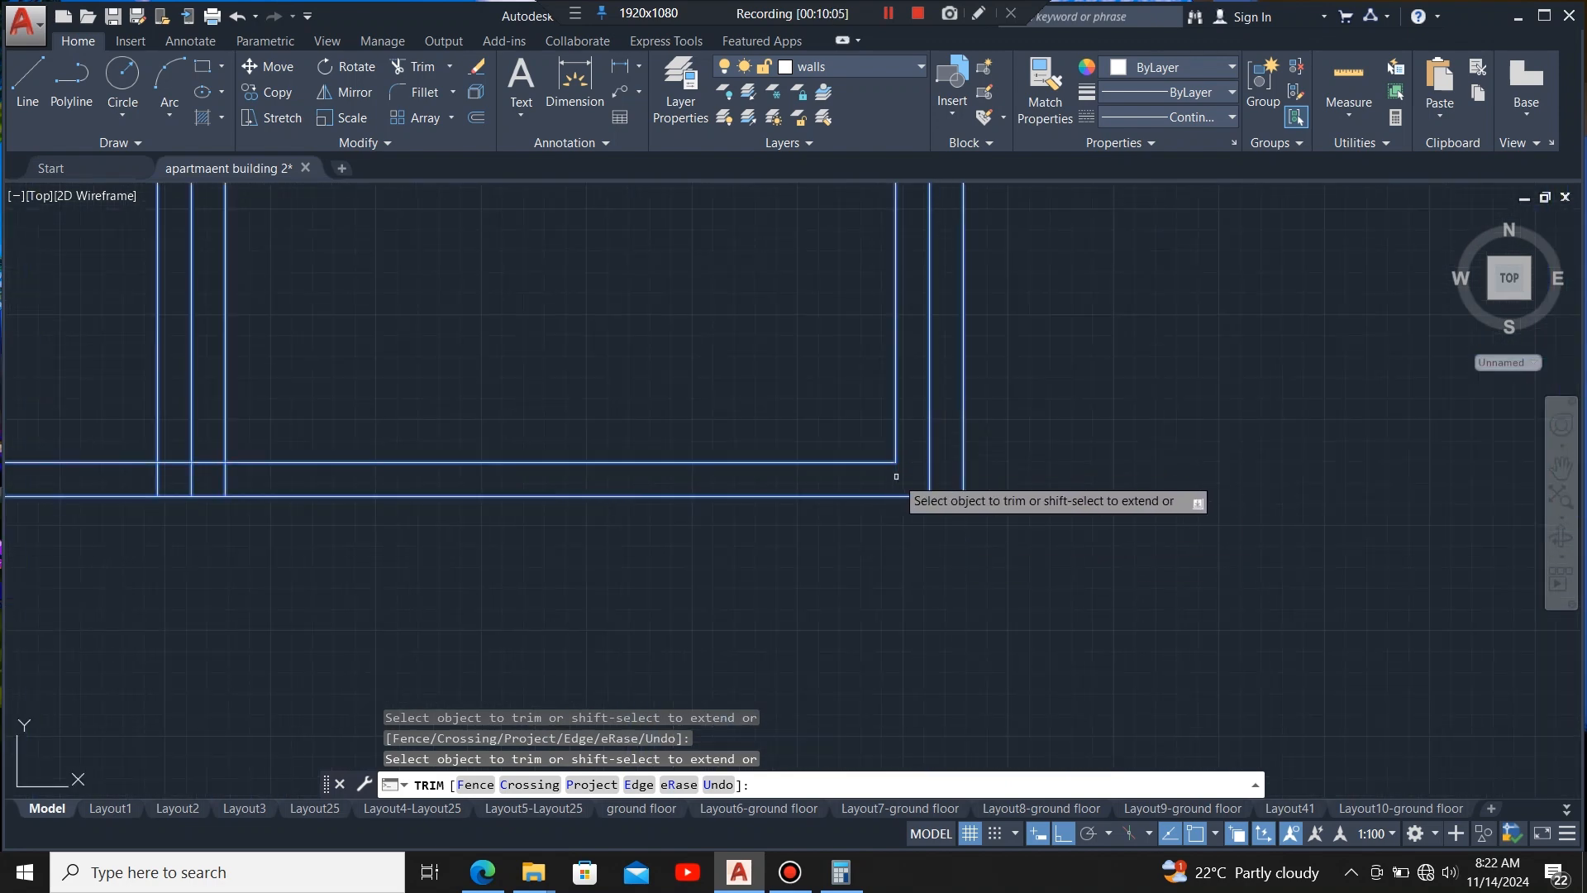
scroll(934, 496, "down", 4)
scroll(865, 517, "up", 4)
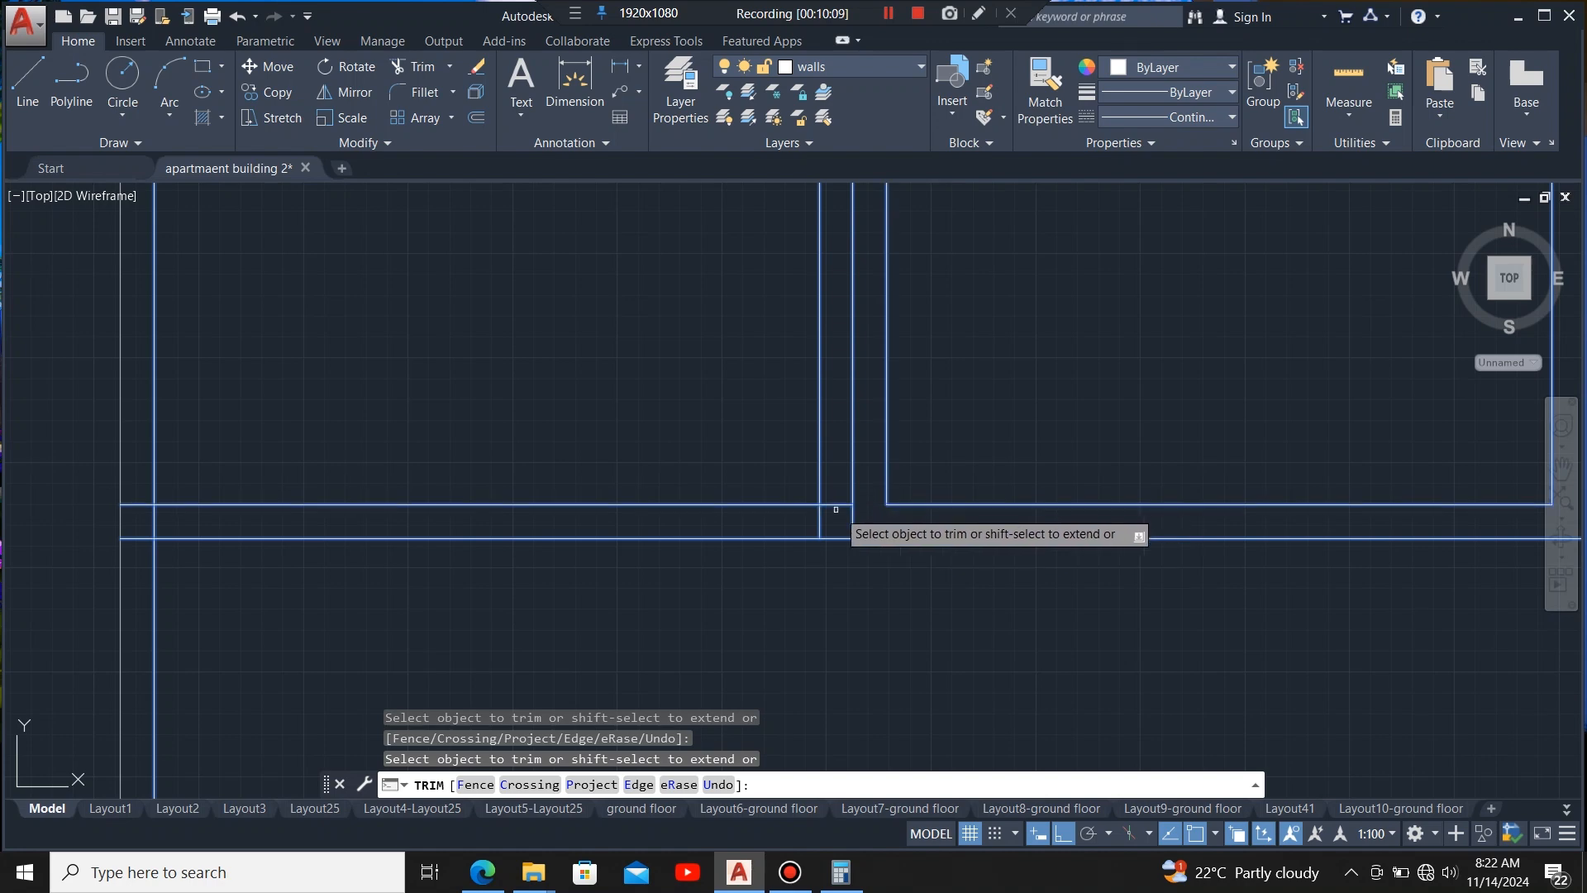
scroll(793, 562, "down", 4)
scroll(773, 548, "up", 5)
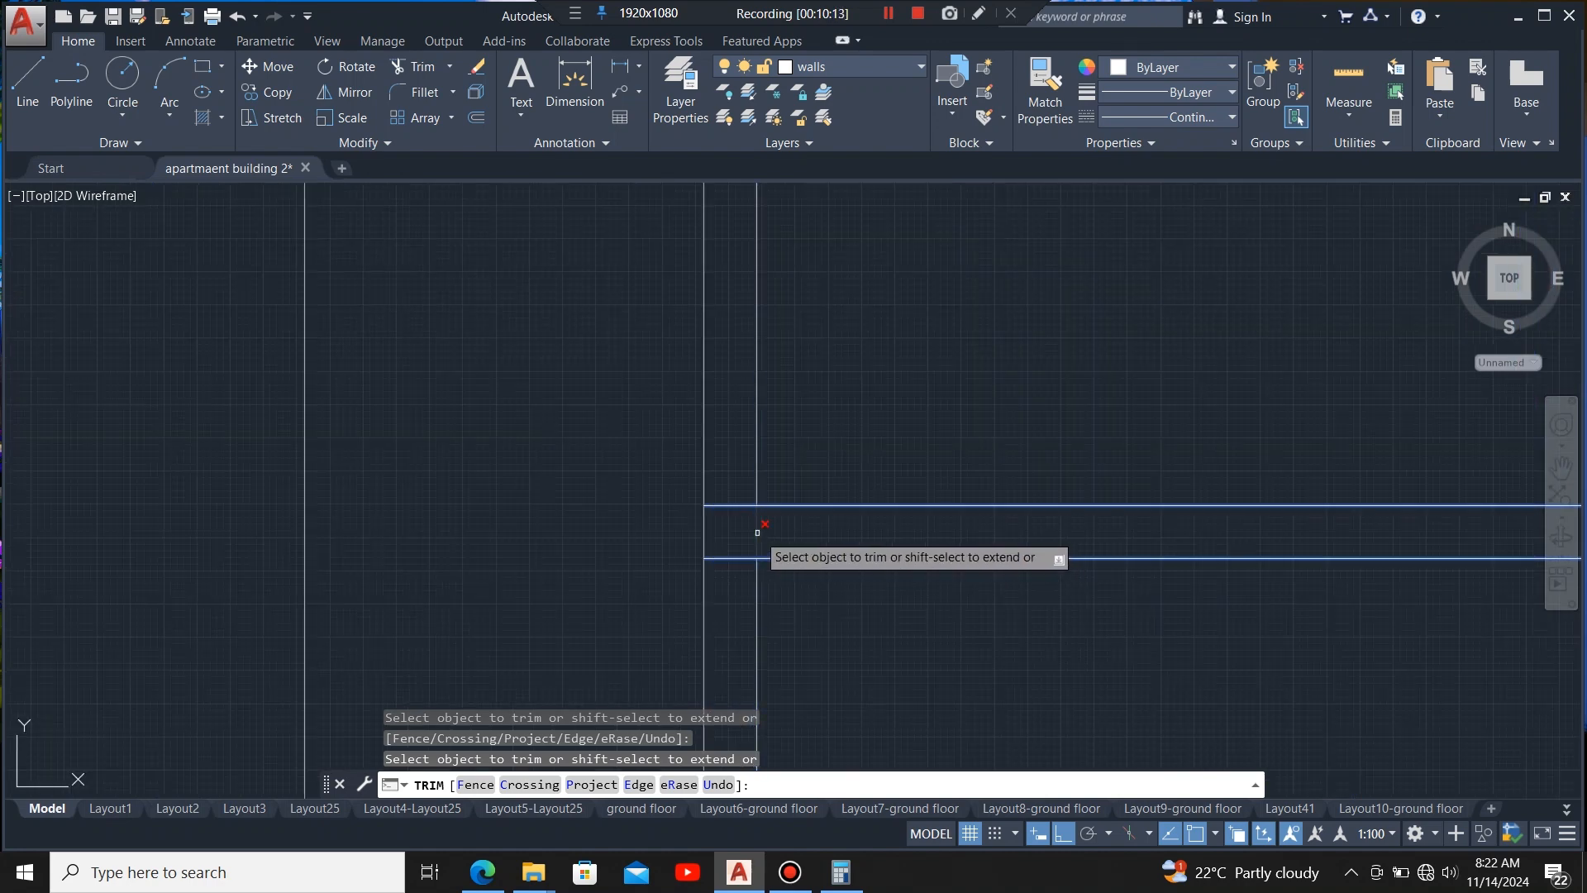
- Trim the overlapping bottom-panel lines of the upper right cabinet at both corners and the centre divider
scroll(757, 532, "down", 5)
scroll(1216, 564, "up", 5)
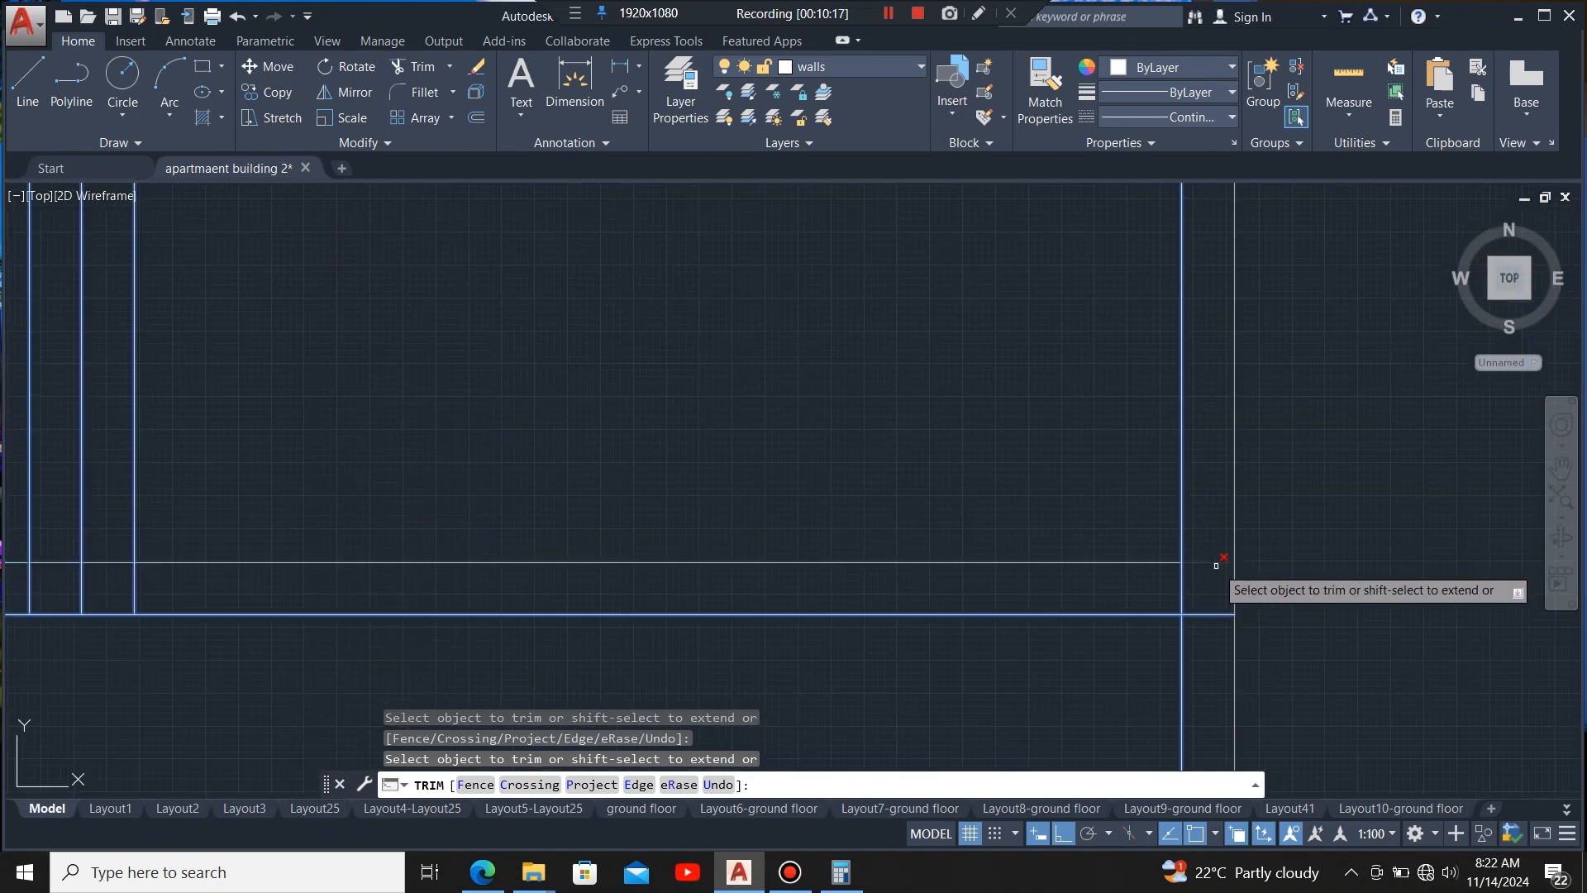
left_click(1216, 565)
scroll(1182, 590, "down", 5)
scroll(1083, 562, "up", 5)
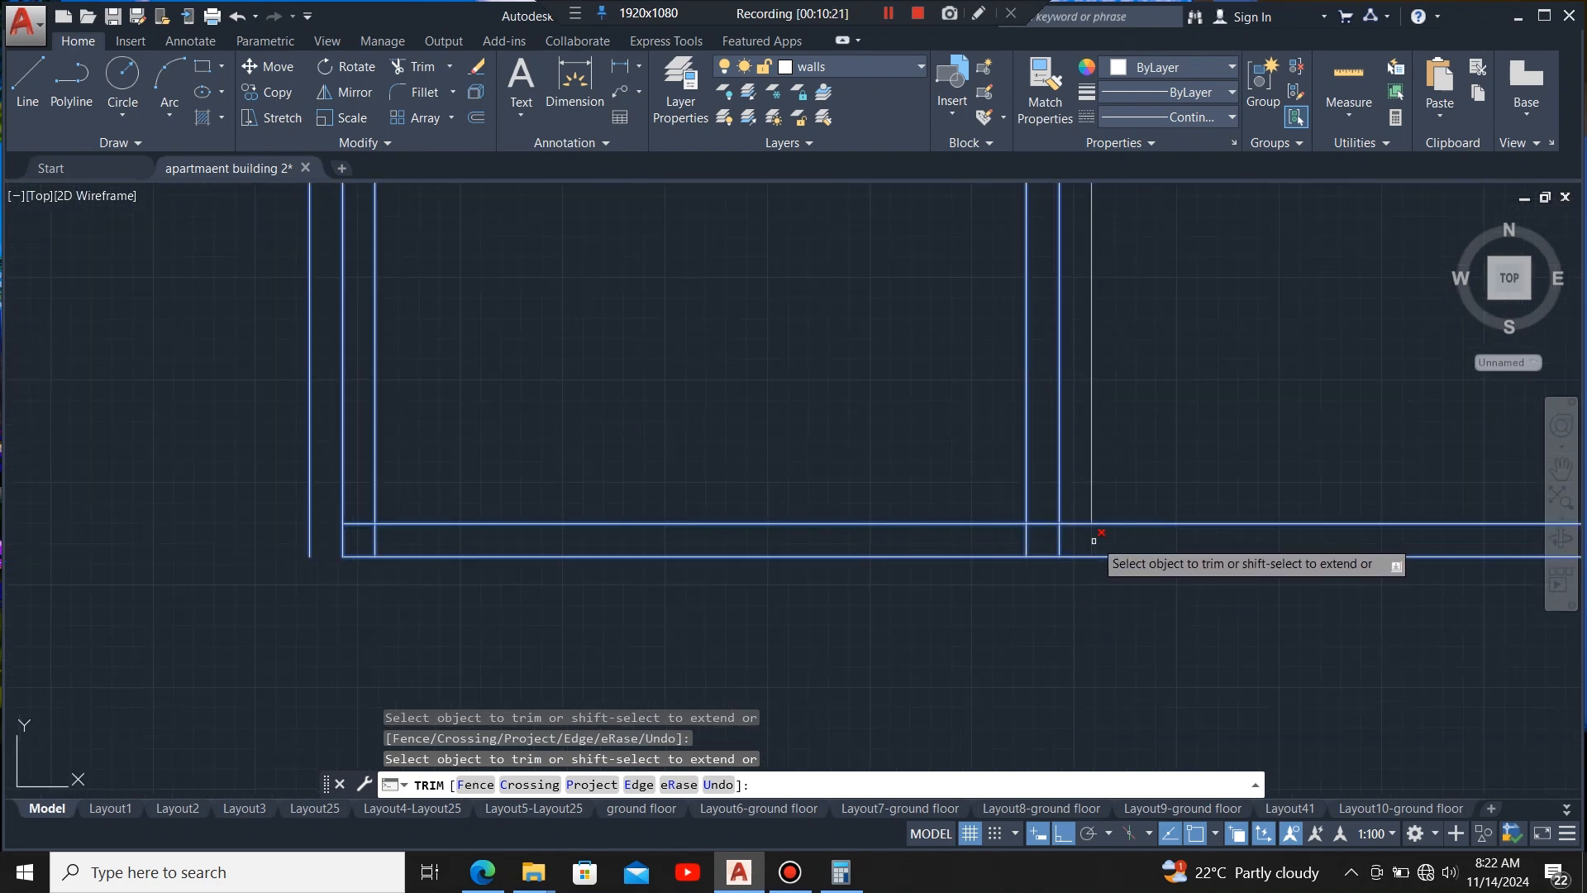
scroll(1033, 544, "down", 5)
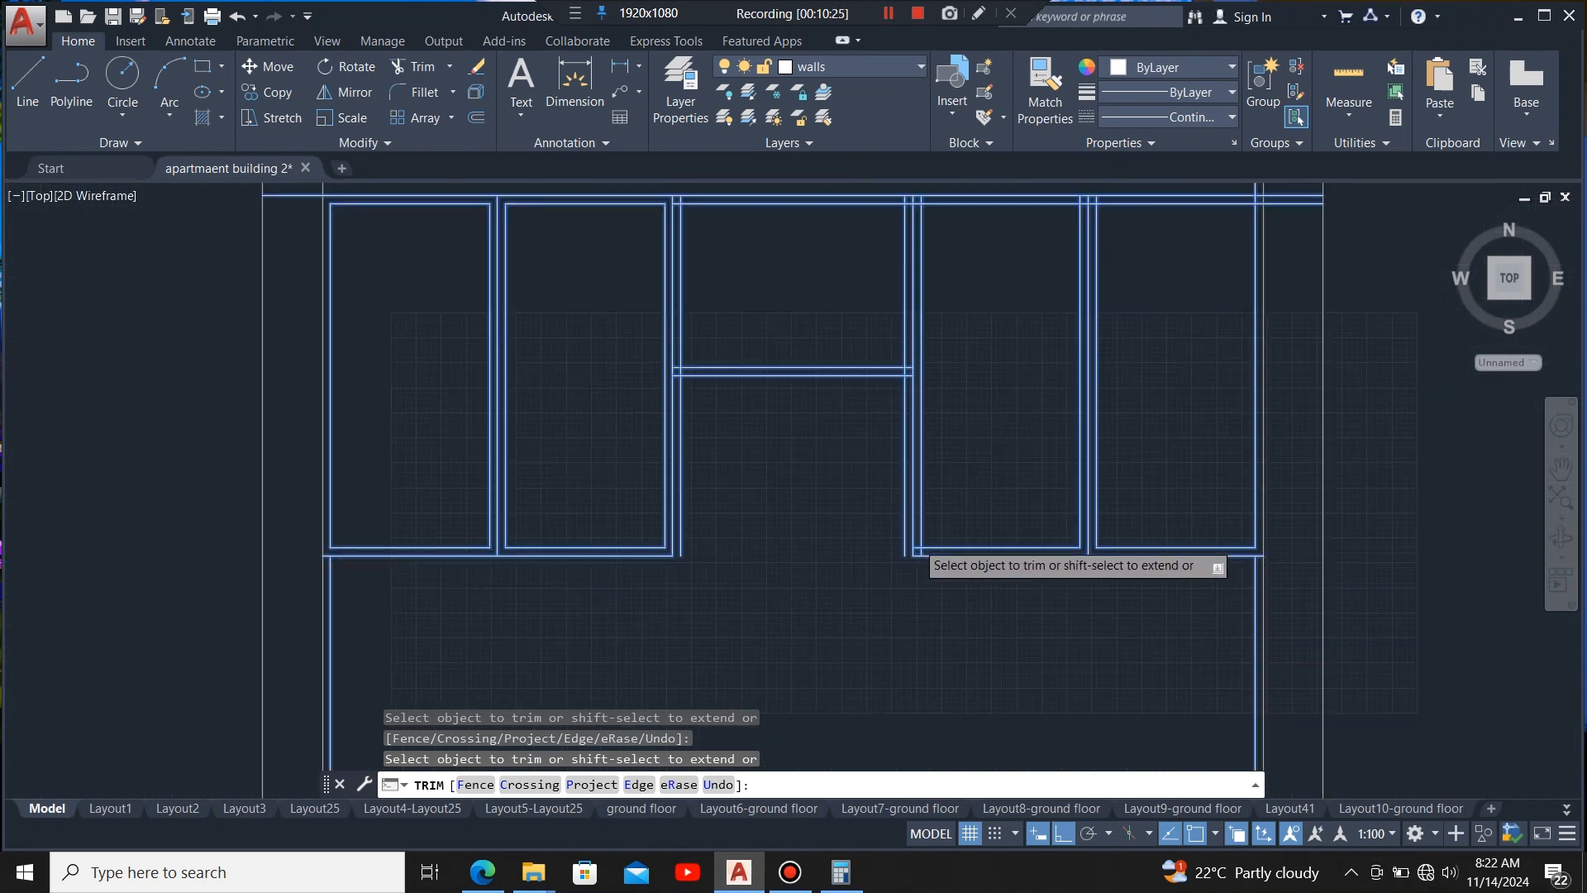
scroll(922, 611, "up", 5)
left_click(925, 627)
scroll(910, 595, "down", 5)
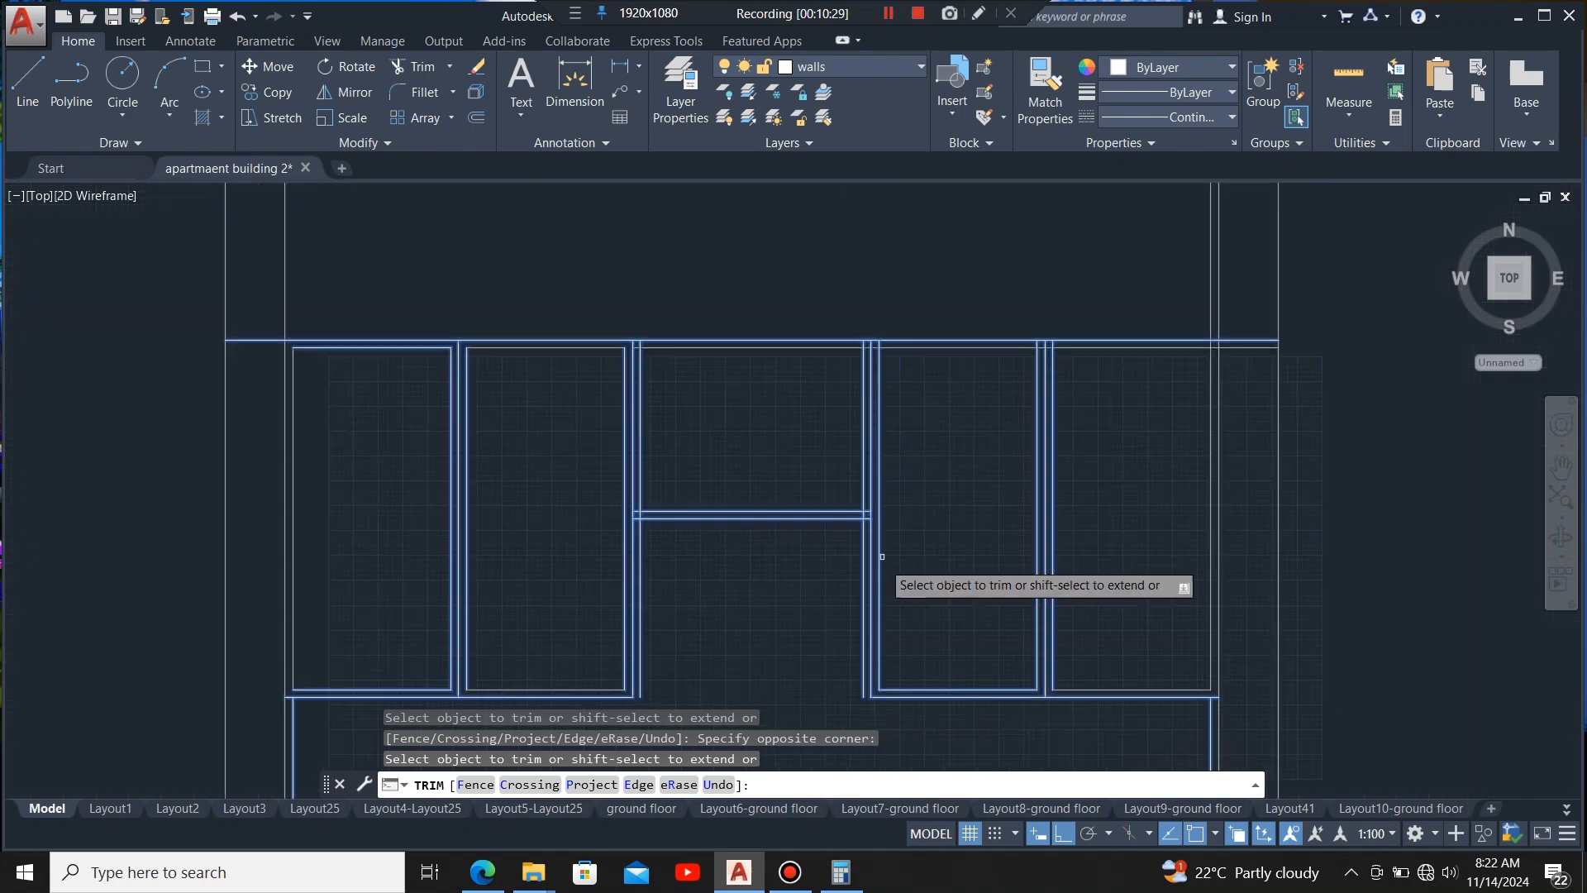
- Trim the overlapping top-panel lines of the upper right cabinet at both side panels and the centre divider
scroll(885, 326, "up", 5)
scroll(855, 468, "down", 5)
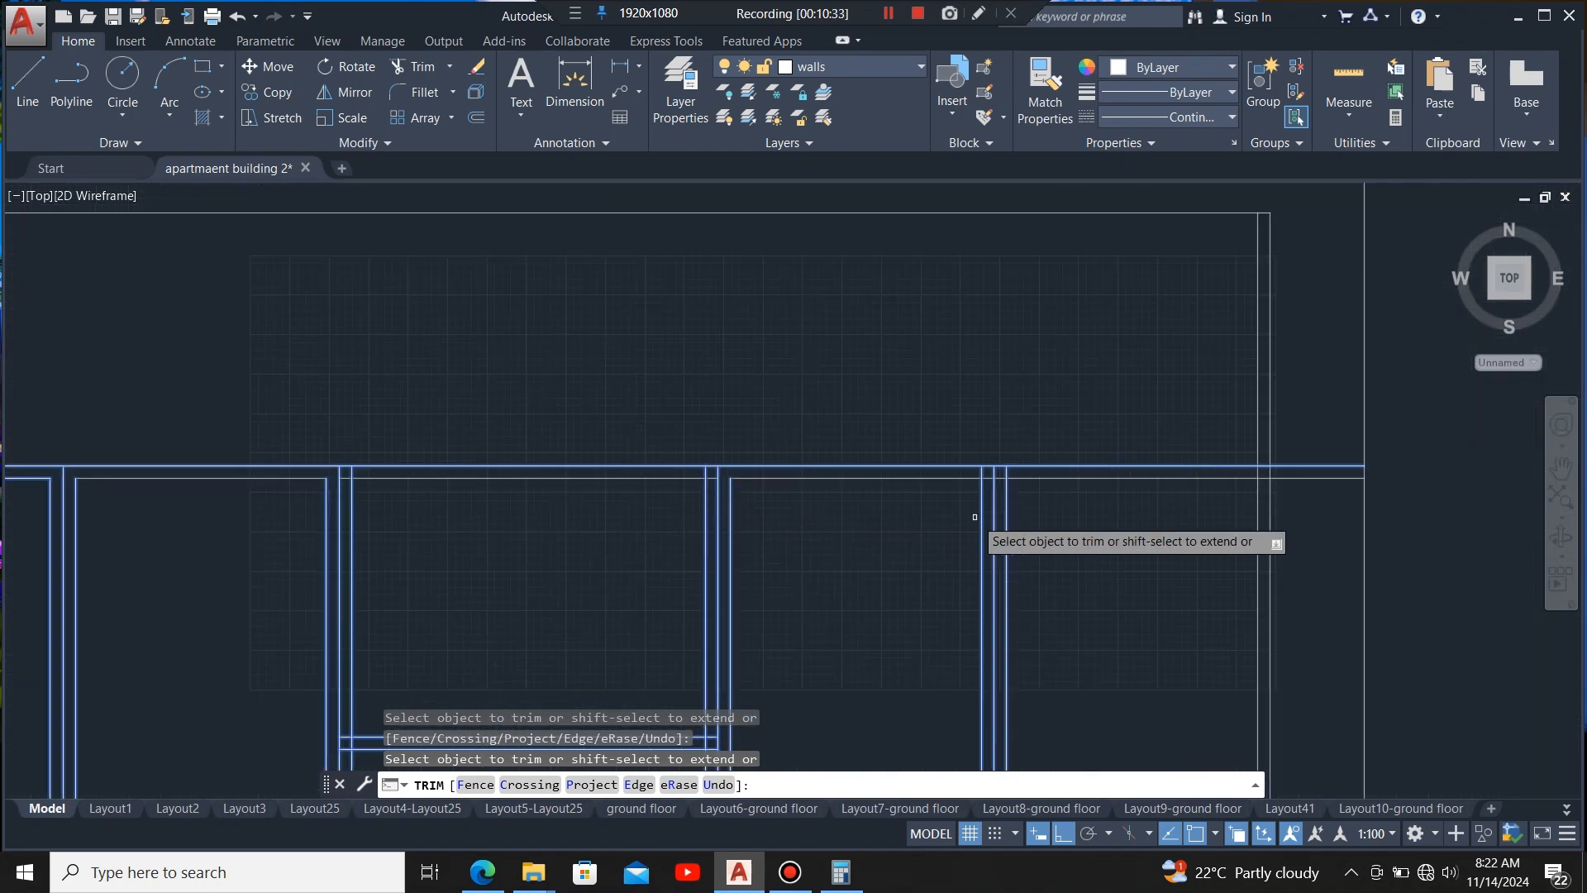
scroll(967, 500, "up", 4)
left_click(952, 490)
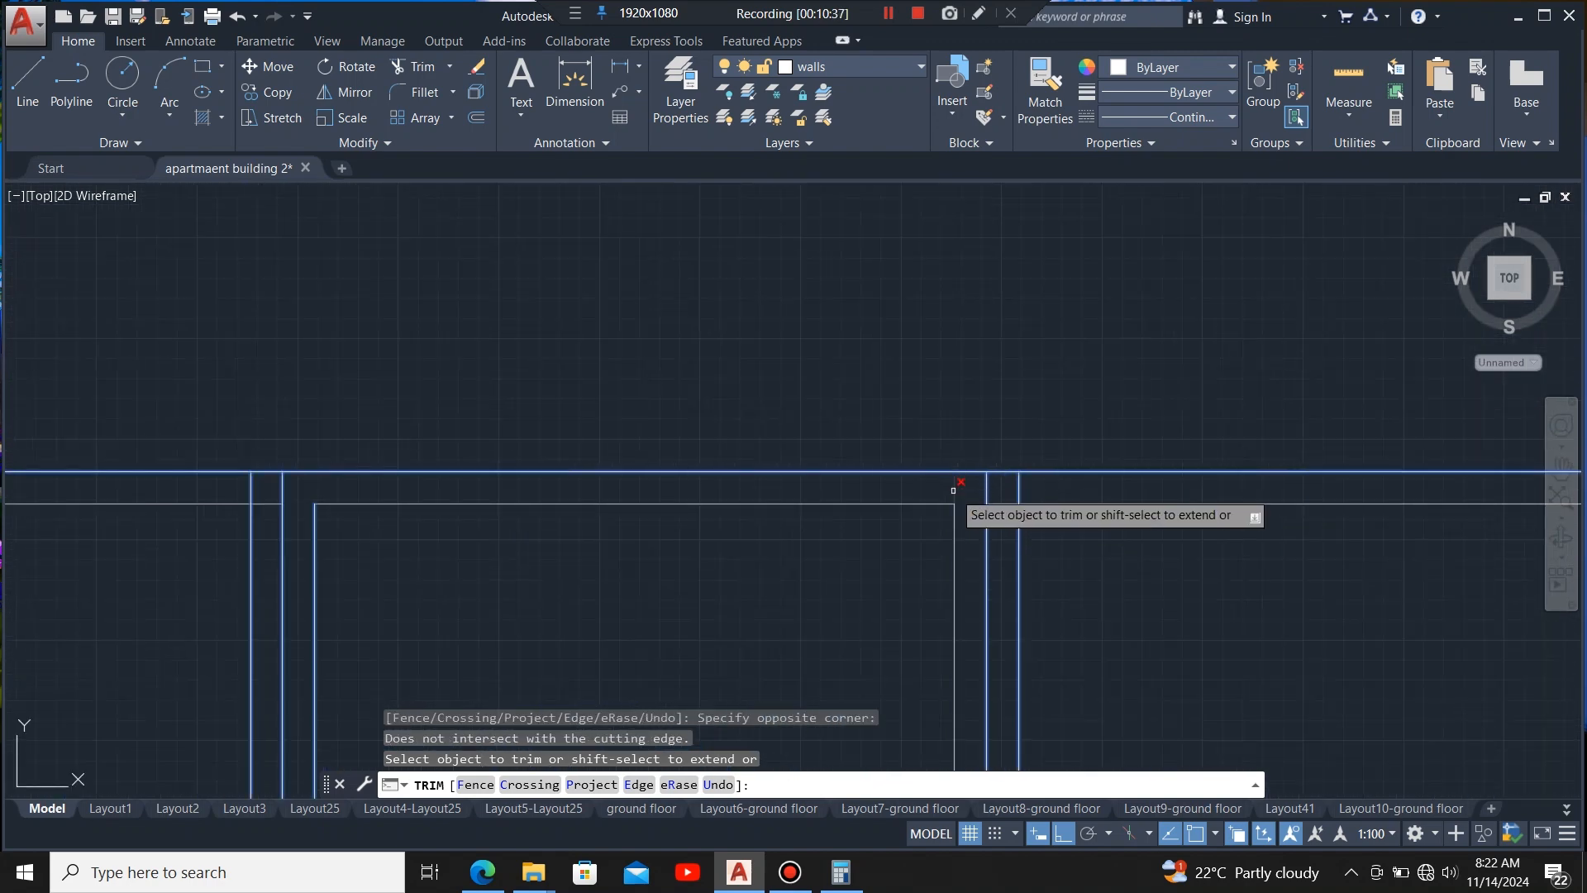
scroll(1019, 489, "down", 5)
scroll(964, 503, "up", 5)
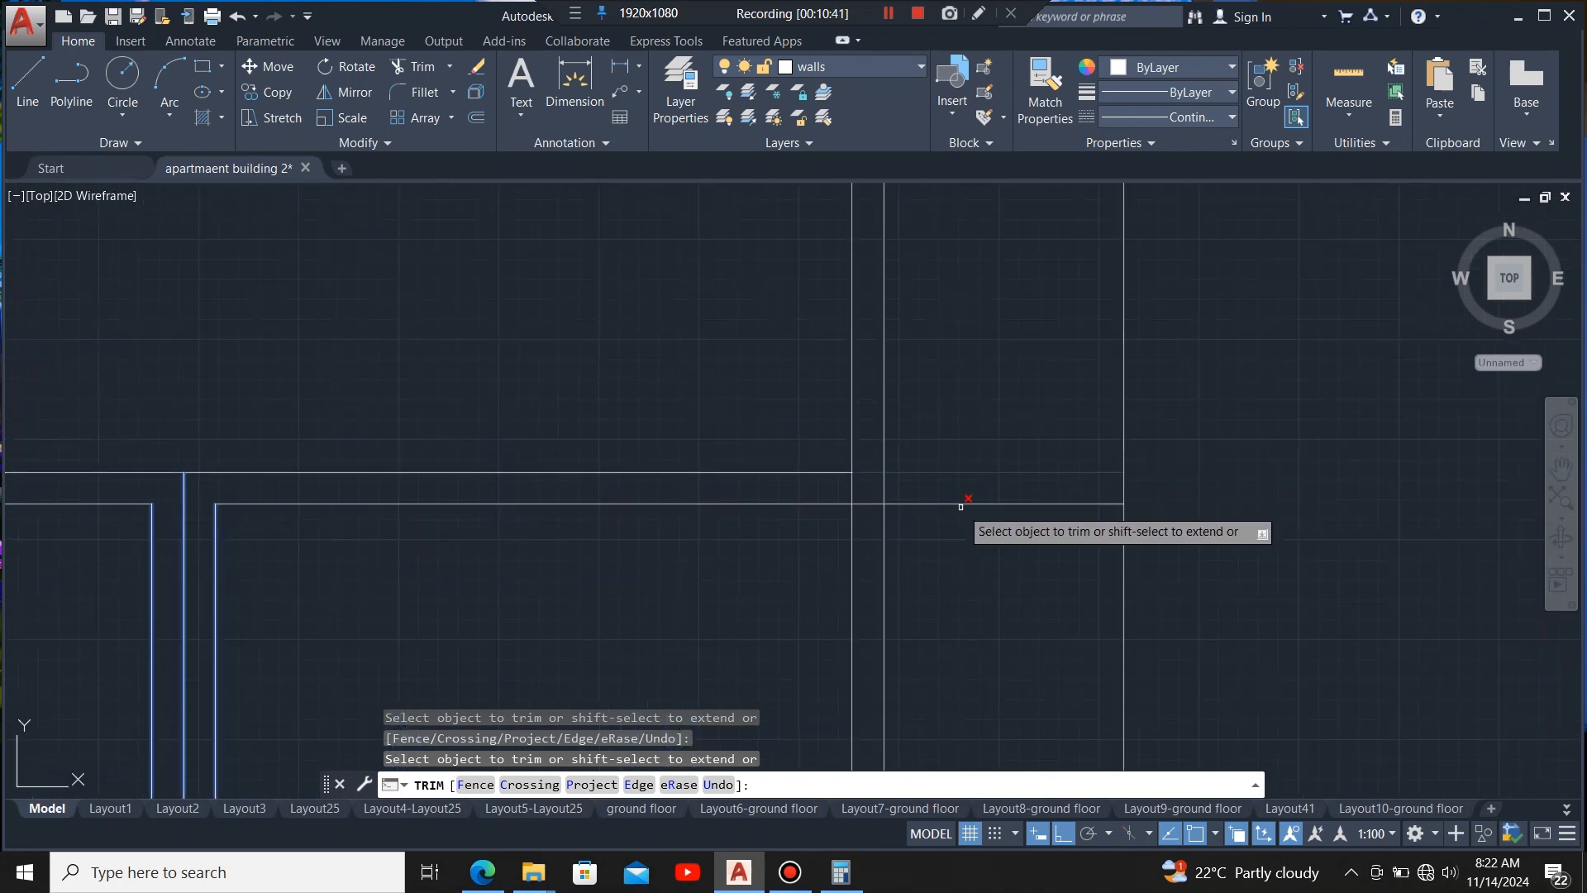
scroll(850, 489, "down", 5)
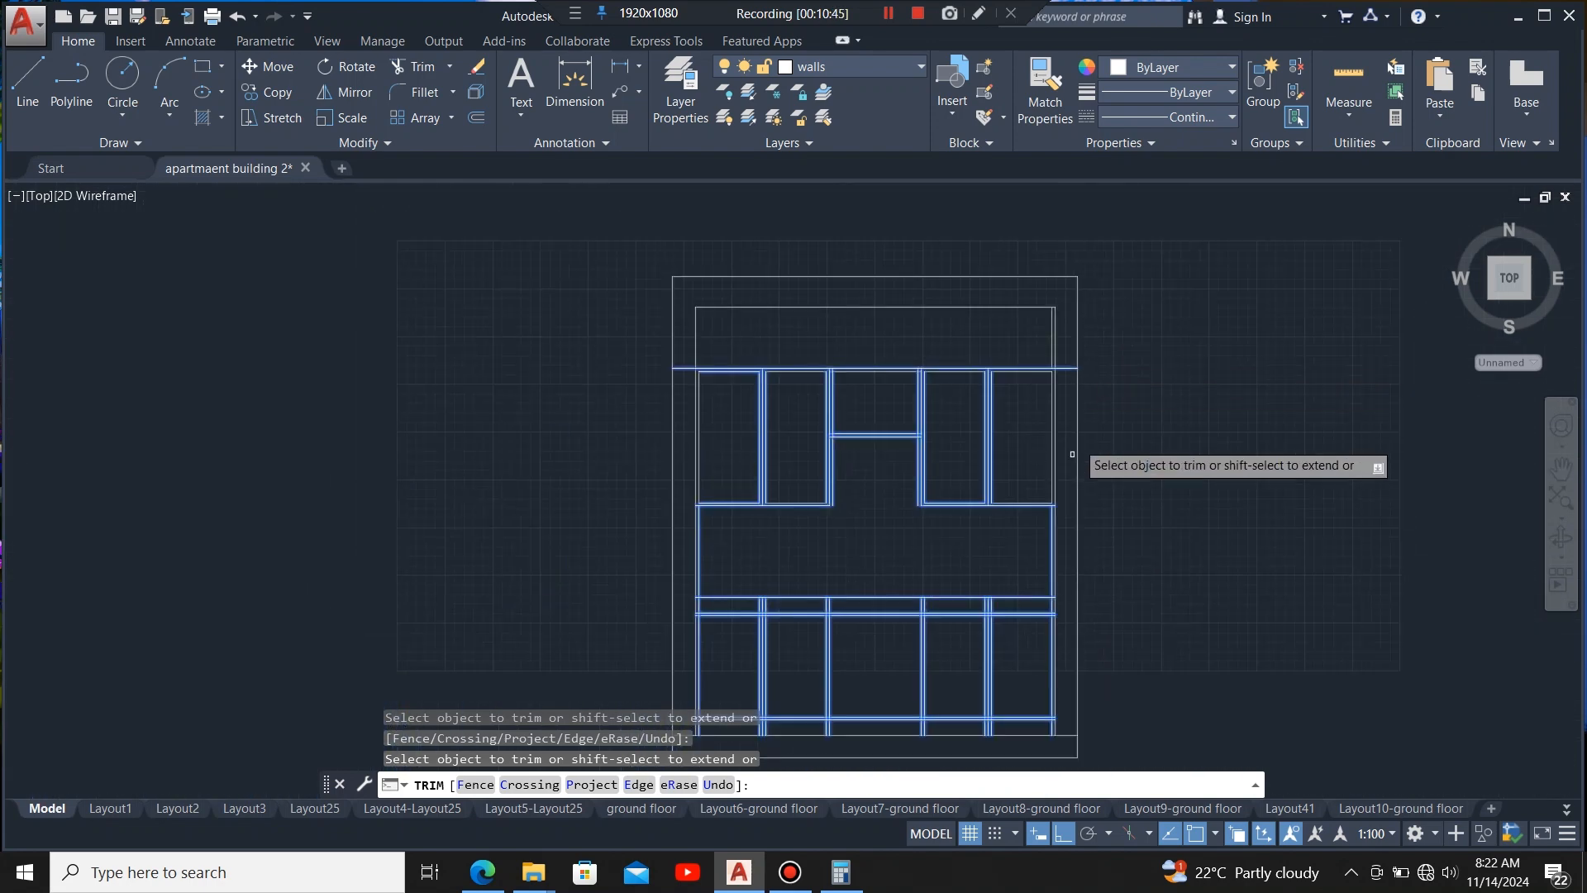
- Trim the lower right cabinet's overlapping lines at its top outer corner and centre divider, clearing the strip below the countertop line
scroll(1066, 447, "up", 2)
scroll(953, 539, "down", 1)
scroll(959, 542, "up", 2)
scroll(1039, 368, "down", 2)
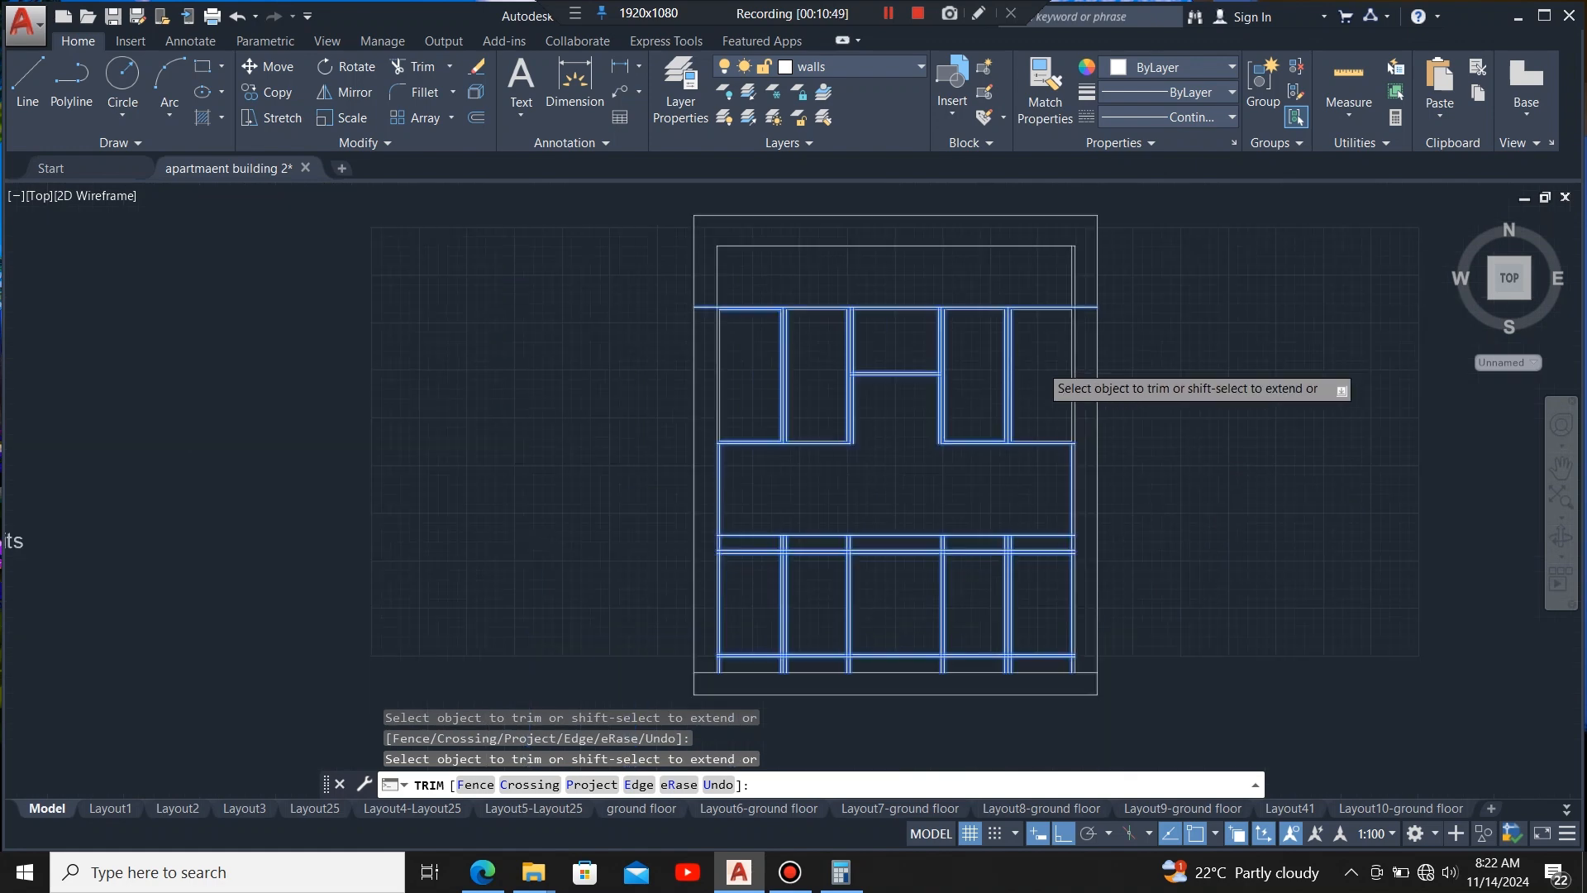
scroll(1073, 562, "up", 5)
scroll(1070, 514, "down", 3)
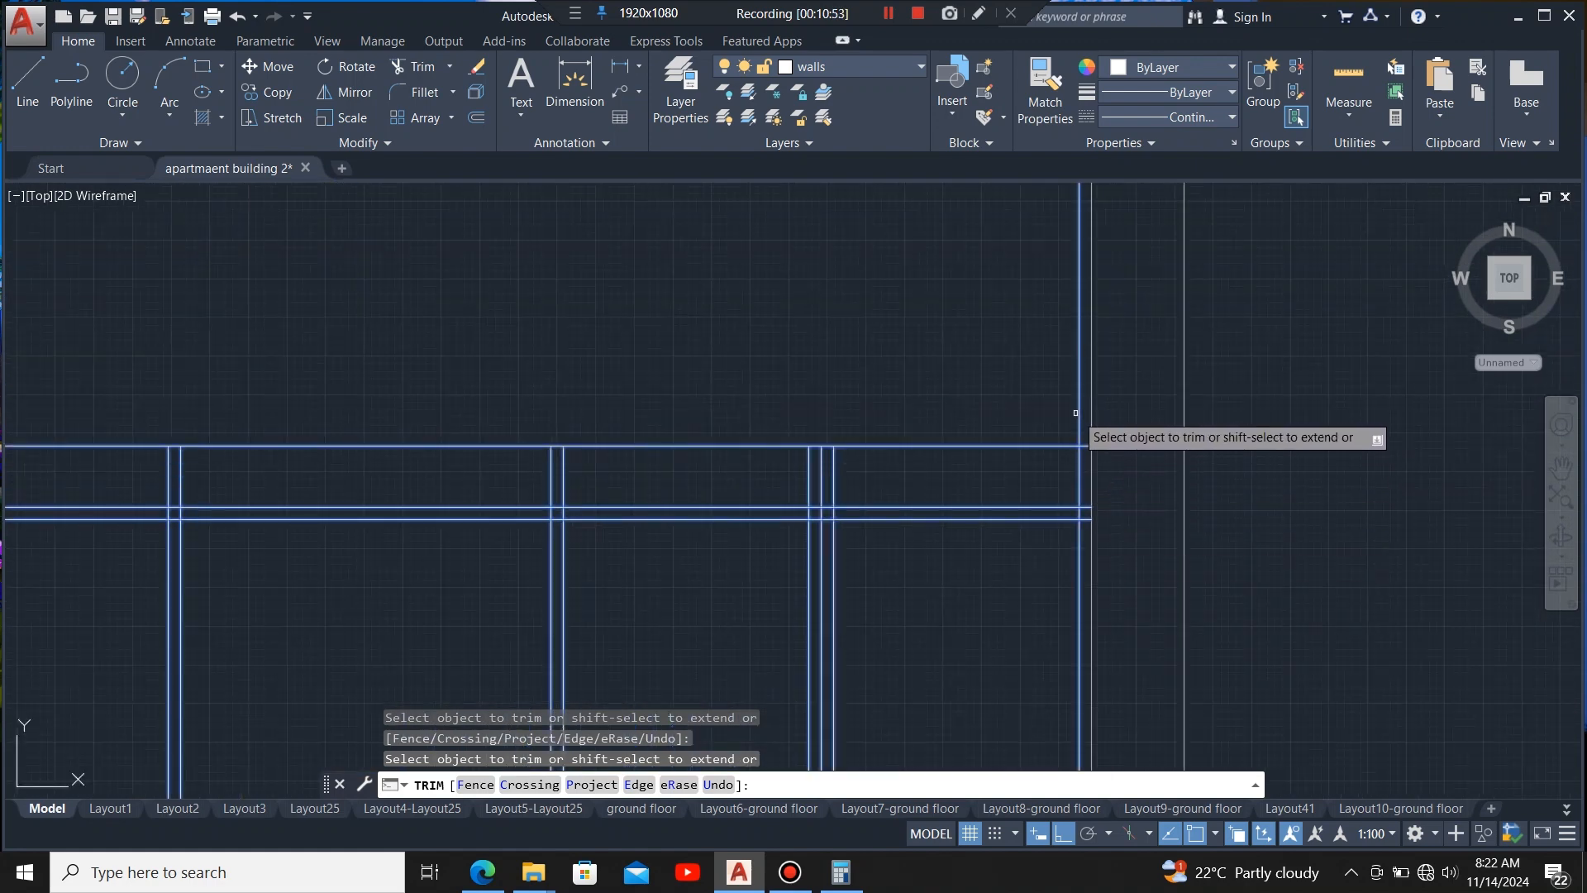
left_click(1077, 474)
scroll(1081, 507, "up", 5)
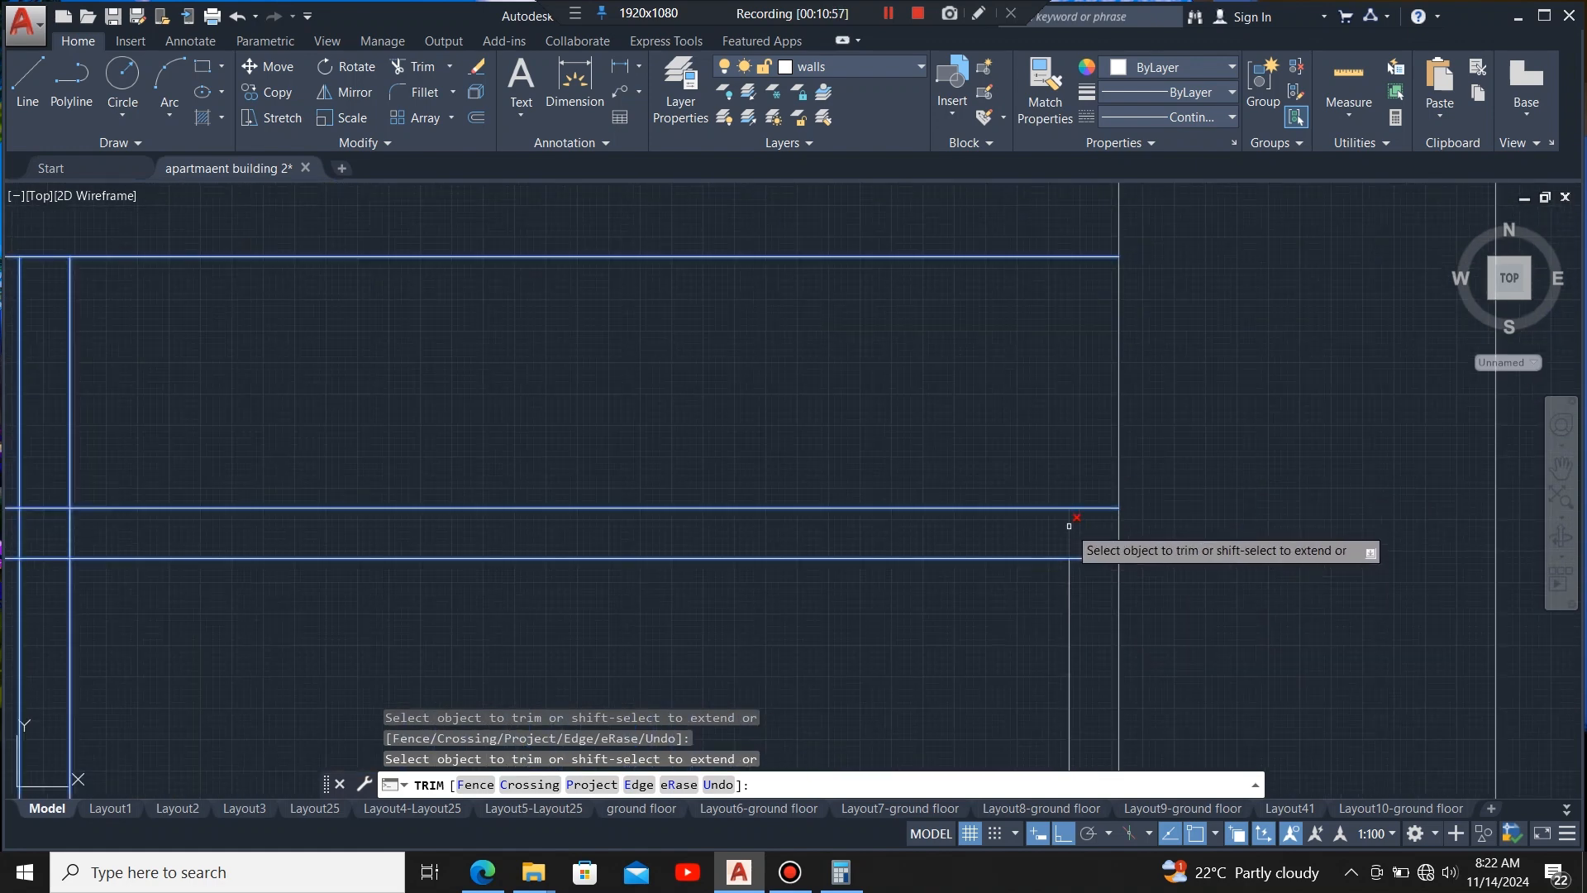
left_click(1067, 530)
left_click(1097, 558)
scroll(1204, 539, "down", 5)
scroll(930, 506, "up", 2)
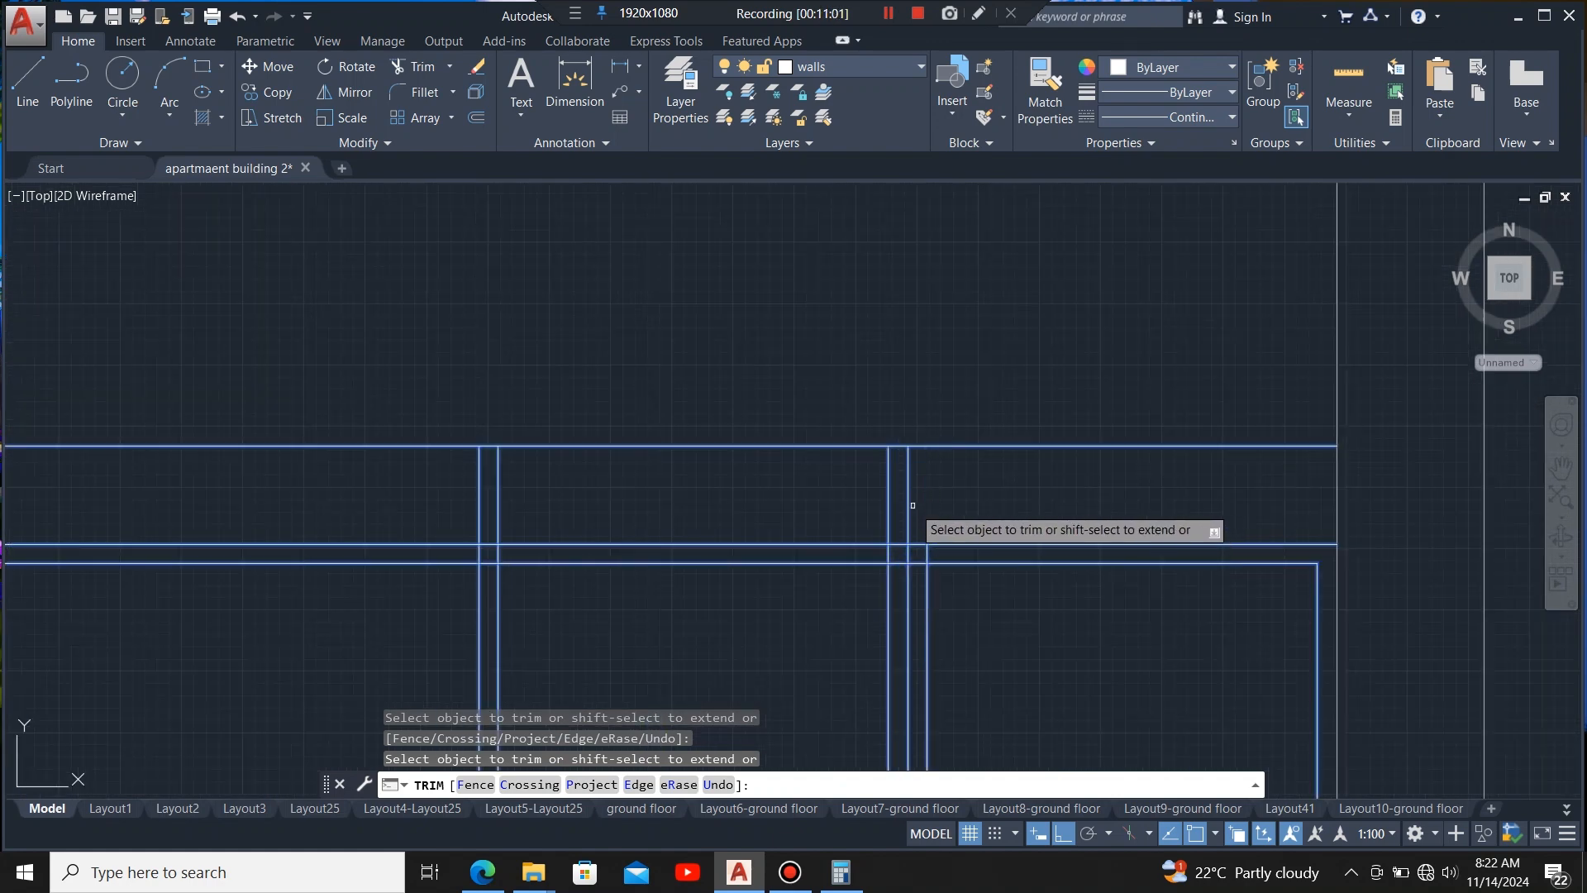
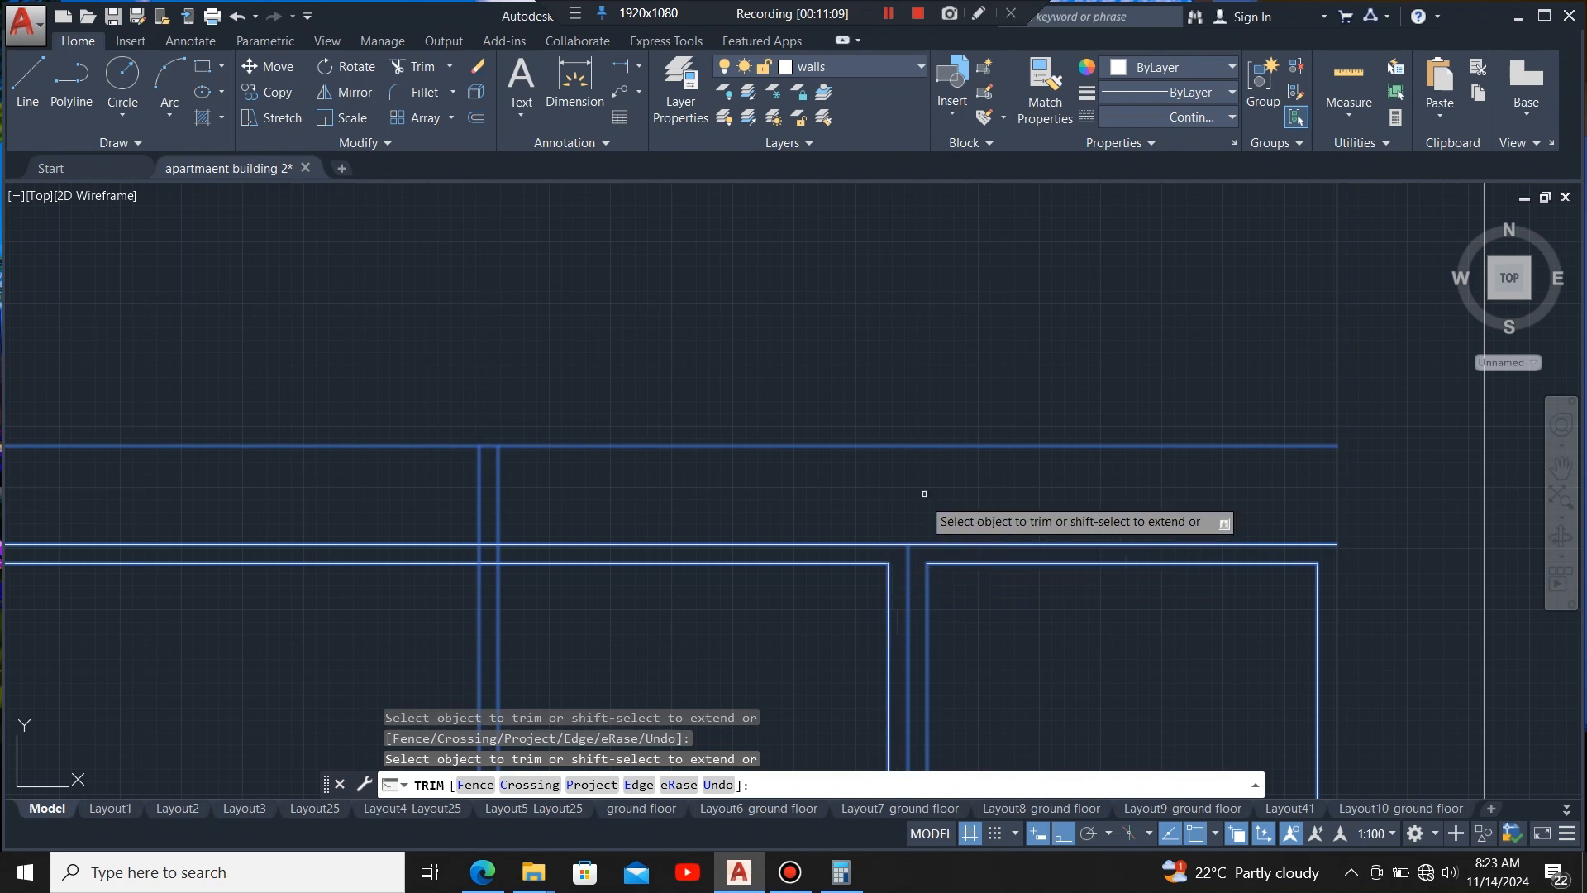
- Trim the overlapping lines at the lower right cabinet's bottom outer corner, including the inner side line below the bottom panel
scroll(924, 493, "down", 4)
scroll(1035, 584, "up", 7)
left_click(1033, 639)
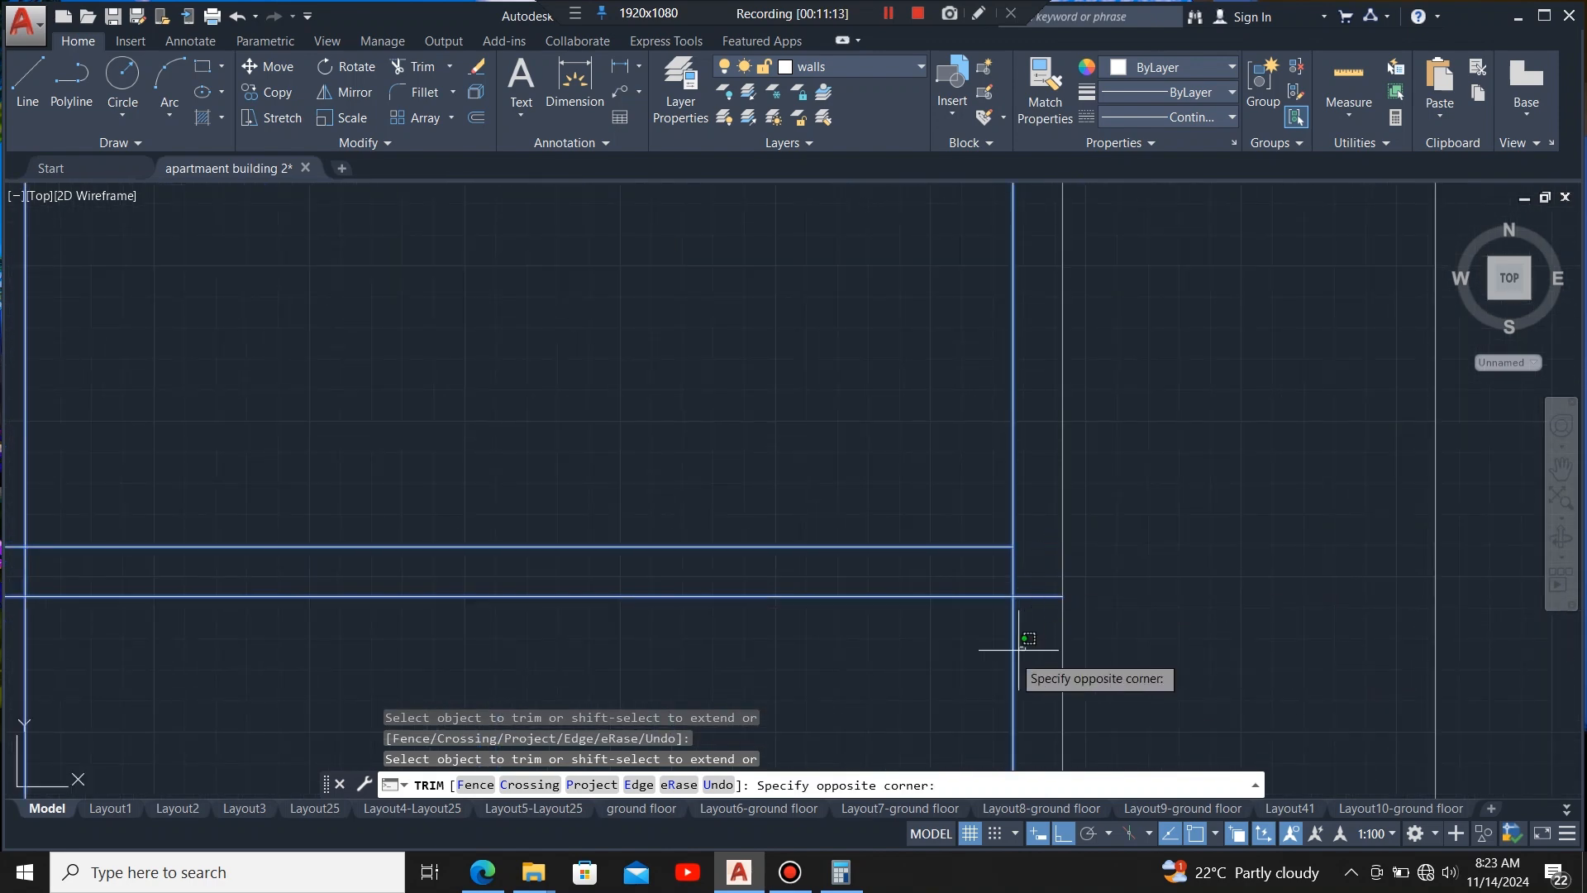
left_click(989, 666)
scroll(1011, 578, "down", 4)
- Trim the lower right cabinet's centre divider lines below the bottom panel and their overlaps within that panel
scroll(929, 656, "up", 6)
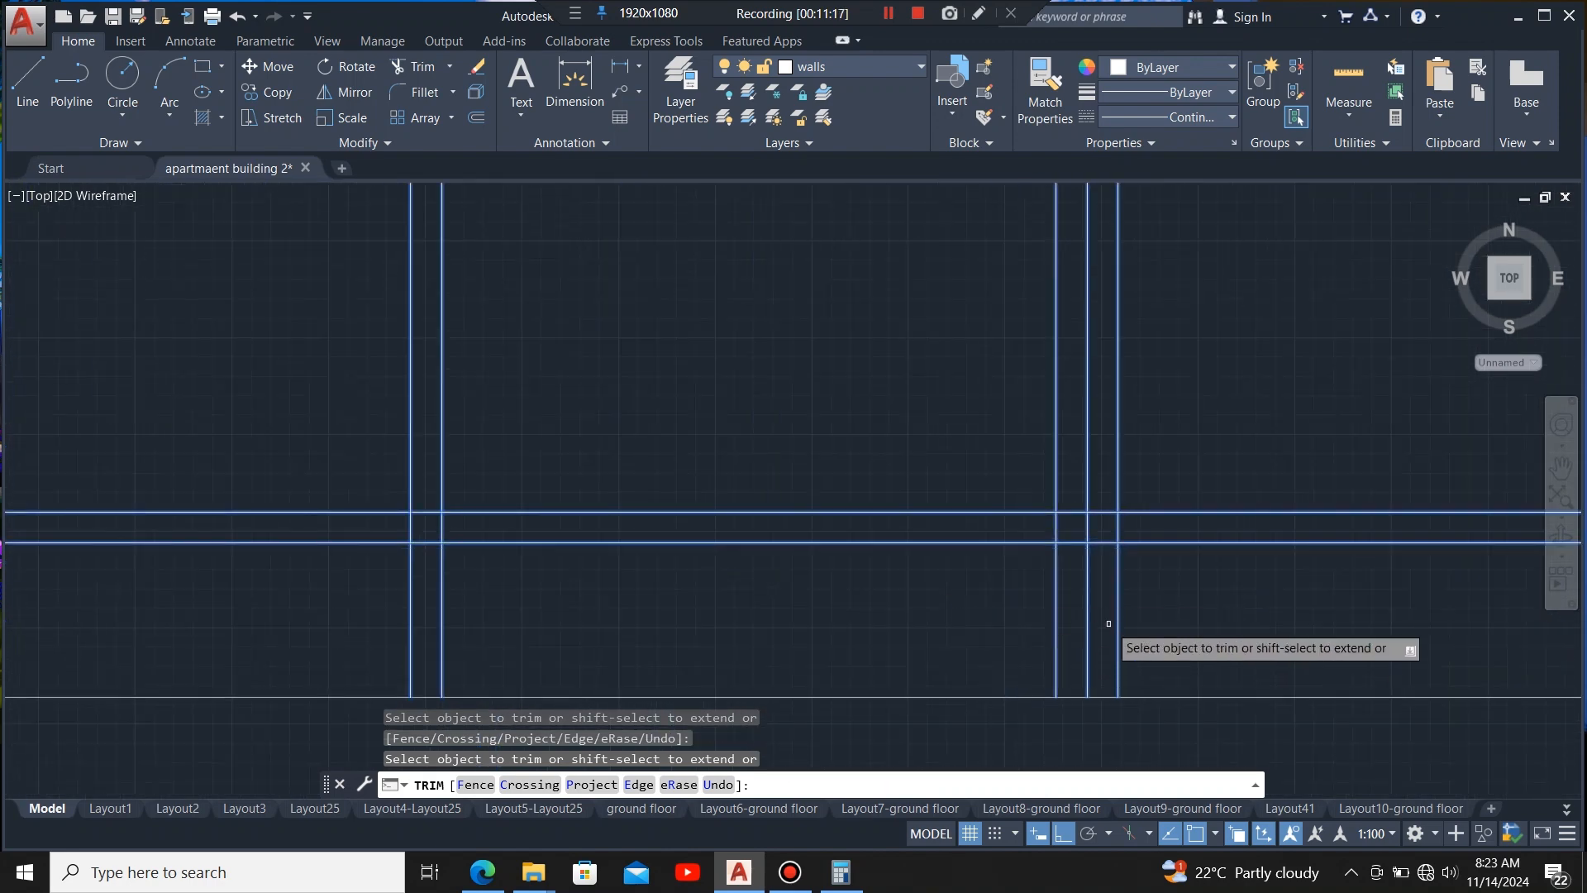
left_click(1158, 600)
left_click(1005, 659)
left_click(1117, 527)
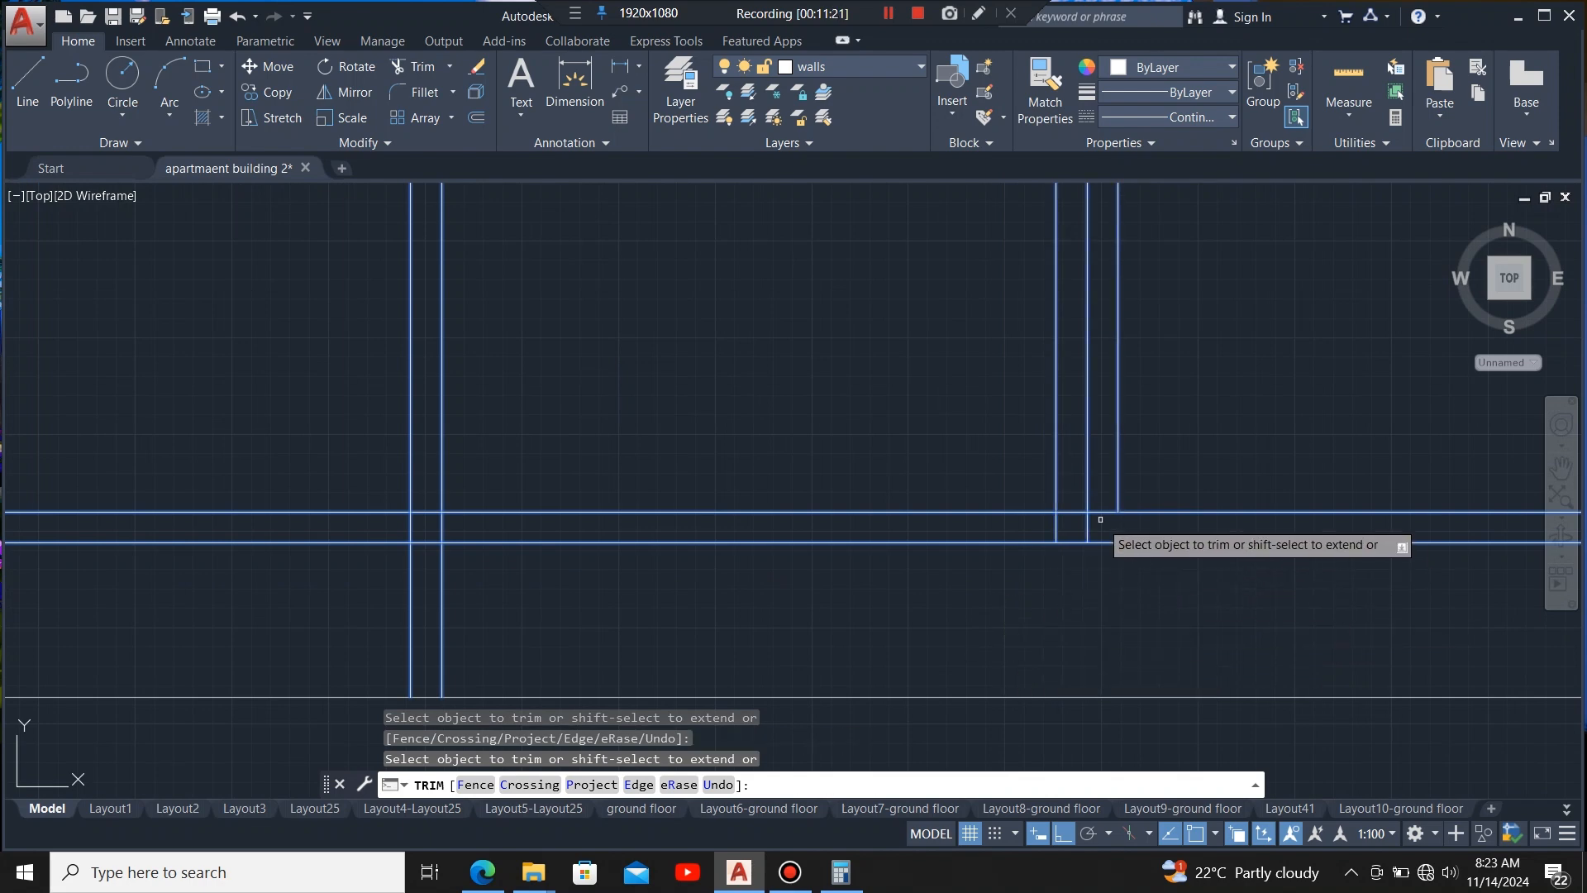
scroll(885, 602, "down", 4)
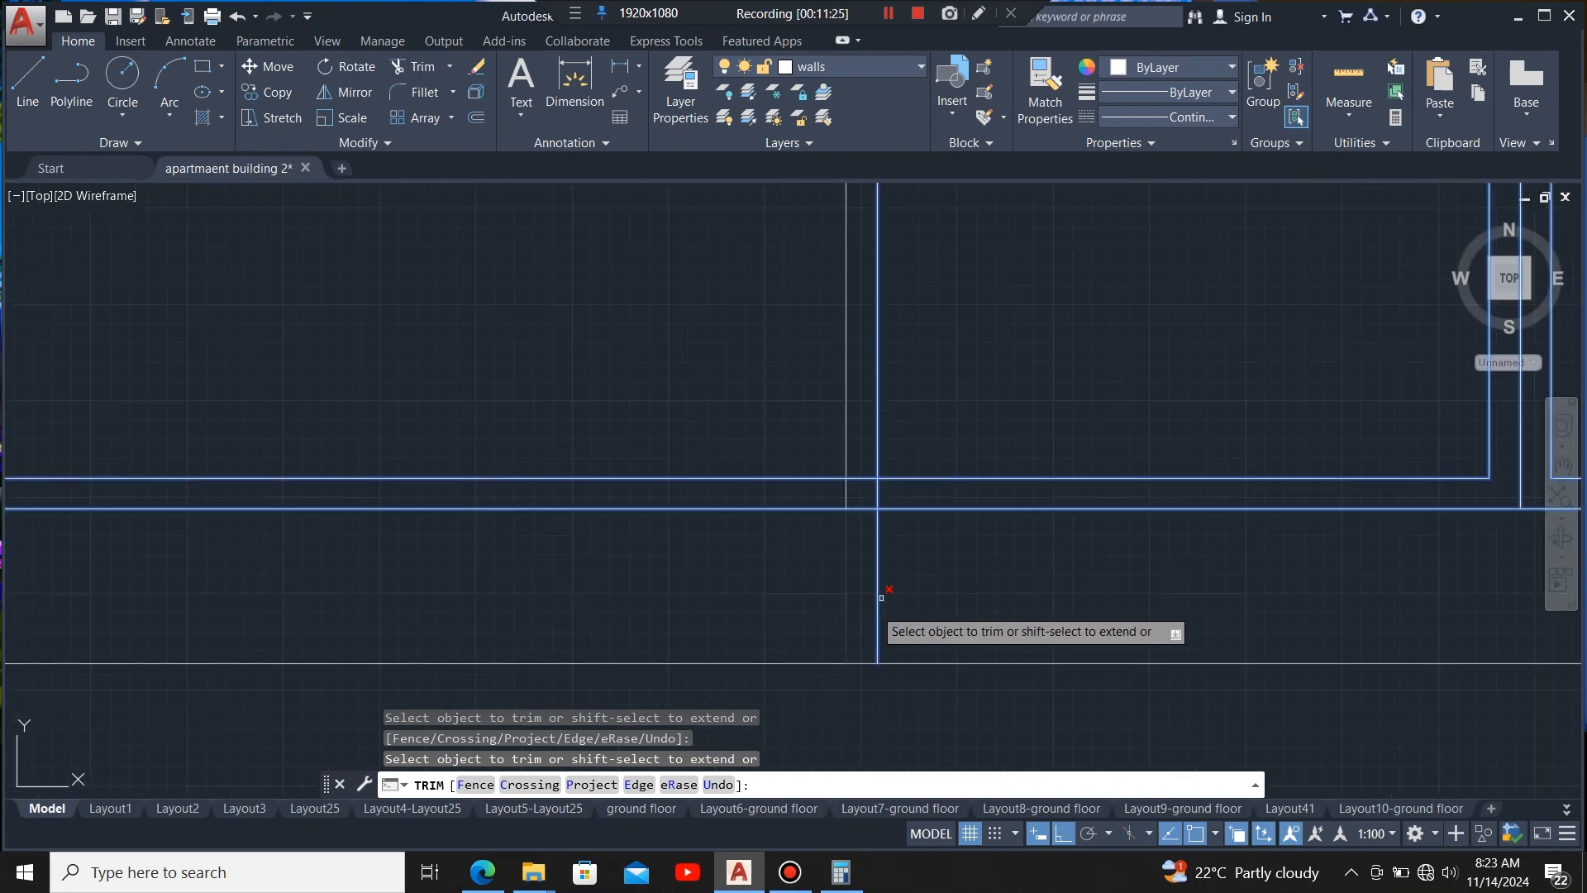
- Trim the lower right cabinet's inner side panel lines below the bottom panel and their overlaps within that panel
scroll(912, 599, "up", 4)
scroll(912, 599, "up", 2)
left_click(913, 617)
left_click(802, 661)
scroll(850, 573, "up", 5)
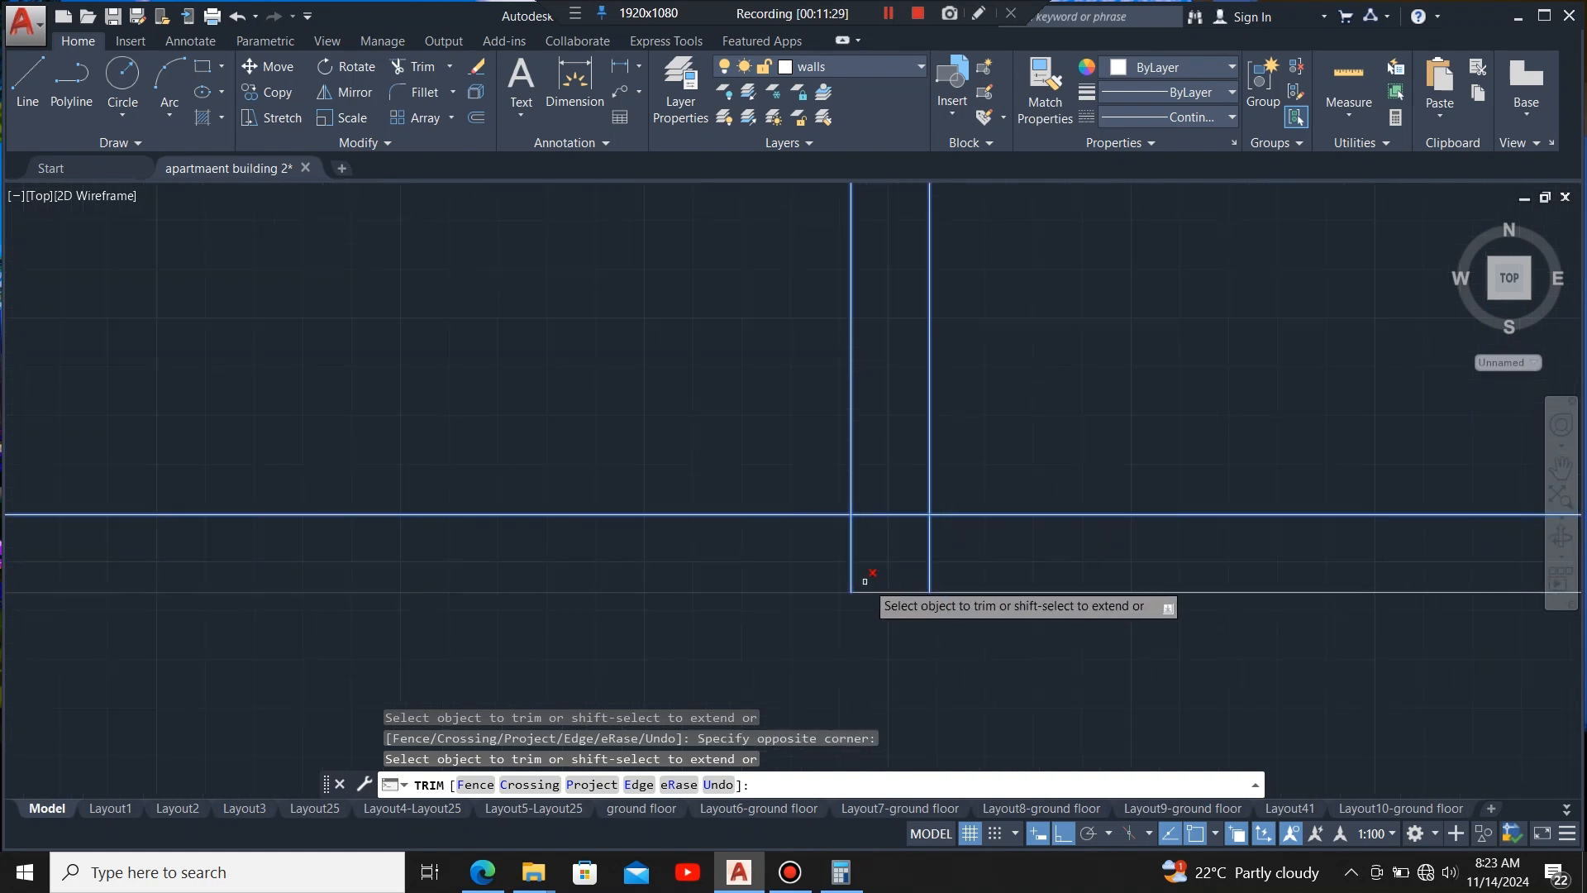
left_click(929, 554)
left_click(903, 515)
- Trim the lower left cabinet's inner side panel lines below the bottom panel and clear their overlaps at that corner
scroll(1039, 581, "down", 7)
scroll(562, 626, "up", 4)
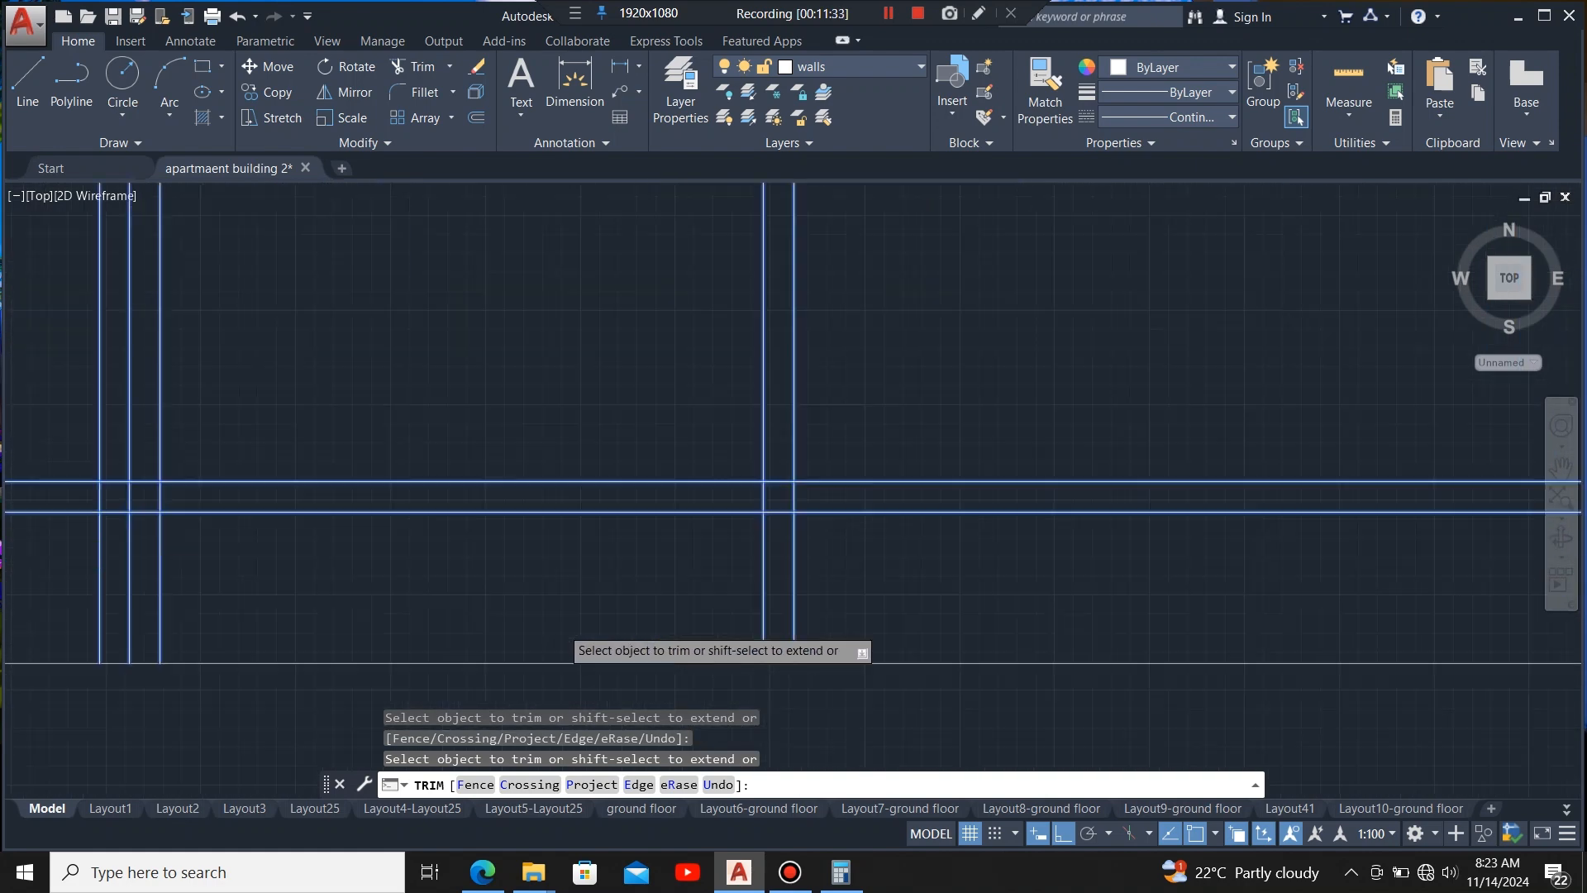
left_click(877, 553)
left_click(723, 618)
left_click(777, 481)
left_click(764, 497)
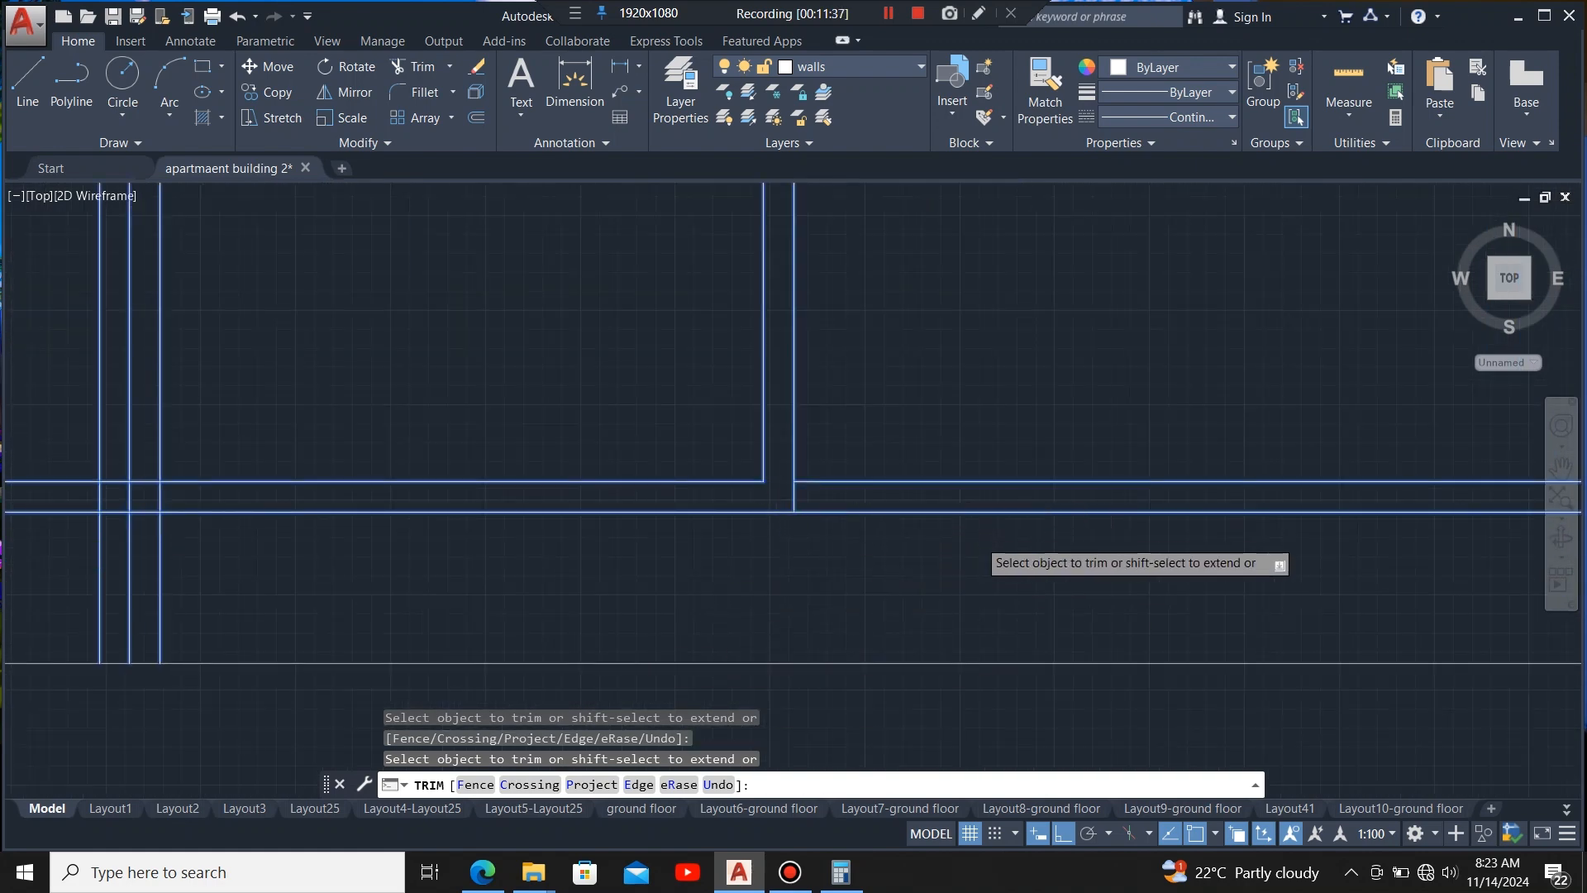
- Trim the lower left cabinet's centre divider and outer side lines below the bottom panel, including their overlaps within that panel
scroll(982, 538, "down", 6)
scroll(857, 560, "up", 4)
scroll(749, 561, "down", 3)
scroll(735, 566, "down", 3)
scroll(727, 565, "up", 5)
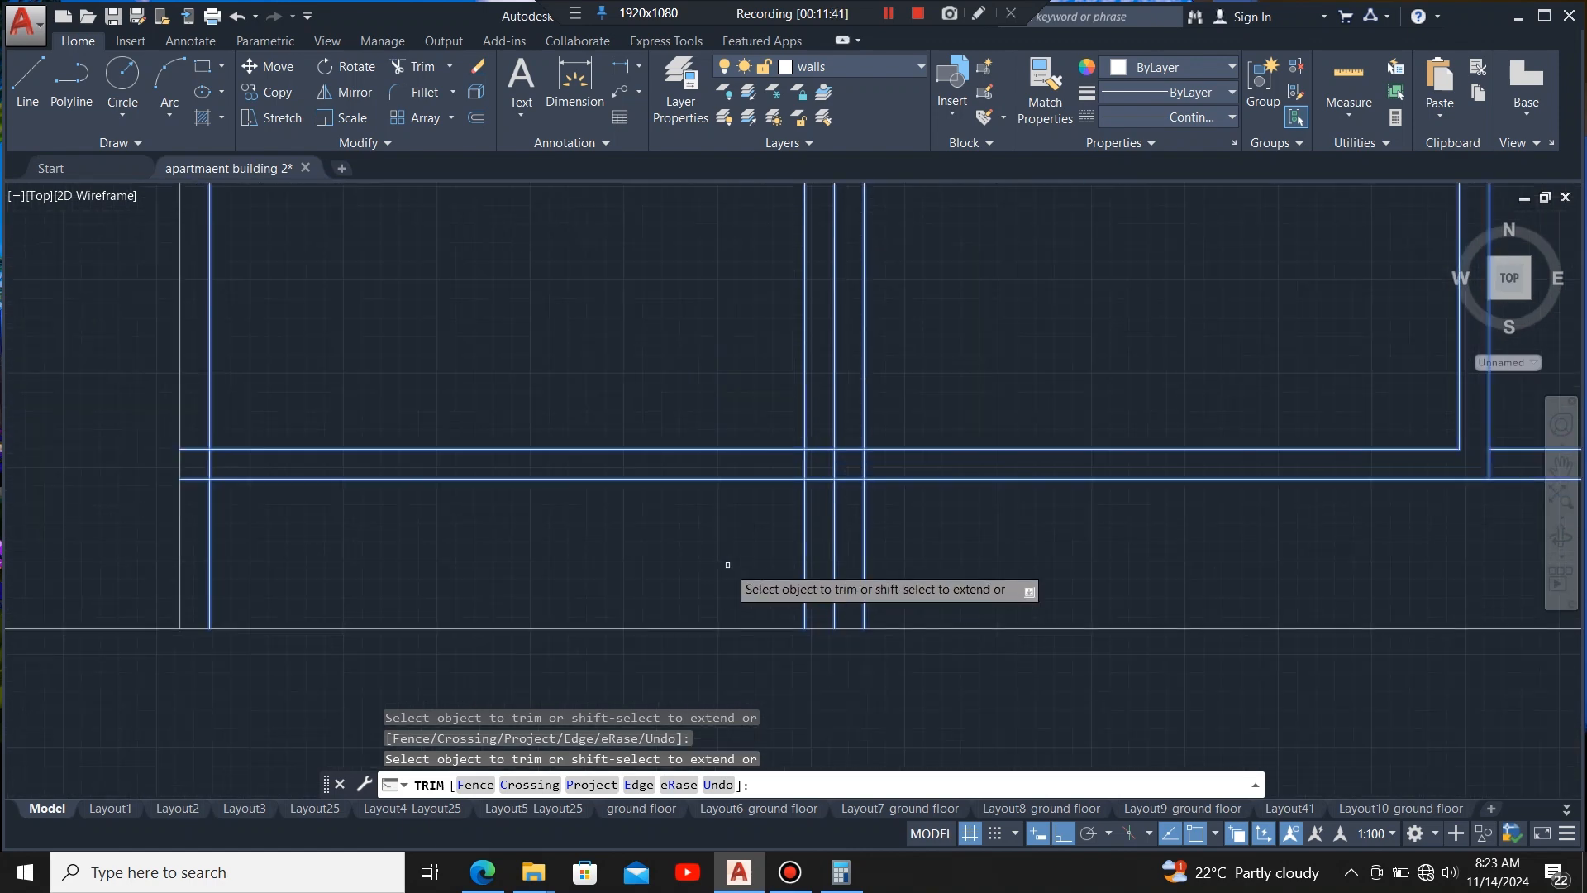
left_click(901, 536)
left_click(682, 630)
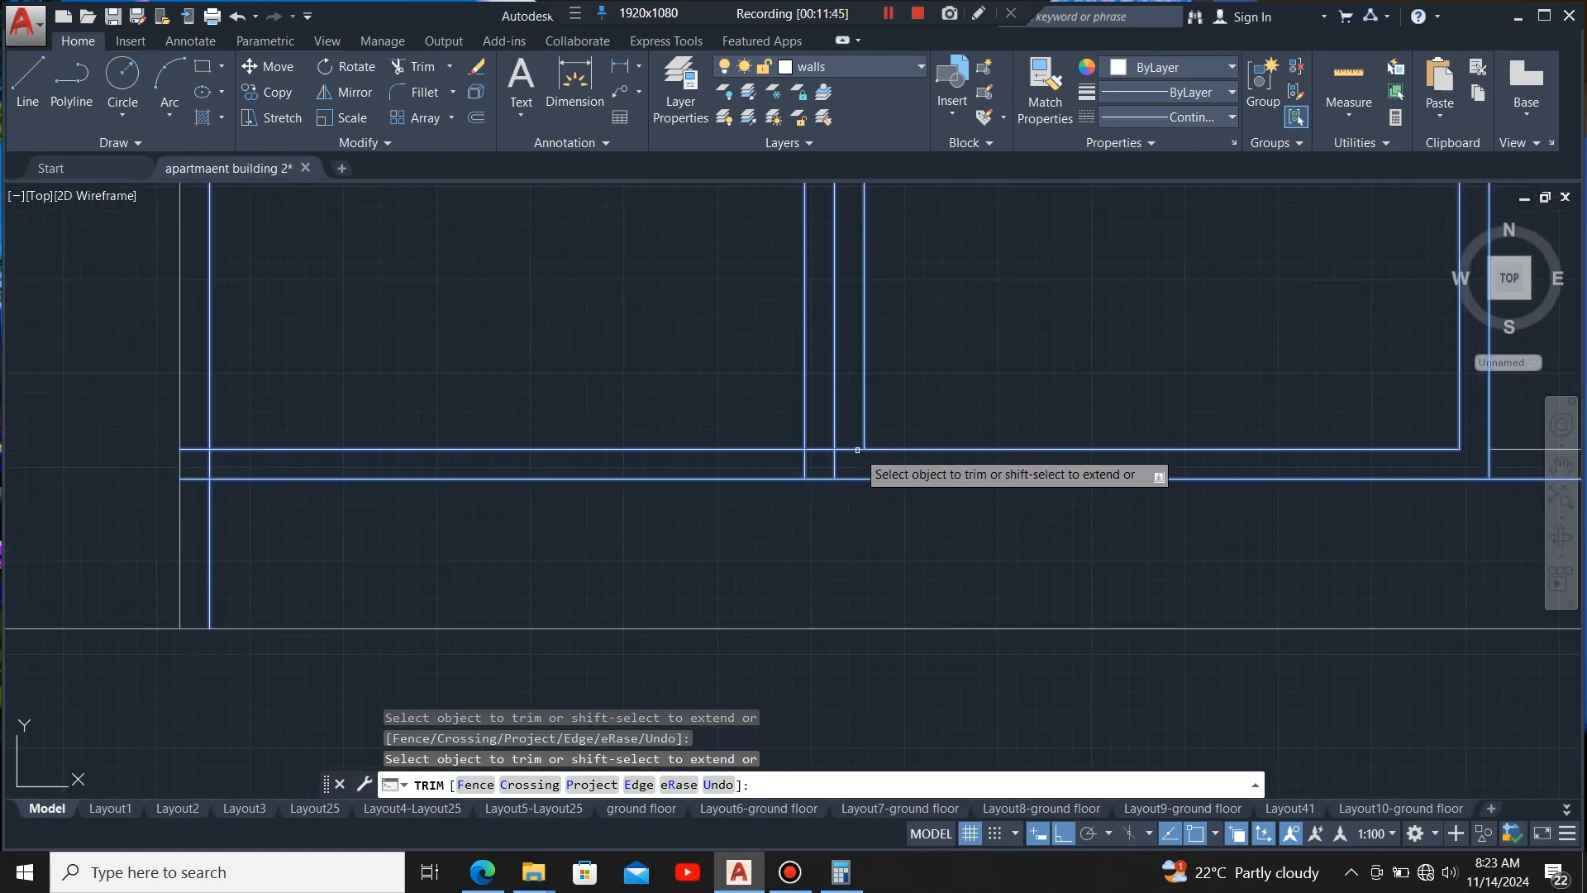
scroll(687, 538, "down", 3)
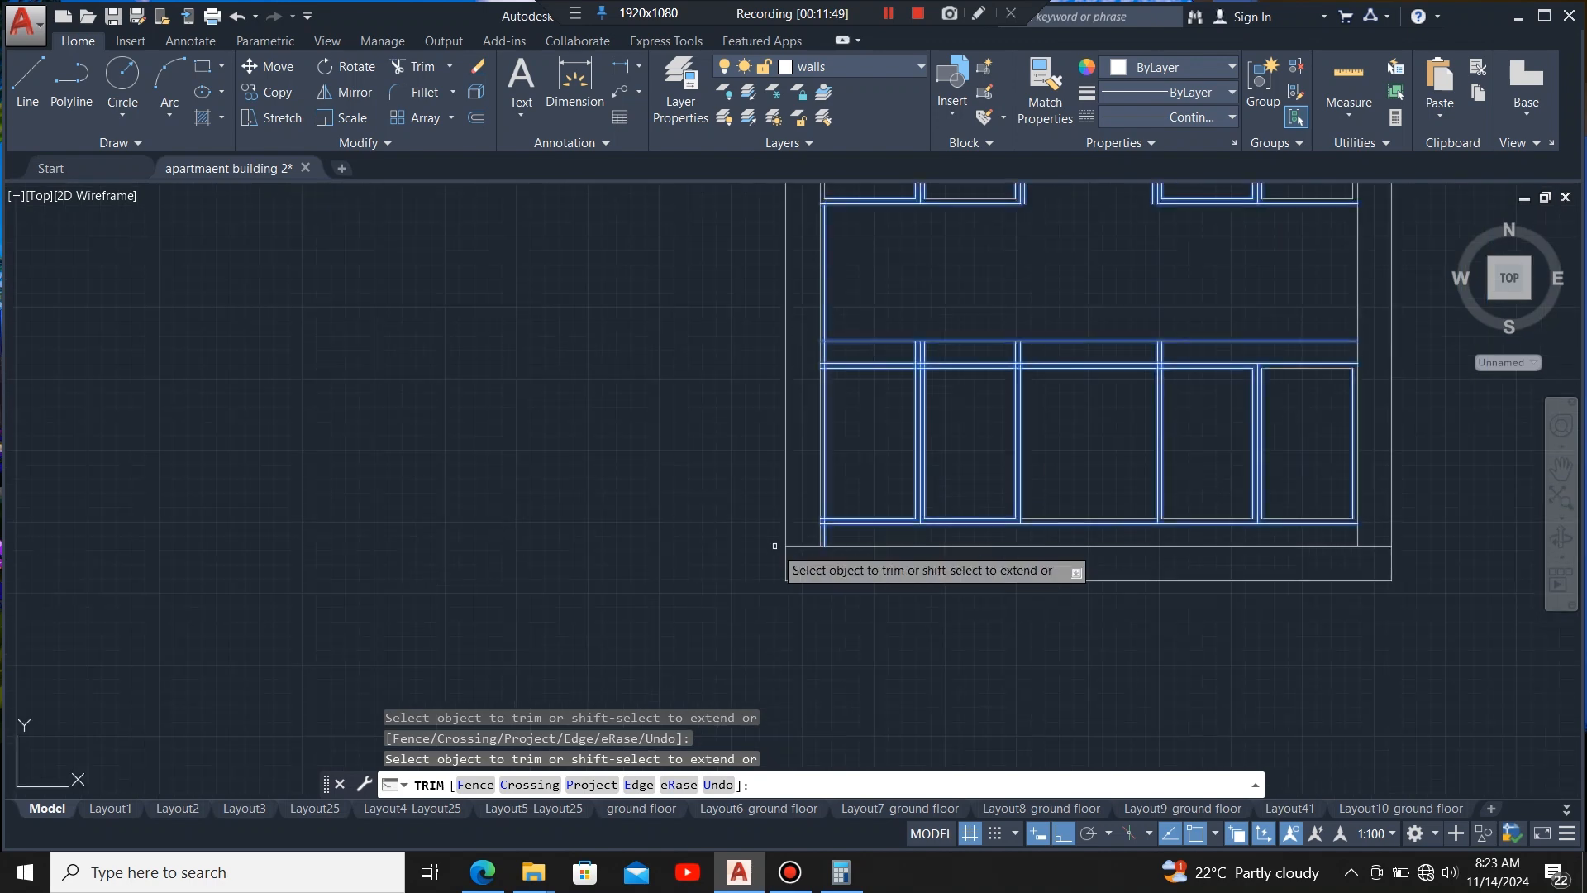
scroll(851, 539, "up", 3)
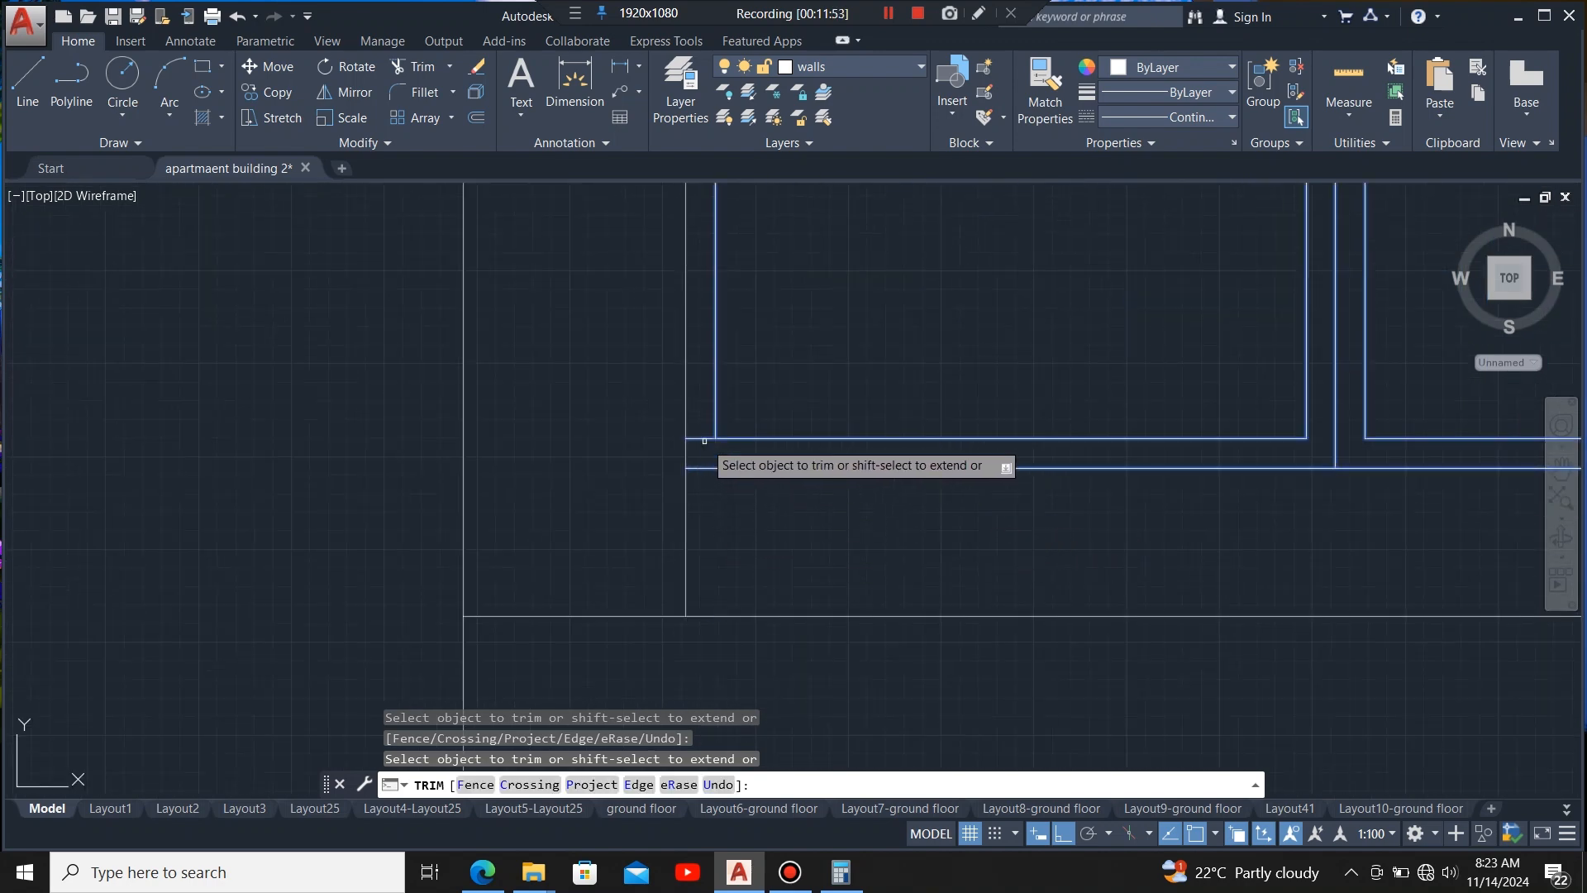
- Trim the lower left cabinet's top outer corner, removing the inner side line up to the countertop line and the top-panel overlap
scroll(678, 504, "down", 3)
scroll(603, 451, "up", 4)
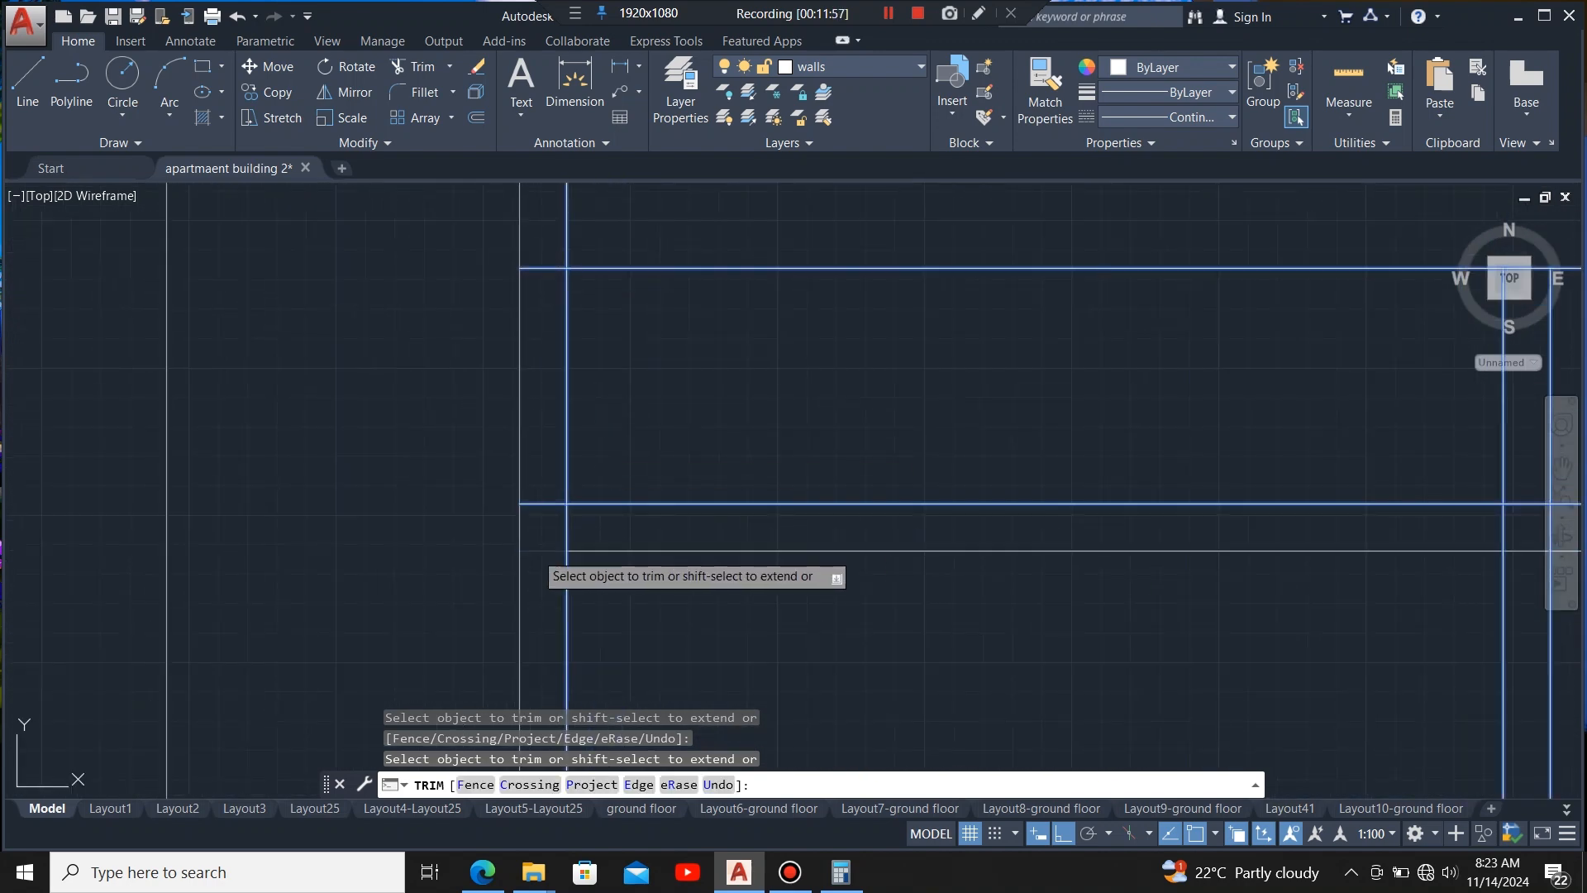
left_click(536, 551)
scroll(679, 619, "down", 3)
left_click(650, 412)
scroll(639, 578, "up", 2)
left_click(637, 581)
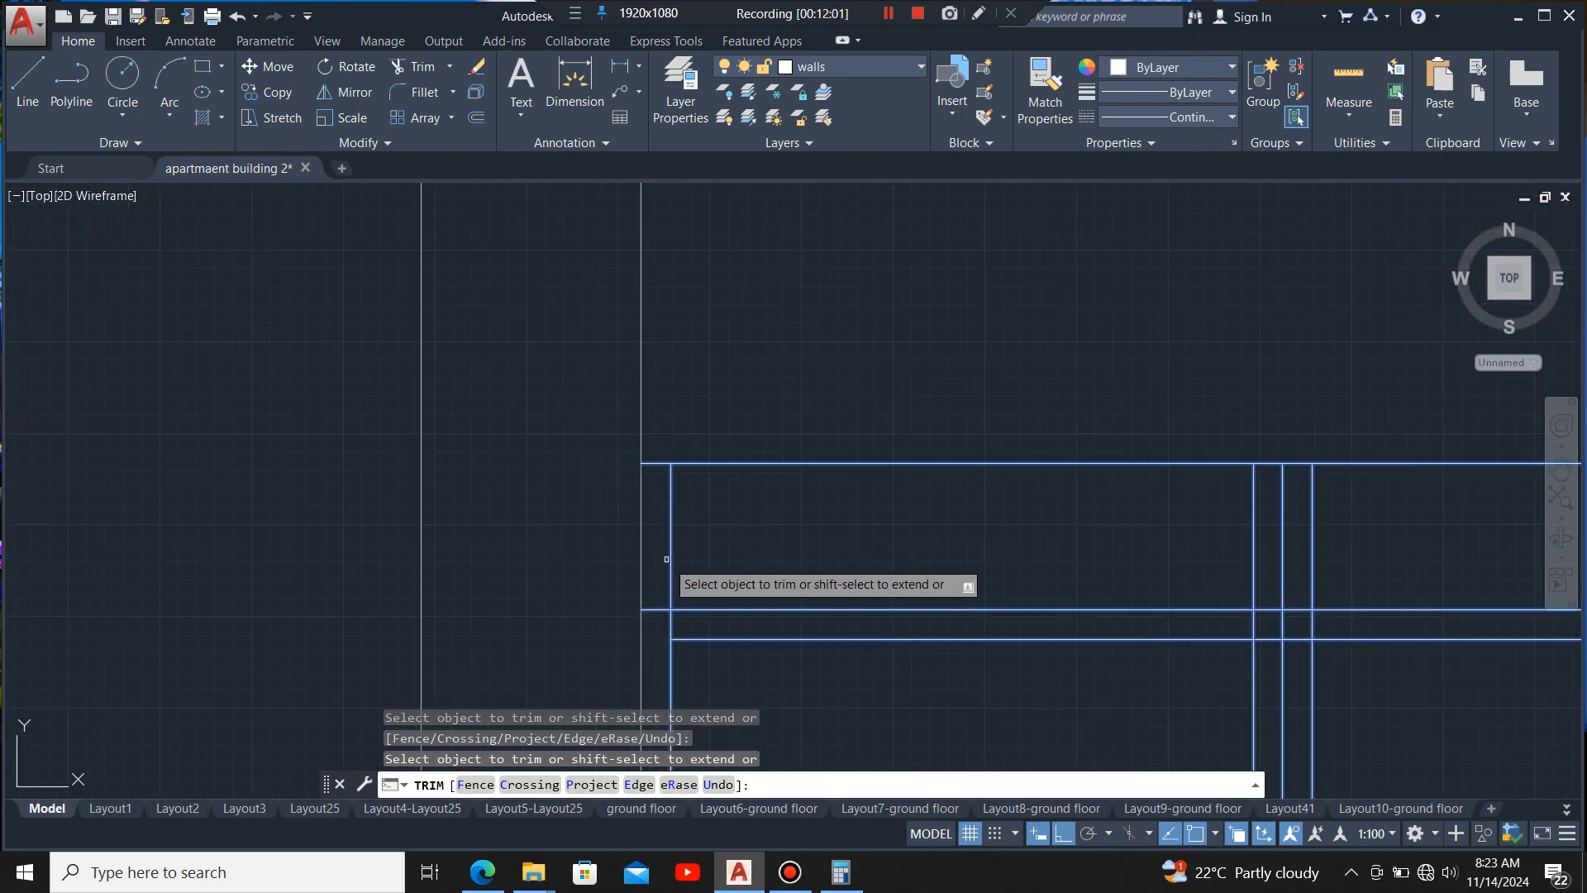
left_click(672, 547)
left_click(671, 624)
- Trim the lower left cabinet's centre divider lines above the top panel and their overlaps with the top-panel line
scroll(570, 552, "down", 2)
scroll(1053, 554, "up", 4)
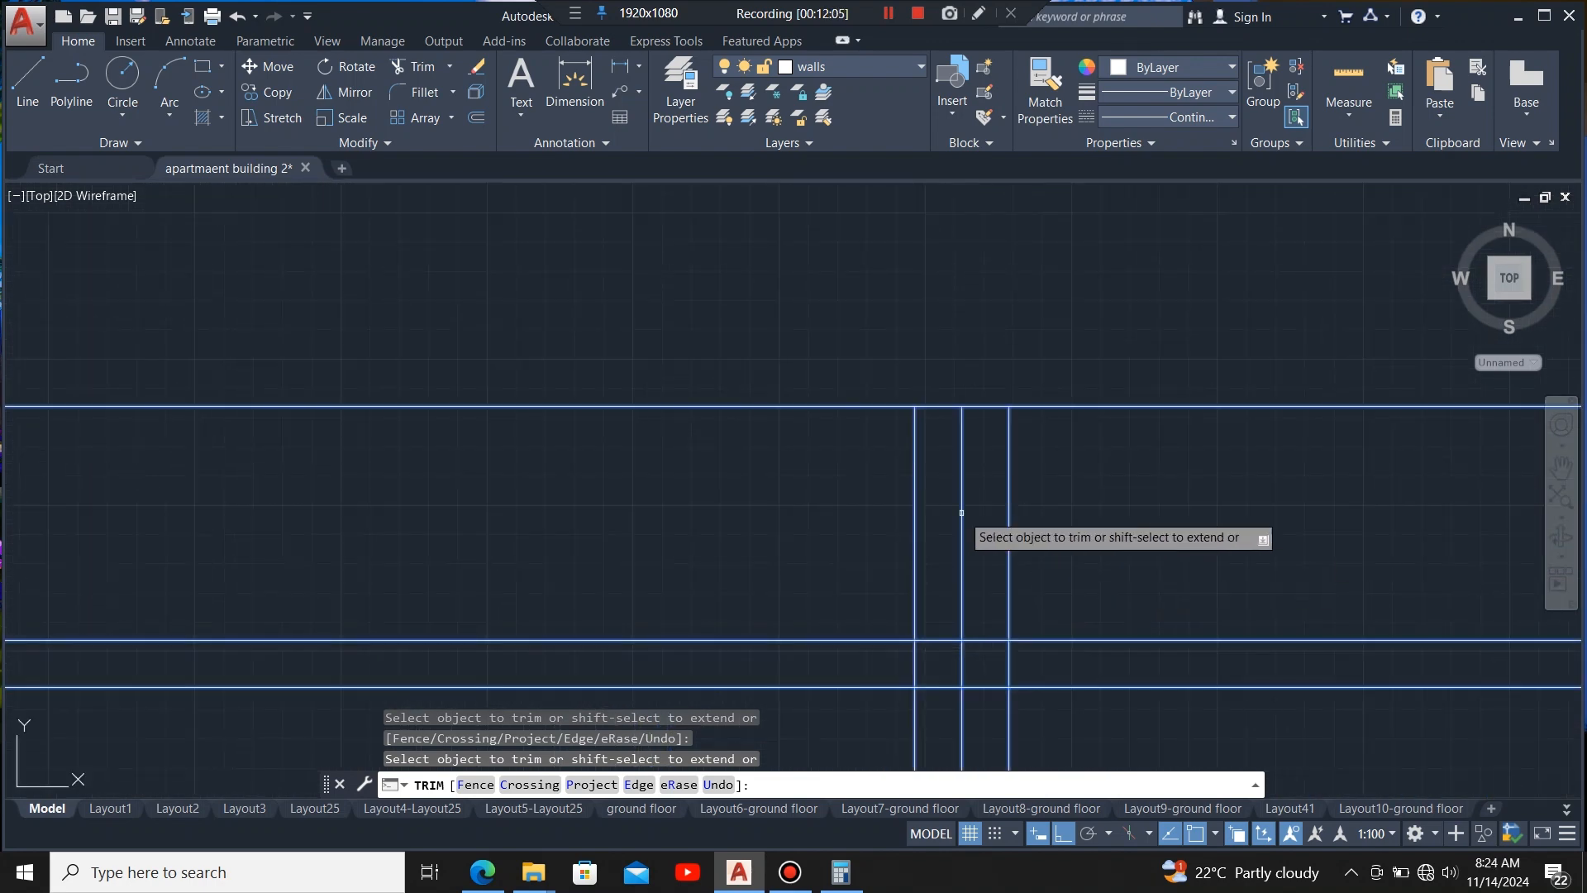
scroll(876, 480, "down", 6)
scroll(914, 500, "up", 3)
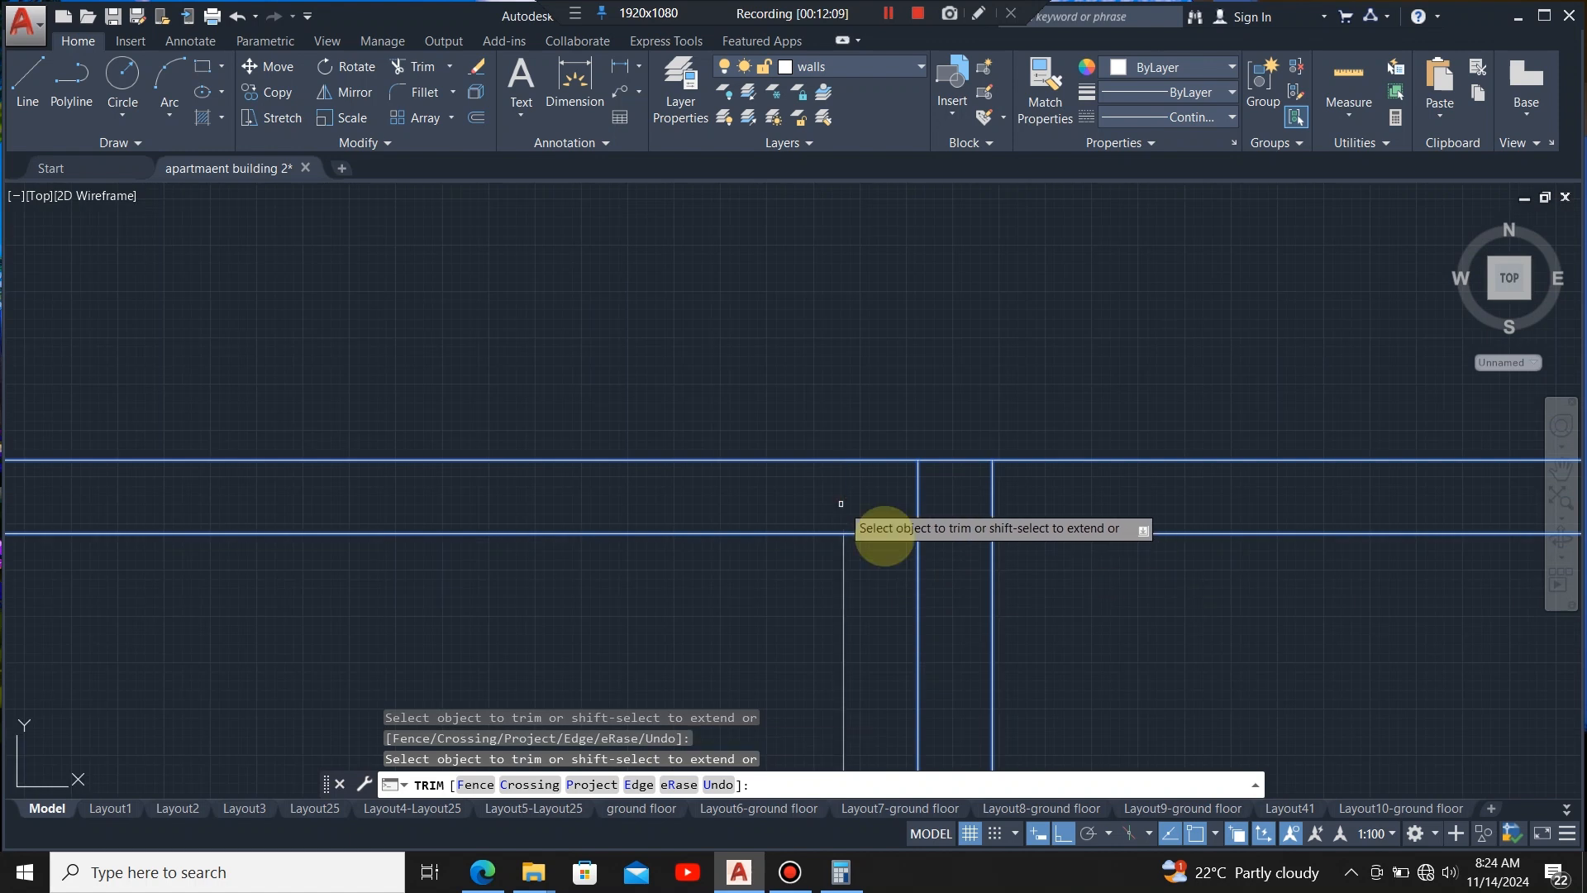
left_click(886, 535)
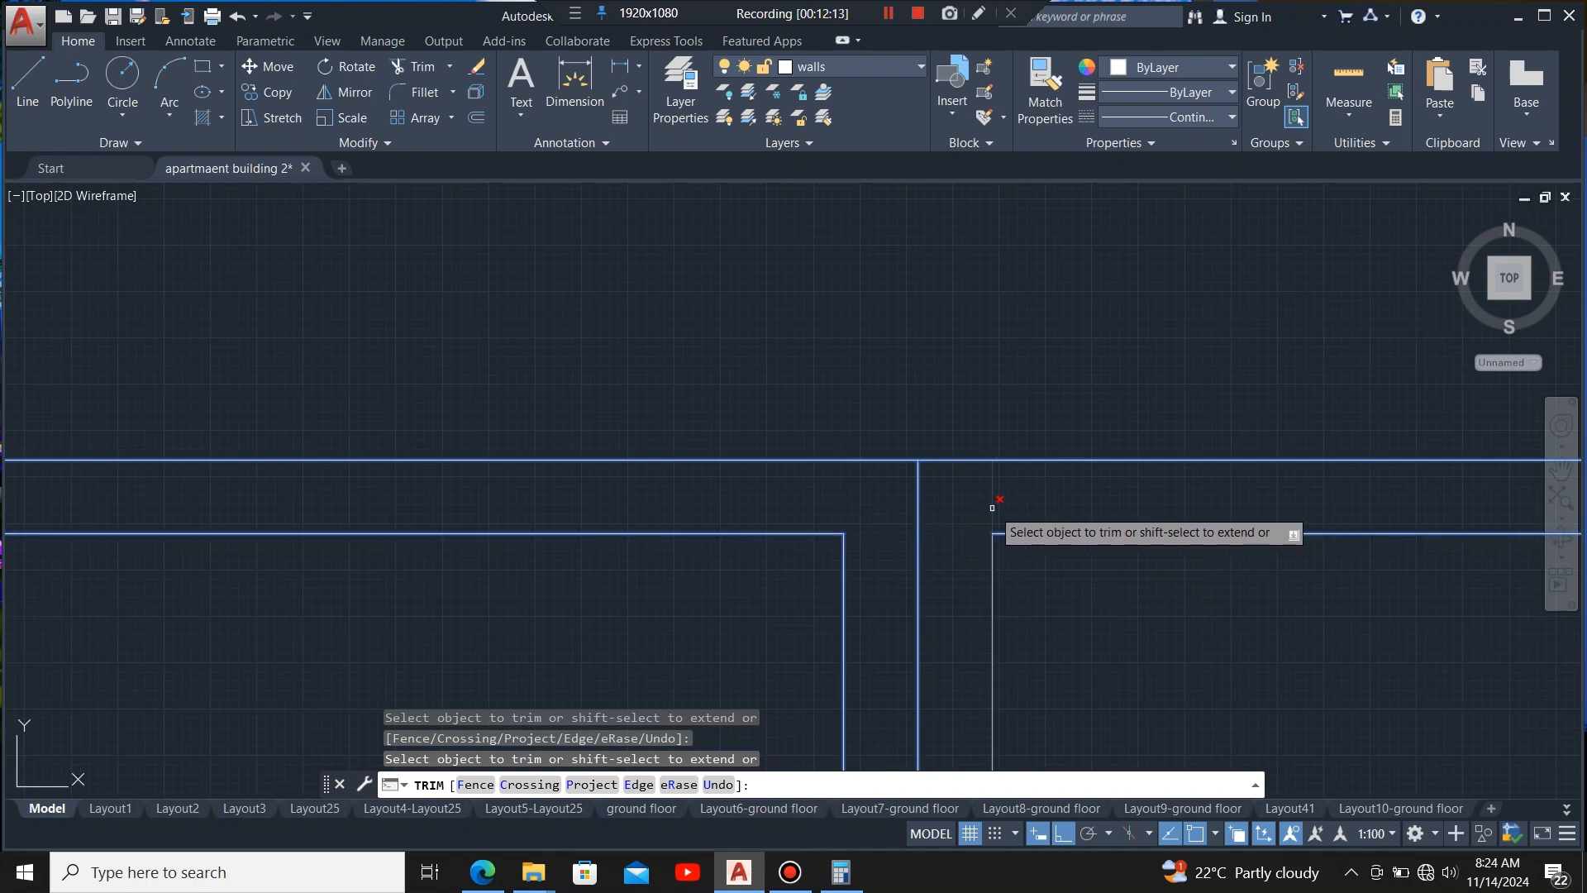
- Trim the overlapping lines at the lower left cabinet's top inner corner and the top-panel line across the middle bay
scroll(992, 507, "down", 5)
scroll(926, 513, "up", 2)
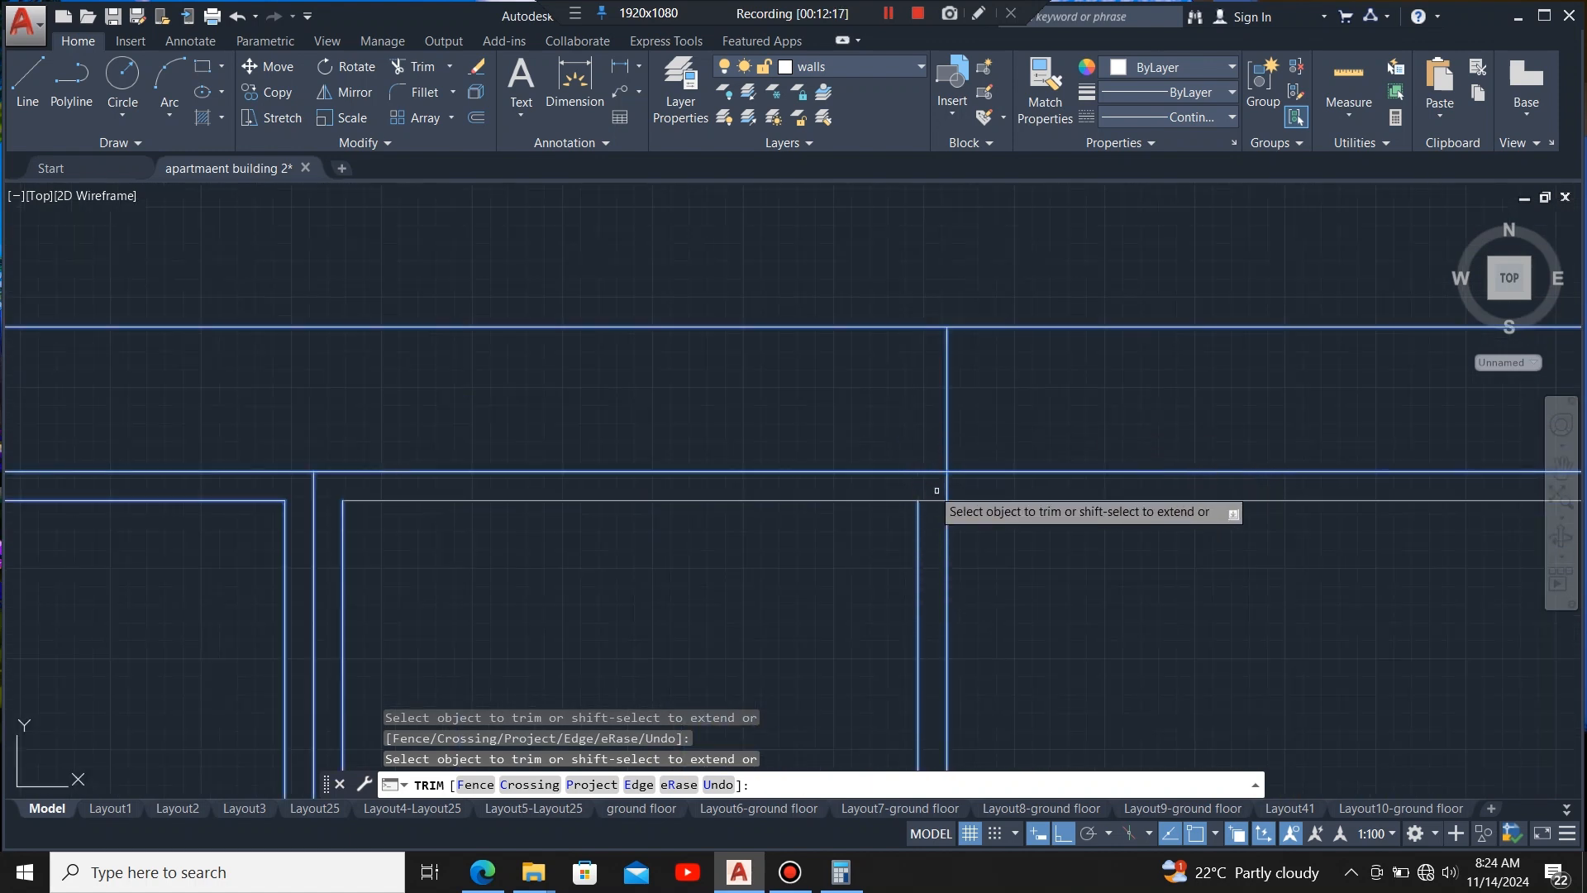
scroll(946, 506, "down", 4)
scroll(952, 511, "up", 2)
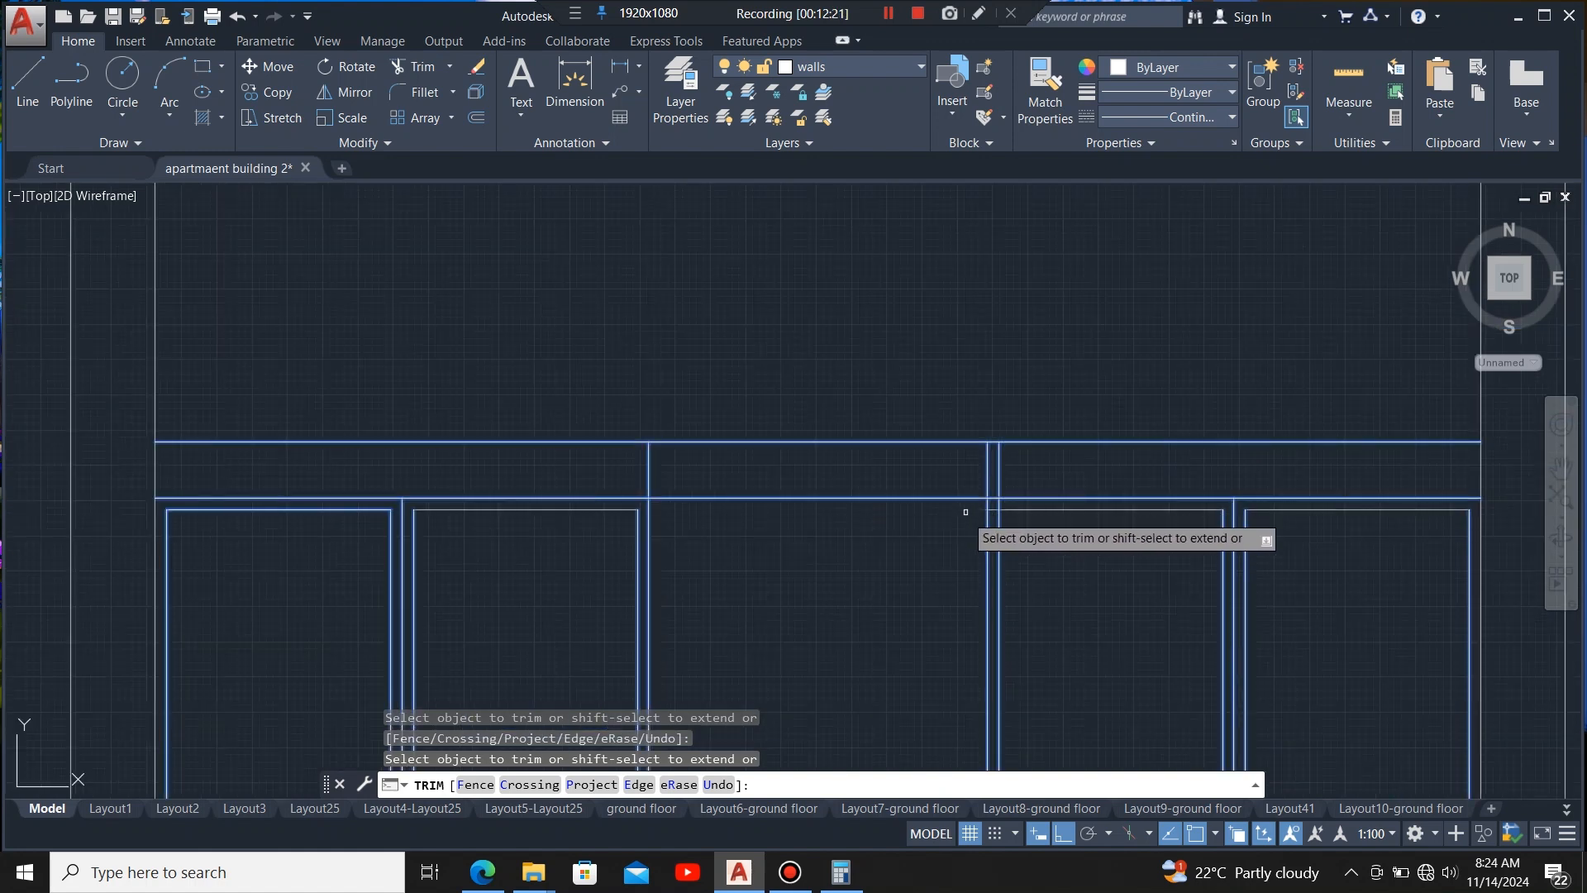
- Trim the overlapping lines at the lower right cabinet's top inner corner, including the inner side line below the countertop line
scroll(983, 488, "up", 3)
left_click(1057, 433)
left_click(1020, 462)
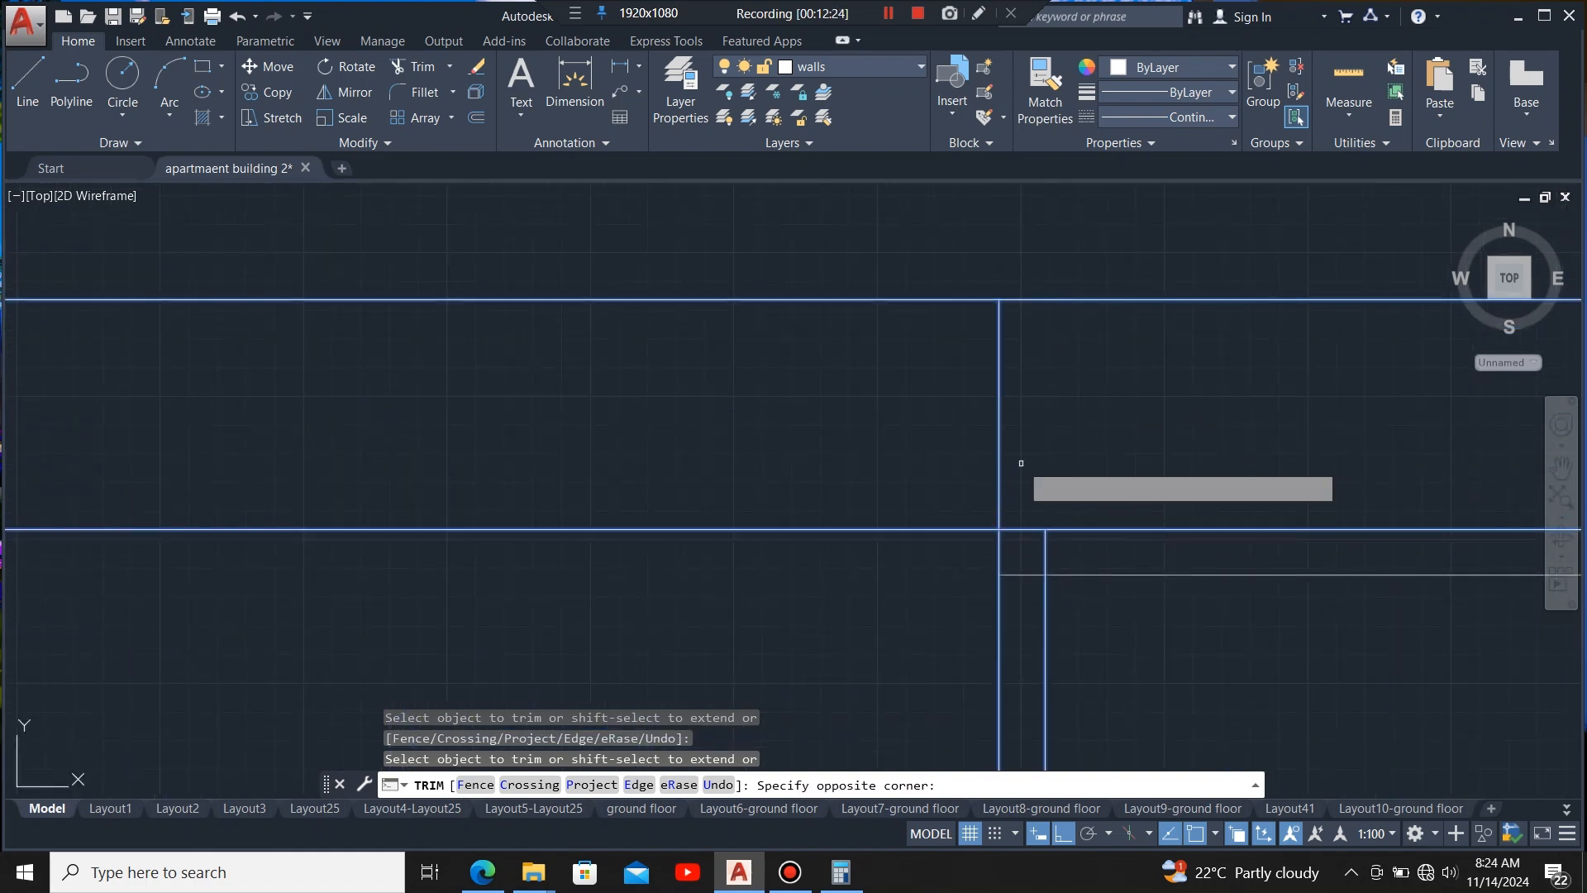
left_click(1018, 572)
left_click(1051, 550)
left_click(1035, 560)
left_click(1045, 553)
scroll(746, 483, "down", 6)
scroll(1068, 498, "up", 2)
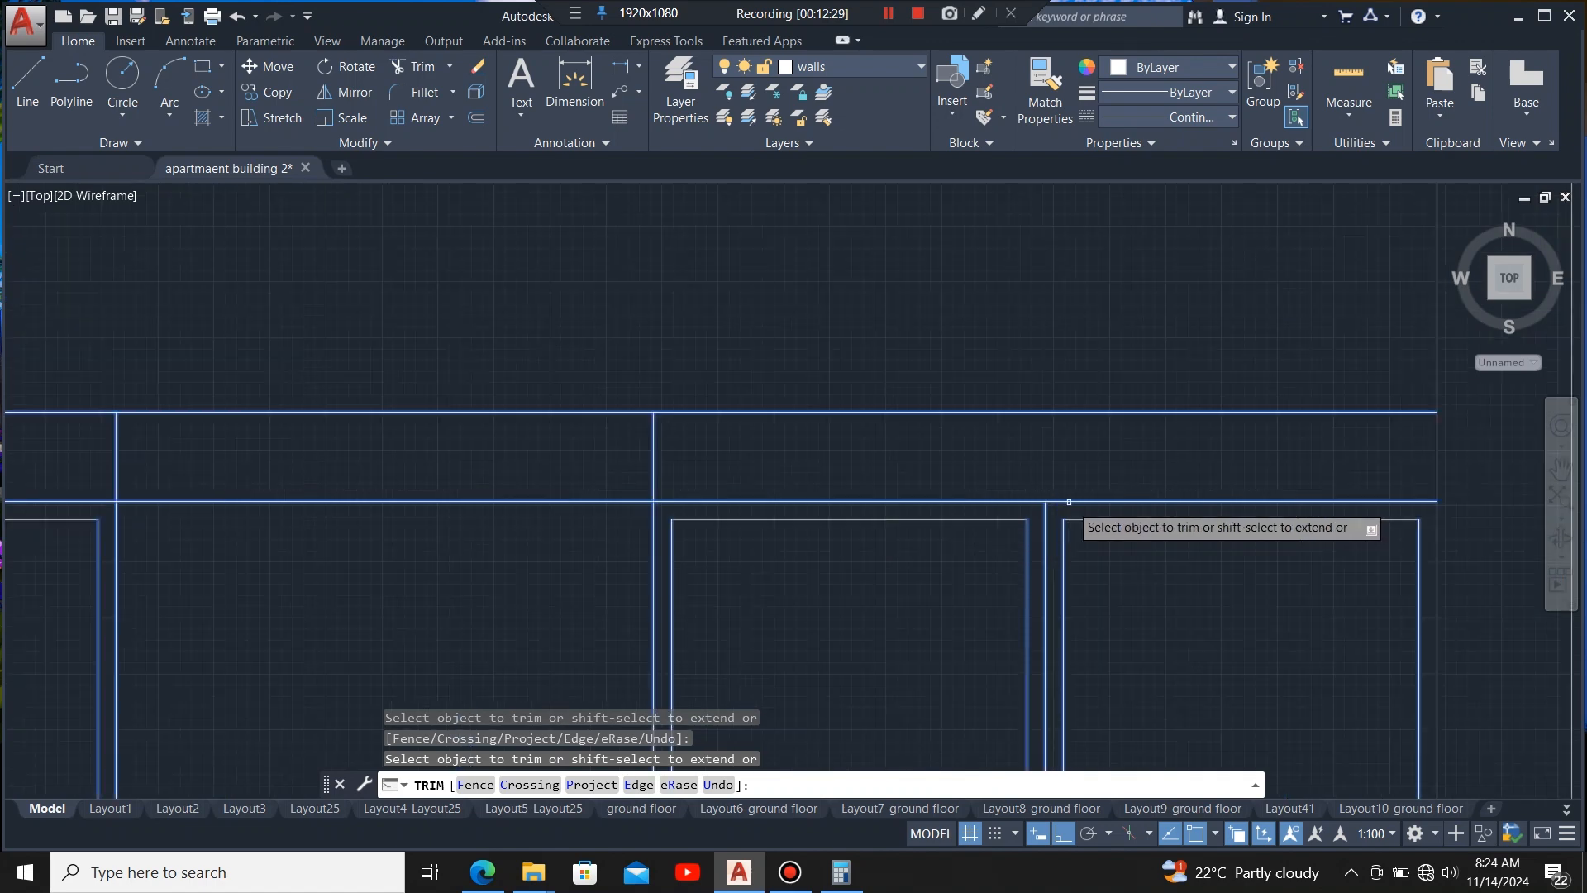
scroll(1069, 501, "down", 4)
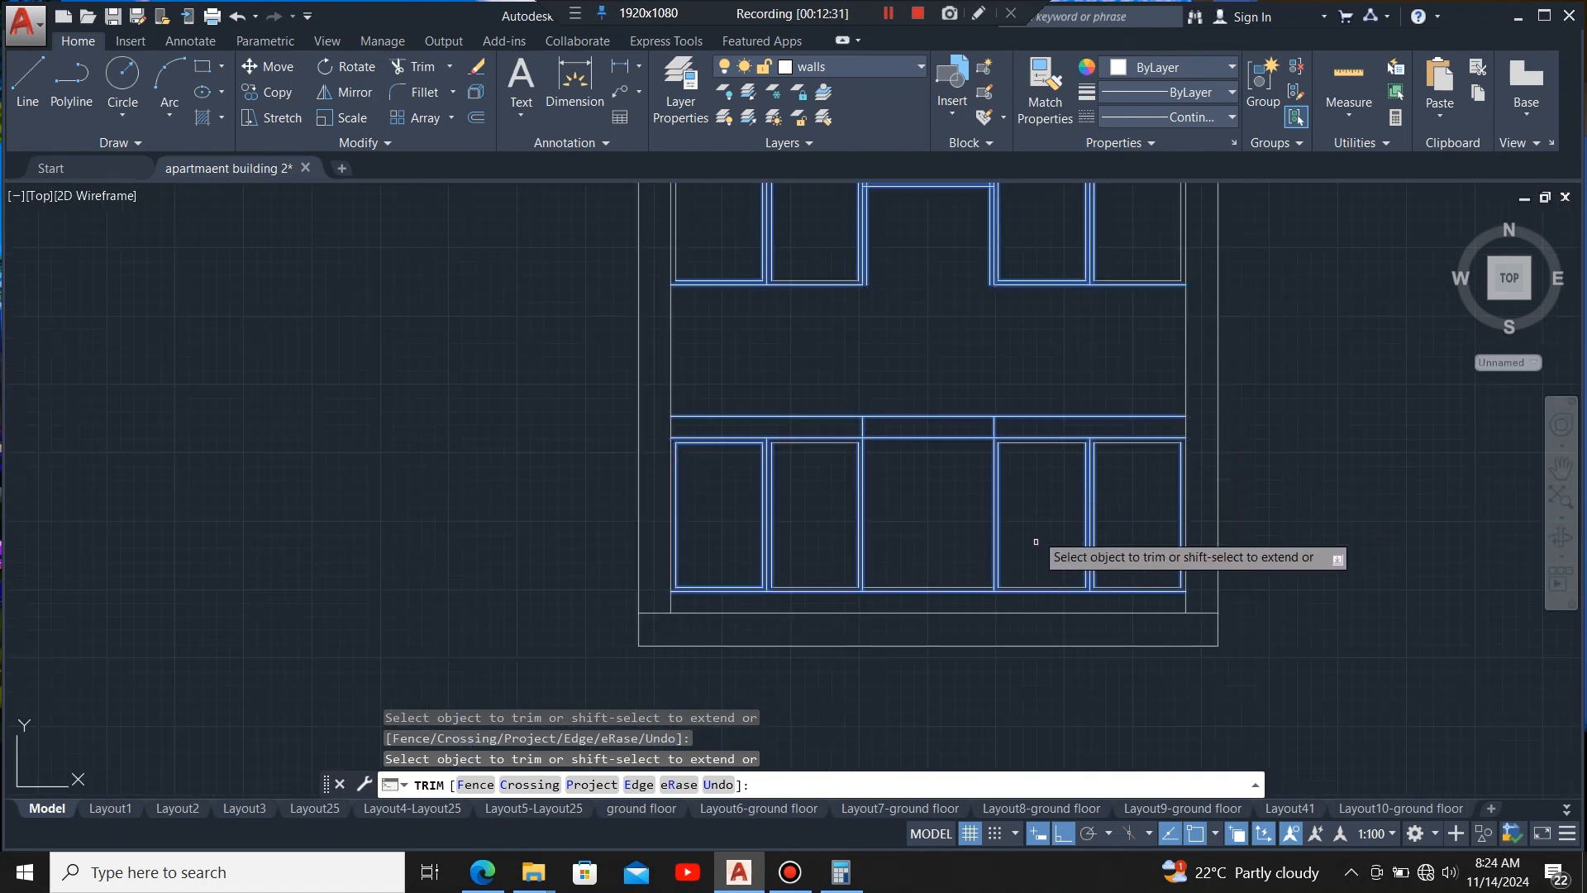
scroll(1035, 541, "down", 2)
scroll(1053, 438, "up", 2)
key("Escape")
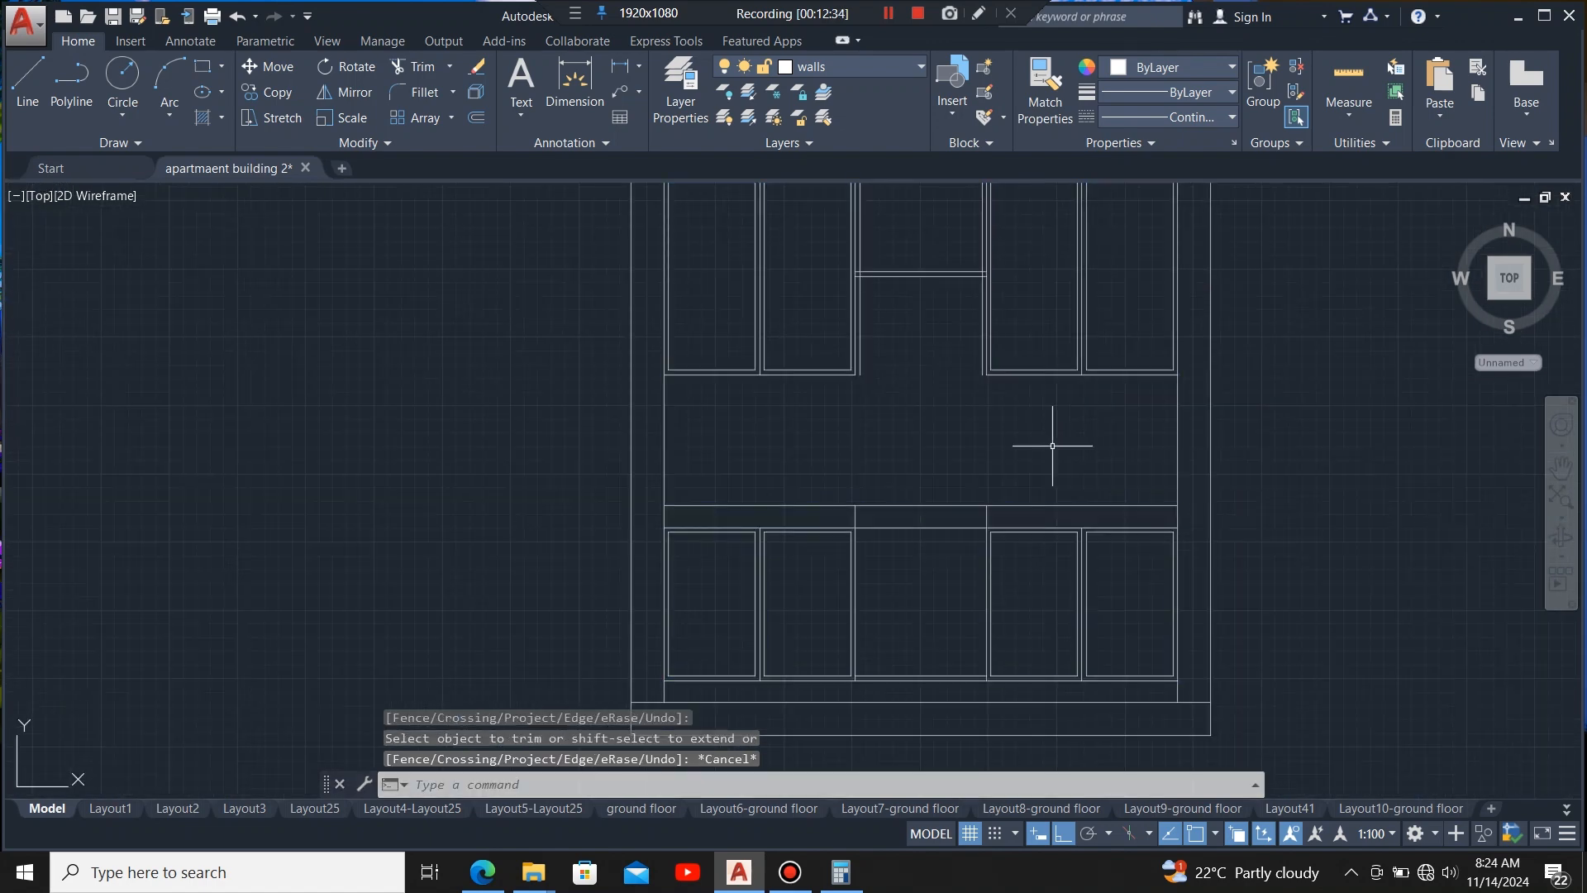
- Erase the leftover vertical line above the upper right cabinet and the leftover bottom-panel line in the lower middle bay
scroll(1034, 510, "down", 2)
scroll(1091, 405, "up", 4)
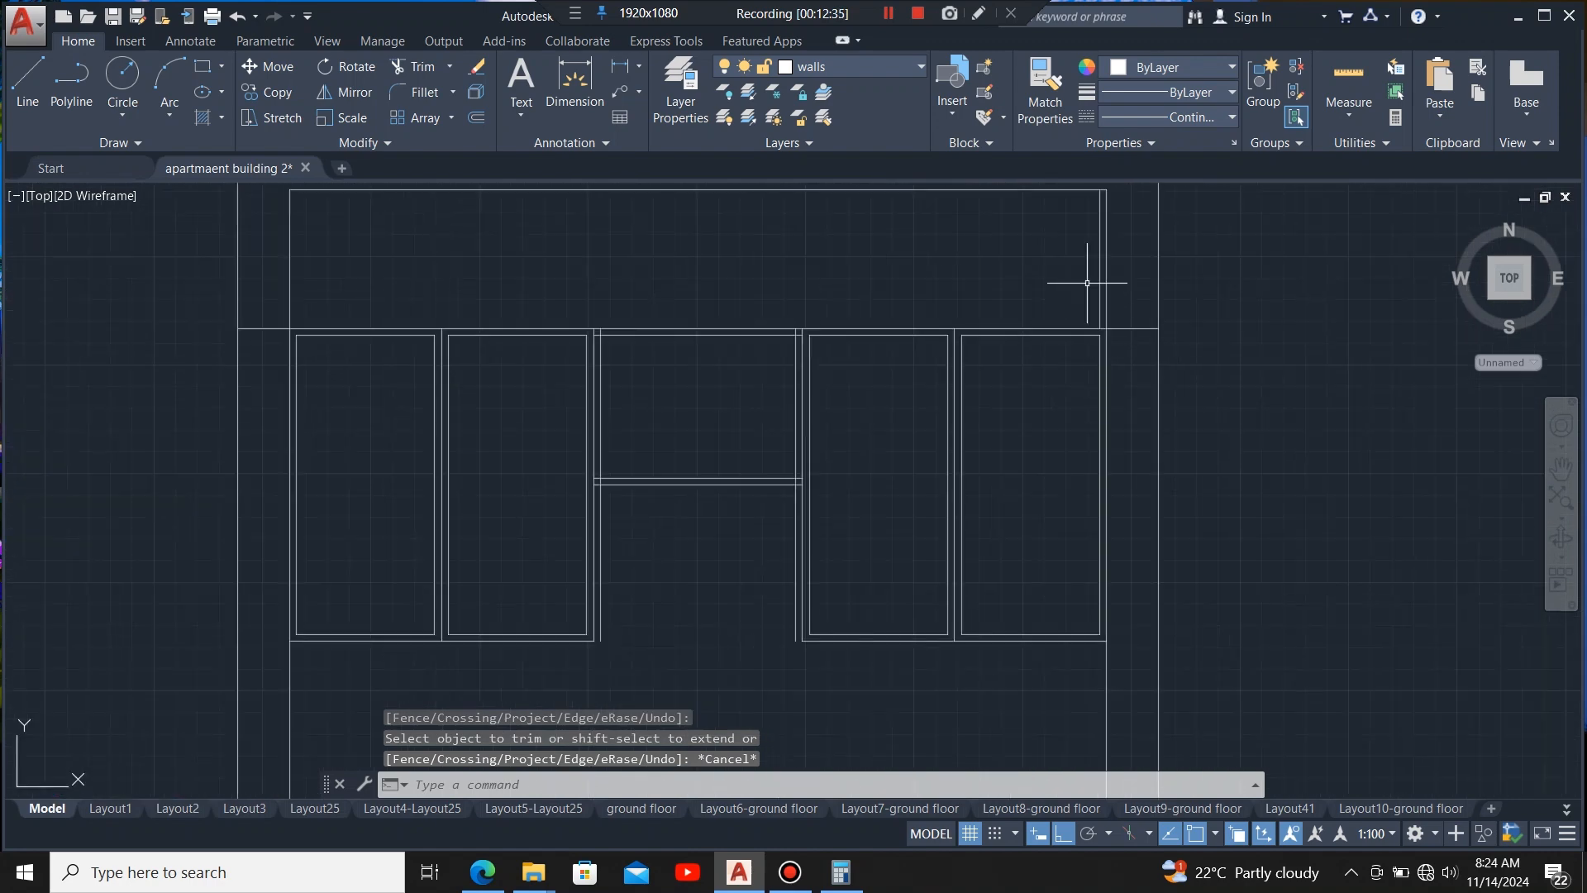
scroll(1087, 283, "up", 3)
left_click(1113, 292)
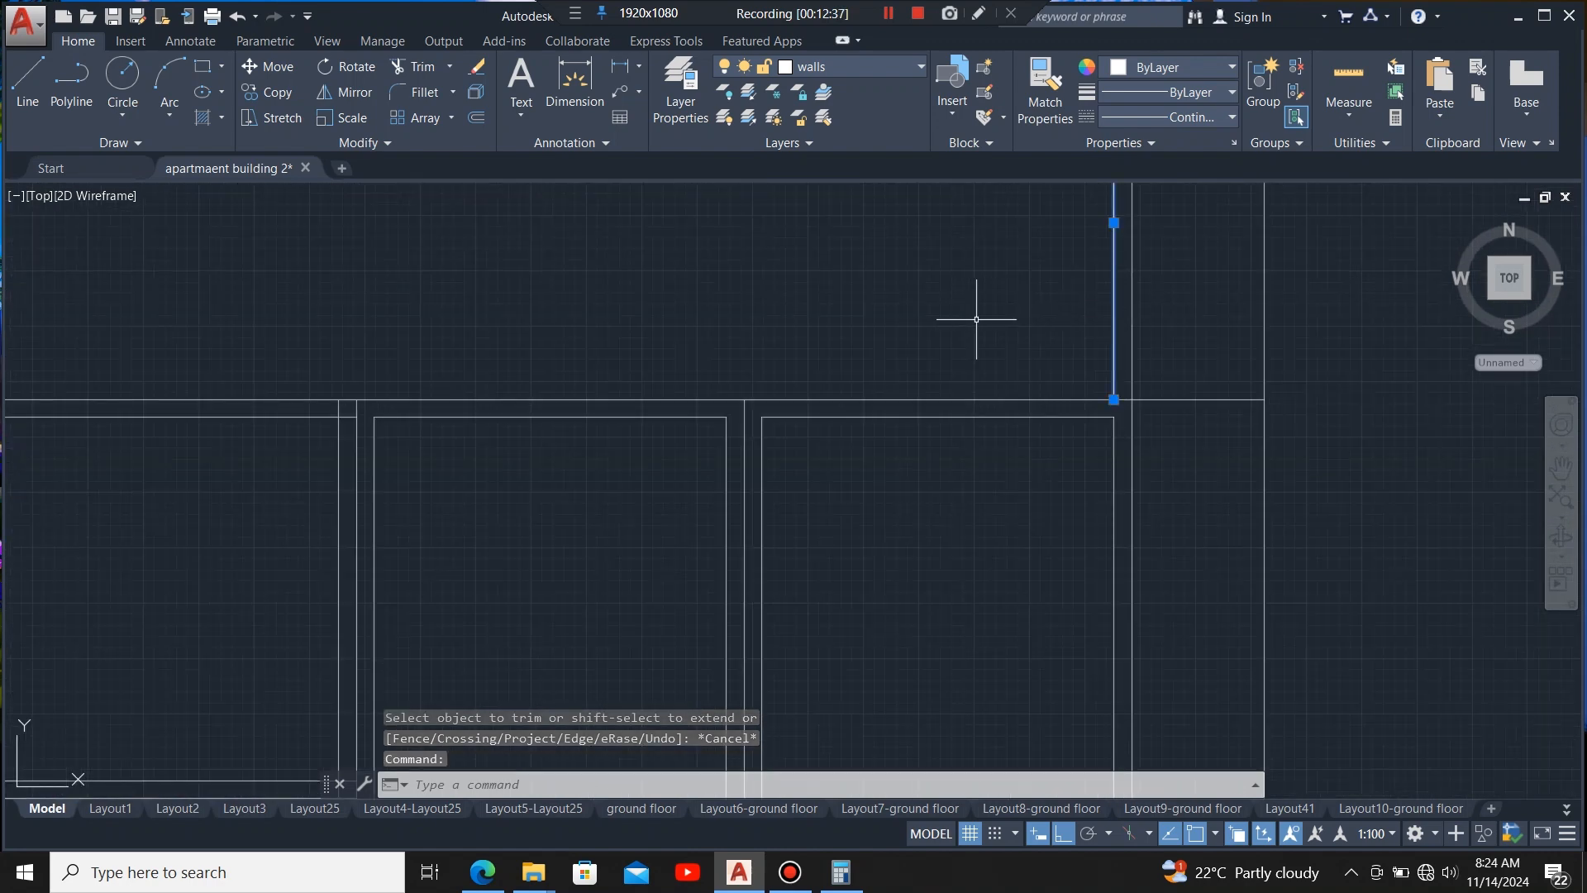
scroll(980, 318, "down", 4)
scroll(992, 653, "up", 3)
scroll(1016, 595, "down", 2)
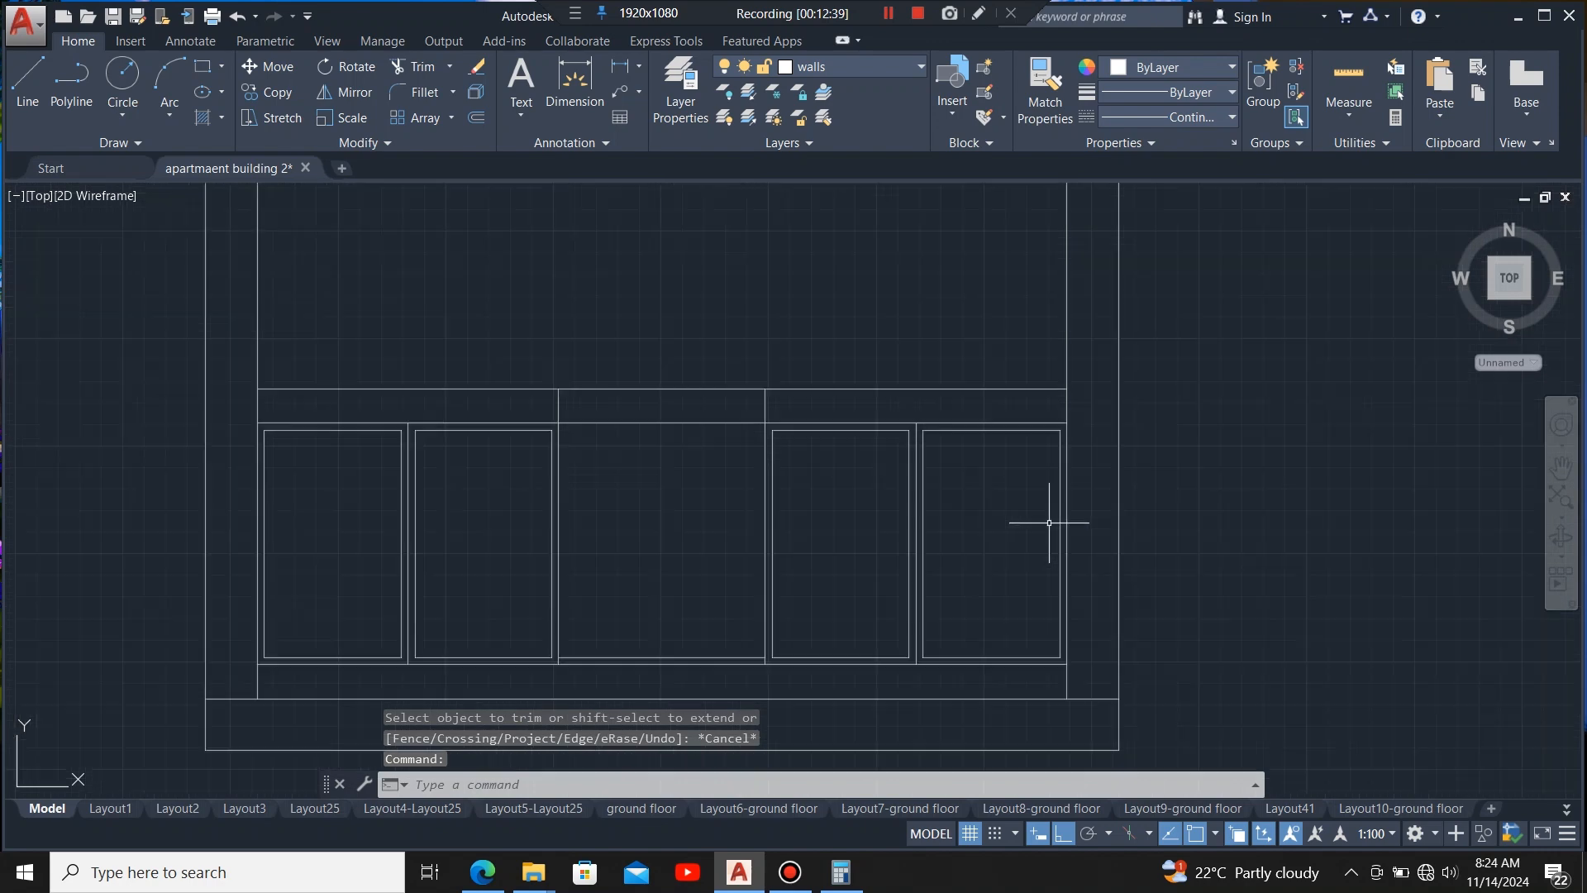
scroll(863, 646, "up", 2)
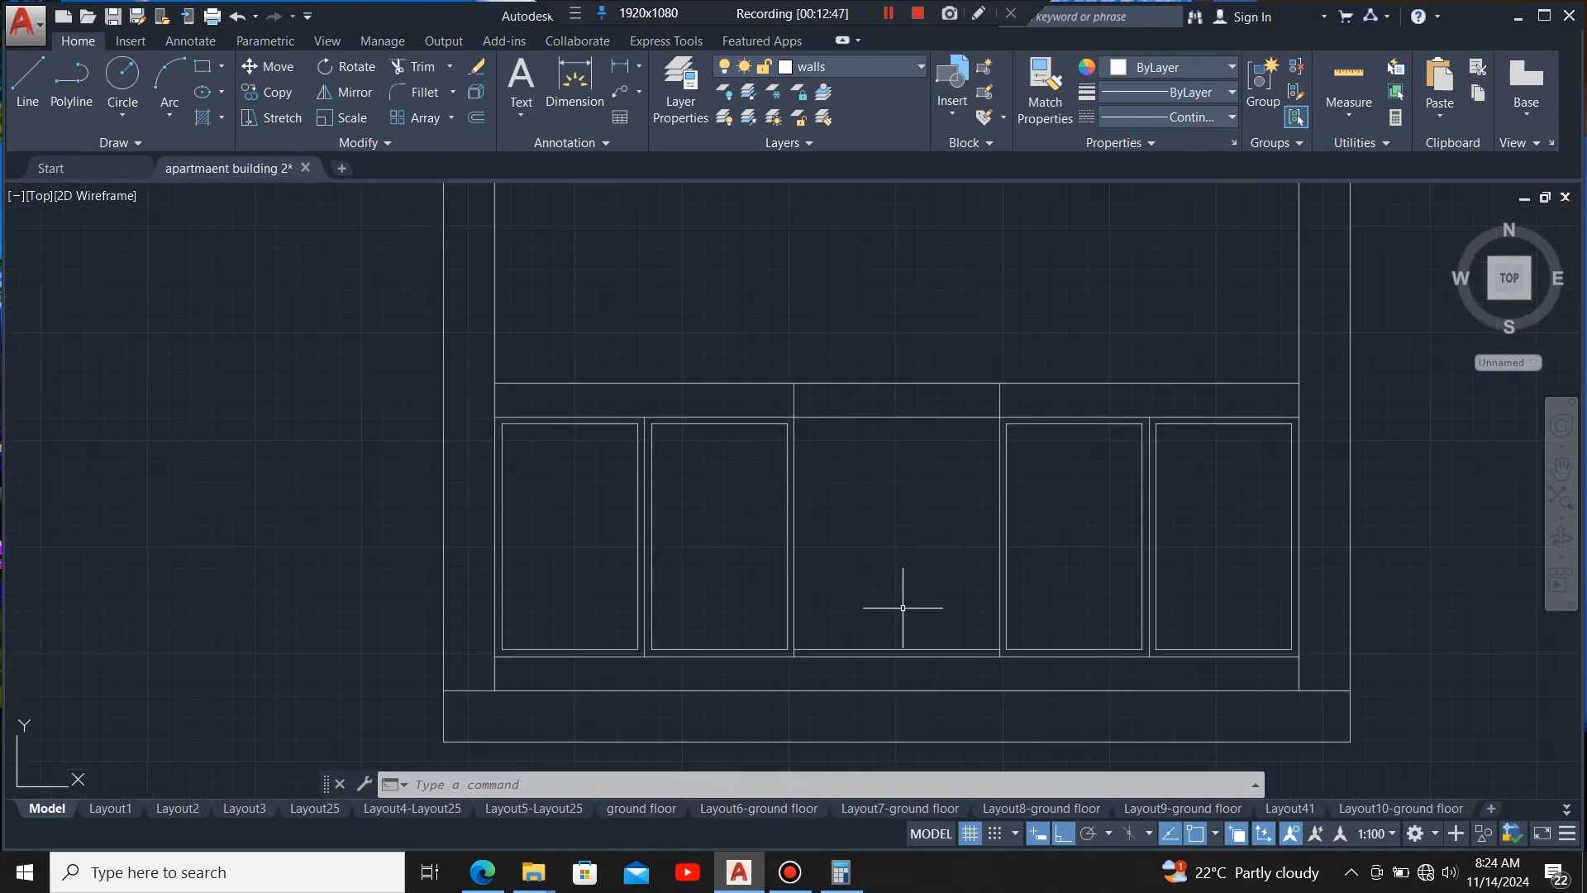
left_click(907, 647)
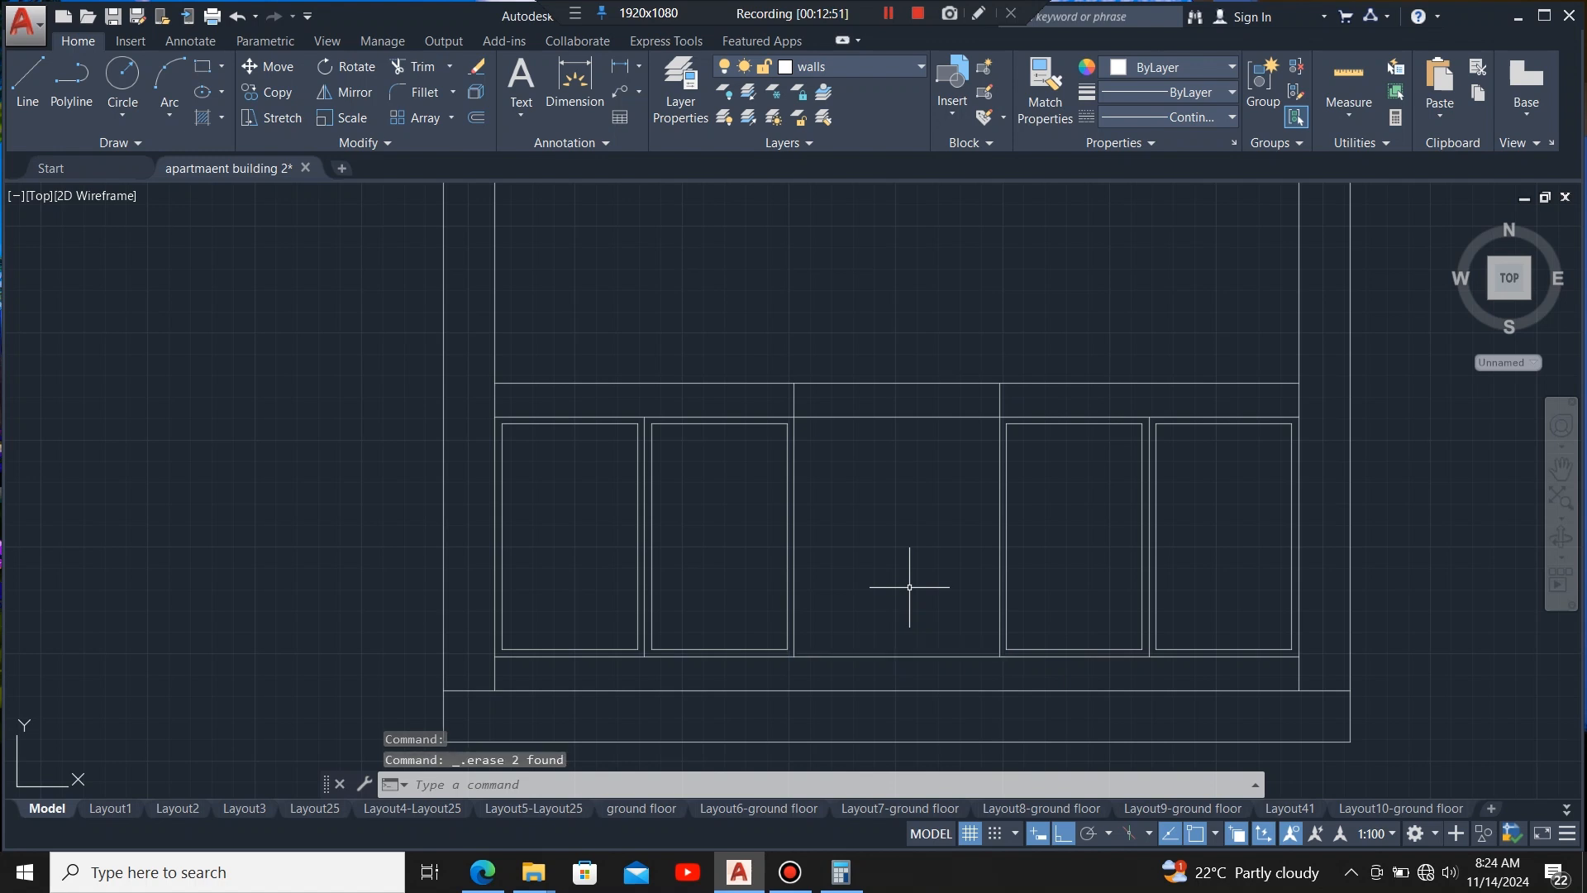
- Measure the overall width of the upper middle cabinet with a linear dimension, without placing it
scroll(907, 599, "down", 2)
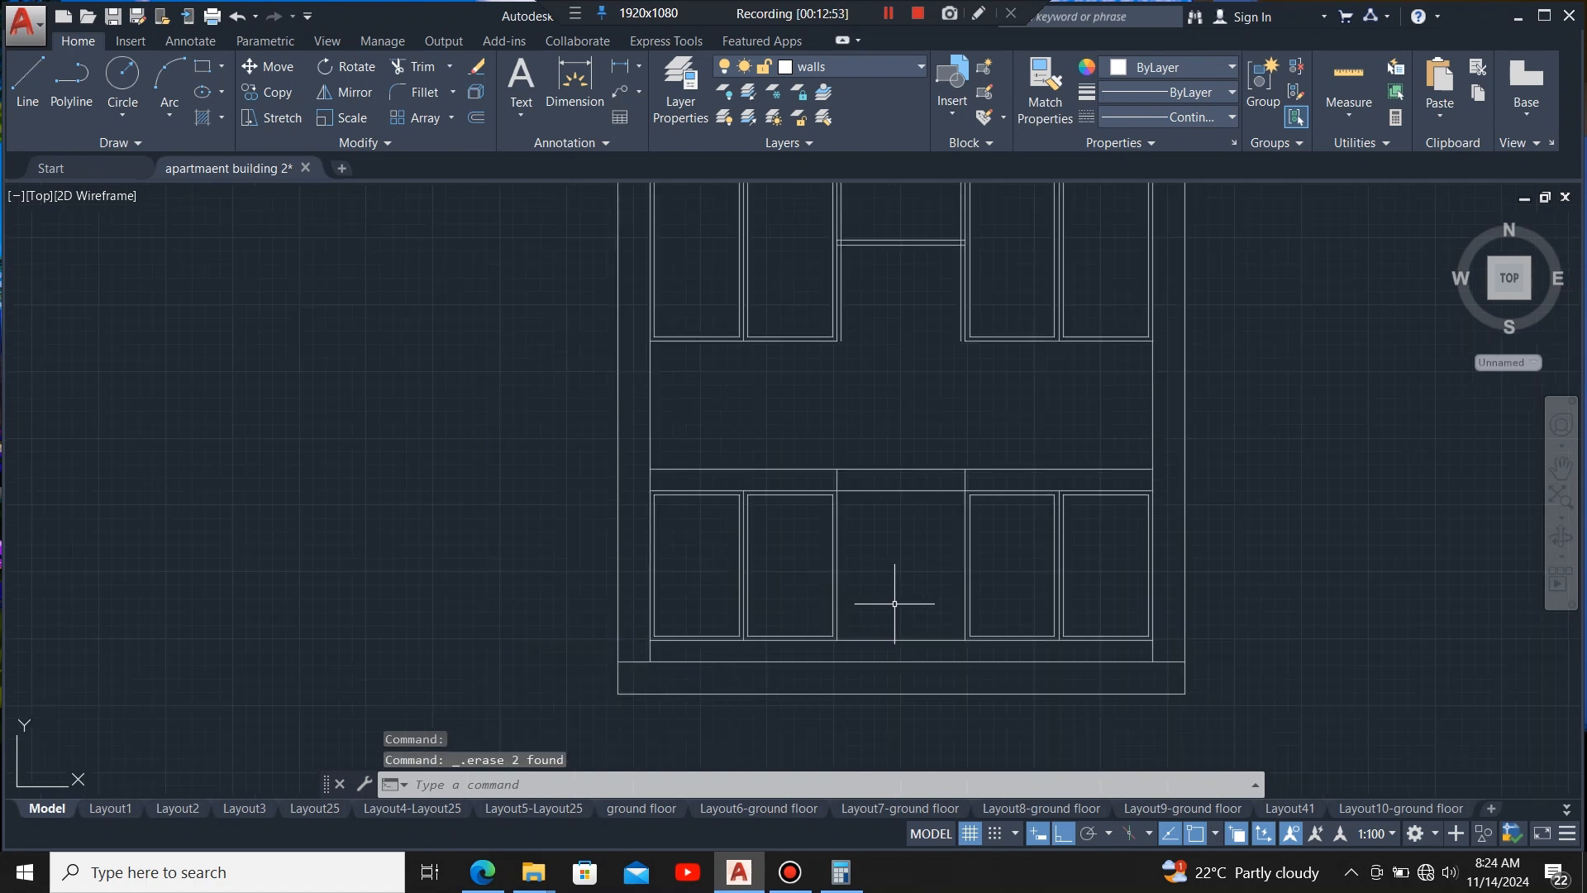
scroll(895, 603, "down", 2)
scroll(890, 343, "up", 6)
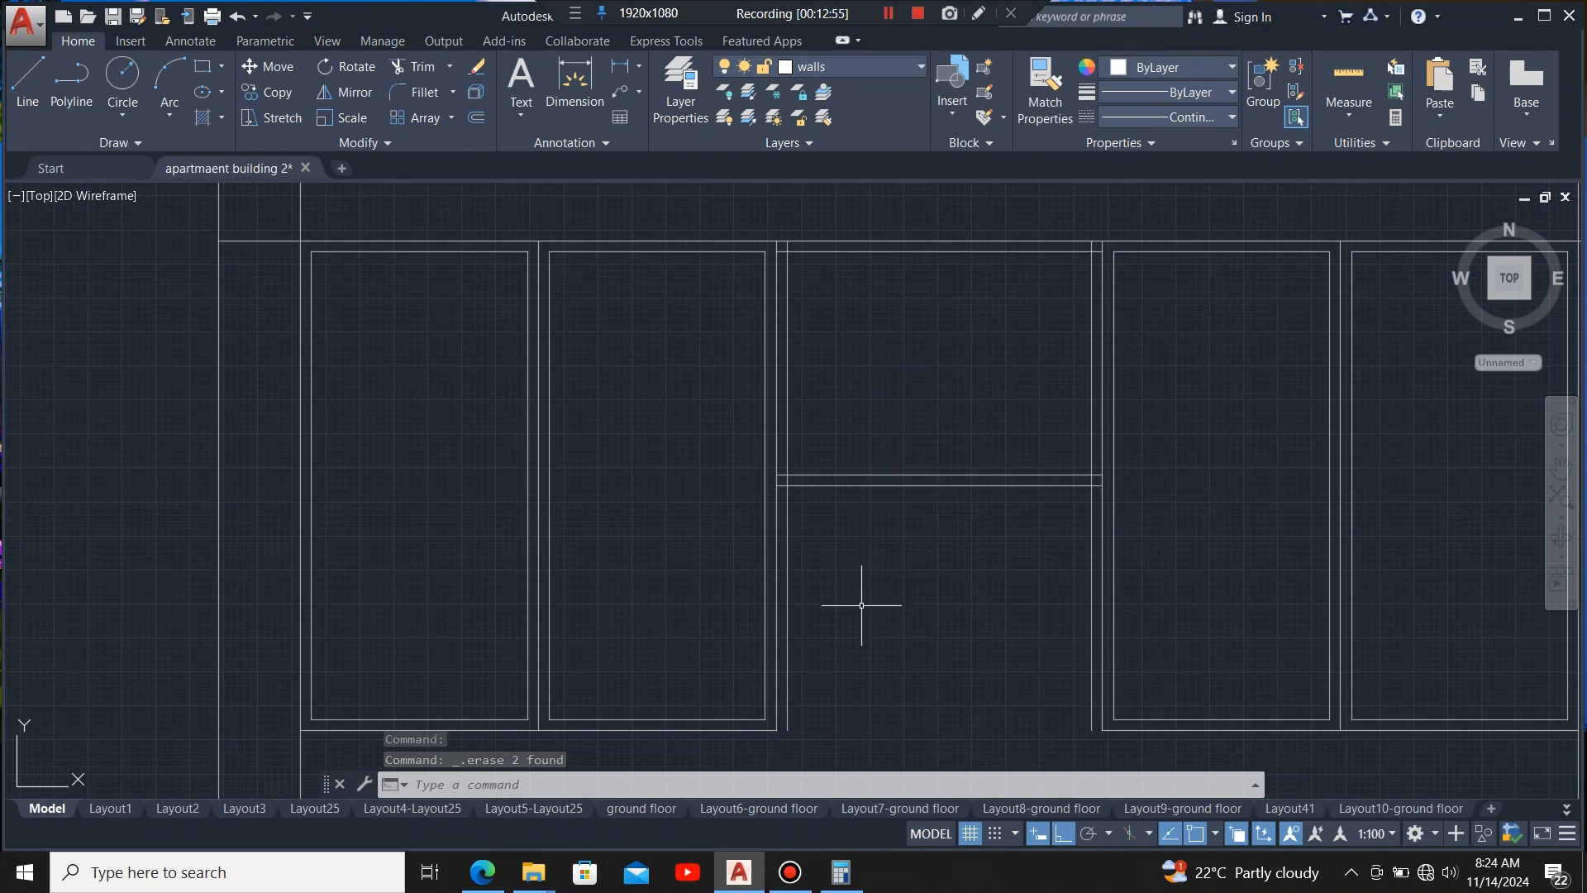
scroll(870, 306, "down", 2)
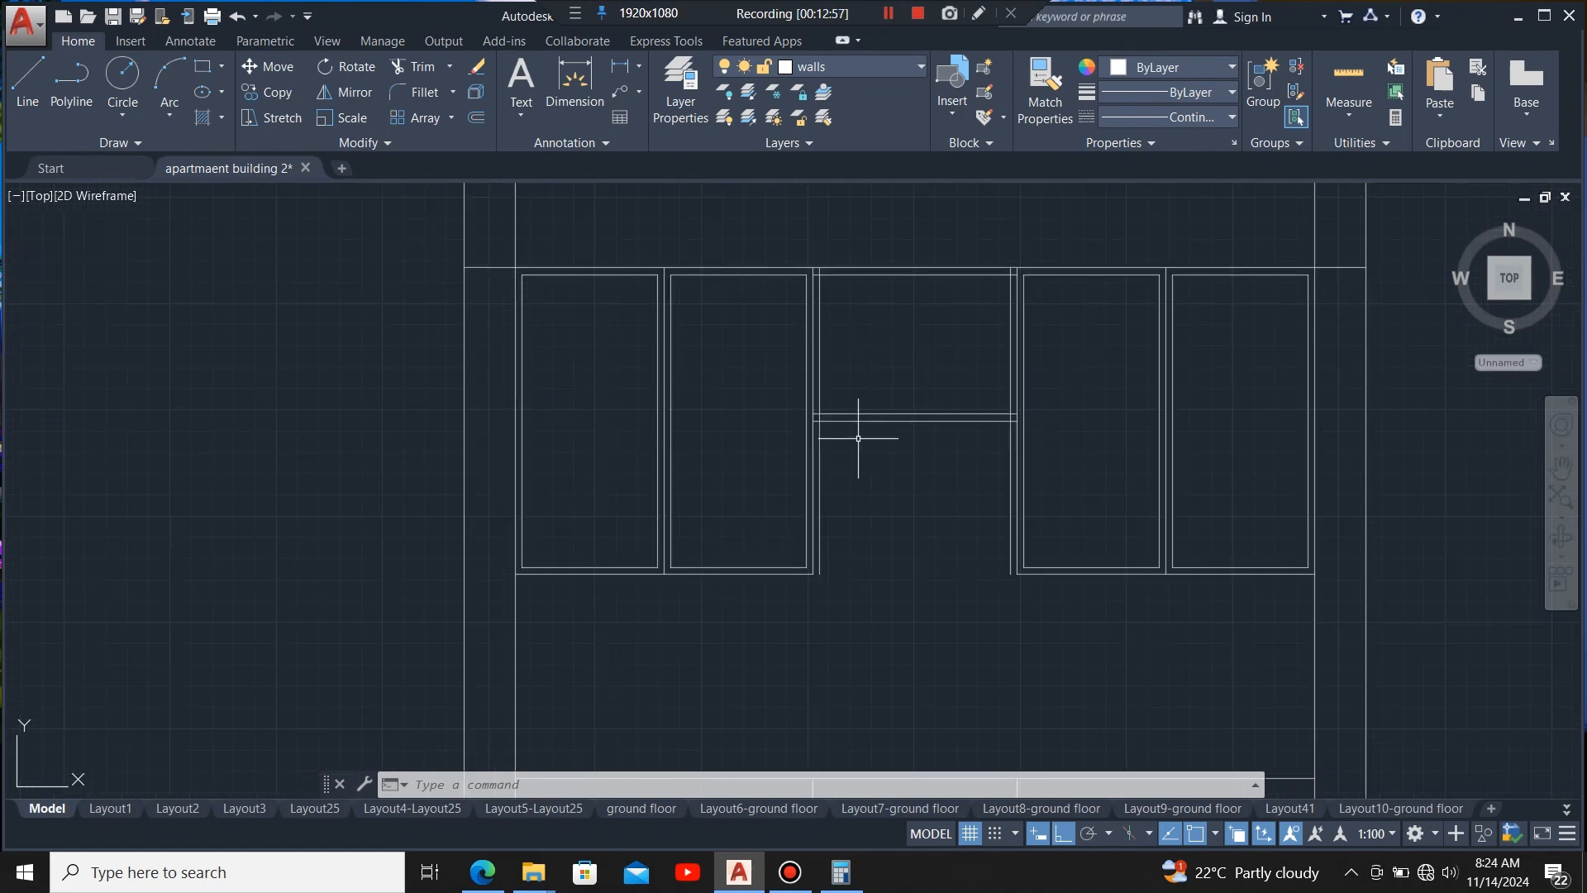
scroll(833, 273, "up", 3)
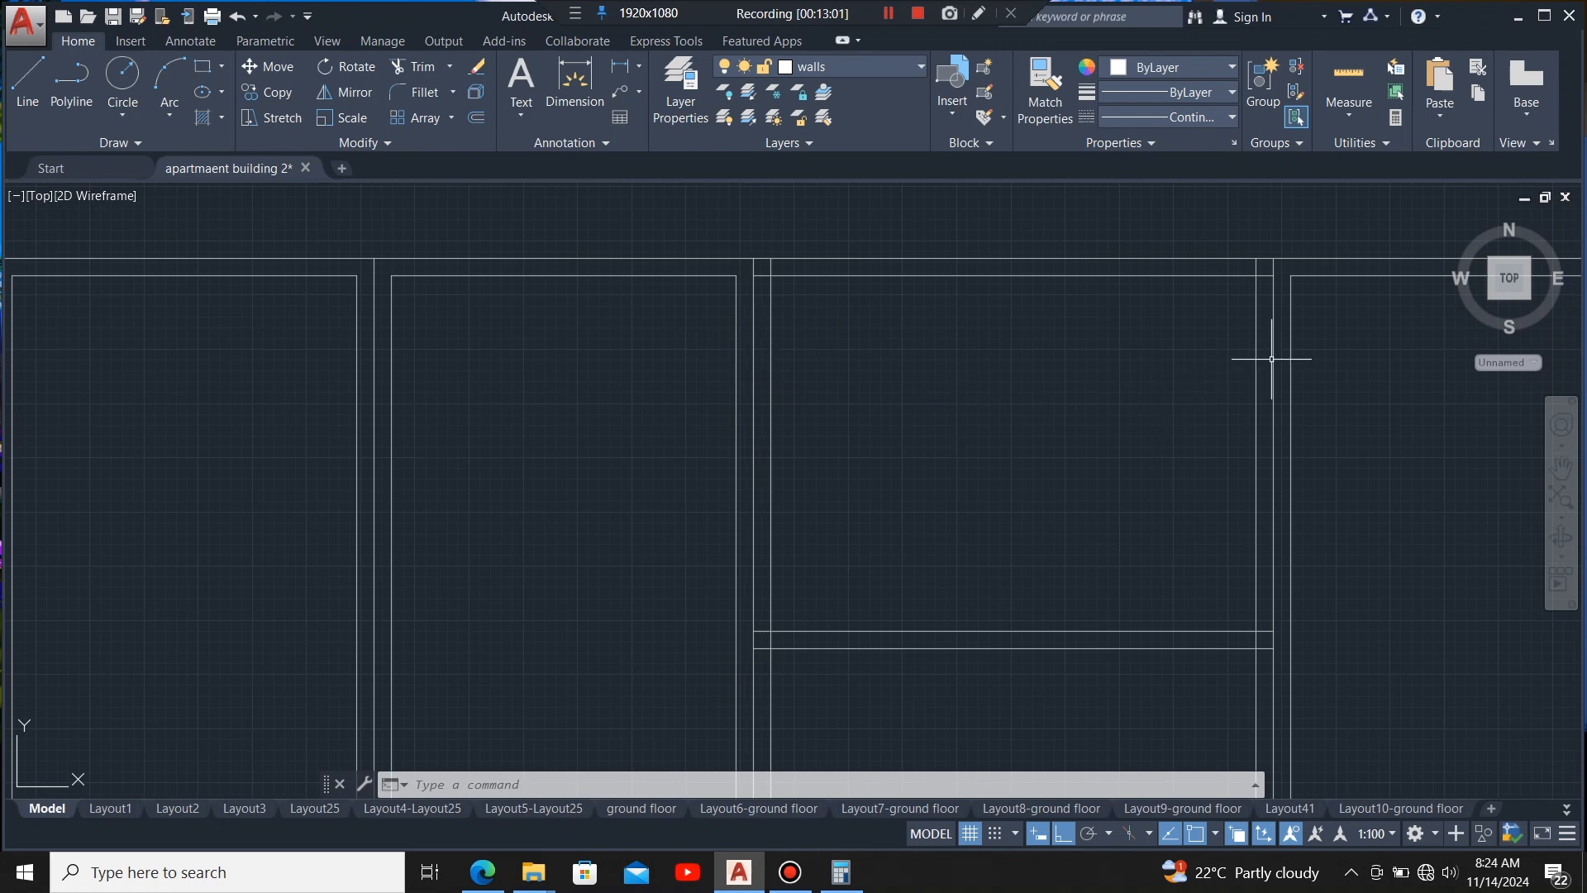
left_click(620, 66)
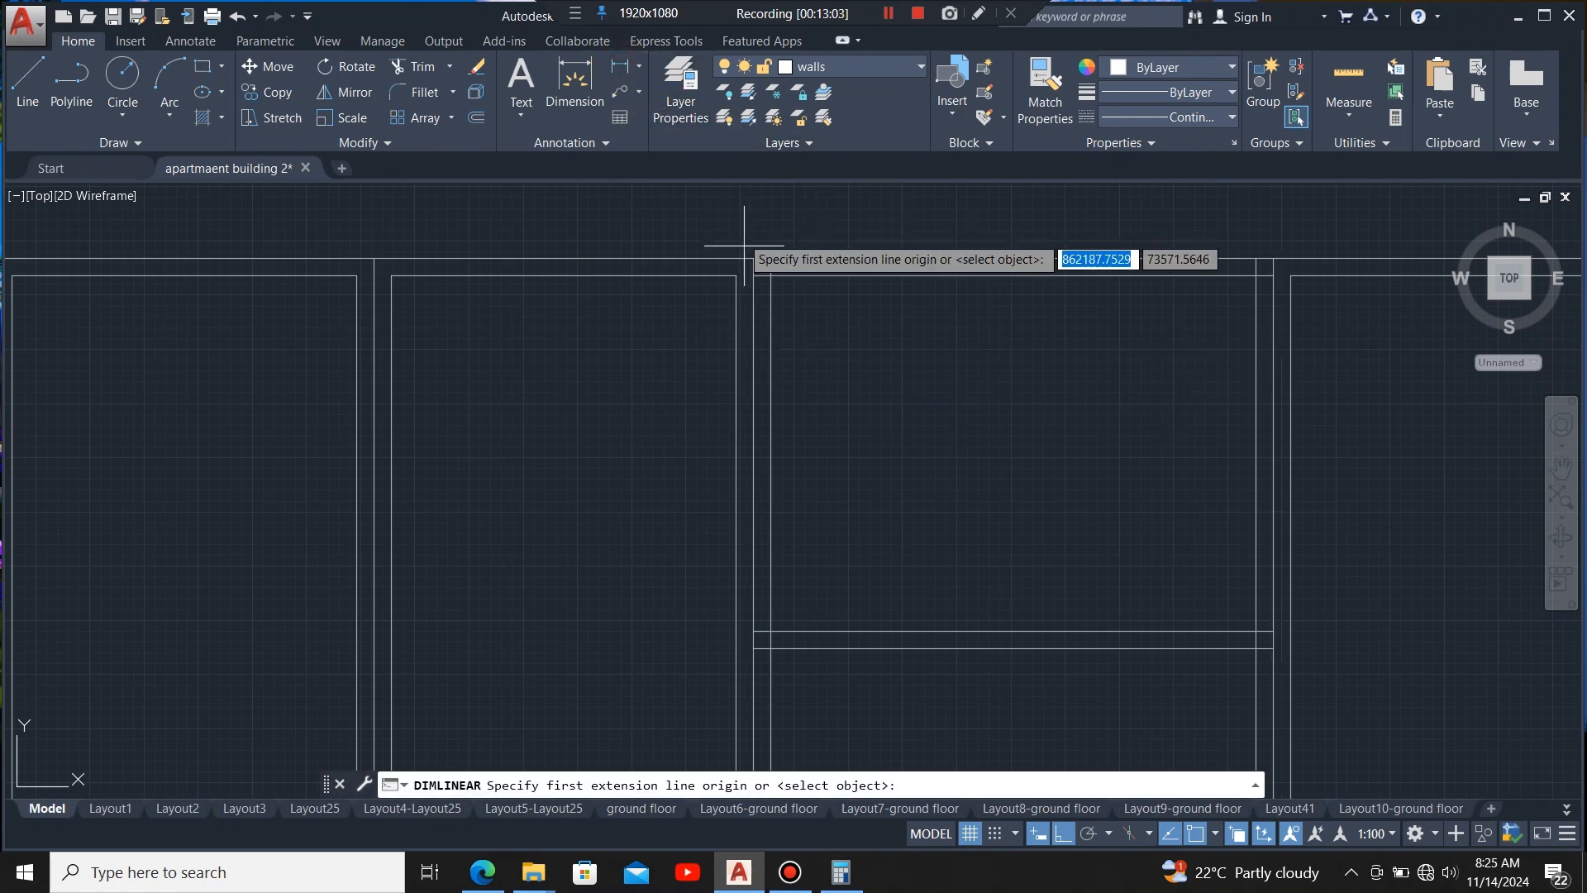
left_click(754, 258)
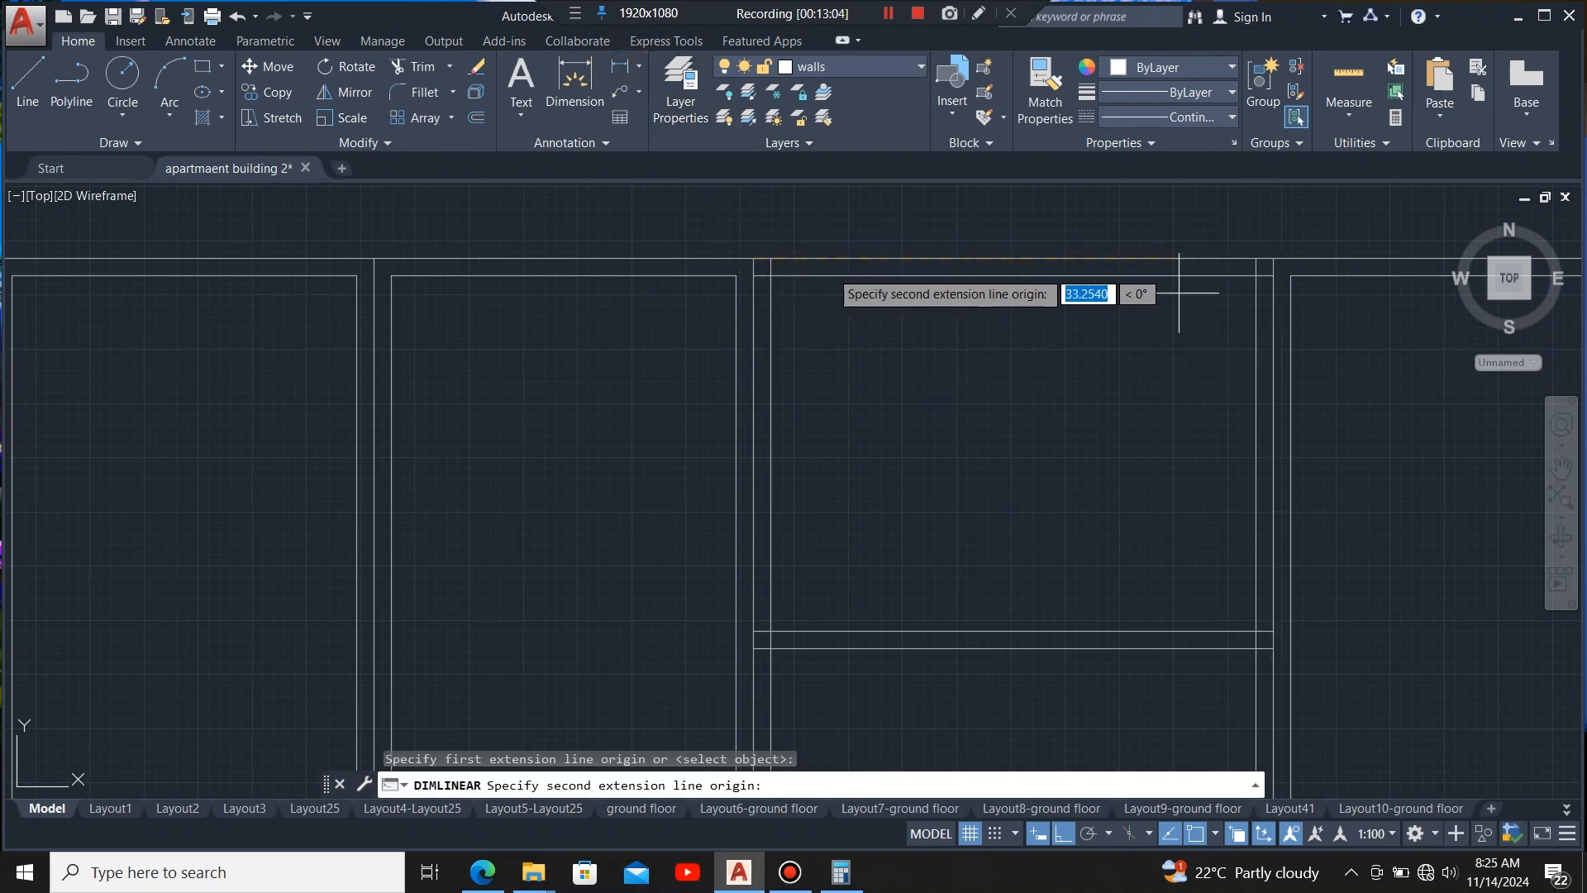
left_click(1274, 258)
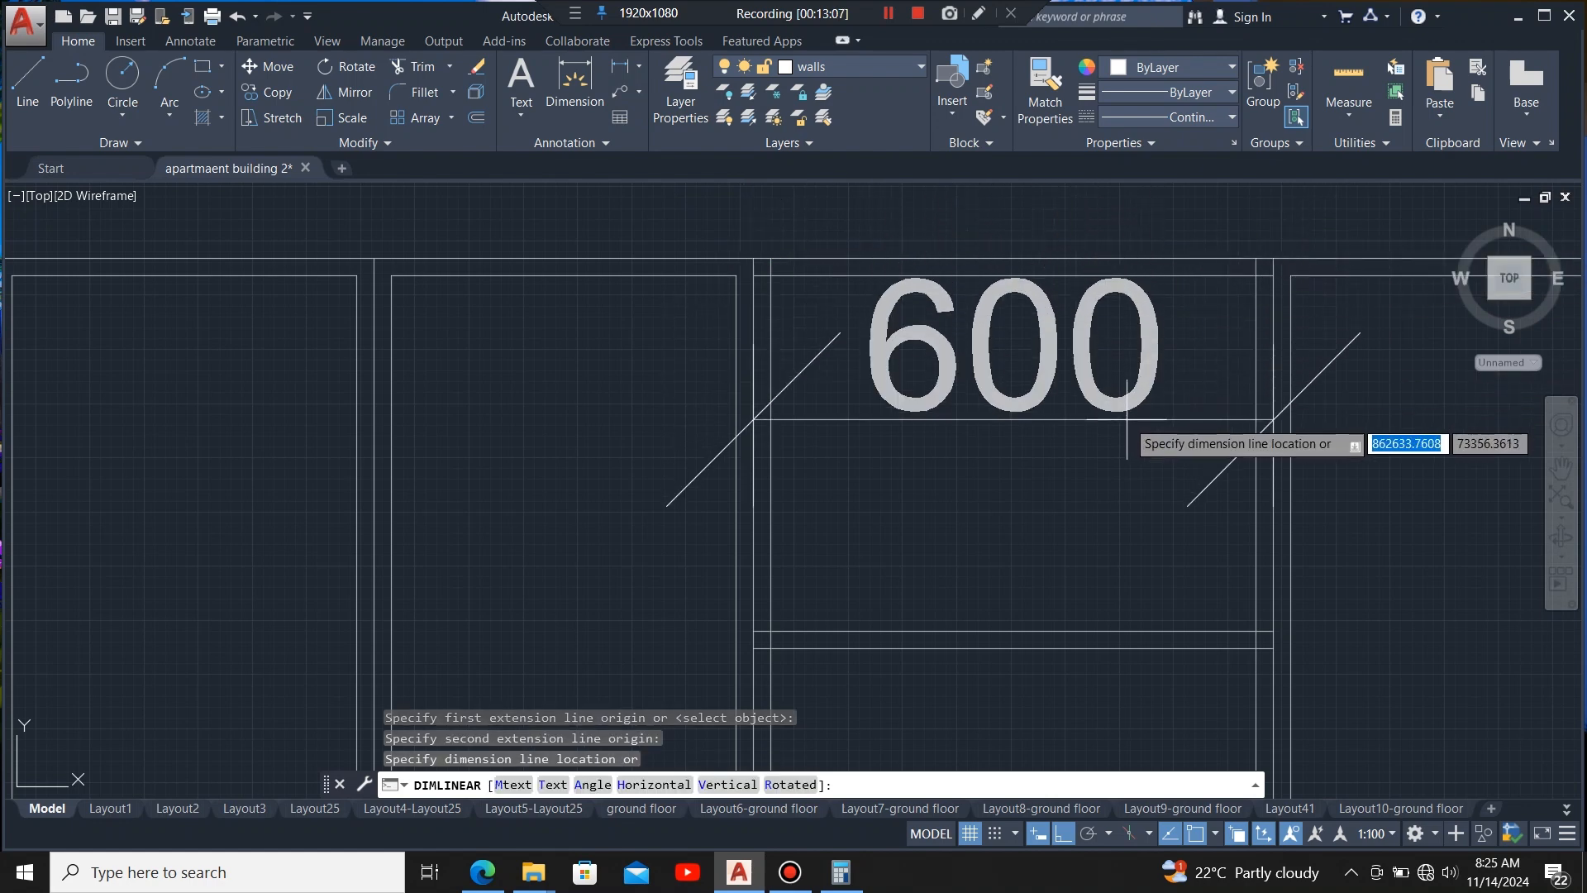
key("Escape")
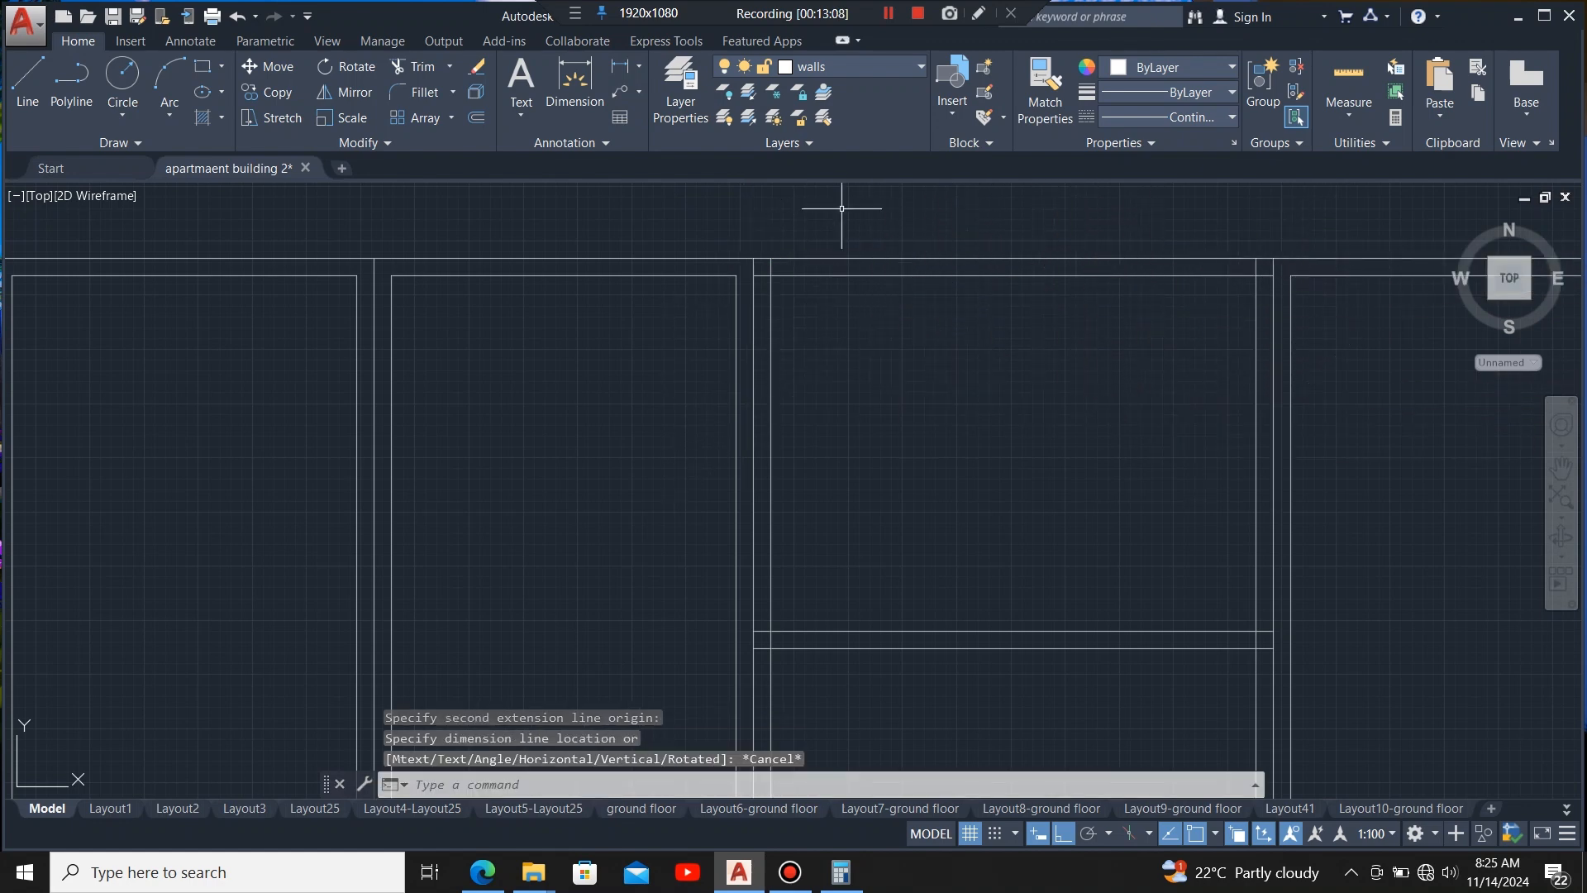
- Offset the upper middle cabinet's left outer side line 300 mm to the right as its centre division
left_click(753, 398)
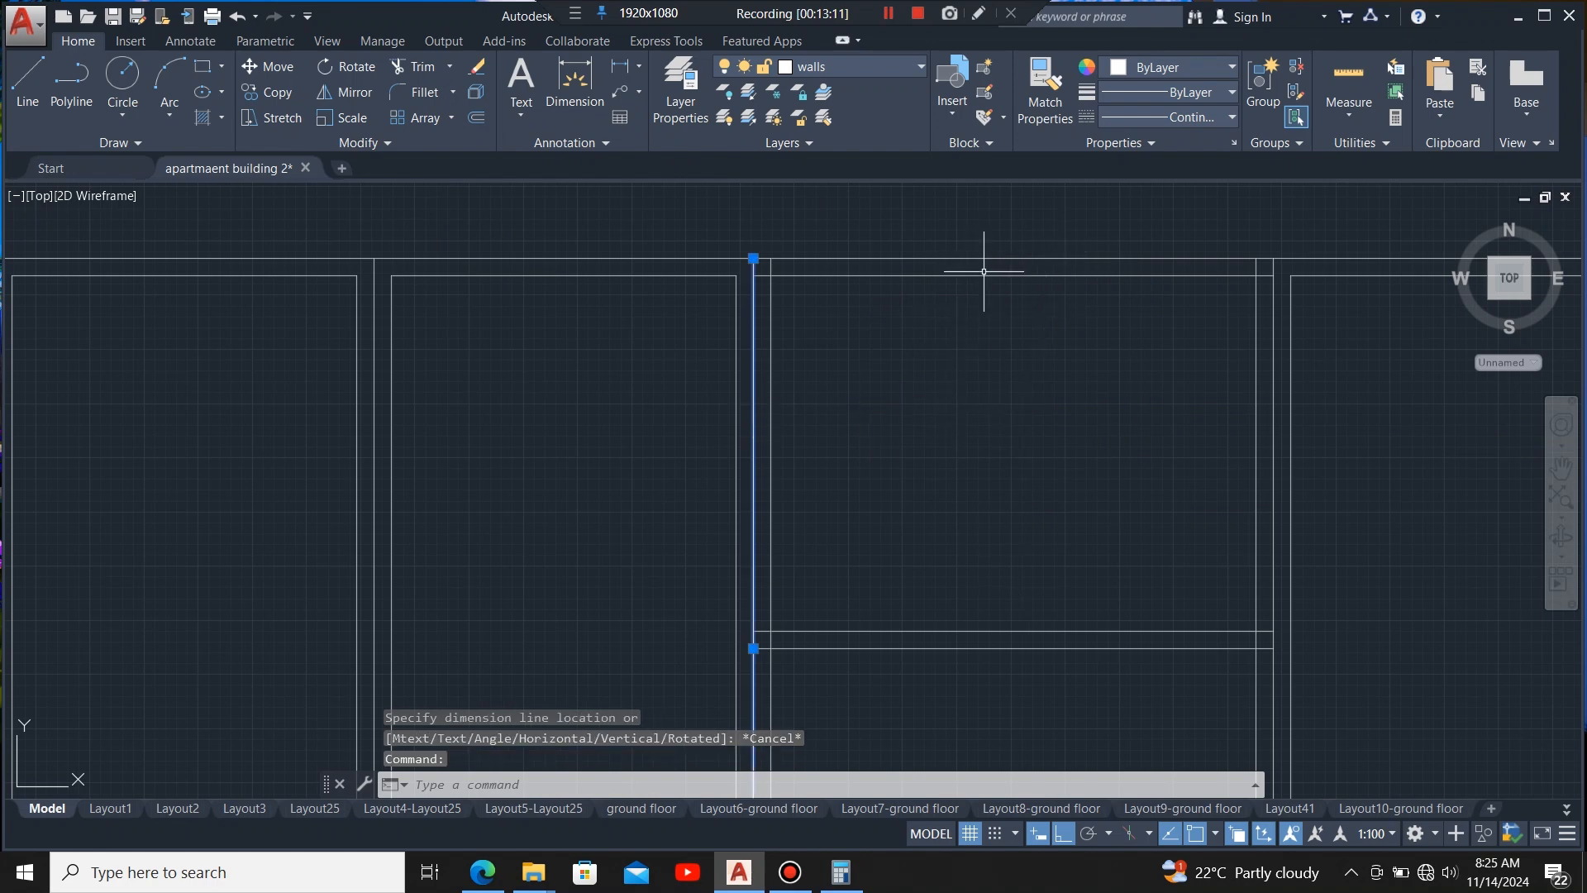
left_click(476, 117)
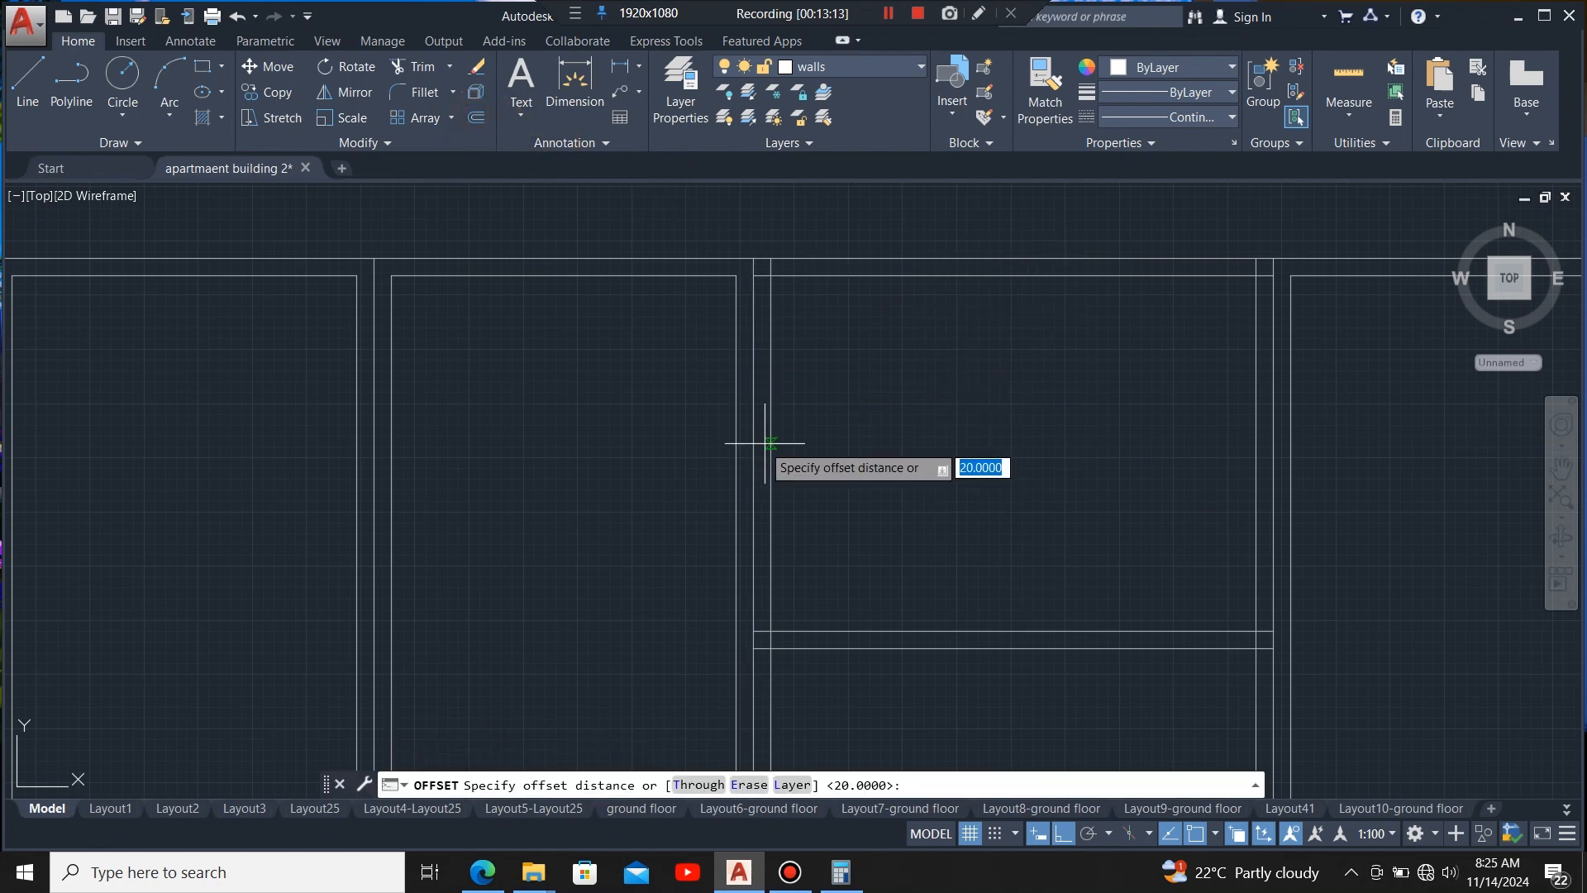
left_click(753, 417)
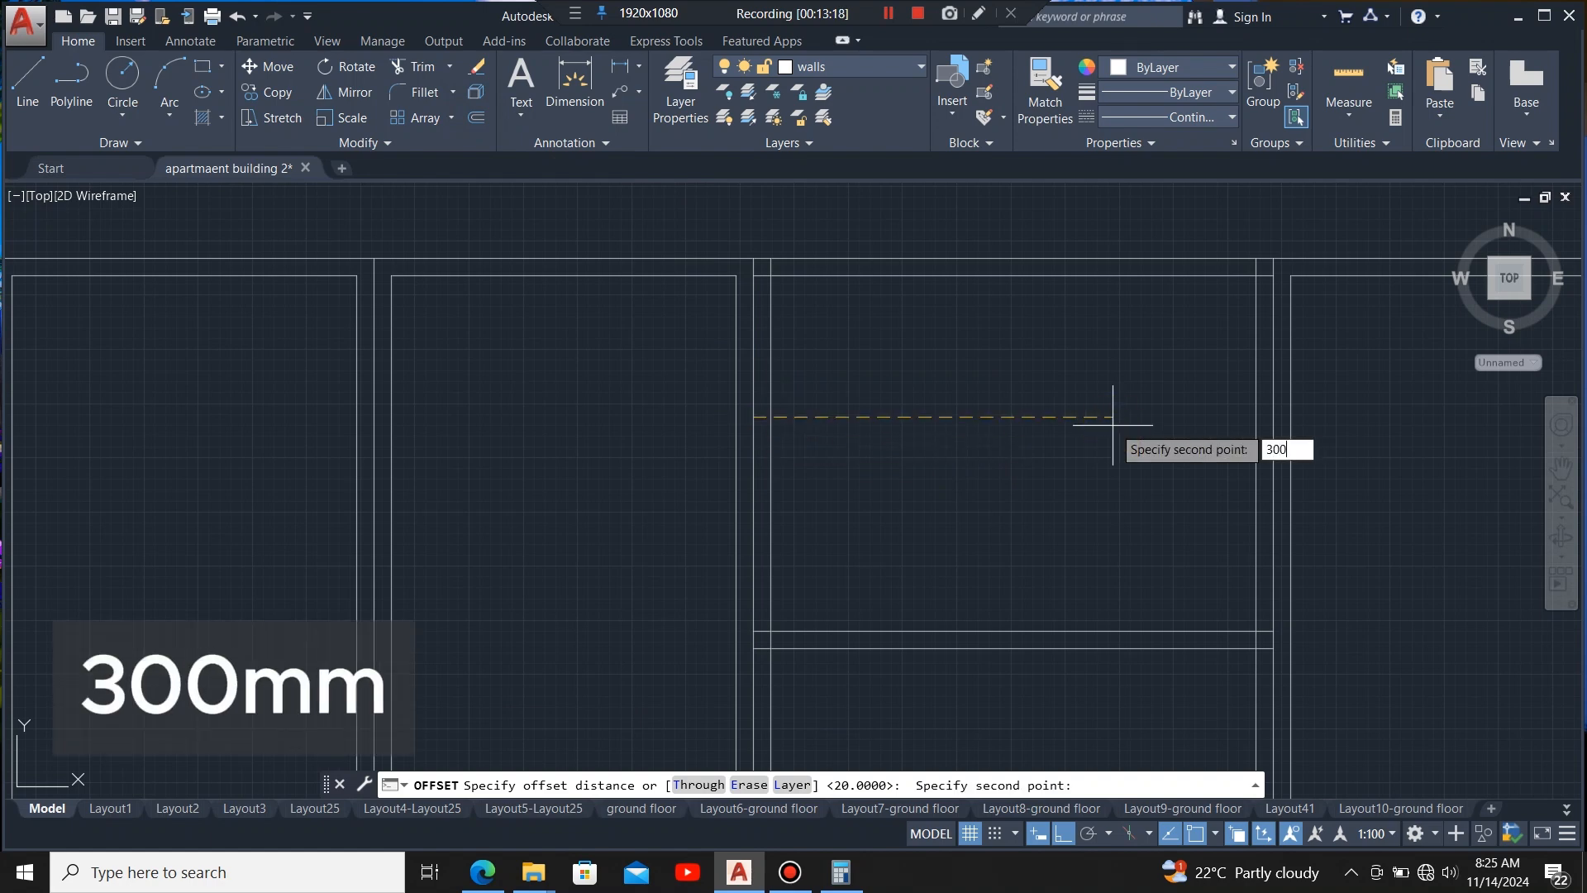
key("Return")
left_click(1114, 425)
key("Escape")
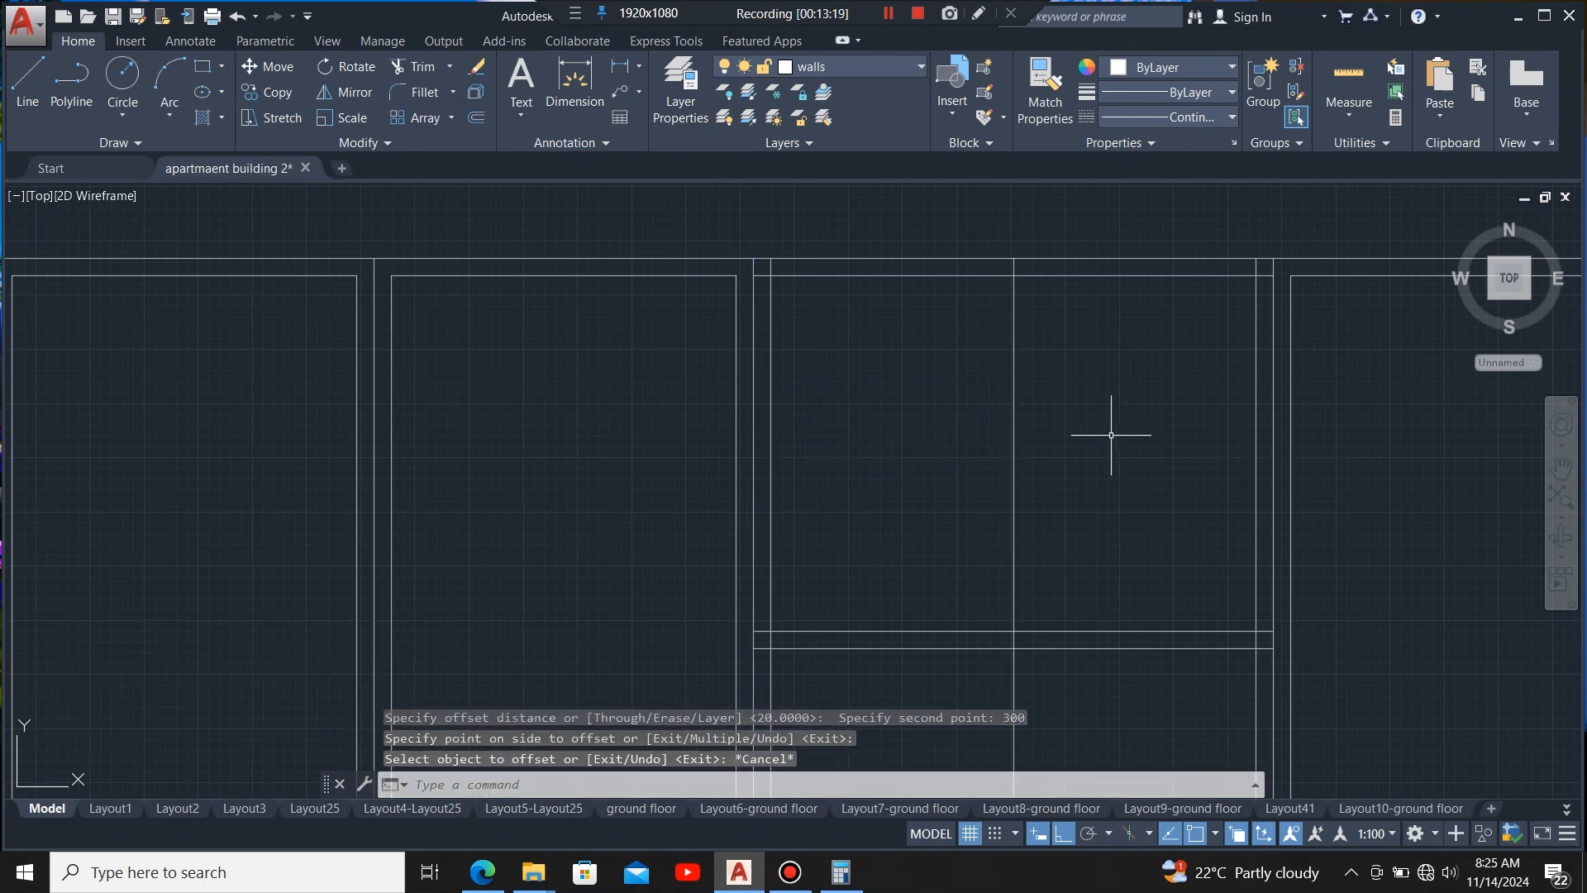
- Offset the upper middle cabinet's centre division line 20 mm to each side as its panel thicknesses
left_click(1065, 418)
left_click(954, 493)
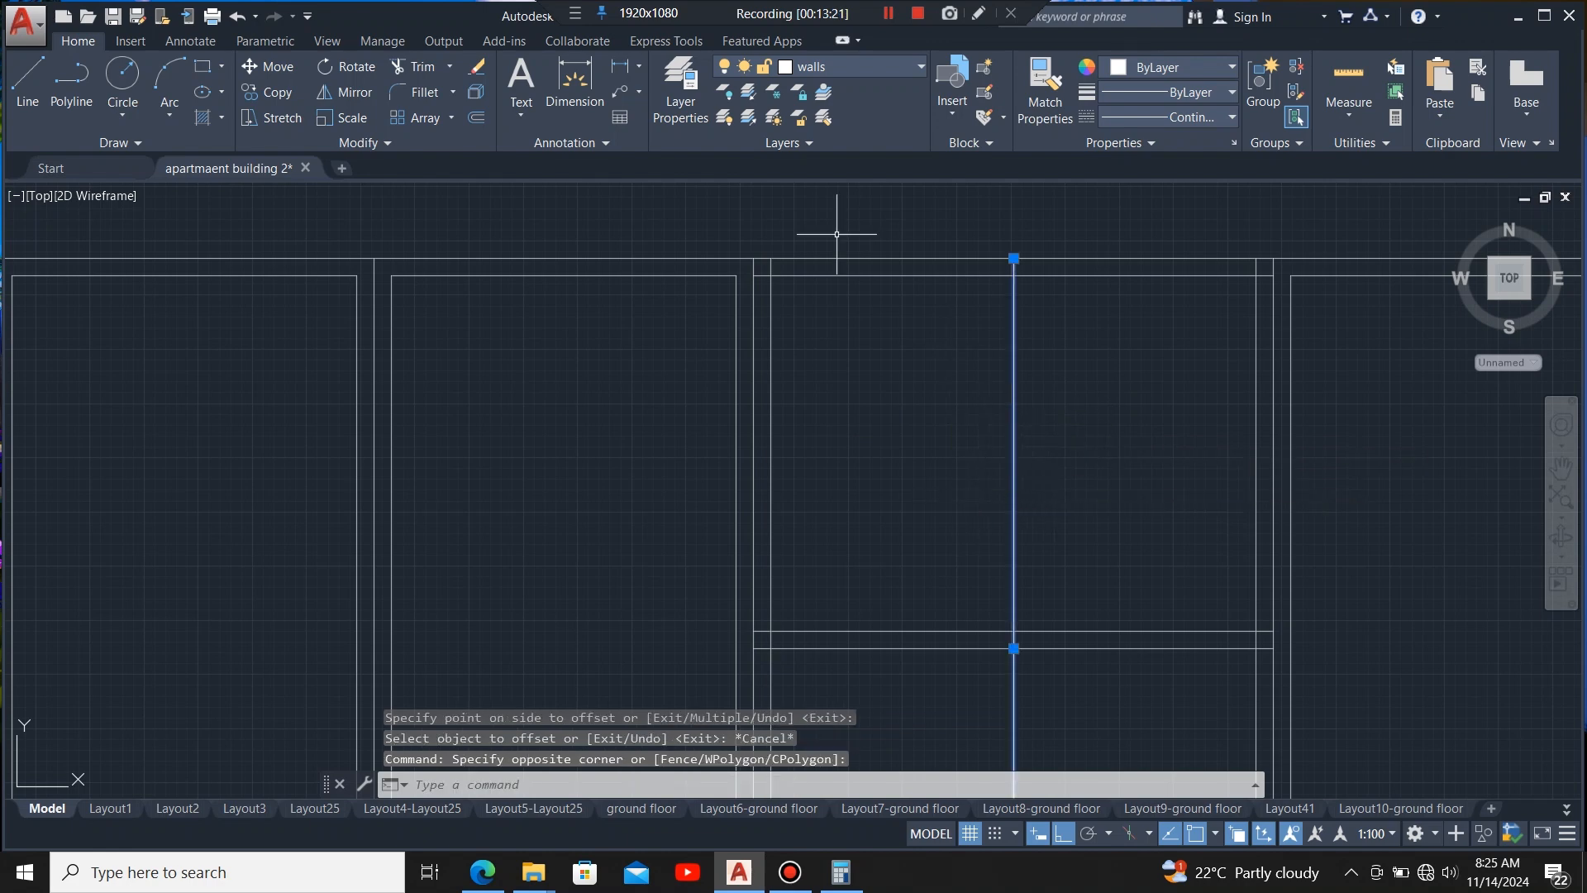
left_click(478, 116)
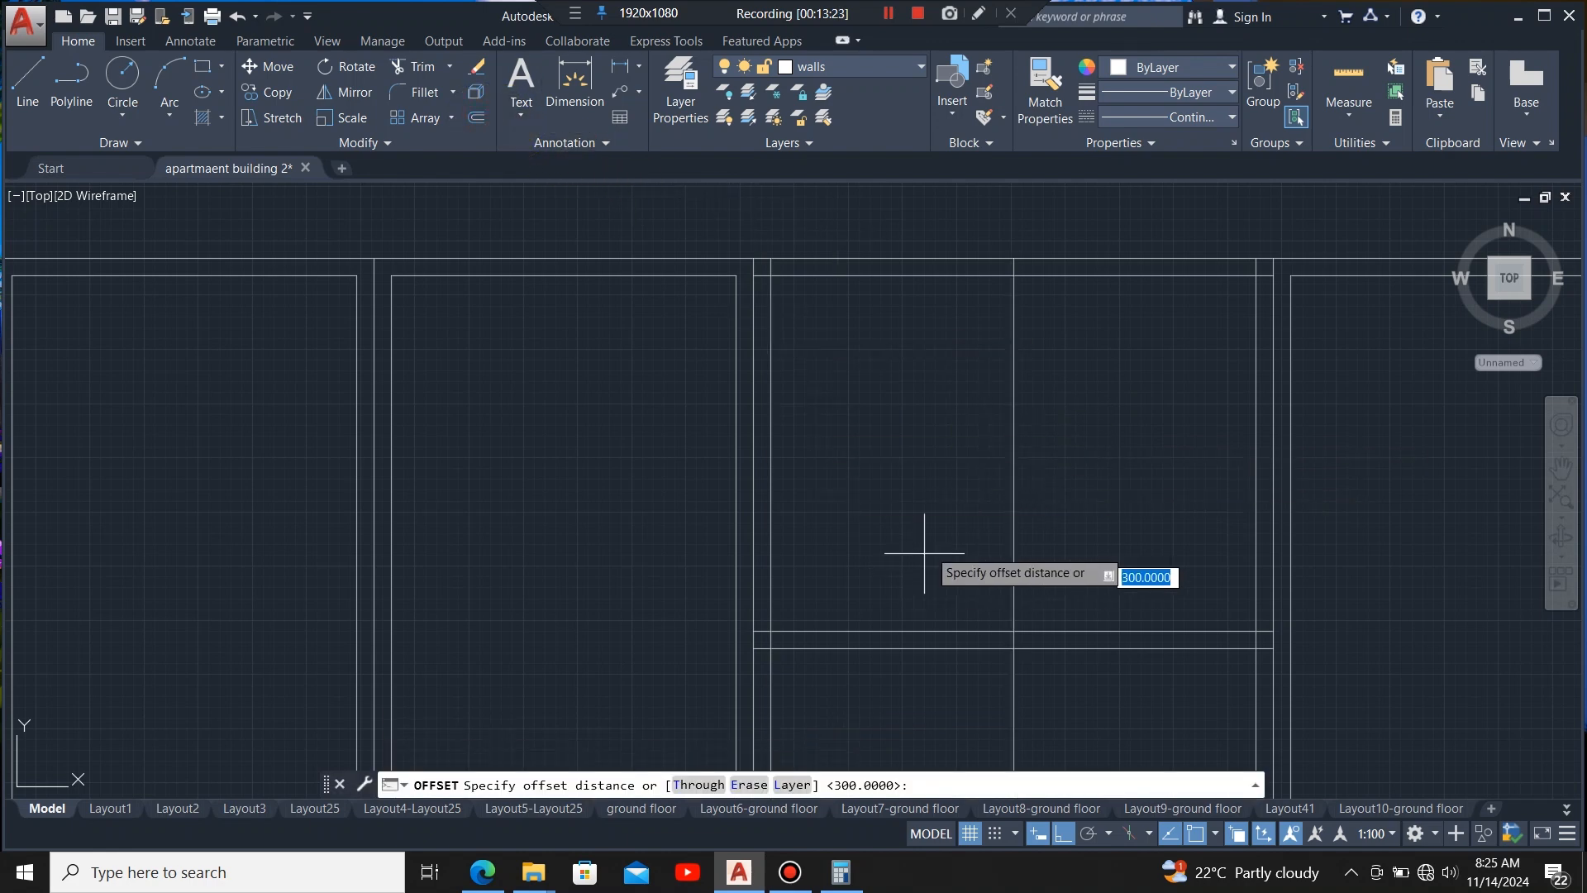
left_click(1015, 465)
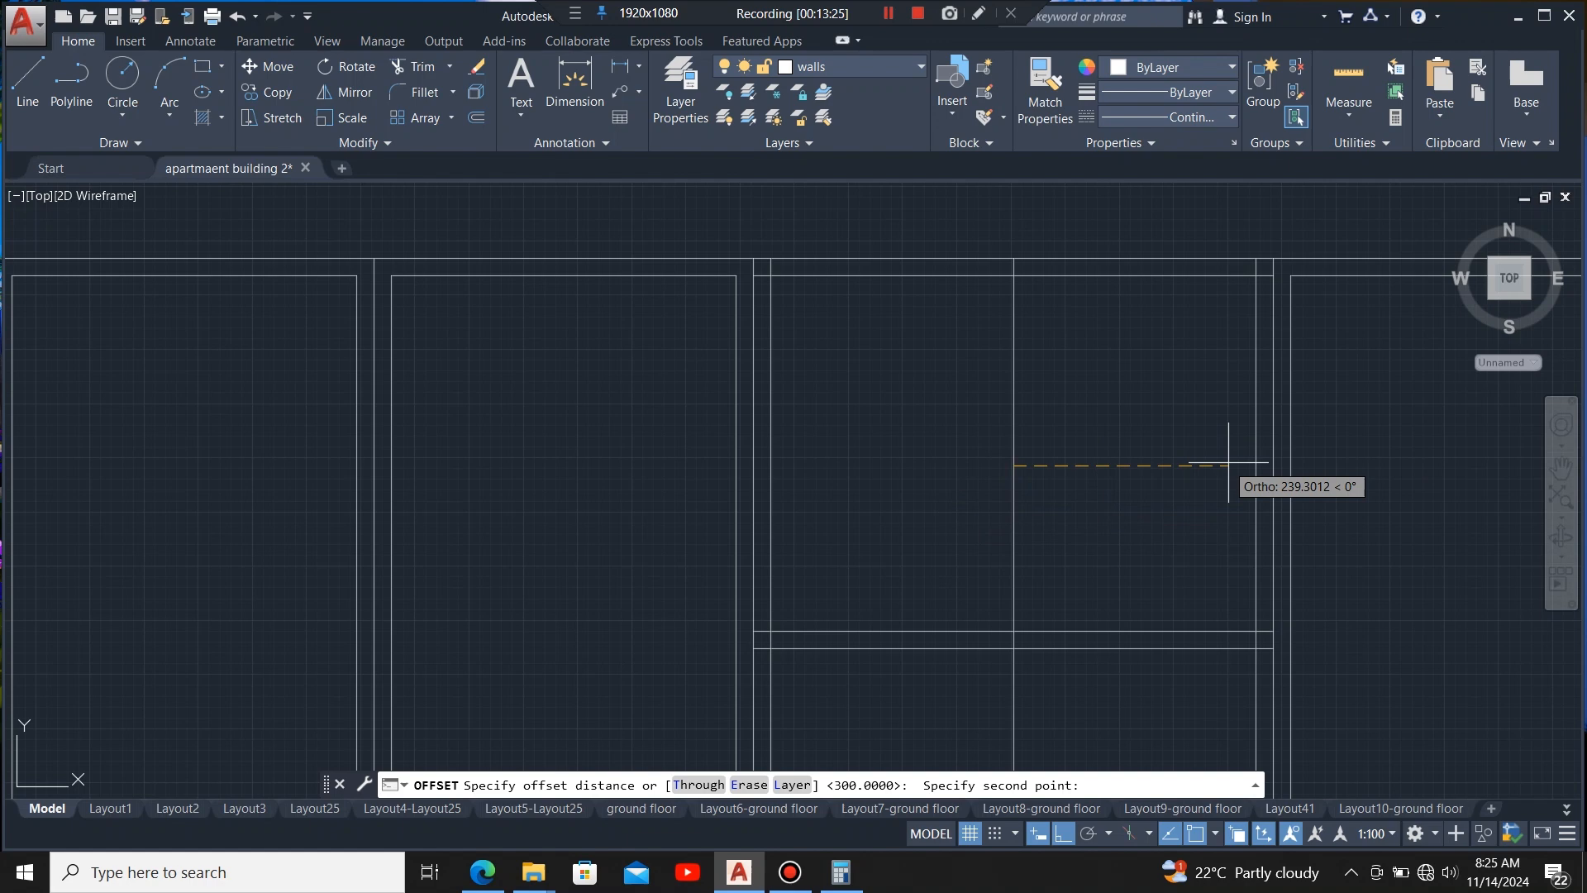
key("Return")
left_click(1148, 464)
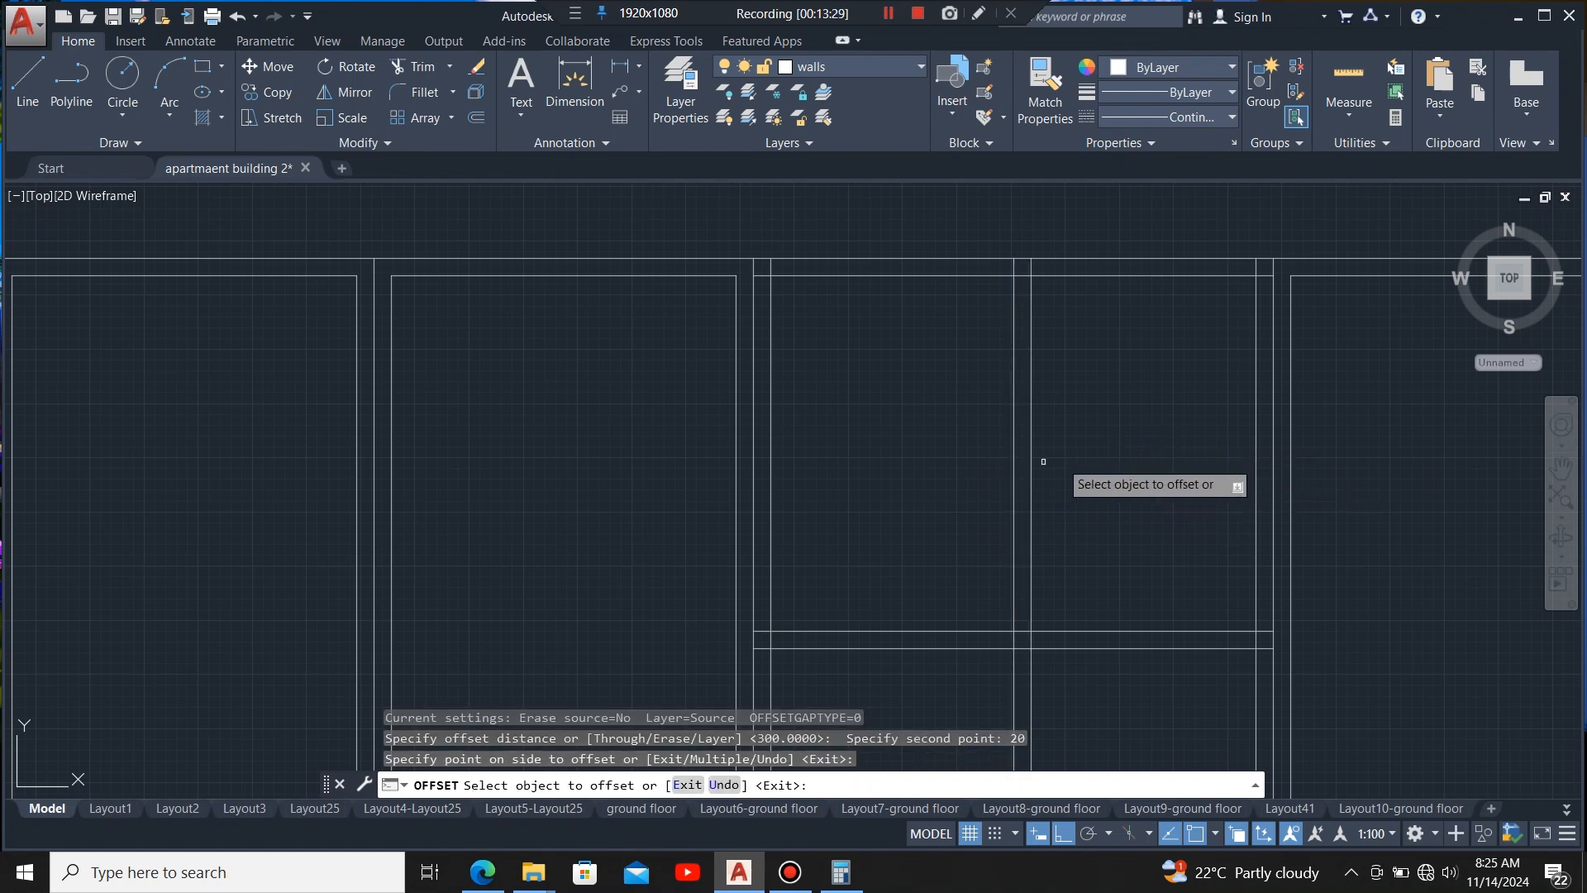
left_click(1014, 462)
left_click(919, 529)
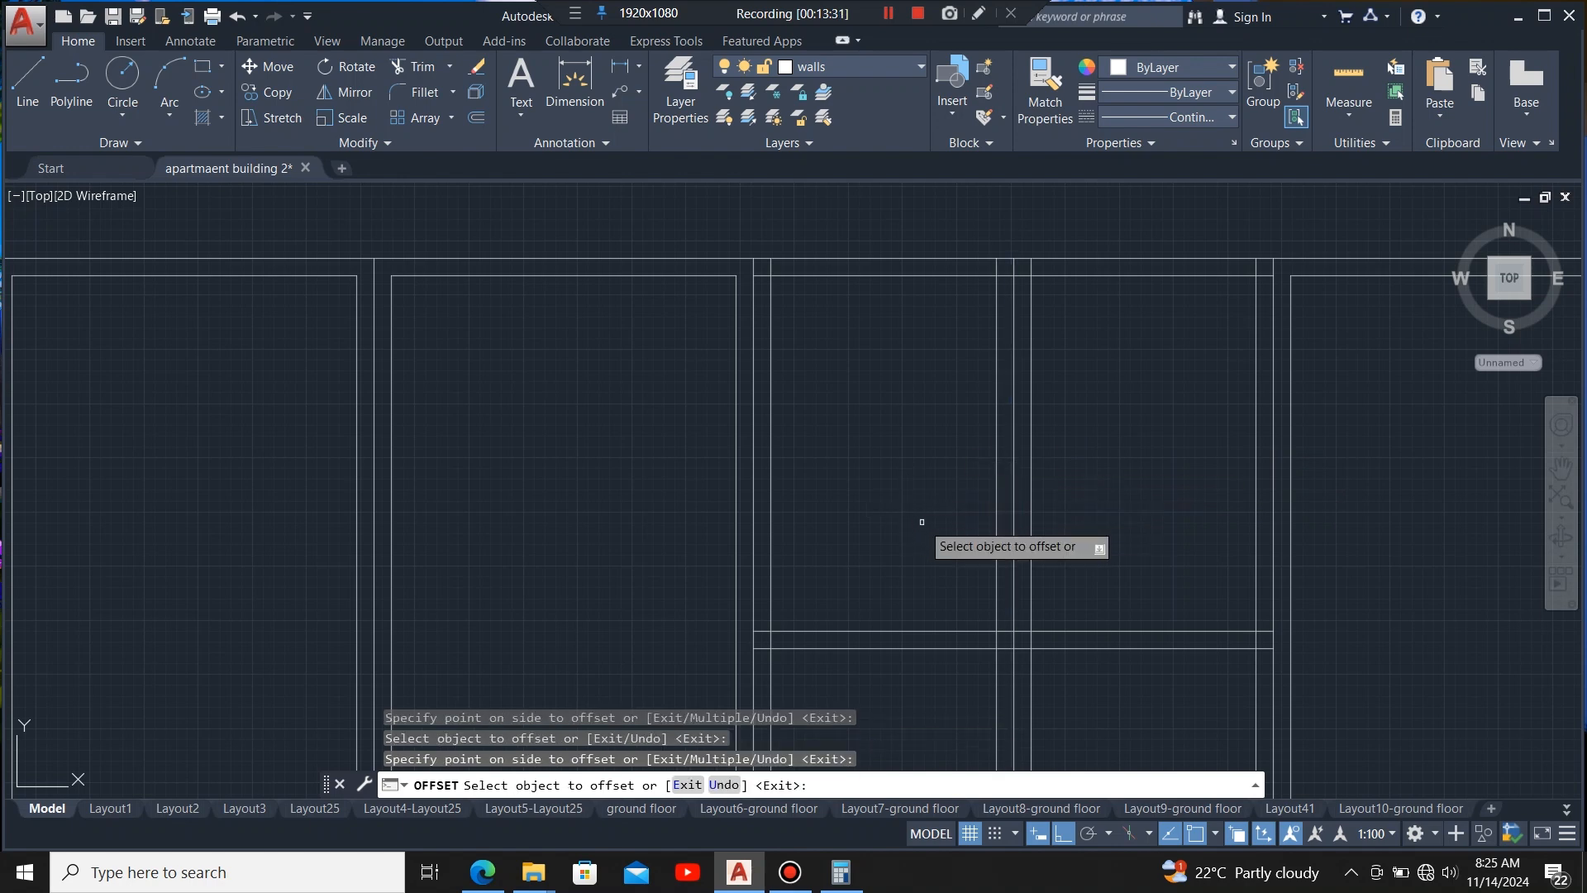
key("Escape")
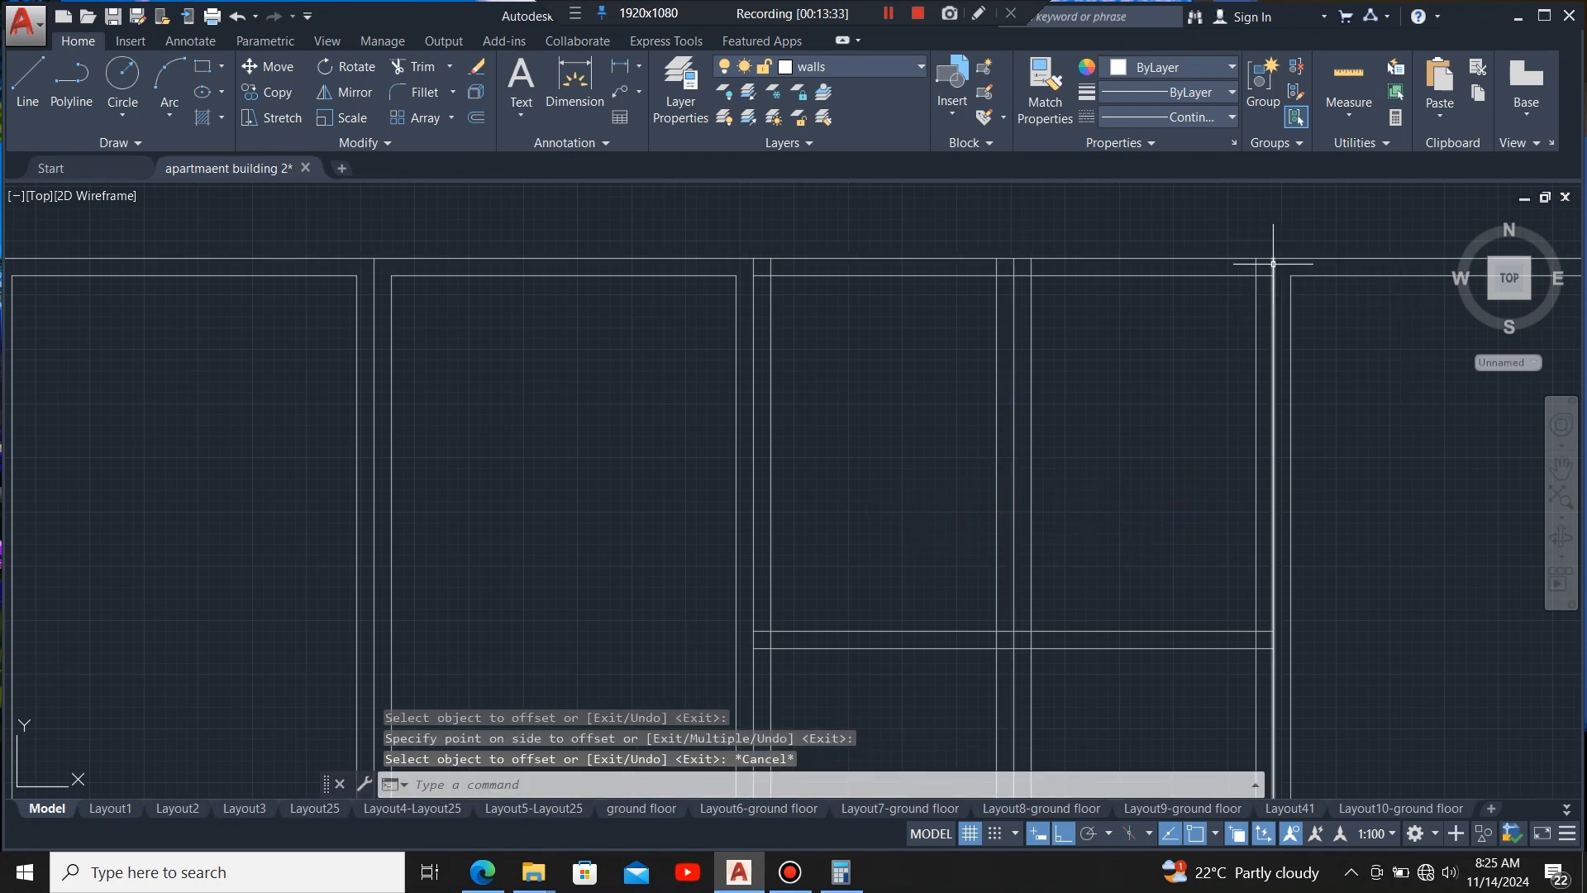
left_click(1273, 323)
key("Escape")
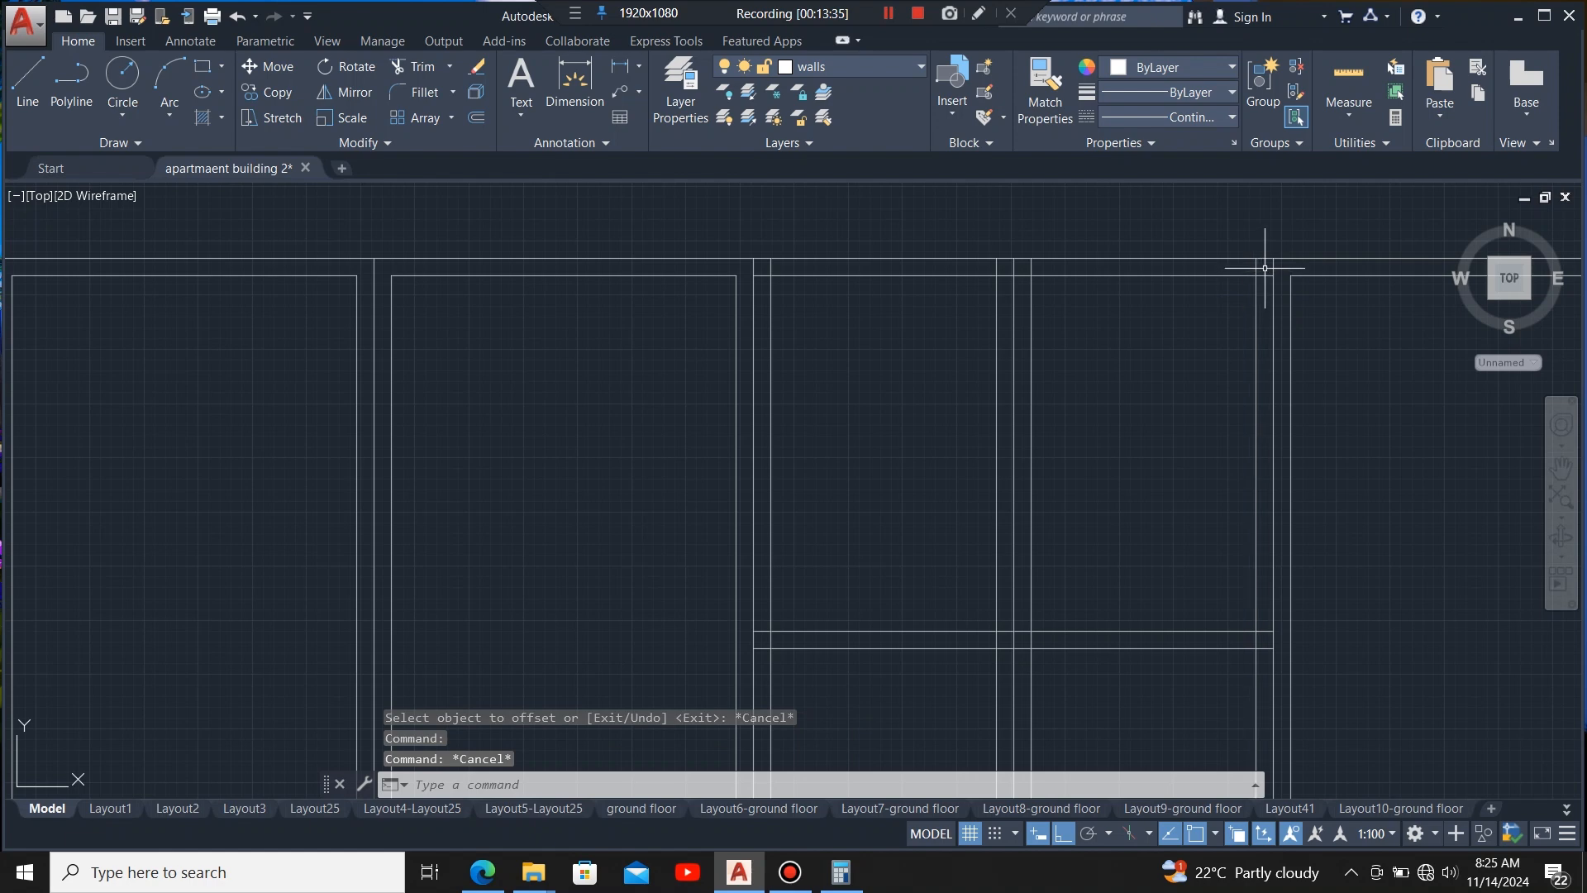
left_click(1265, 268)
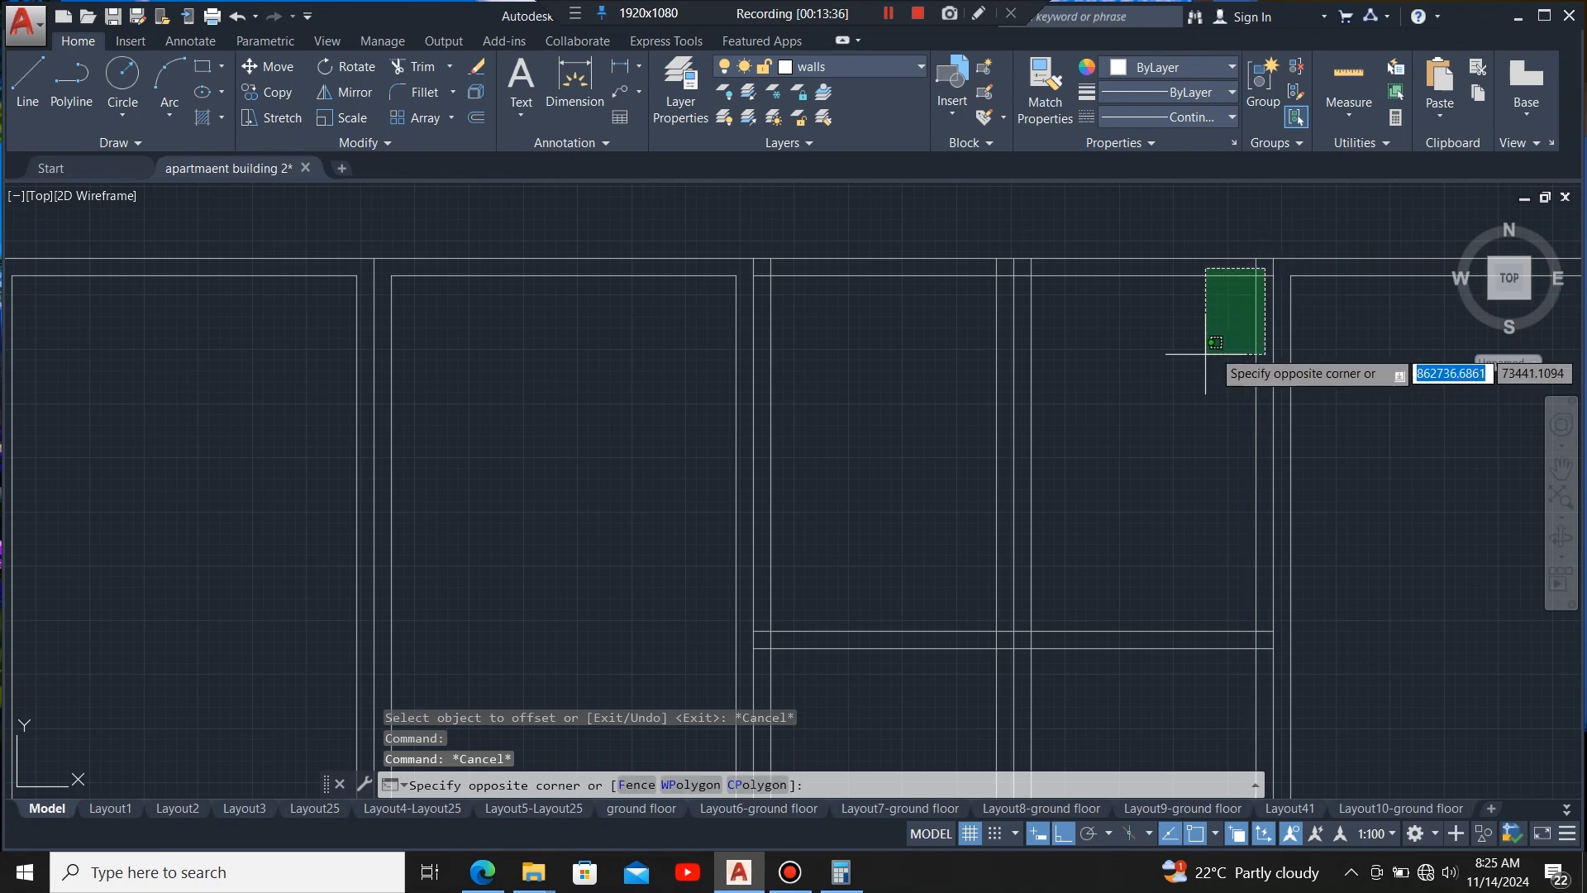
left_click(769, 631)
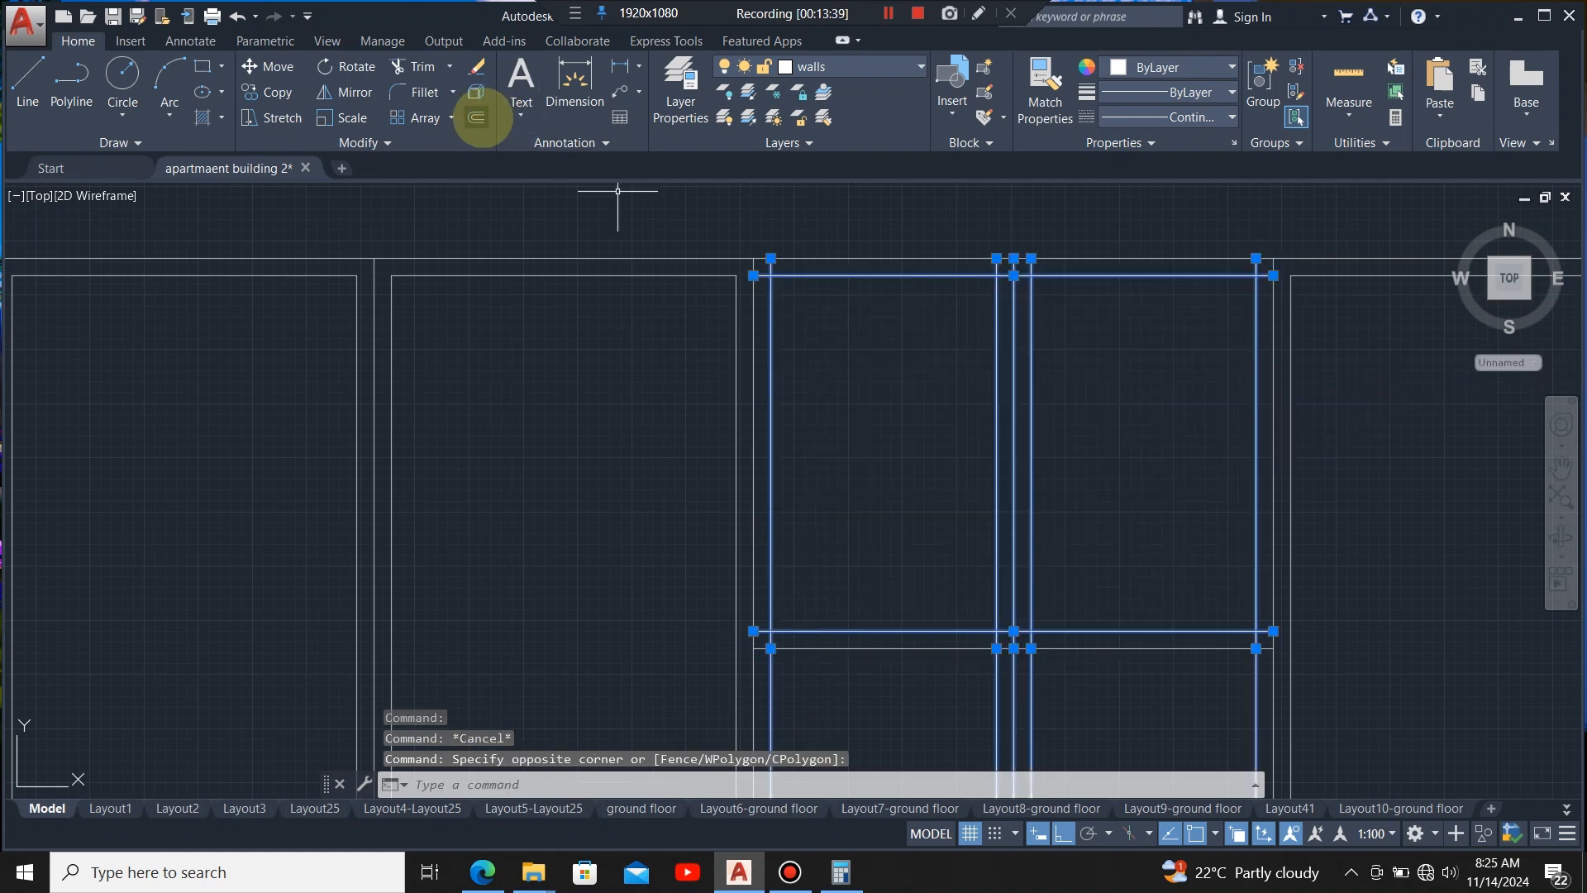
left_click(478, 118)
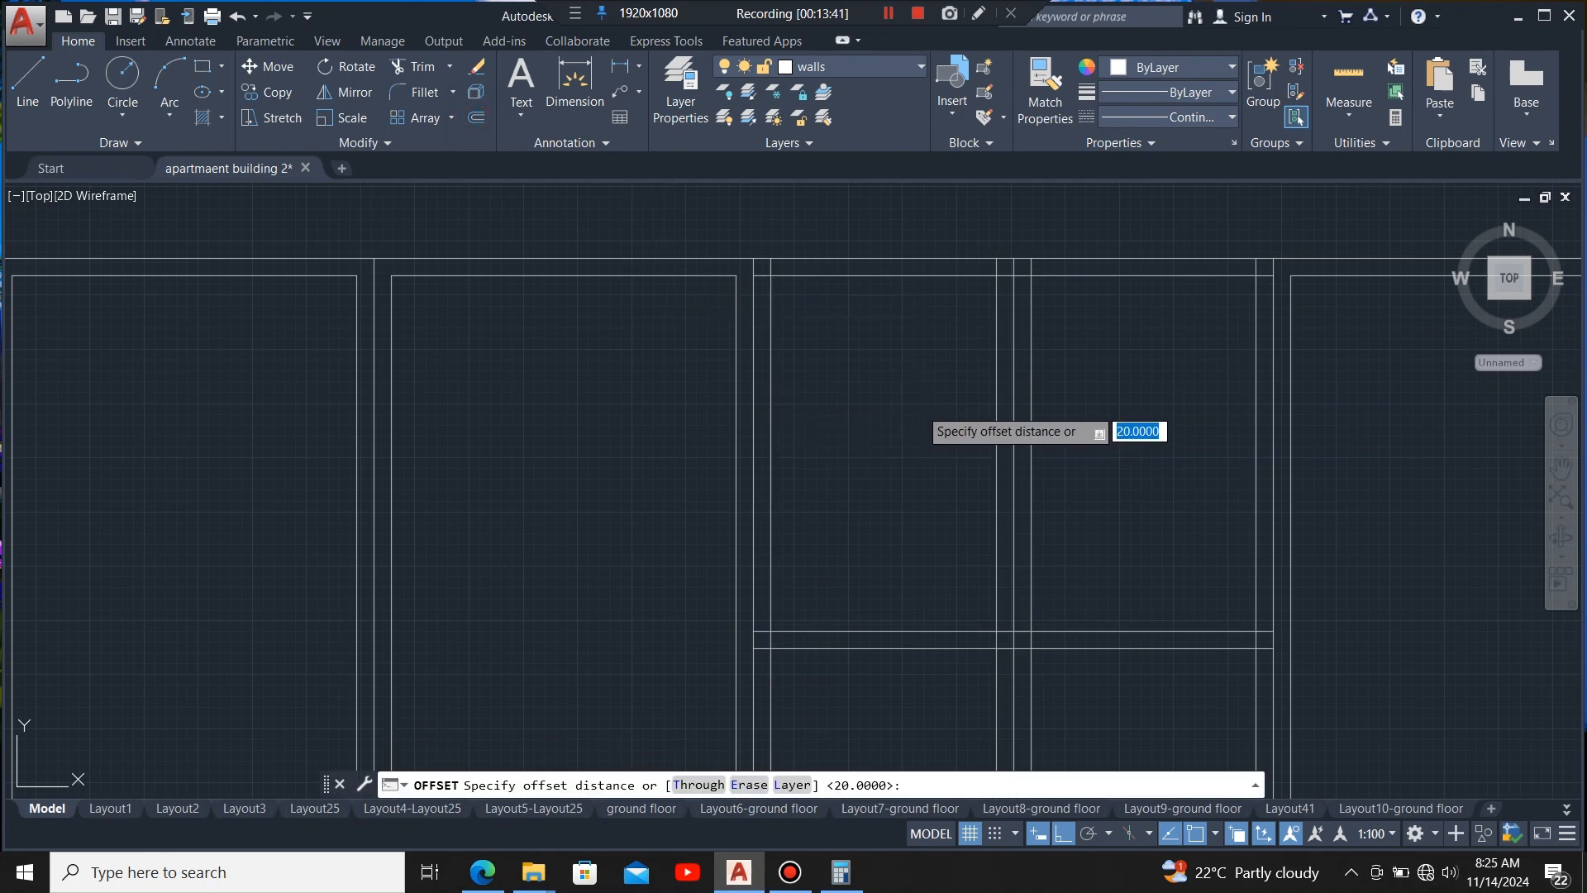
key("Escape")
- Trim the overlapping lines where the upper middle cabinet's centre division meets its top panel, using the cabinet's inner lines as cutting edges
left_click(1269, 267)
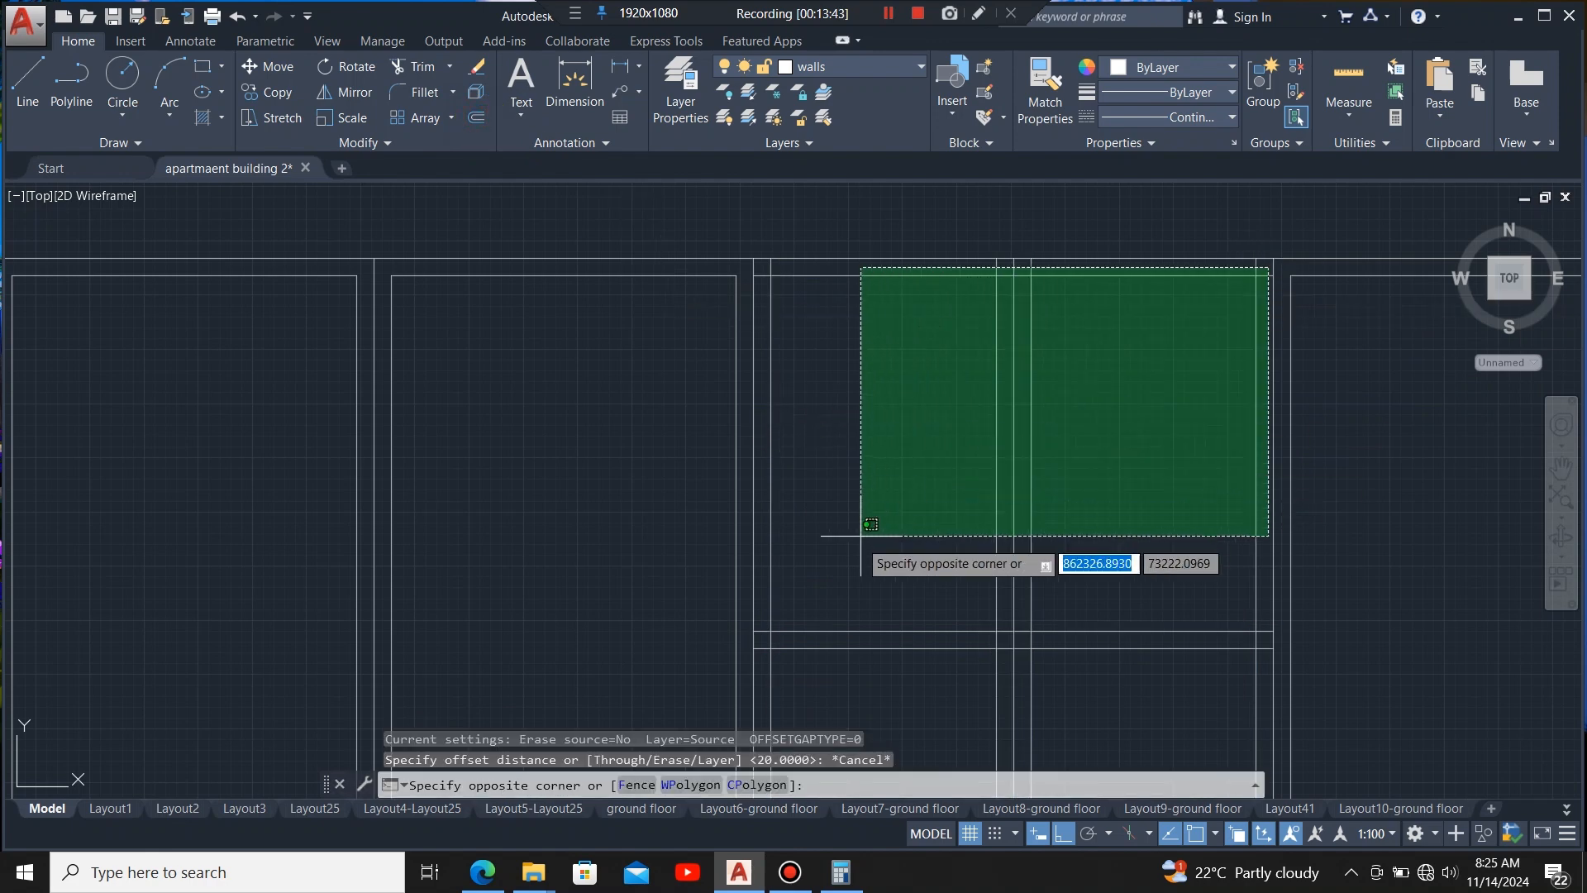
left_click(729, 497)
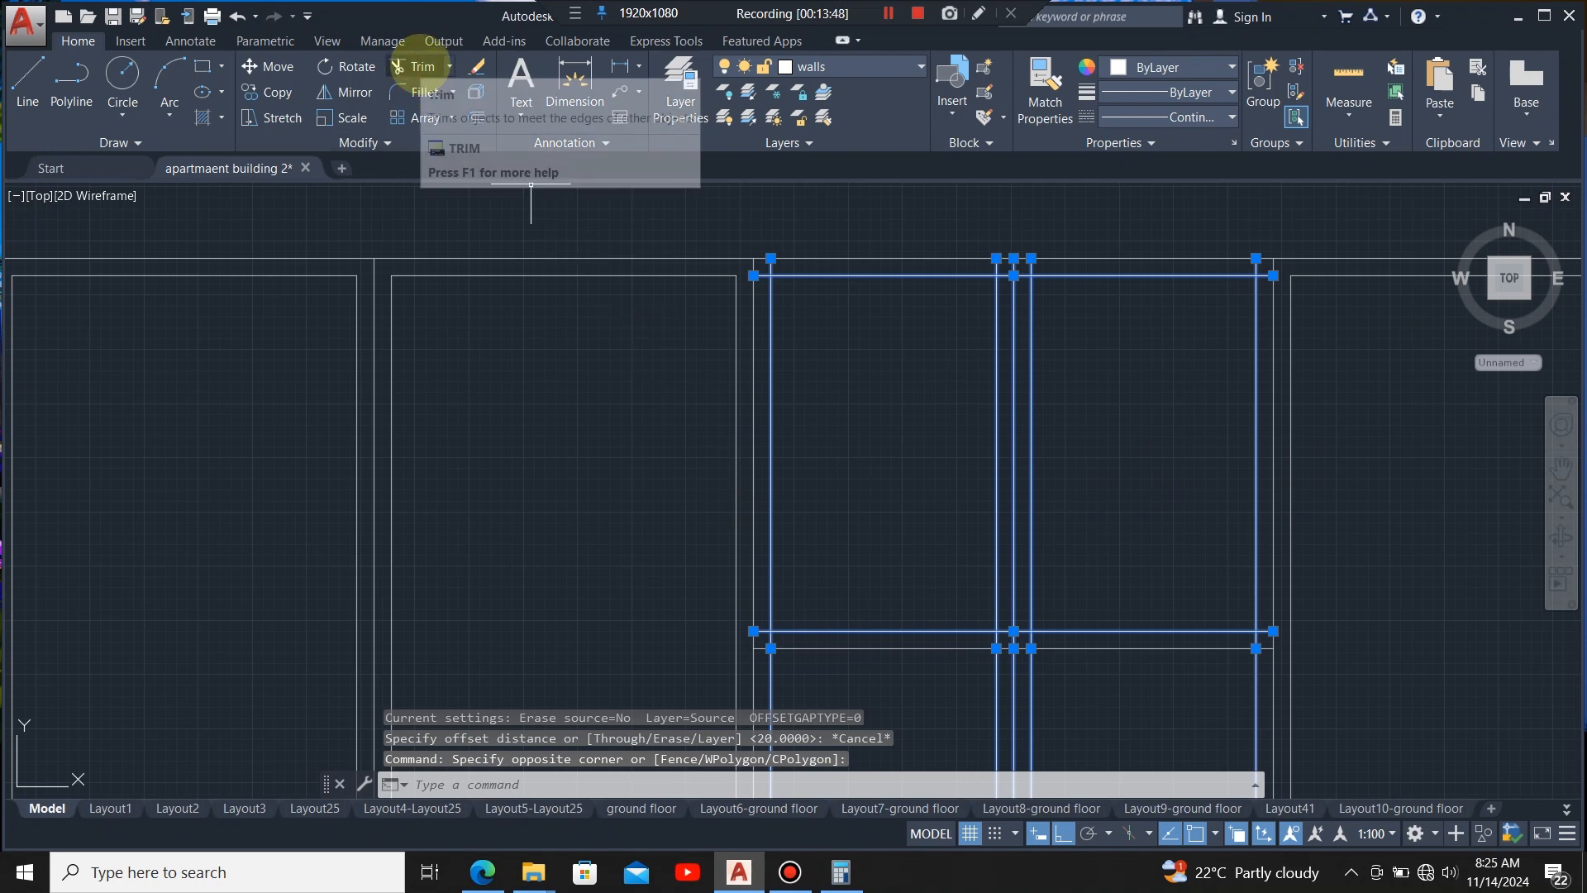
left_click(418, 66)
scroll(1057, 271, "up", 2)
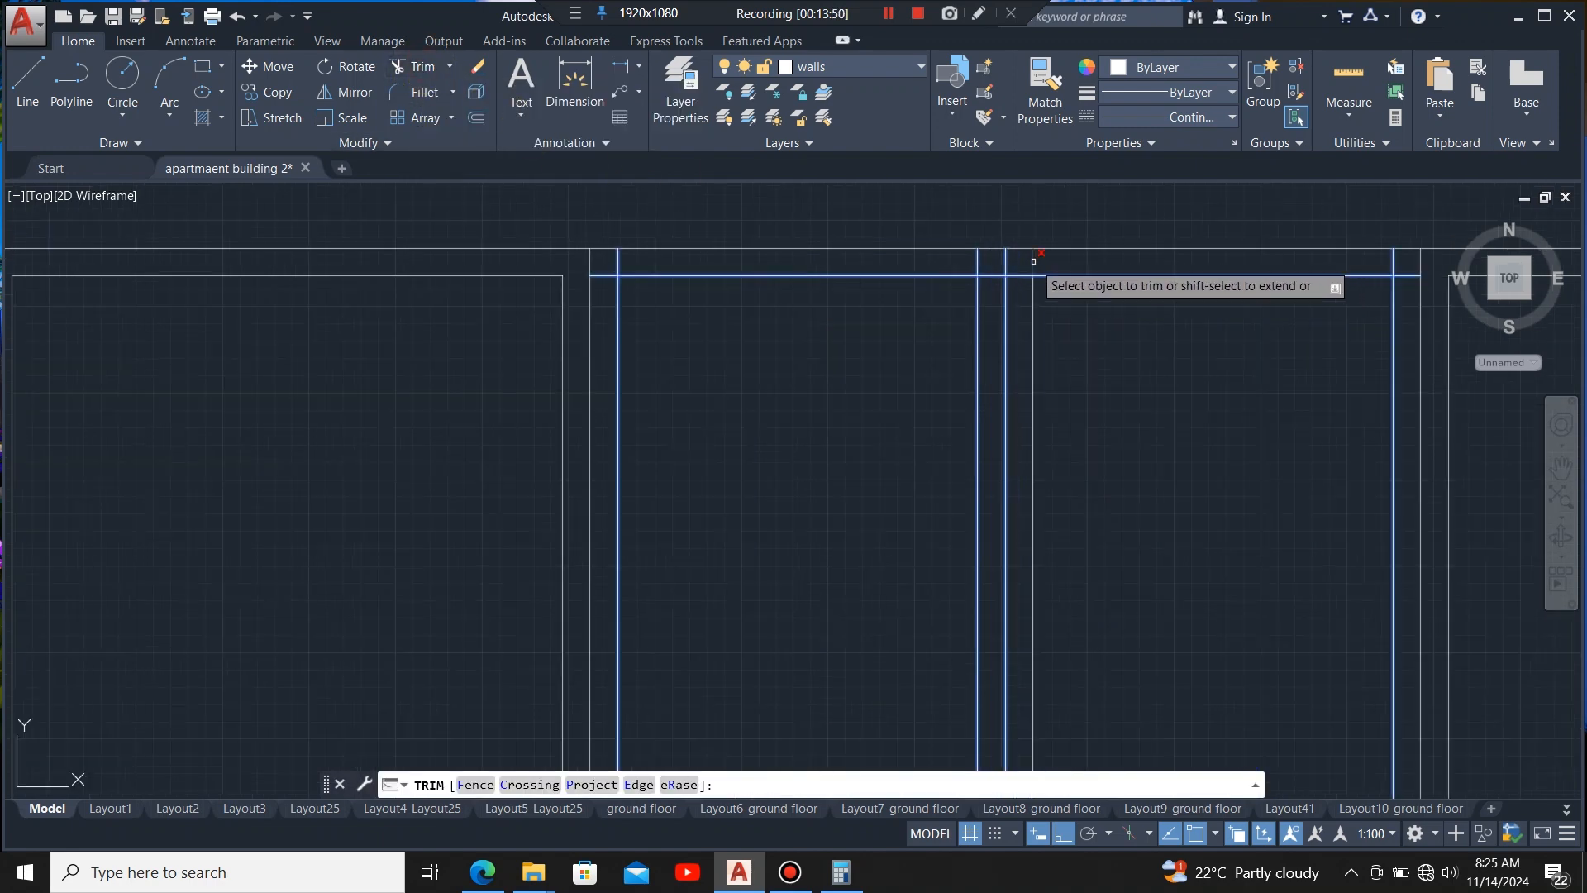
left_click(1032, 260)
left_click(1020, 276)
left_click(995, 276)
left_click(978, 262)
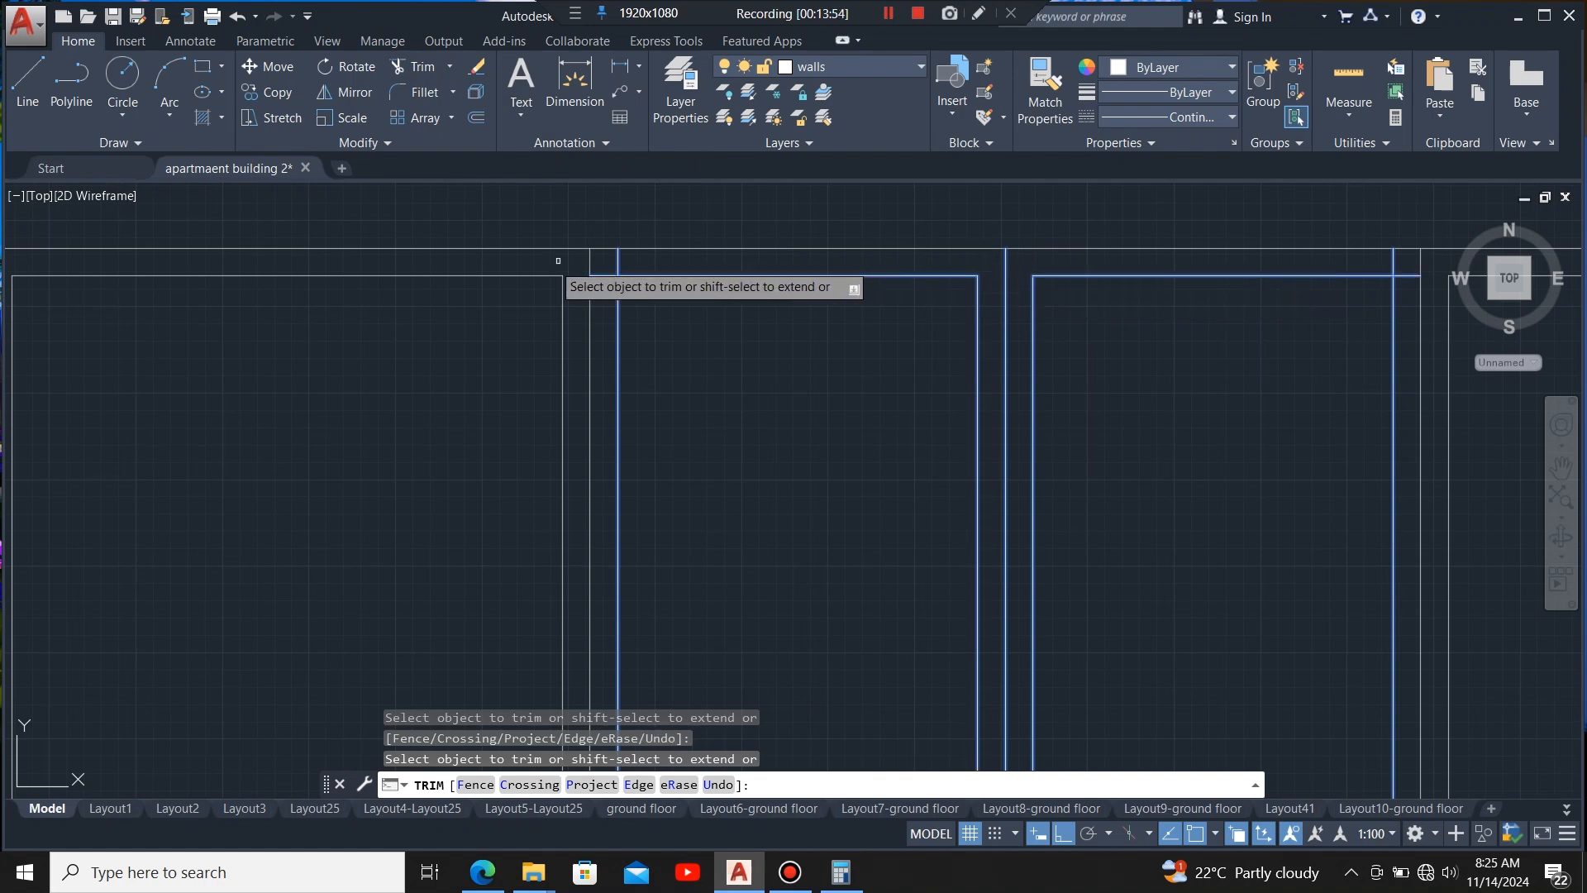
- Trim the overlapping line ends at the upper middle cabinet's top left and top right corners
left_click(619, 261)
left_click(604, 274)
scroll(476, 344, "down", 4)
scroll(849, 319, "up", 6)
left_click(849, 323)
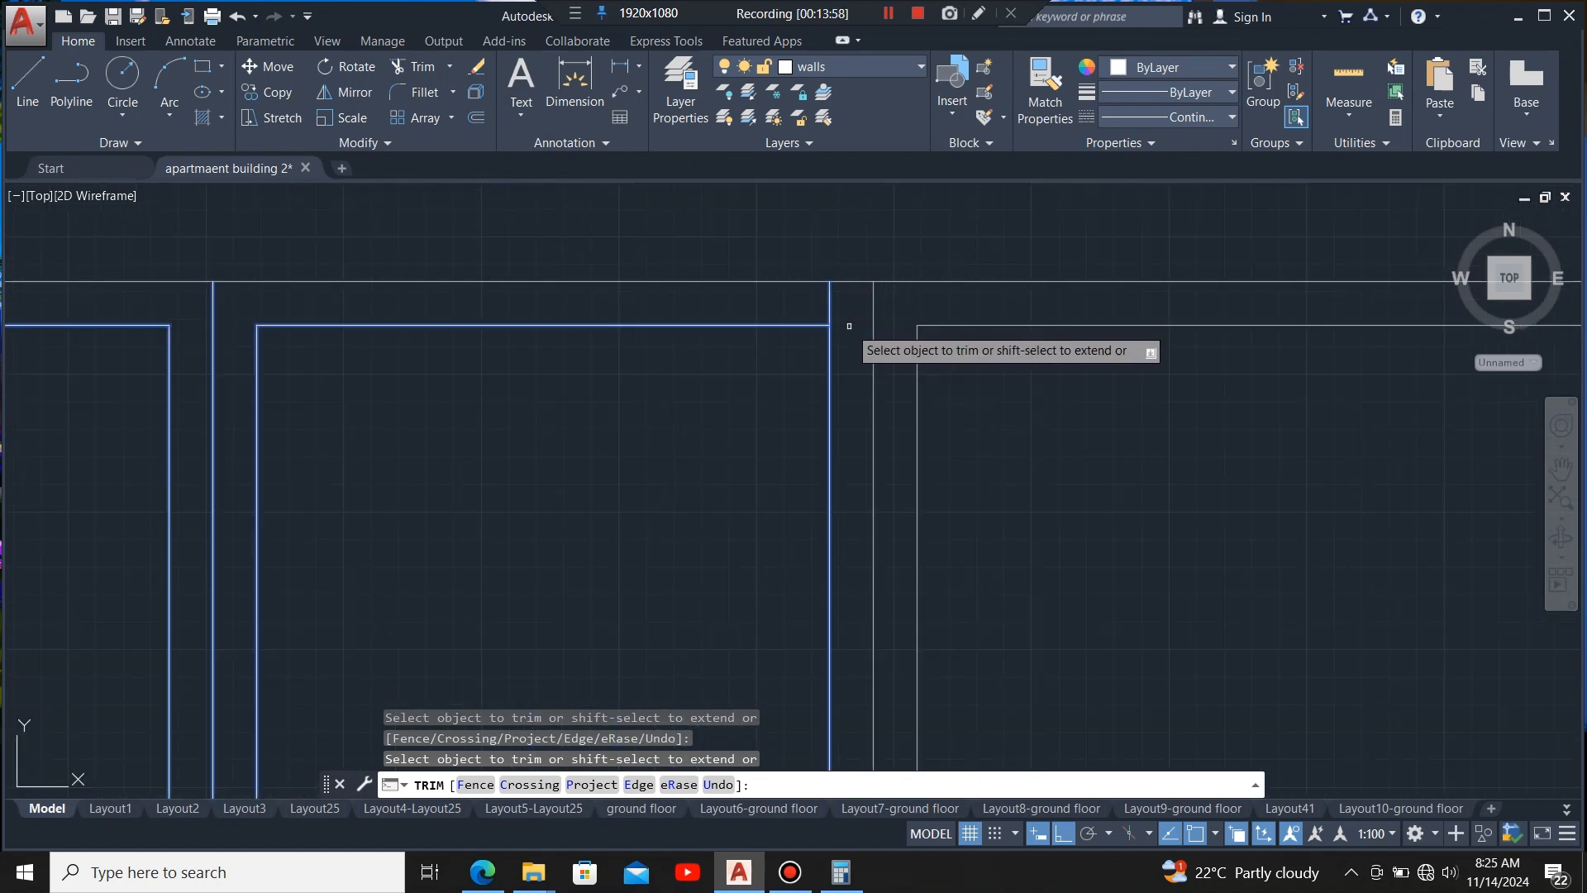
- Trim the overlapping lines along the upper middle cabinet's bottom panel, at both corners and at the centre division
scroll(978, 273, "down", 2)
left_click(1021, 344)
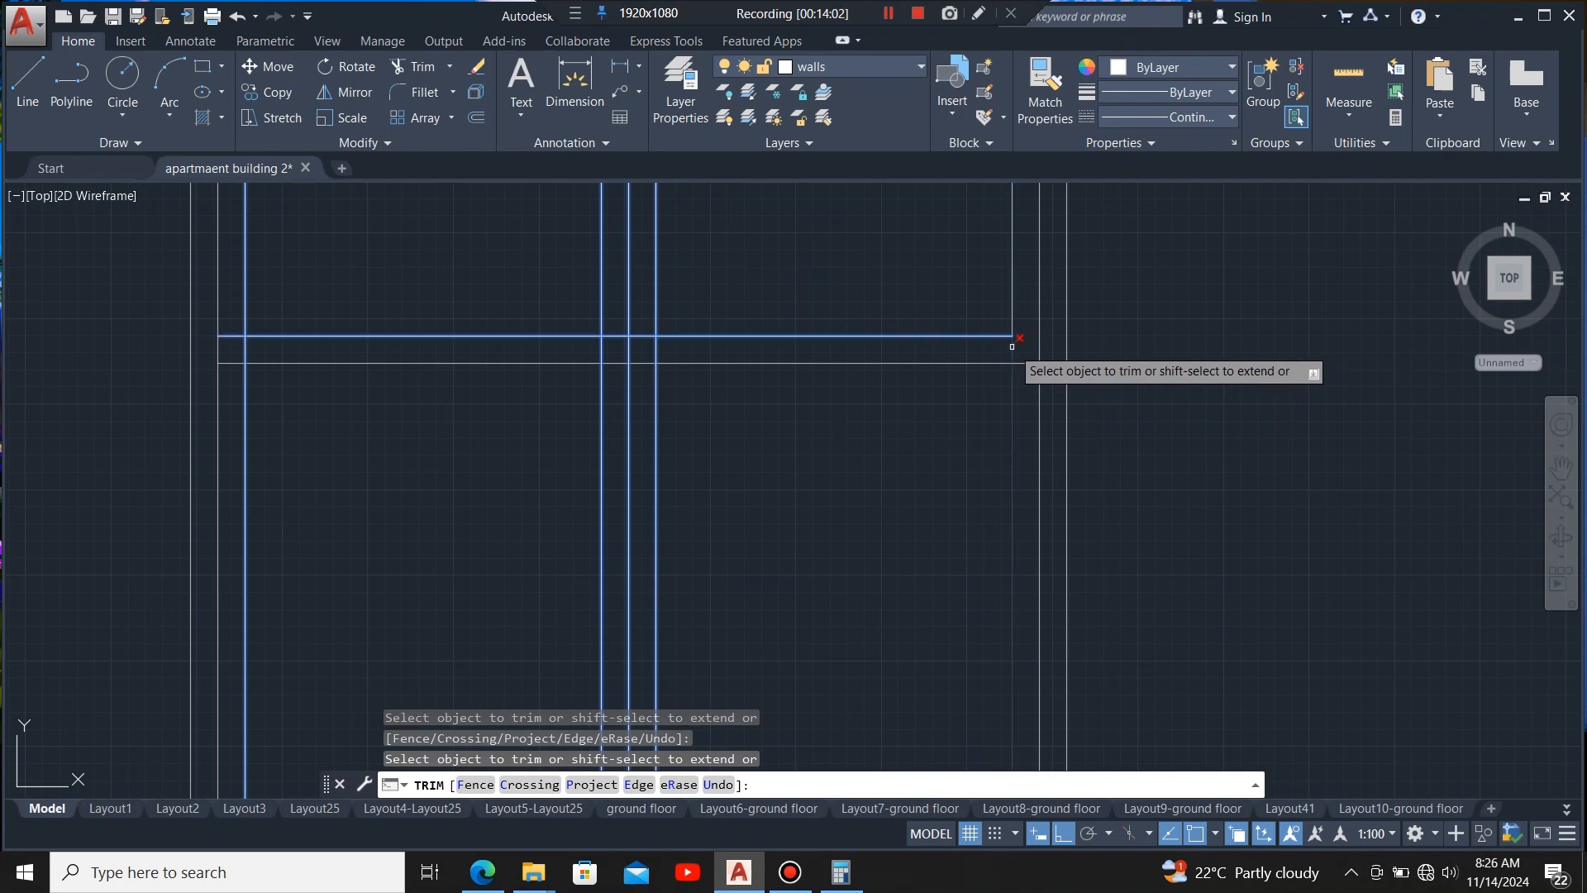
left_click(646, 336)
left_click(619, 337)
left_click(602, 352)
scroll(876, 422, "down", 3)
scroll(678, 438, "up", 4)
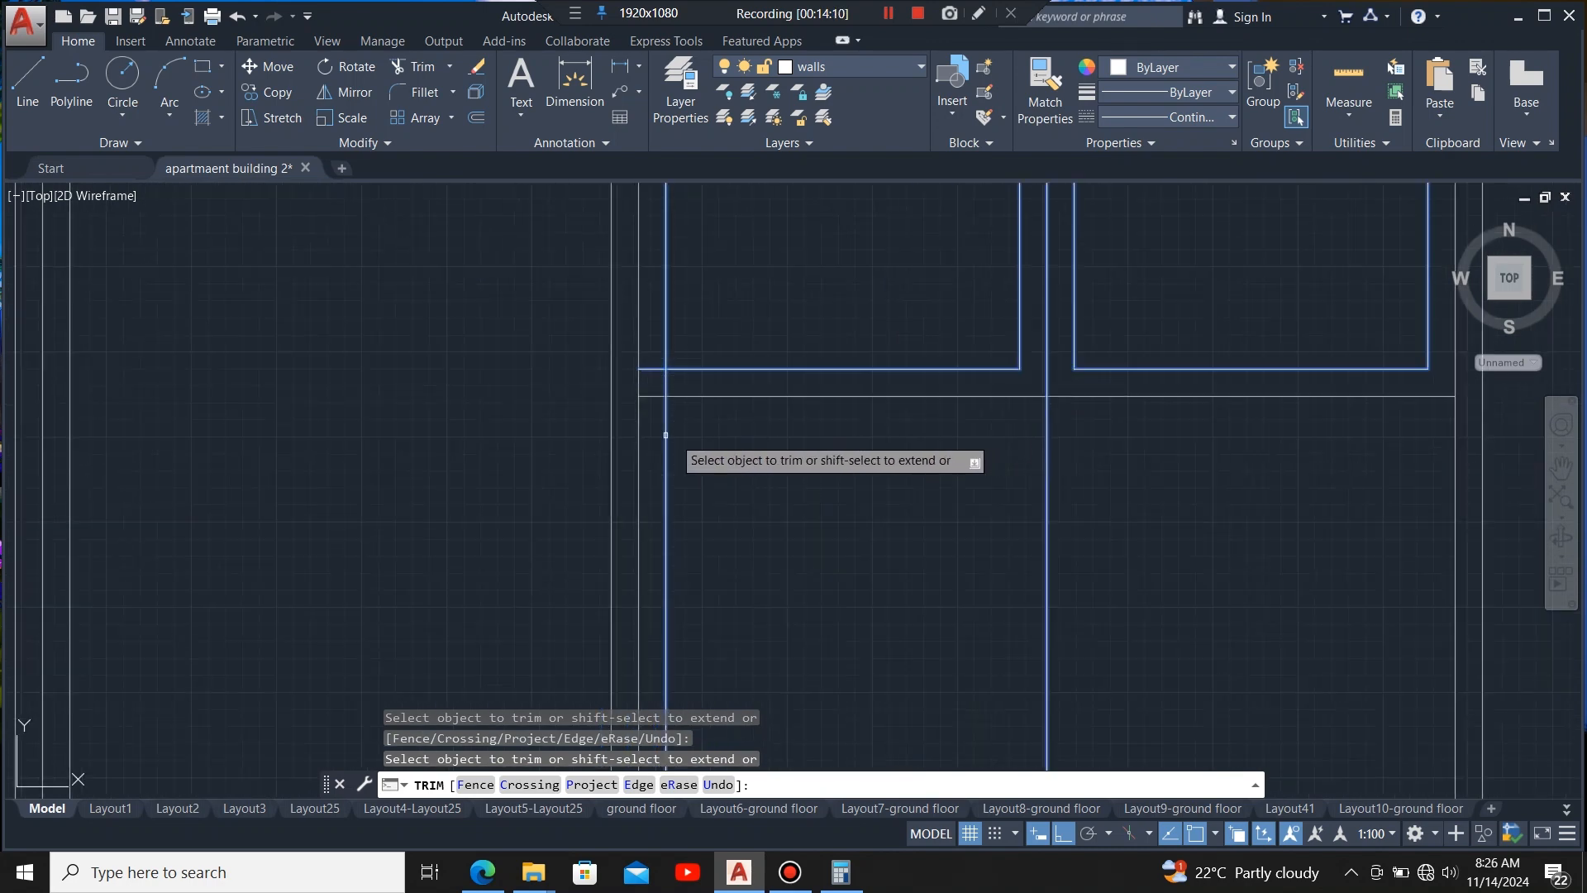
key("Escape")
- Trim the centre division line below the upper middle cabinet, using the cabinet's bottom line as the cutting edge
left_click(1133, 395)
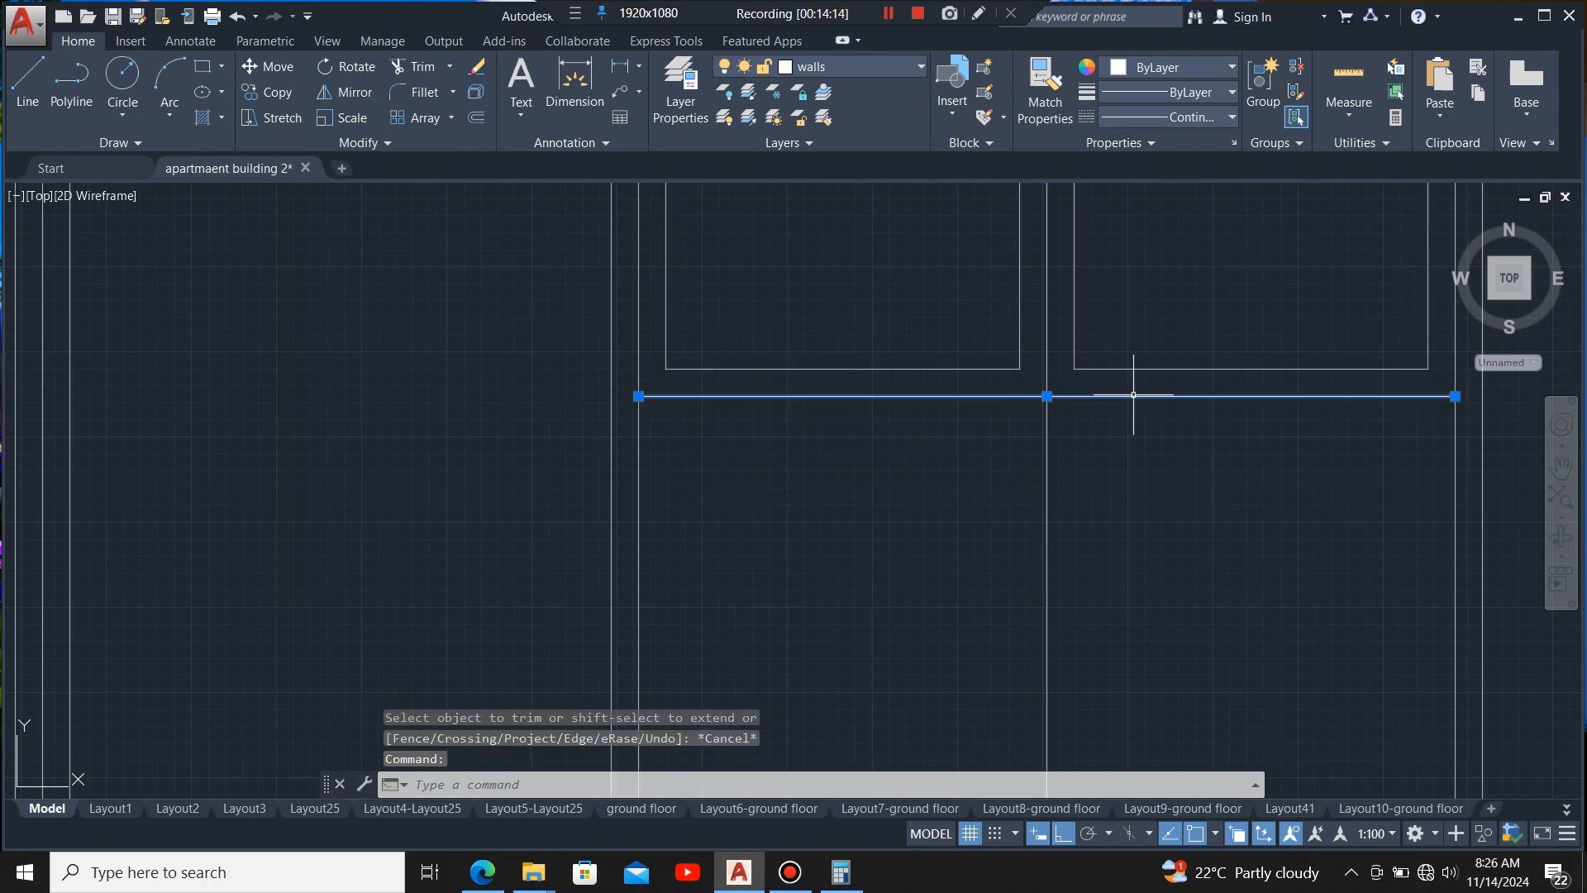
left_click(420, 65)
left_click(1159, 510)
left_click(936, 562)
scroll(789, 596, "down", 3)
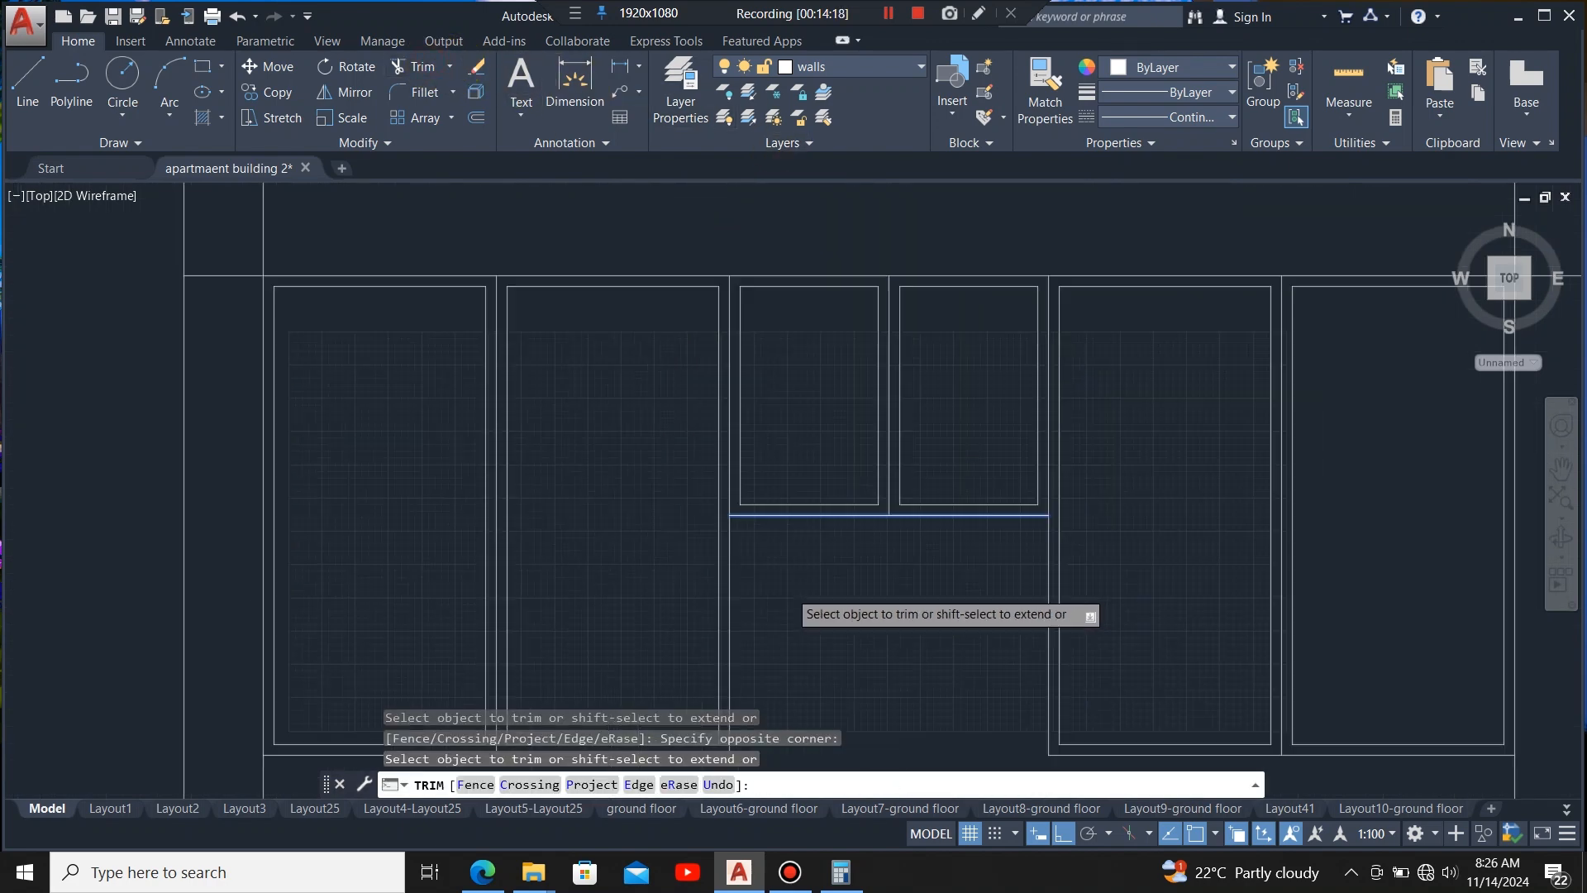
scroll(942, 486, "up", 2)
key("Escape")
- Draw centre-linetype door-swing lines in the leftmost upper door, from its top right inner corner to the left side's midpoint and bottom right inner corner
scroll(984, 357, "down", 4)
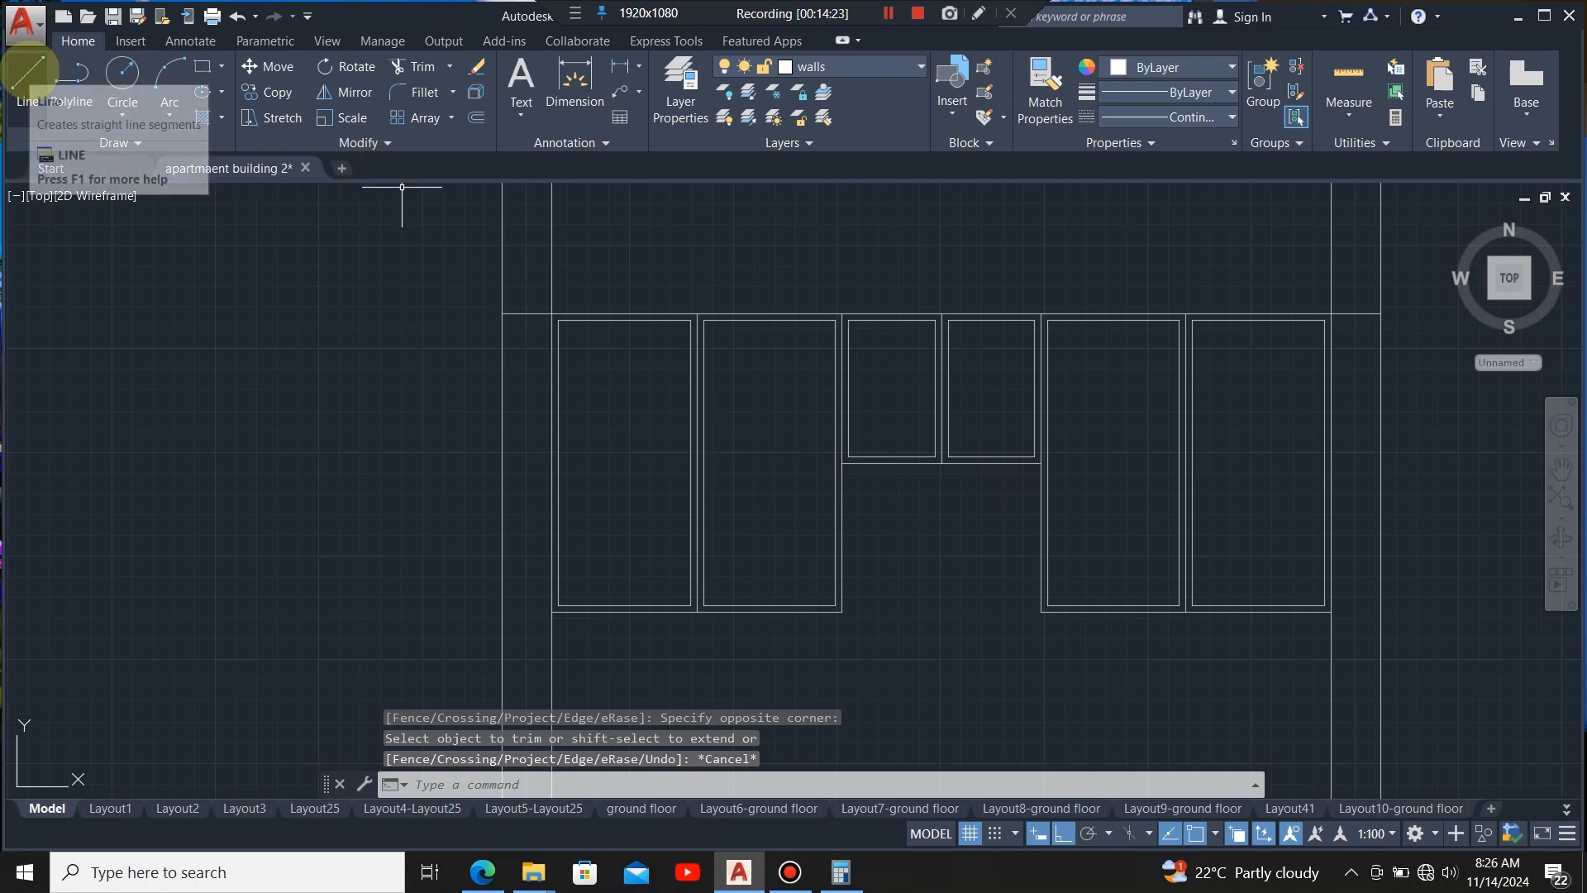
left_click(27, 73)
left_click(1157, 117)
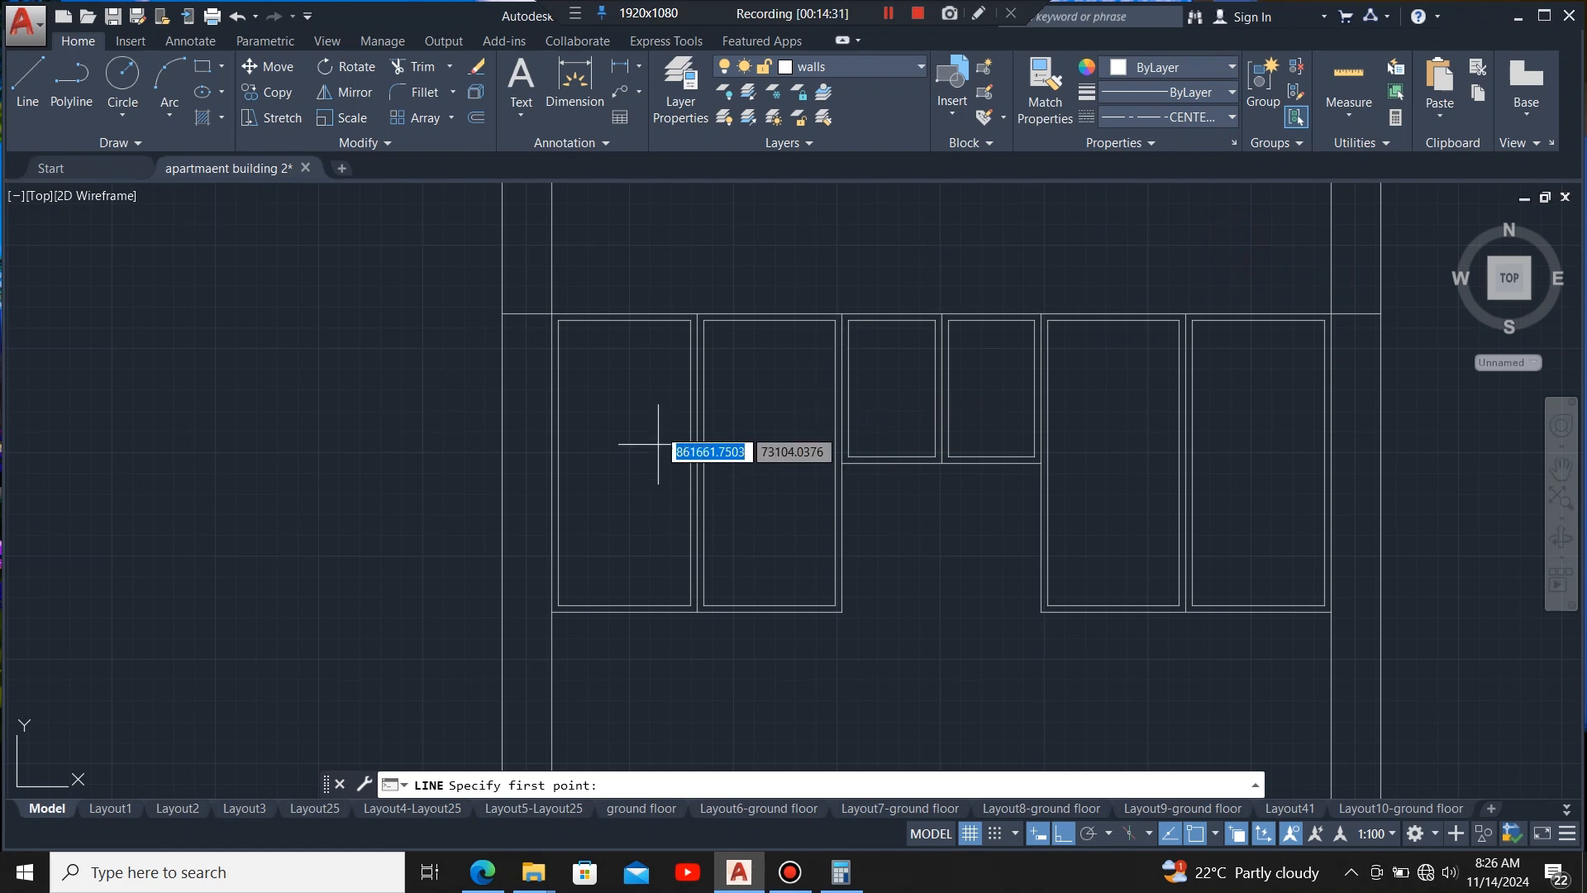
scroll(642, 413, "up", 3)
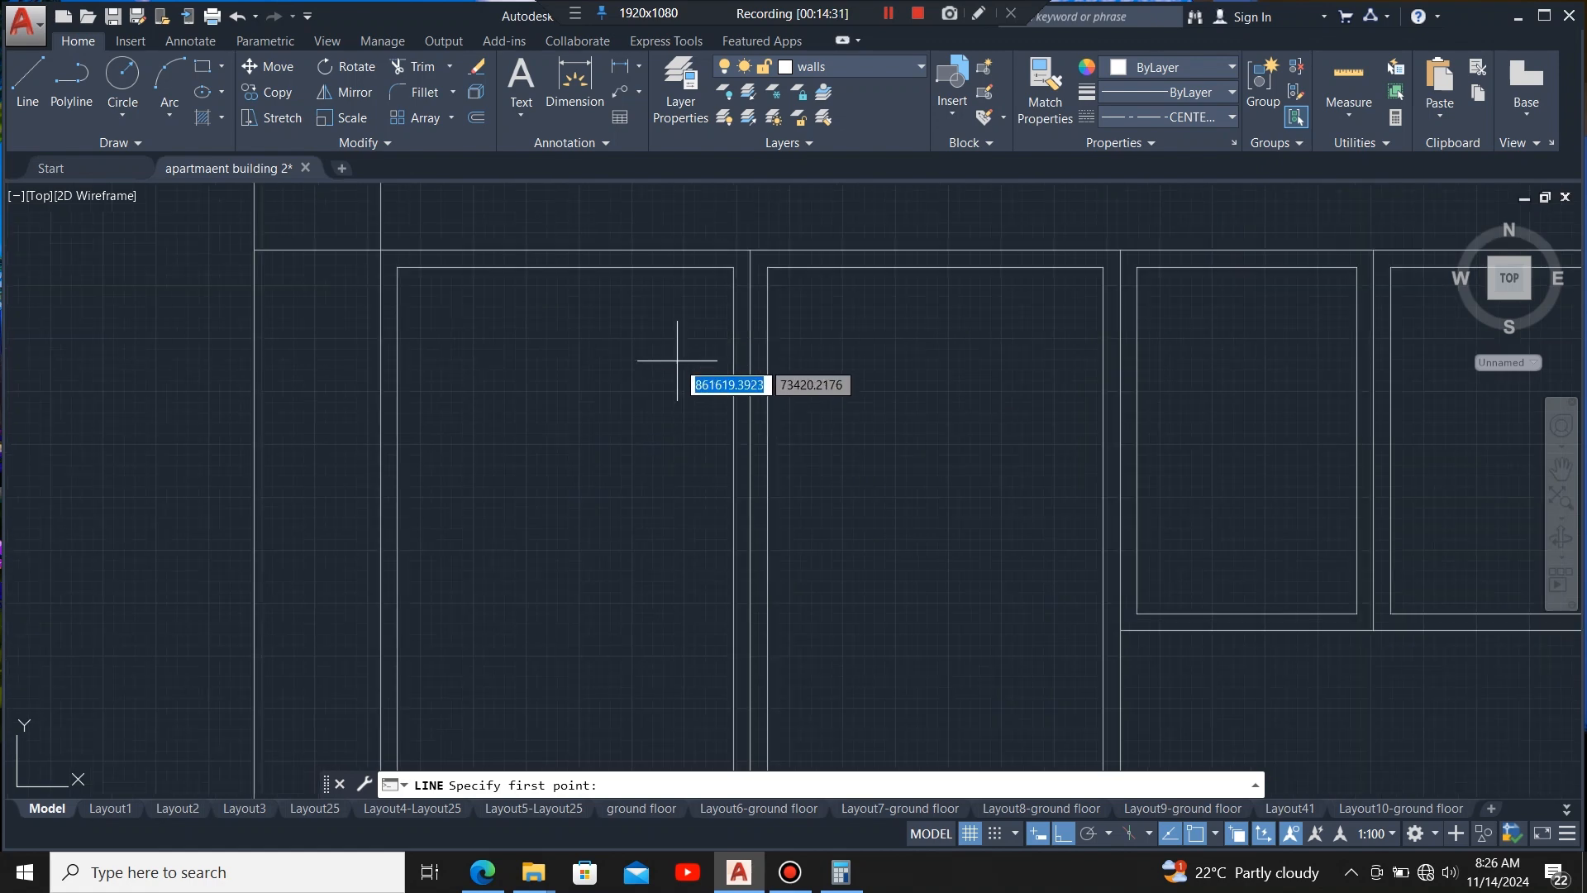
left_click(733, 266)
scroll(748, 285, "down", 5)
scroll(746, 291, "up", 3)
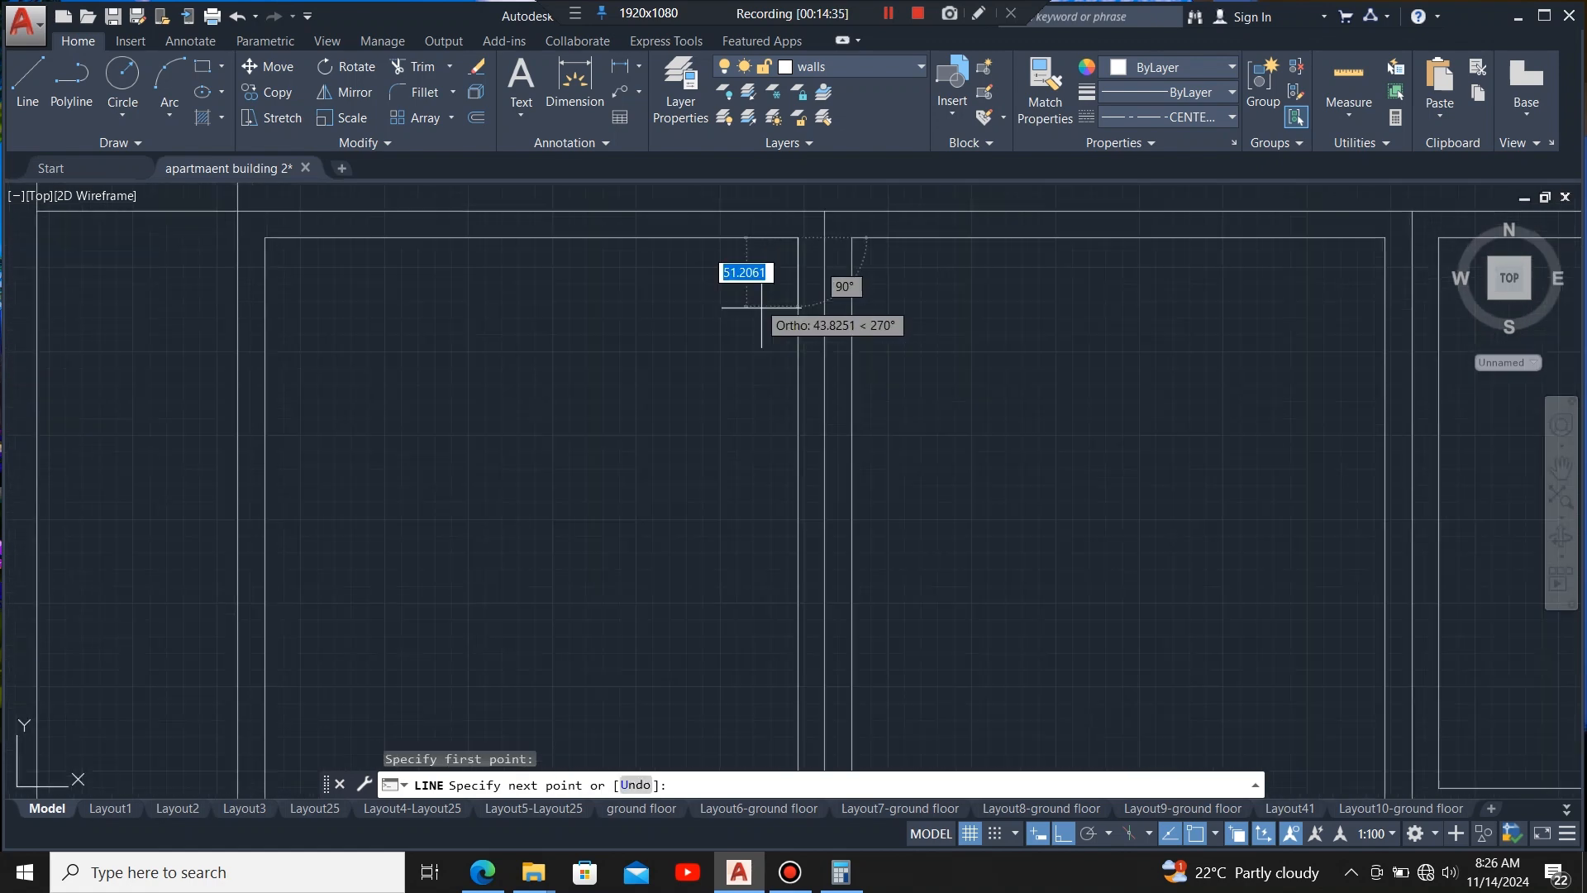
scroll(749, 381, "up", 1)
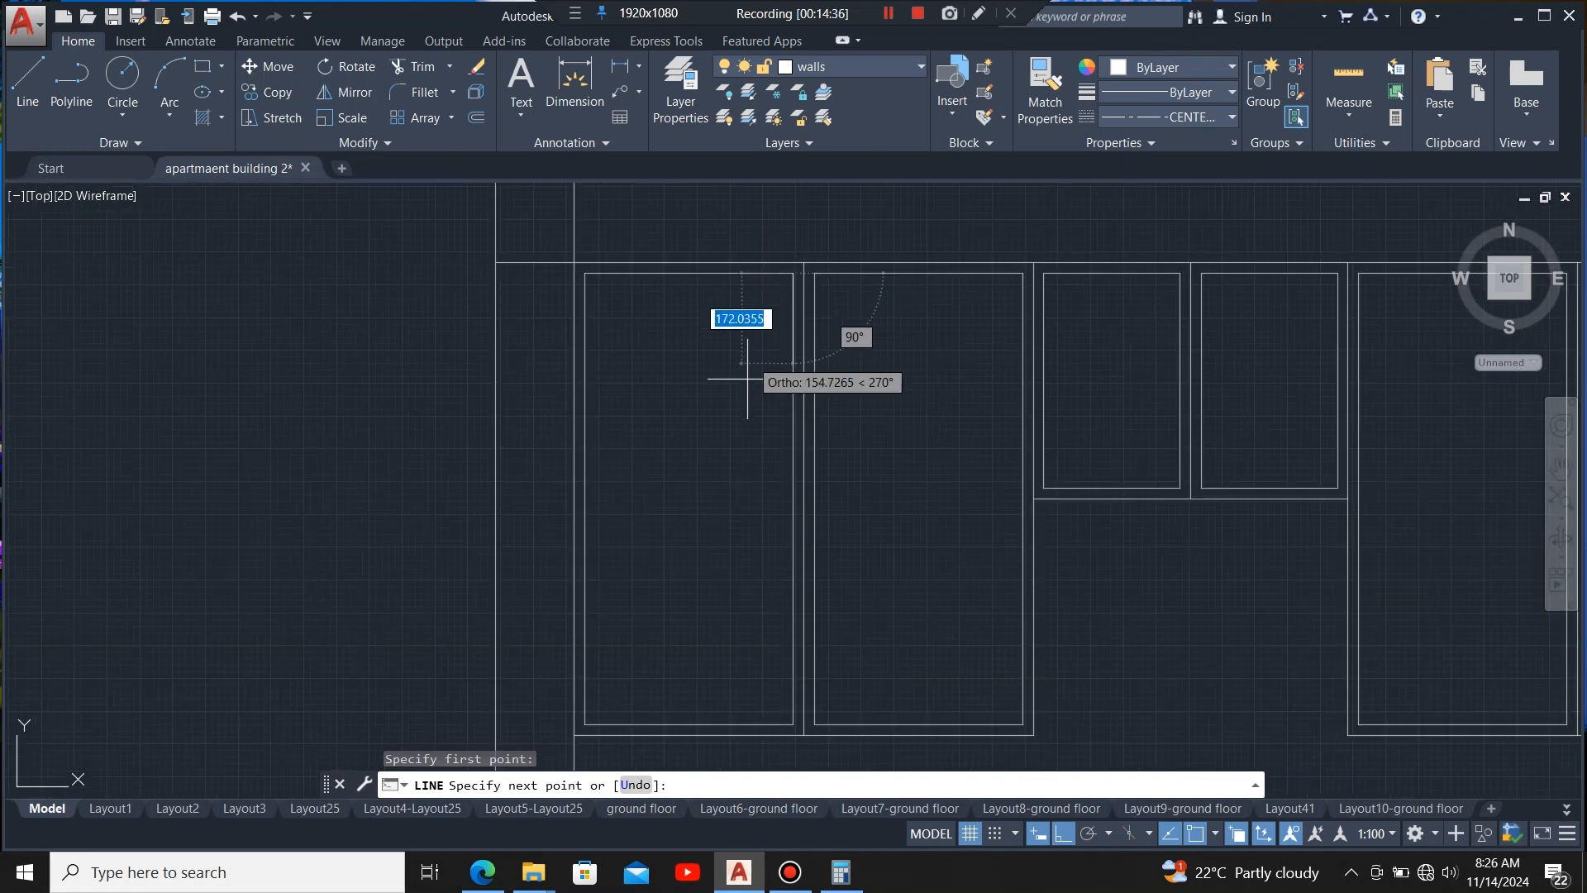
left_click(584, 499)
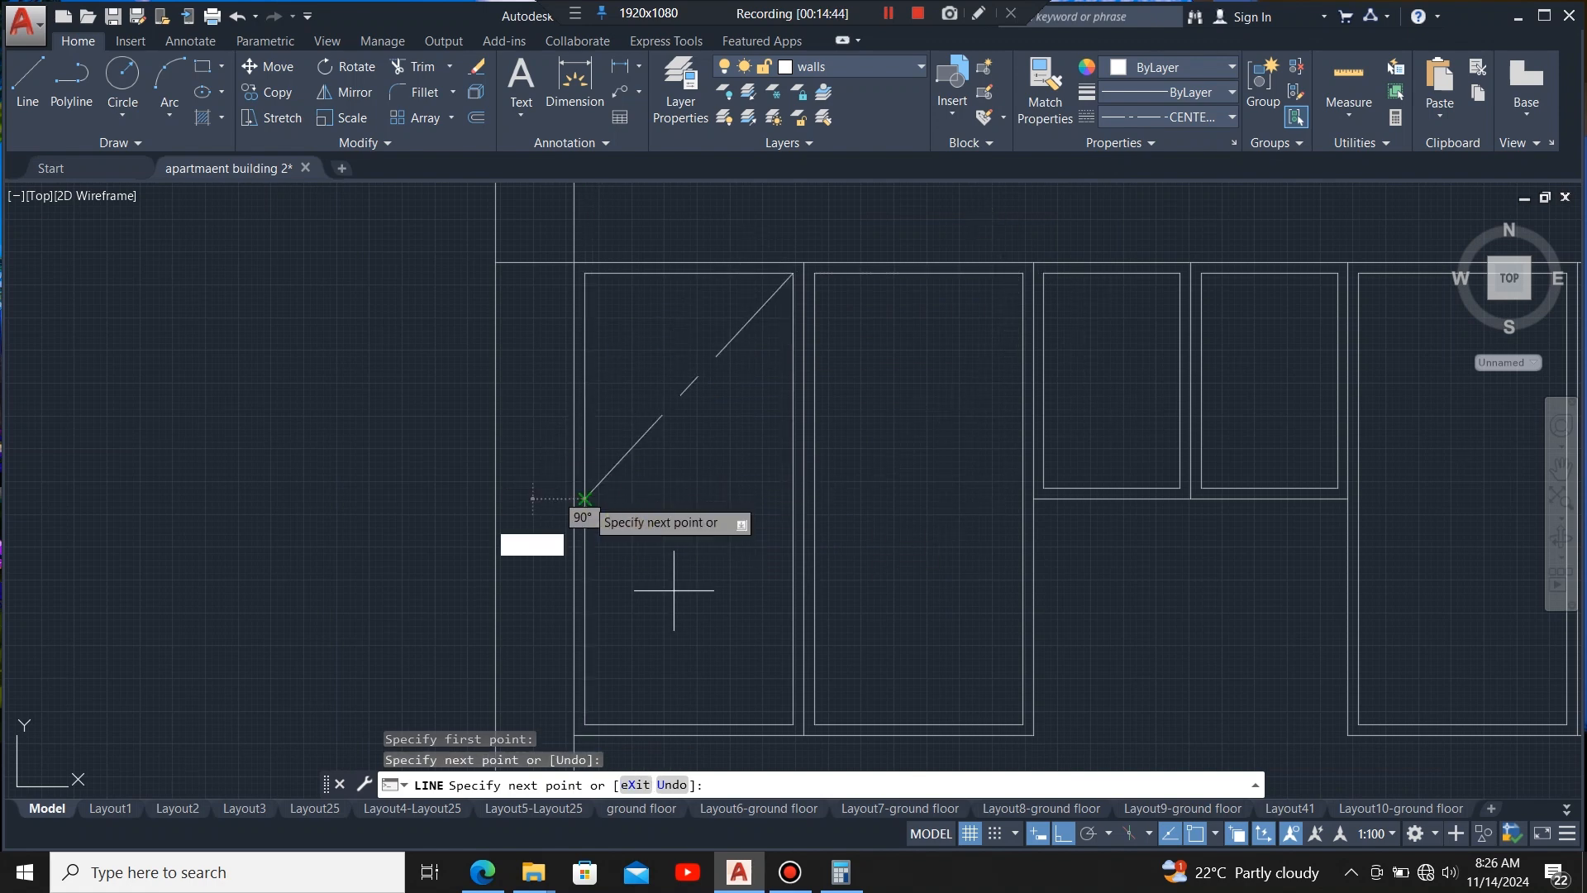
left_click(792, 725)
key("Escape")
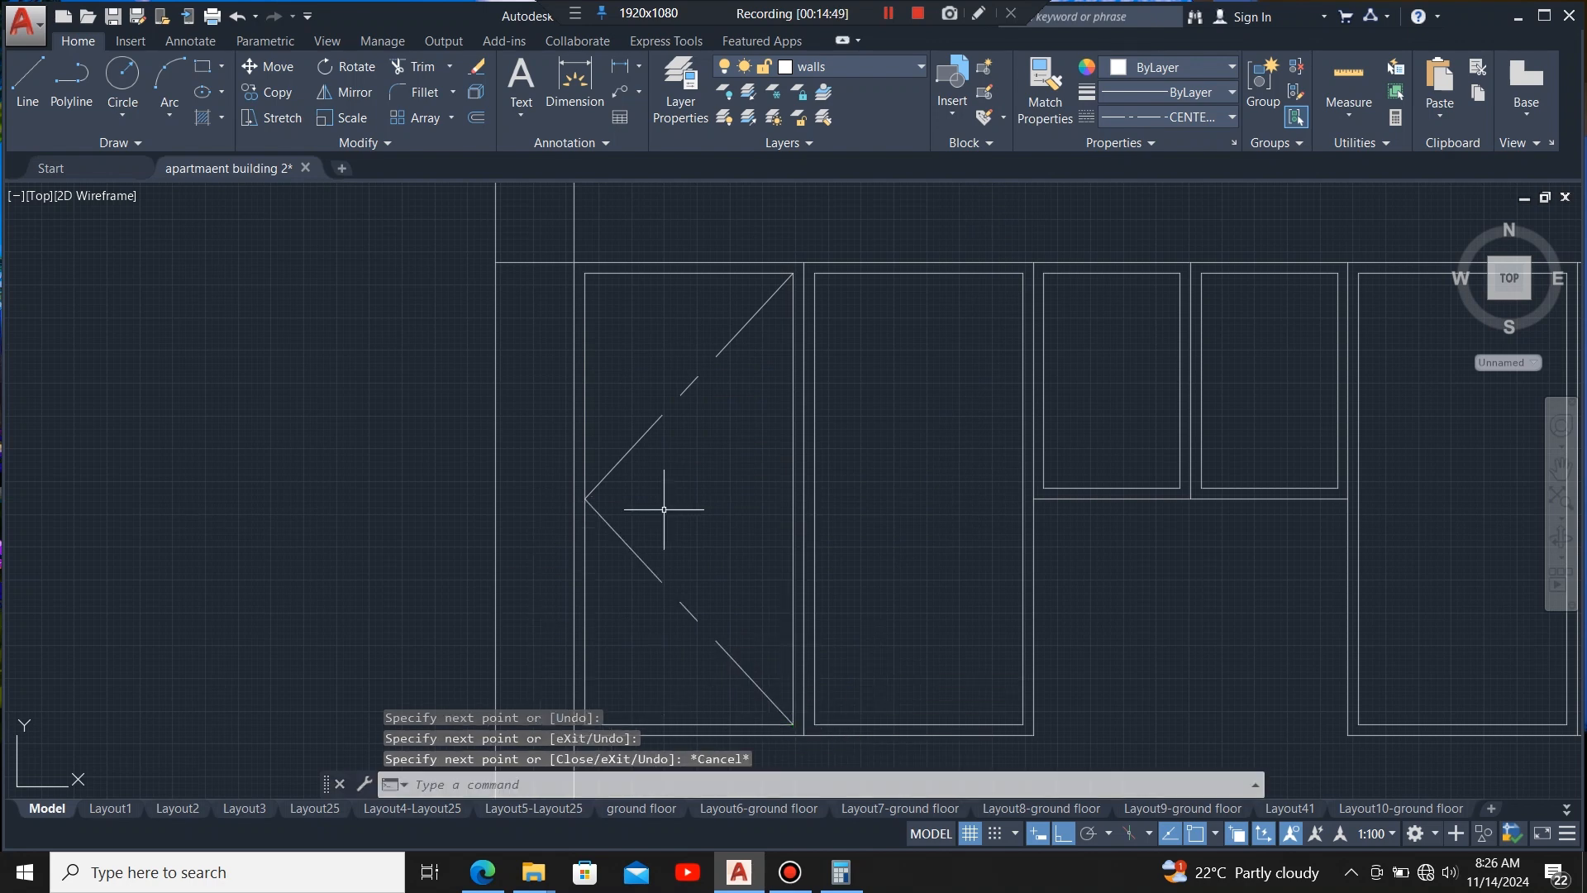
- Mirror the two door-swing lines across the line between the two upper left doors, keeping the source lines
left_click(677, 350)
left_click(624, 644)
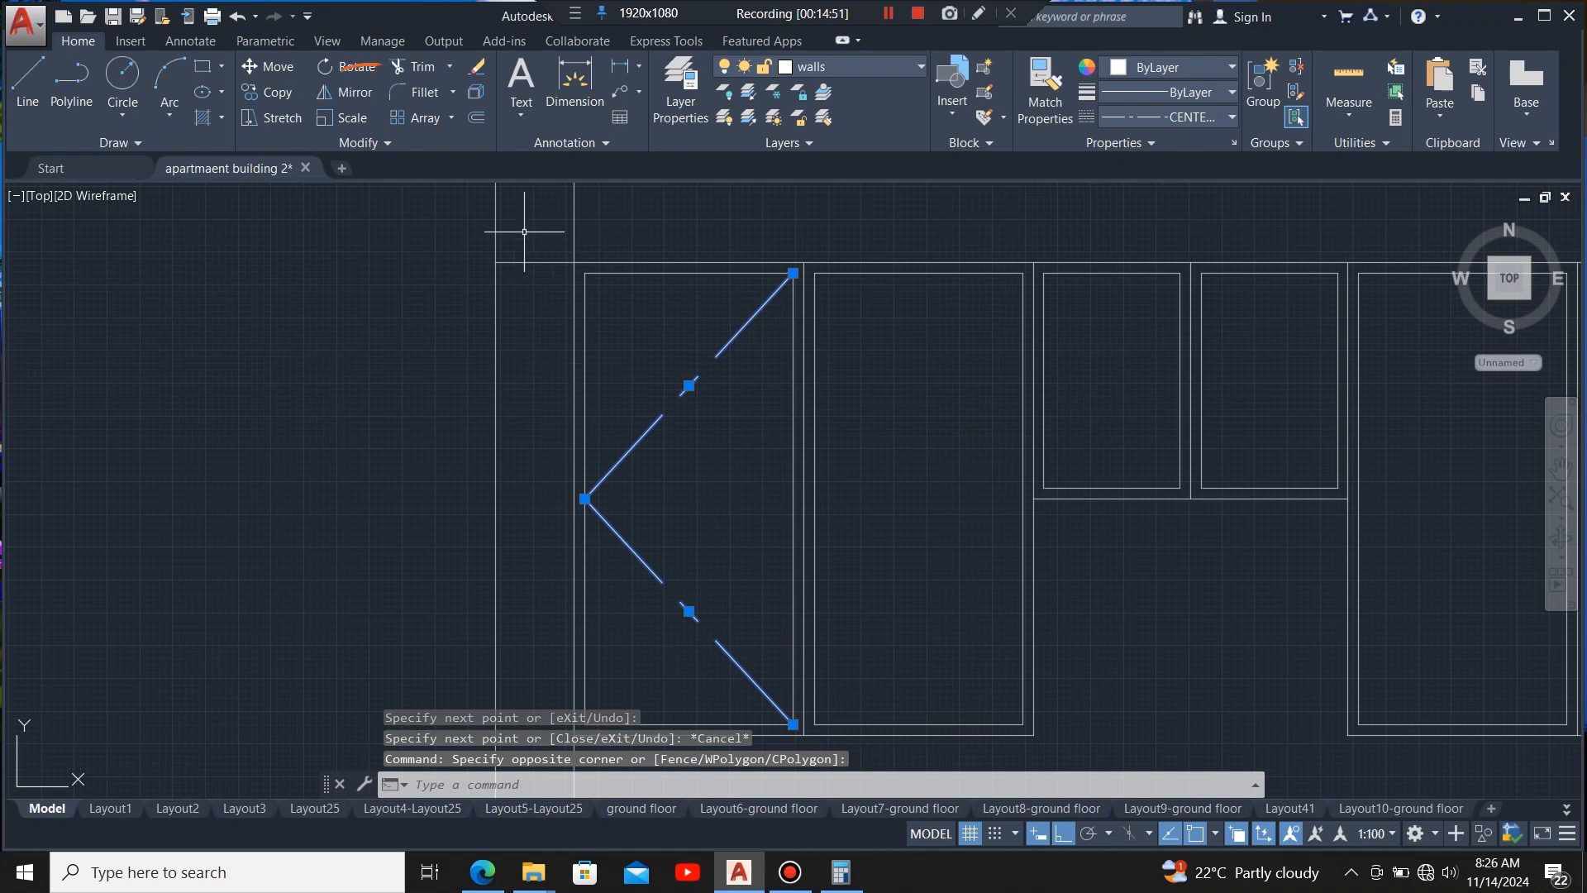
left_click(363, 91)
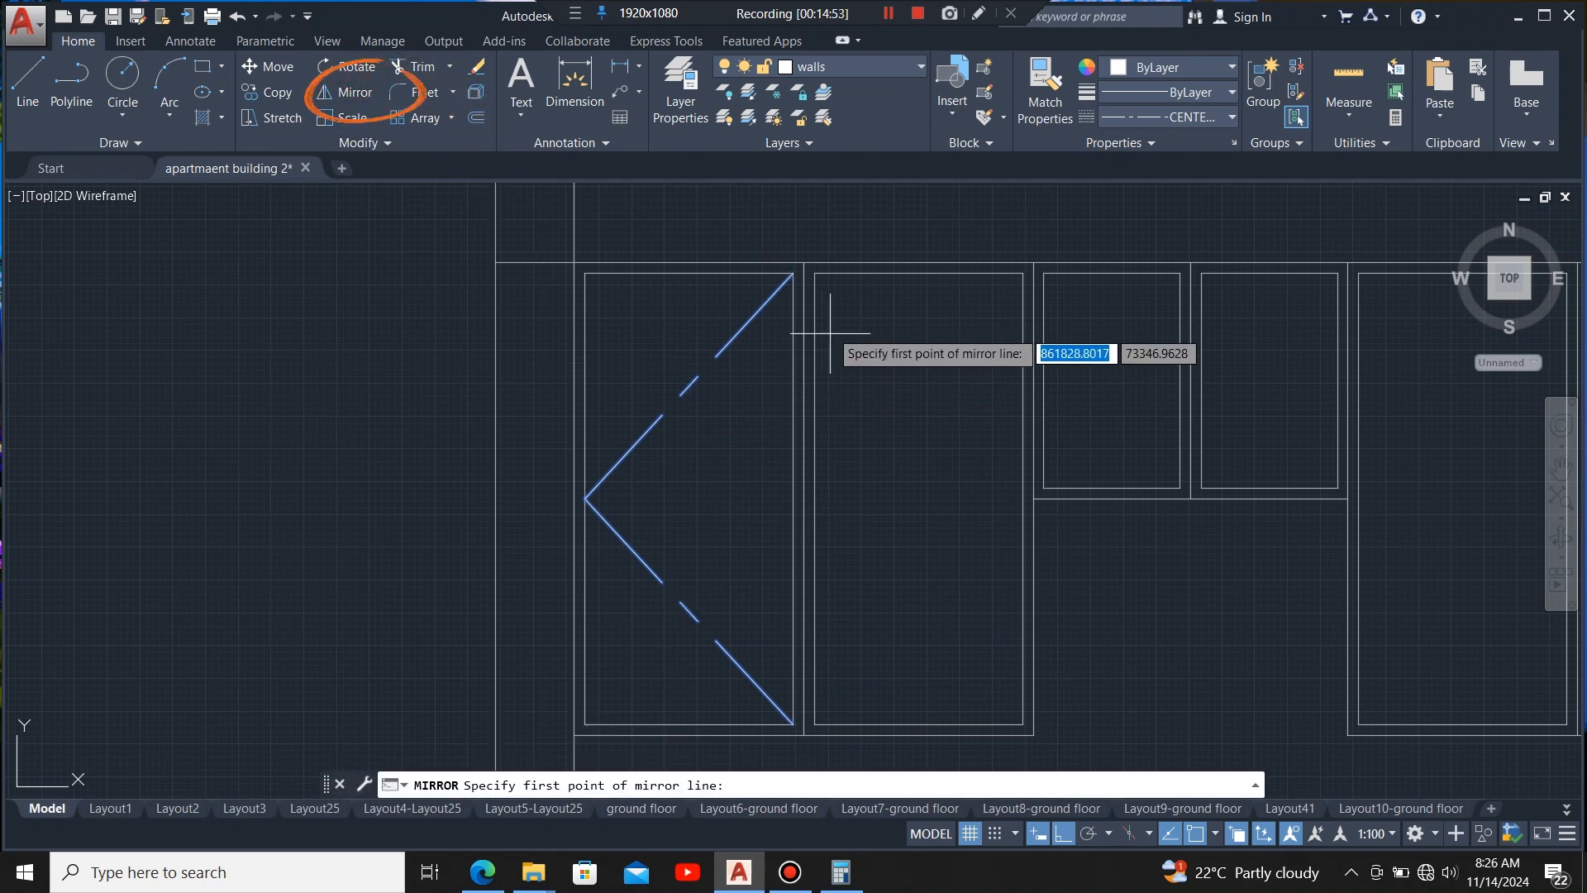
left_click(804, 274)
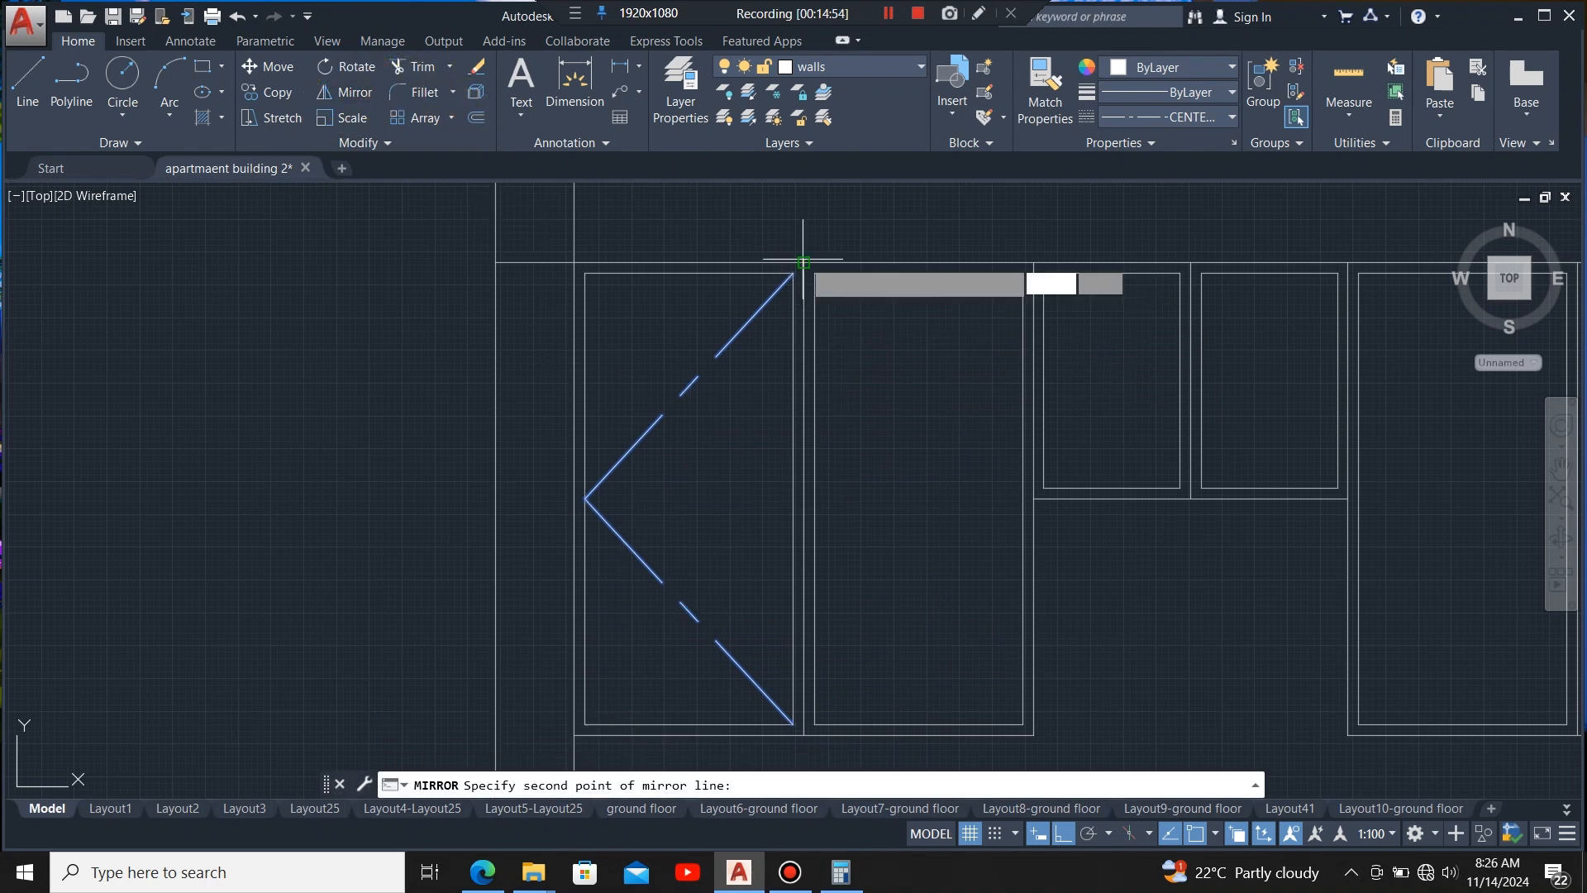
left_click(801, 371)
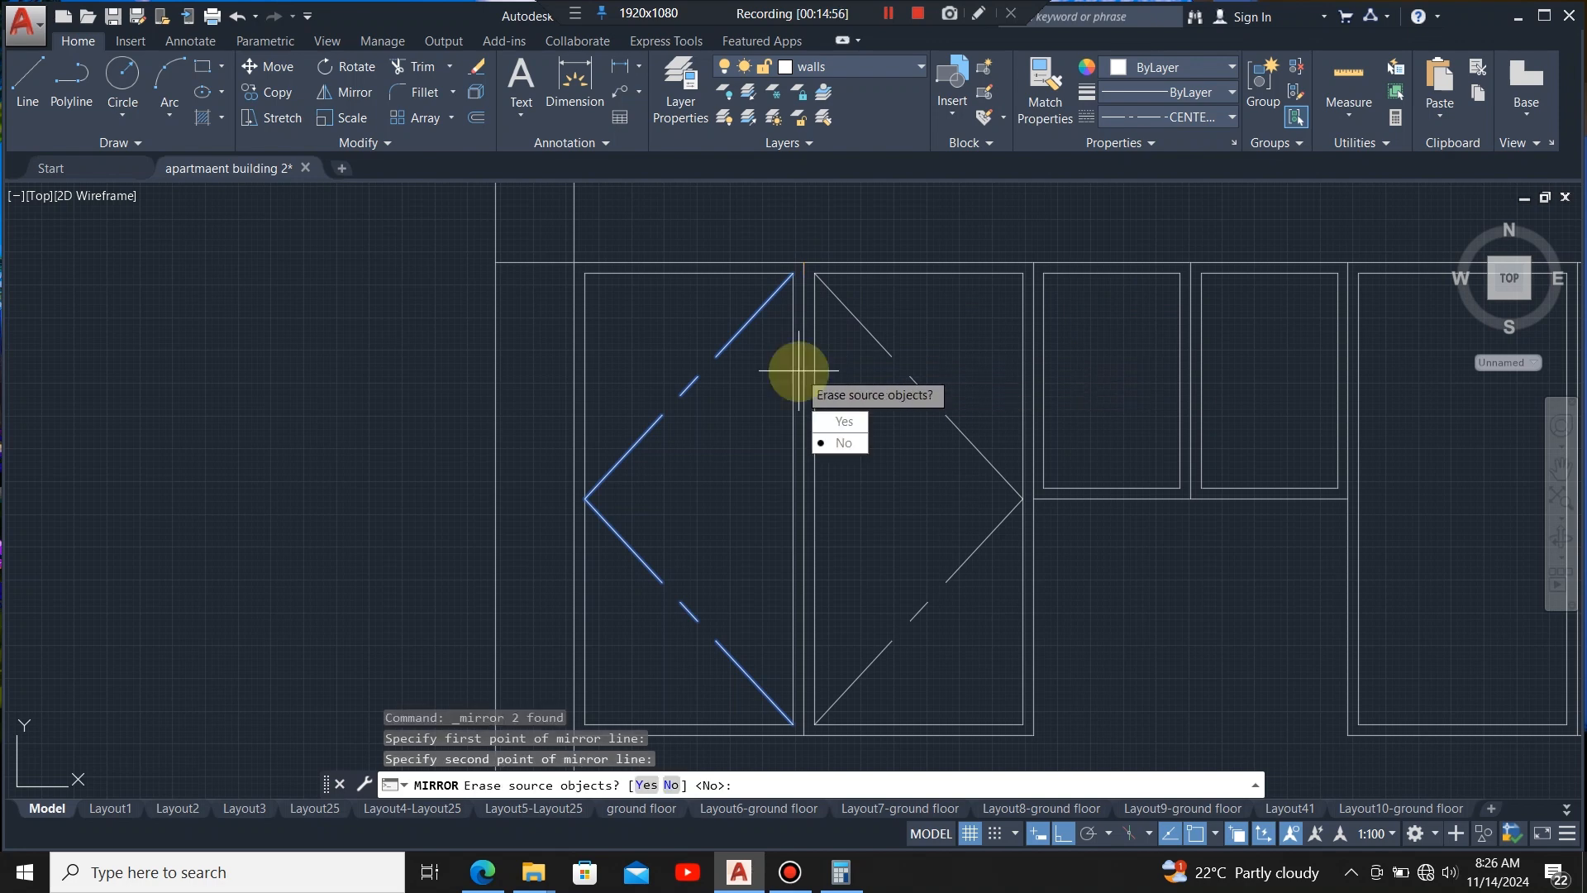
left_click(841, 443)
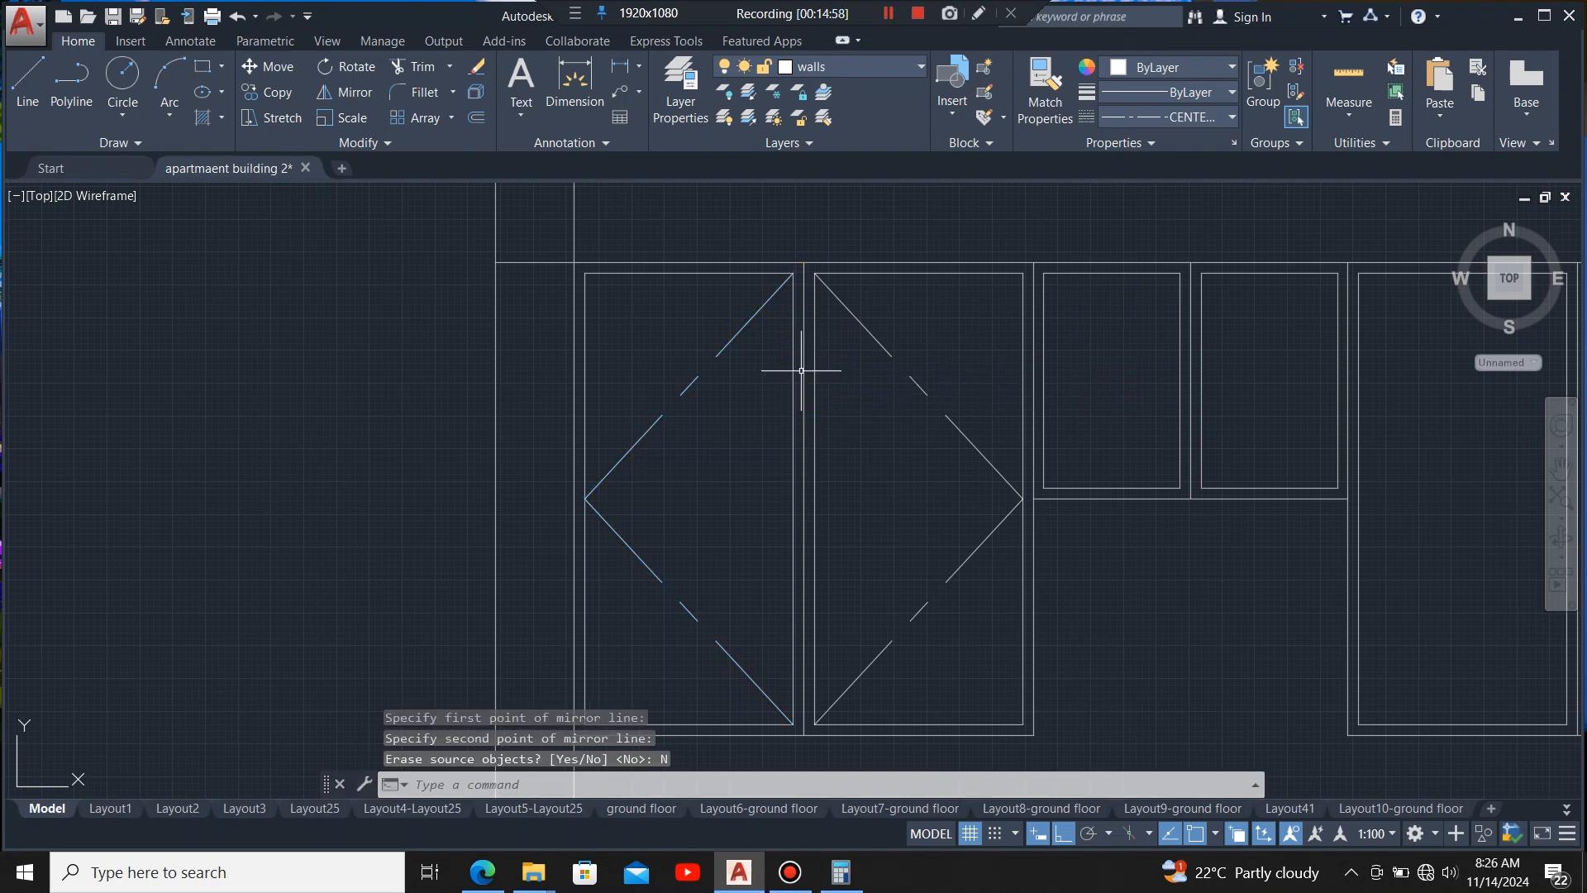
- Copy the four door-swing lines of the upper left door pair onto the upper right pair, aligned at the top of its centre division
left_click(959, 333)
left_click(885, 656)
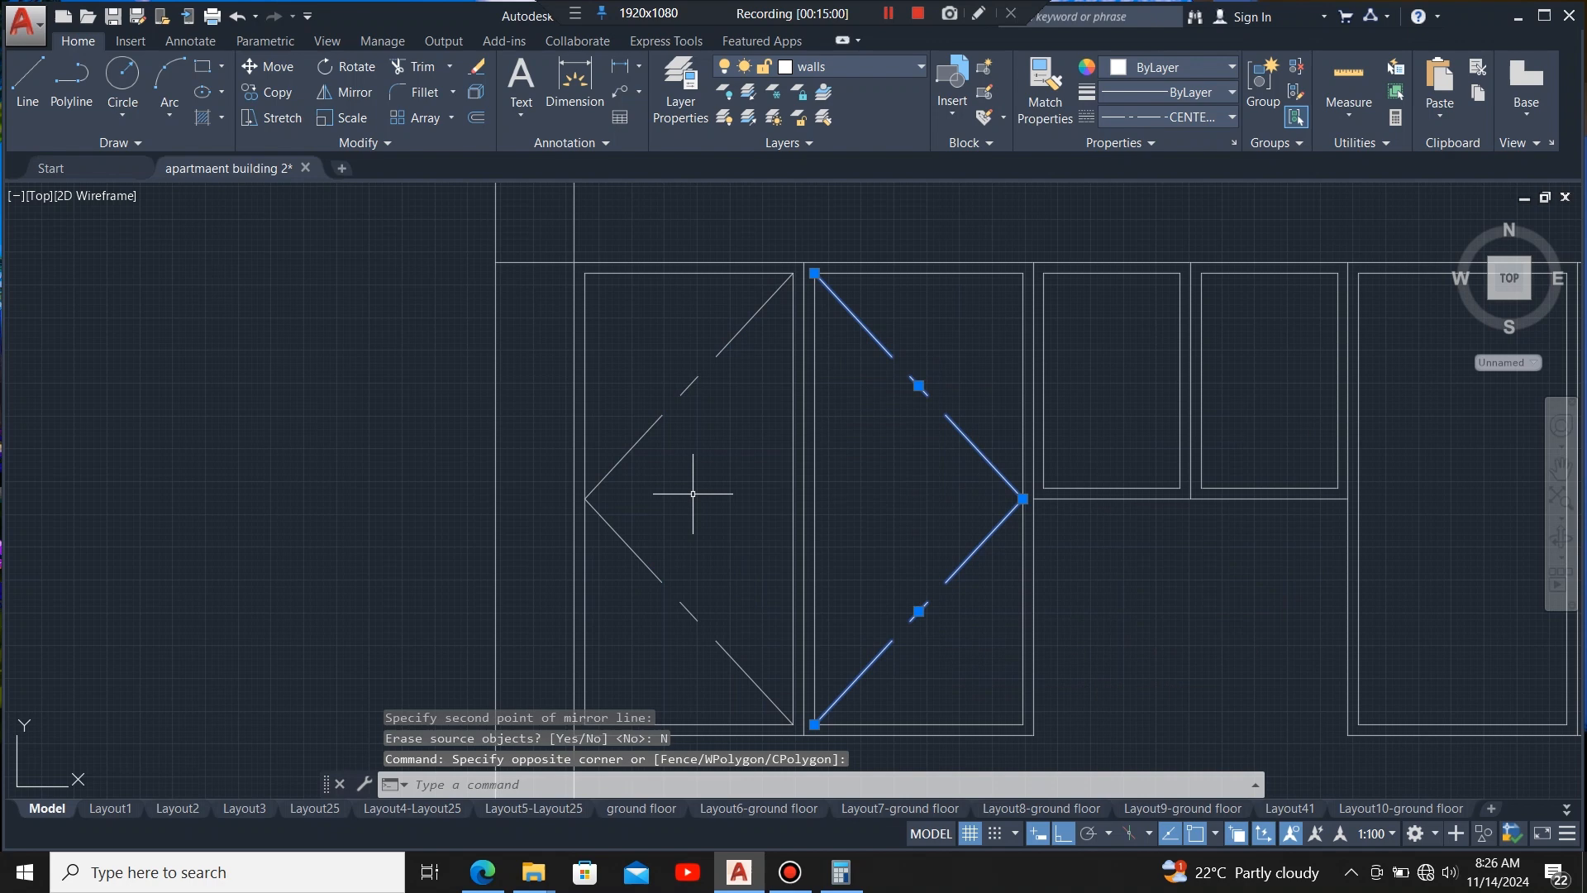
left_click(700, 311)
left_click(643, 644)
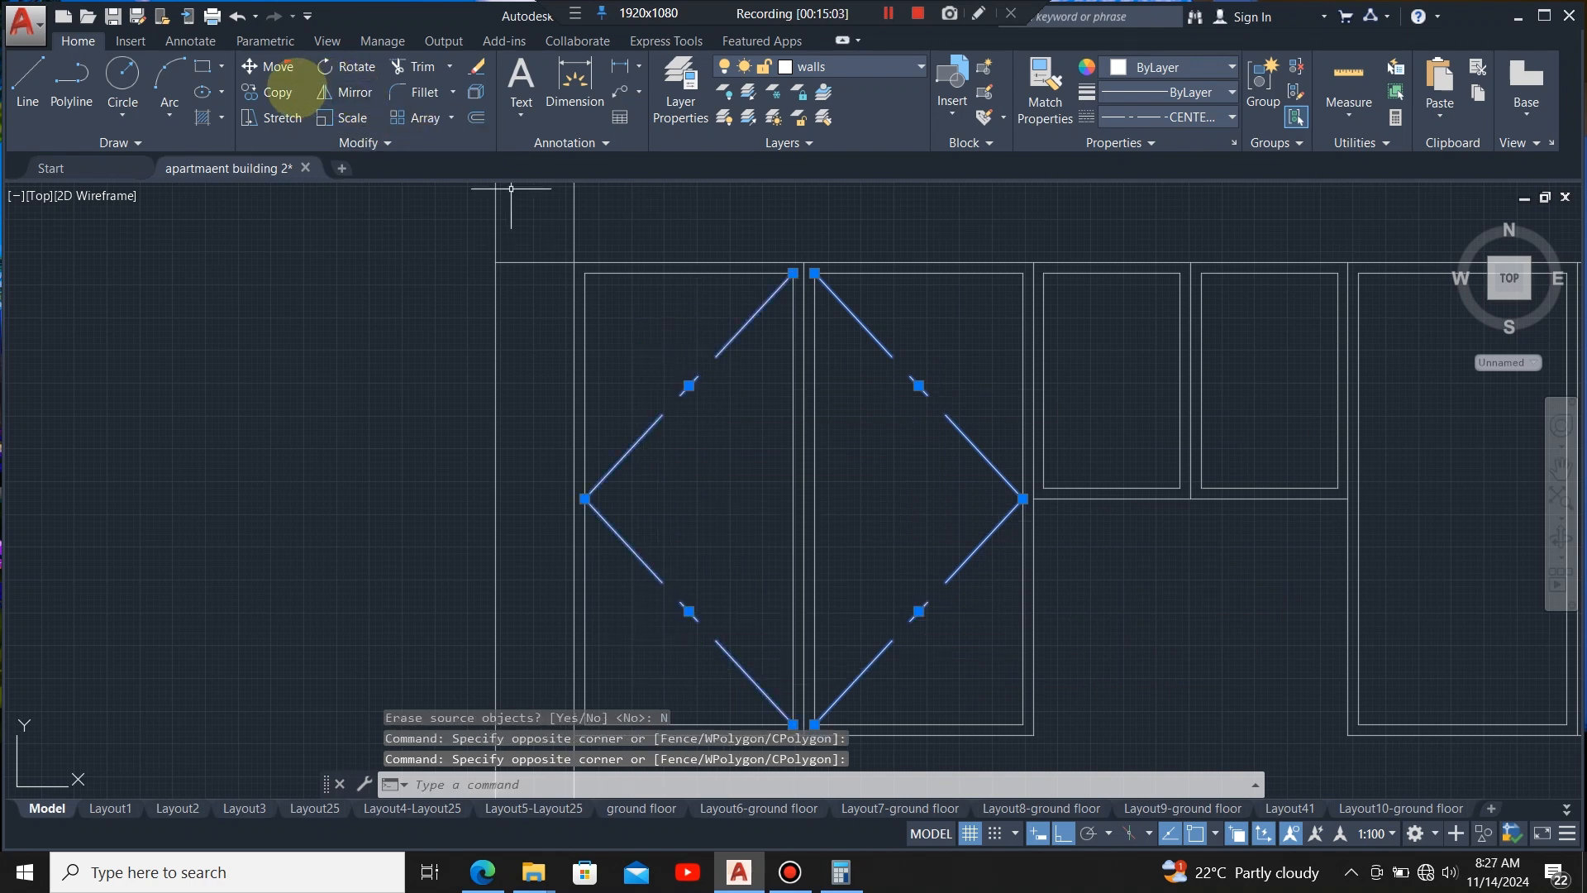
left_click(262, 92)
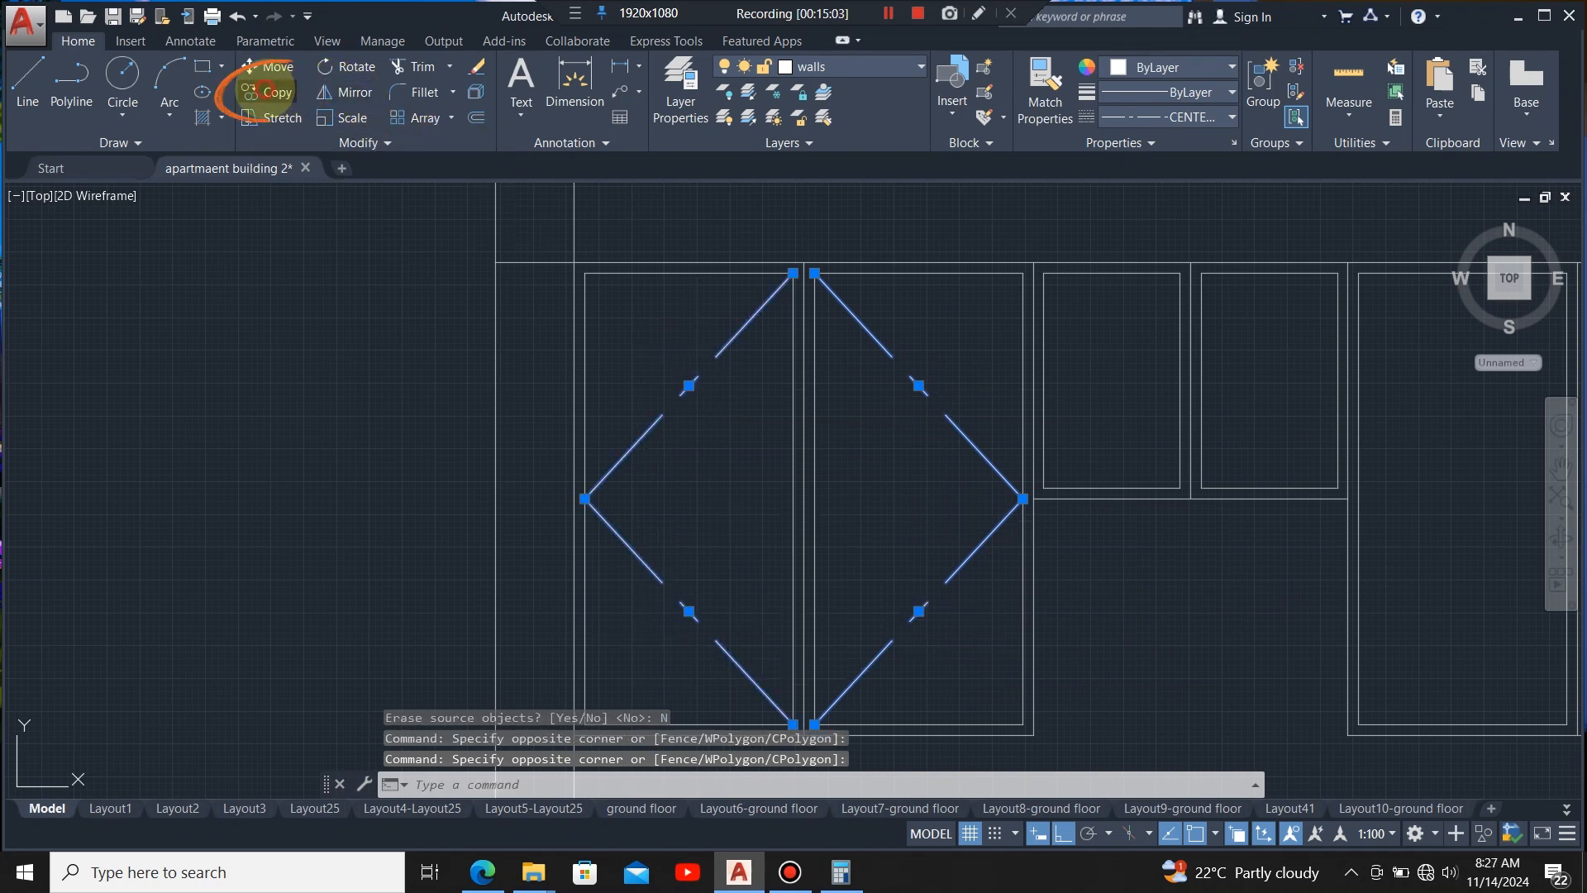
left_click(793, 275)
scroll(646, 338, "down", 5)
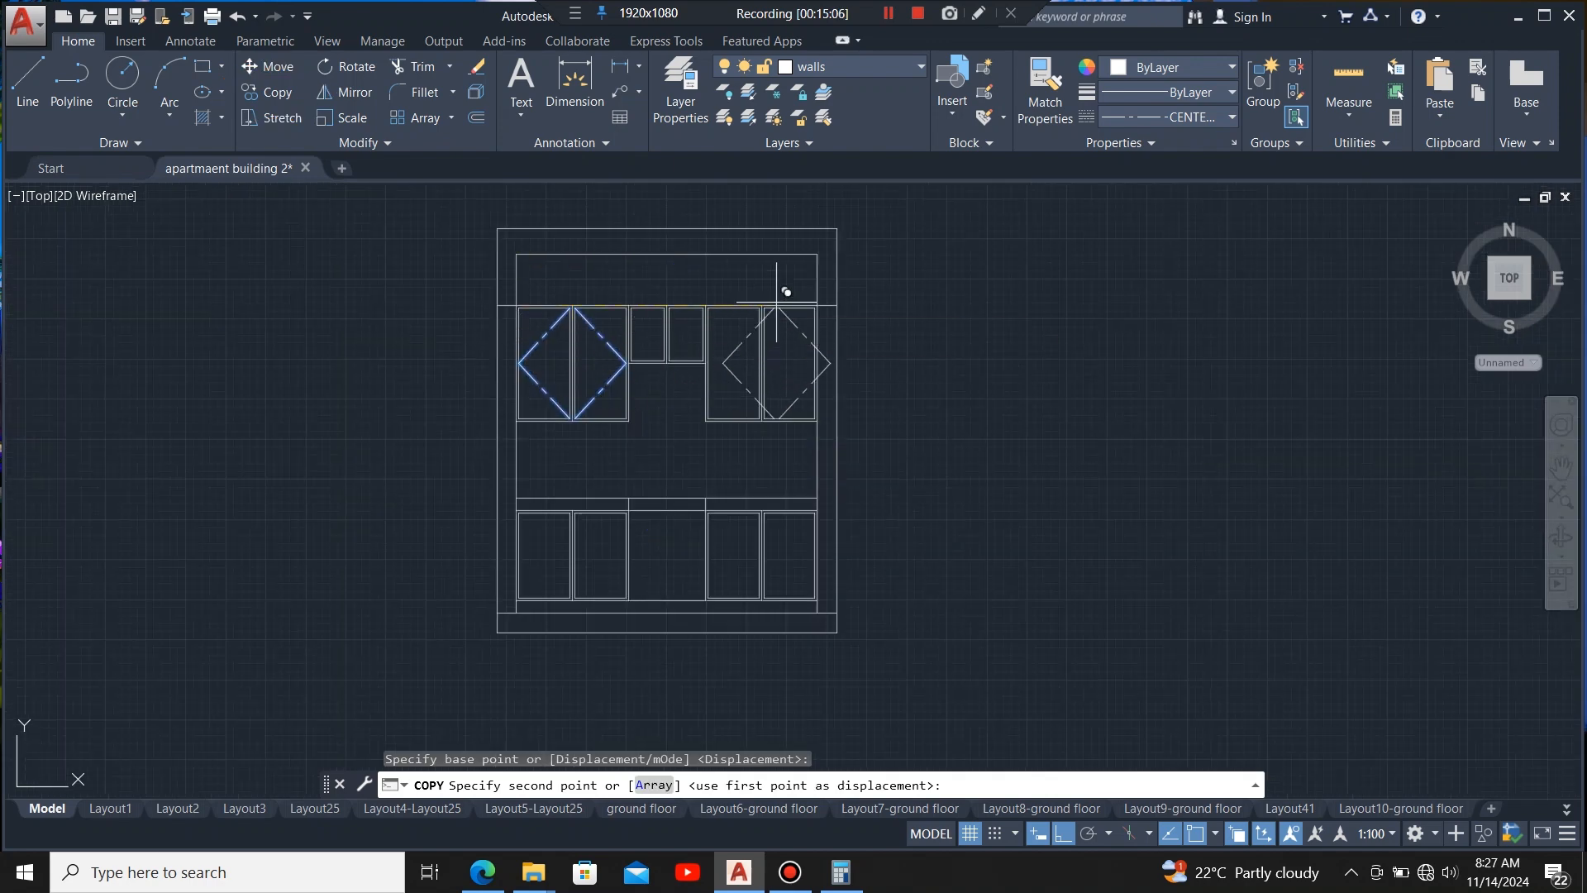
scroll(777, 297, "up", 5)
left_click(727, 315)
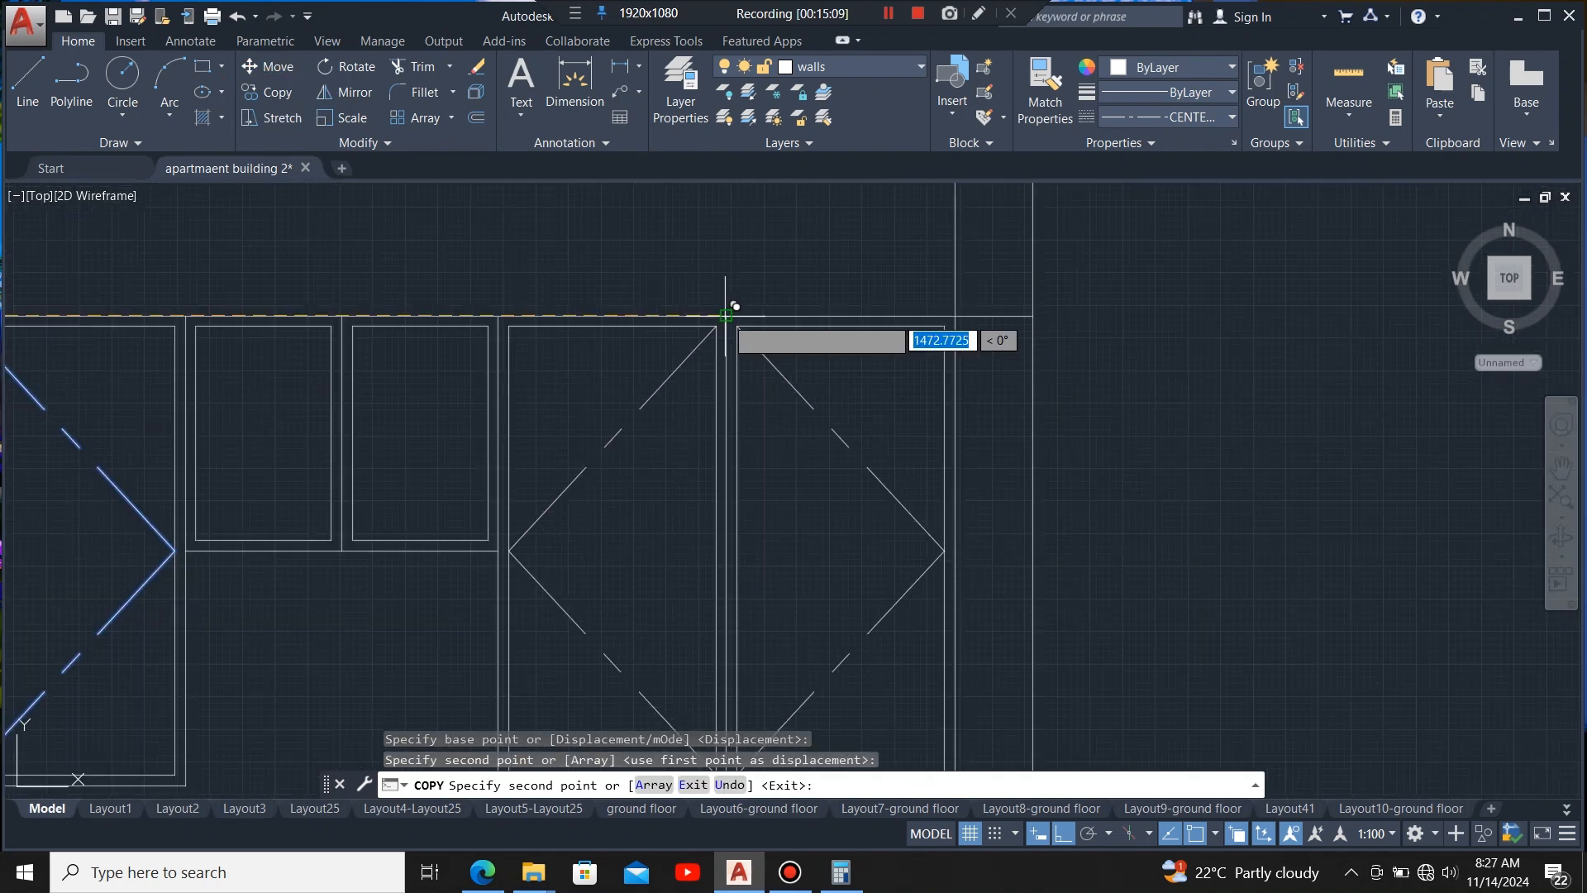
key("Escape")
scroll(909, 308, "down", 4)
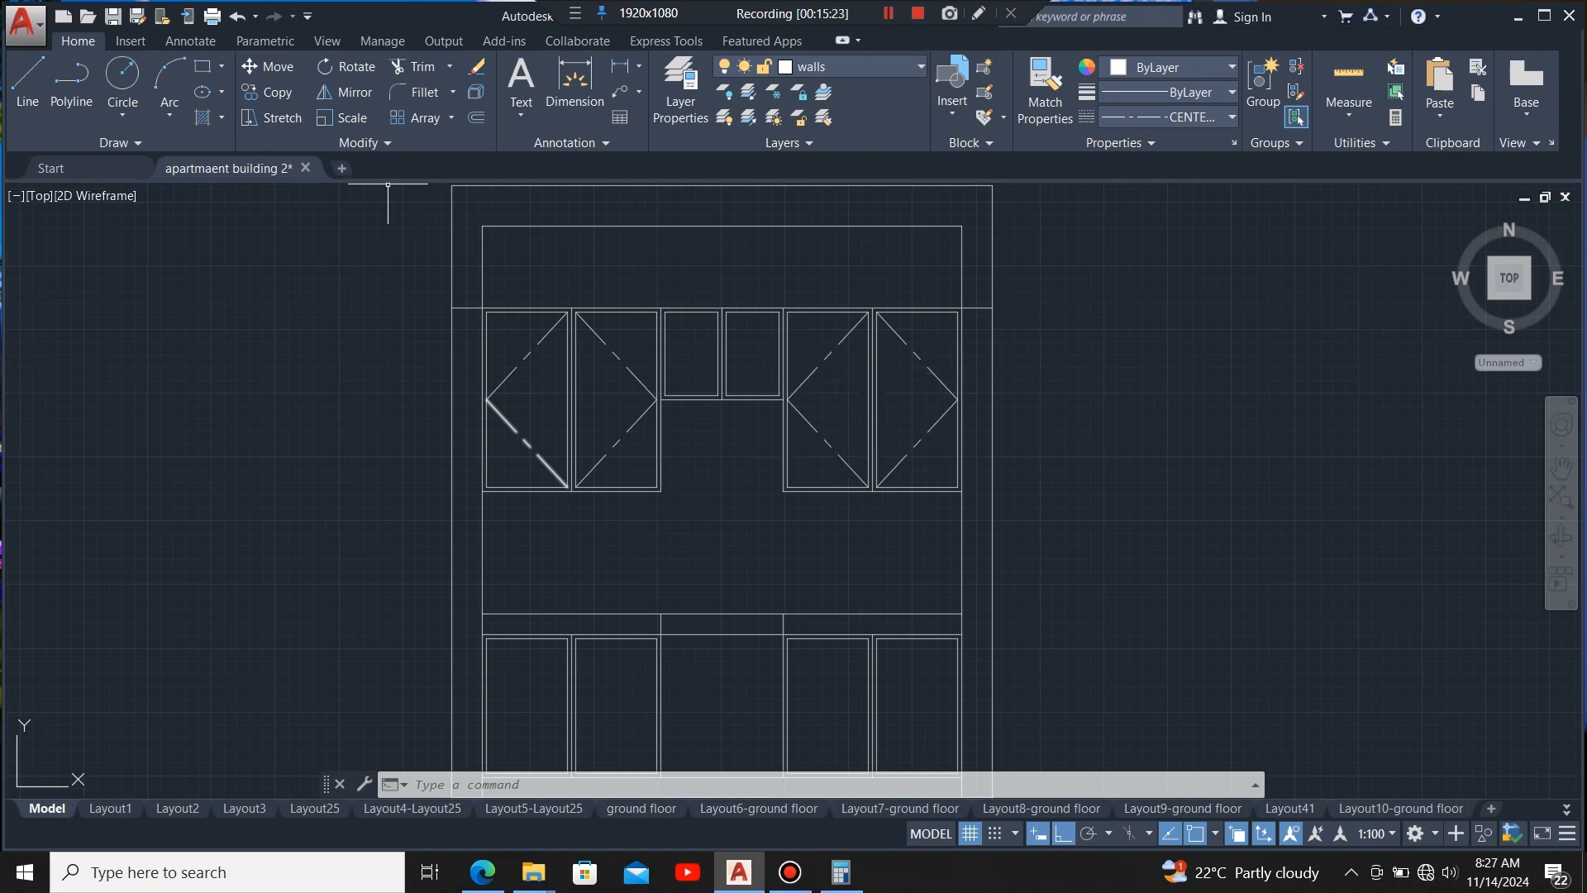
- Draw door-swing lines in the upper middle cabinet's left door, from its top right inner corner to the left side's midpoint and bottom right inner corner
left_click(27, 80)
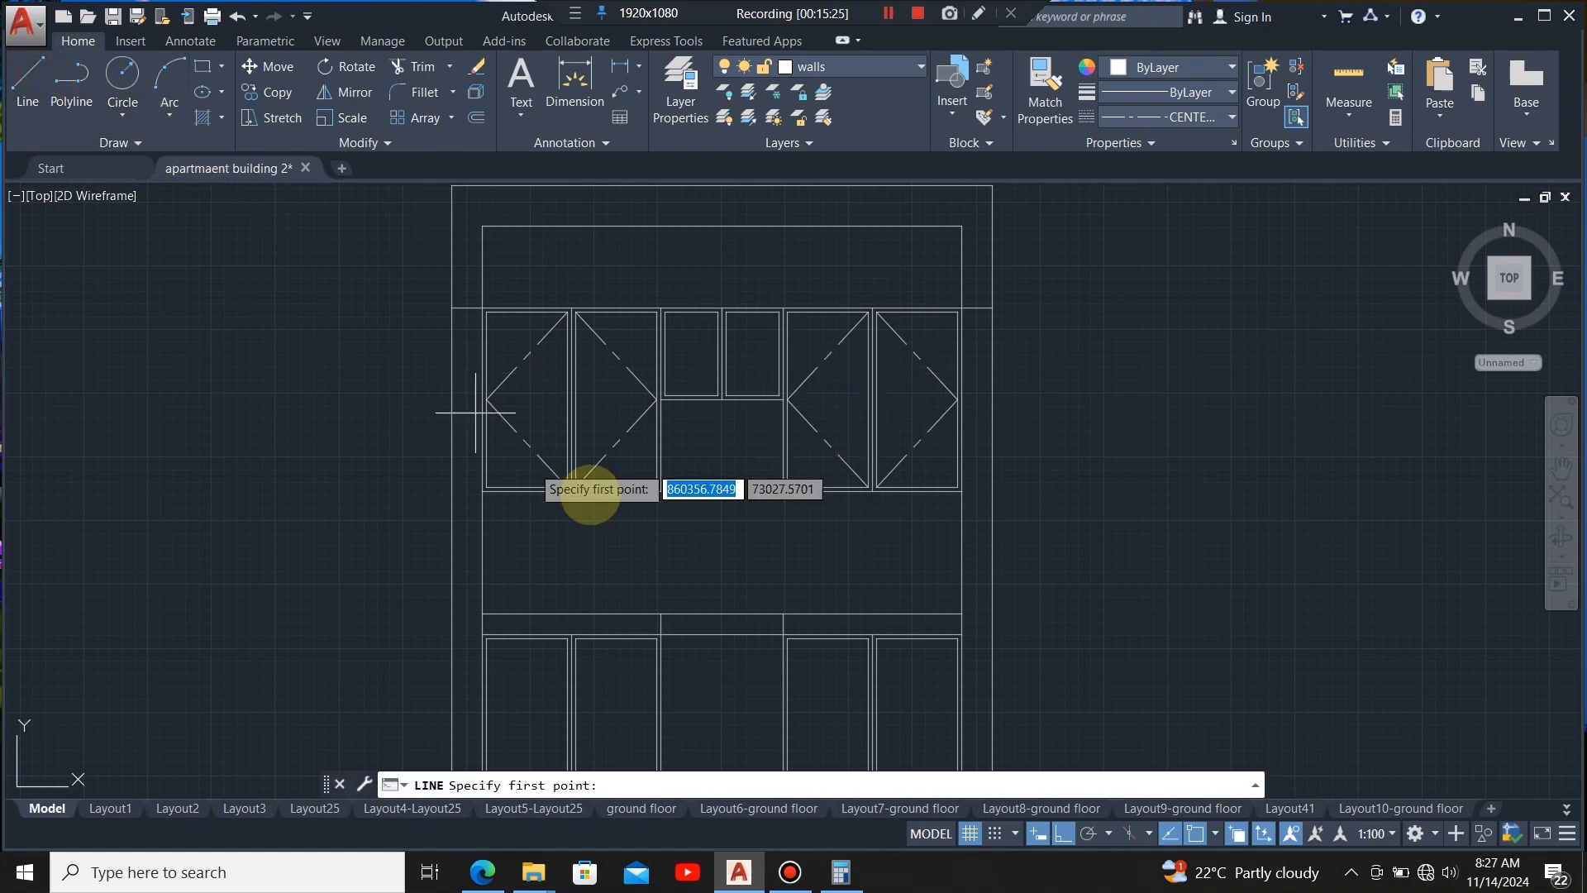
scroll(636, 314, "up", 6)
left_click(896, 263)
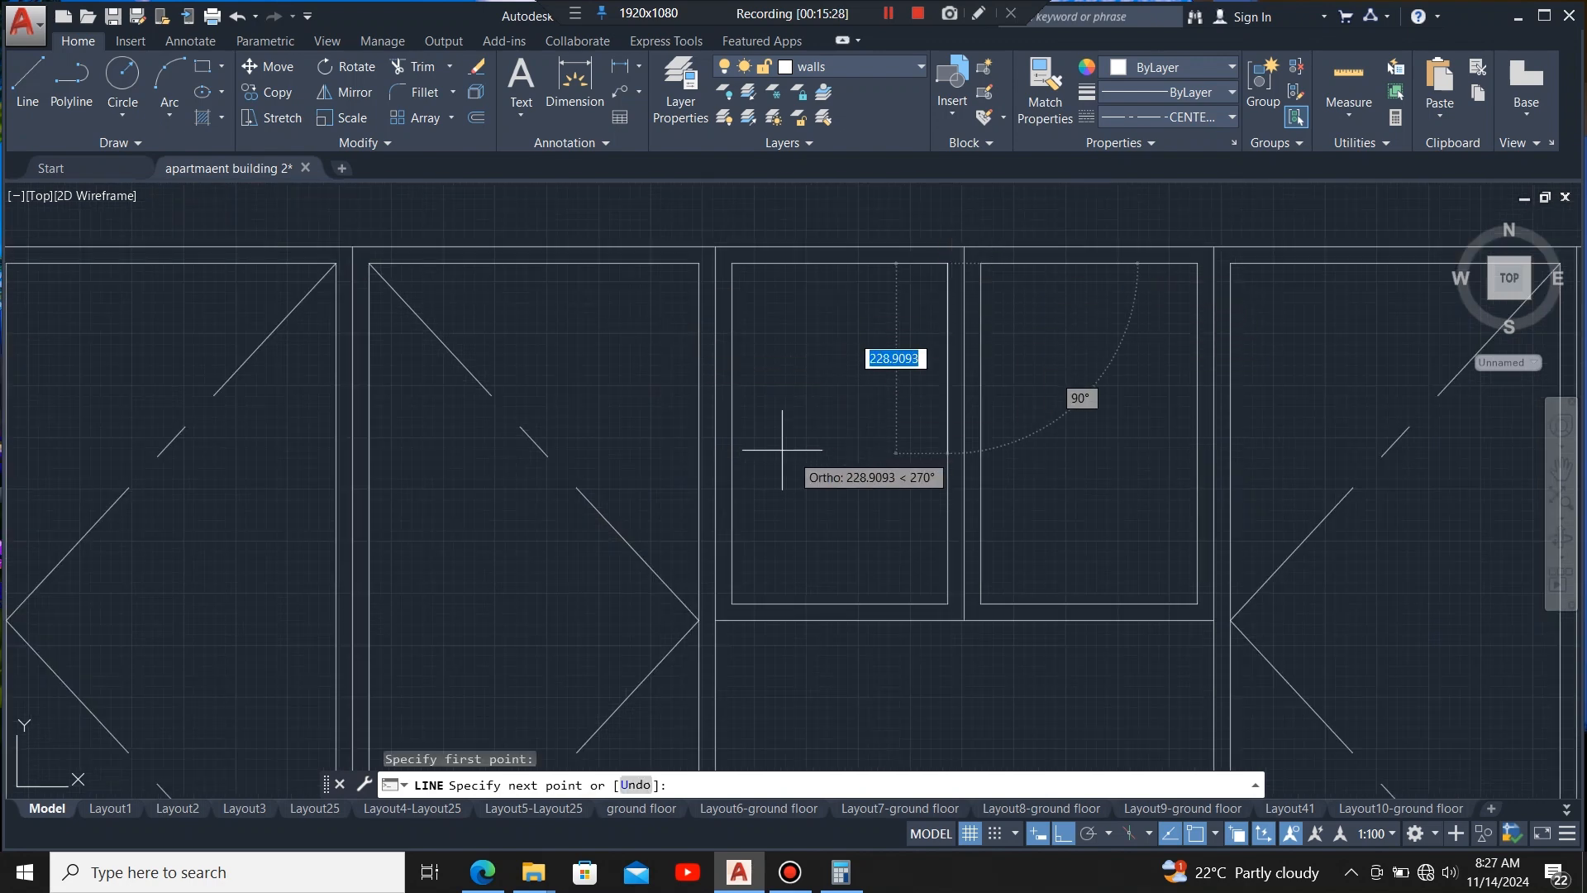
left_click(732, 434)
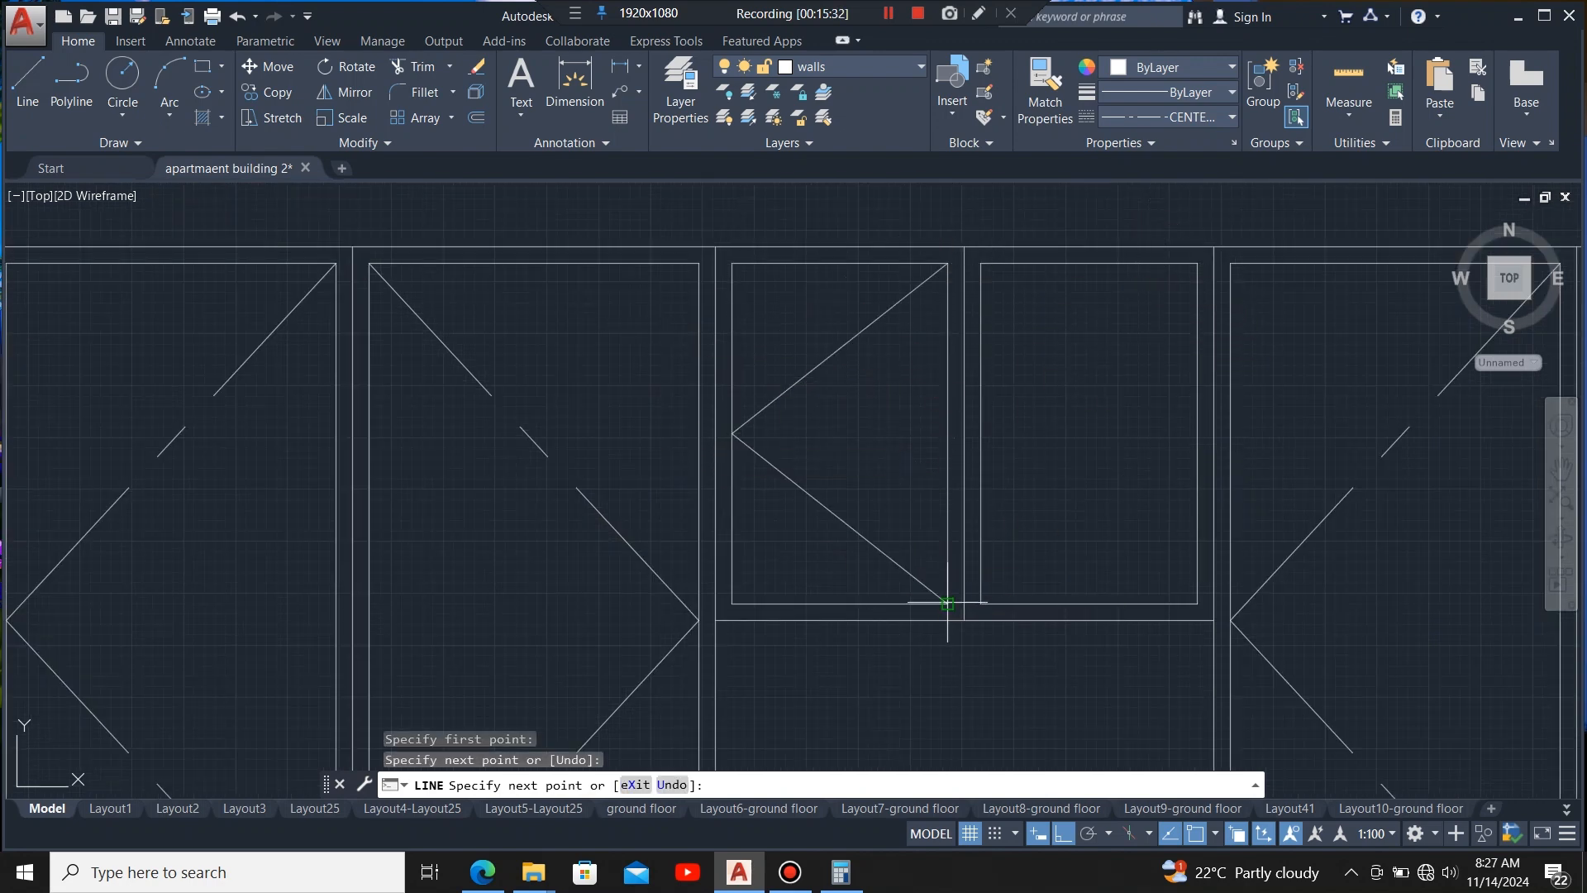
left_click(947, 603)
key("Escape")
- Mirror the upper middle cabinet's two door-swing lines across its centre division, keeping the source lines
left_click(807, 355)
left_click(762, 543)
left_click(347, 92)
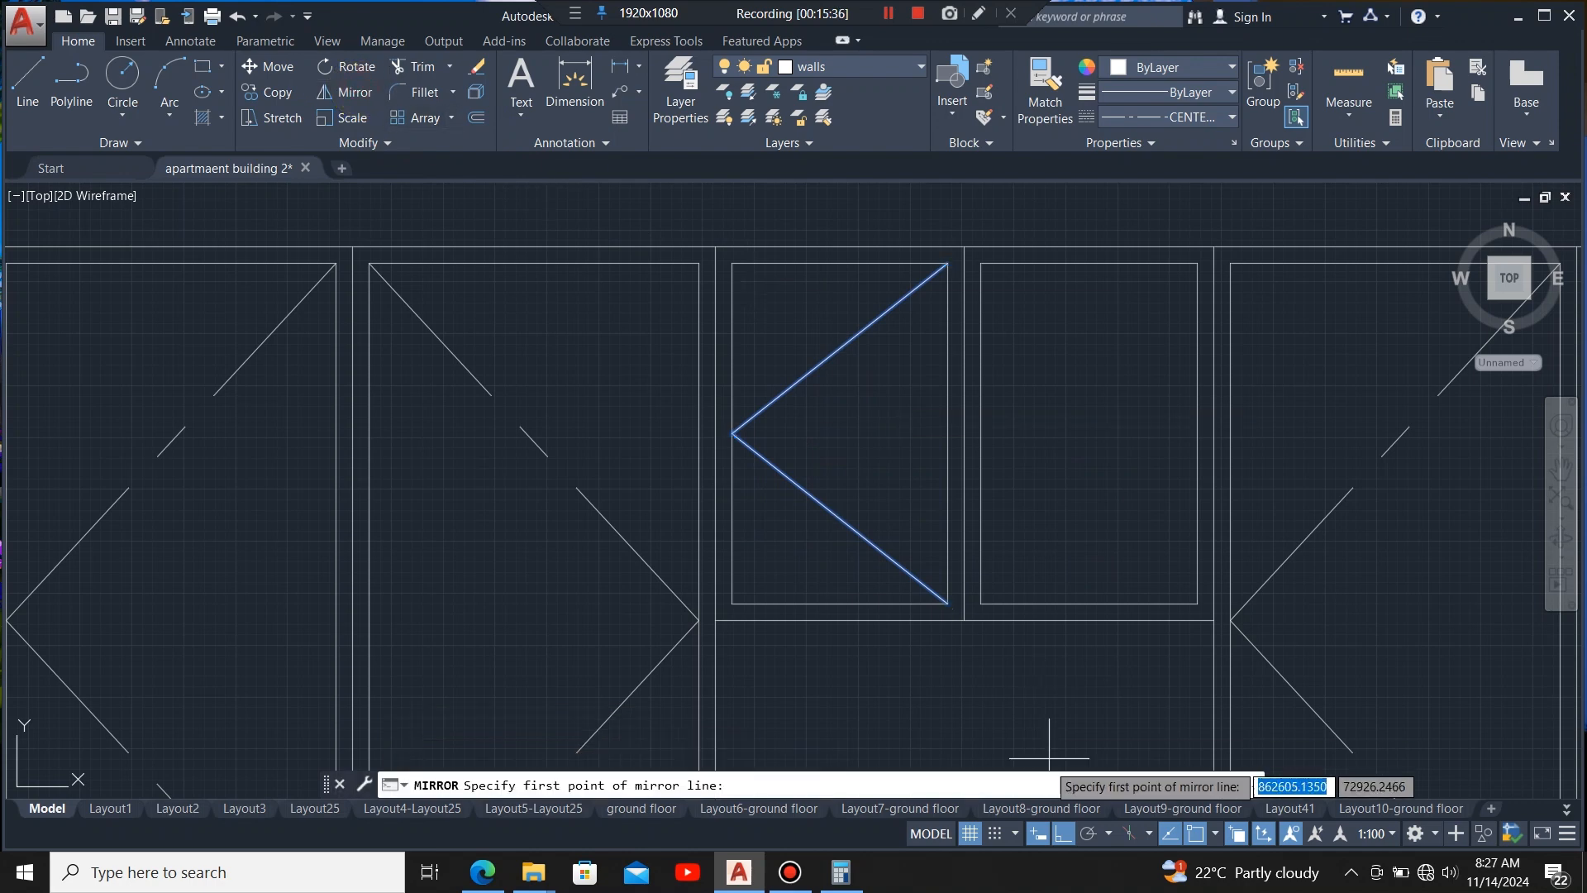
left_click(964, 620)
left_click(964, 248)
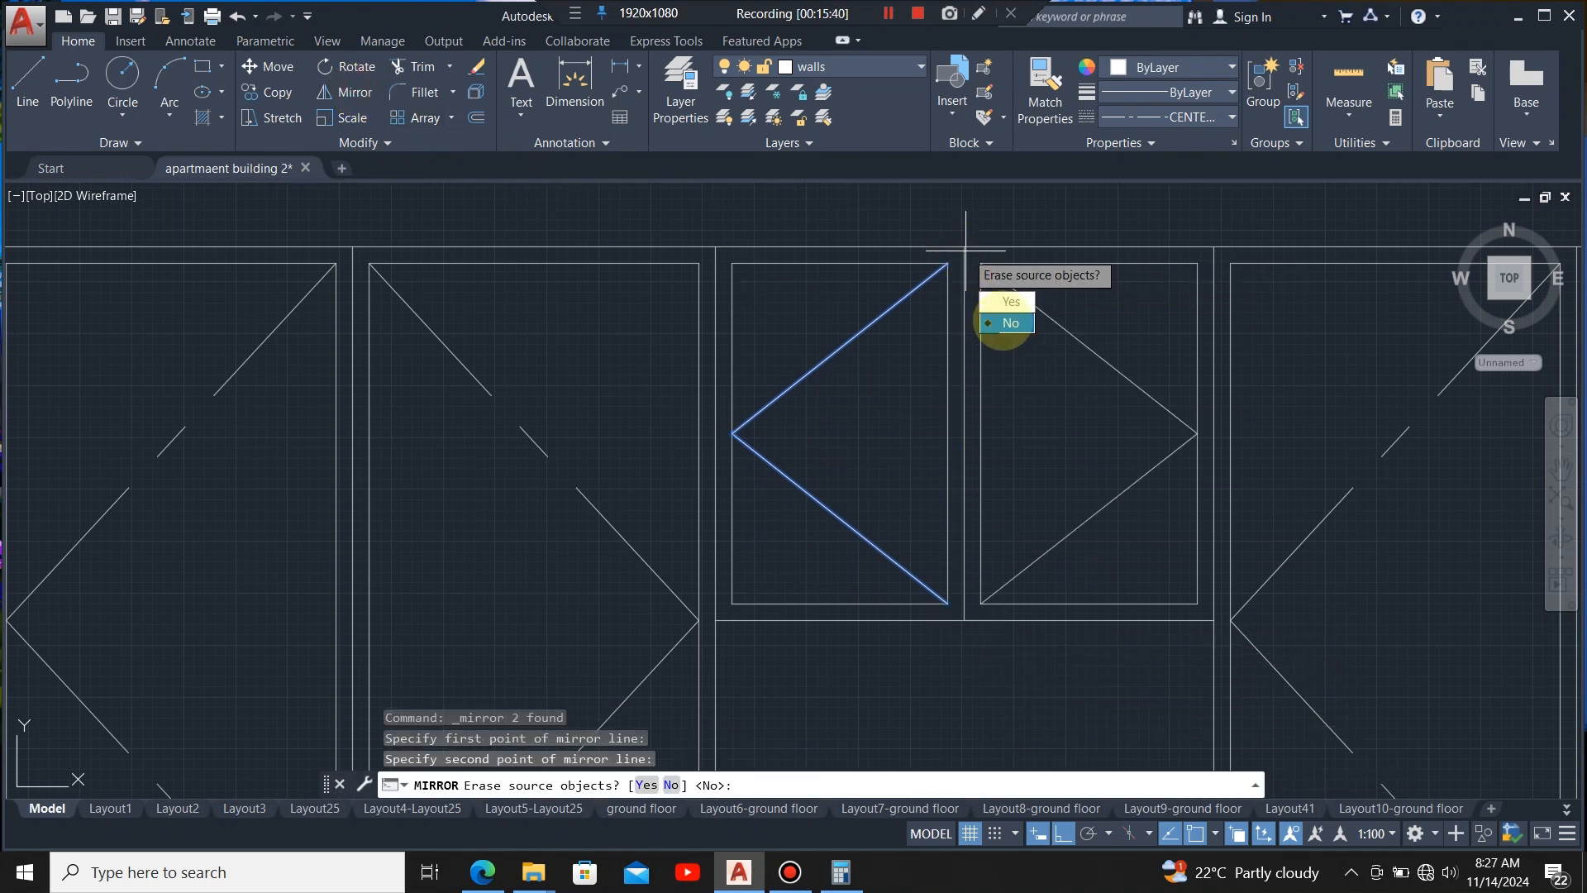
left_click(1006, 322)
- Draw door-swing lines in the leftmost lower door, from its top right inner corner to the left side's midpoint and bottom right inner corner
scroll(868, 336, "down", 4)
left_click(27, 83)
scroll(884, 651, "down", 2)
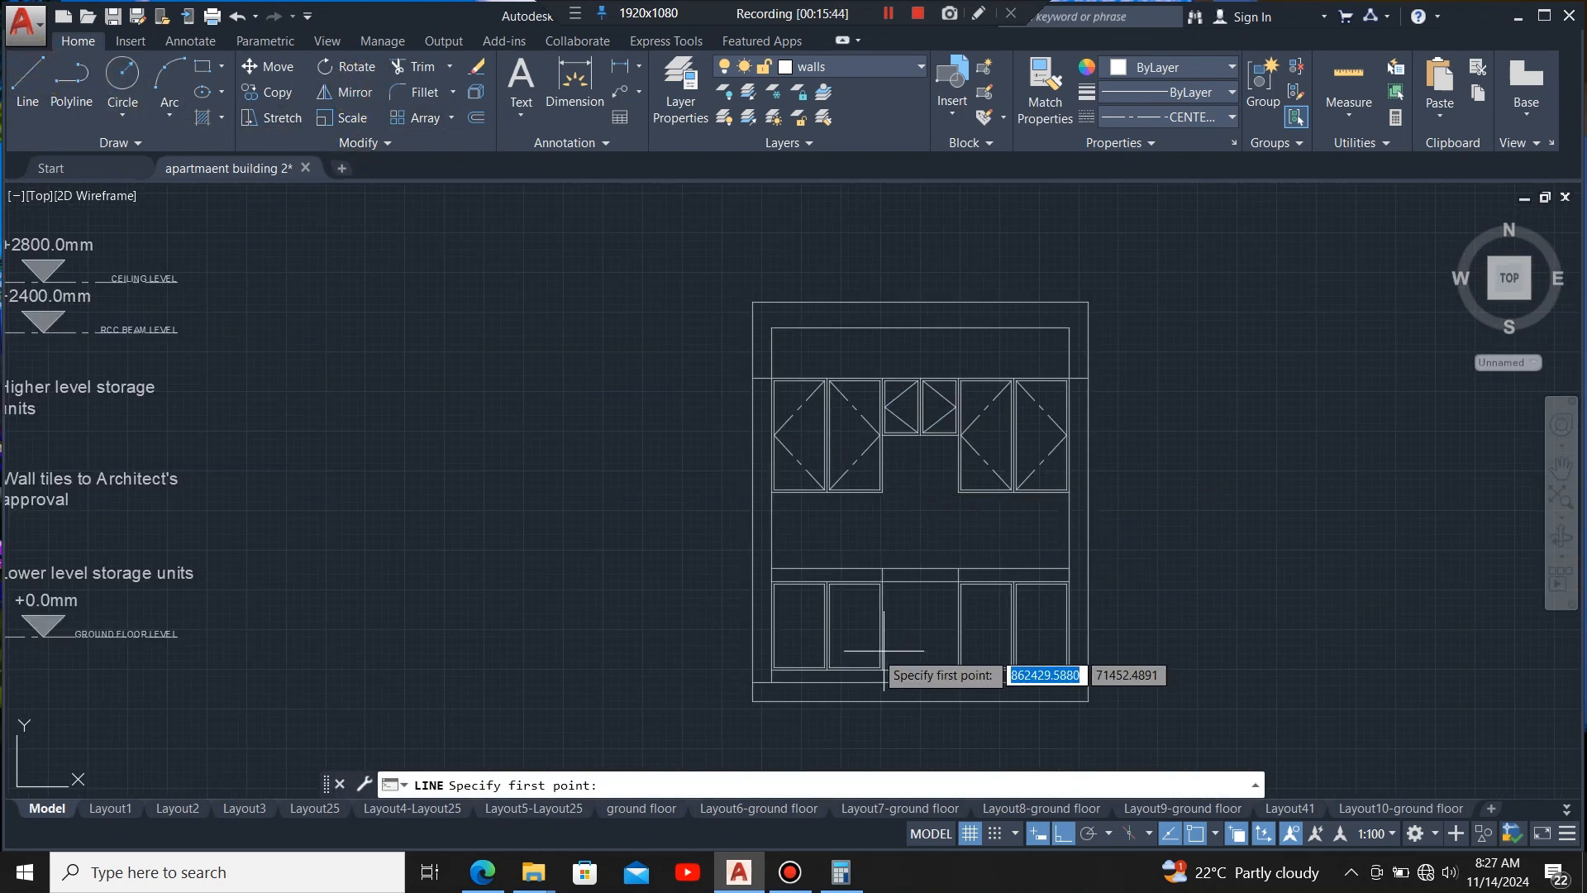
scroll(884, 650, "up", 5)
left_click(851, 444)
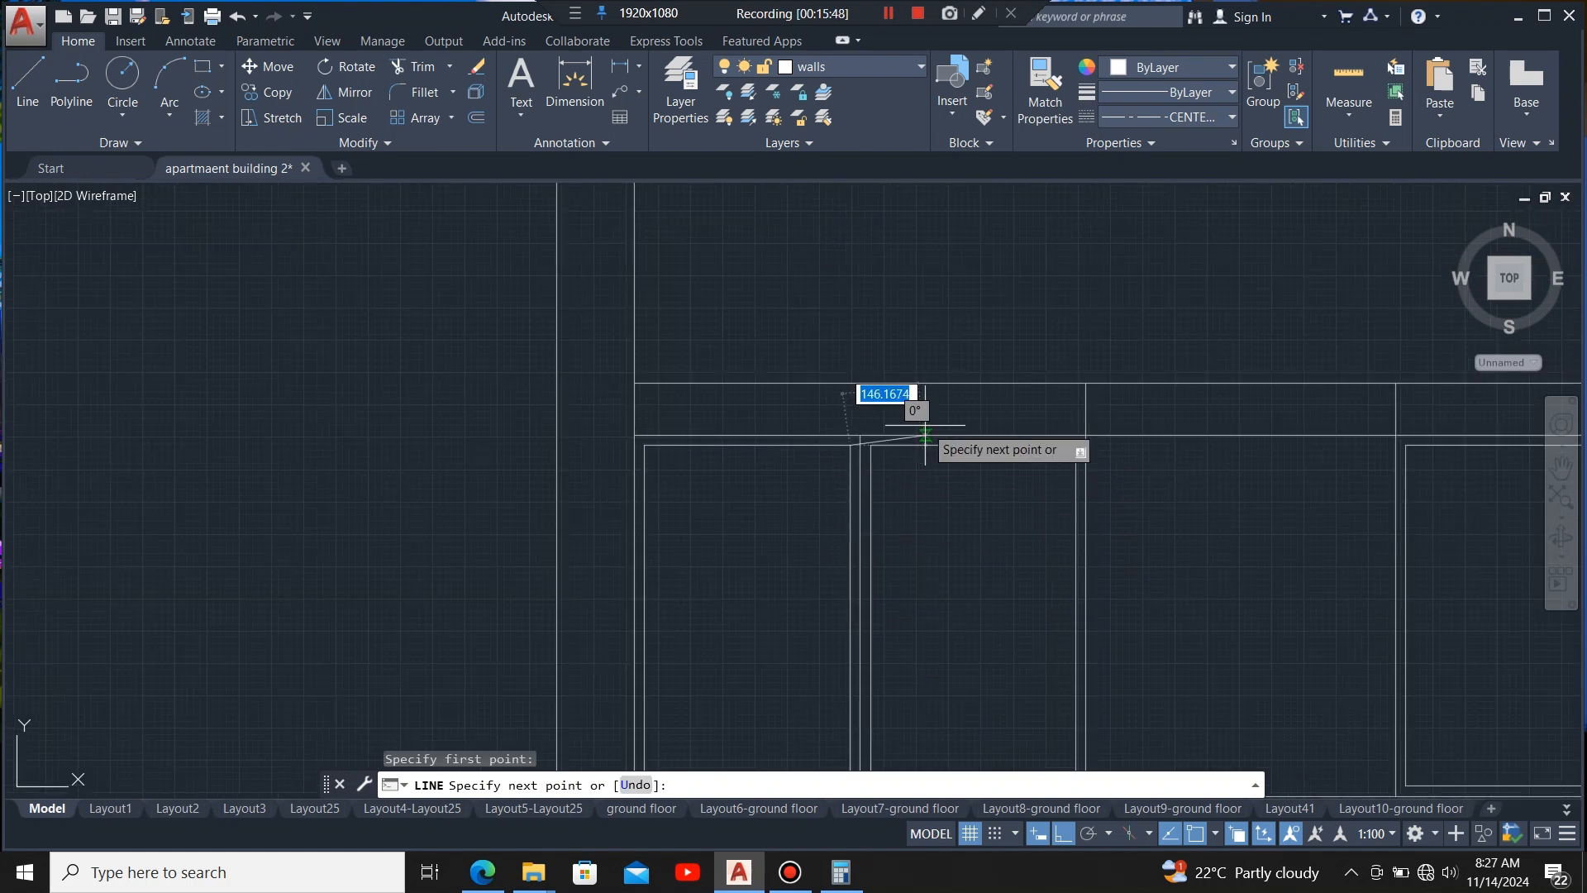
scroll(1040, 266, "down", 2)
left_click(794, 482)
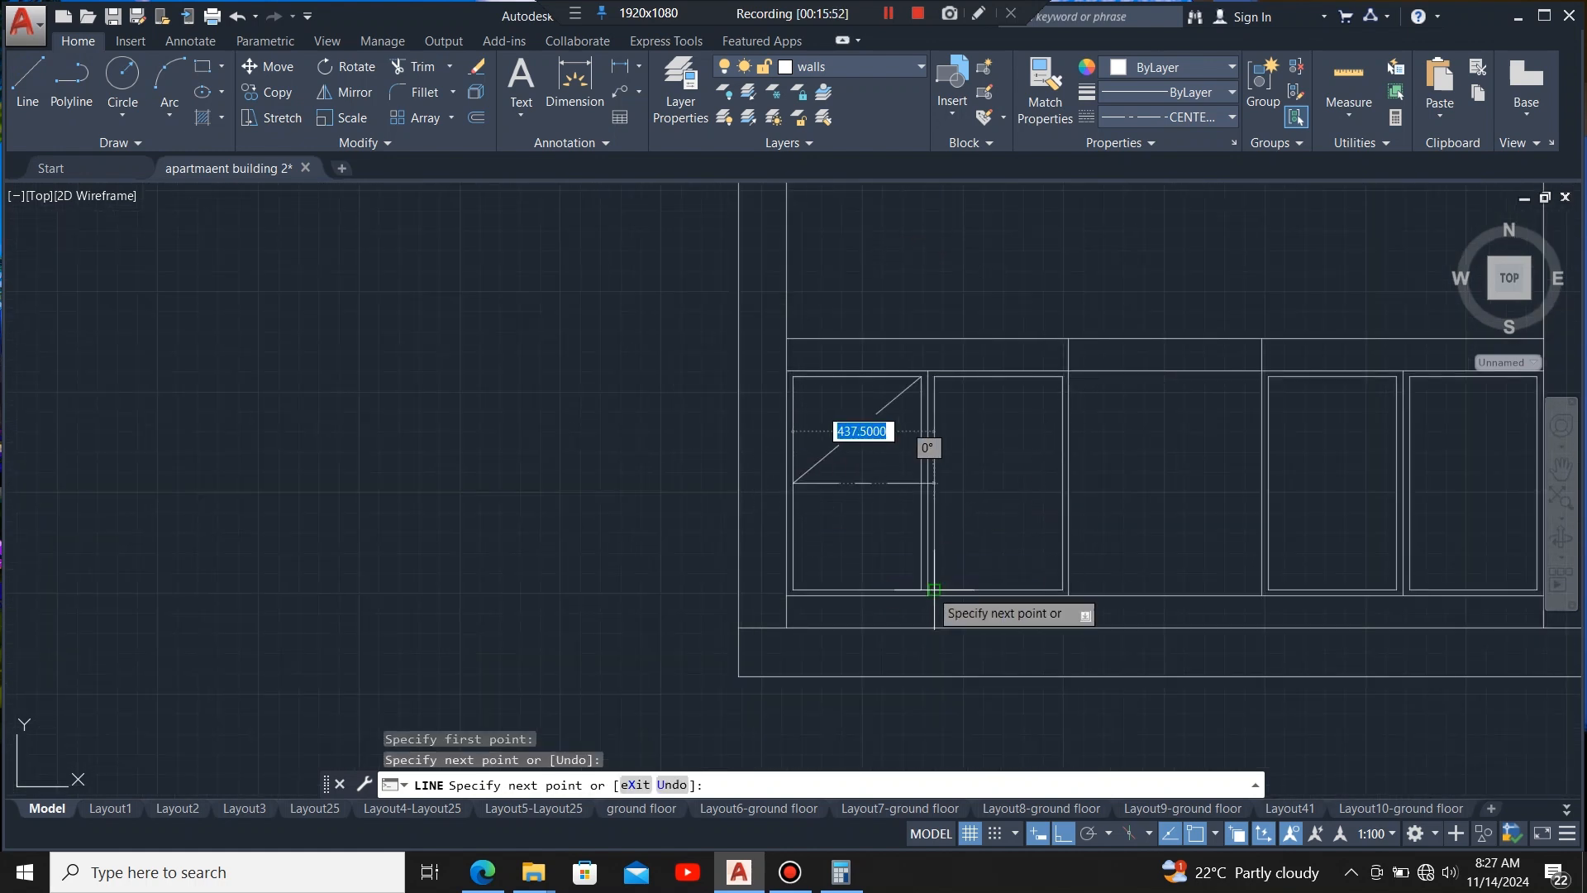
left_click(922, 589)
key("Escape")
- Mirror the leftmost lower door's two swing lines across the division between the lower left doors, keeping the source lines
left_click(860, 417)
left_click(835, 529)
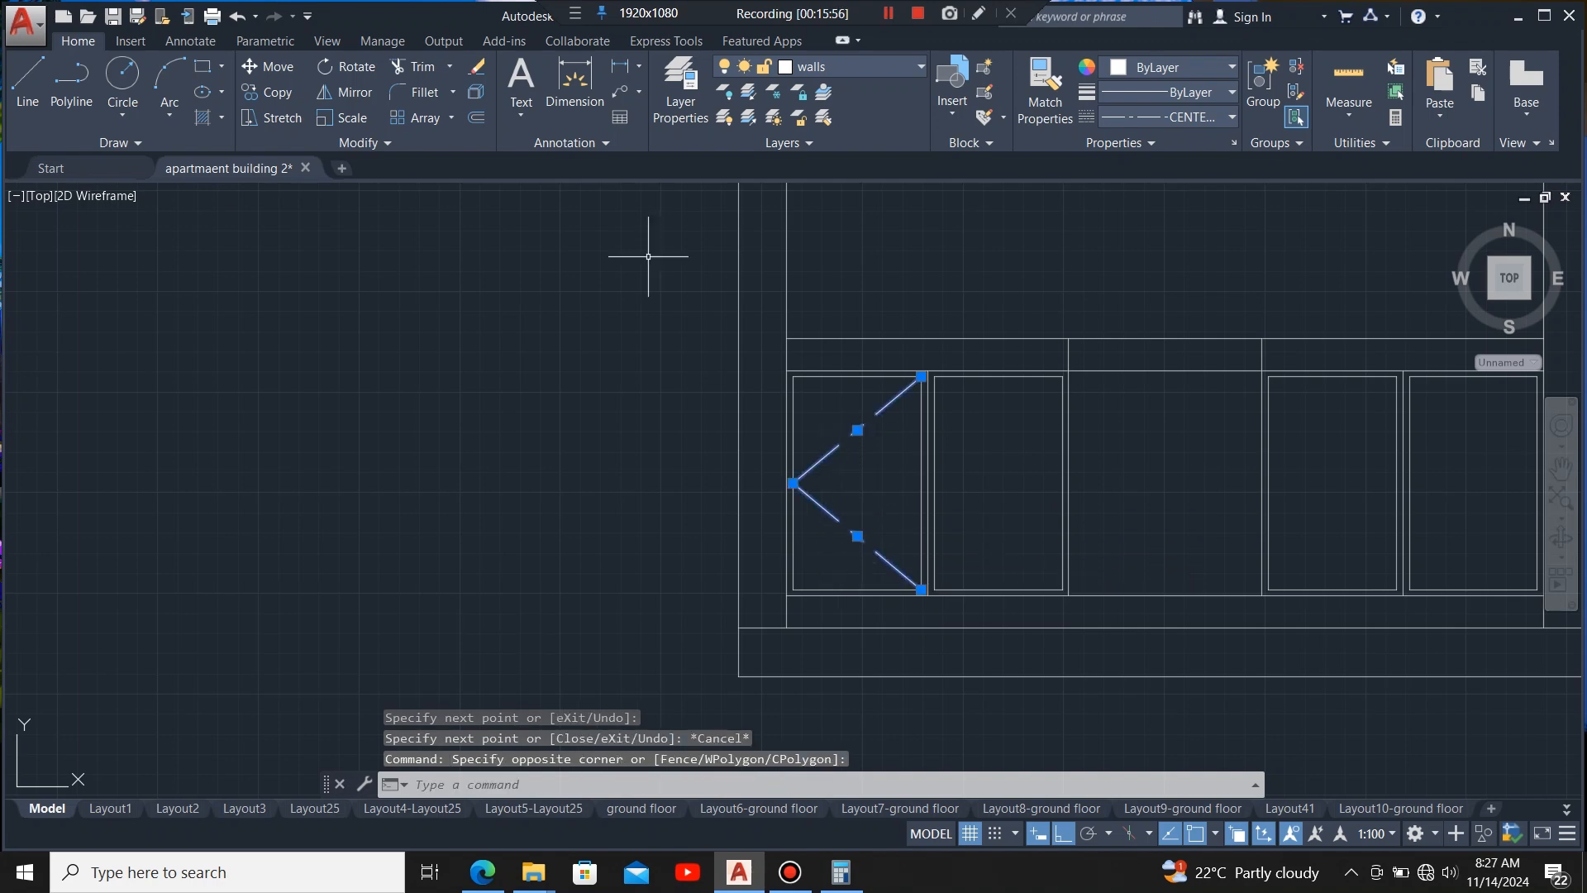
left_click(347, 92)
scroll(928, 368, "up", 4)
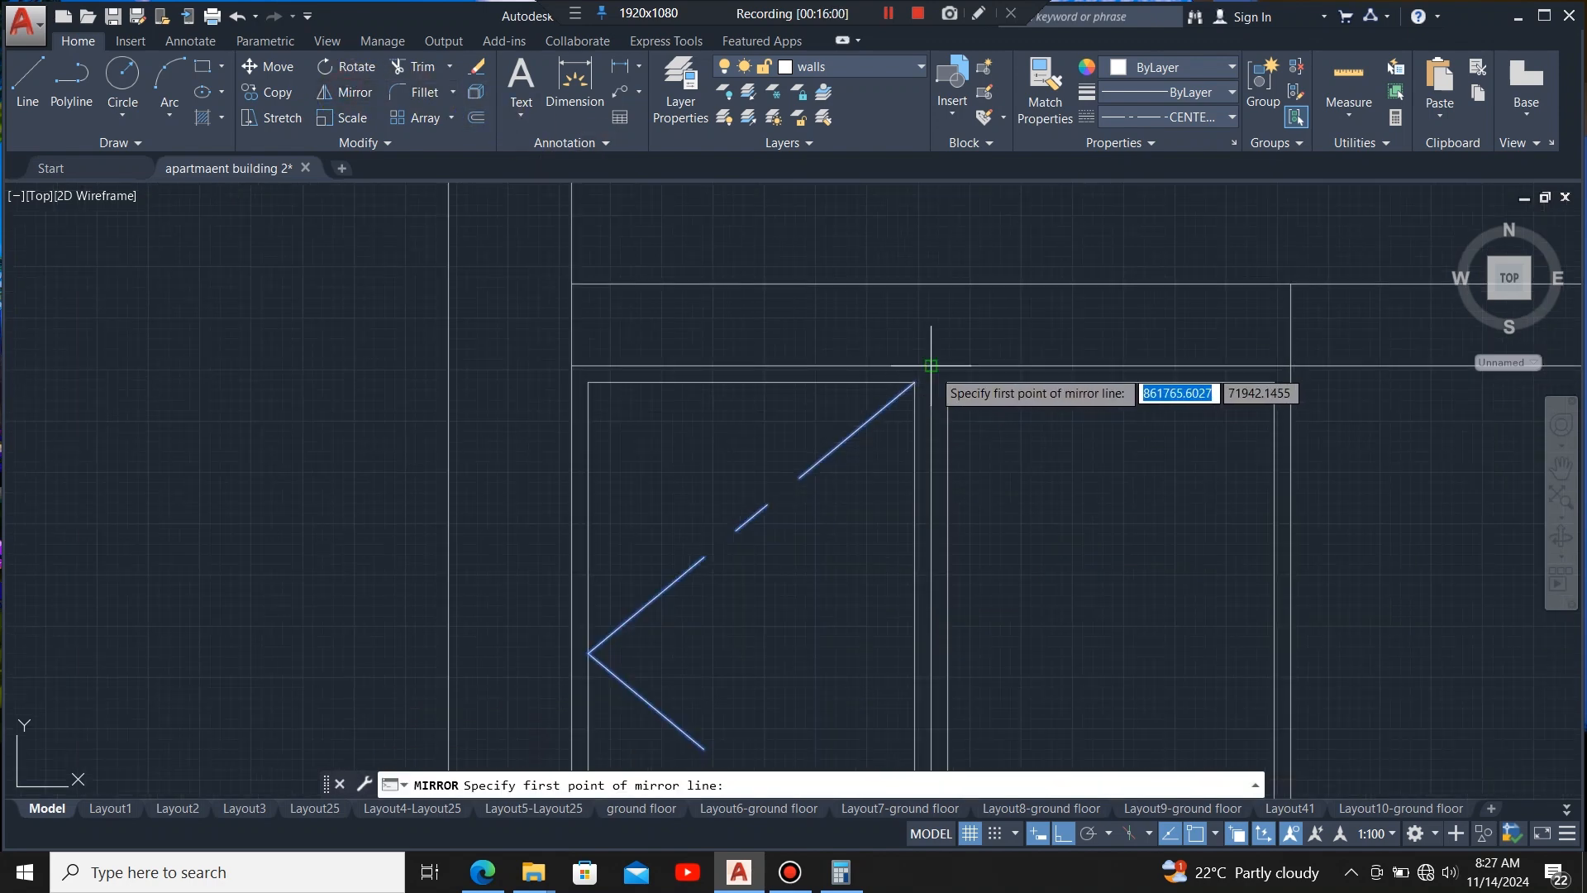
left_click(930, 365)
left_click(964, 512)
key("Return")
- Copy the four door-swing lines of the lower left door pair onto the lower right pair, aligned at the top of its centre division
left_click(1127, 450)
scroll(1075, 529, "down", 3)
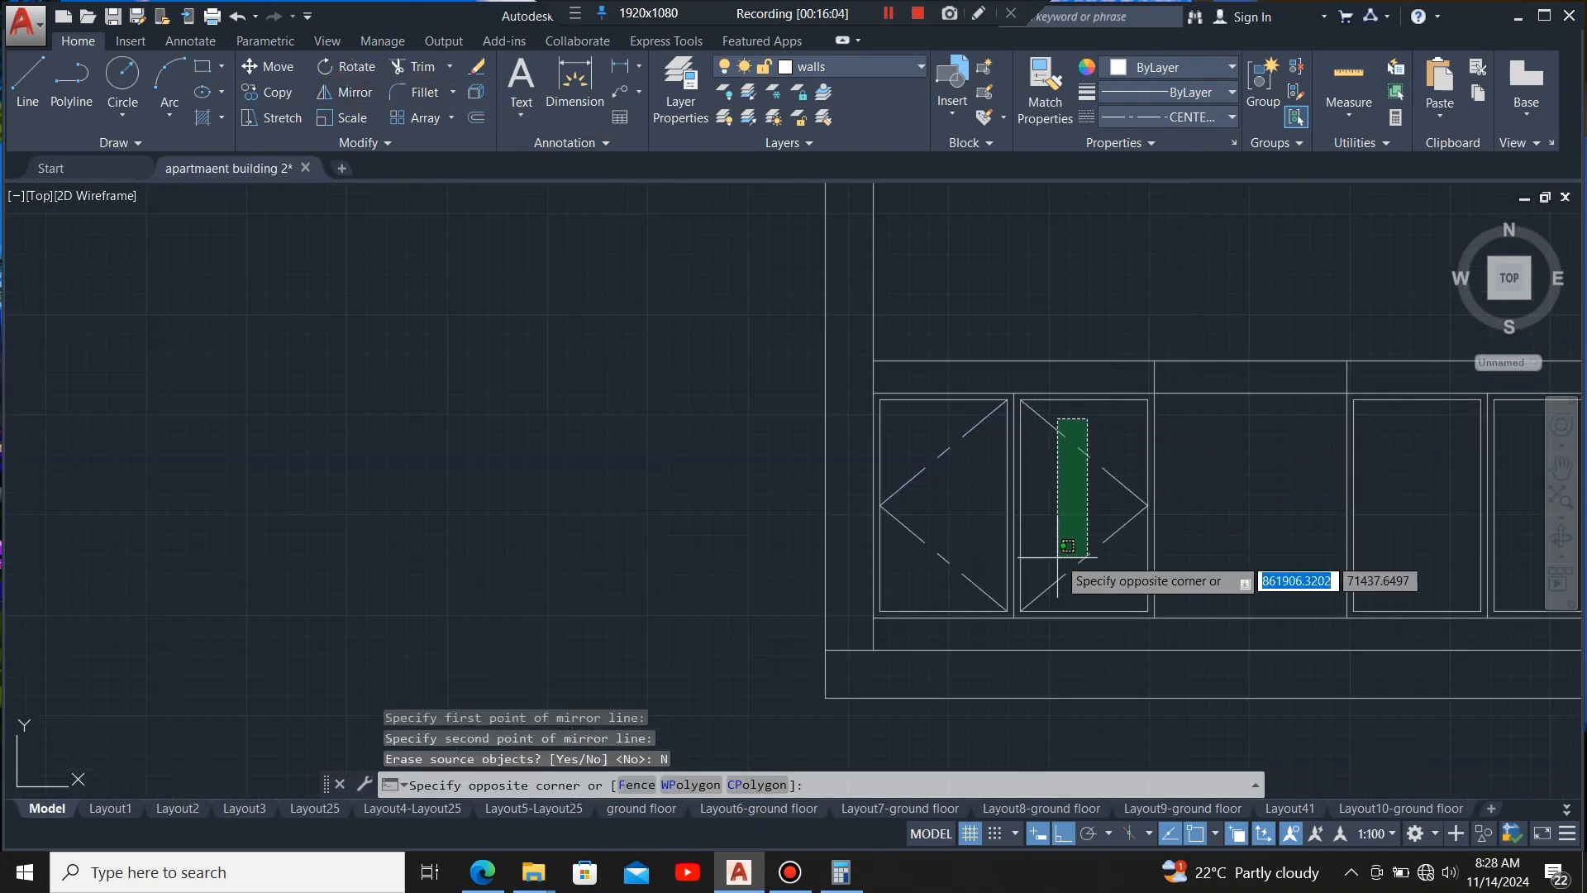
left_click(1068, 545)
left_click(964, 426)
left_click(930, 583)
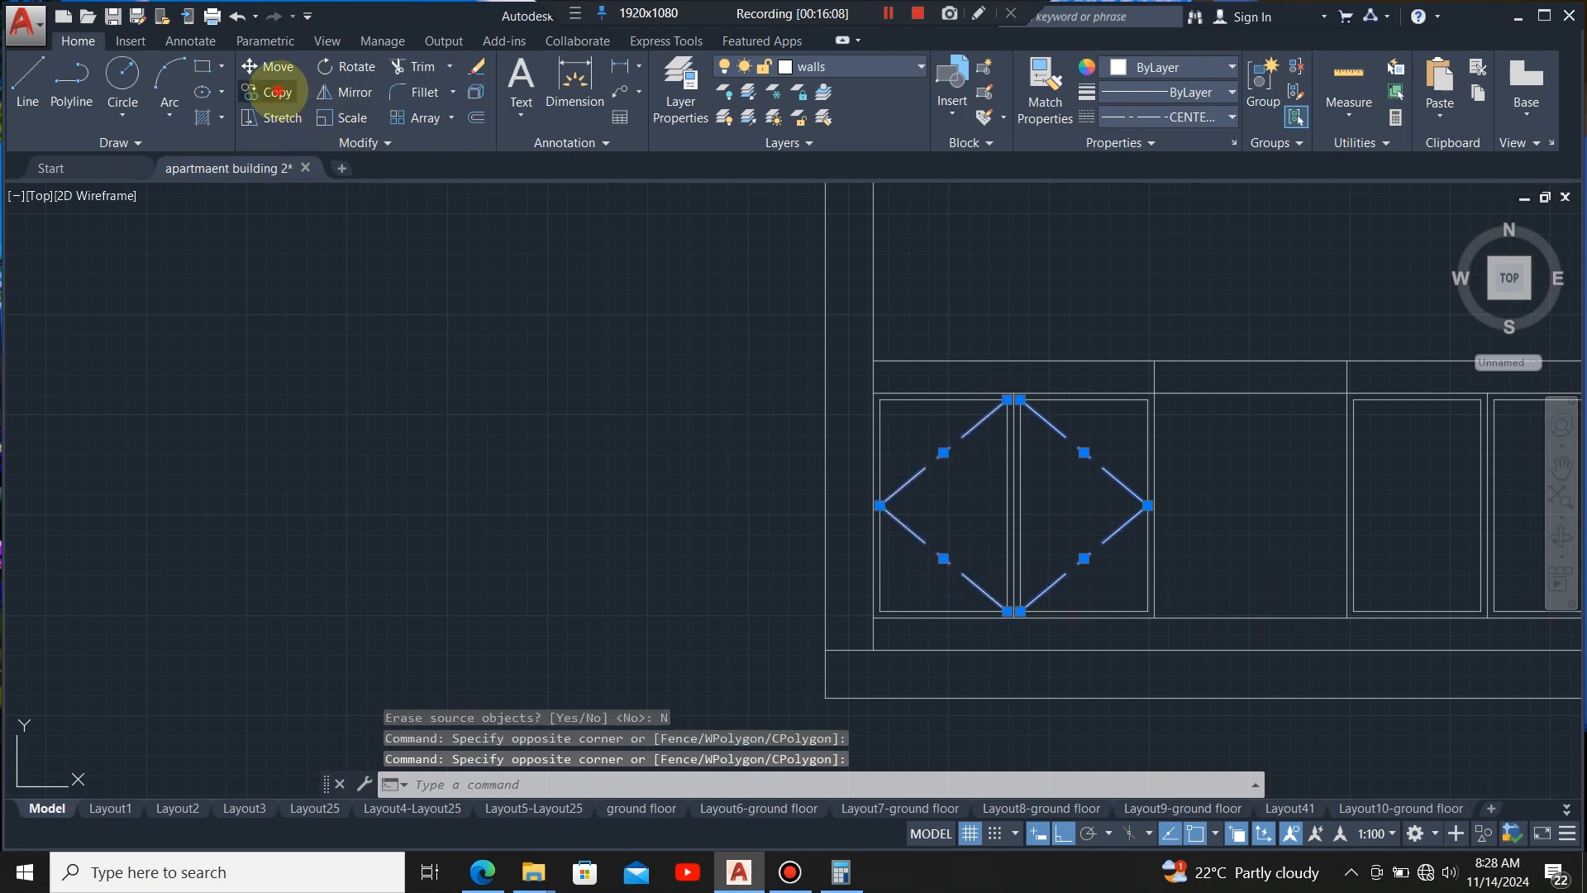
left_click(277, 92)
scroll(1020, 396, "up", 3)
left_click(992, 379)
scroll(679, 433, "down", 1)
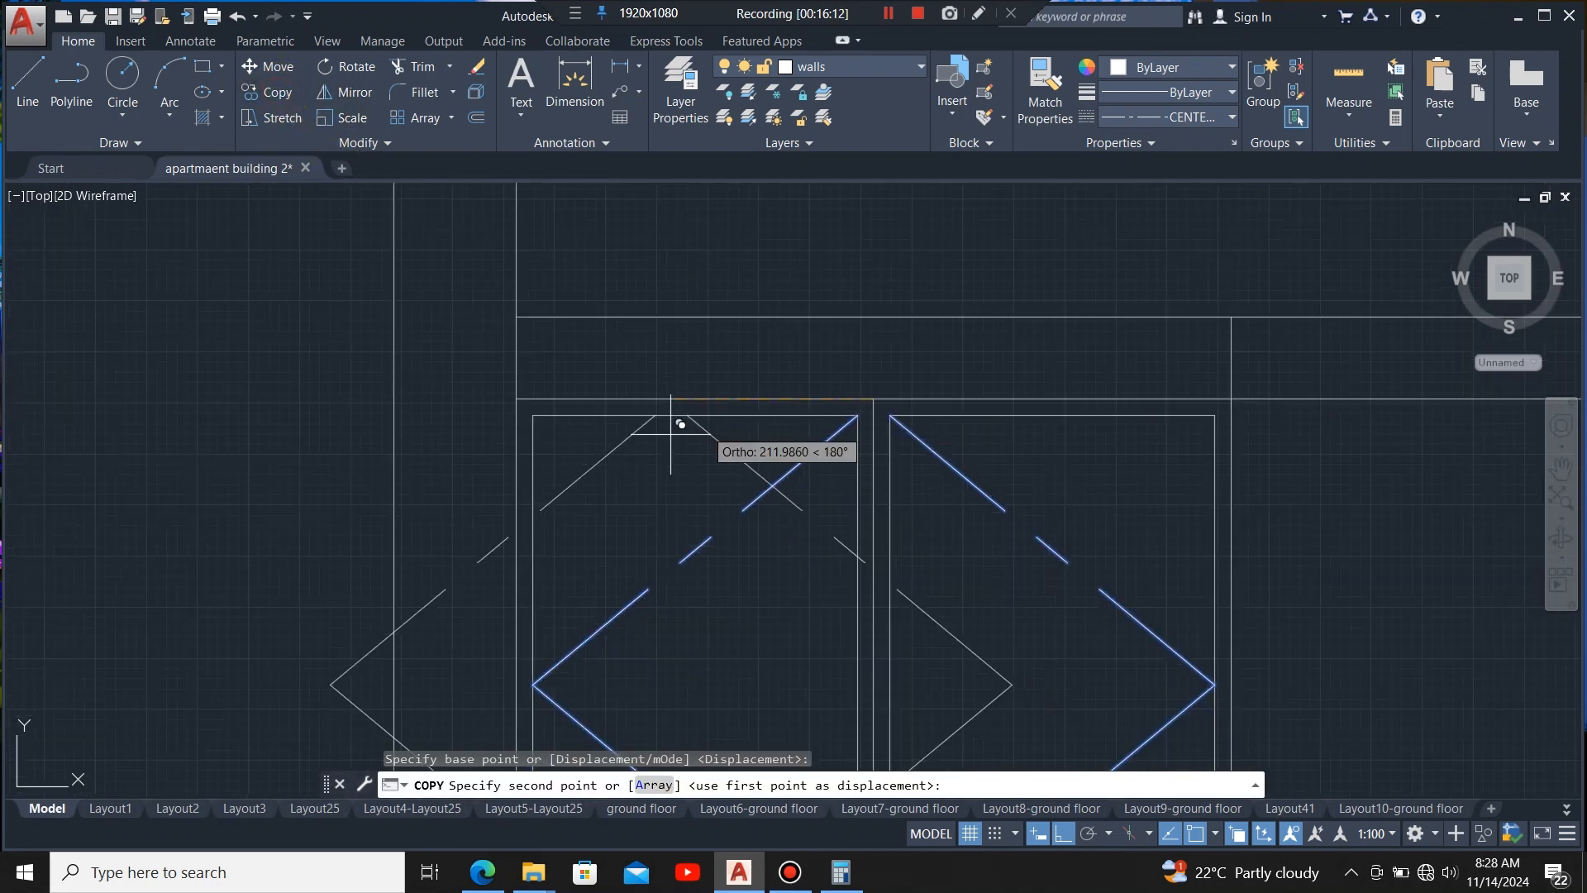
scroll(671, 434, "down", 4)
scroll(868, 434, "up", 5)
left_click(929, 483)
scroll(976, 423, "down", 4)
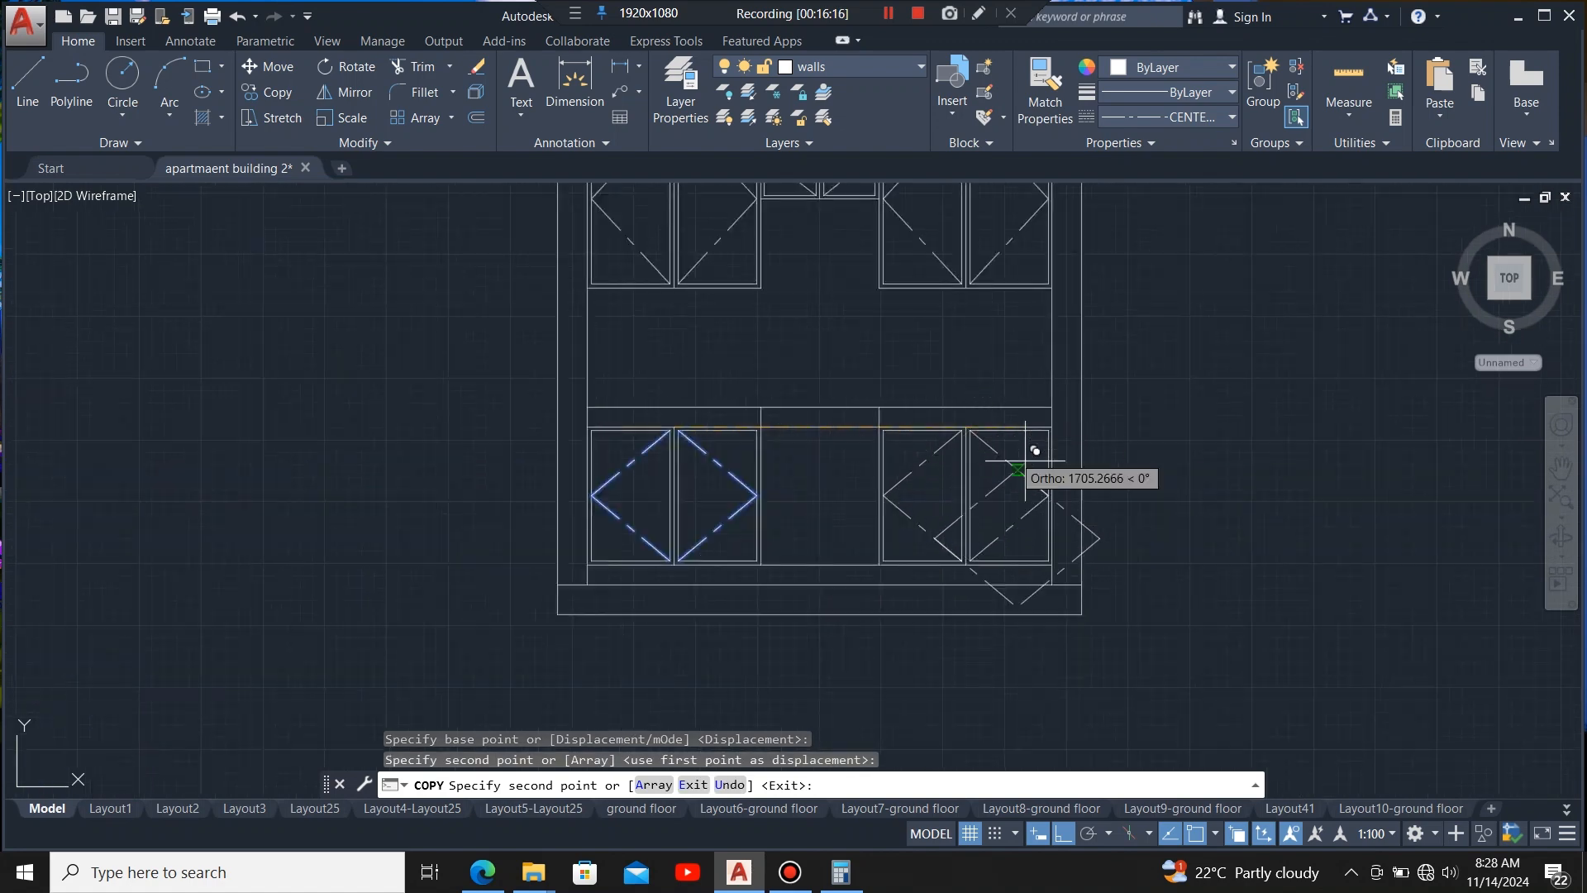
key("Escape")
scroll(1025, 430, "down", 3)
scroll(1240, 463, "up", 3)
scroll(1306, 482, "down", 3)
scroll(1157, 488, "up", 3)
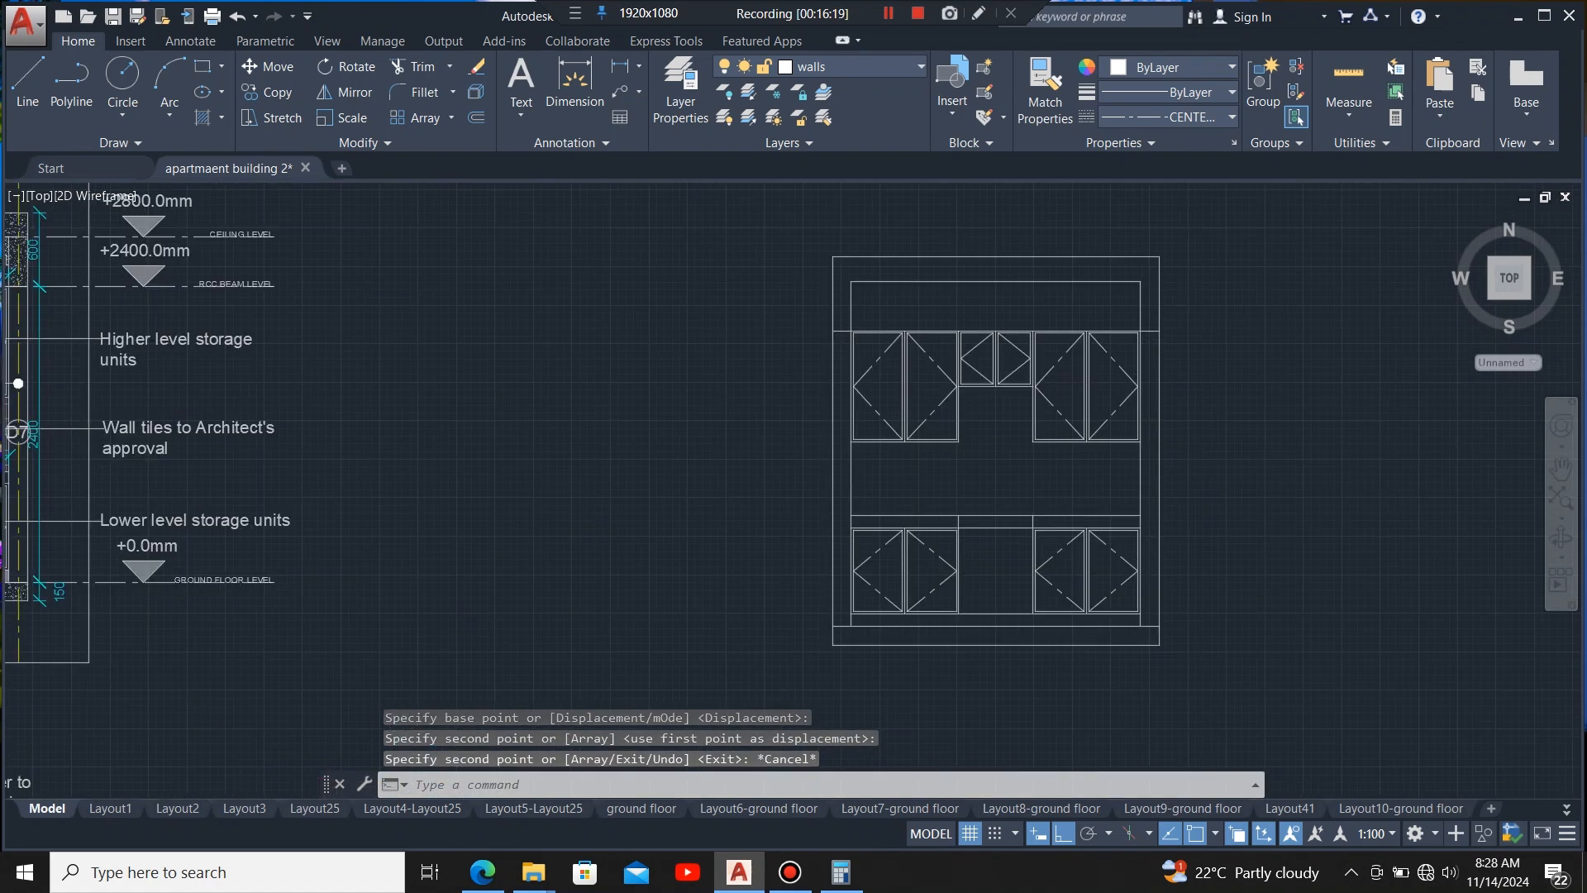
scroll(1190, 430, "up", 2)
scroll(1025, 363, "down", 2)
scroll(1257, 482, "down", 3)
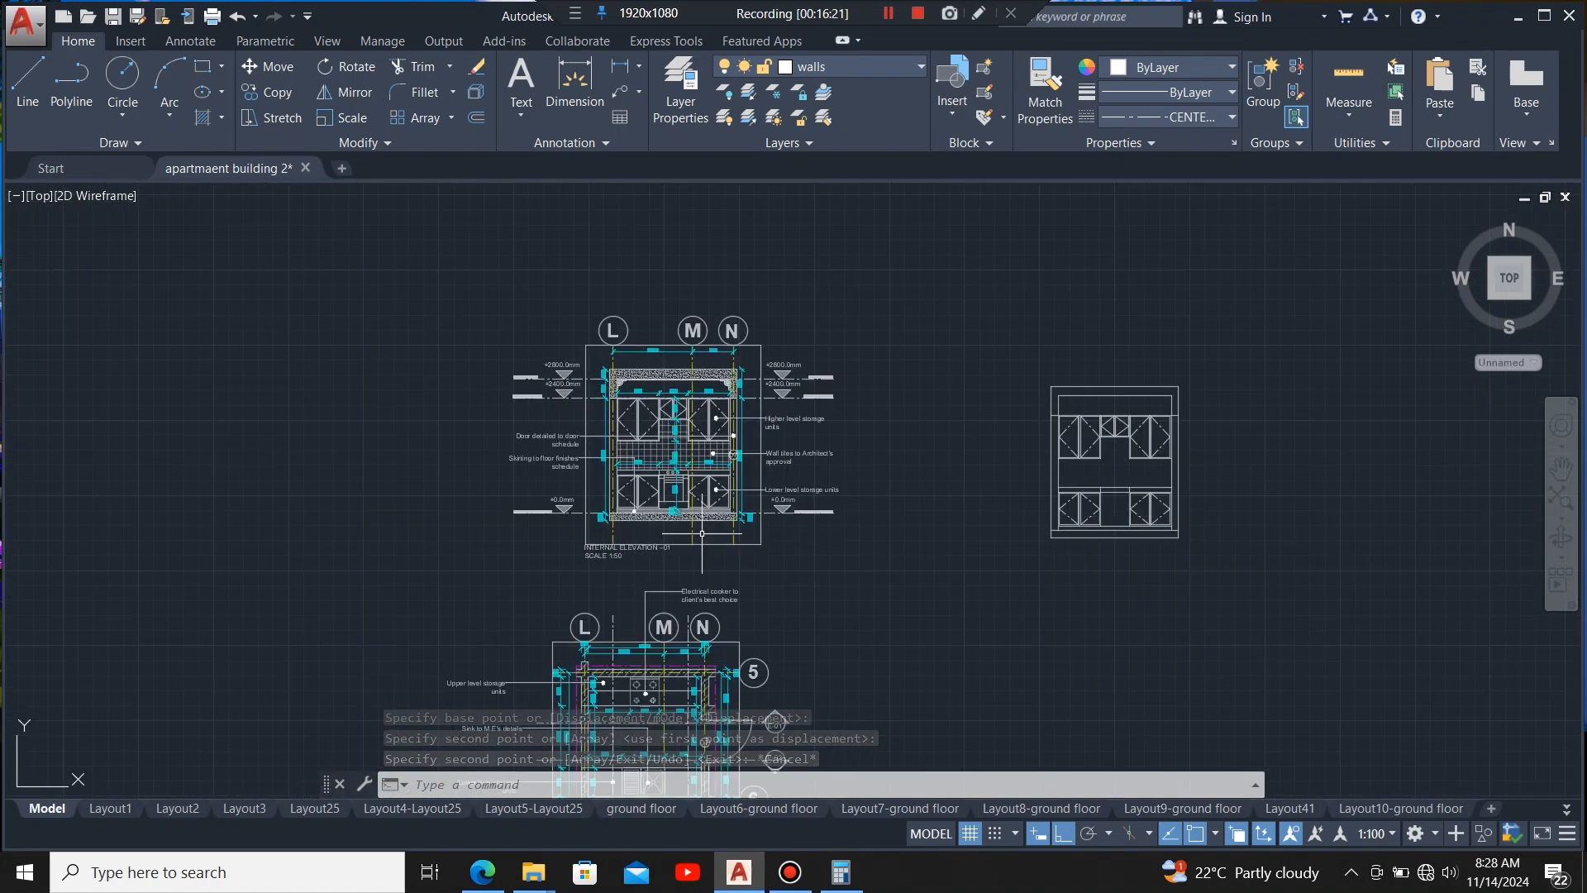
scroll(663, 508, "up", 6)
scroll(748, 395, "up", 2)
scroll(806, 351, "up", 2)
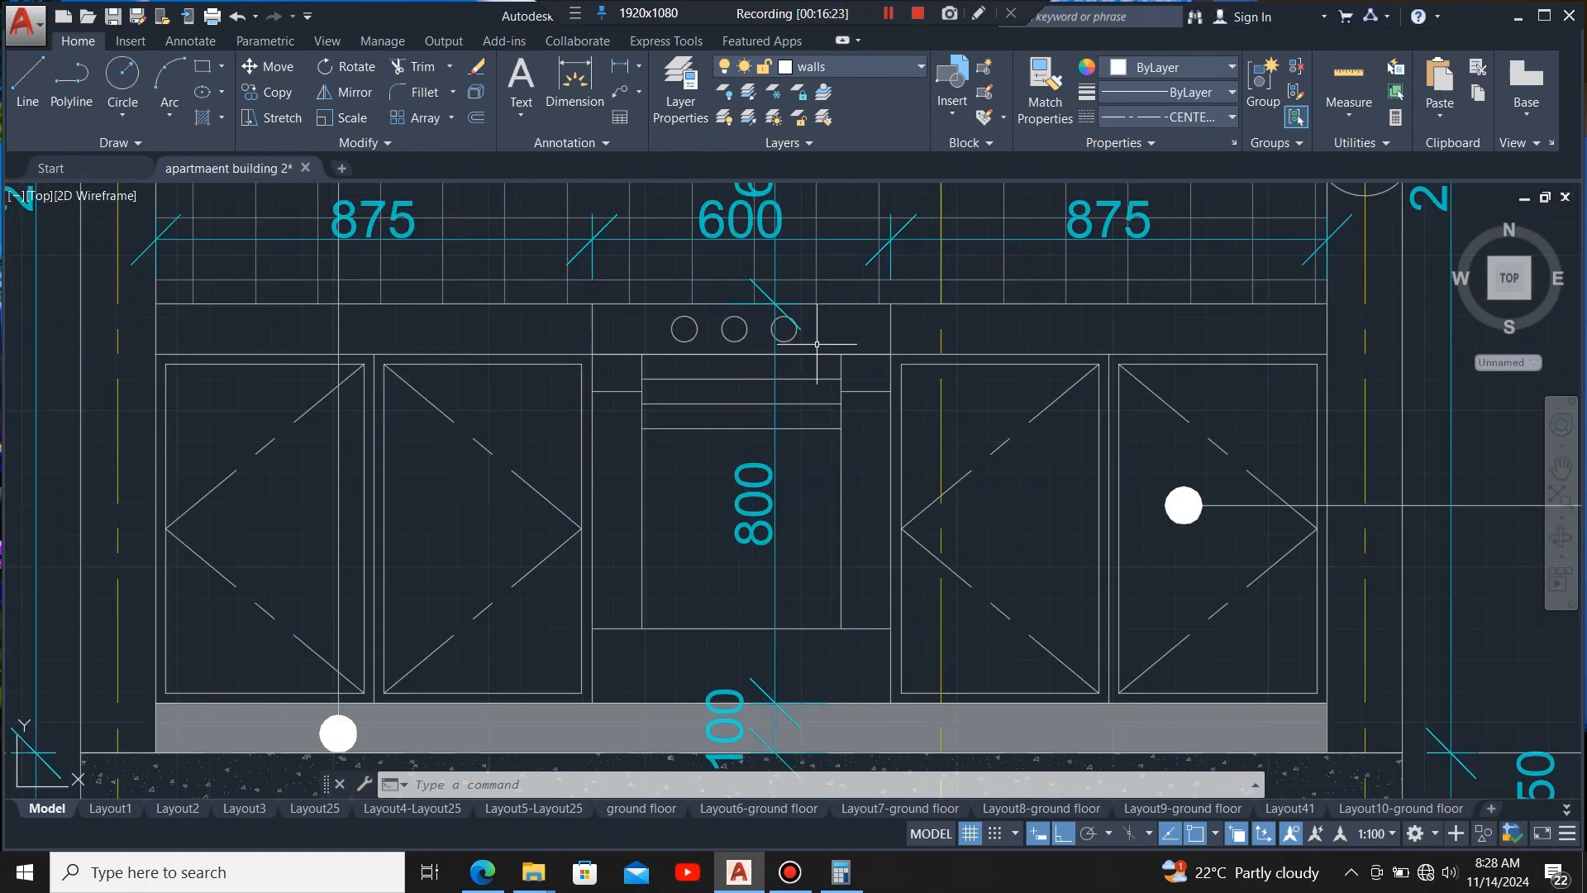
scroll(493, 388, "down", 3)
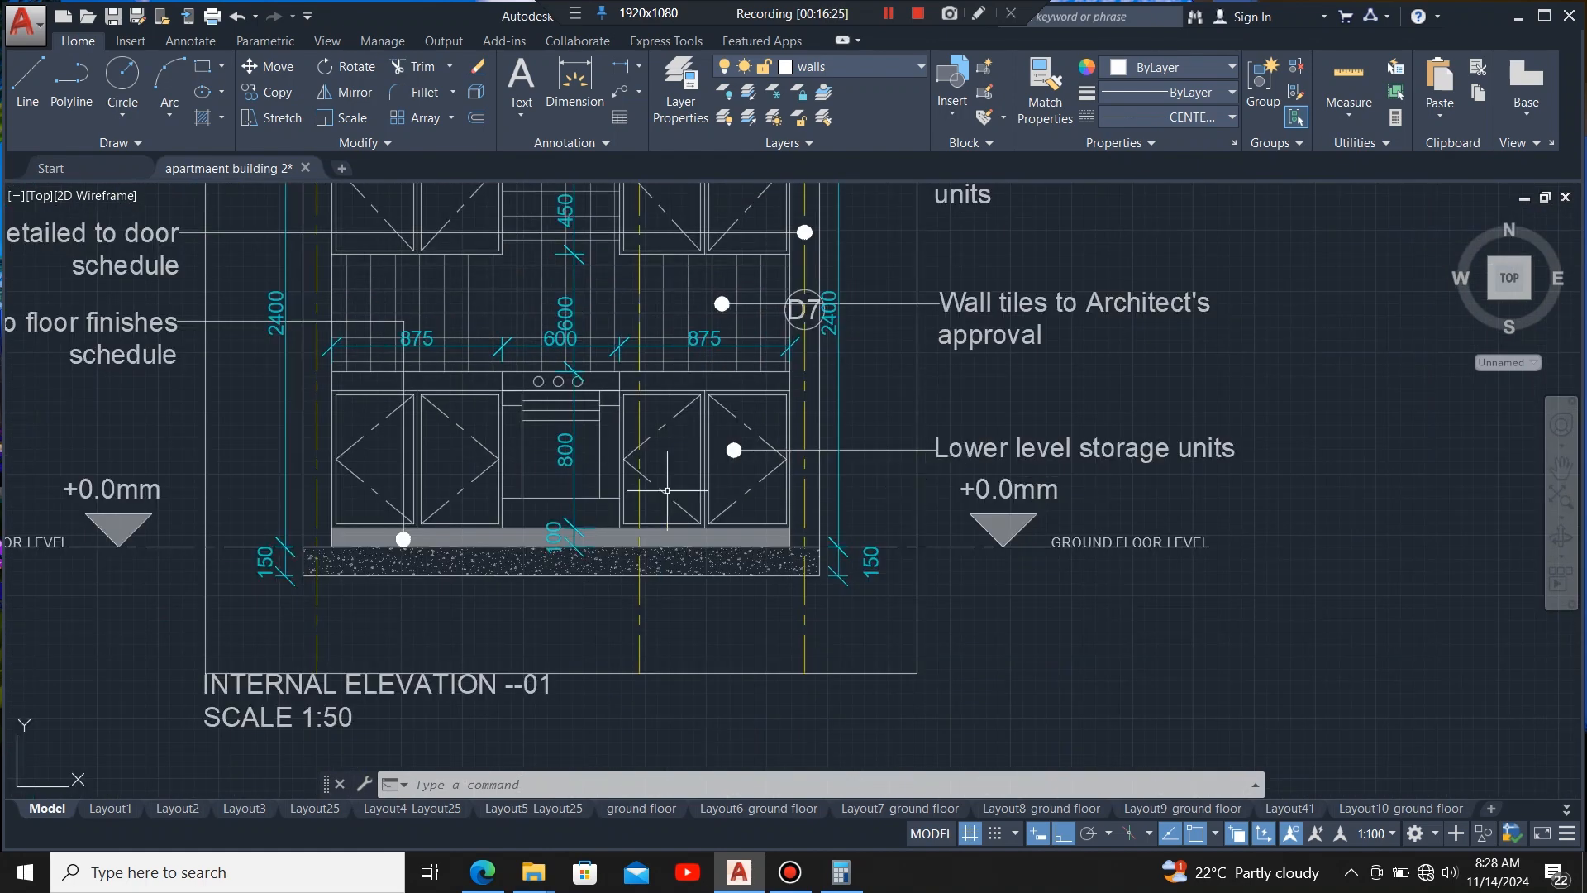
scroll(667, 491, "down", 4)
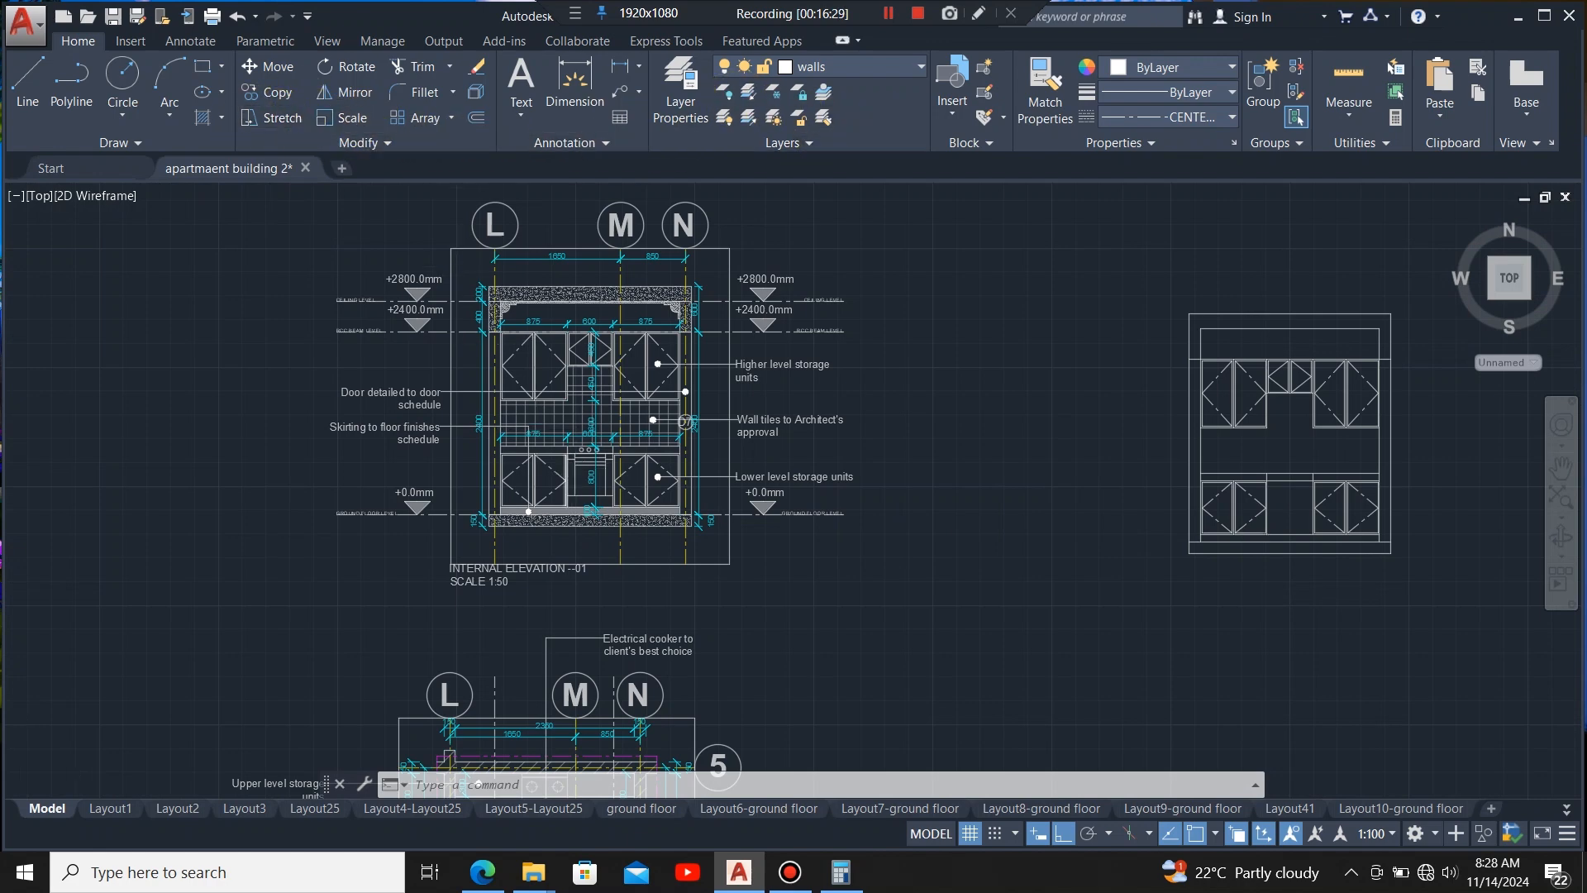
scroll(588, 463, "up", 8)
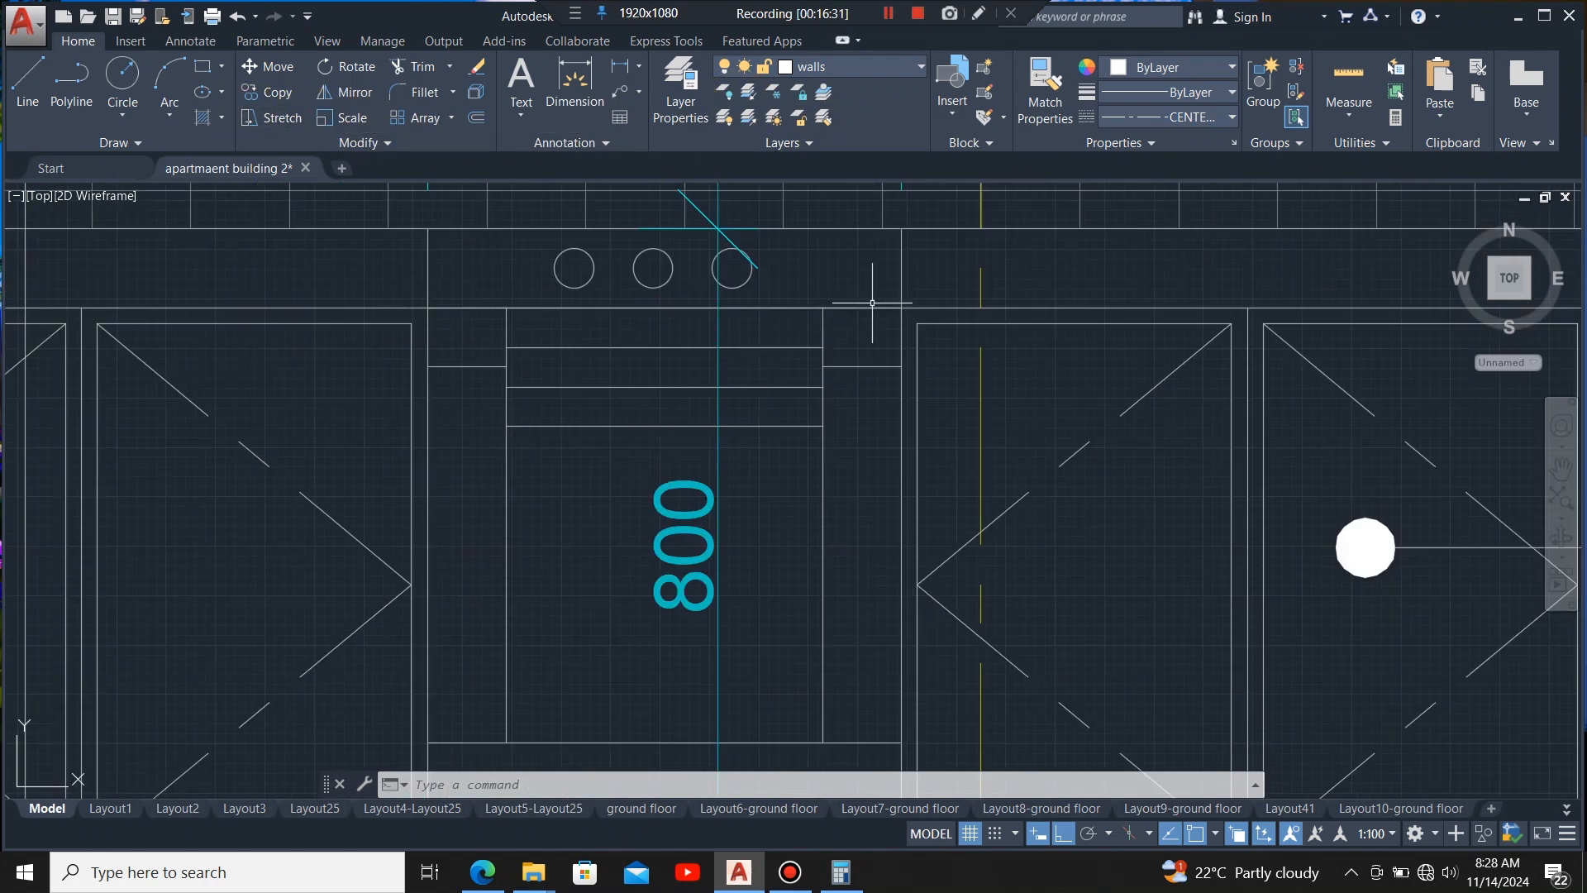
left_click(865, 306)
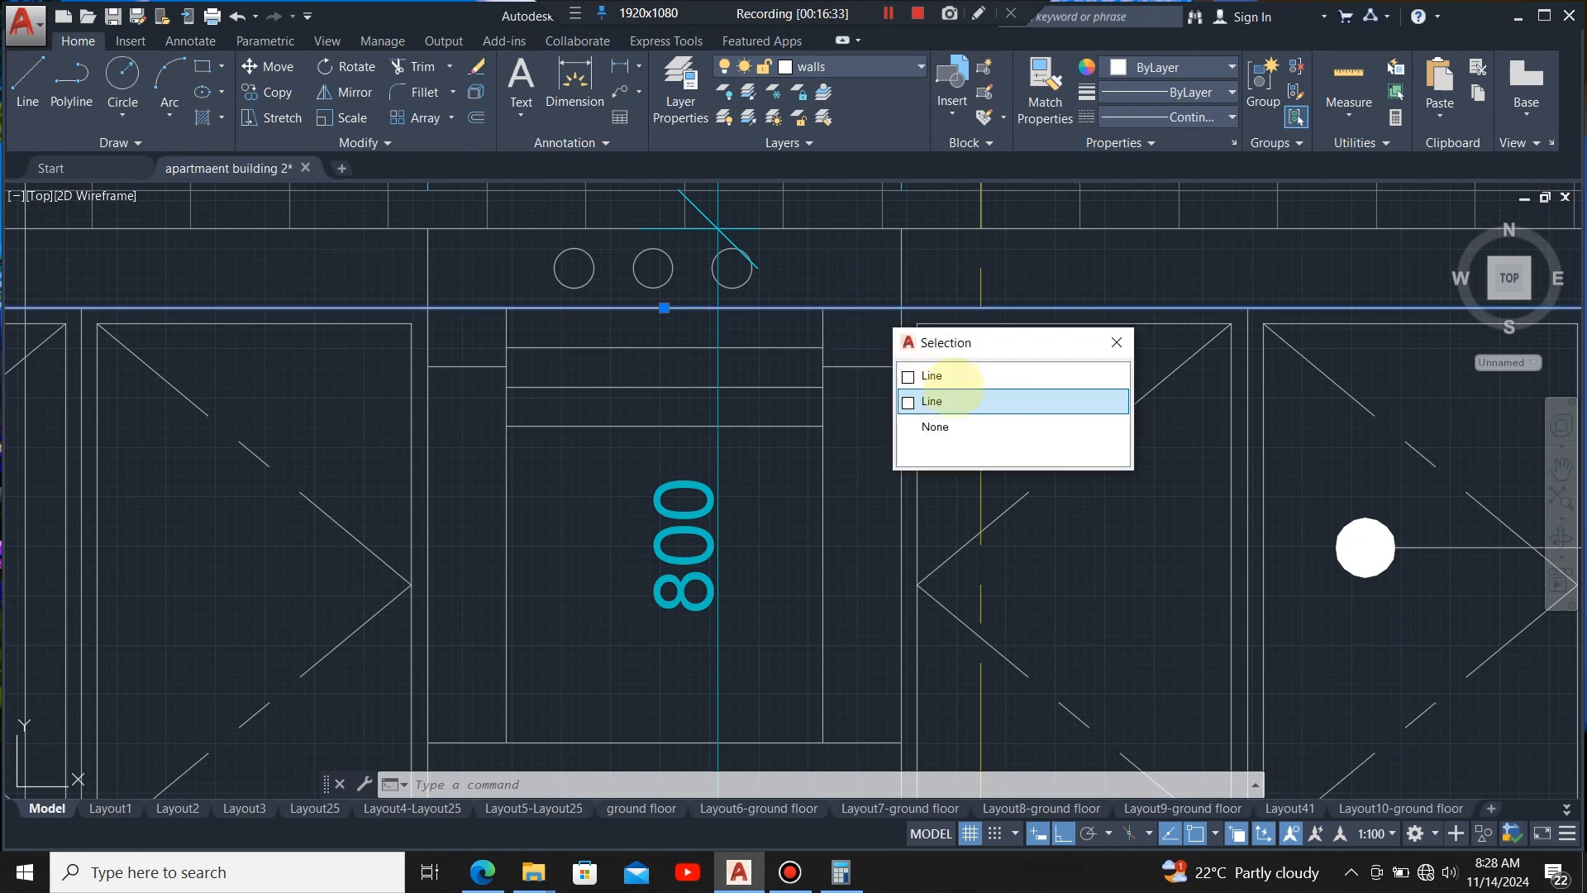
left_click(908, 376)
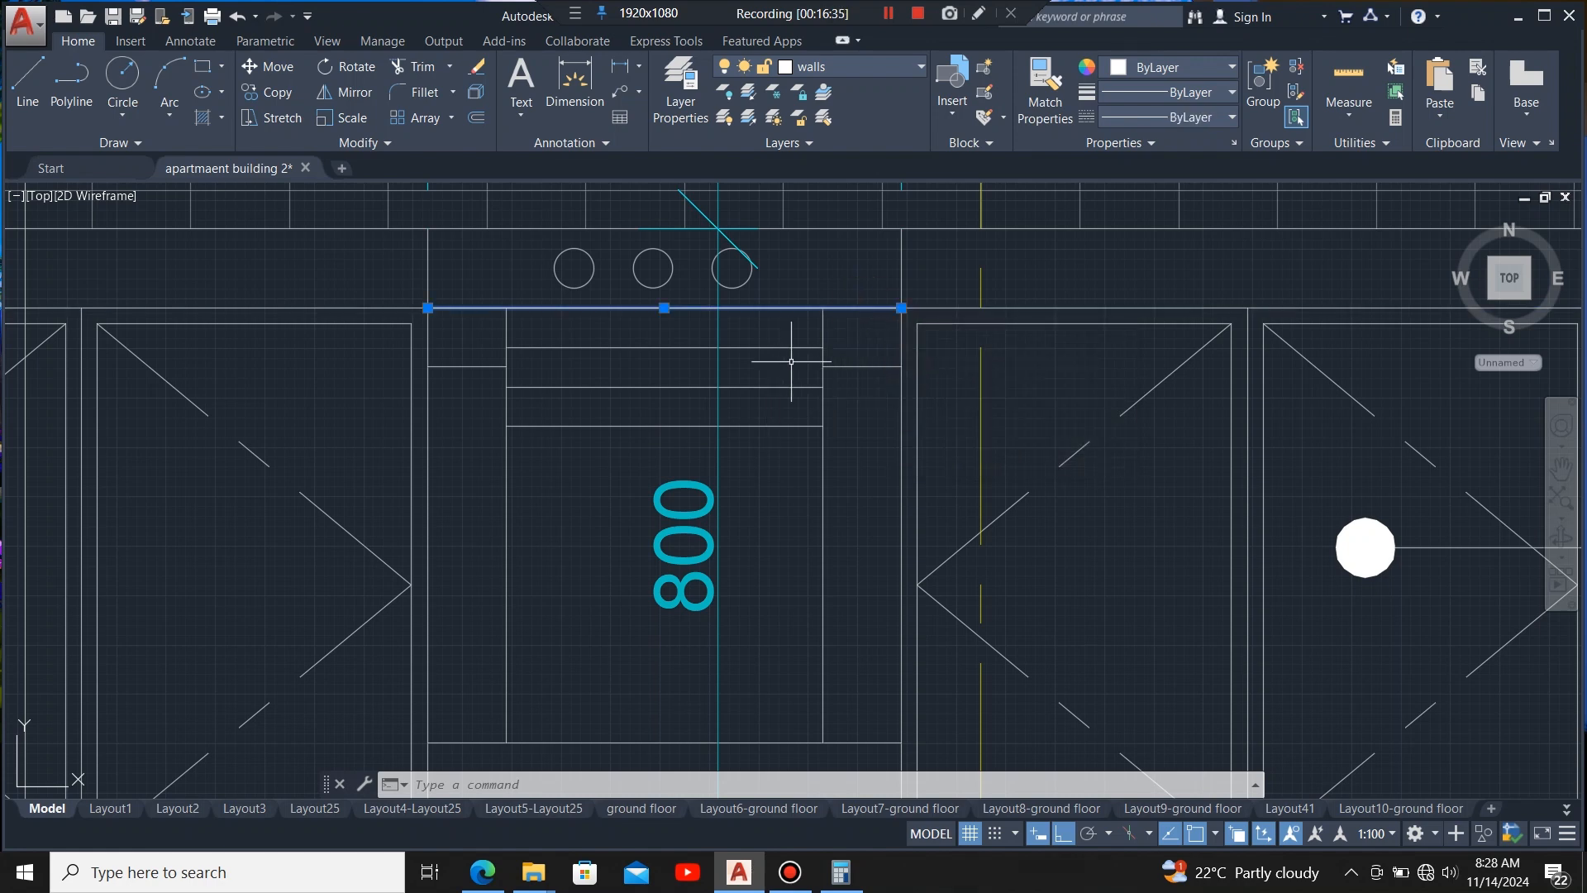
left_click_drag(854, 330, 773, 498)
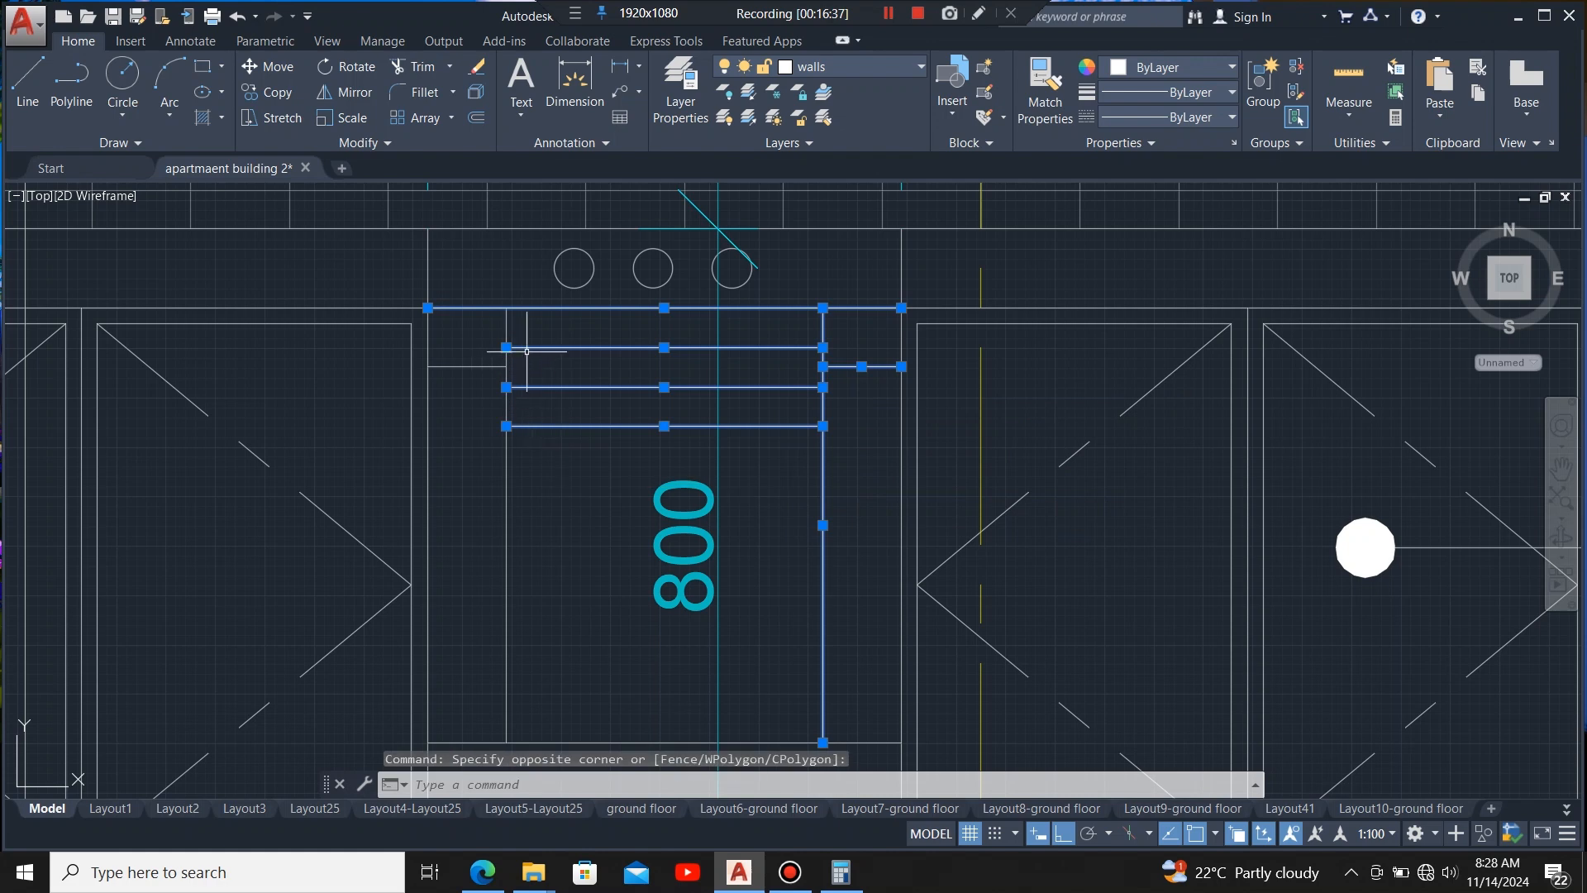
left_click(538, 326)
left_click(477, 474)
scroll(612, 325, "down", 3)
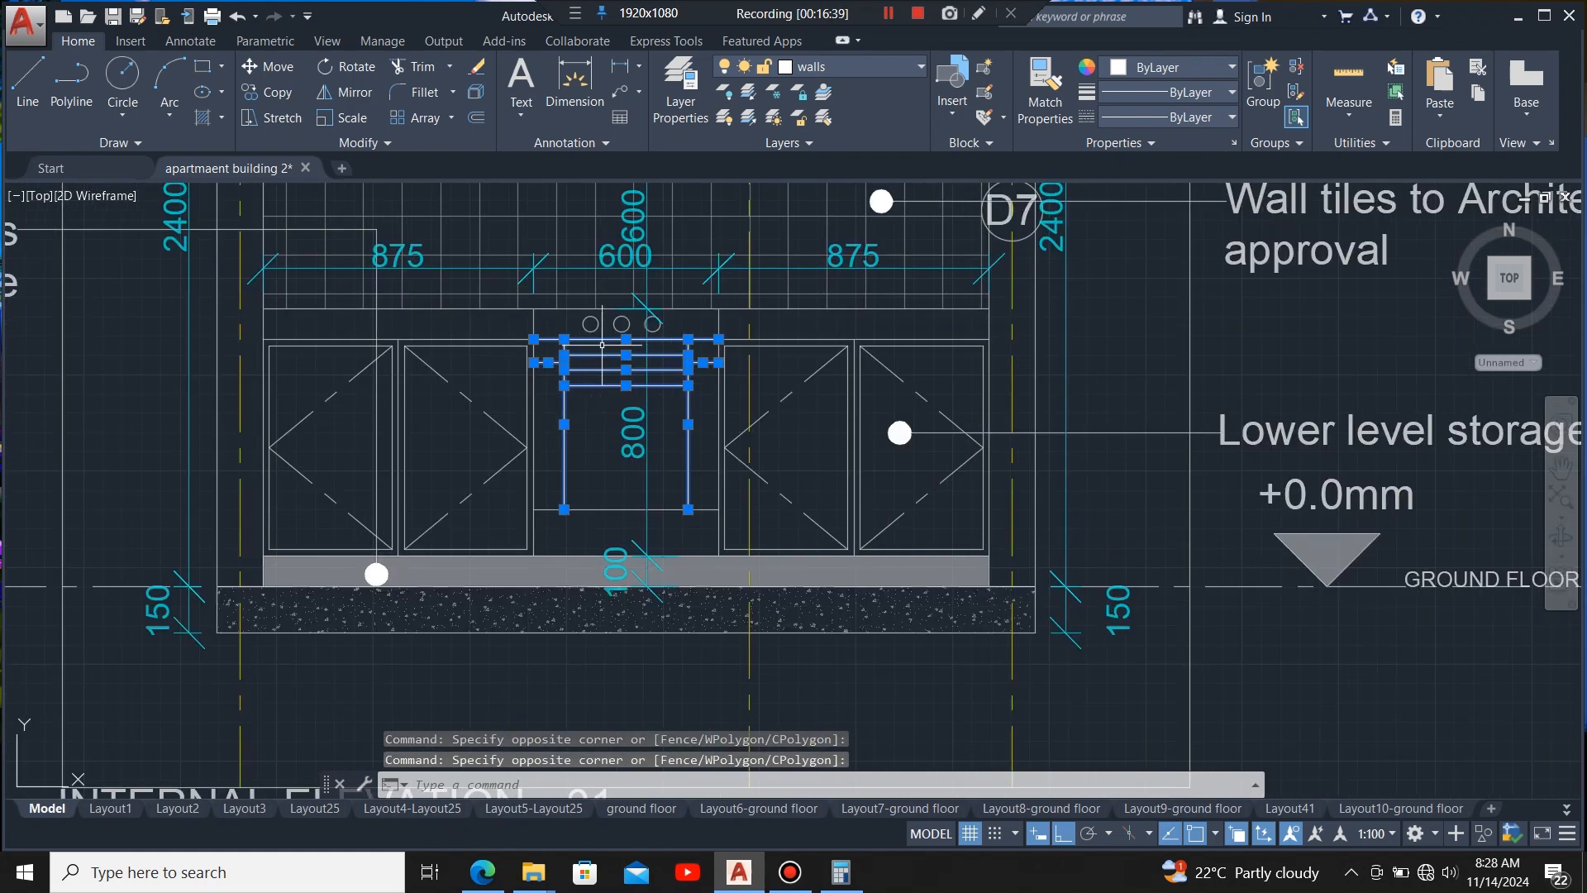
scroll(612, 325, "up", 6)
left_click(715, 272)
left_click(482, 356)
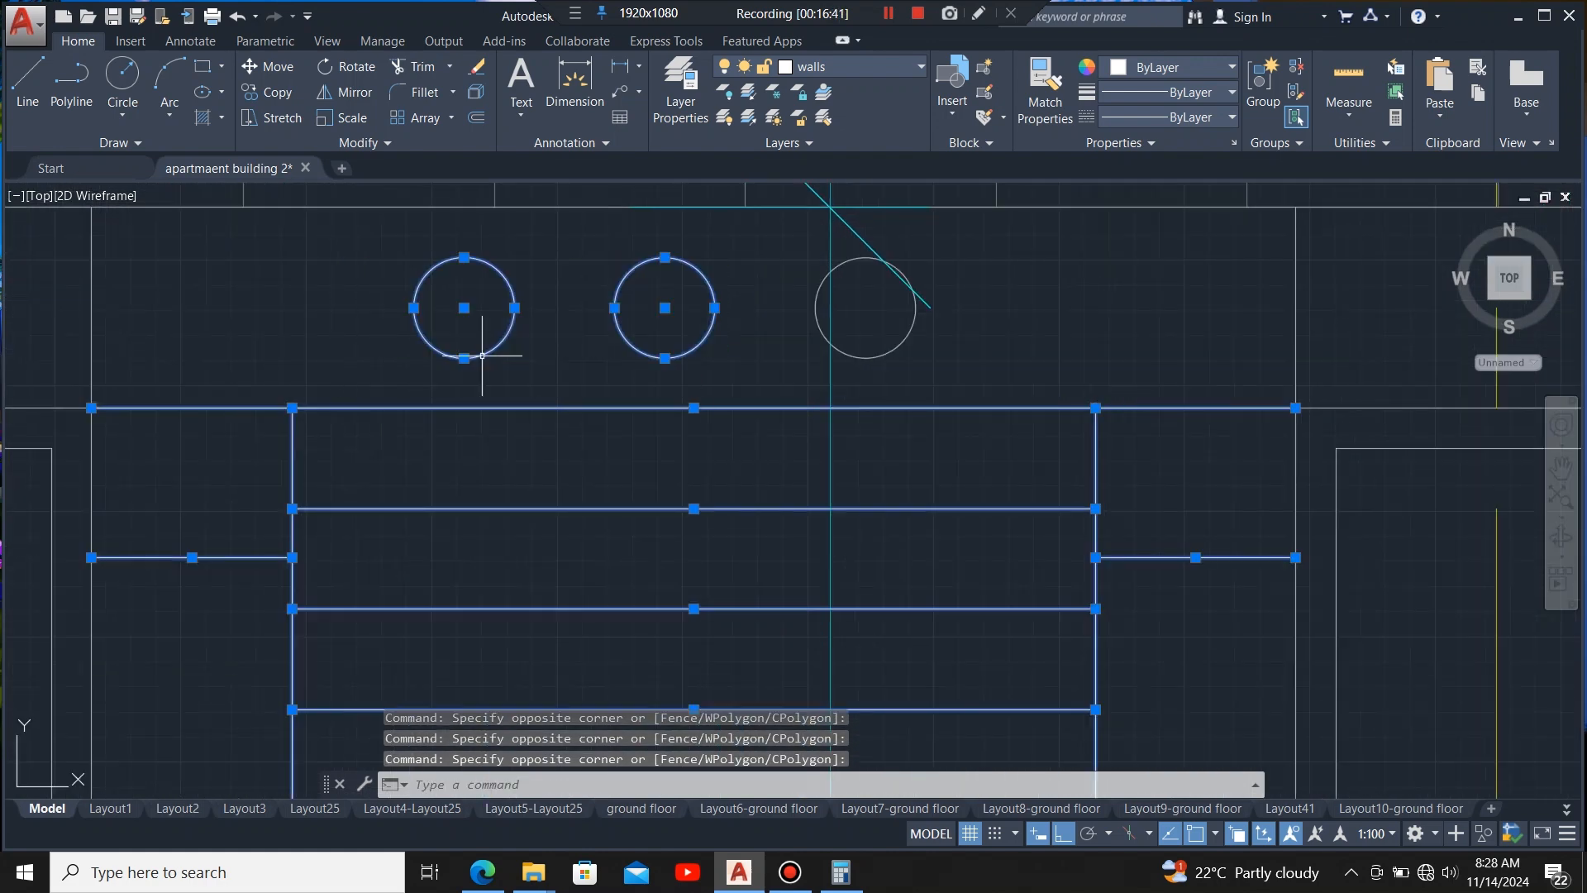
left_click(882, 356)
scroll(732, 302, "down", 6)
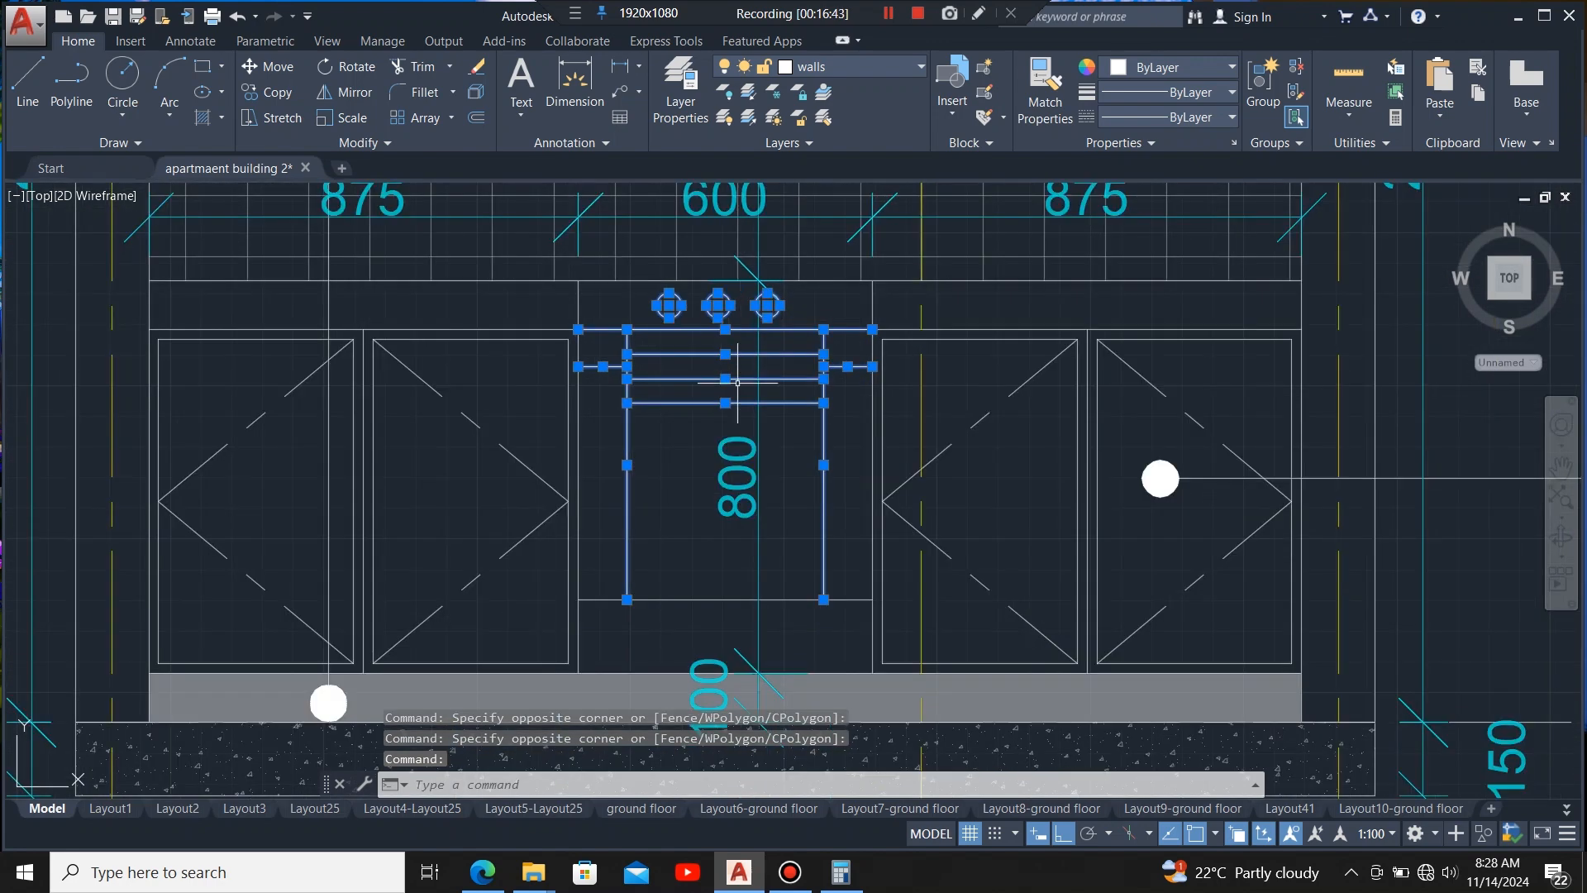
left_click(785, 583)
left_click(756, 619)
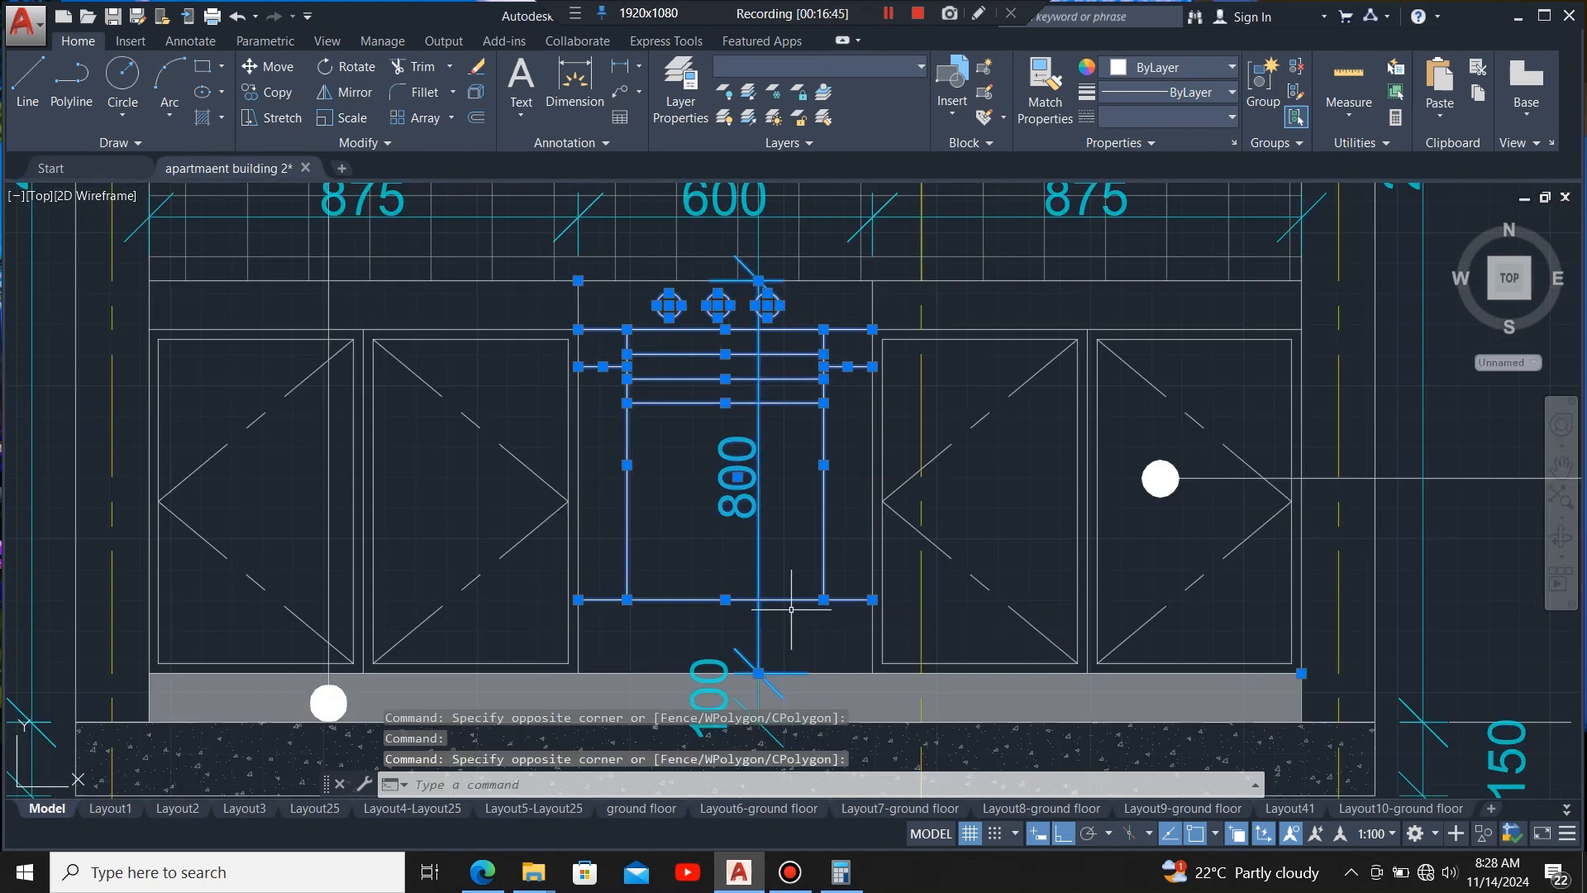
scroll(791, 512, "down", 4)
scroll(795, 507, "up", 2)
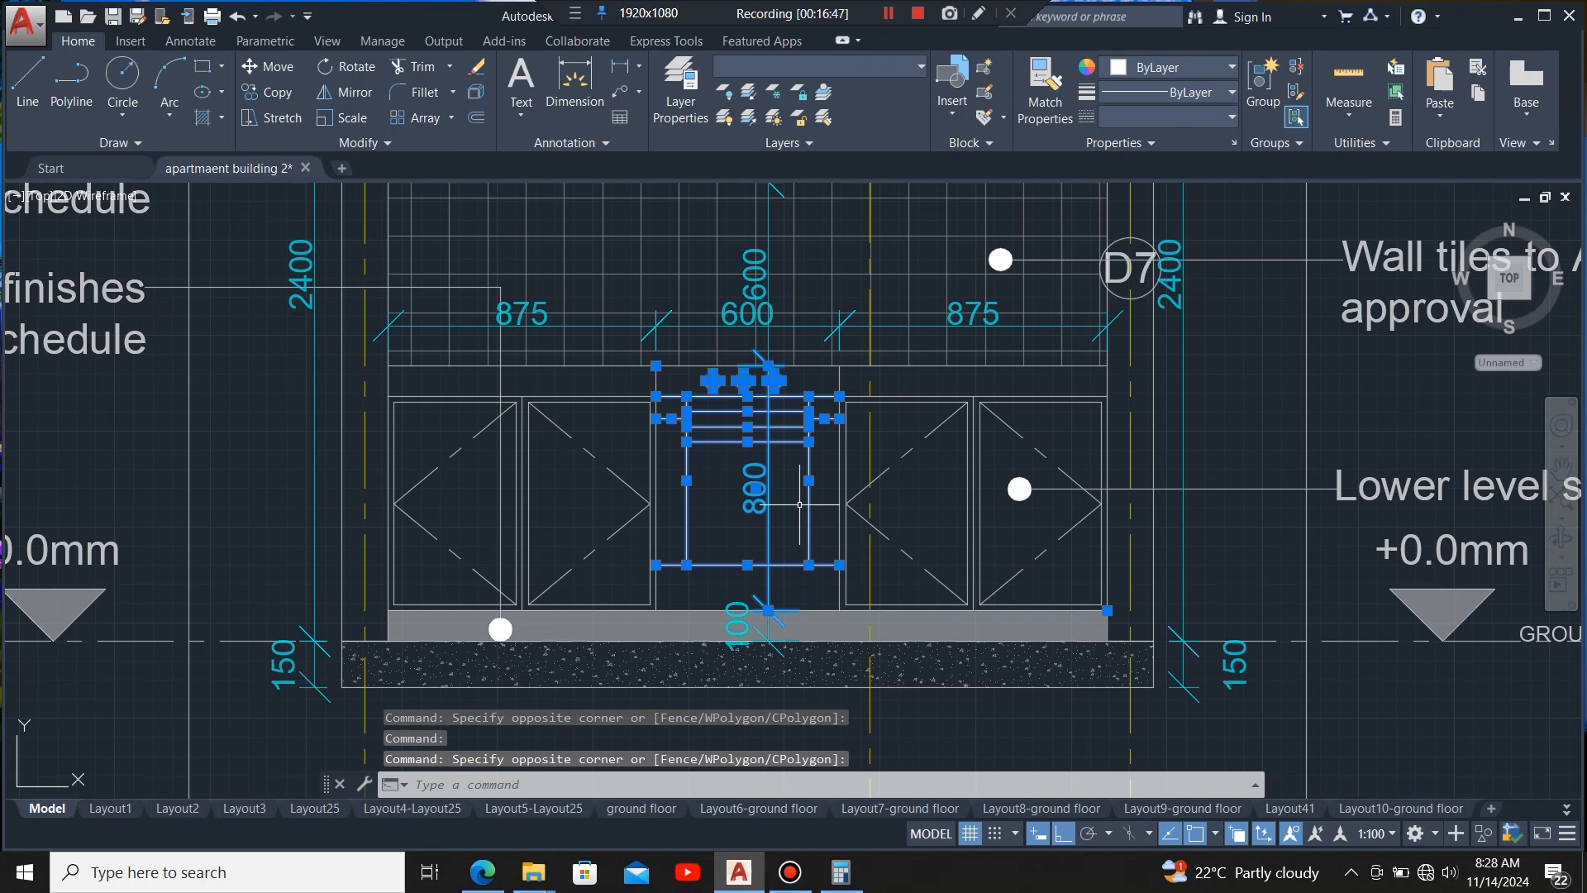
key("Escape")
- Copy the cooker's linework and three knobs from the annotated elevation into the gap between the plain elevation's lower cabinets, aligning its upper corner
scroll(814, 421, "up", 4)
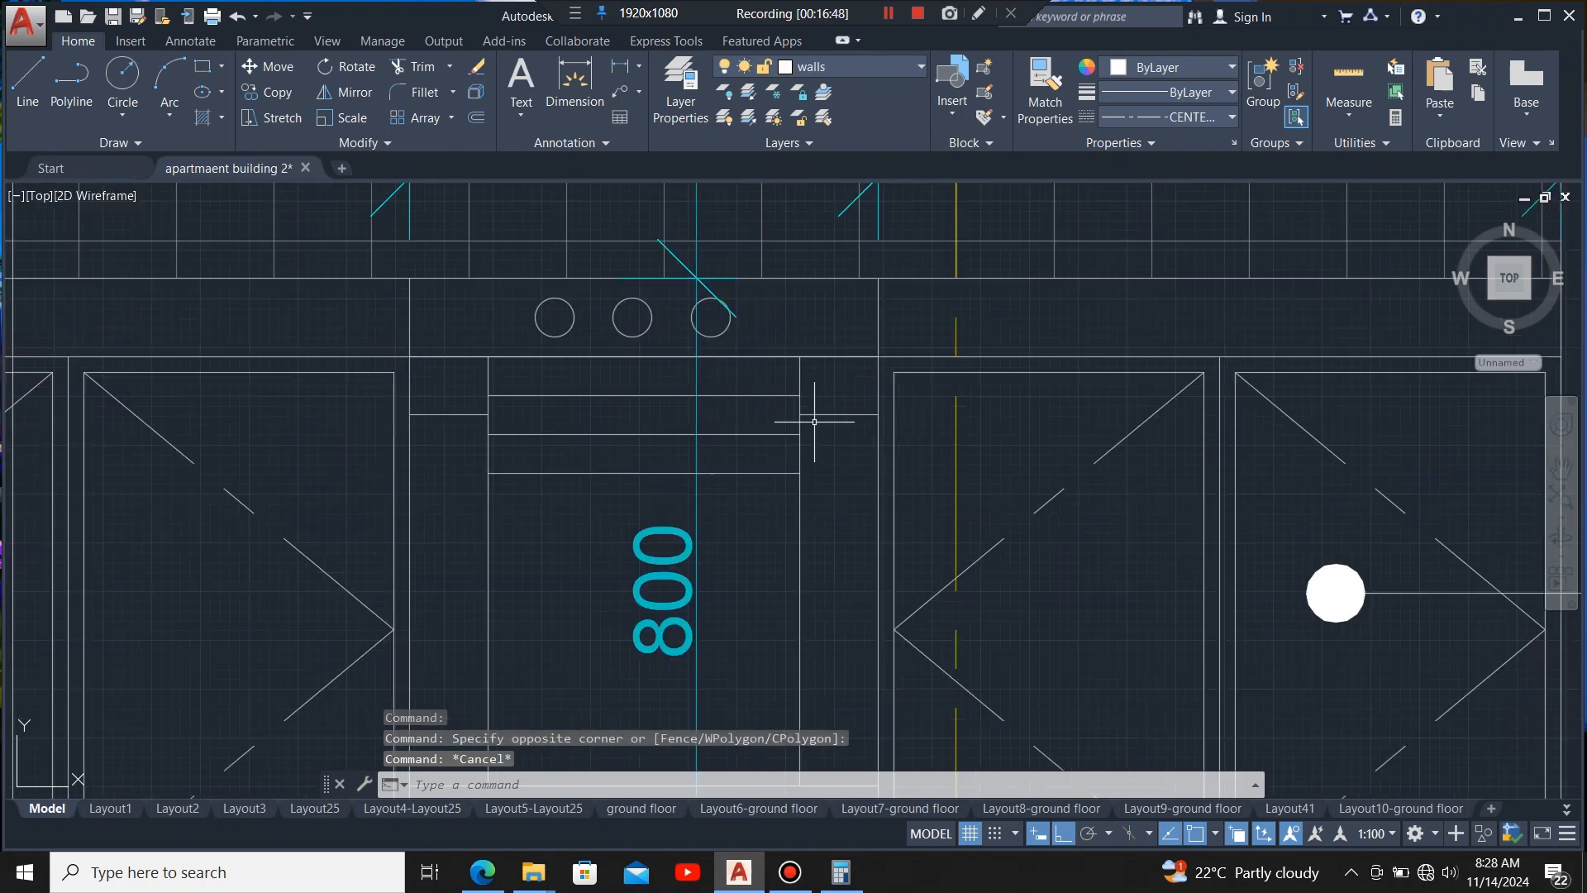
left_click(829, 357)
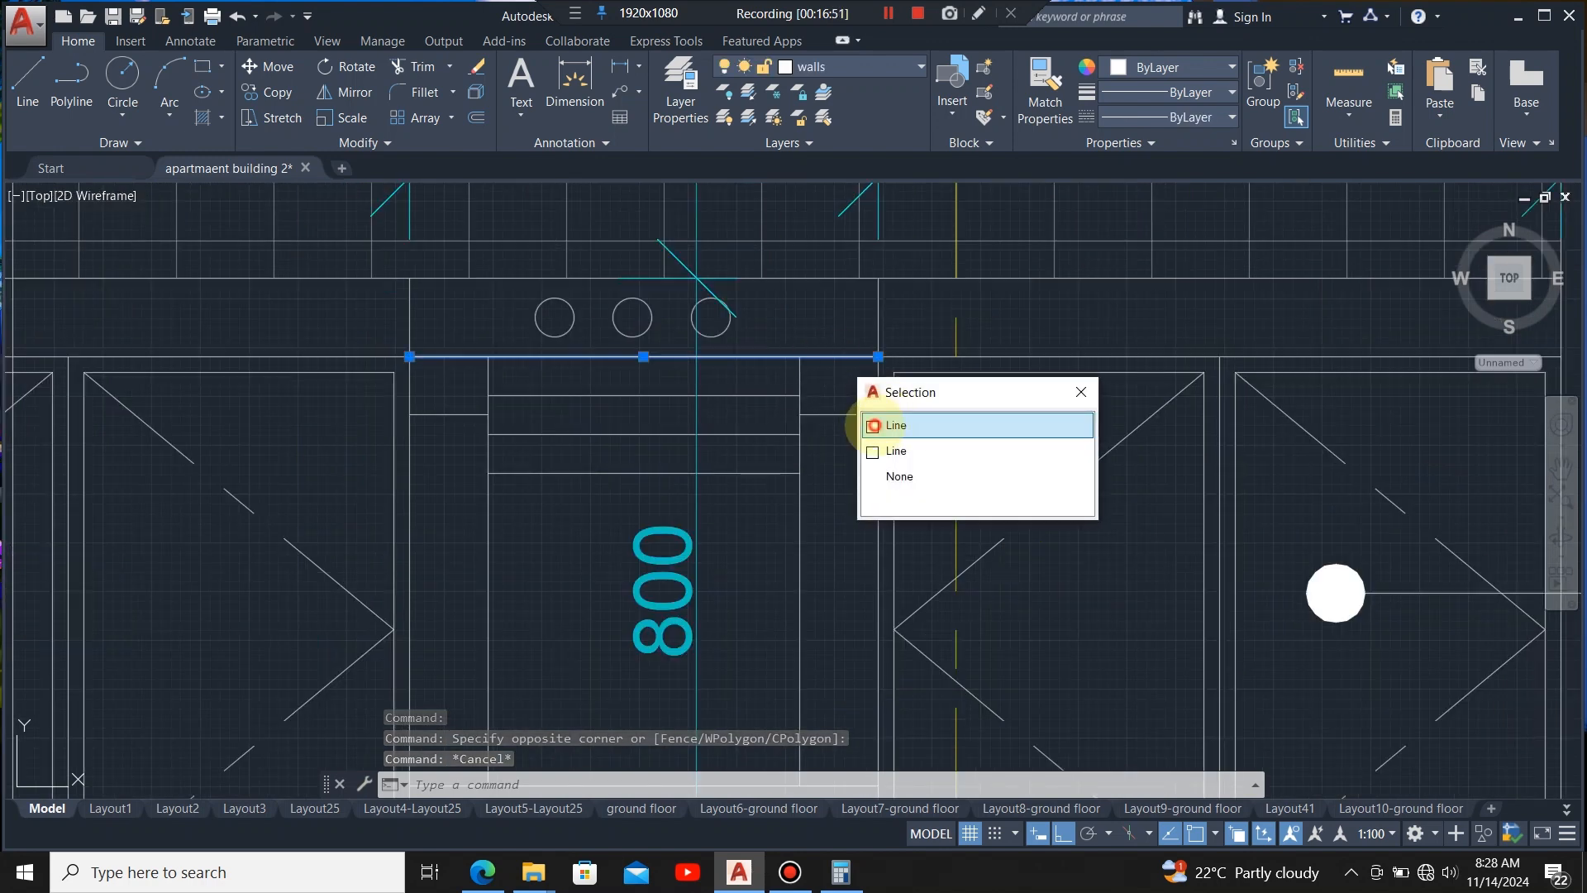
left_click(876, 425)
left_click_drag(843, 376, 777, 496)
scroll(800, 397, "down", 2)
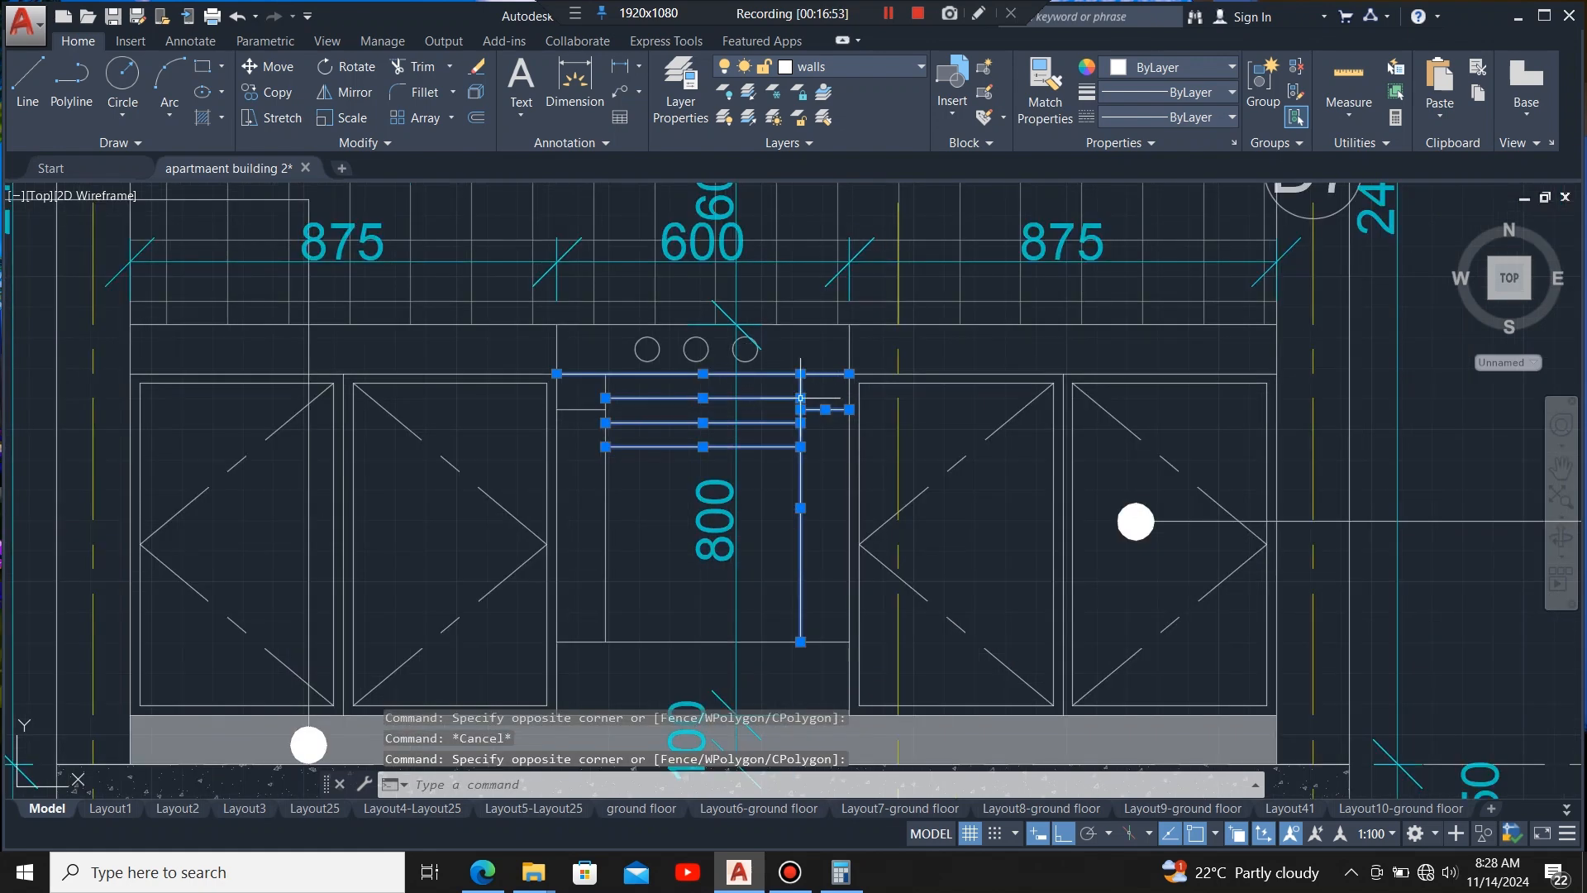
scroll(800, 397, "down", 2)
scroll(788, 537, "up", 4)
left_click(804, 488)
left_click(769, 553)
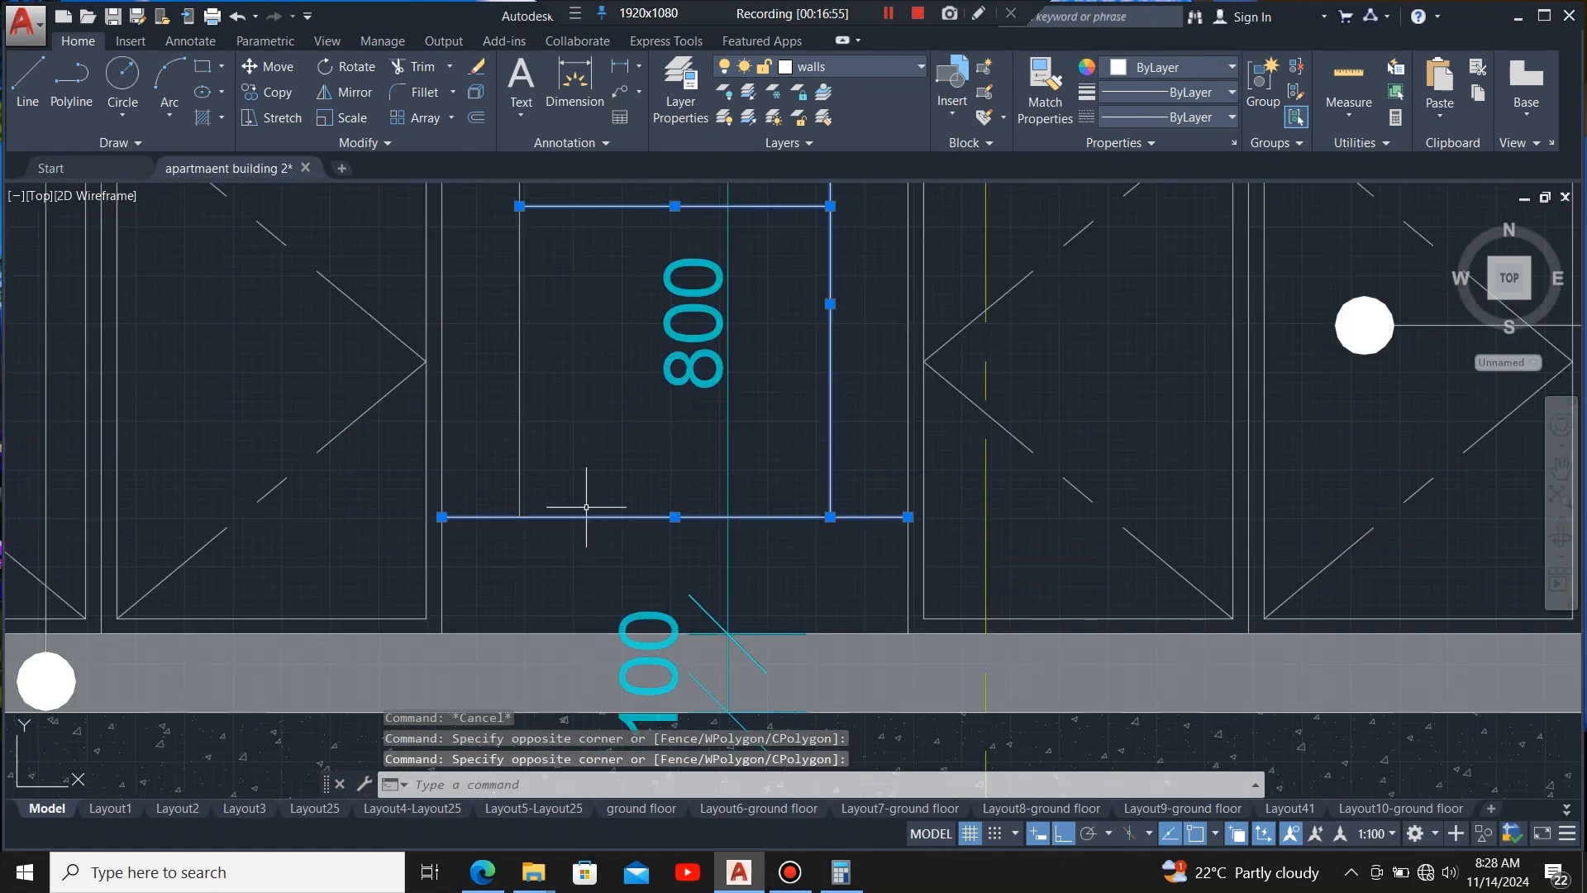
left_click(573, 440)
left_click(510, 542)
scroll(586, 520, "down", 5)
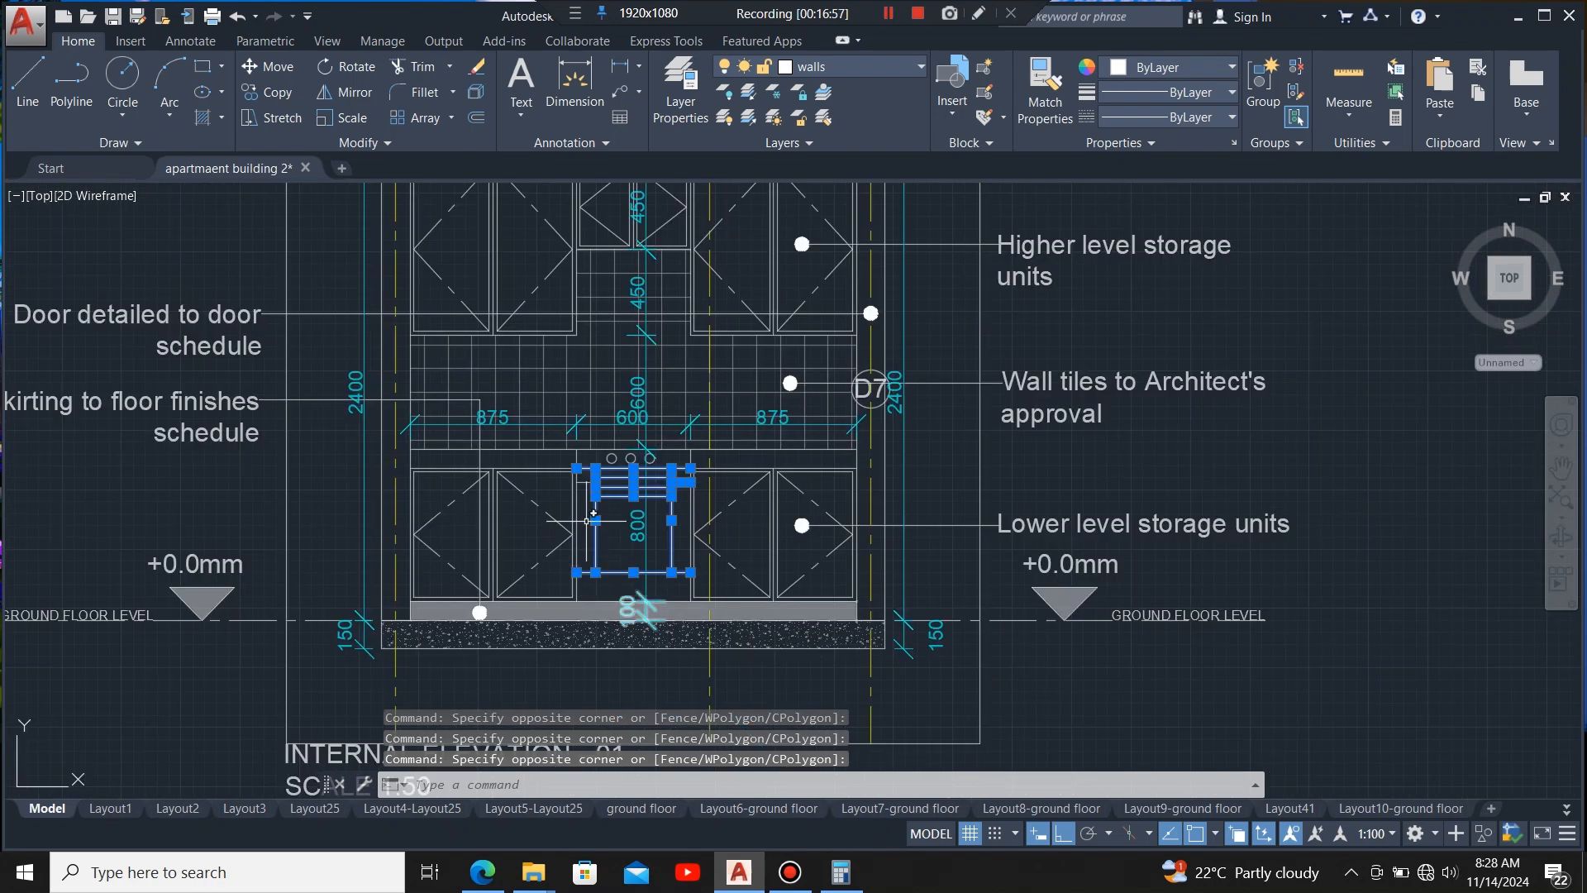
scroll(586, 520, "up", 3)
left_click(611, 380)
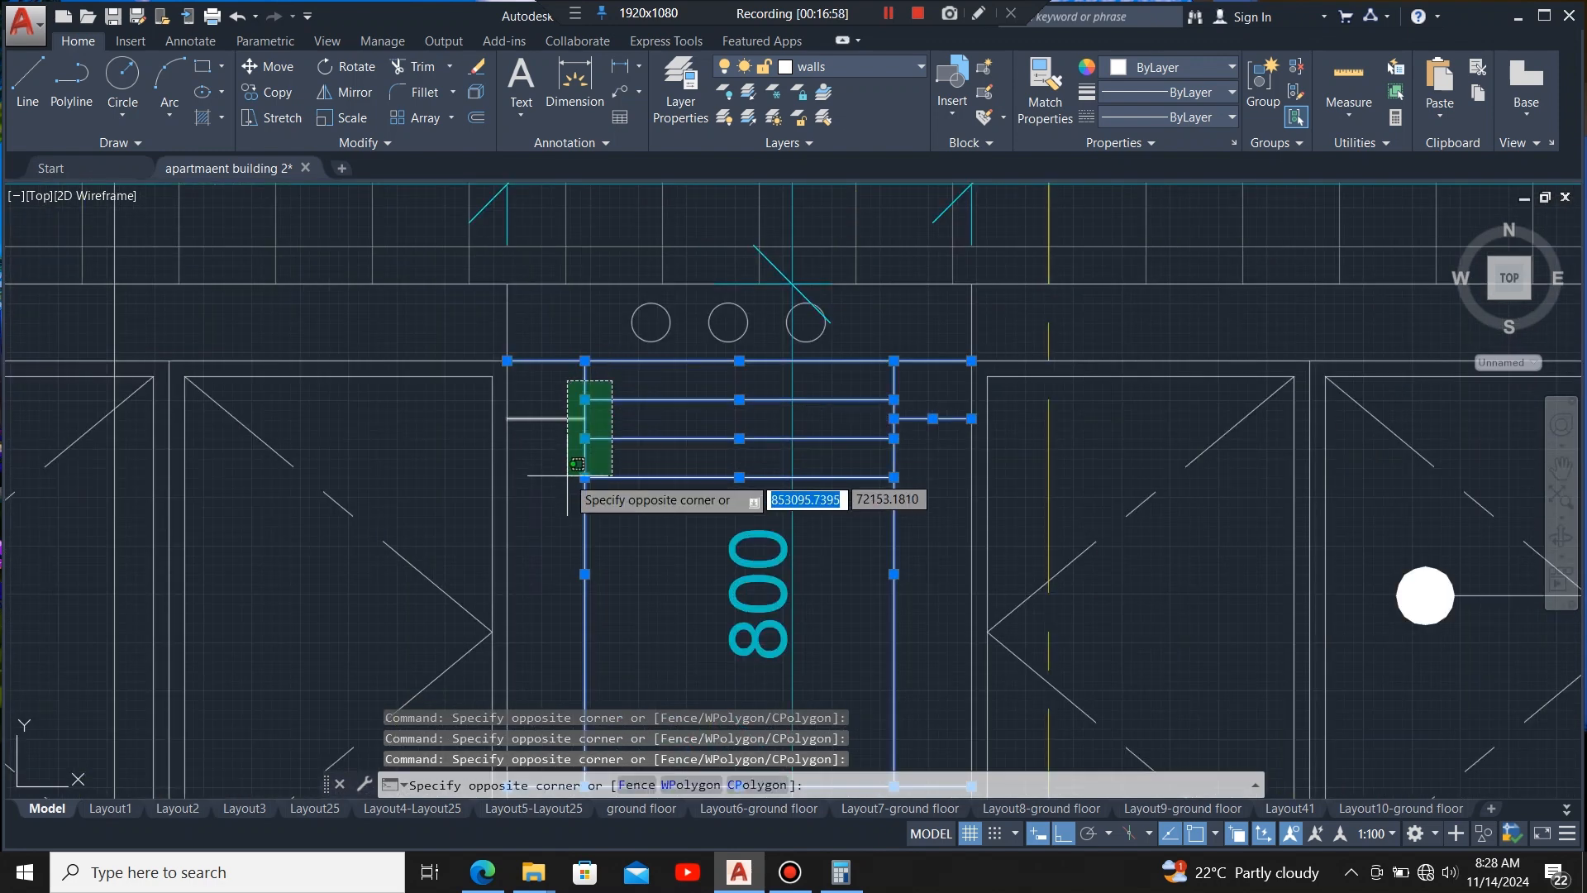
left_click(562, 446)
left_click(753, 306)
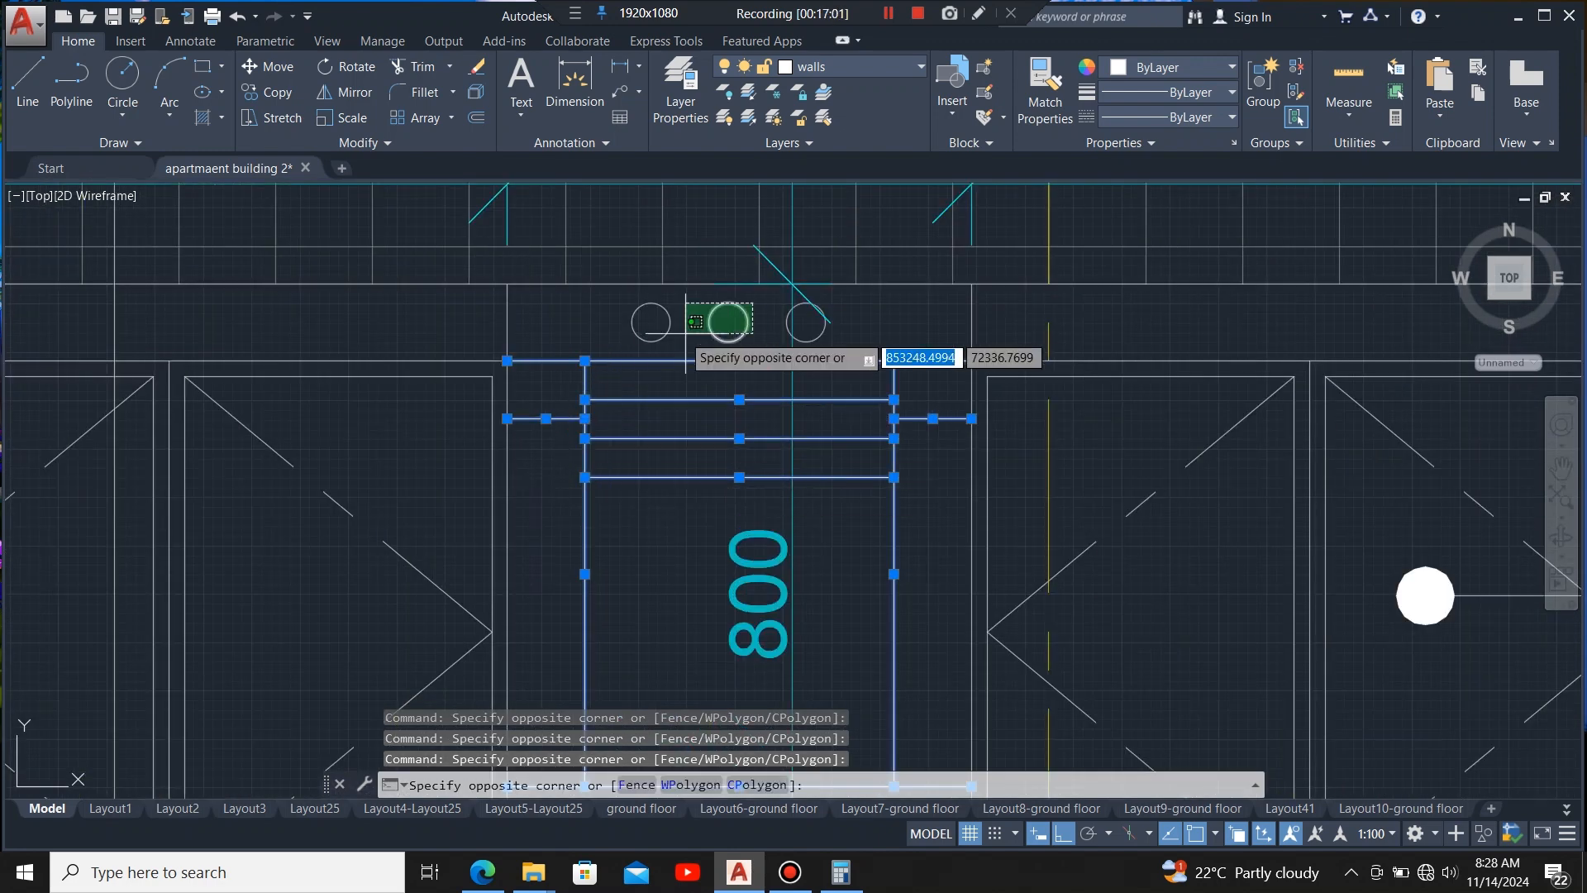
left_click(637, 341)
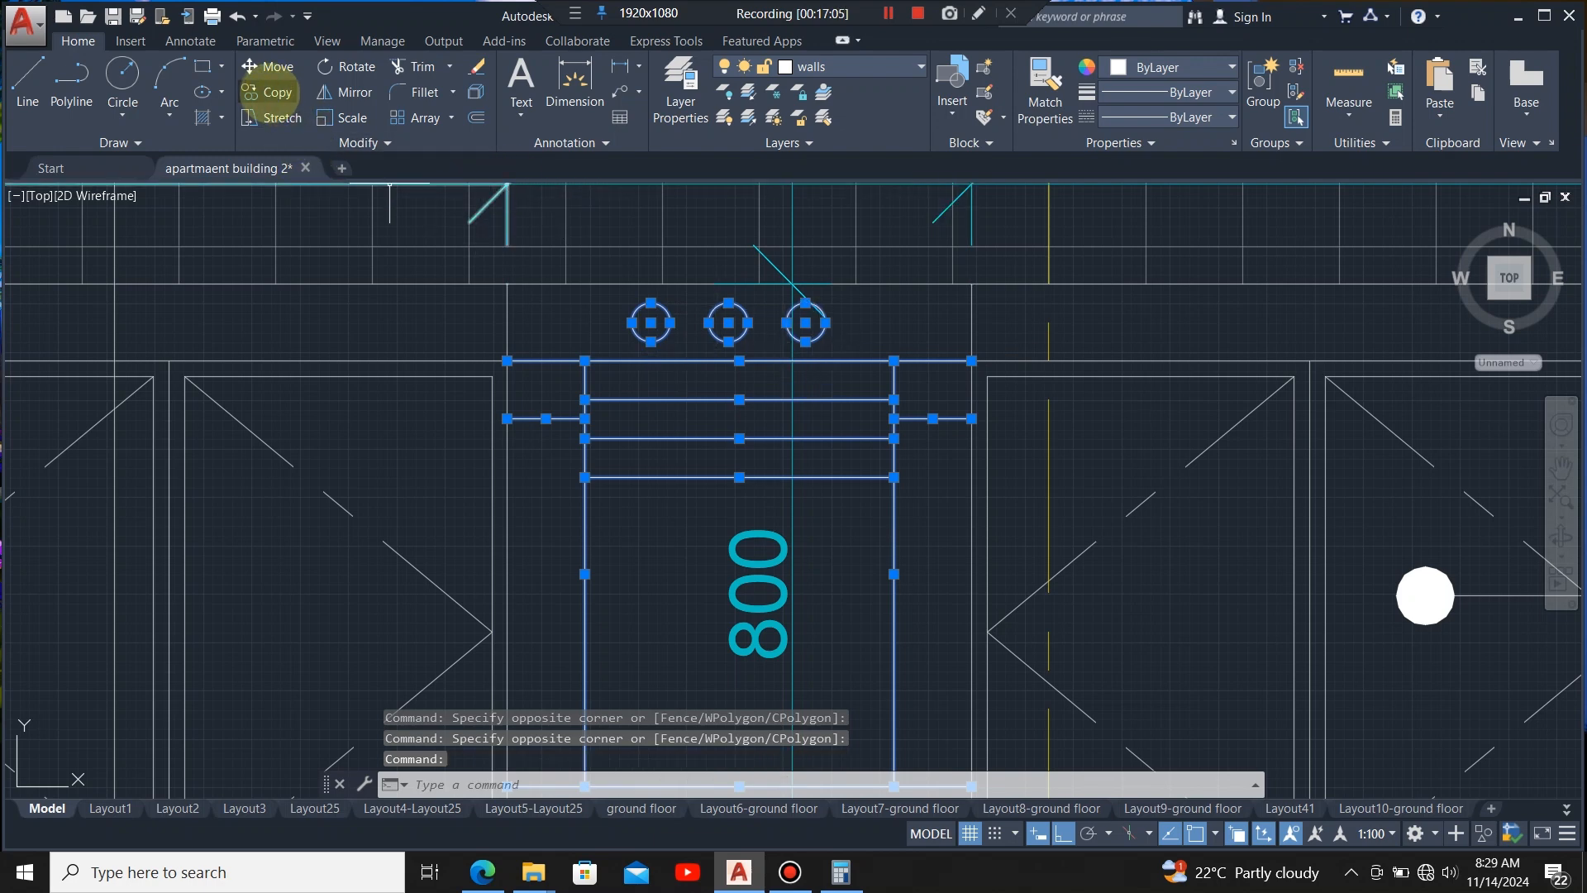
left_click(263, 91)
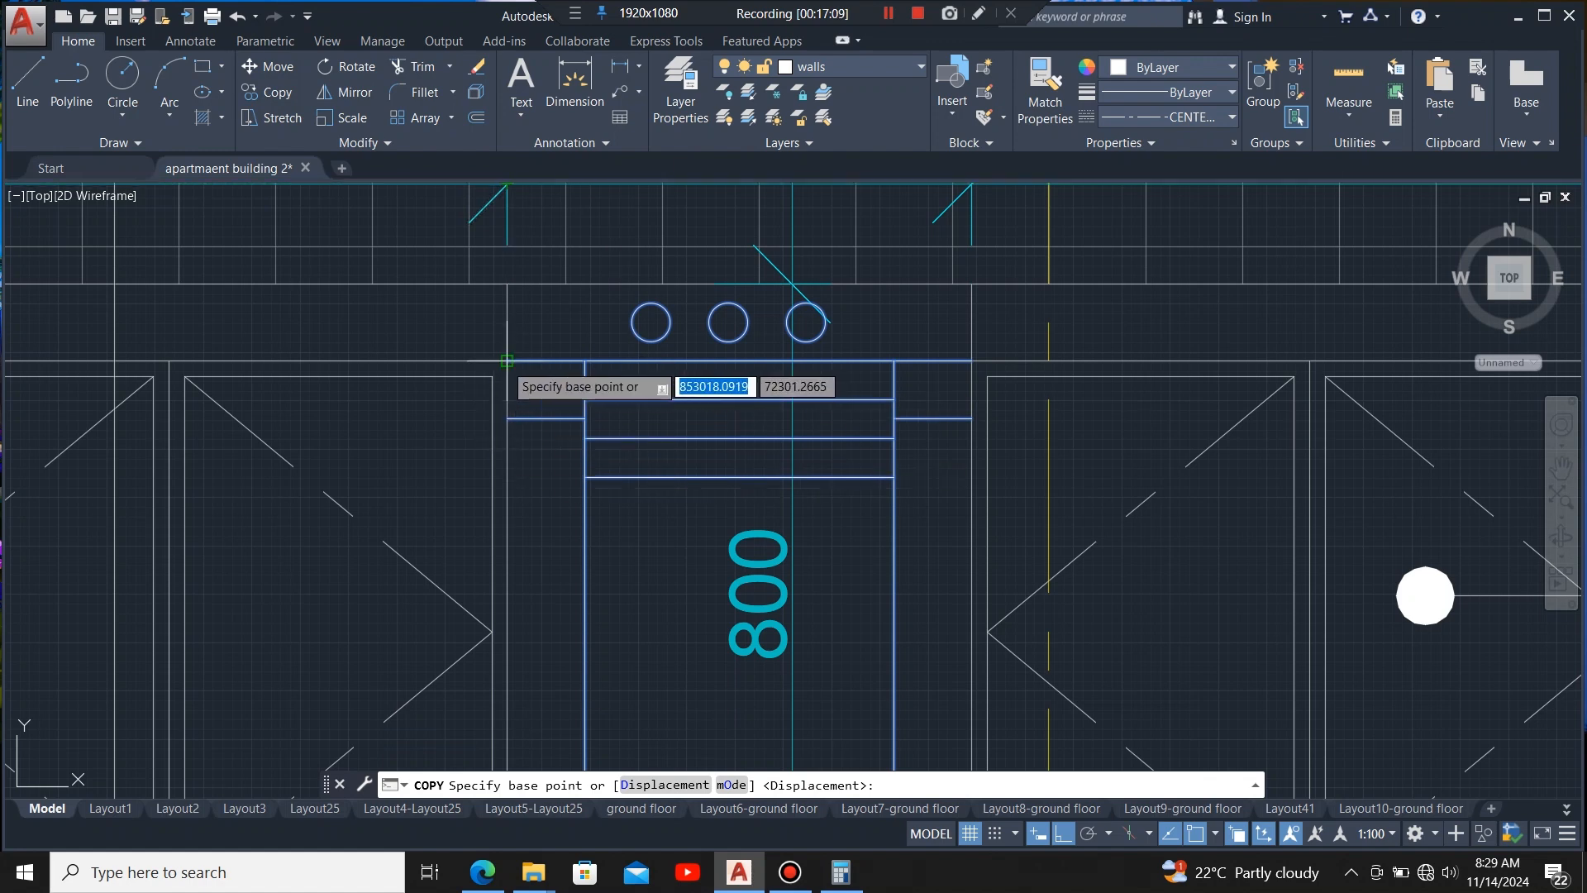
left_click(507, 361)
scroll(379, 369, "down", 5)
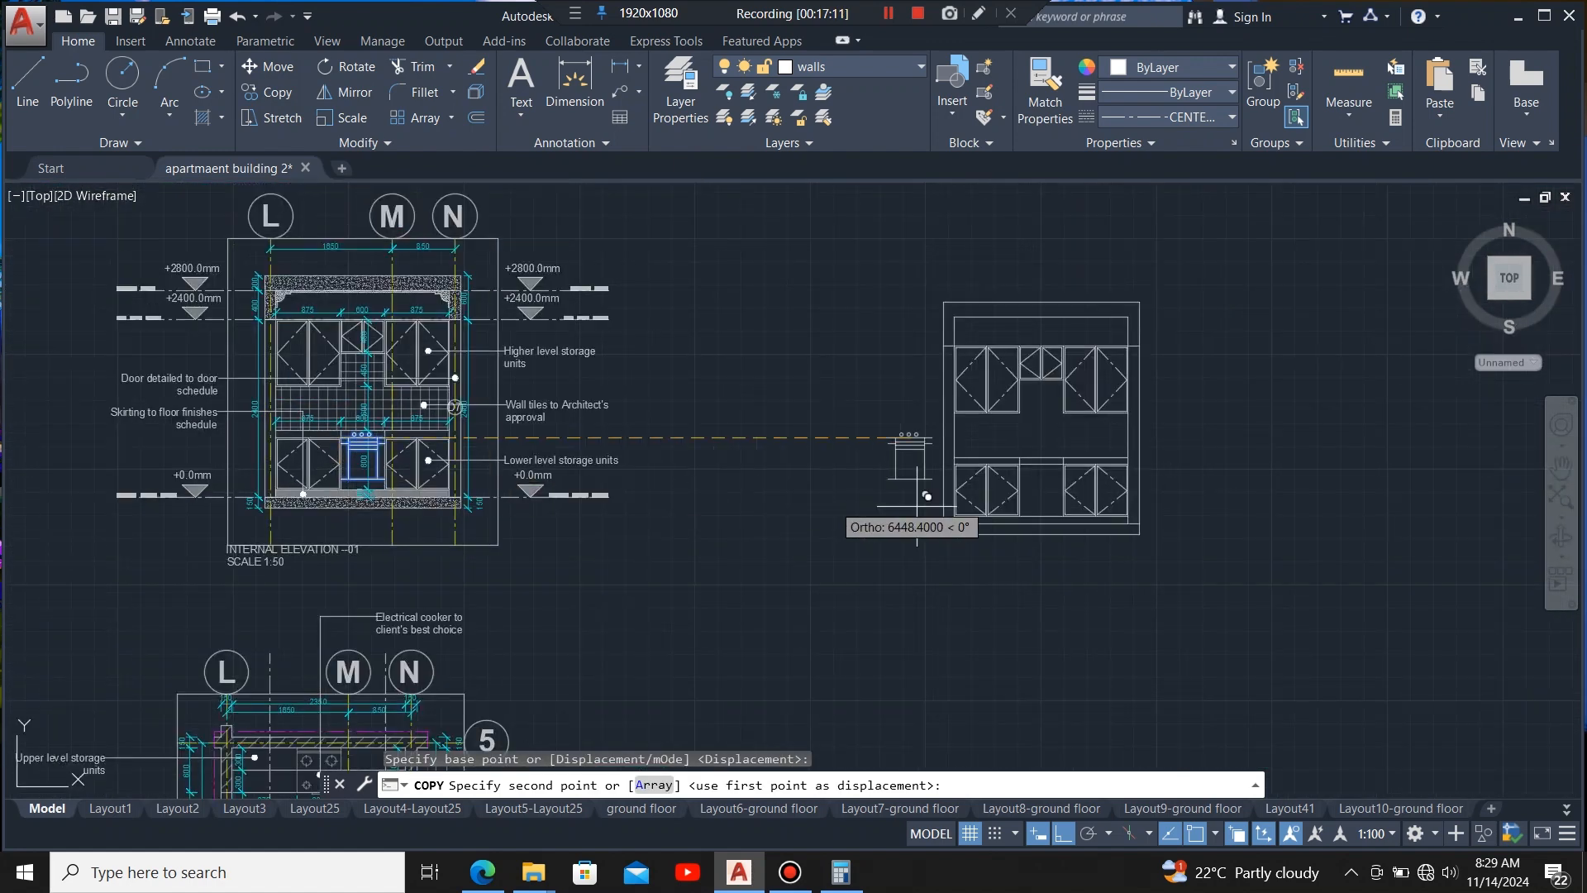
scroll(1033, 488, "up", 5)
scroll(992, 479, "up", 5)
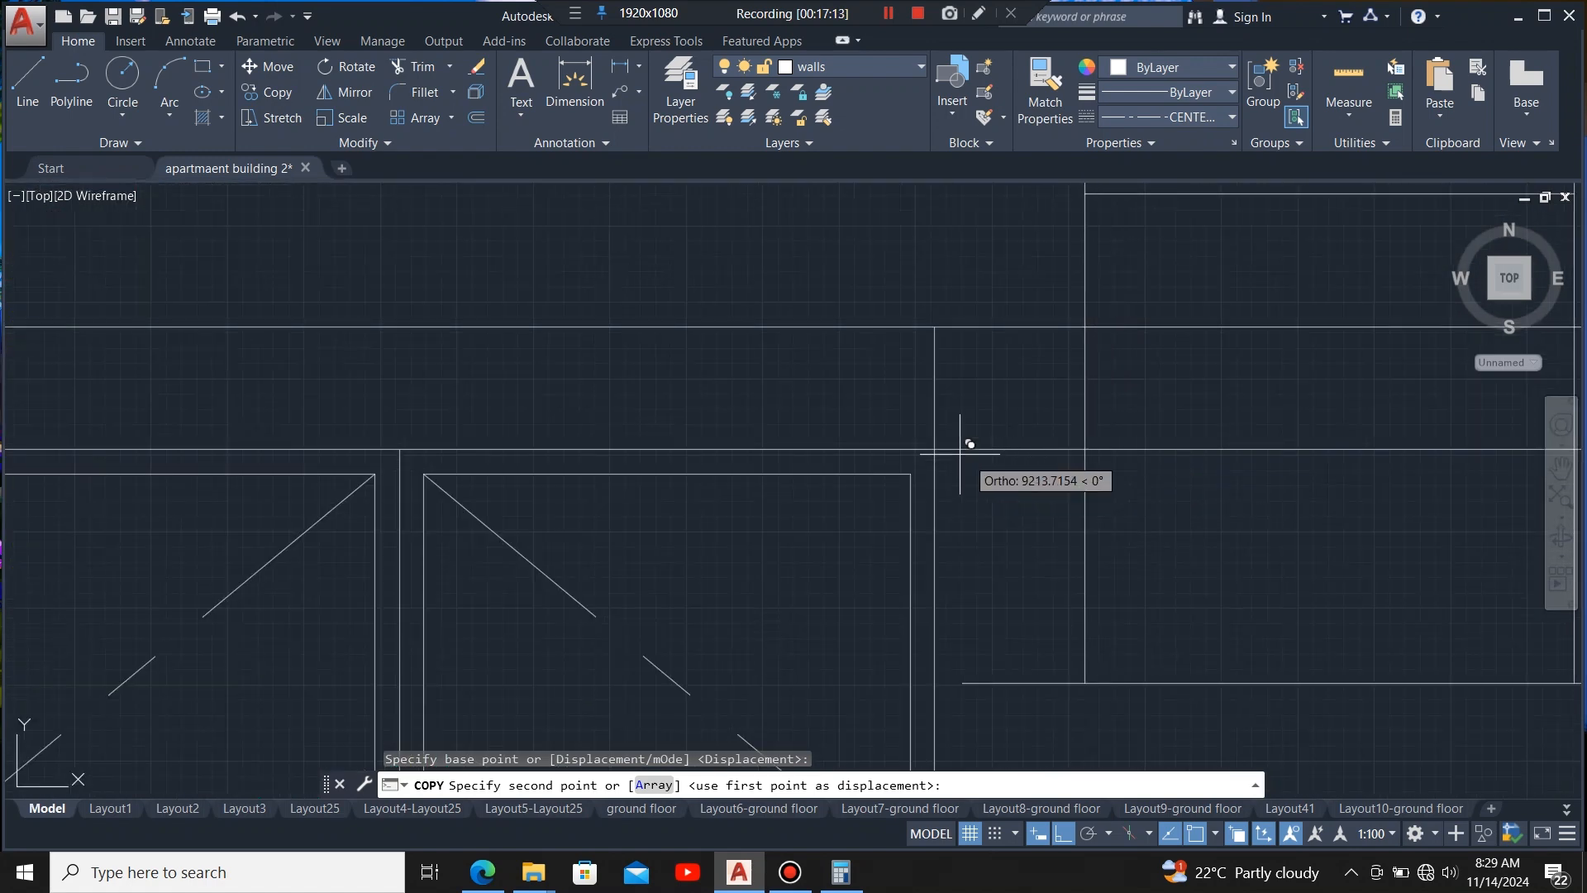
left_click(935, 449)
scroll(759, 476, "down", 6)
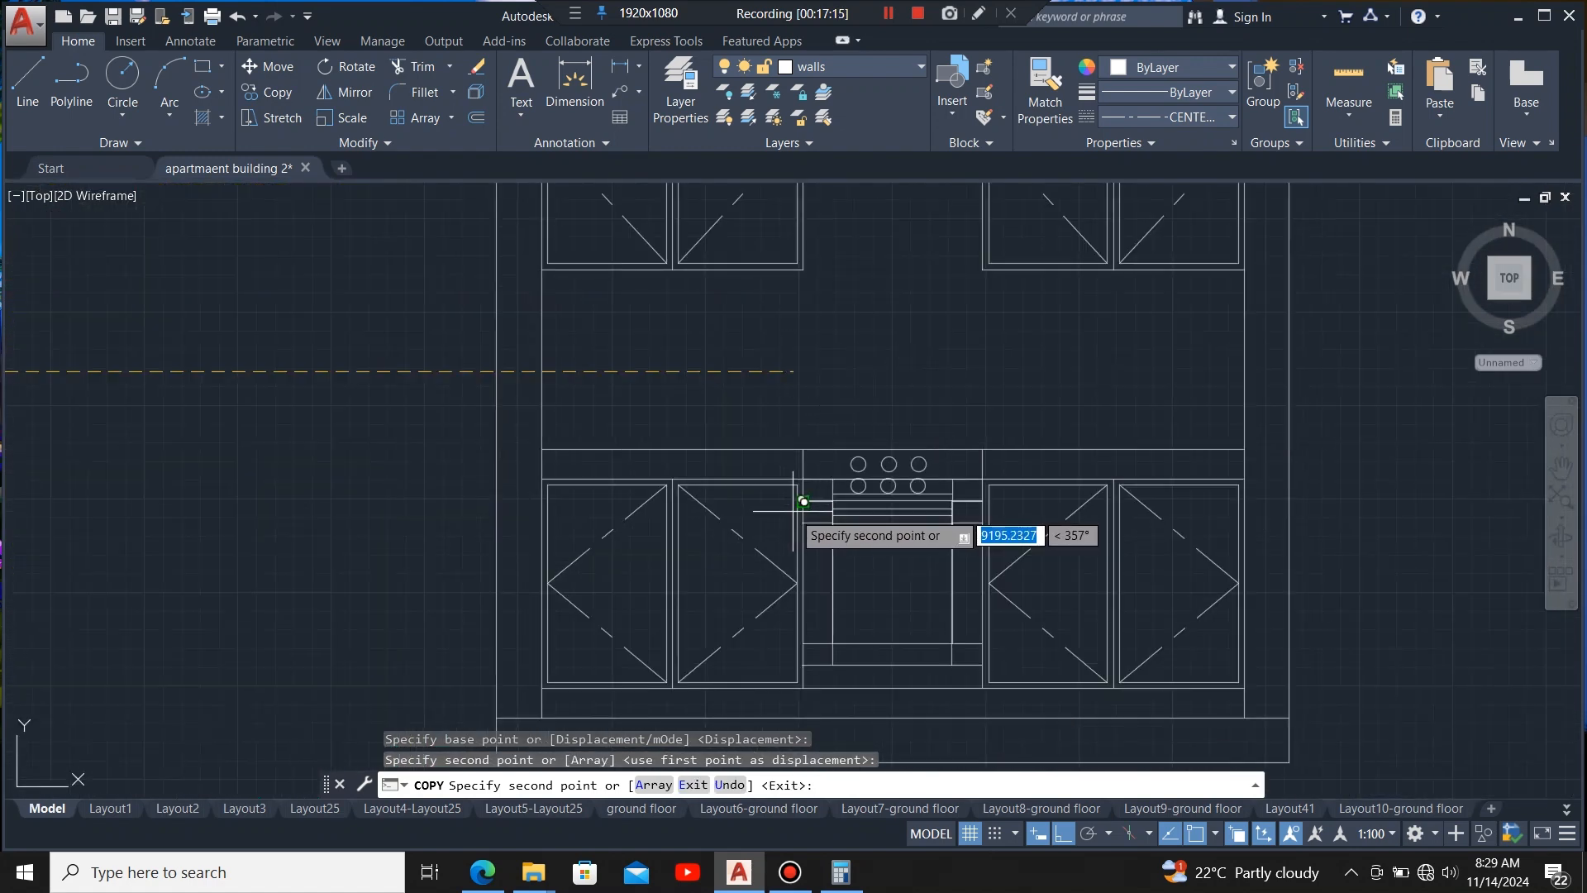
key("Escape")
- Check the copied cooker in the plain elevation and compare the drawing with the annotated internal elevation
scroll(976, 508, "down", 4)
scroll(979, 510, "up", 2)
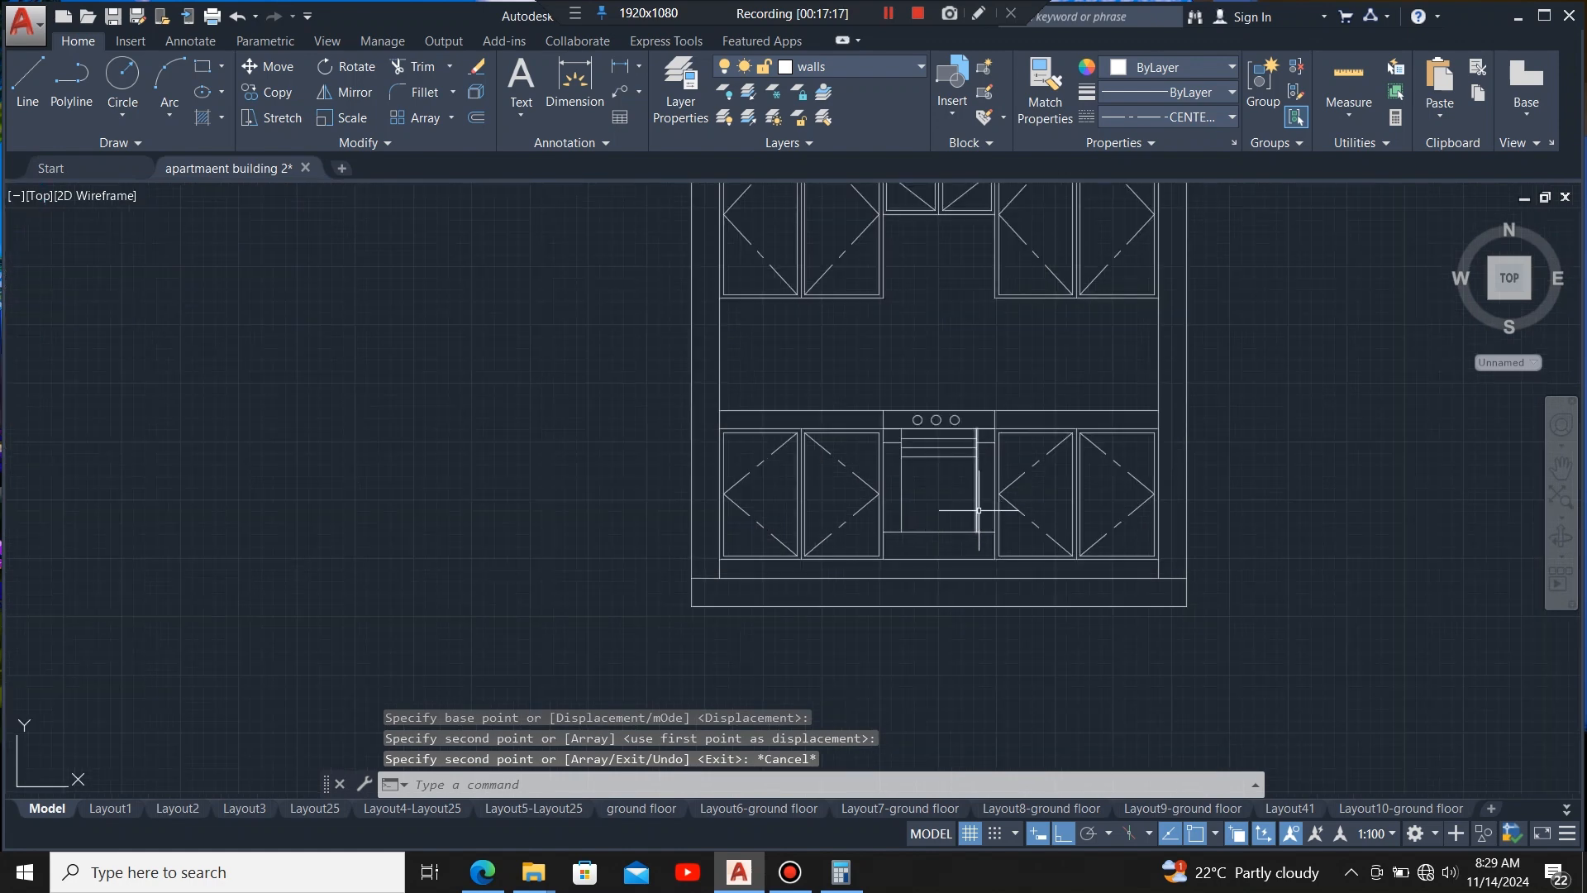
scroll(979, 510, "up", 2)
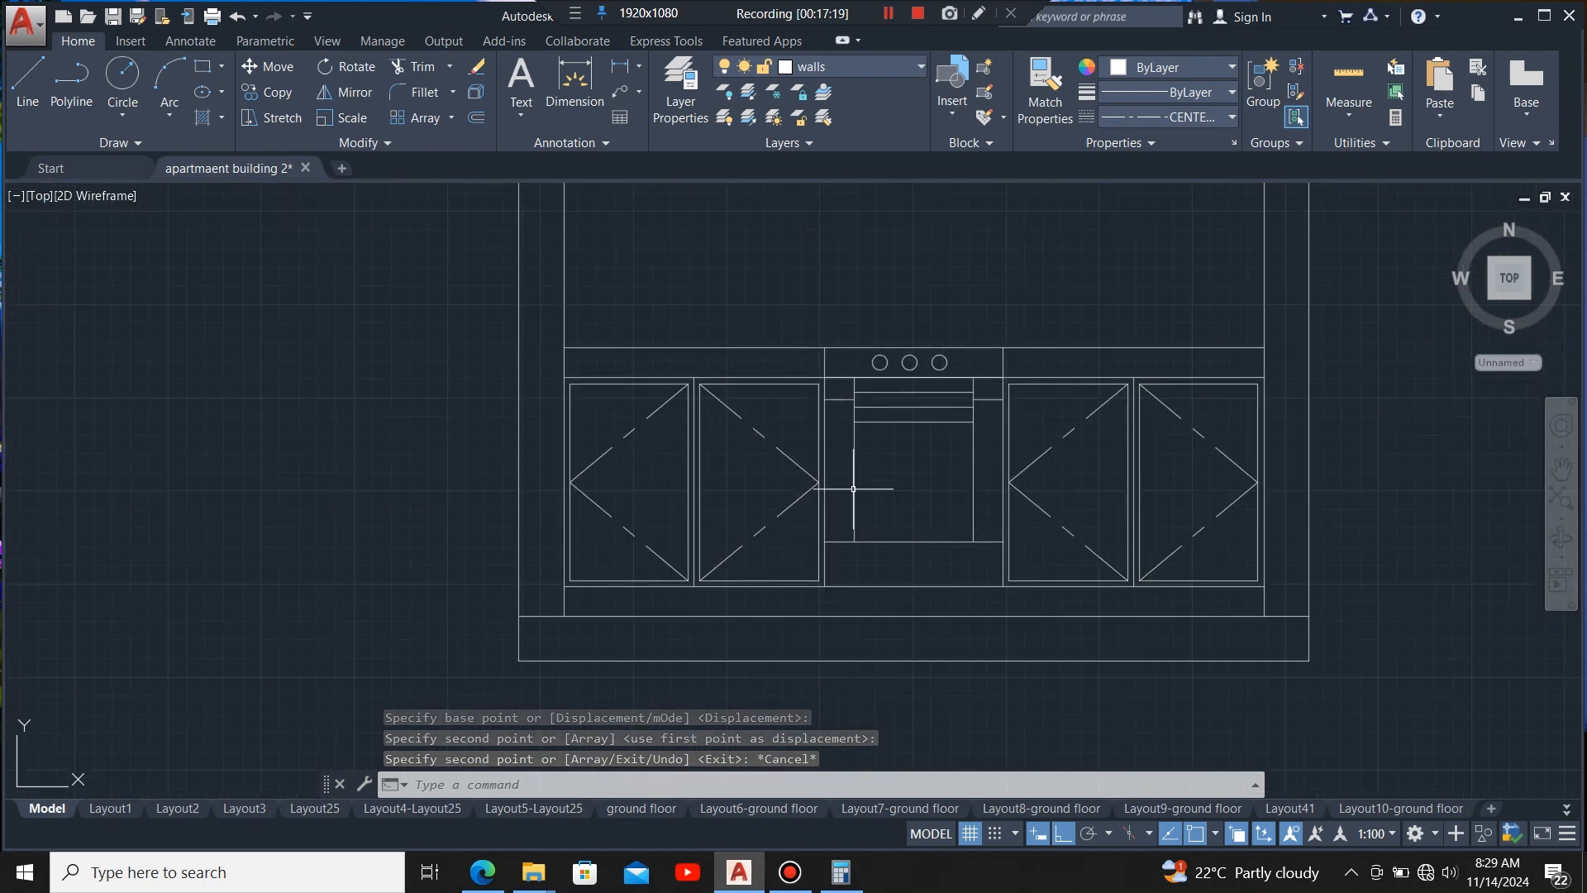
scroll(1000, 579, "down", 4)
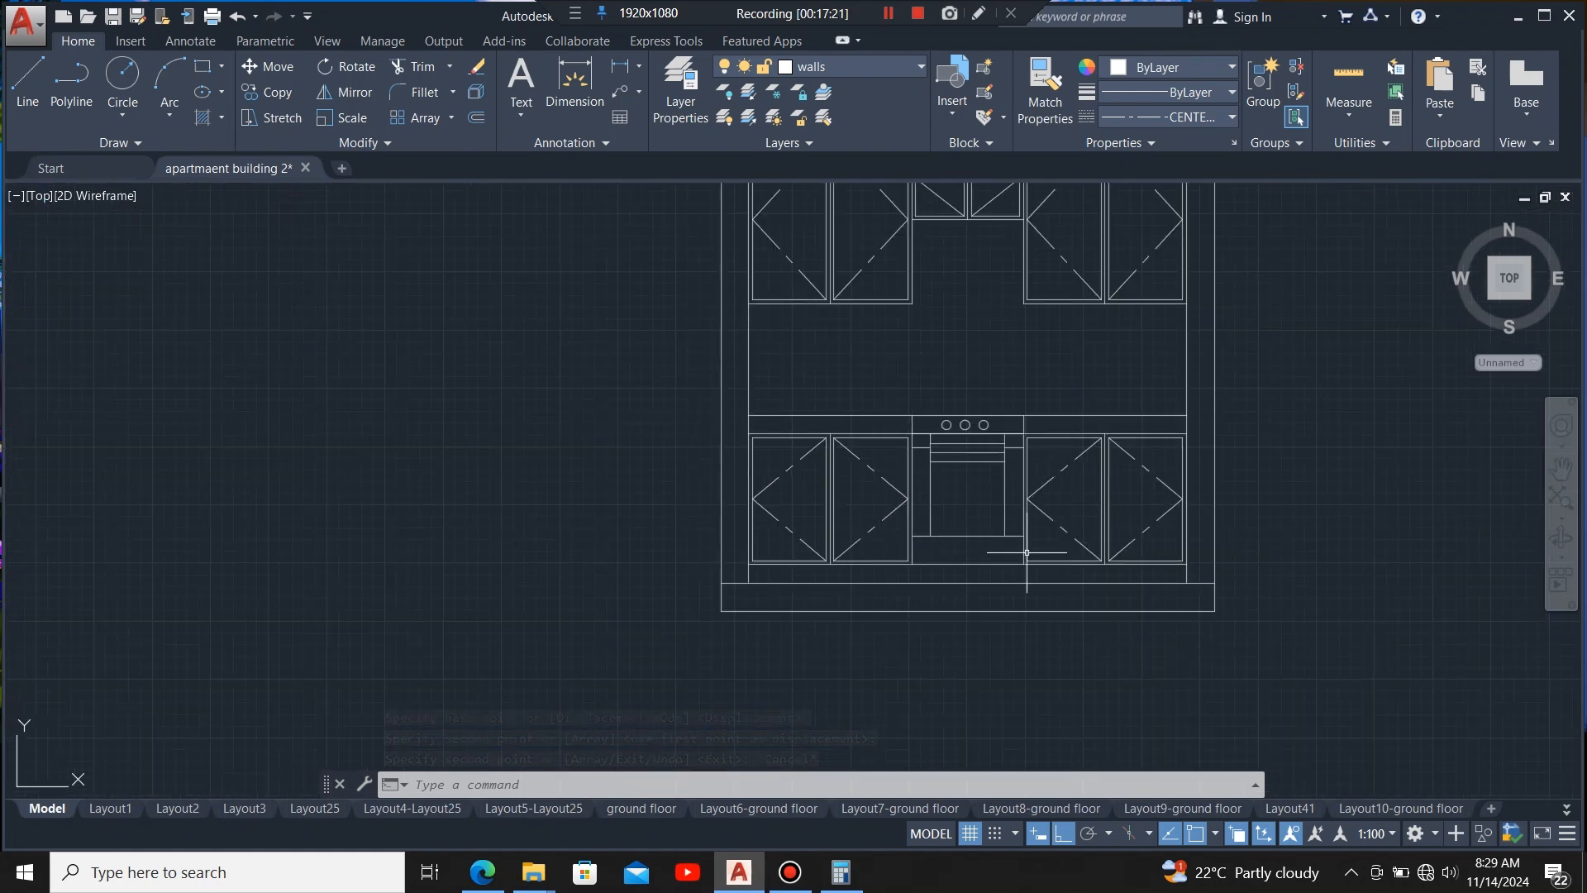
scroll(1004, 612, "down", 2)
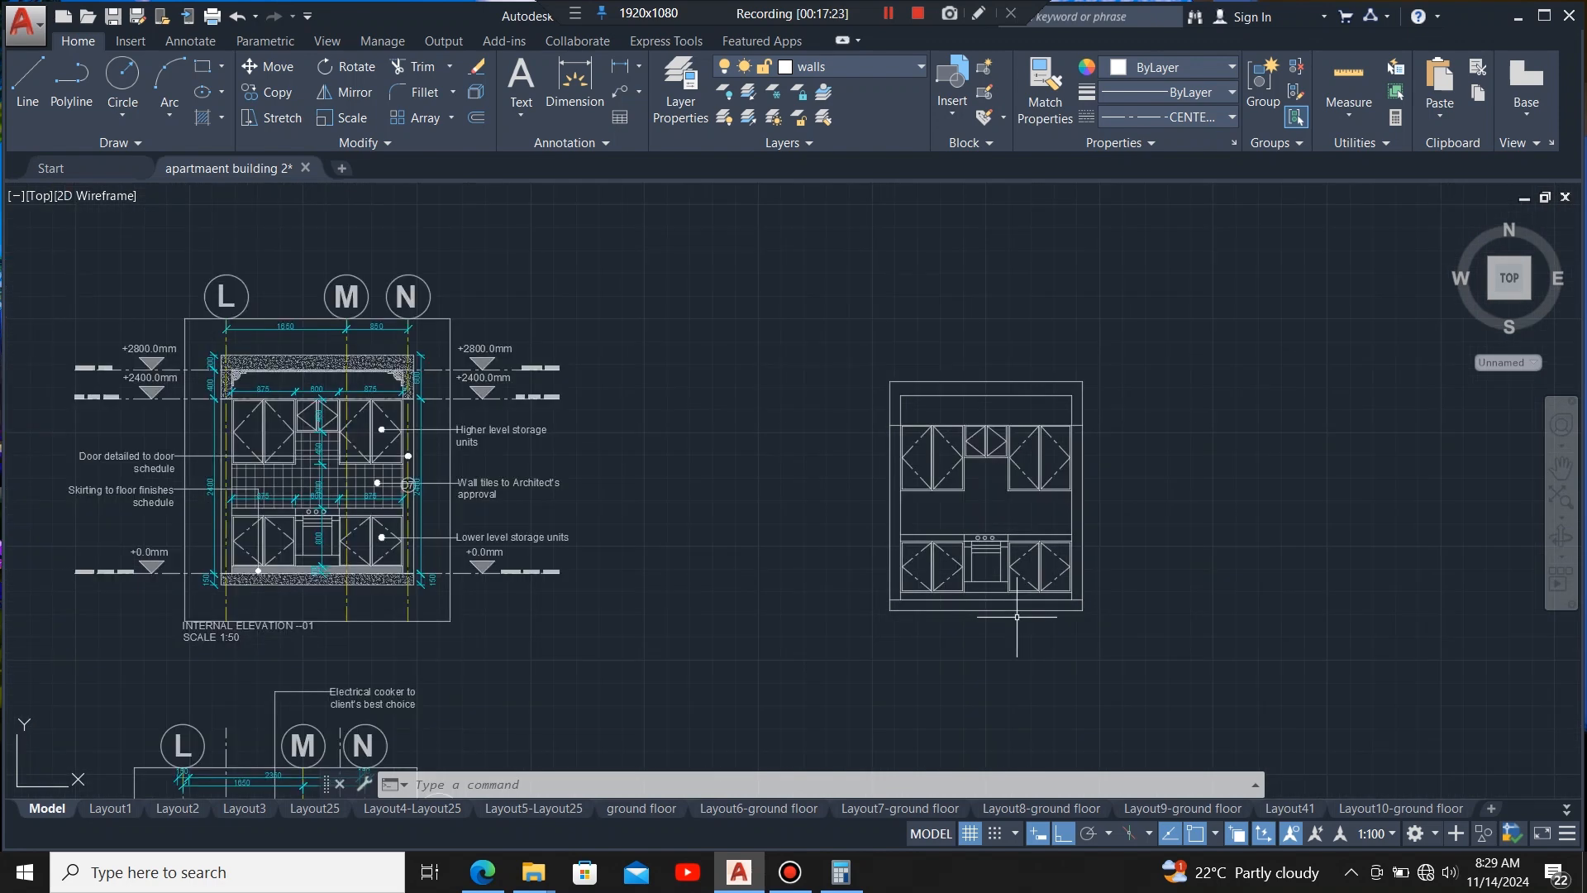
scroll(1005, 511, "up", 2)
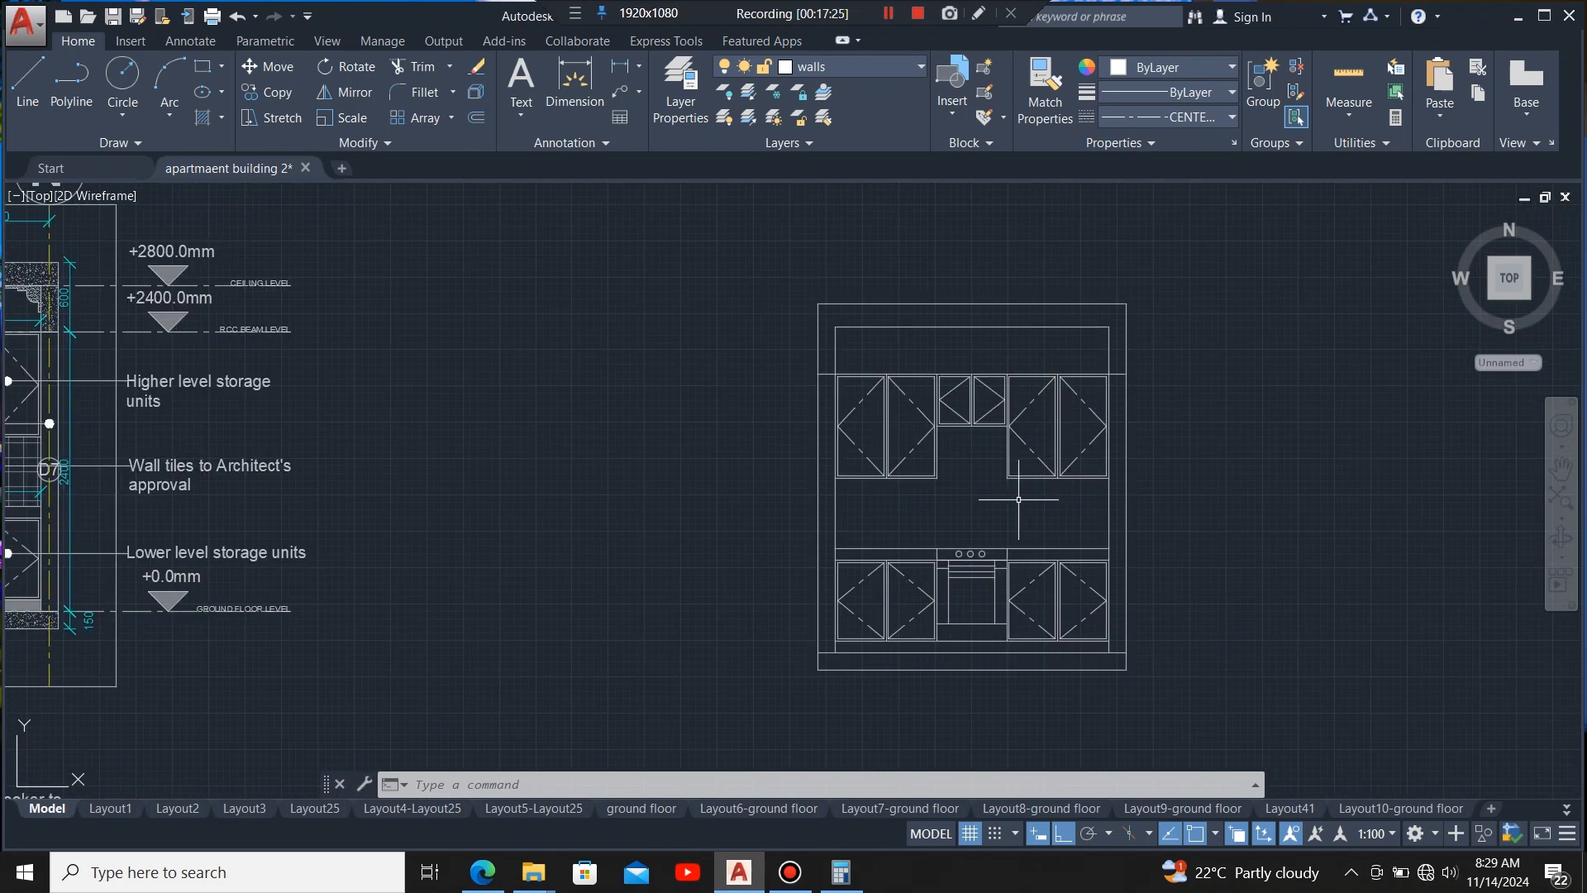
scroll(1179, 461, "down", 4)
scroll(882, 403, "up", 2)
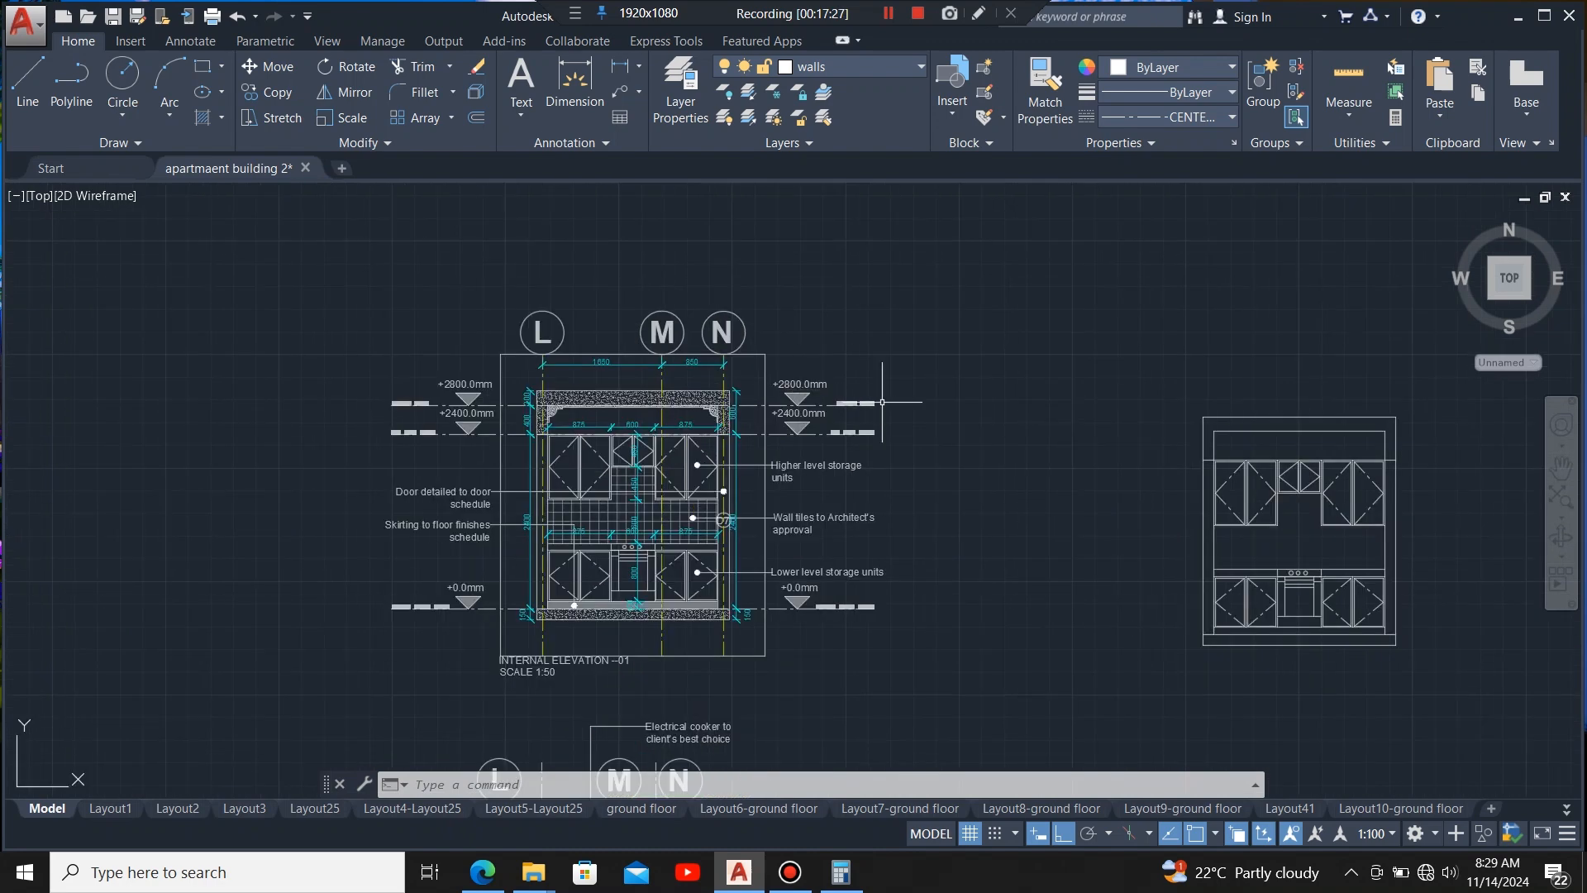
scroll(935, 509, "down", 2)
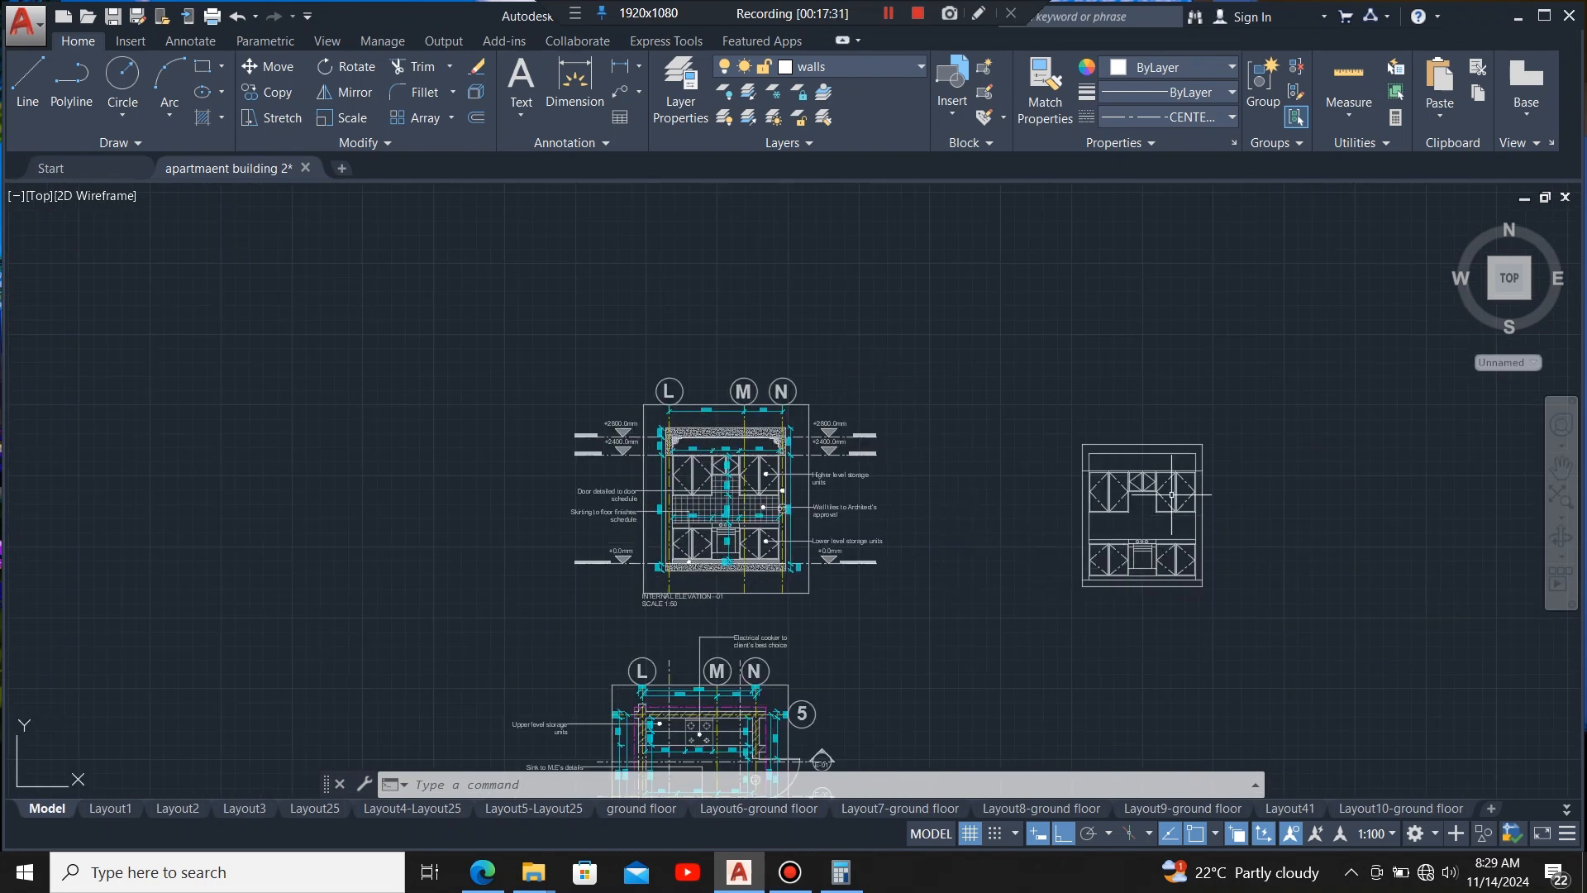
scroll(1186, 475, "up", 2)
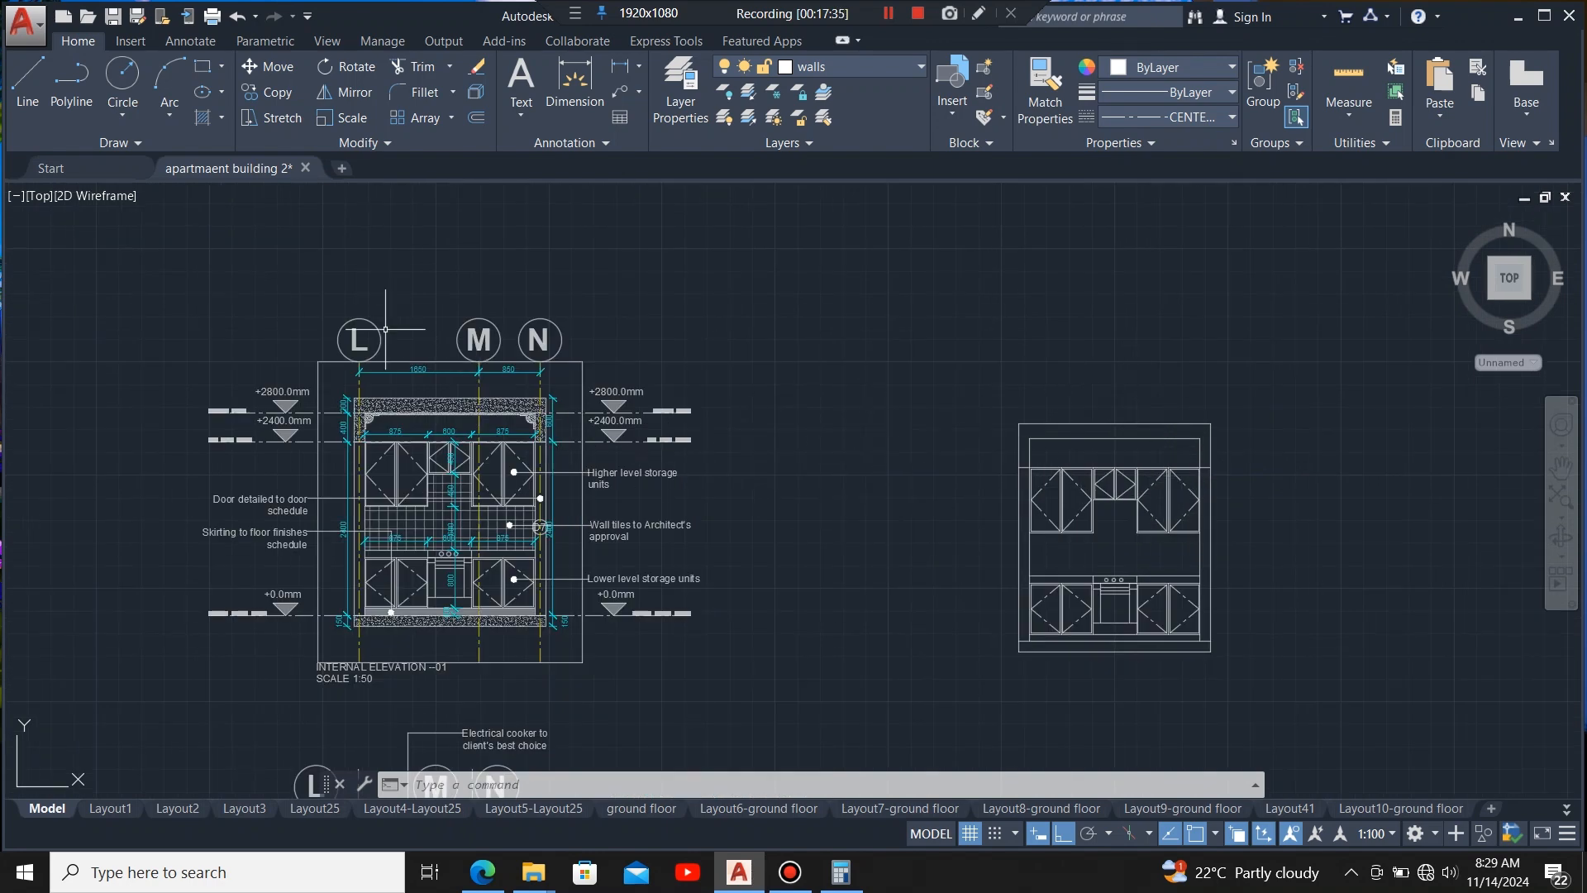
- Copy grid bubbles L, M and N with their gridlines from the annotated elevation to the plain one, matching the structures' upper-left outer corners
scroll(385, 329, "up", 4)
left_click(1062, 275)
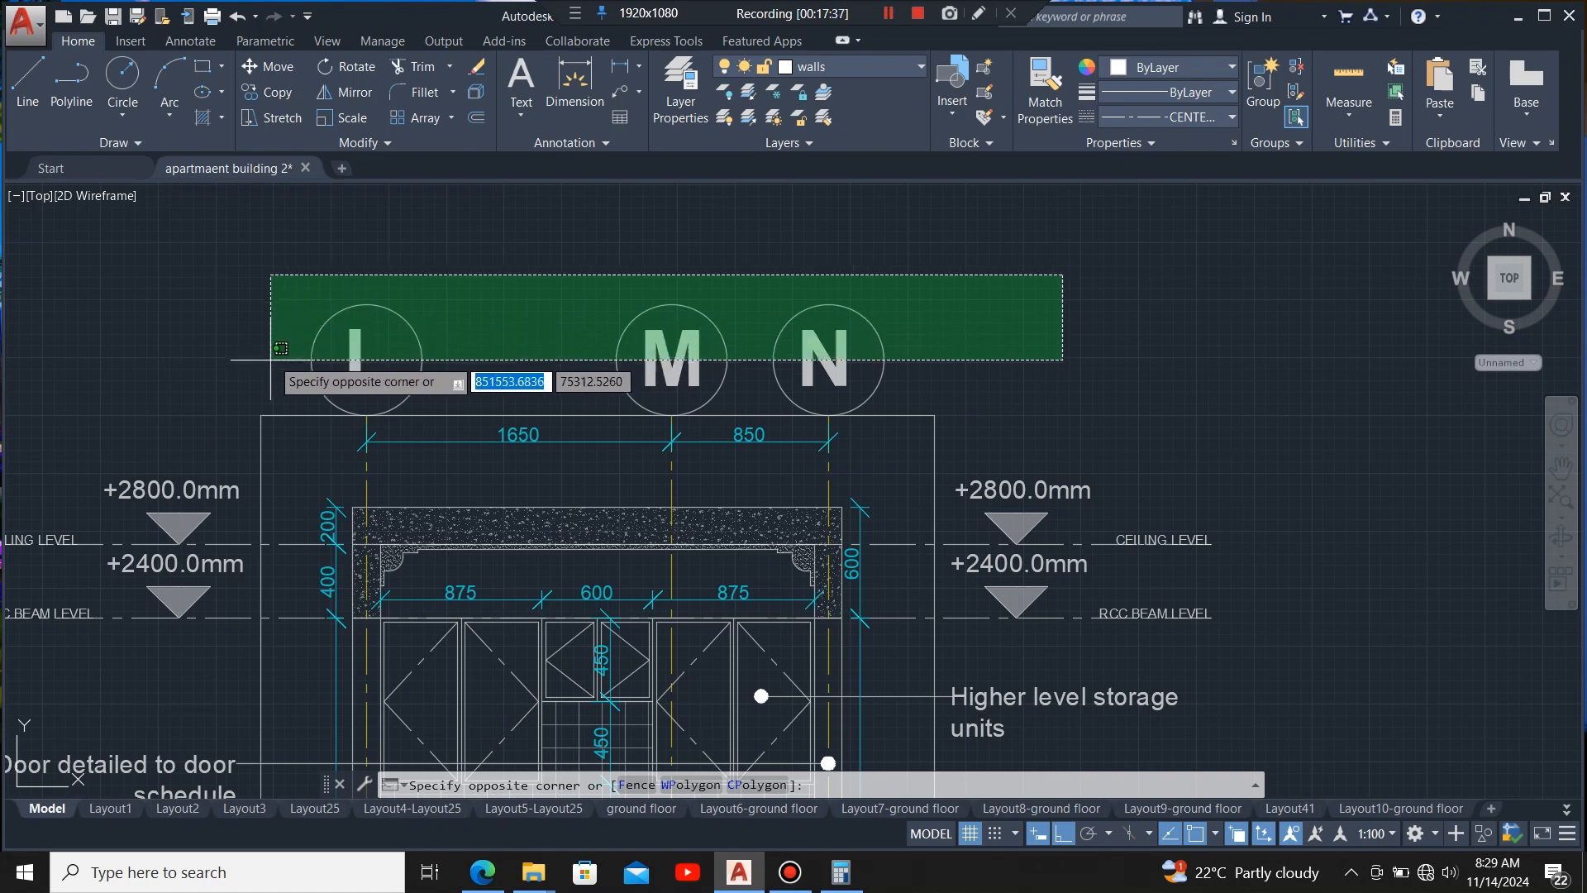
left_click(230, 420)
scroll(788, 373, "down", 3)
scroll(471, 402, "up", 5)
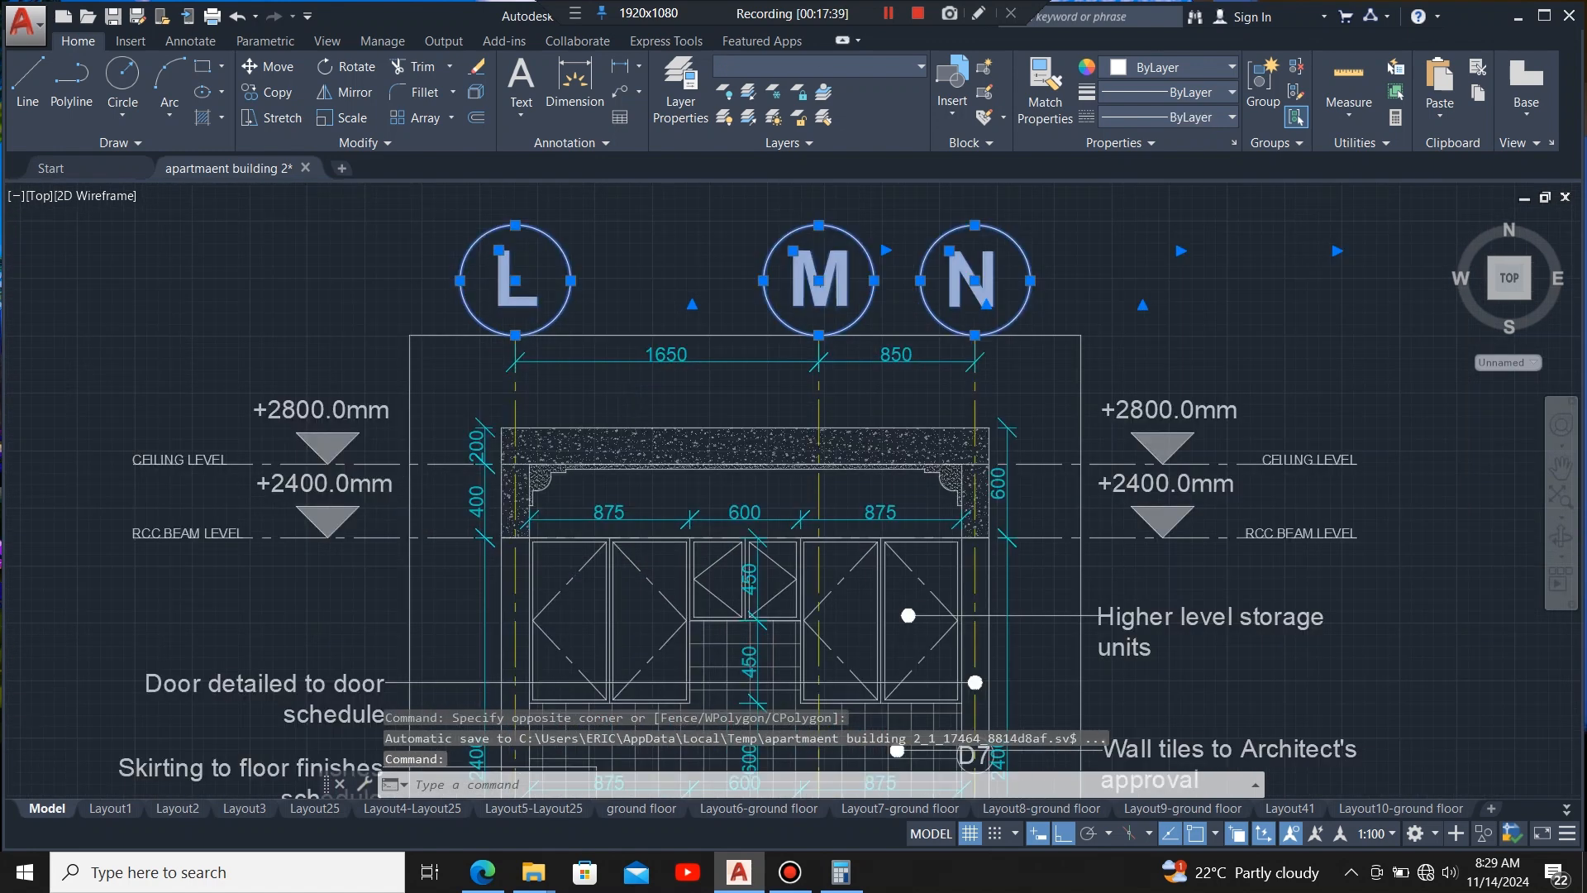
left_click(453, 390)
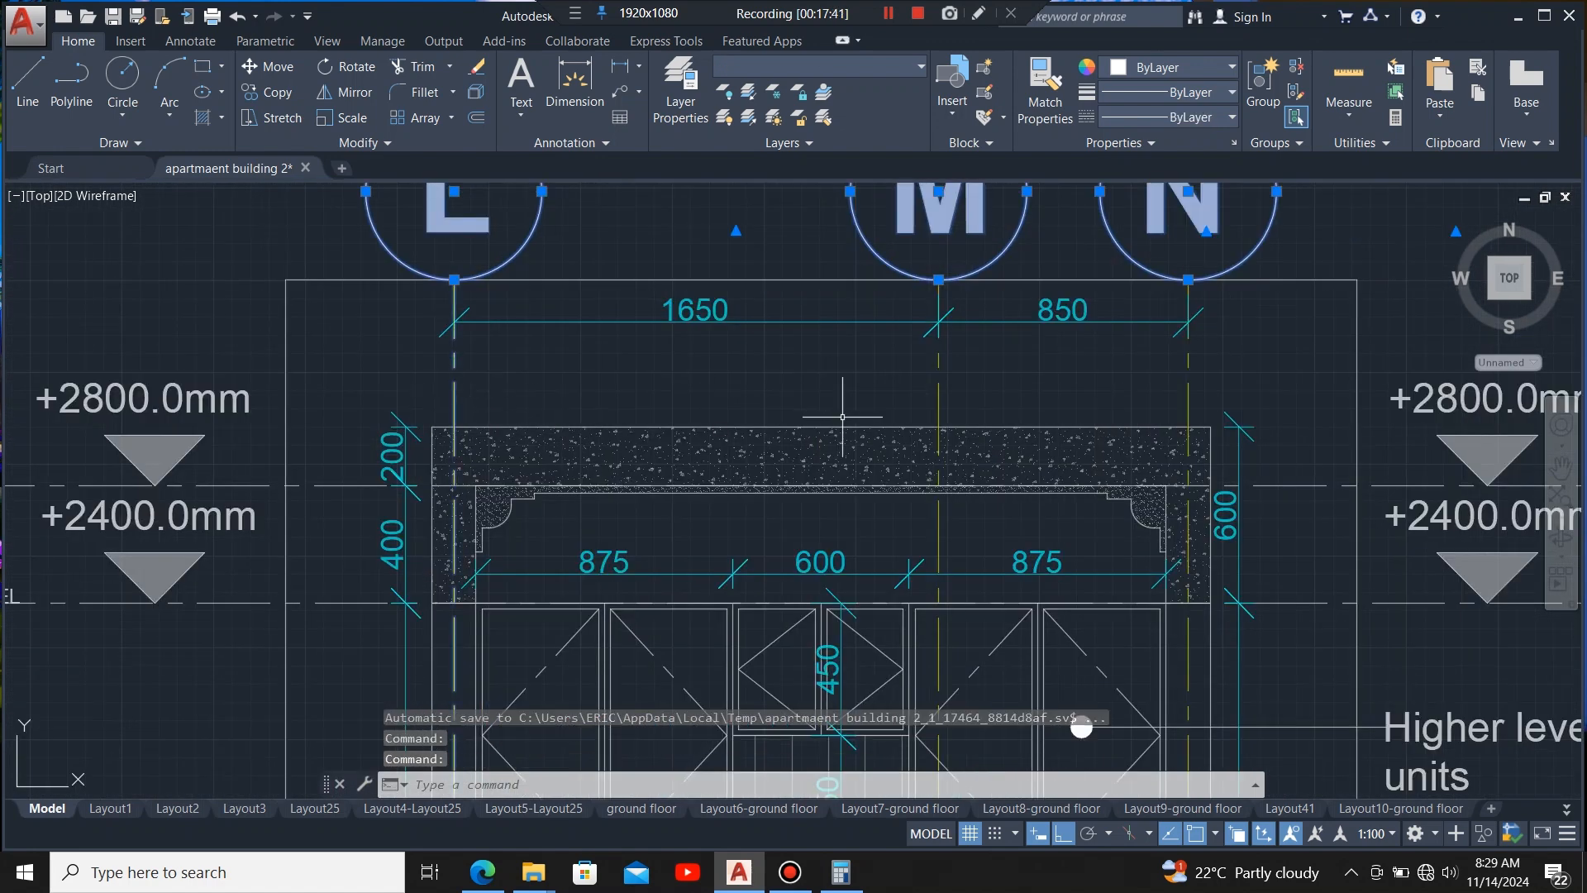
left_click(1191, 379)
left_click(910, 374)
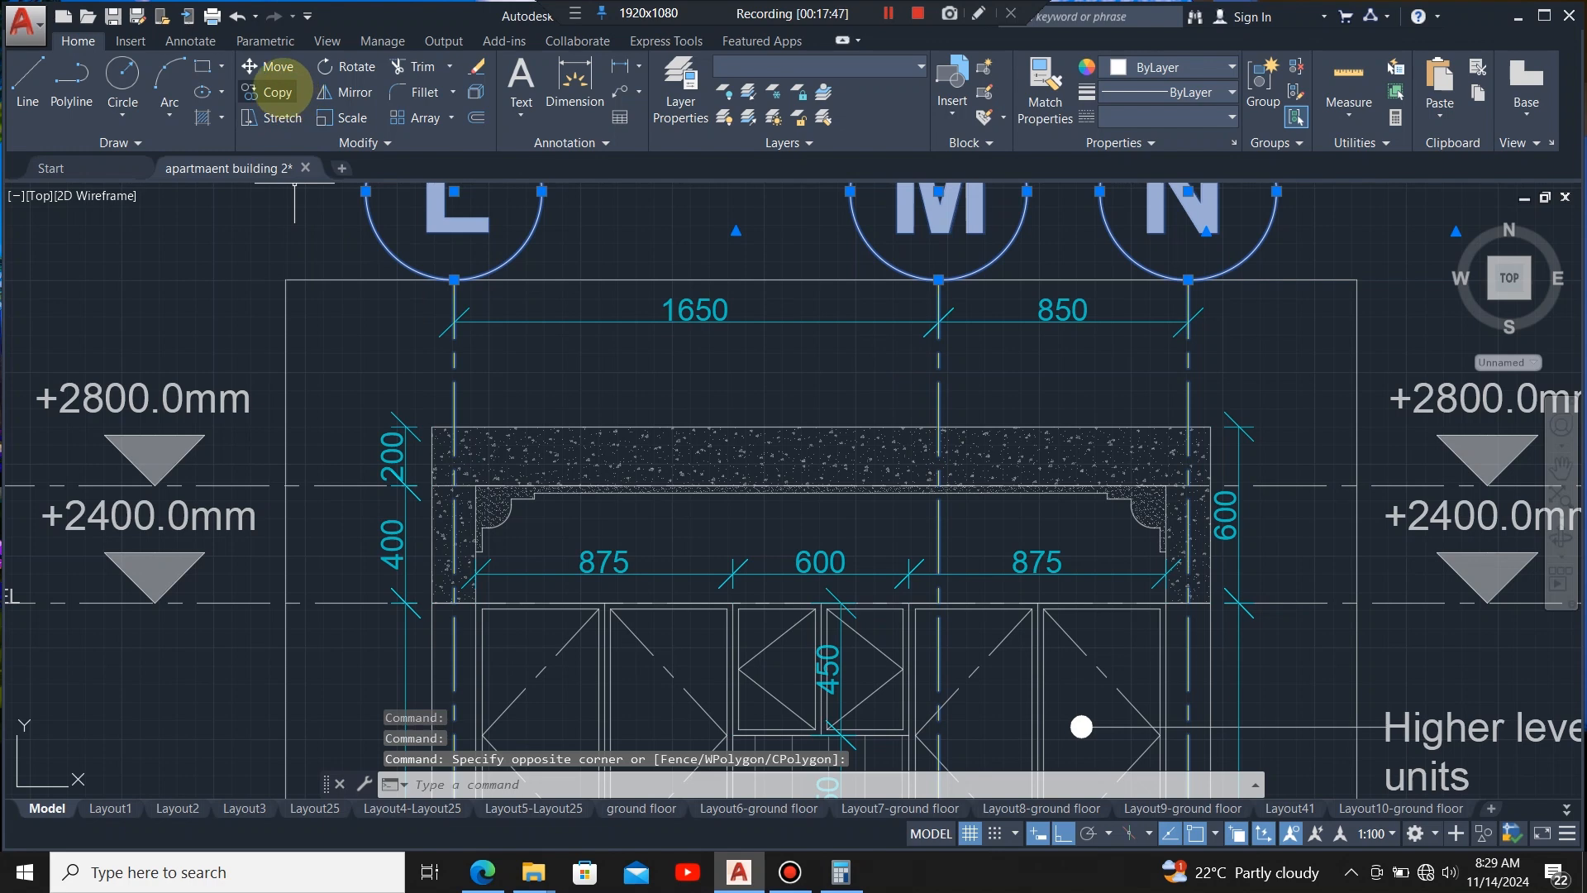
left_click(277, 91)
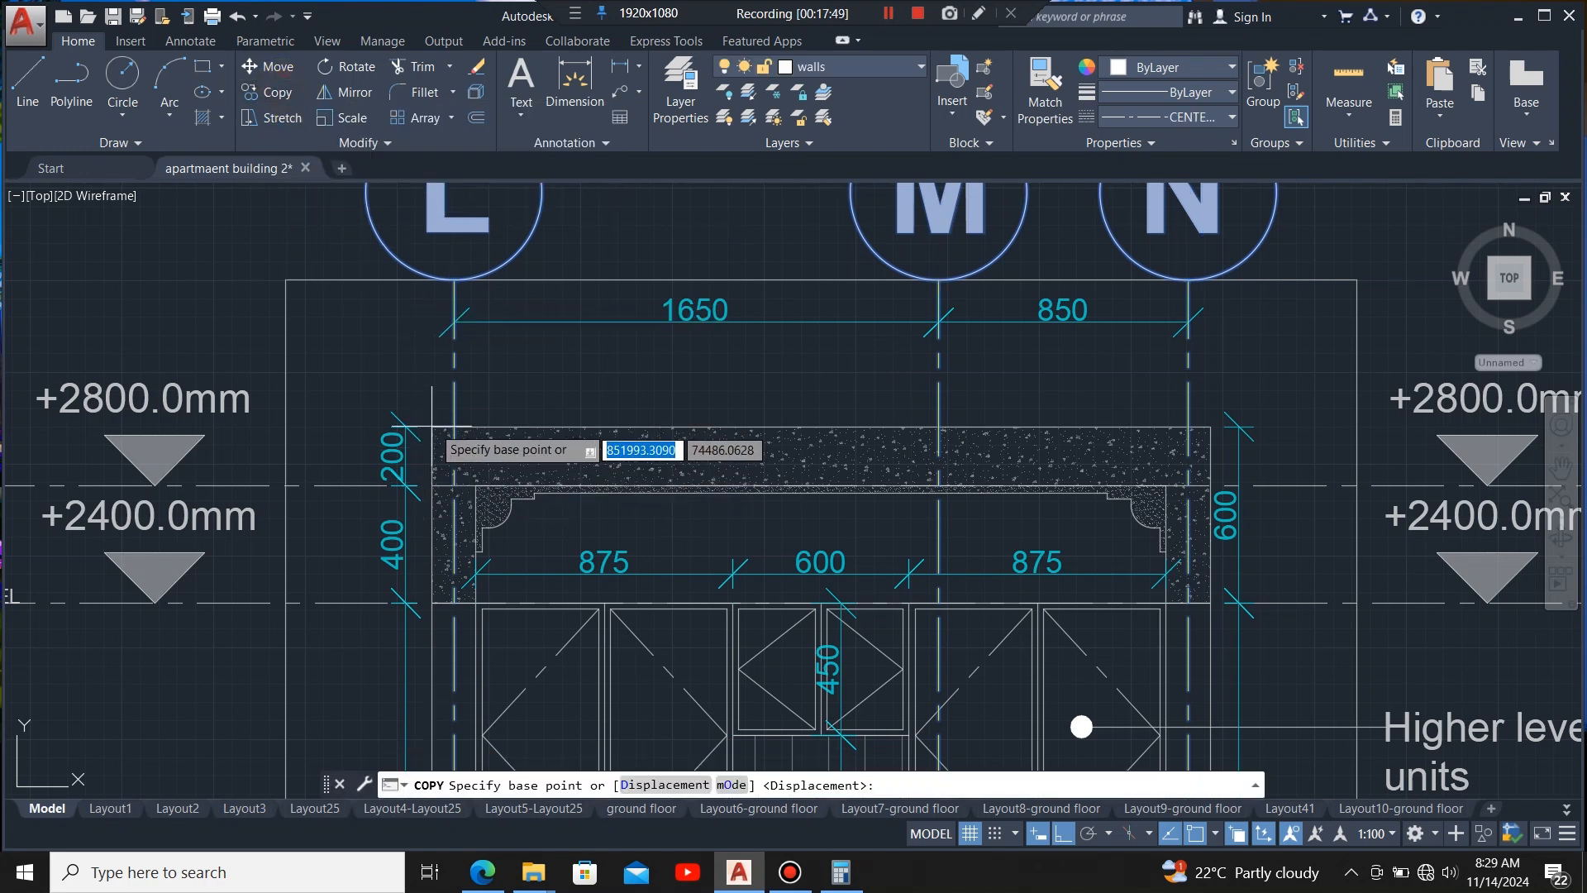
scroll(505, 471, "up", 5)
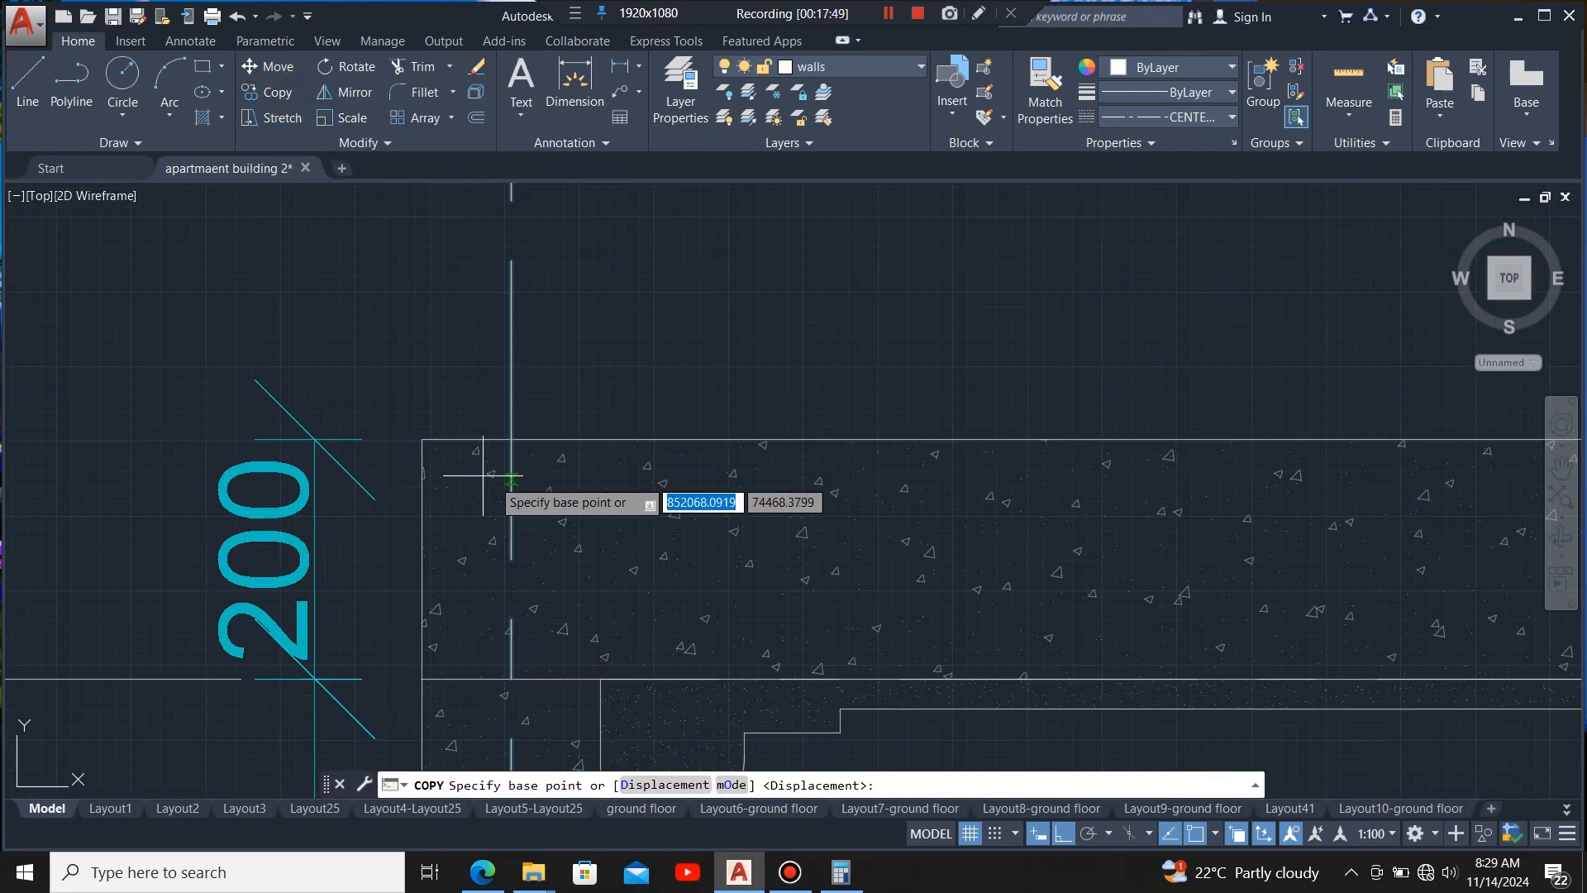
left_click(422, 439)
scroll(326, 420, "down", 5)
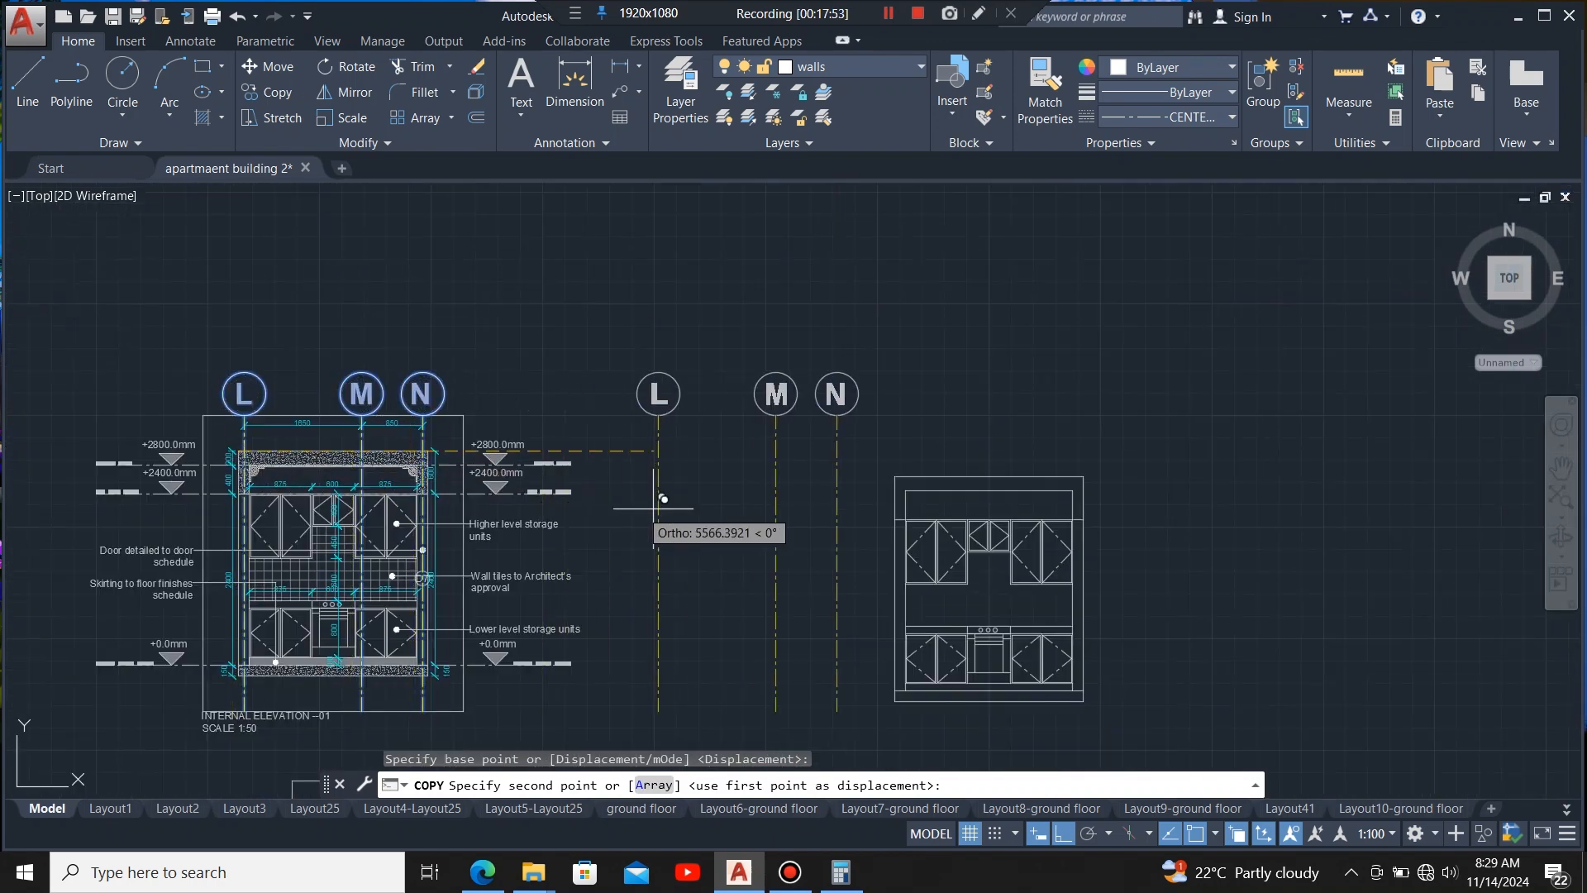
scroll(892, 476, "up", 4)
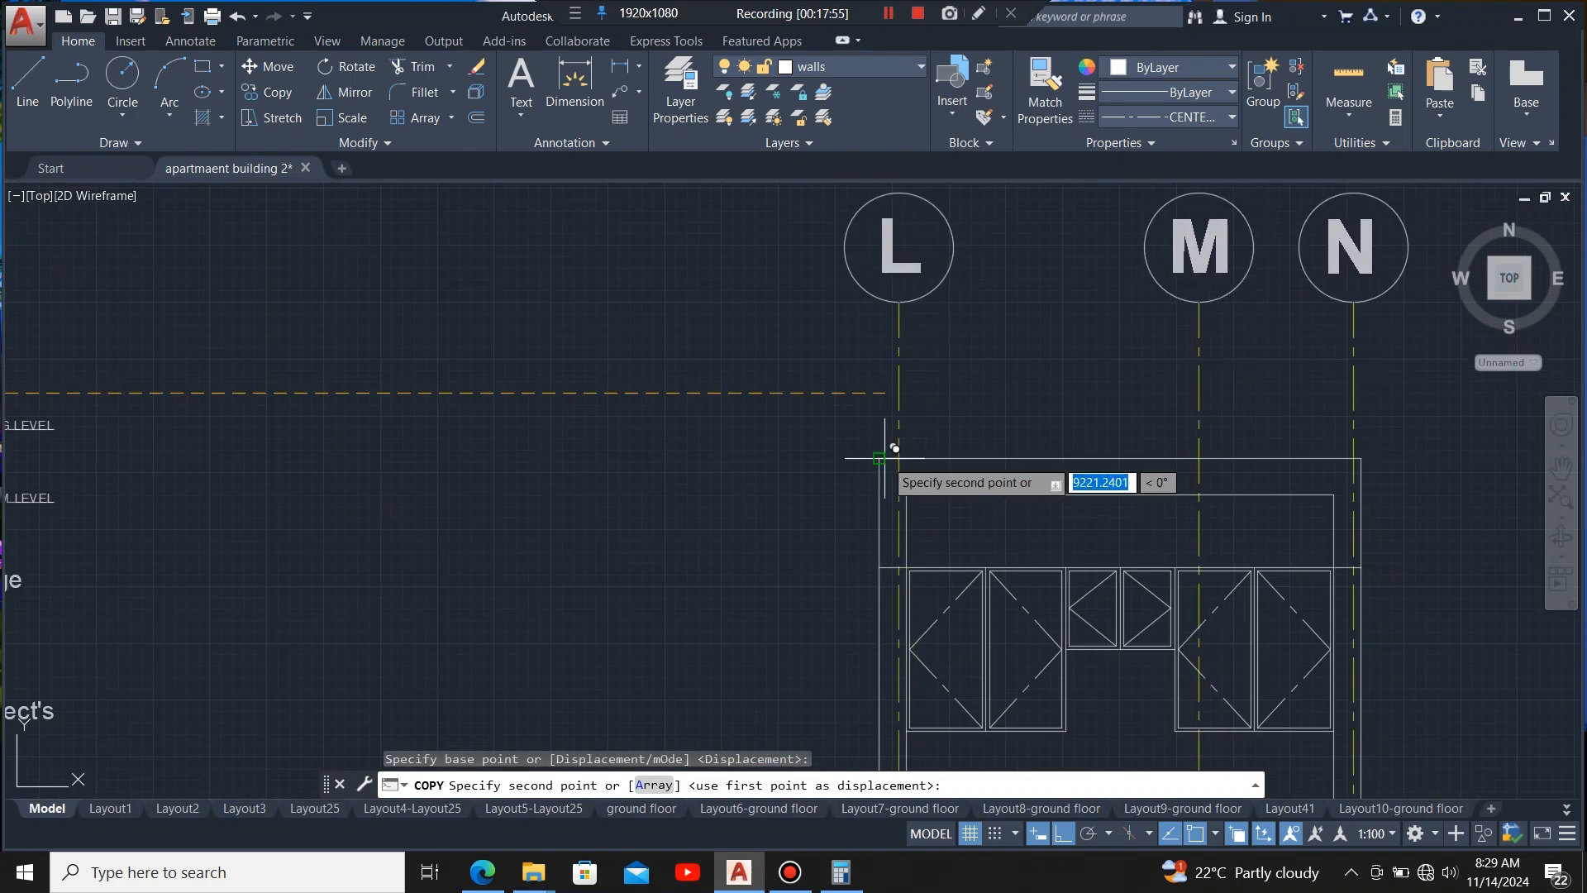
left_click(880, 523)
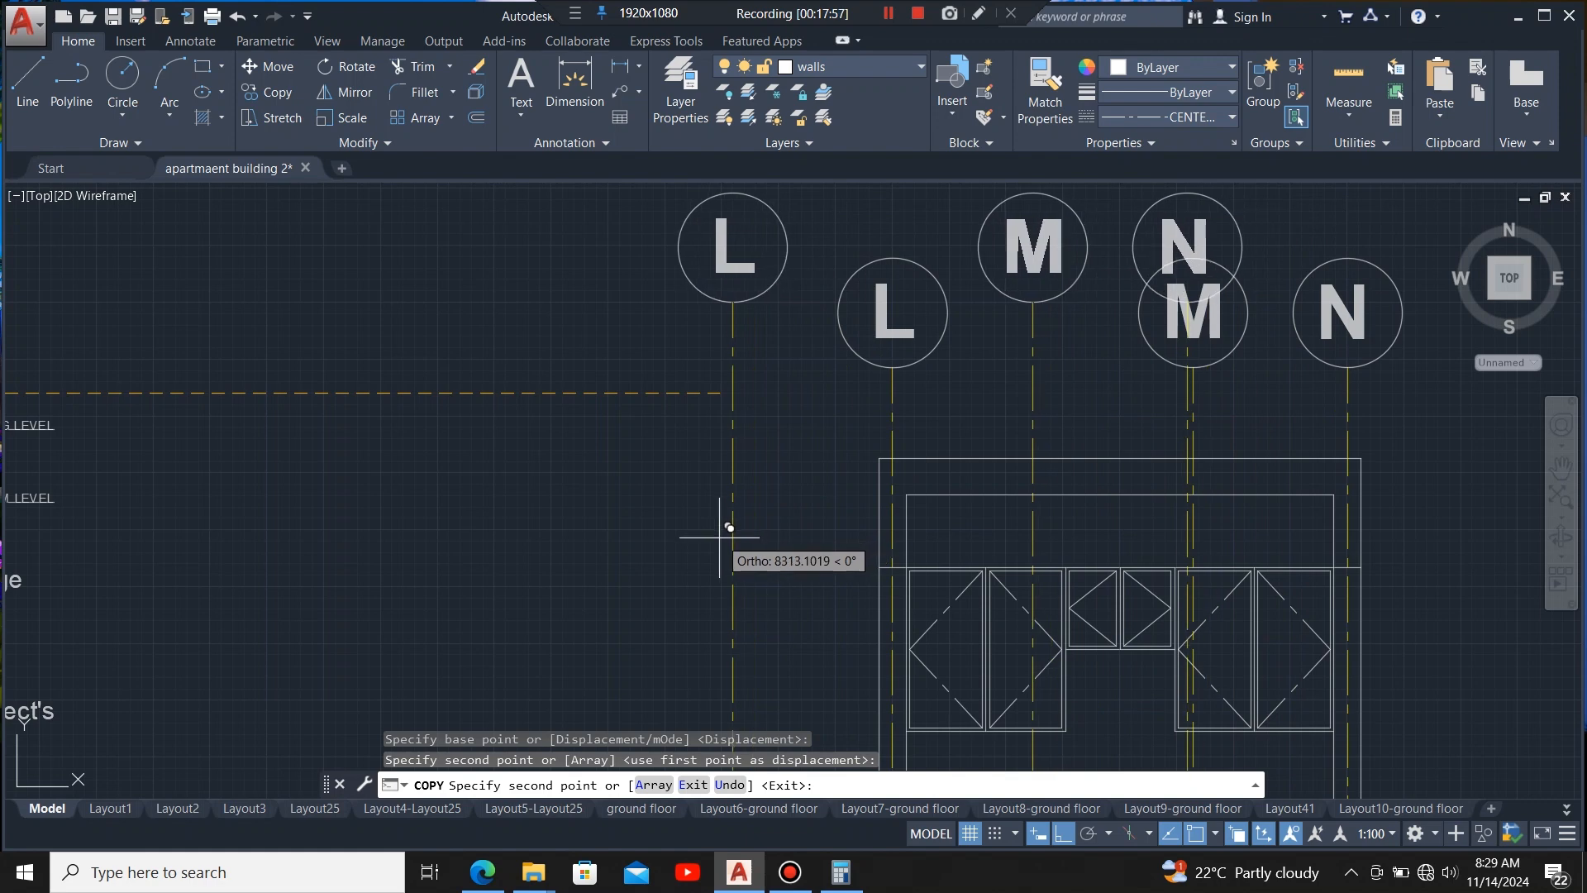
key("Escape")
scroll(701, 384, "down", 5)
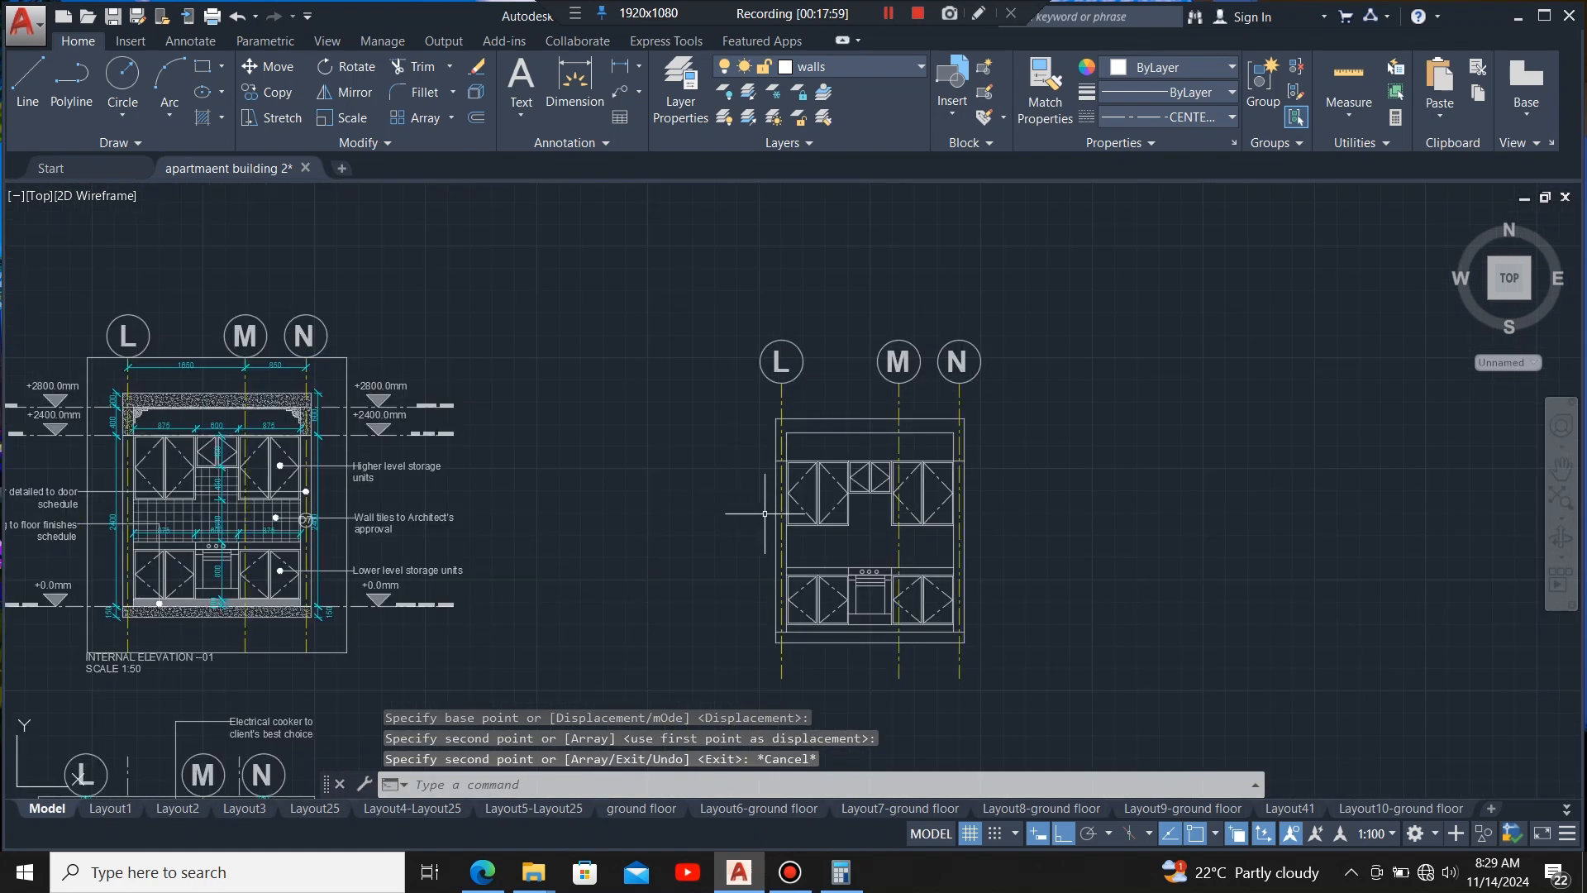
- Check the copied gridlines on the plain elevation and compare it with the annotated internal elevation
scroll(819, 438, "up", 5)
scroll(807, 444, "down", 4)
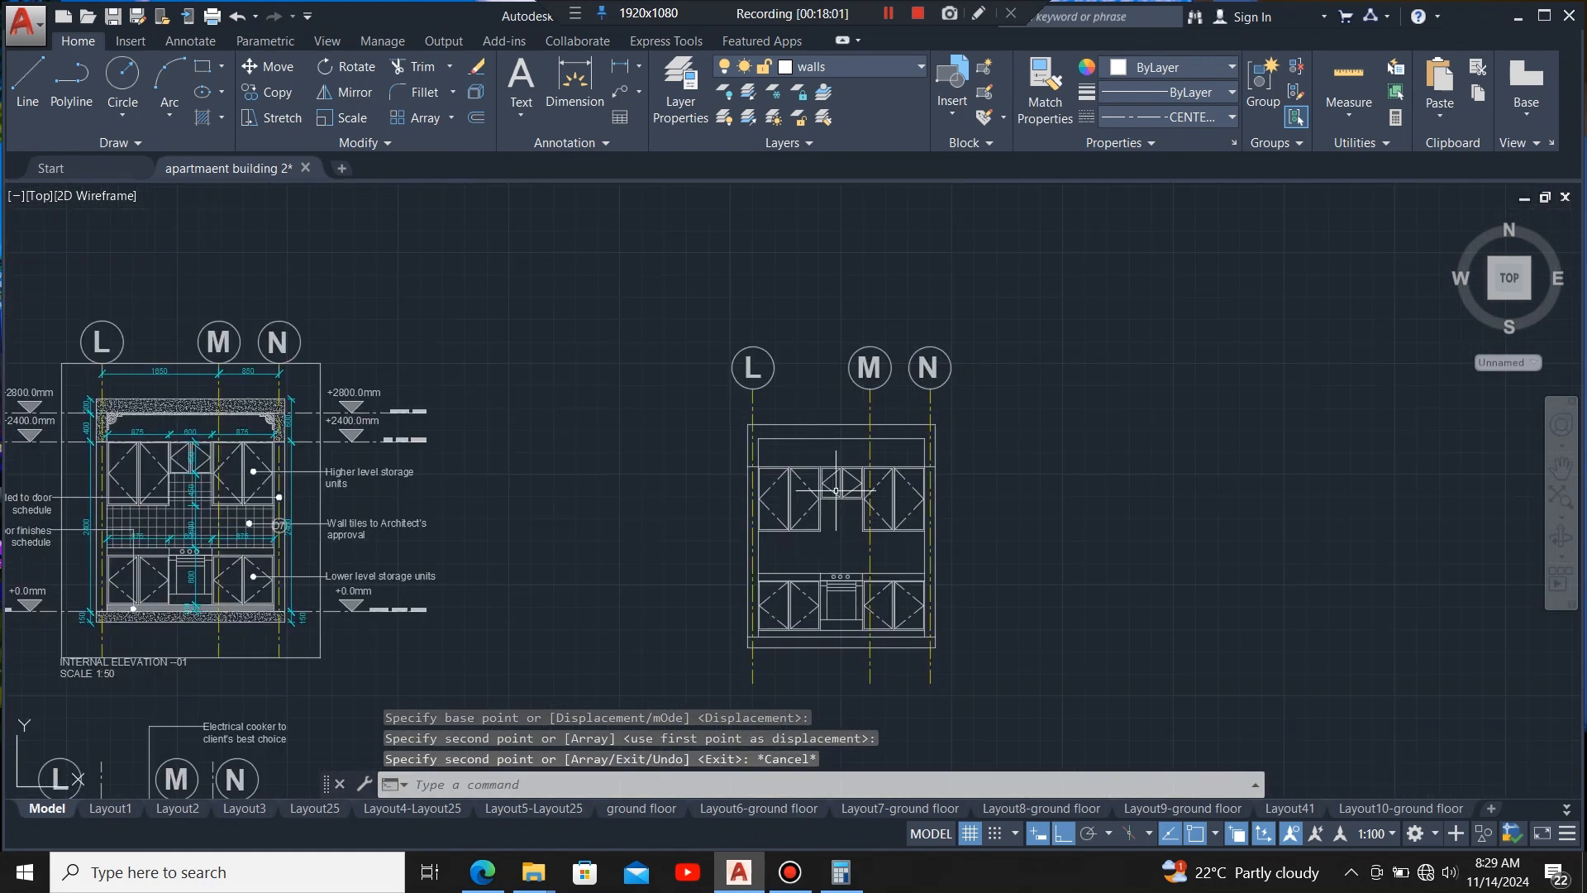
scroll(943, 451, "up", 6)
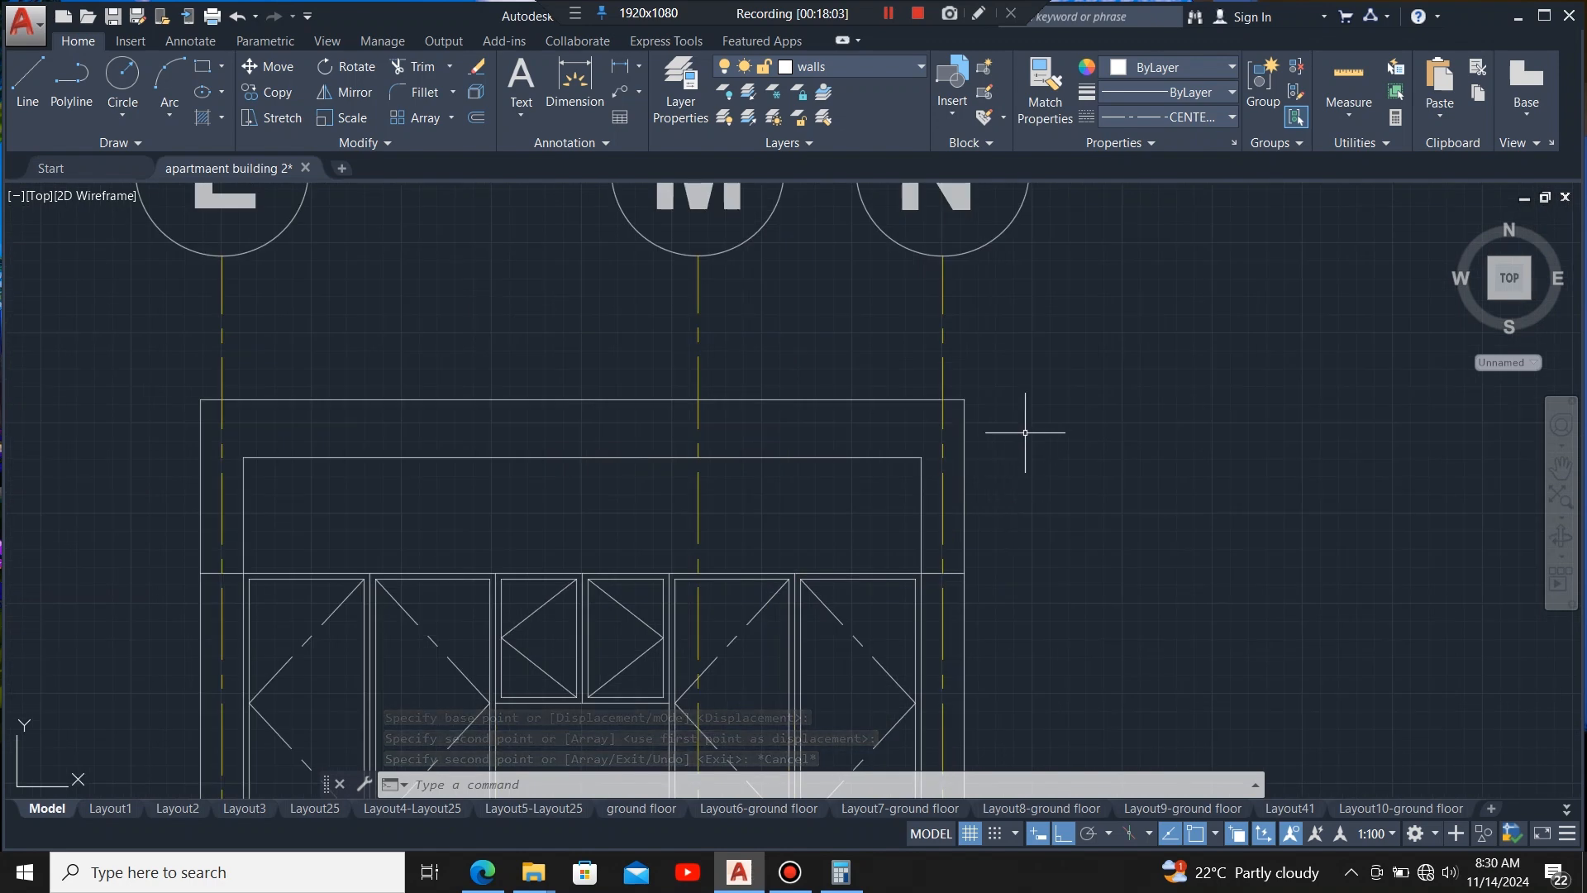
scroll(1025, 432, "down", 4)
scroll(949, 384, "down", 4)
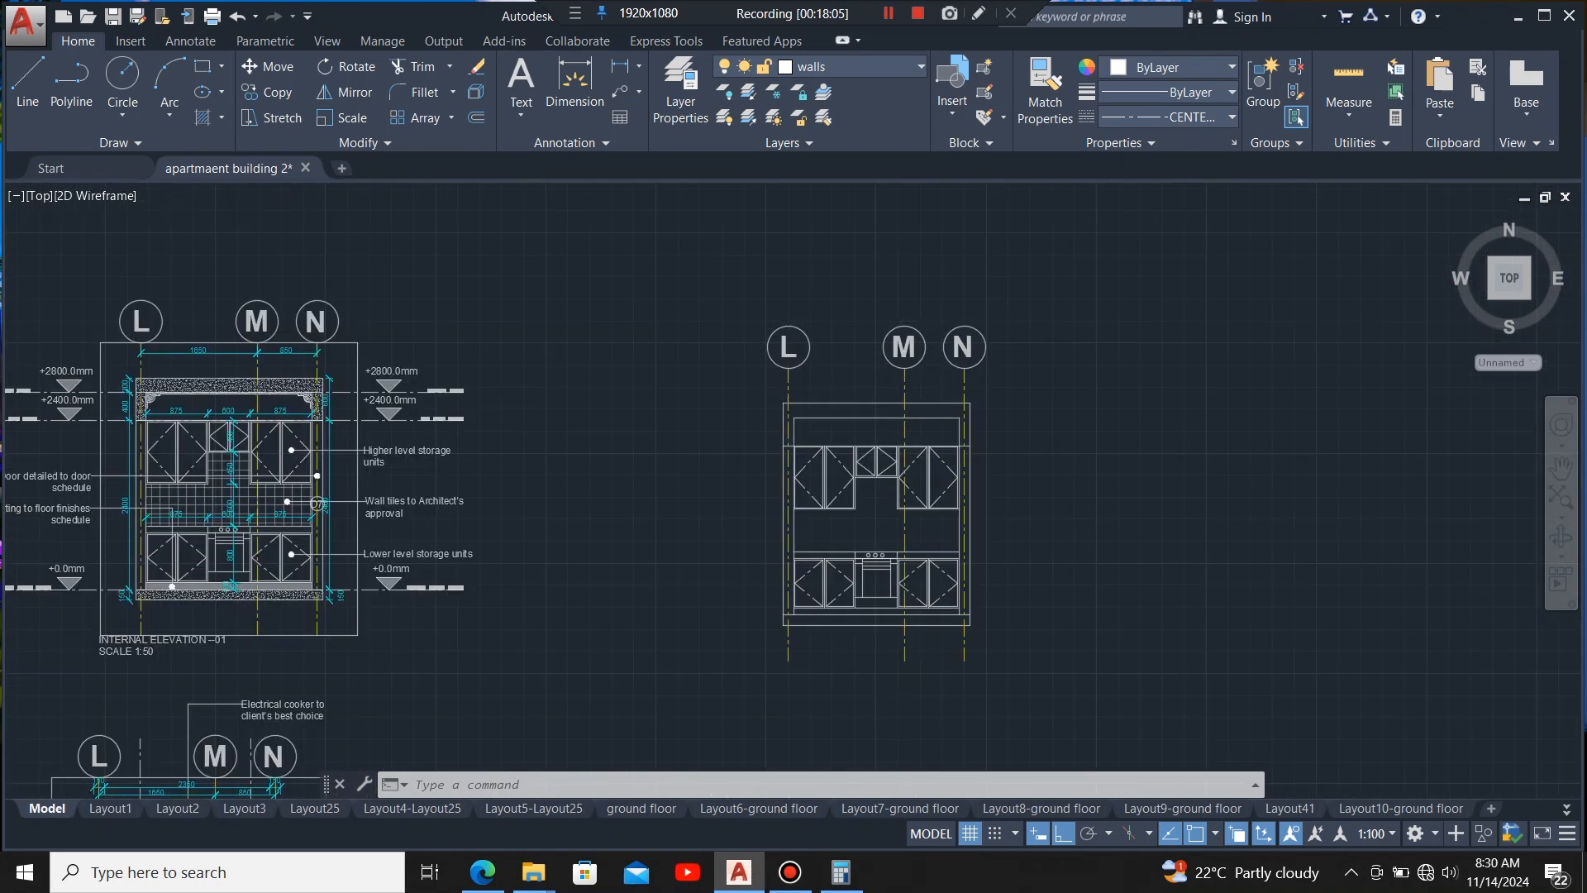
scroll(913, 368, "up", 2)
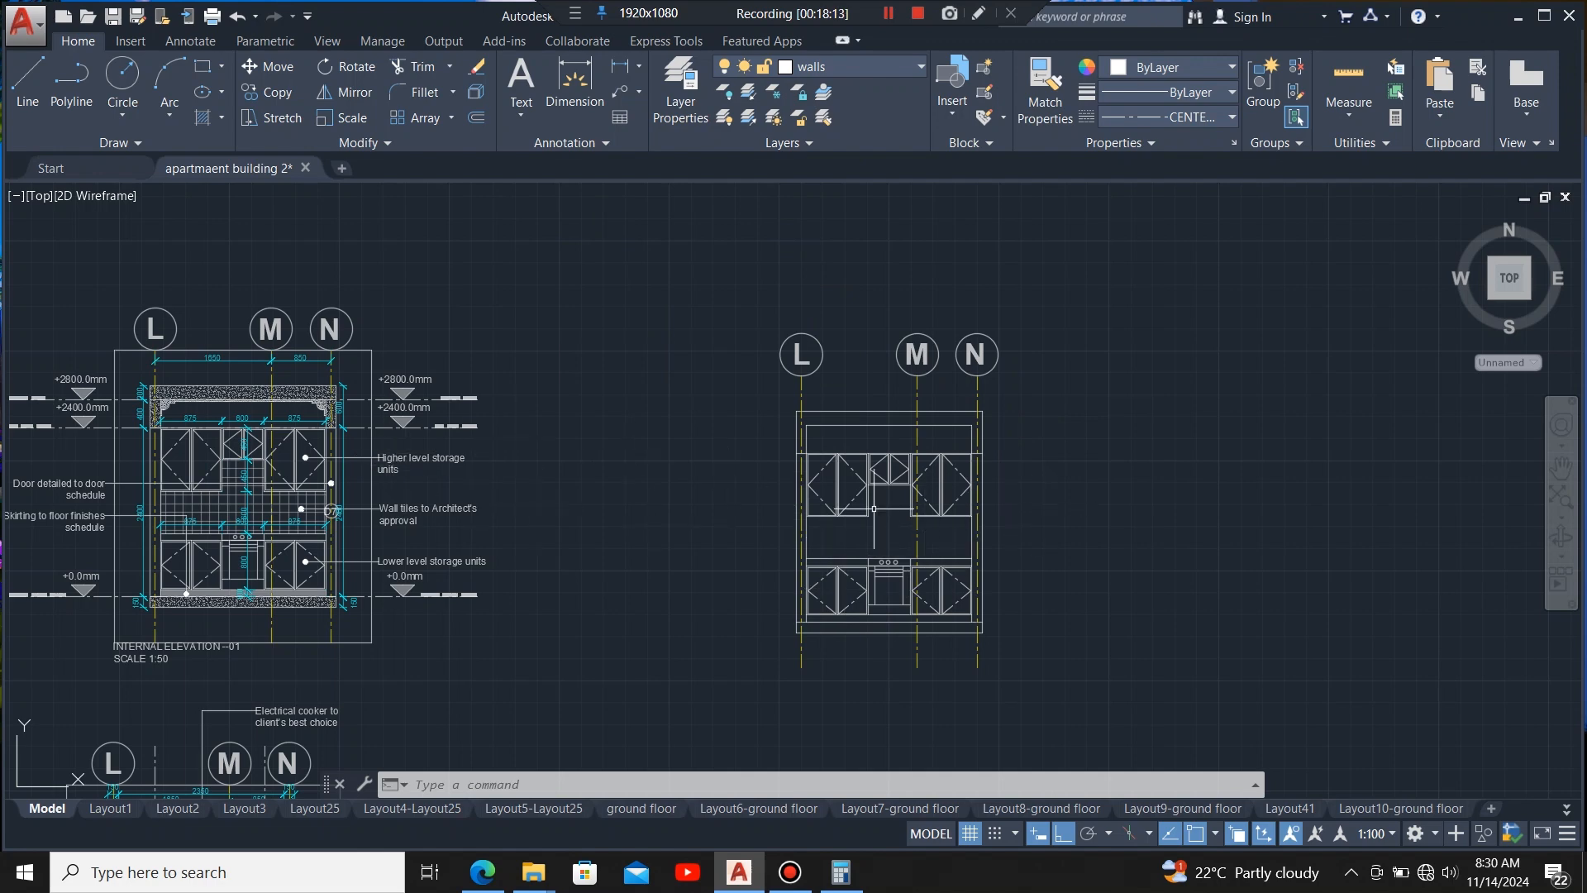
scroll(1171, 453, "down", 2)
- Copy the ceiling, RCC beam and ground floor level lines with both sides' markers and labels onto the plain elevation, matching upper-left outer corners
scroll(726, 461, "up", 3)
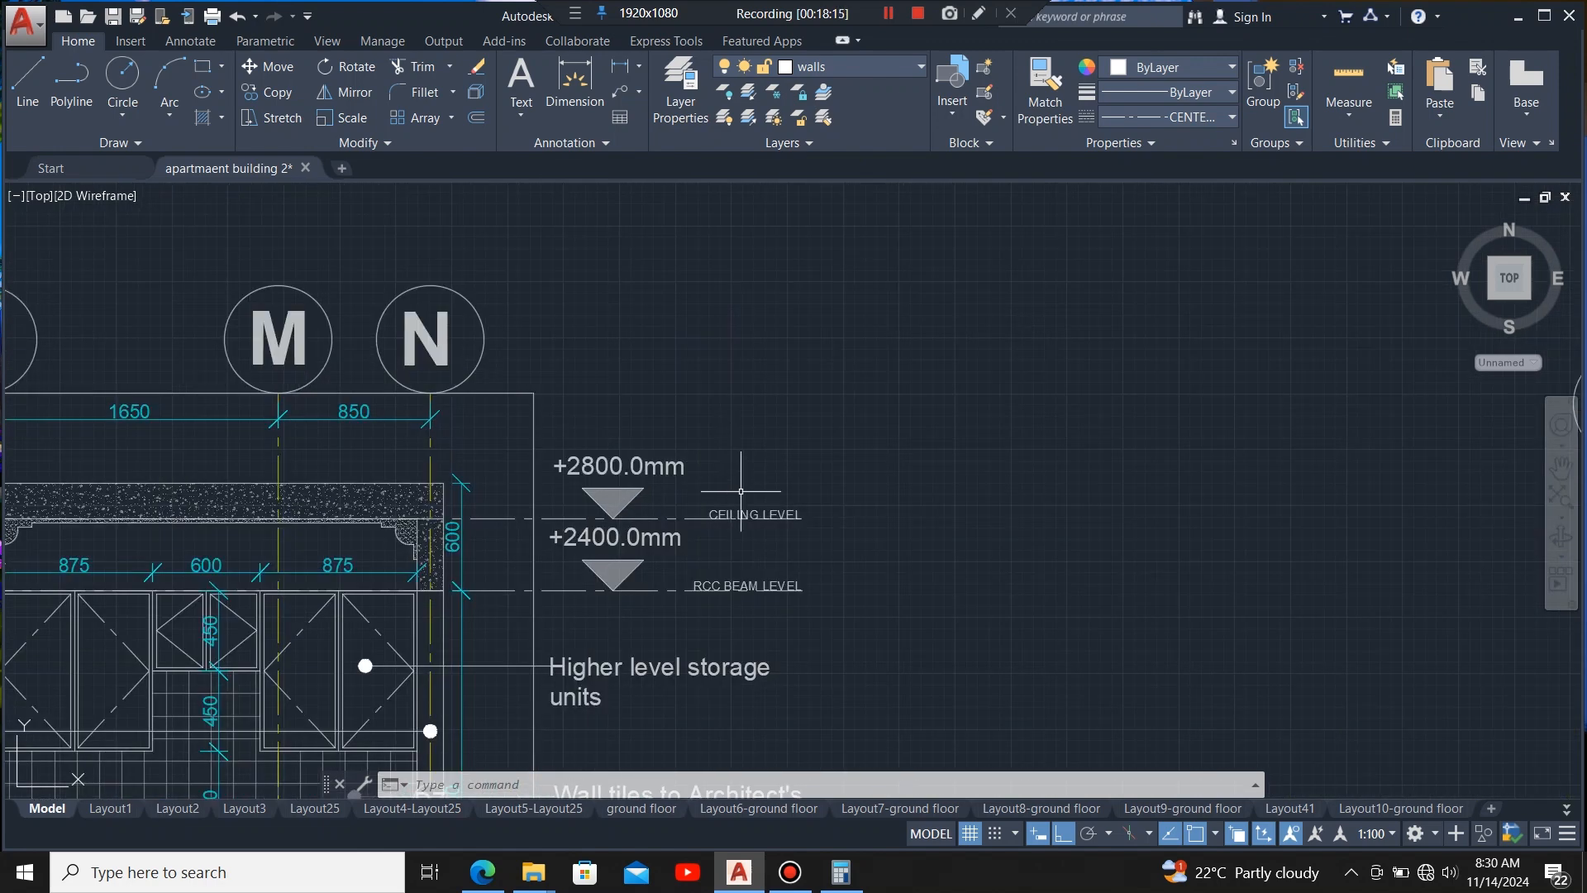
scroll(719, 463, "down", 3)
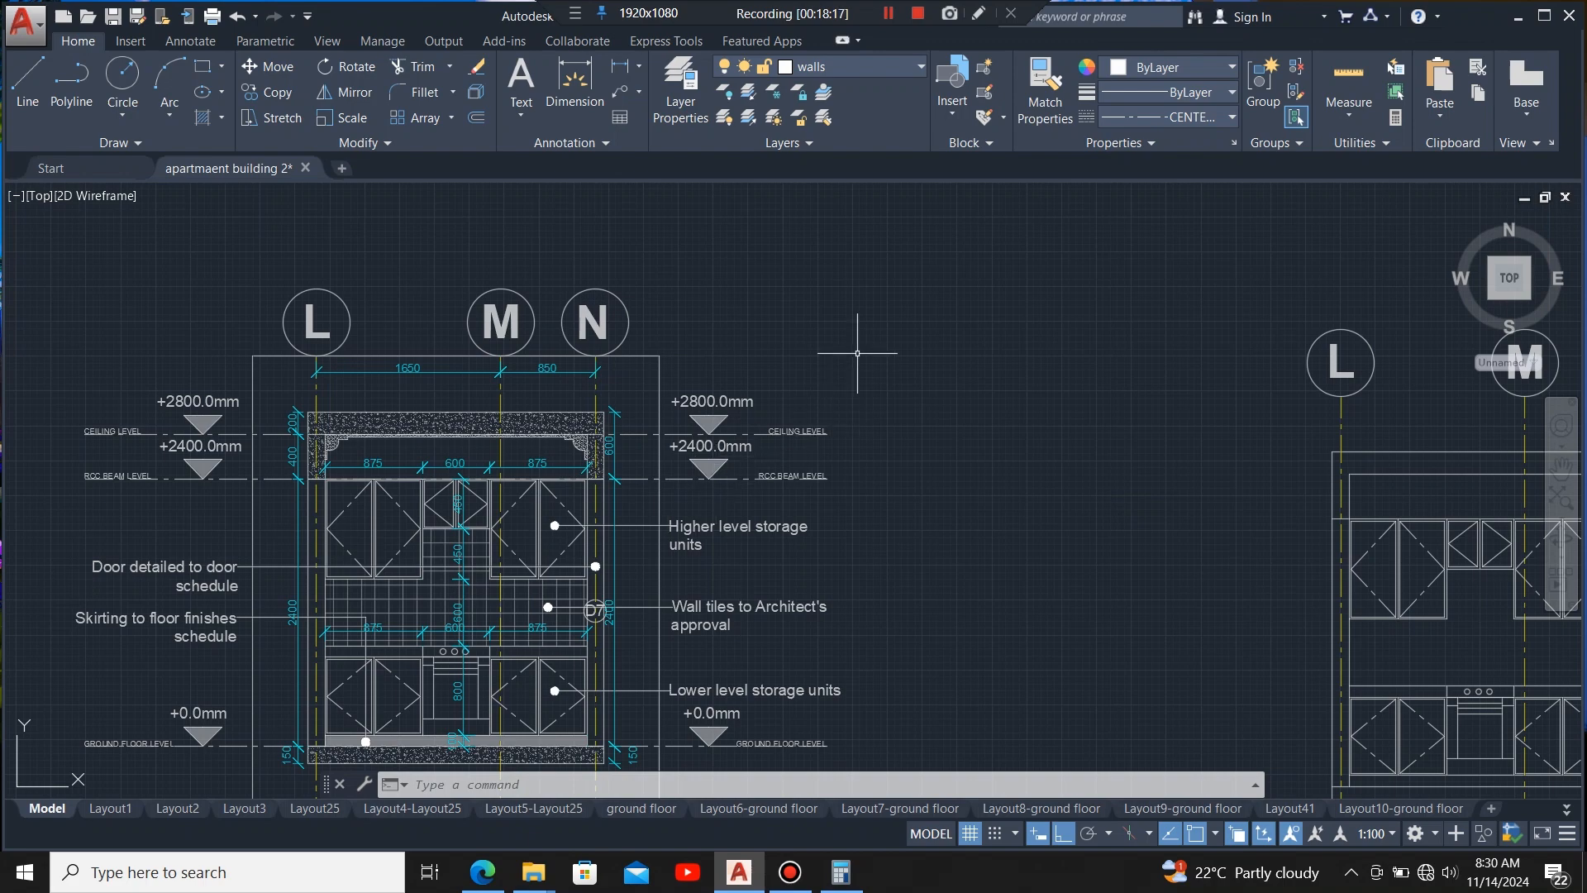
left_click(858, 353)
left_click(661, 481)
scroll(954, 441, "down", 2)
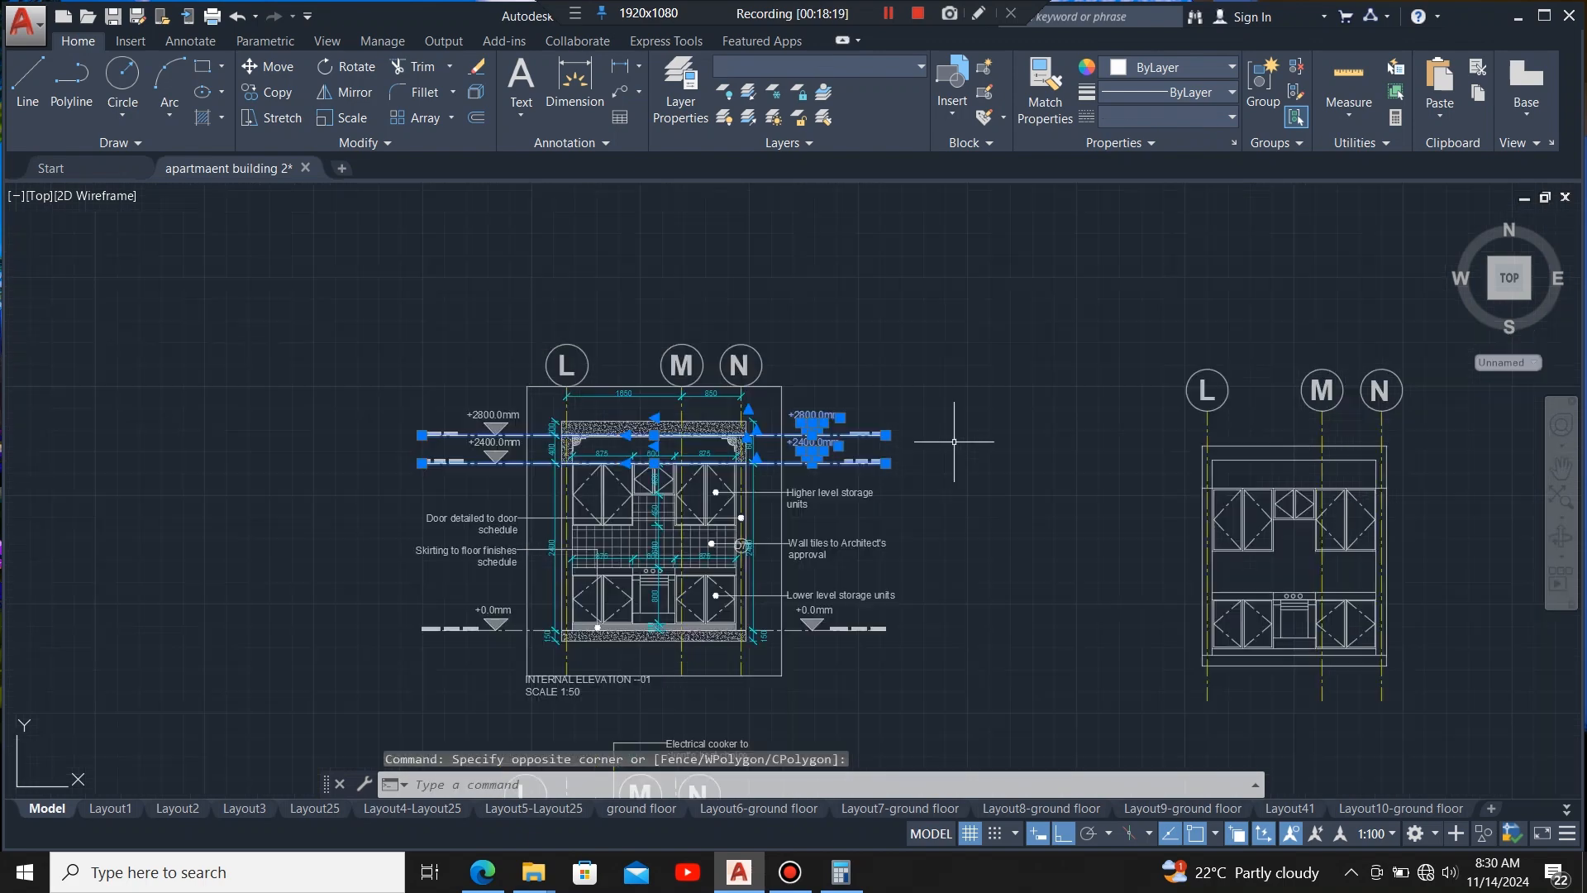
scroll(749, 421, "down", 3)
scroll(654, 467, "up", 8)
scroll(707, 460, "down", 2)
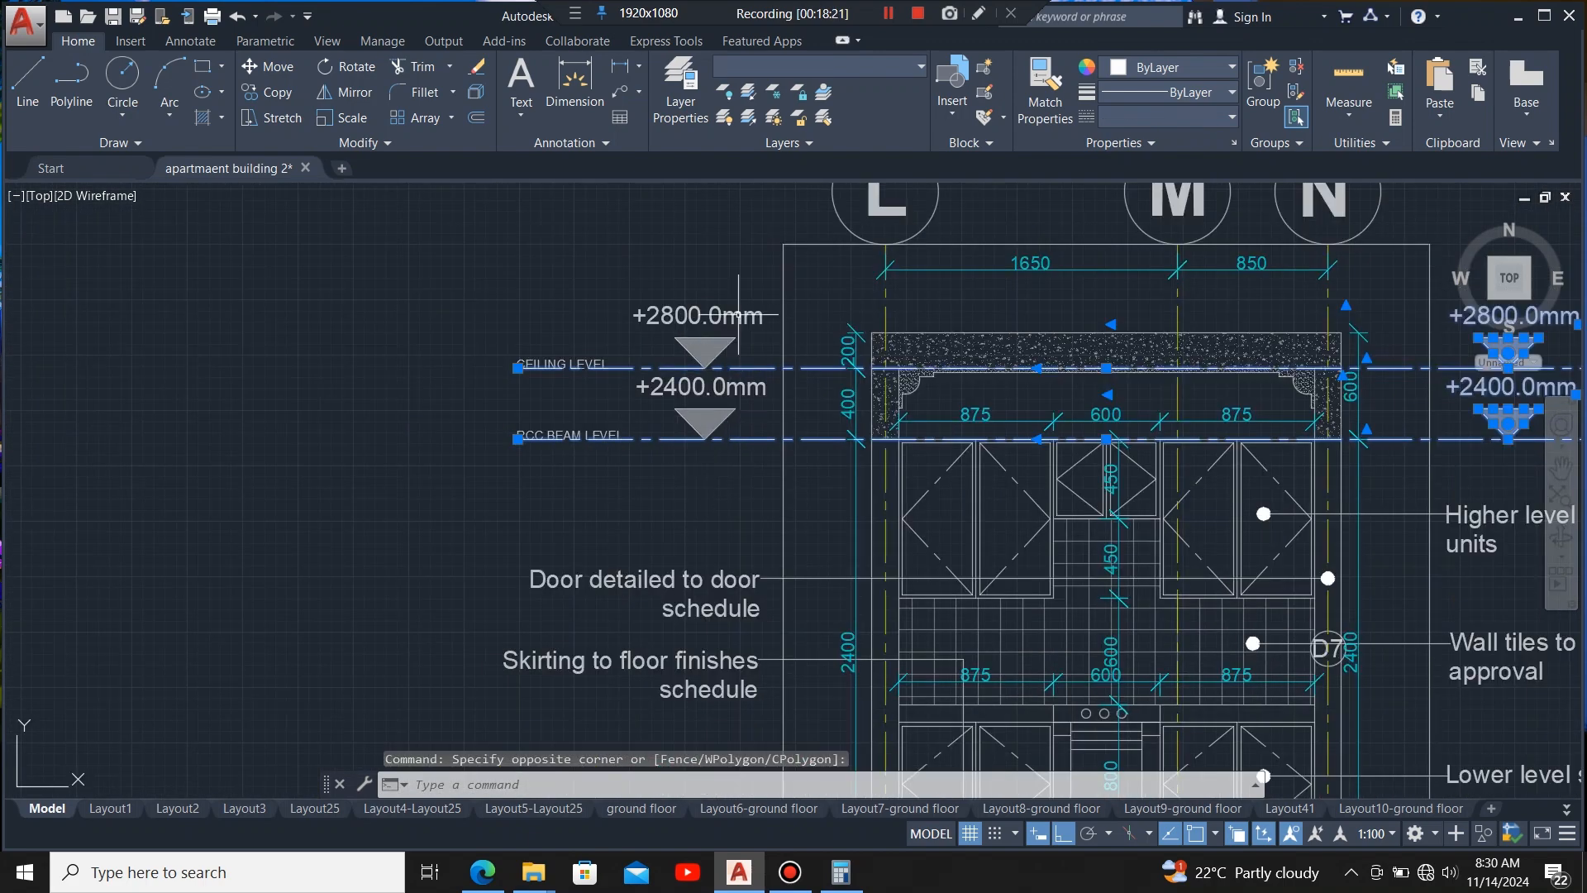
left_click(757, 251)
left_click(471, 477)
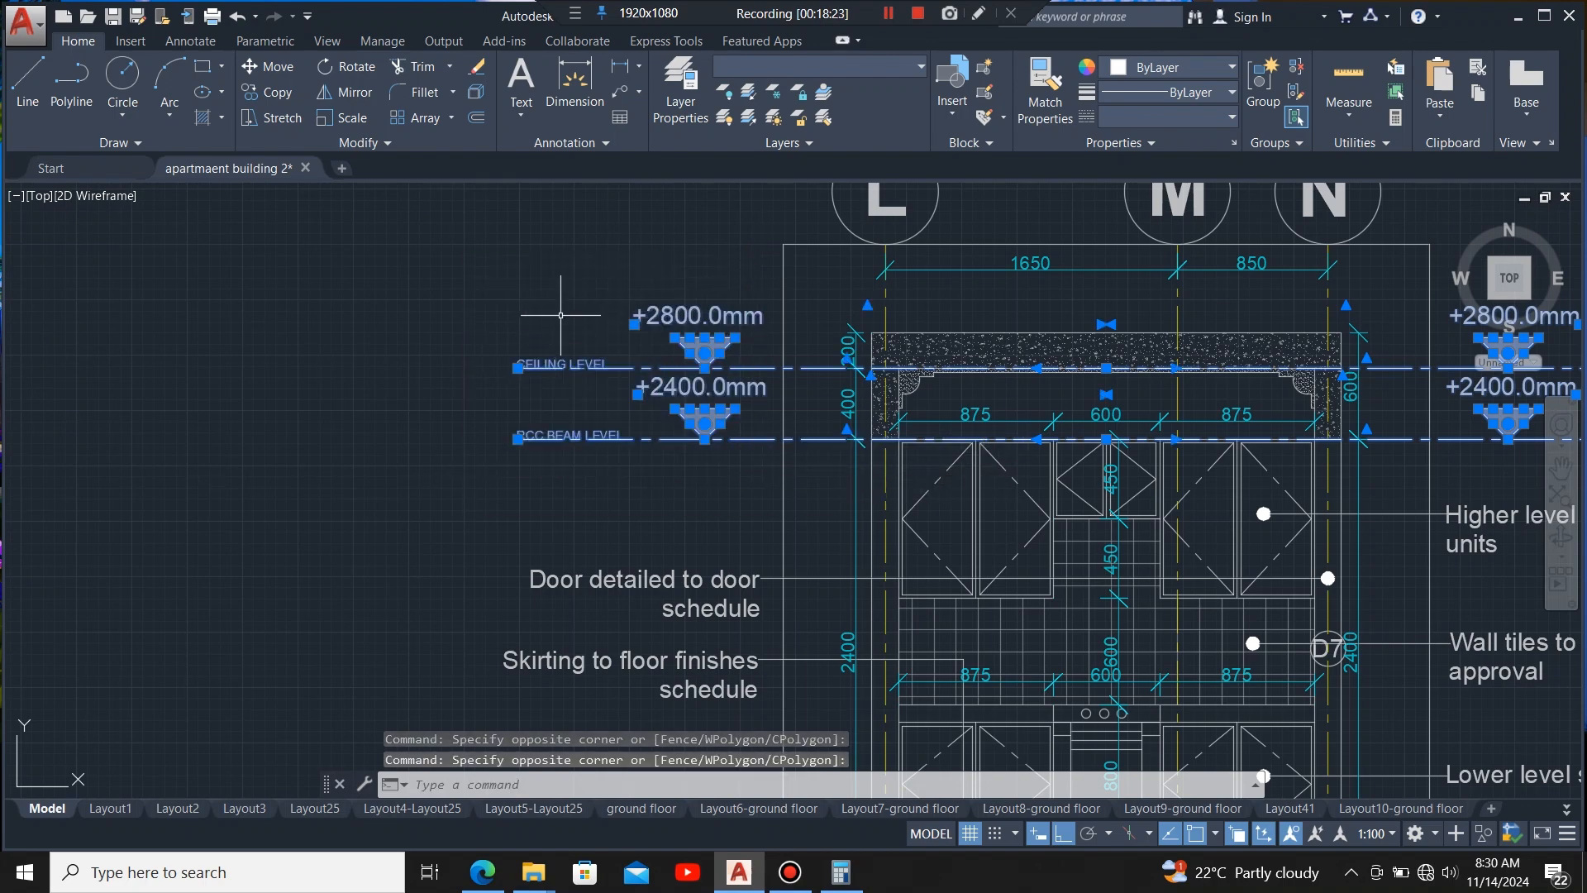
scroll(565, 305, "down", 4)
scroll(598, 502, "up", 4)
left_click(644, 437)
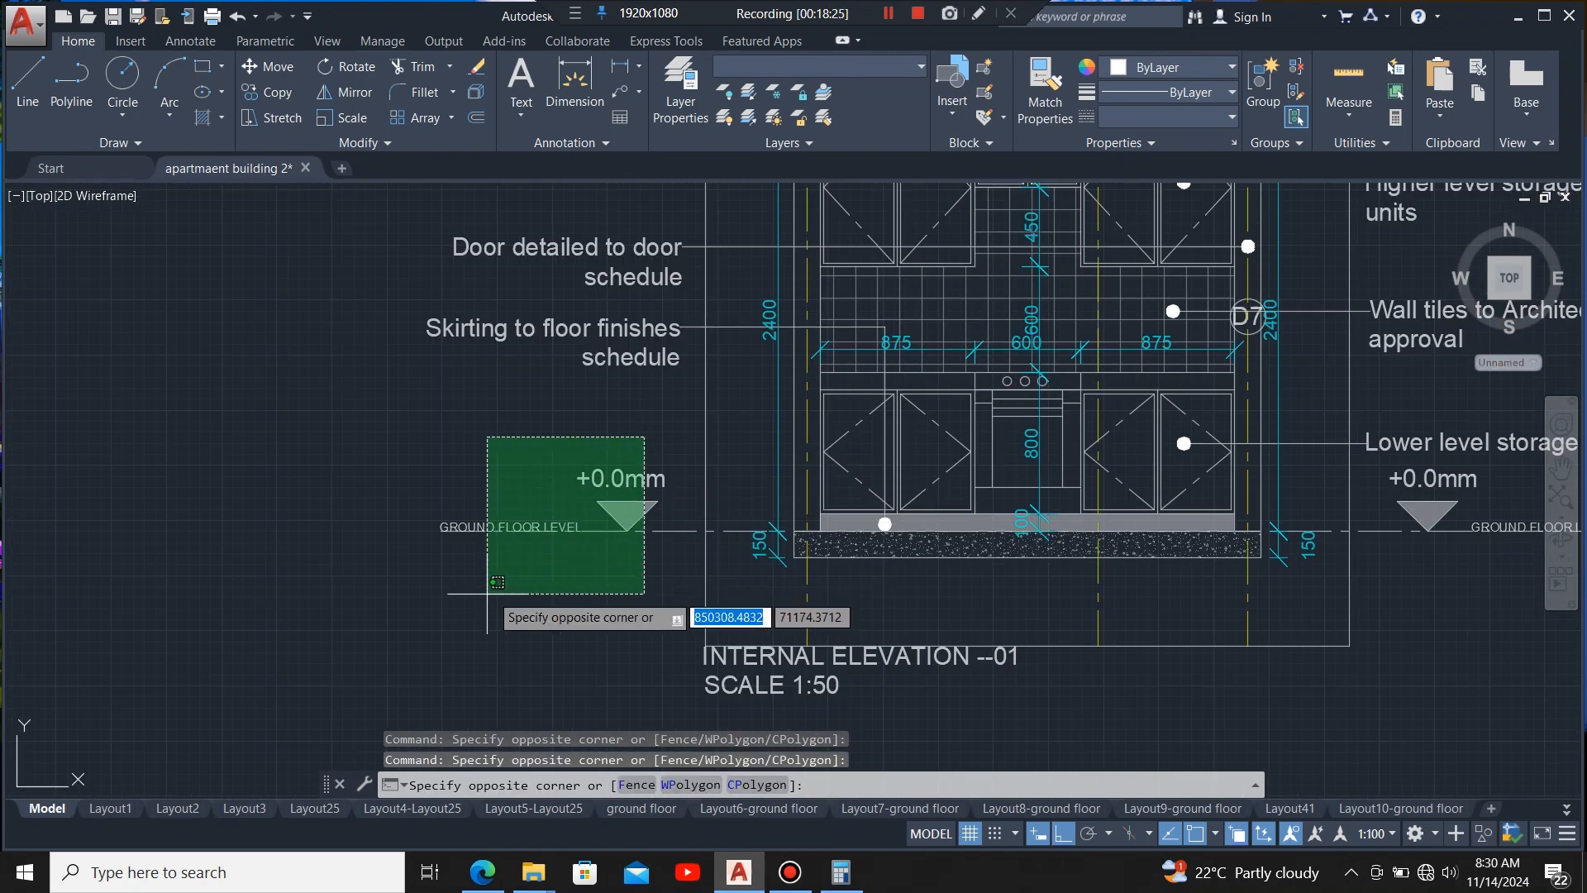
left_click(484, 589)
scroll(451, 595, "down", 4)
scroll(839, 566, "up", 4)
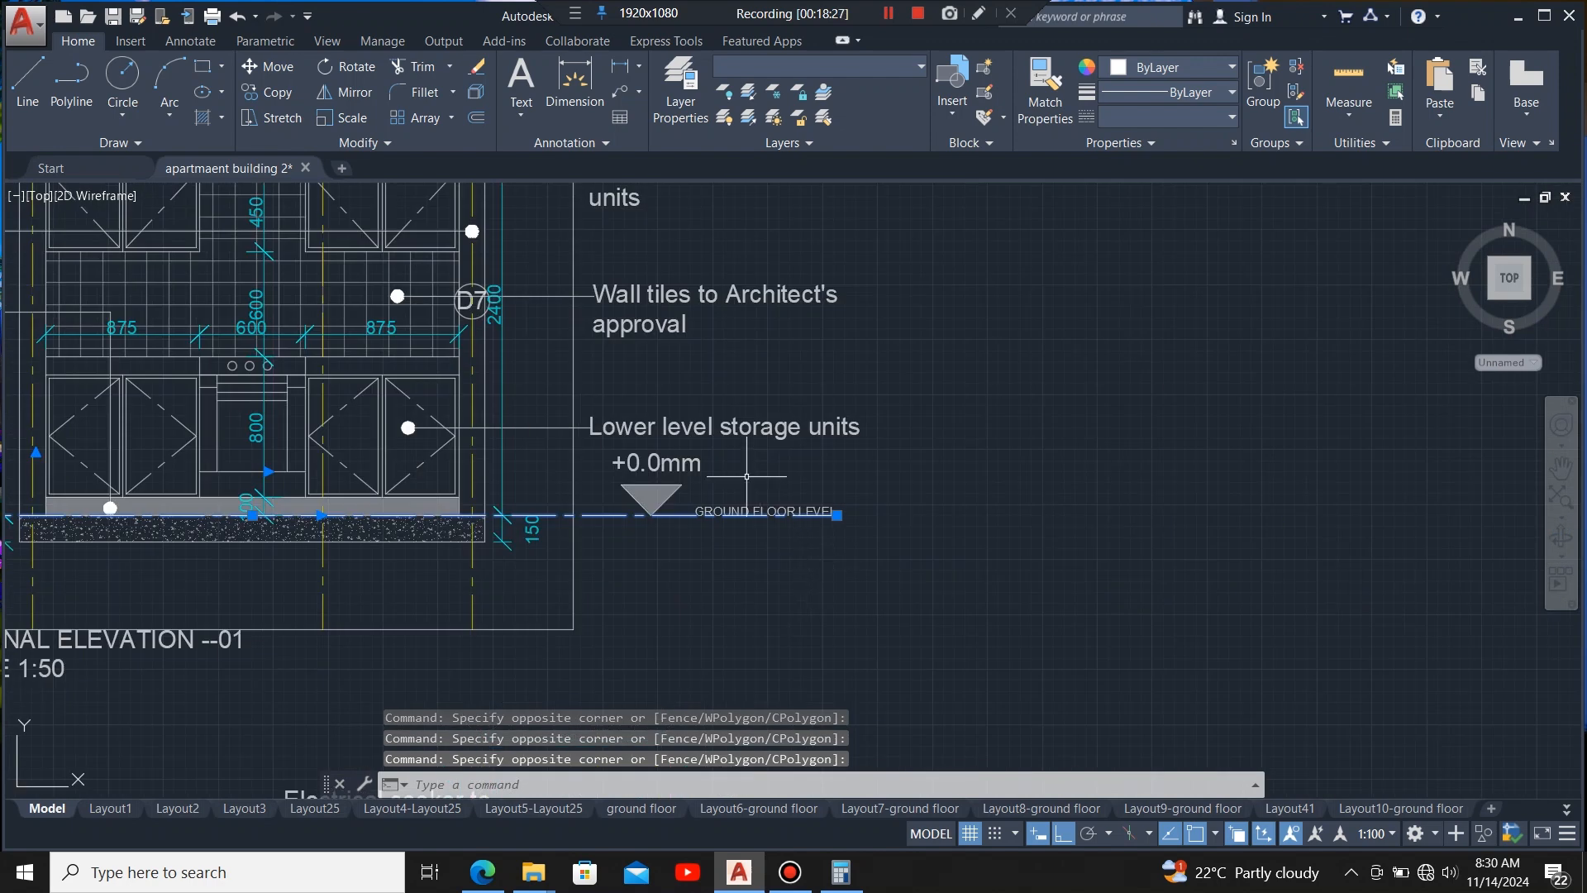
left_click(798, 521)
left_click(639, 562)
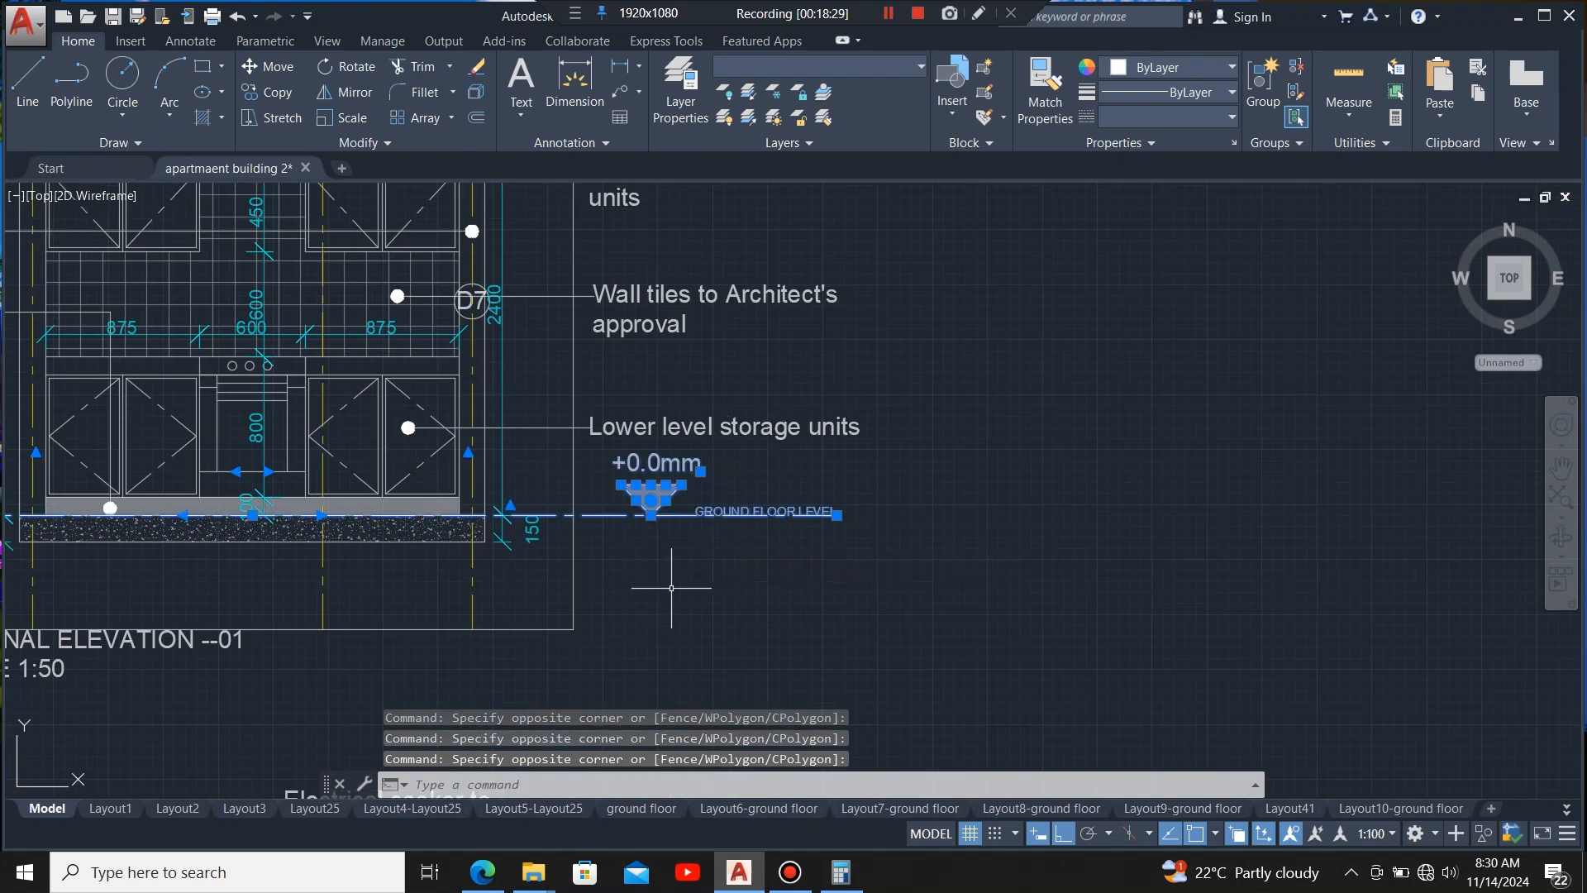
scroll(717, 577, "down", 4)
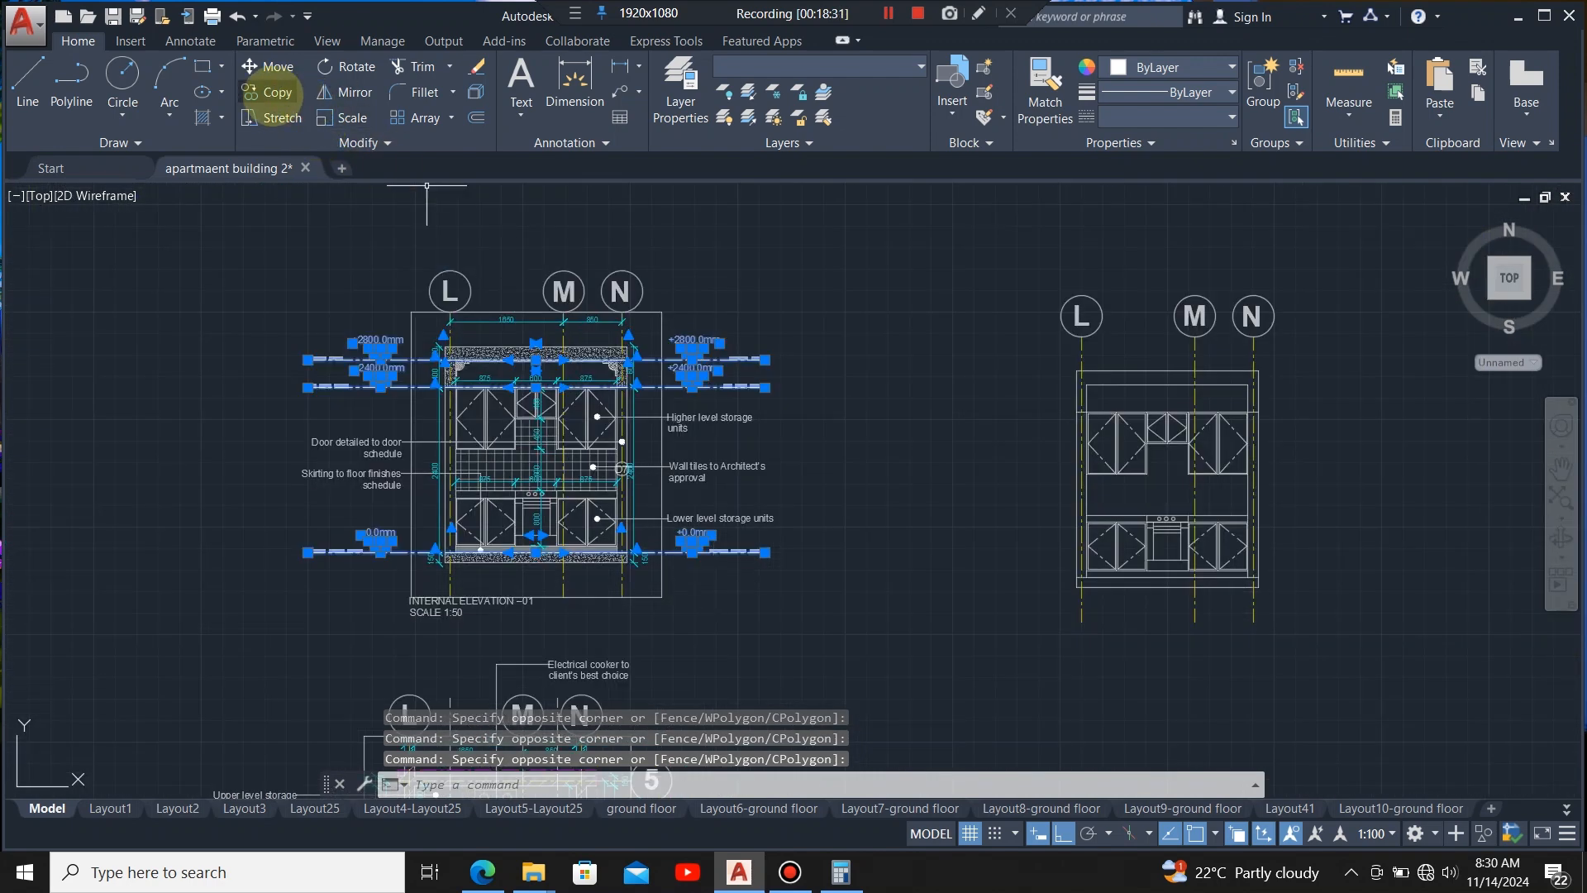
left_click(273, 91)
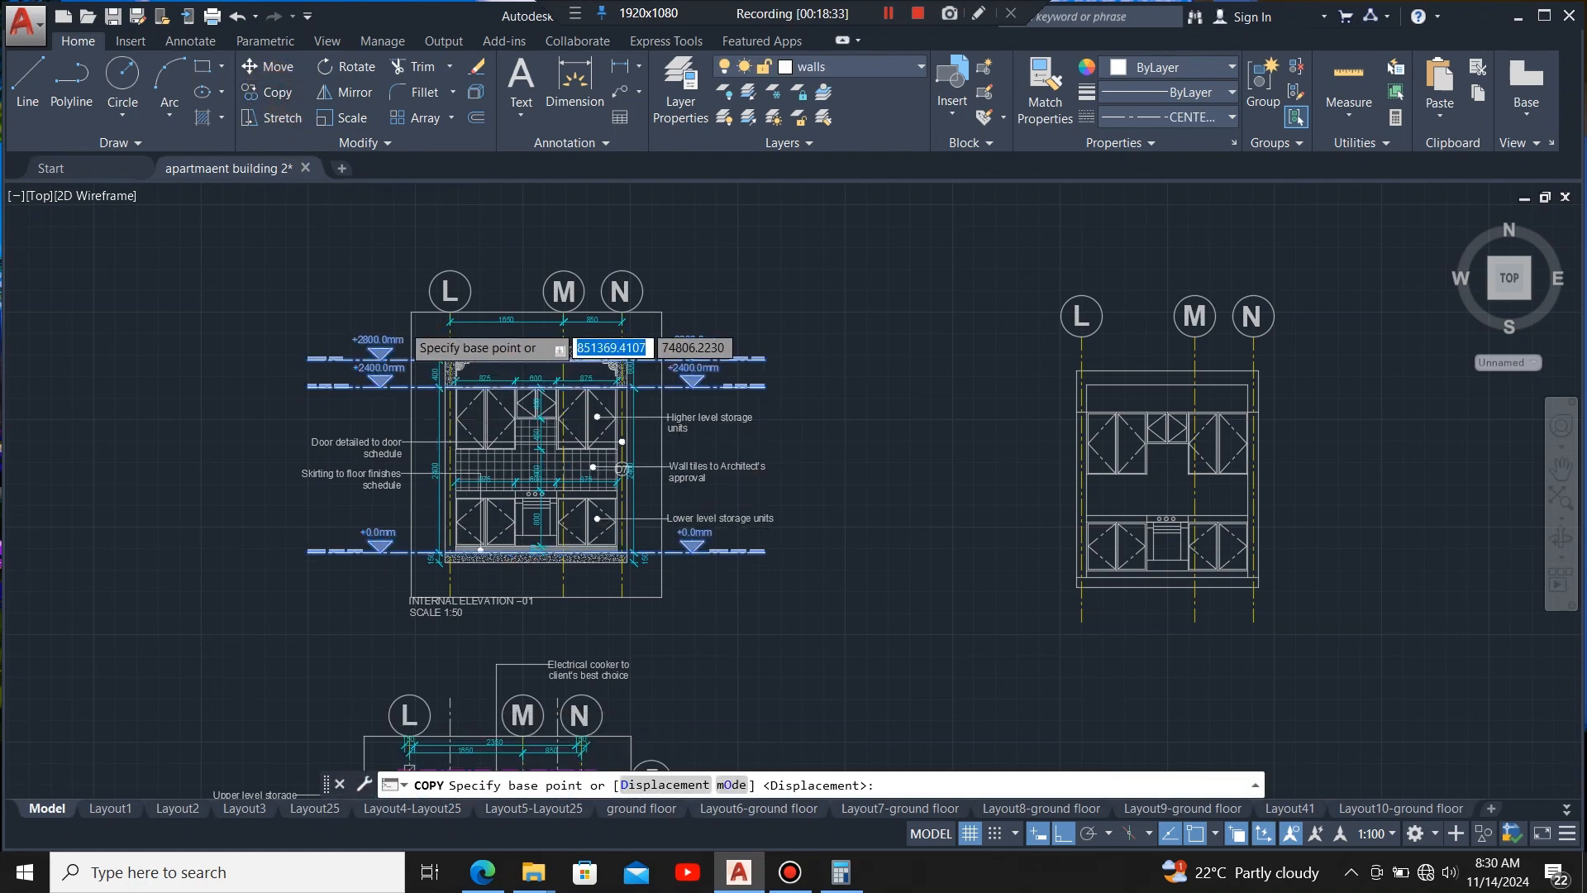
scroll(417, 346, "up", 8)
scroll(687, 492, "up", 4)
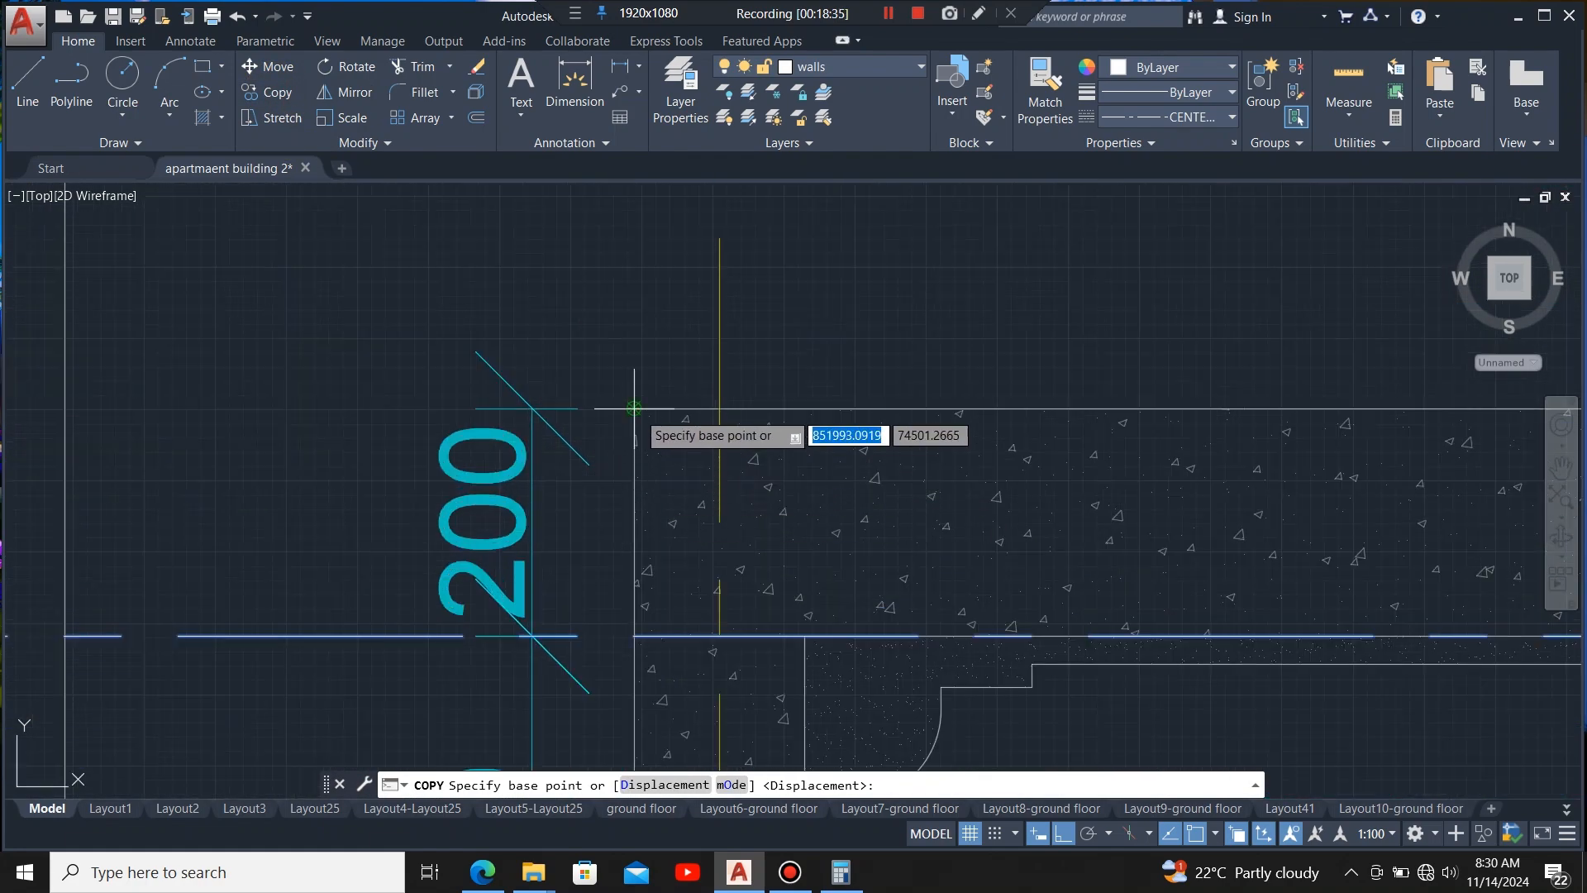
left_click(661, 462)
scroll(630, 407, "down", 10)
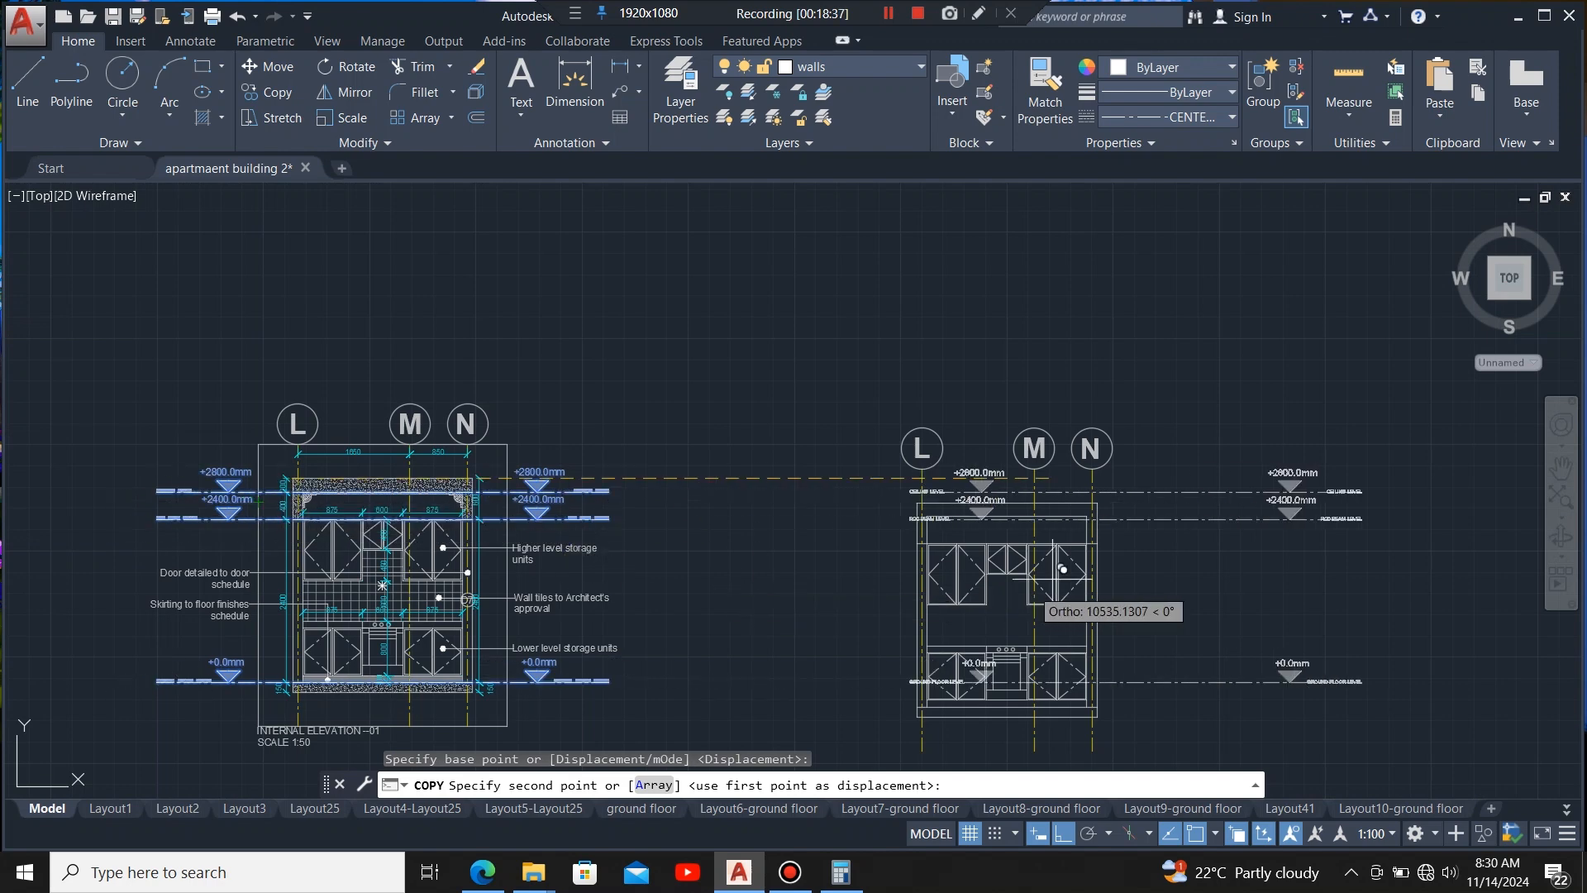
scroll(950, 512, "up", 4)
scroll(907, 496, "up", 8)
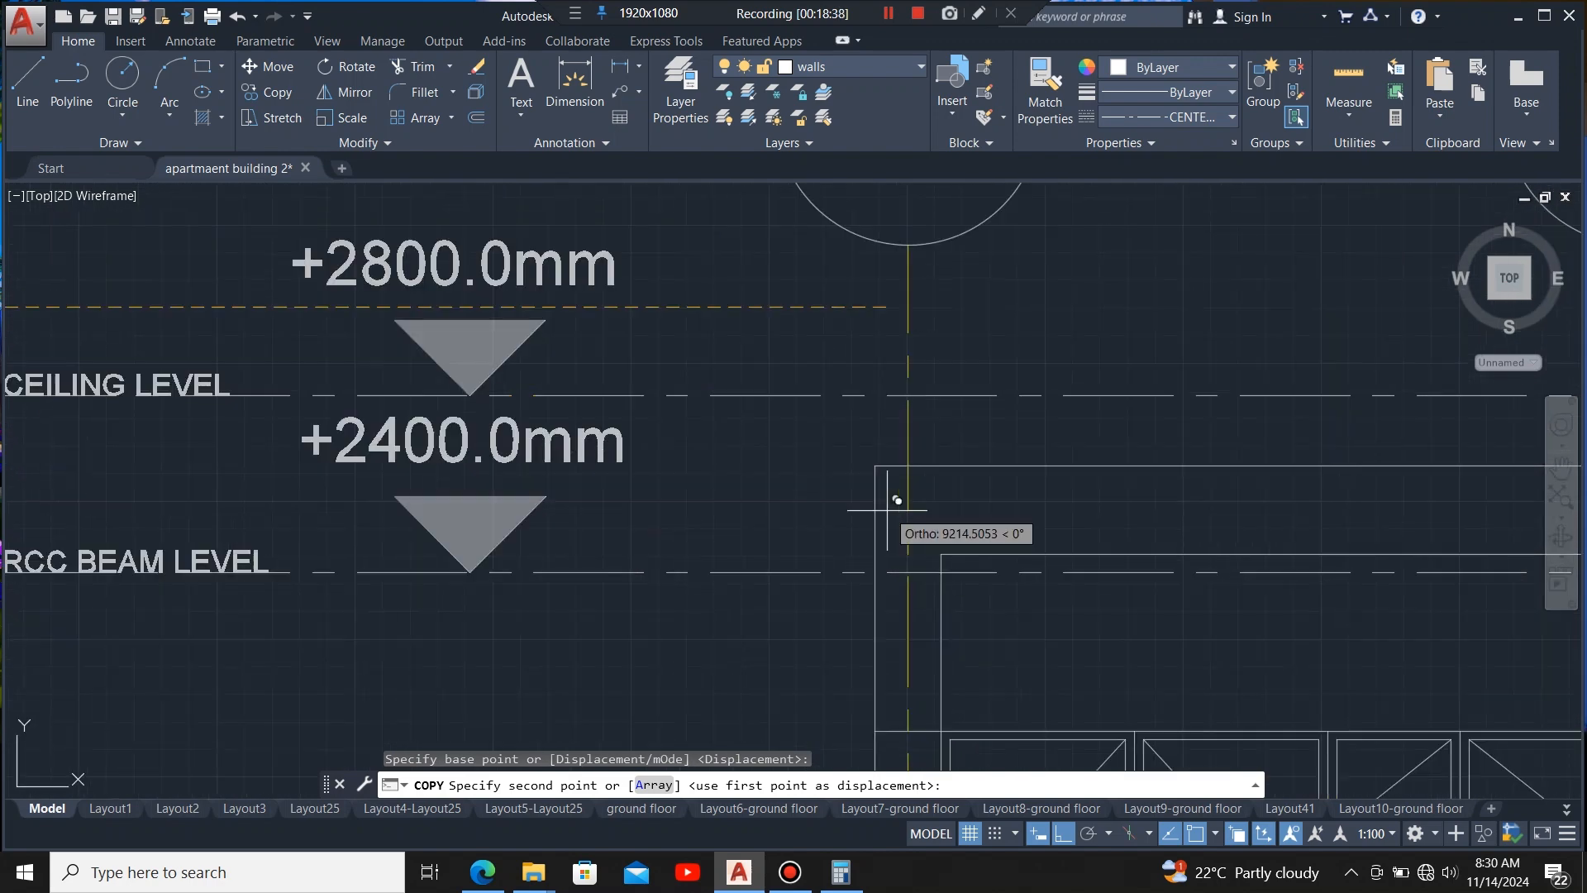
left_click(875, 465)
scroll(694, 438, "down", 6)
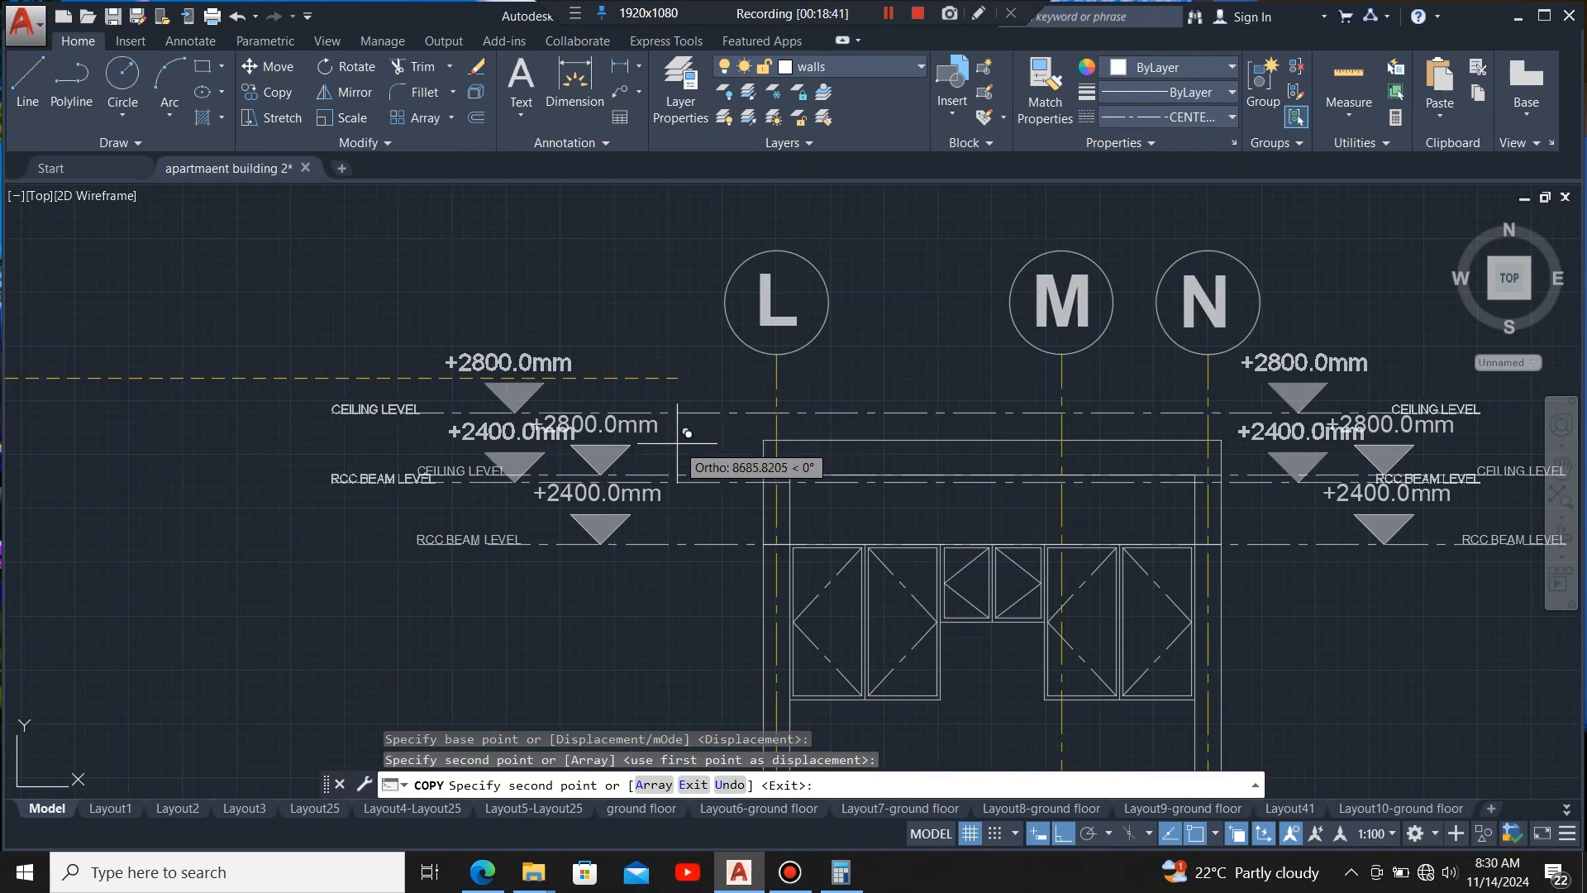
key("Escape")
- Check the copied level markers on the plain elevation and examine the beam and cornice details in the annotated elevation
scroll(672, 440, "down", 4)
scroll(844, 676, "up", 2)
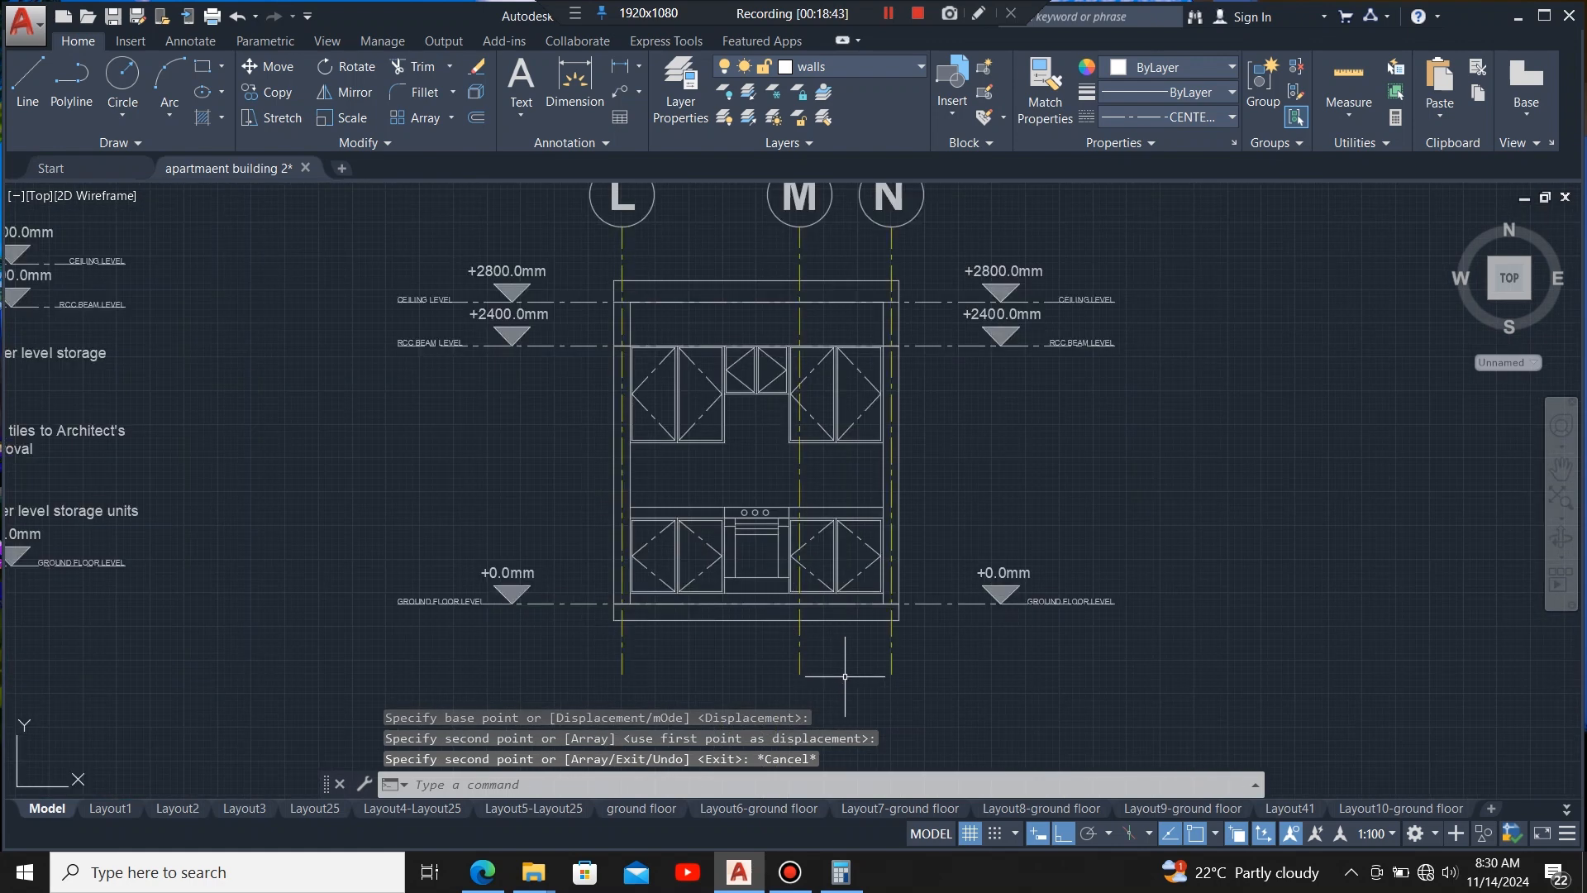
scroll(874, 672, "down", 2)
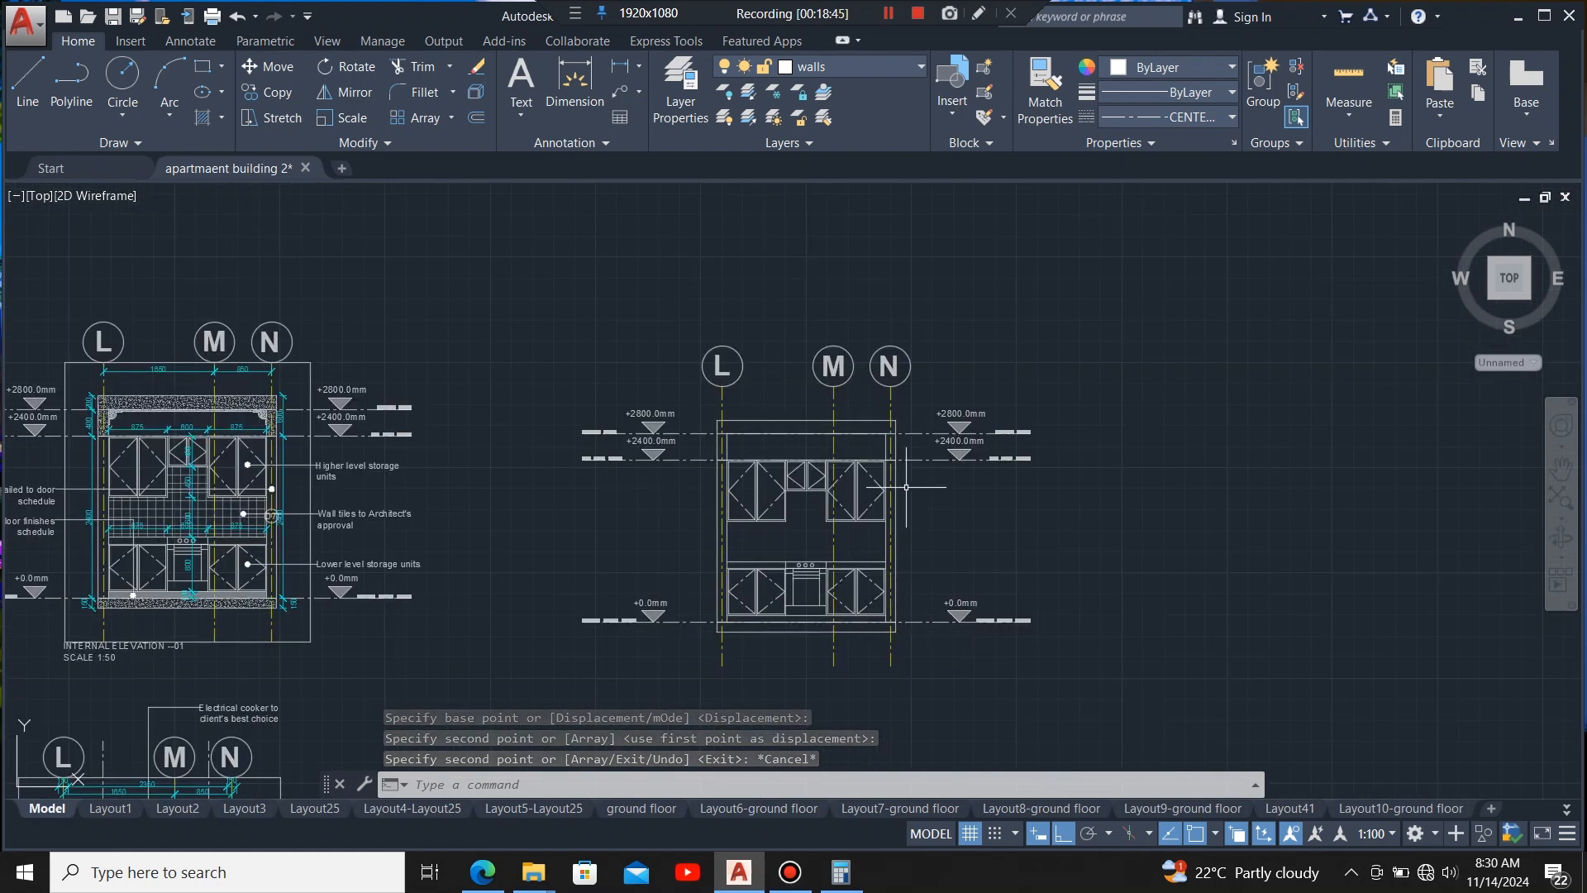
scroll(722, 634, "up", 2)
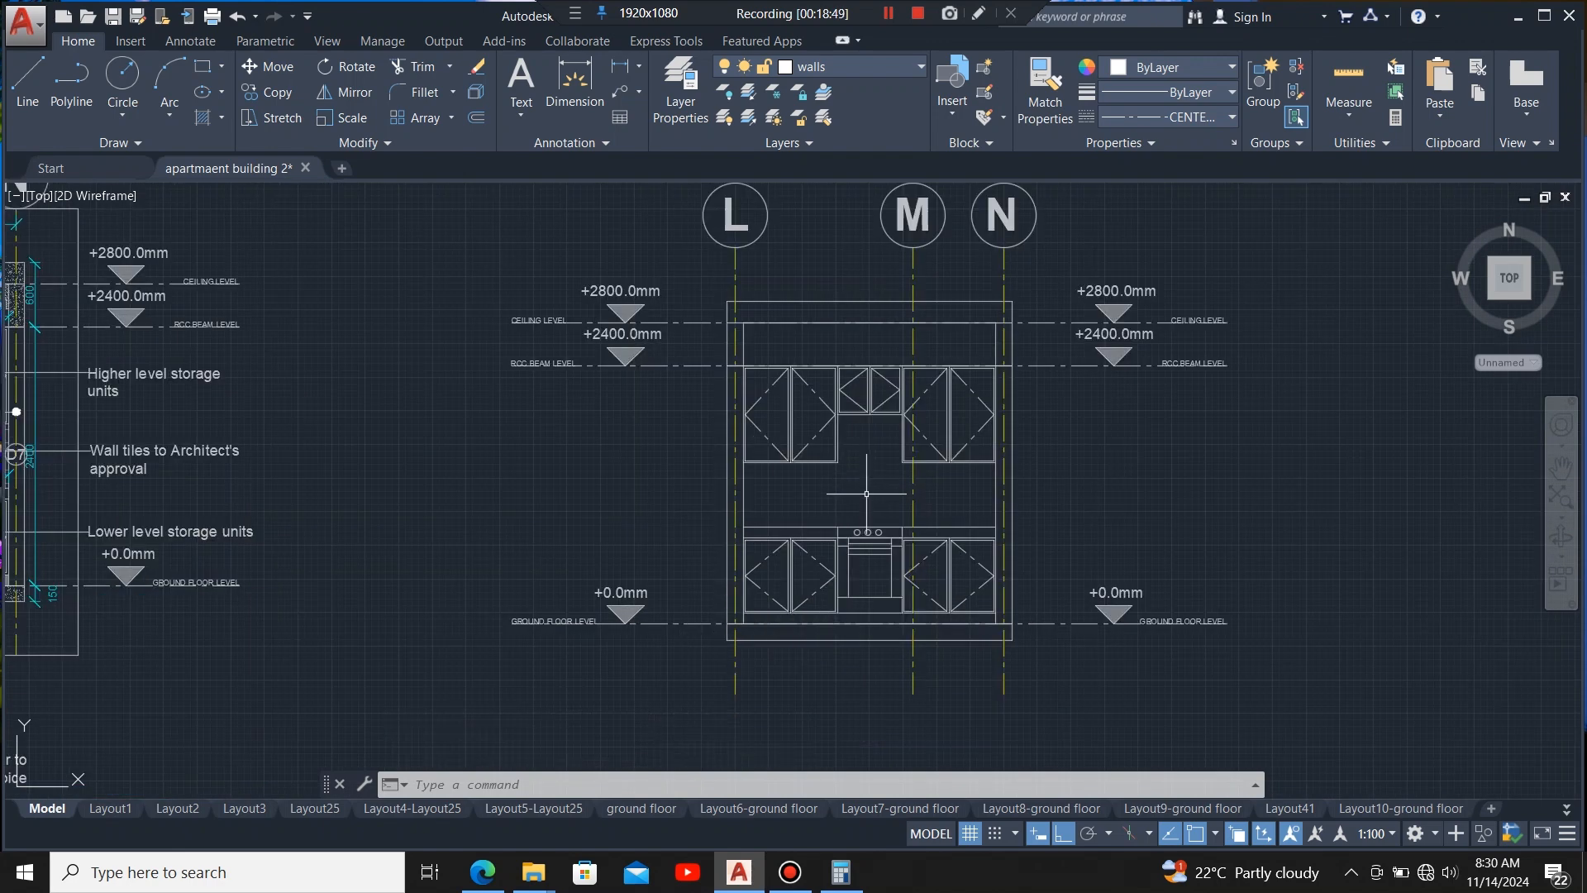
middle_click_drag(1163, 446, 1140, 479)
scroll(1331, 476, "down", 1)
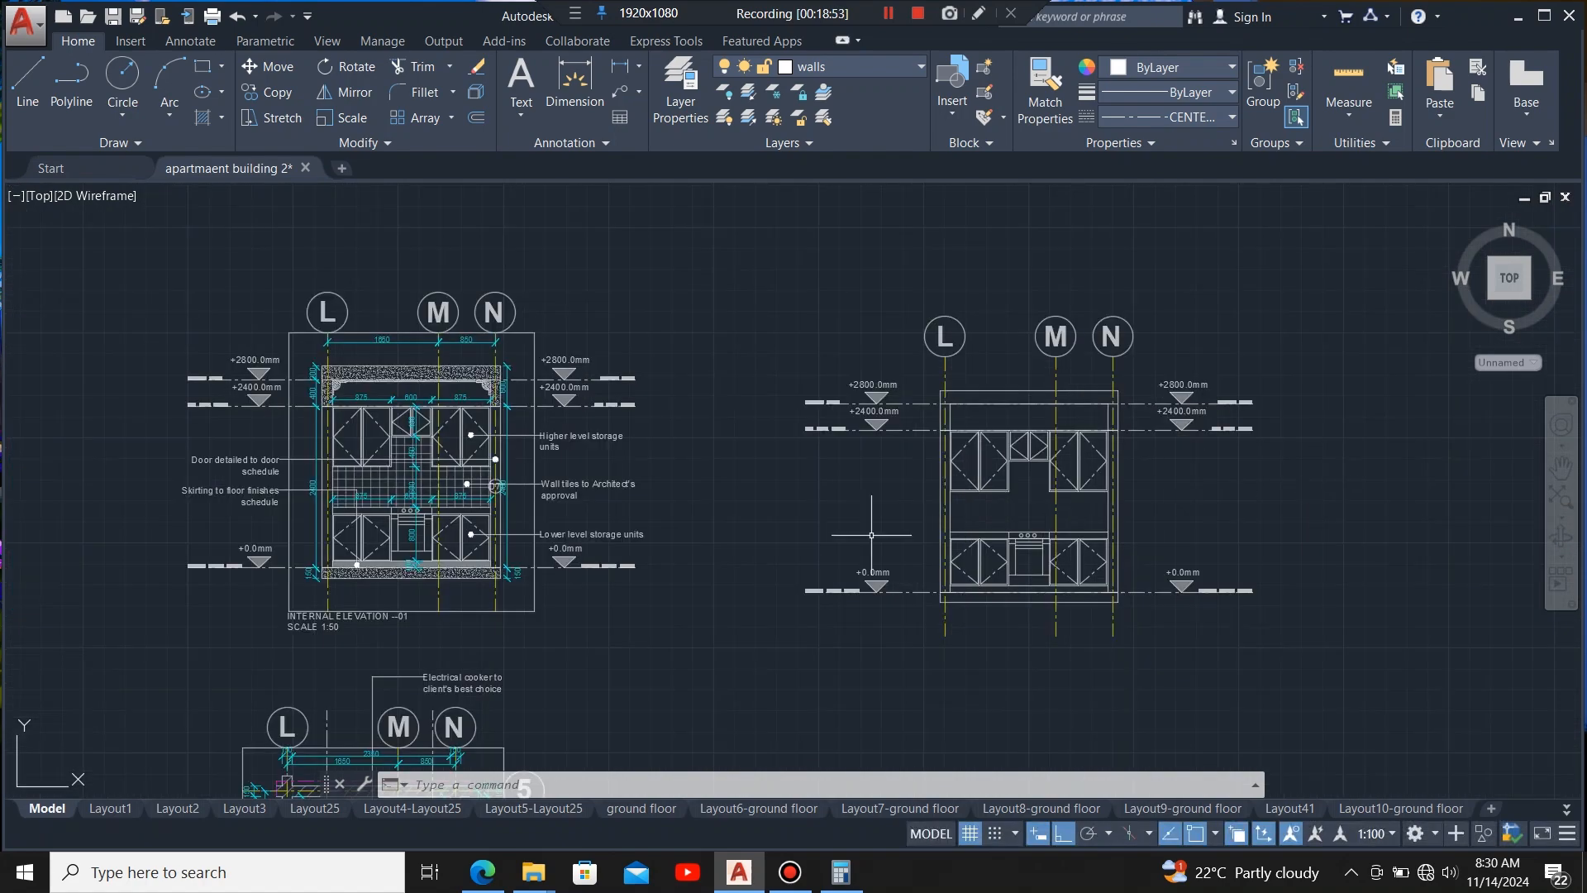
scroll(376, 425, "up", 2)
scroll(211, 401, "up", 4)
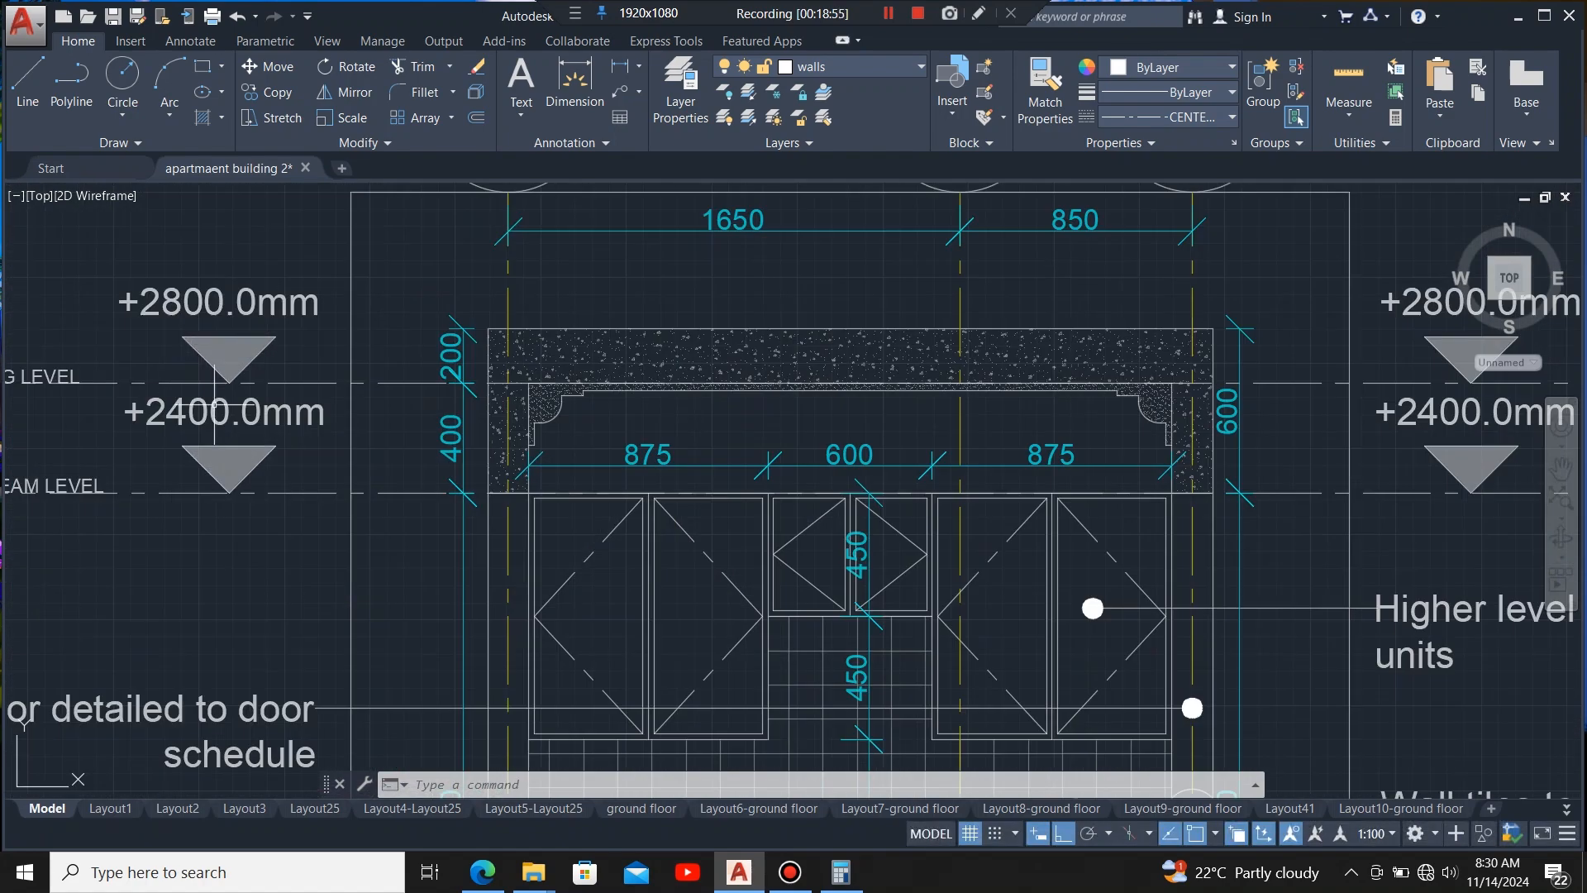
scroll(496, 431, "up", 2)
scroll(581, 420, "up", 2)
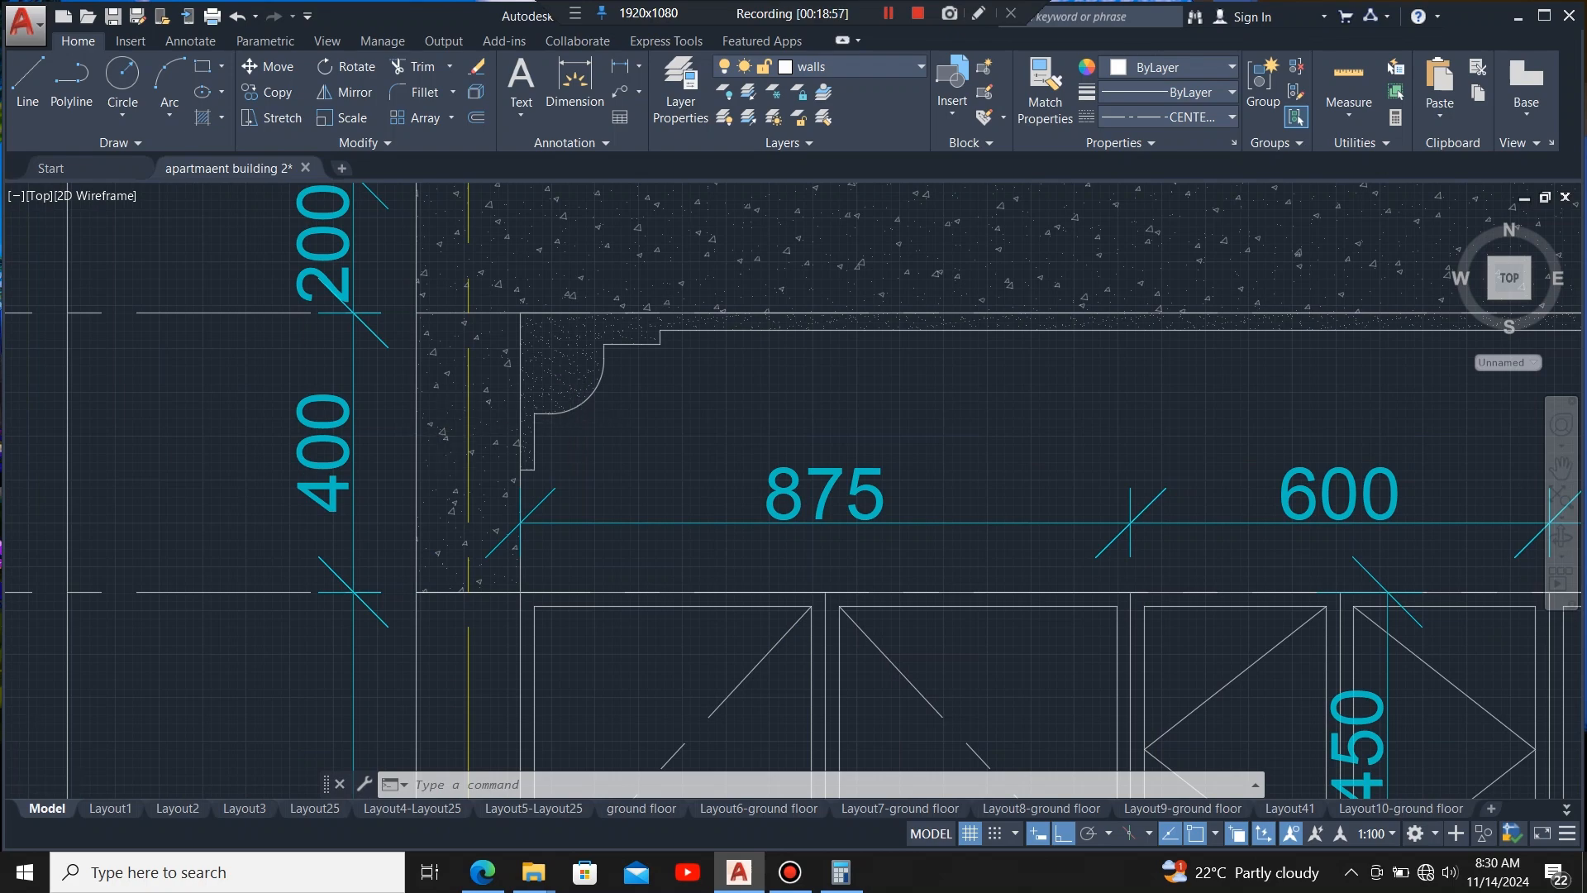
scroll(439, 425, "down", 2)
scroll(267, 388, "down", 4)
scroll(344, 398, "up", 4)
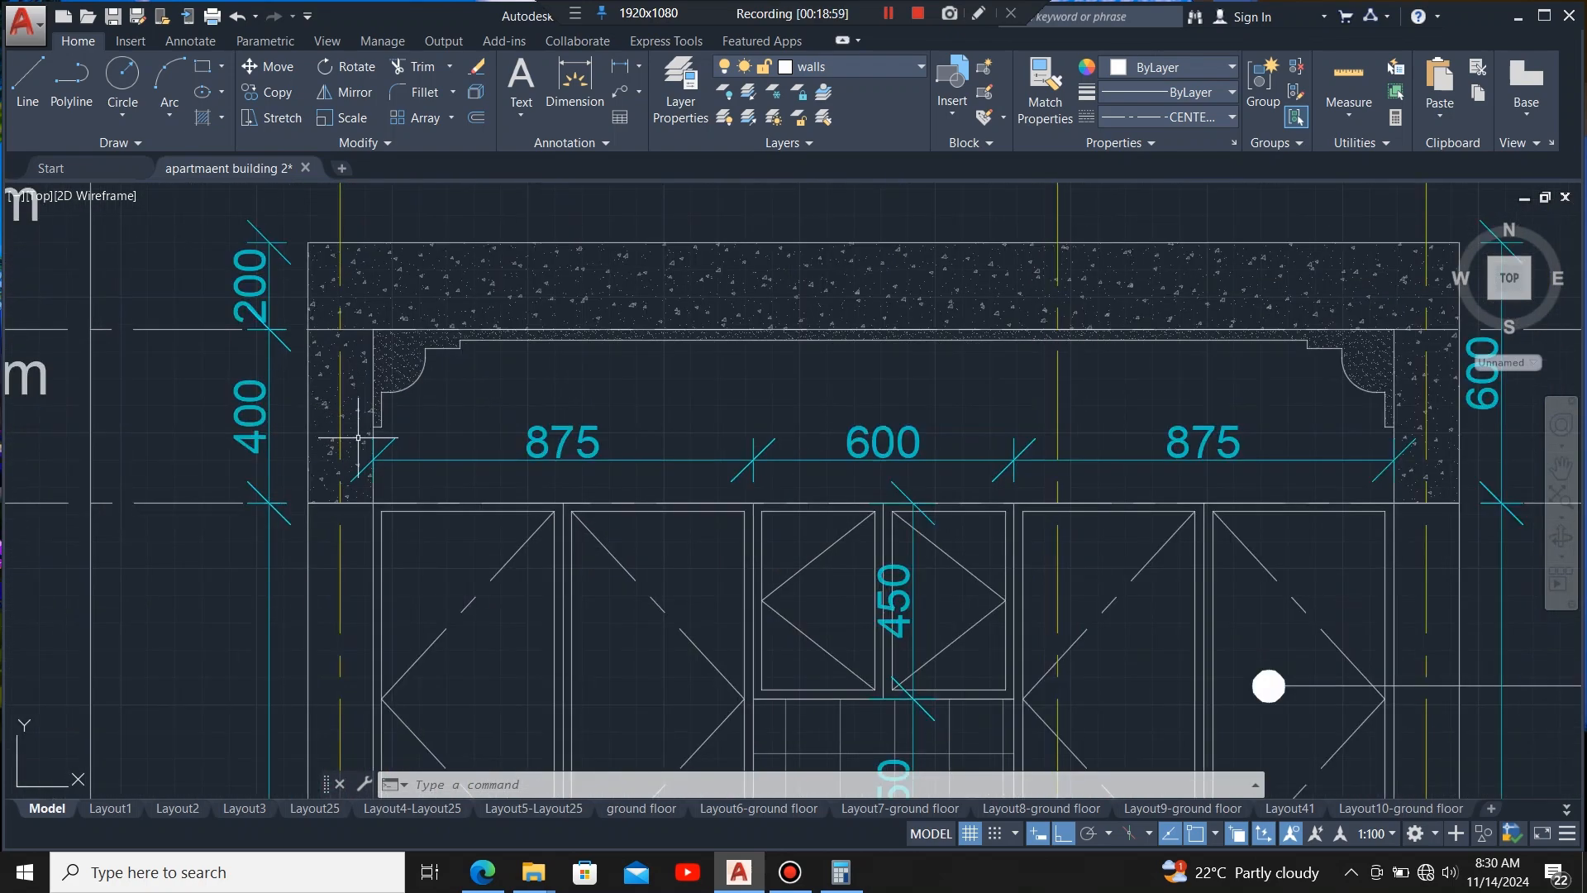
scroll(400, 432, "up", 2)
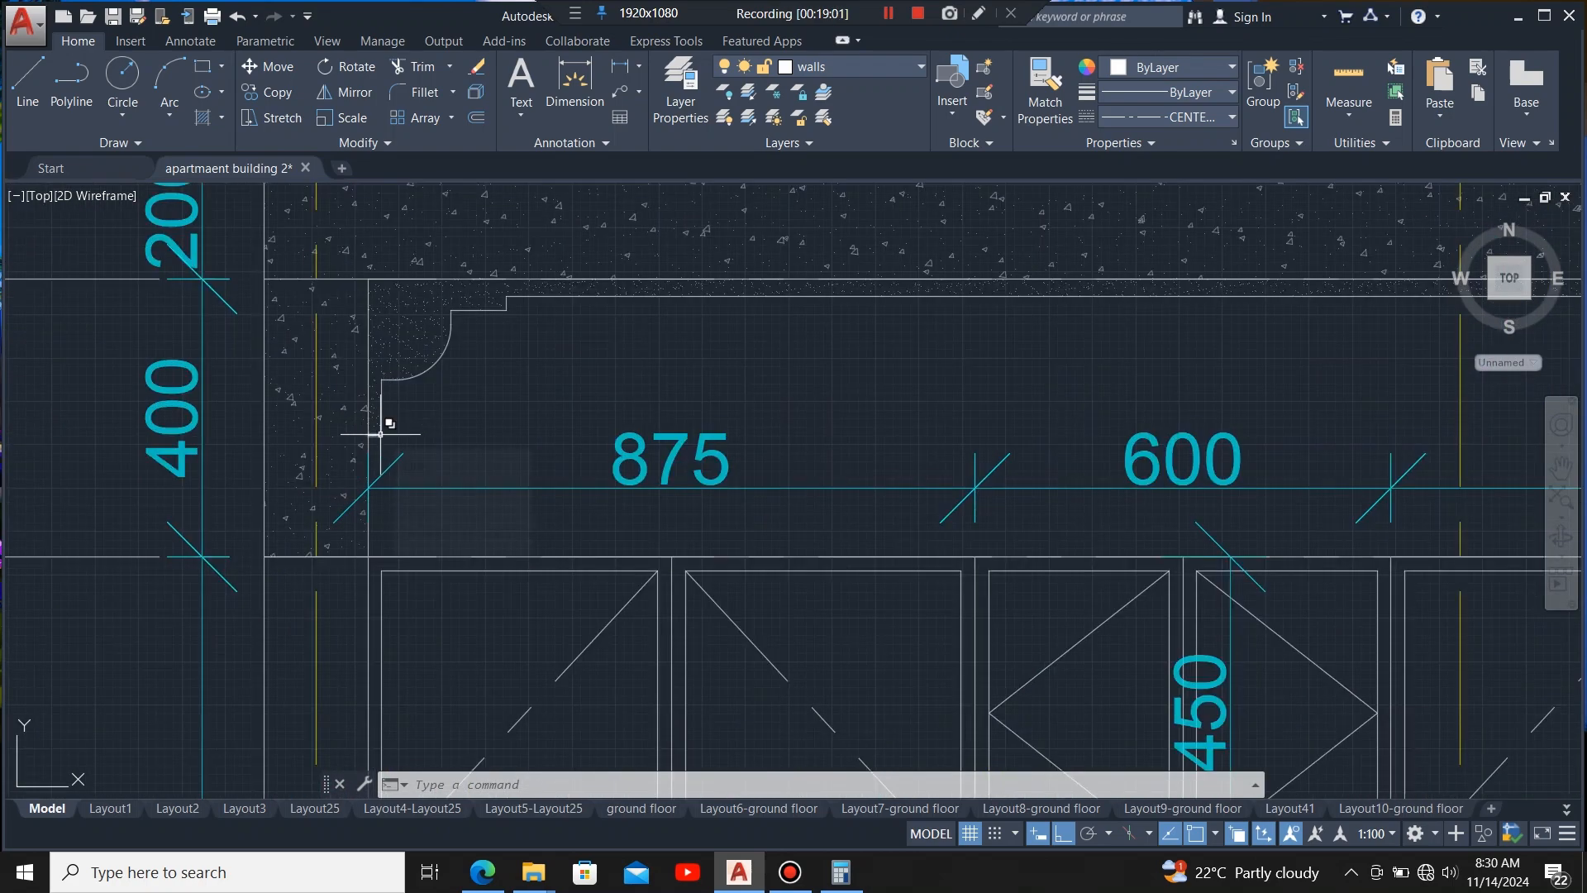
left_click(382, 433)
scroll(383, 414, "up", 4)
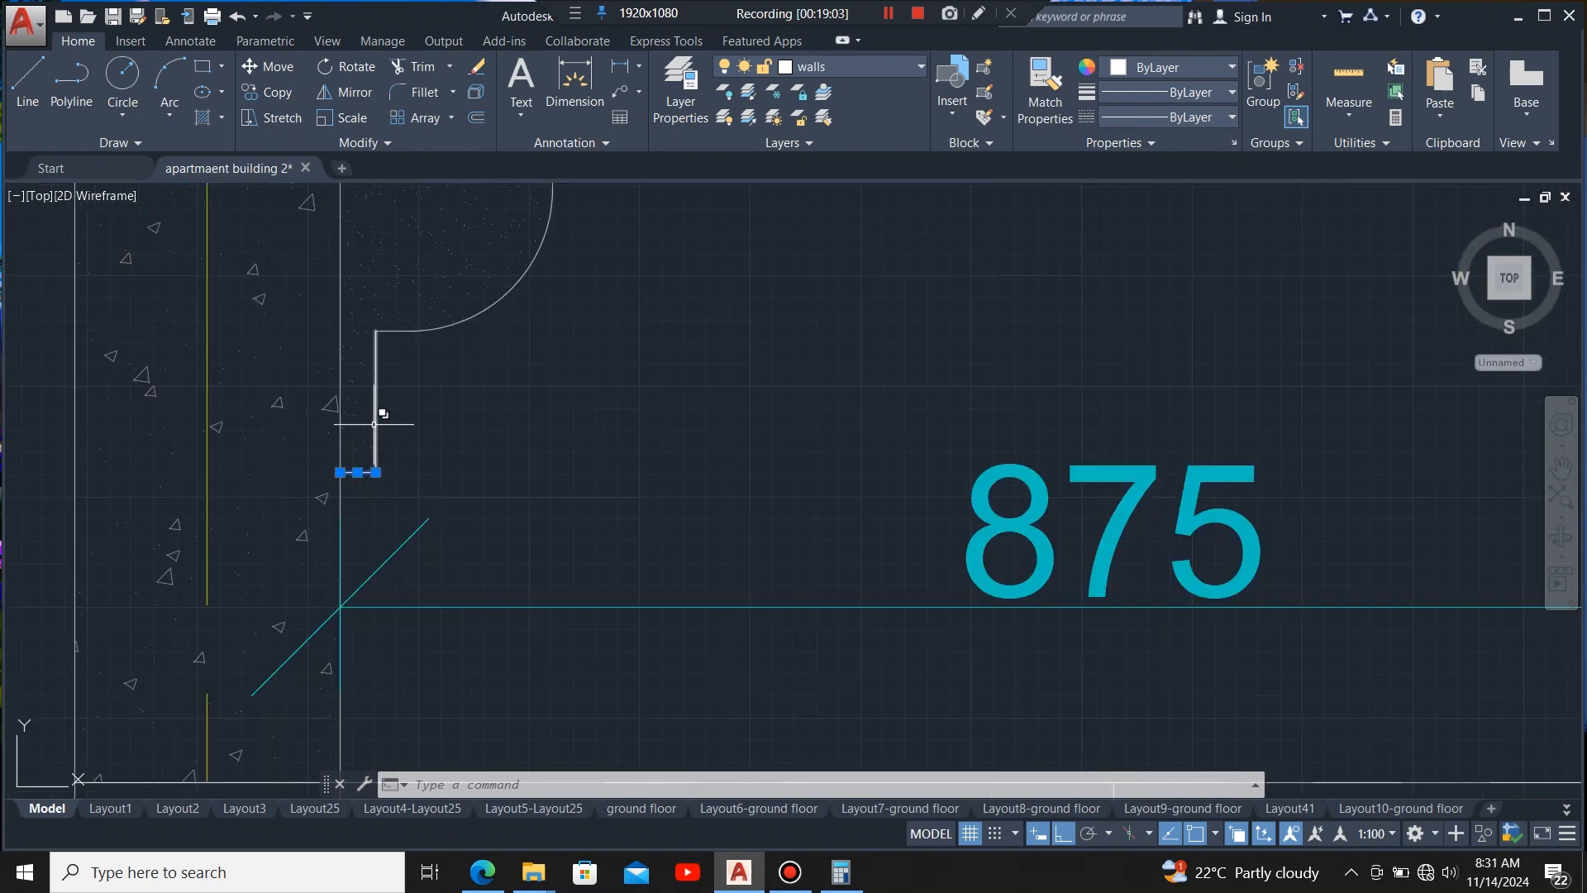
left_click(375, 424)
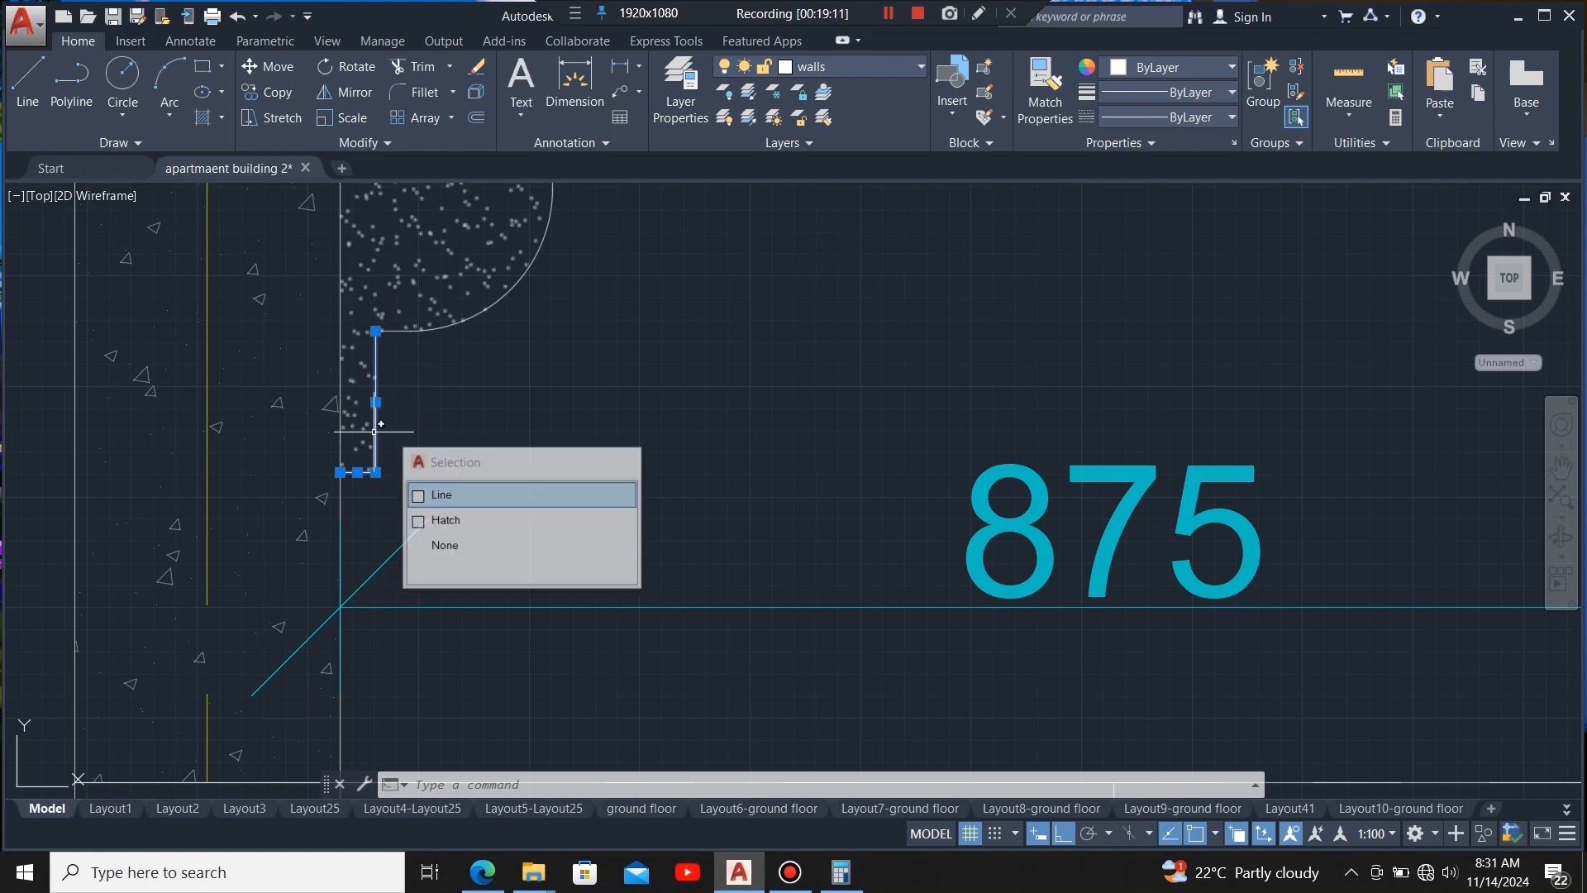
scroll(374, 434, "down", 2)
scroll(354, 413, "up", 2)
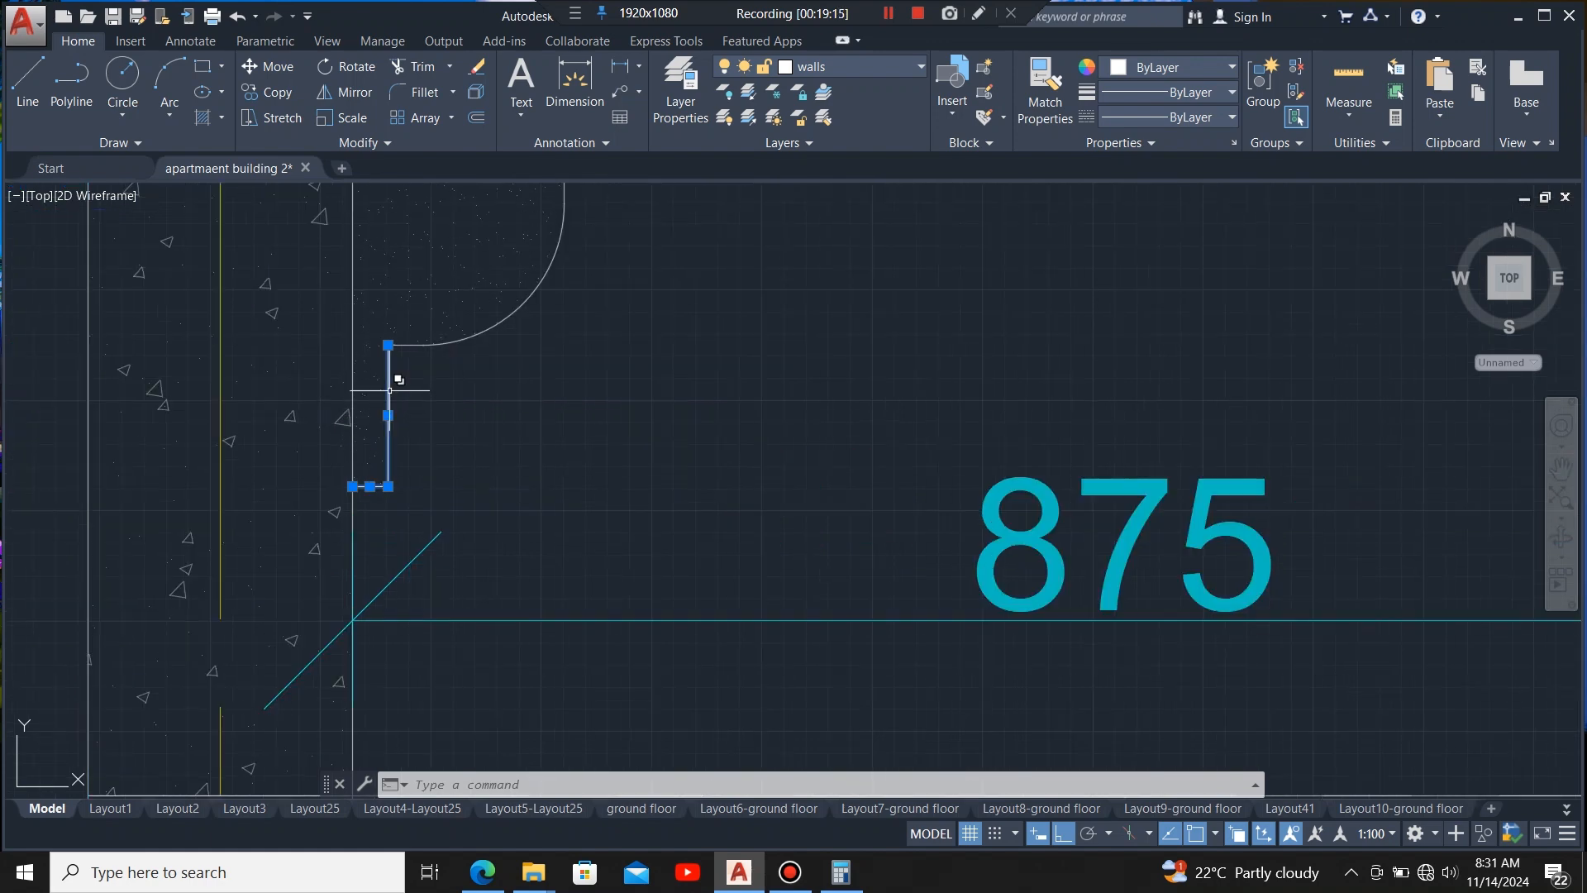
key("Escape")
key("Escape")
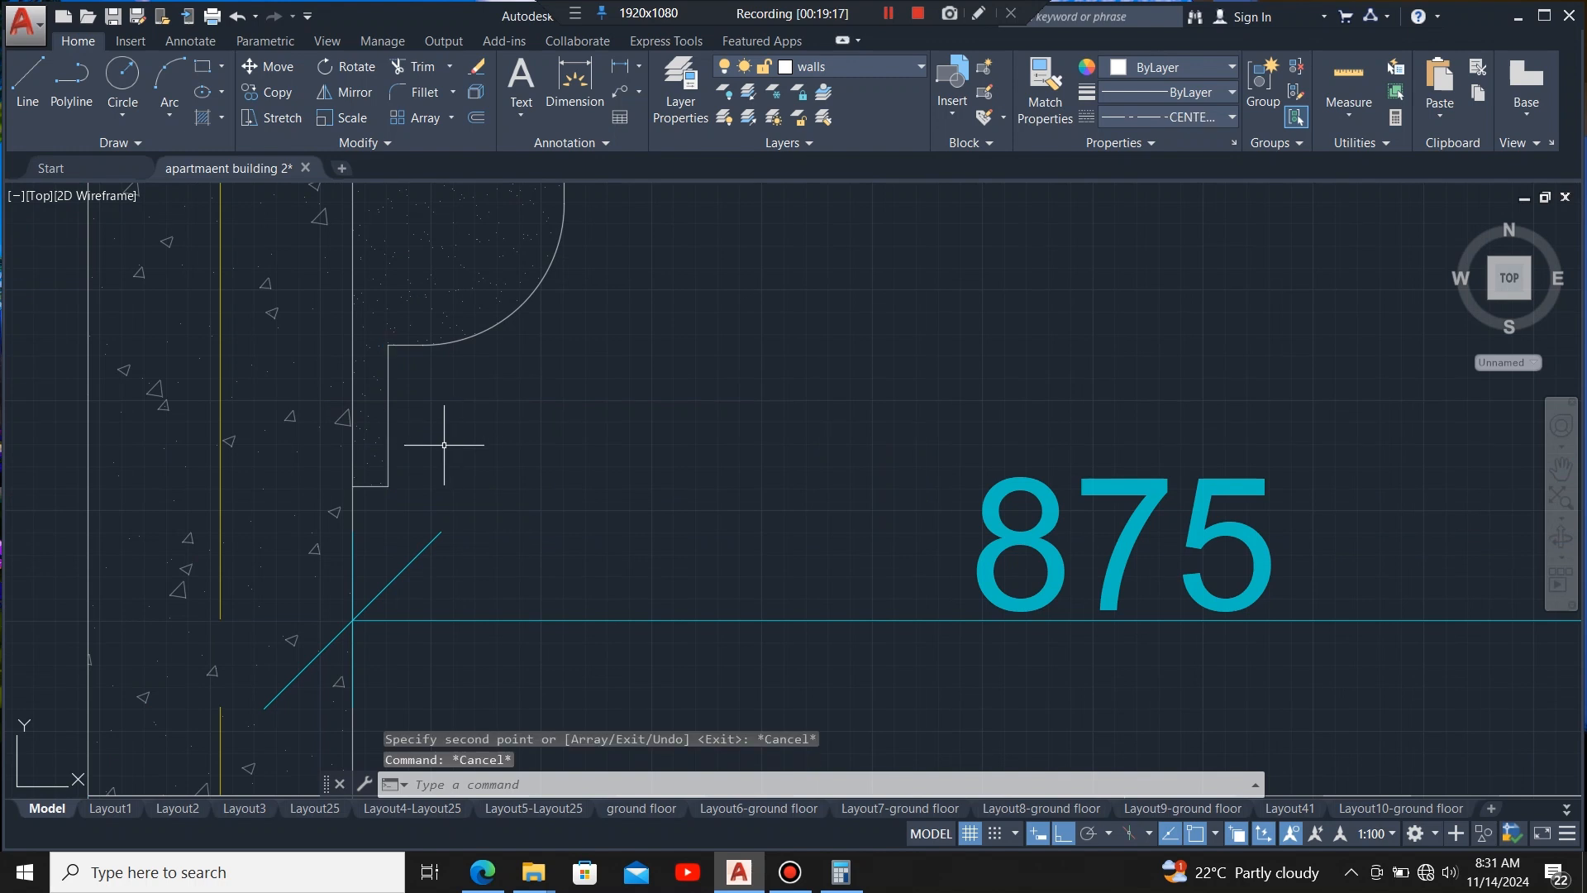
- Select the lower outline of the annotated elevation's left cornice, picking its three lower lines and the curved arc without the hatch
left_click(389, 421)
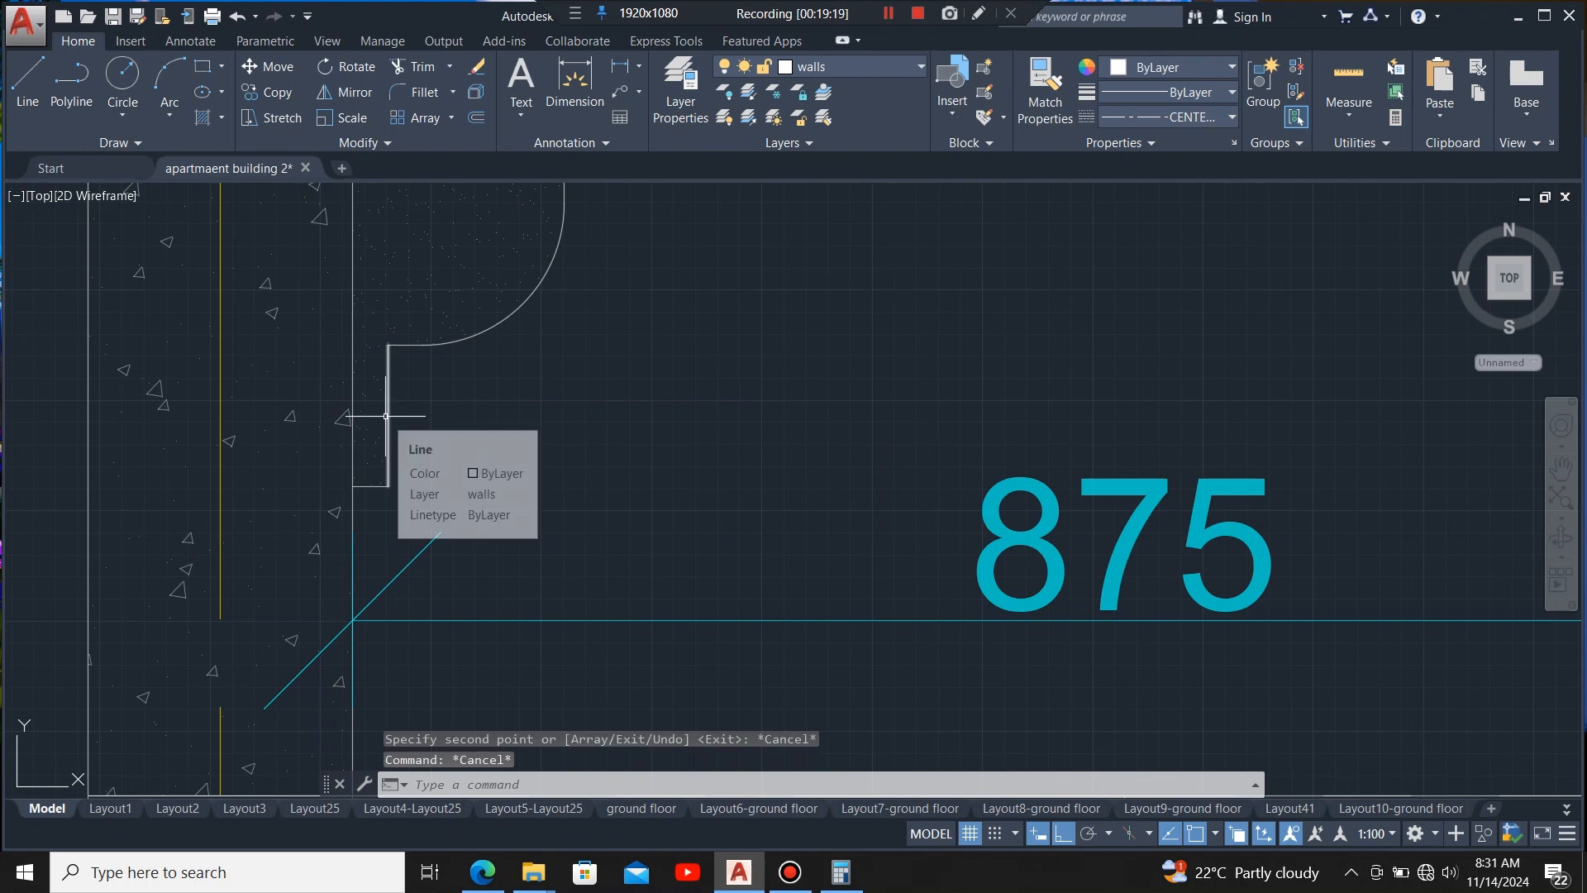
left_click(370, 487)
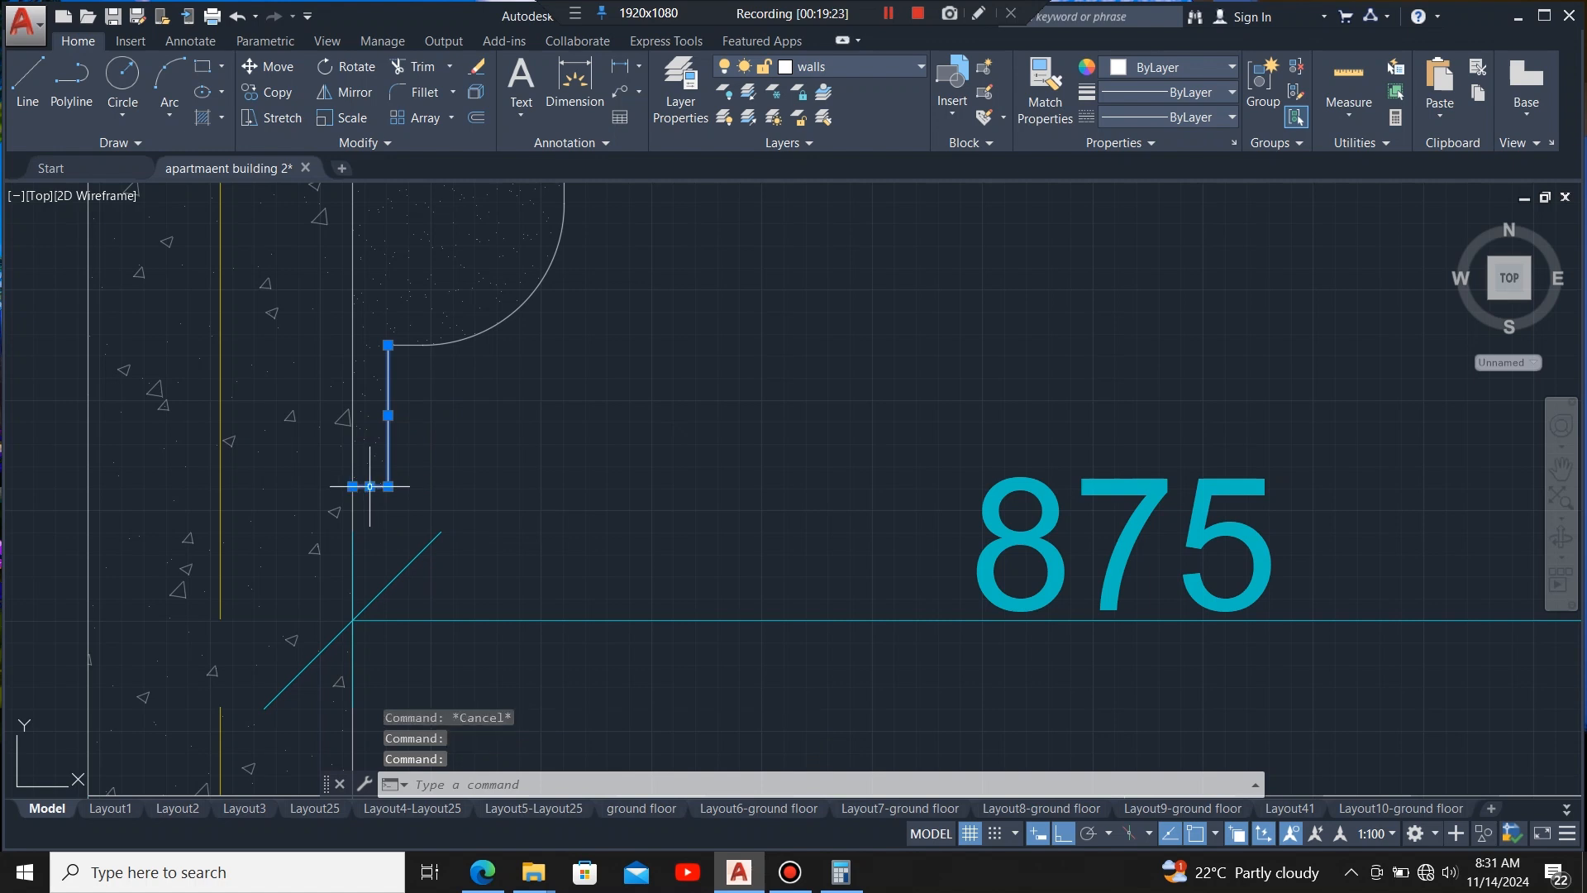
left_click(413, 345)
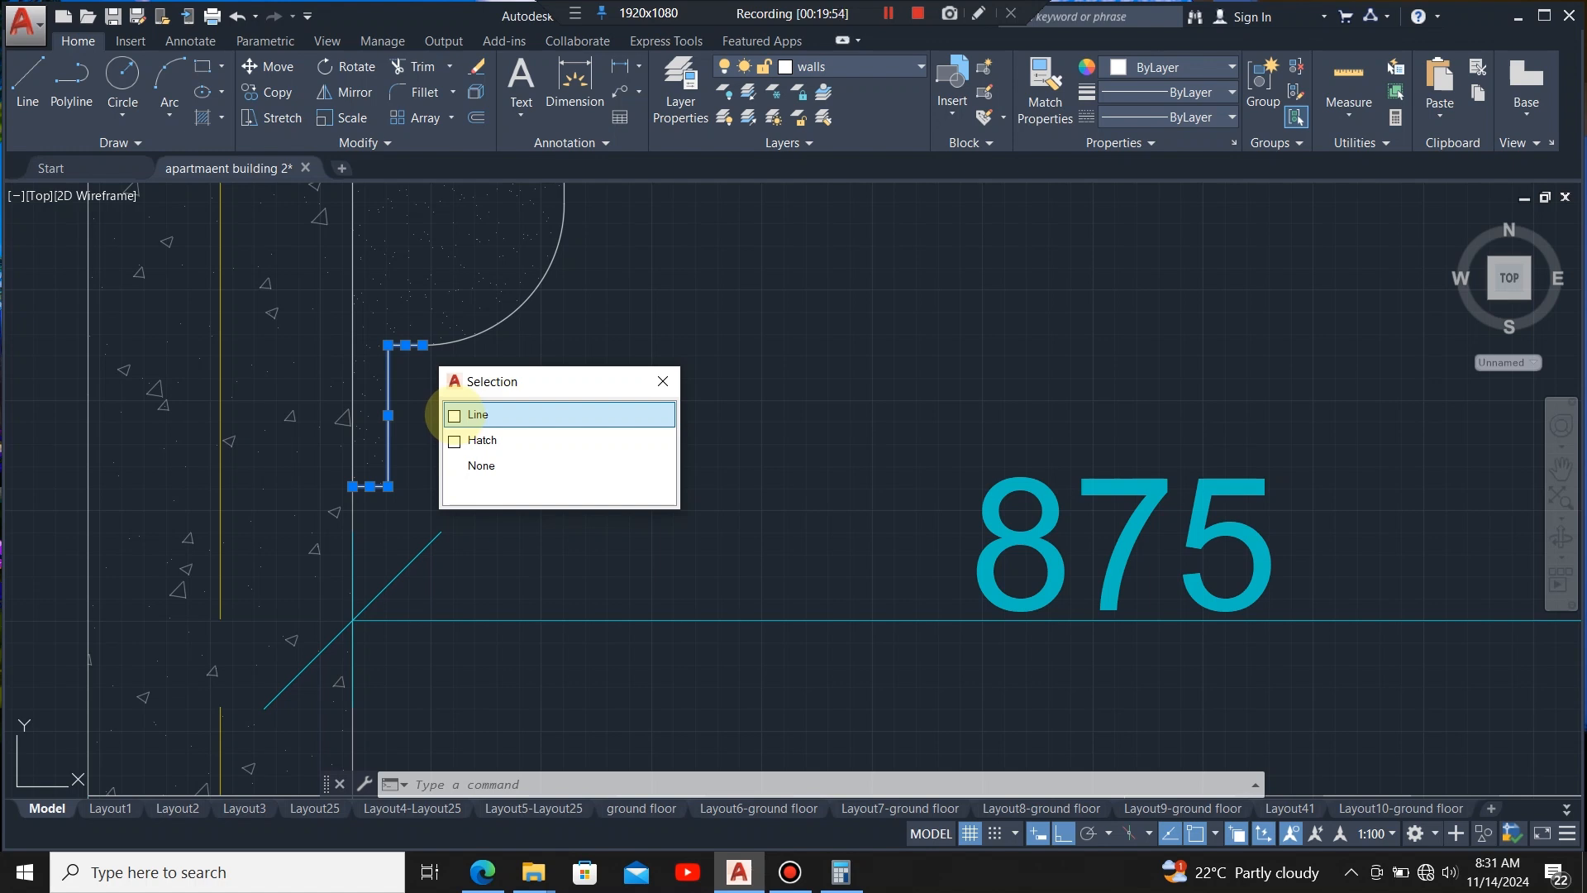
left_click(453, 414)
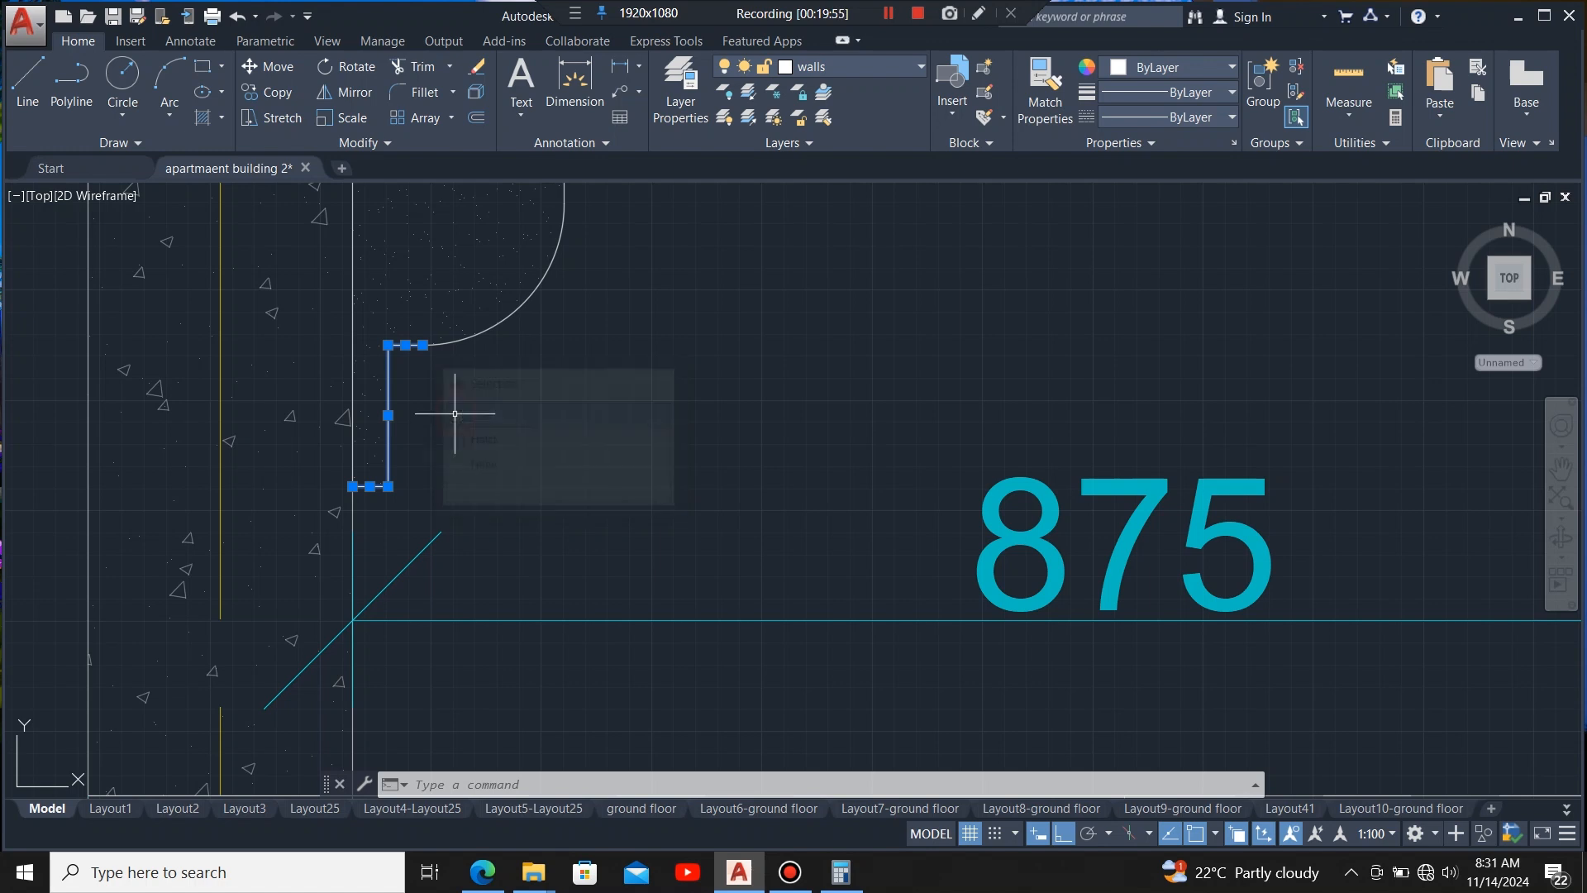
left_click(478, 339)
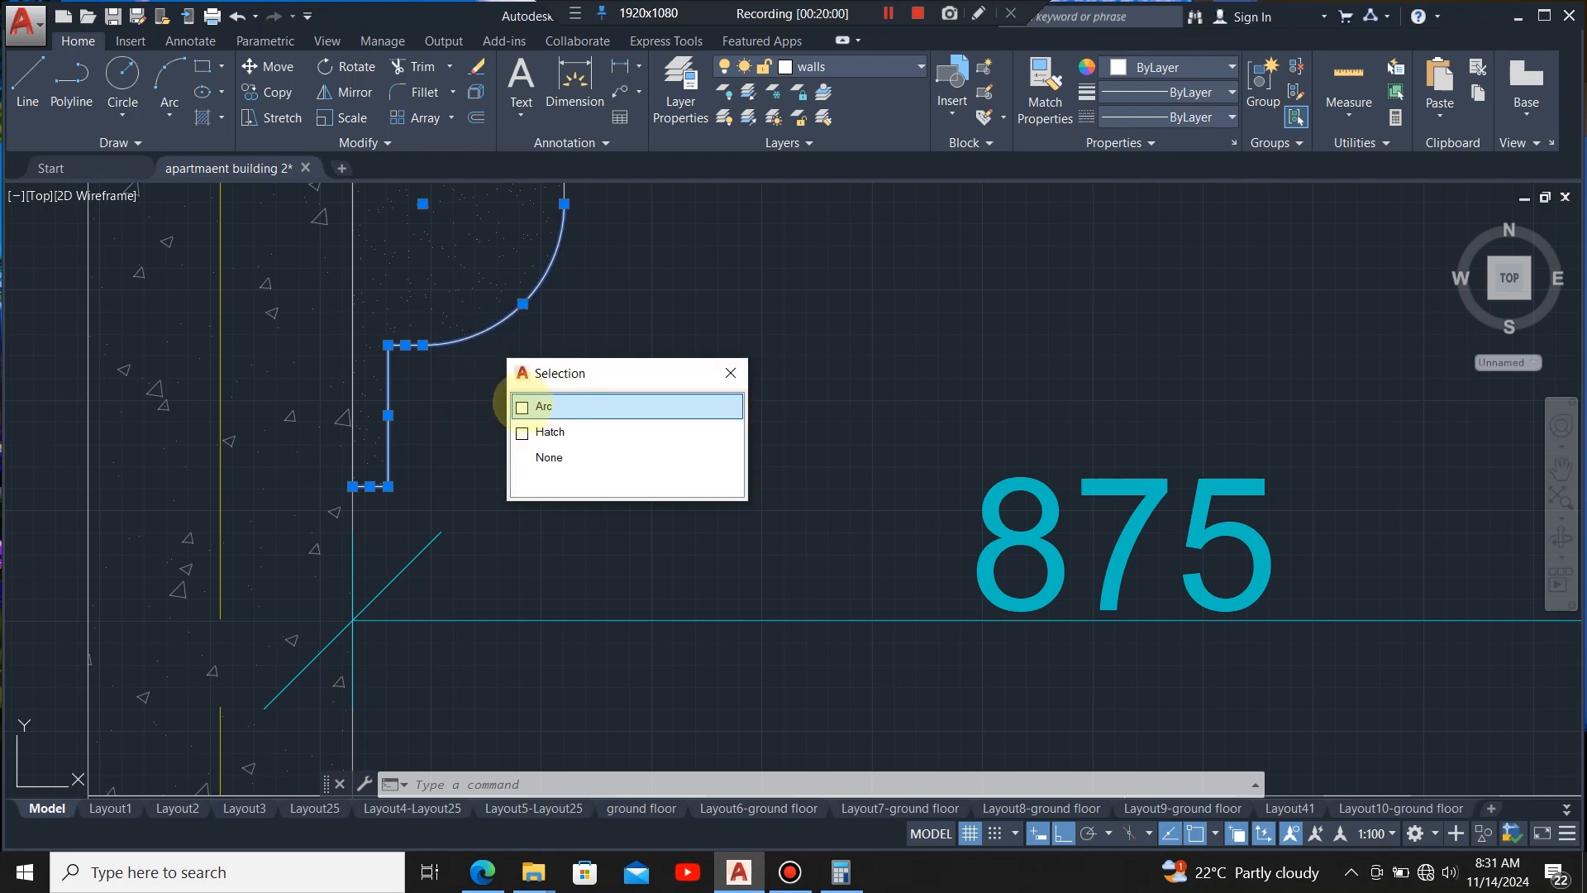
left_click(523, 405)
- Add the short vertical and horizontal lines above the left cornice's arc to the selection, leaving out the hatch
scroll(524, 513, "down", 3)
scroll(538, 418, "up", 5)
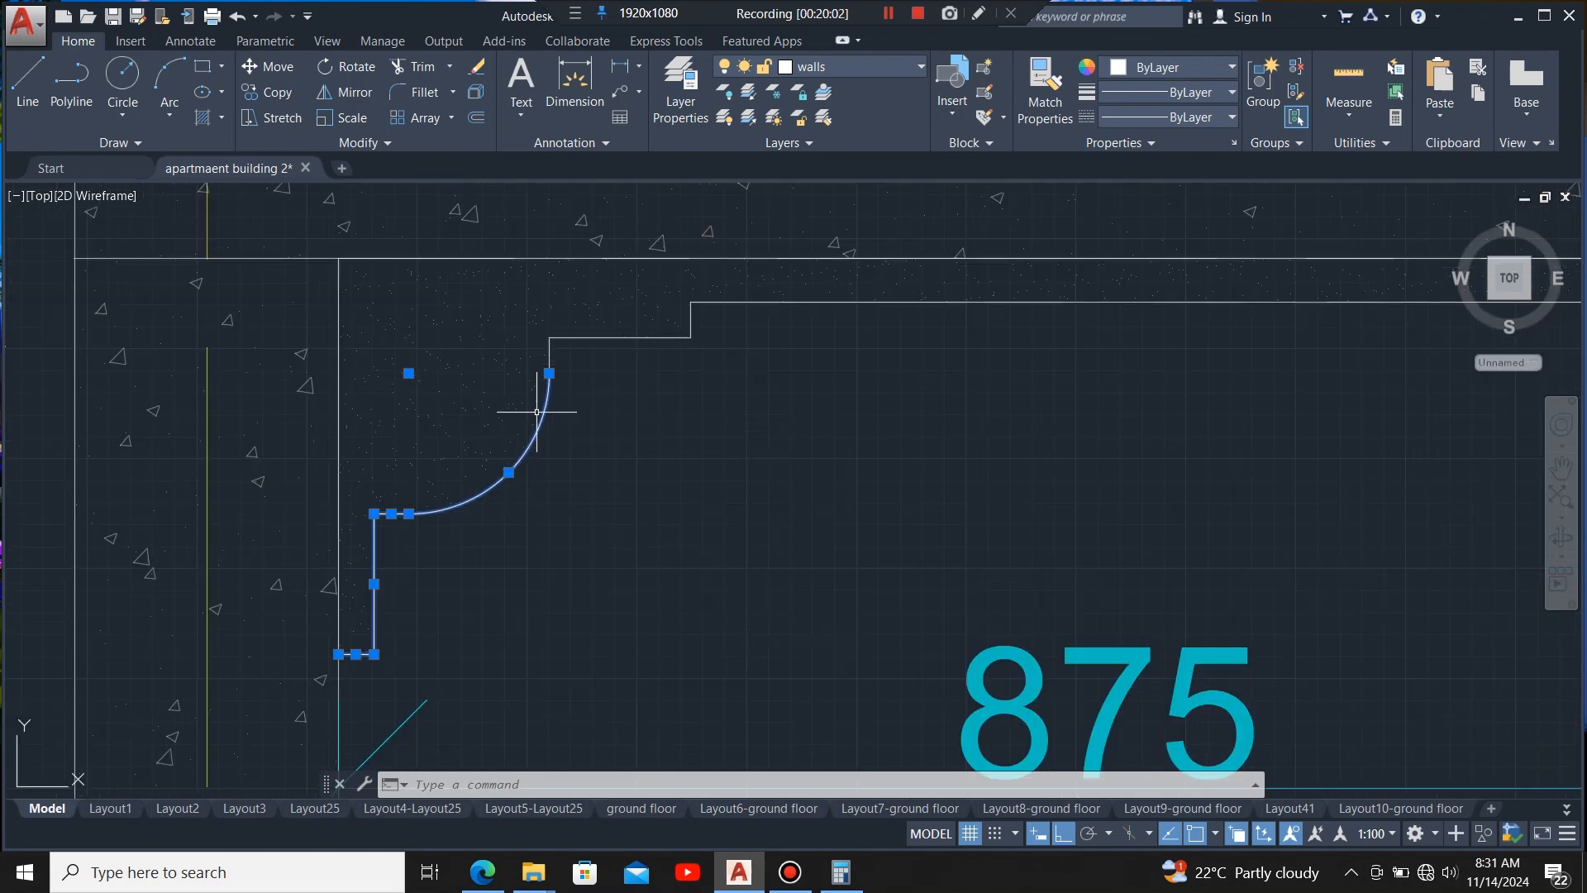
scroll(553, 363, "up", 2)
left_click(555, 298)
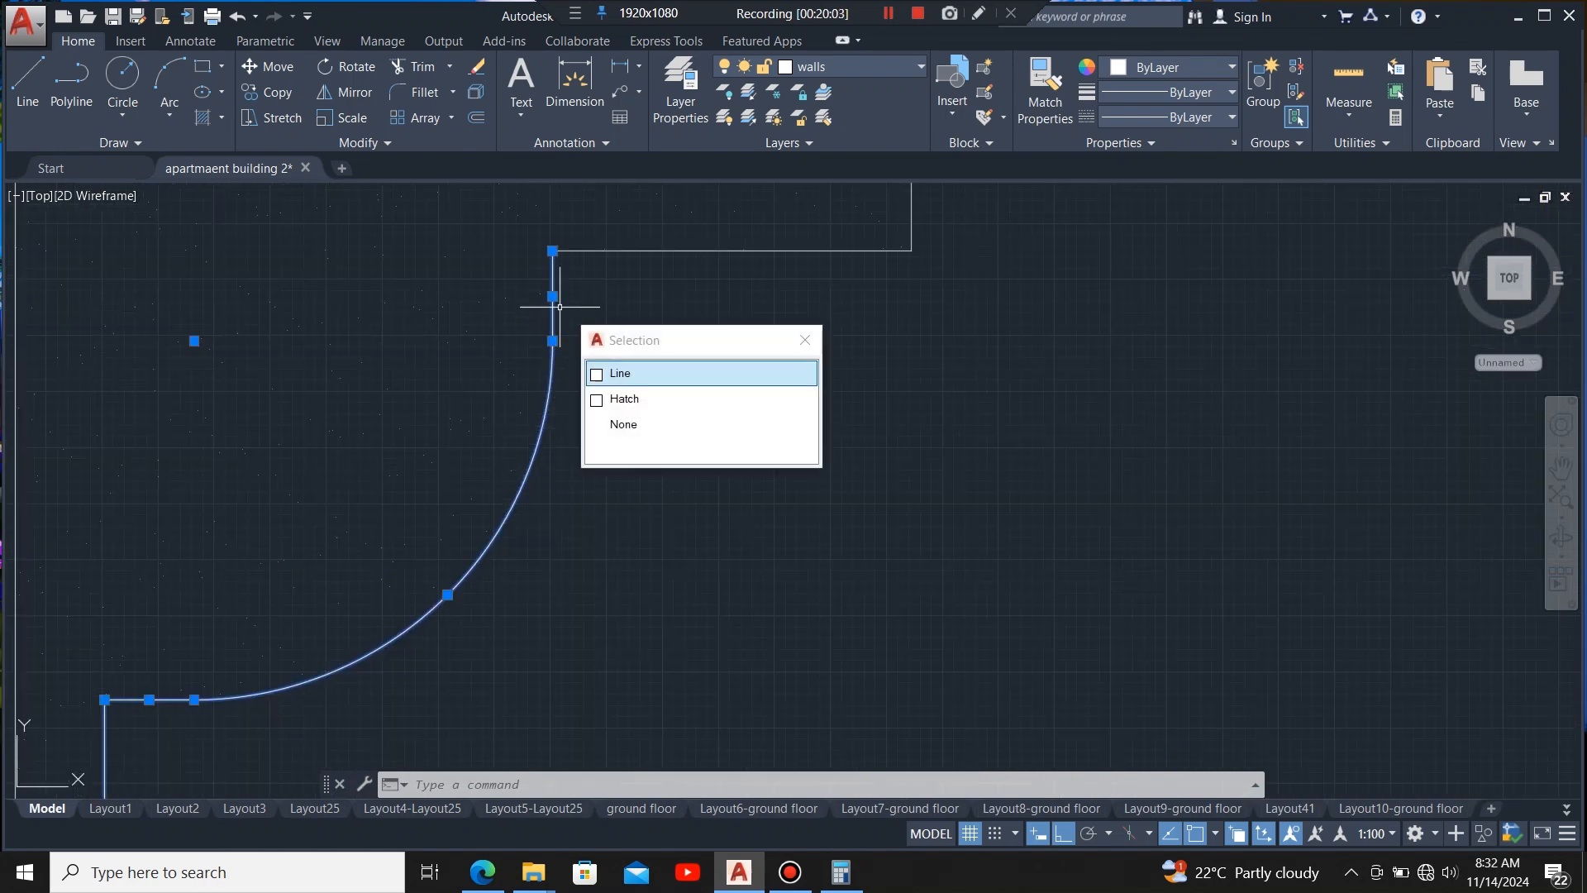
left_click(804, 340)
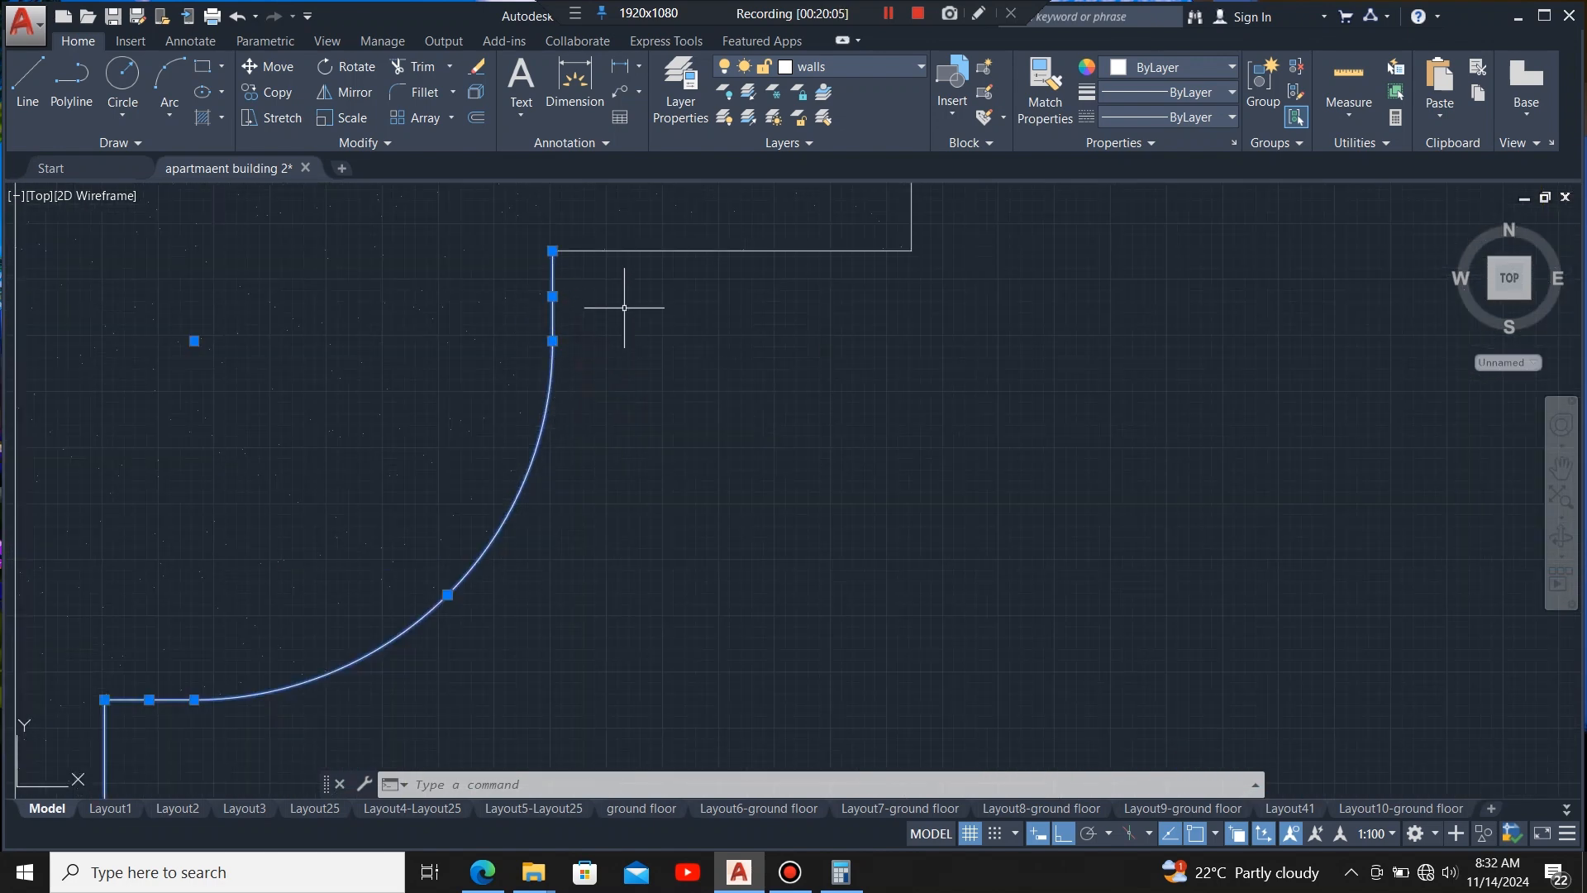
left_click(648, 251)
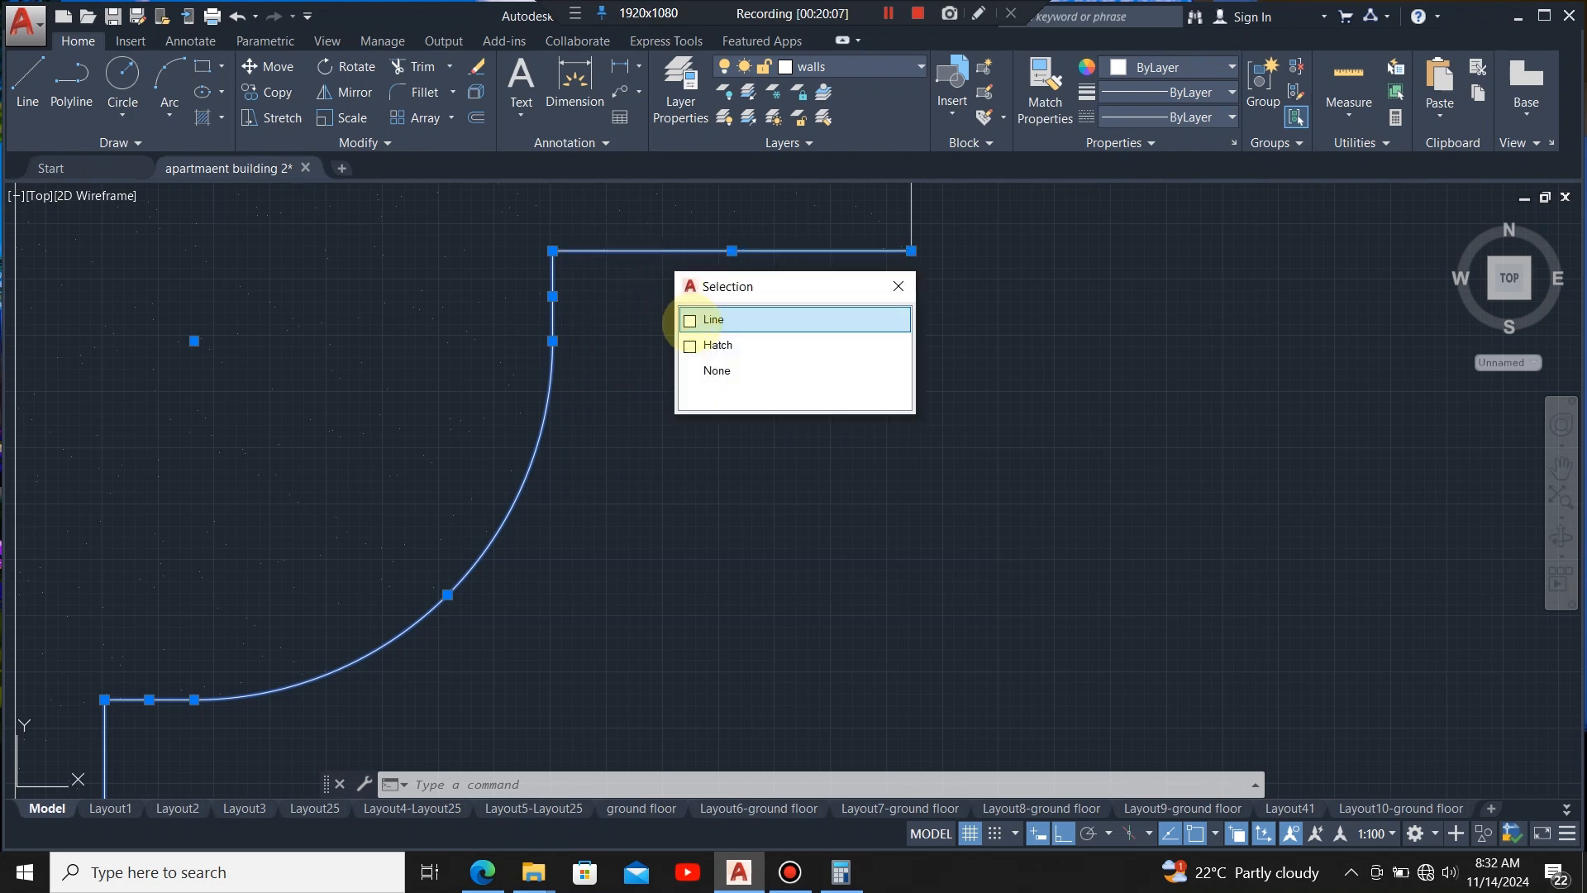
left_click(711, 319)
- Add the left cornice's uppermost short vertical line and the long horizontal ceiling line joining both cornices to the selection
scroll(673, 337, "down", 4)
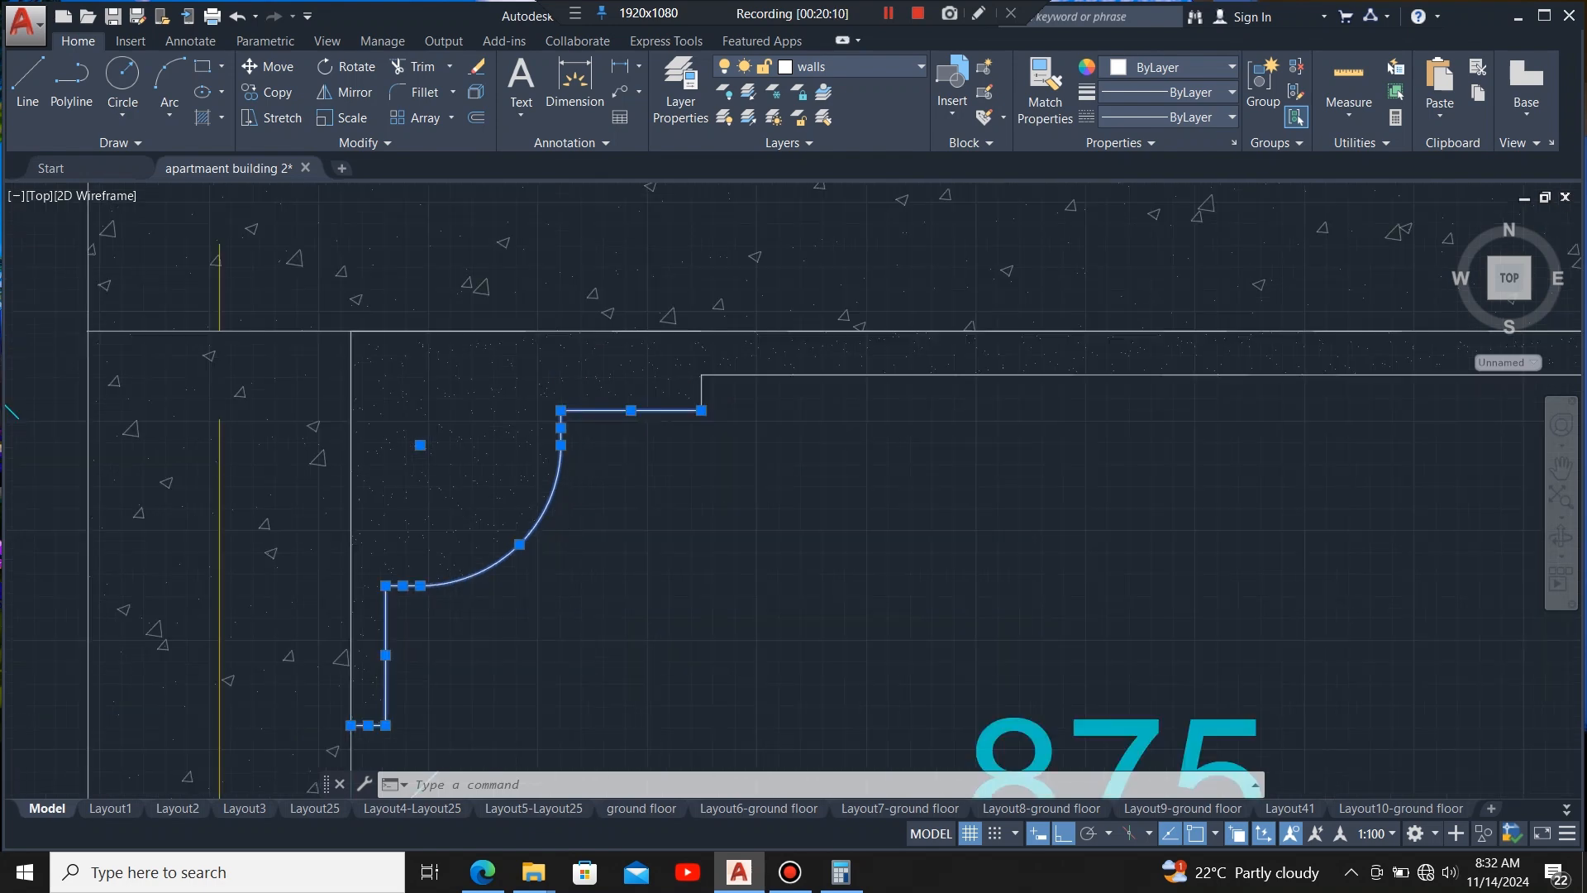
scroll(671, 488, "up", 5)
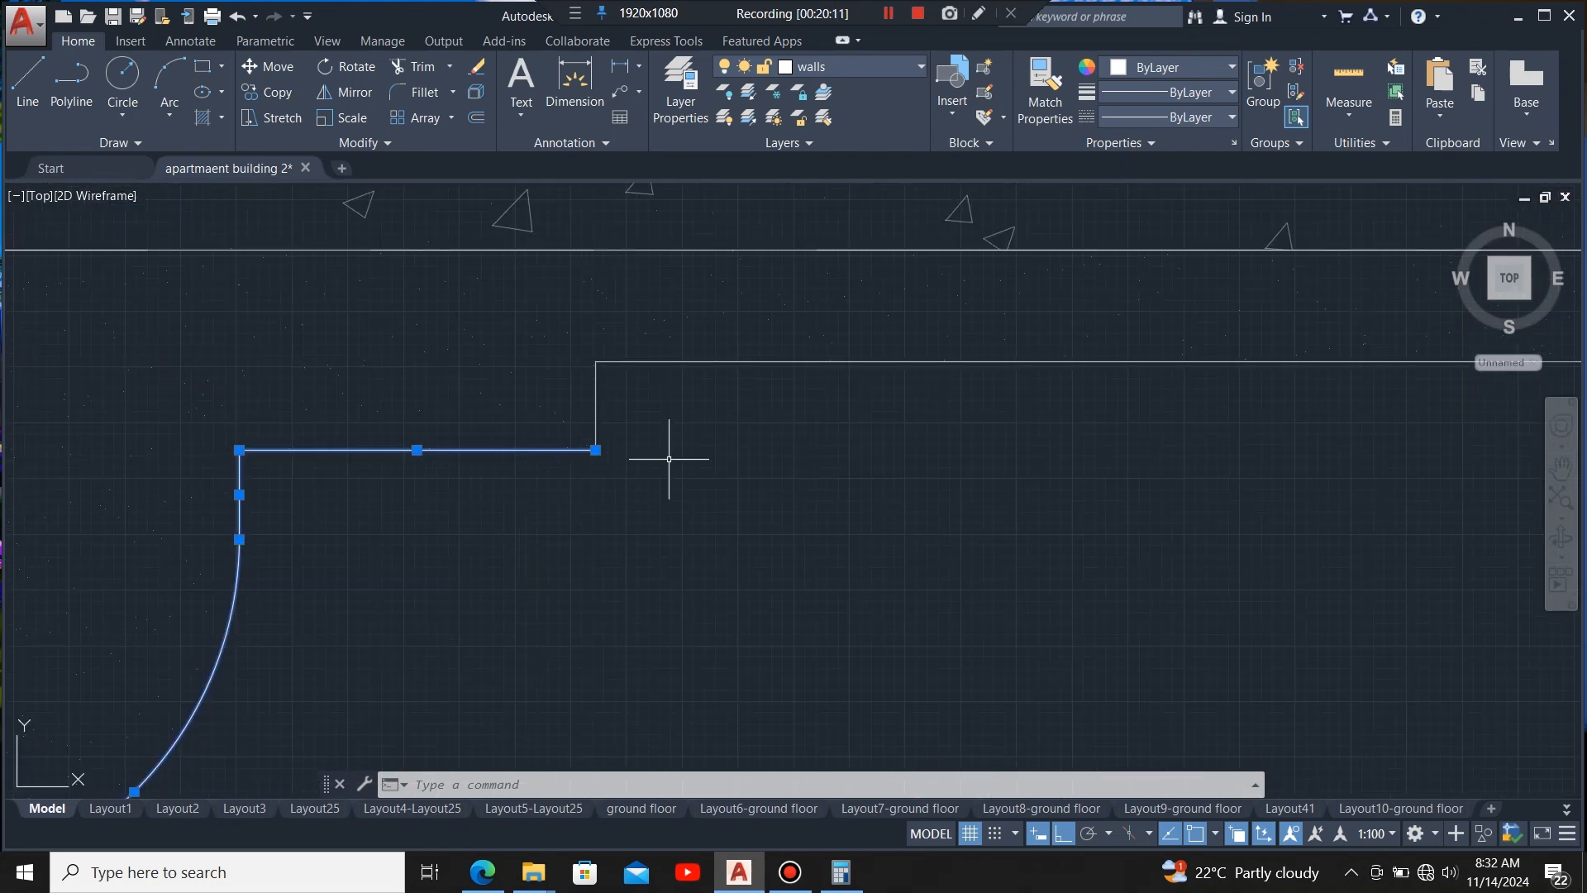
left_click(595, 395)
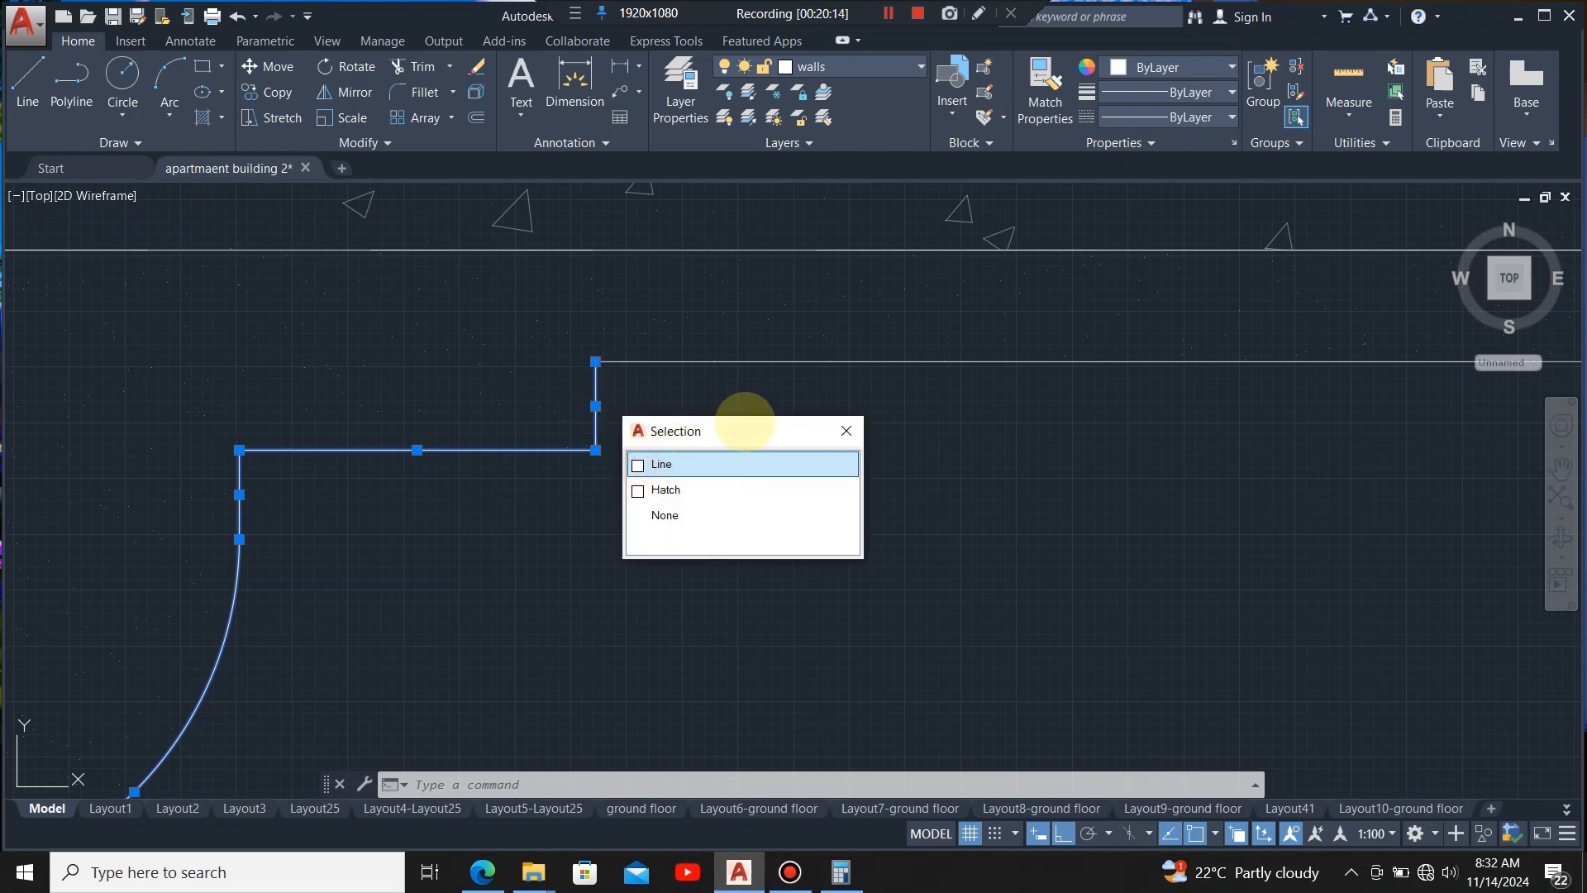
left_click(638, 464)
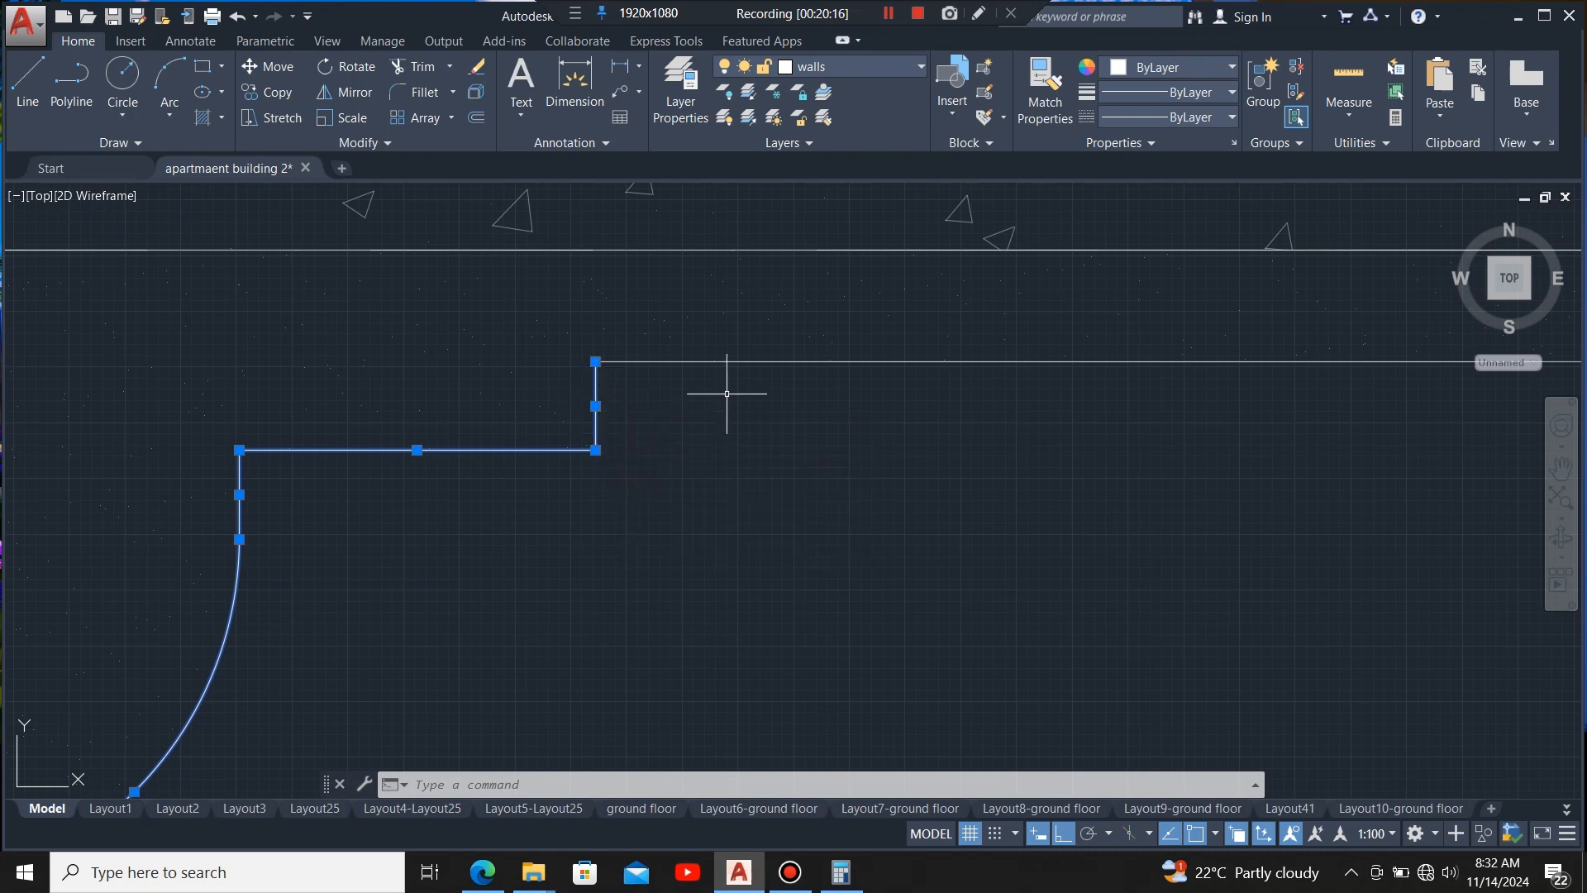
left_click(739, 364)
scroll(479, 418, "down", 5)
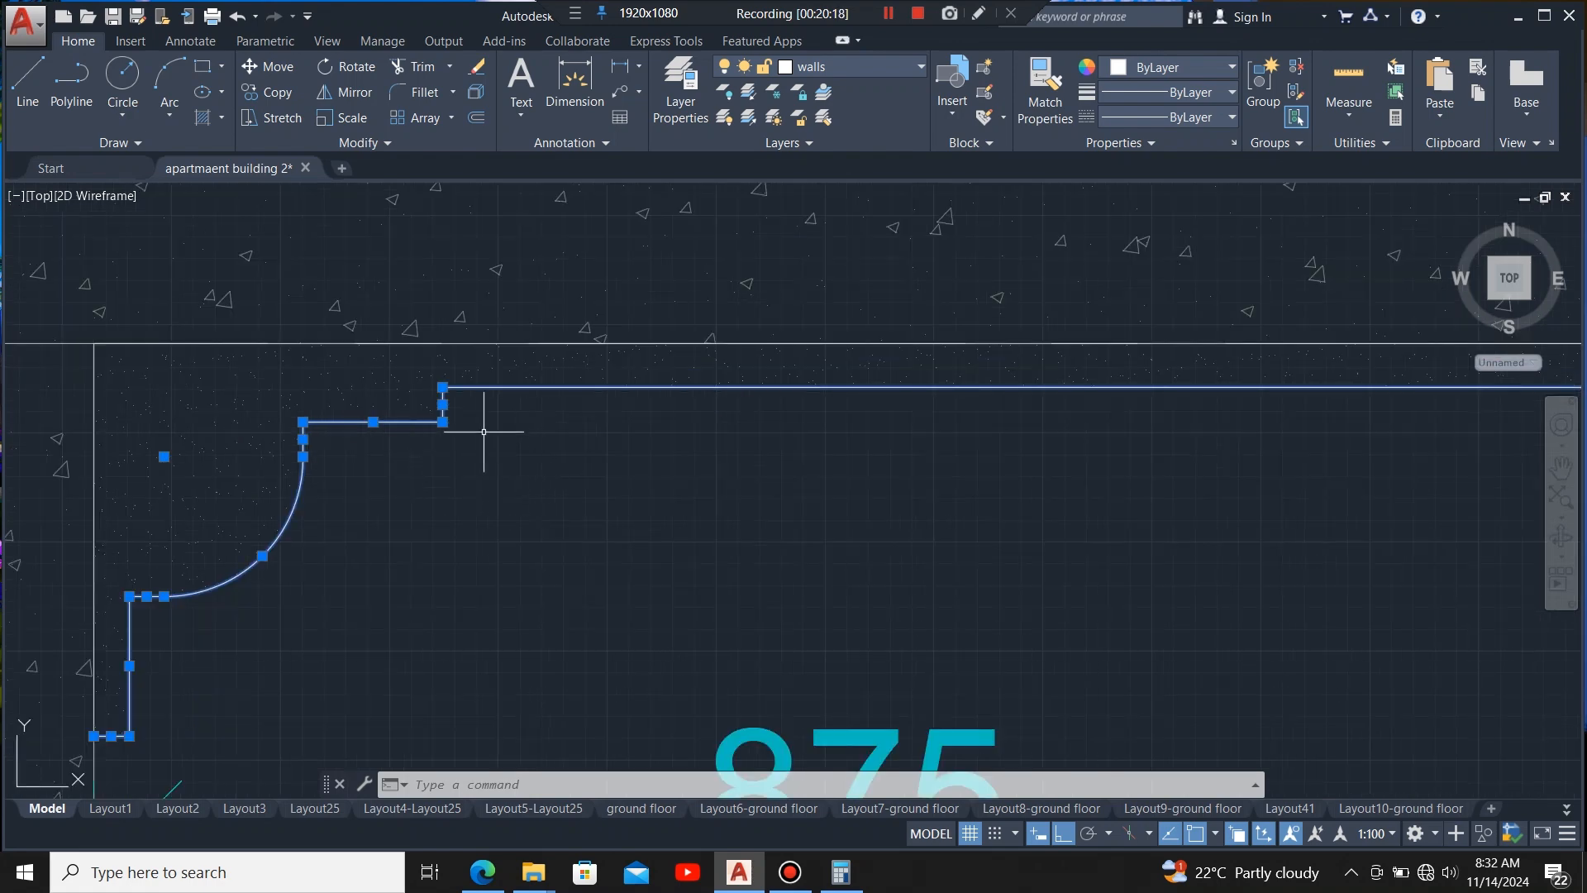
scroll(273, 463, "down", 5)
- Add the right cornice's upper stepped lines and curved arc to the selection, choosing the outline objects instead of the hatch
scroll(572, 434, "up", 12)
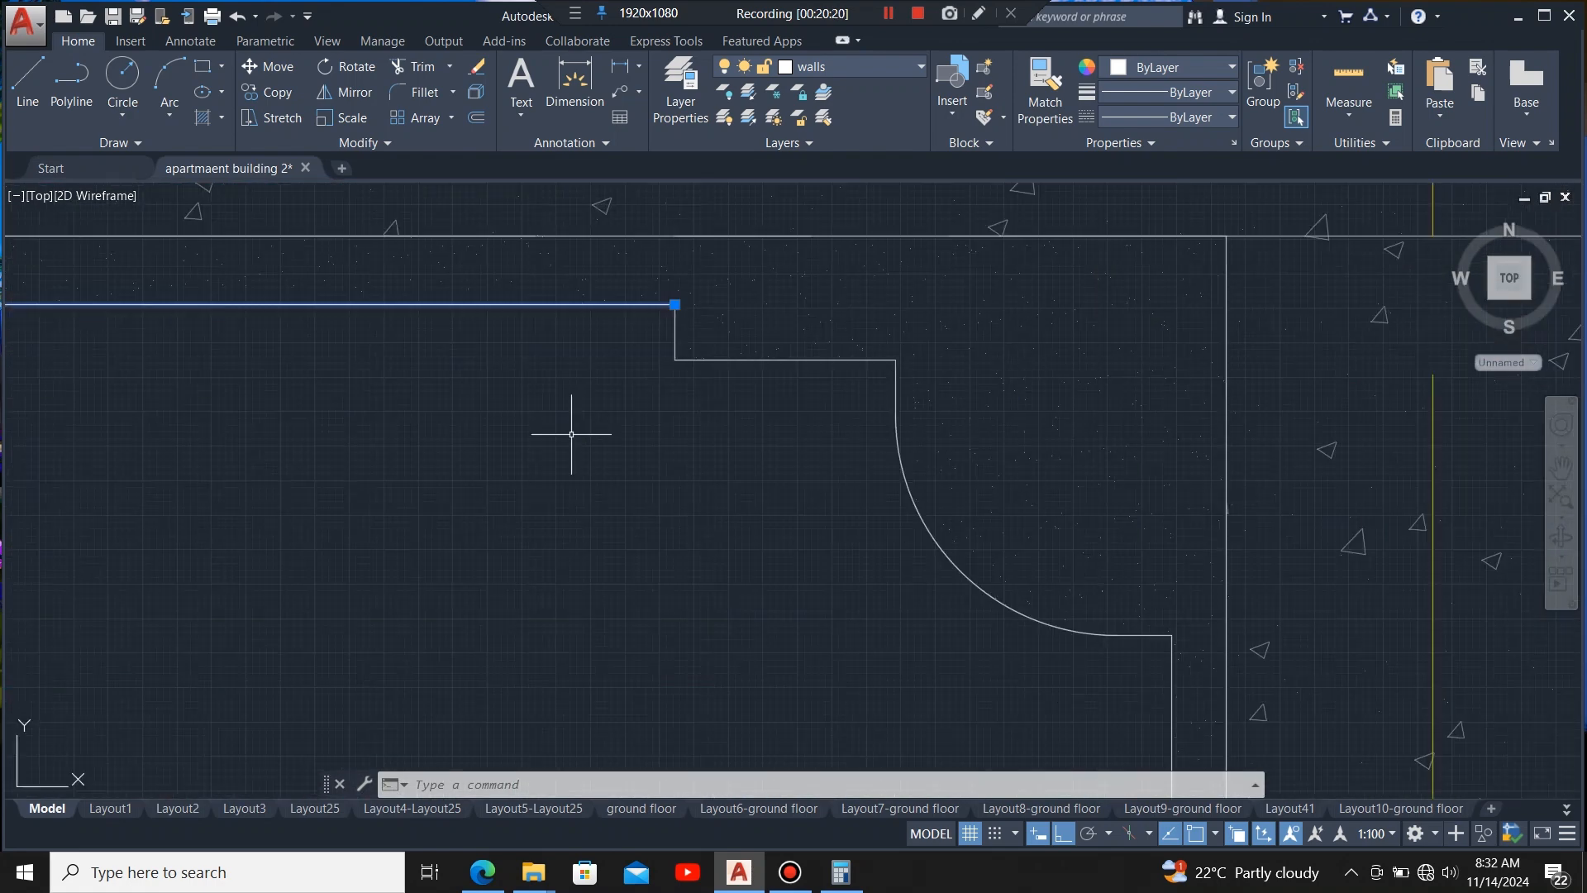
left_click(672, 334)
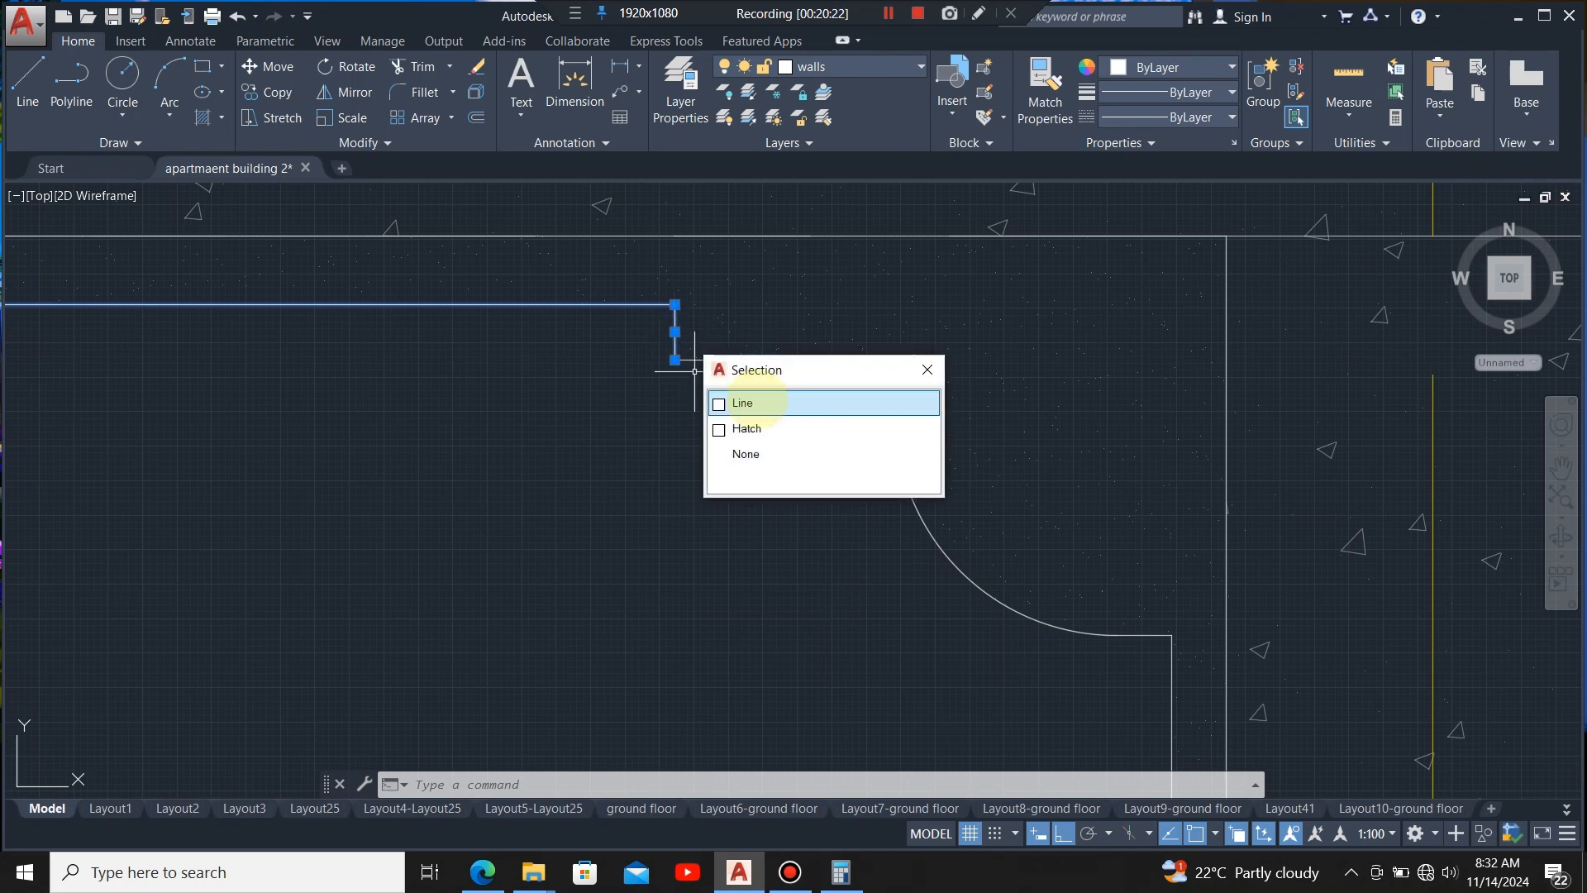
left_click(719, 404)
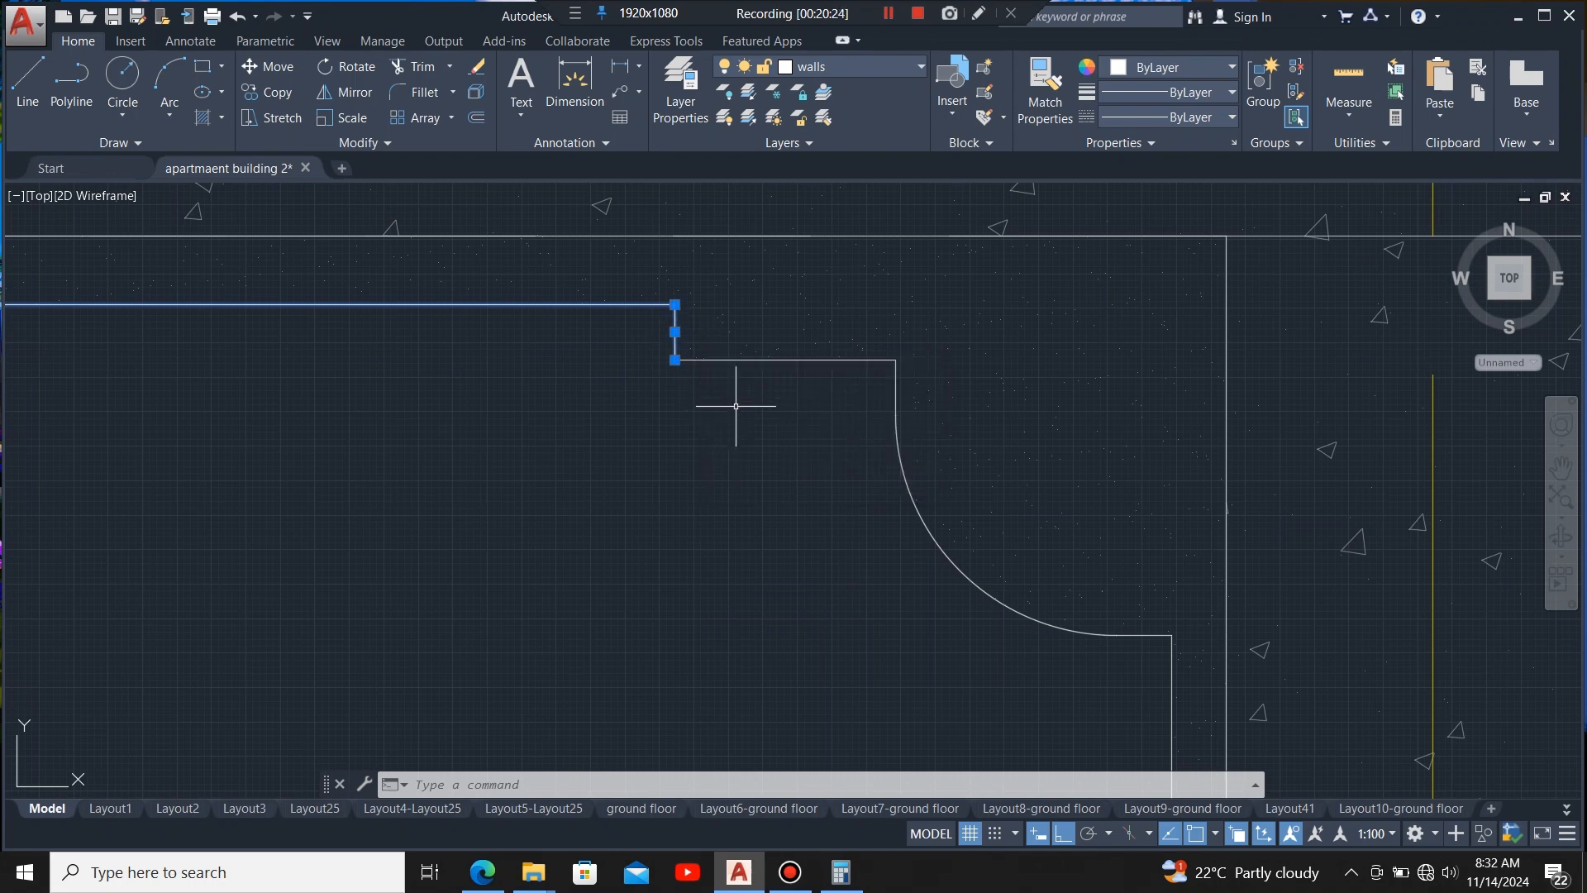
left_click(747, 365)
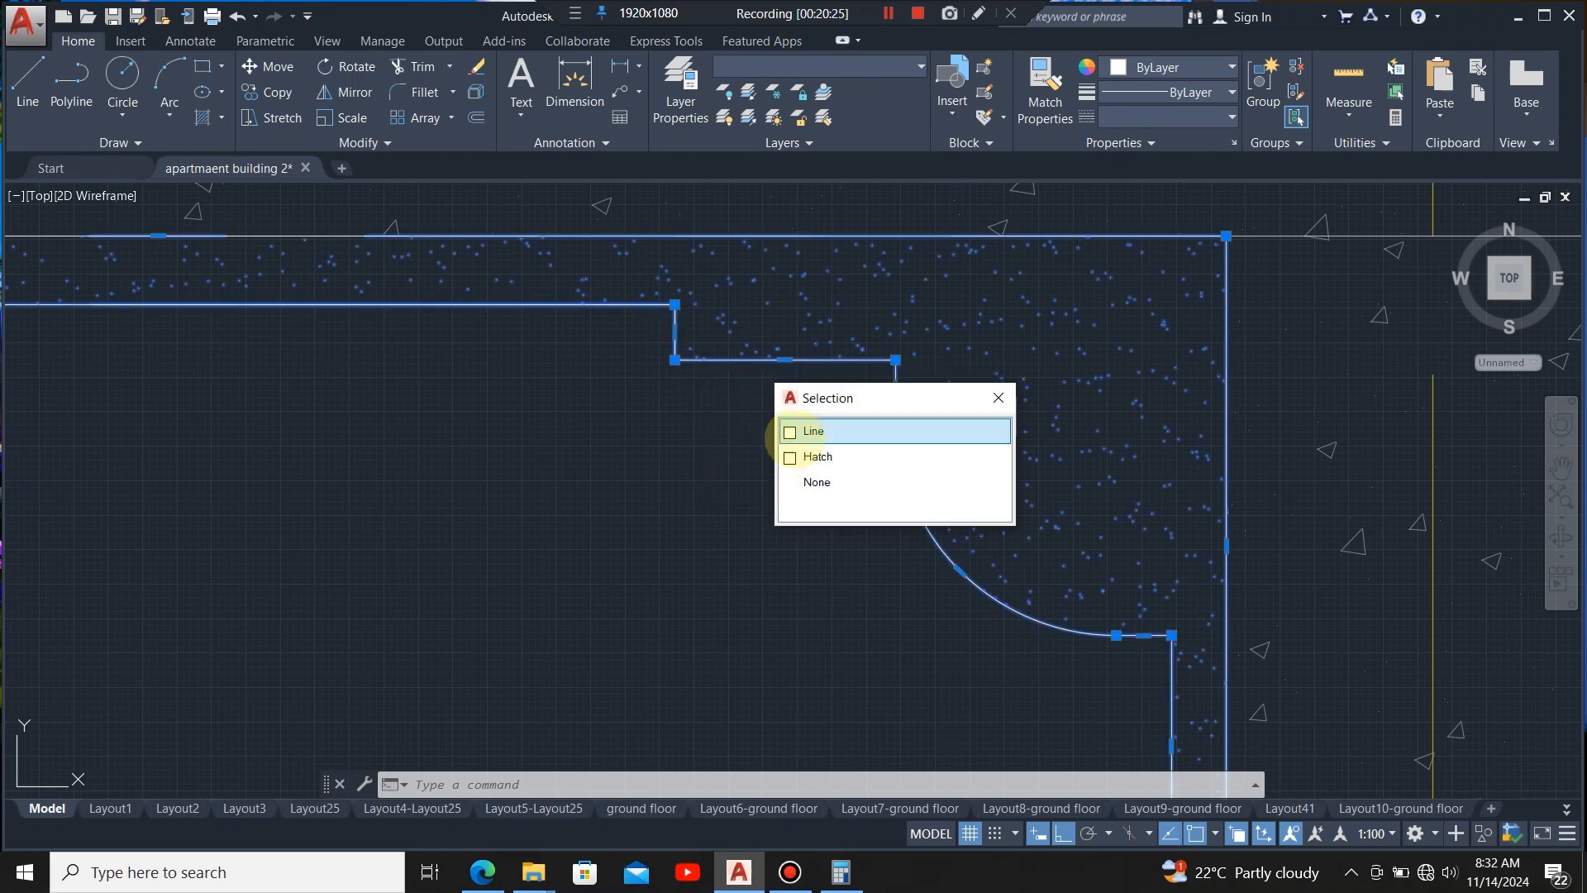
left_click(789, 430)
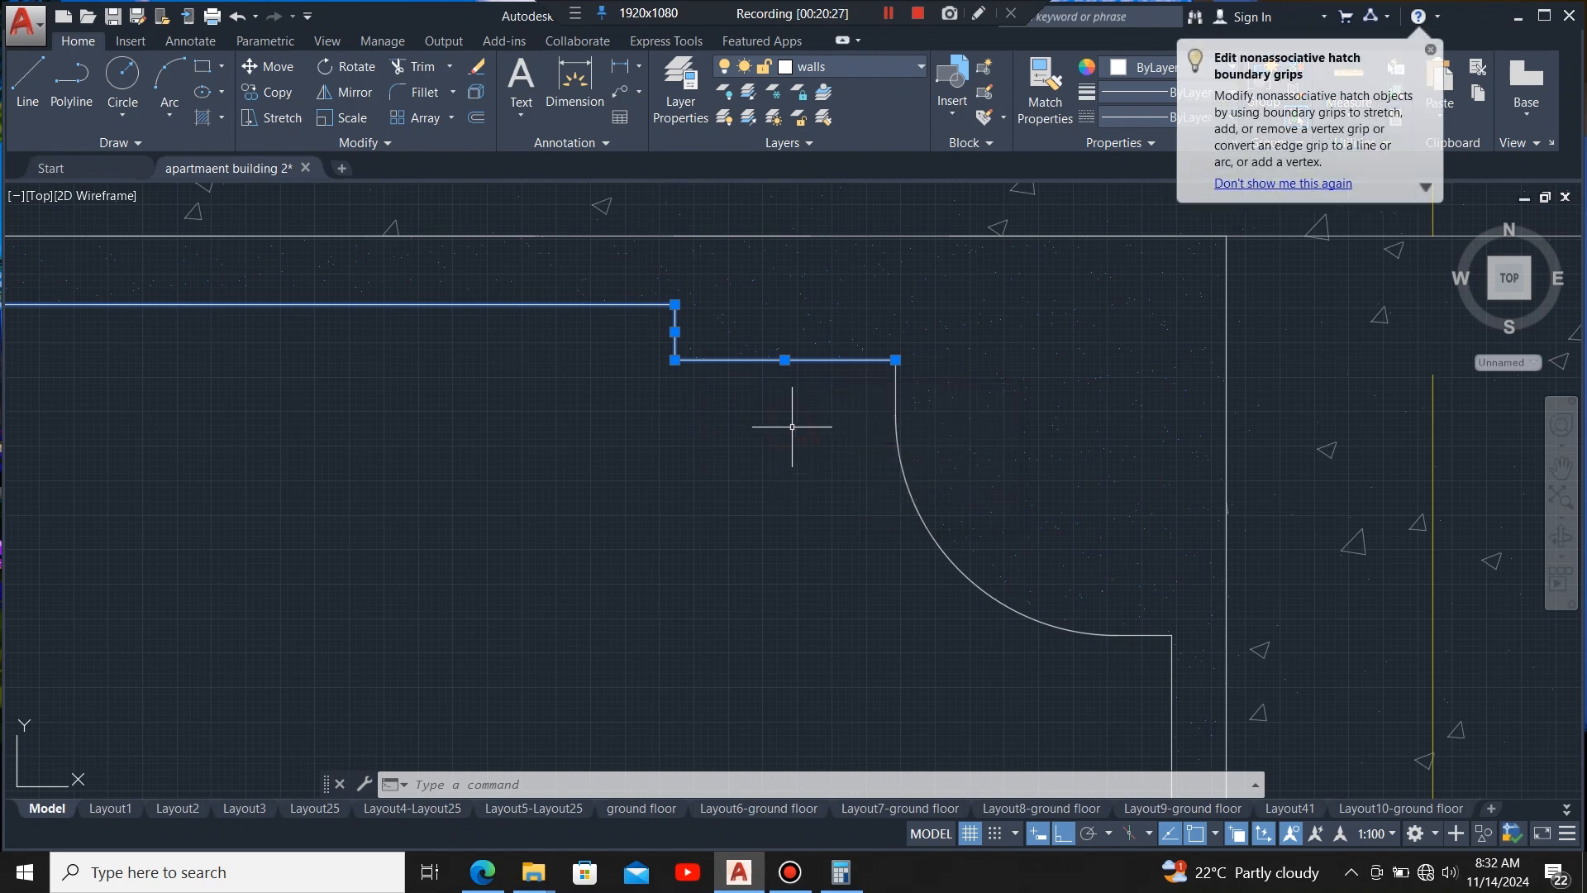
left_click(896, 400)
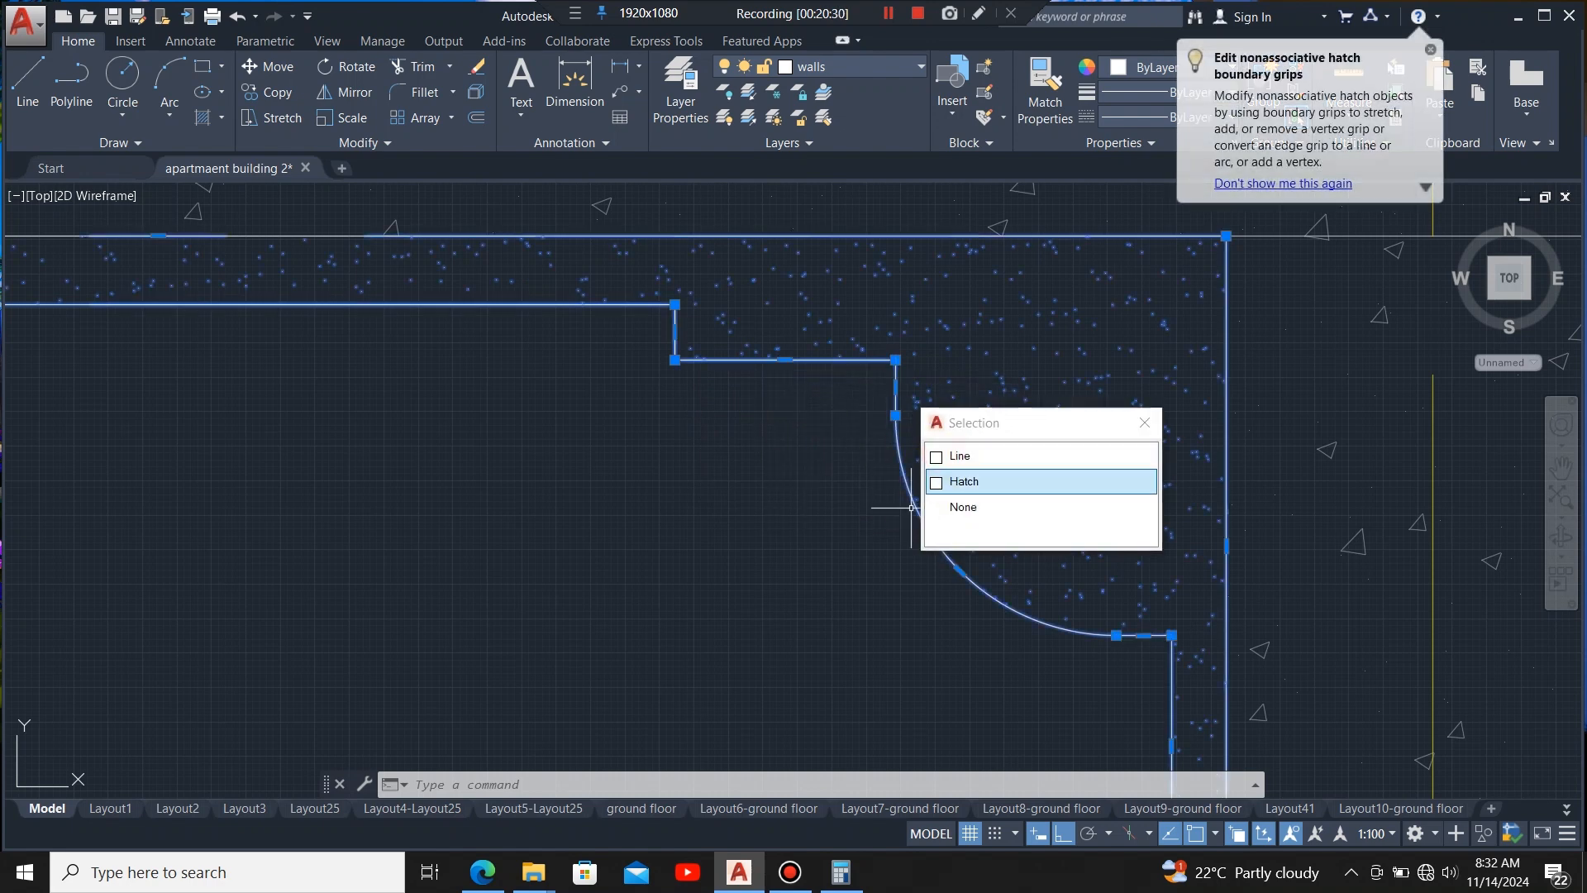
left_click(934, 456)
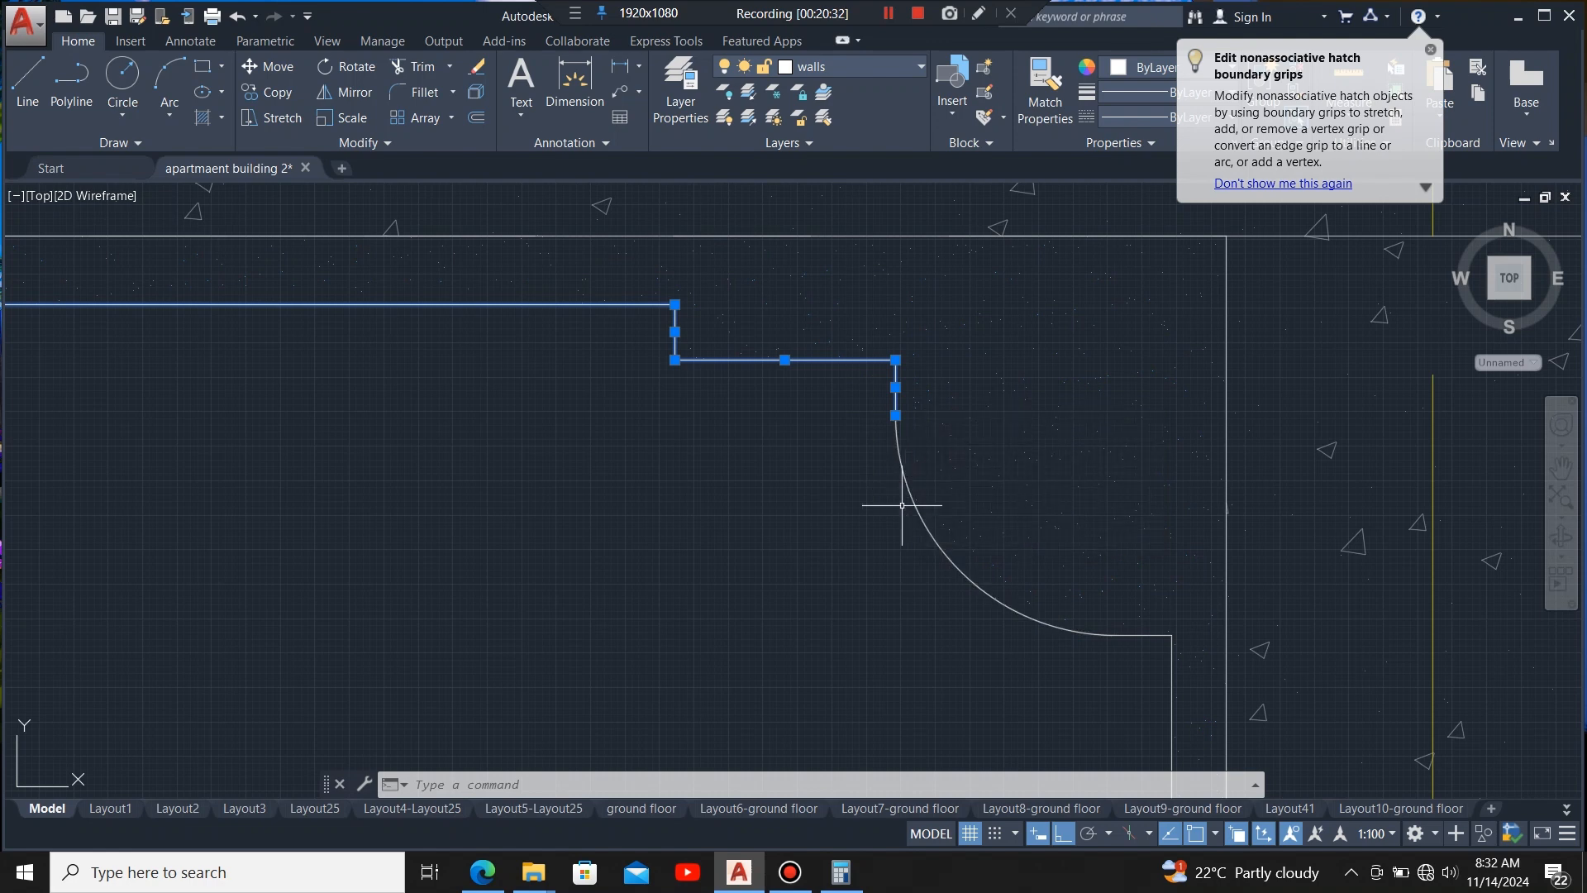
left_click(918, 529)
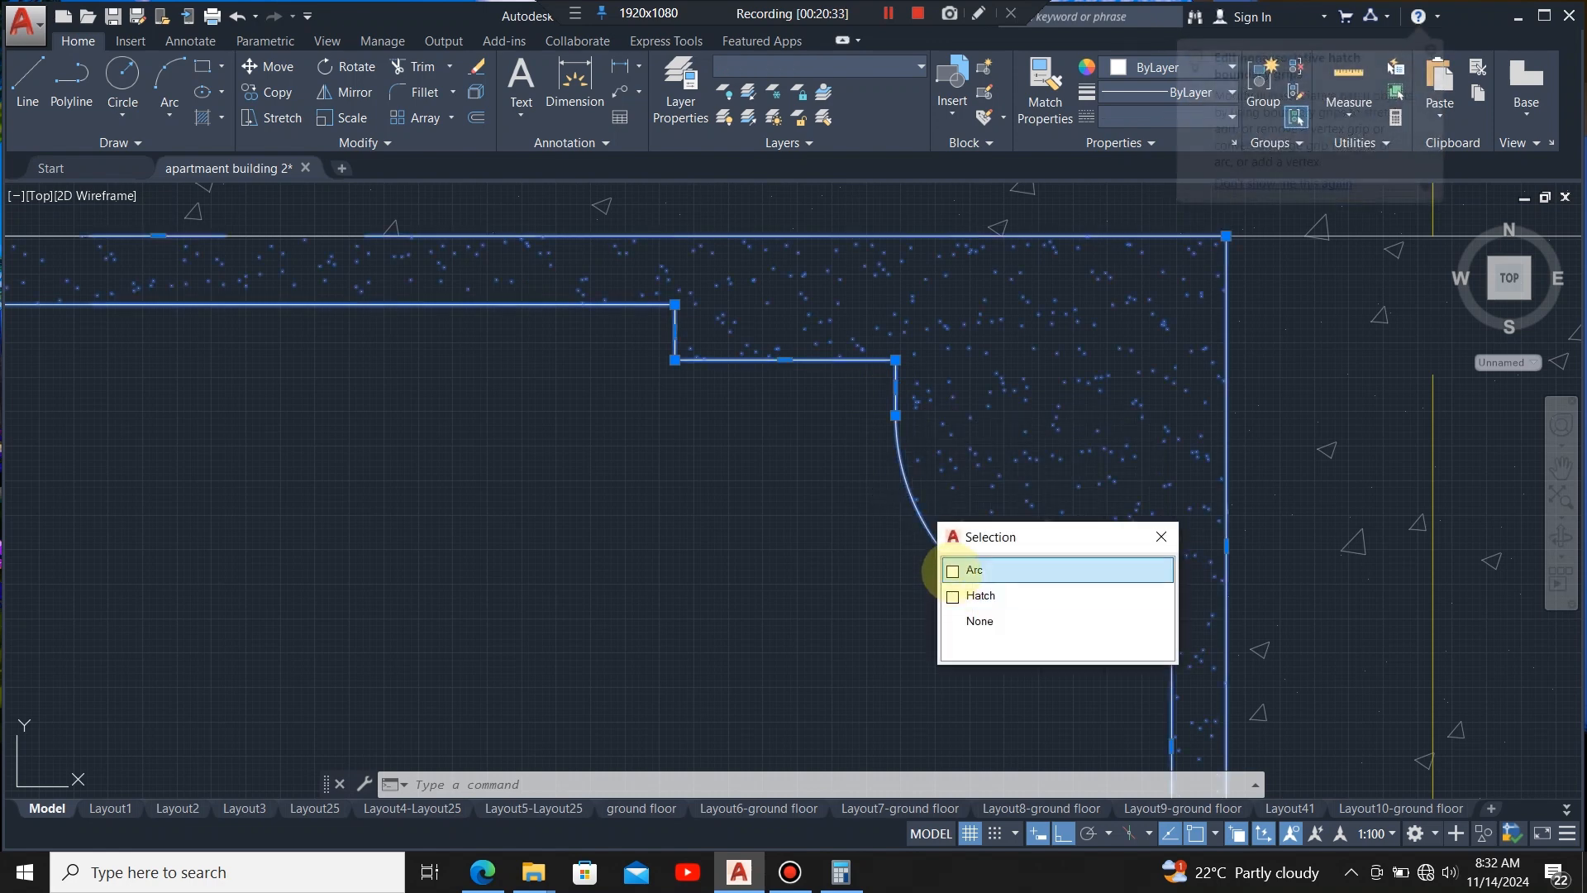
left_click(950, 570)
- Add the short horizontal and vertical lines below the right cornice's arc to the selection, choosing the lines instead of the hatch
scroll(860, 595, "down", 3)
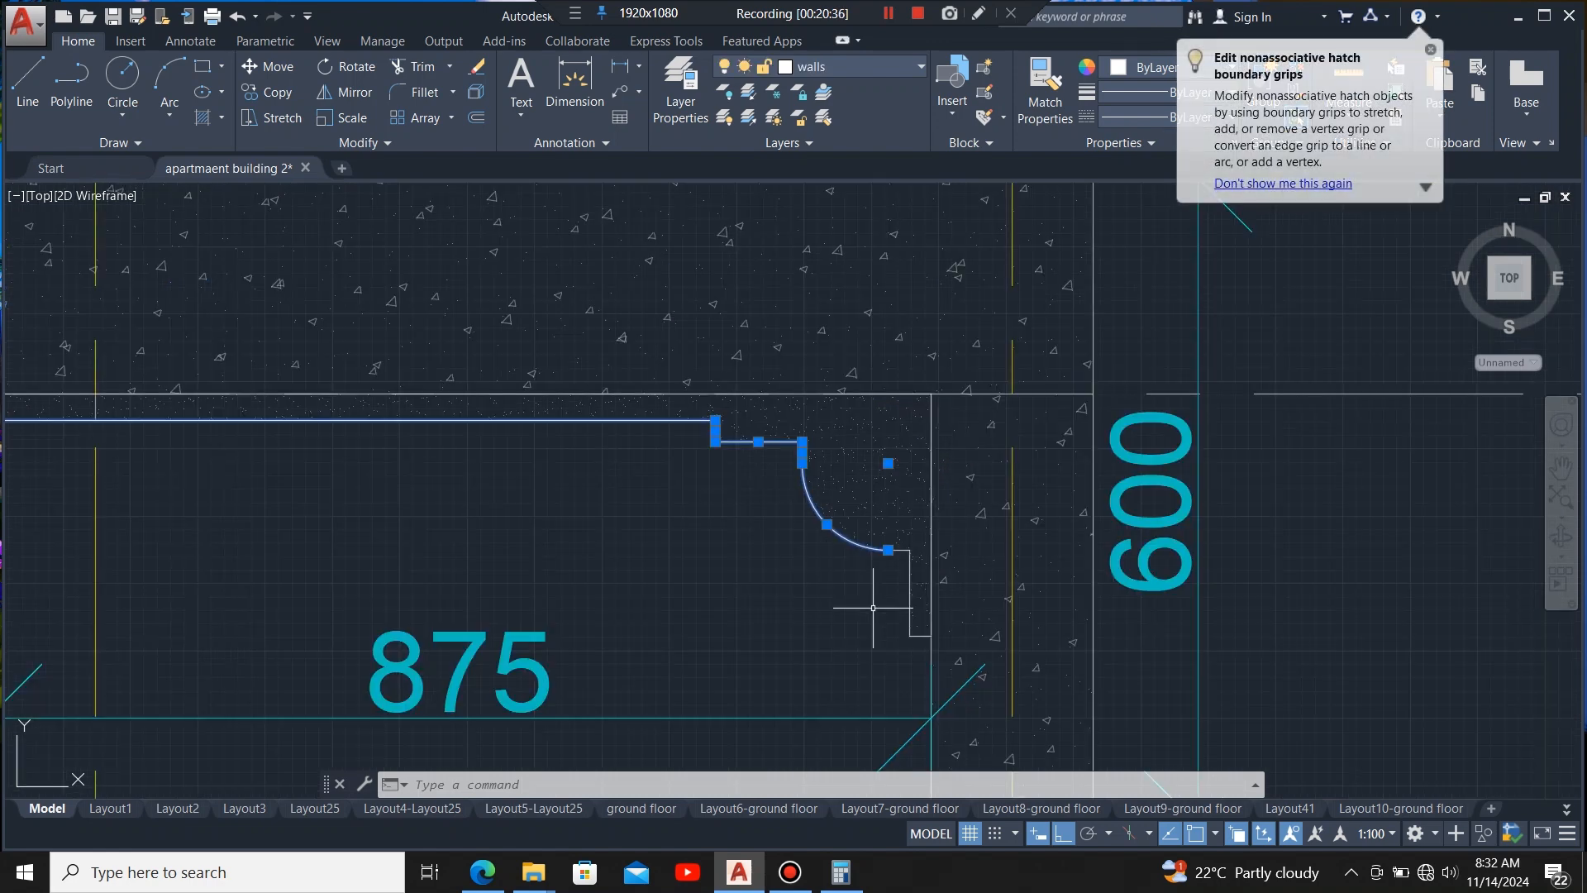
scroll(914, 648, "up", 5)
left_click(926, 487)
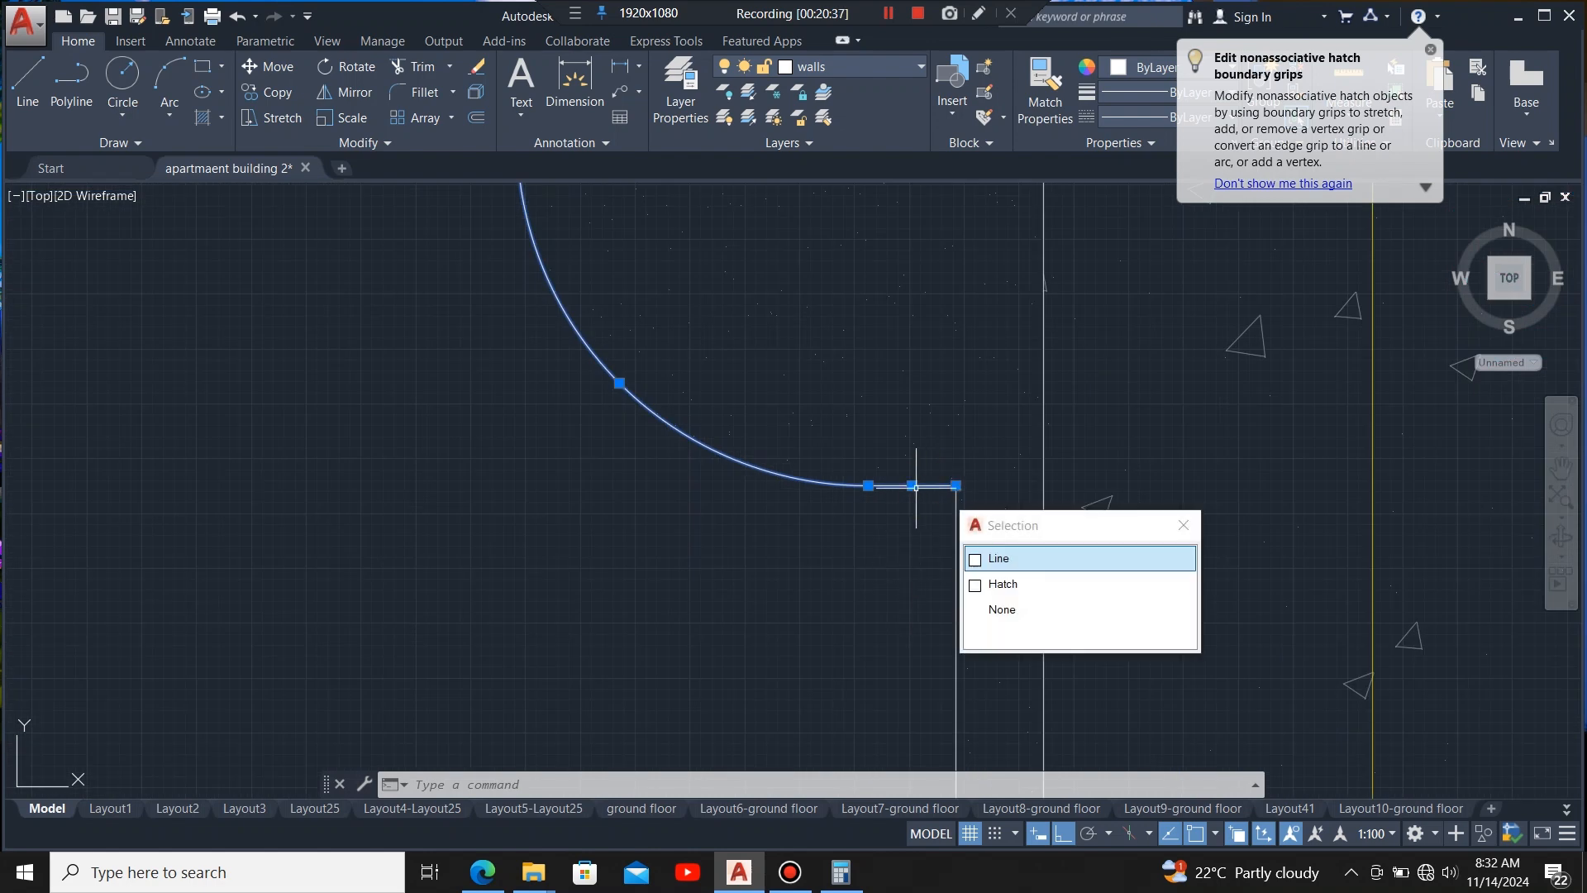
left_click(974, 559)
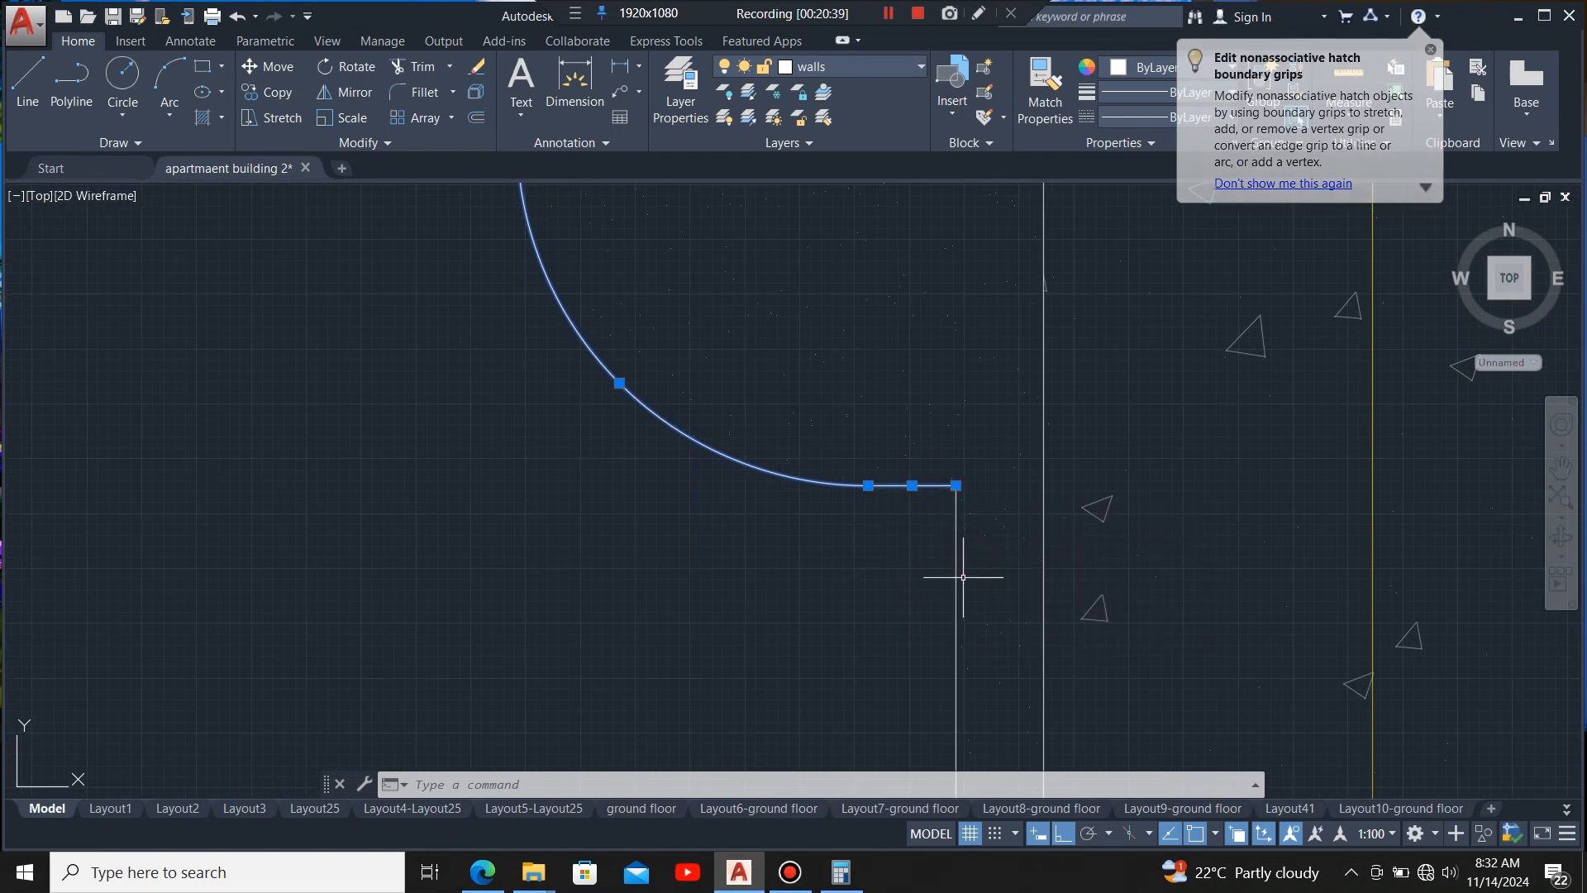
left_click(957, 566)
left_click(956, 568)
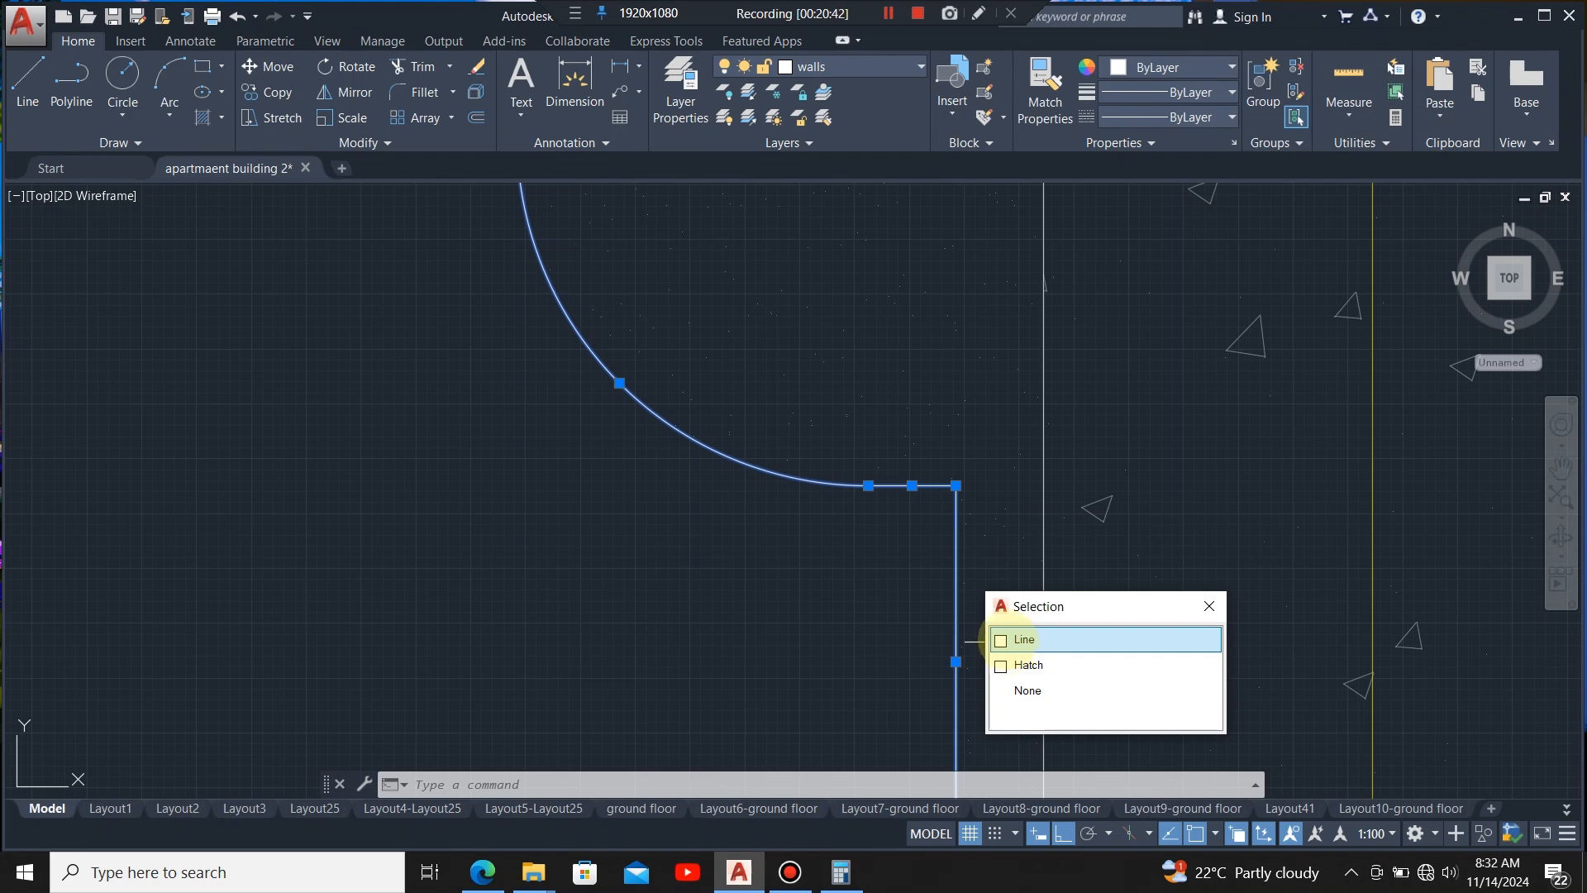
left_click(1003, 638)
scroll(934, 496, "down", 5)
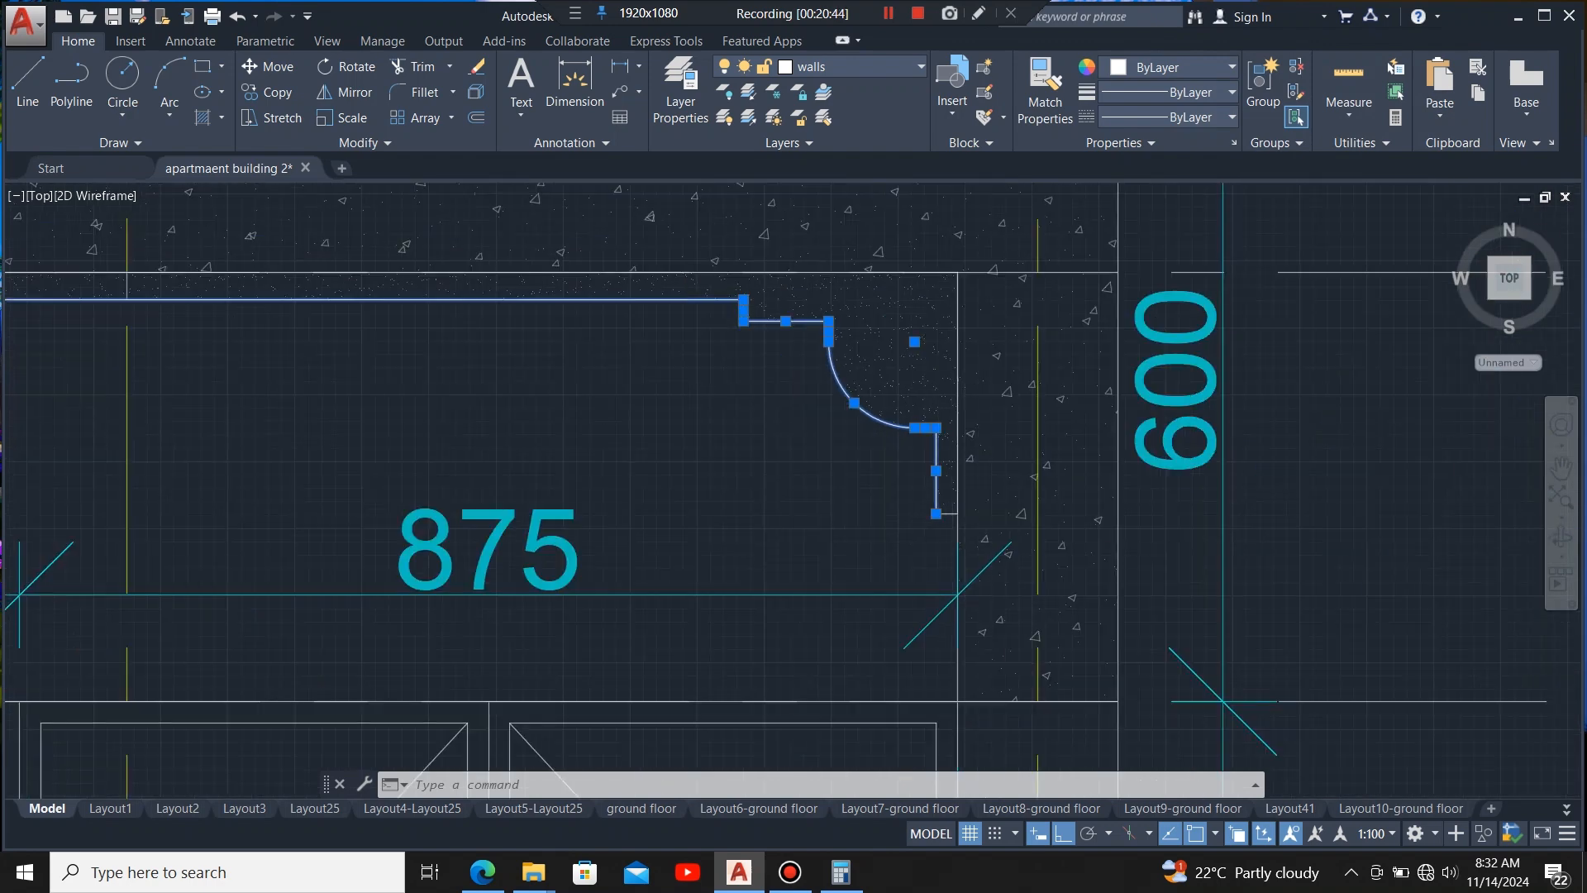
scroll(938, 487, "up", 4)
left_click(942, 474)
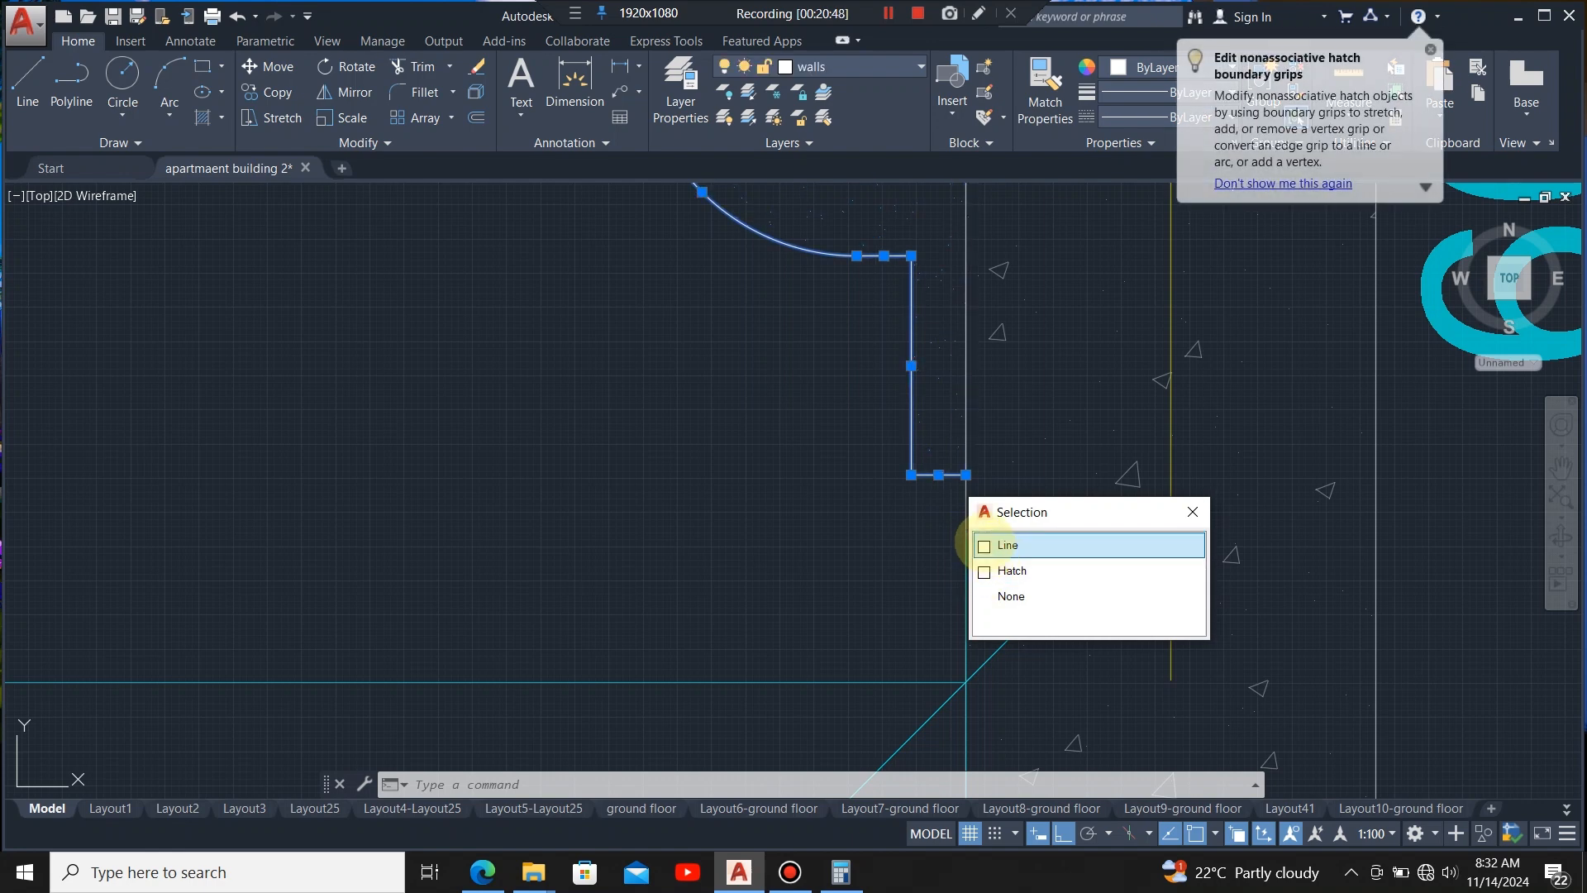
left_click(985, 545)
scroll(986, 542, "down", 3)
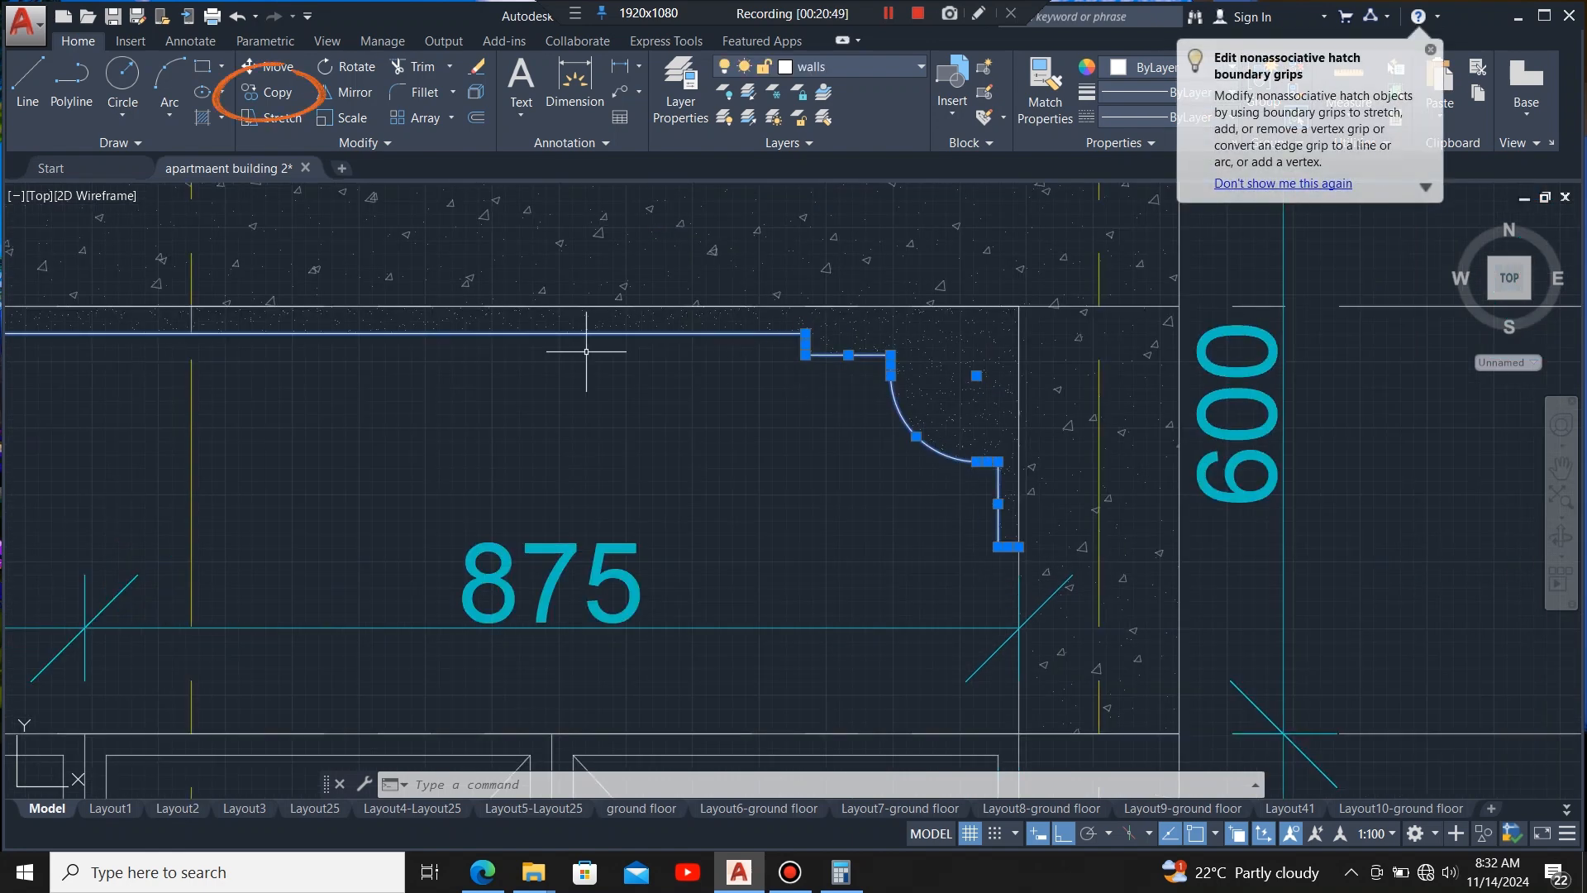
- Copy the selected cornice outline from the annotated elevation's right wall-ceiling corner to the matching corner of the second elevation
left_click(269, 91)
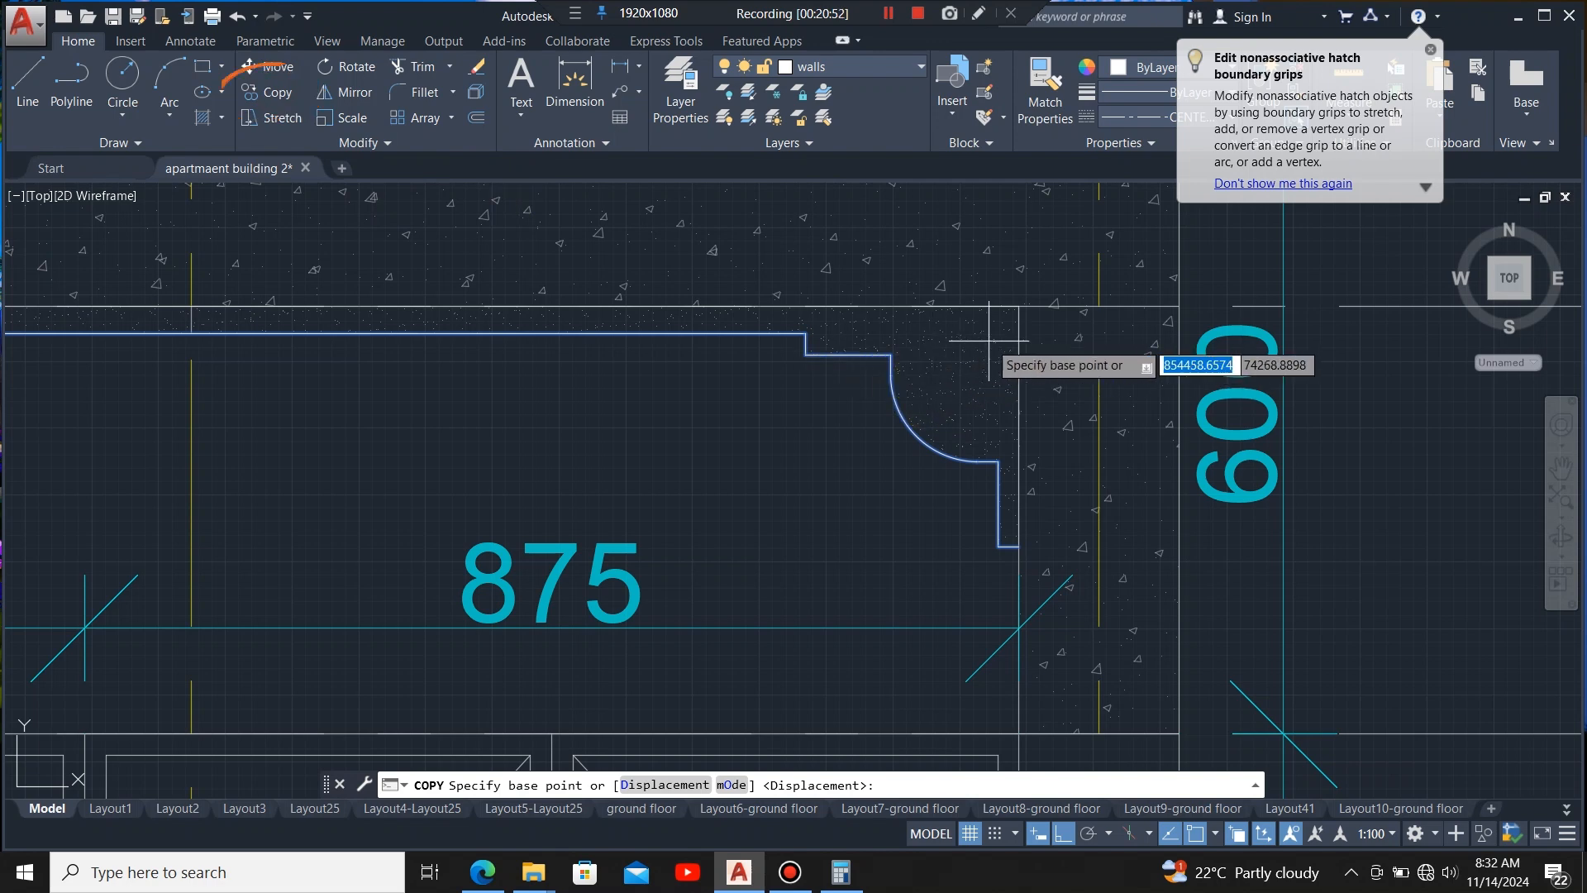
left_click(1017, 307)
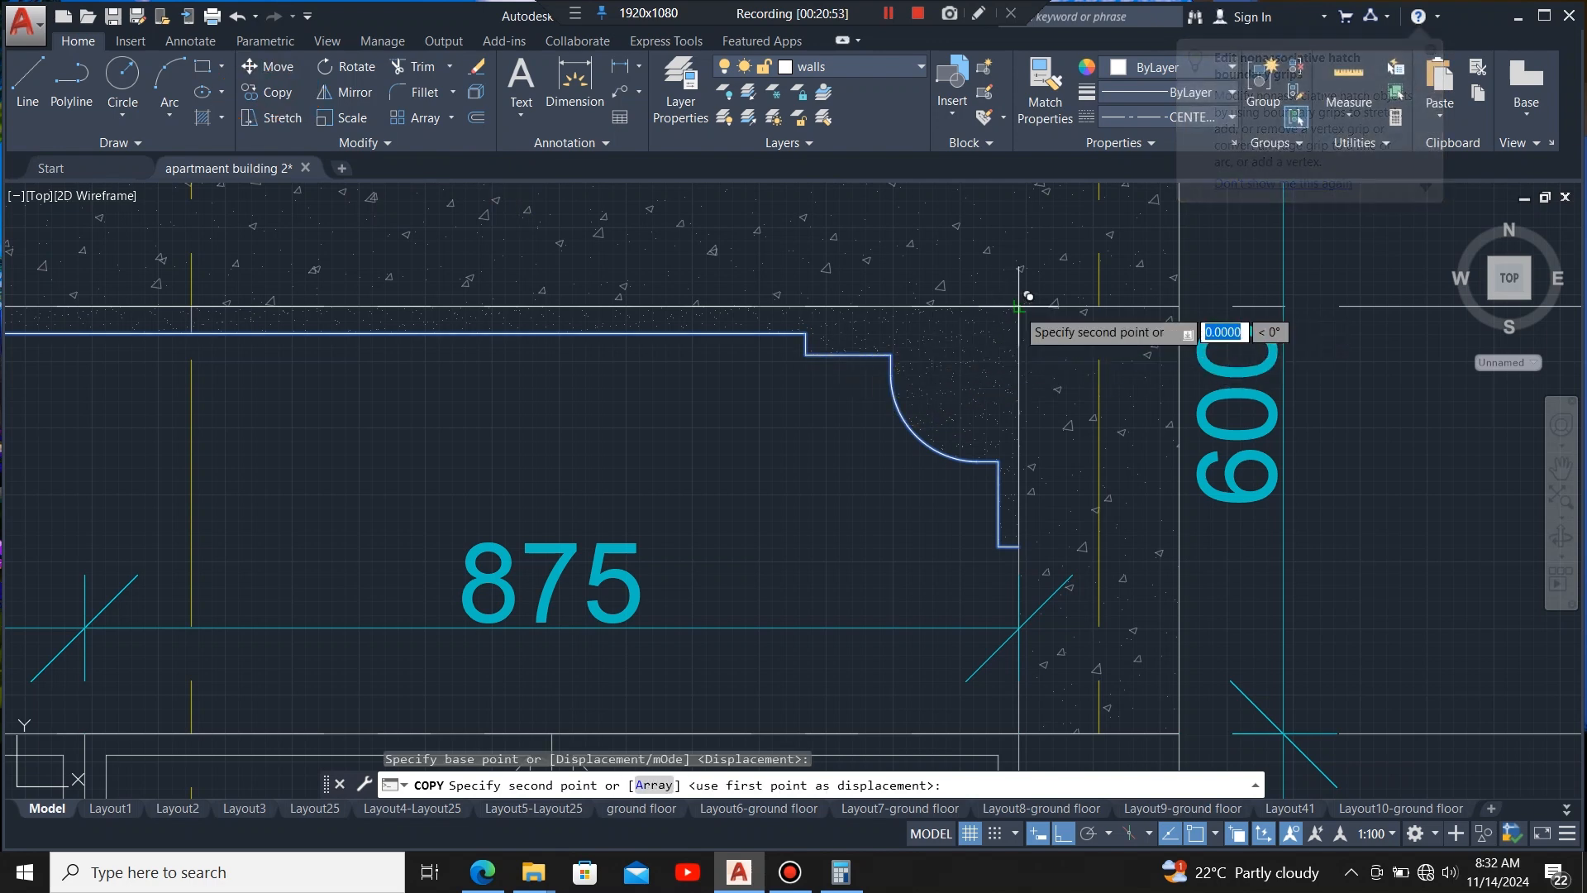
scroll(476, 360, "down", 5)
scroll(447, 463, "down", 4)
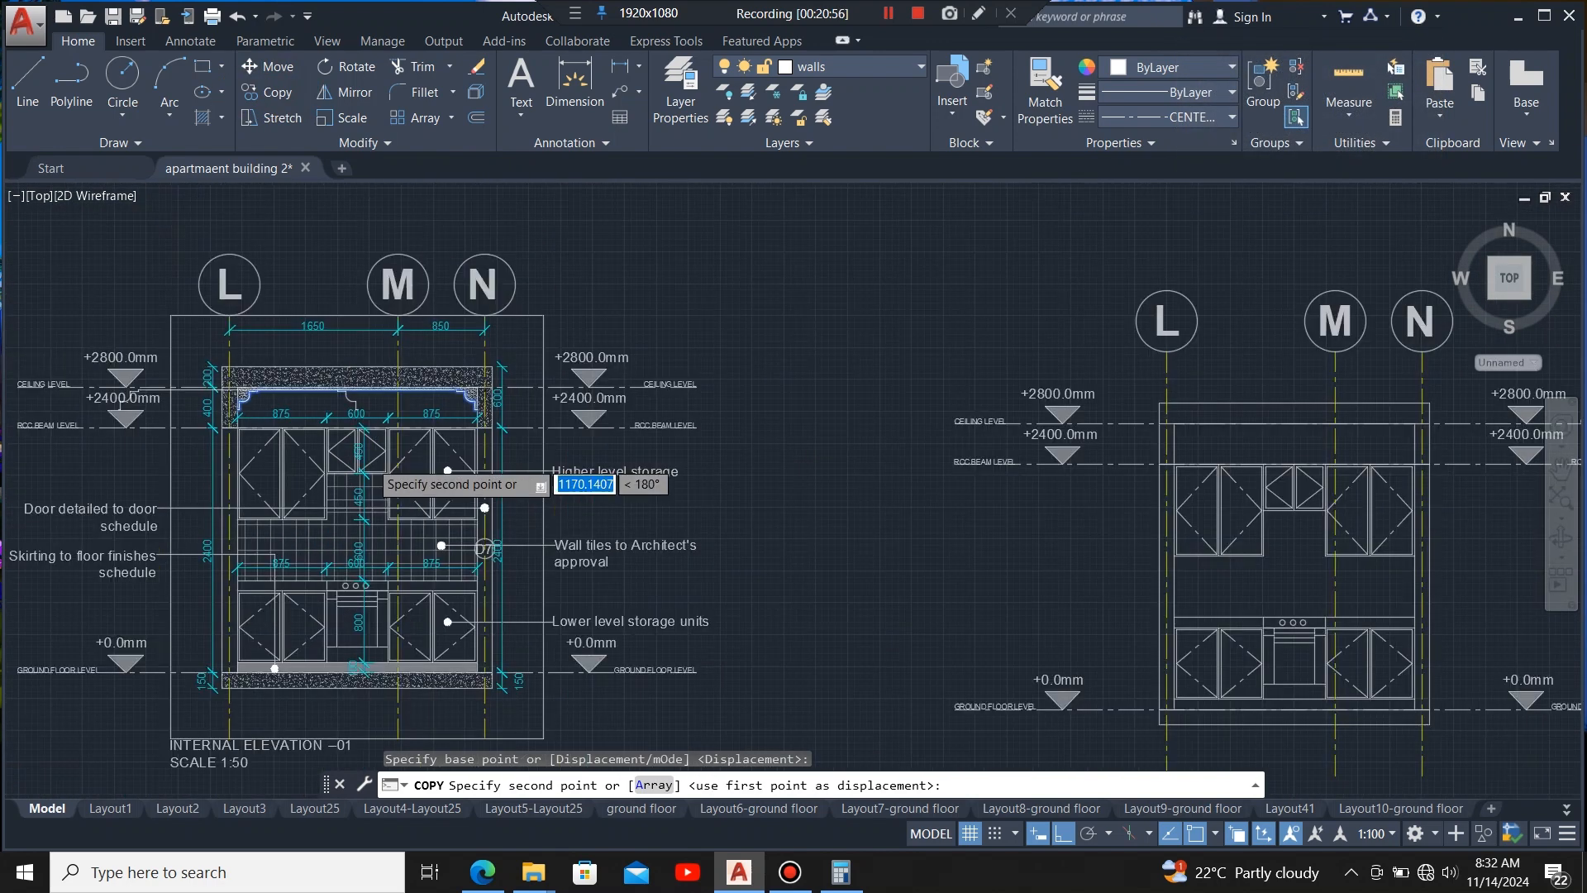
scroll(840, 496, "up", 6)
scroll(864, 529, "up", 5)
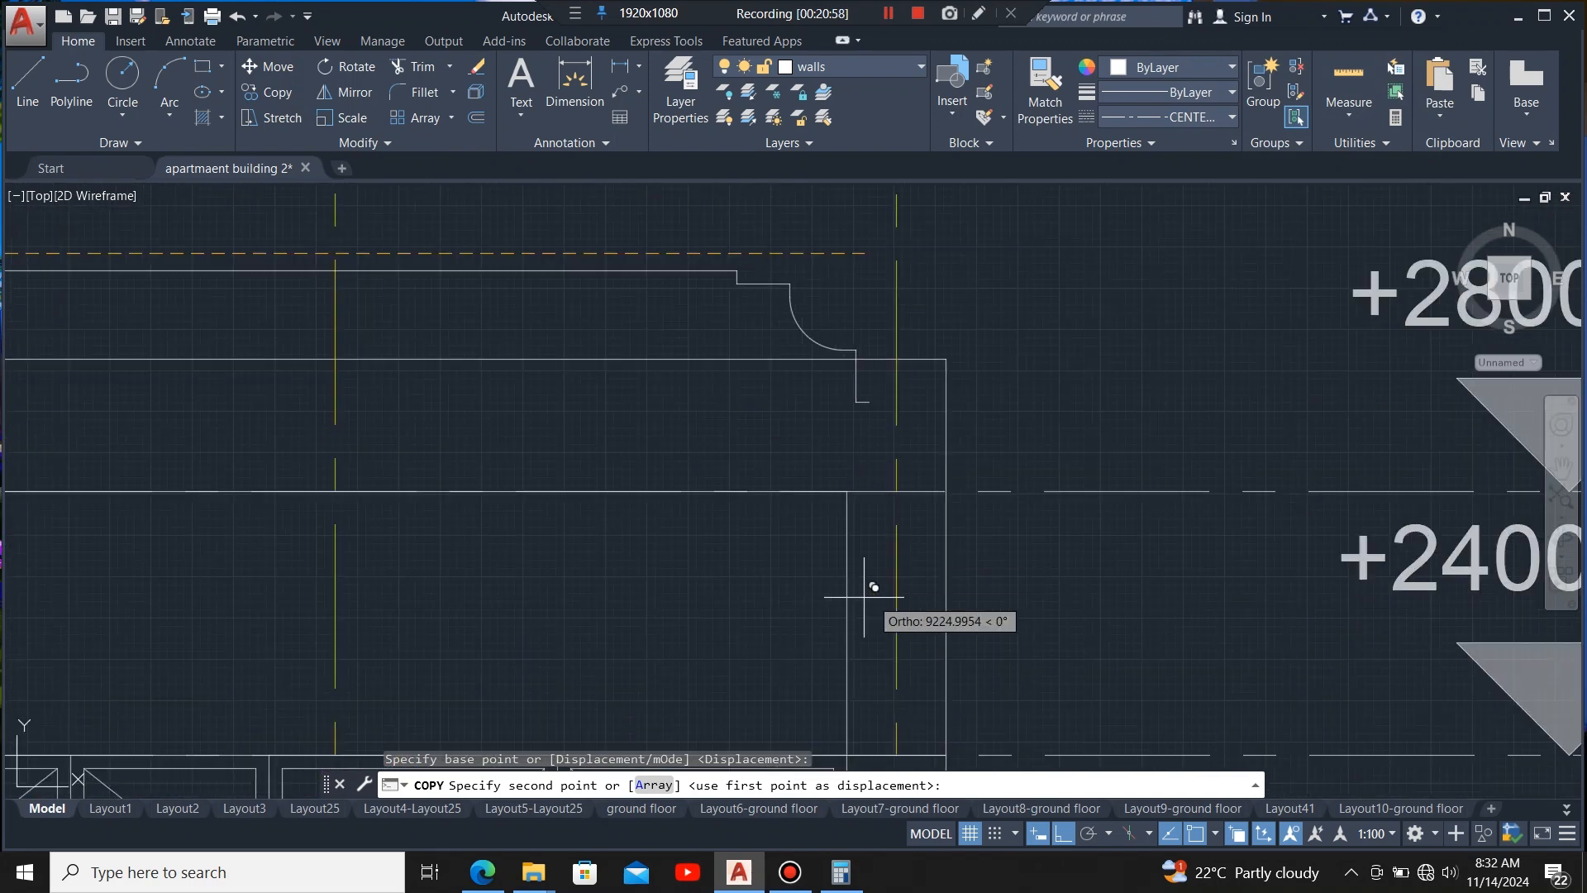
left_click(849, 476)
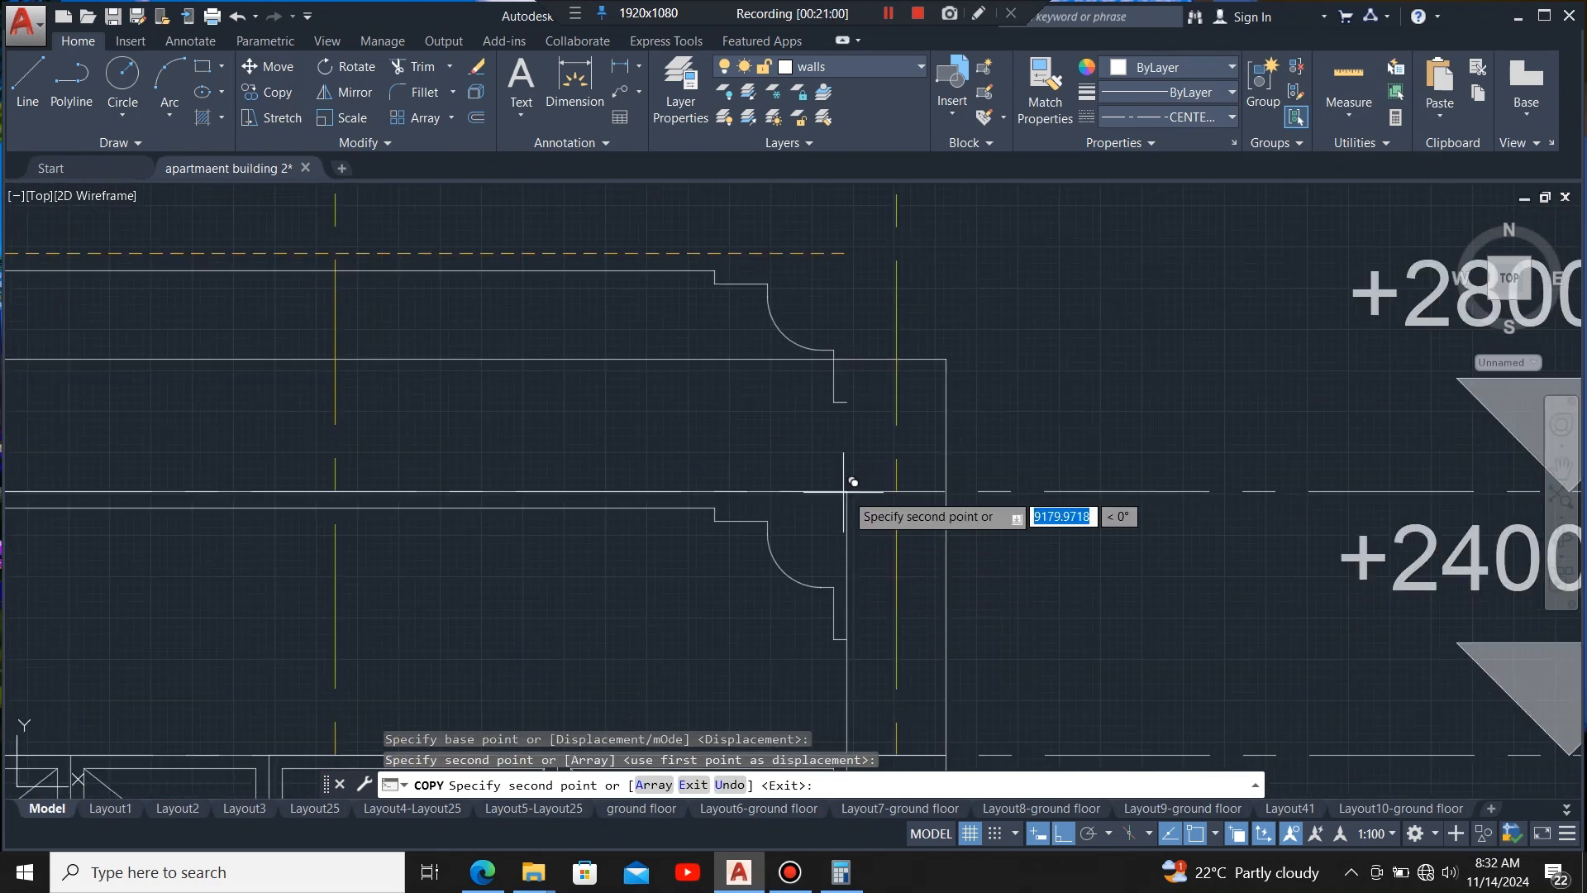
key("Escape")
scroll(1173, 406, "down", 4)
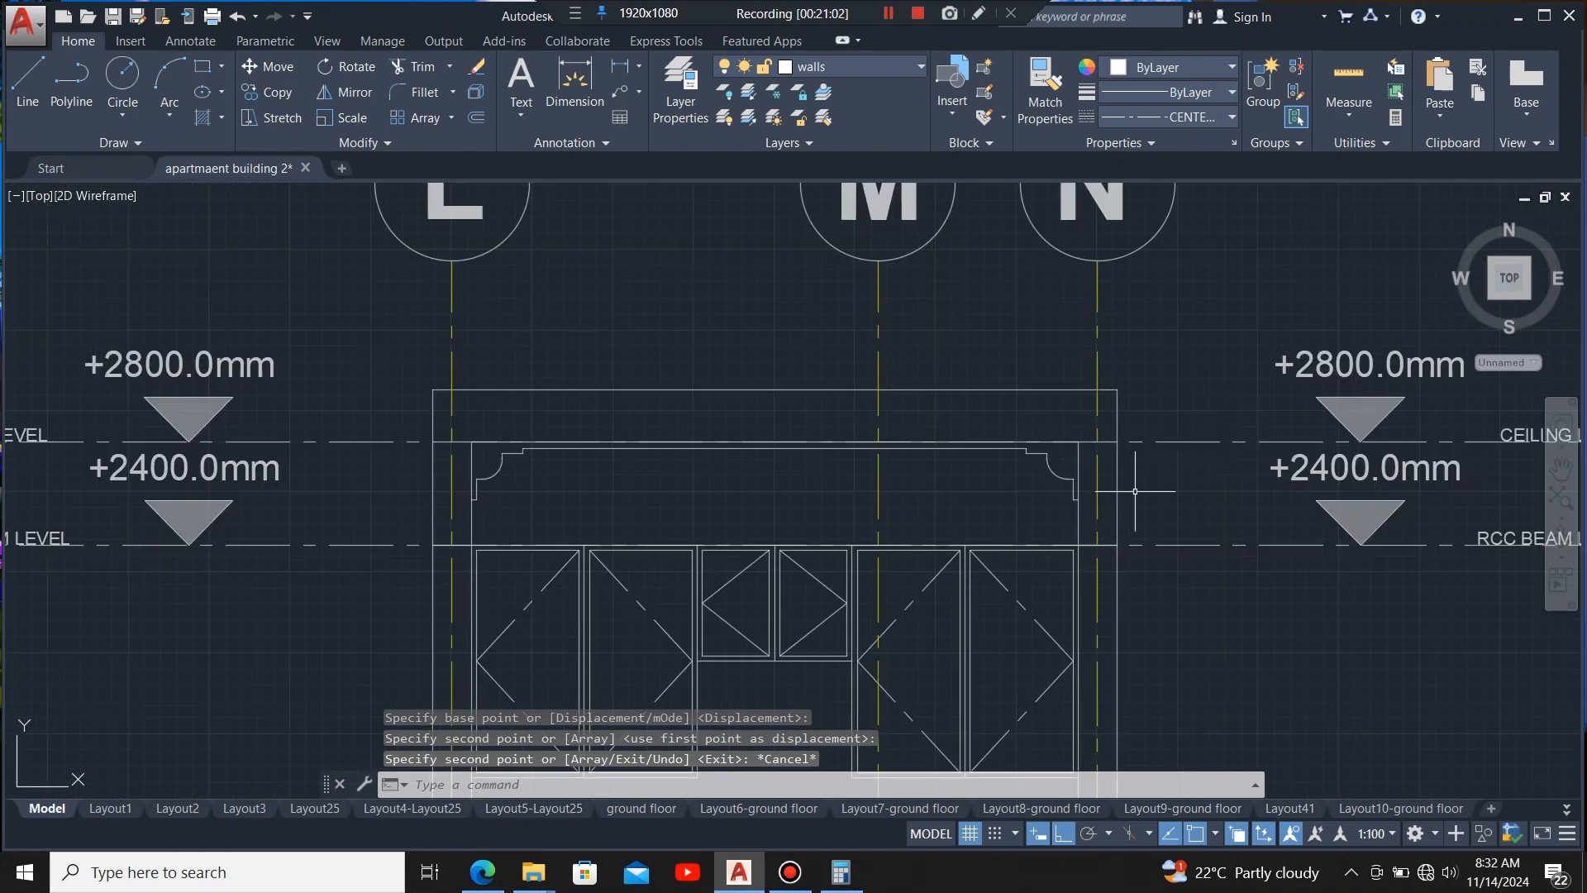
- Make HATCH the current layer
scroll(1120, 457, "down", 2)
scroll(1126, 537, "up", 2)
scroll(1025, 349, "down", 2)
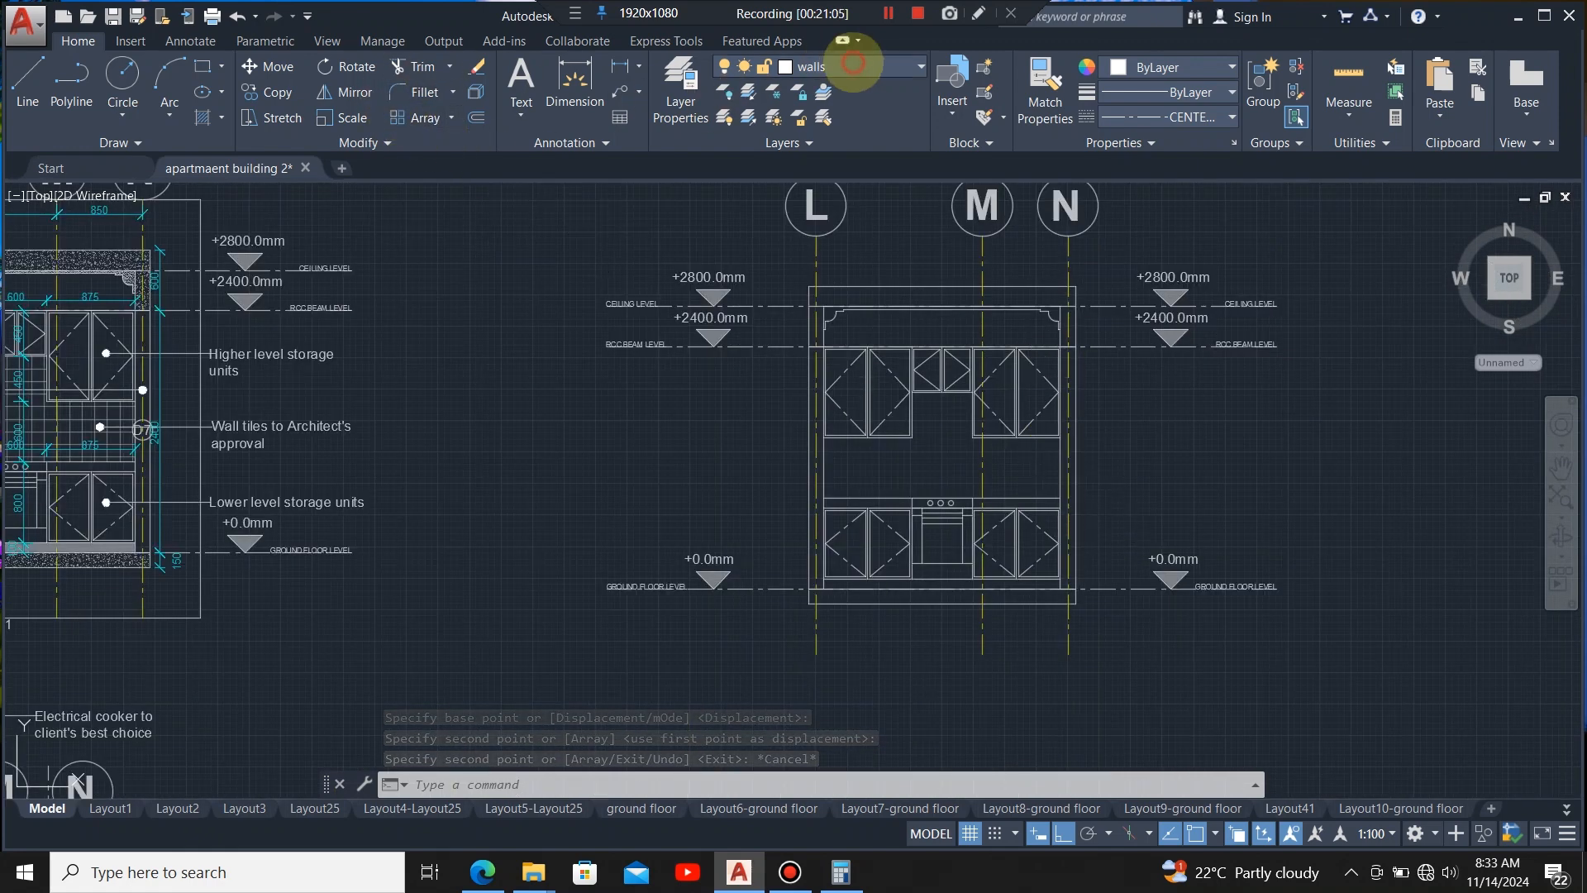
left_click(851, 64)
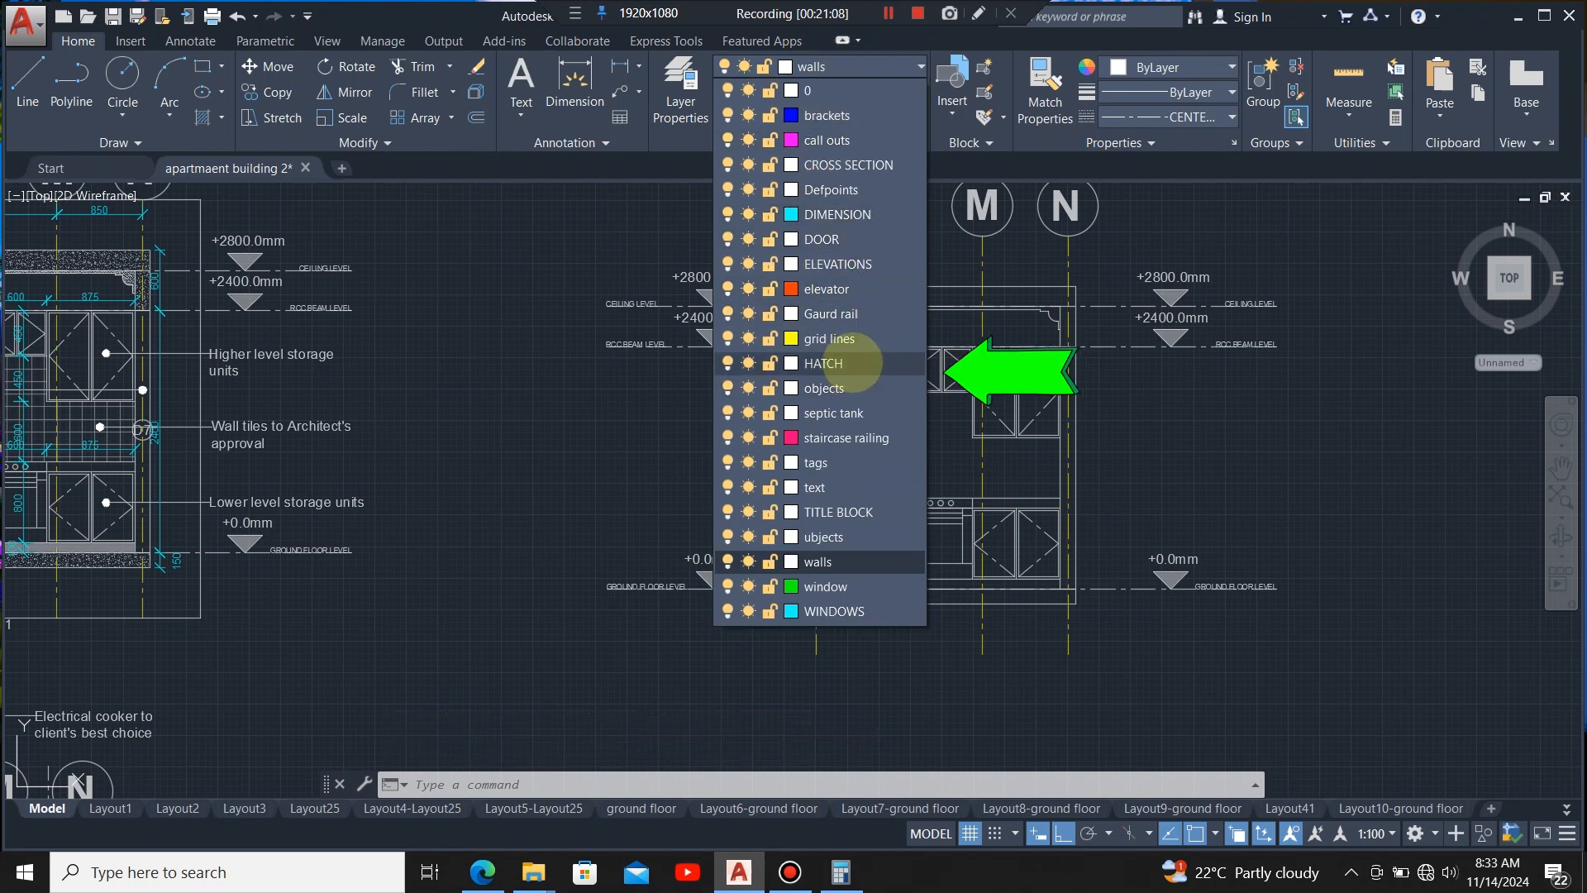
left_click(835, 365)
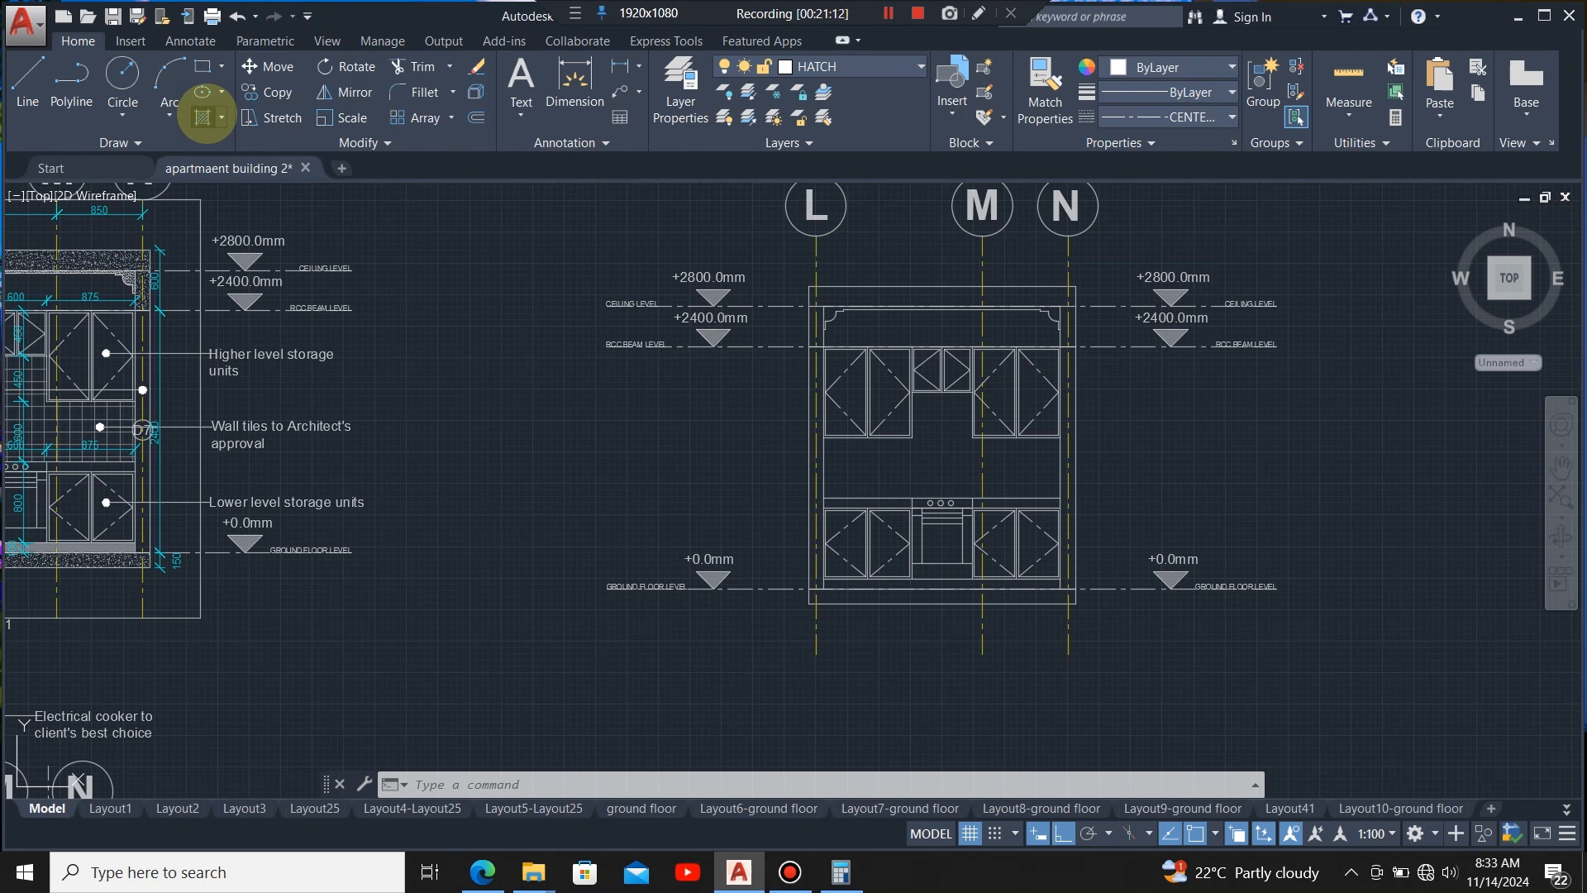
- Start a hatch with the AR-CONC pattern and set its scale to 10
left_click(202, 117)
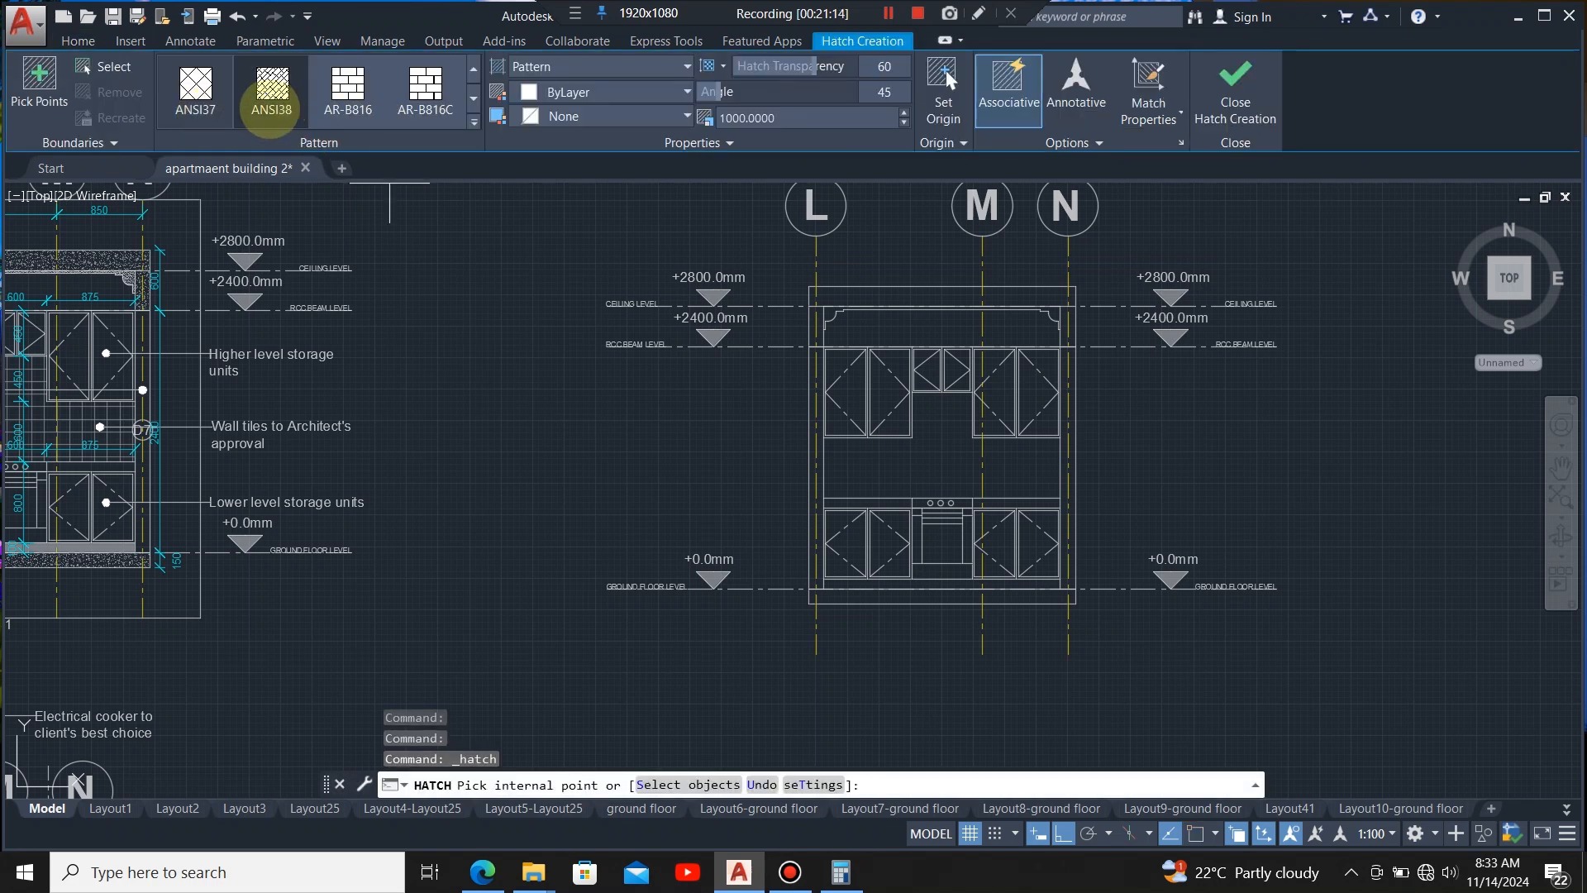
left_click(272, 85)
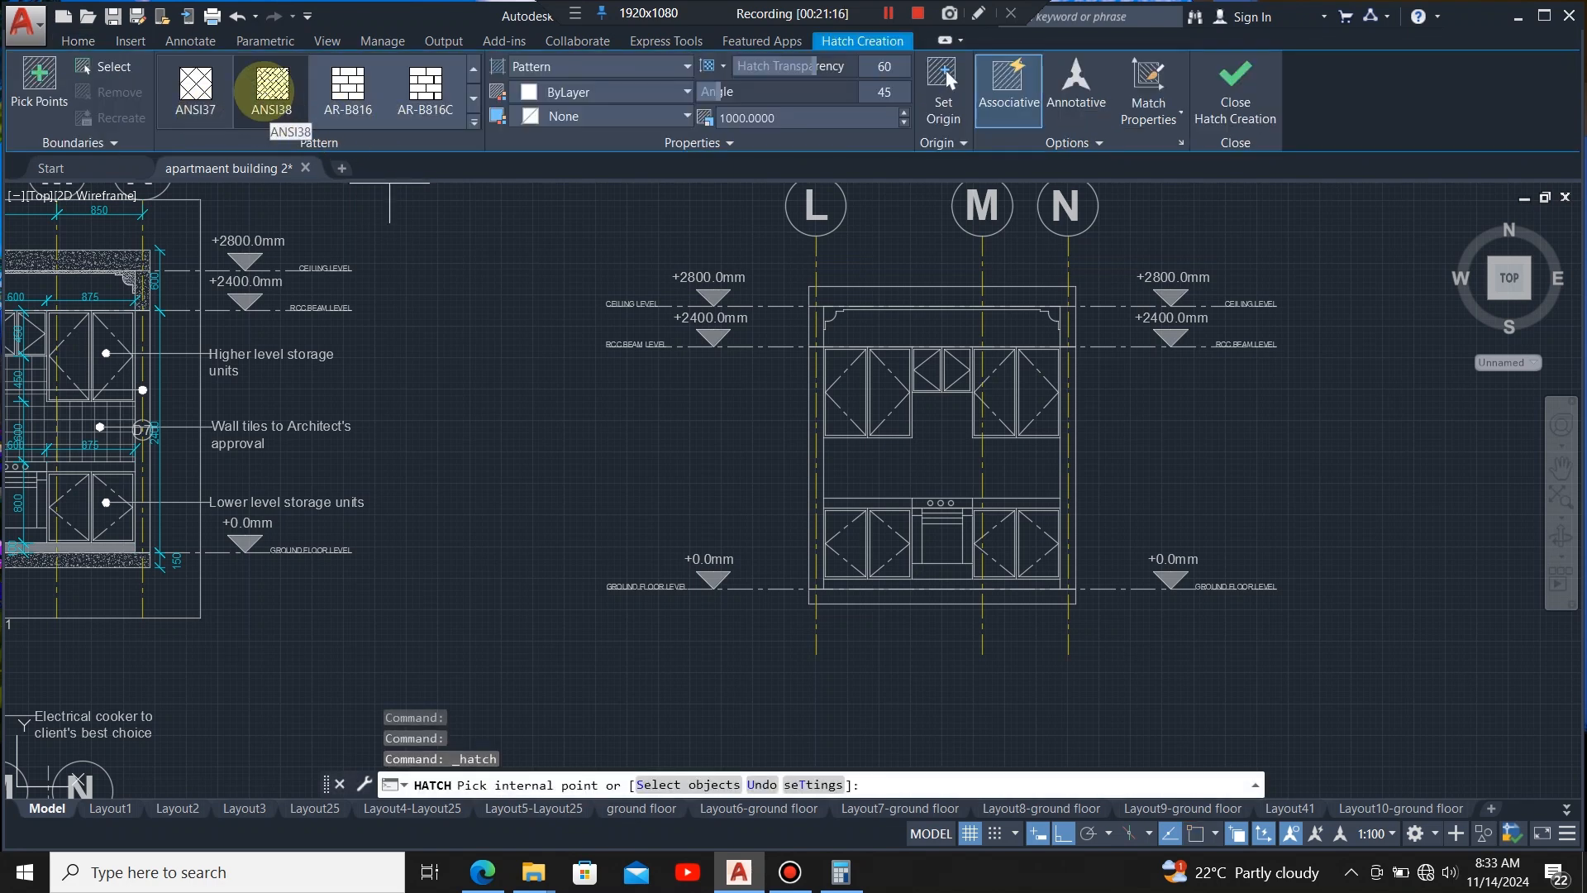
scroll(426, 87, "up", 2)
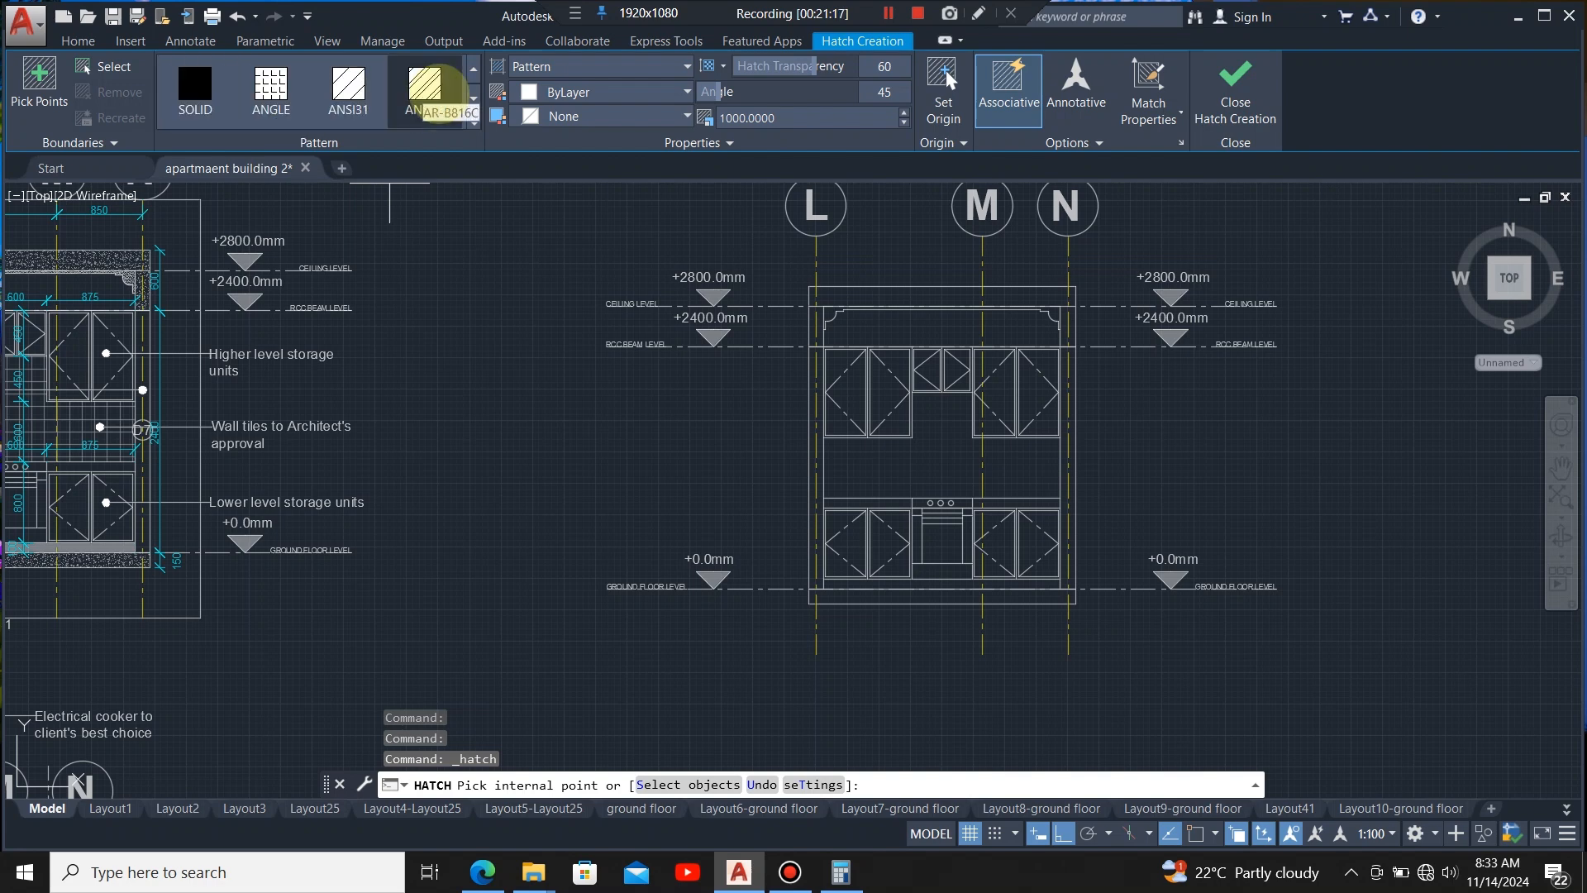
scroll(426, 87, "down", 3)
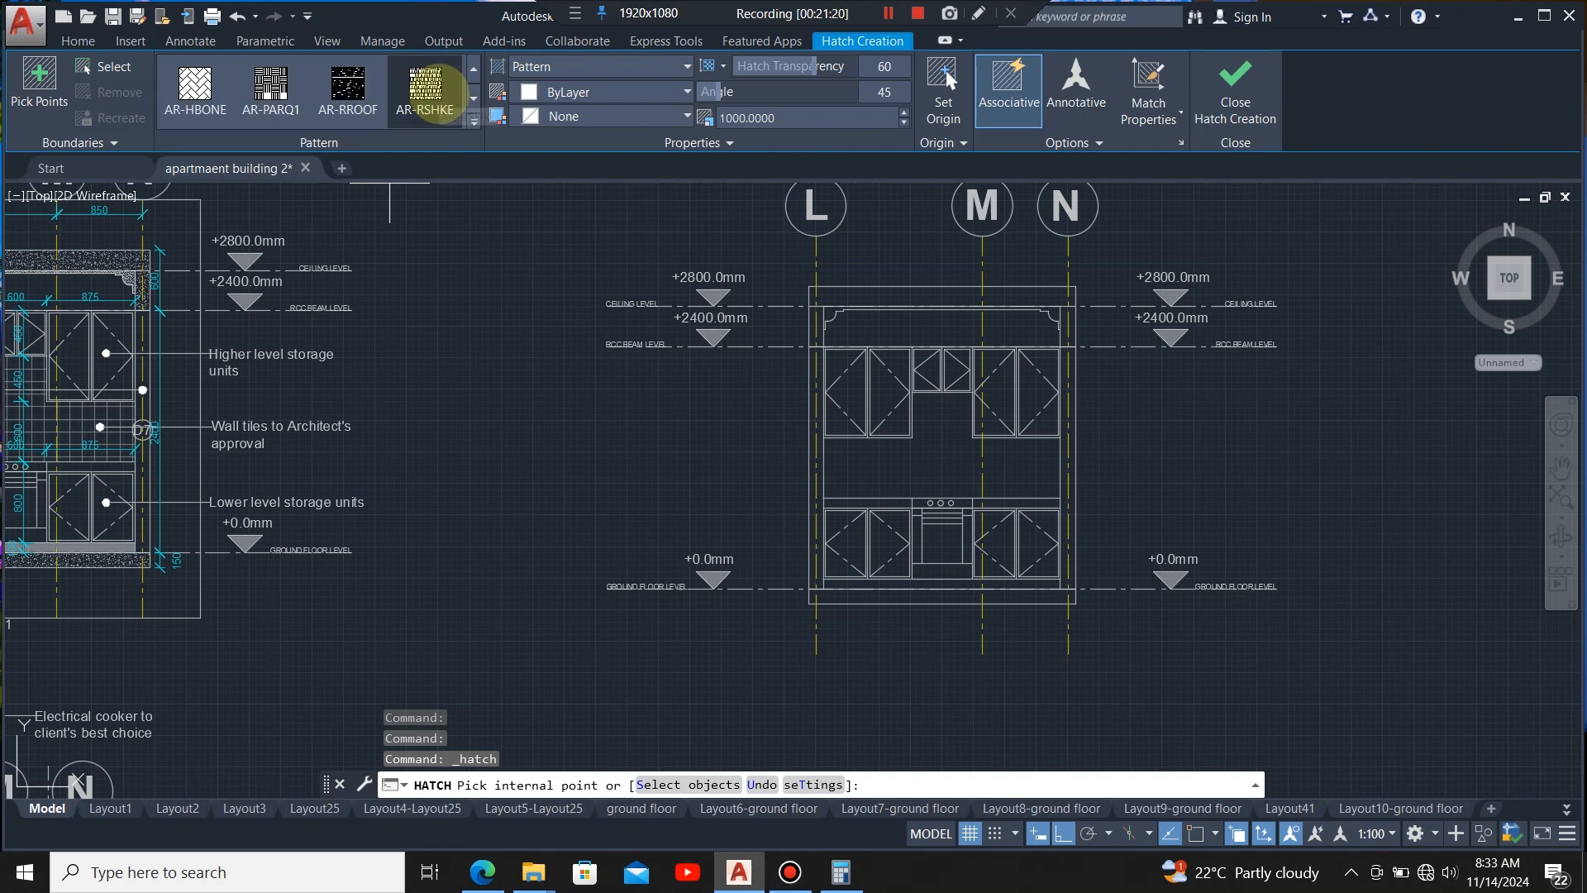
left_click(428, 85)
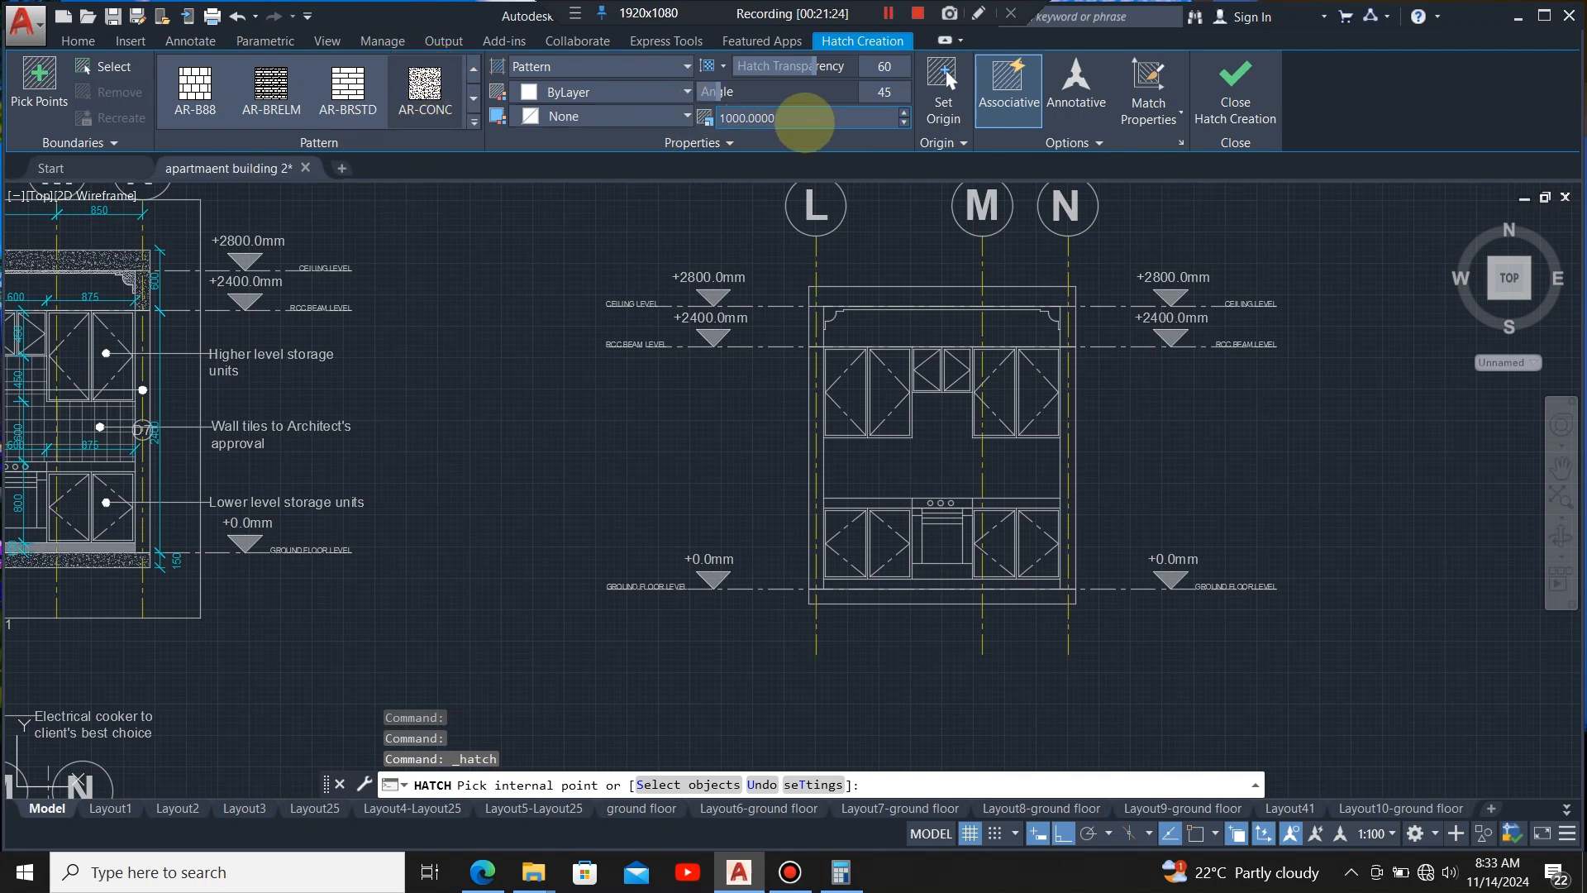
left_click(804, 118)
type("10")
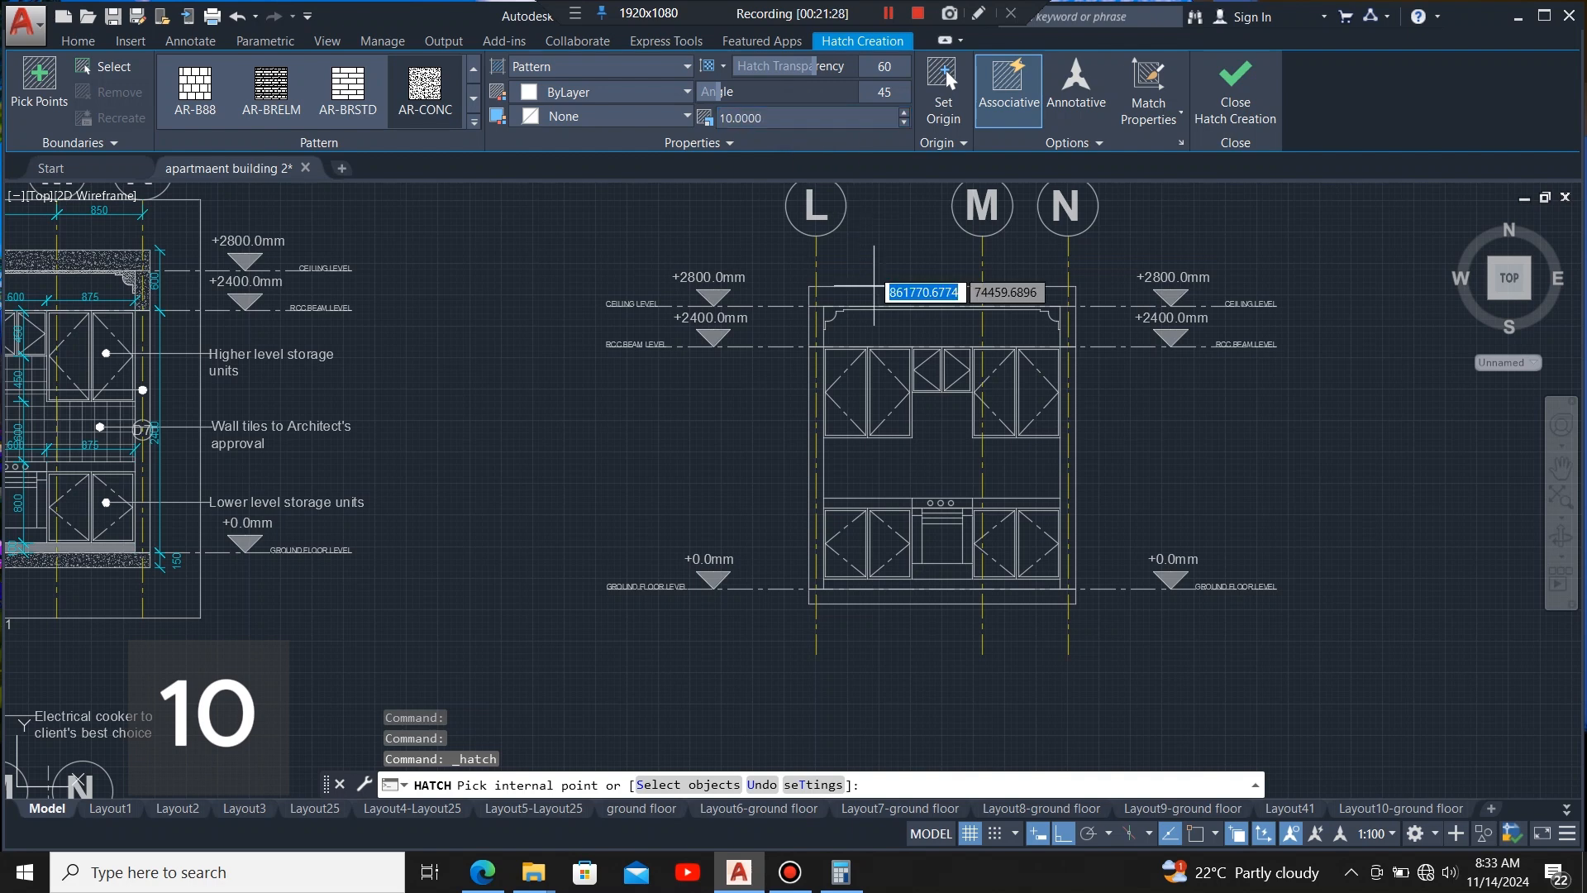
- Hatch both halves of the second elevation's left beam, between the ceiling and RCC beam levels on either side of grid L
scroll(941, 285, "up", 2)
scroll(793, 324, "up", 3)
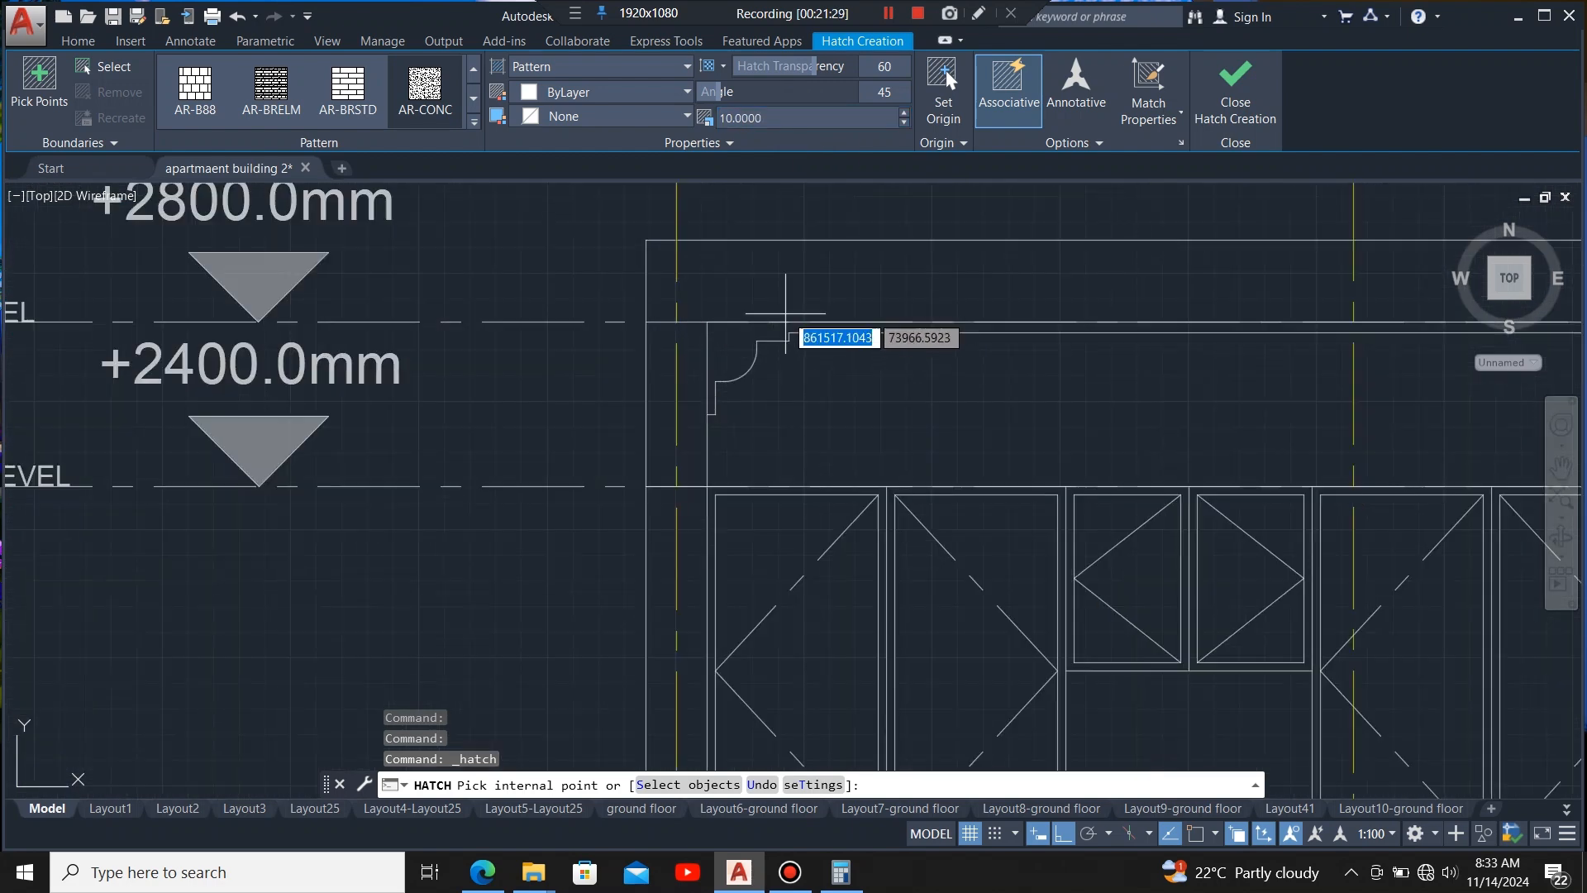
scroll(658, 446, "up", 2)
left_click(659, 431)
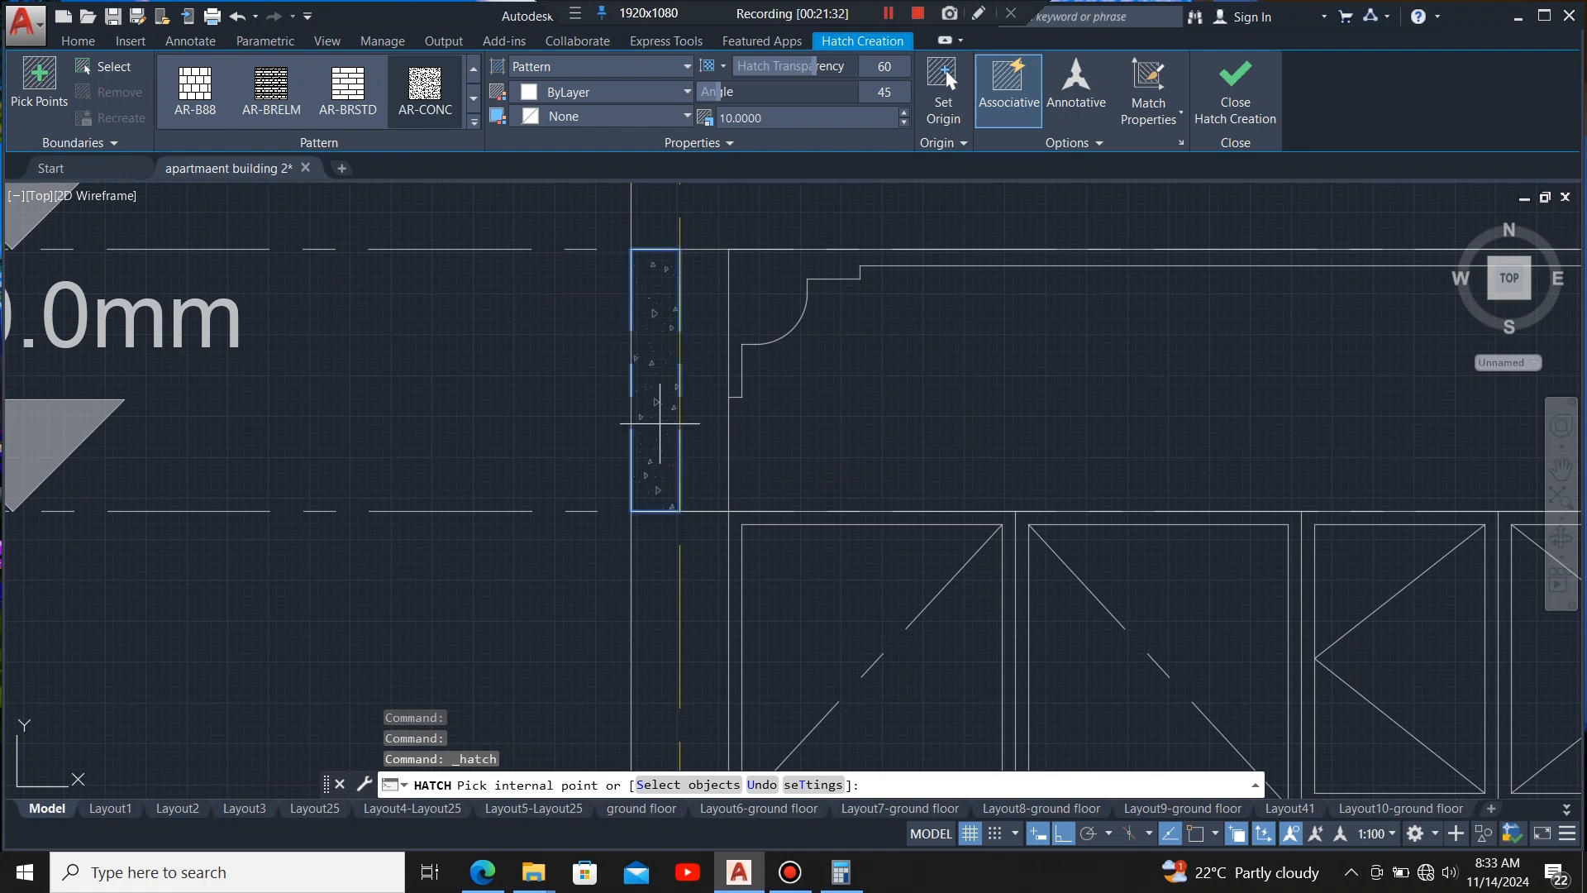
left_click(707, 403)
scroll(677, 478, "down", 3)
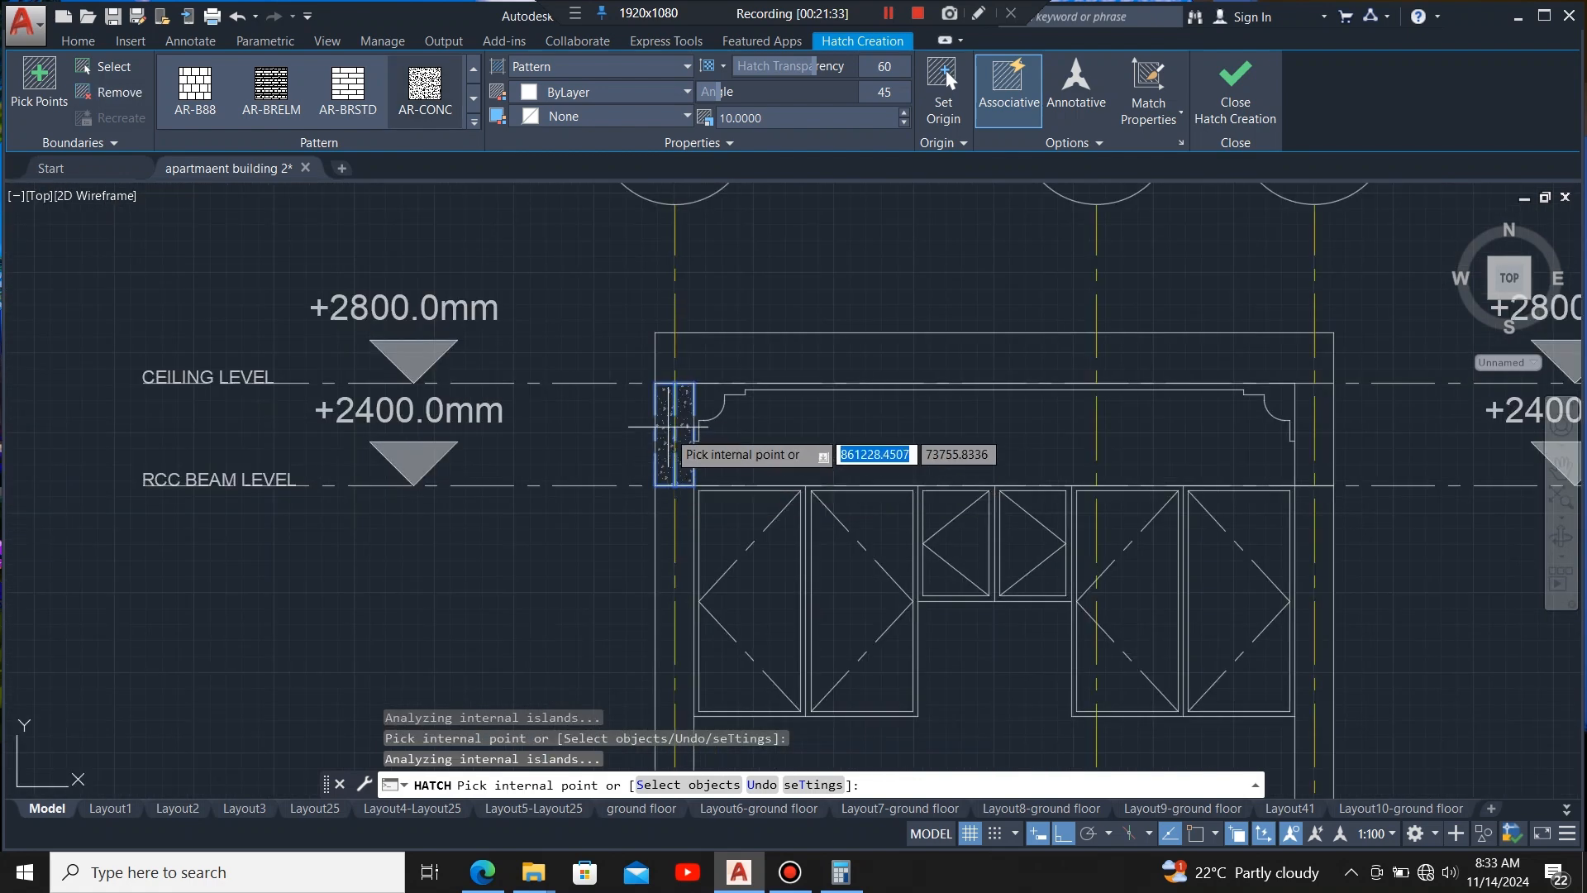
- Hatch all sections of the slab above the second elevation's ceiling level and the right beam beneath it at grid N
left_click(665, 353)
left_click(724, 350)
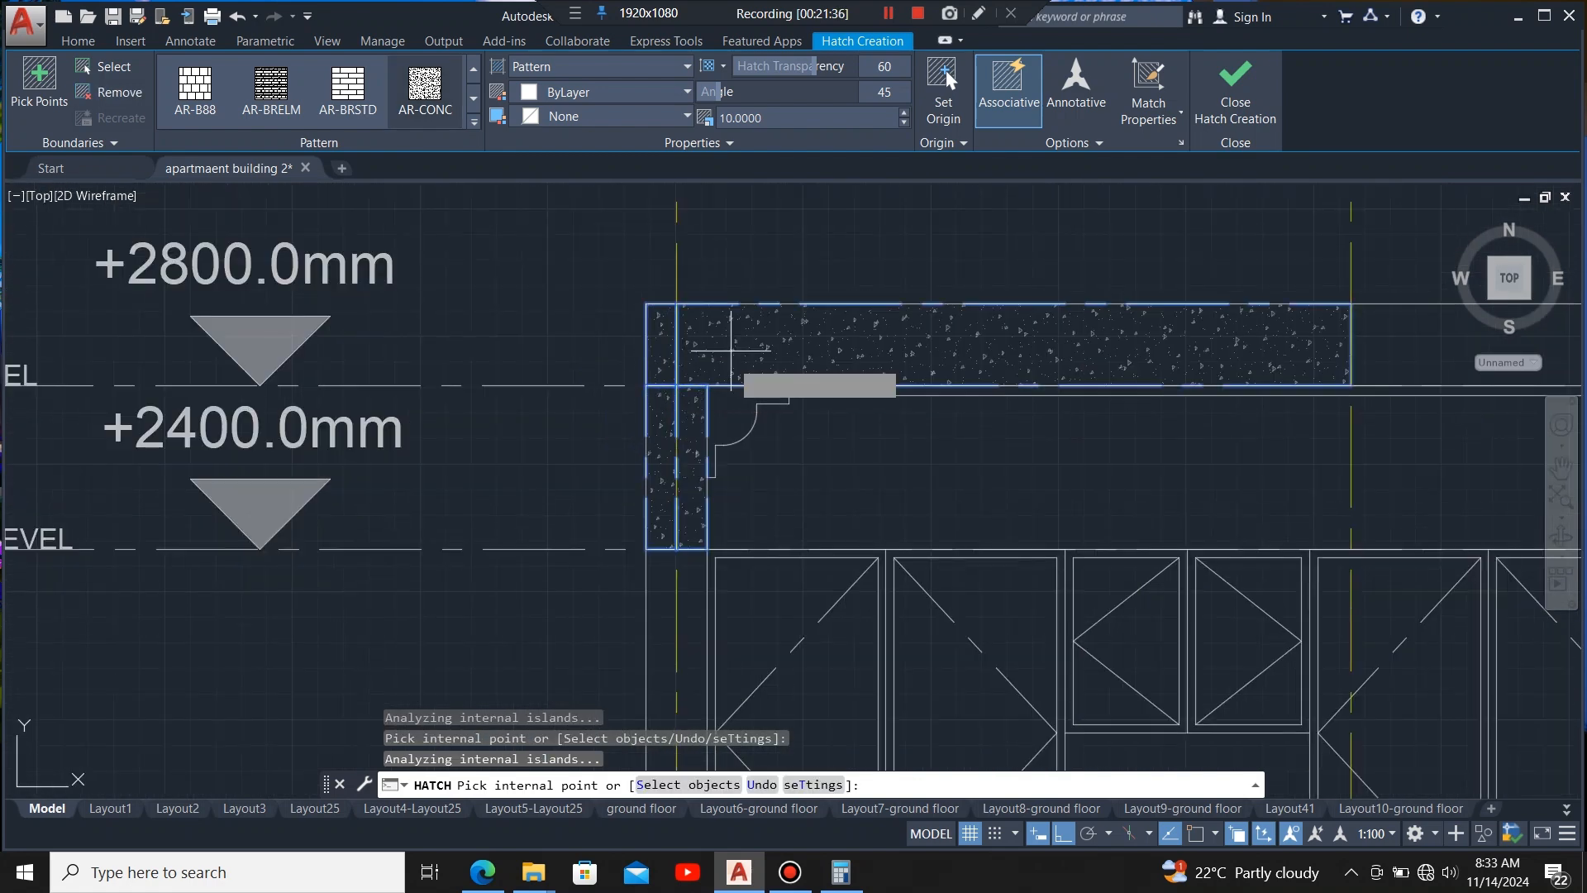
scroll(430, 428, "down", 4)
scroll(740, 397, "up", 3)
left_click(744, 364)
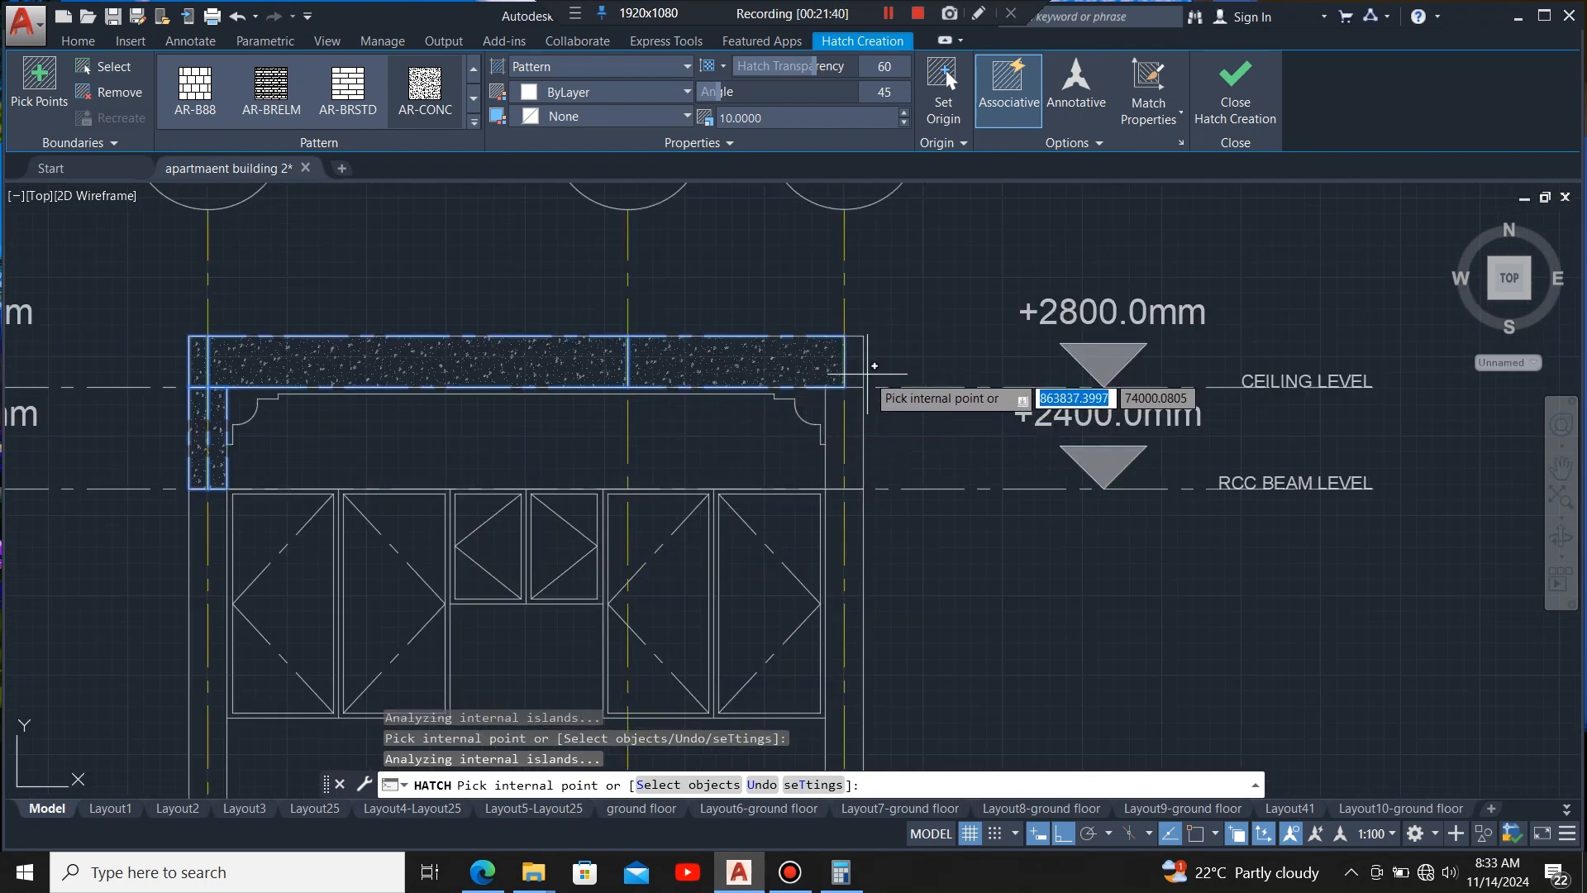
left_click(854, 362)
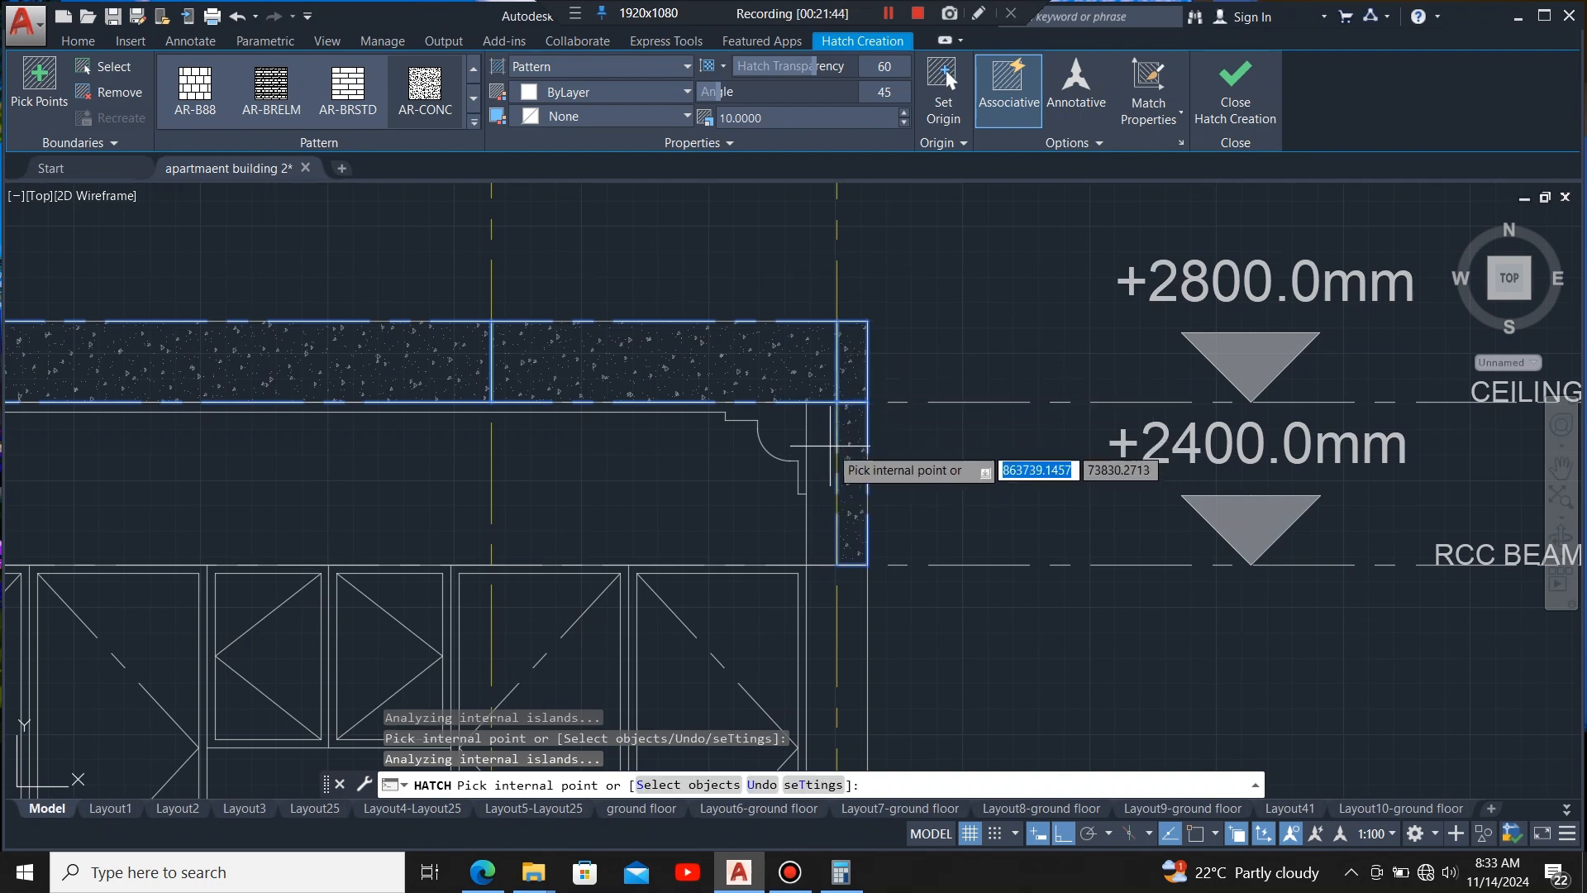
left_click(845, 465)
- Hatch all sections of the floor slab below the second elevation's ground floor level and finish the concrete hatch
scroll(979, 314, "down", 6)
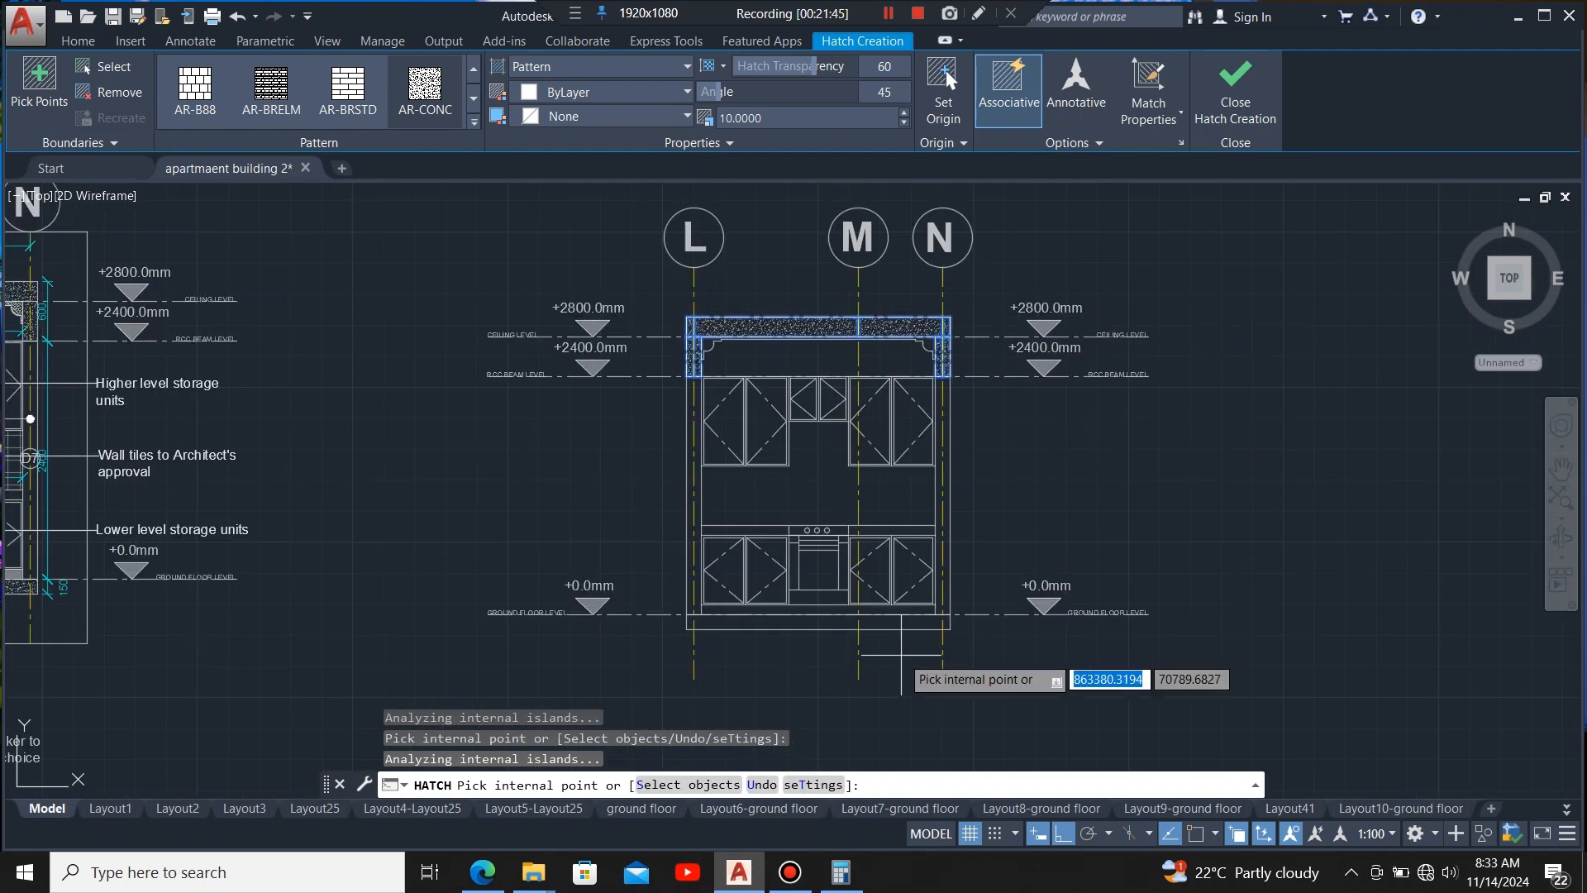
scroll(846, 653, "up", 4)
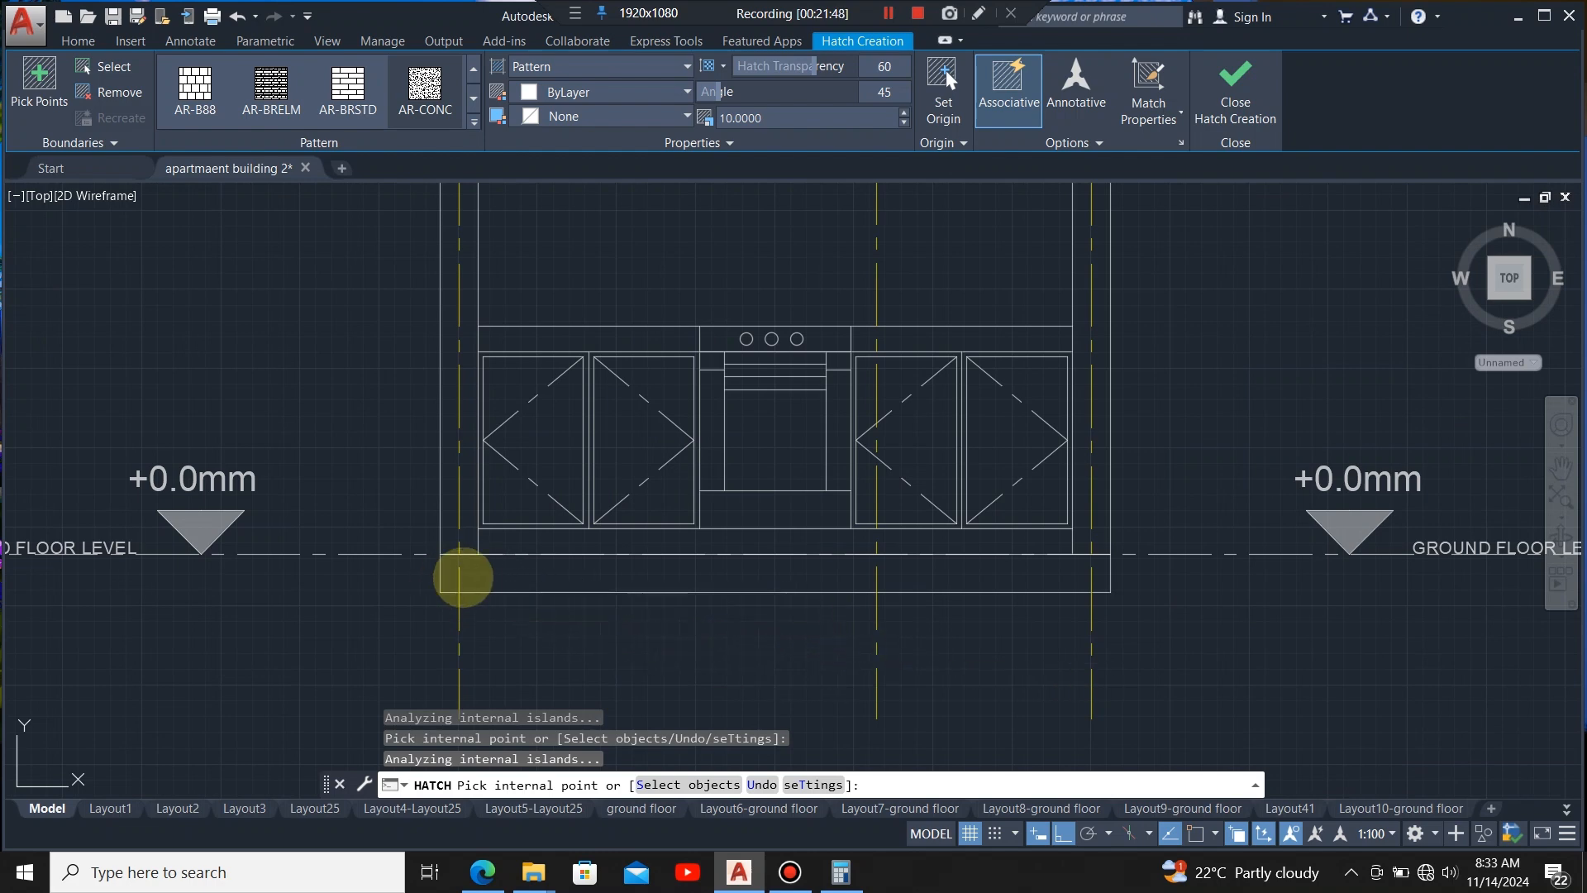
left_click(453, 575)
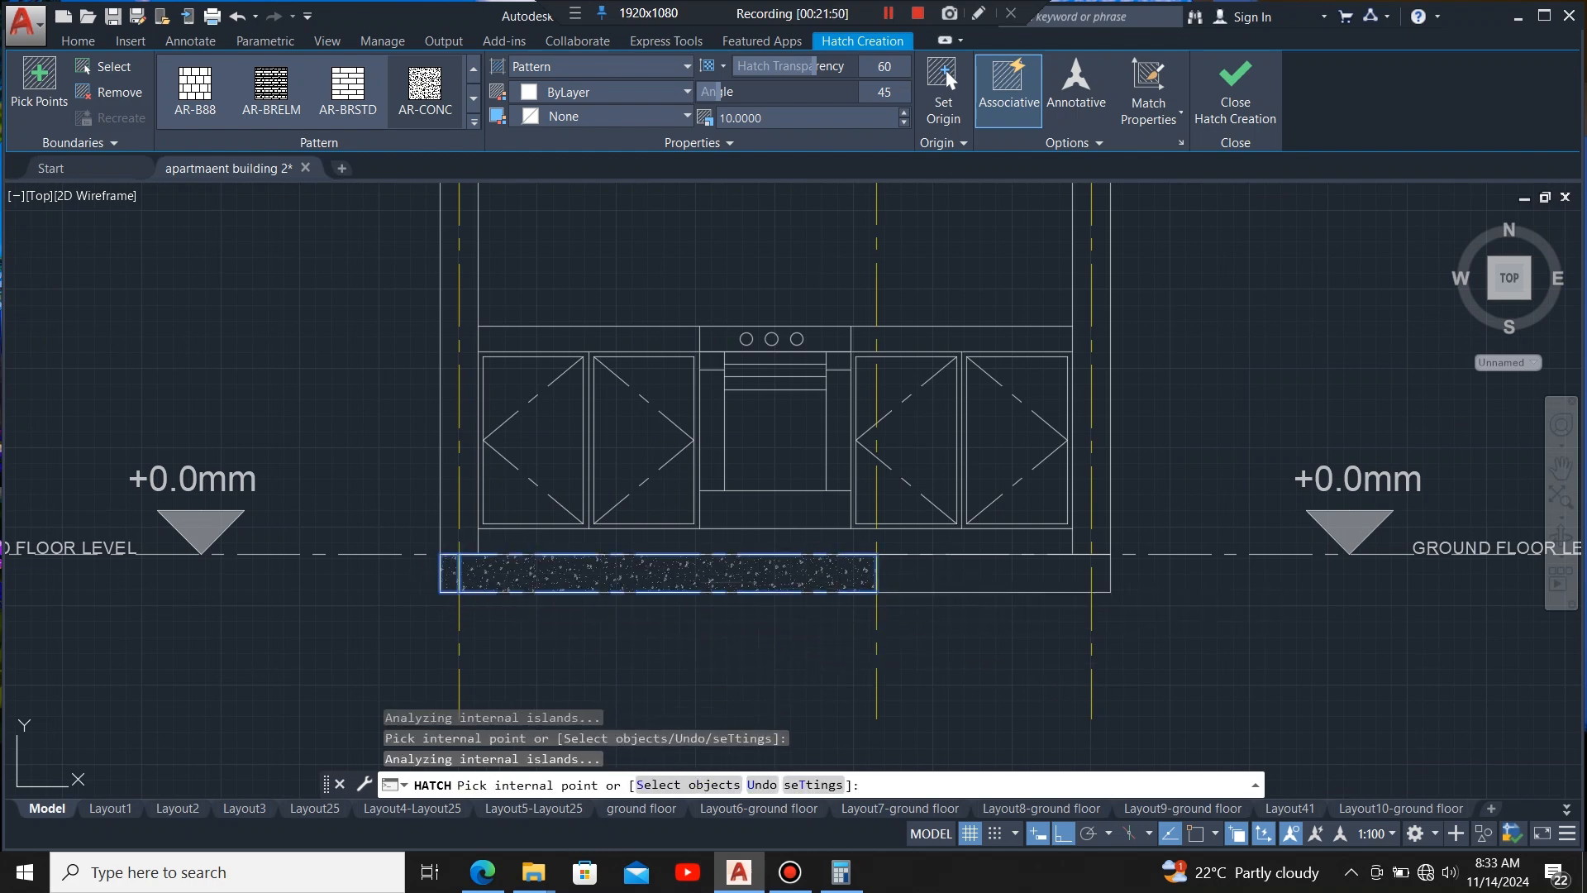
left_click(984, 576)
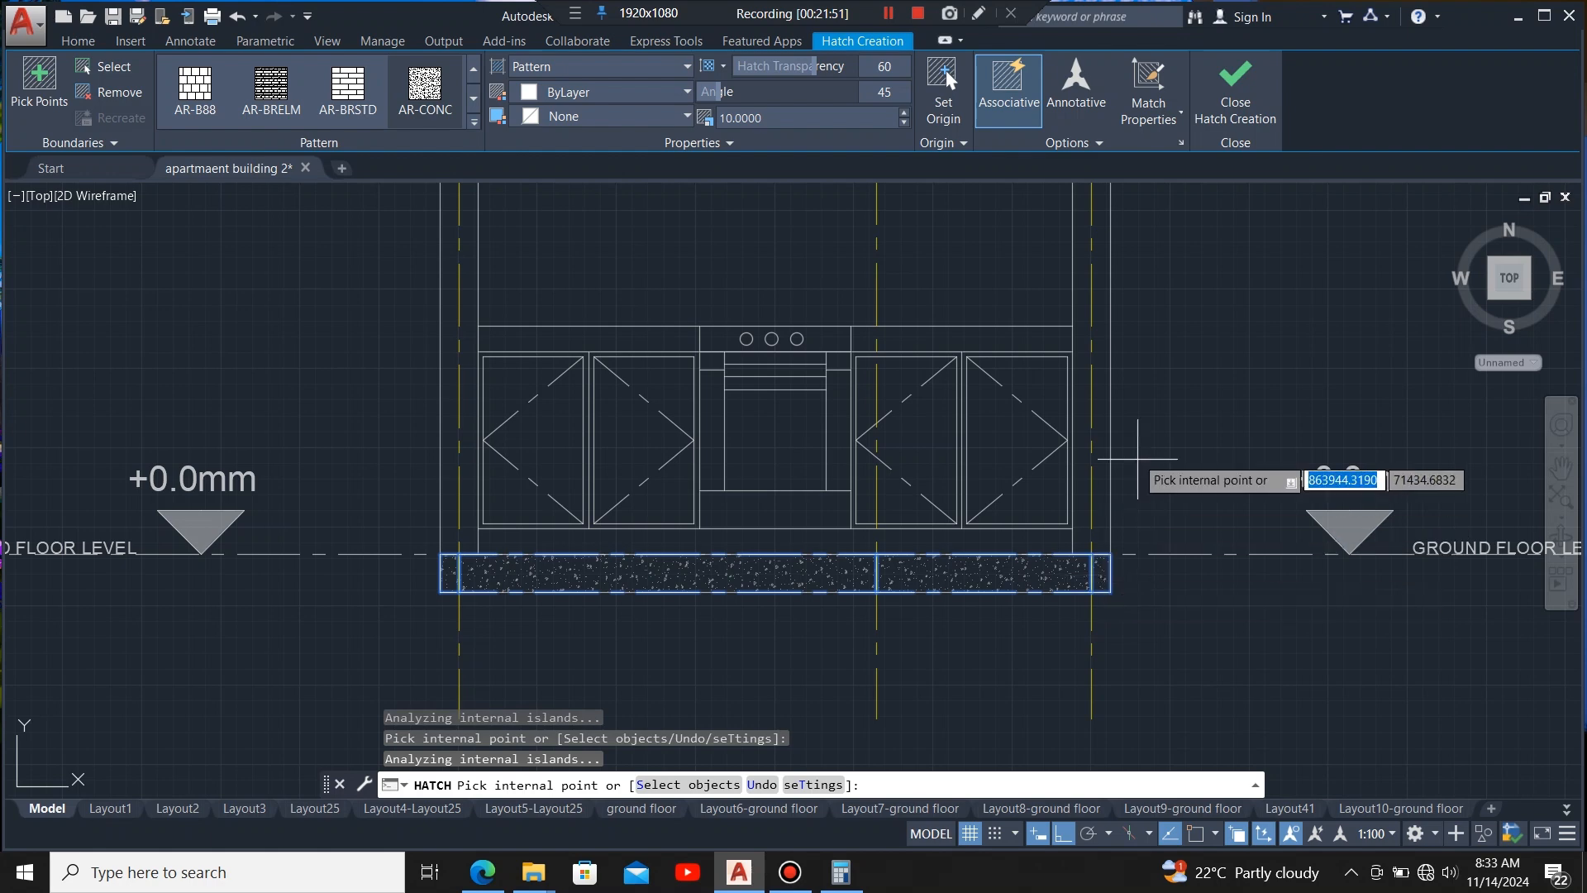
scroll(1141, 435, "down", 2)
scroll(1029, 575, "down", 3)
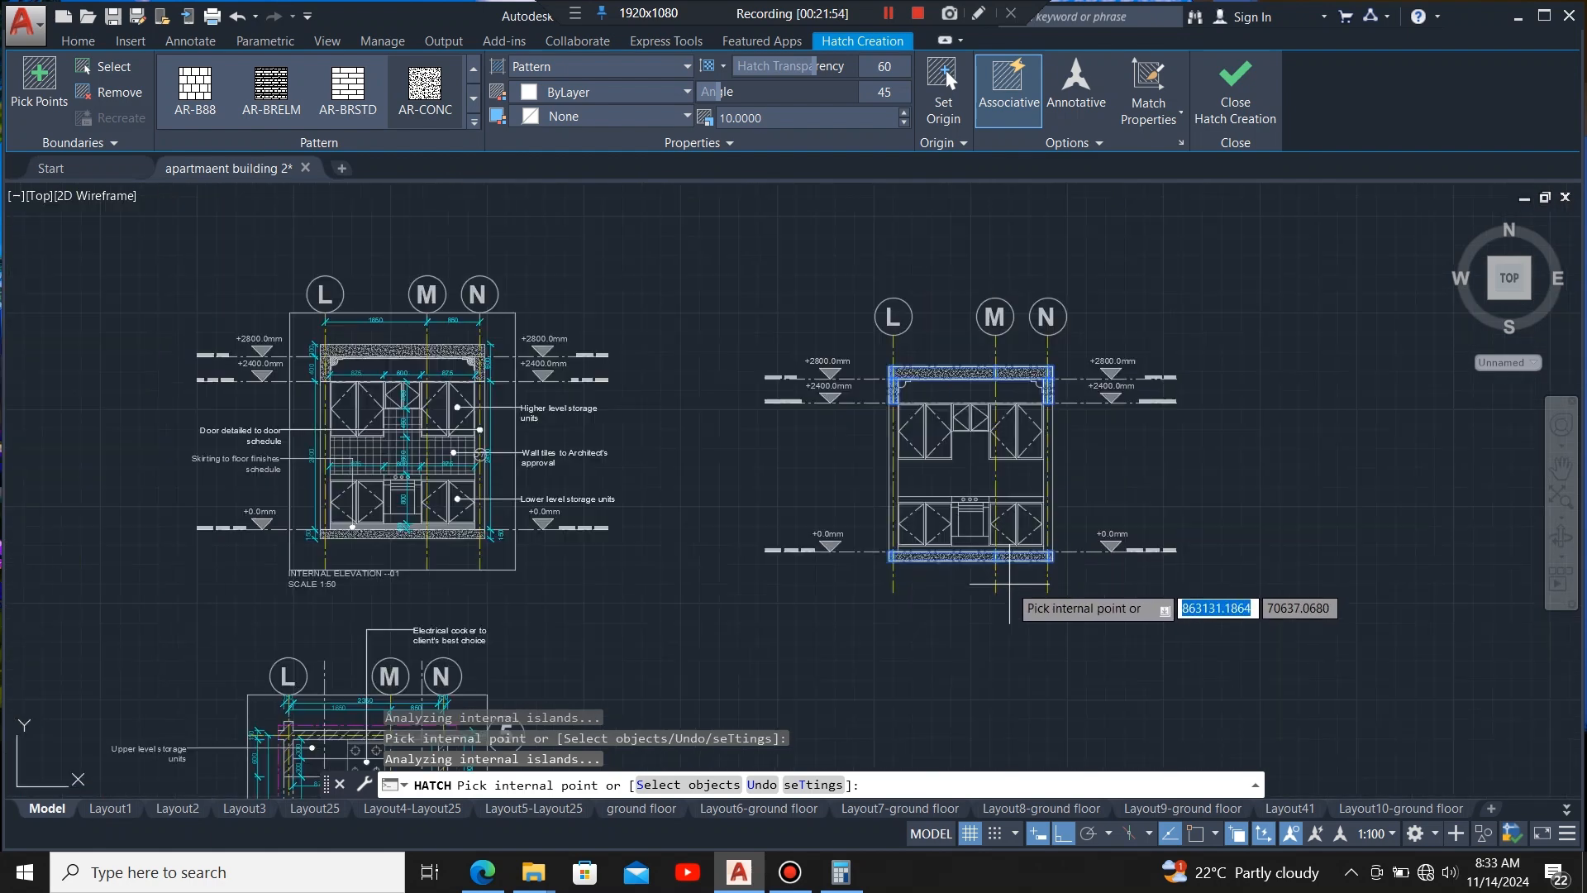
key("Escape")
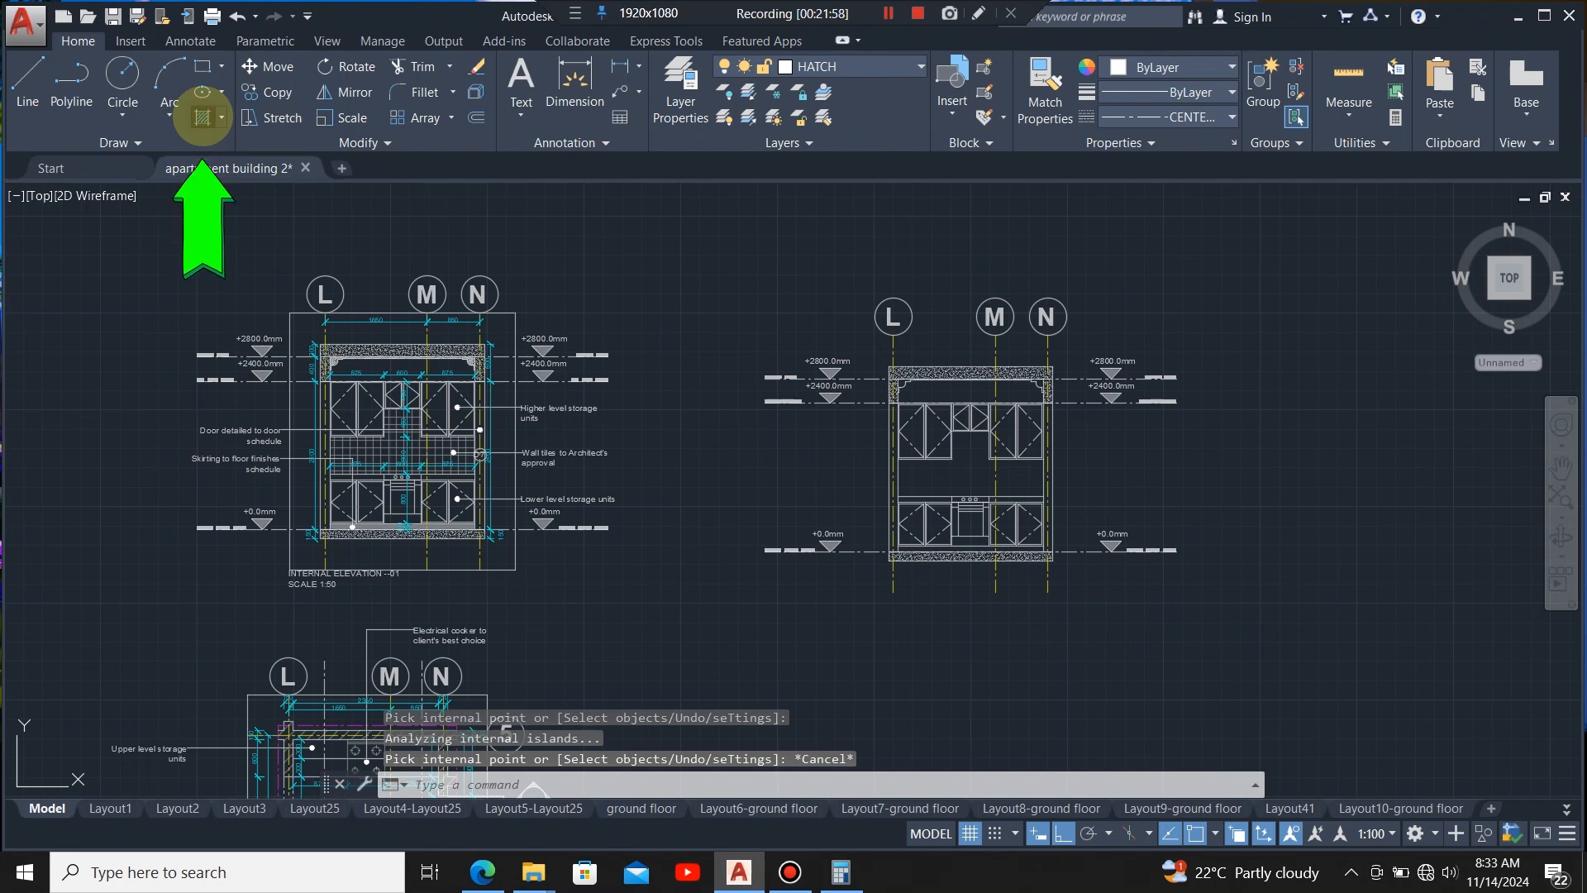
- Fill both sections of the skirting strip beneath the second elevation's lower storage units with a SOLID hatch
left_click(203, 117)
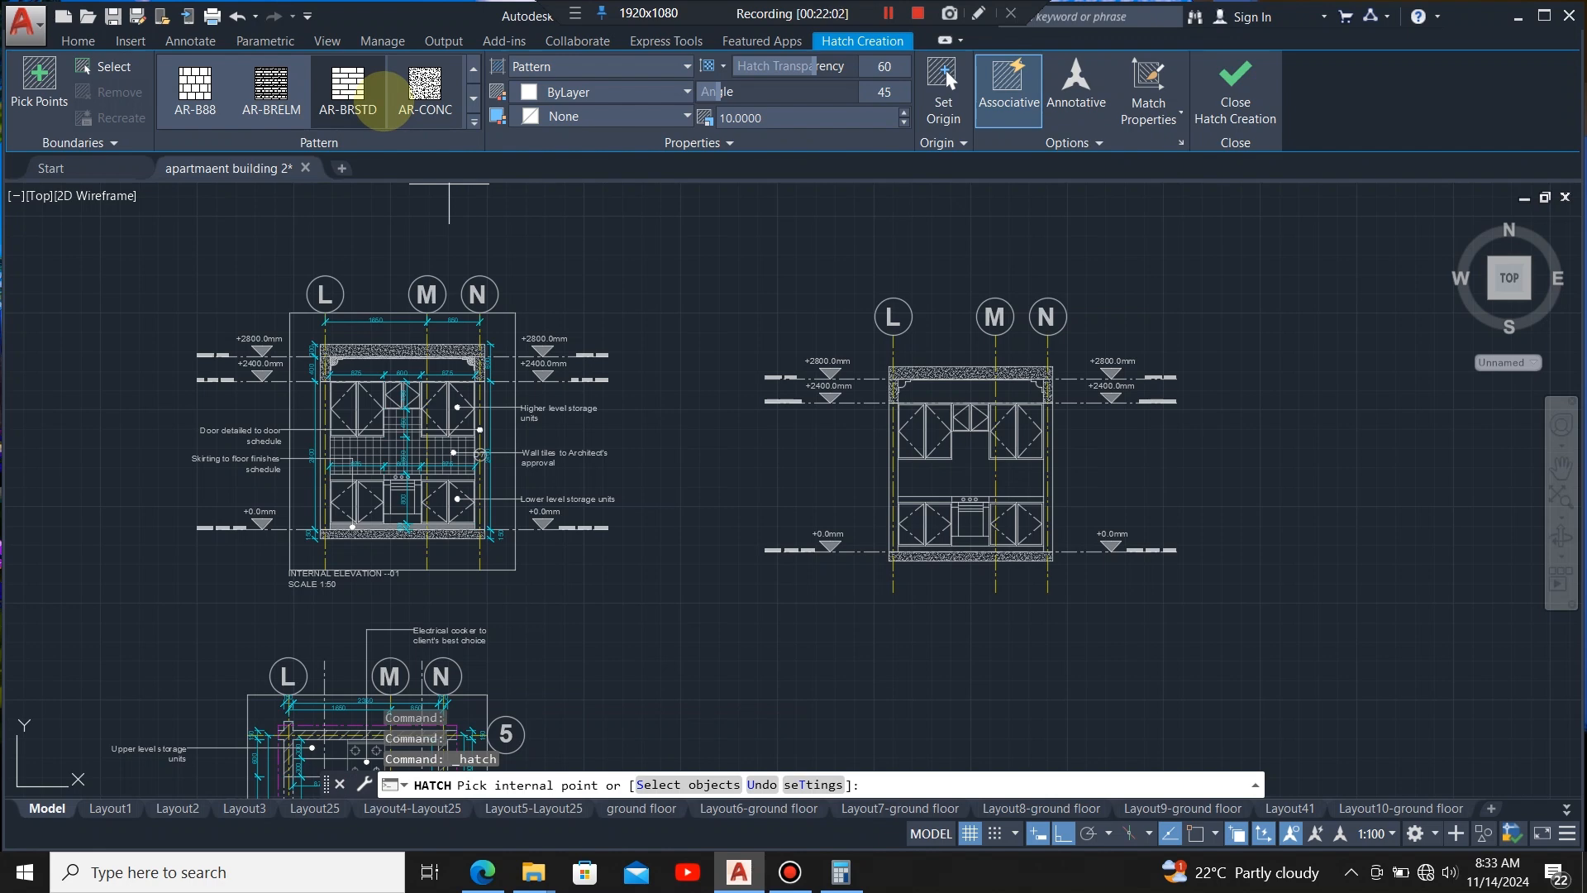
scroll(331, 90, "up", 3)
left_click(195, 83)
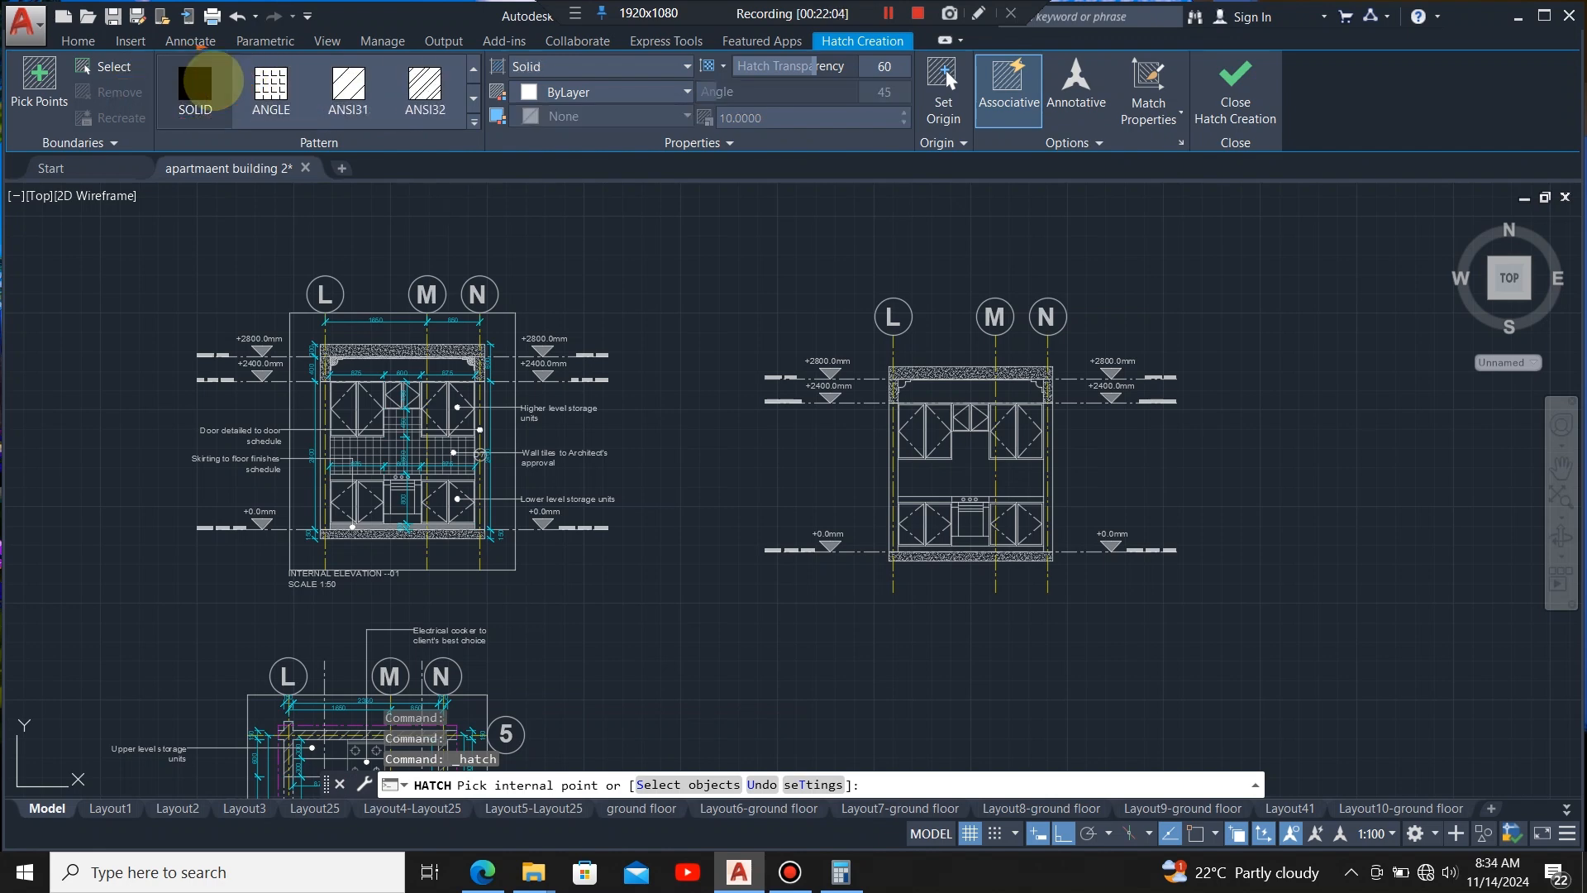
scroll(992, 583, "up", 6)
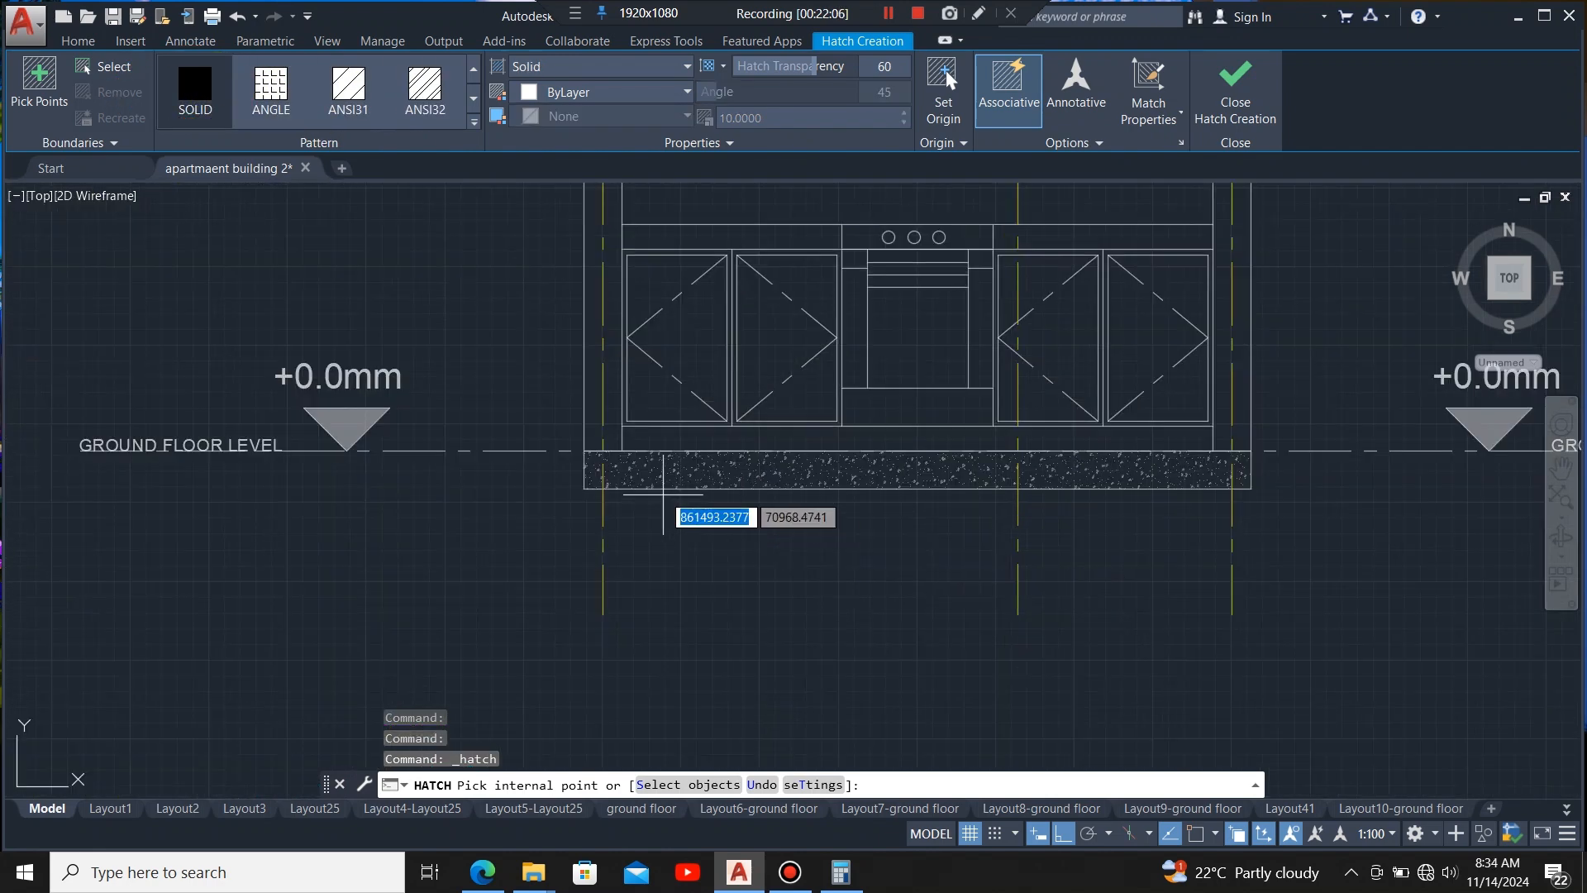
left_click(671, 436)
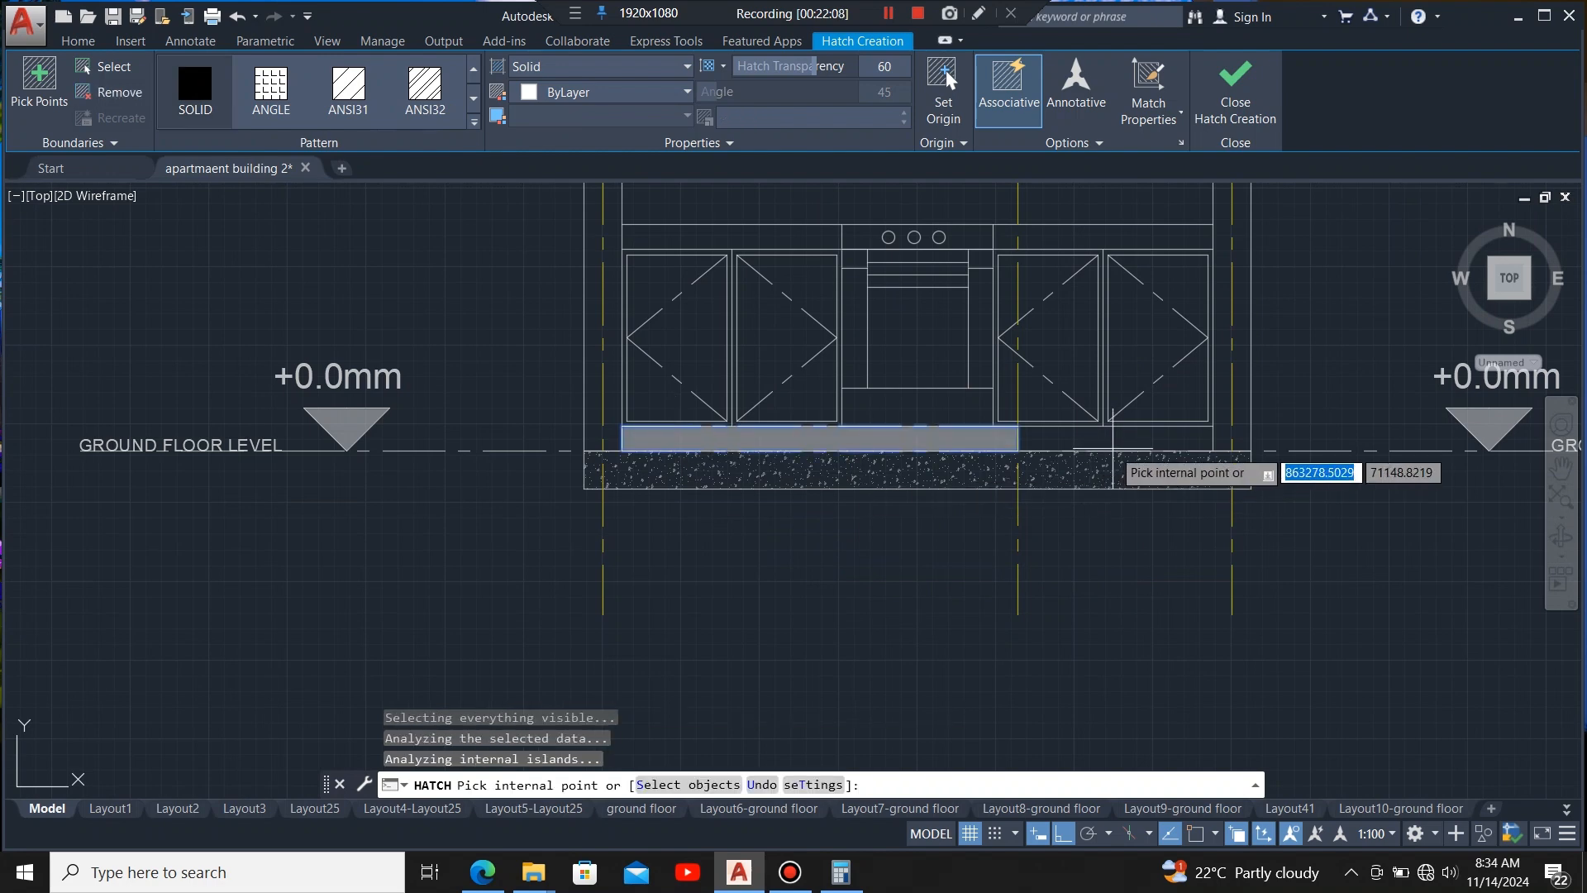
left_click(1113, 445)
scroll(797, 541, "down", 4)
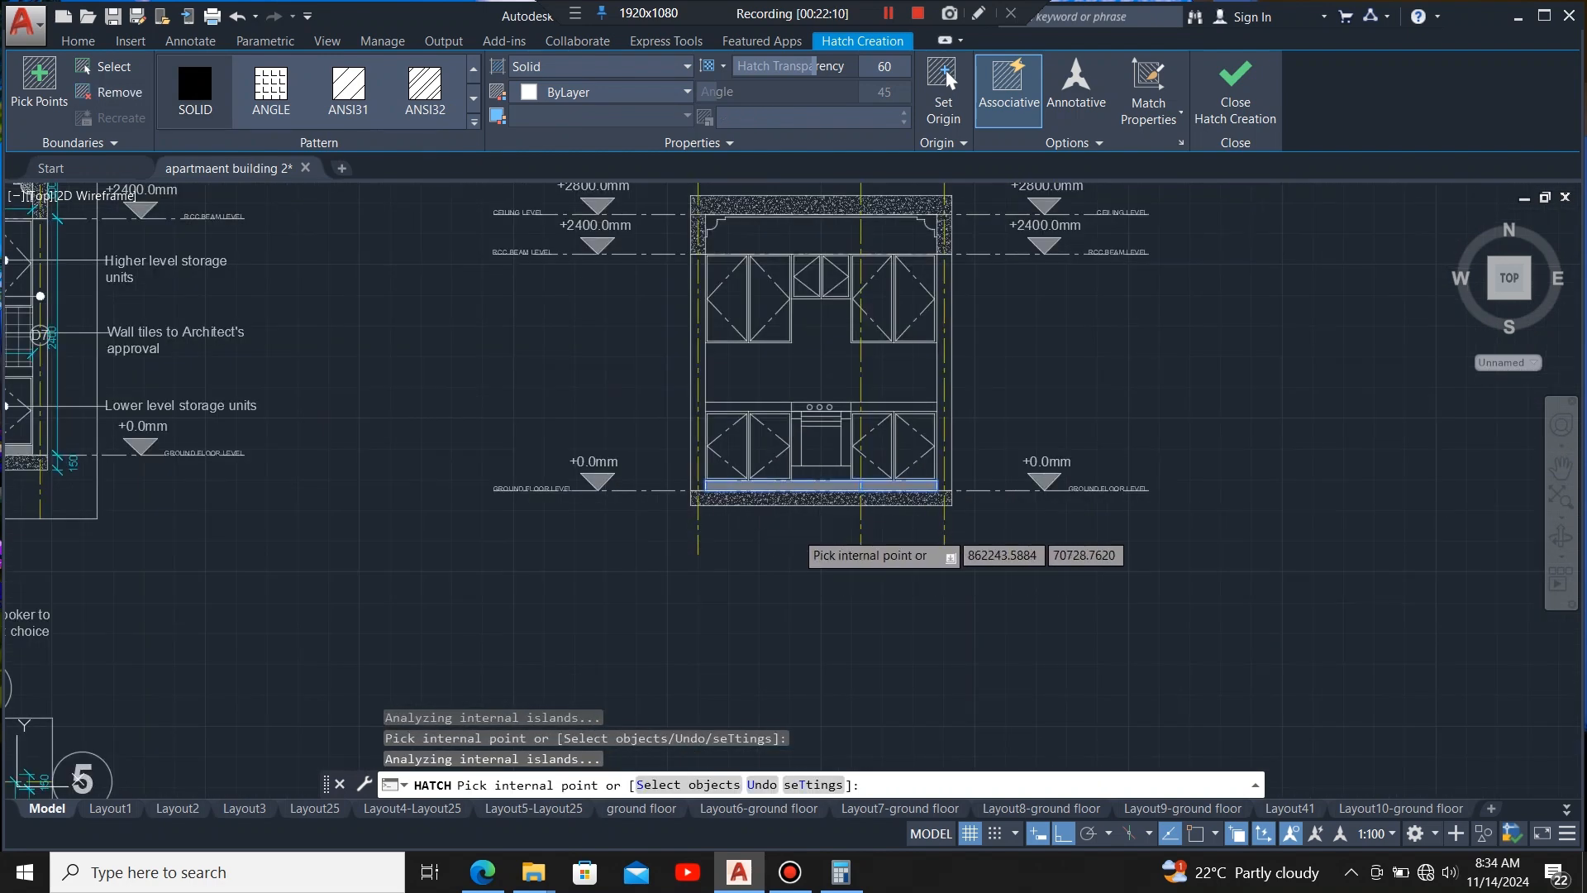
key("Escape")
- Hatch both sections of the second elevation's cornice and ceiling strip below the slab with the AR-SAND pattern
scroll(1064, 708, "down", 2)
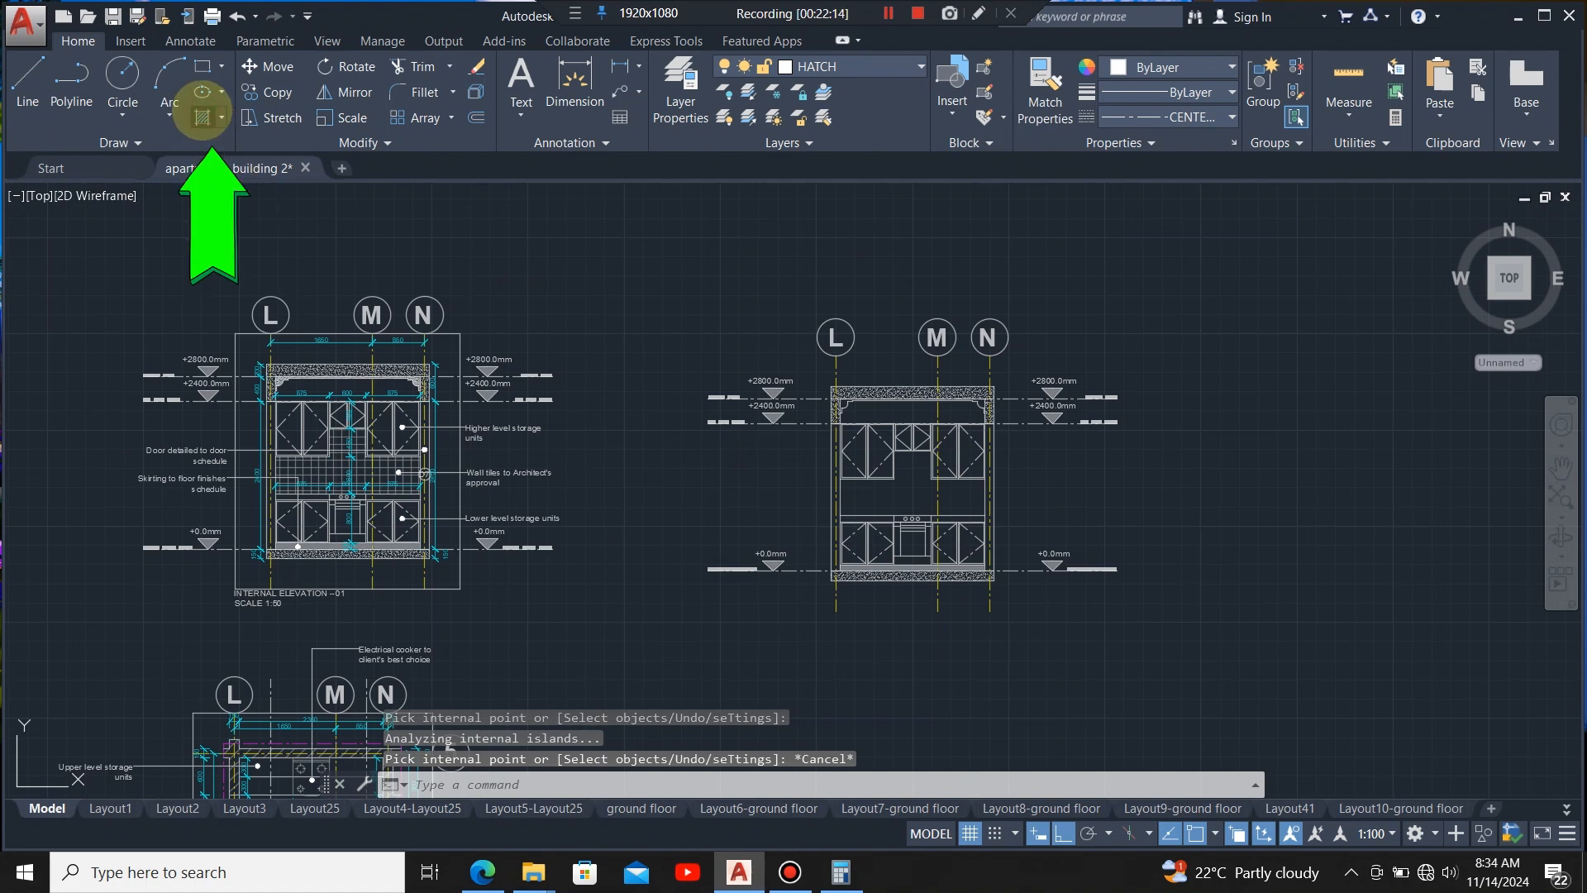
left_click(202, 117)
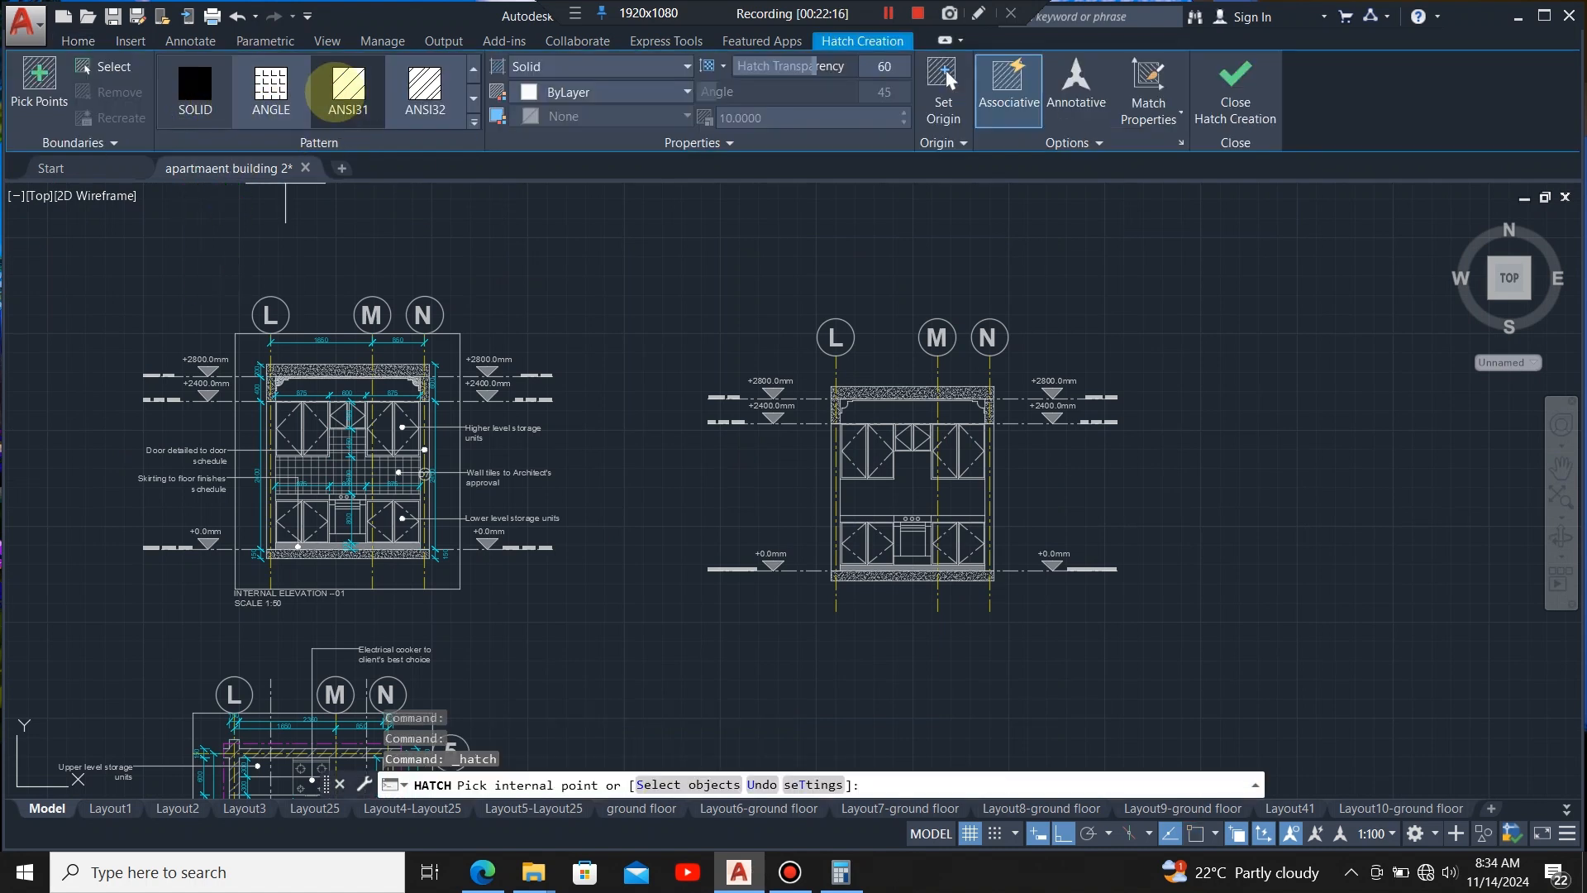
scroll(345, 86, "down", 3)
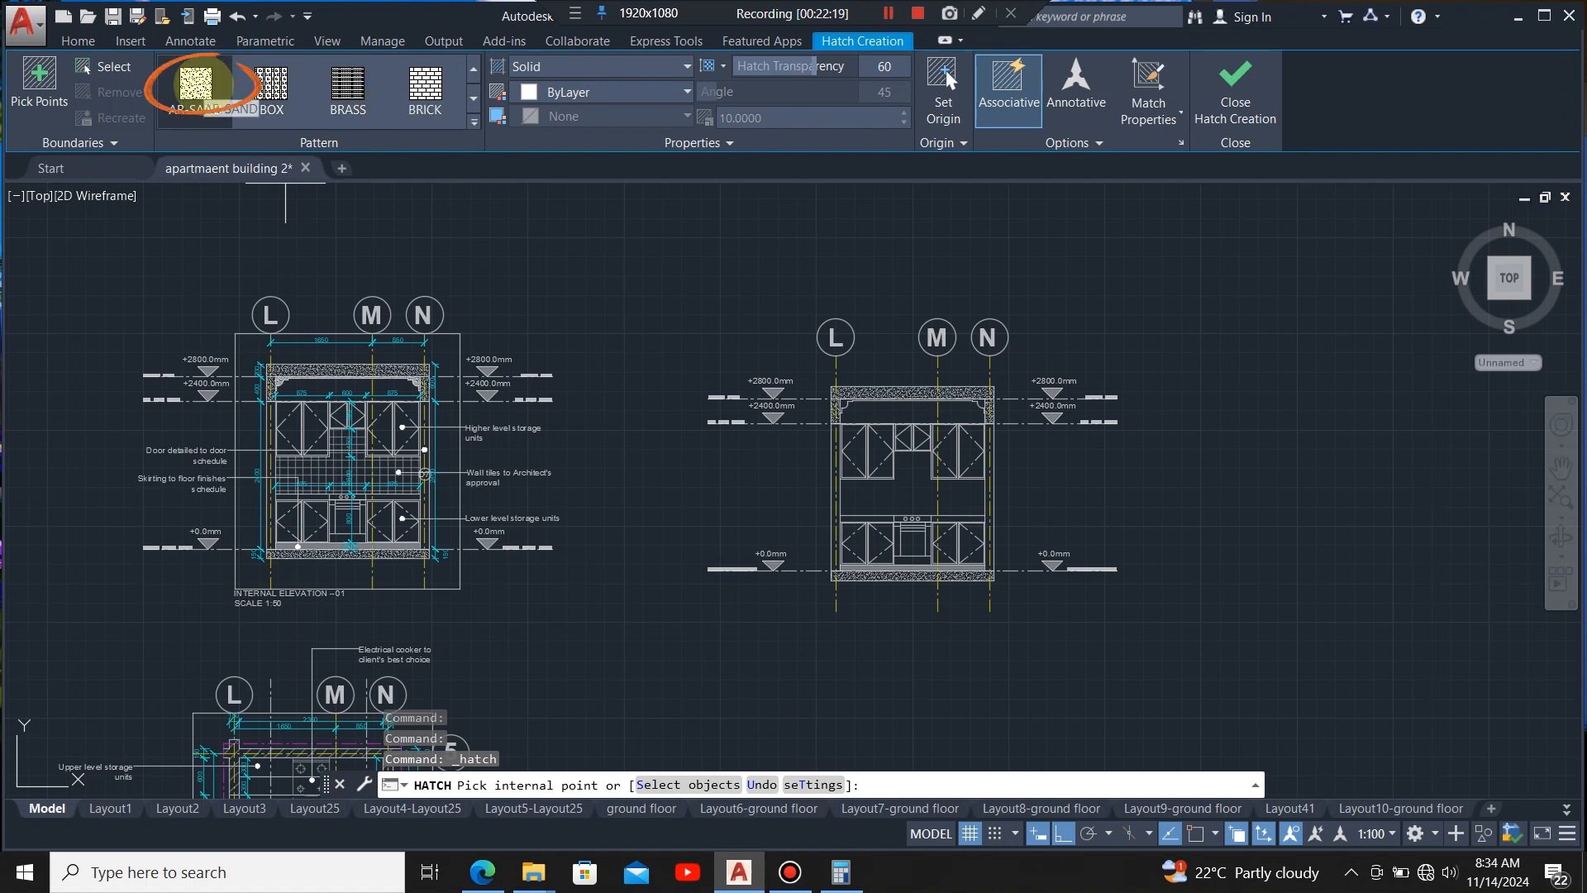
left_click(196, 82)
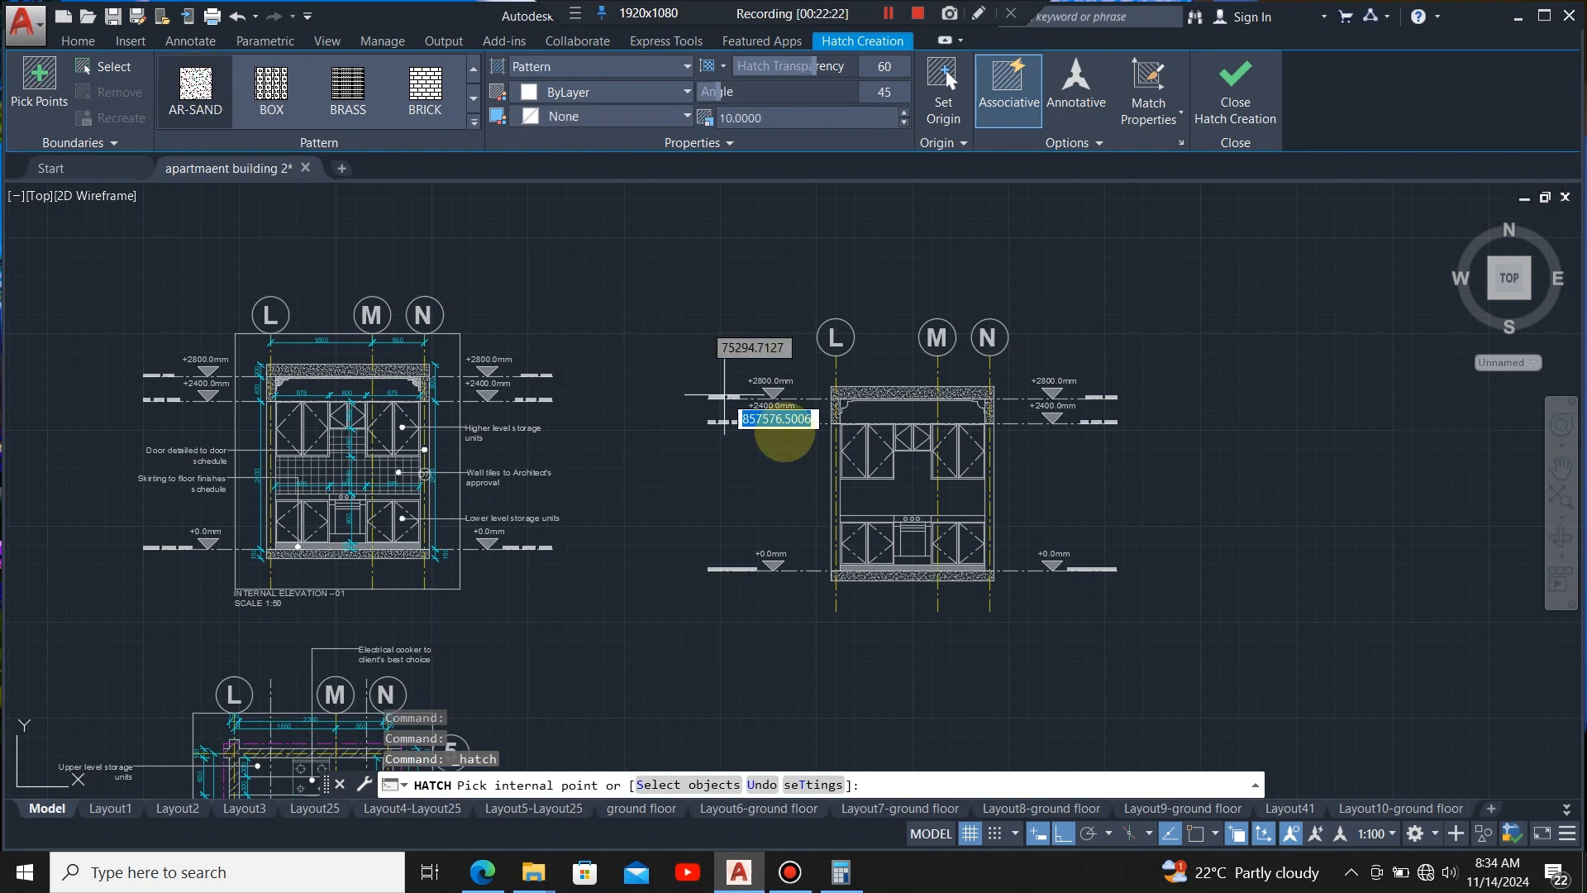
scroll(872, 406, "up", 5)
left_click(760, 414)
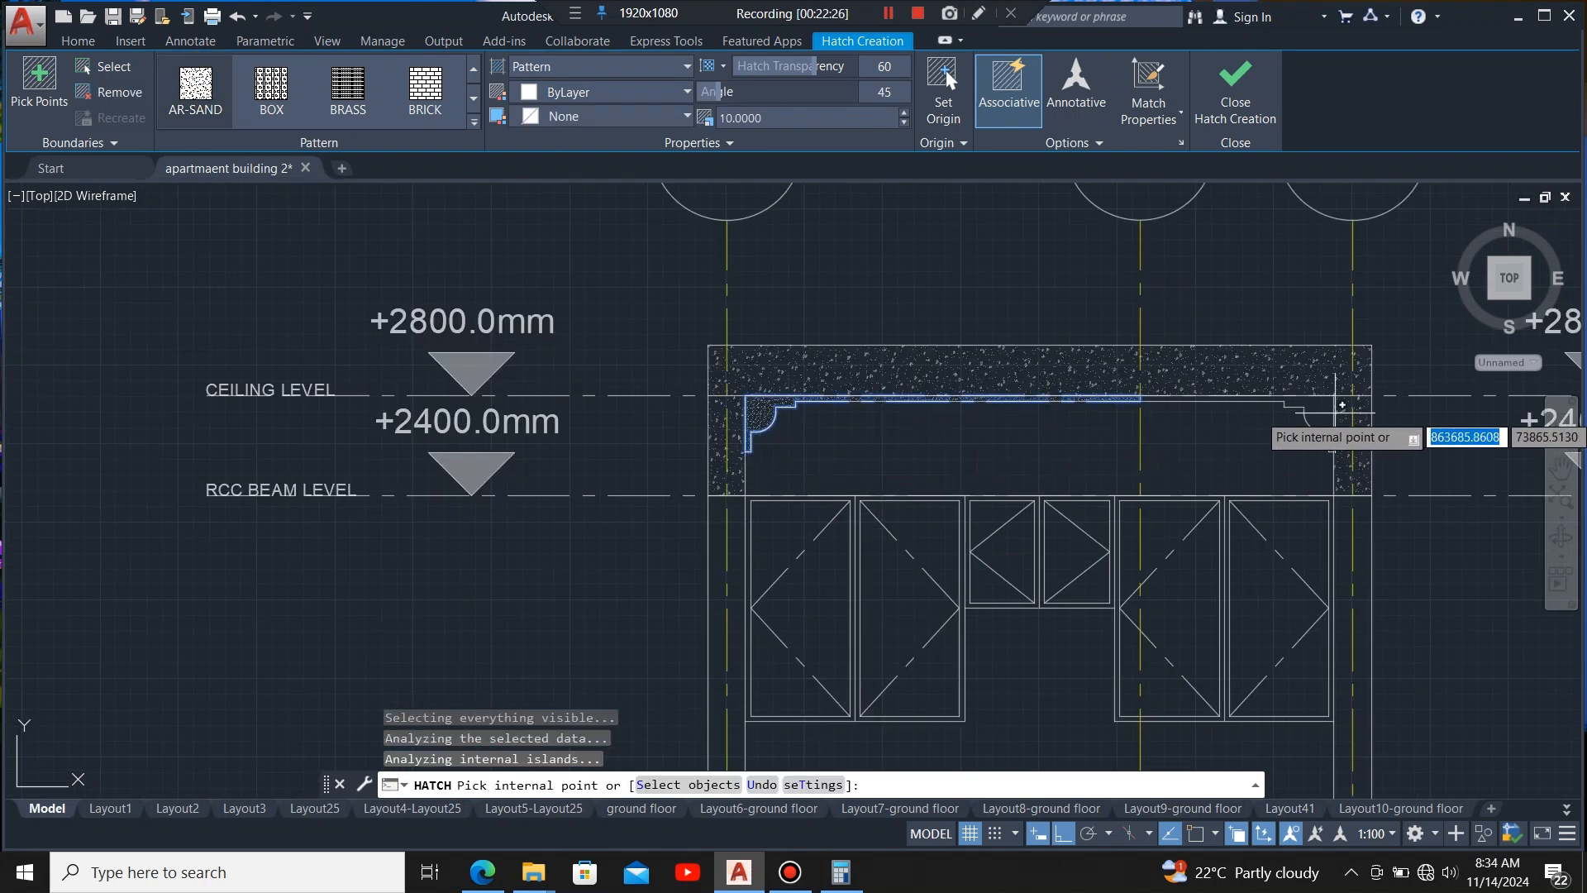
left_click(1265, 470)
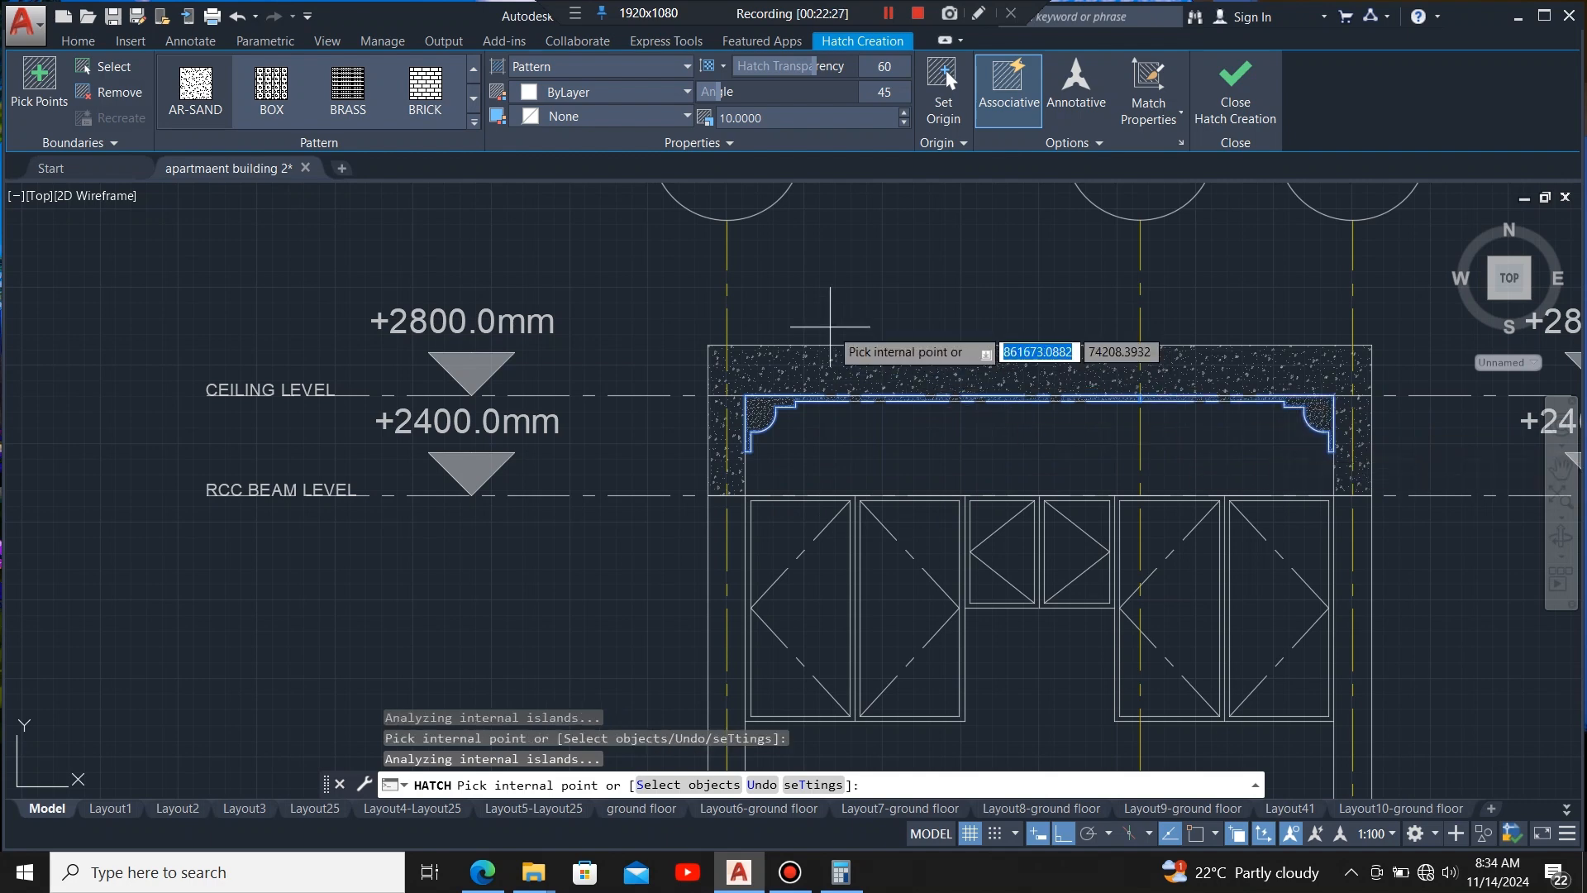
scroll(827, 319, "down", 3)
scroll(939, 456, "up", 2)
key("Escape")
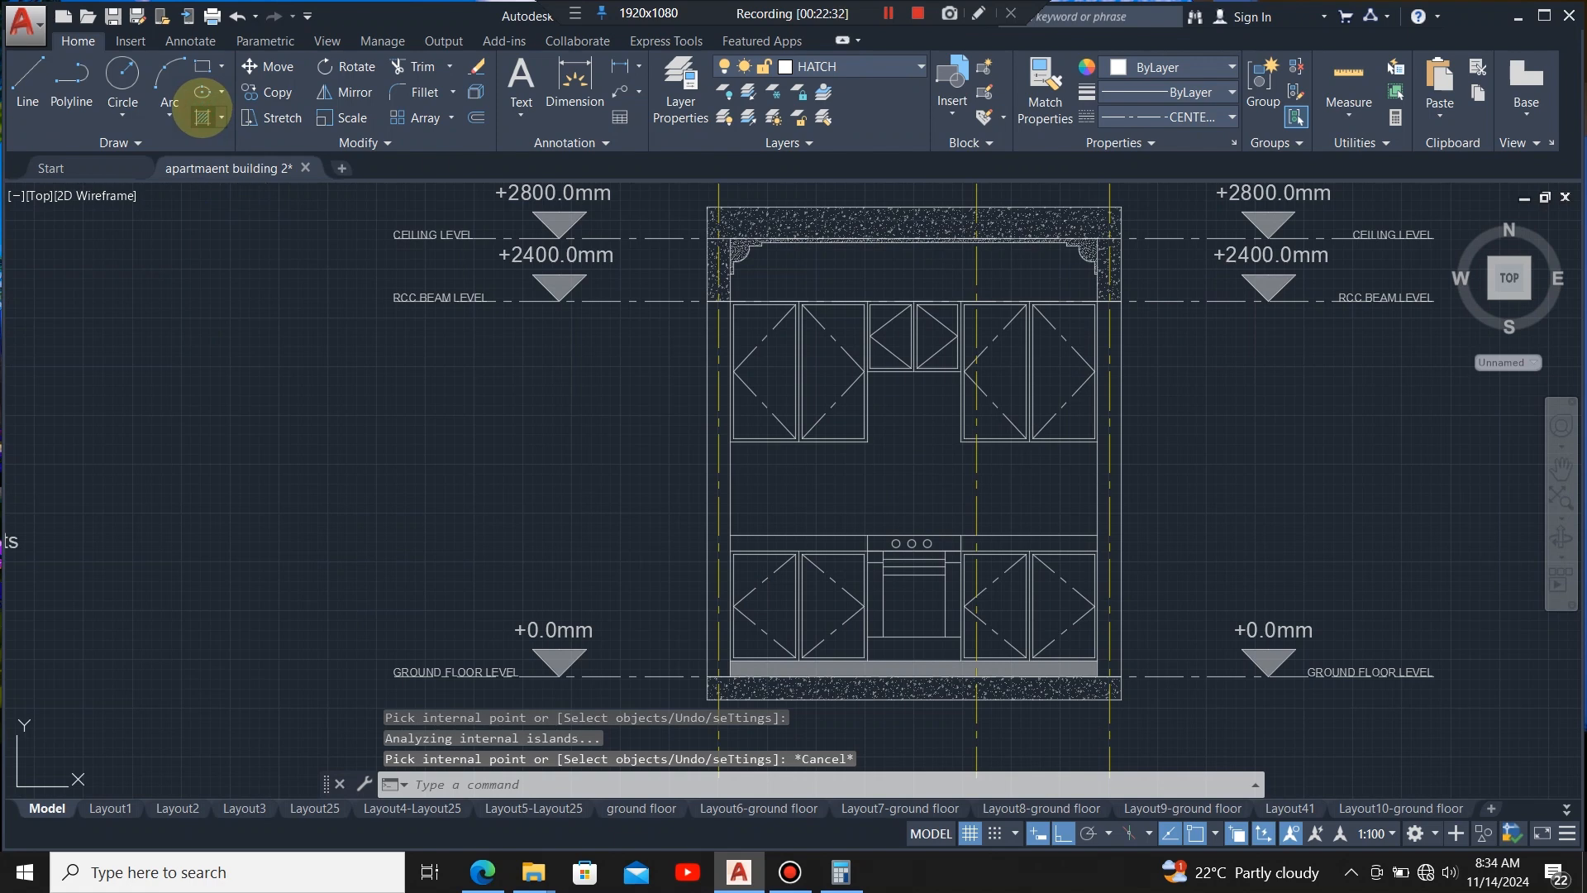
- Start a hatch with the ANSI37 pattern and check the wall tile area on the annotated elevation
left_click(202, 116)
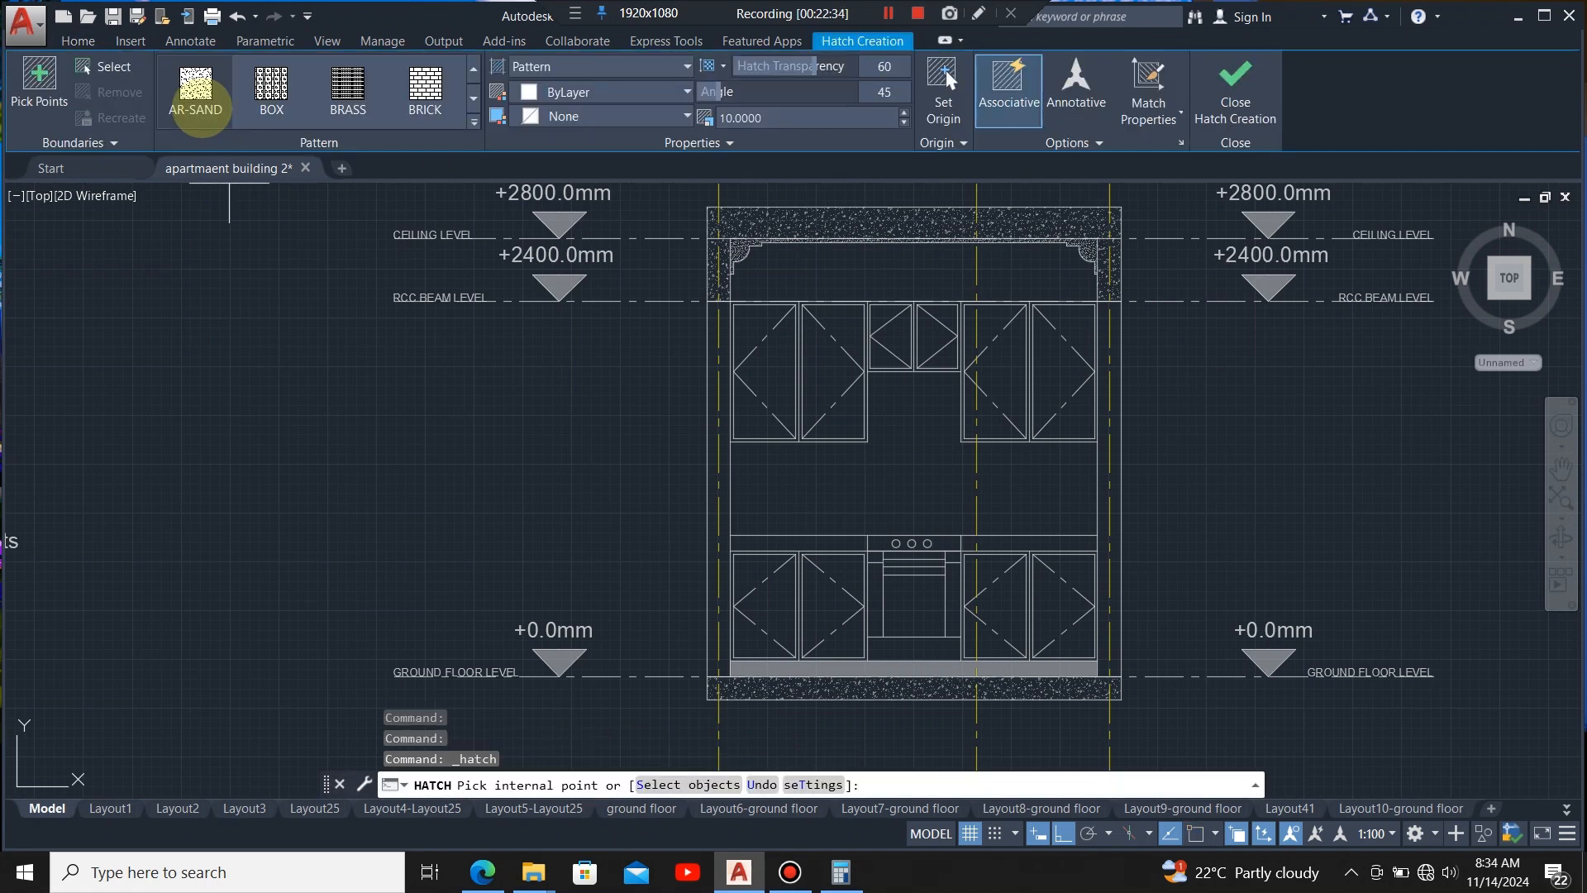
scroll(217, 105, "down", 3)
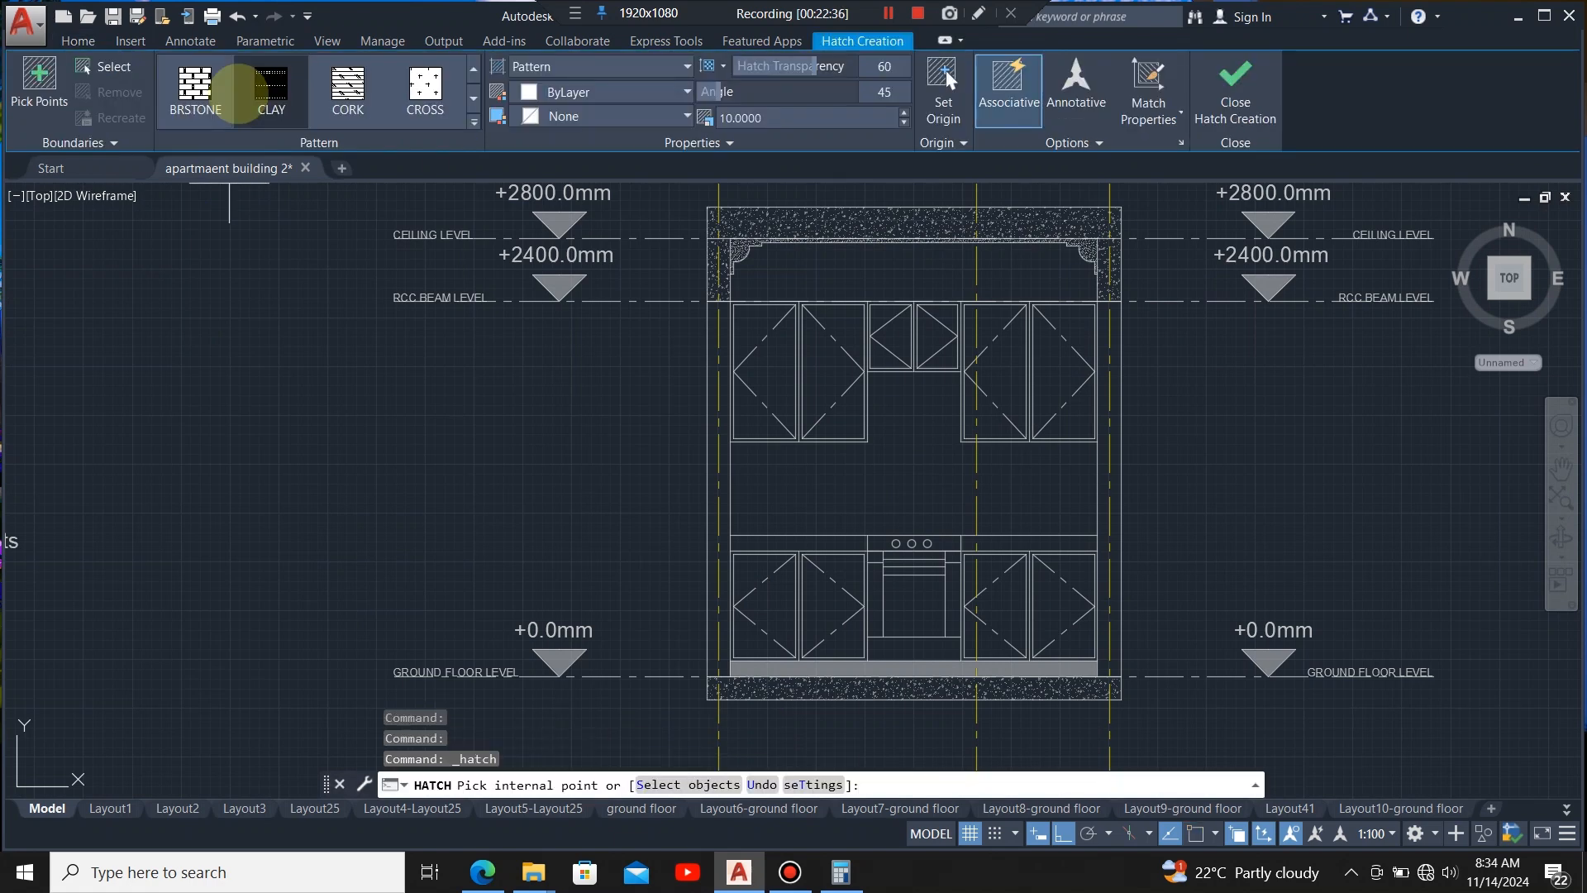
scroll(238, 93, "up", 3)
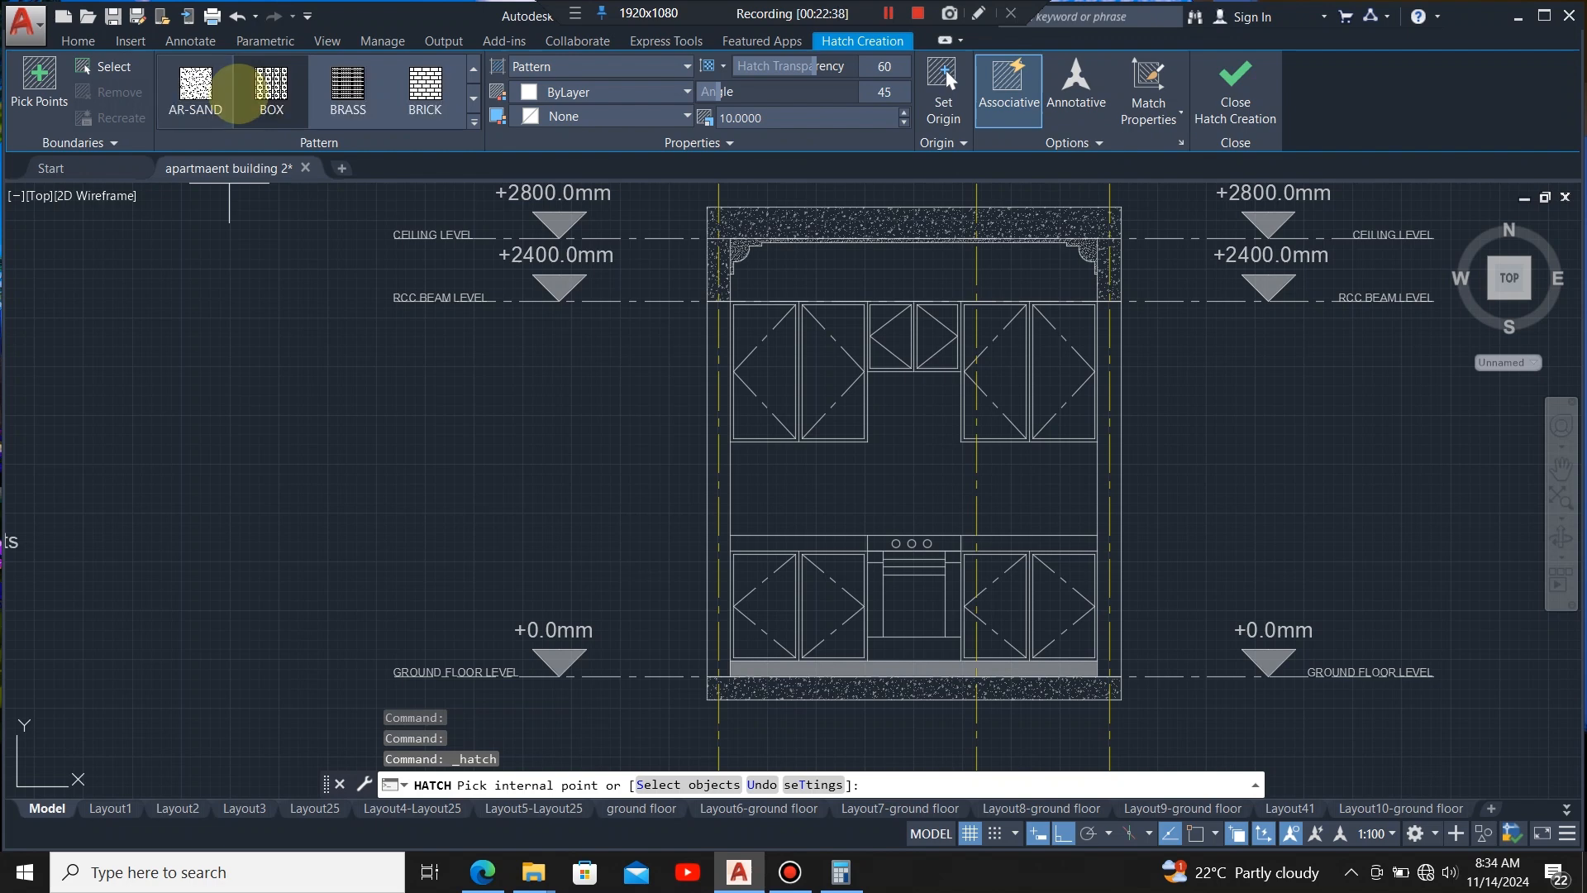
scroll(246, 96, "up", 3)
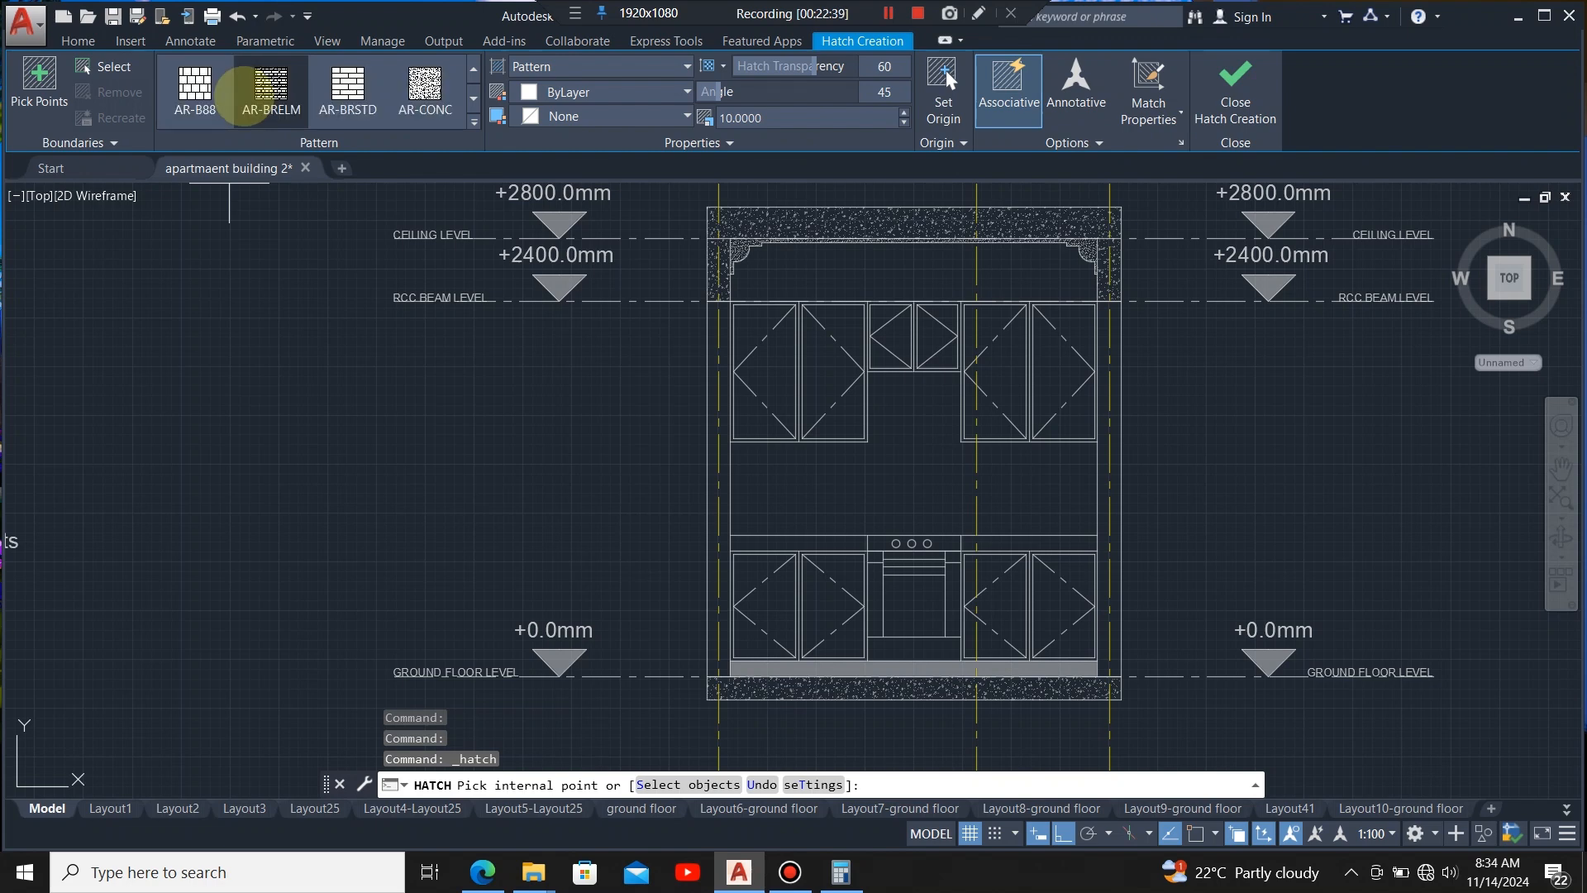
scroll(245, 95, "up", 1)
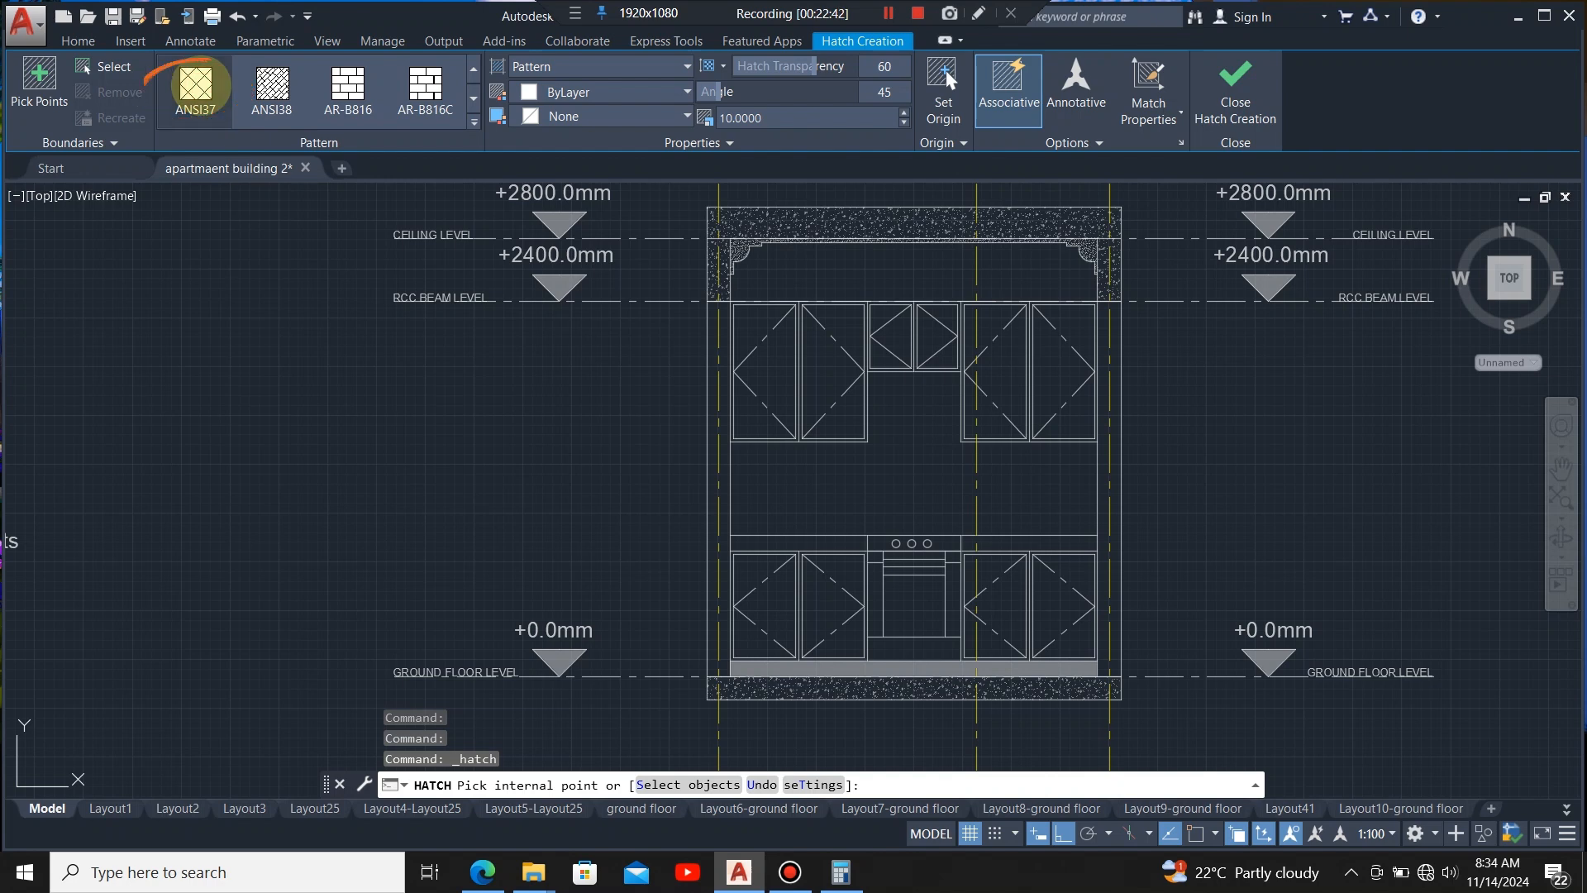
left_click(195, 86)
scroll(1042, 409, "down", 2)
scroll(676, 477, "down", 2)
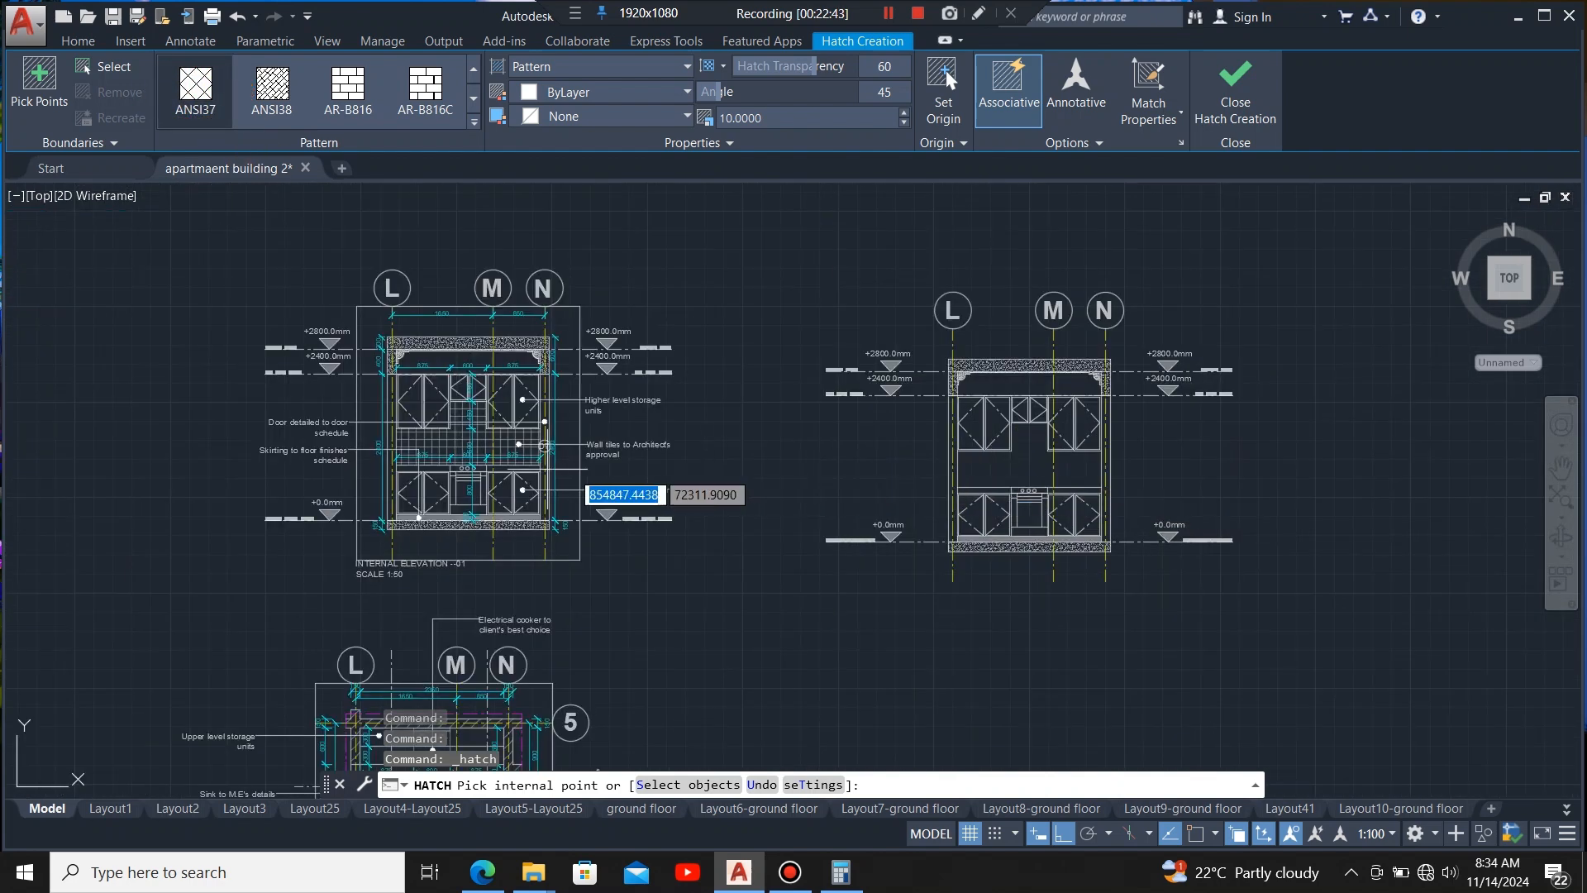
scroll(516, 471, "up", 5)
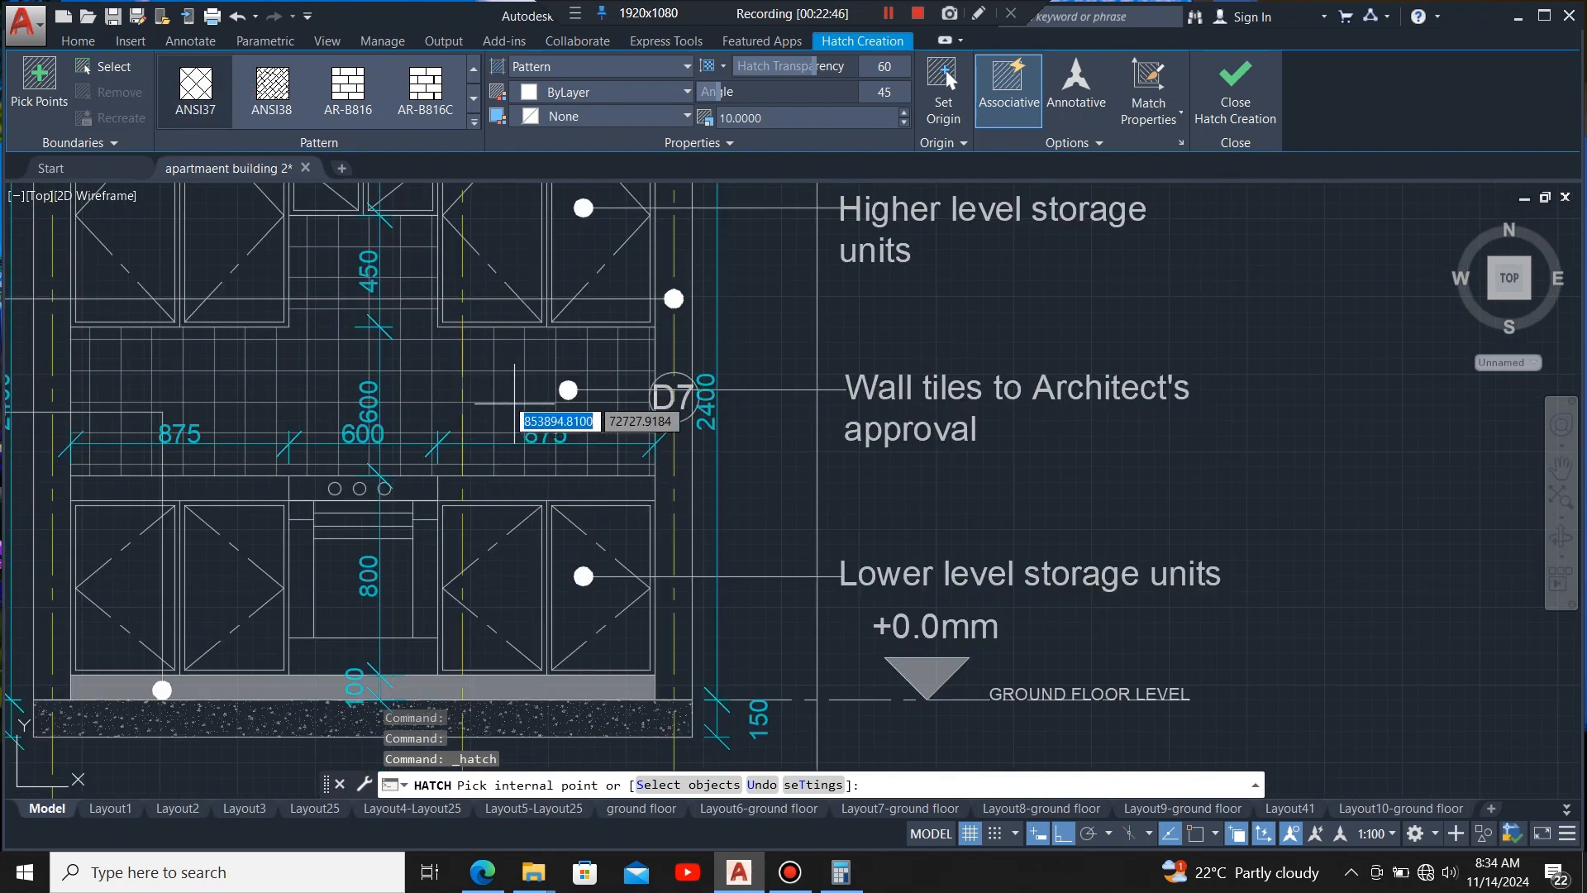
scroll(393, 431, "down", 5)
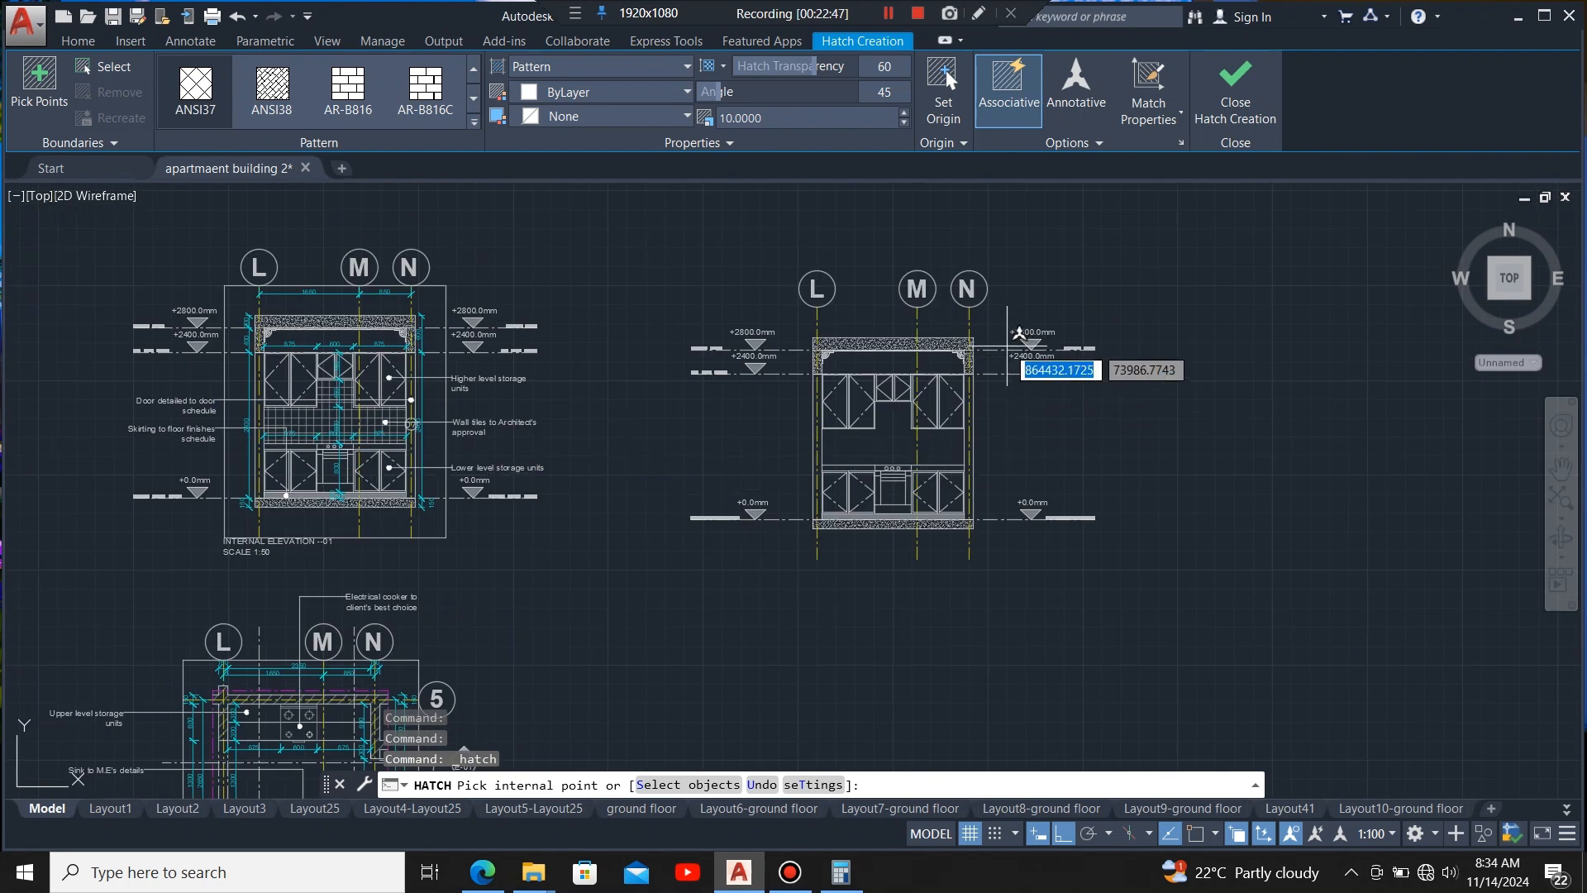
- Hatch both sections of the second elevation's wall between the upper and lower storage units at a scale of 1000
scroll(1028, 361, "up", 2)
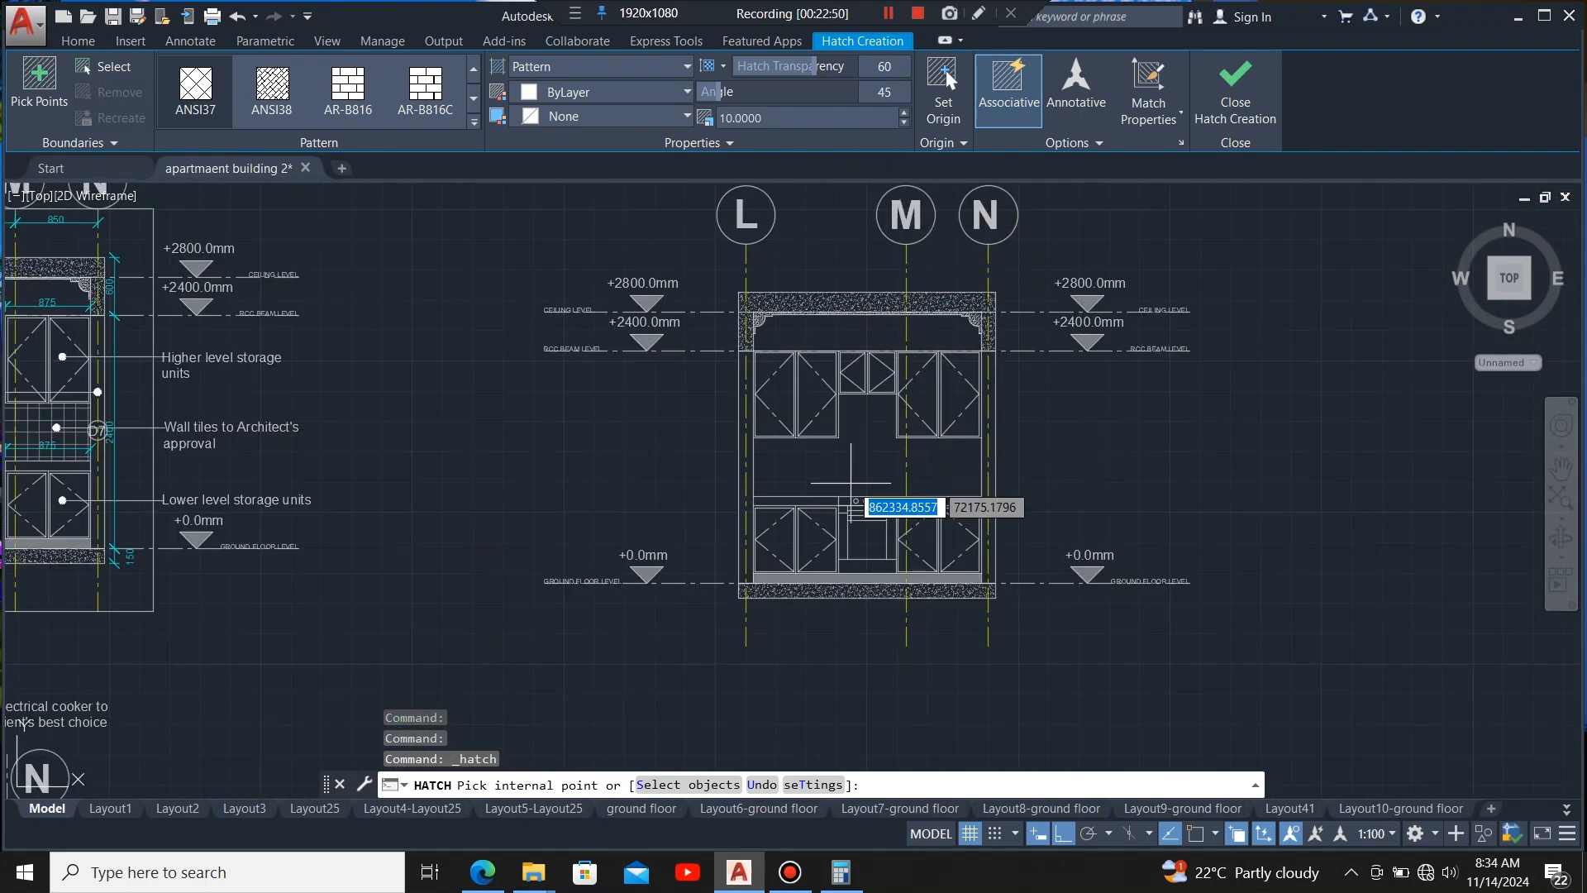
left_click(849, 464)
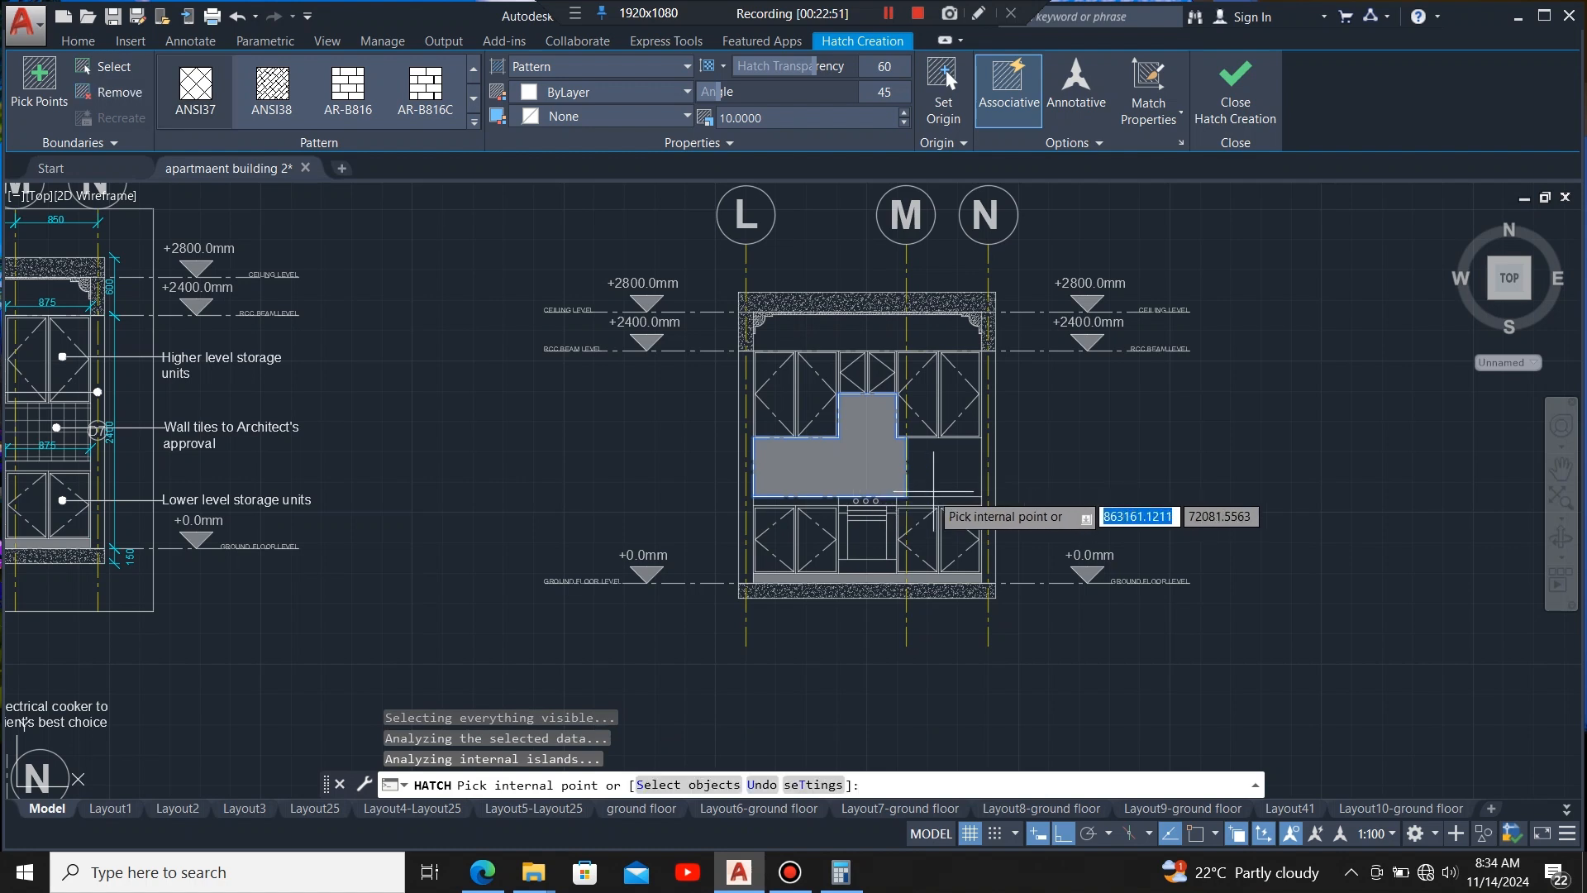
left_click(945, 465)
left_click(776, 117)
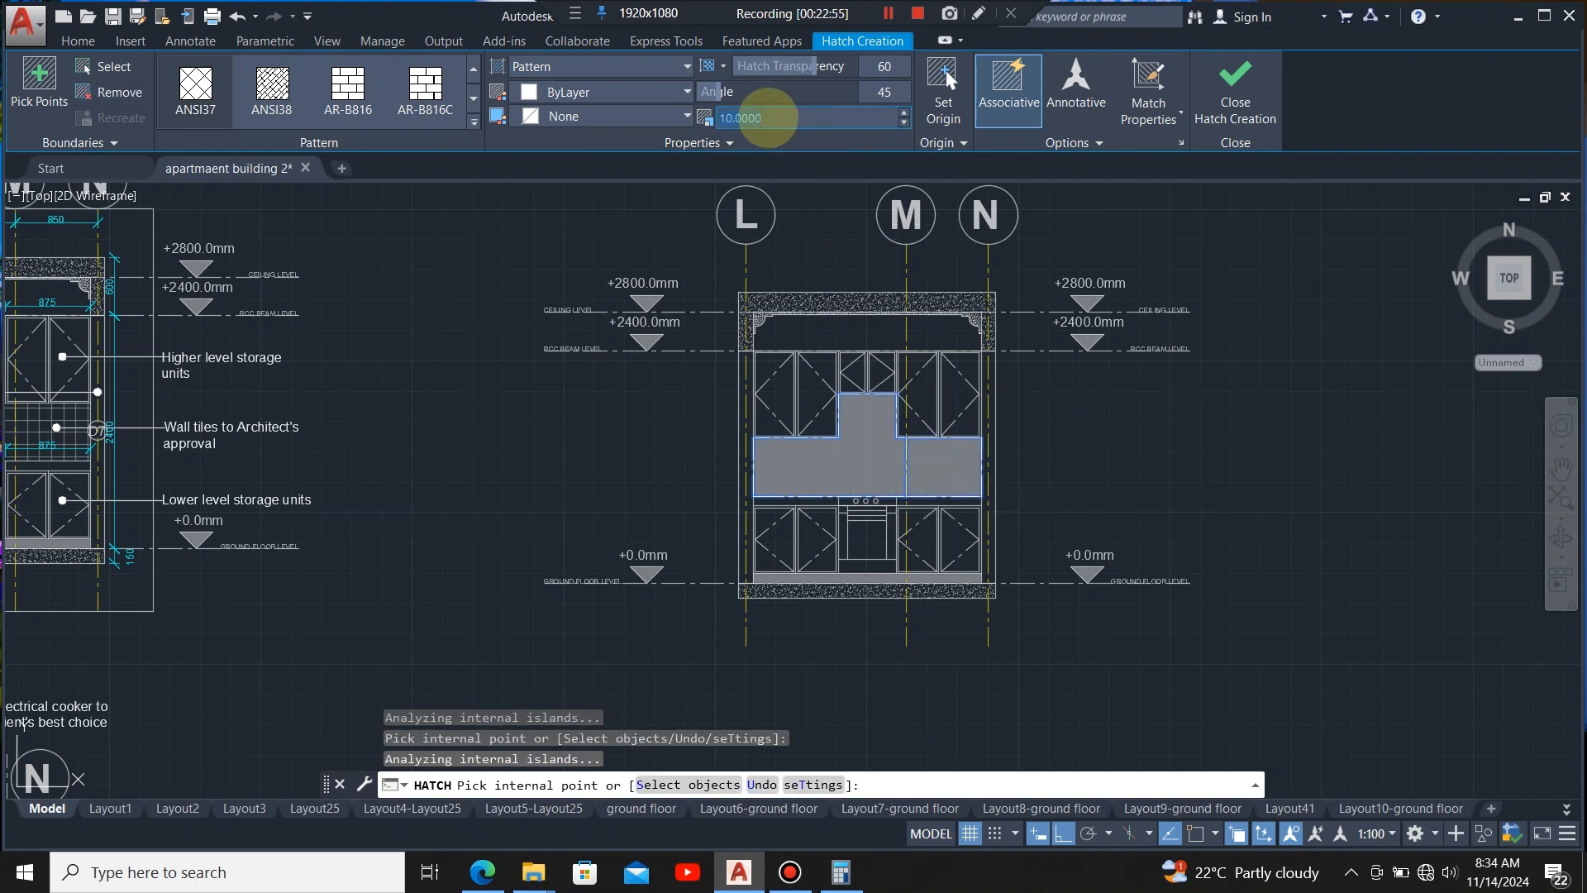
type("1000")
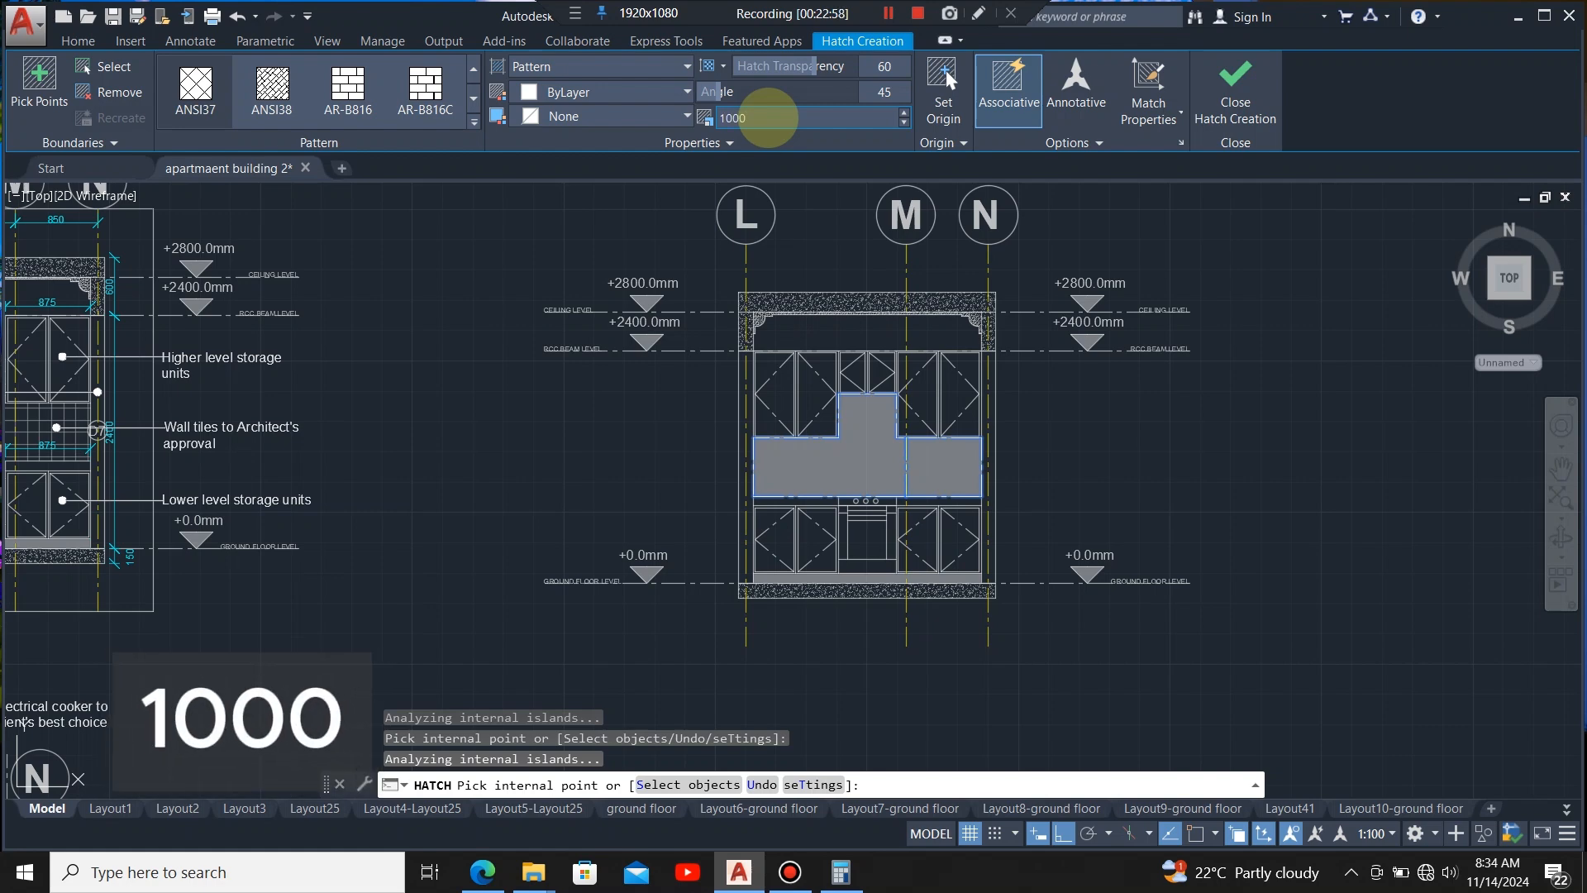
key("Return")
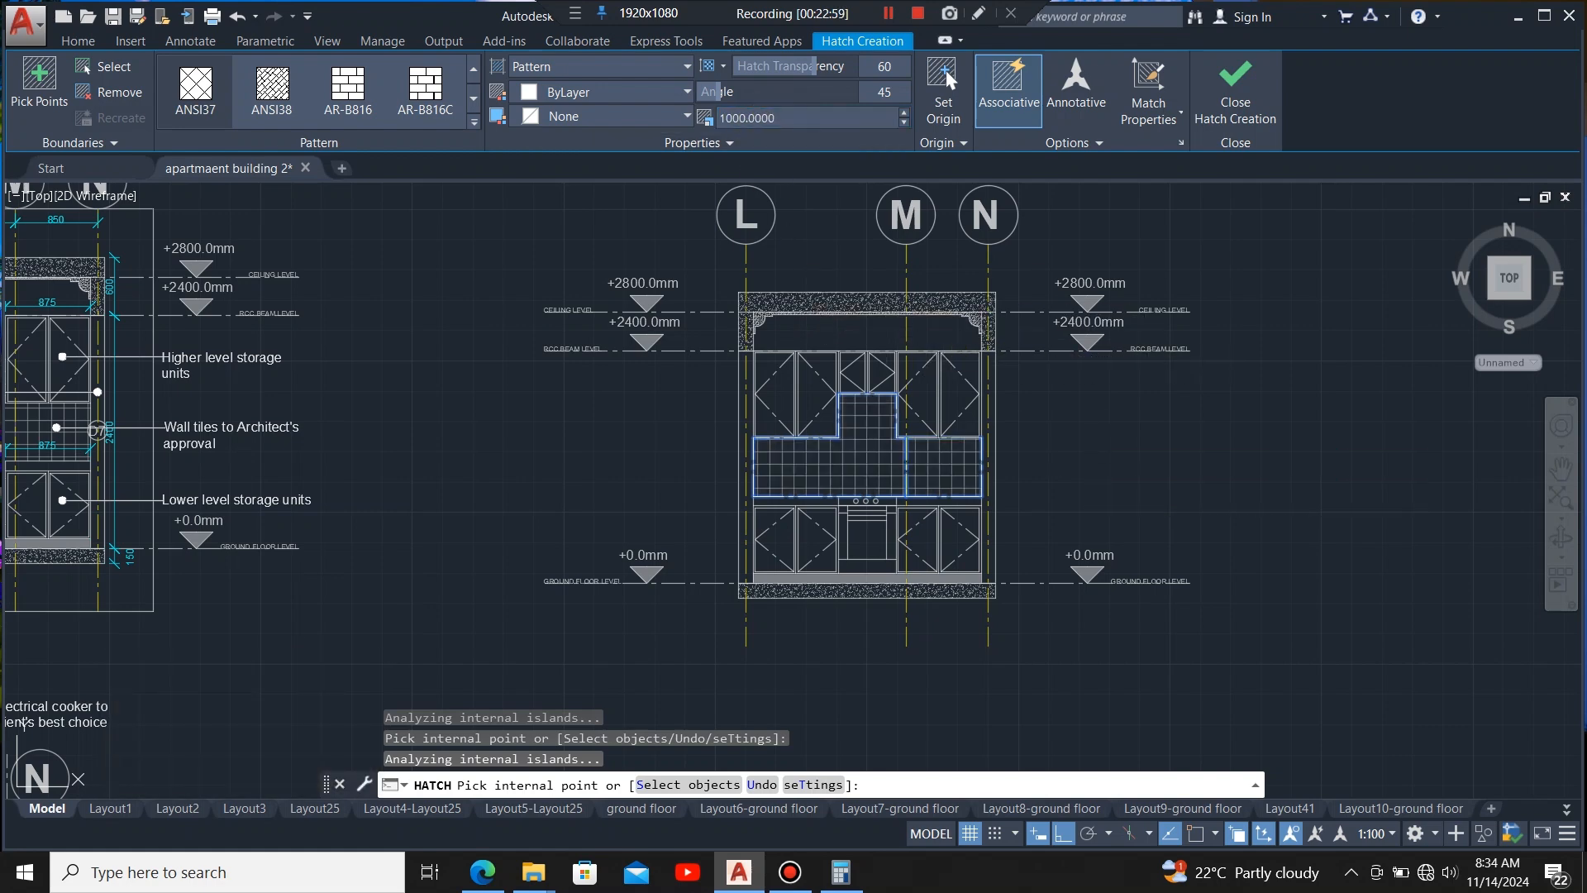
key("Escape")
- Compare the second elevation's hatching and missing annotations with the annotated elevation
scroll(1182, 400, "down", 2)
scroll(975, 440, "up", 4)
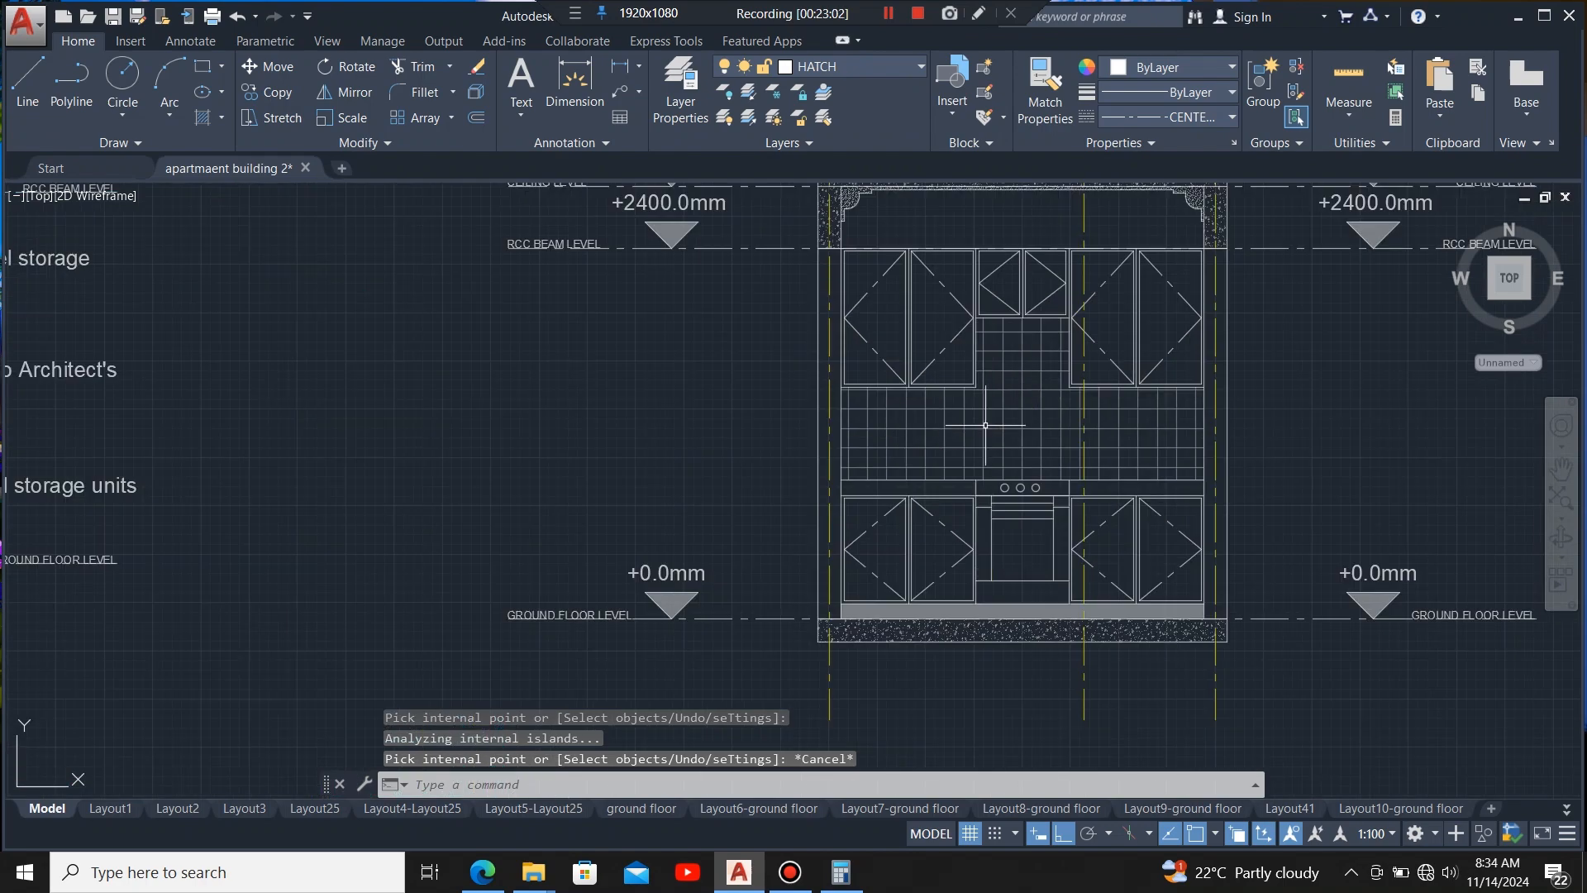
scroll(1132, 437, "down", 4)
scroll(642, 435, "up", 4)
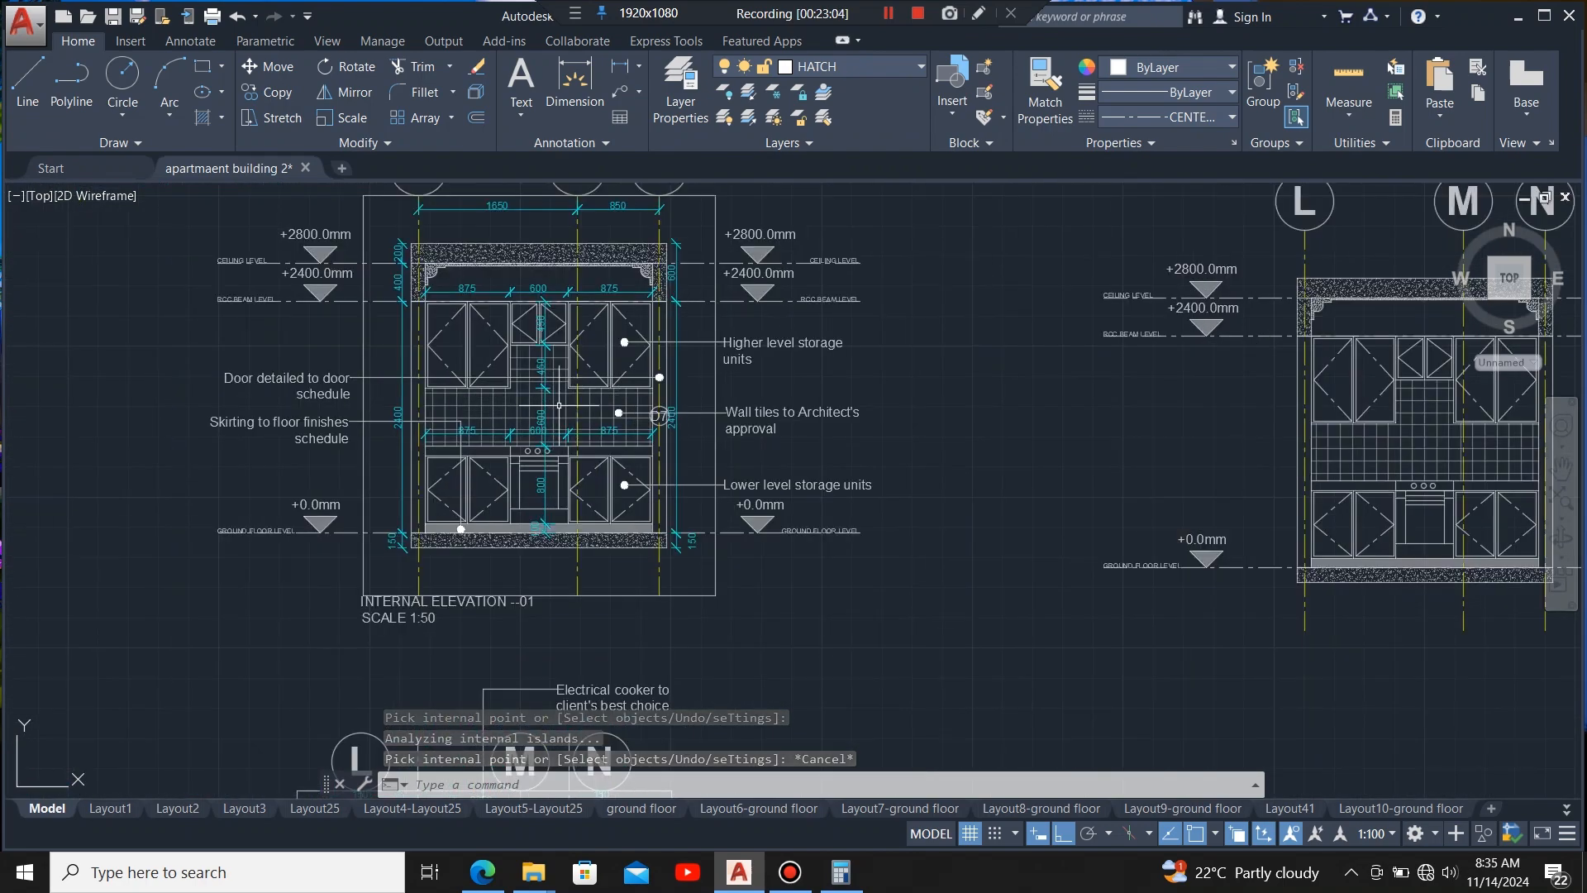
scroll(551, 409, "down", 4)
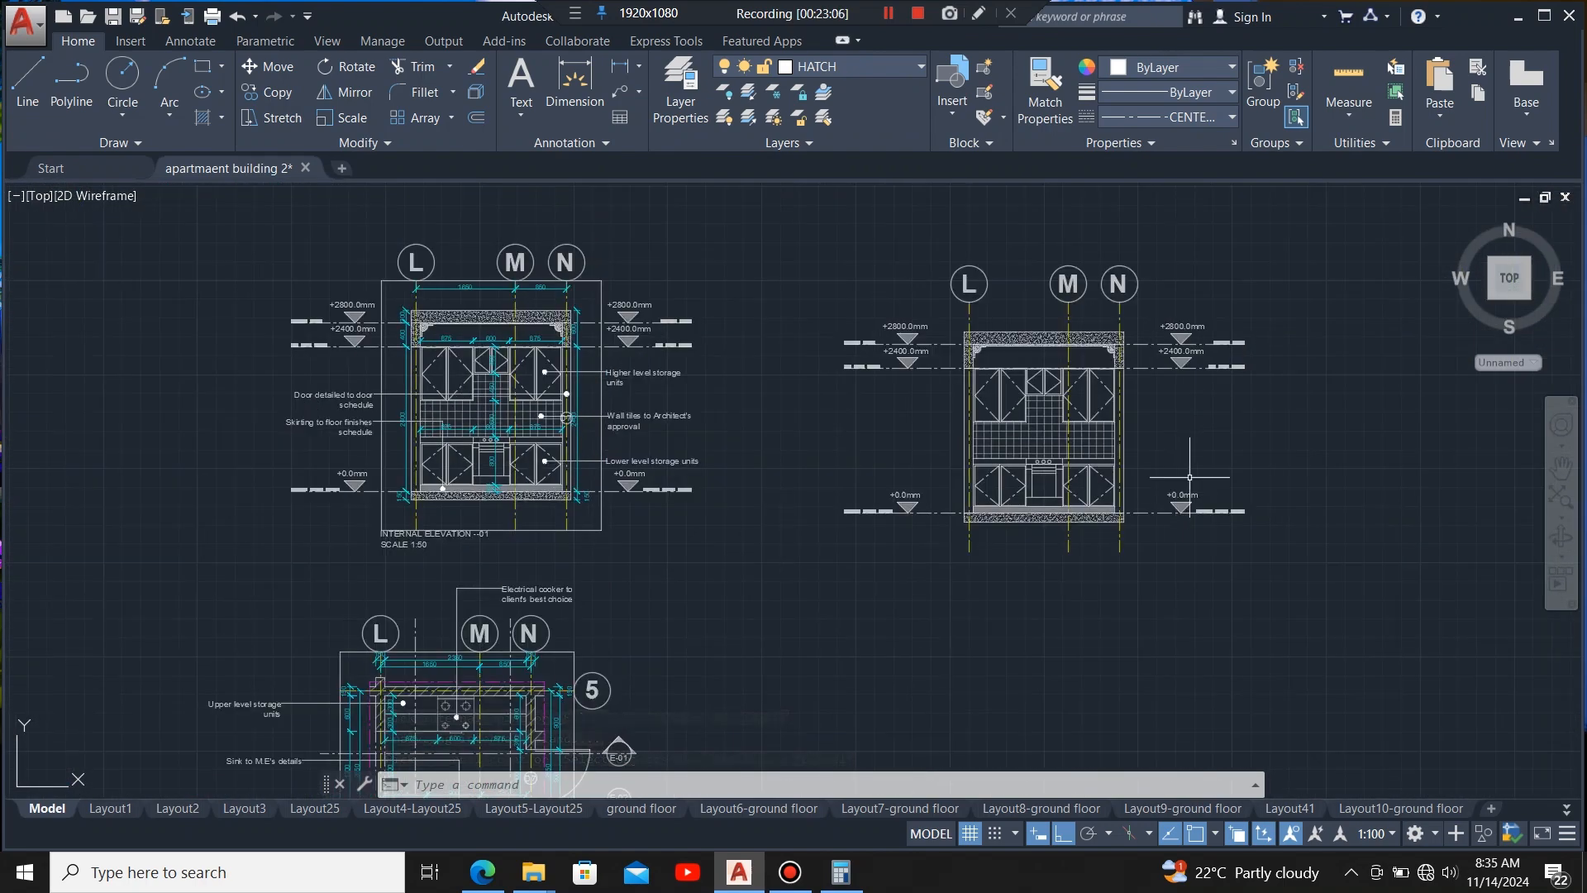
scroll(1190, 477, "up", 2)
scroll(807, 460, "down", 2)
scroll(1000, 395, "up", 2)
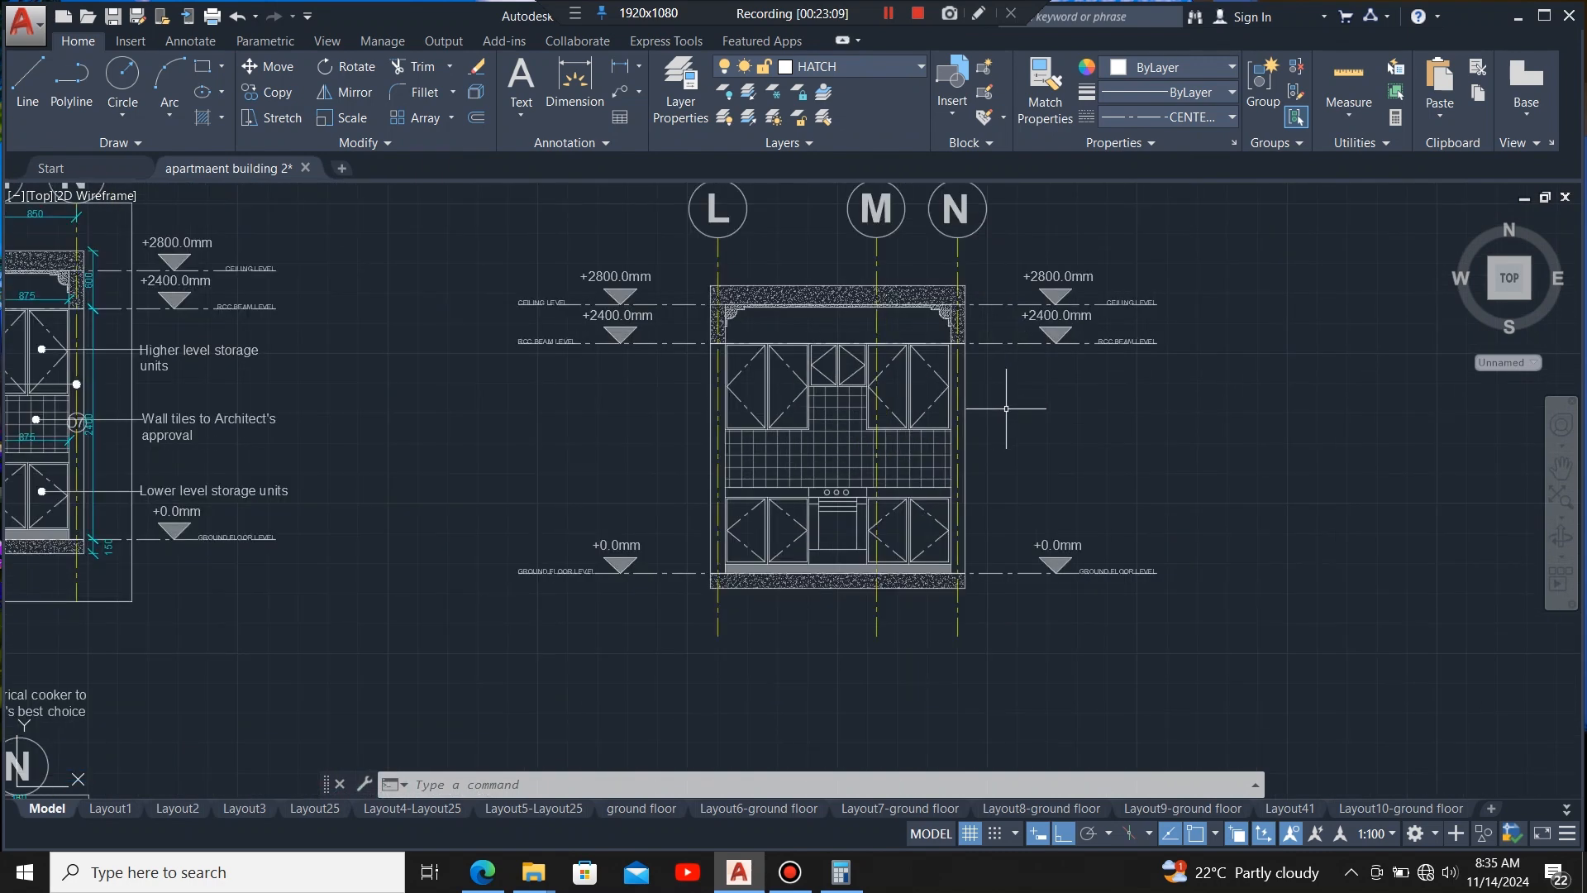
scroll(1007, 430, "down", 2)
scroll(1016, 445, "up", 2)
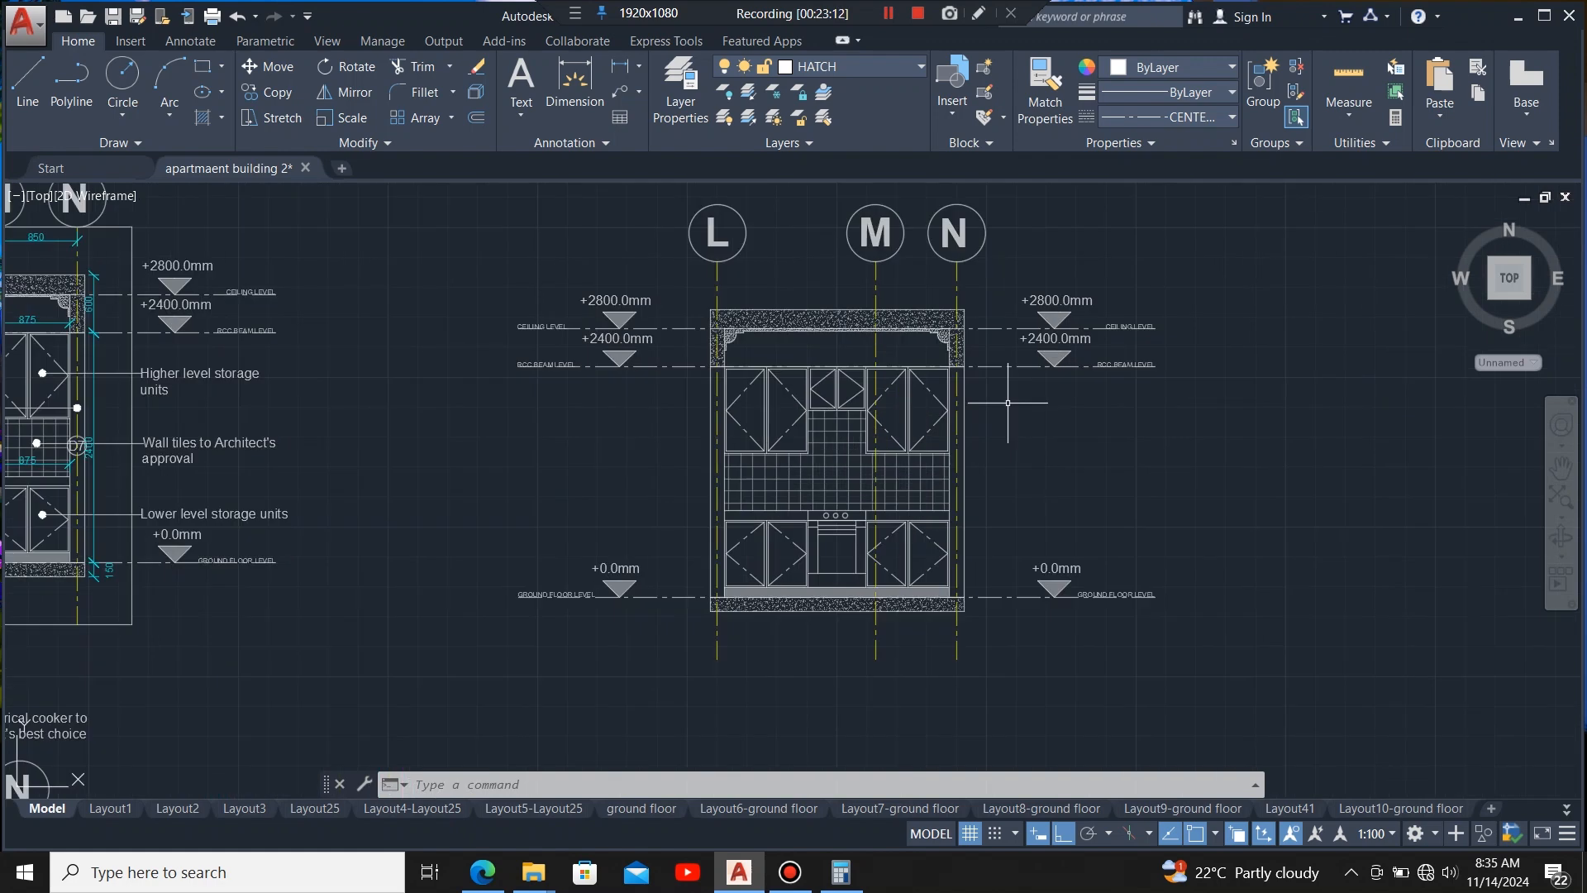
scroll(1015, 445, "down", 2)
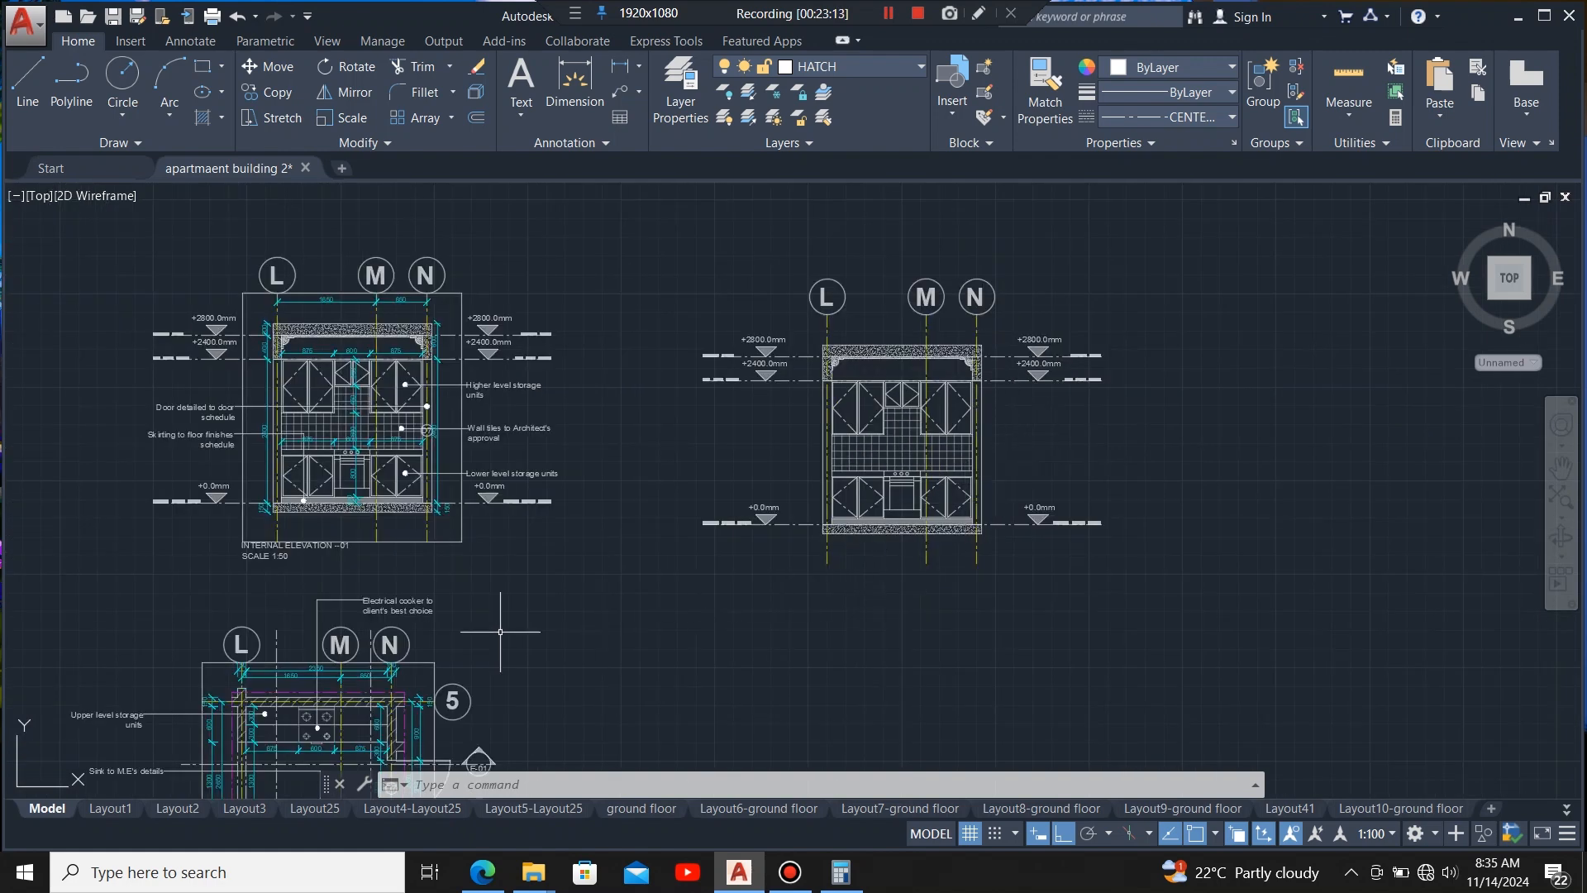
scroll(925, 550, "up", 2)
scroll(920, 564, "down", 2)
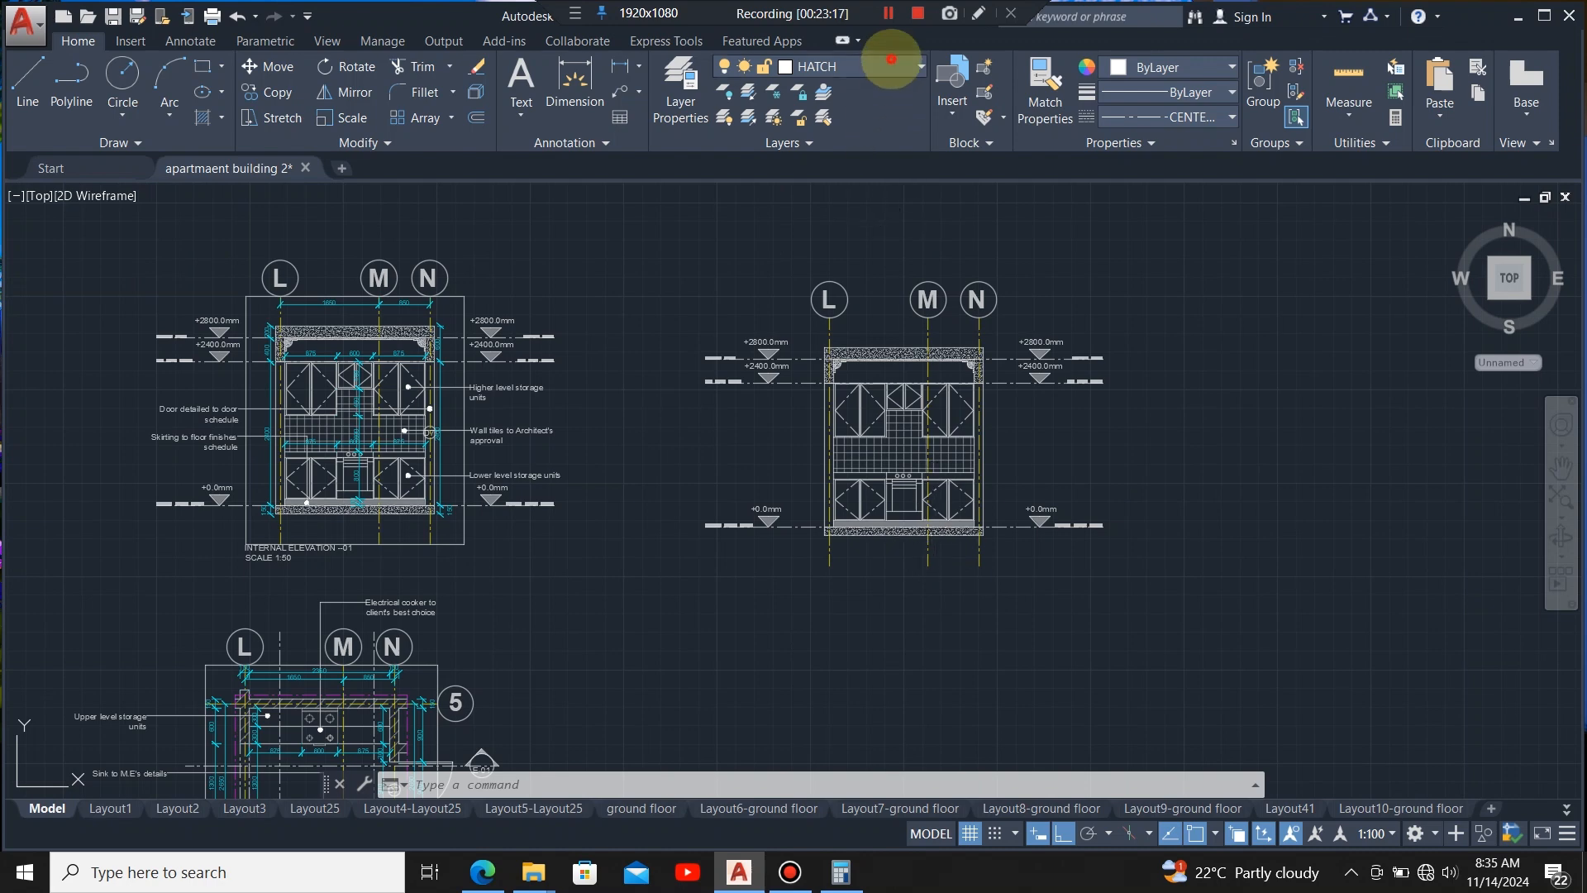
- Make the text layer current for the leader annotations
left_click(891, 61)
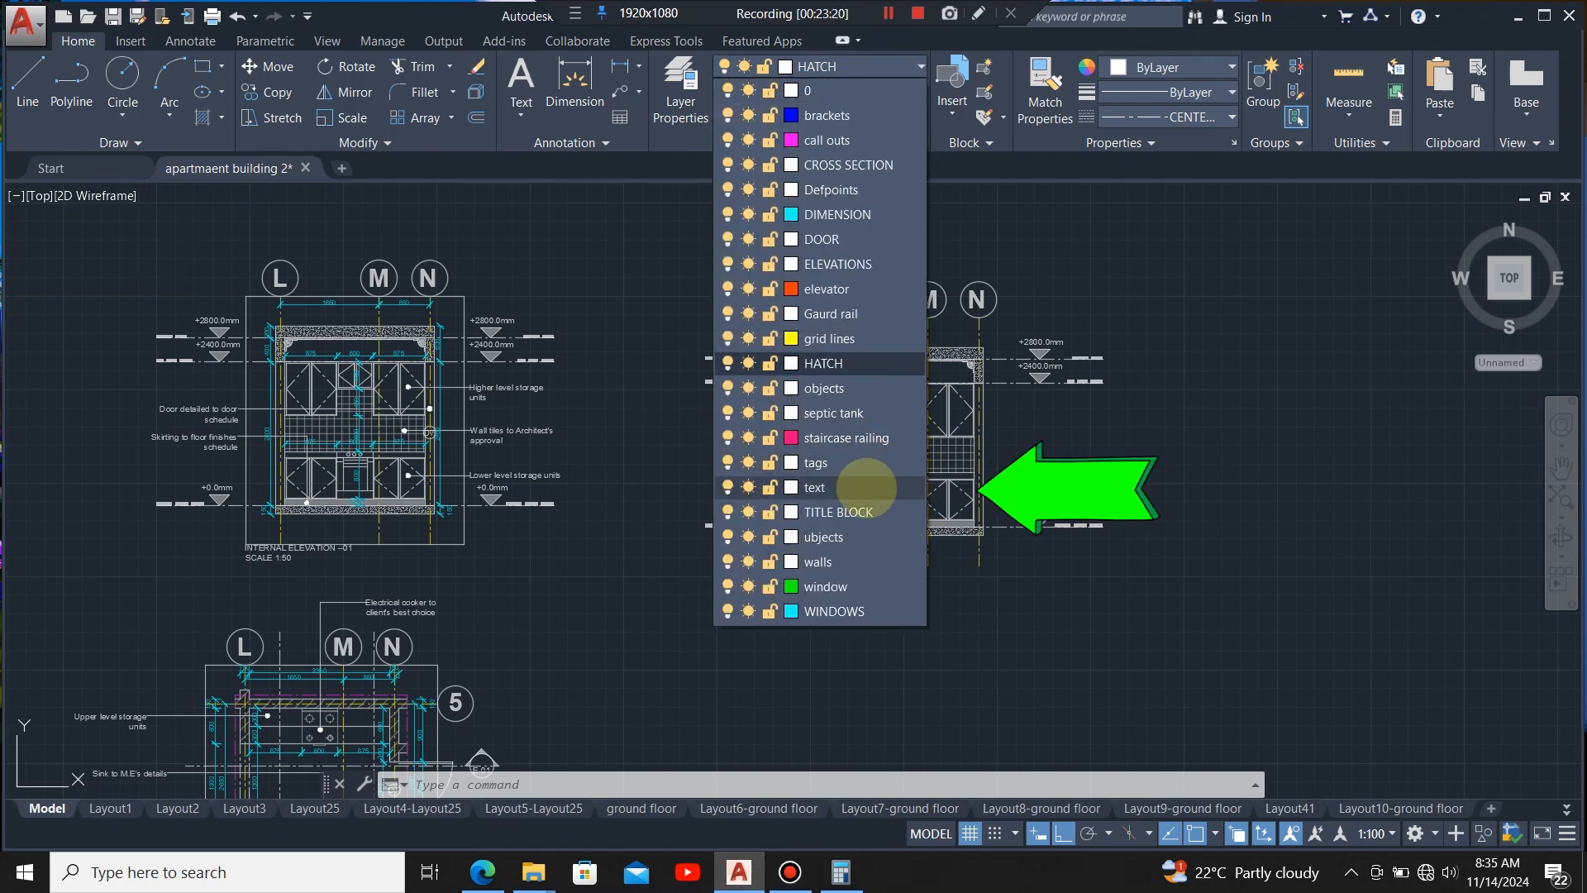
left_click(866, 487)
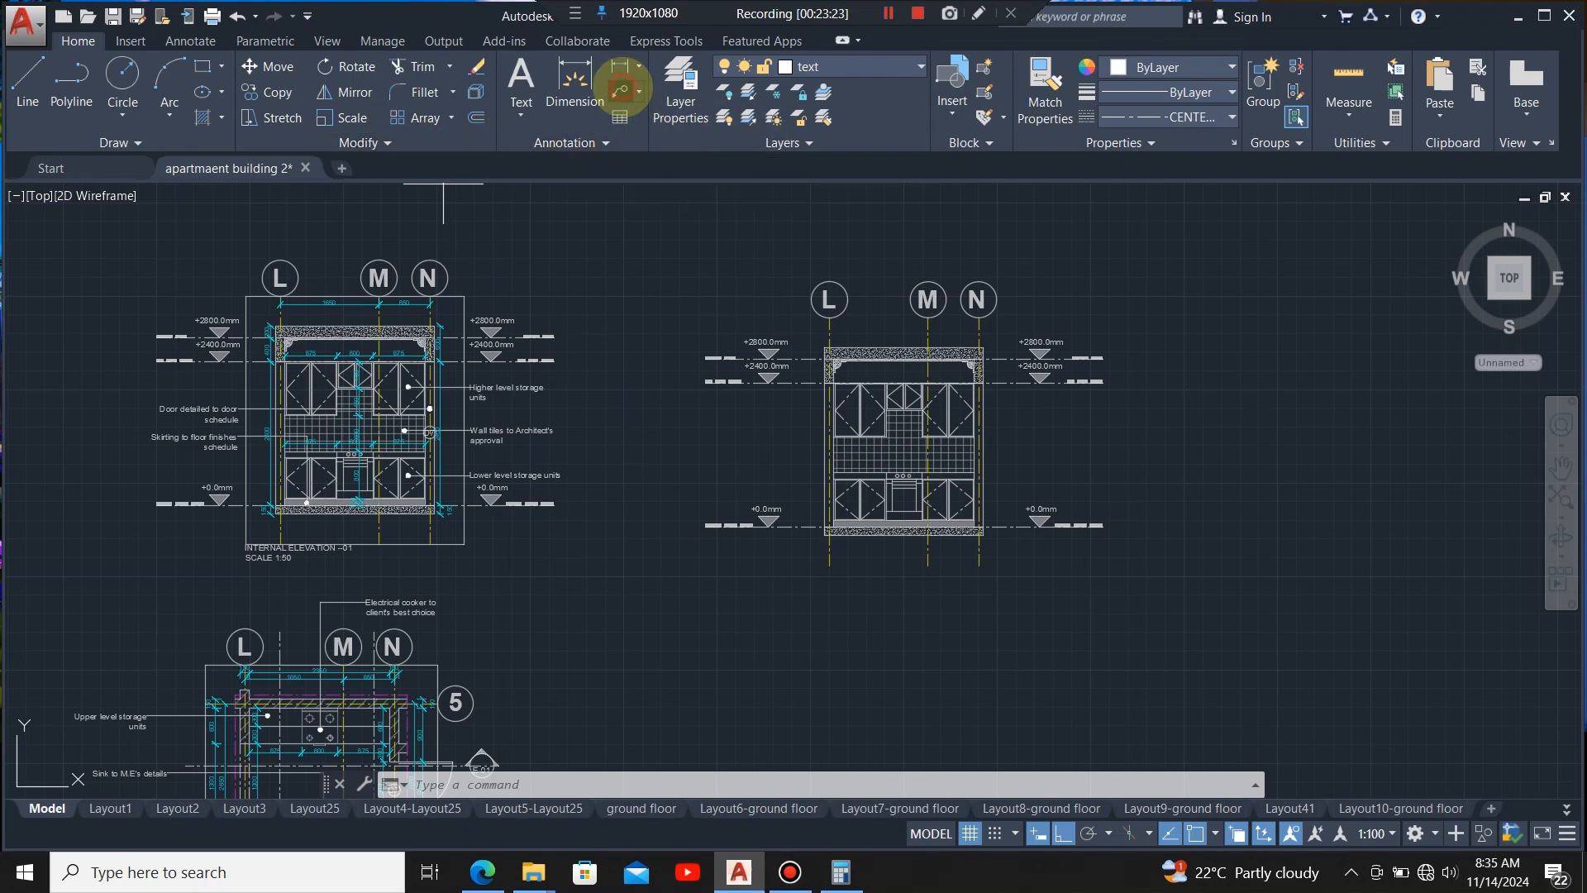
left_click(620, 89)
scroll(1038, 429, "up", 2)
scroll(992, 438, "up", 2)
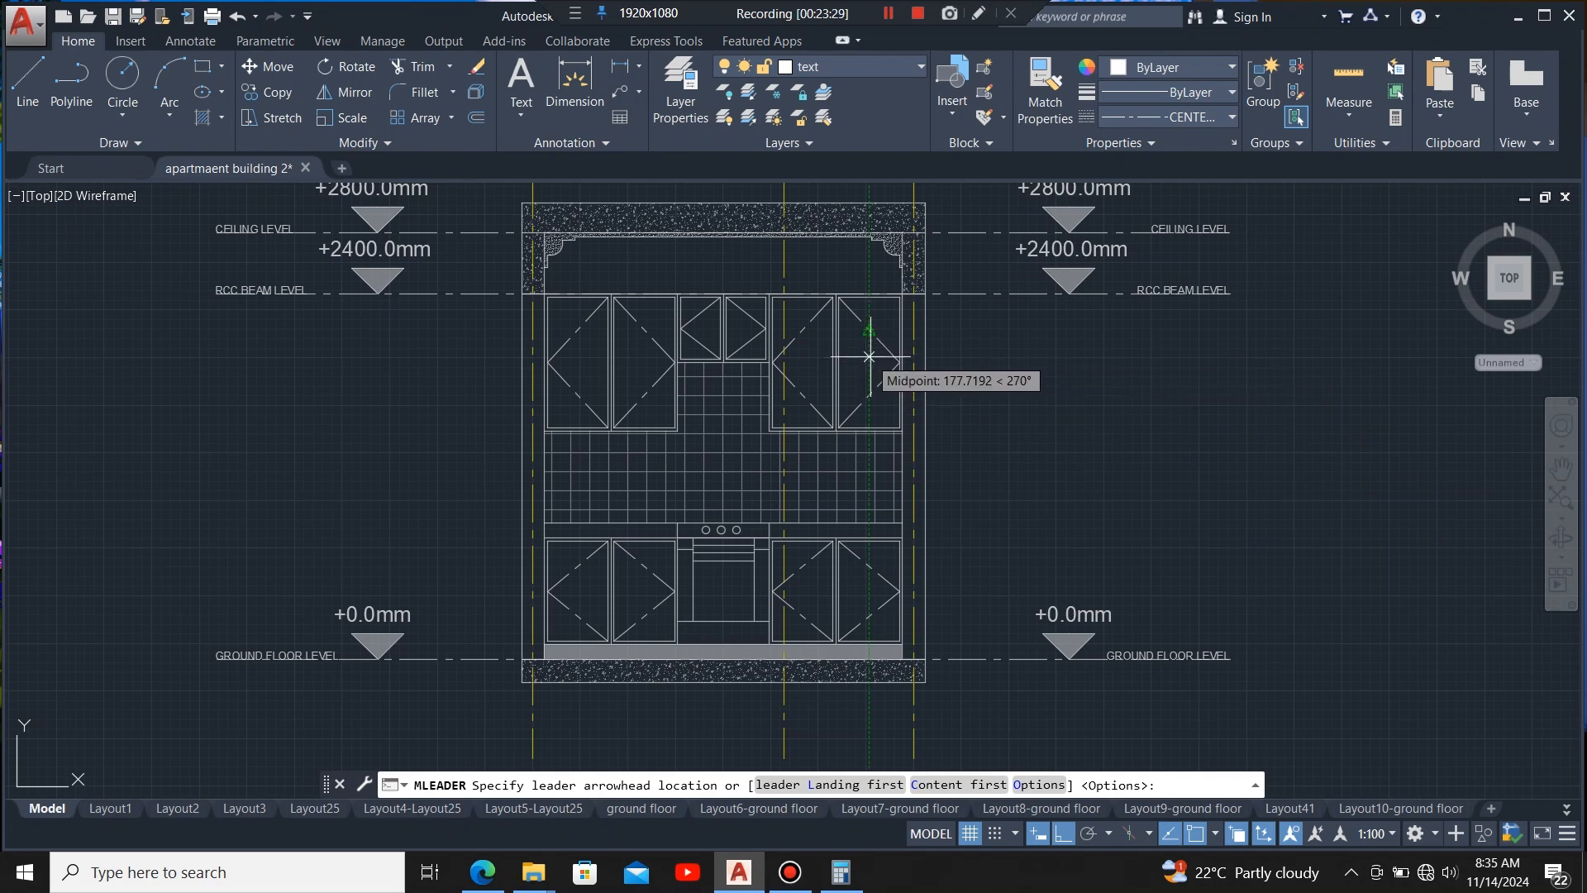
left_click(869, 356)
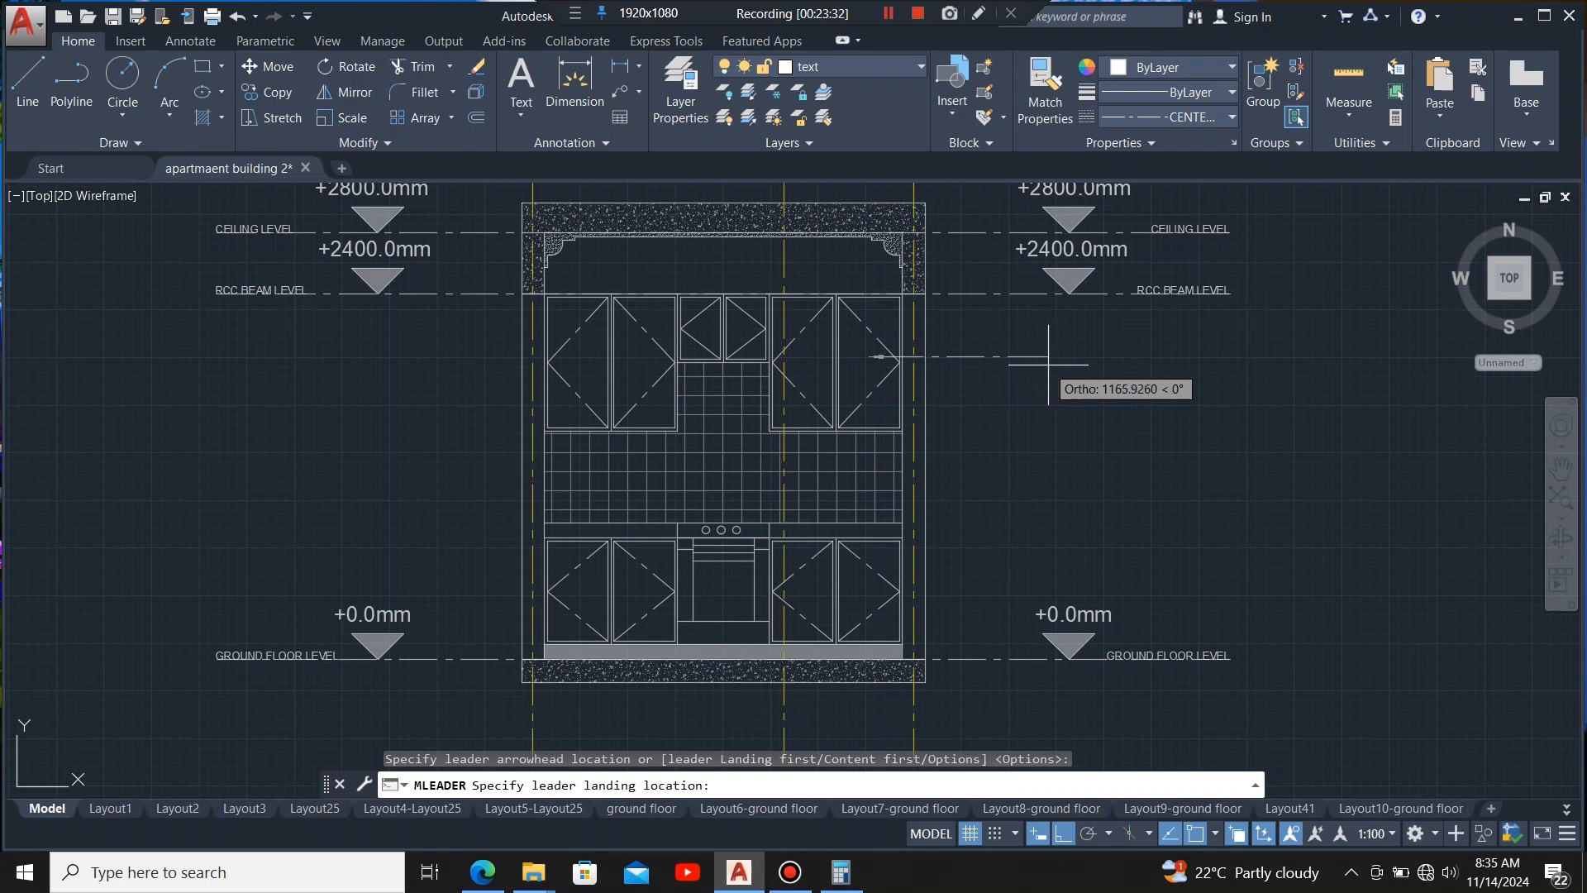
key("Escape")
- Set the current linetype to Continuous and make the Standard multileader style current
left_click(1185, 111)
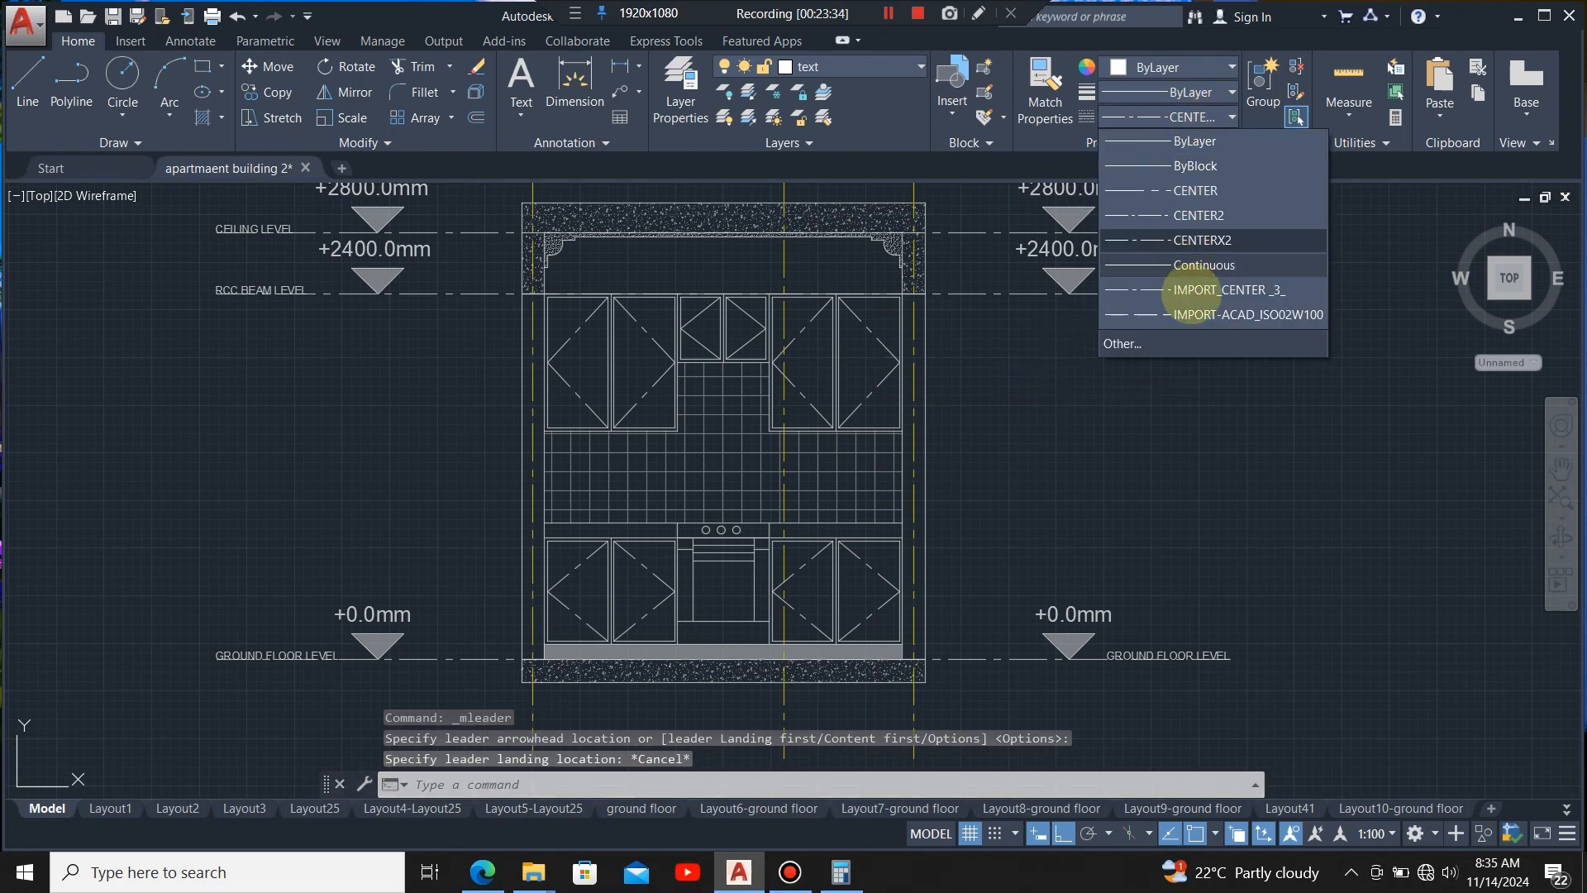
left_click(1191, 263)
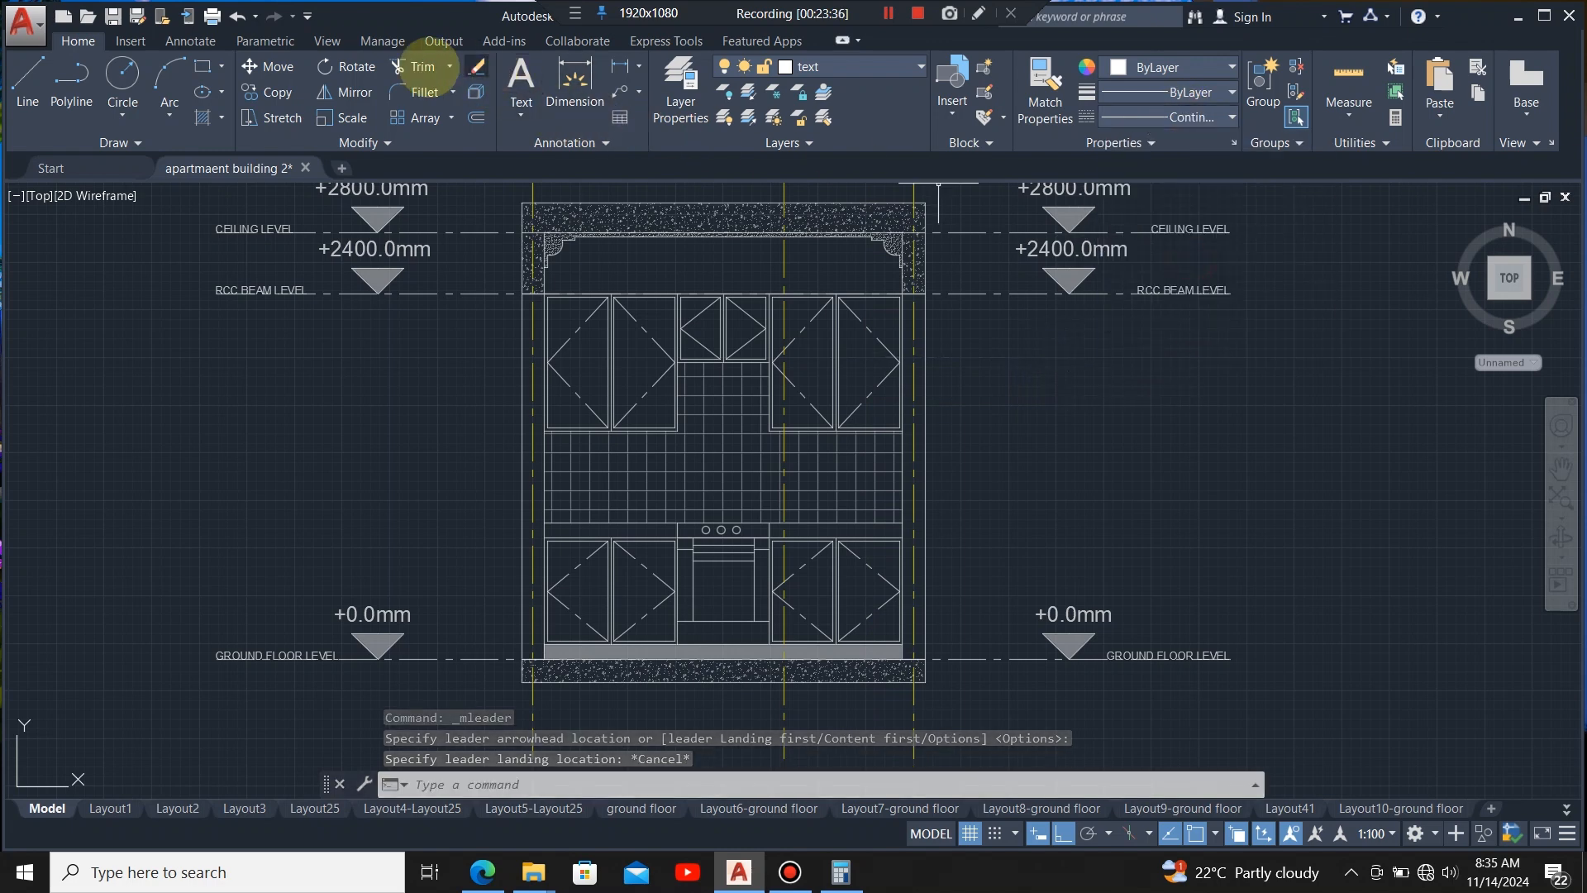
left_click(192, 40)
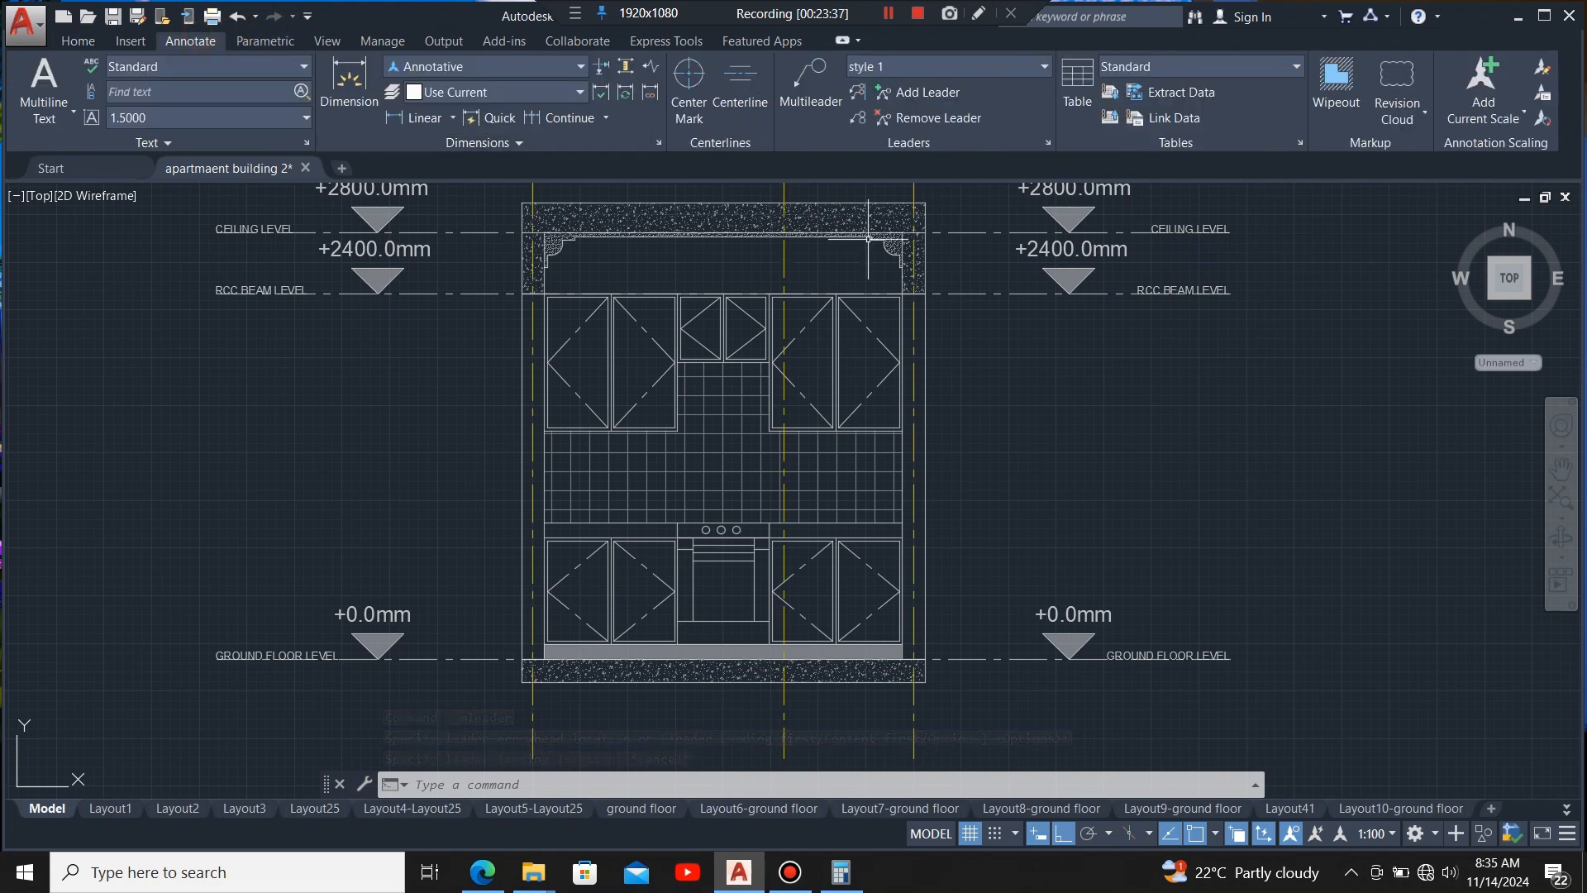
left_click(1048, 141)
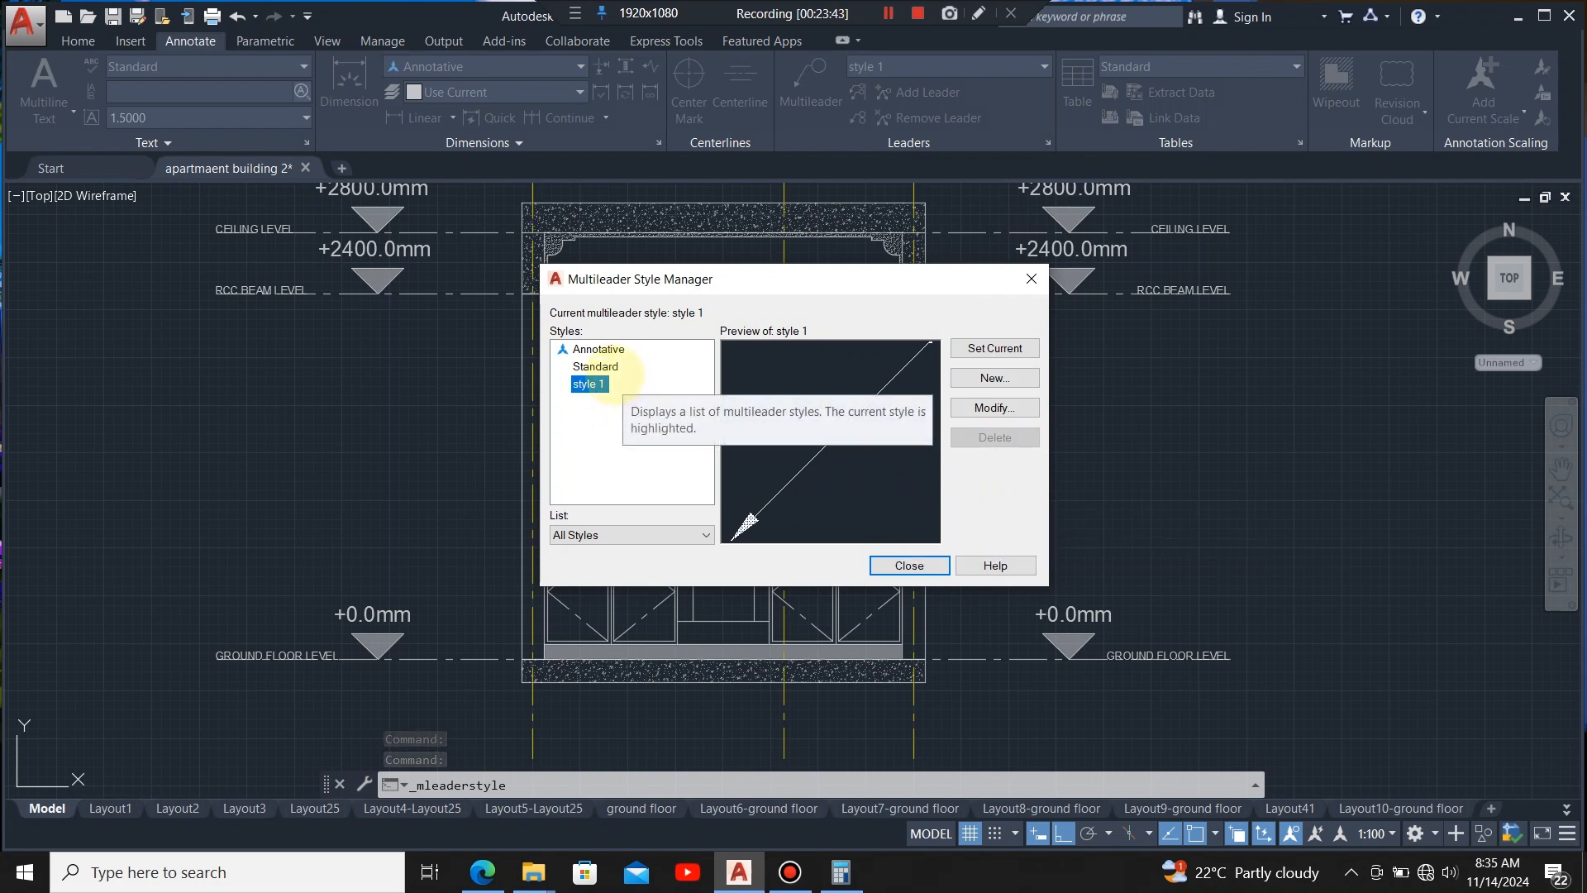
left_click(597, 366)
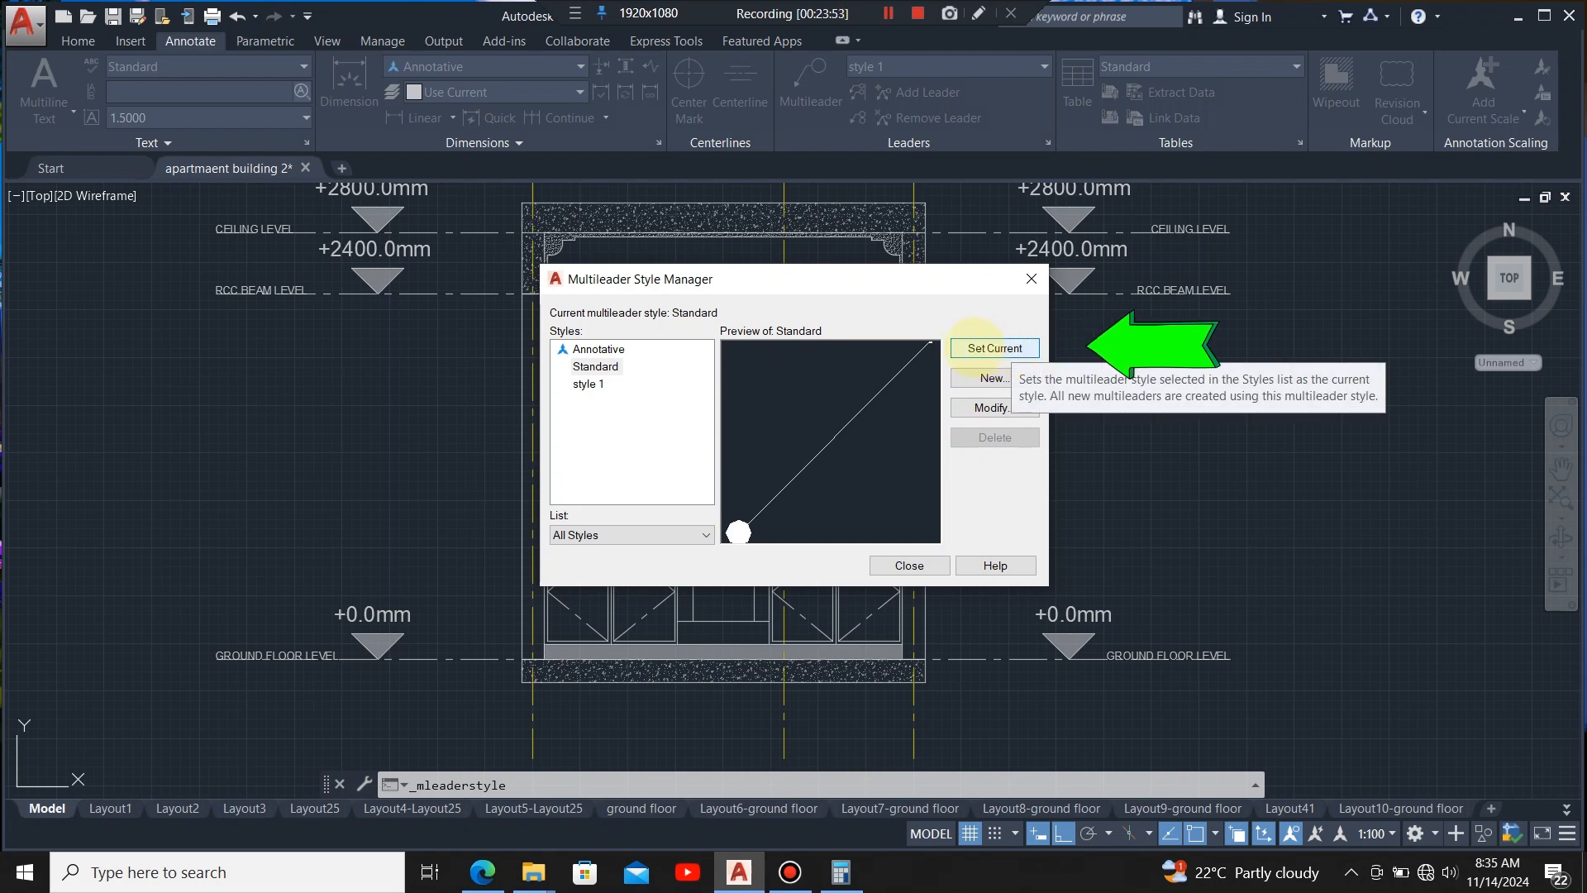
left_click(987, 348)
left_click(909, 565)
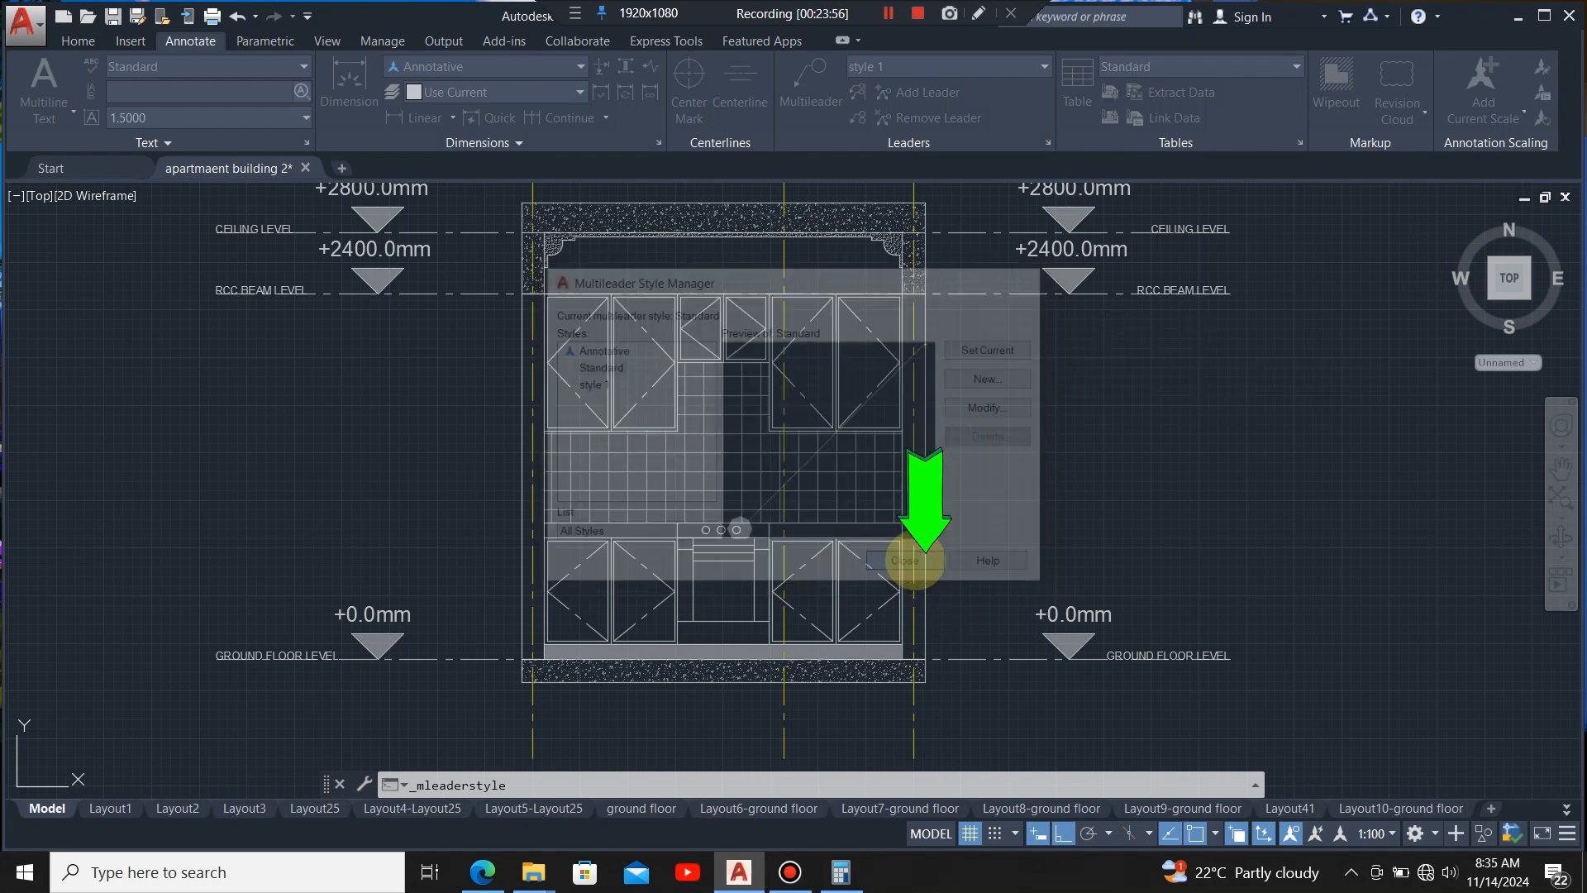
- Add a horizontal multileader from the second elevation's upper storage unit near grid N, reading "High level storage units"
left_click(820, 74)
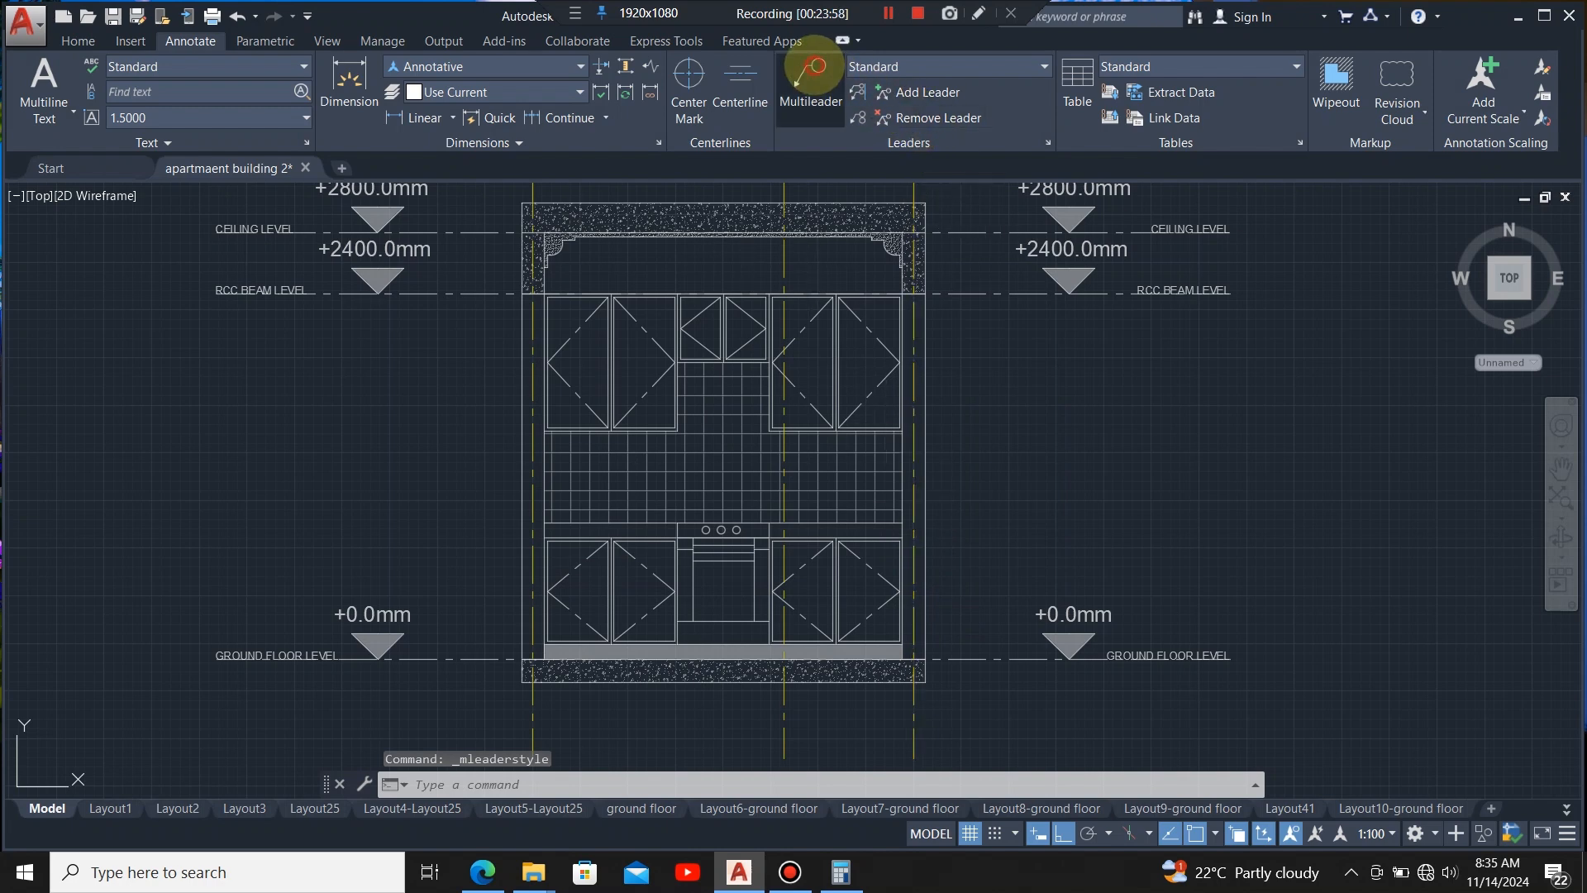
left_click(855, 367)
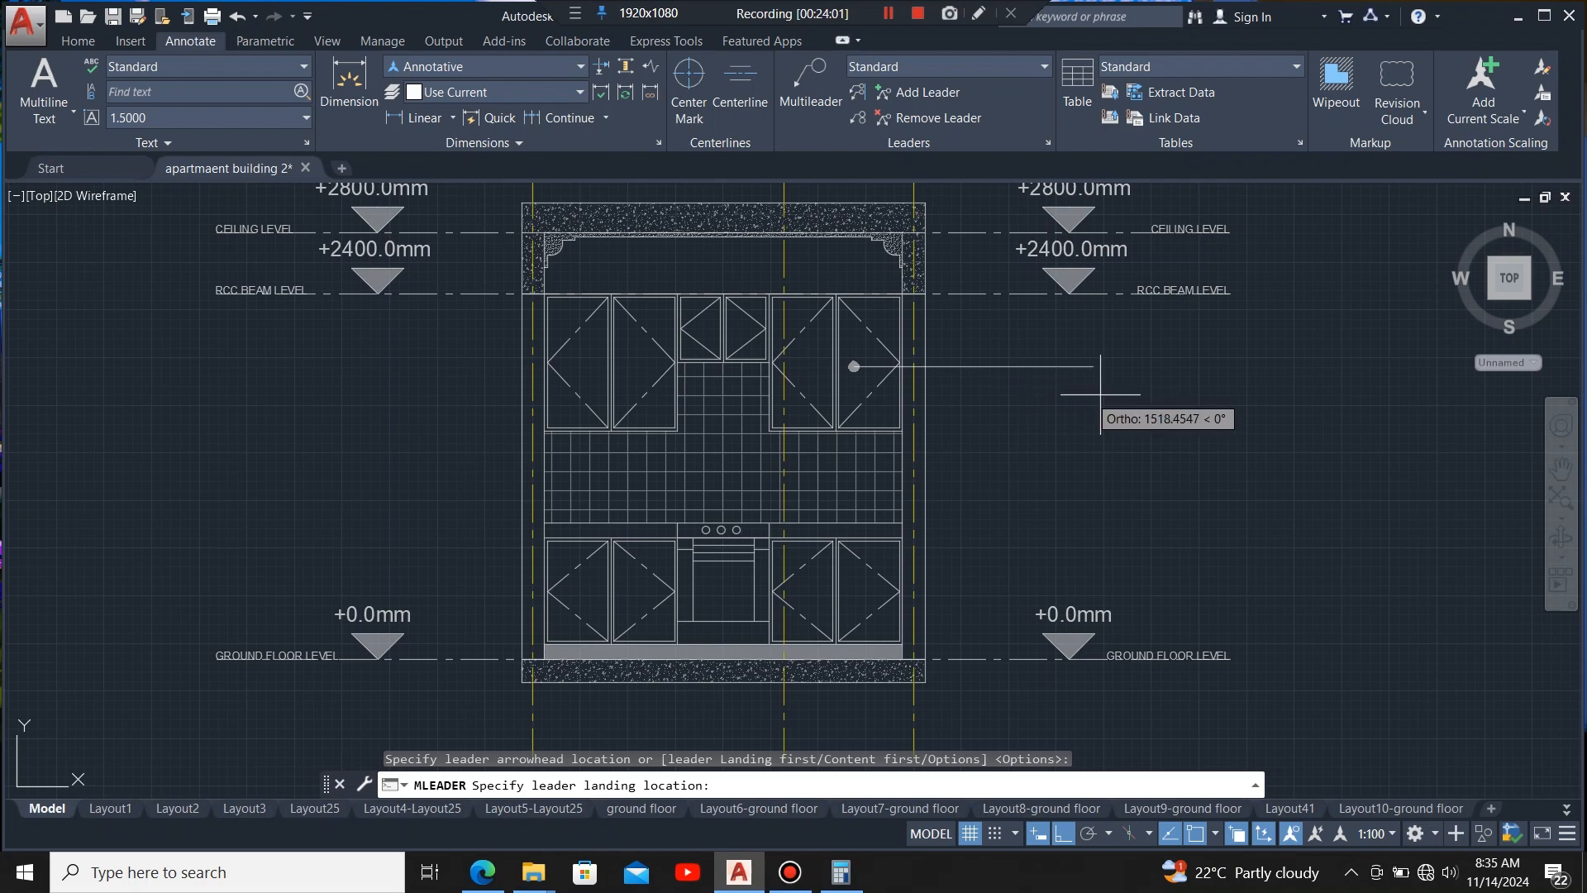
scroll(1019, 372, "down", 4)
scroll(777, 384, "up", 4)
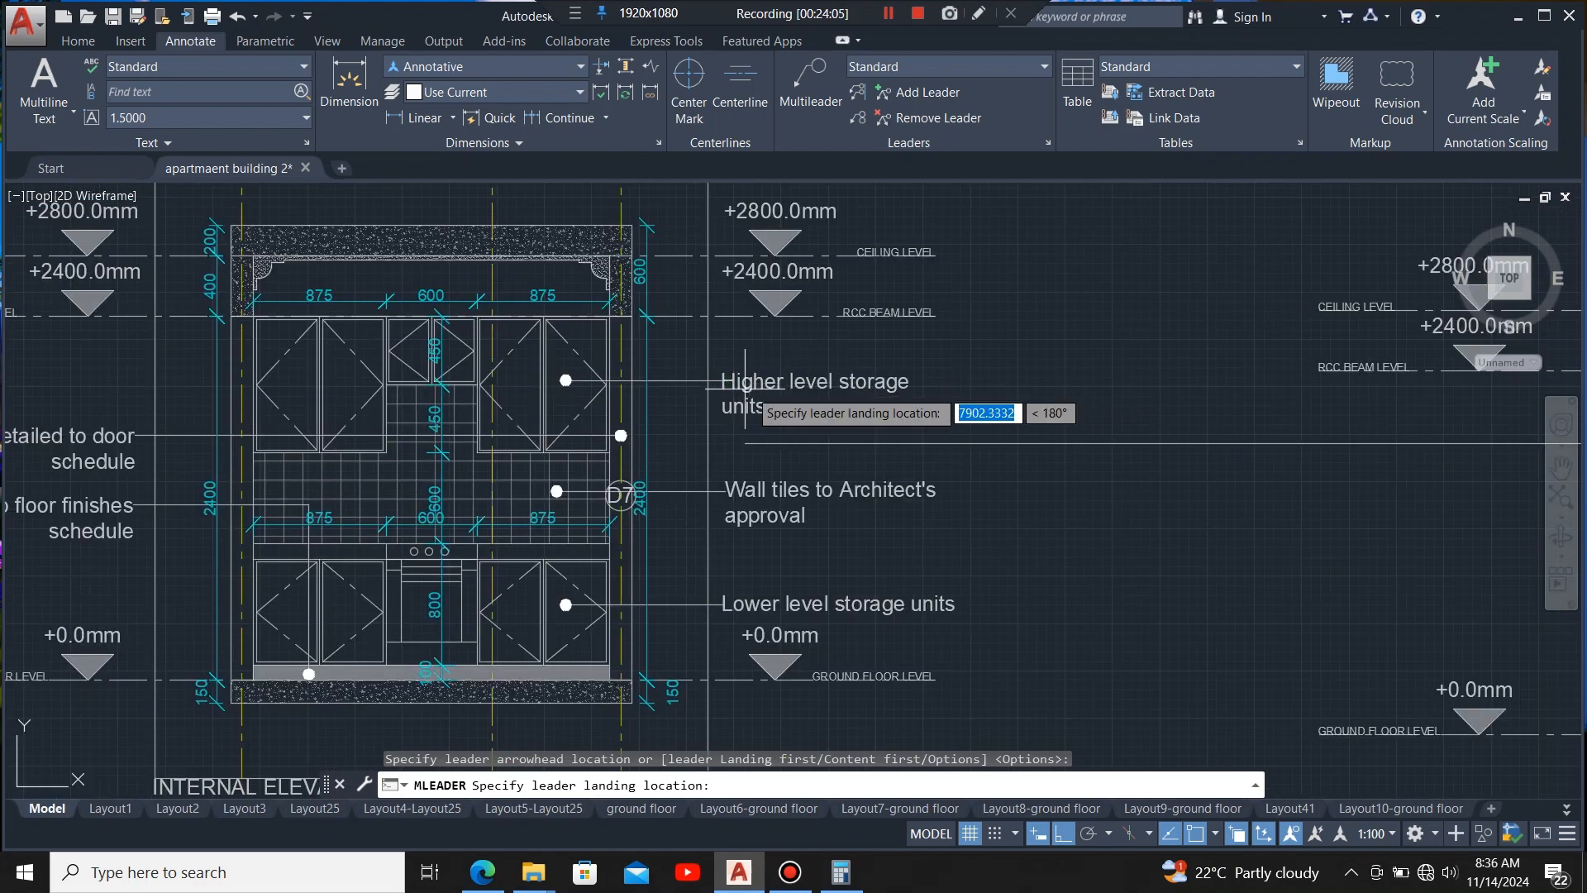
scroll(1003, 418, "down", 4)
scroll(1328, 424, "up", 4)
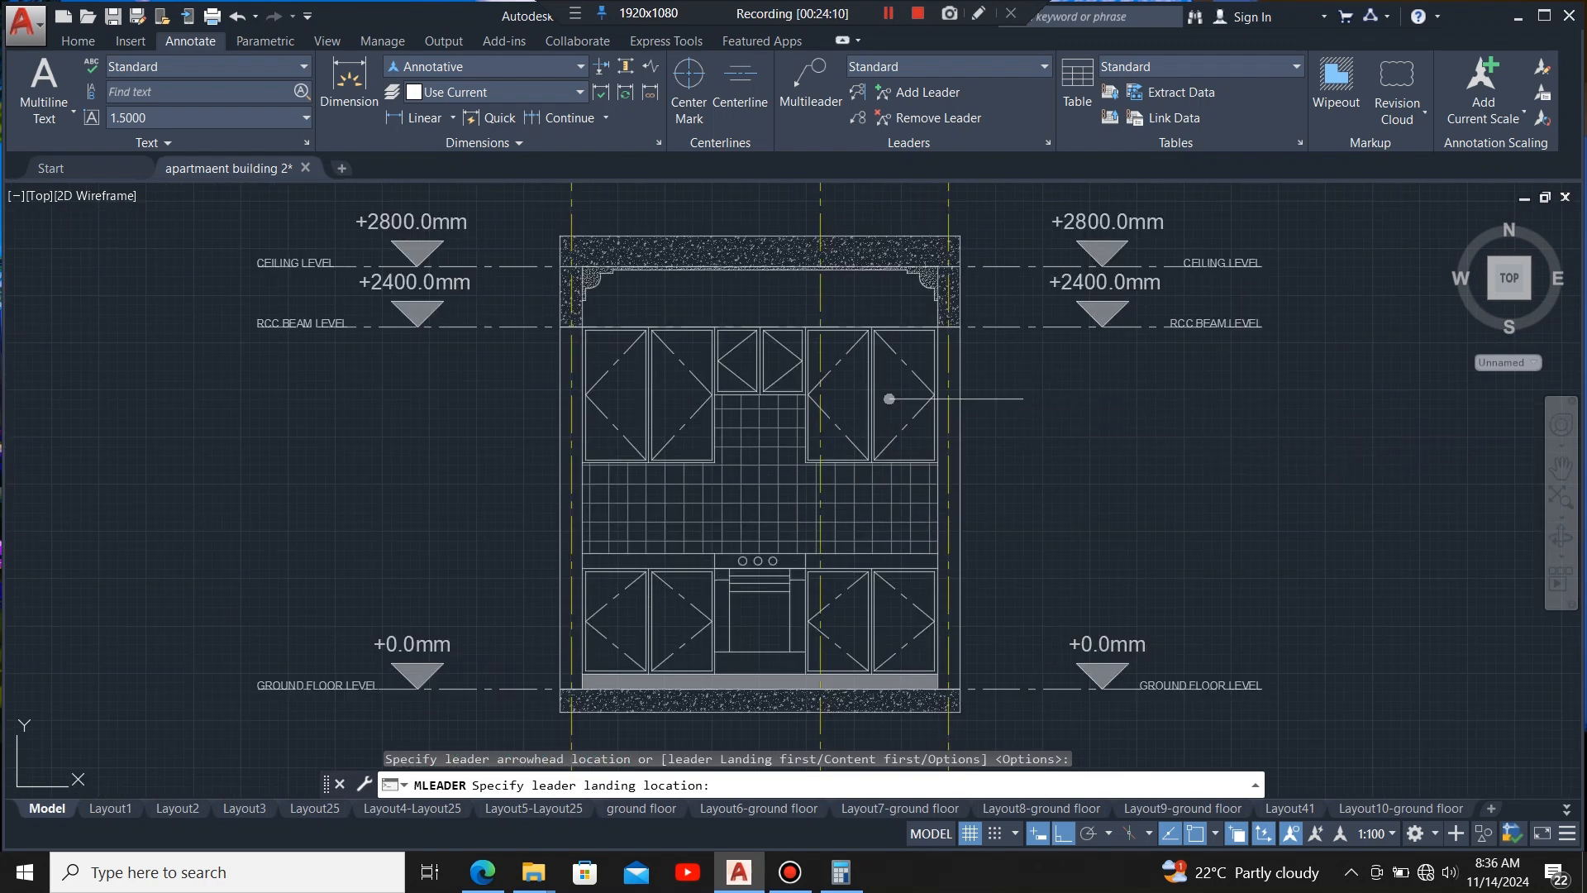
left_click(1073, 482)
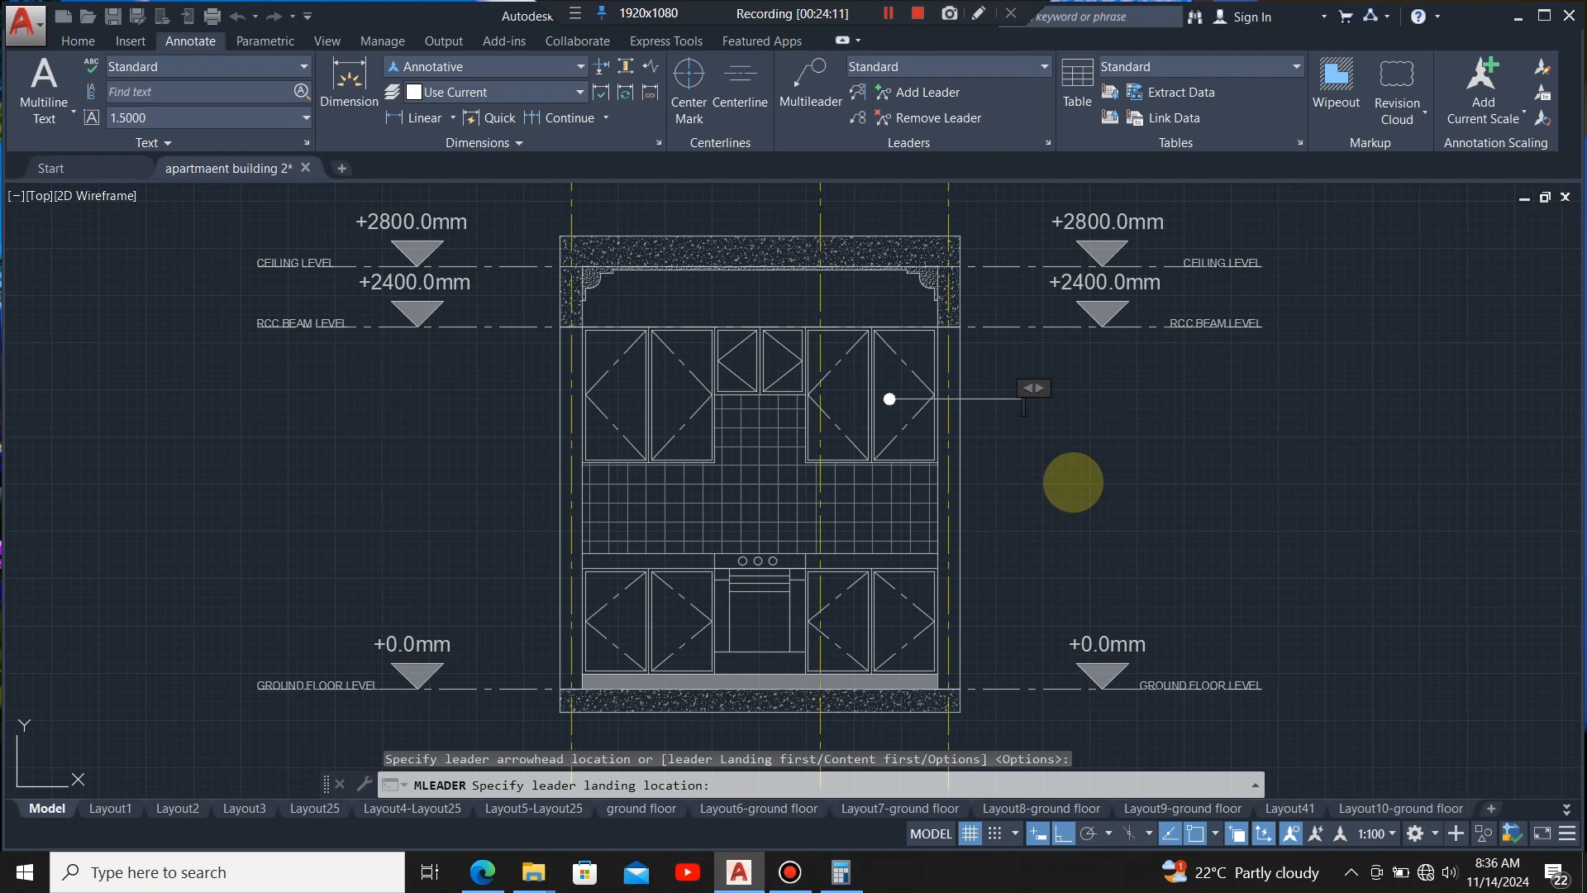
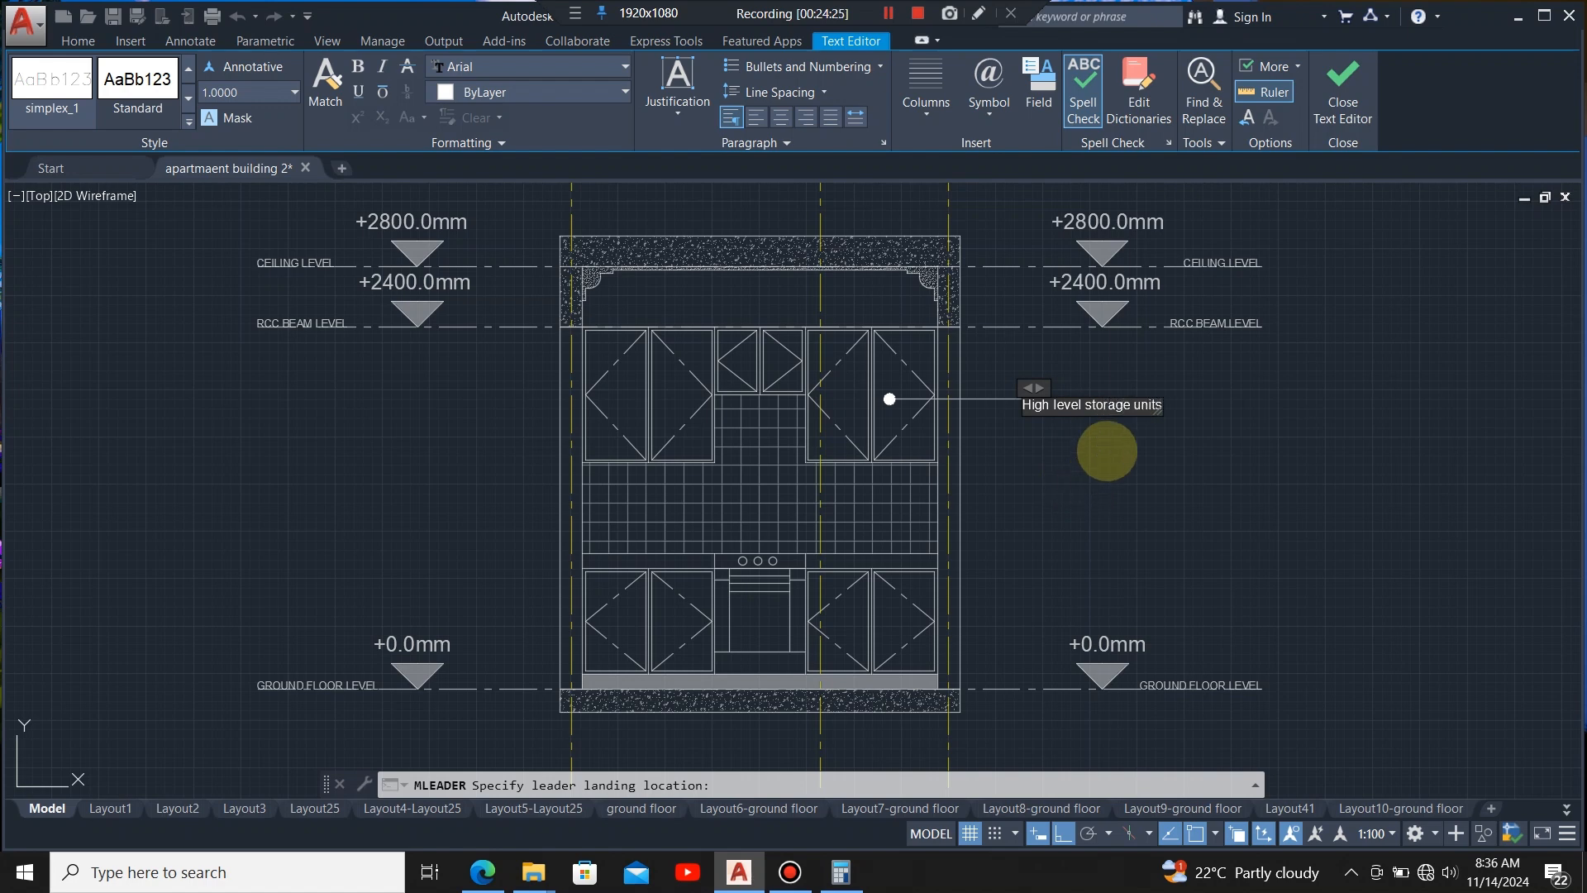
left_click(1112, 450)
- Check the text height of the "Higher level storage units" leader on the annotated elevation
scroll(1025, 402, "up", 5)
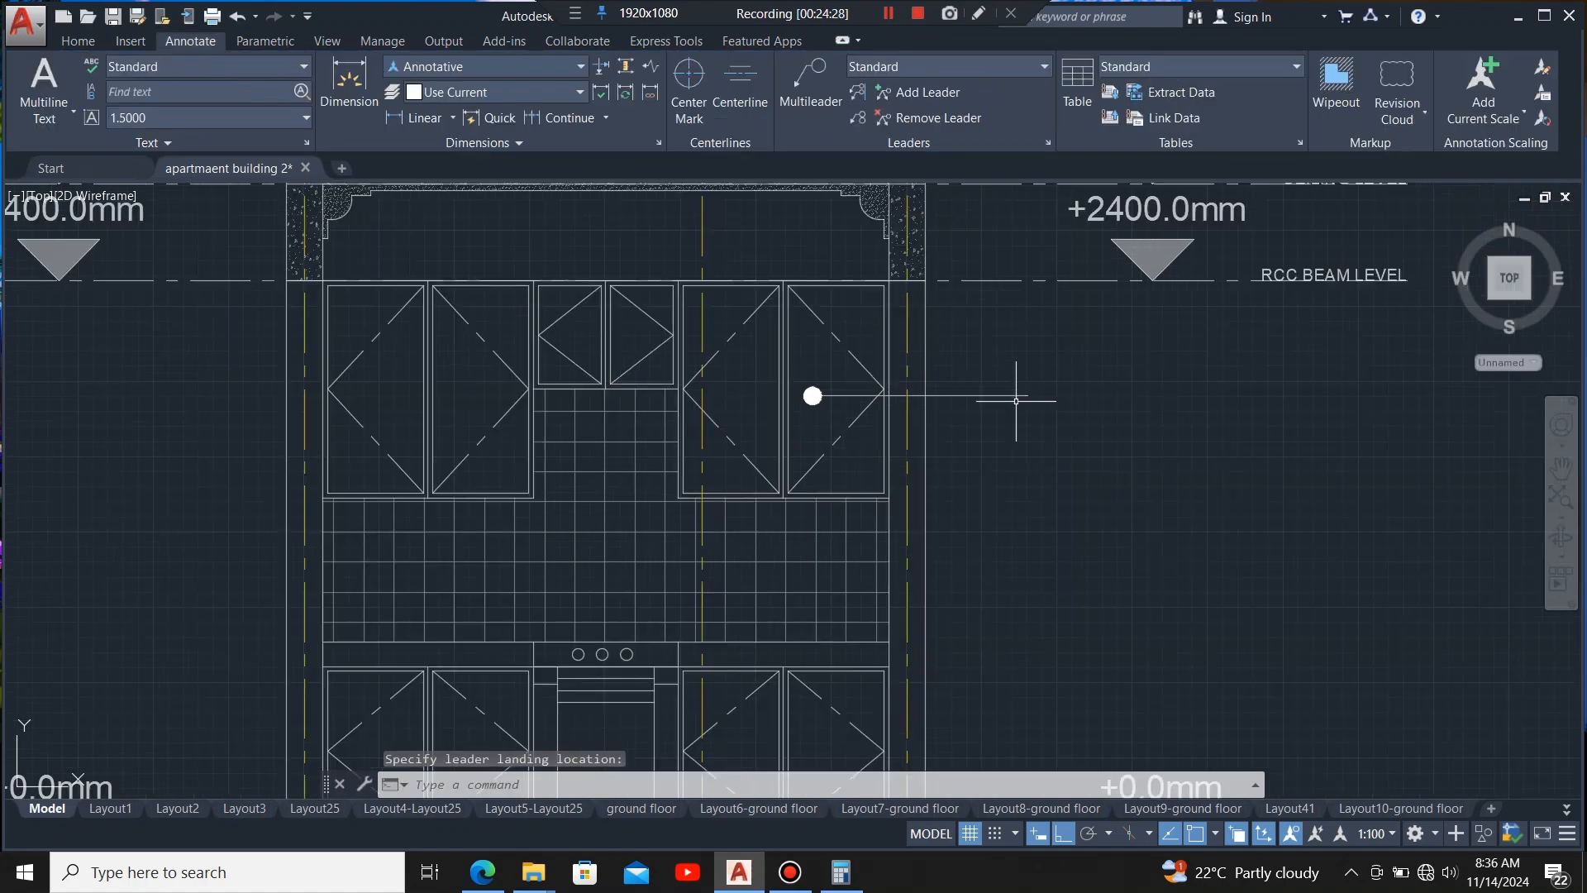
scroll(1025, 403, "down", 6)
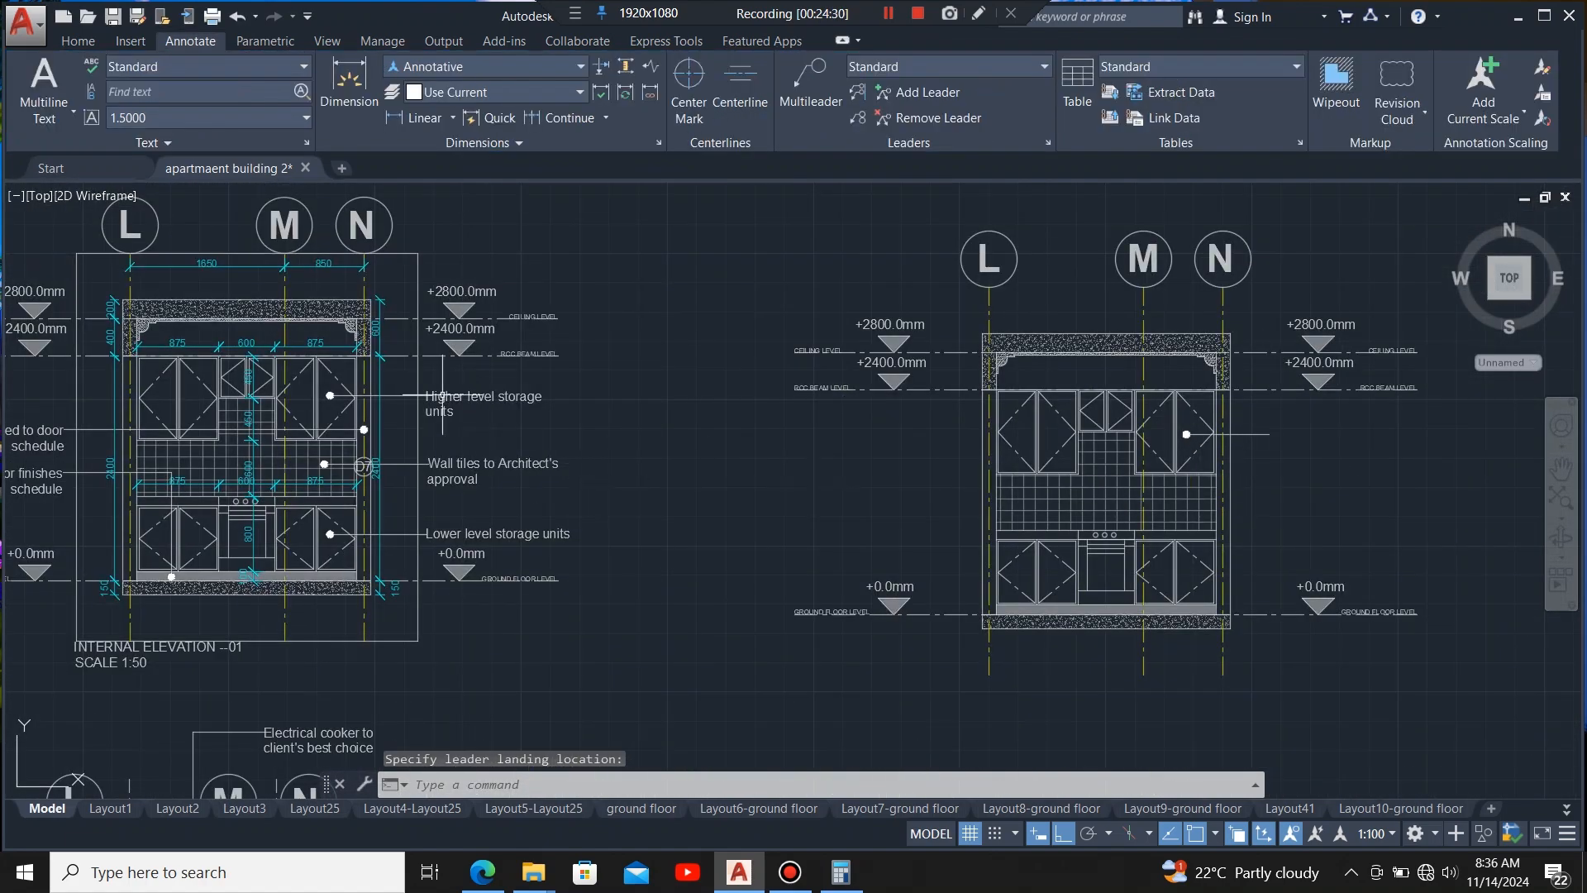
scroll(438, 386, "up", 4)
double_click(477, 412)
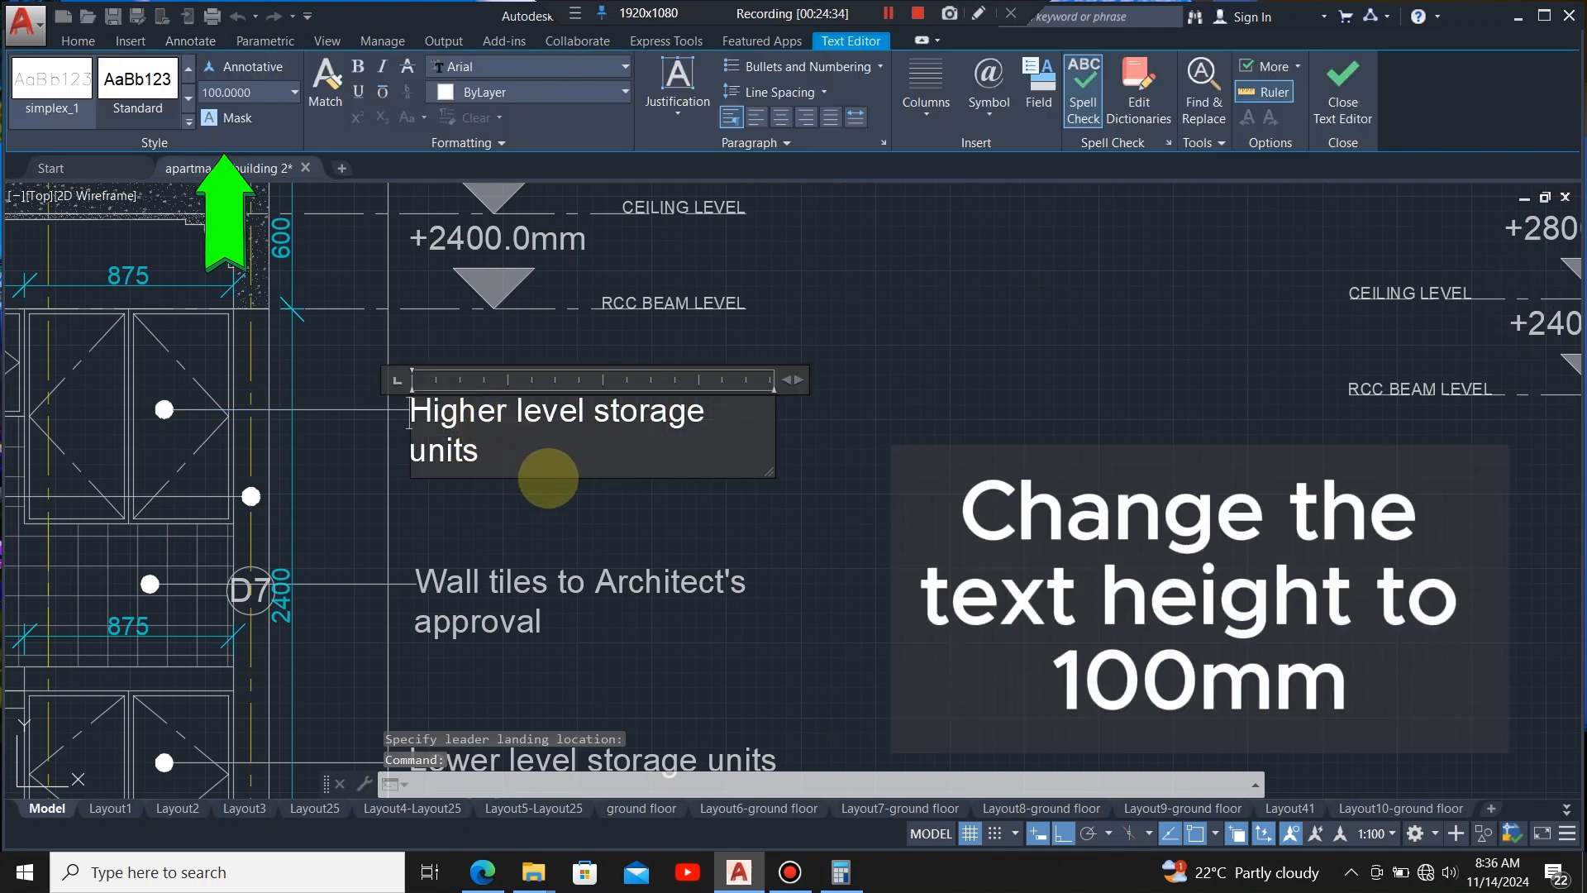
left_click(548, 478)
scroll(524, 524, "down", 5)
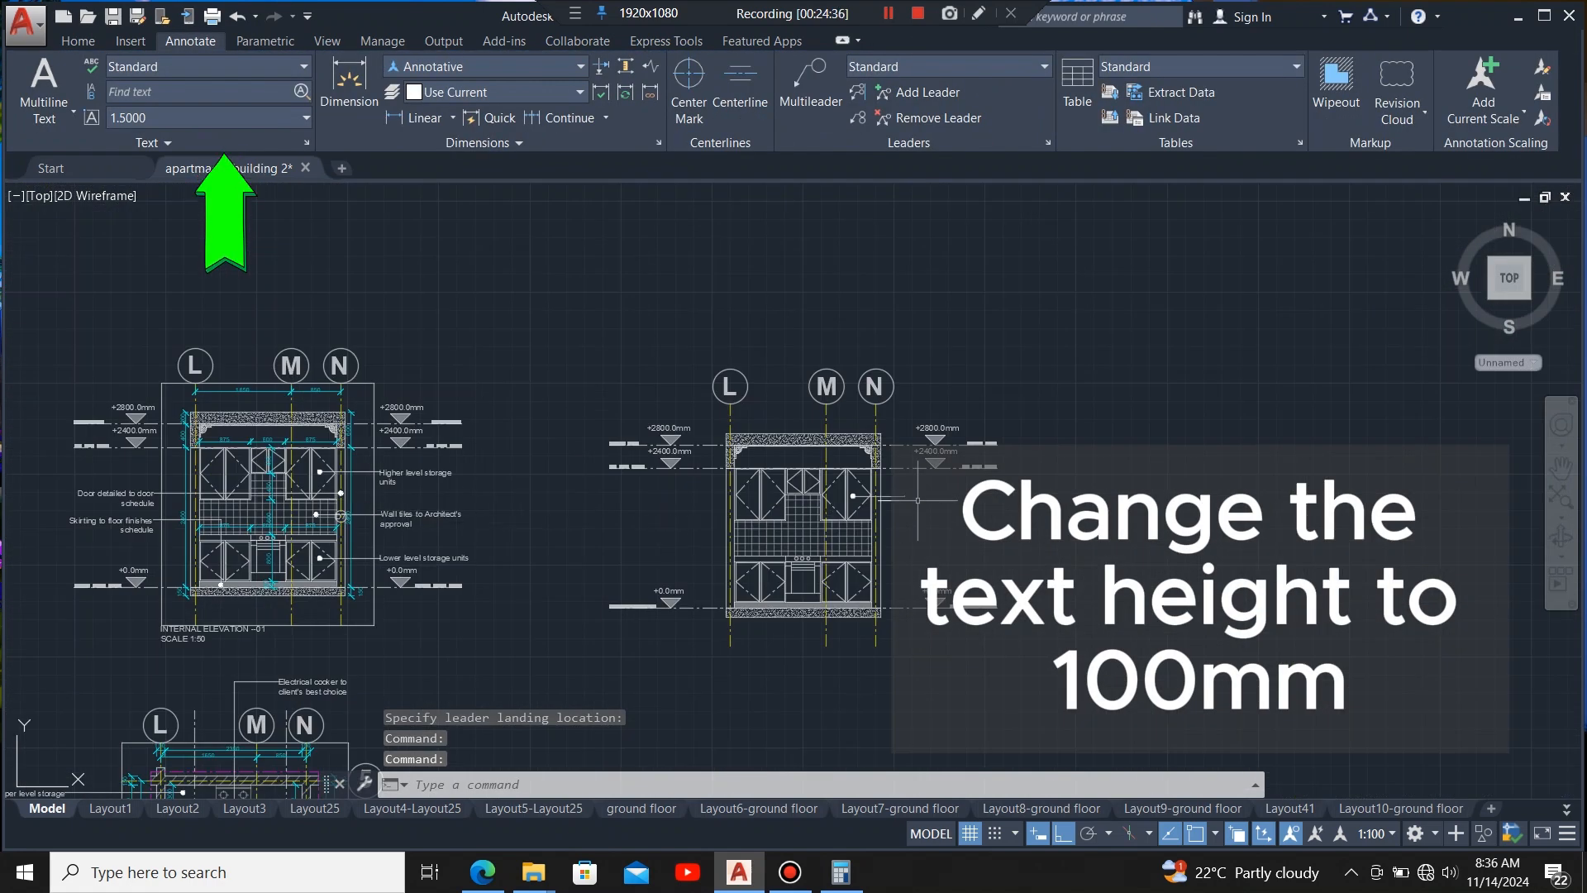
- Set the text height of the new "High level storage units" leader to 100
scroll(917, 500, "up", 8)
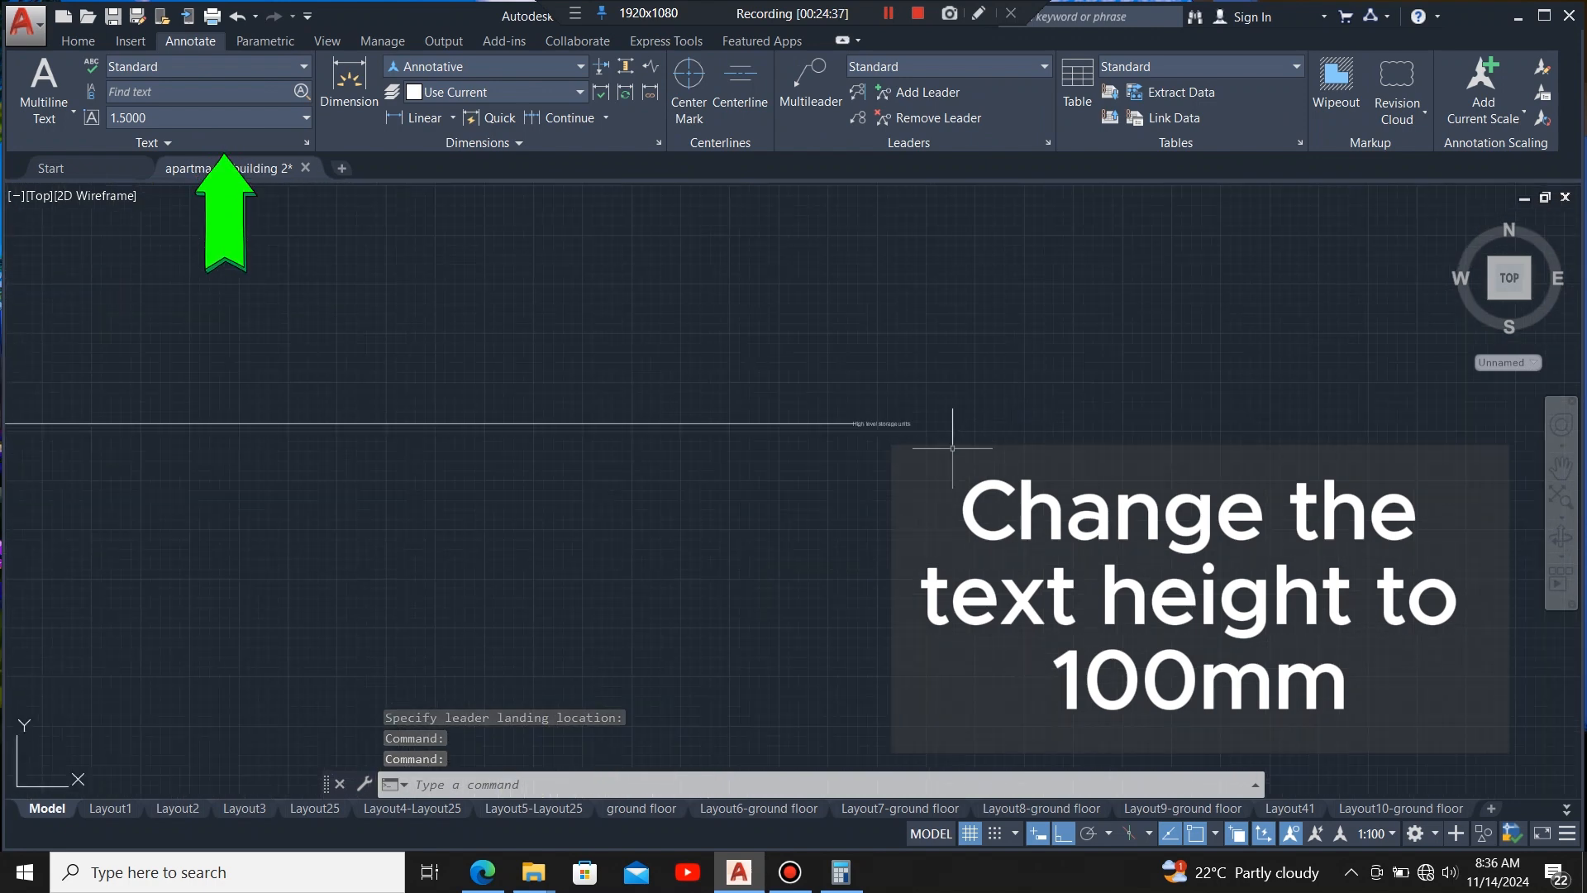
scroll(952, 448, "up", 4)
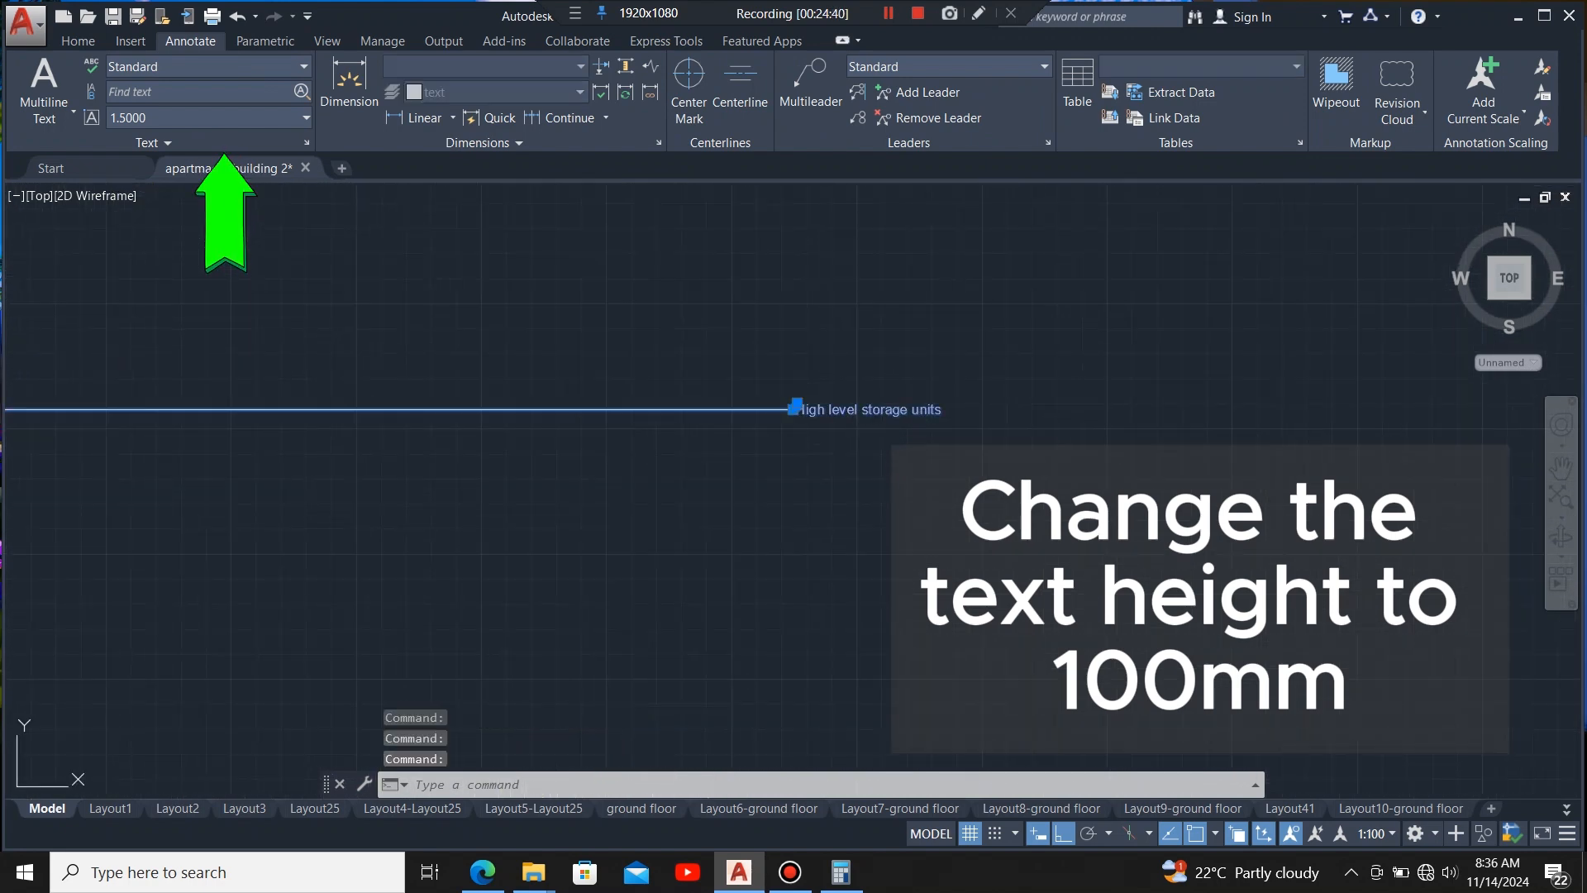
double_click(942, 413)
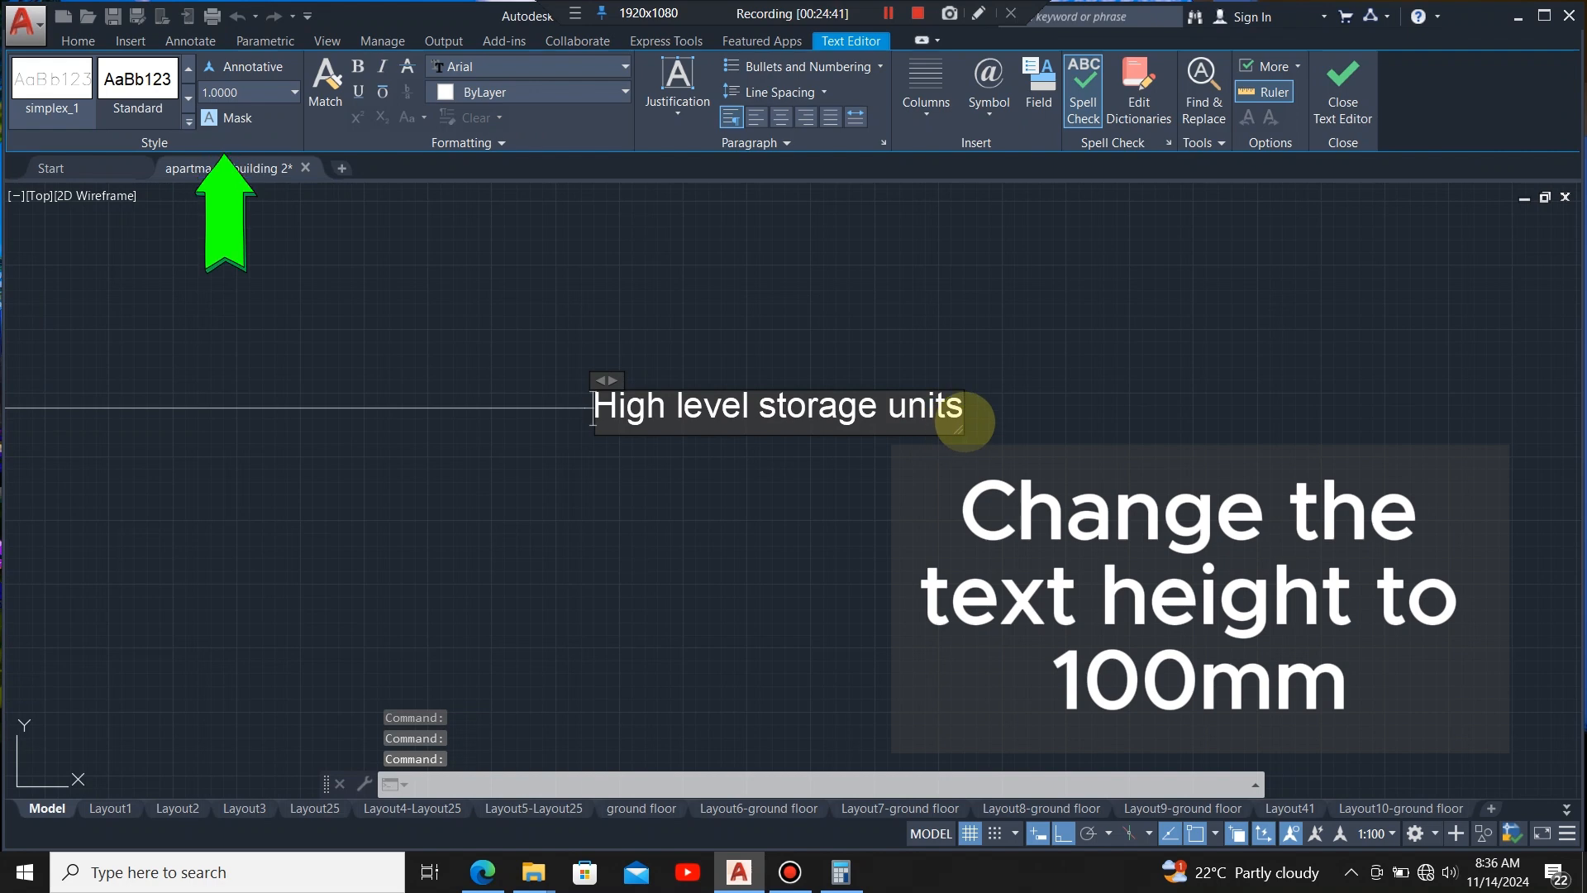
left_click_drag(958, 414, 608, 420)
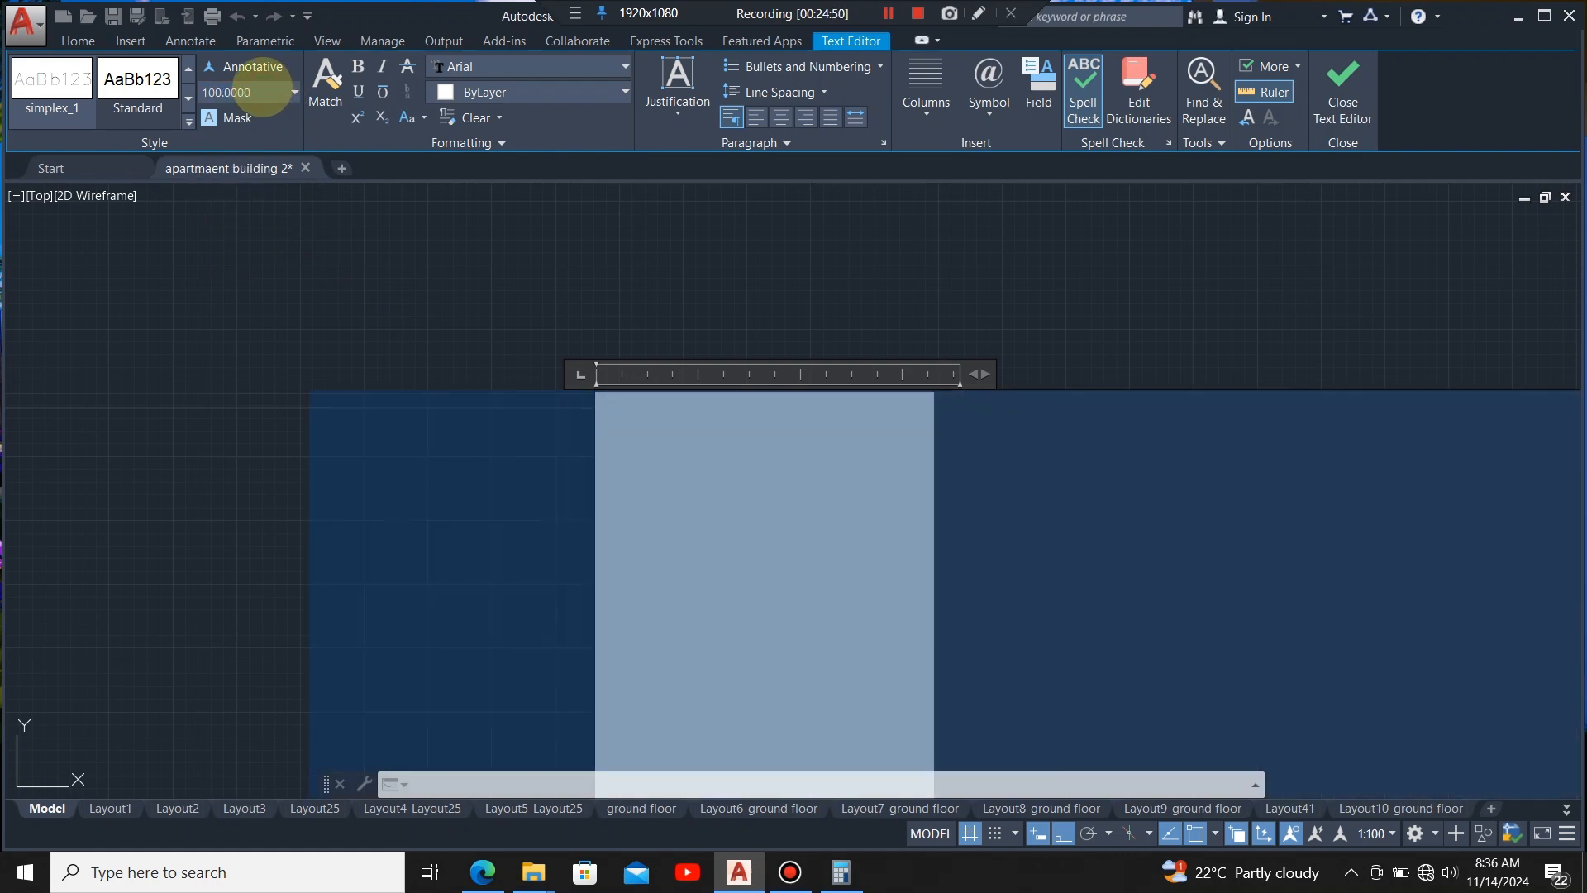
left_click(775, 319)
scroll(895, 420, "down", 6)
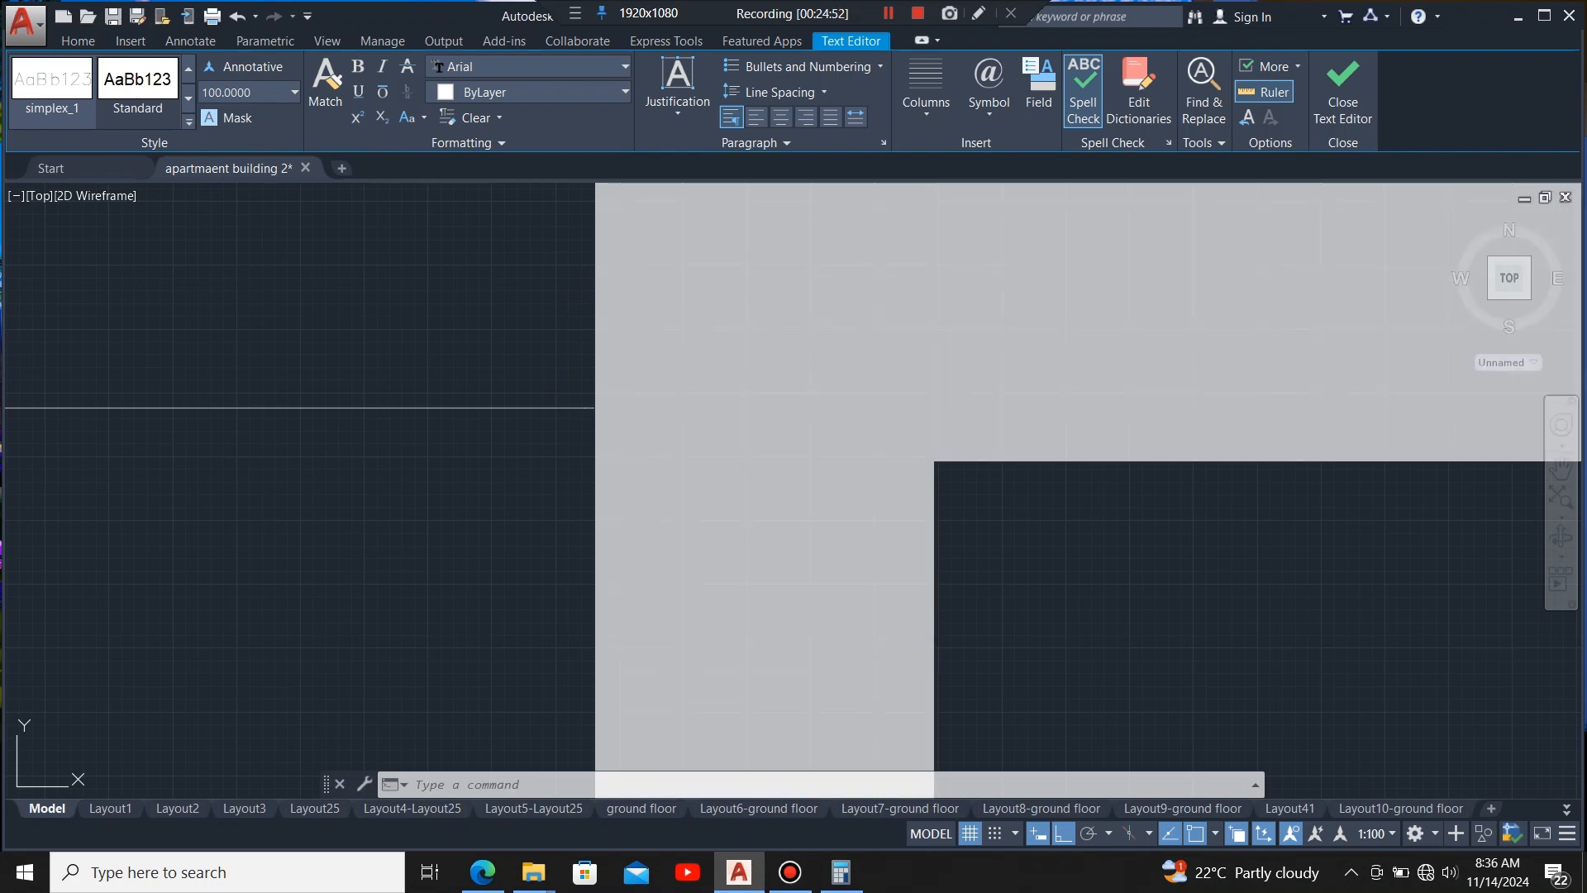
scroll(884, 356, "down", 4)
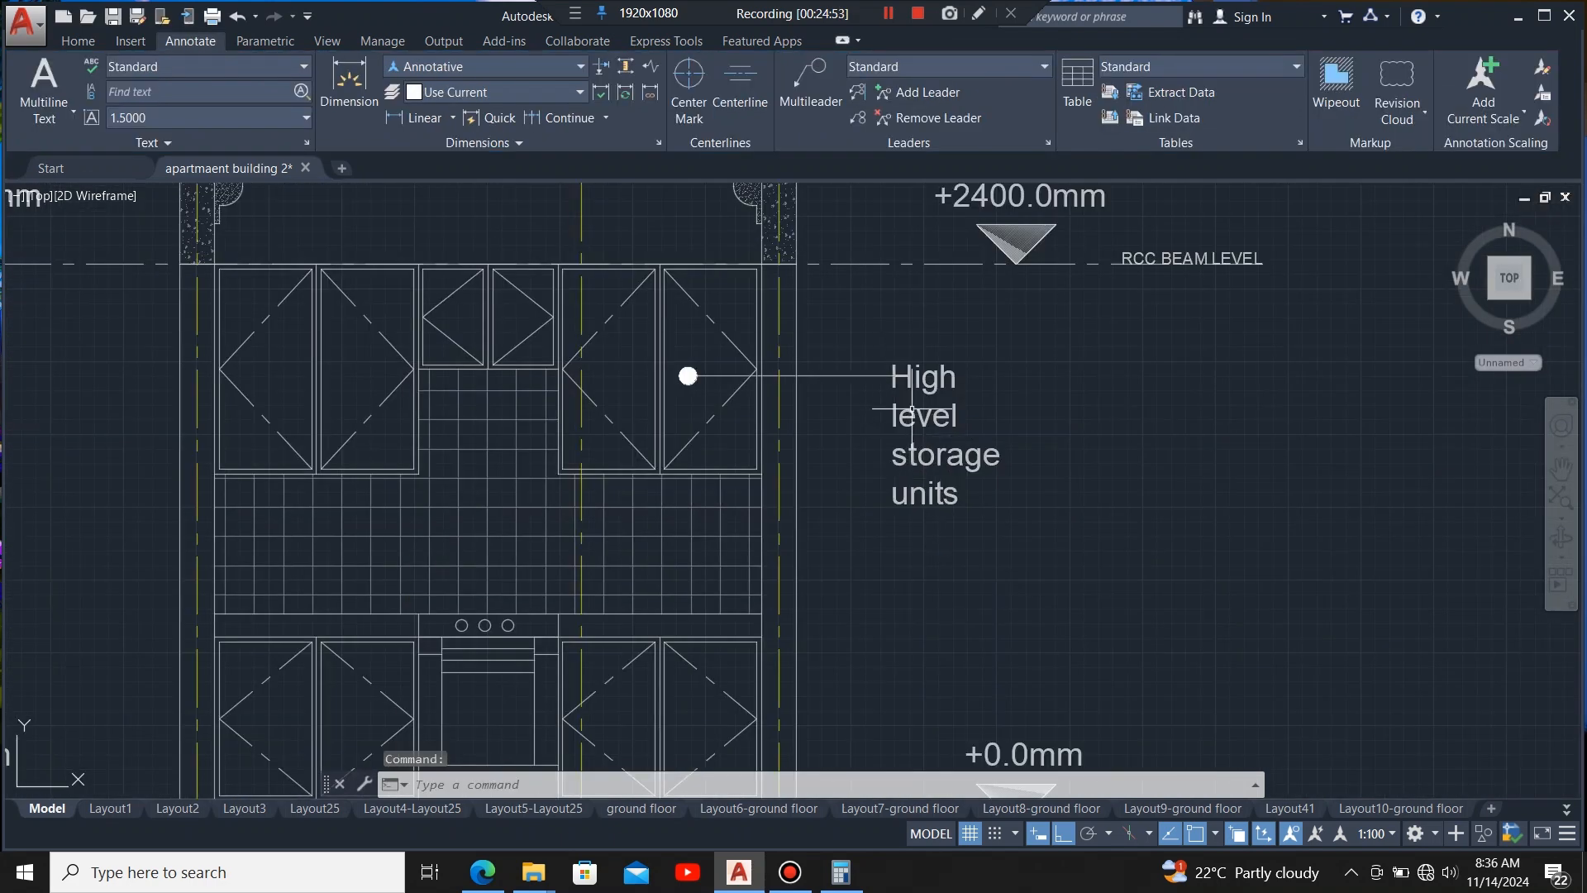
- Widen the text frame of the "High level storage units" leader so its text wraps onto two lines
double_click(954, 384)
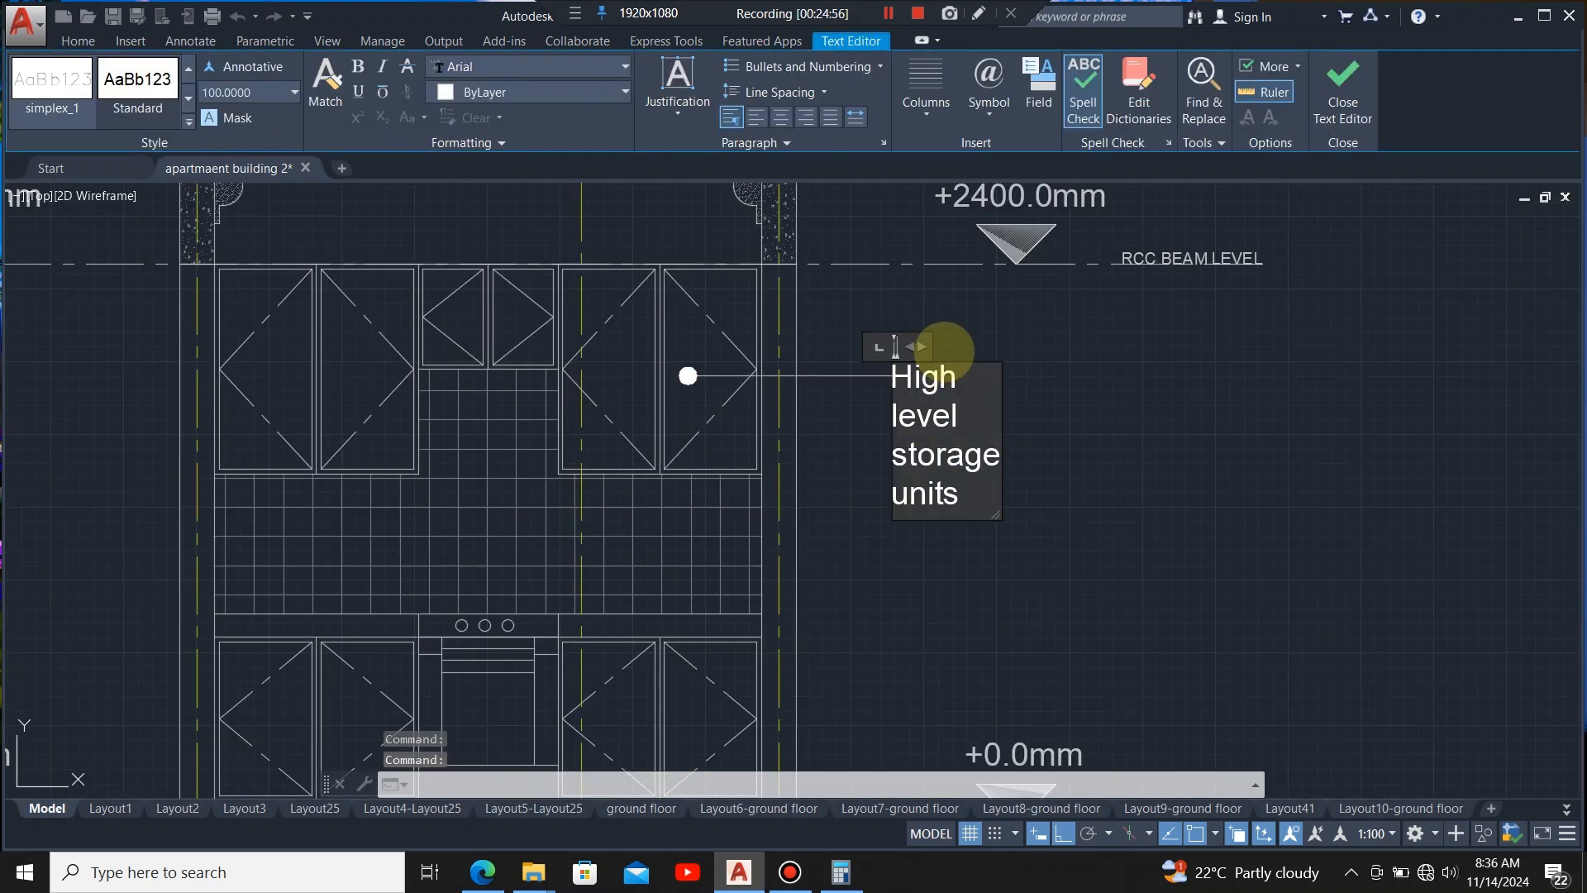
left_click_drag(917, 346, 1191, 345)
left_click(1052, 499)
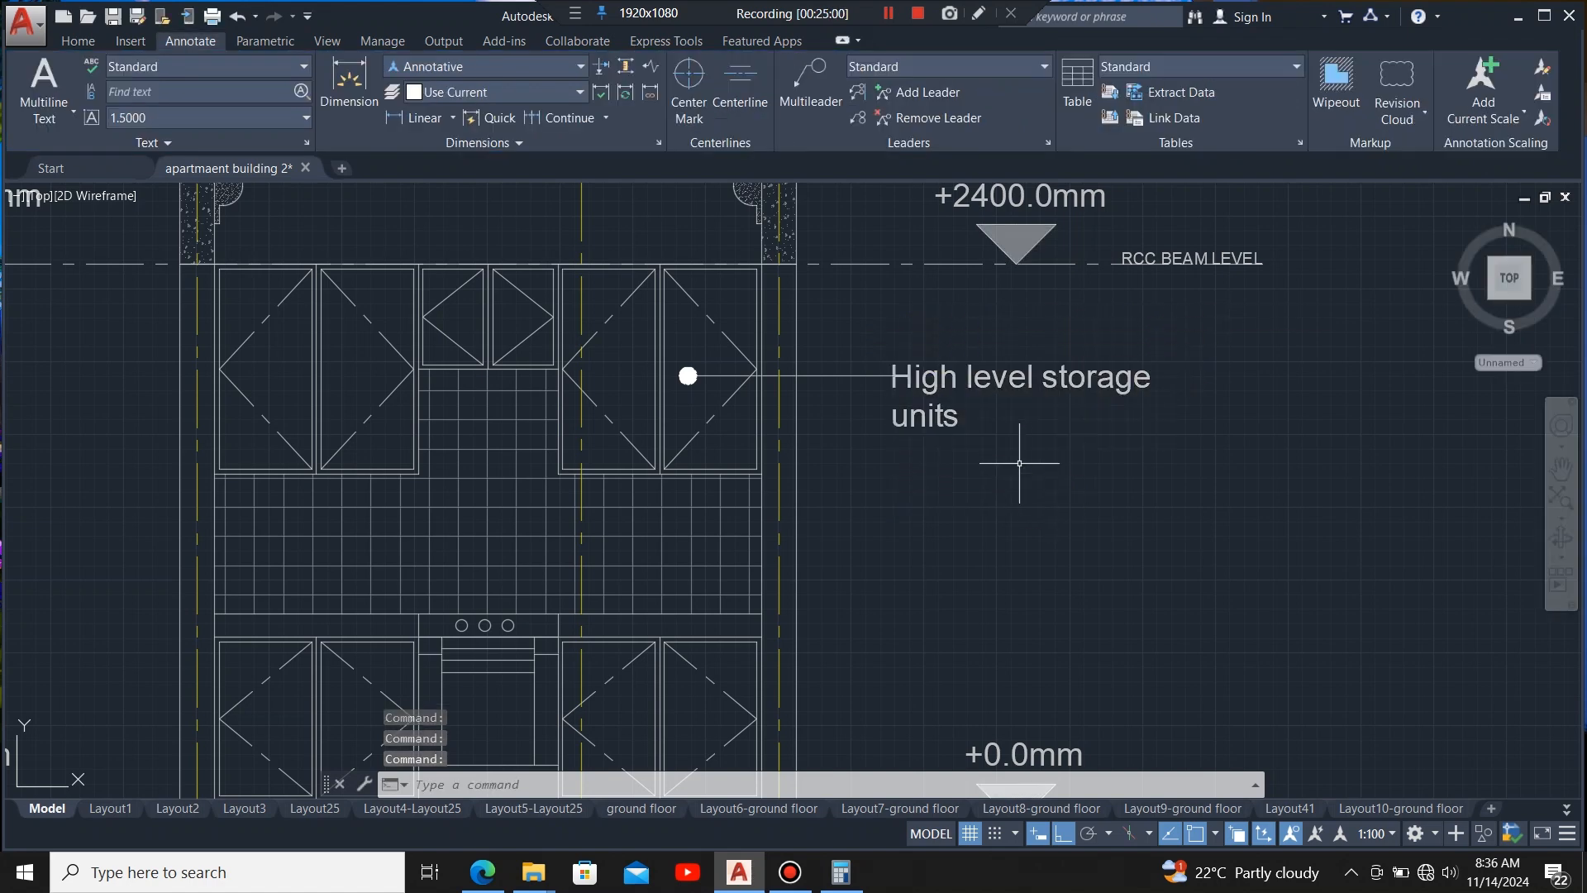
- Copy the "High level storage units" leader straight down onto the wall tiles and the lower storage unit
scroll(1065, 431, "down", 3)
left_click(990, 364)
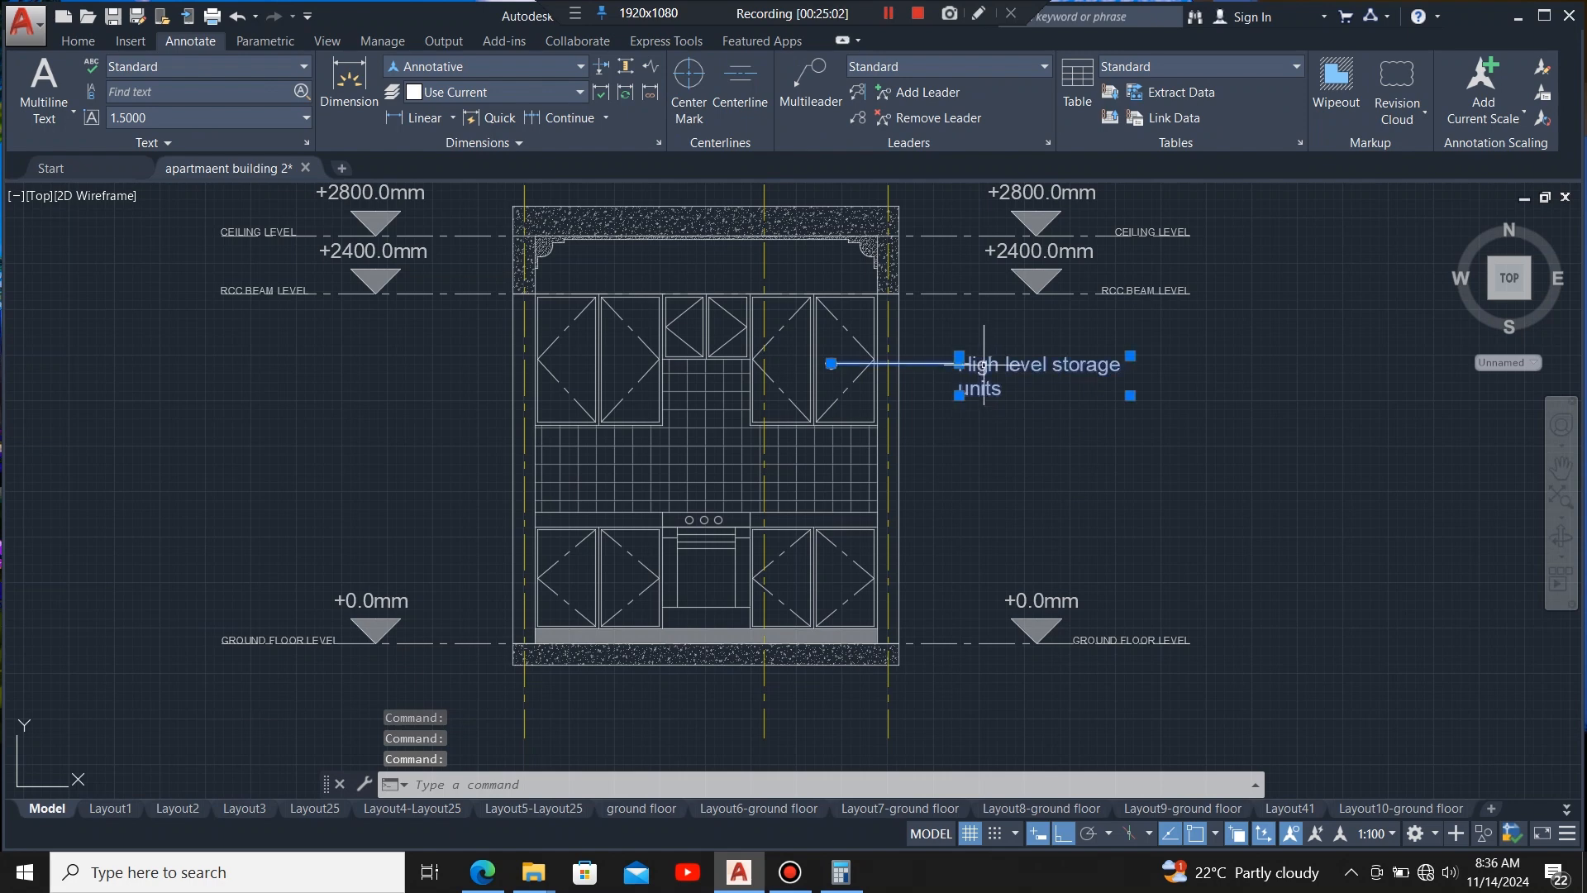
left_click(77, 41)
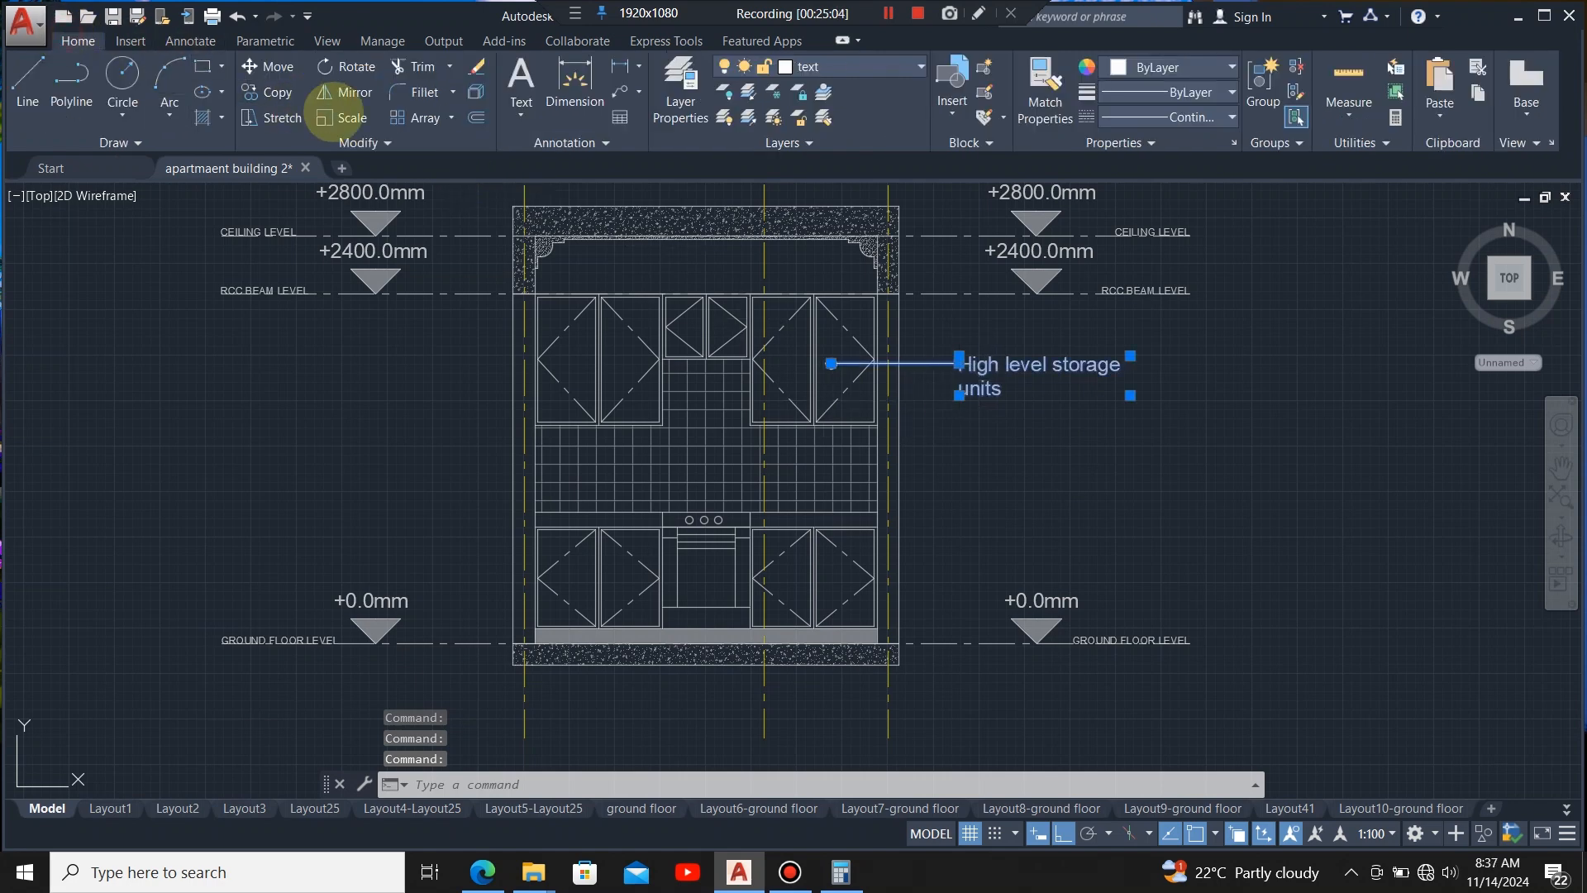
key("Escape")
type("co")
key("Return")
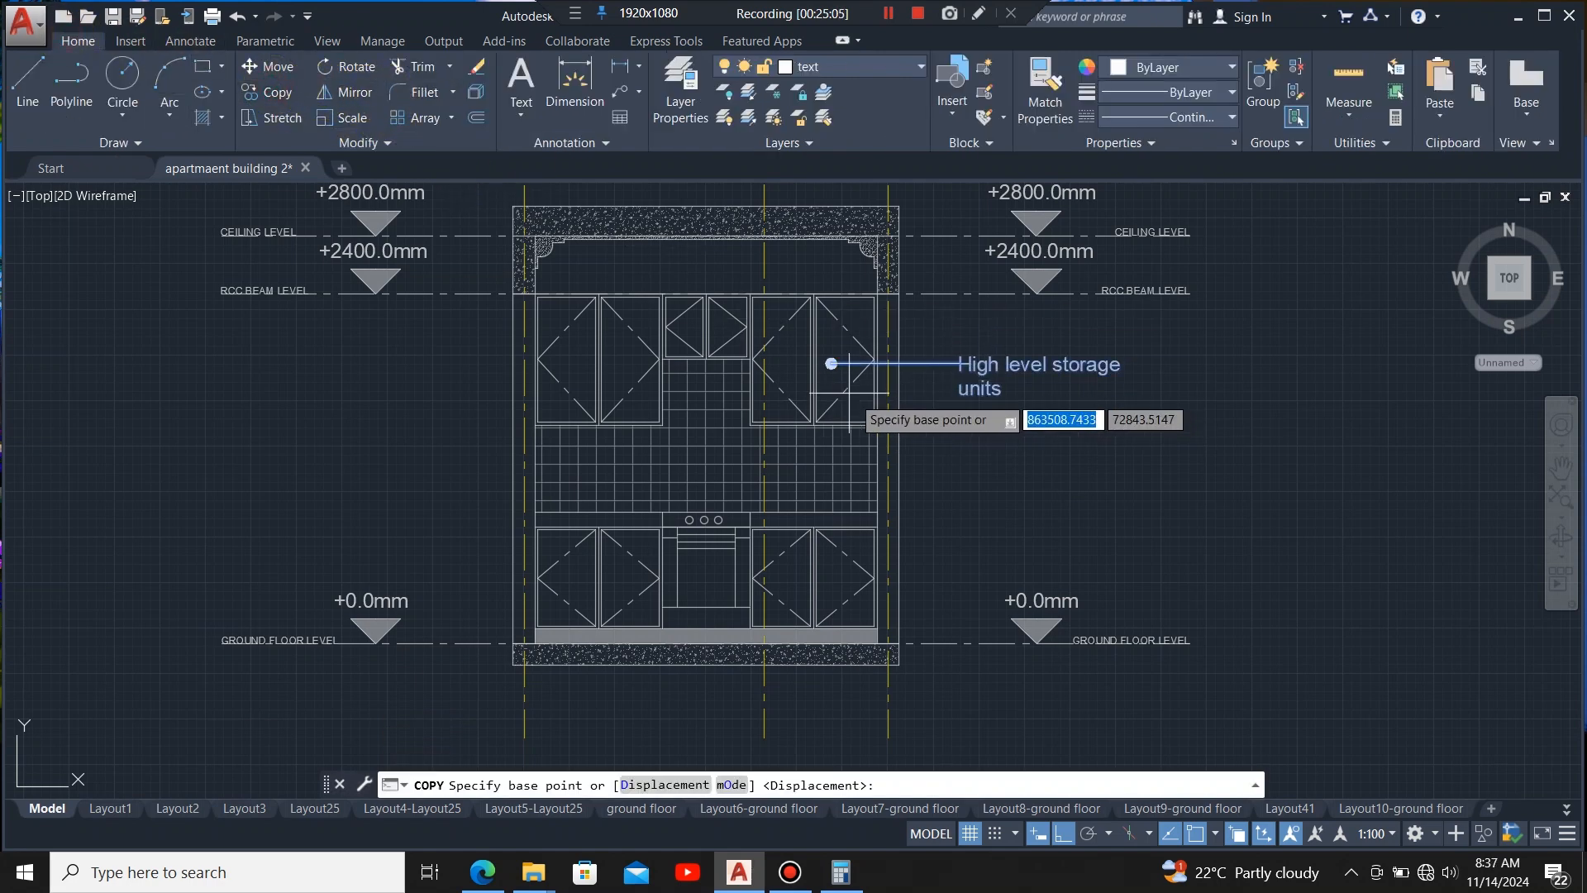
left_click(831, 364)
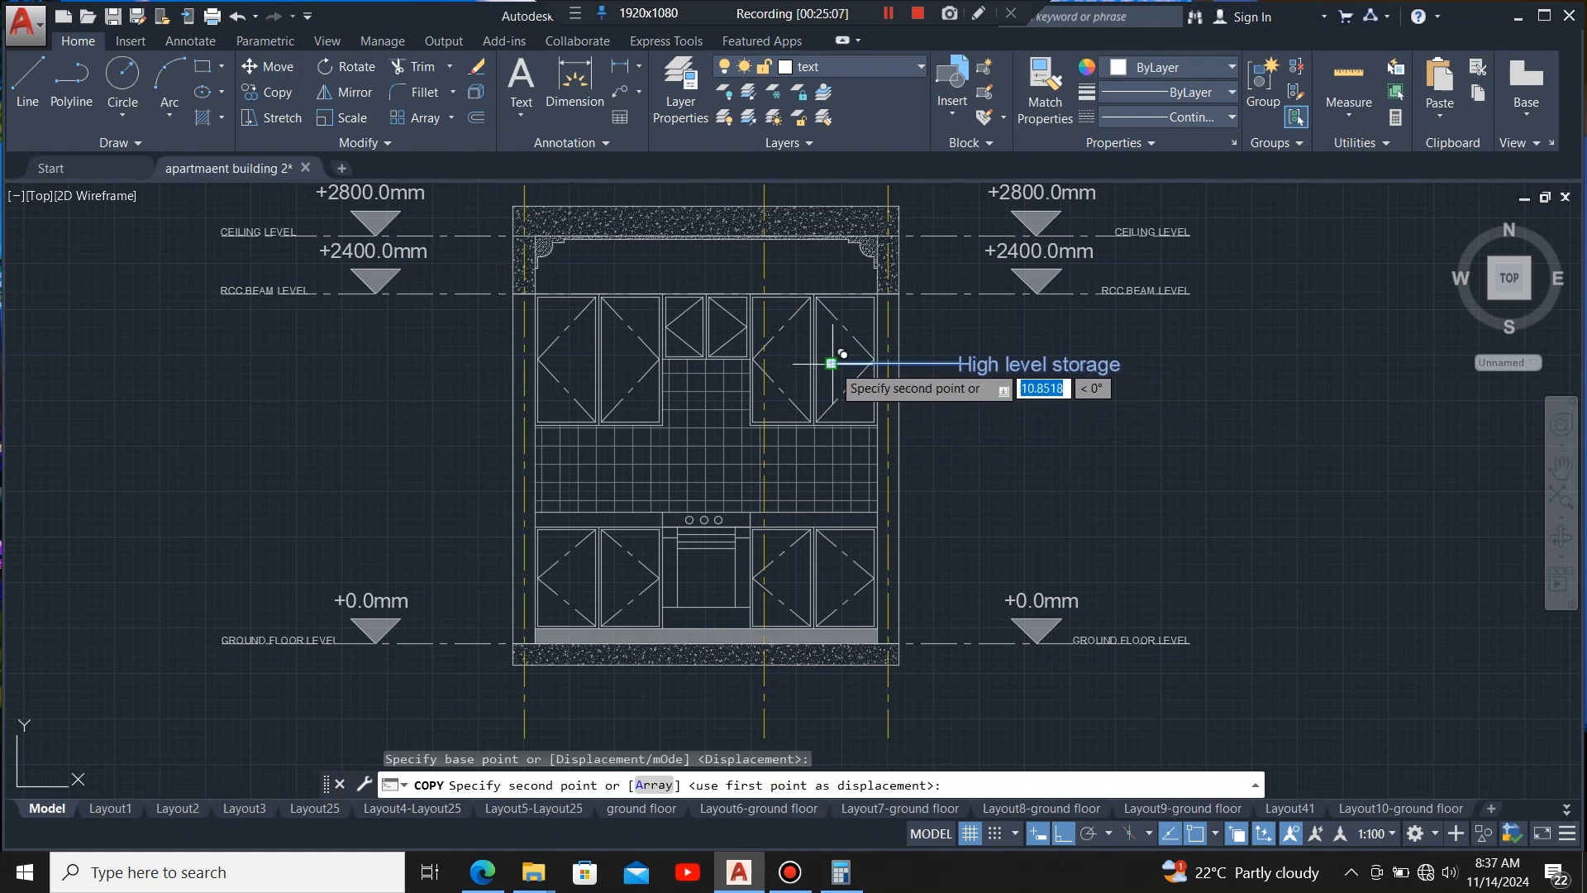
left_click(832, 461)
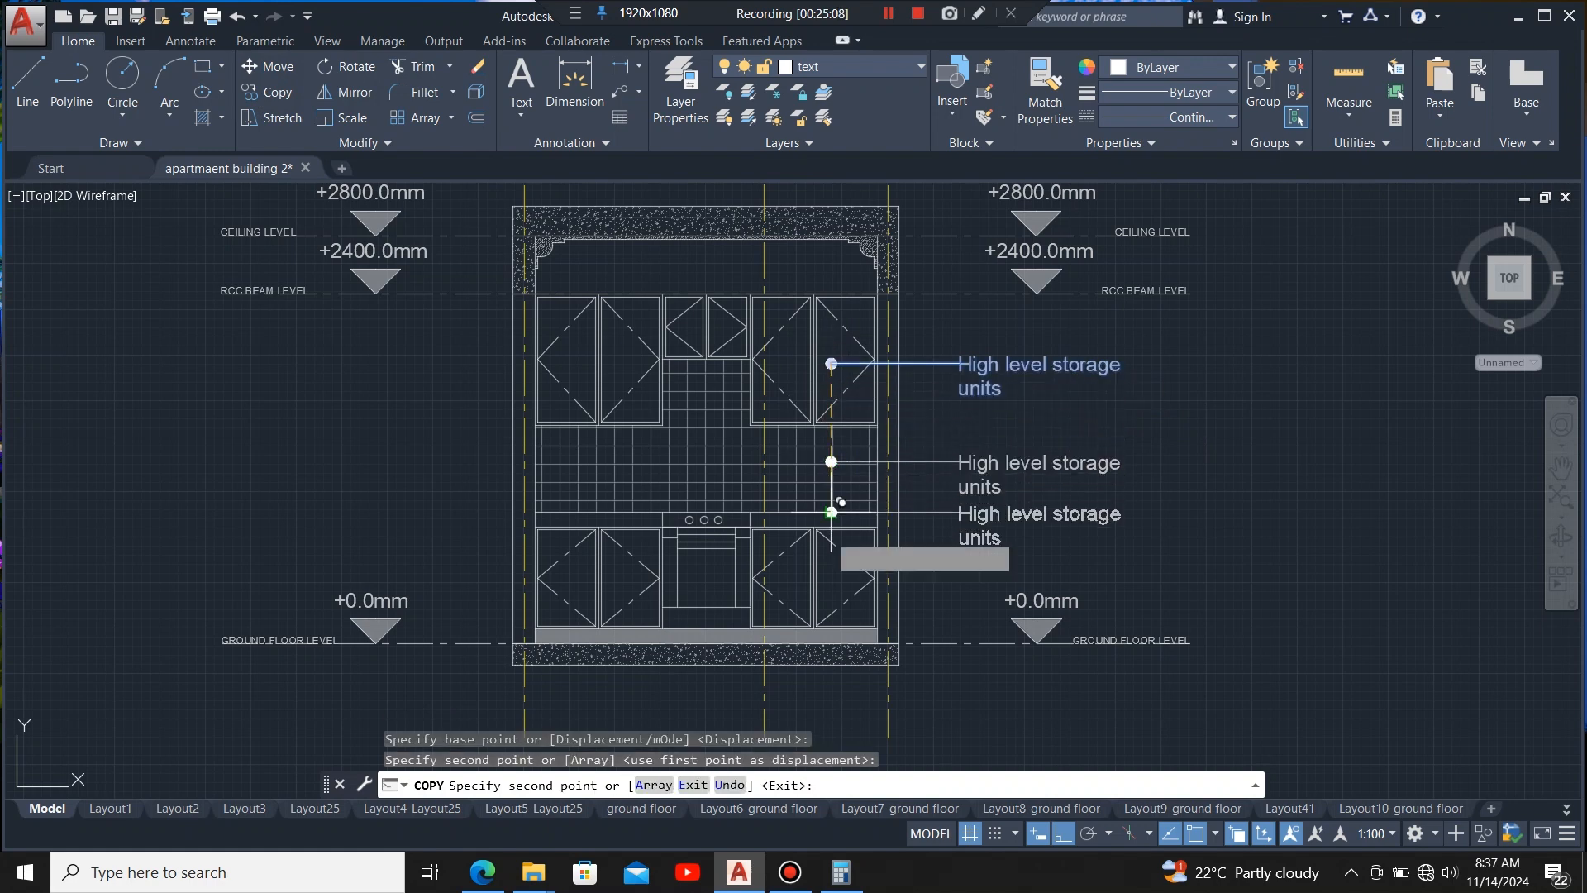
left_click(832, 577)
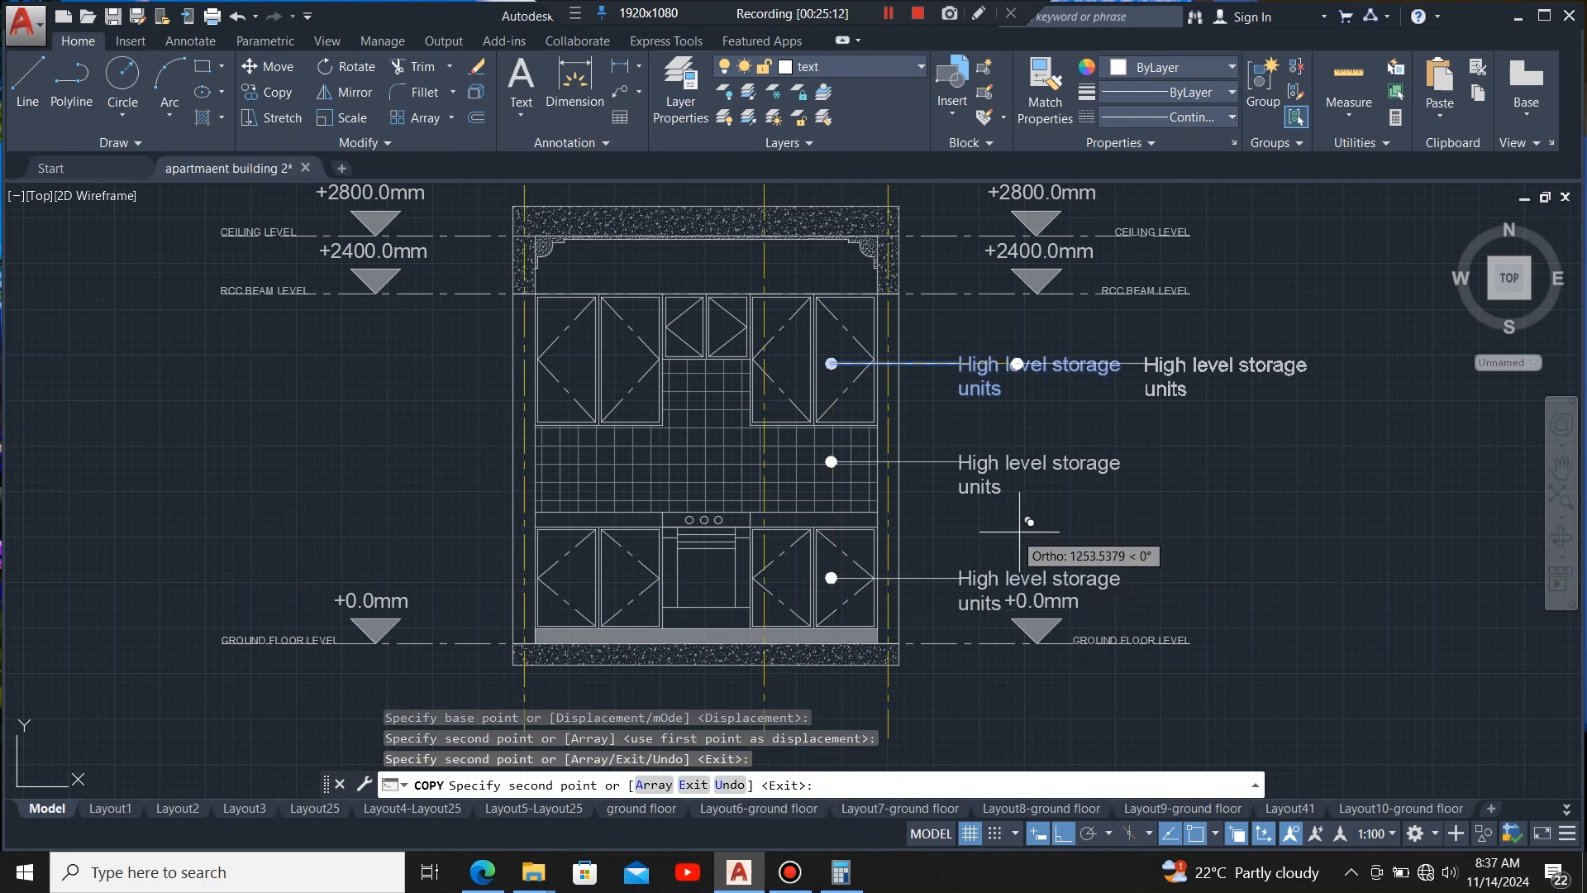
key("Escape")
scroll(1027, 591, "up", 2)
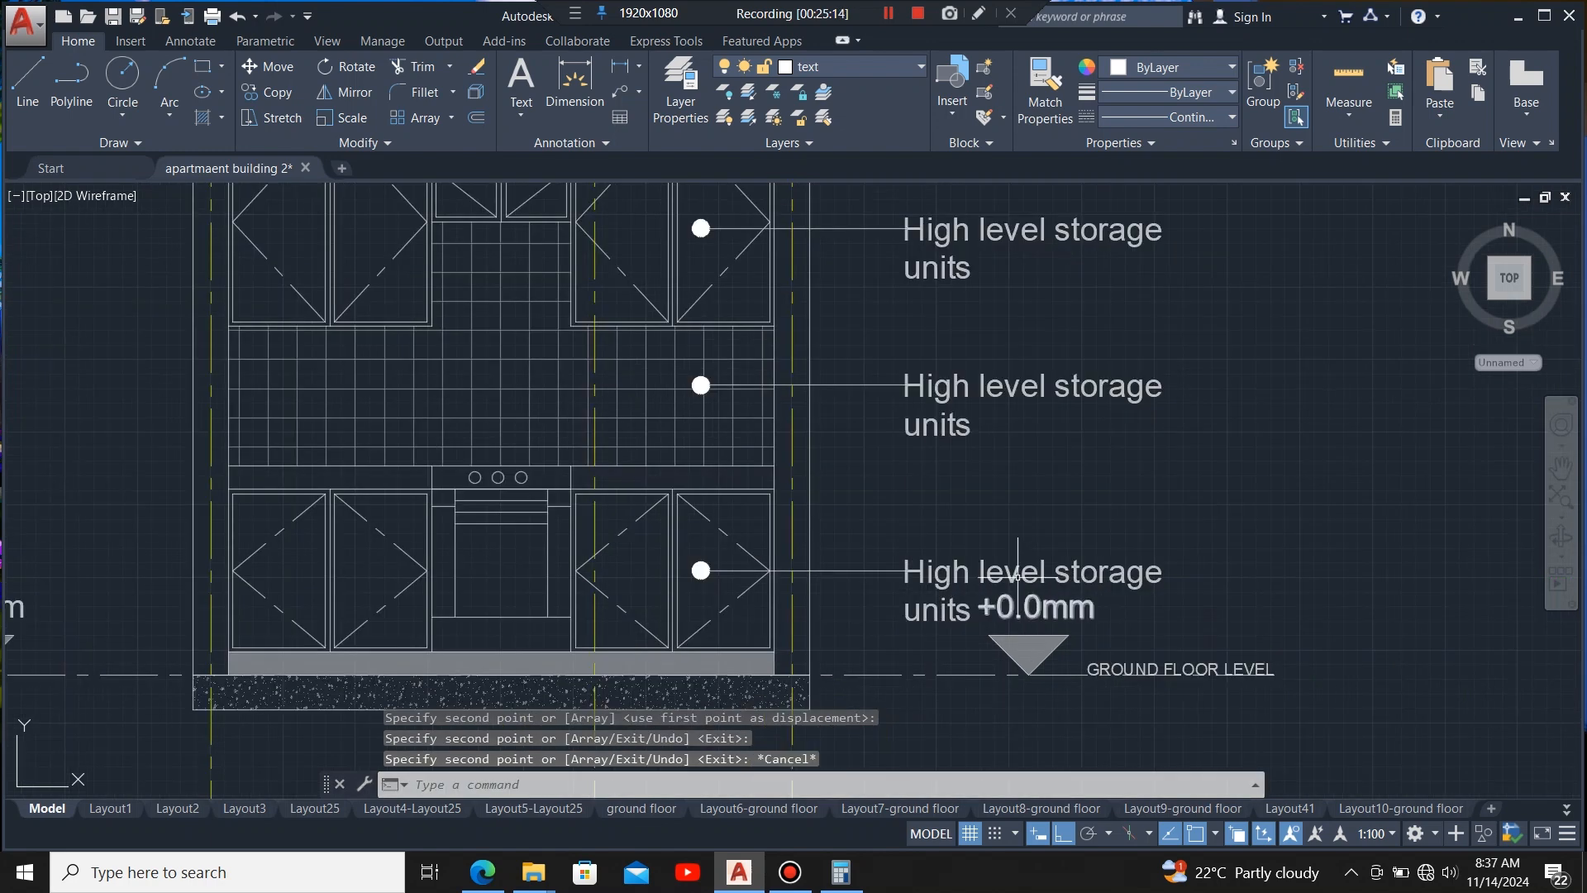
left_click(1017, 572)
scroll(1017, 502, "down", 4)
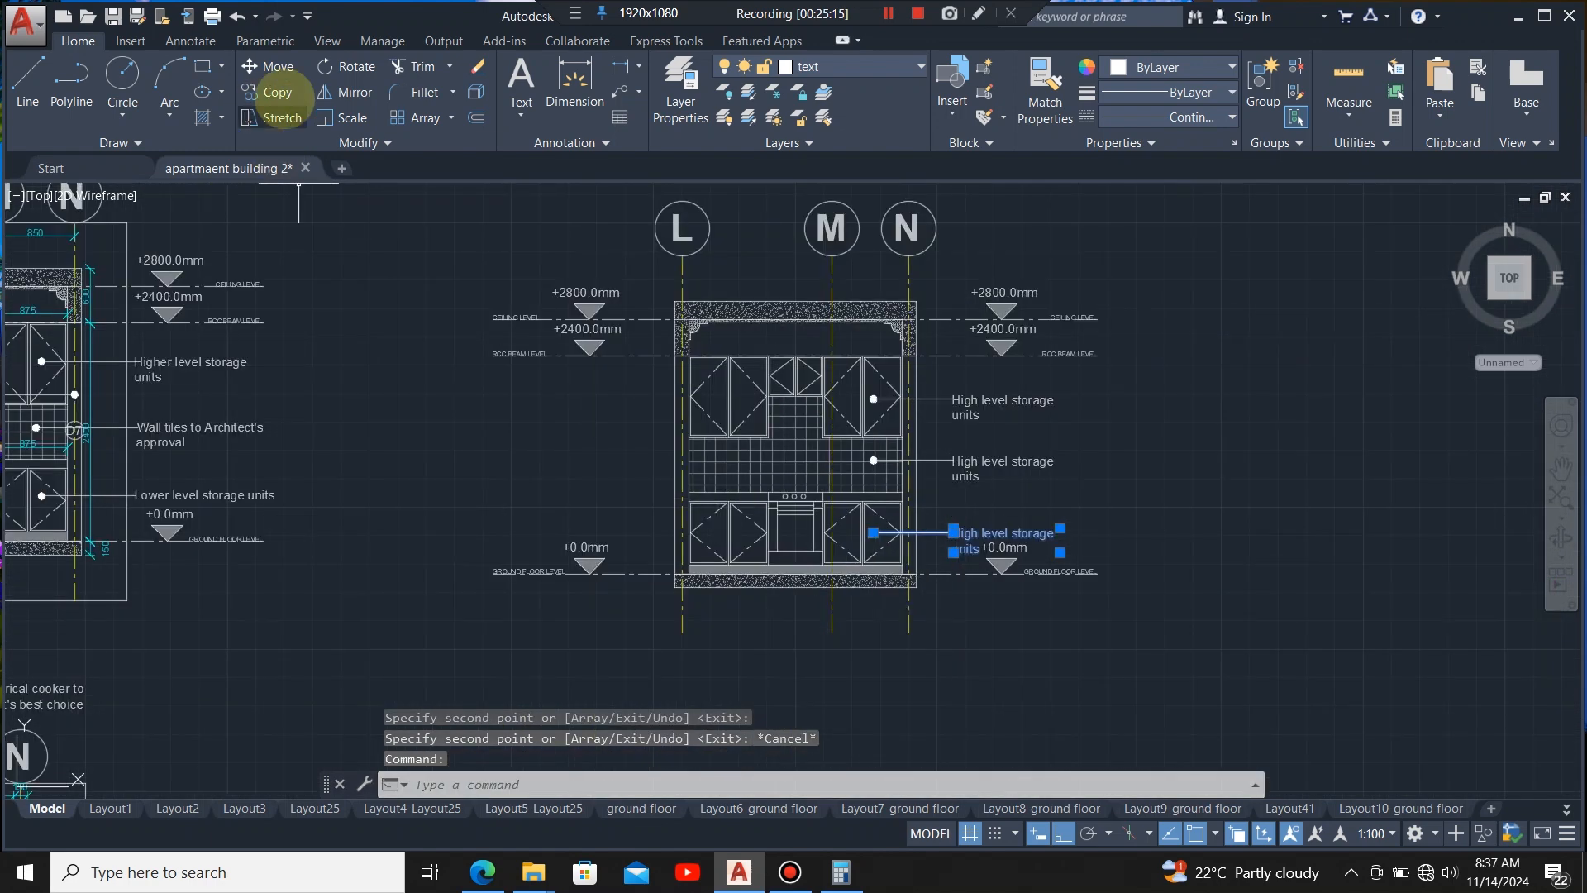
type("mi")
key("Return")
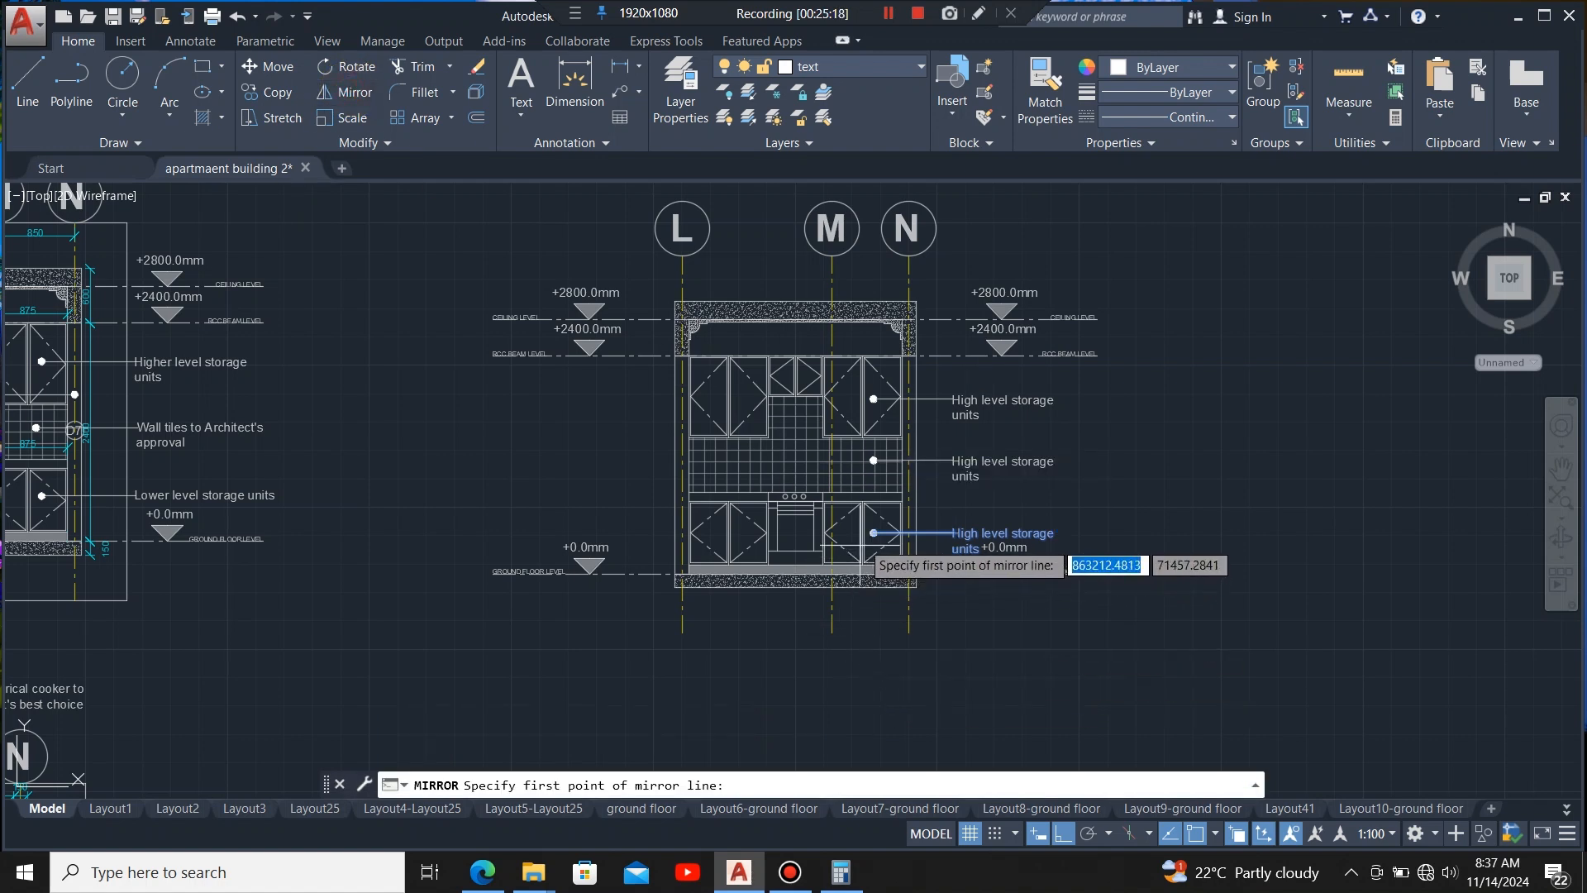
left_click(873, 532)
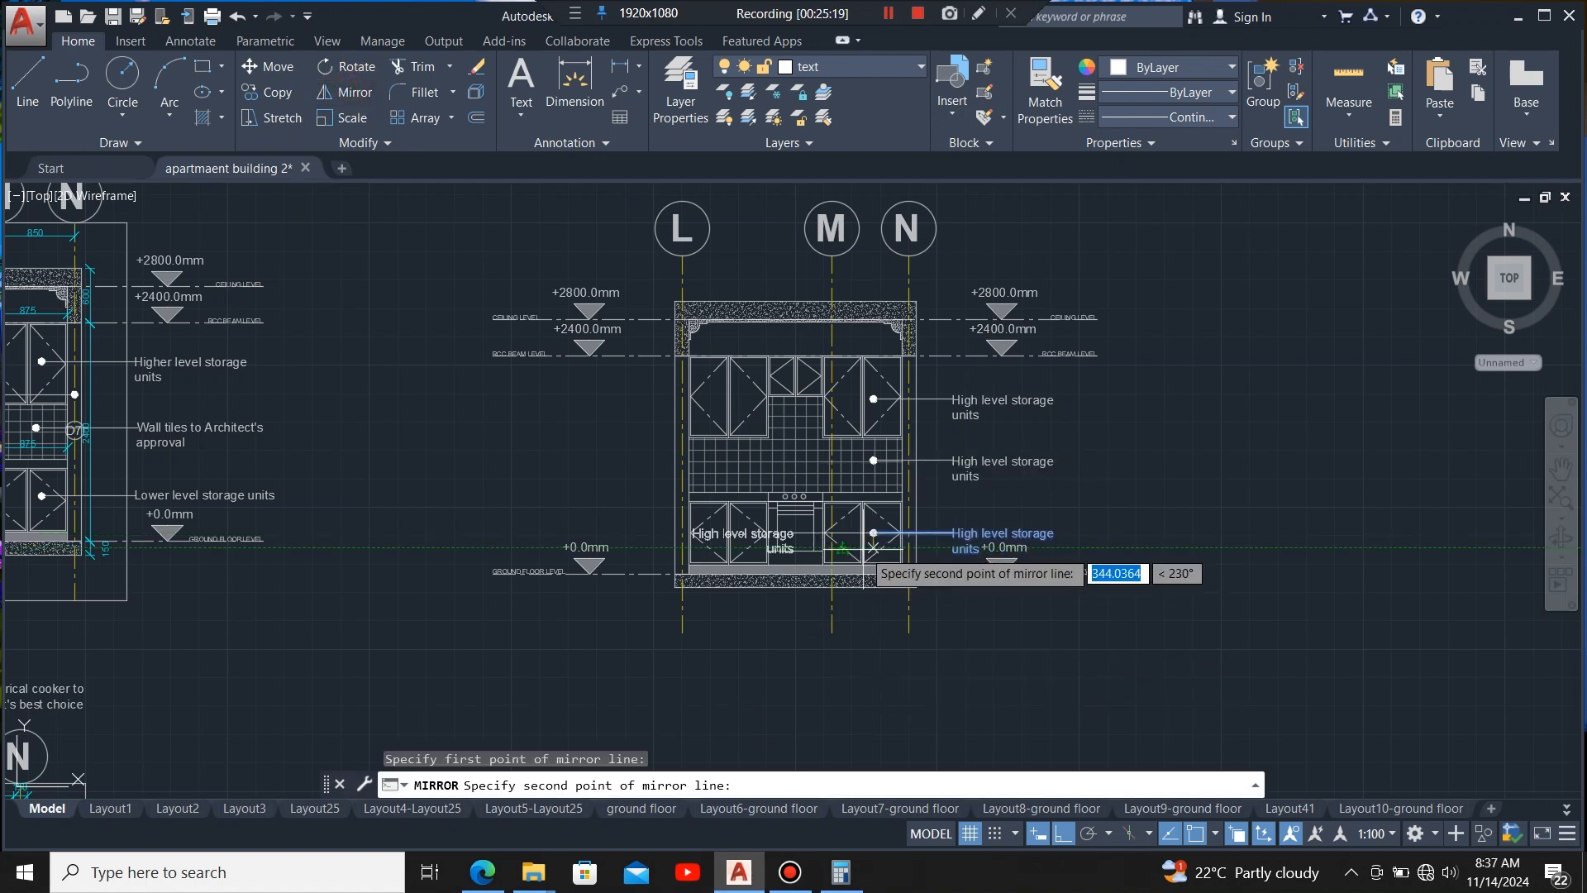
key("Escape")
- Move the lowest "High level storage units" leader straight up so its text clears the +0.0mm level marker
scroll(971, 532, "up", 2)
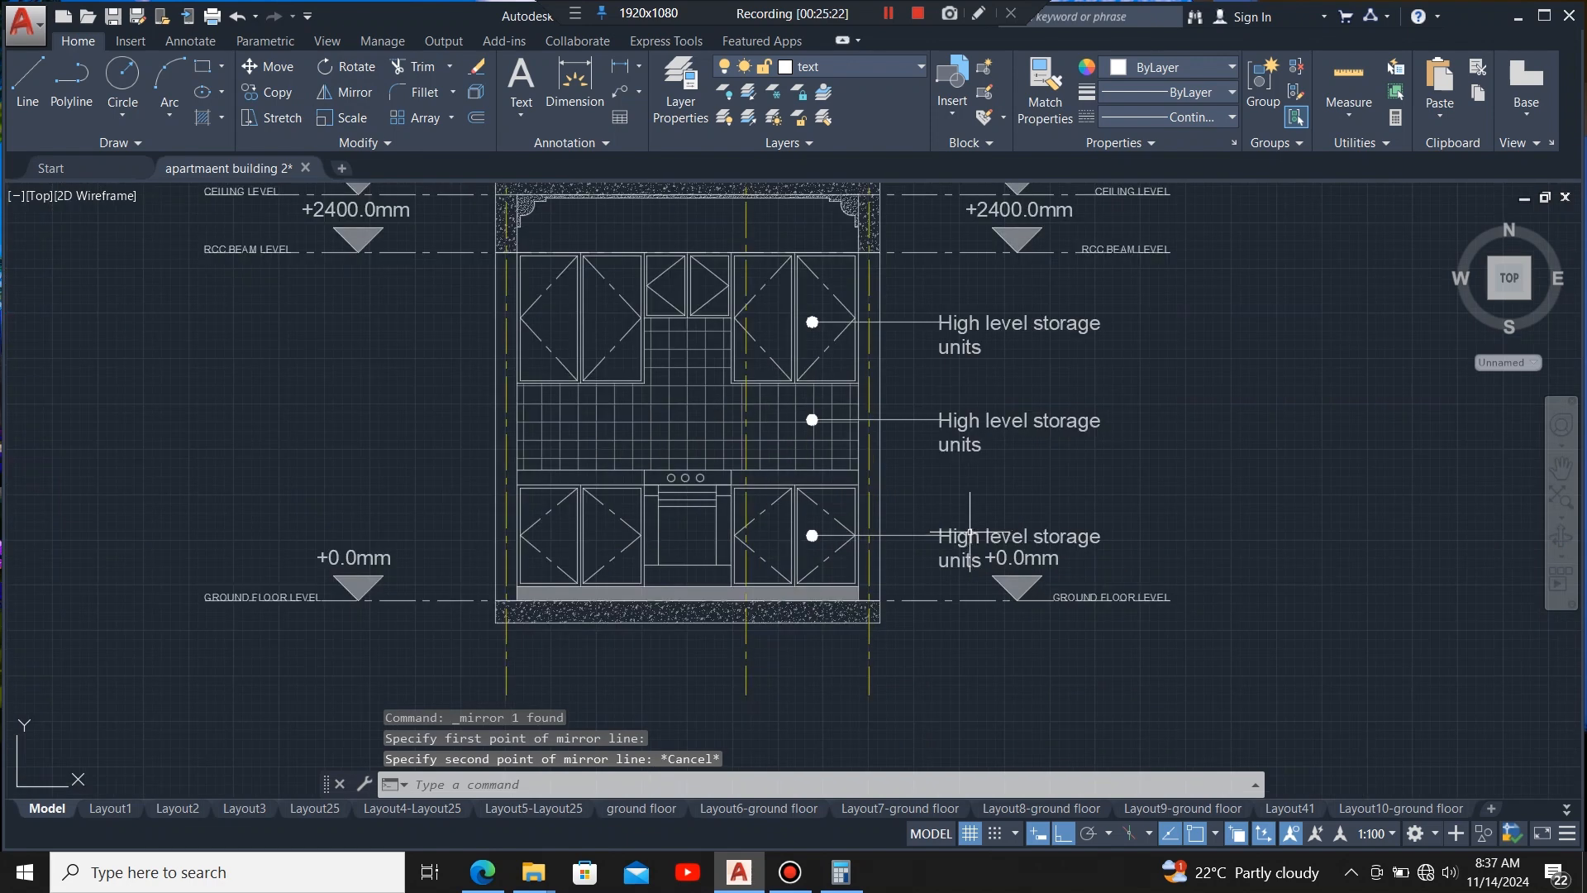
left_click(971, 532)
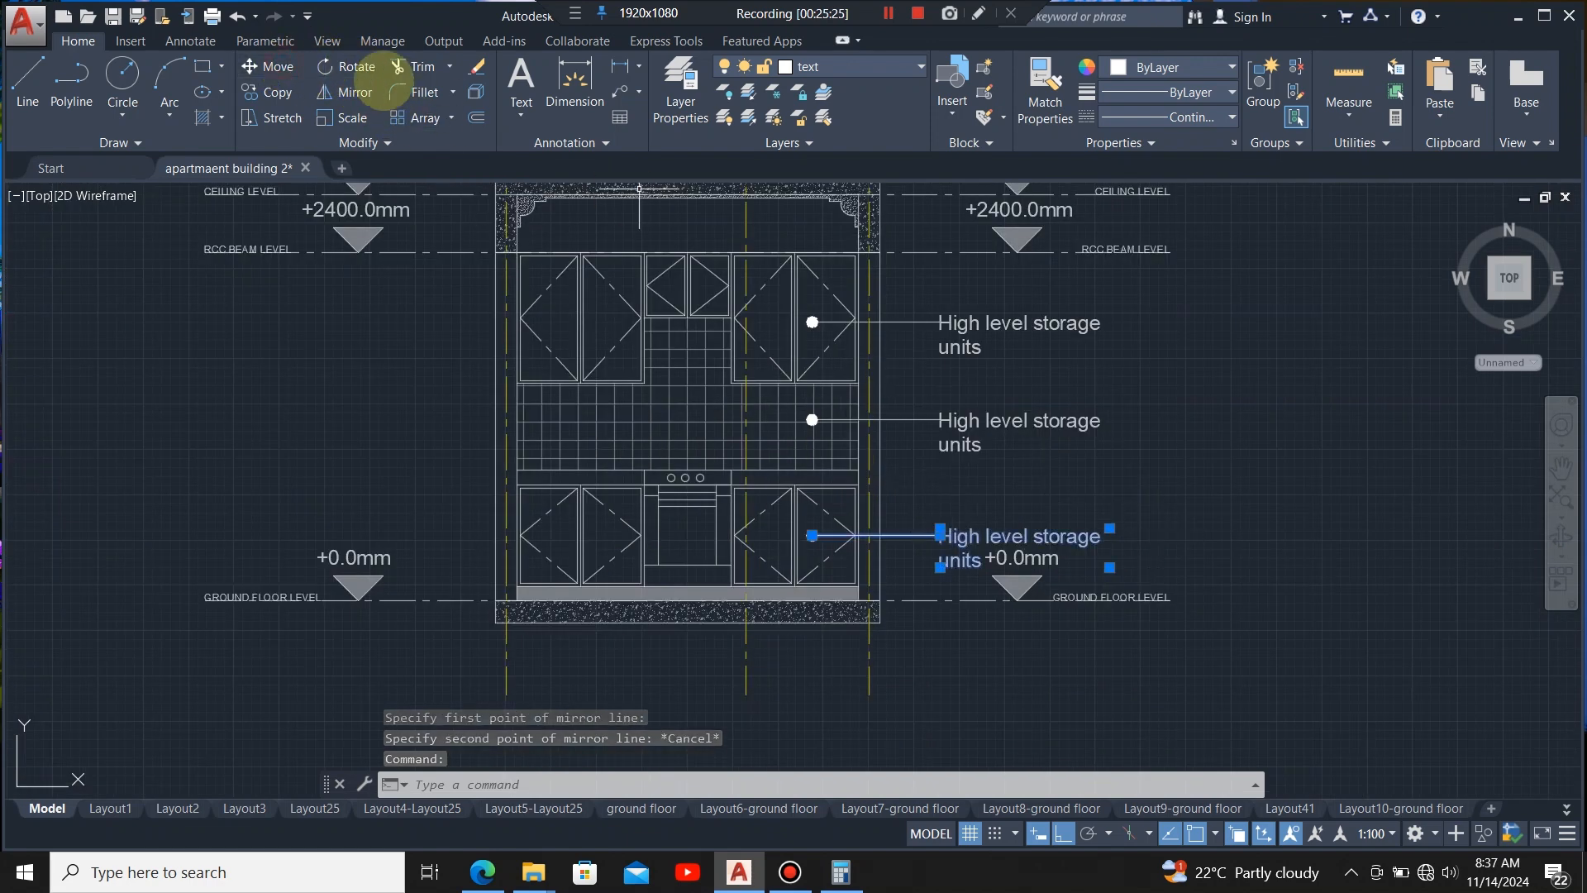
left_click(273, 66)
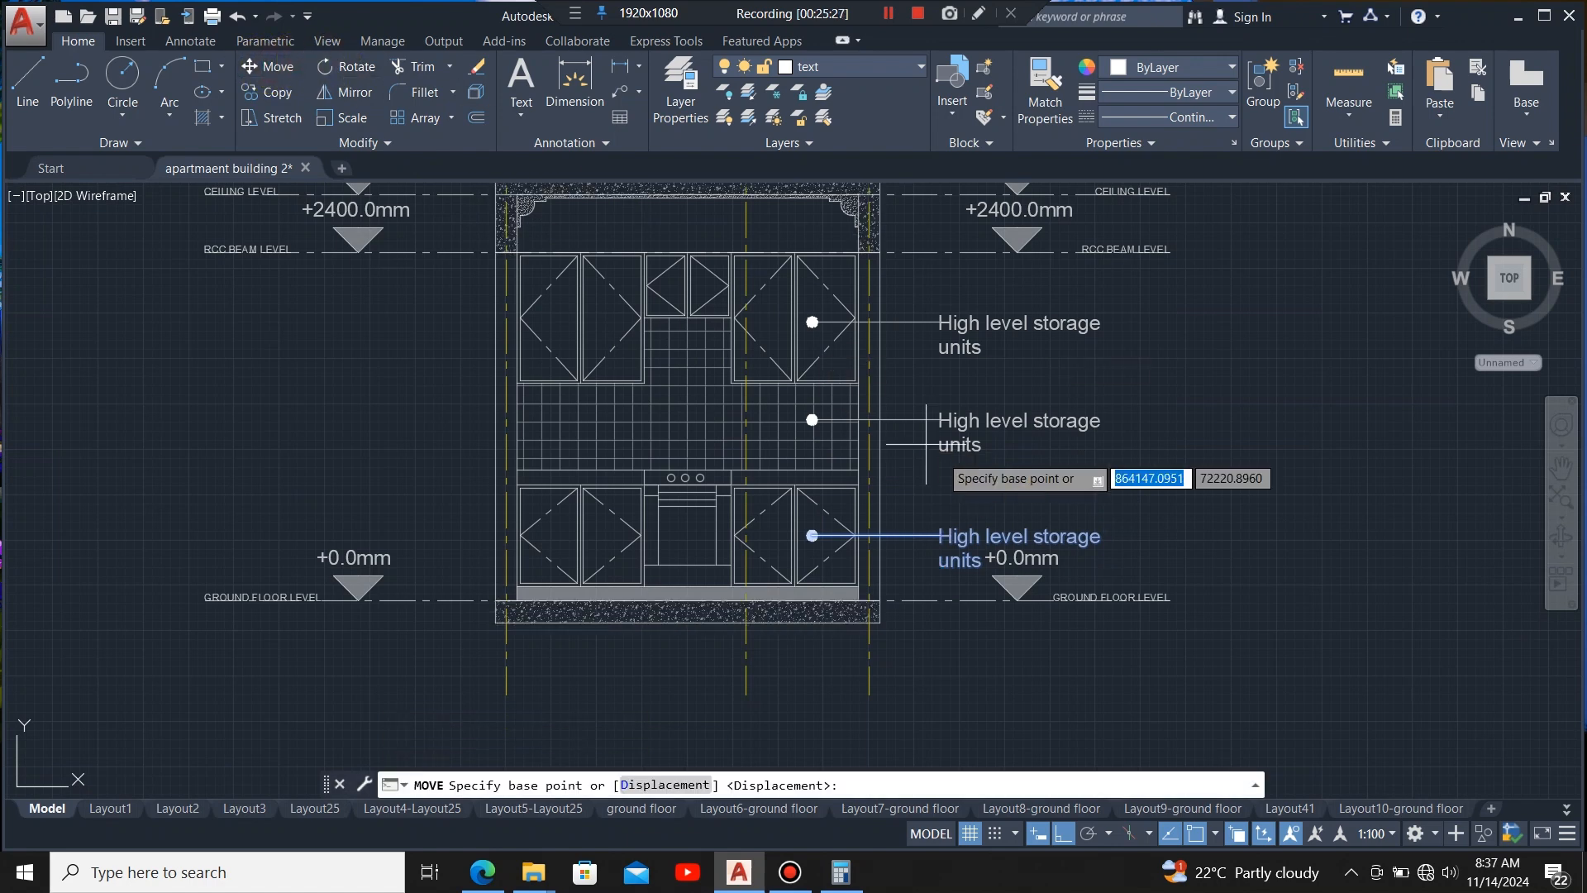
left_click(1159, 553)
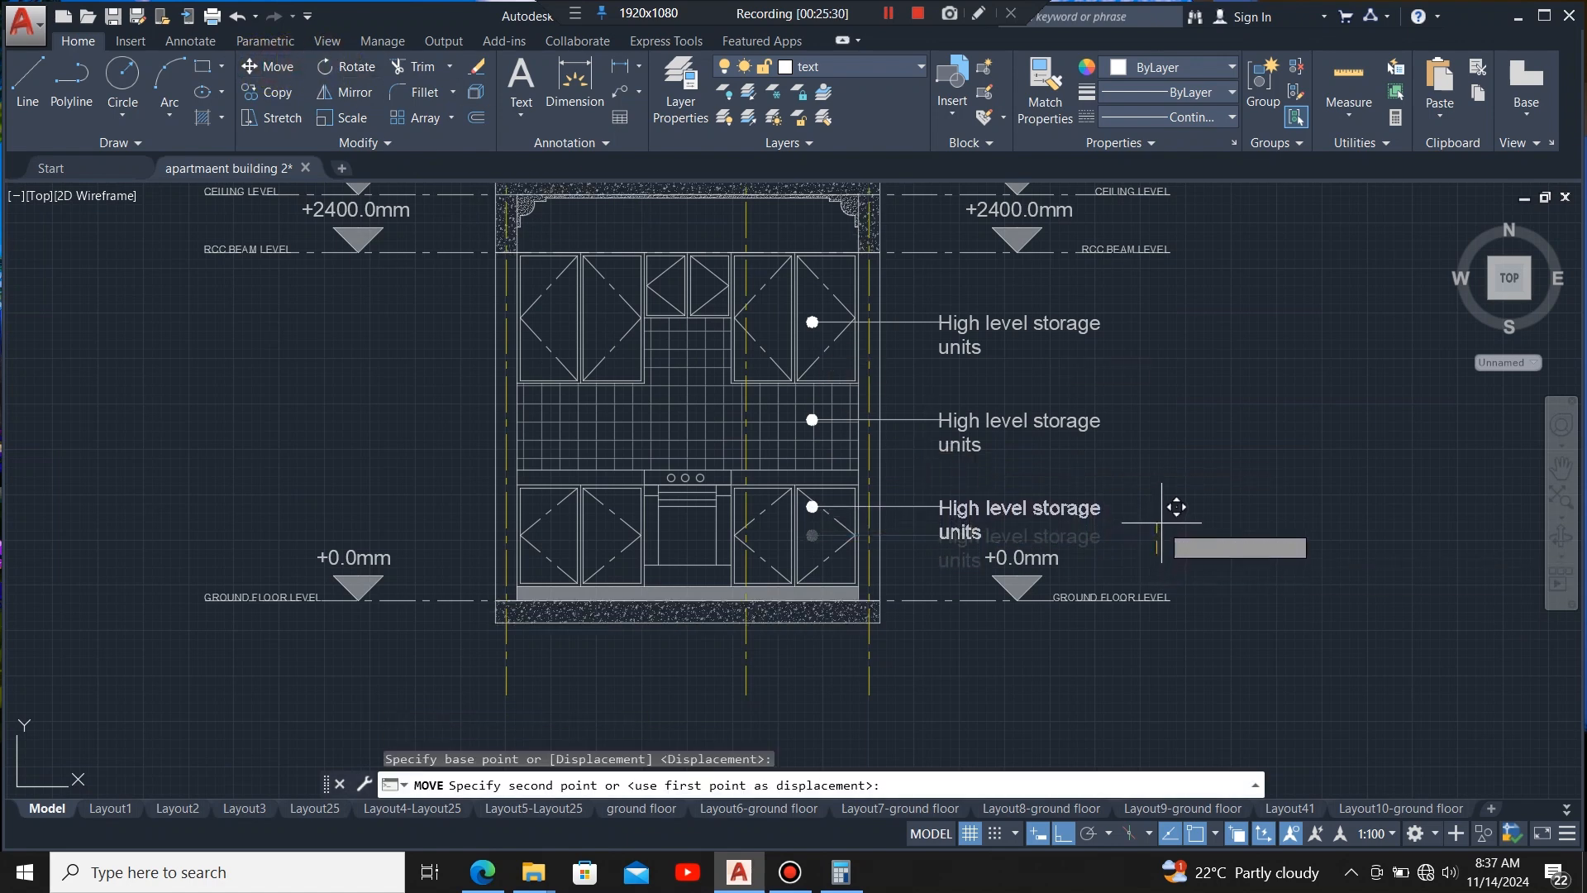
left_click(1162, 511)
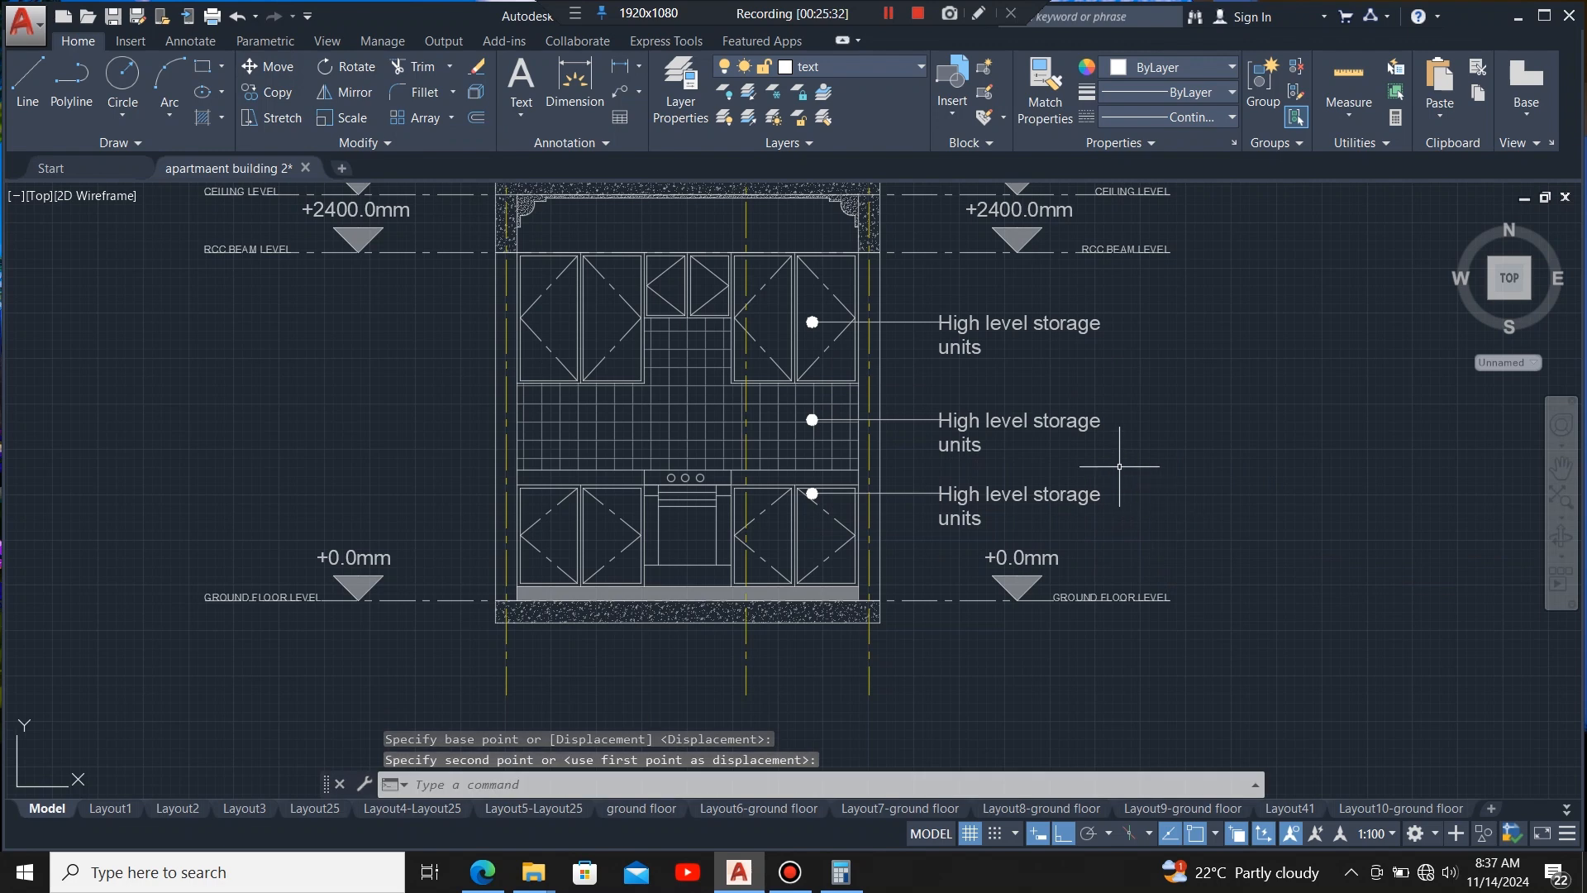
- Replace the middle leader's text with "Wall tiles to Architect's approval" and widen its text frame so it wraps onto two lines
scroll(1050, 421, "up", 4)
double_click(1133, 436)
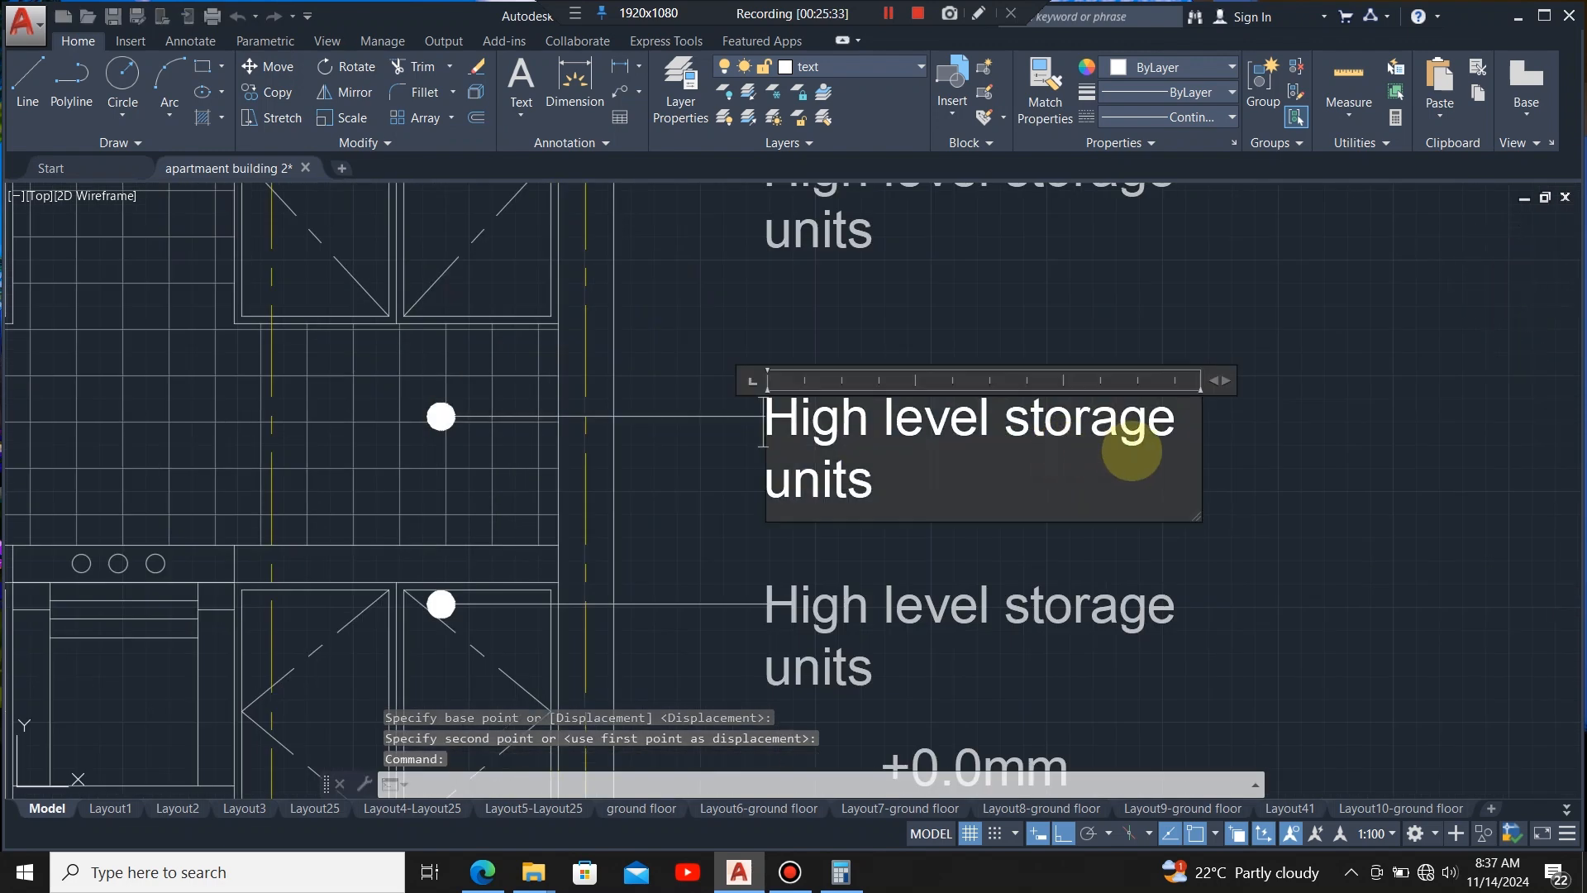
left_click(905, 500)
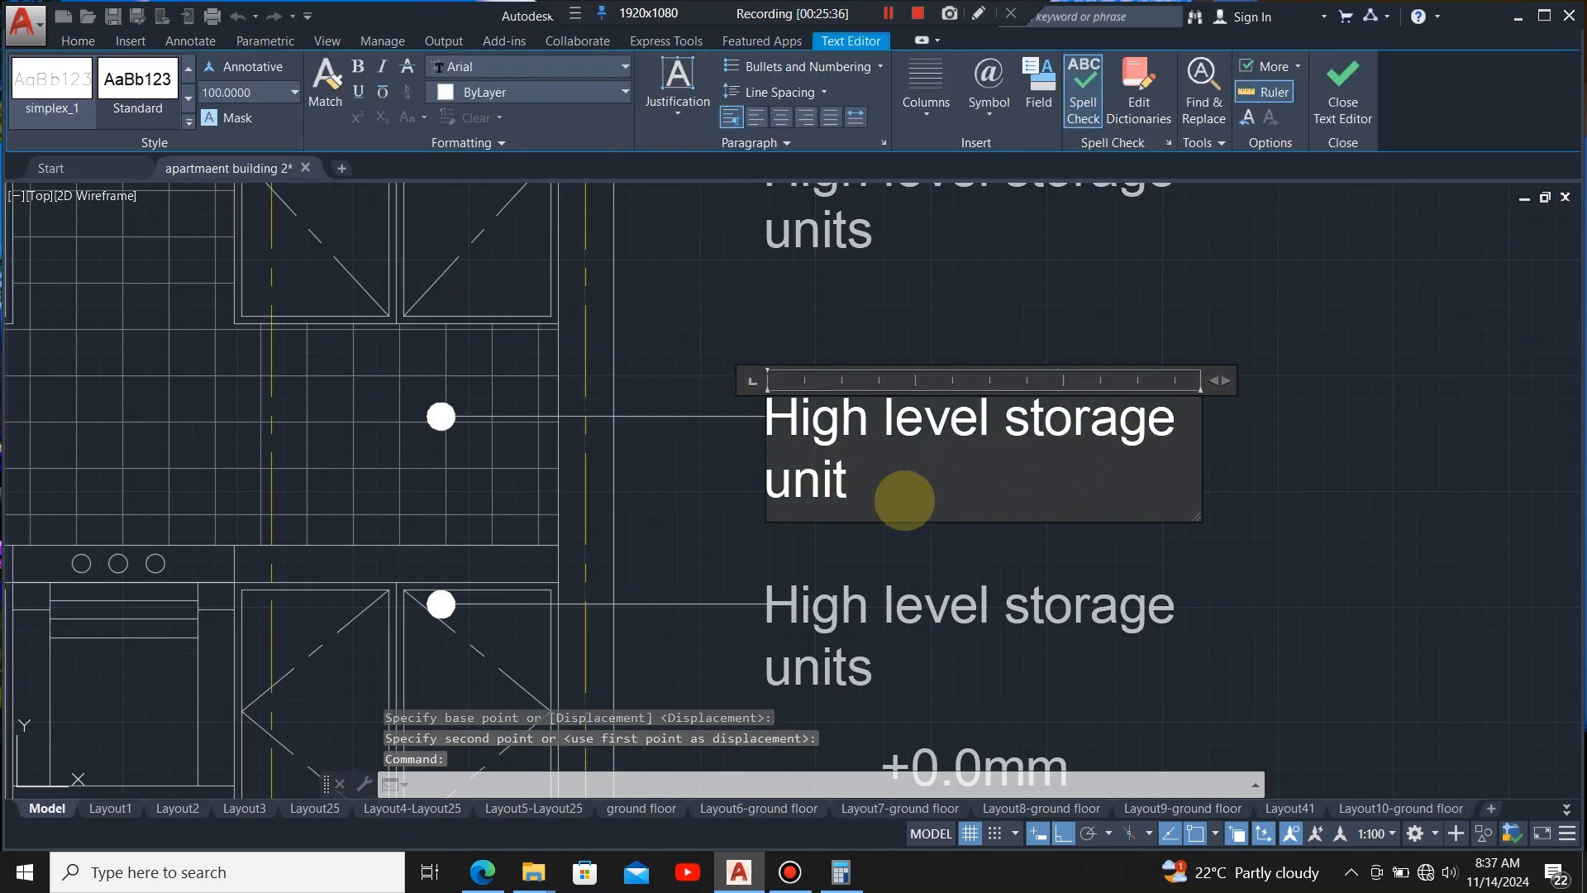
key("BackSpace")
key("BackSpace")
key("BackSpace")
key("BackSpace")
key("BackSpace")
key("BackSpace")
key("BackSpace")
key("BackSpace")
key("BackSpace")
key("BackSpace")
key("BackSpace")
key("BackSpace")
key("BackSpace")
key("BackSpace")
key("BackSpace")
key("BackSpace")
key("BackSpace")
key("BackSpace")
key("BackSpace")
key("BackSpace")
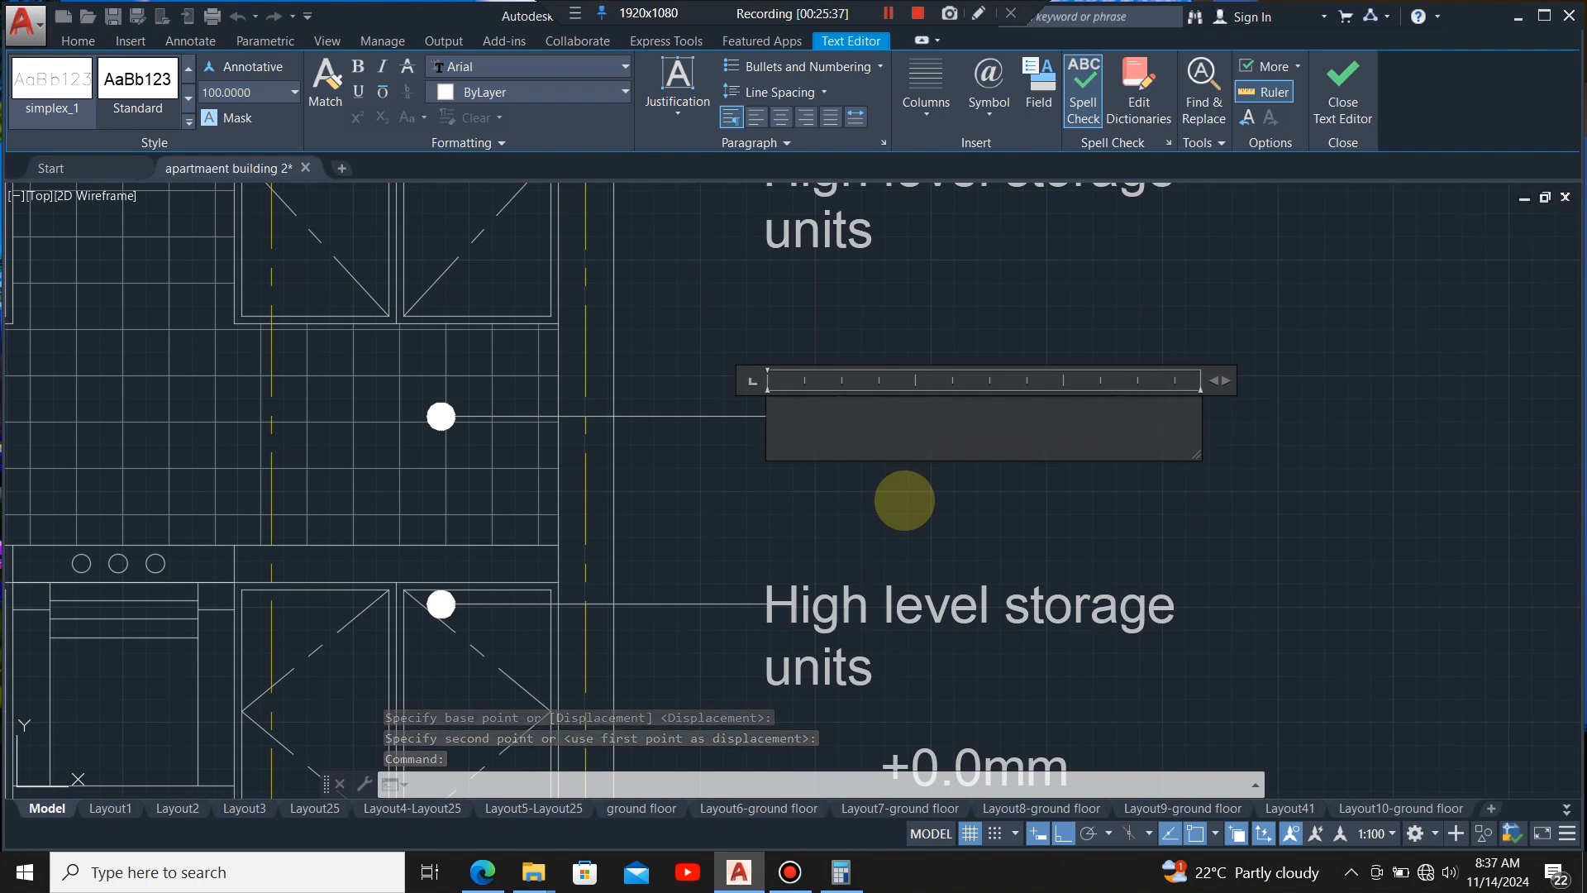
type("Wall tile")
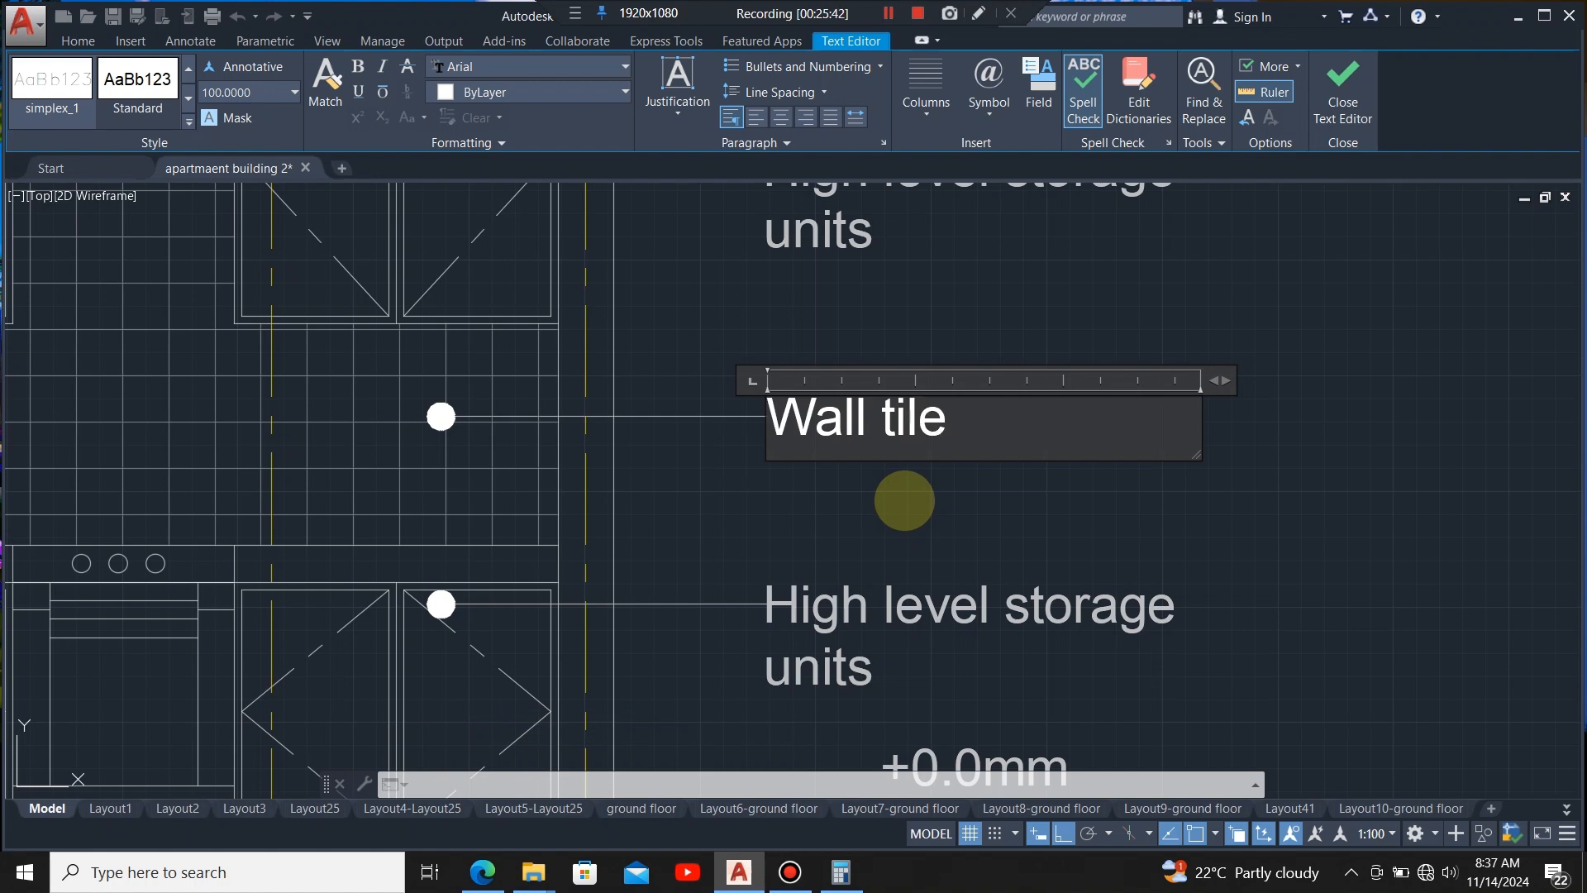
type("s to a")
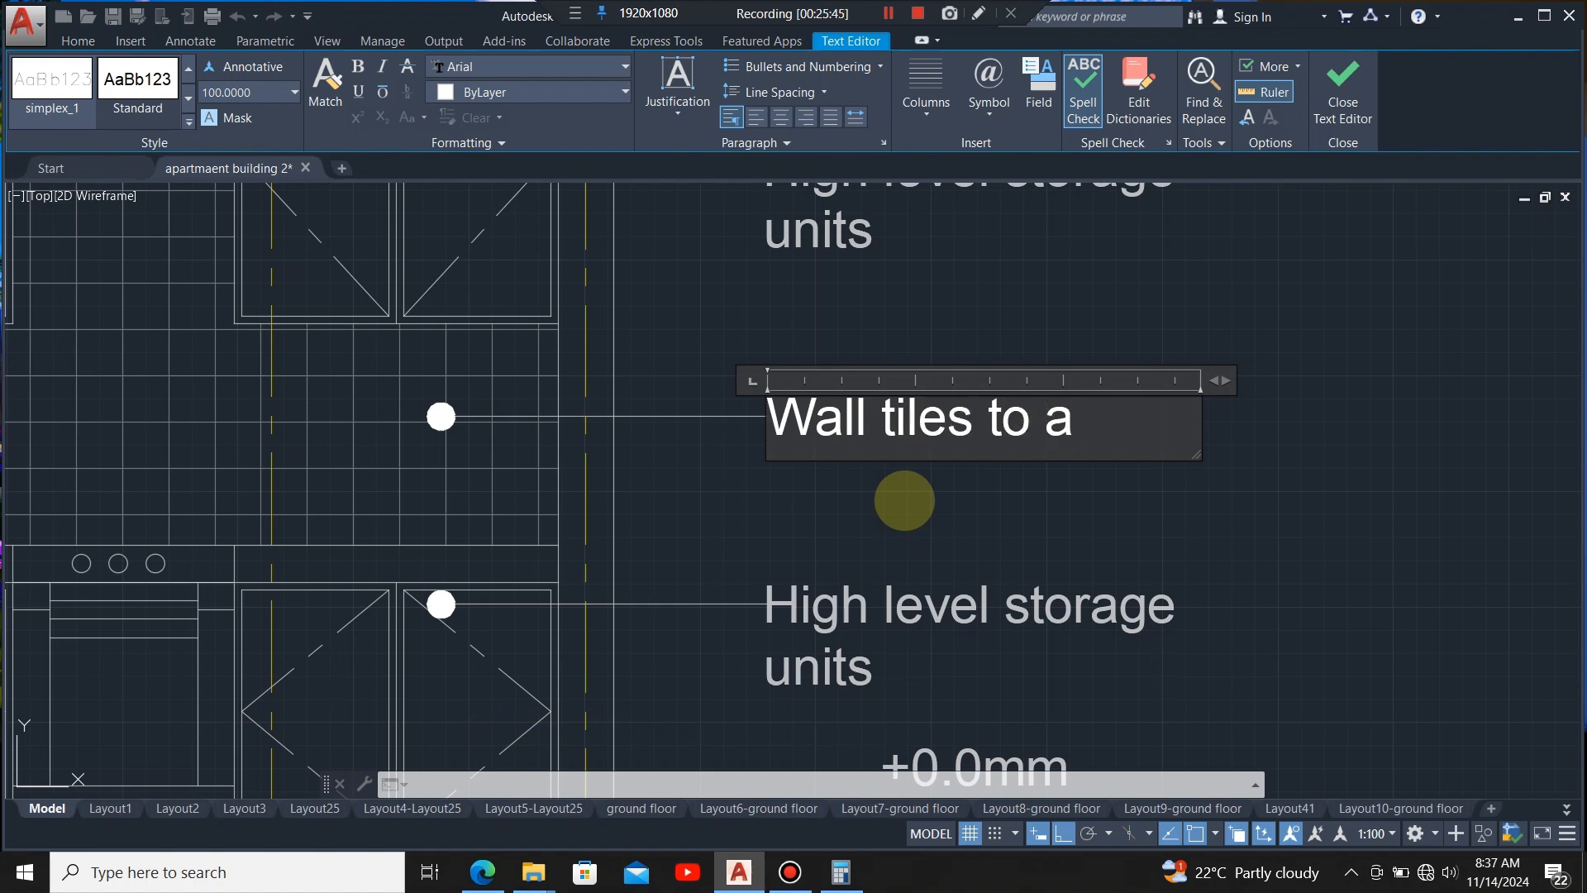
key("BackSpace")
type("Archi")
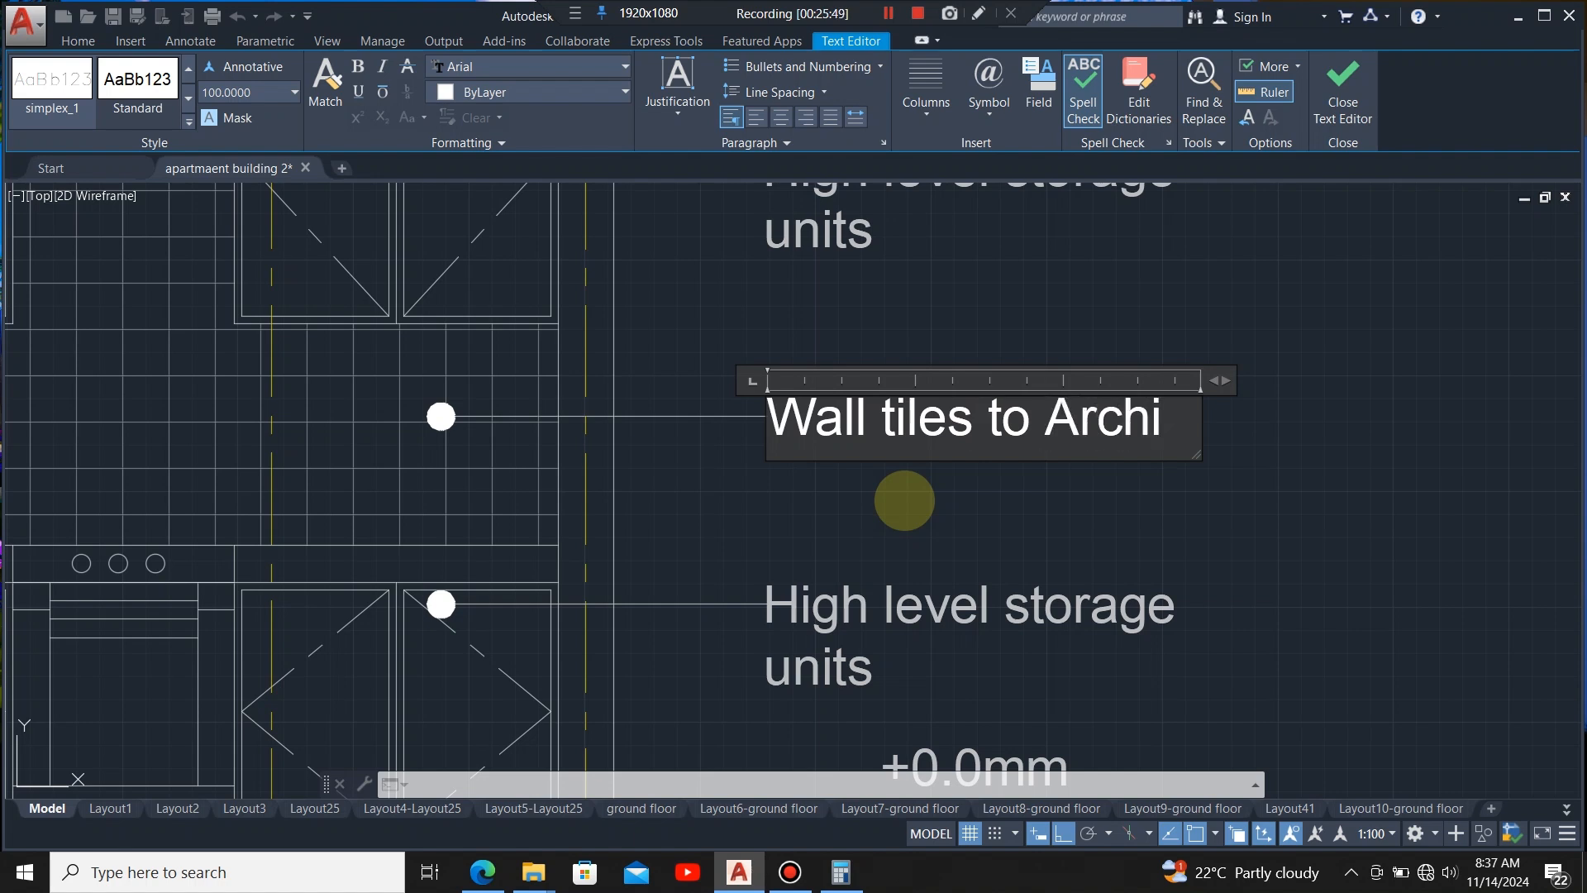
type("tect")
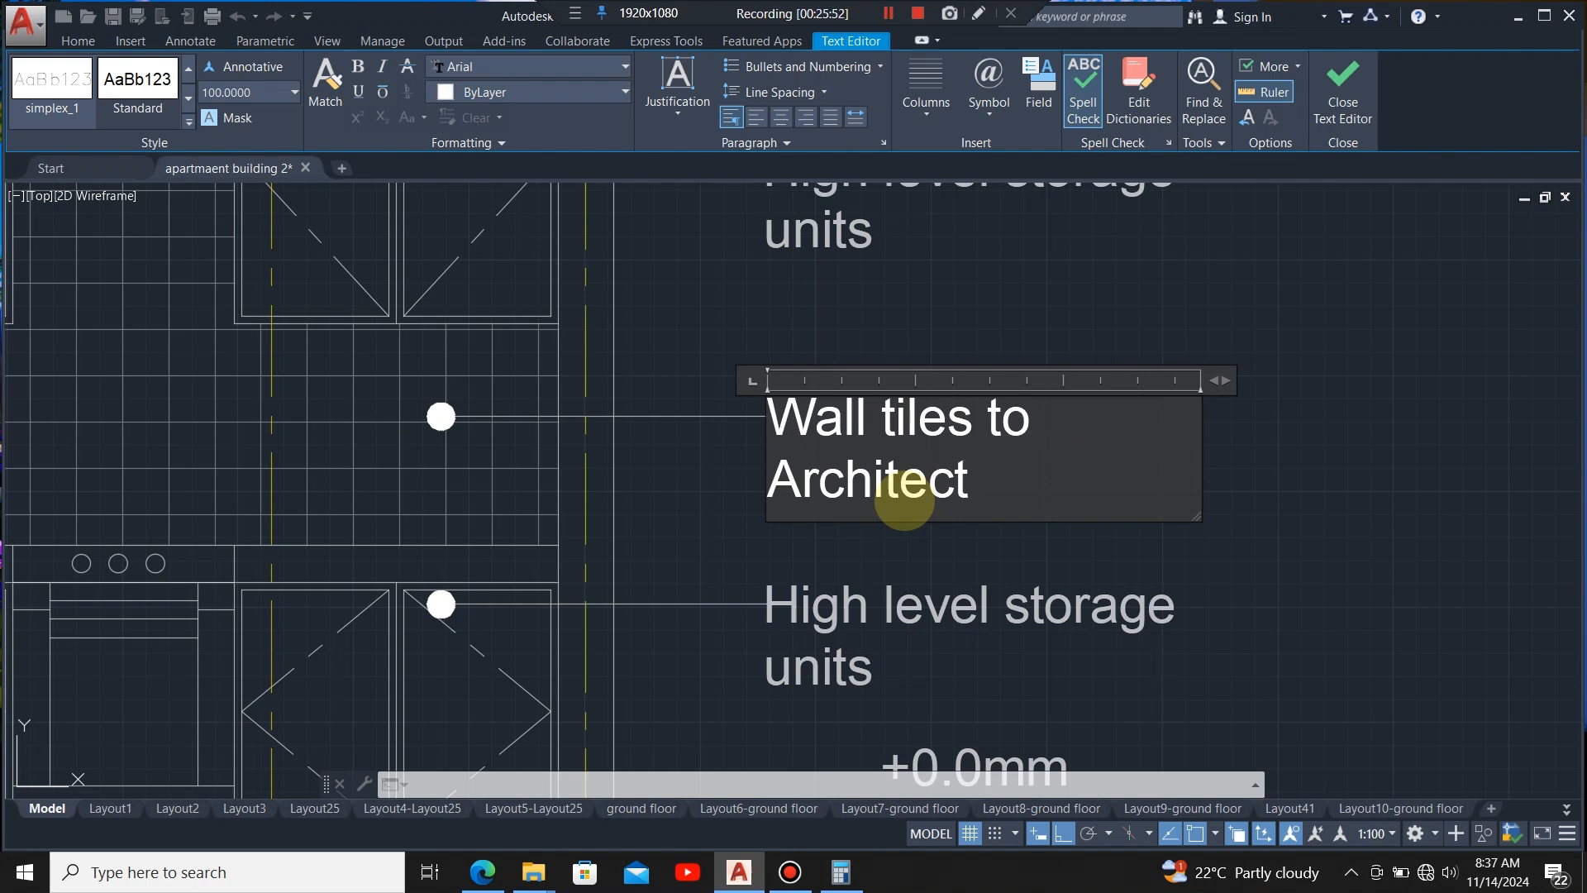
type("'d")
type(" app")
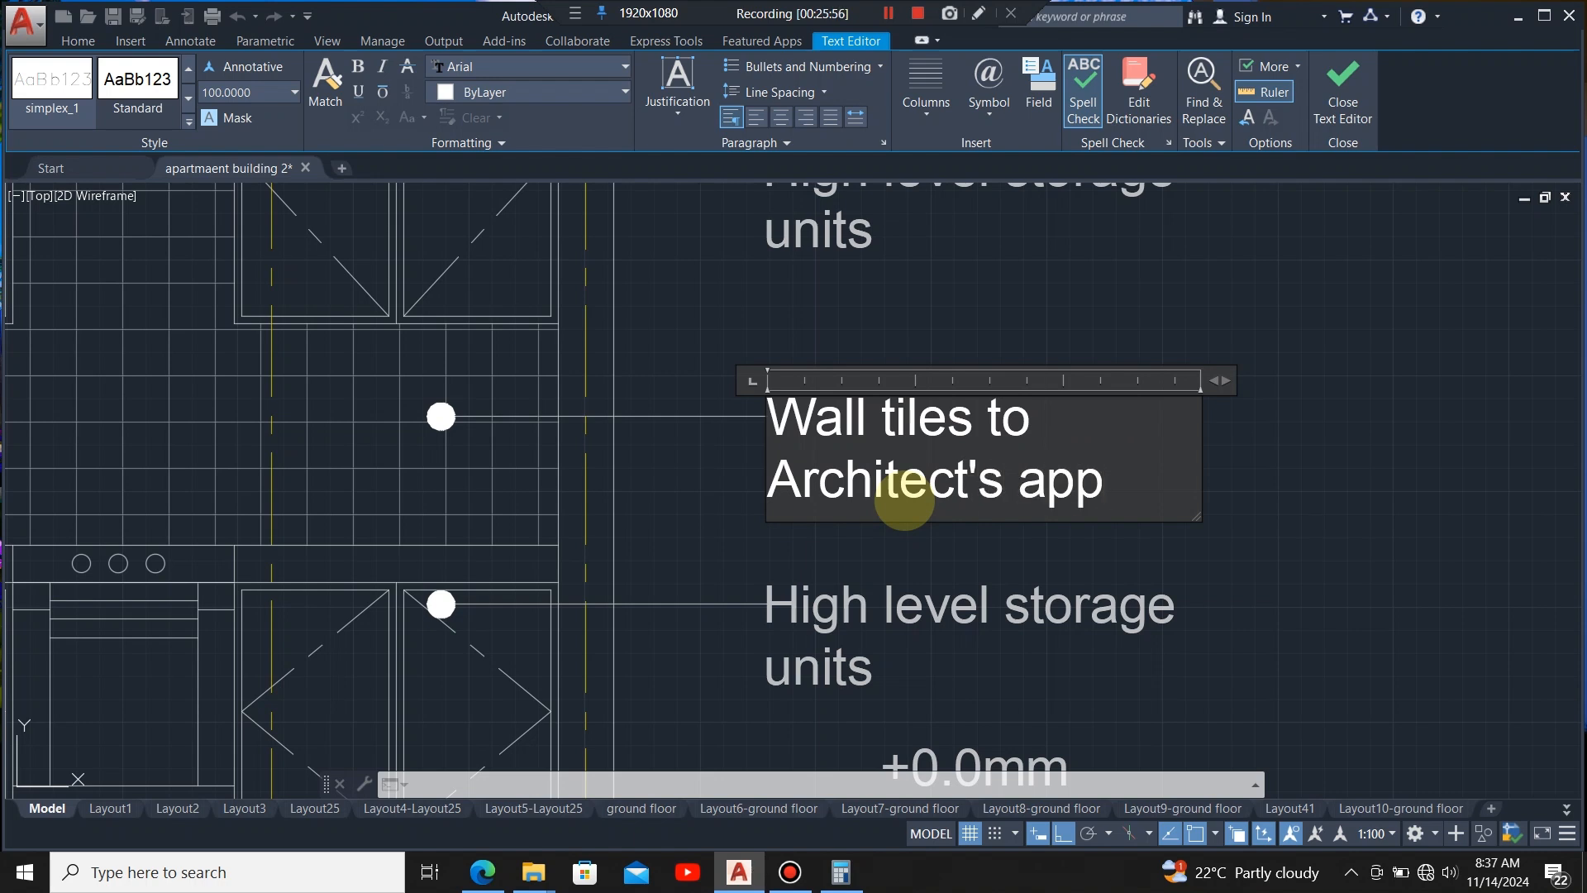
type("roval")
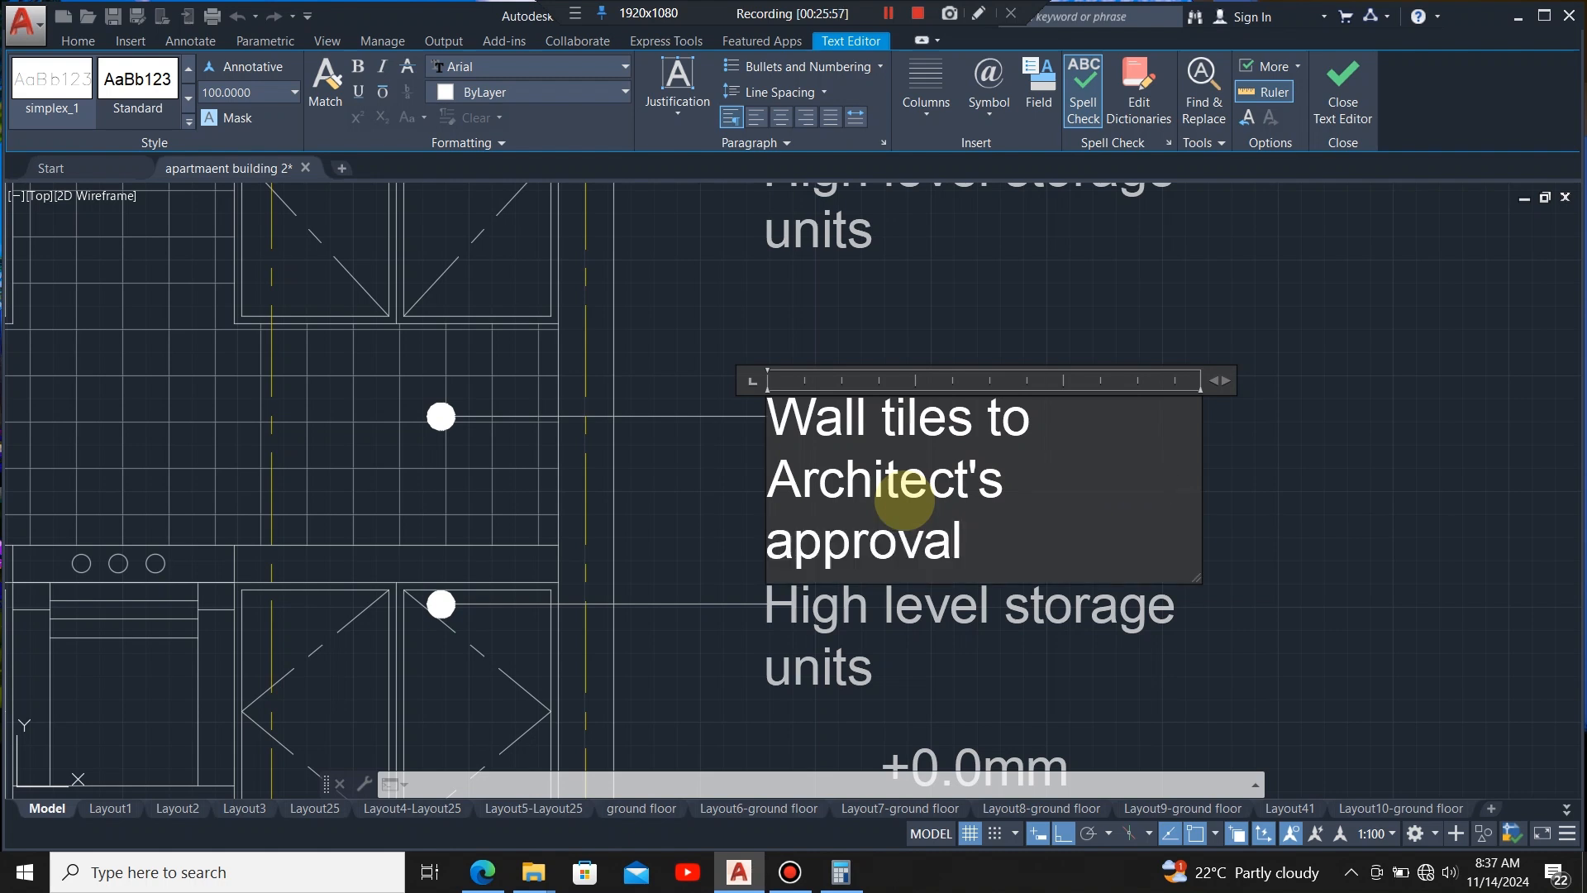
left_click_drag(1216, 380, 1311, 380)
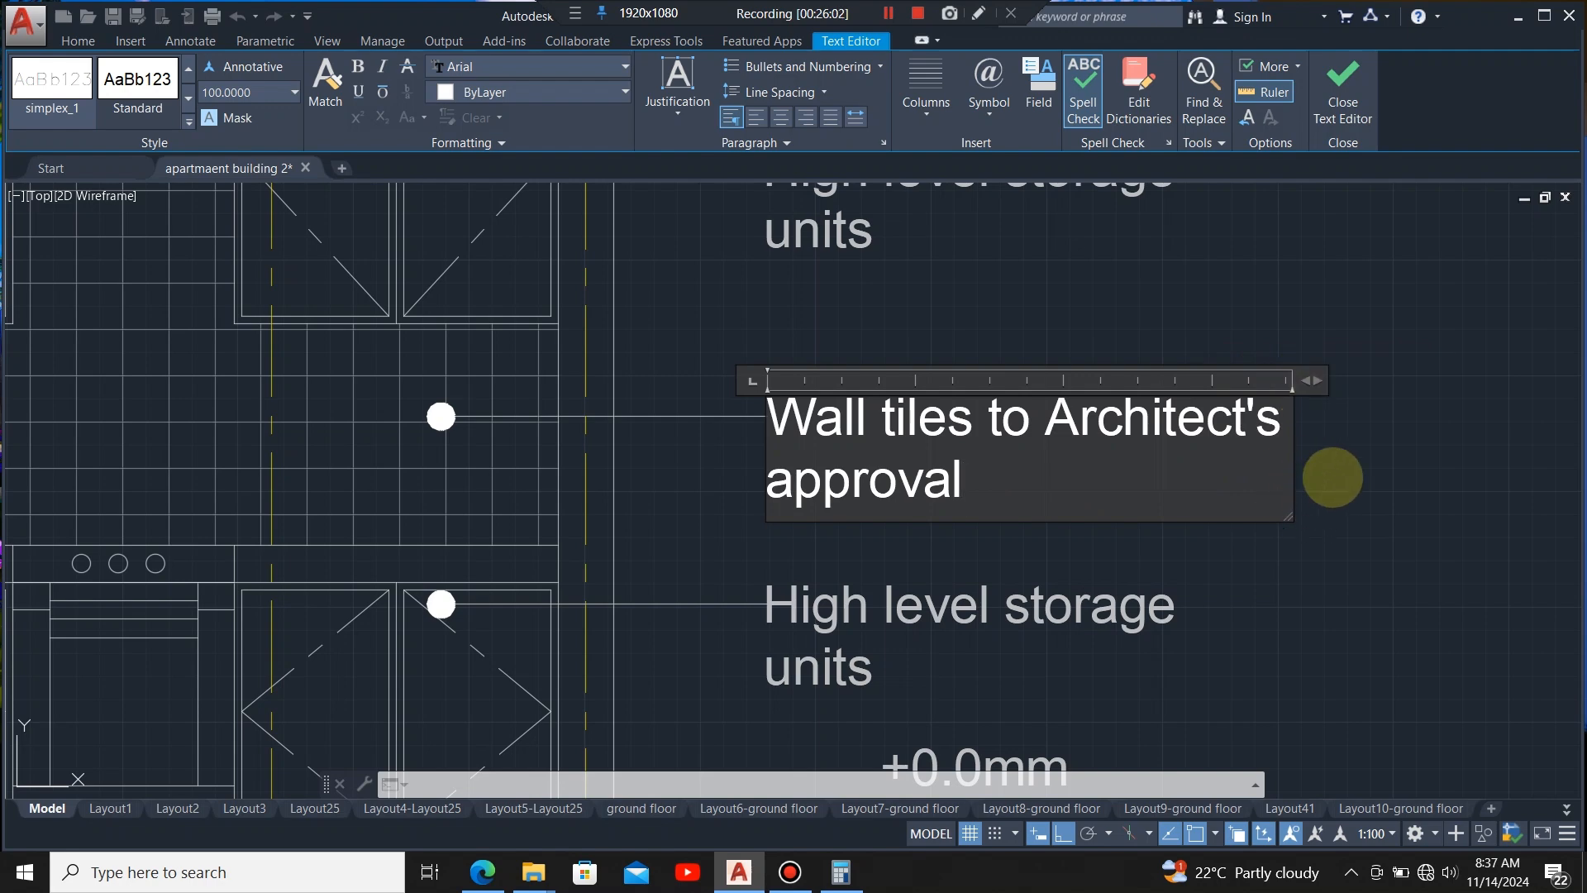
left_click(1332, 477)
- Change the lowest leader's text to "Lower level storage units" and widen its frame so only "units" wraps onto the second line
scroll(1099, 372, "down", 4)
scroll(1057, 490, "up", 2)
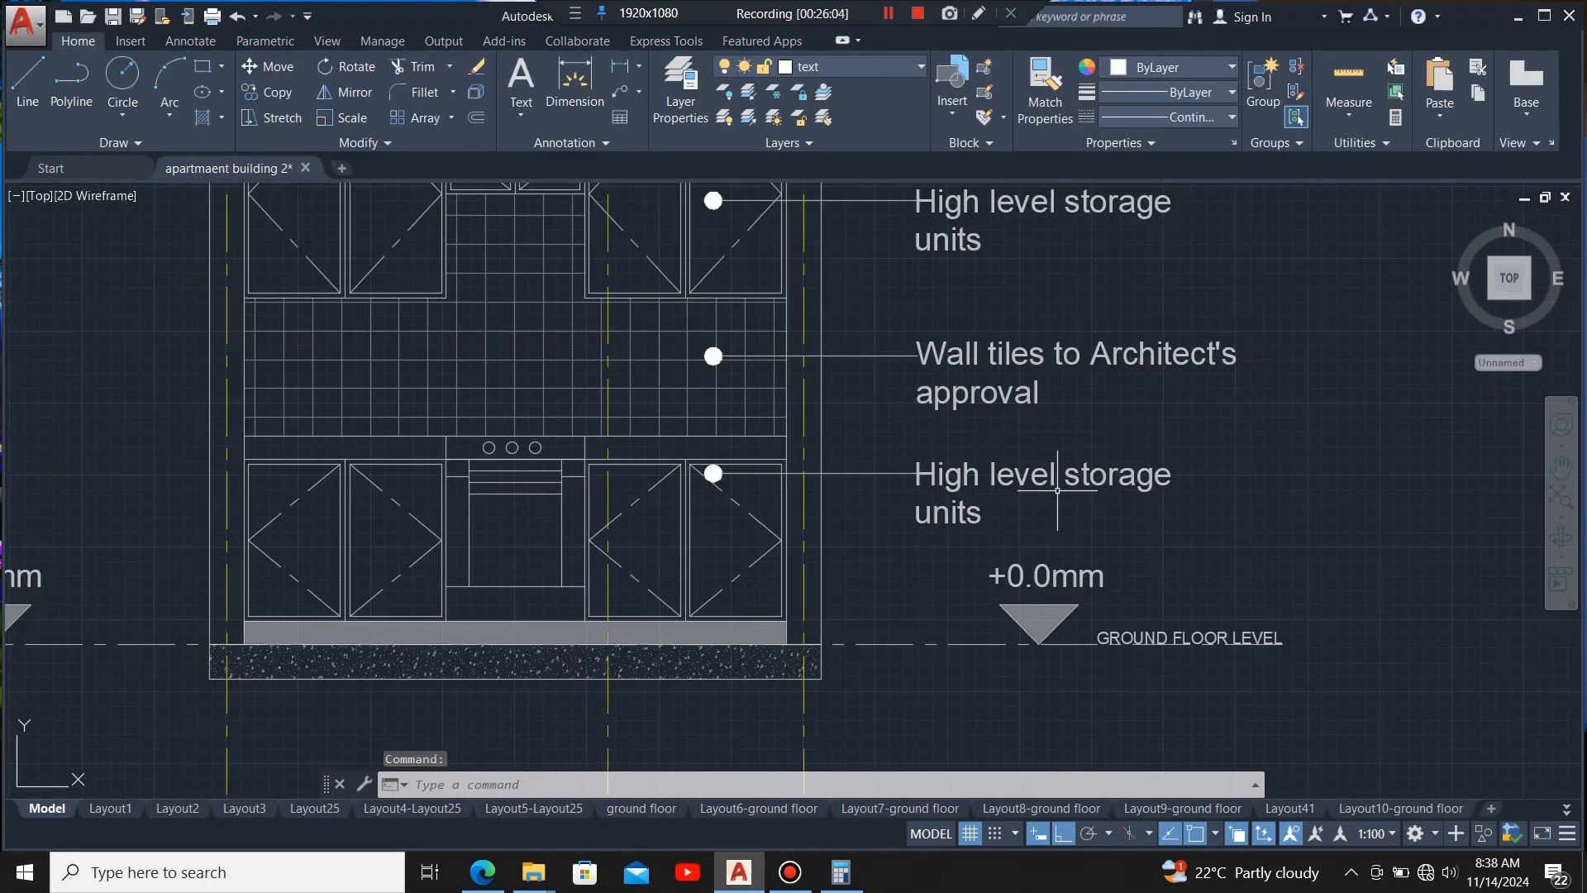
double_click(976, 484)
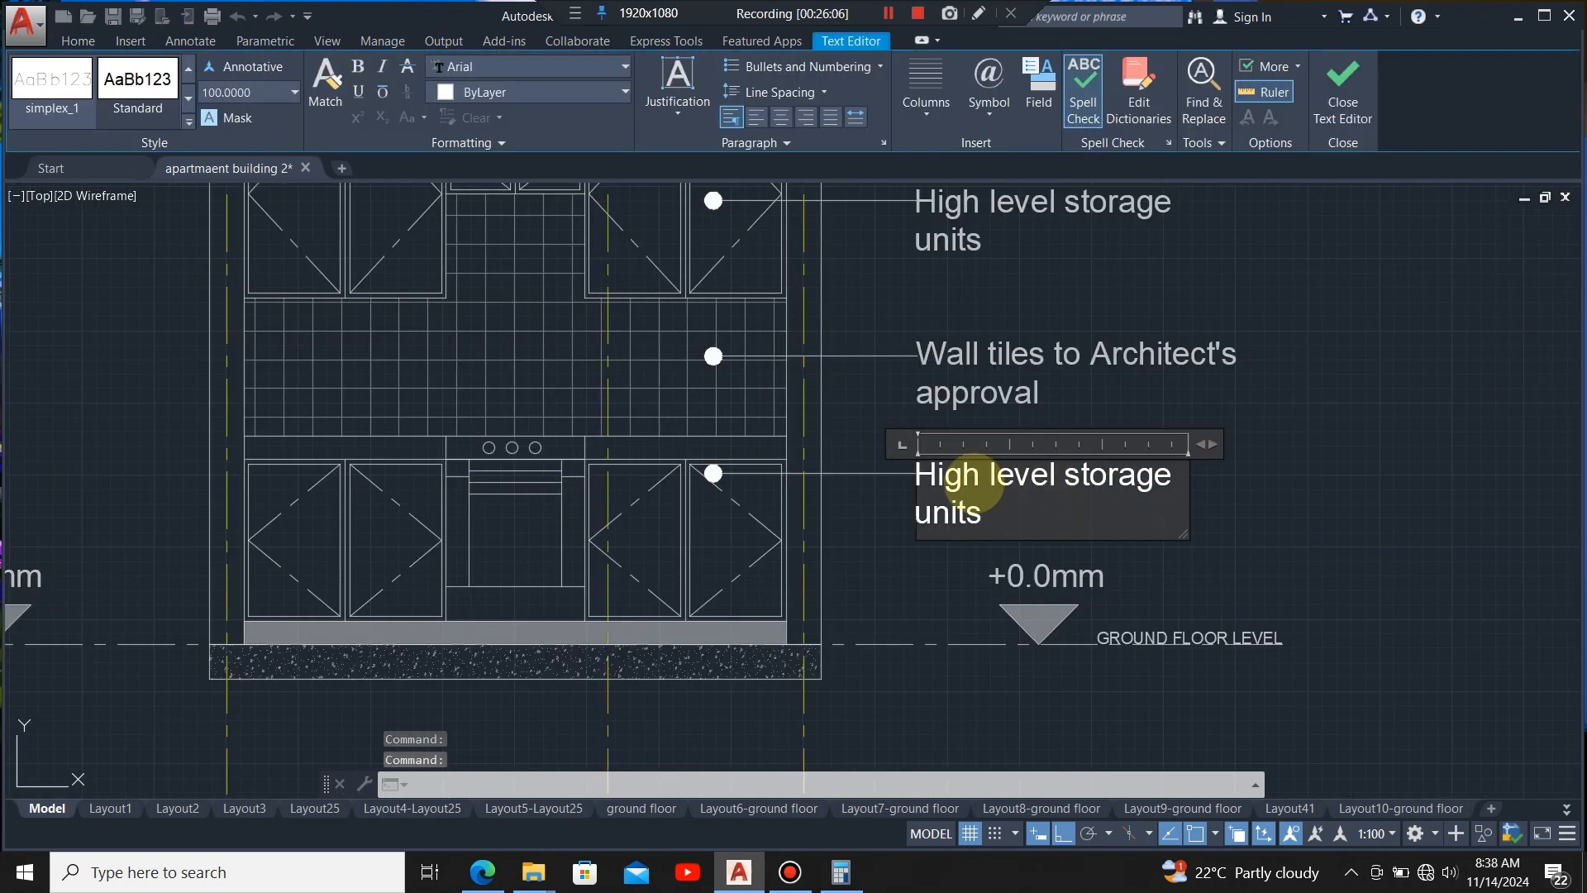
key("BackSpace")
key("BackSpace")
key("BackSpace")
key("BackSpace")
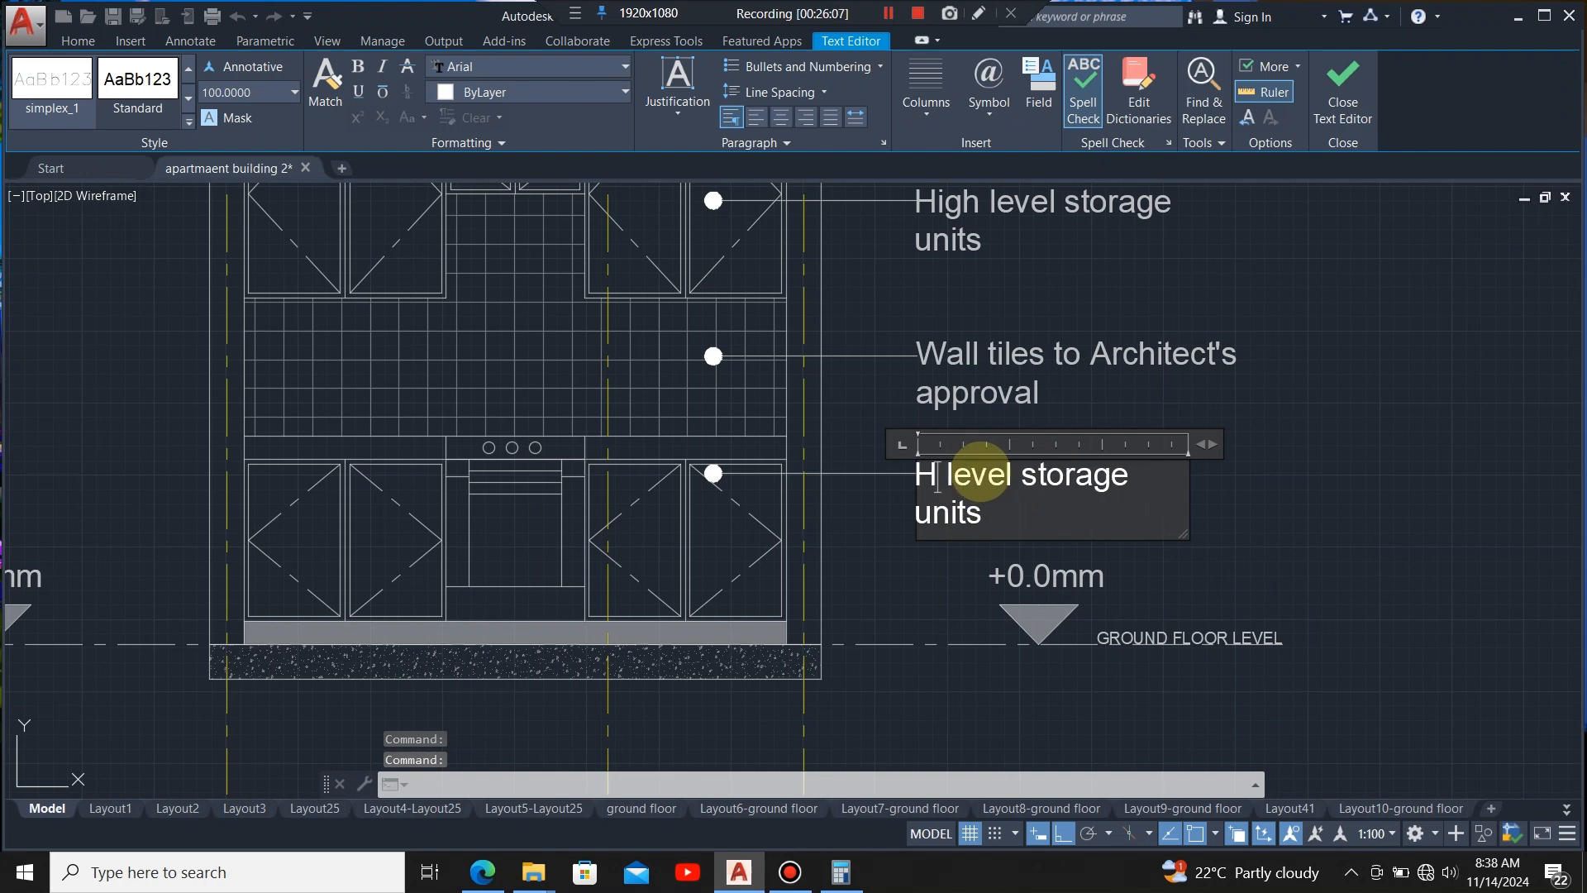
type("Lower level")
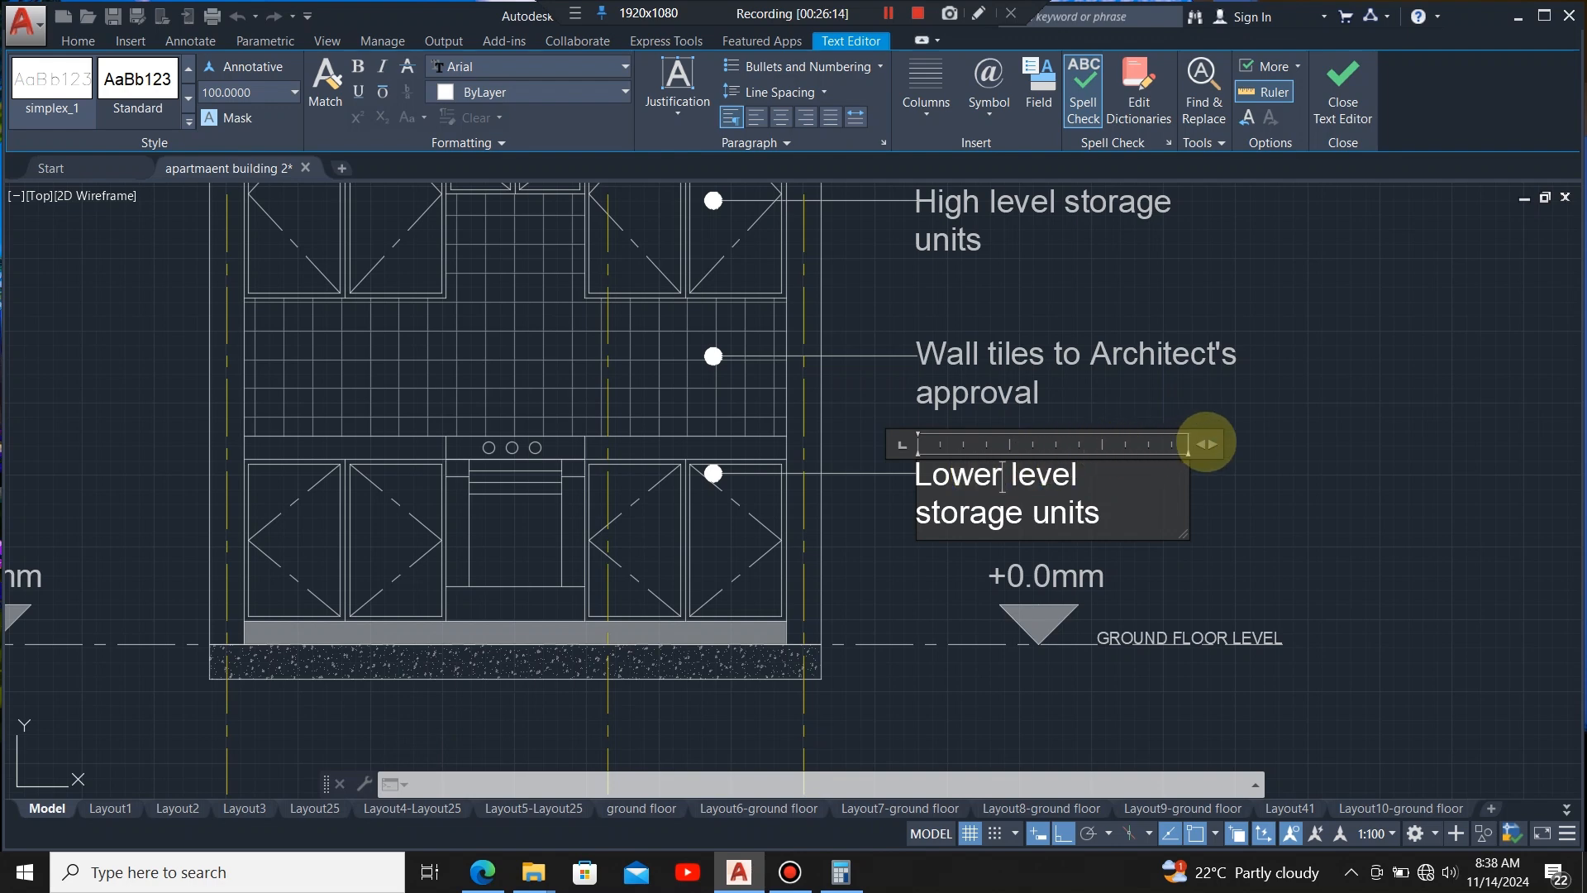
left_click_drag(1205, 444, 1223, 444)
left_click(1244, 513)
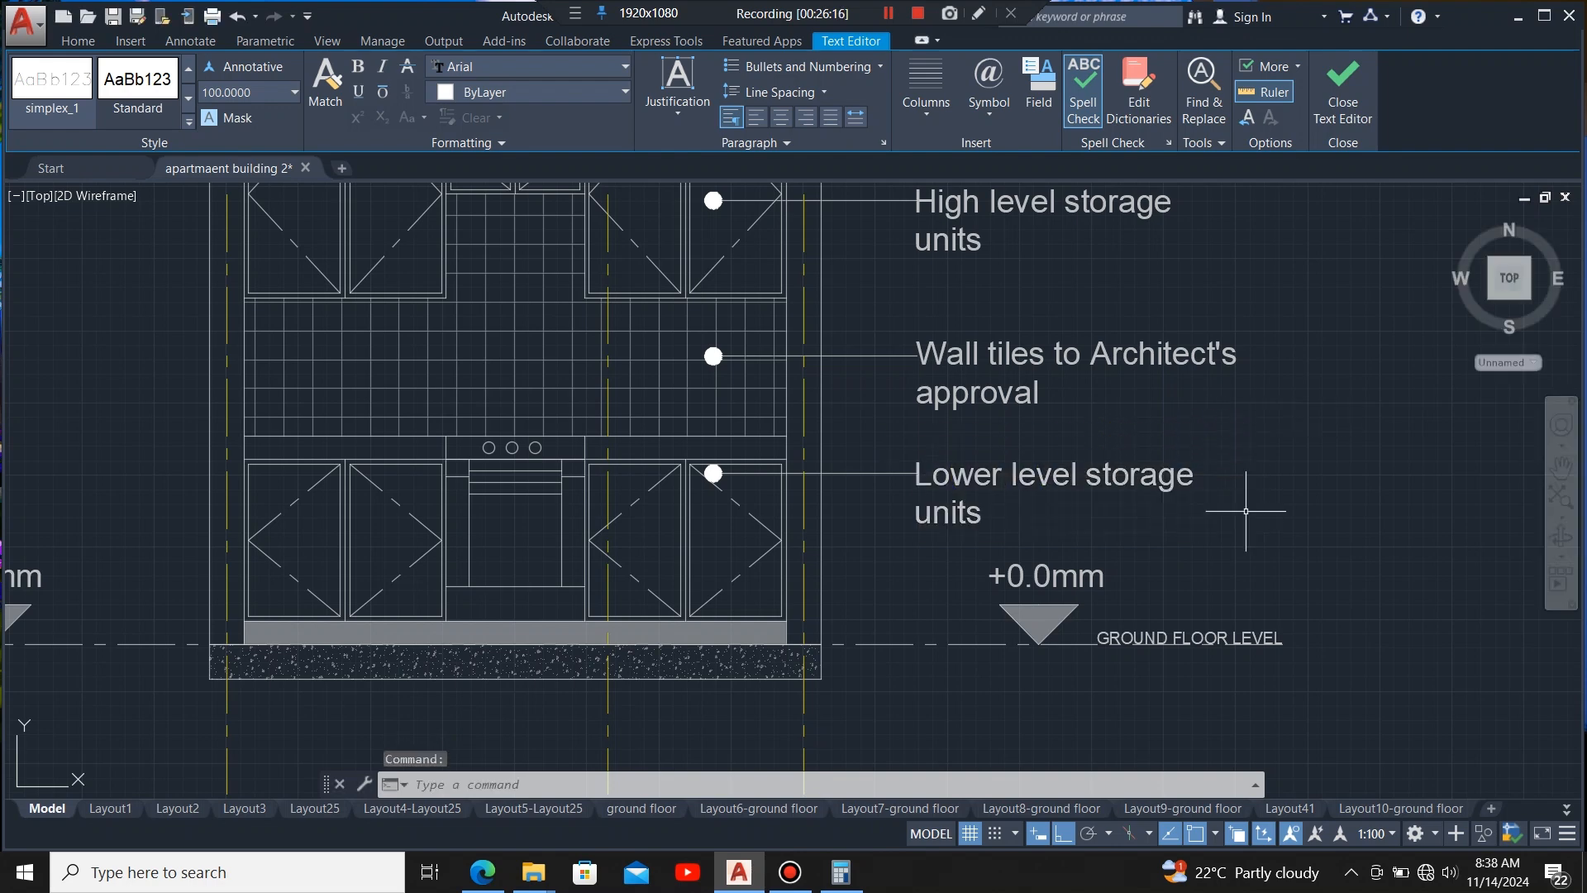
- Move the "High level storage units" leader straight up within the upper storage unit
scroll(1202, 545, "down", 4)
scroll(959, 343, "up", 2)
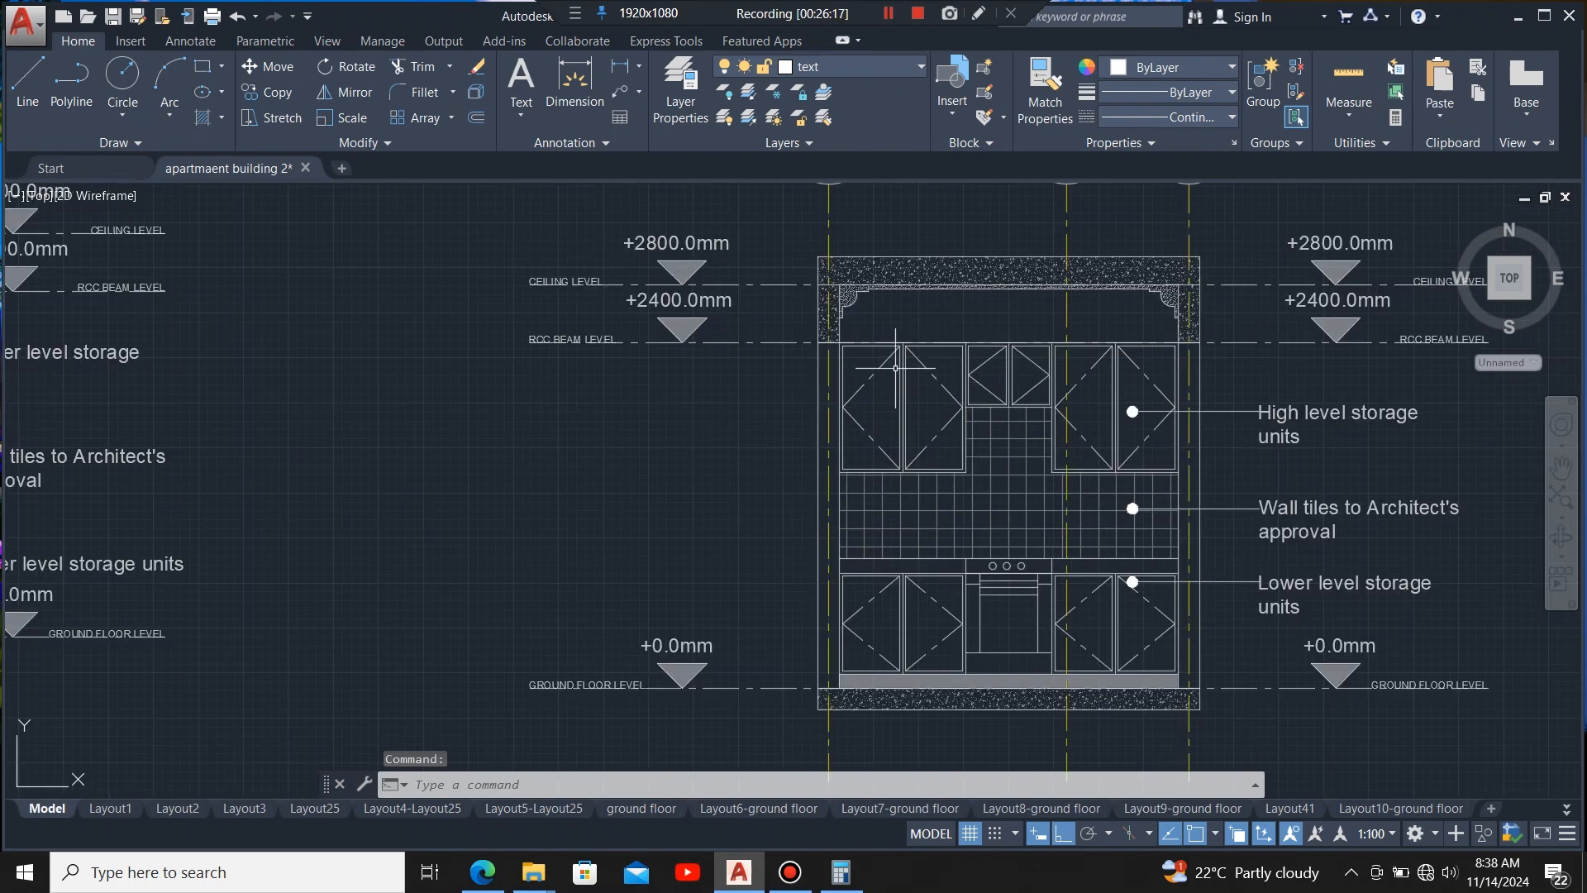
left_click(1313, 400)
left_click(1267, 439)
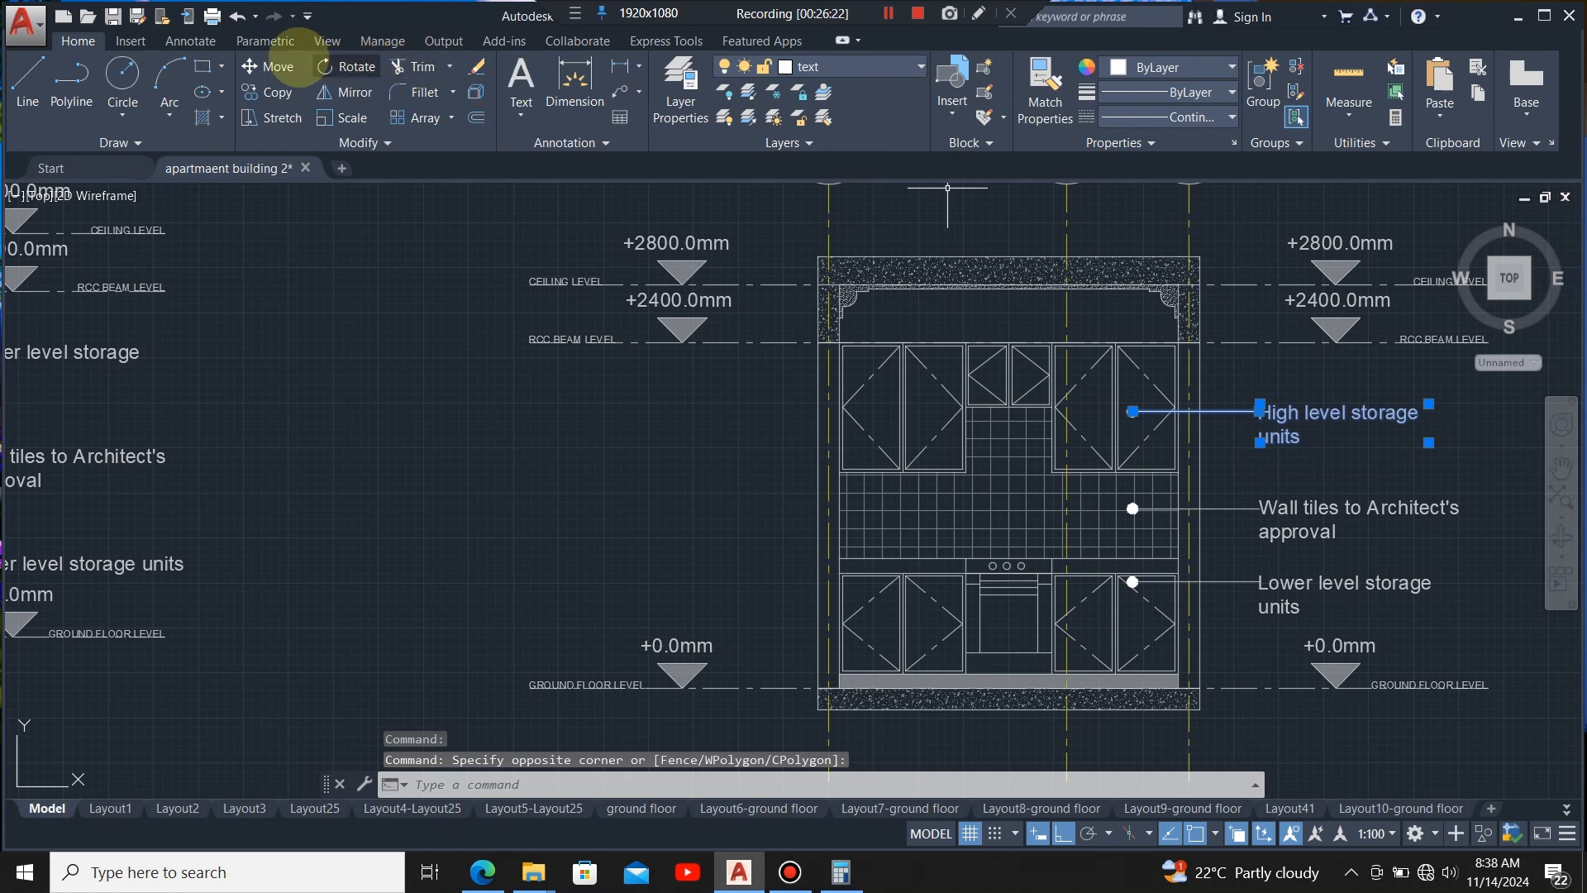
left_click(299, 66)
left_click(1447, 410)
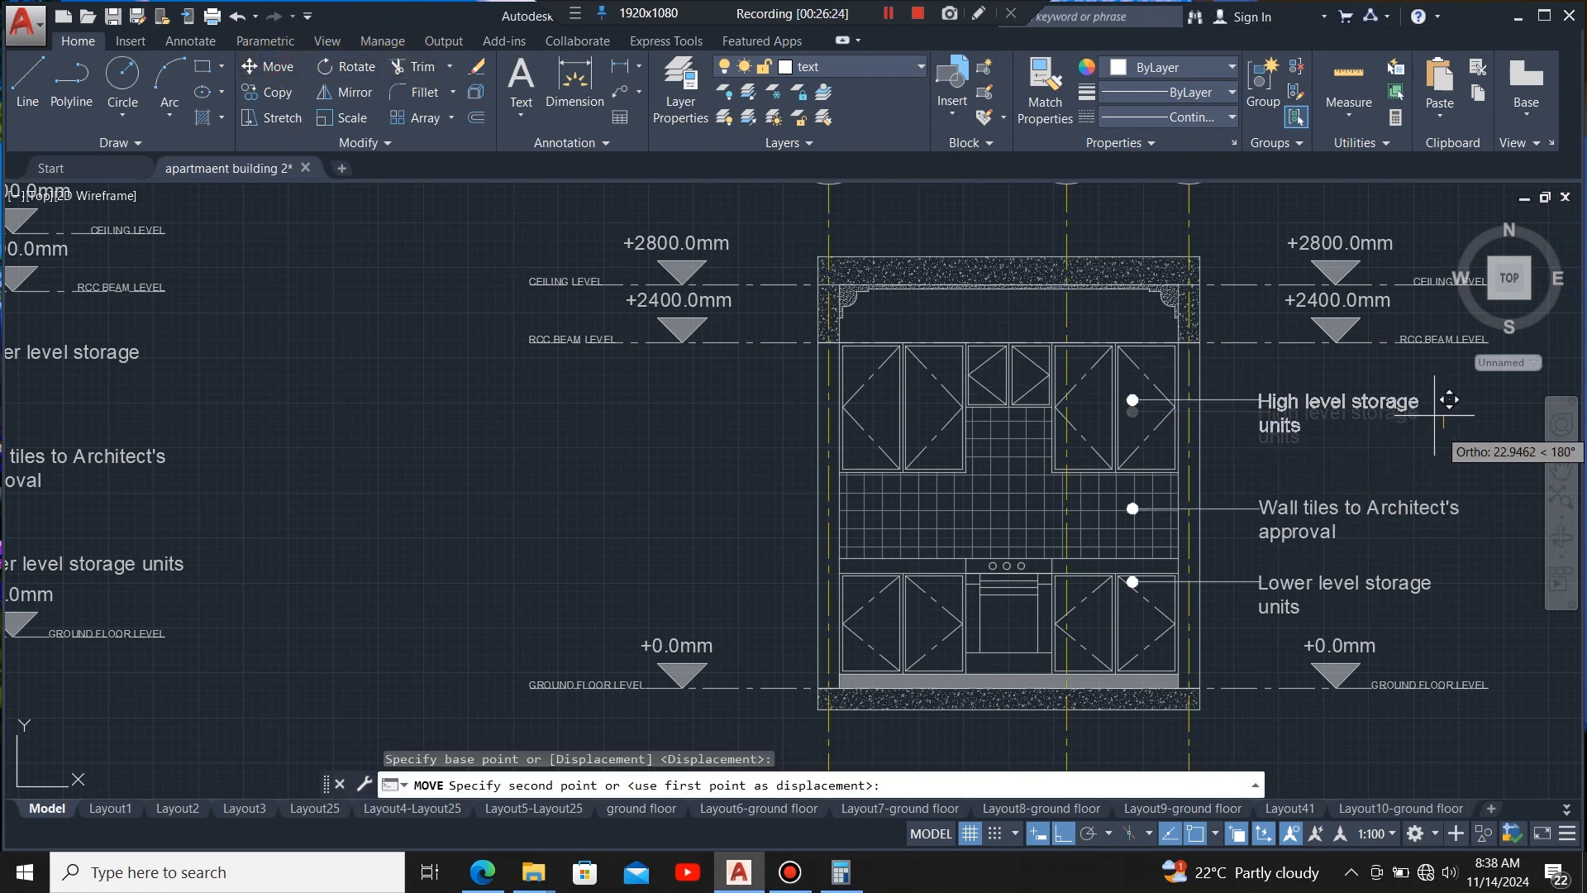
left_click(1449, 395)
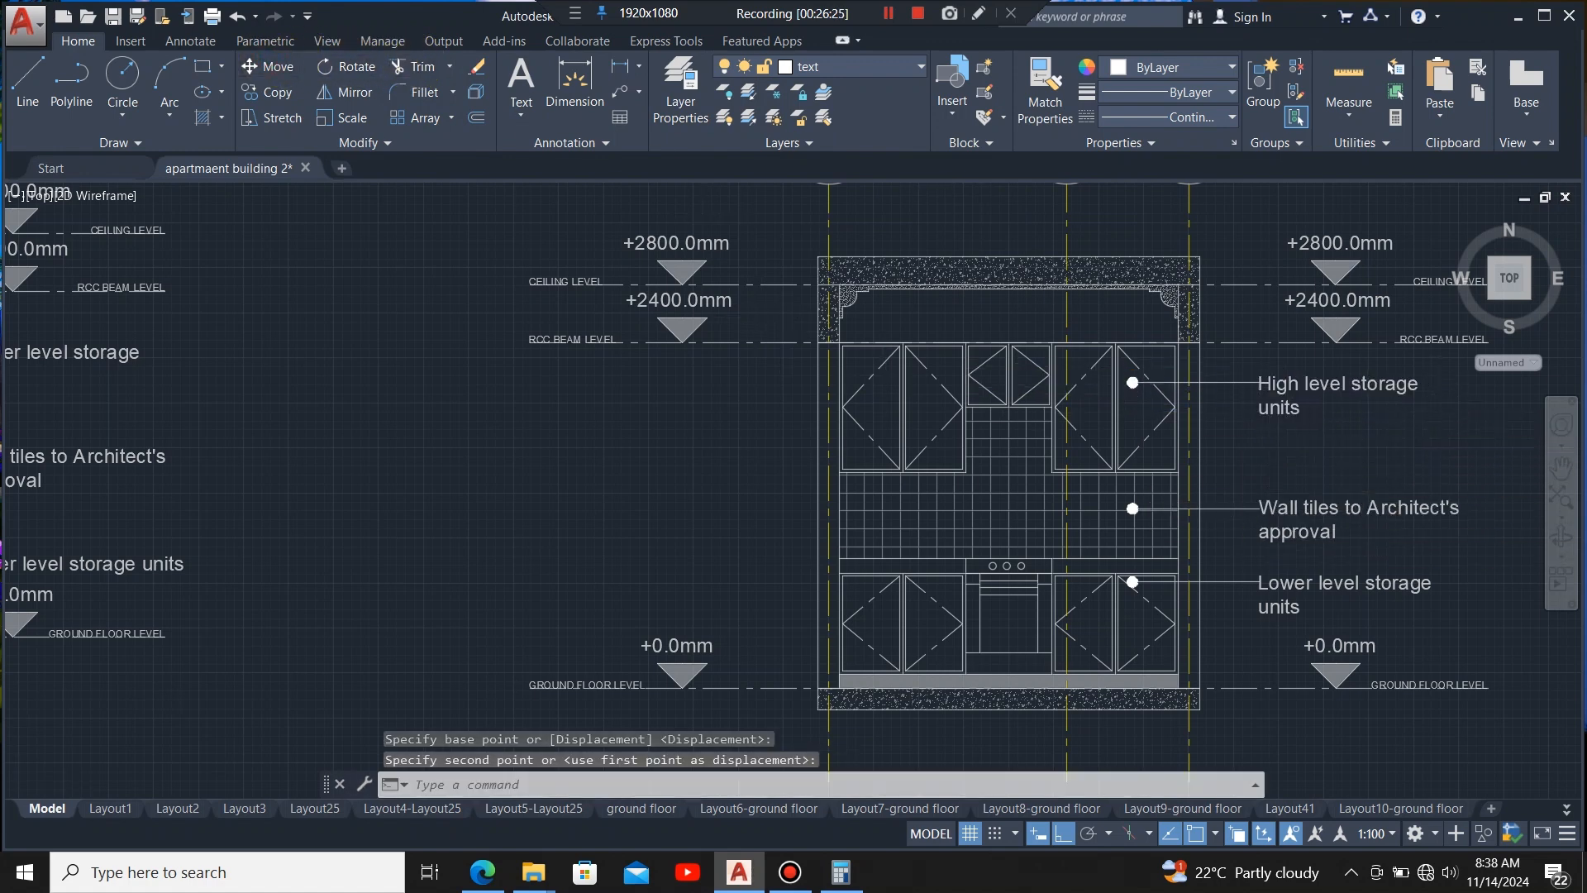
- Start a multileader with its dot on the skirting beneath the leftmost lower storage unit and its landing straight up in the wall tiles
scroll(756, 316, "down", 2)
scroll(876, 306, "up", 1)
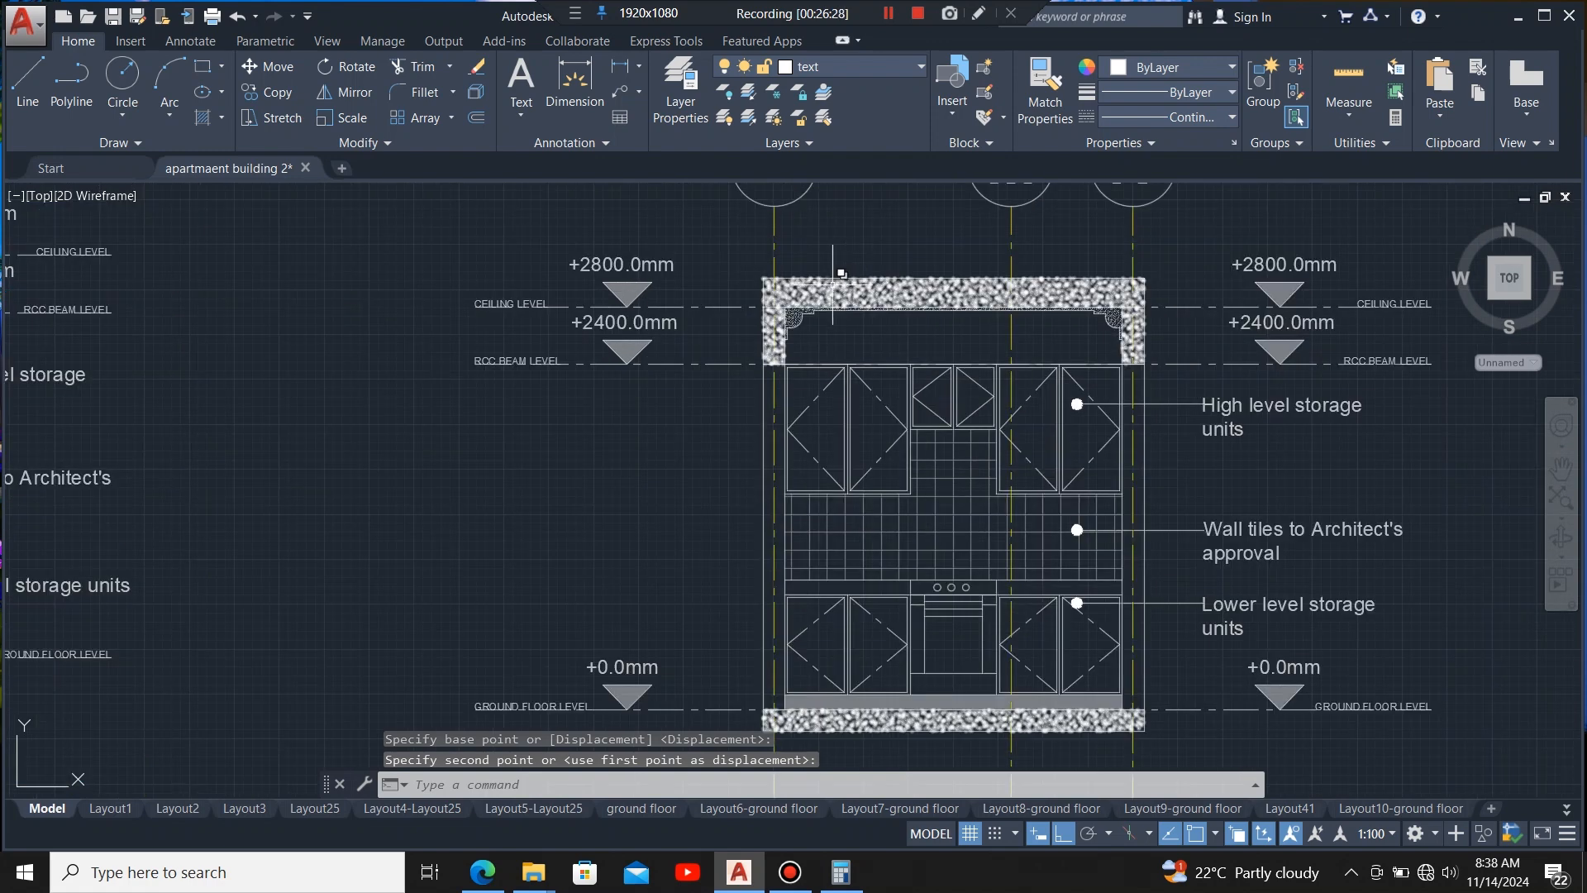
scroll(661, 372, "down", 1)
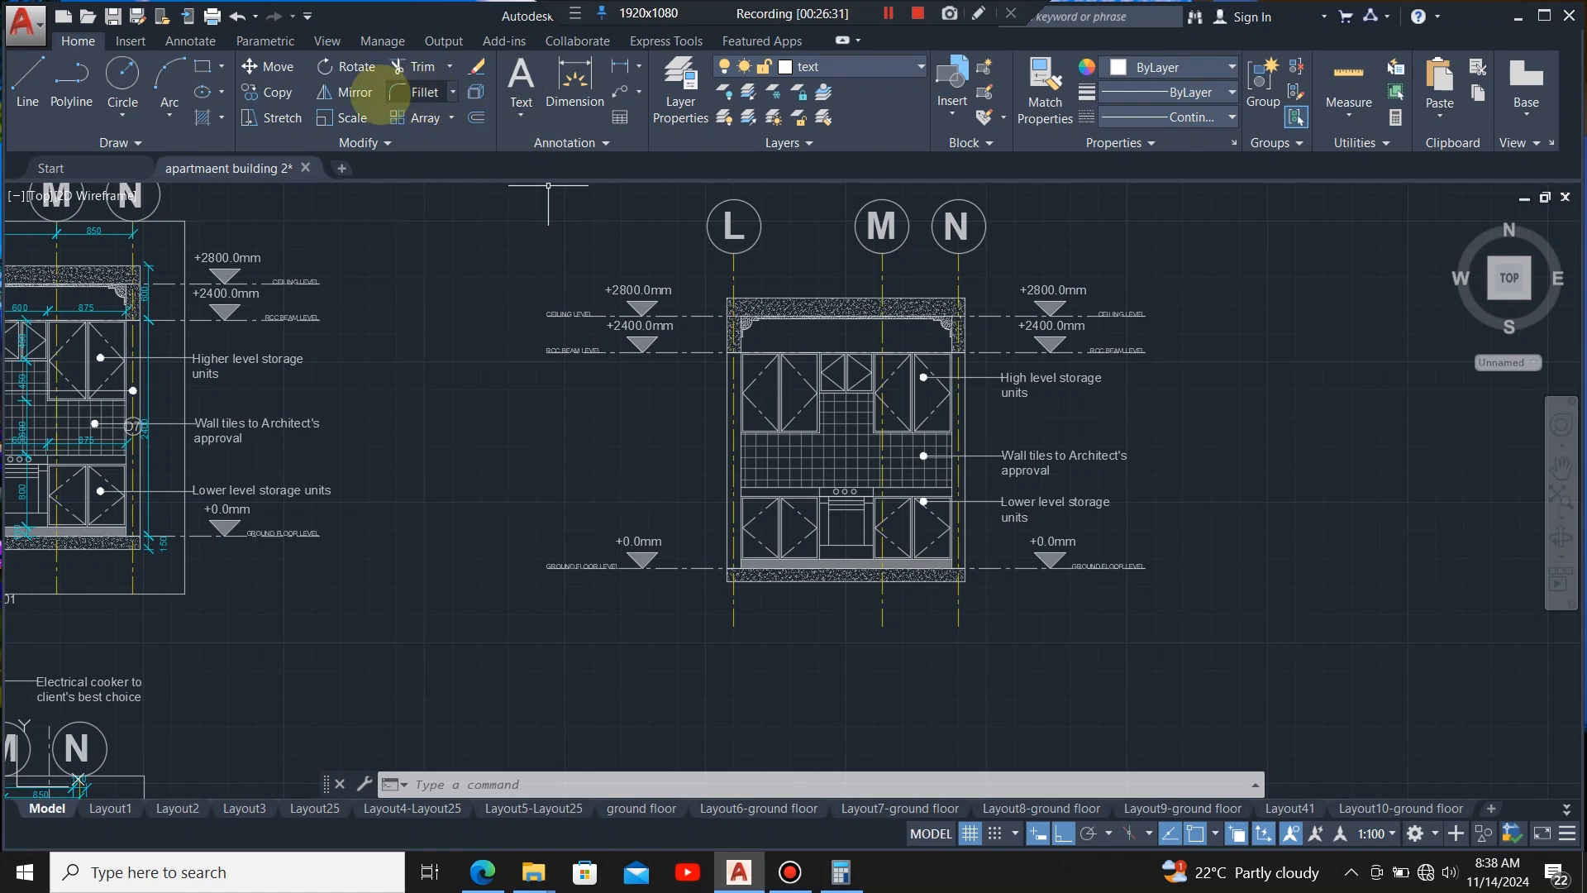
left_click(622, 92)
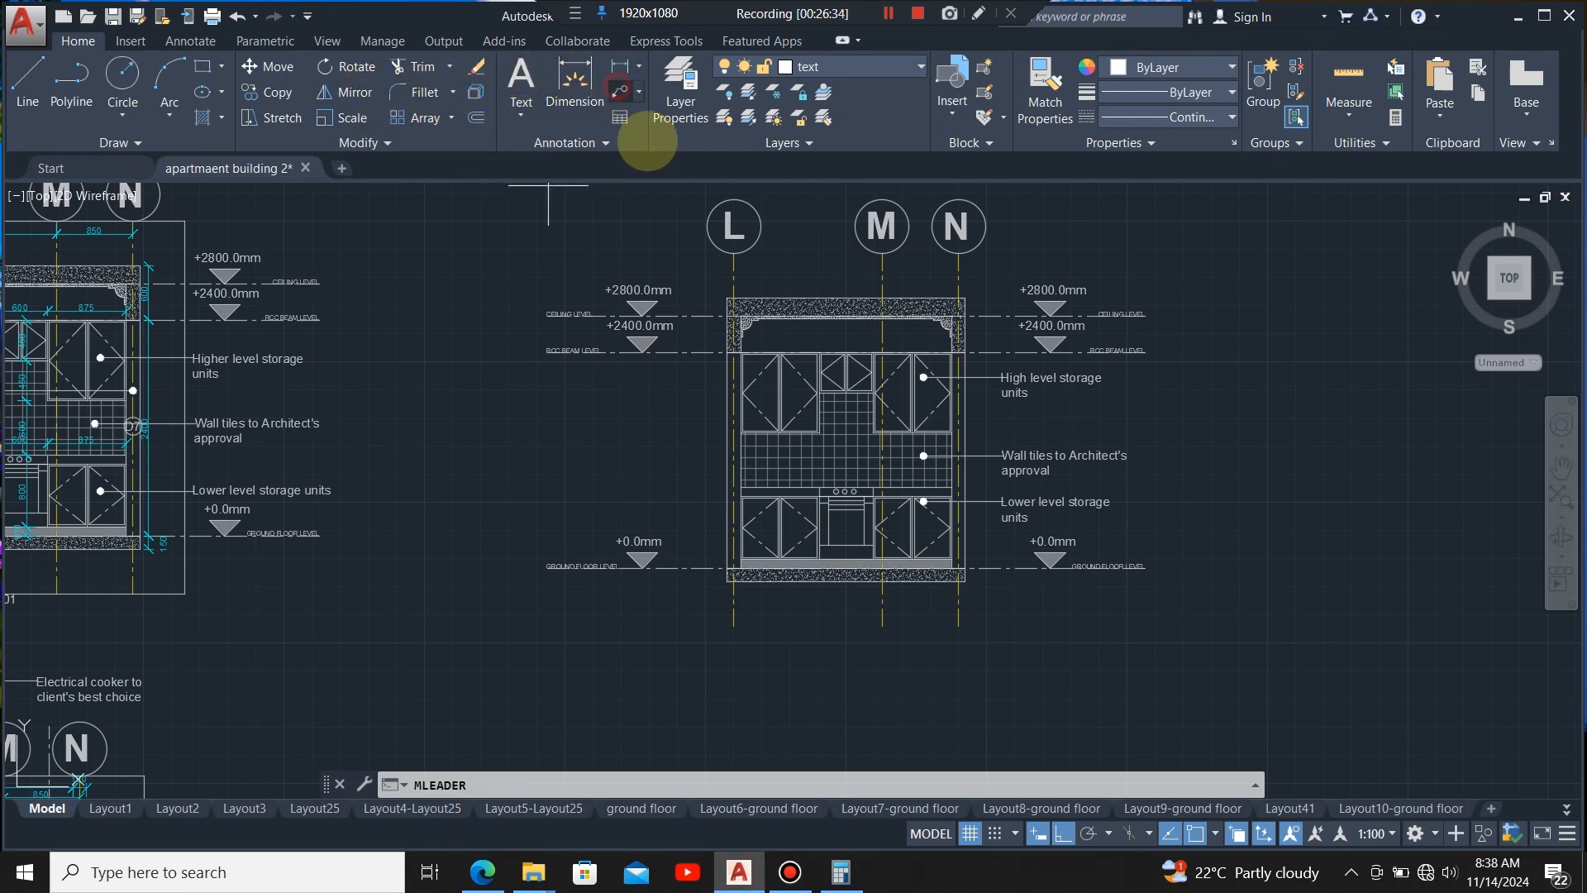
scroll(777, 595, "up", 4)
left_click(739, 529)
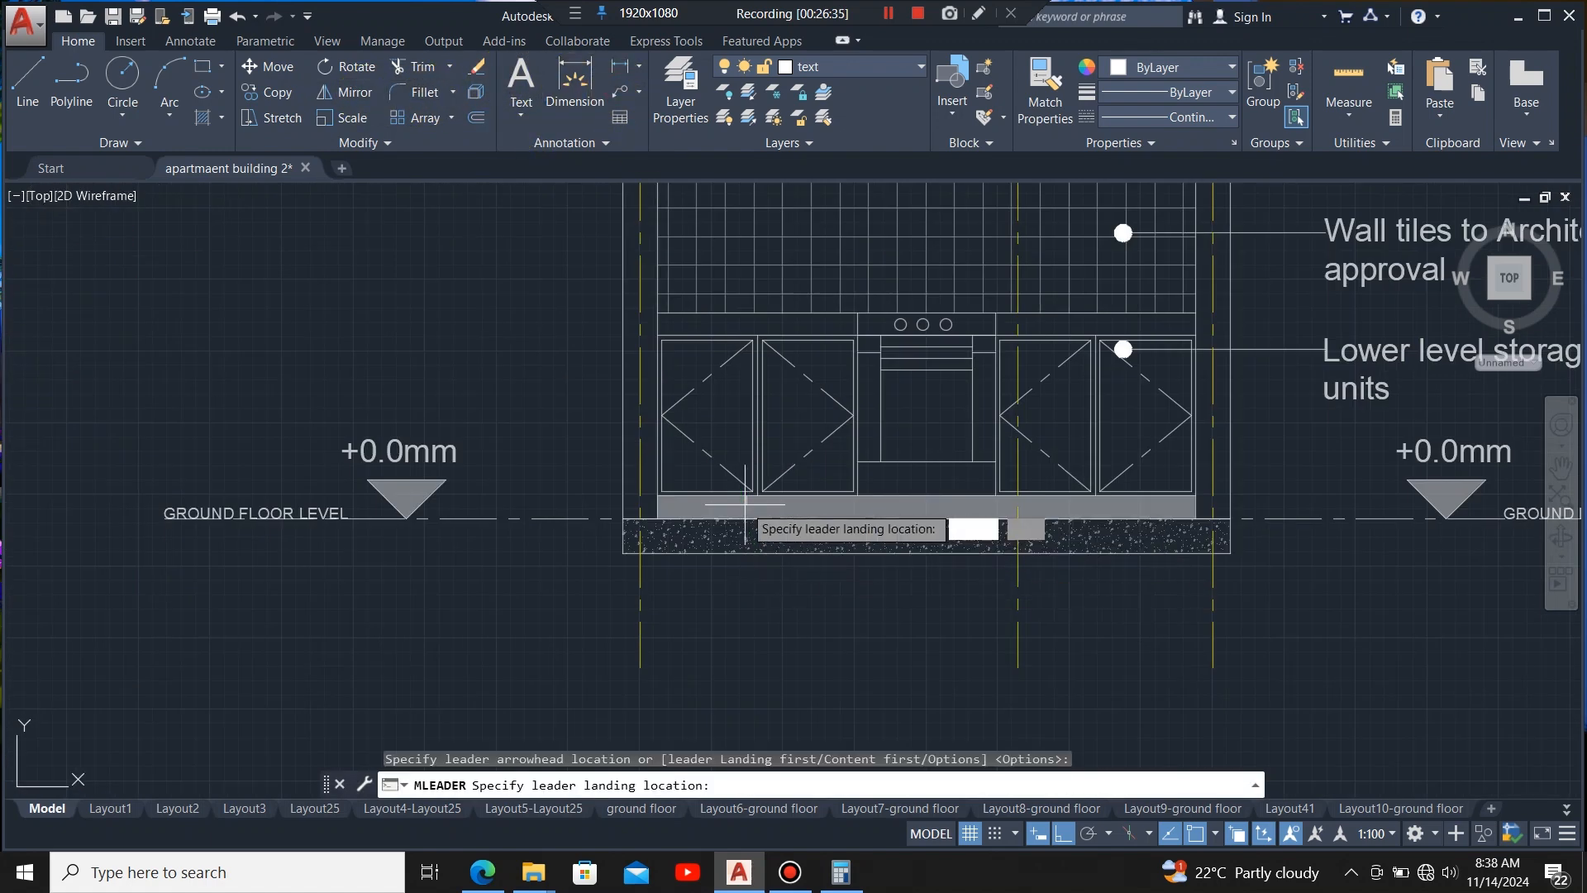
scroll(738, 409, "down", 2)
scroll(727, 397, "down", 2)
scroll(719, 363, "up", 4)
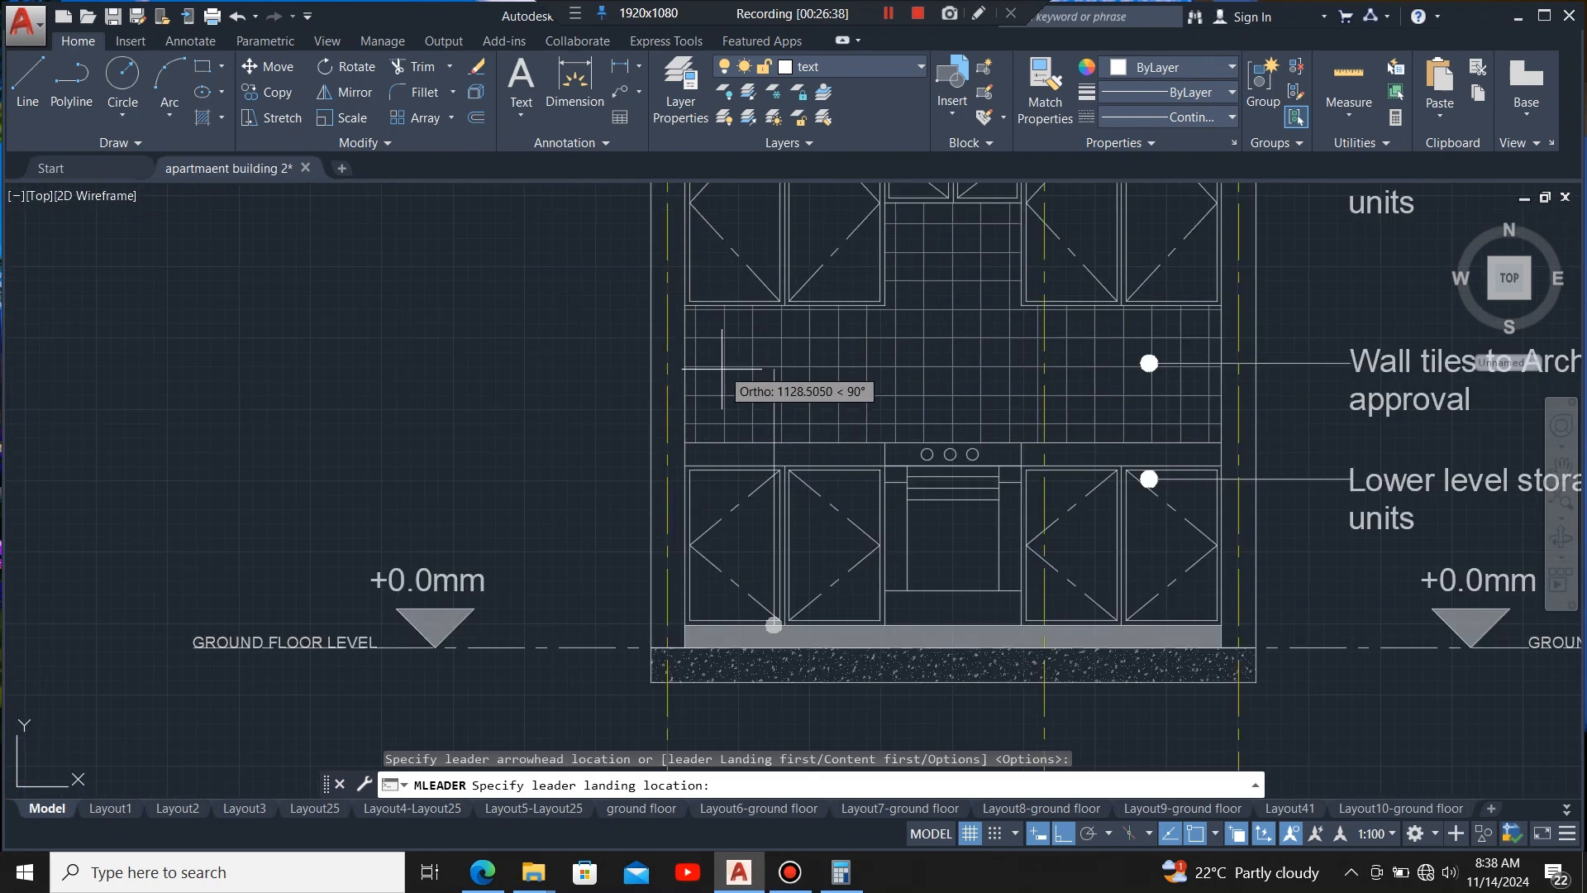
scroll(717, 384, "up", 4)
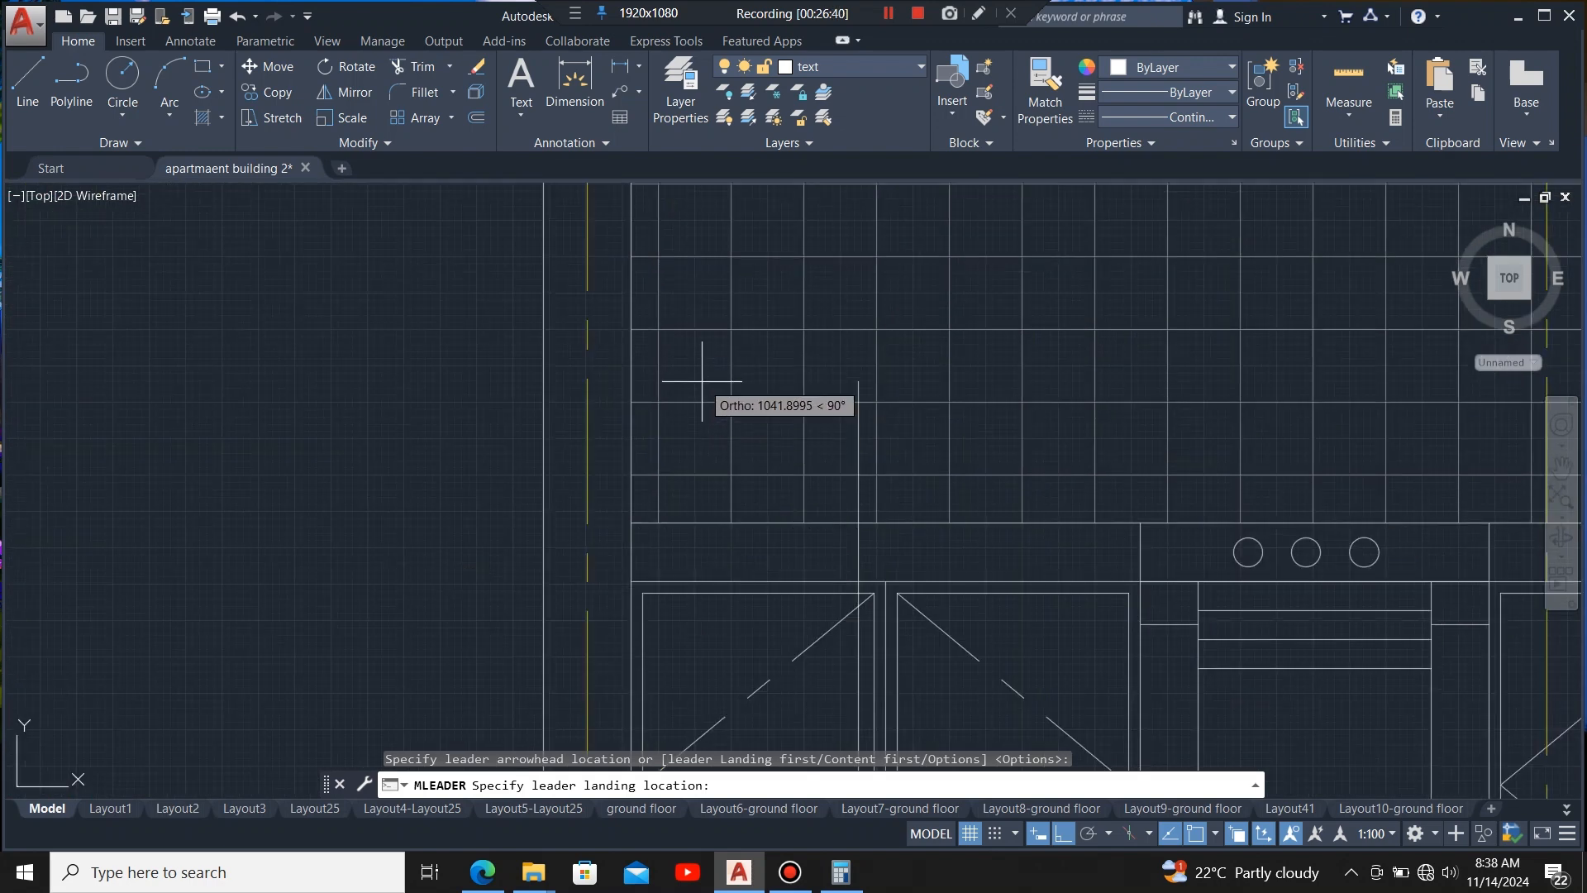
left_click(706, 315)
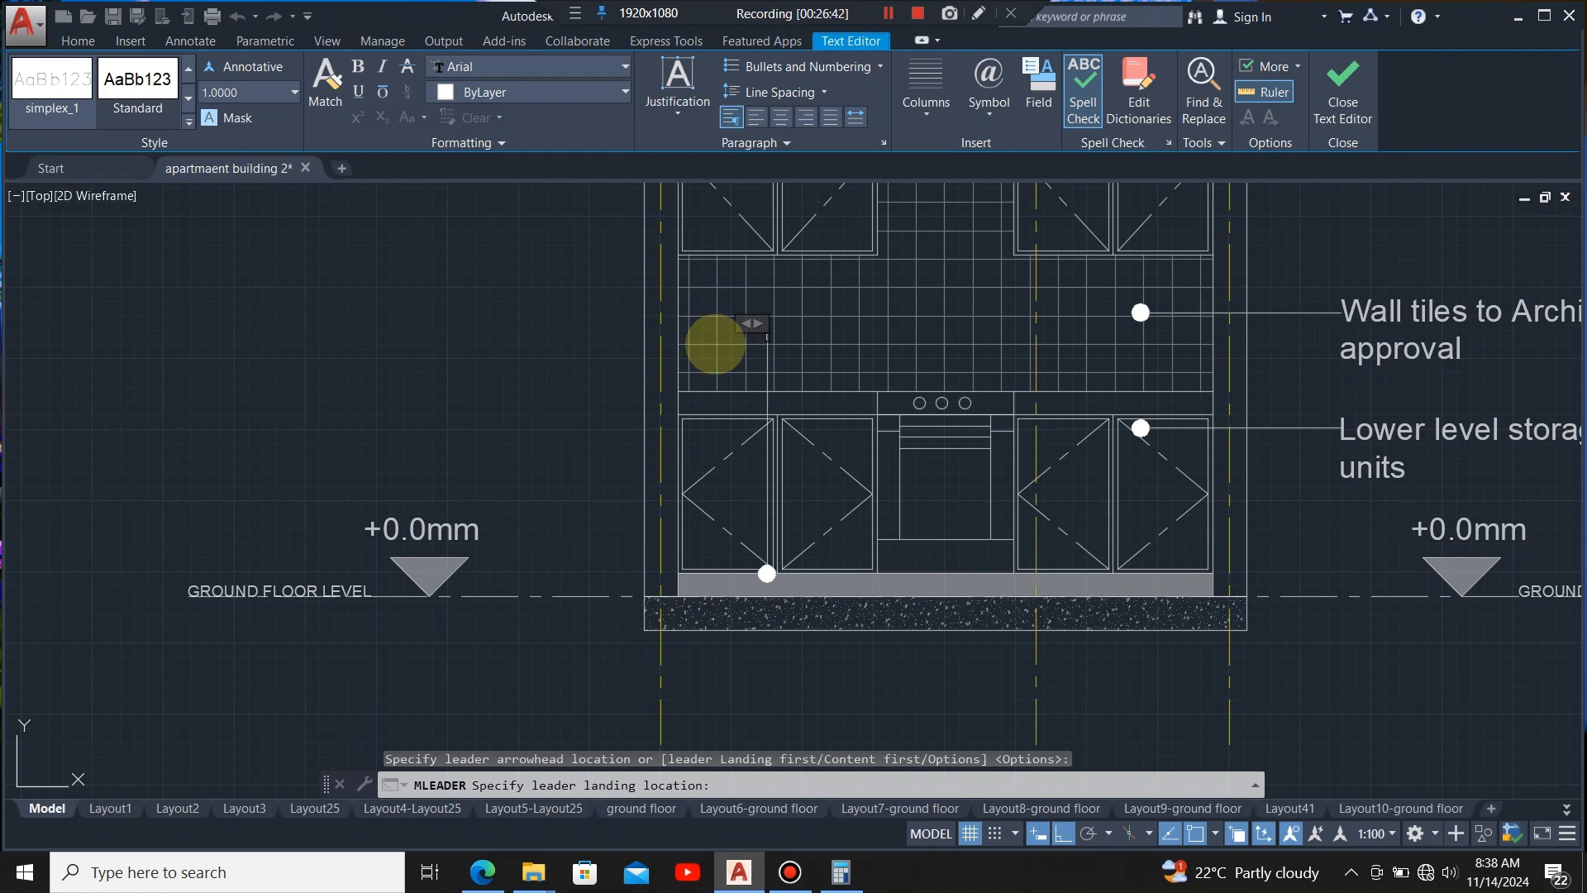
- Enter "100mm thick skirting to floor finish schedule" as the new leader's text
scroll(723, 339, "up", 2)
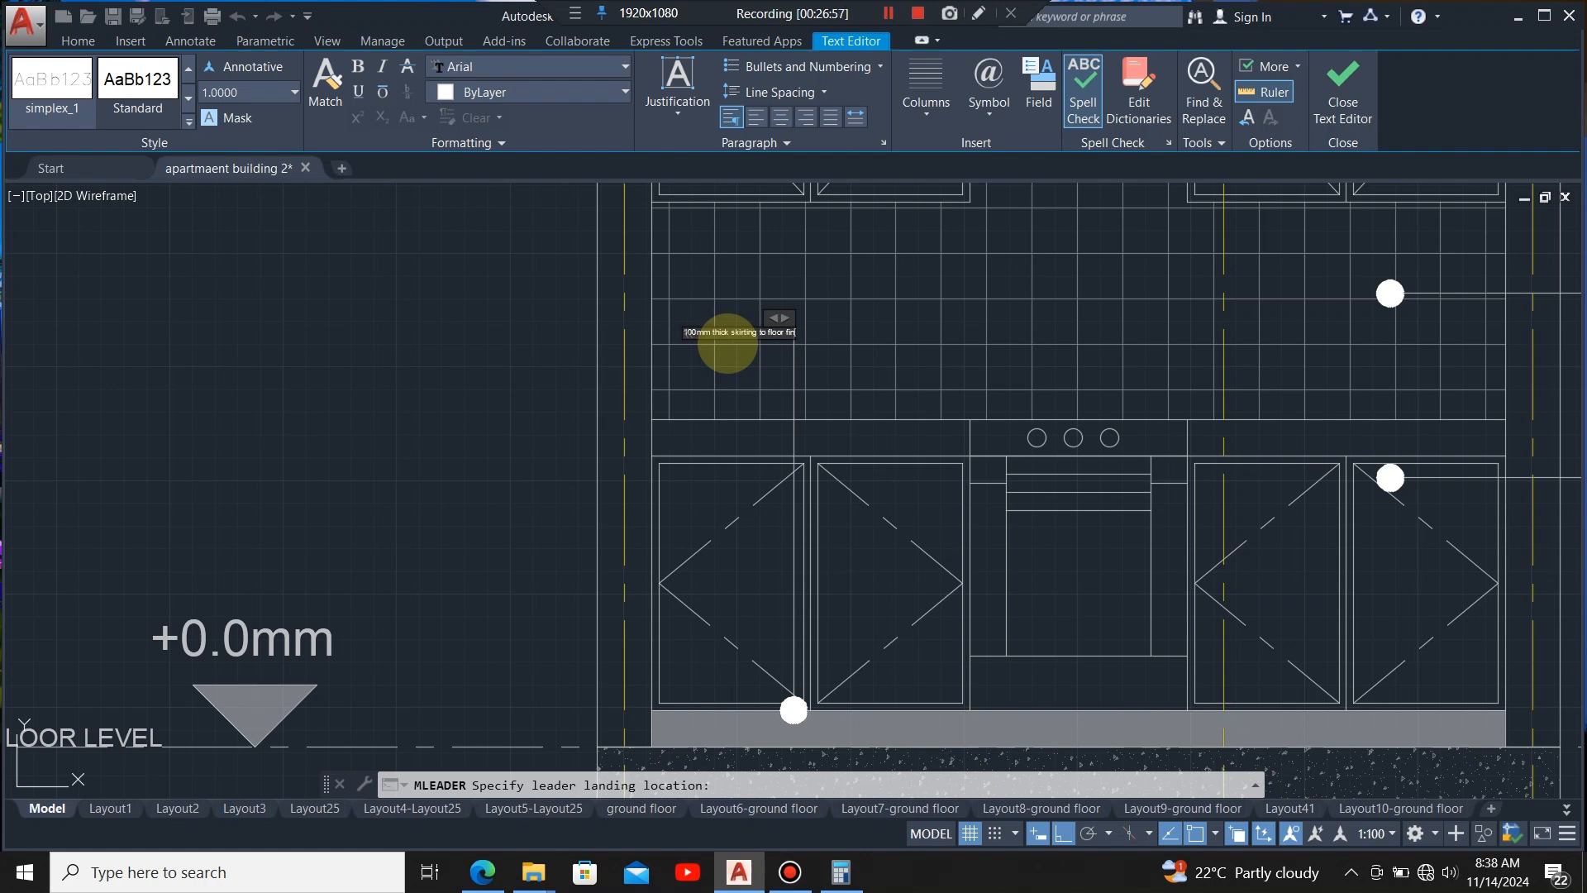
type("sched")
scroll(782, 338, "up", 6)
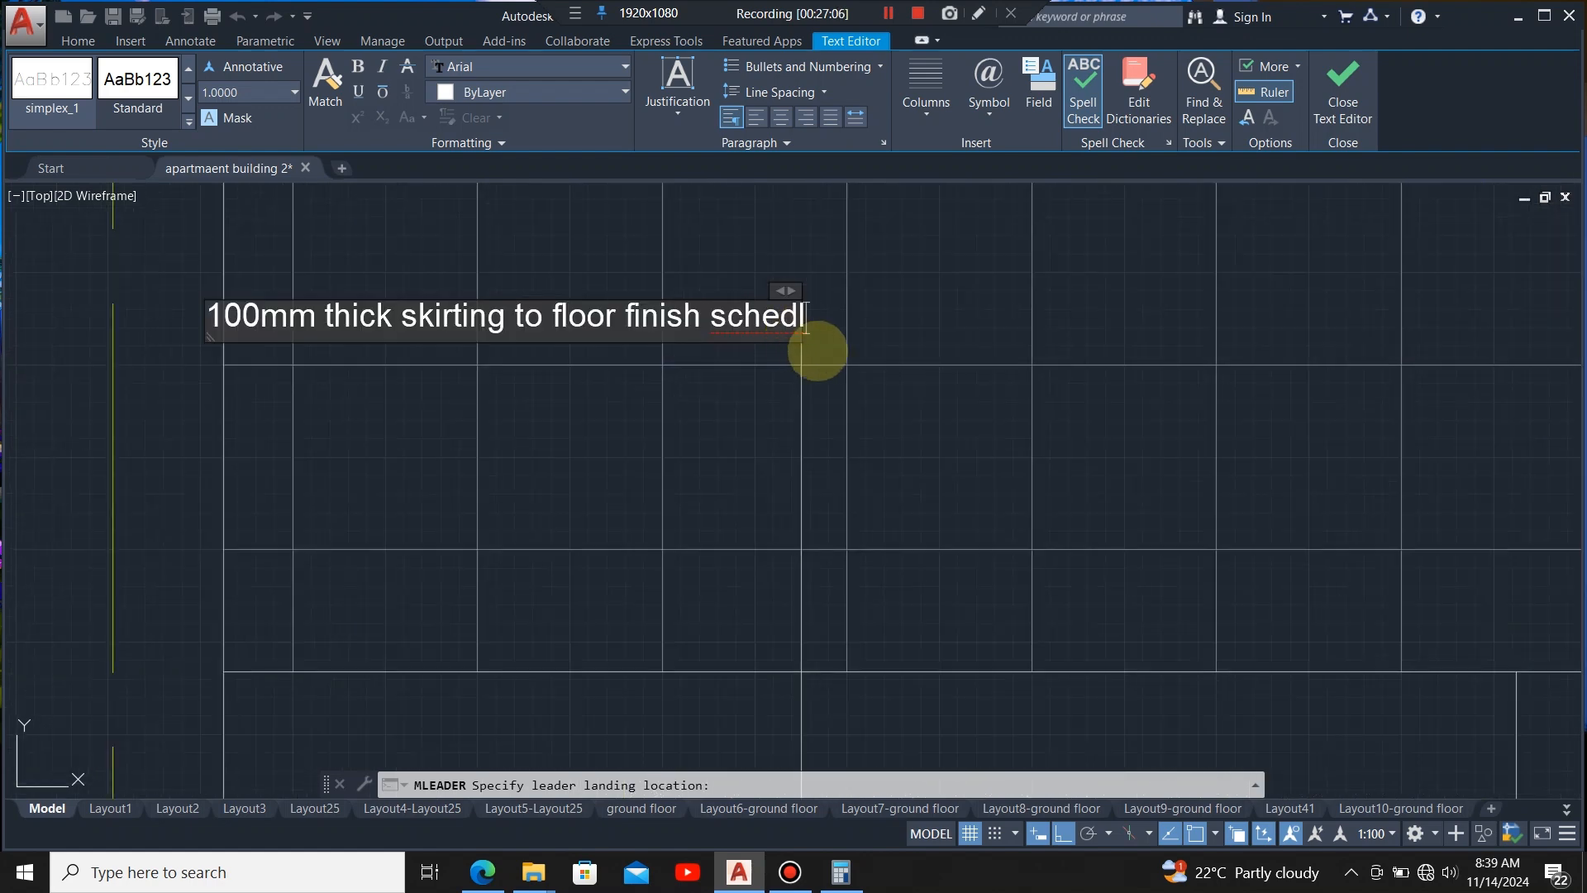
key("BackSpace")
type("ule")
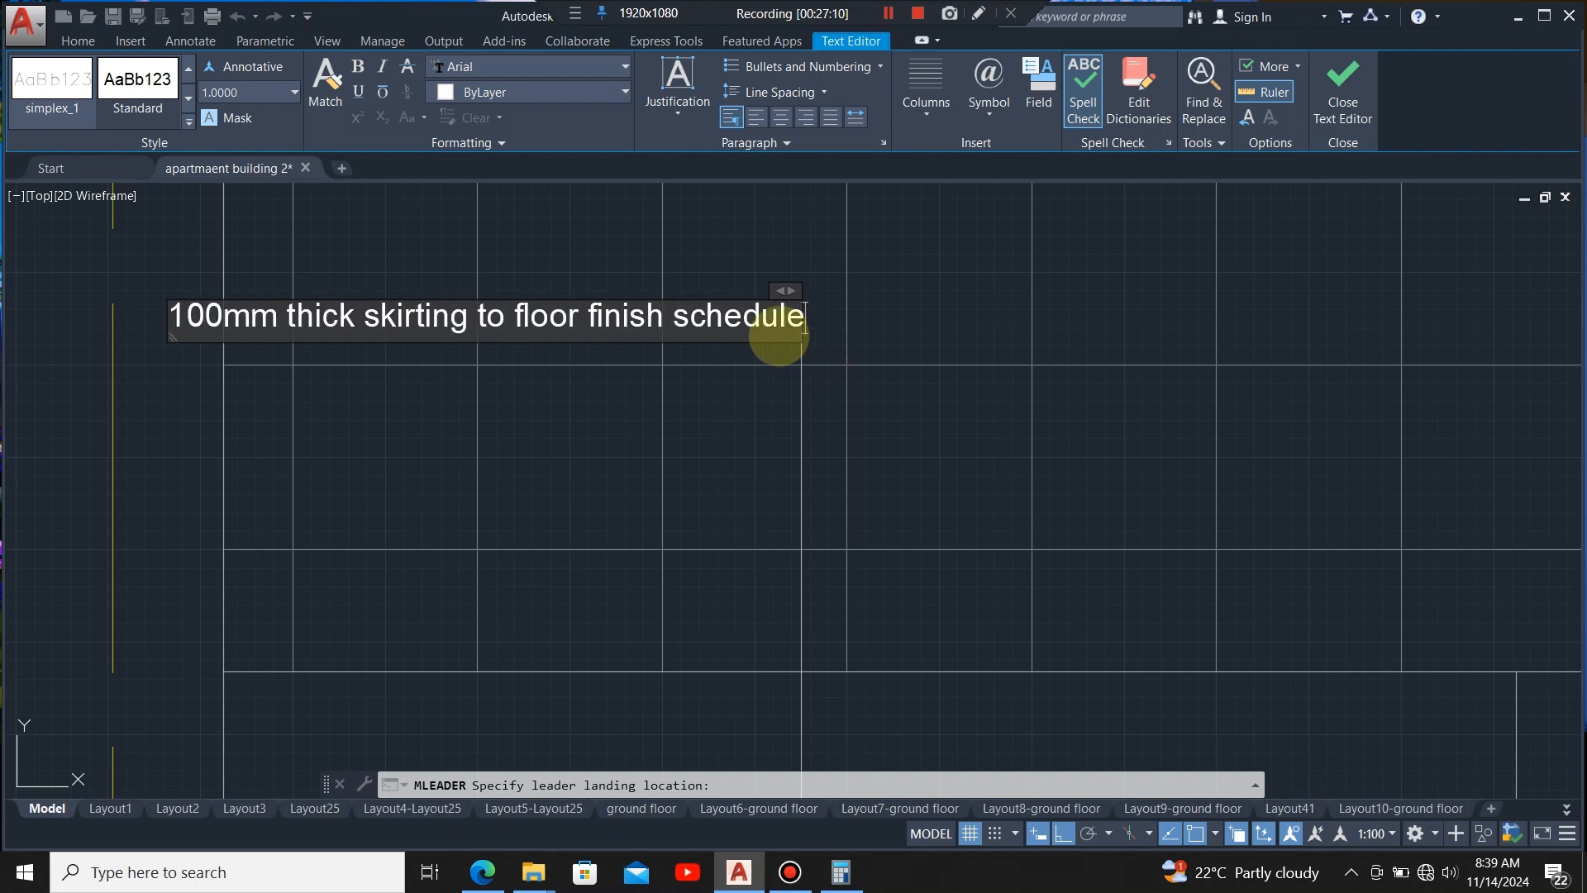
- Set the text height of the whole skirting note to 100 and finish editing it
left_click_drag(806, 321, 168, 321)
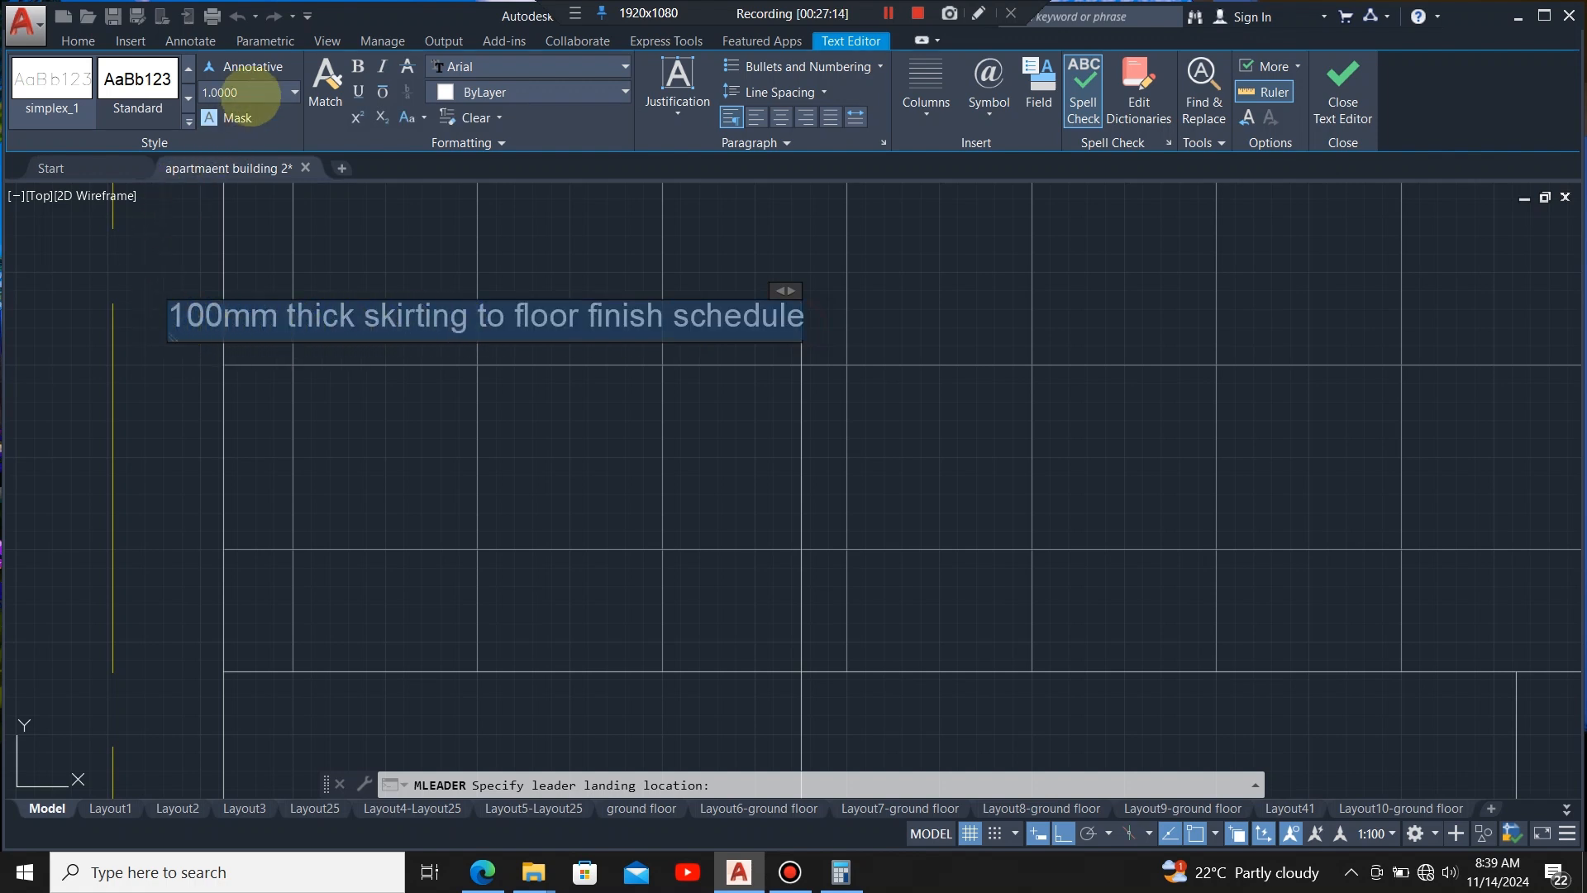
left_click(262, 93)
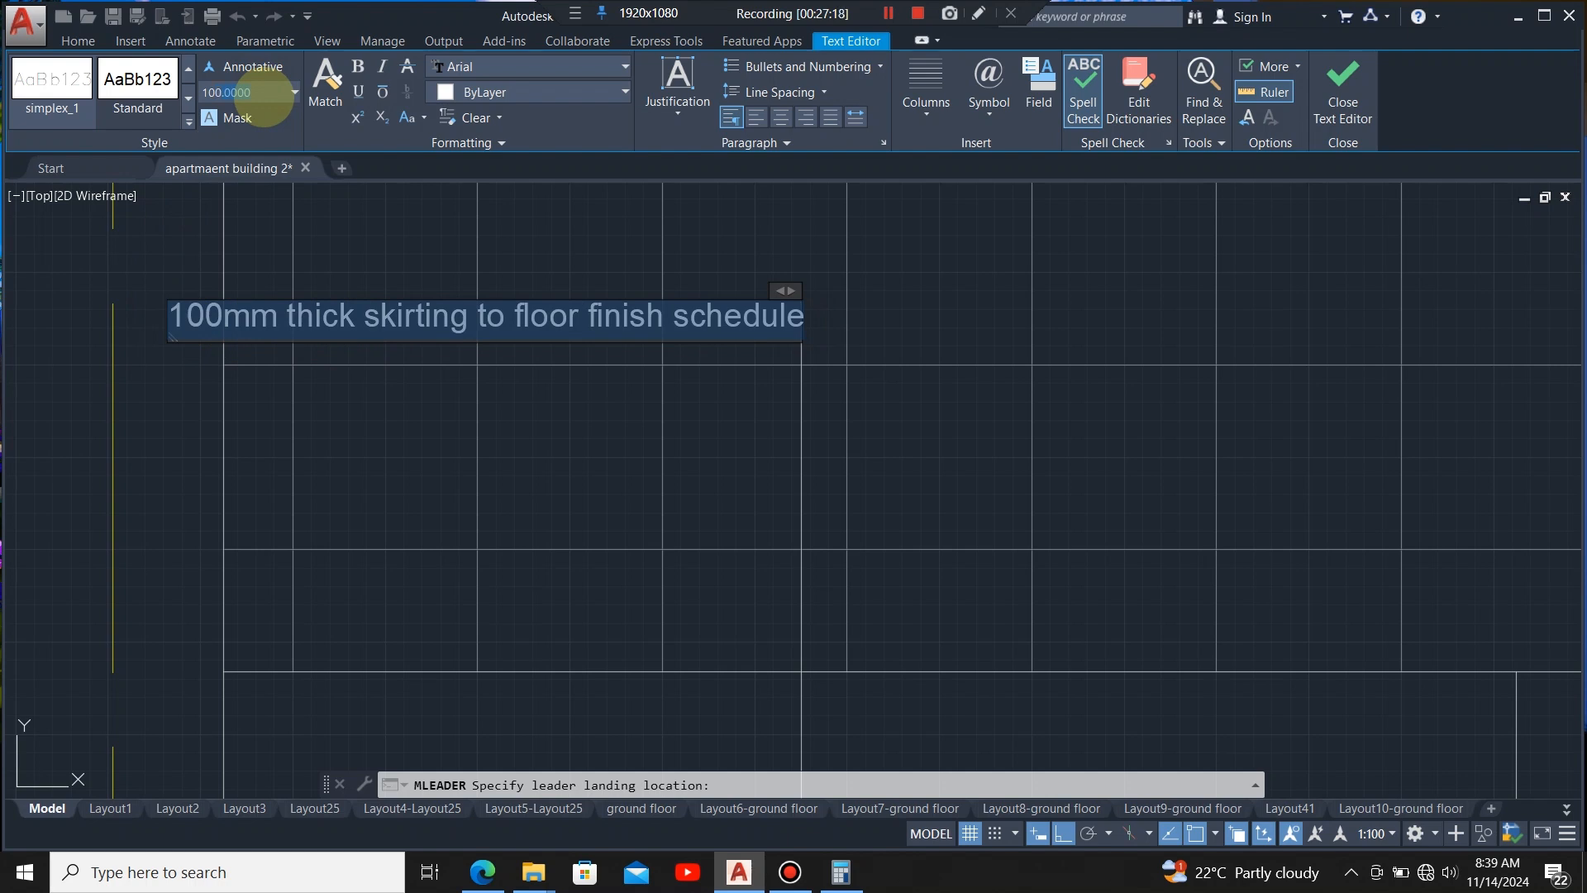
key("Return")
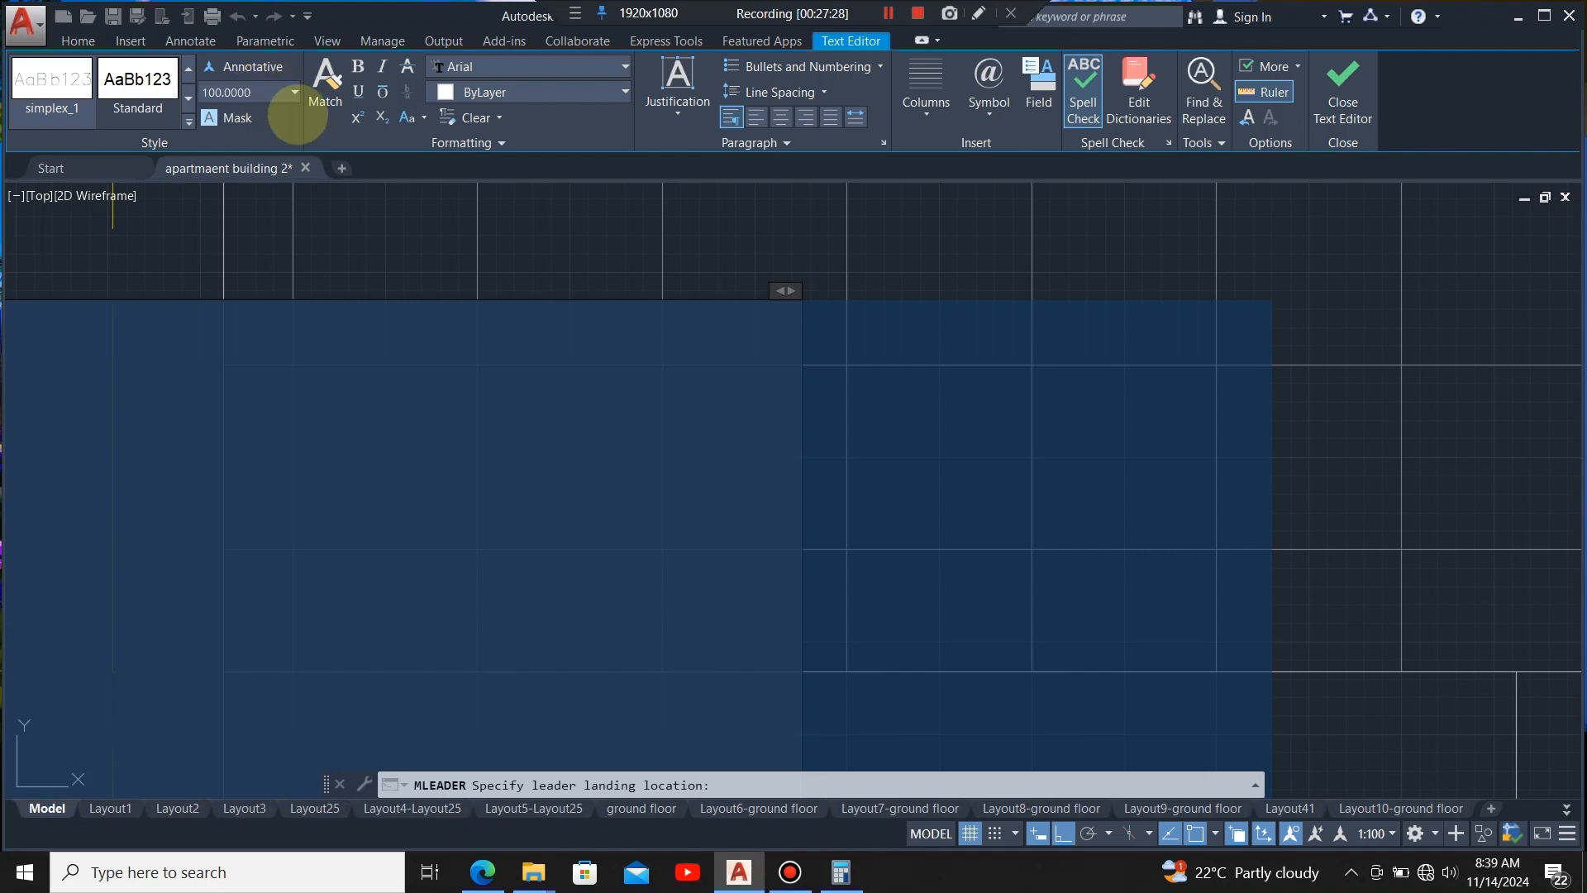
scroll(640, 198, "down", 2)
scroll(640, 197, "down", 2)
left_click(774, 549)
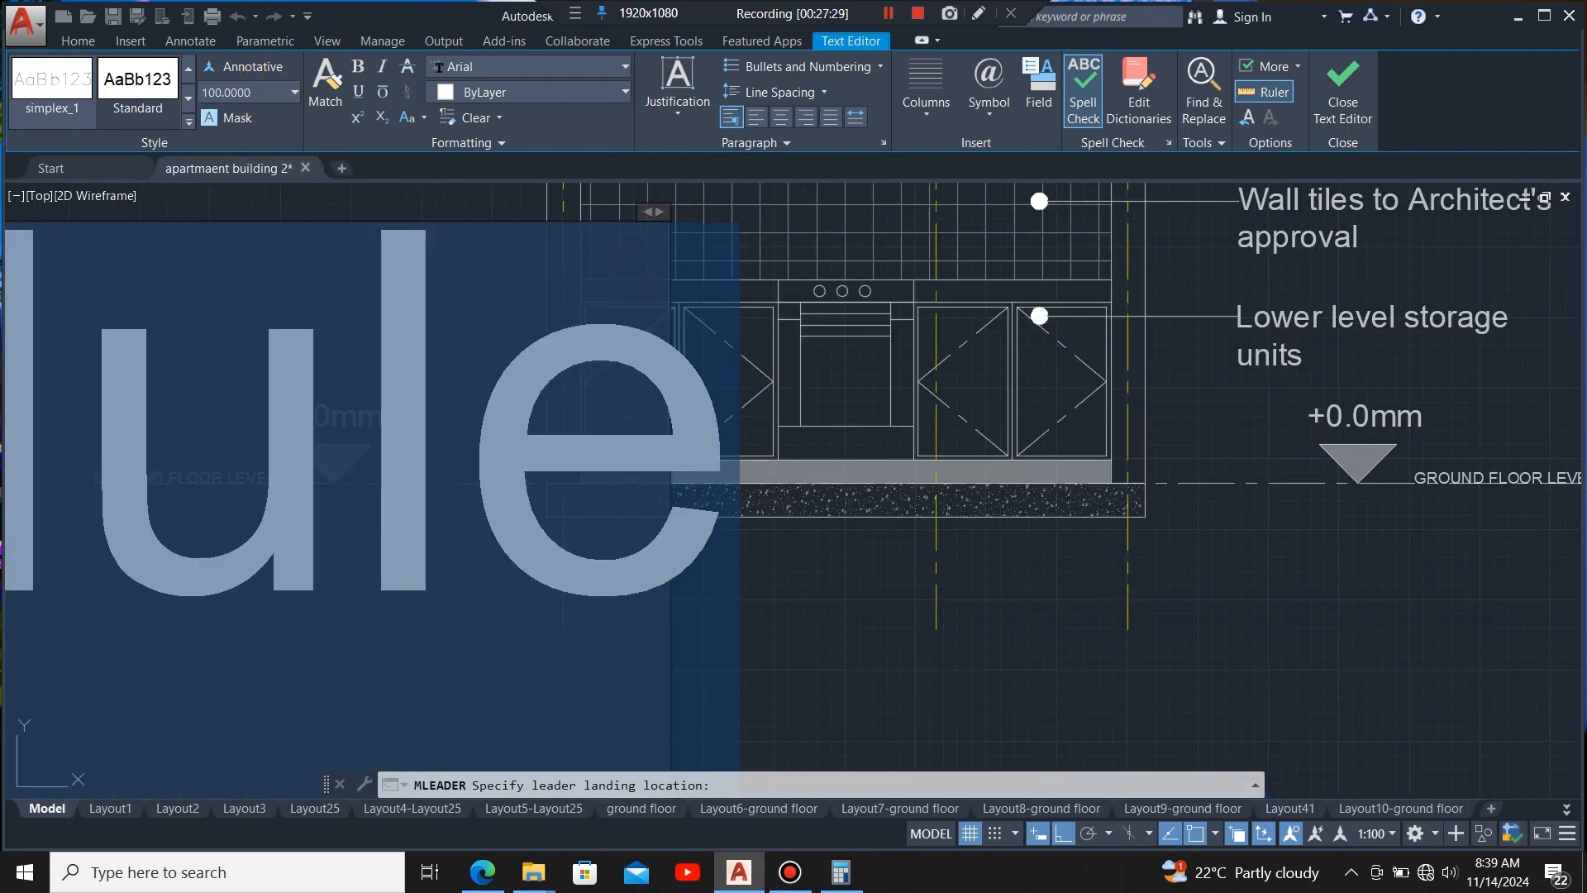
- Stretch the skirting leader's landing horizontally to the left so its text ends outside the elevation's left wall
scroll(734, 540, "down", 3)
scroll(631, 446, "up", 3)
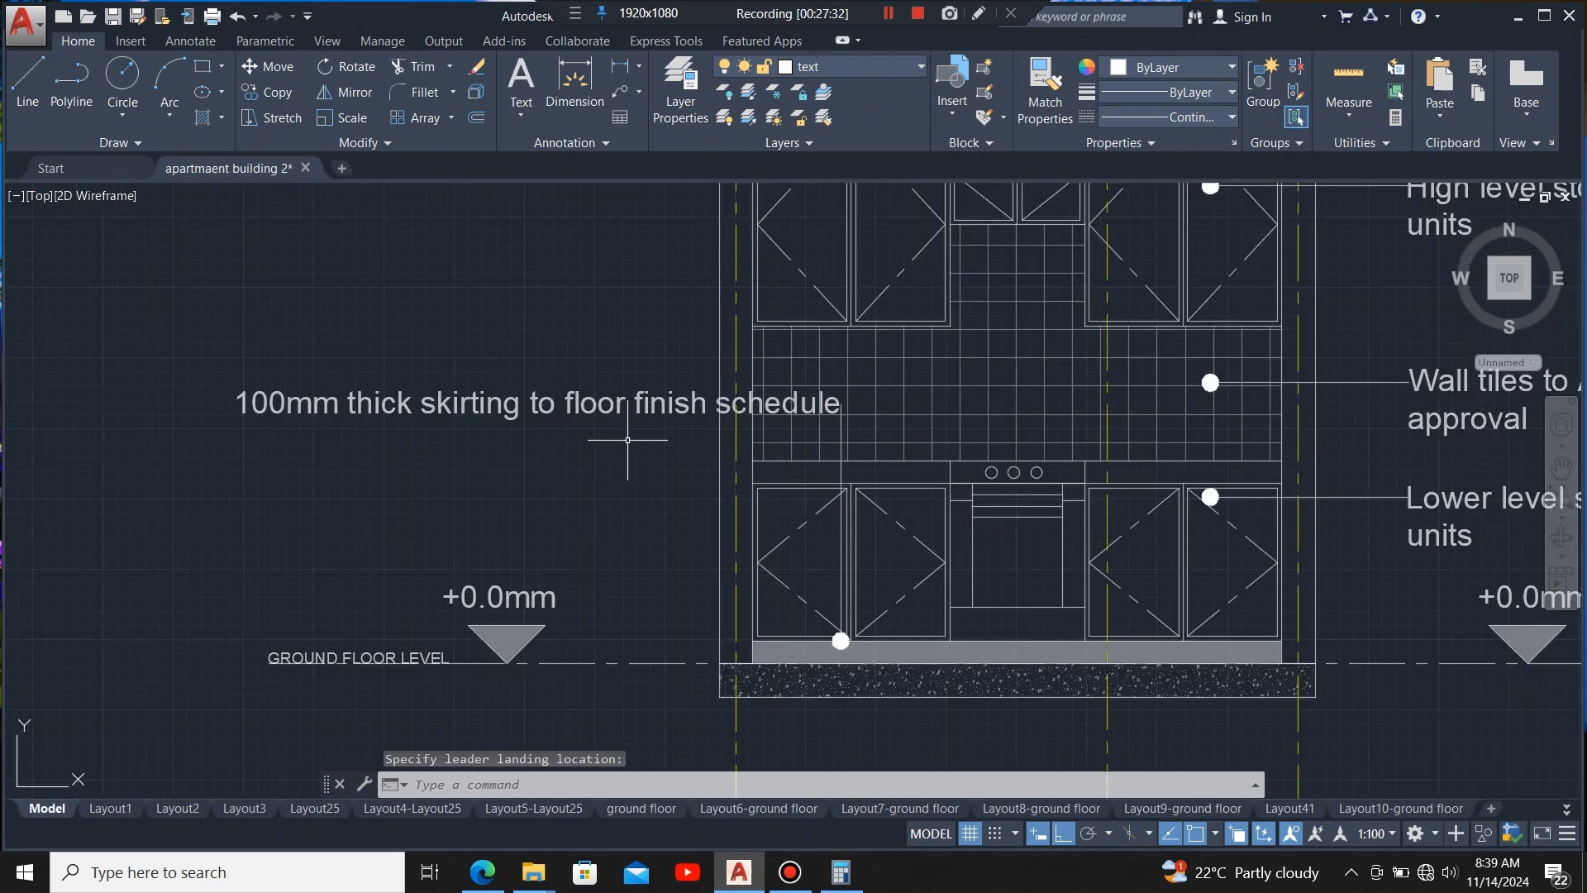
double_click(654, 406)
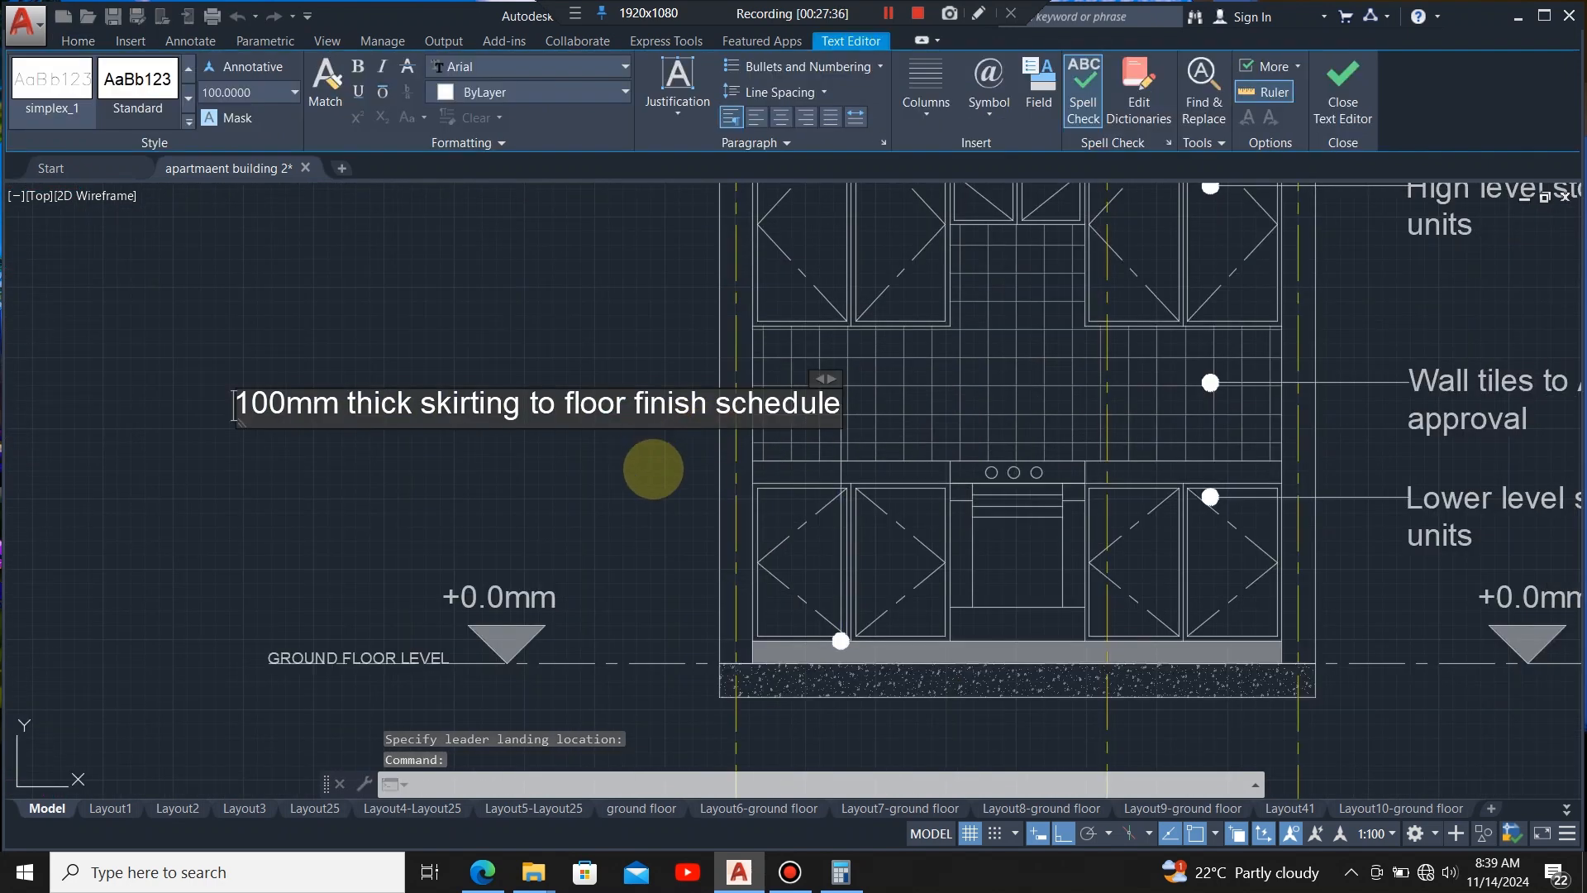
left_click(653, 454)
scroll(834, 450, "up", 4)
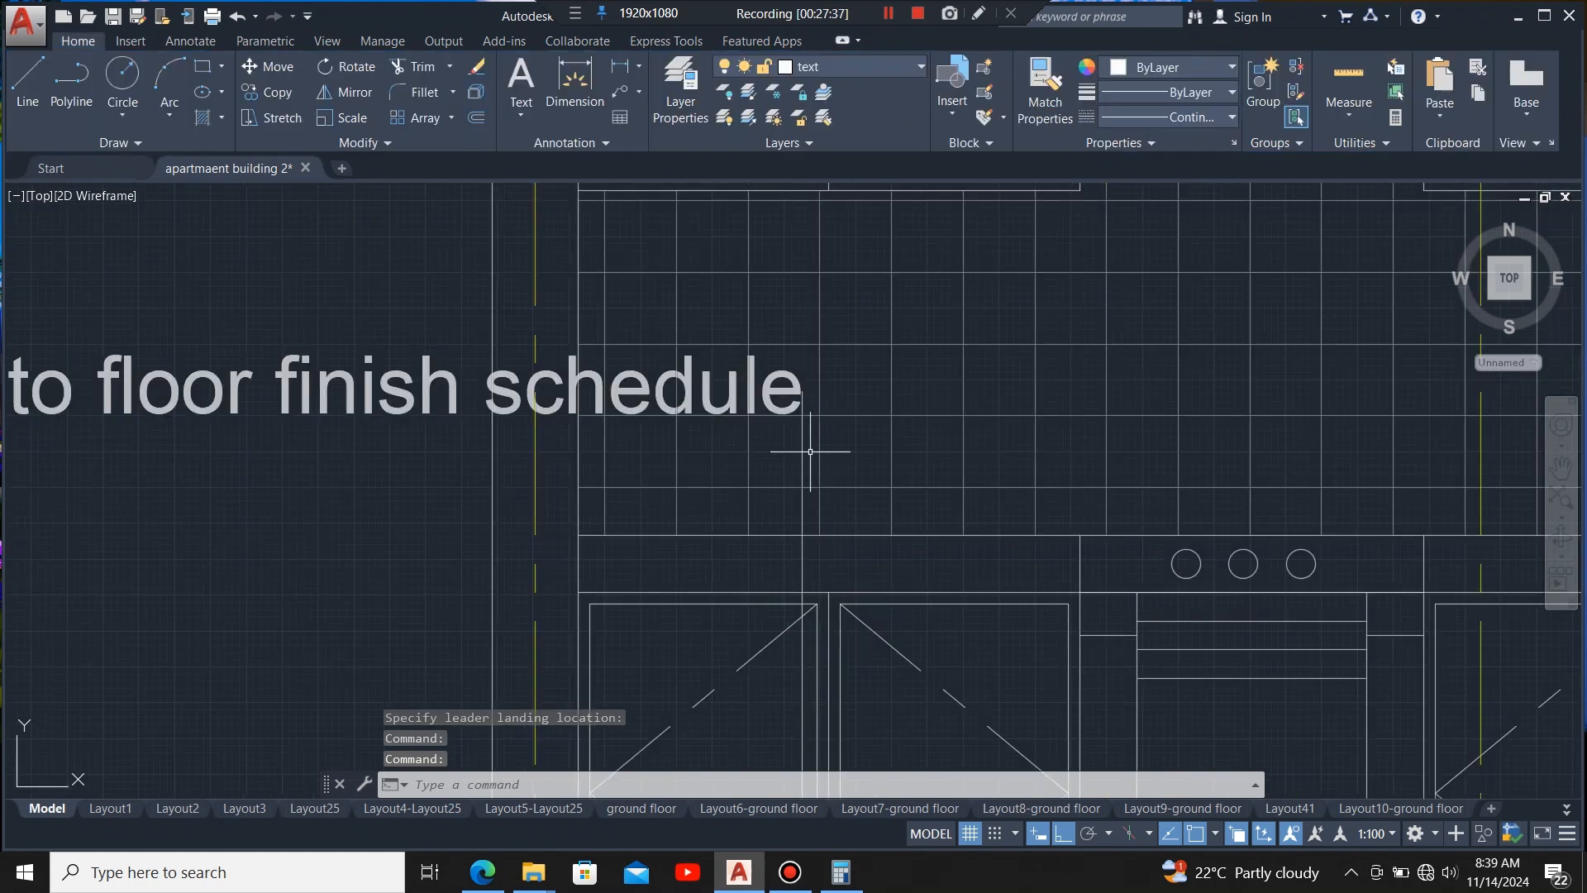
left_click(806, 446)
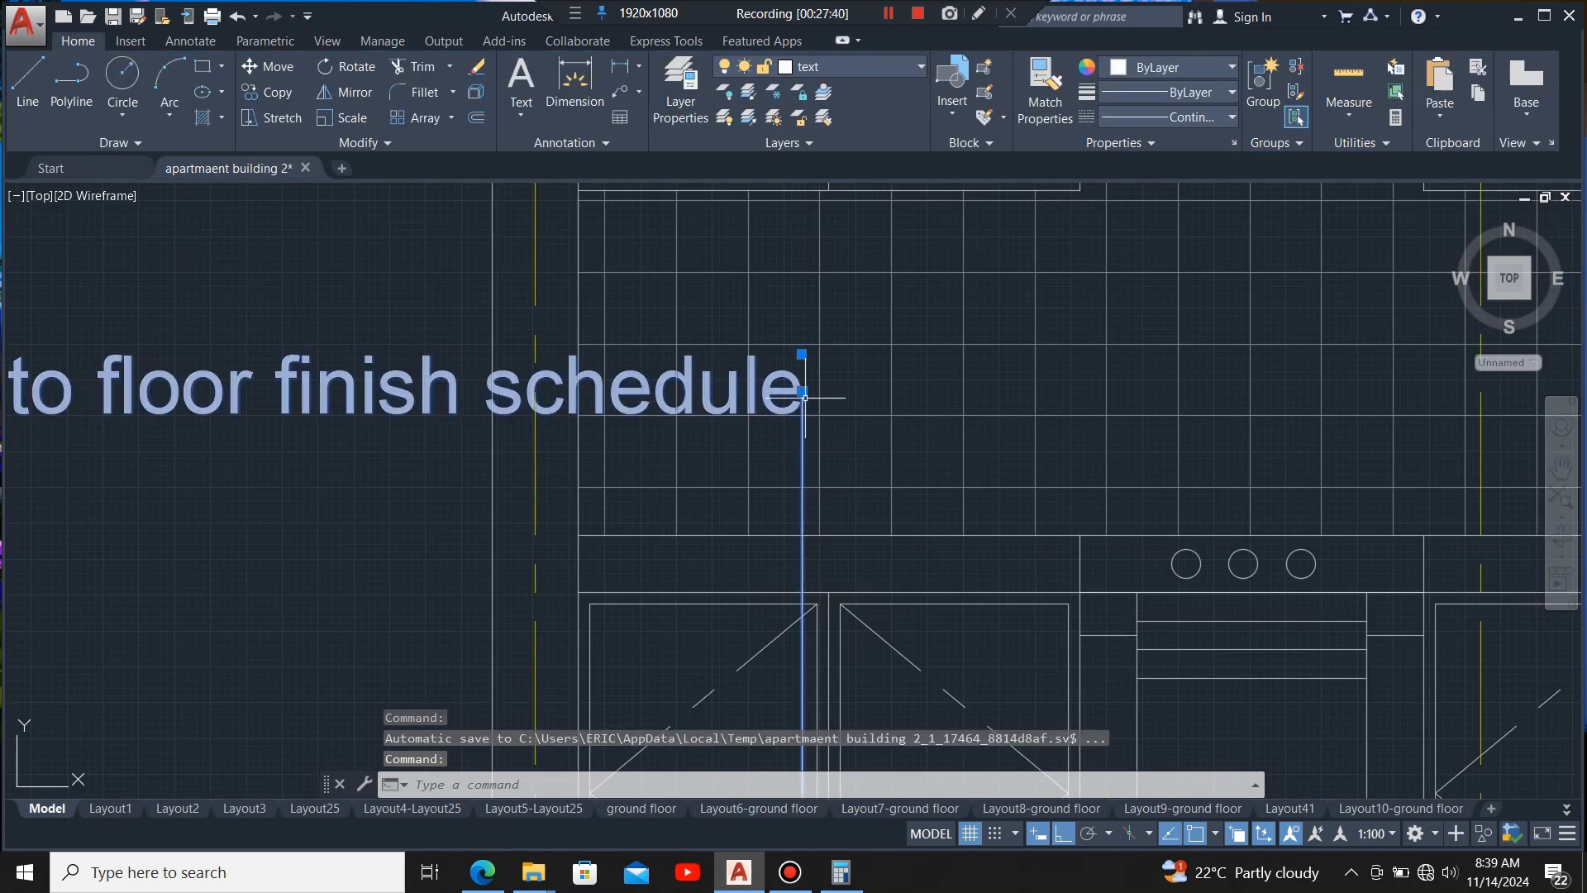
scroll(798, 382, "up", 3)
scroll(798, 382, "up", 4)
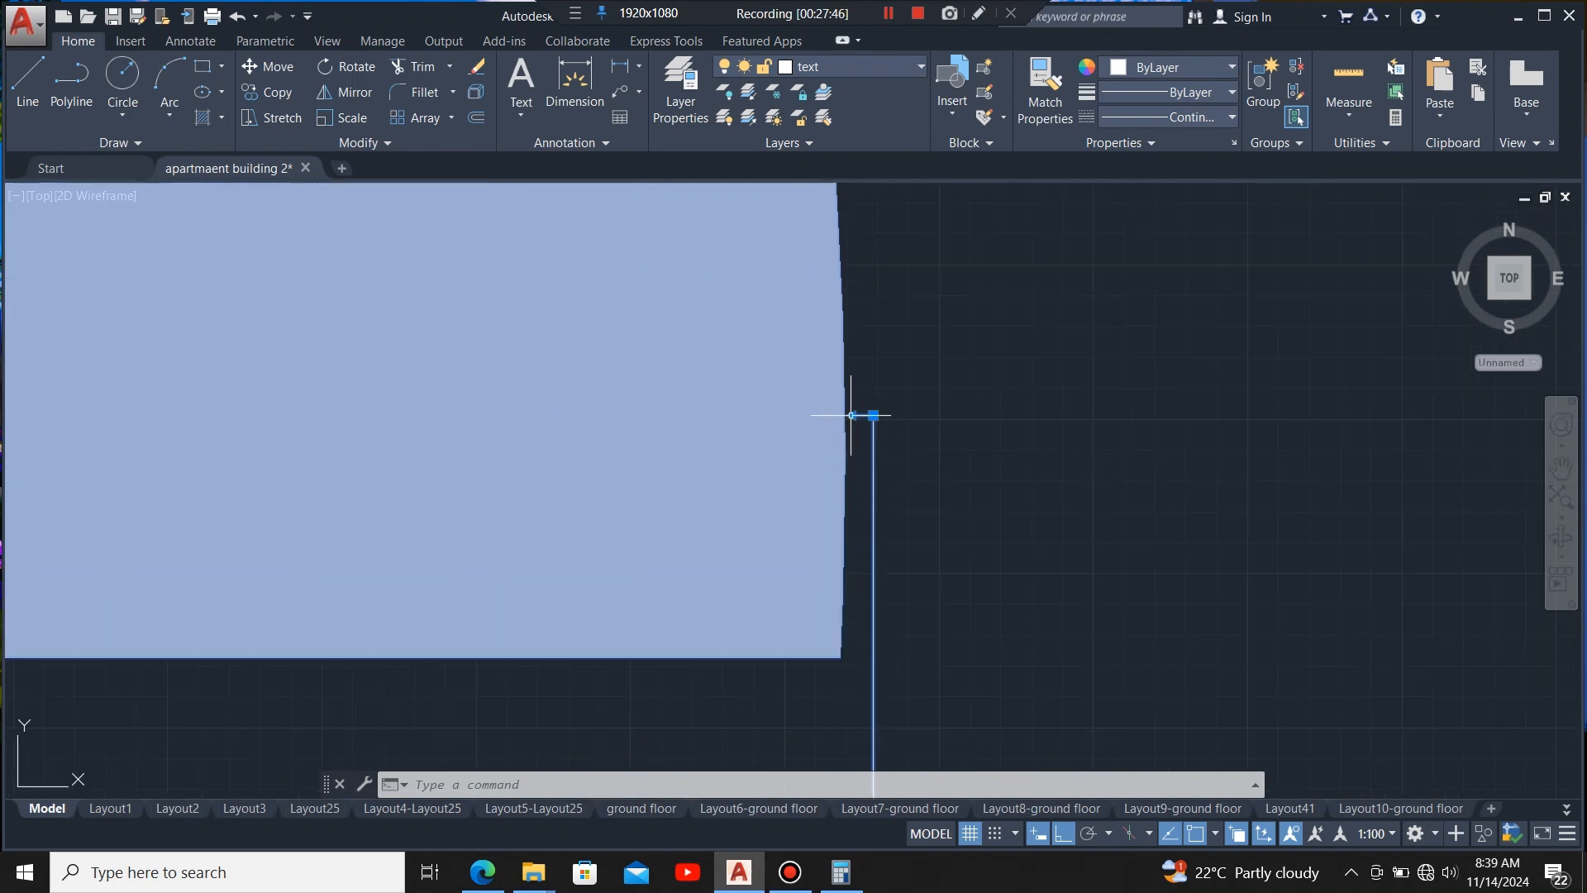
left_click(873, 415)
scroll(859, 513, "down", 5)
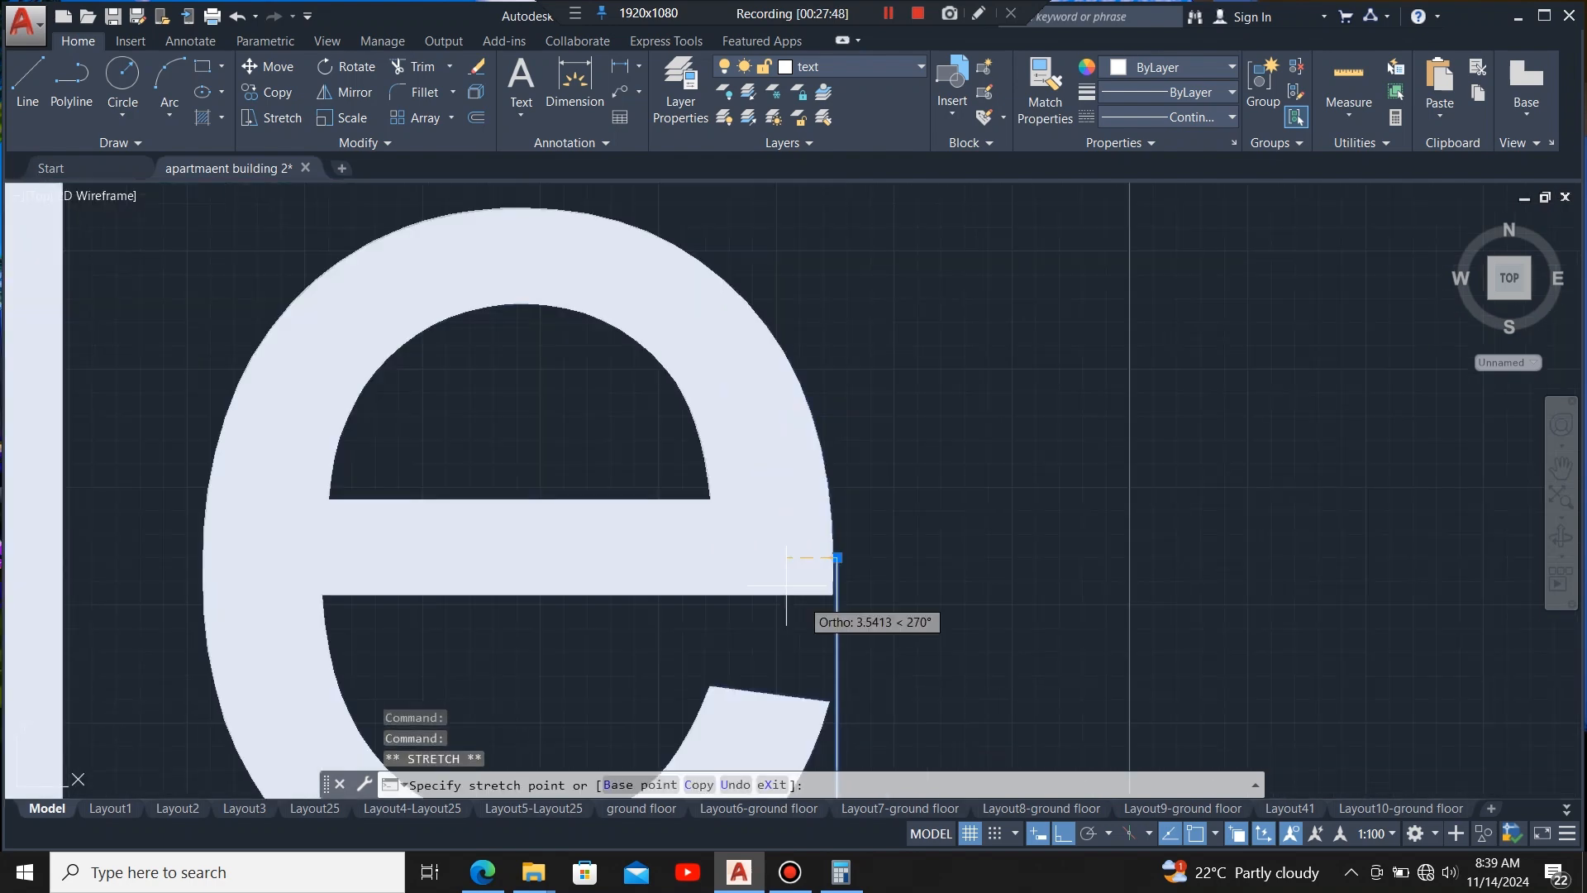
scroll(618, 438, "down", 7)
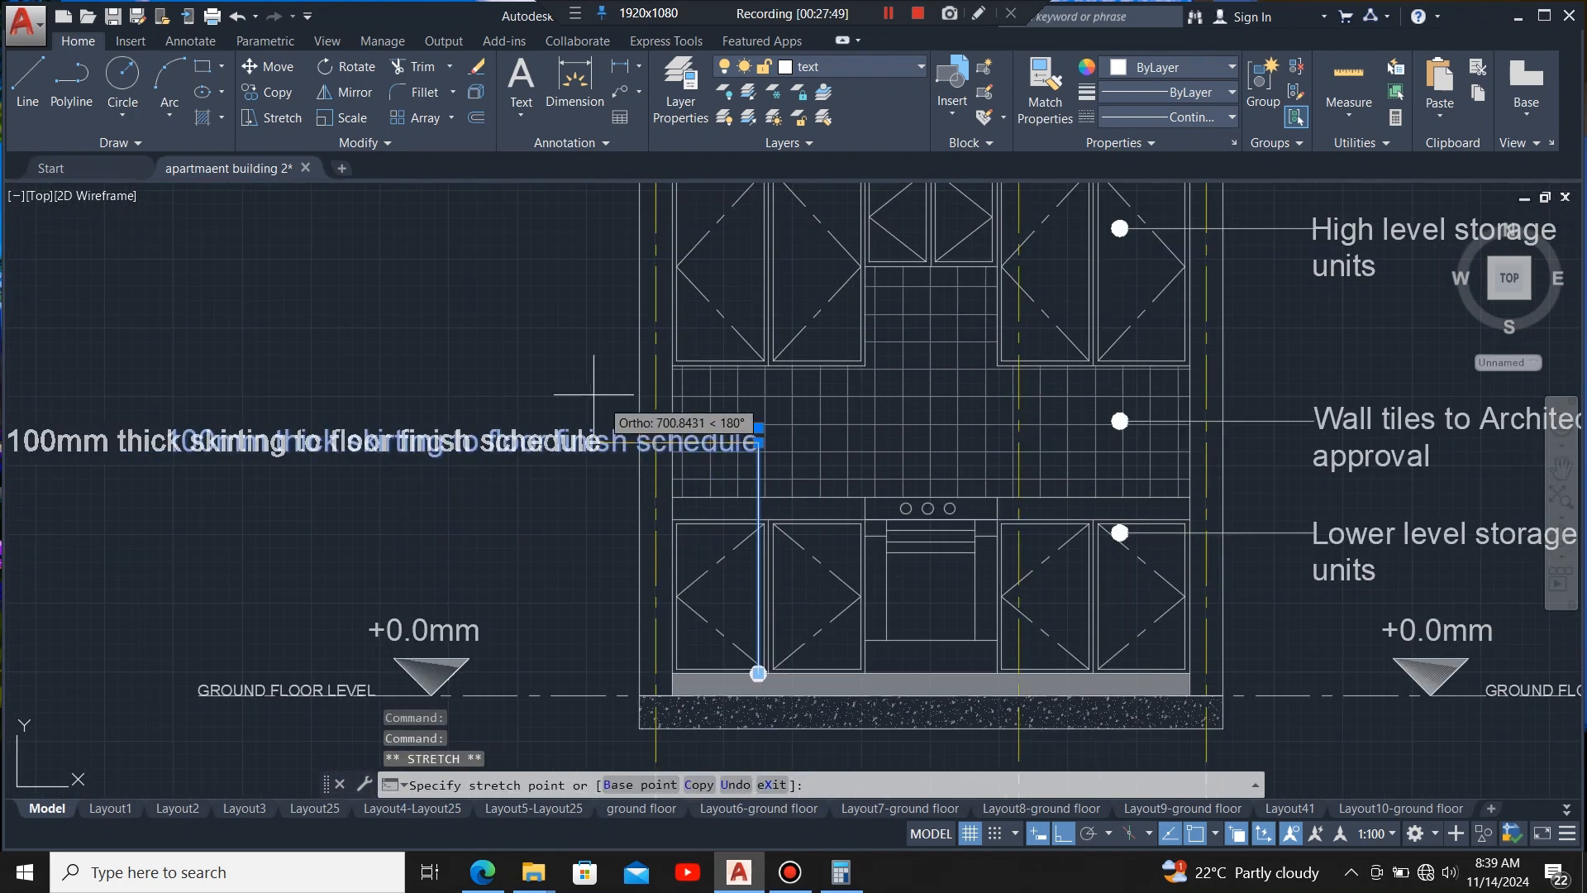
left_click(587, 427)
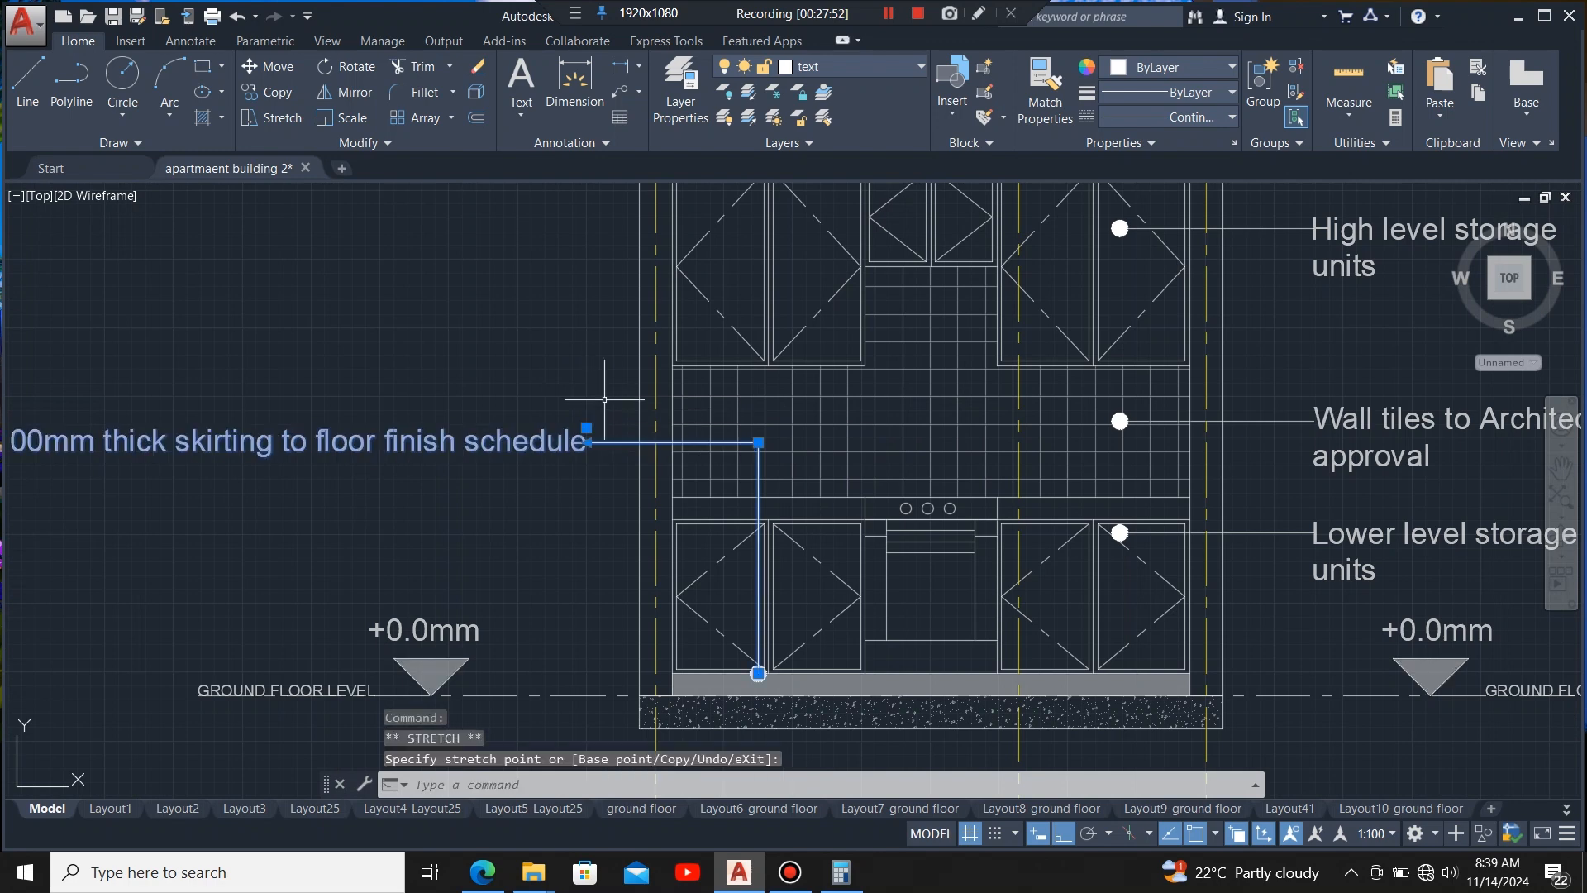
- Narrow the skirting note's text frame so it wraps onto two lines after "skirting to"
scroll(696, 502, "down", 4)
scroll(596, 478, "up", 2)
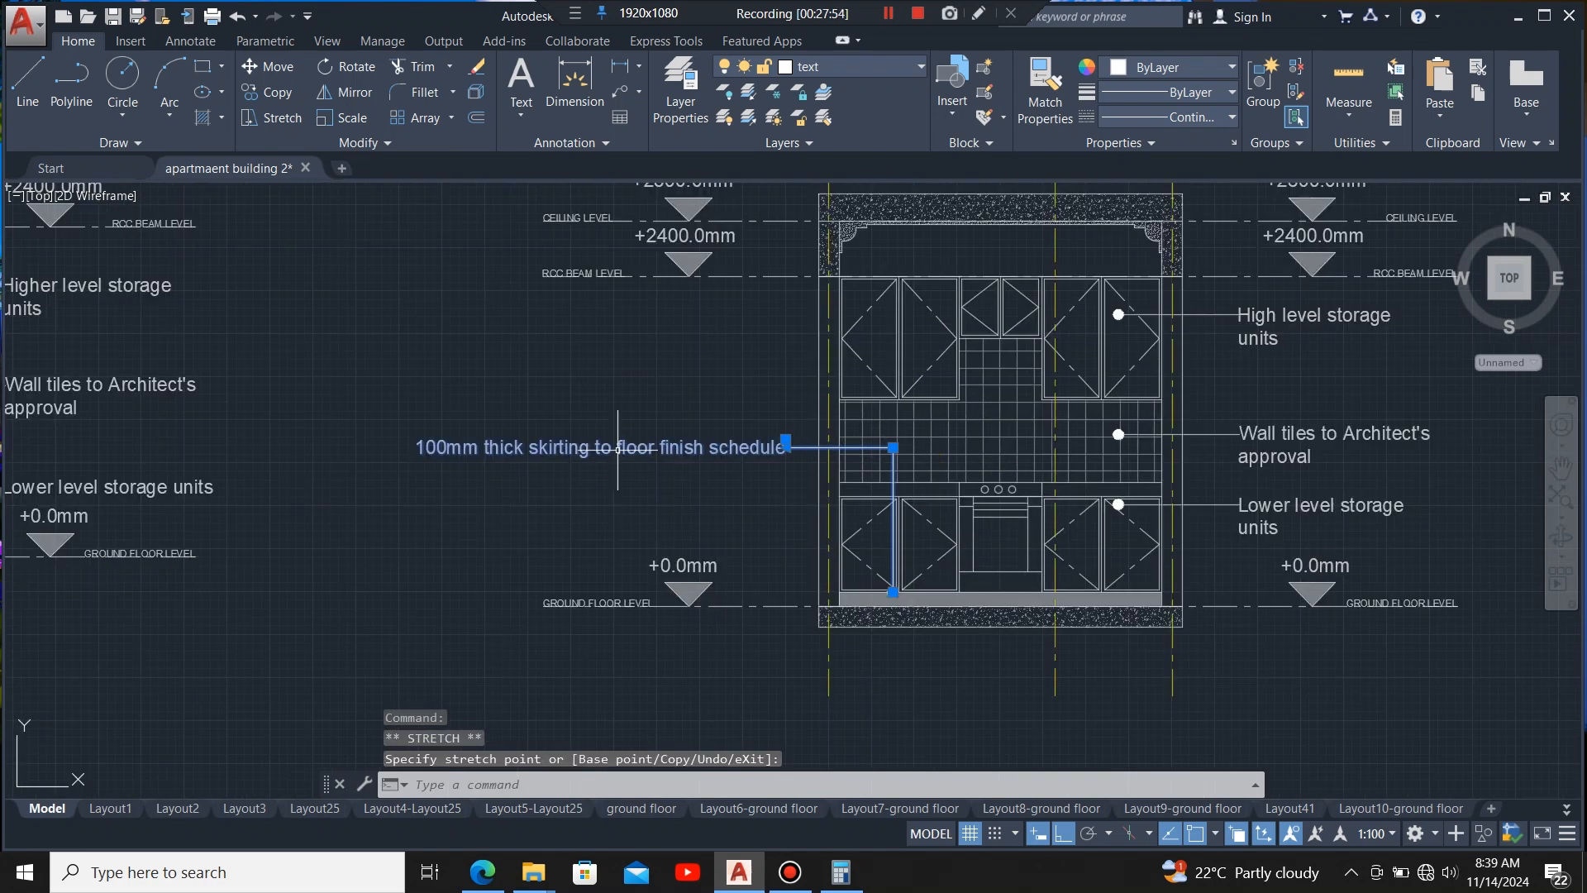
left_click(618, 446)
double_click(620, 450)
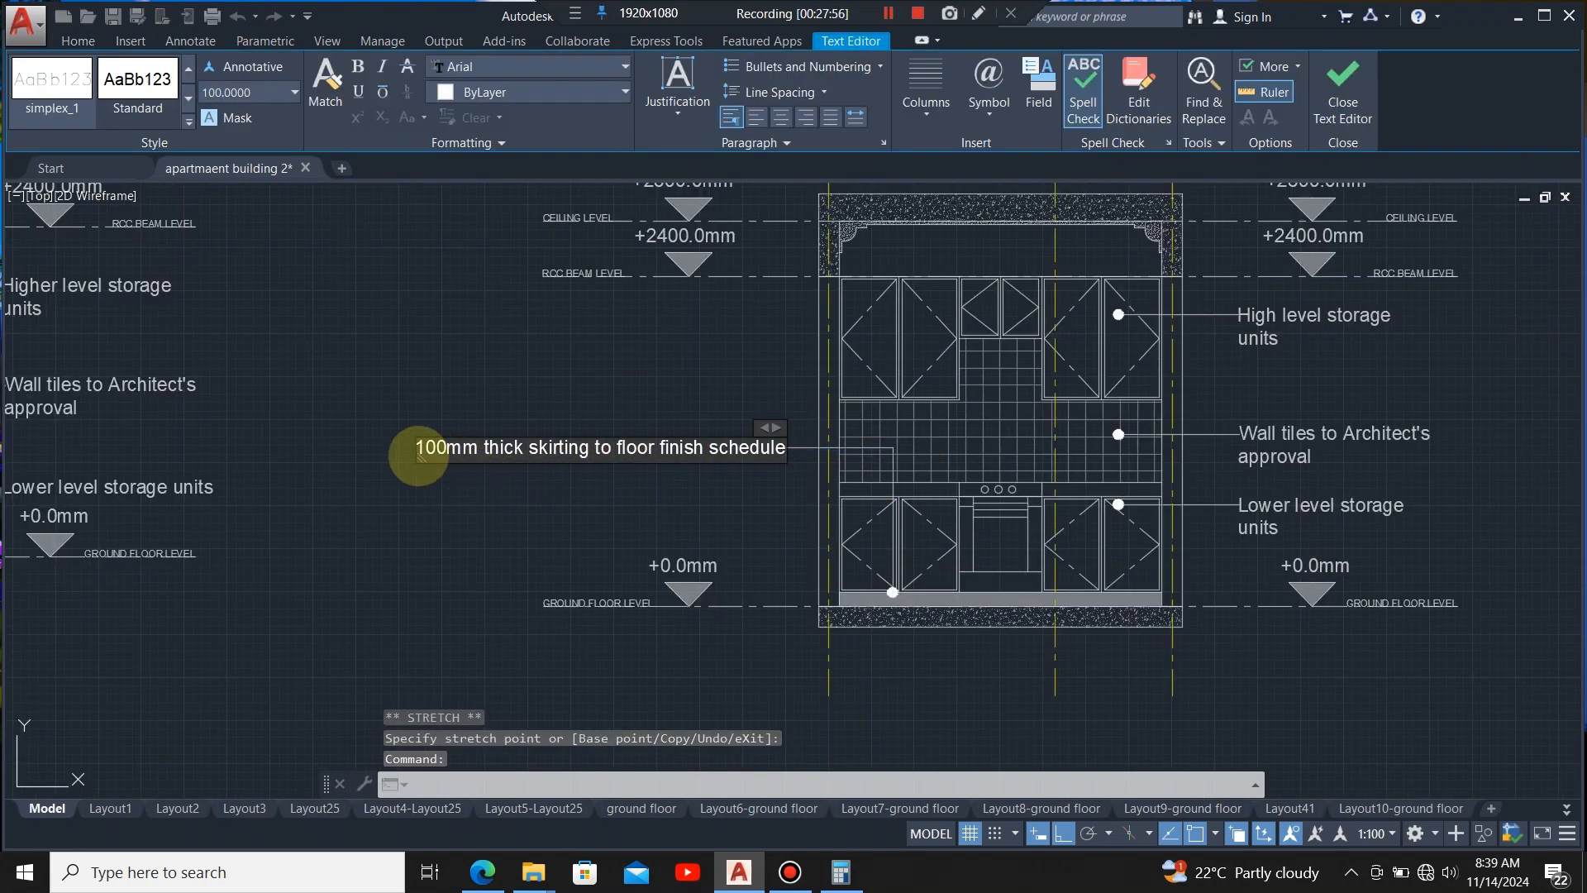
left_click_drag(419, 448, 565, 446)
left_click(804, 527)
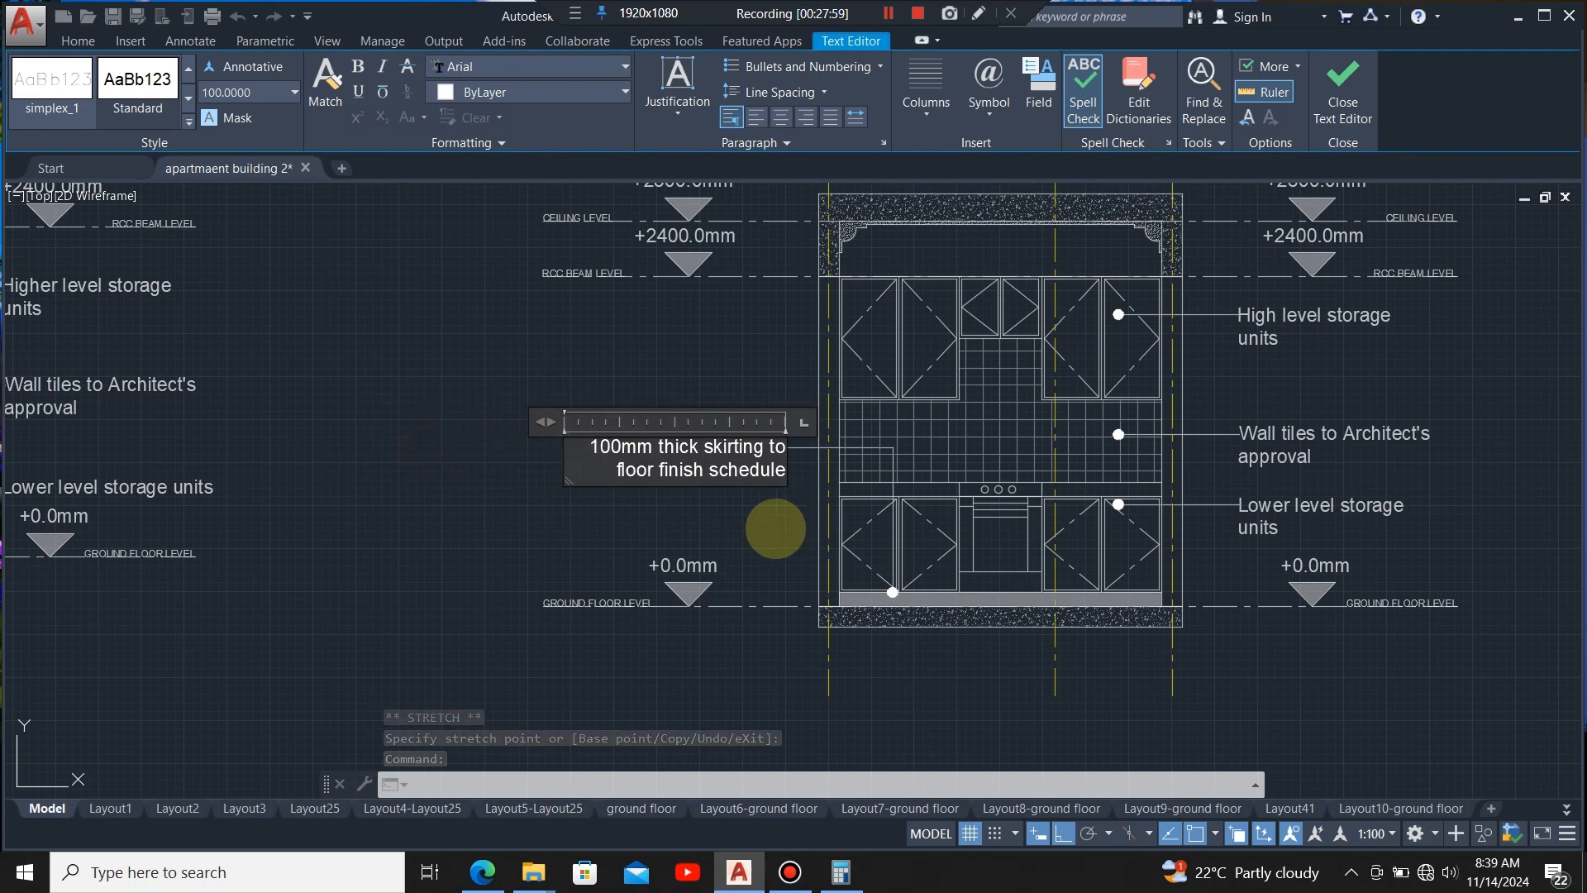
- Compare the second elevation's annotations with those of the first elevation
scroll(616, 593, "down", 4)
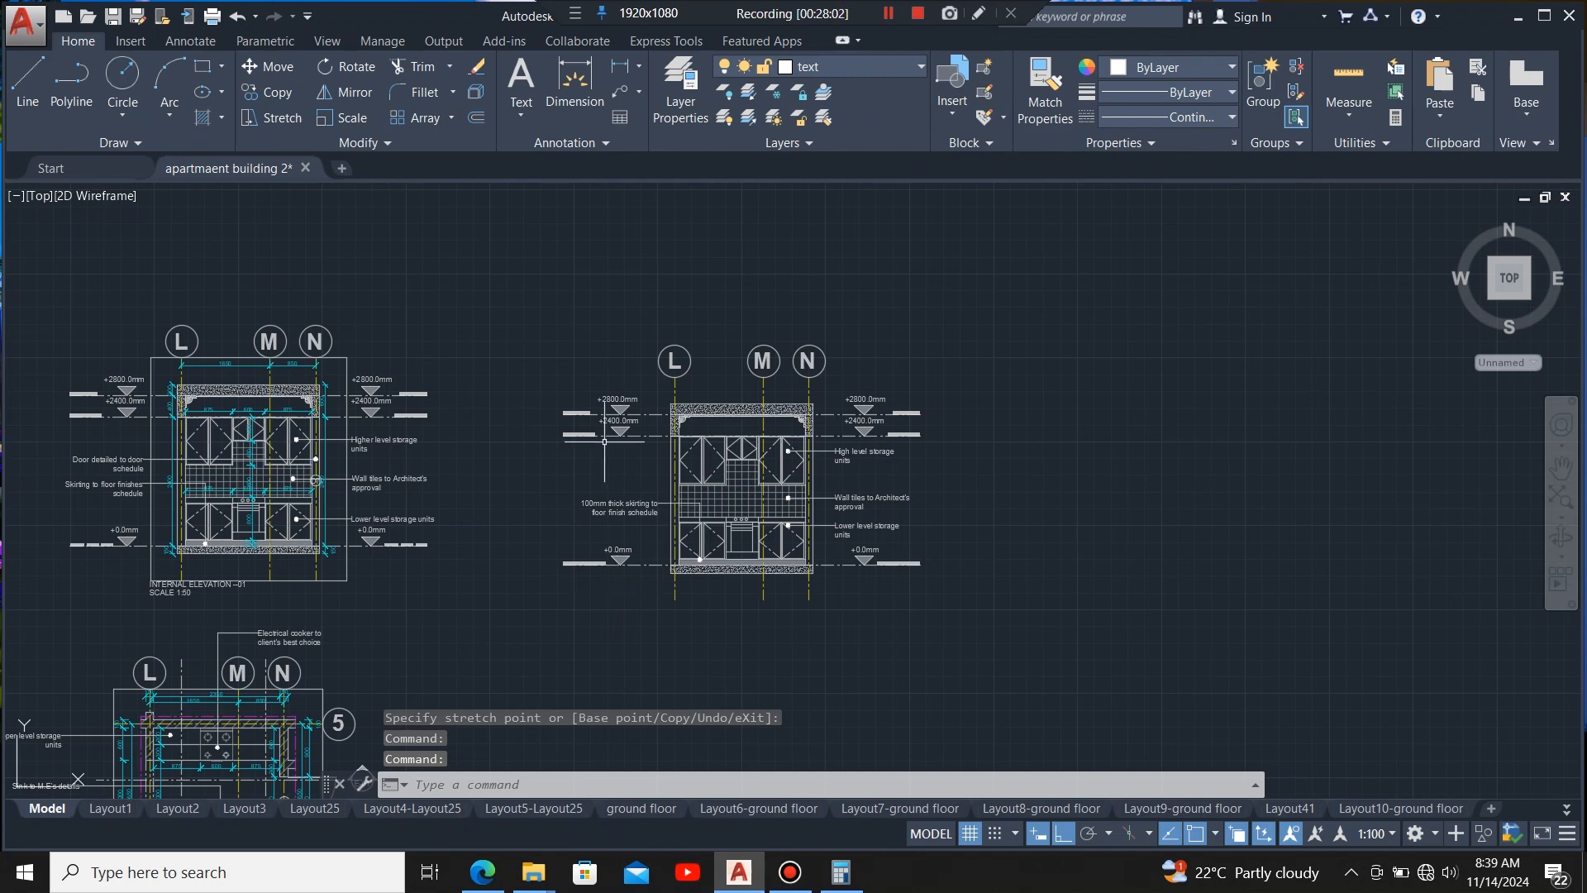
scroll(604, 441, "up", 4)
scroll(719, 309, "down", 2)
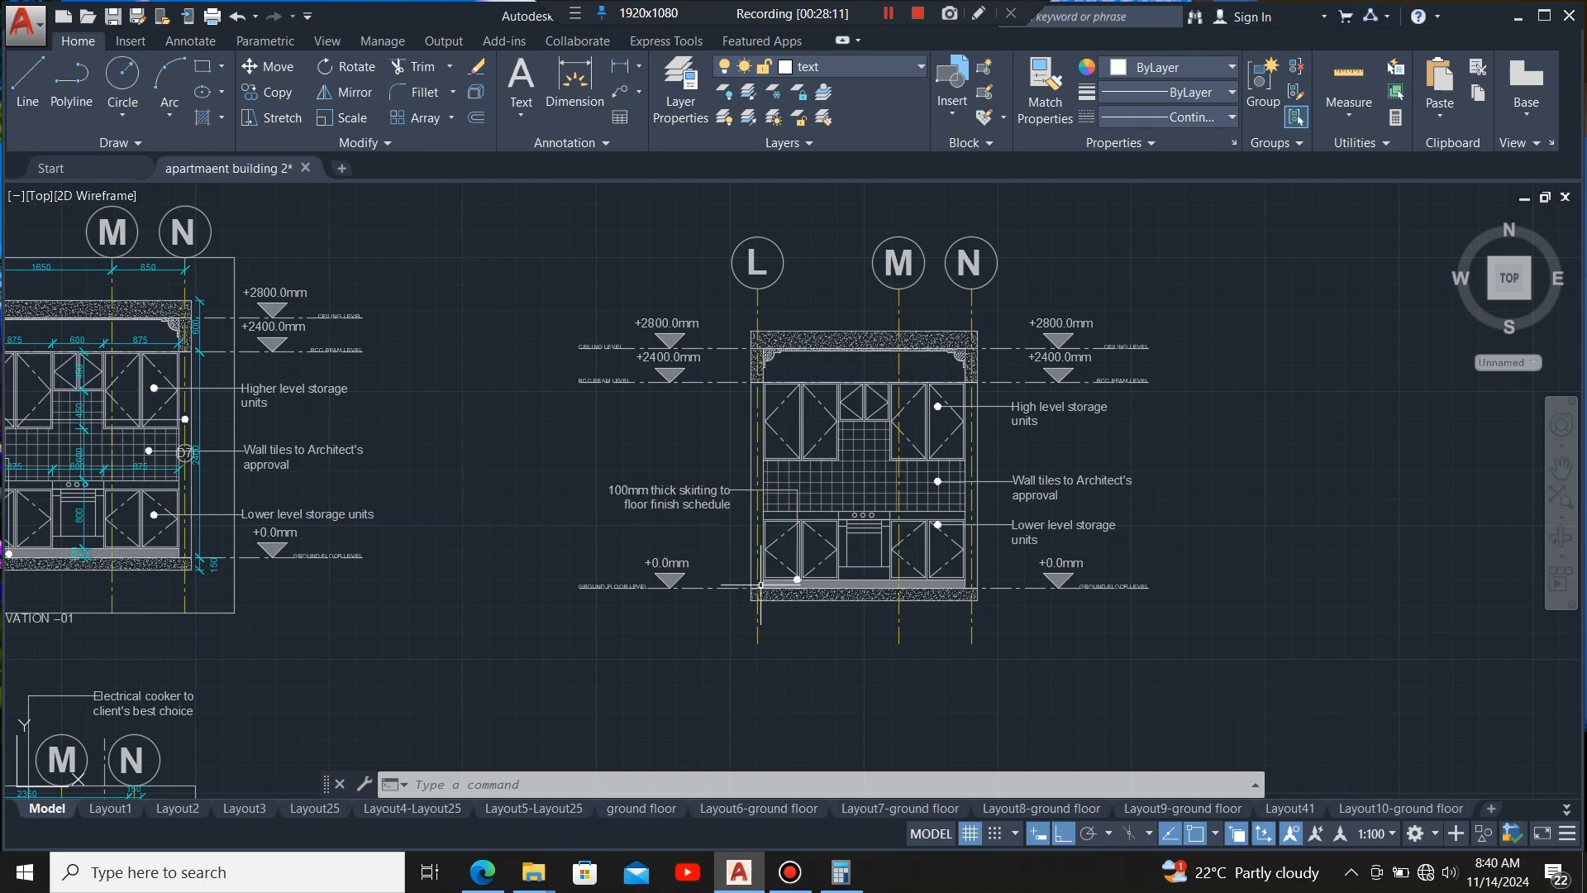
scroll(962, 630, "up", 2)
scroll(798, 496, "up", 2)
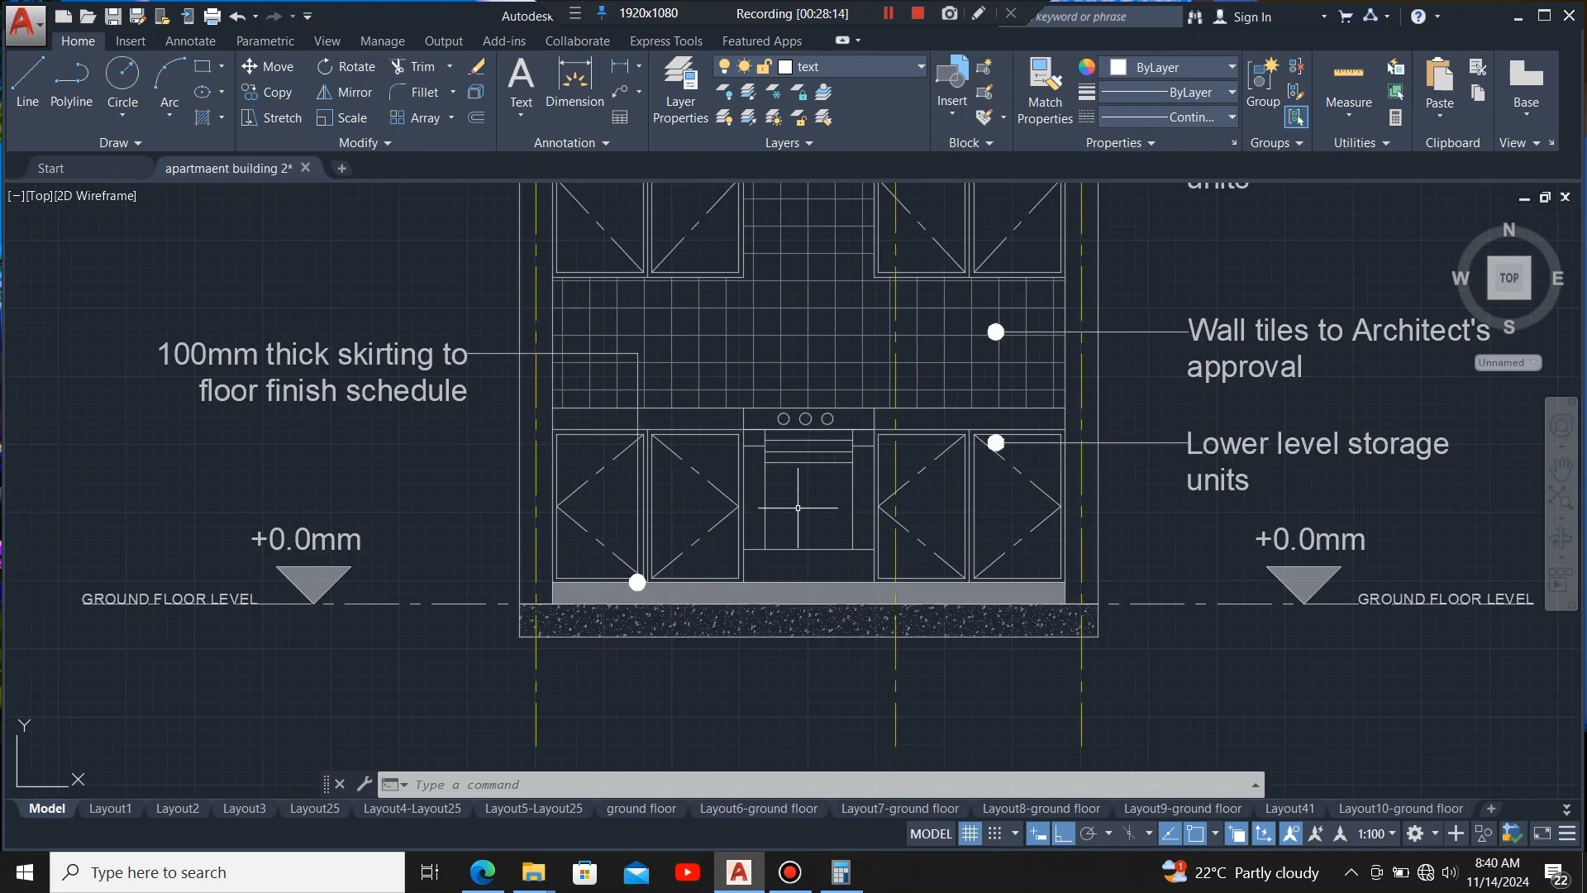
scroll(799, 516, "down", 2)
scroll(799, 536, "down", 2)
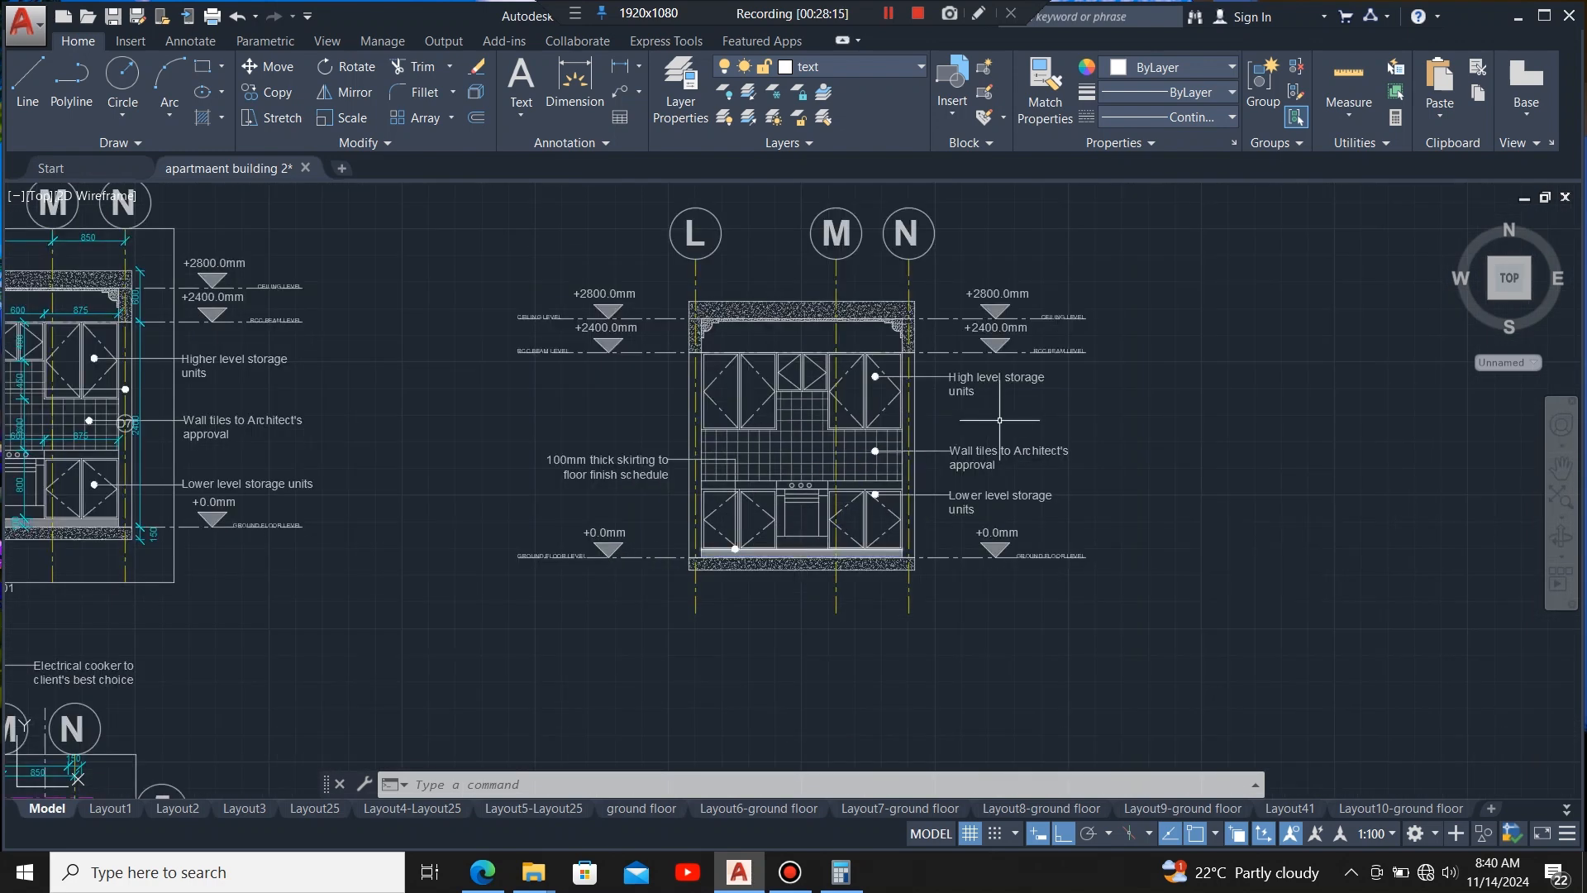
scroll(1025, 422, "down", 2)
scroll(992, 397, "up", 2)
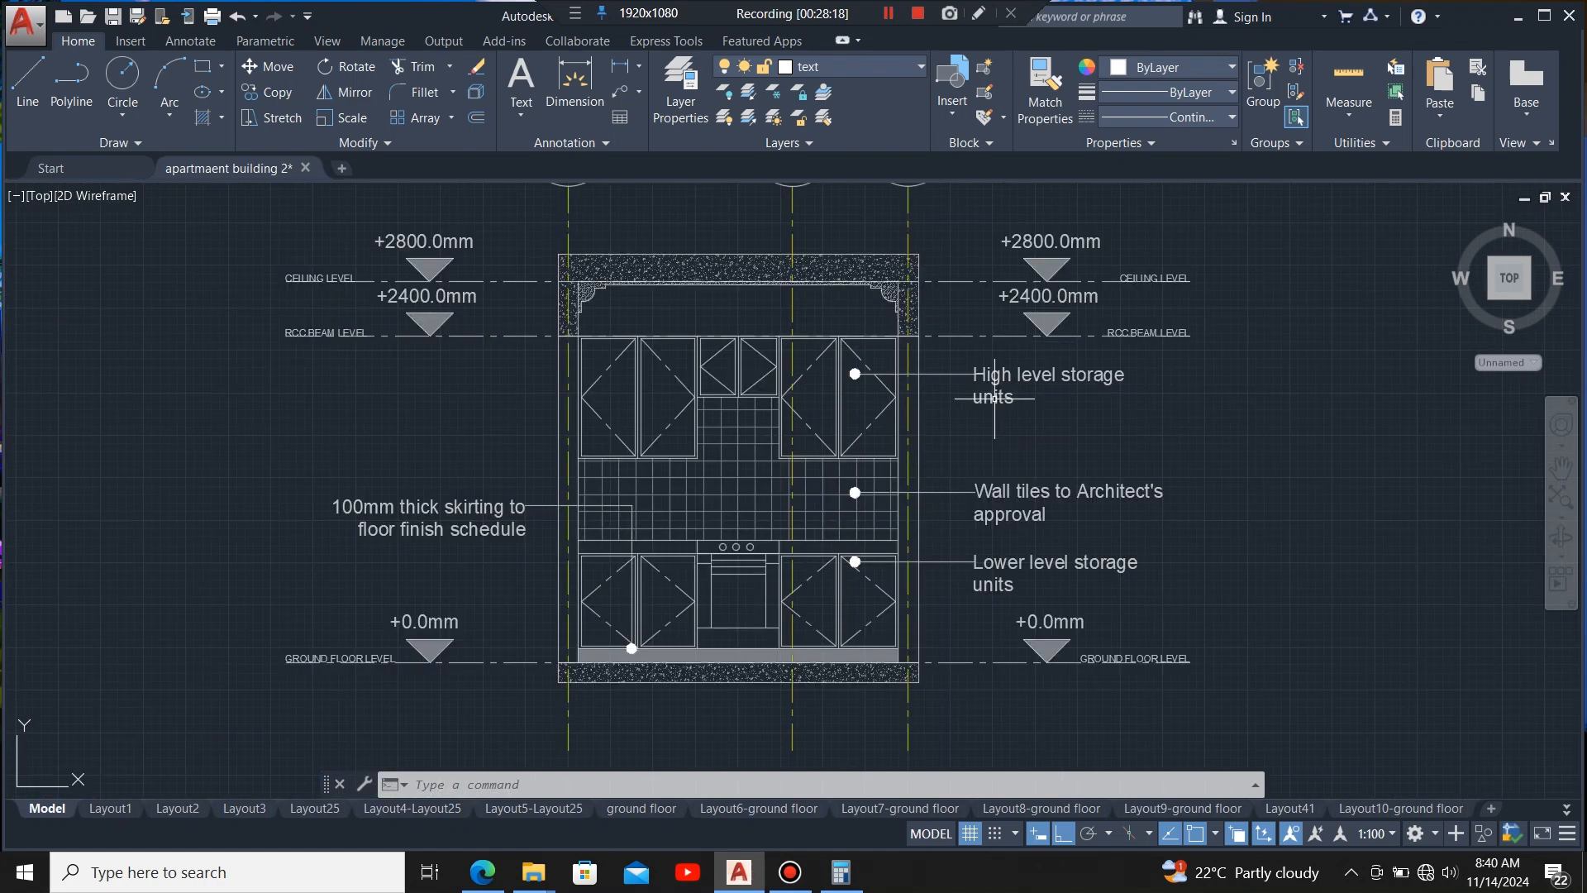
- Copy the "INTERNAL ELEVATION --01 SCALE 1:50" title from the first elevation to below the second, using polar tracking instead of Ortho for free placement
scroll(943, 411, "down", 2)
scroll(289, 567, "up", 4)
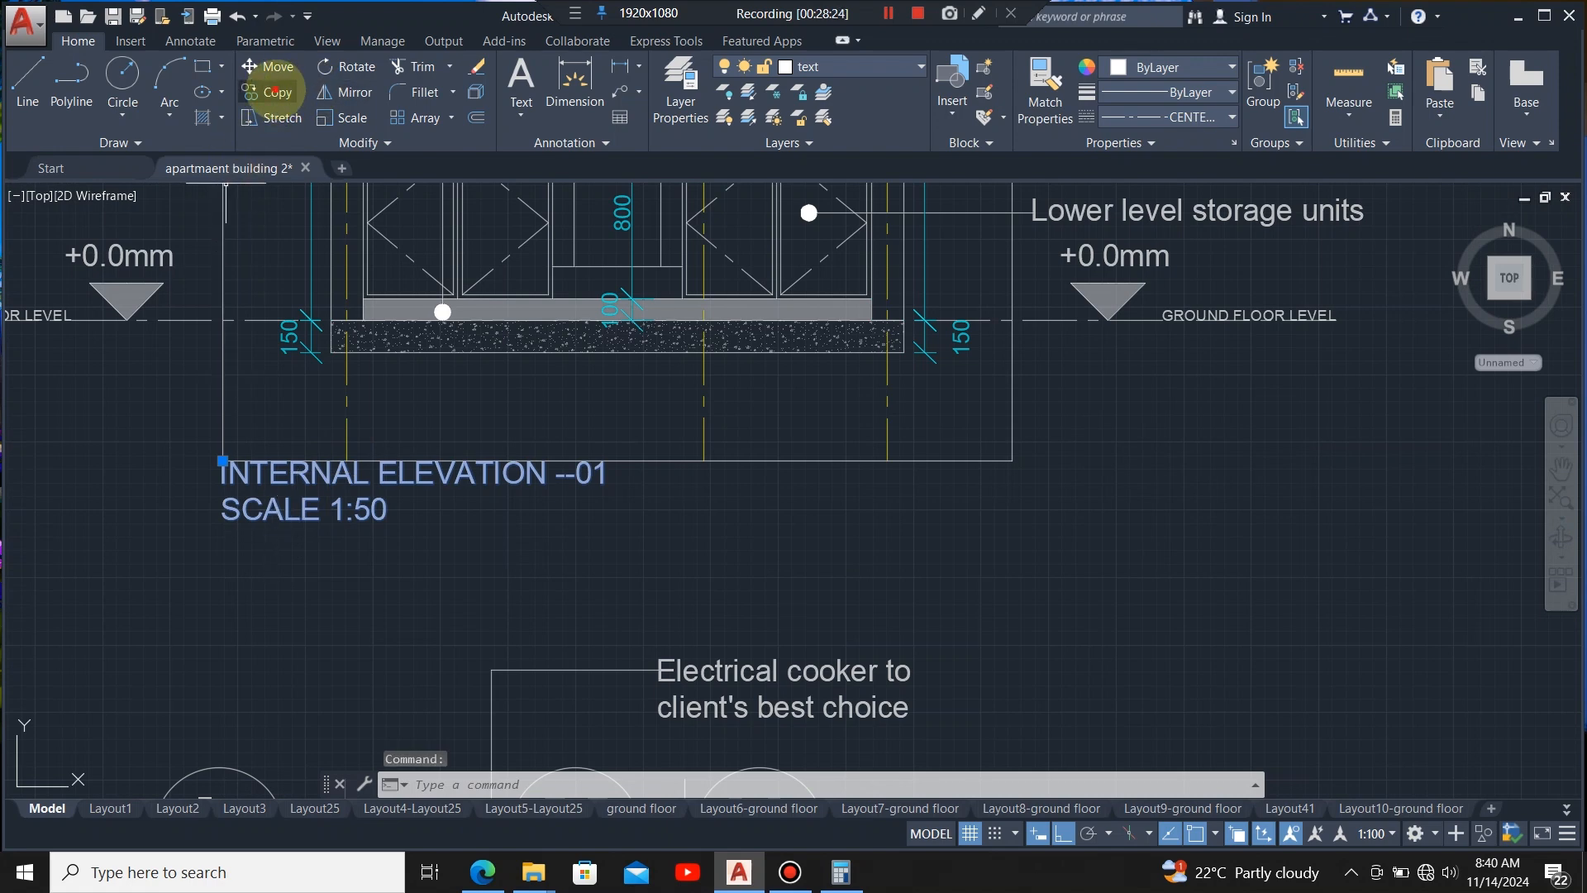
left_click(267, 92)
scroll(220, 472, "up", 4)
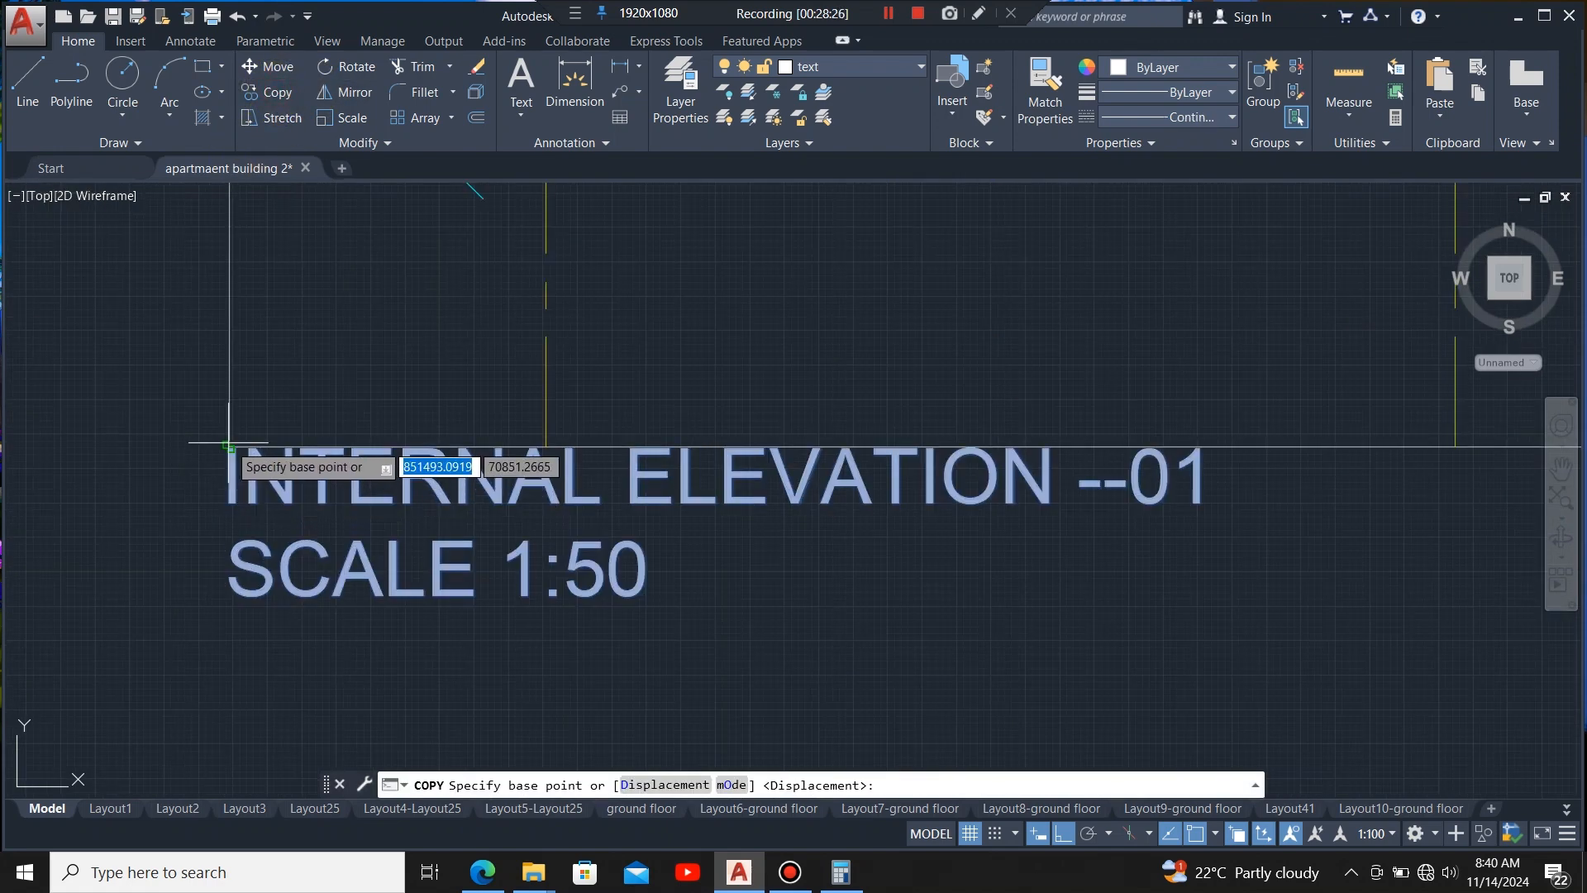
left_click(228, 447)
scroll(240, 463, "down", 6)
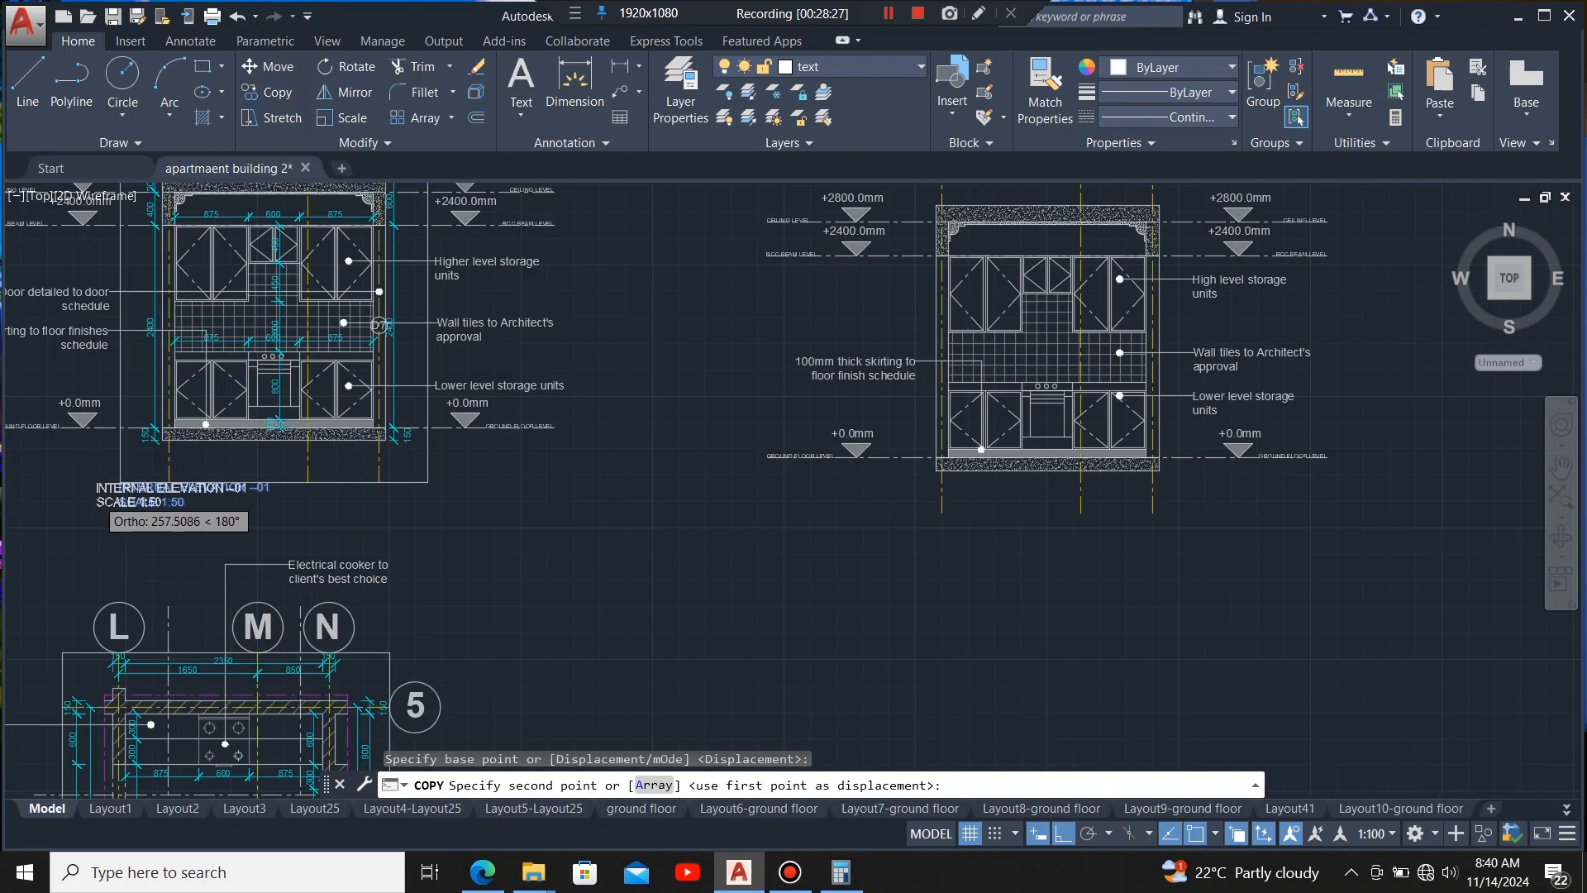
scroll(585, 530, "up", 3)
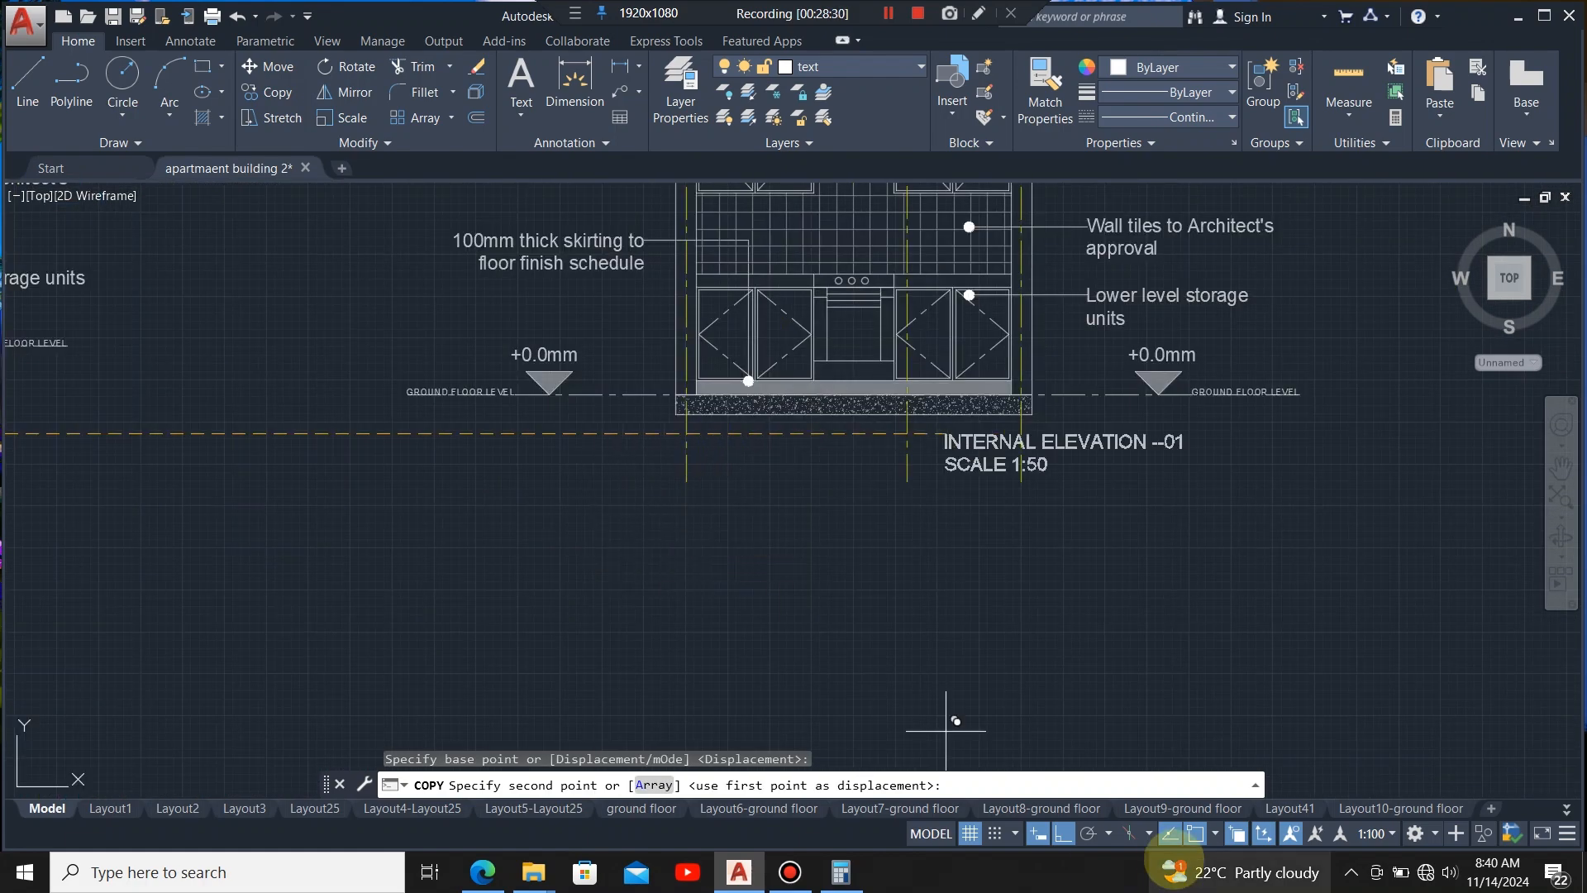
left_click(1088, 832)
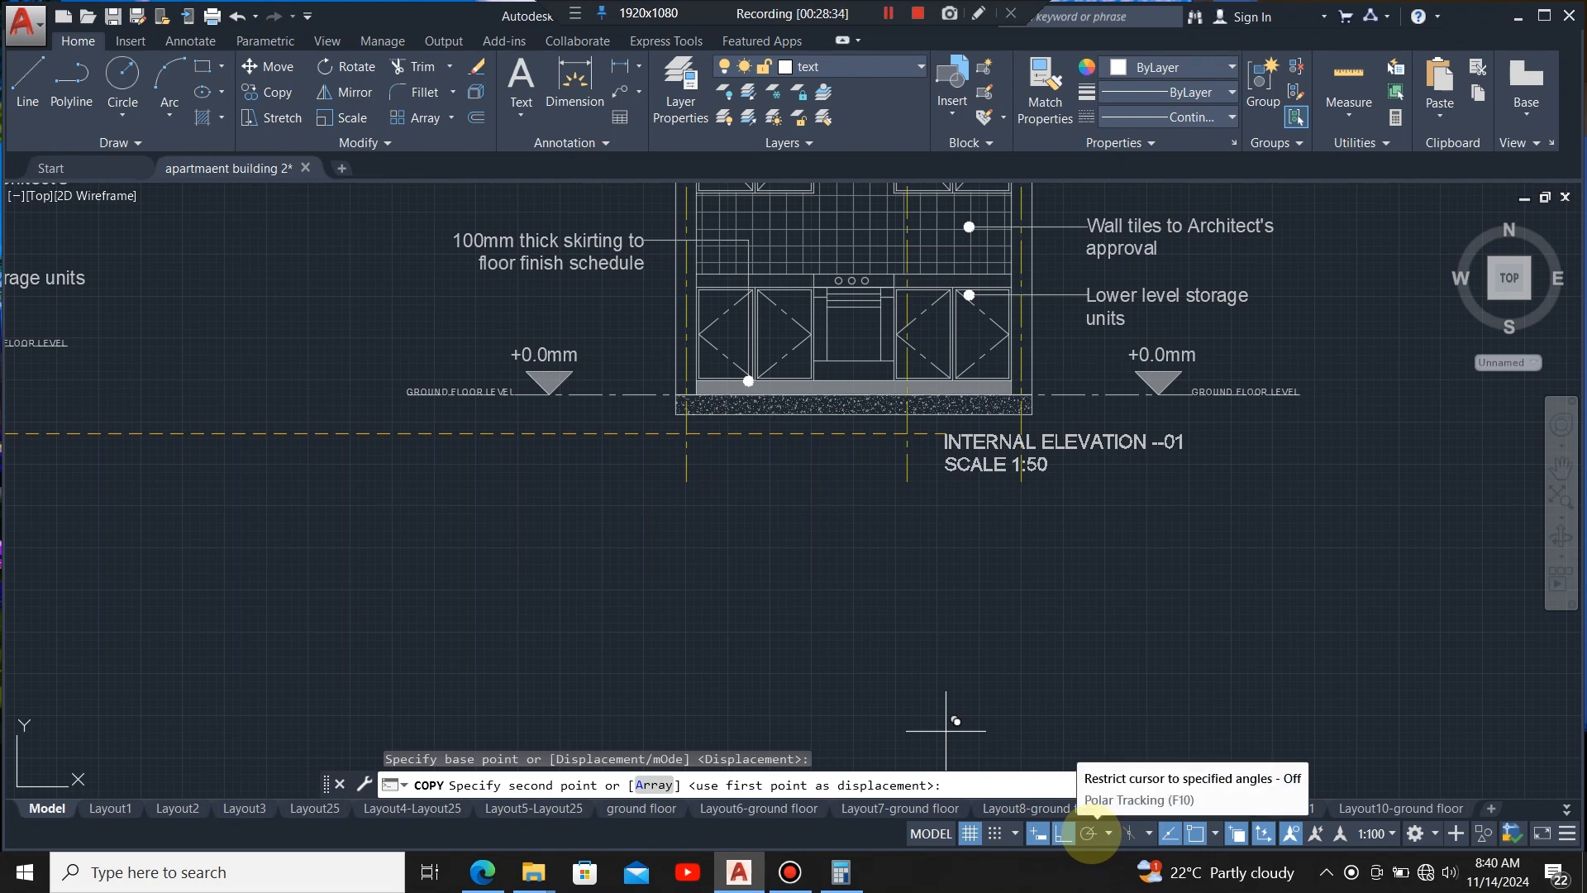
left_click(1087, 832)
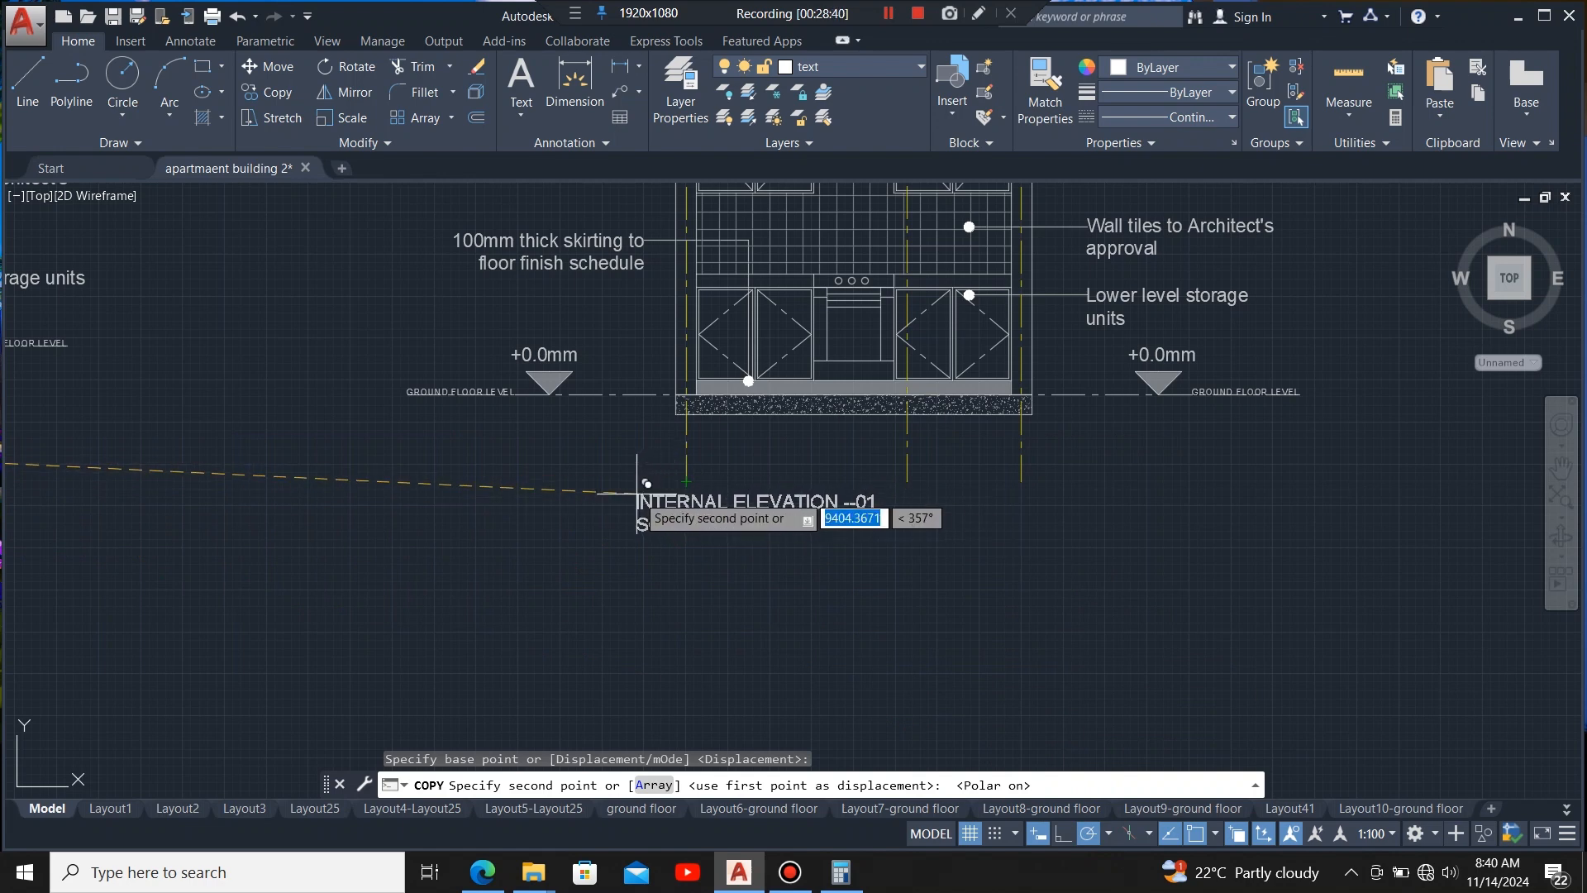
left_click(636, 482)
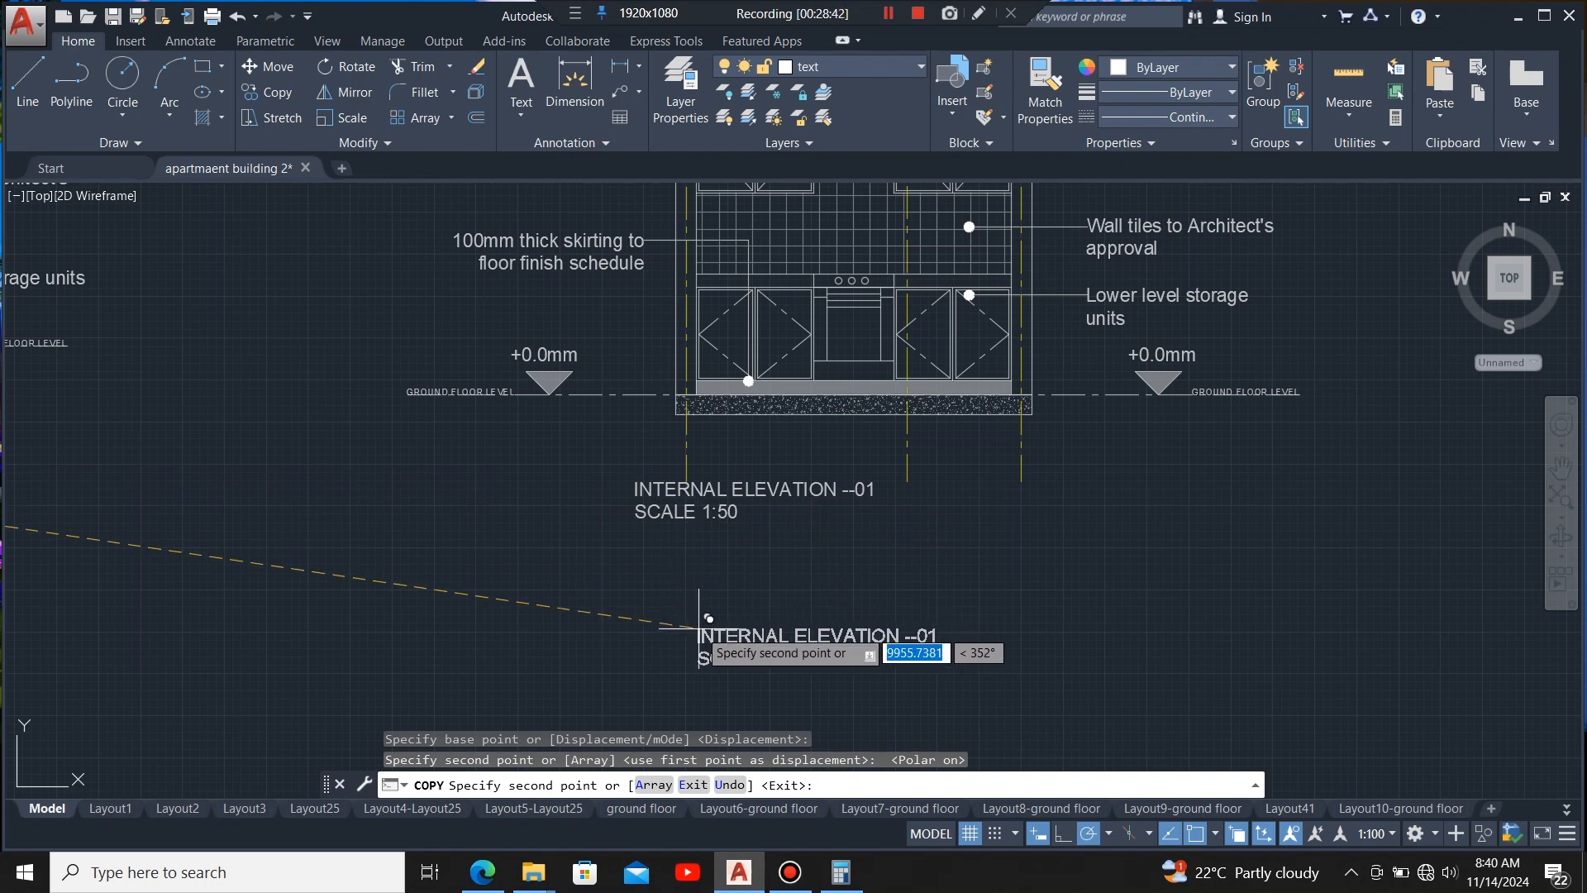
key("Escape")
scroll(893, 595, "down", 5)
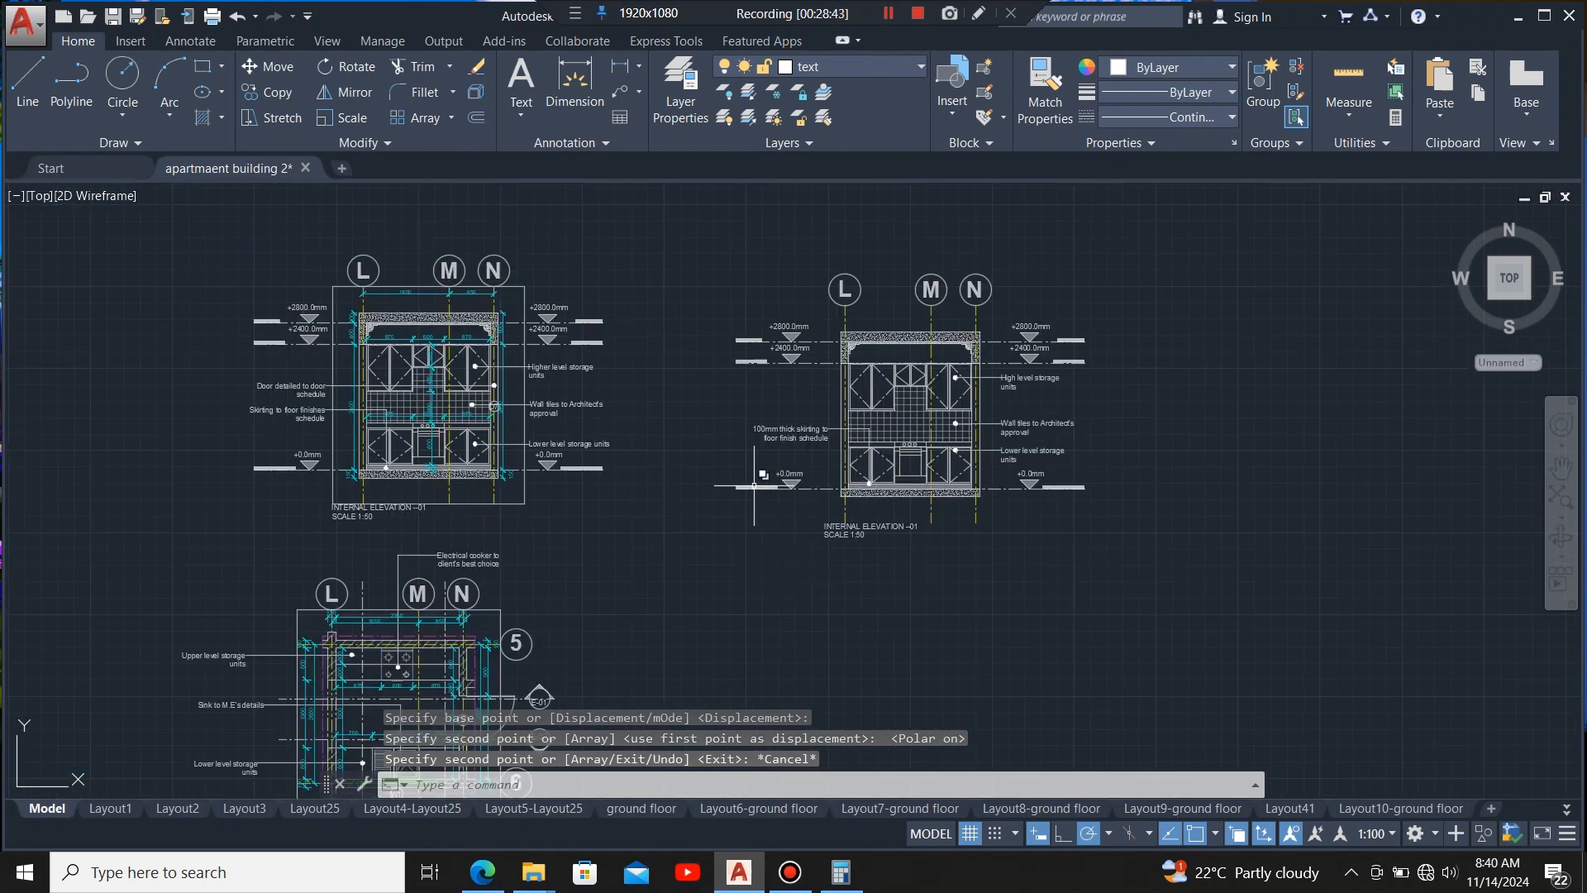
- Turn Ortho mode back on and make DIMENSION the current layer
left_click(1063, 833)
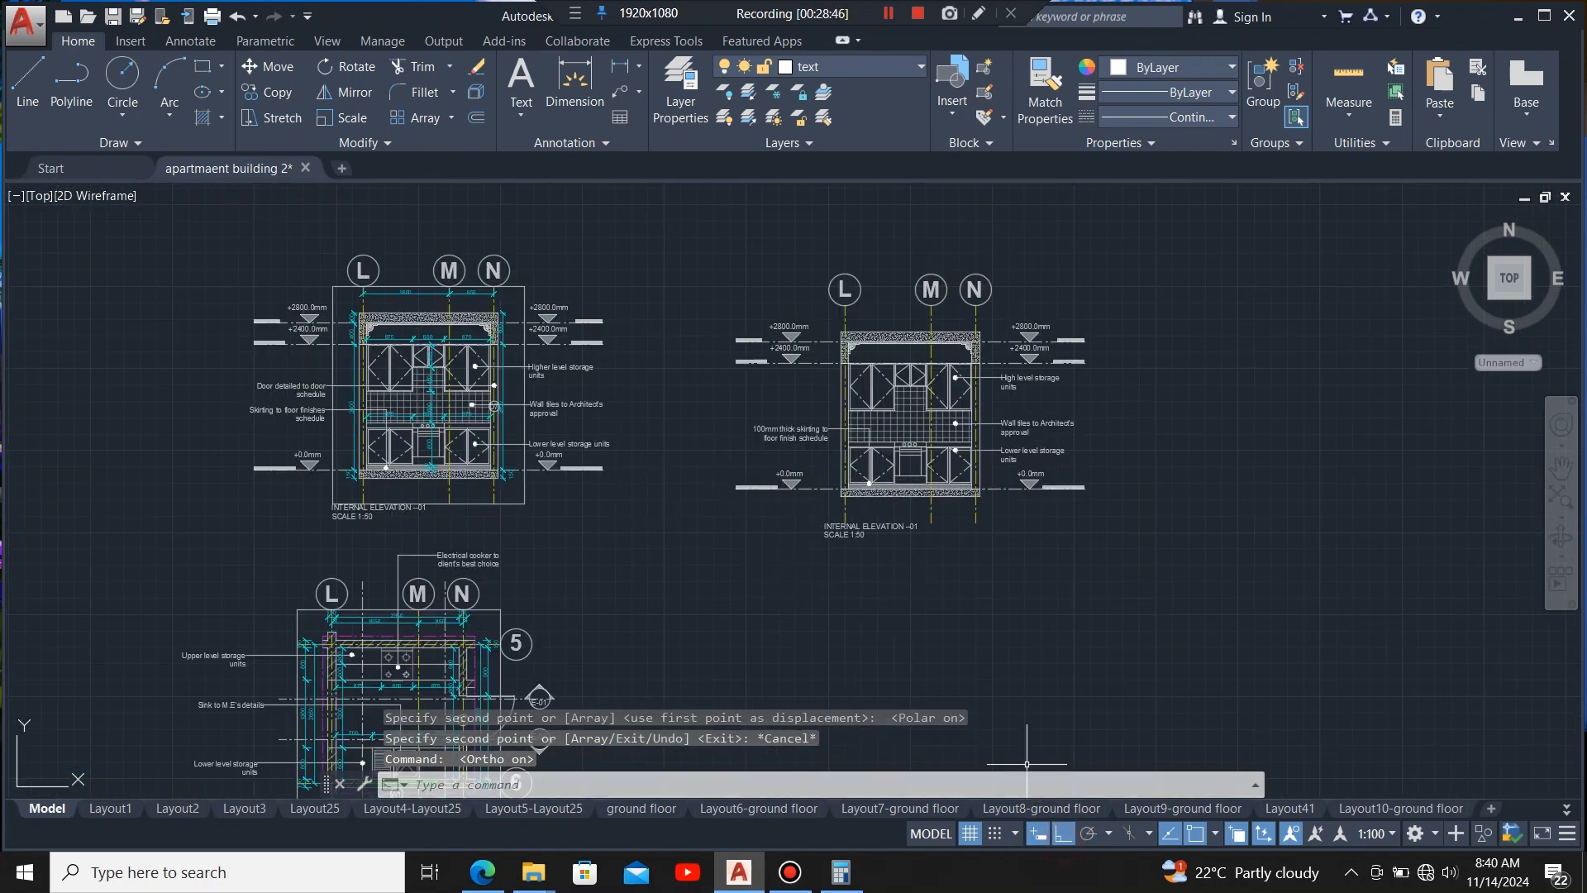
scroll(1014, 357, "up", 2)
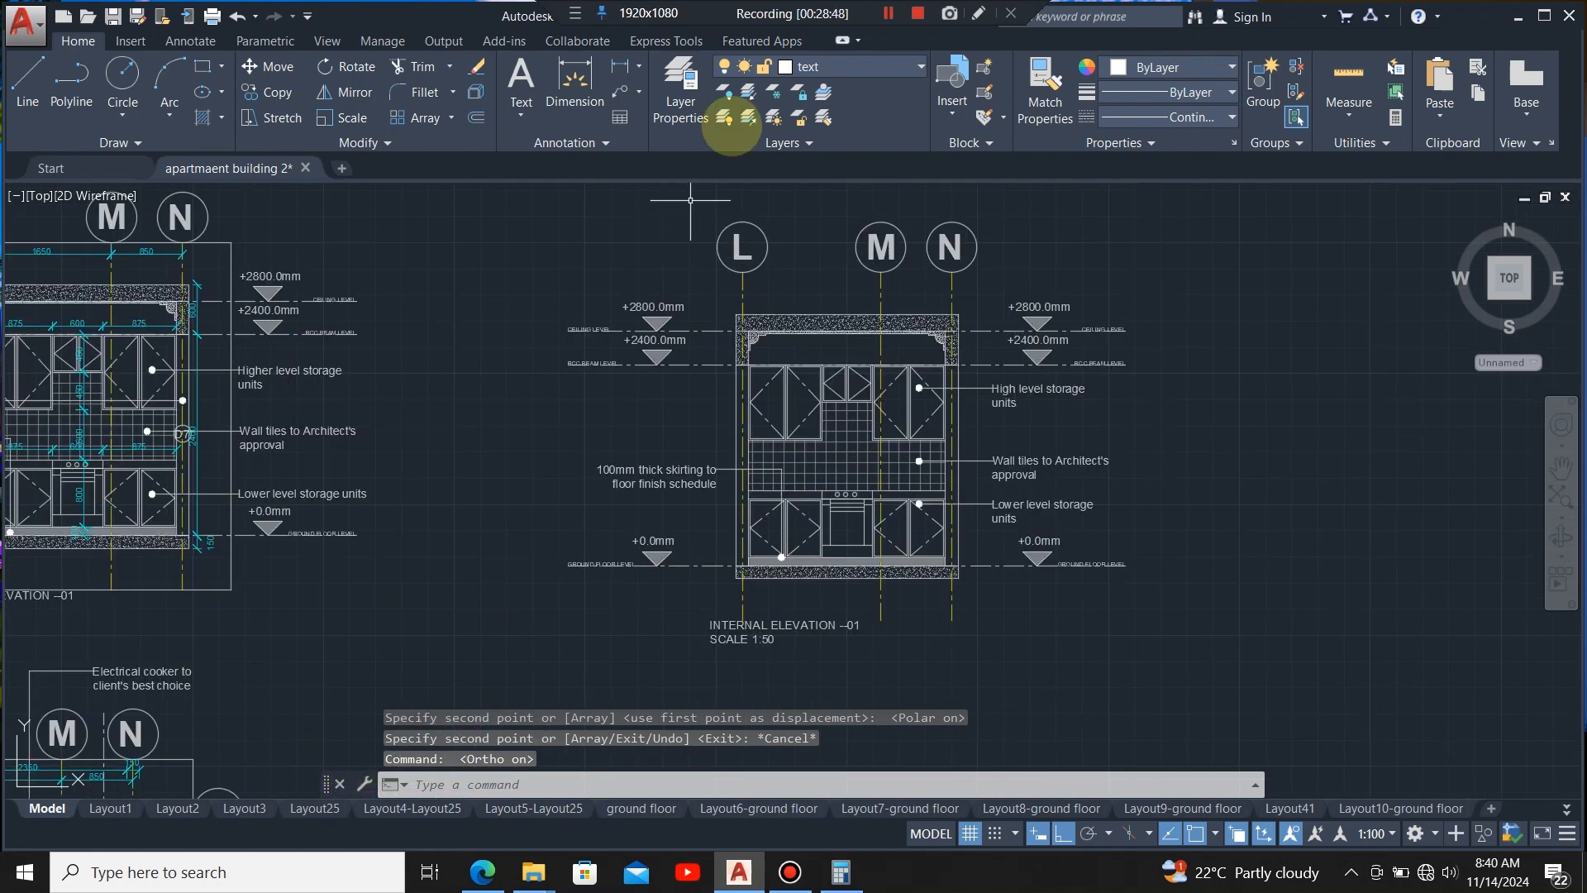
left_click(858, 59)
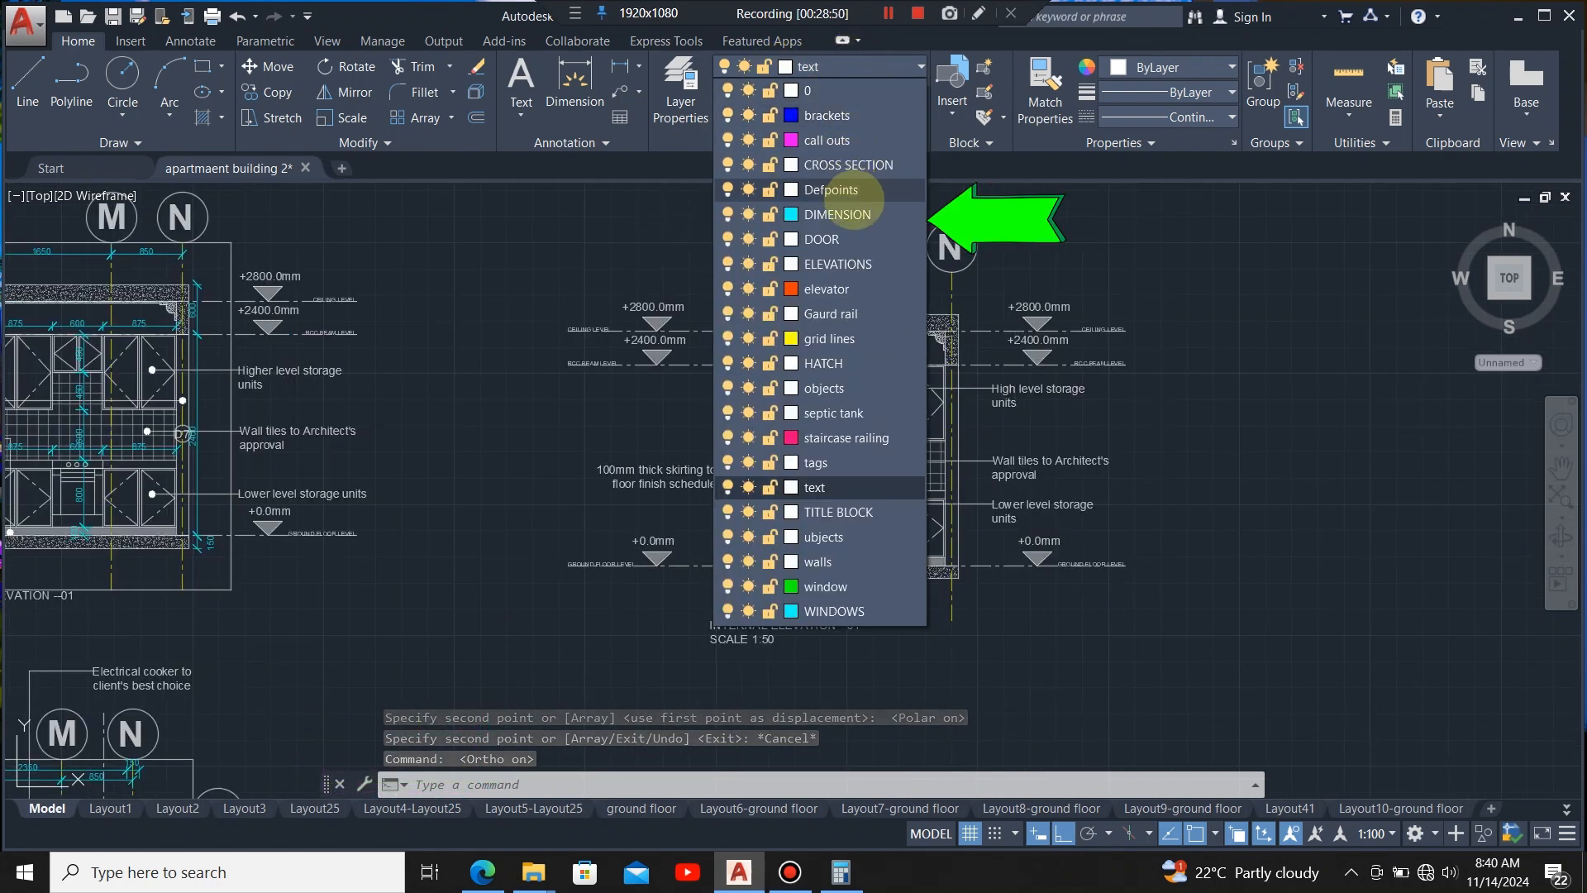
left_click(856, 213)
left_click(620, 66)
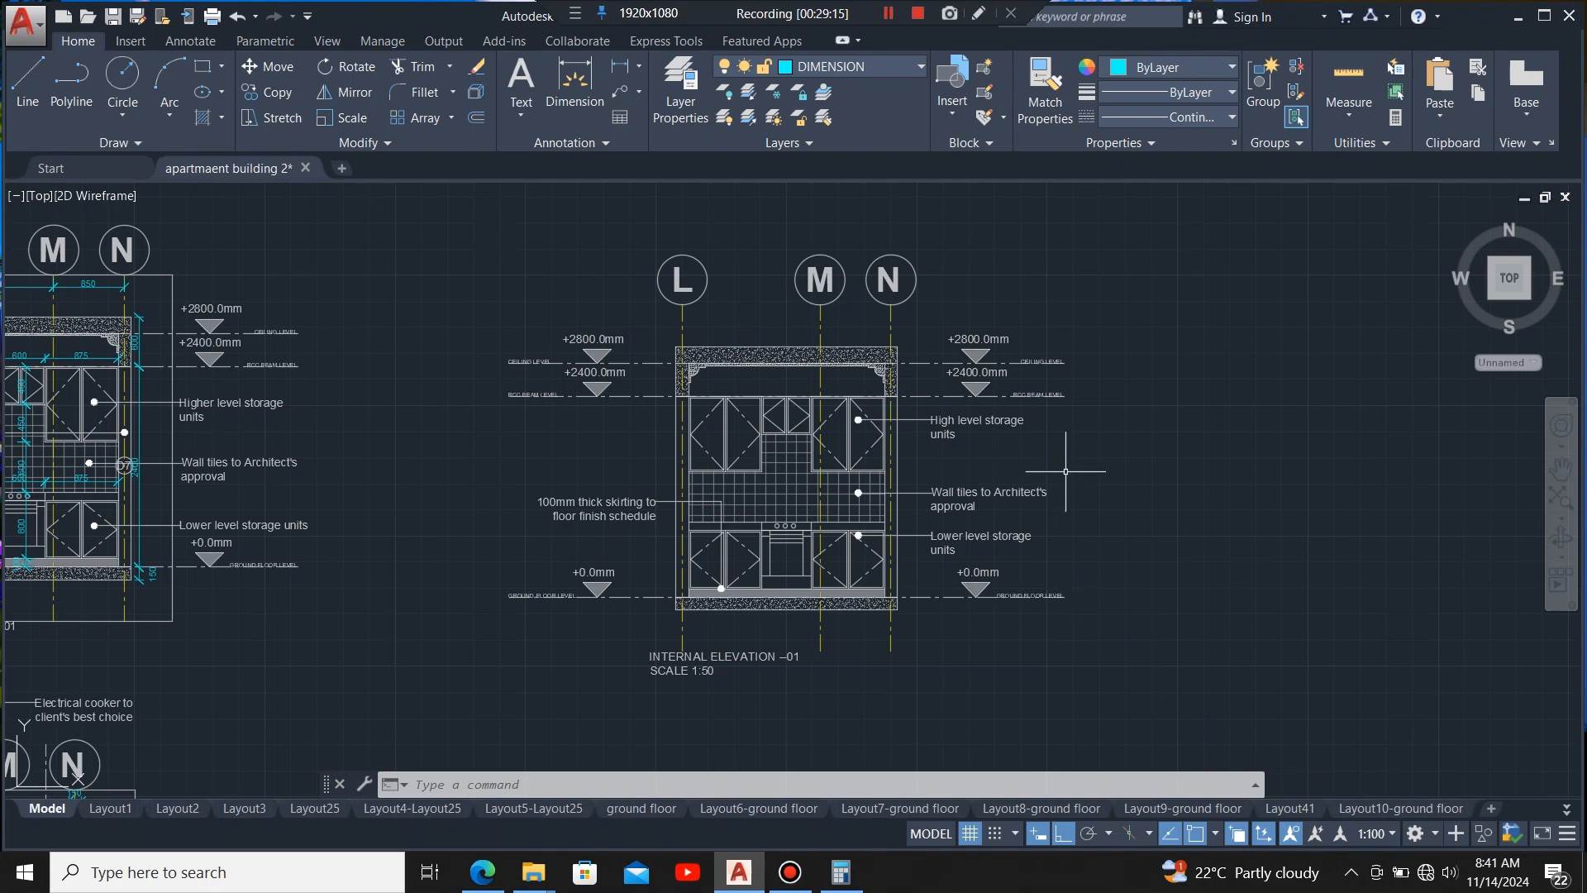
- Set the annotation scale to 1:50 to match the scale in the second elevation's title
scroll(1068, 424, "down", 2)
scroll(899, 372, "up", 2)
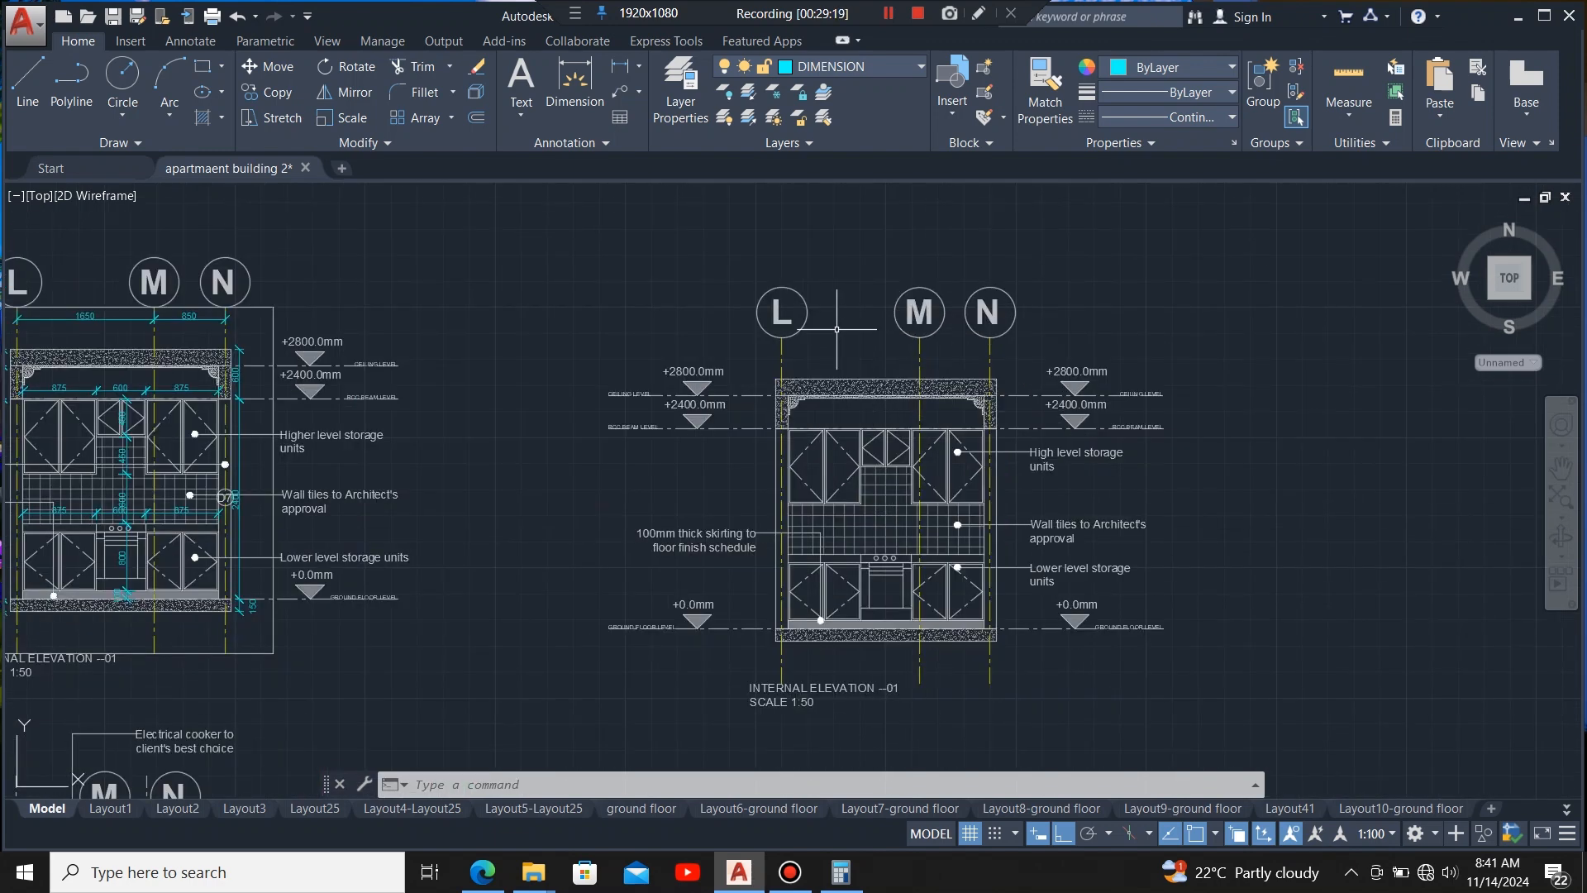
scroll(837, 329, "down", 2)
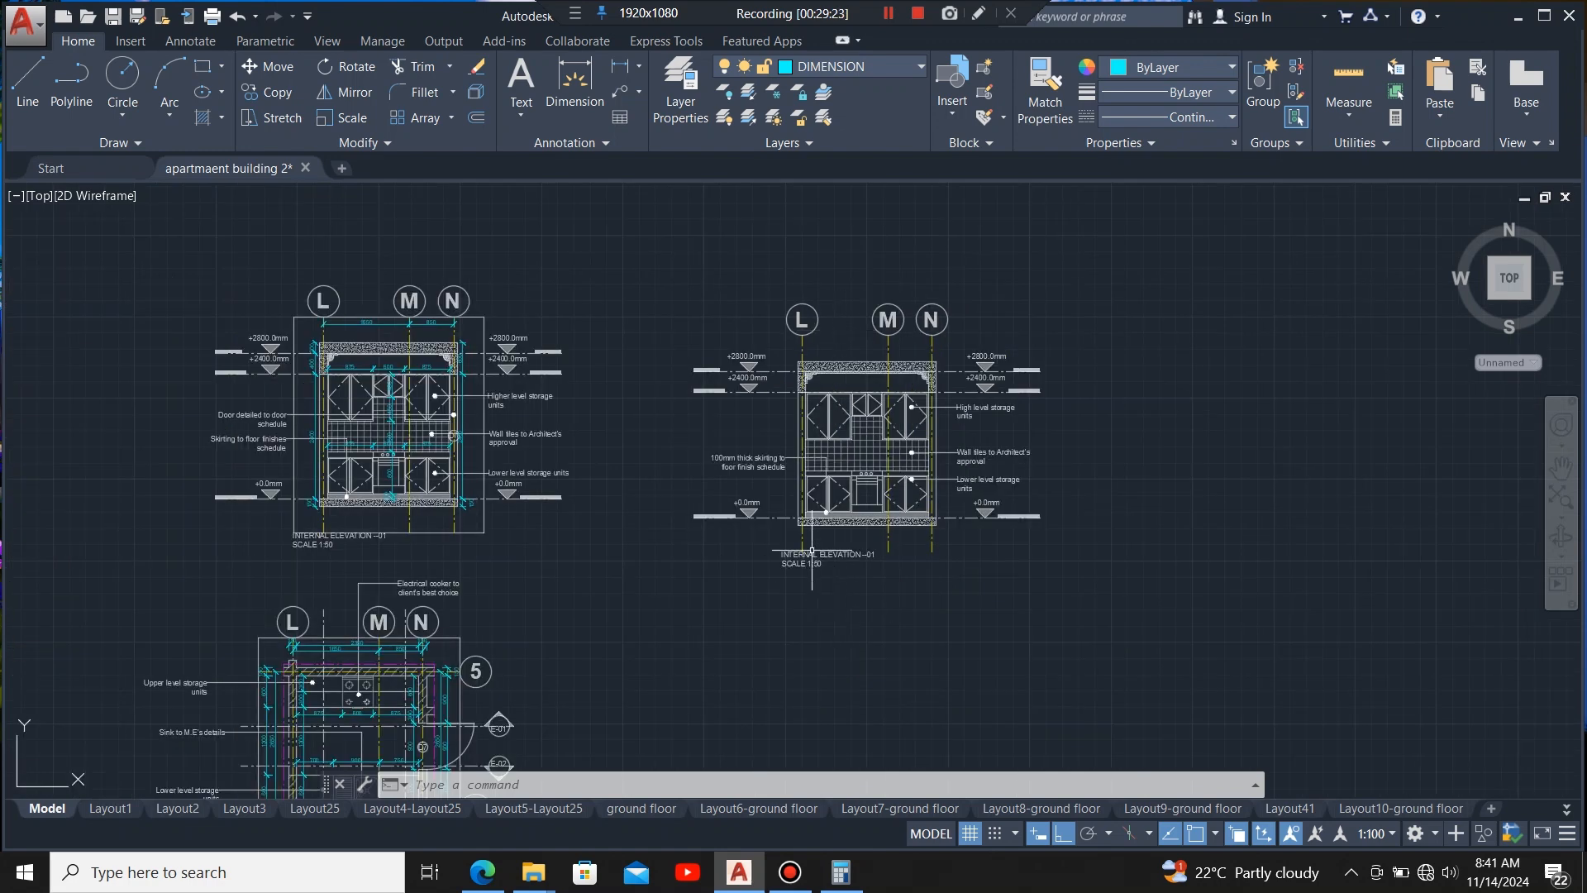
scroll(812, 552, "up", 3)
scroll(775, 593, "down", 2)
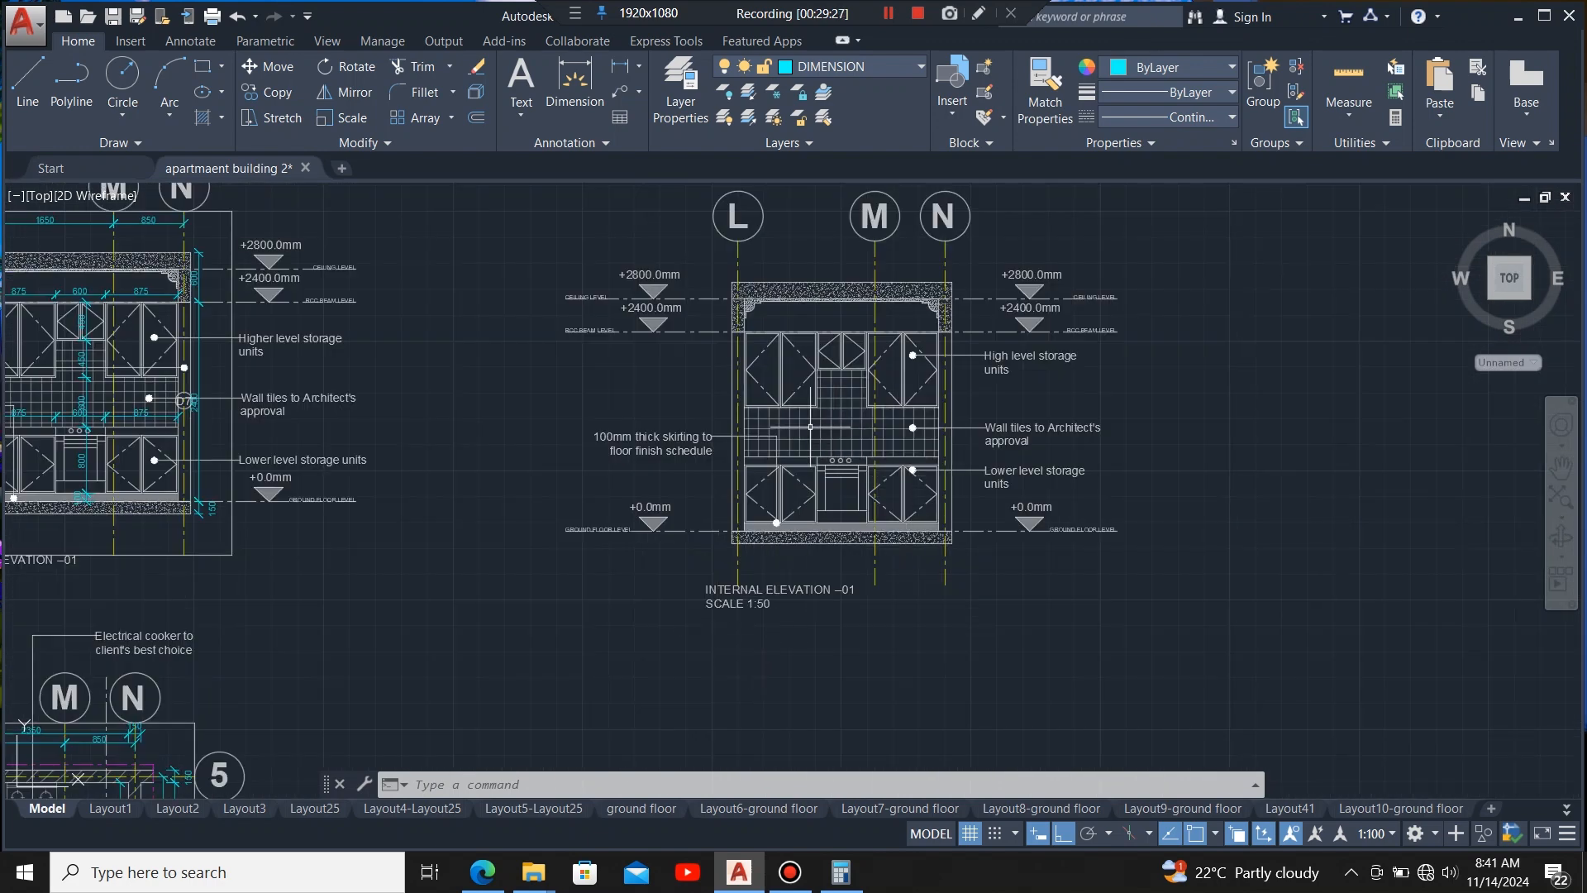
scroll(785, 645, "up", 4)
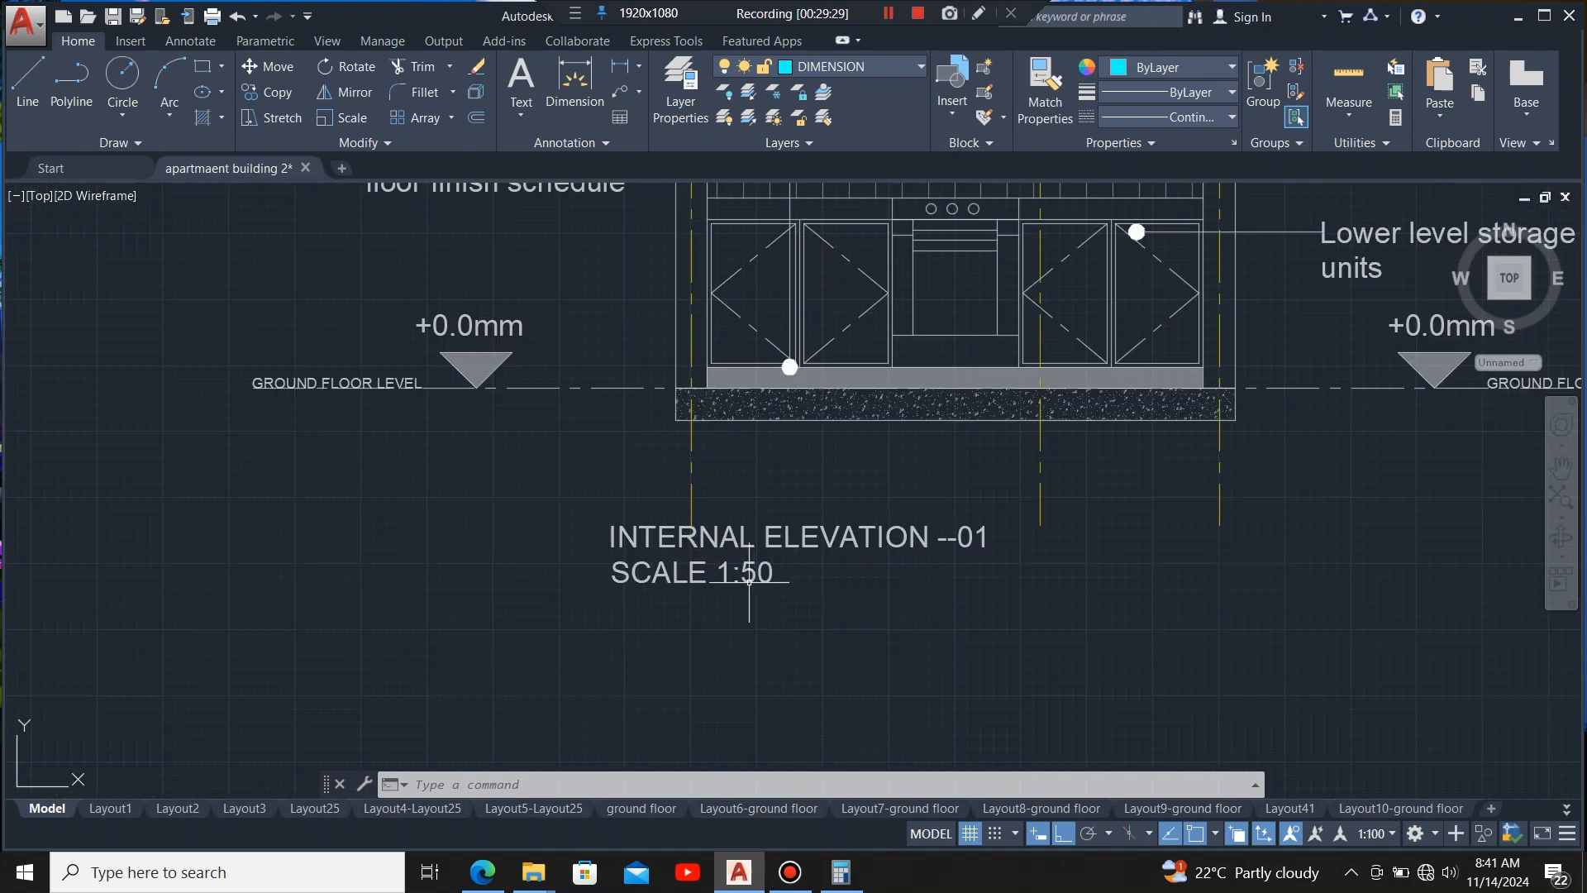
scroll(749, 581, "up", 4)
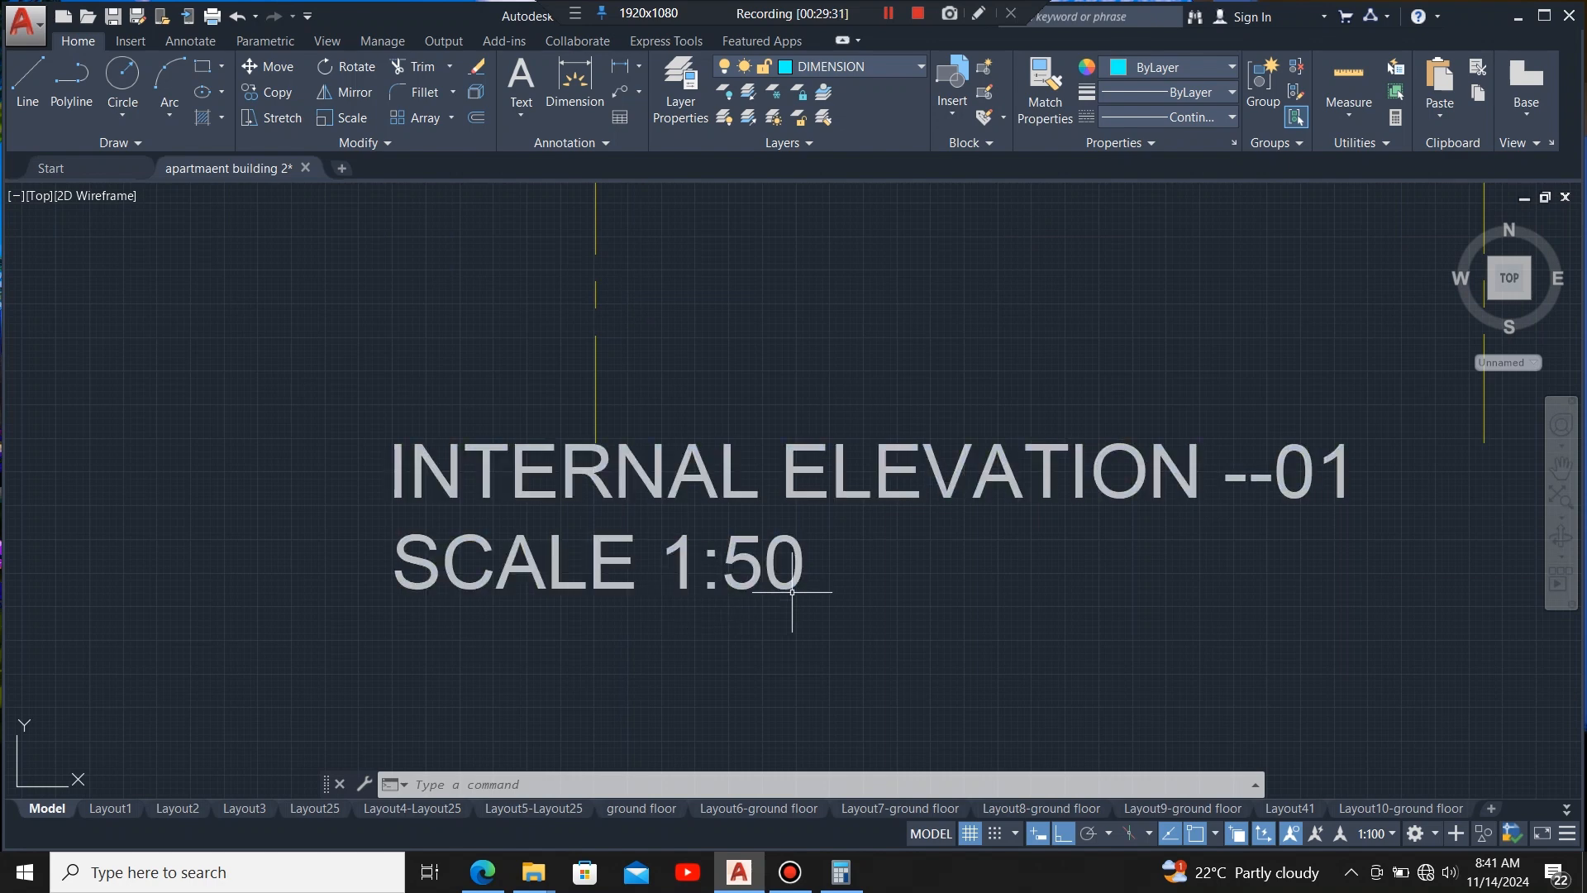
scroll(707, 596, "down", 4)
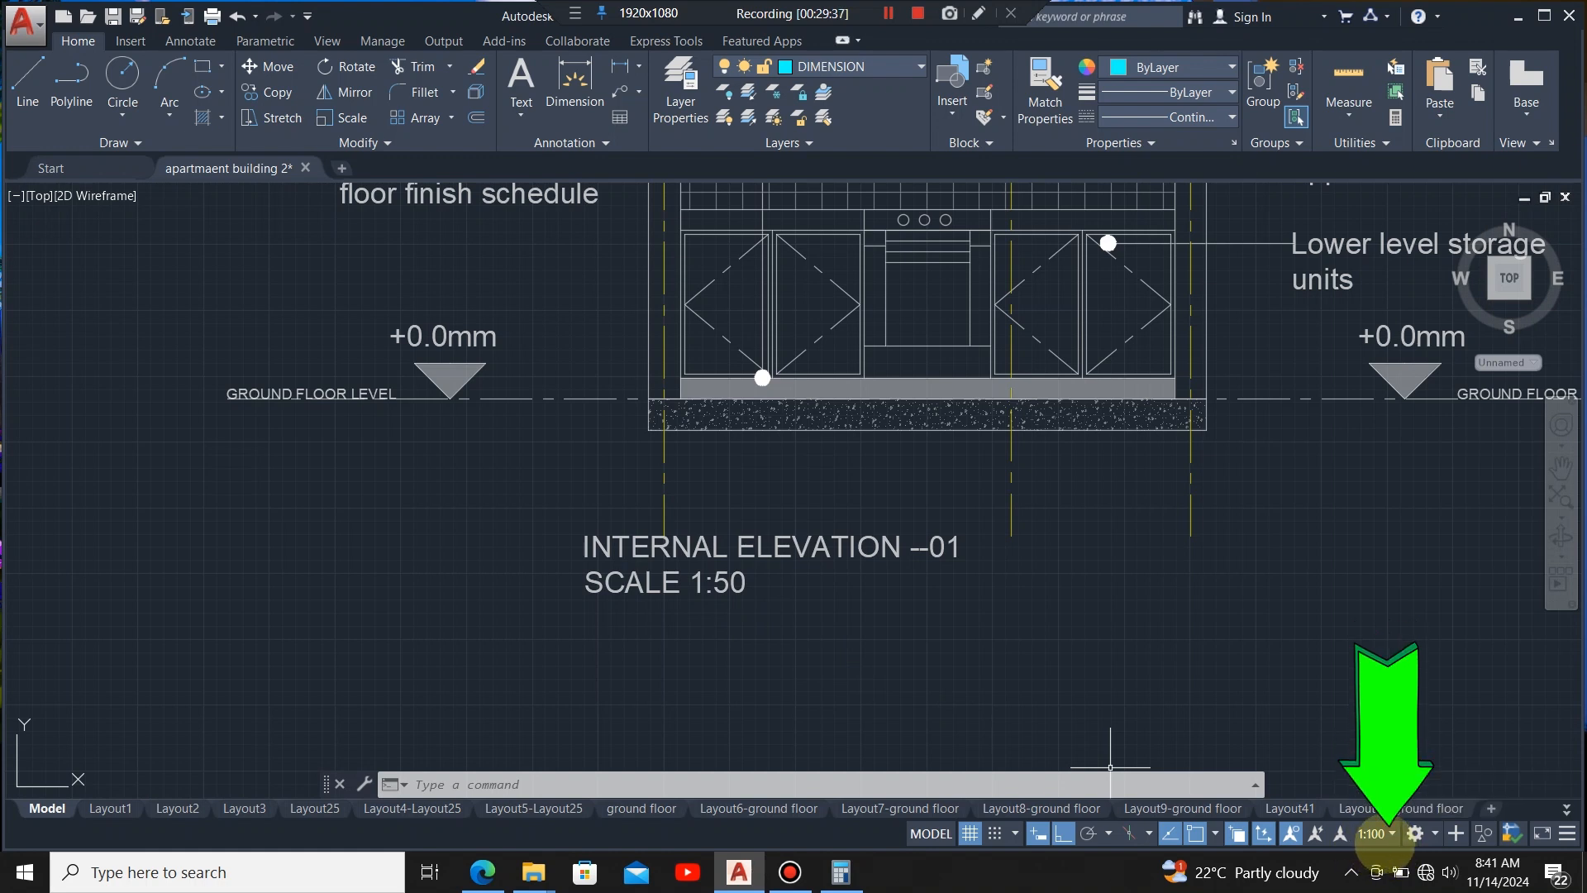
left_click(1392, 834)
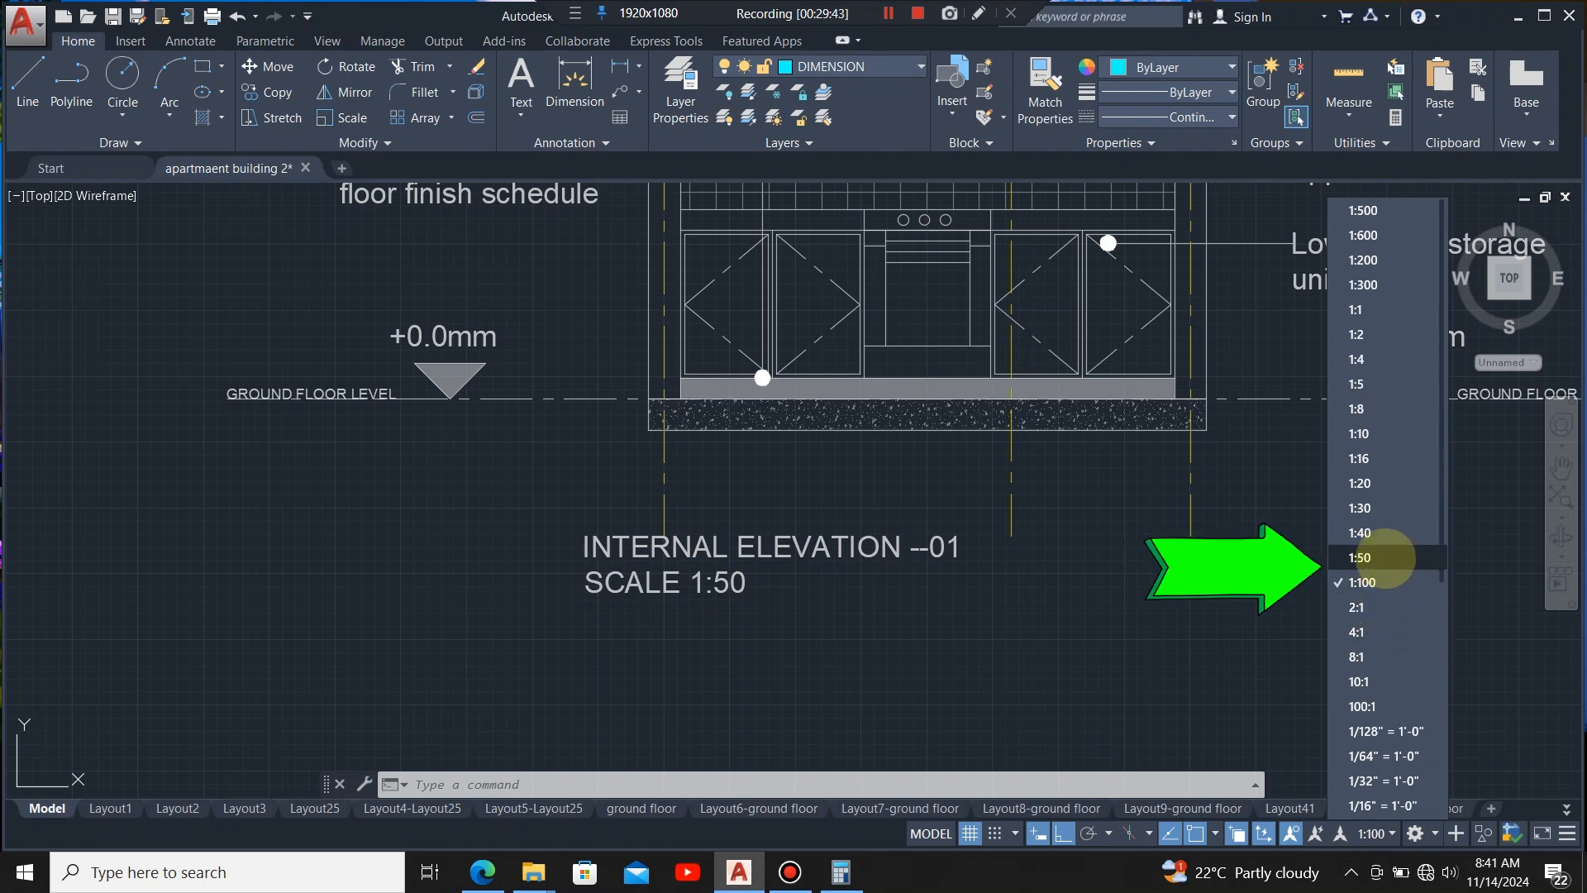
left_click(1384, 557)
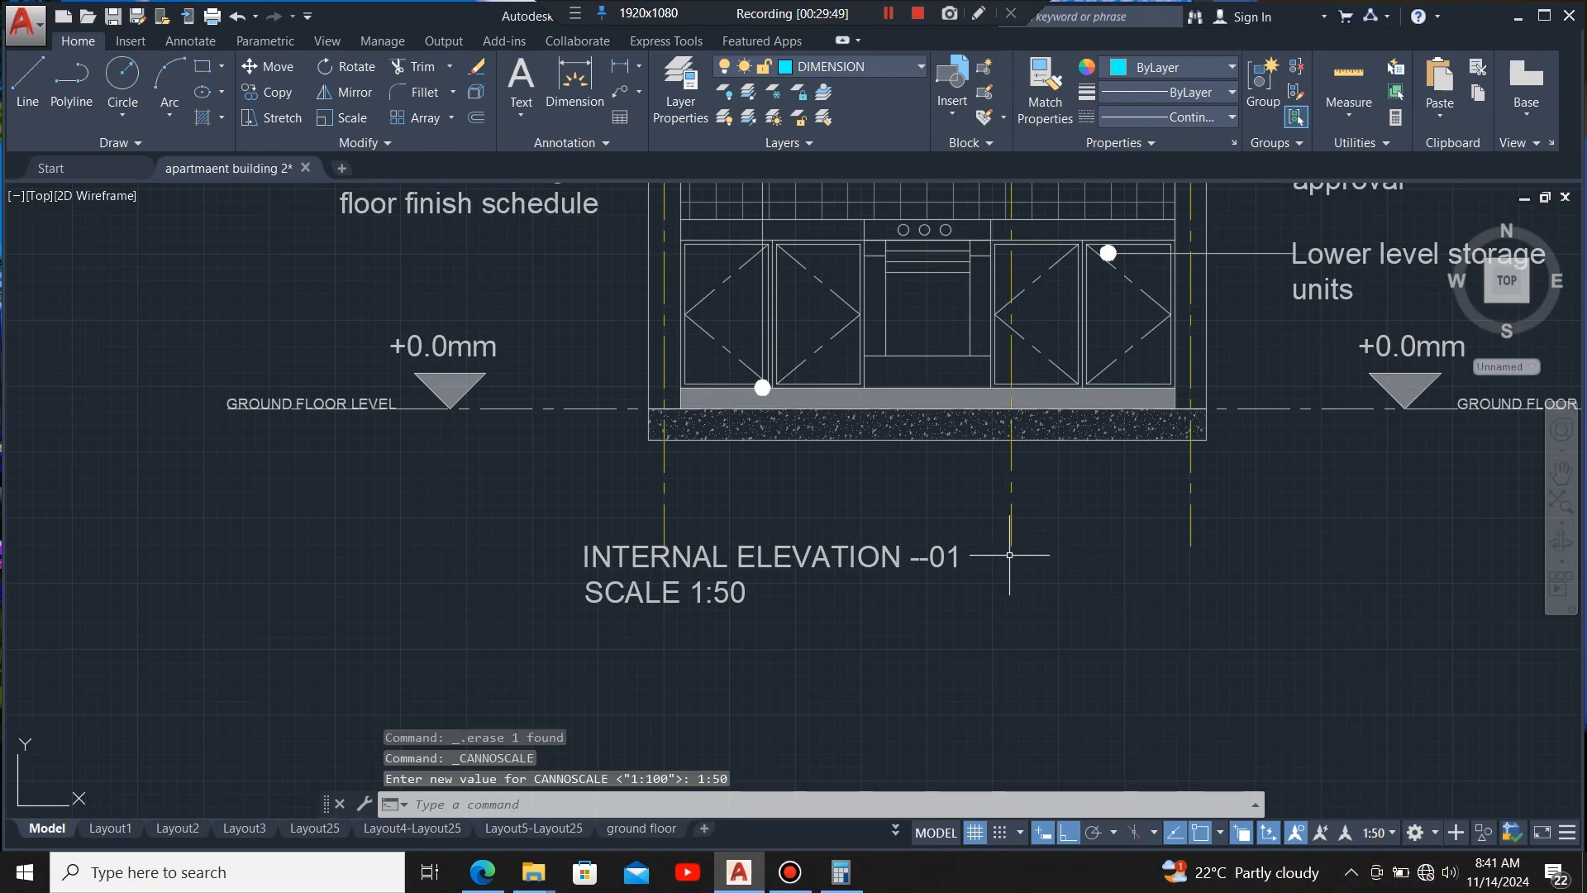
- Add a horizontal linear dimension between grid lines L and M of the second elevation, just below the grid bubbles
scroll(728, 491, "down", 2)
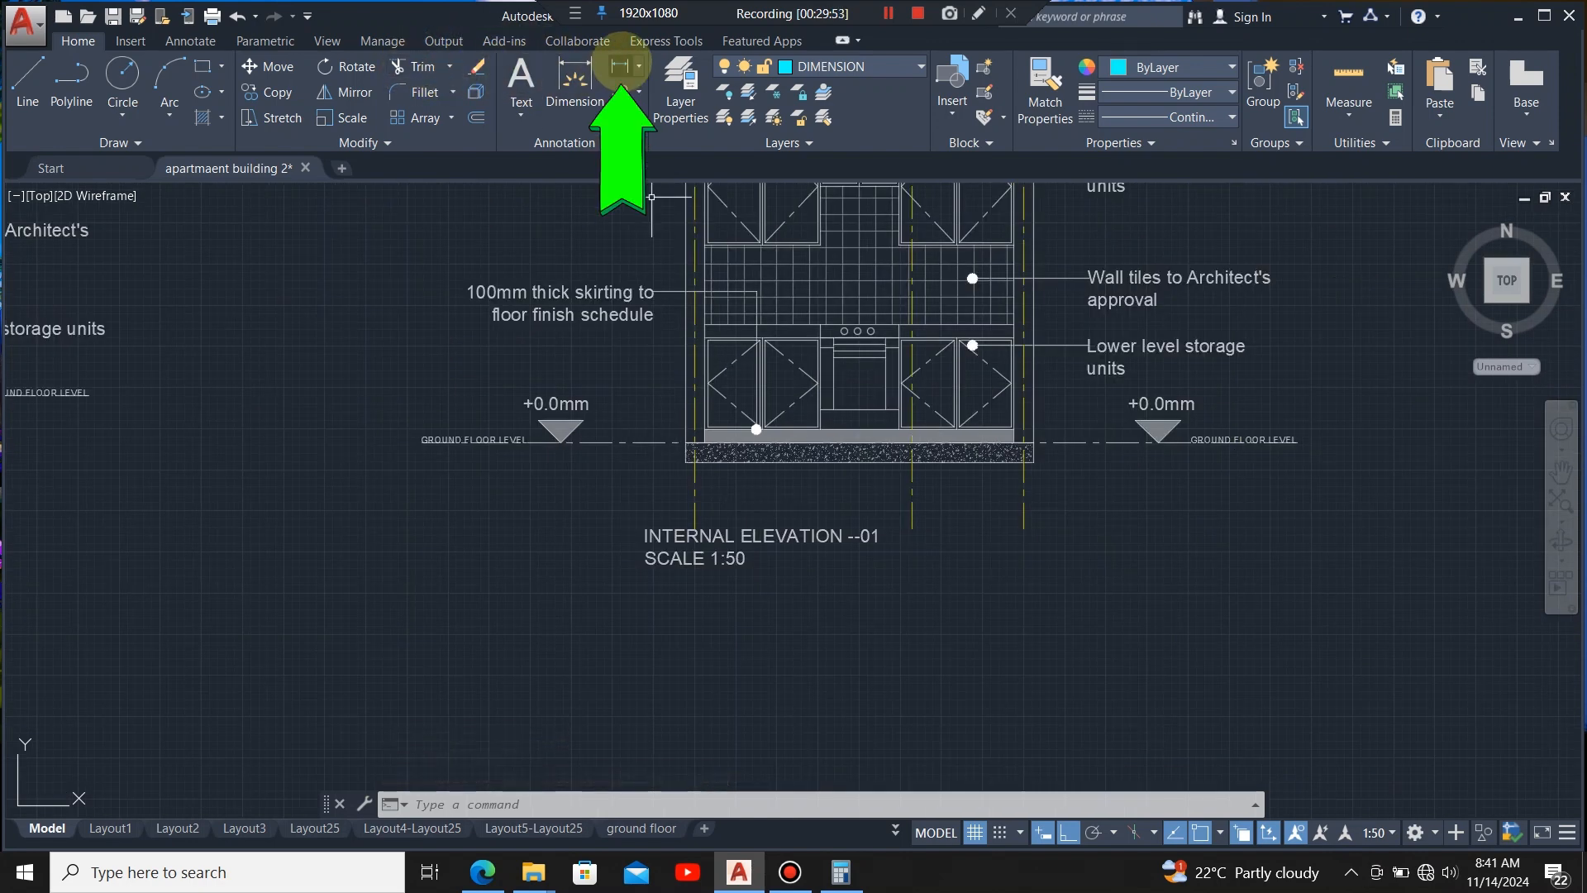
left_click(620, 66)
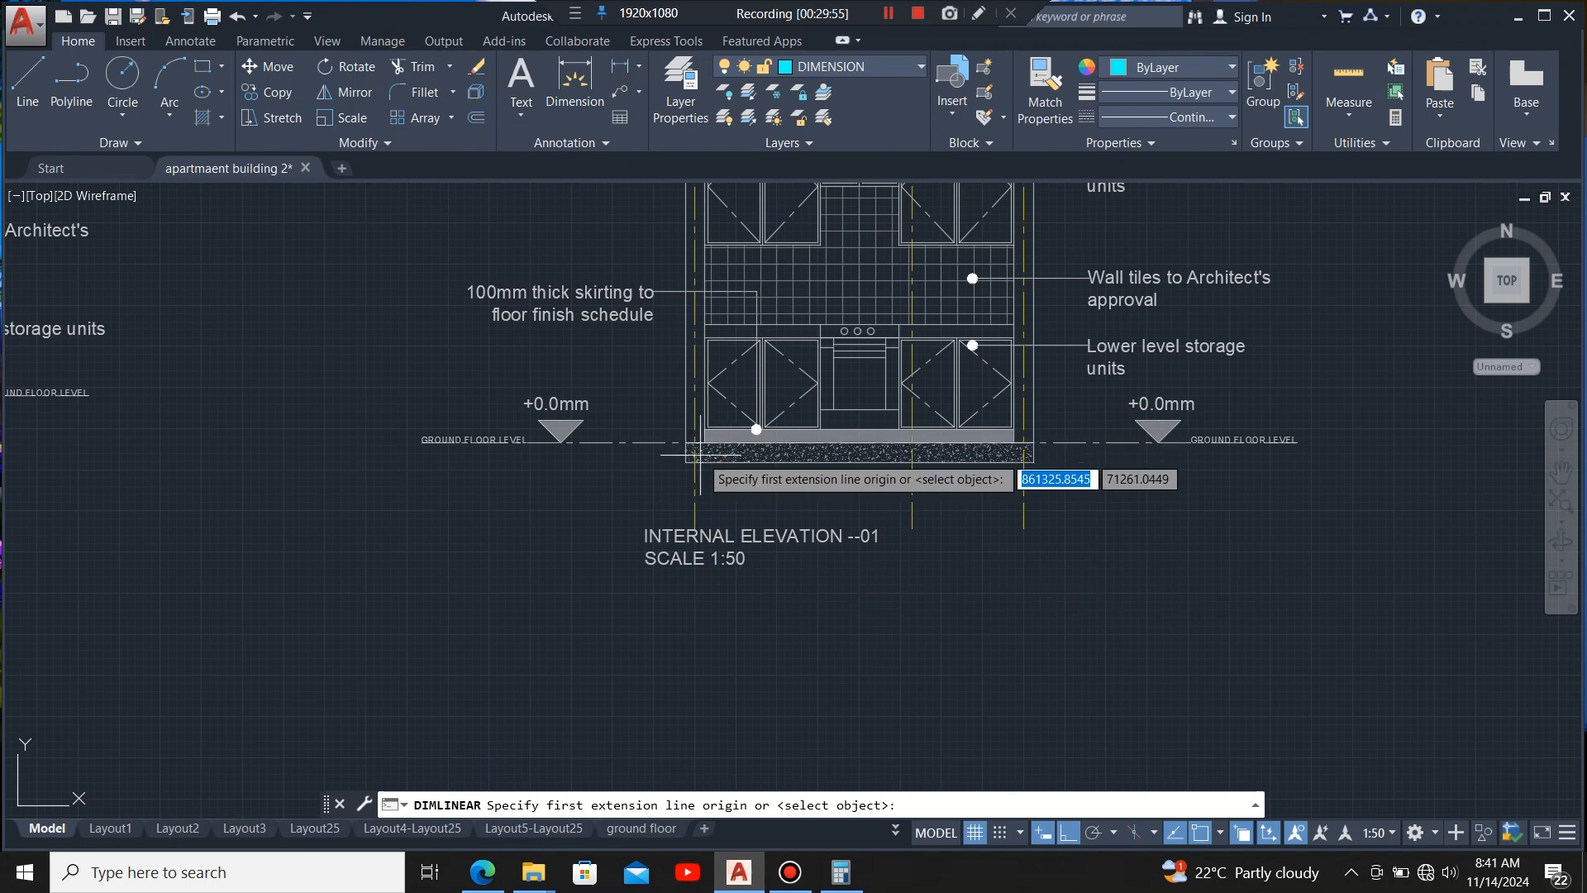
scroll(704, 638, "down", 4)
scroll(707, 606, "up", 5)
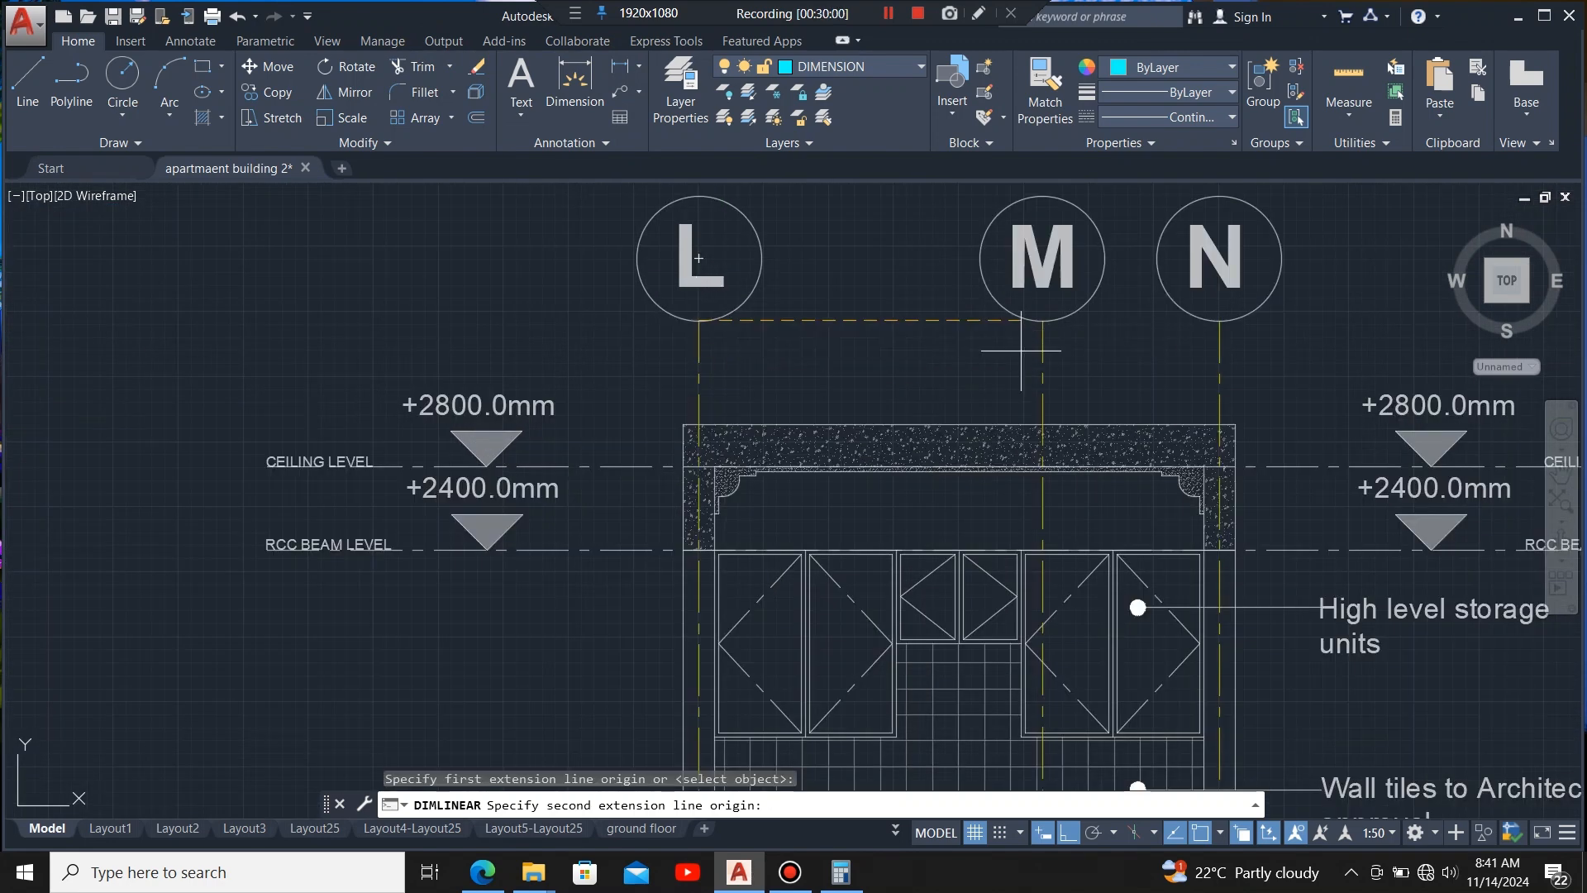
left_click(700, 321)
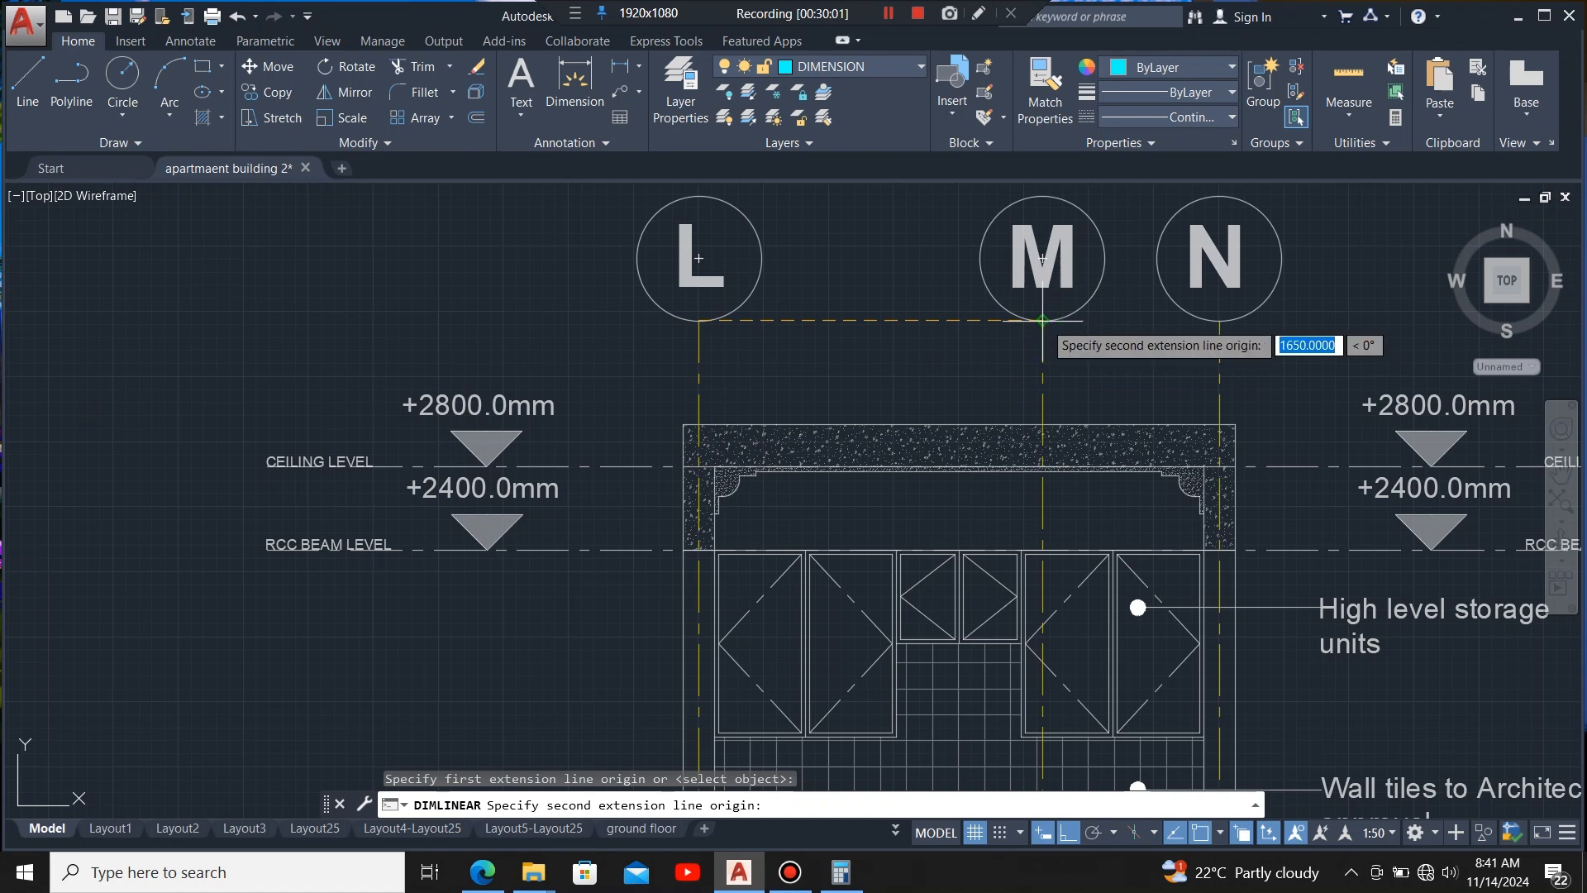
left_click(1043, 321)
left_click(1010, 349)
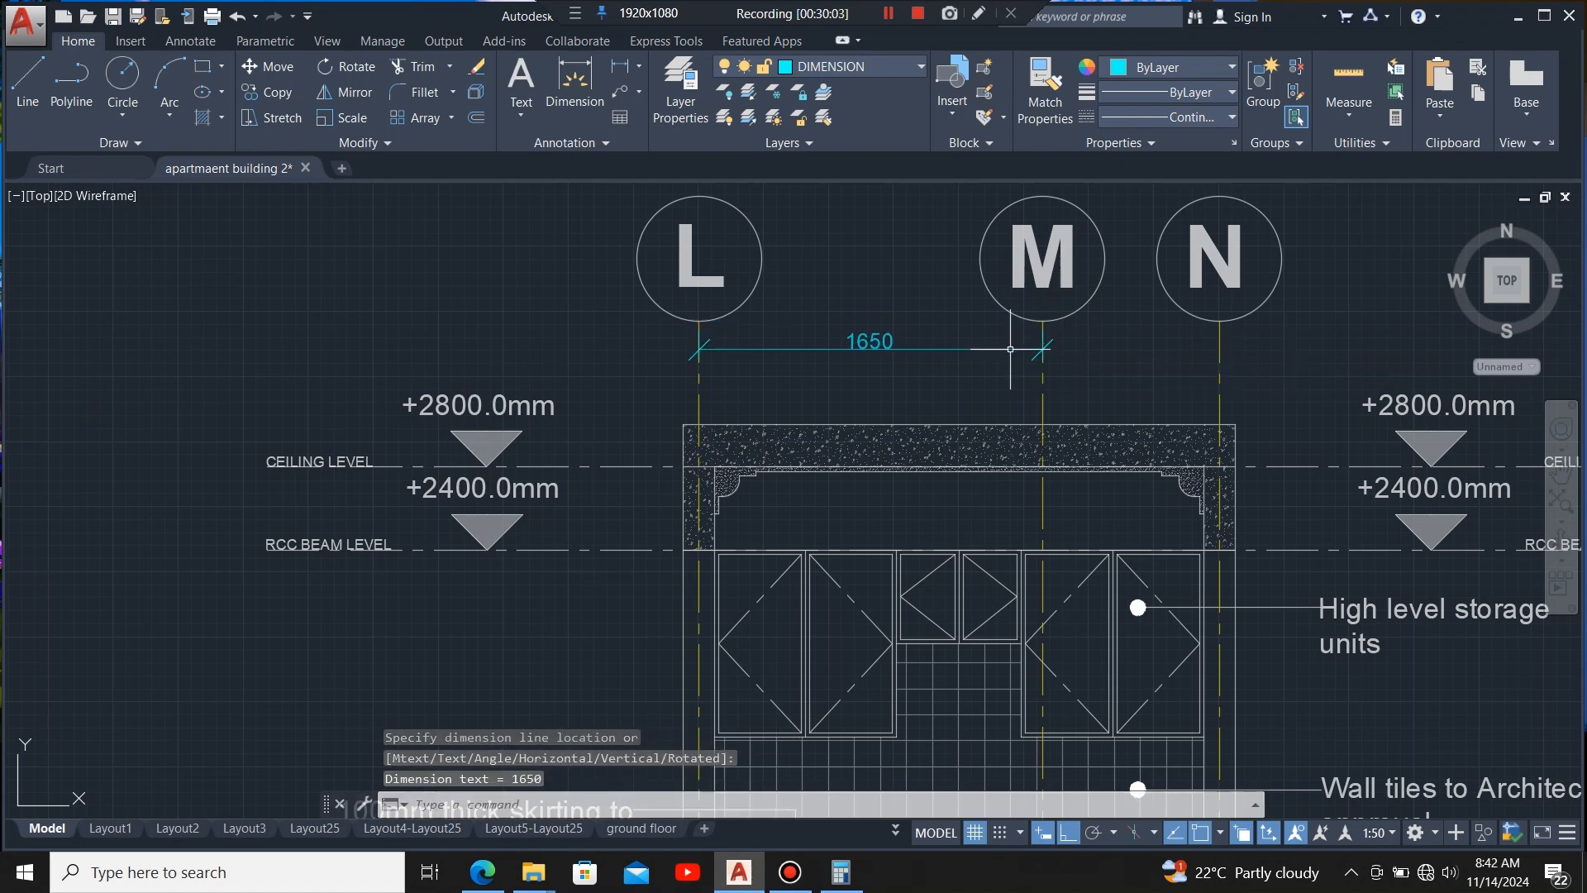
- Continue the grid dimension from grid line M to grid line N and end the dimension chain there
left_click(1042, 348)
mouse_move(1043, 348)
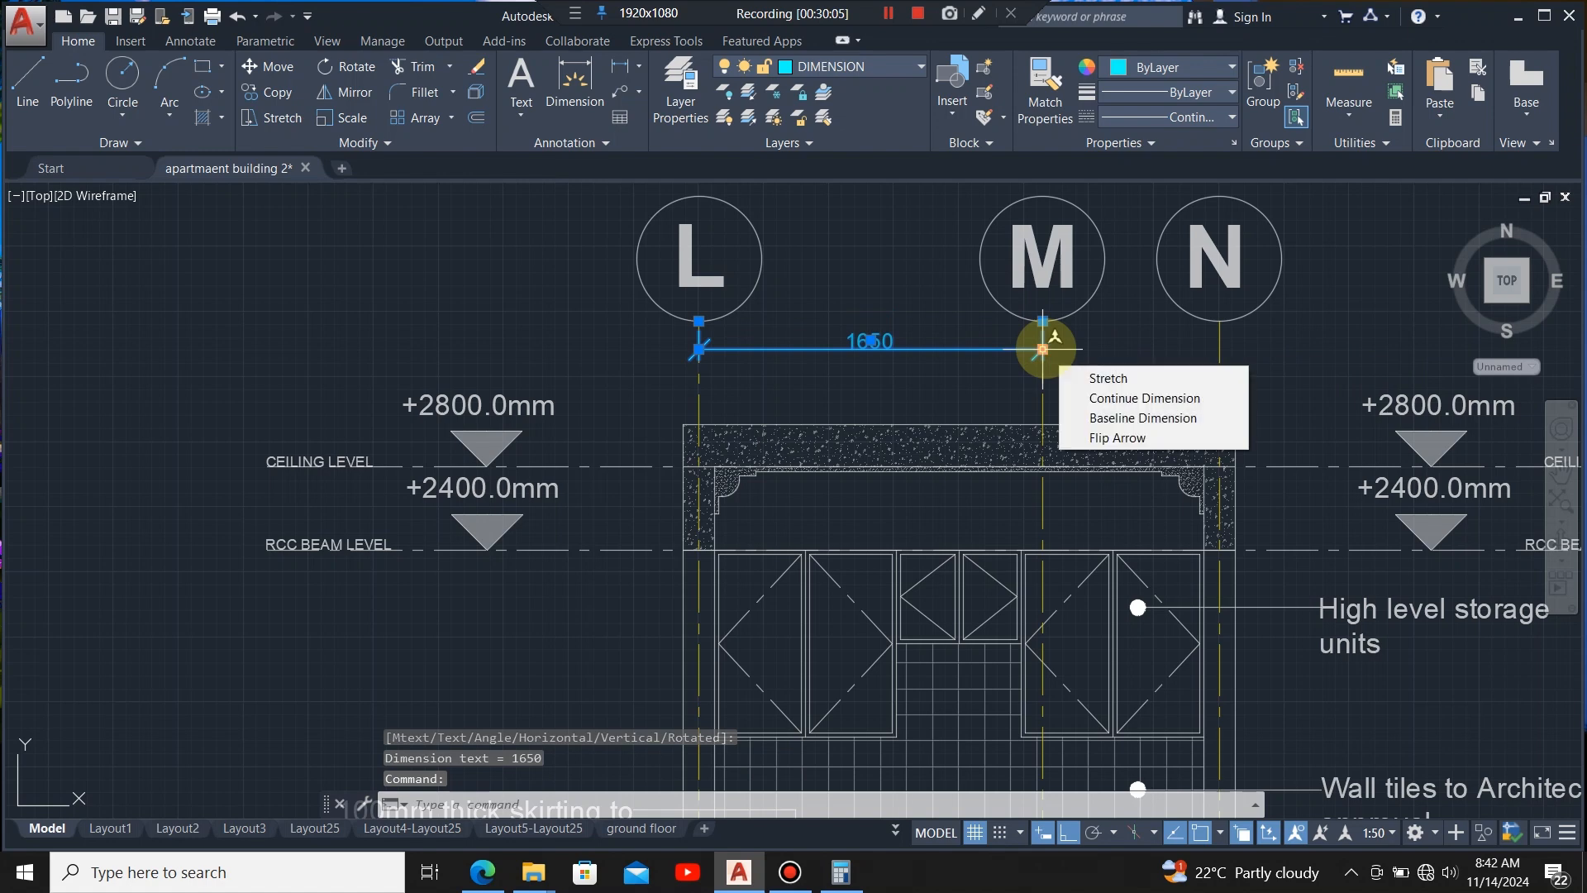
left_click(1108, 400)
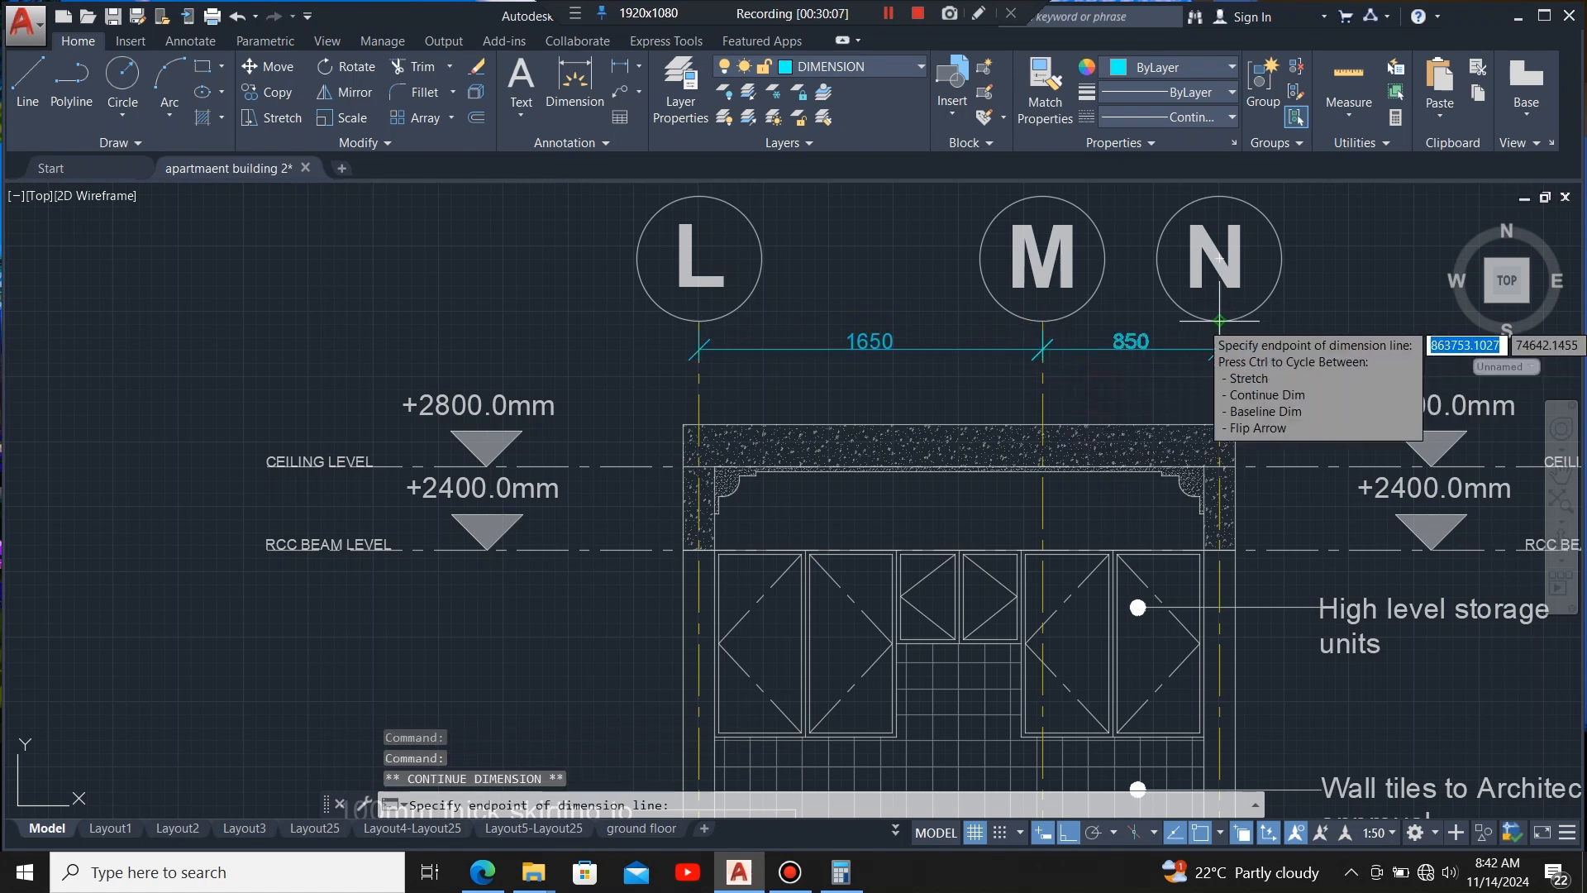
left_click(1219, 320)
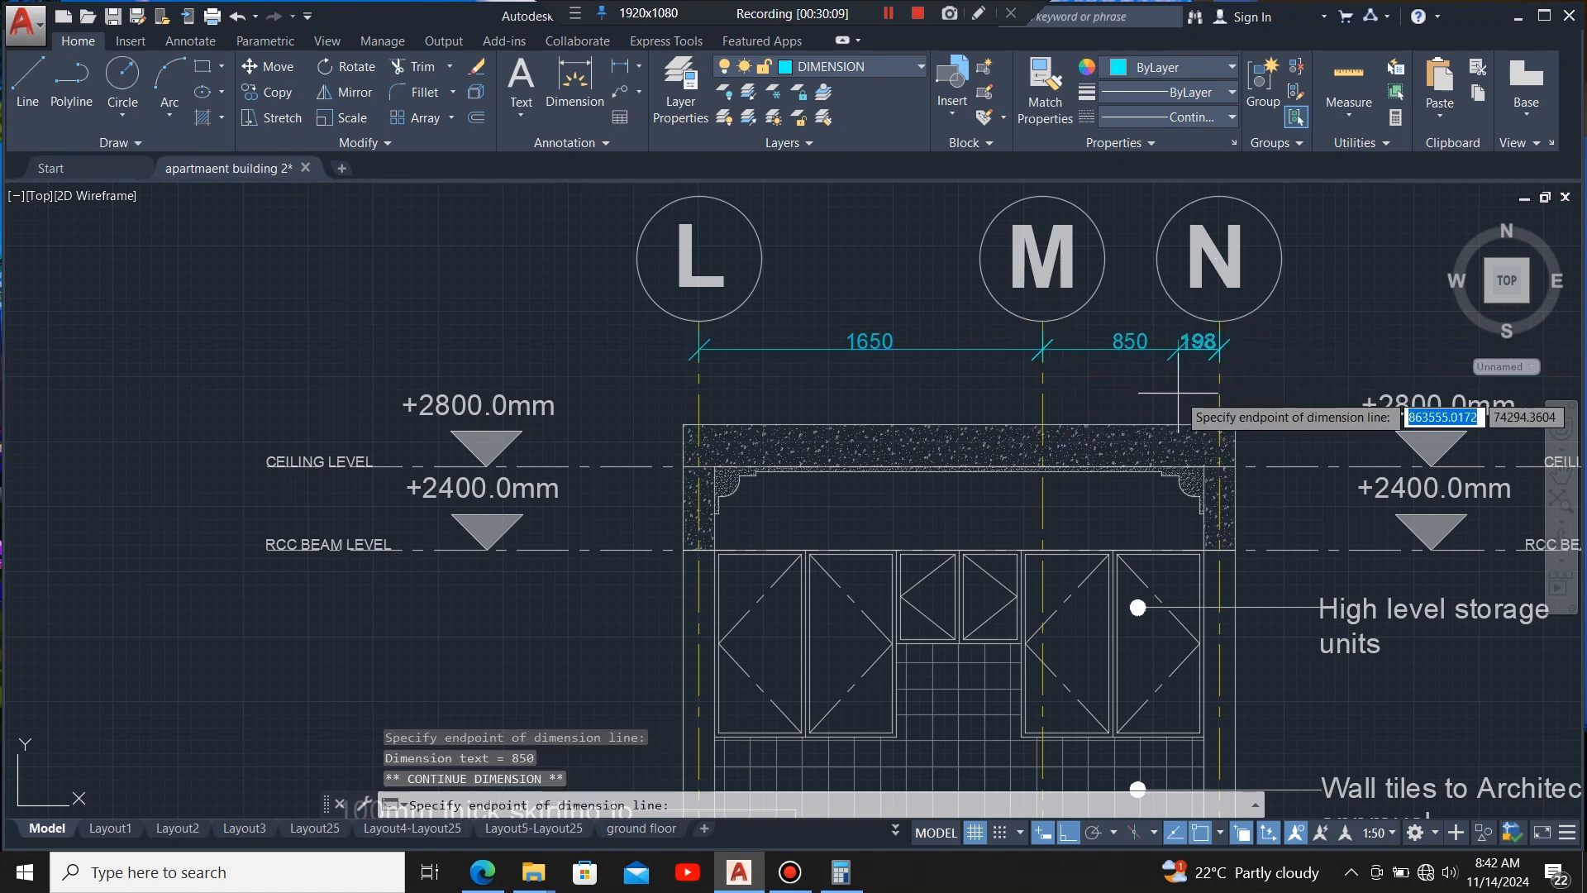
key("Escape")
scroll(1067, 409, "down", 3)
scroll(1066, 364, "up", 4)
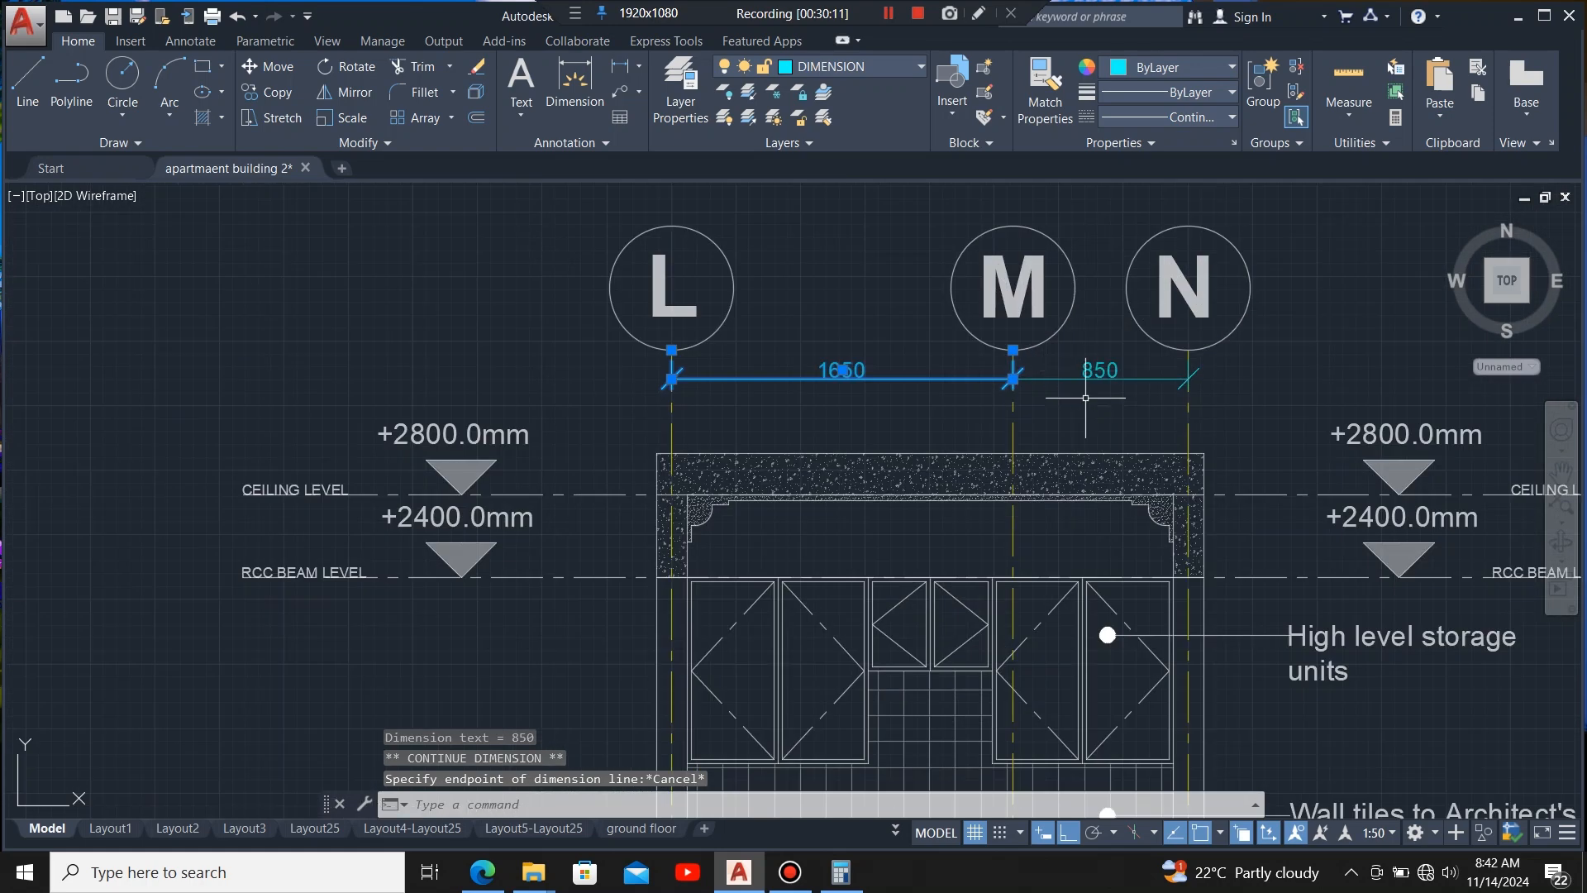
key("Escape")
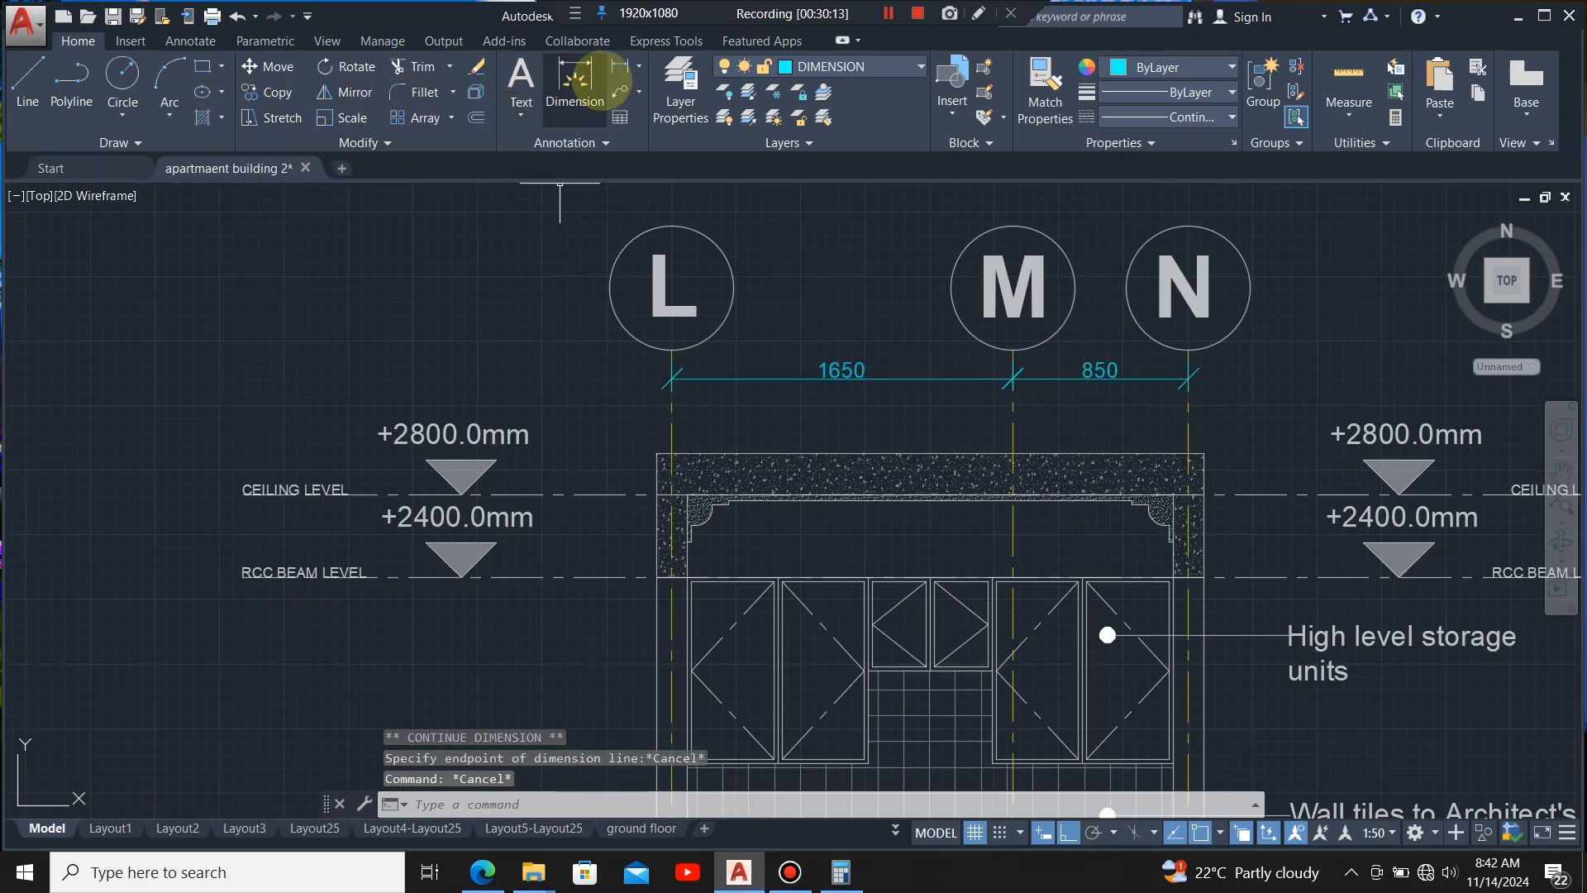
- Add a vertical linear dimension to the skirting height of the second elevation, placing the dimension line near the middle of the elevation
left_click(622, 66)
scroll(818, 314, "down", 4)
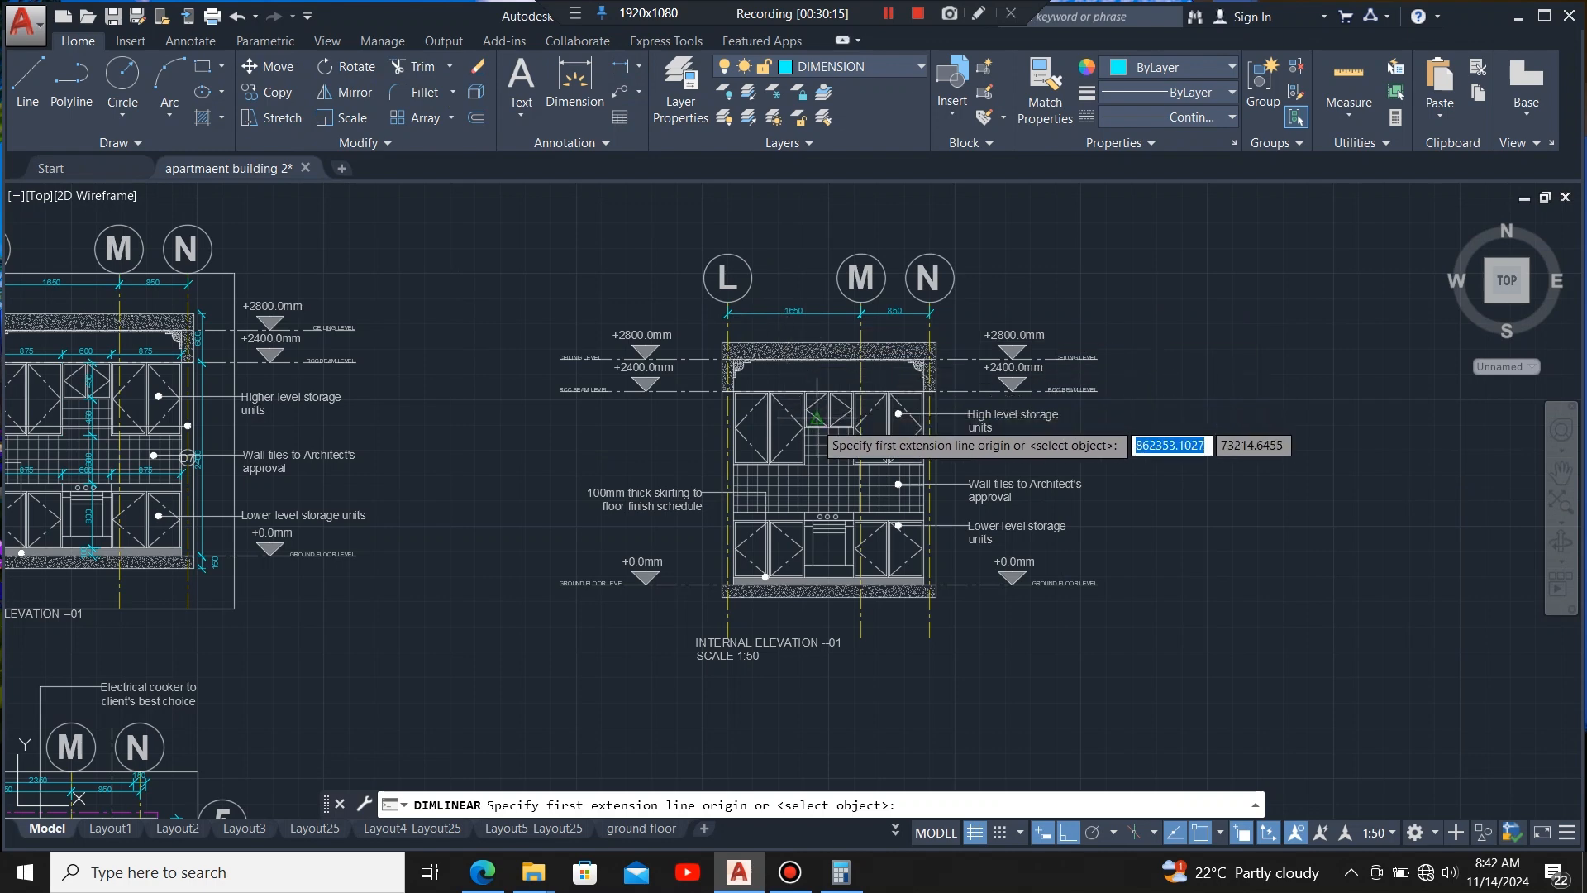
scroll(748, 562, "up", 2)
scroll(951, 628, "up", 2)
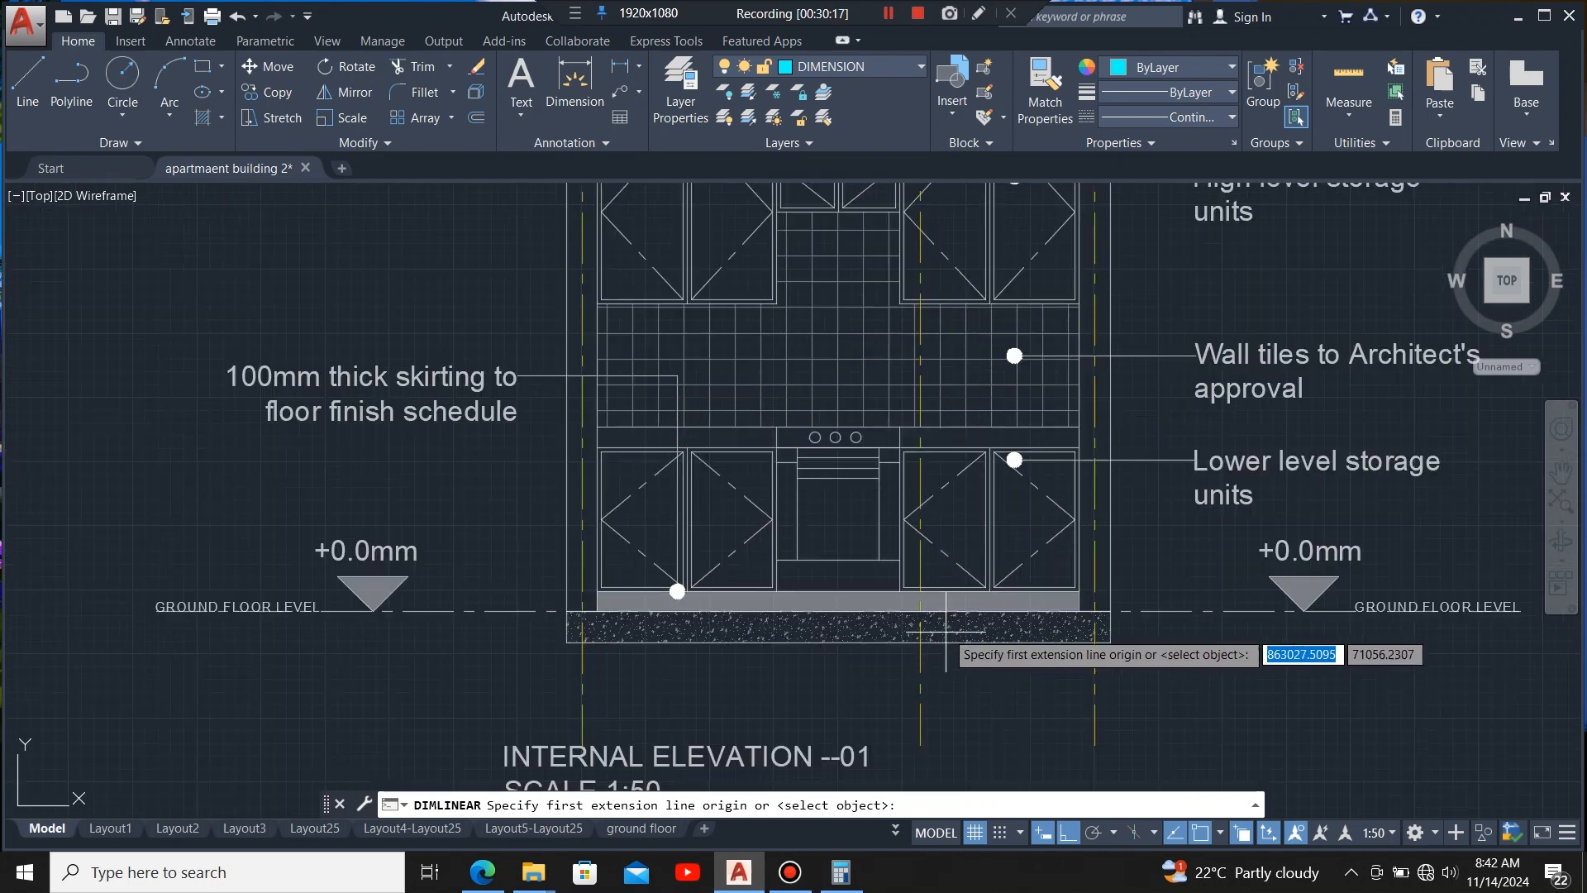
scroll(1108, 609, "up", 4)
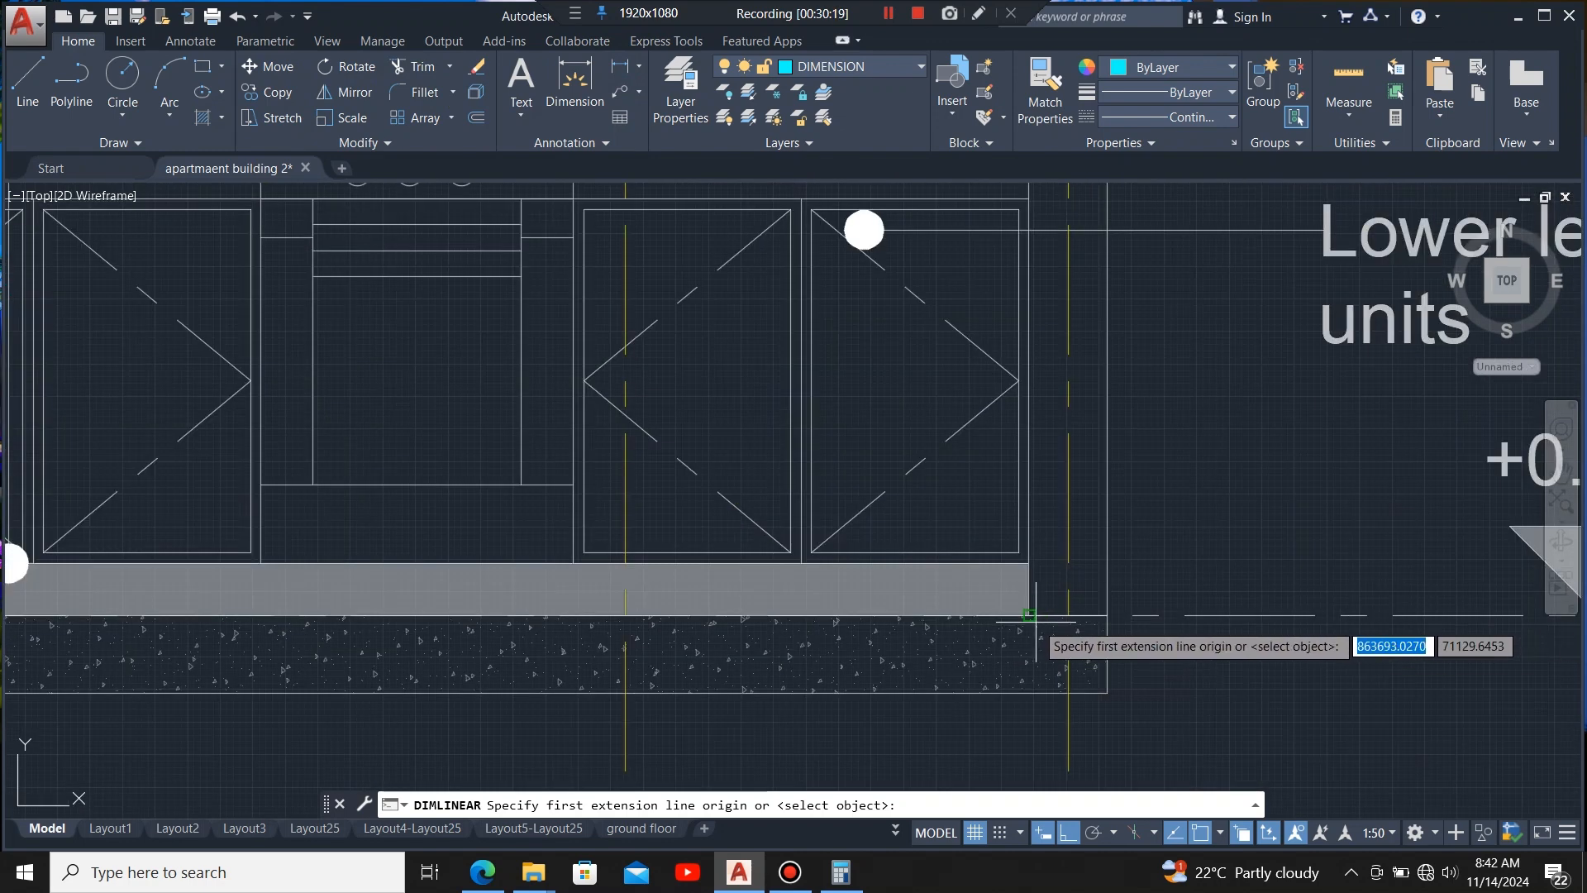
left_click(1076, 612)
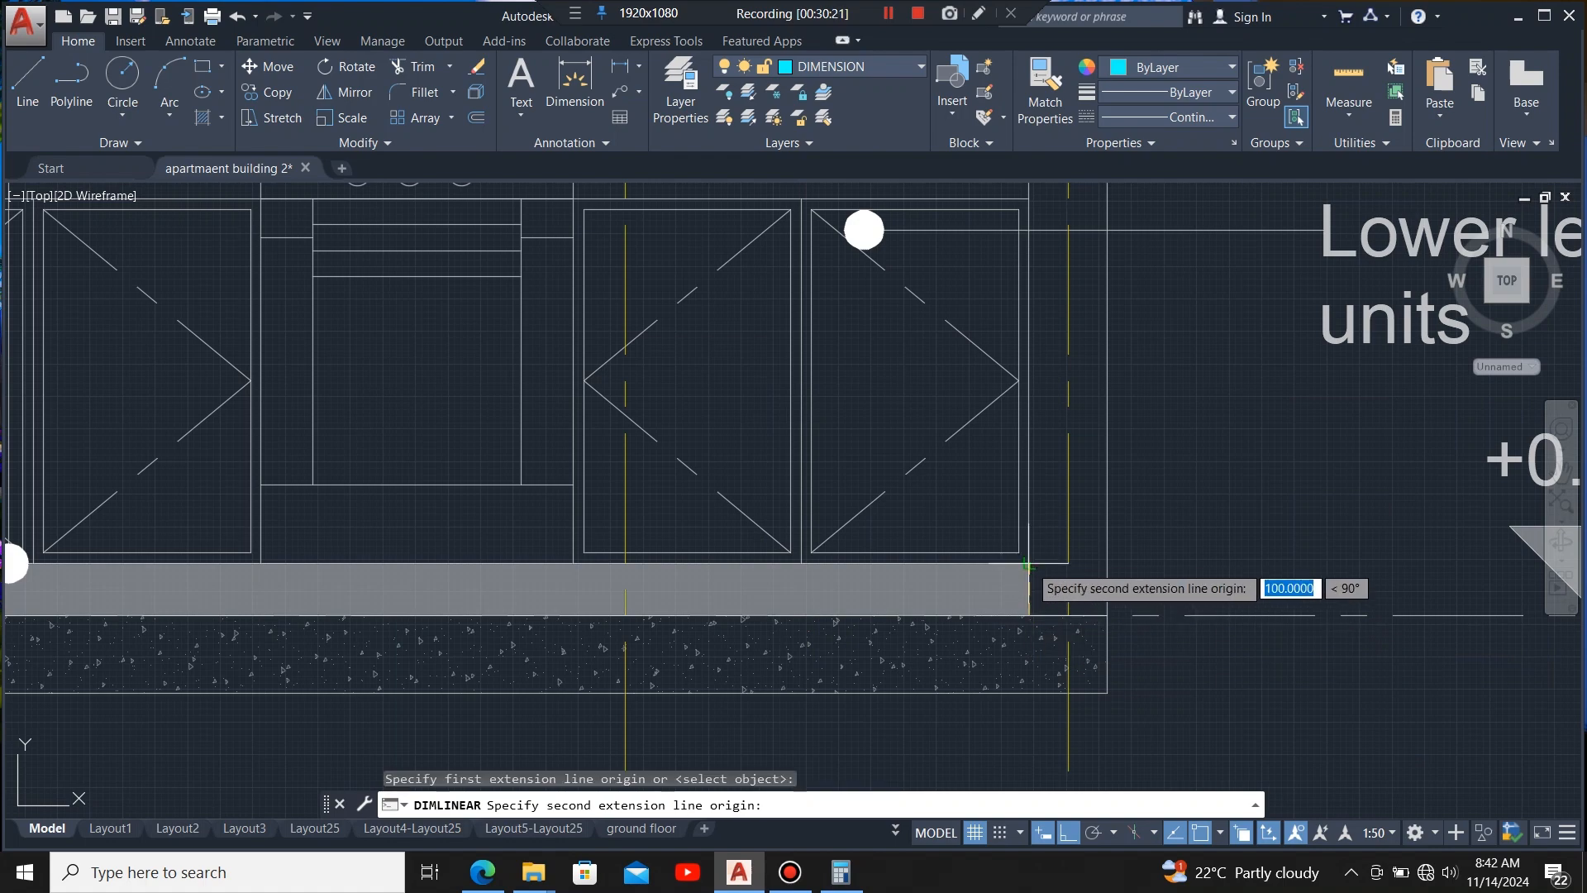
left_click(1027, 563)
scroll(980, 591, "down", 5)
scroll(899, 589, "up", 4)
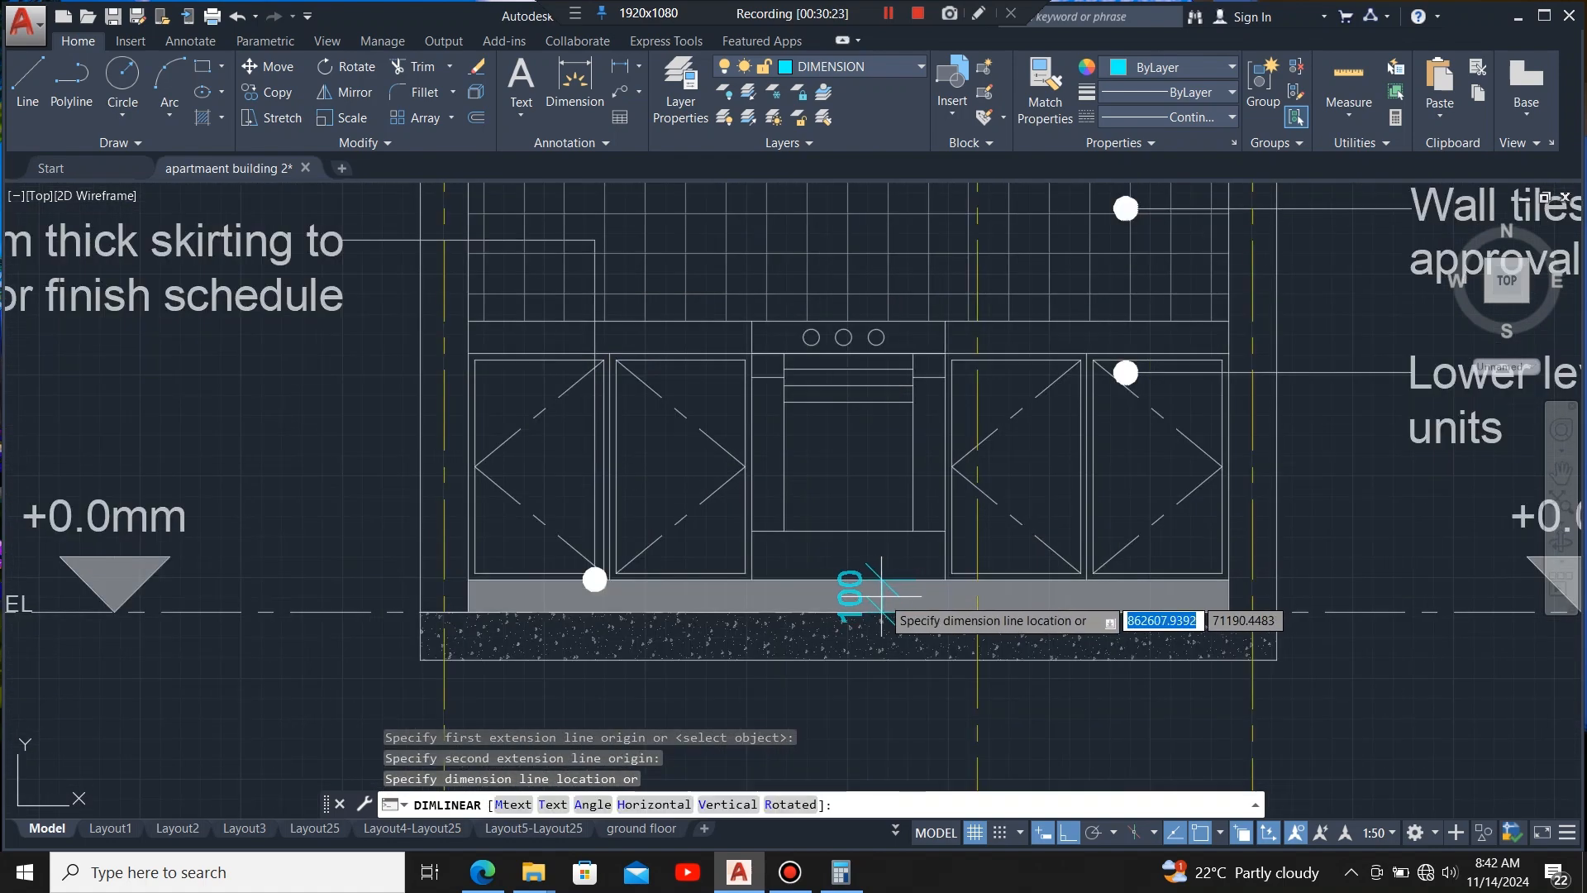
left_click(857, 576)
- Continue the vertical dimension chain from the skirting up to the worktop, the underside of the high-level units and the underside of the short middle cabinets
left_click(857, 576)
mouse_move(855, 583)
left_click(951, 624)
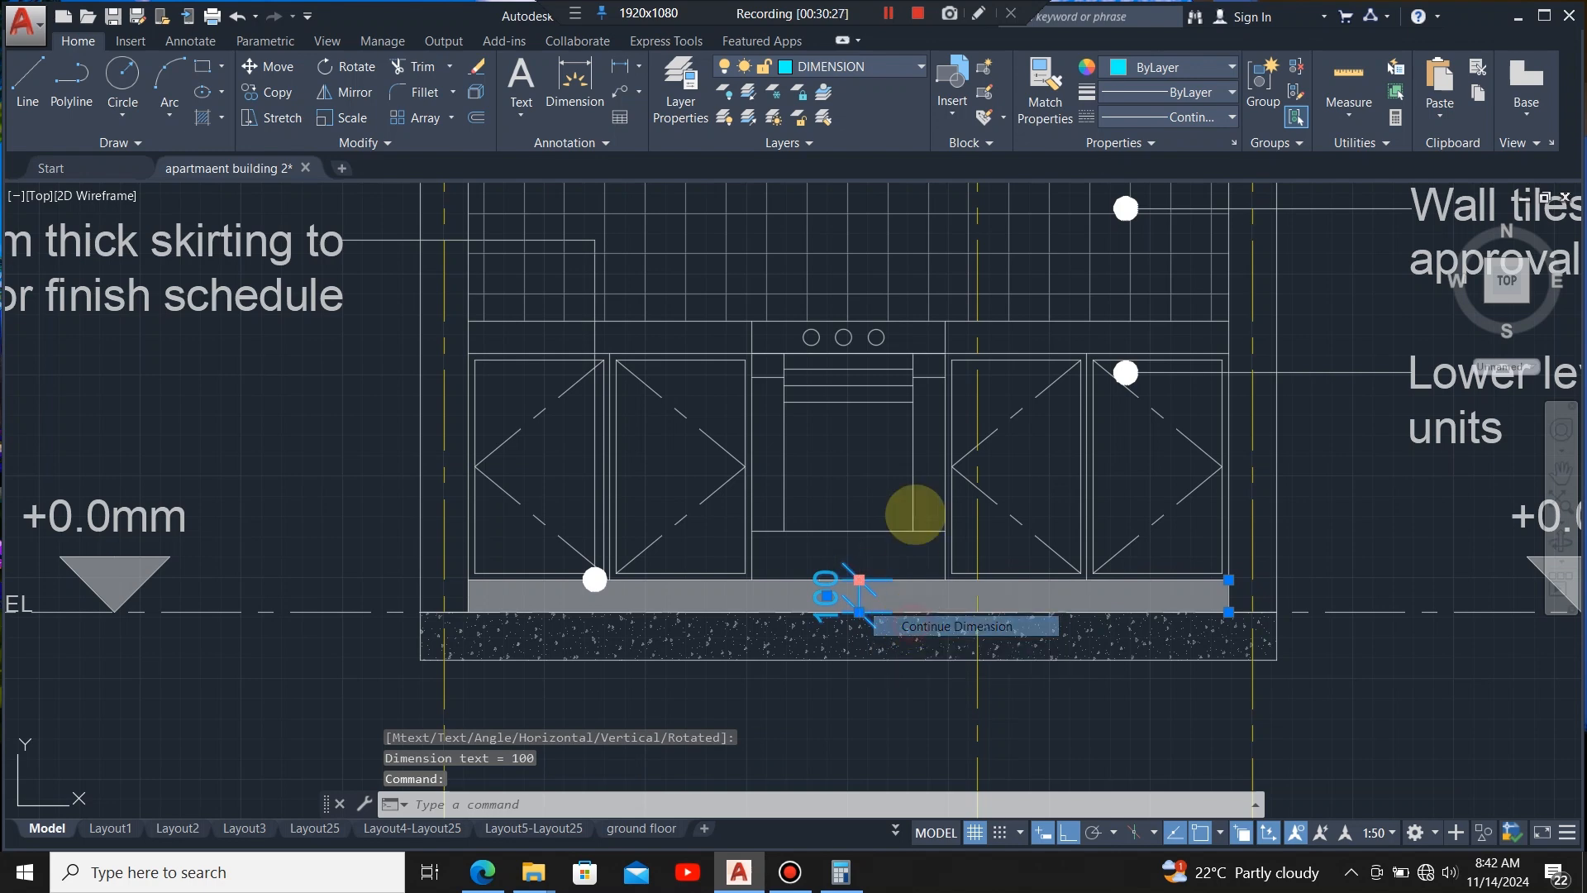
left_click(944, 321)
scroll(858, 561, "down", 4)
scroll(878, 385, "up", 4)
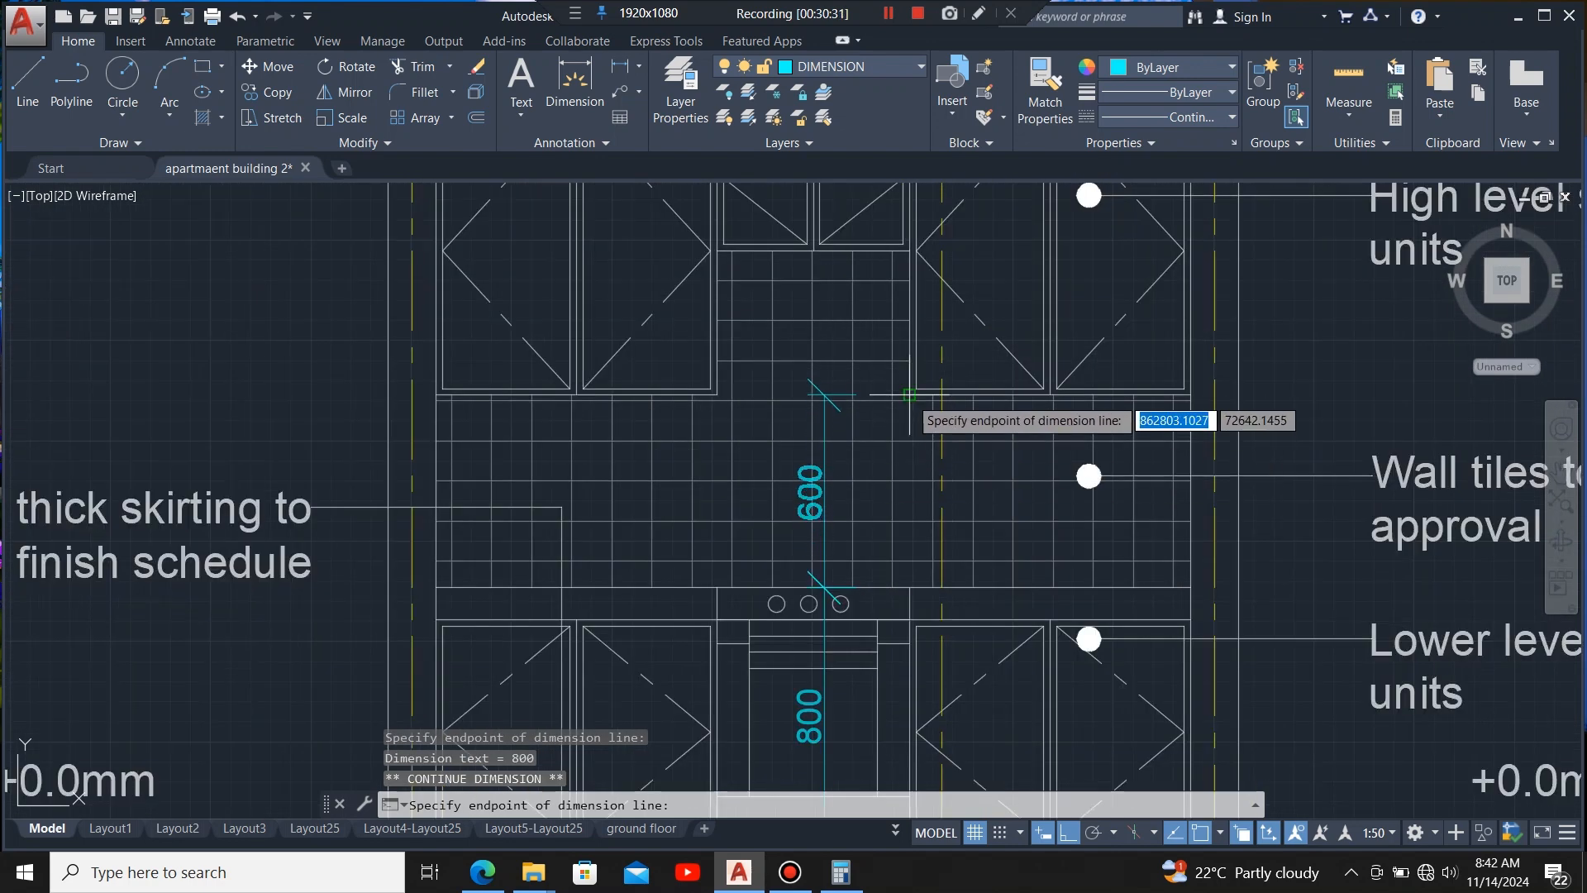
left_click(910, 394)
left_click(911, 251)
- Continue the vertical chain to the top of the high-level cabinets and on to the ceiling, and end the chain there
scroll(893, 562, "down", 4)
scroll(898, 406, "up", 4)
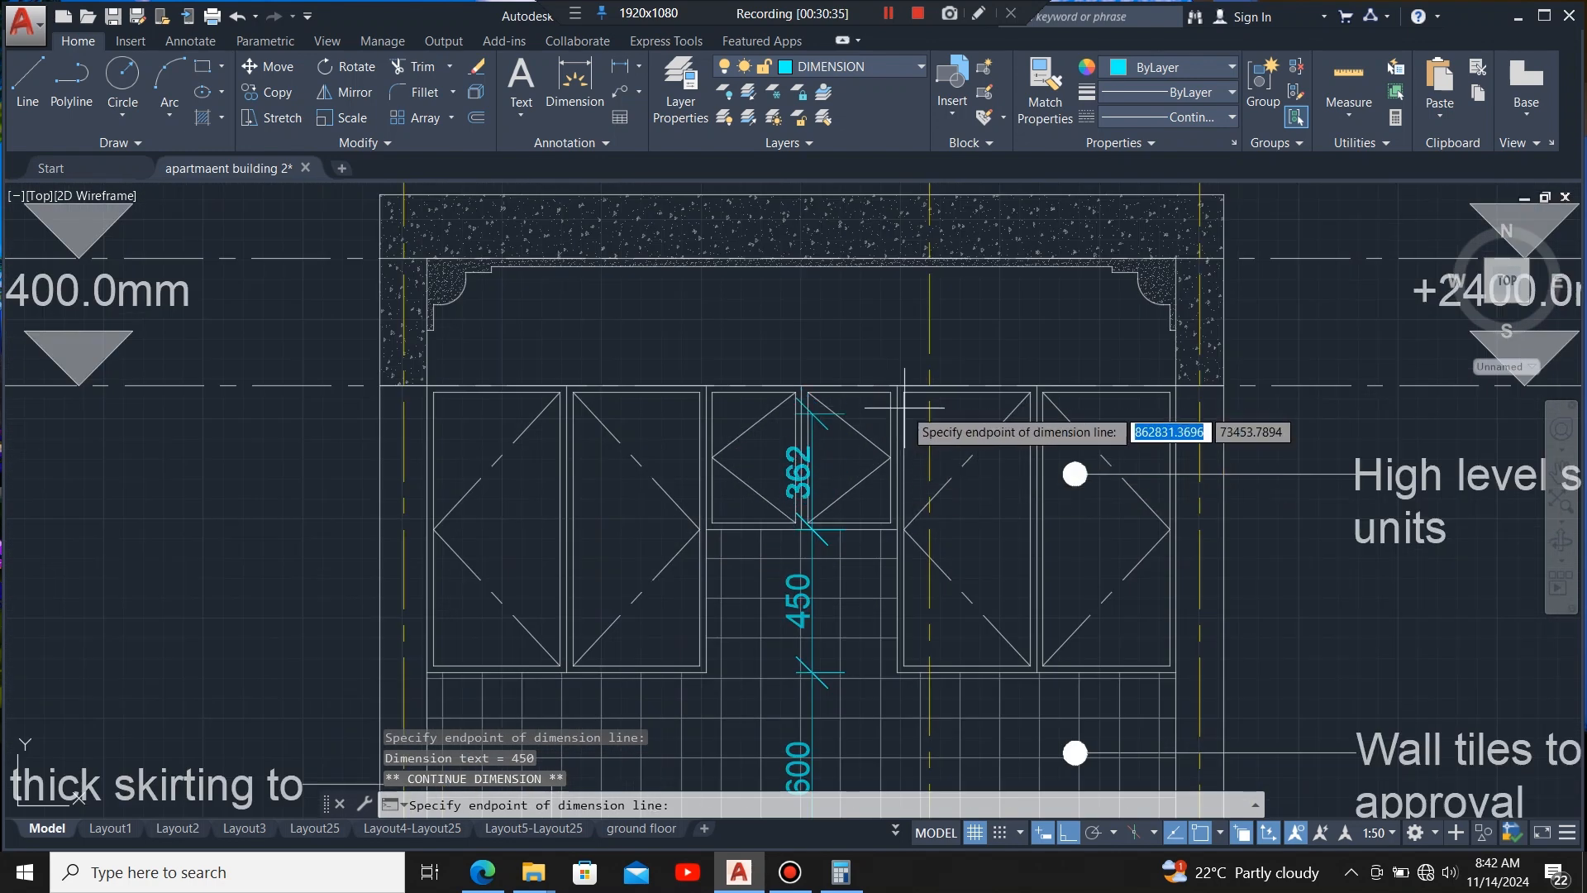
left_click(901, 384)
left_click(929, 261)
scroll(893, 289, "down", 5)
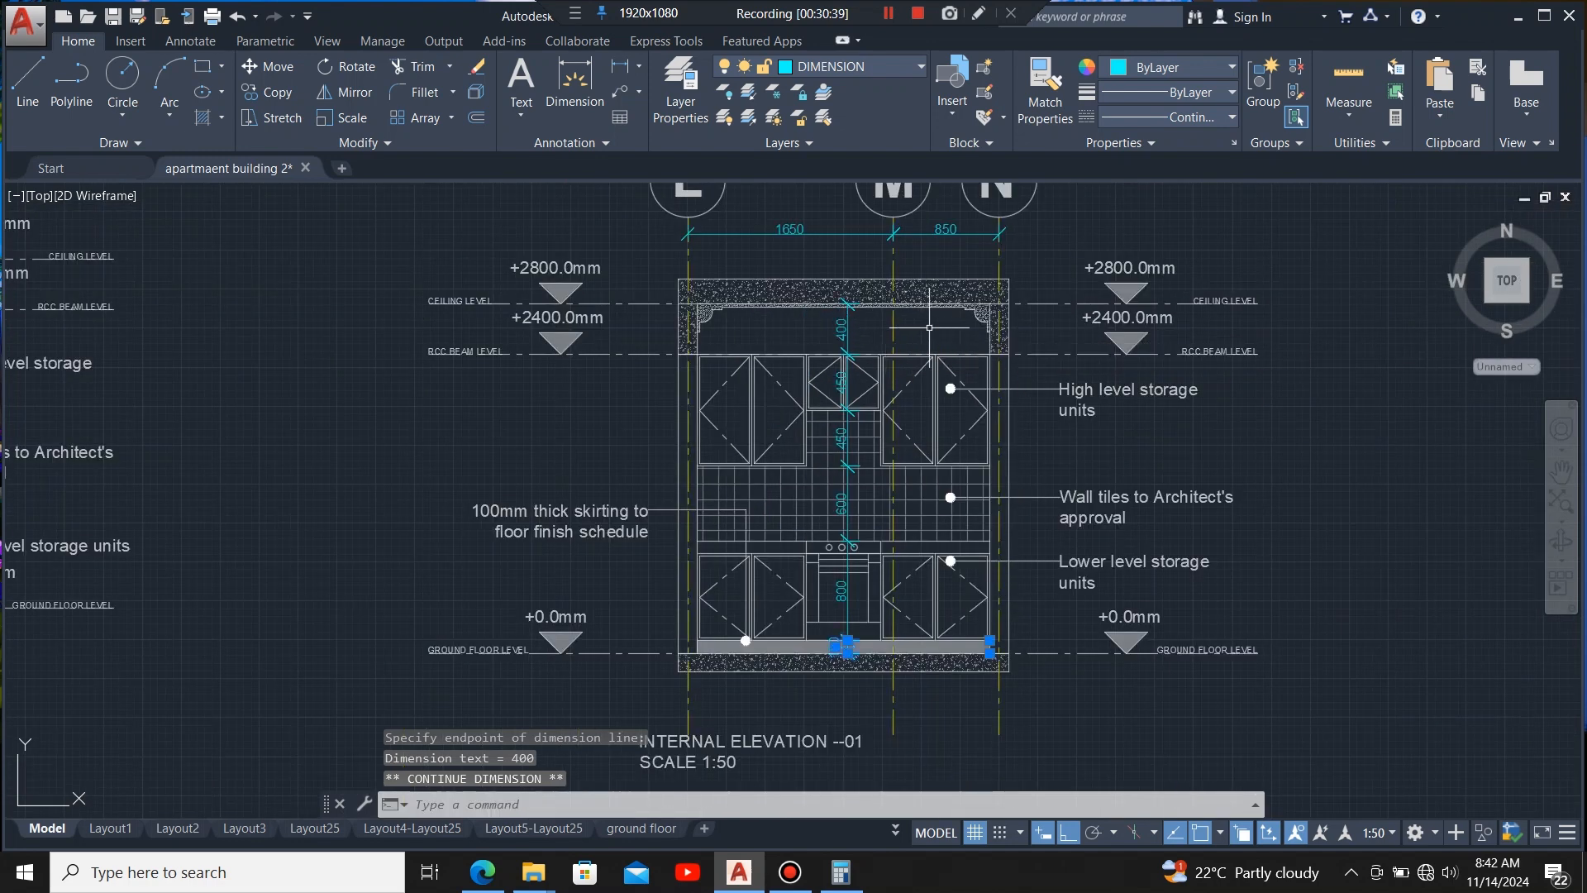
key("Escape")
key("Escape")
- Add a horizontal linear dimension across the base units left of the cooker, placing it in the tiled area just above the worktop
left_click(574, 87)
scroll(726, 570, "up", 4)
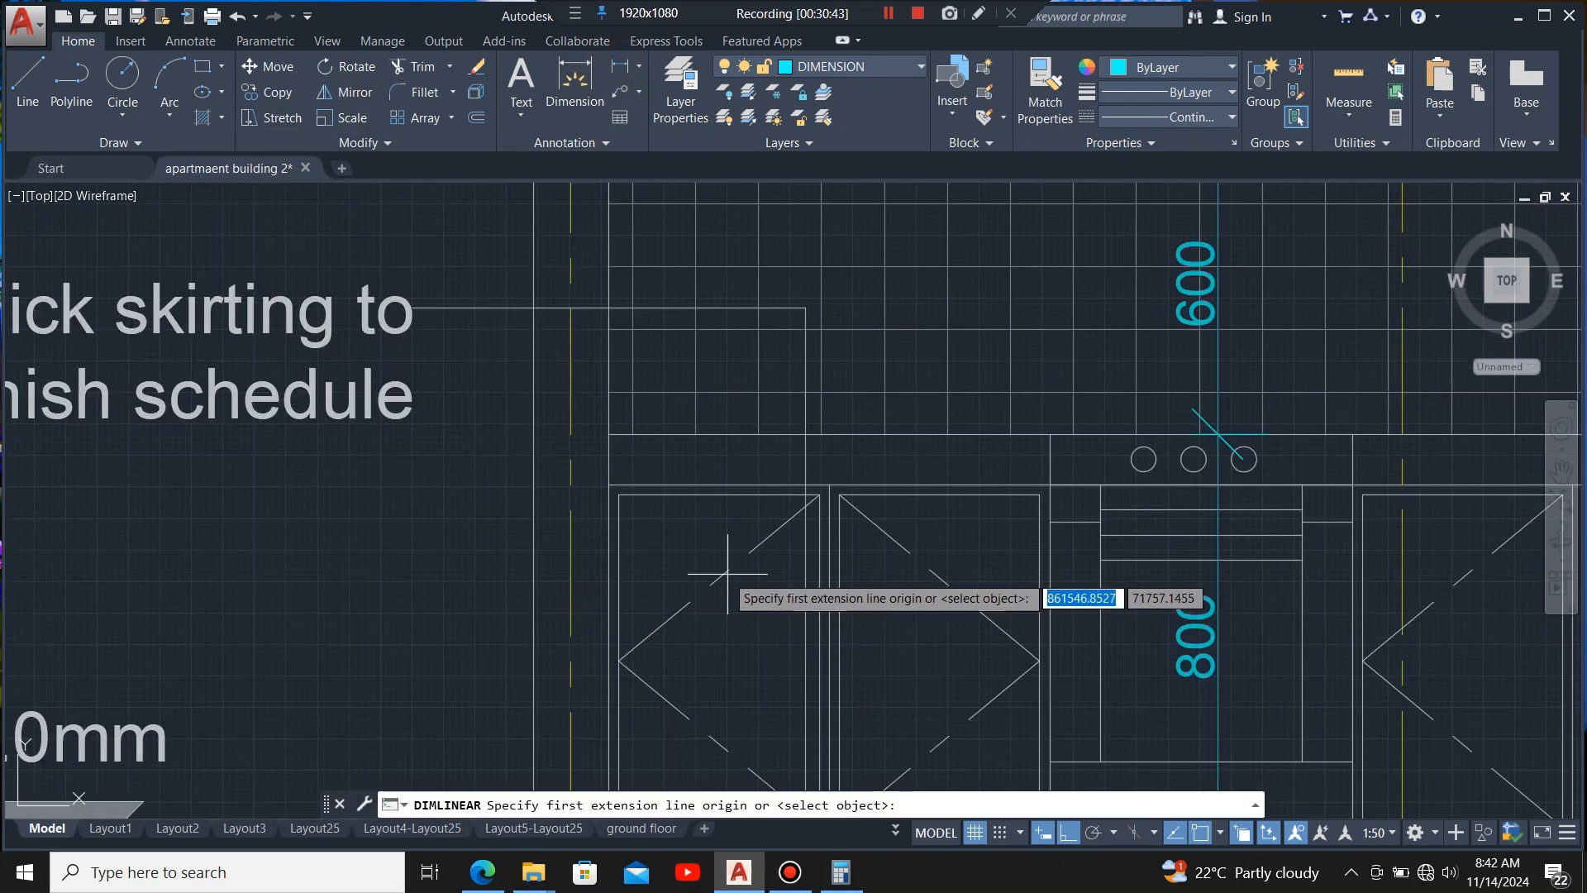
left_click(609, 434)
left_click(1046, 455)
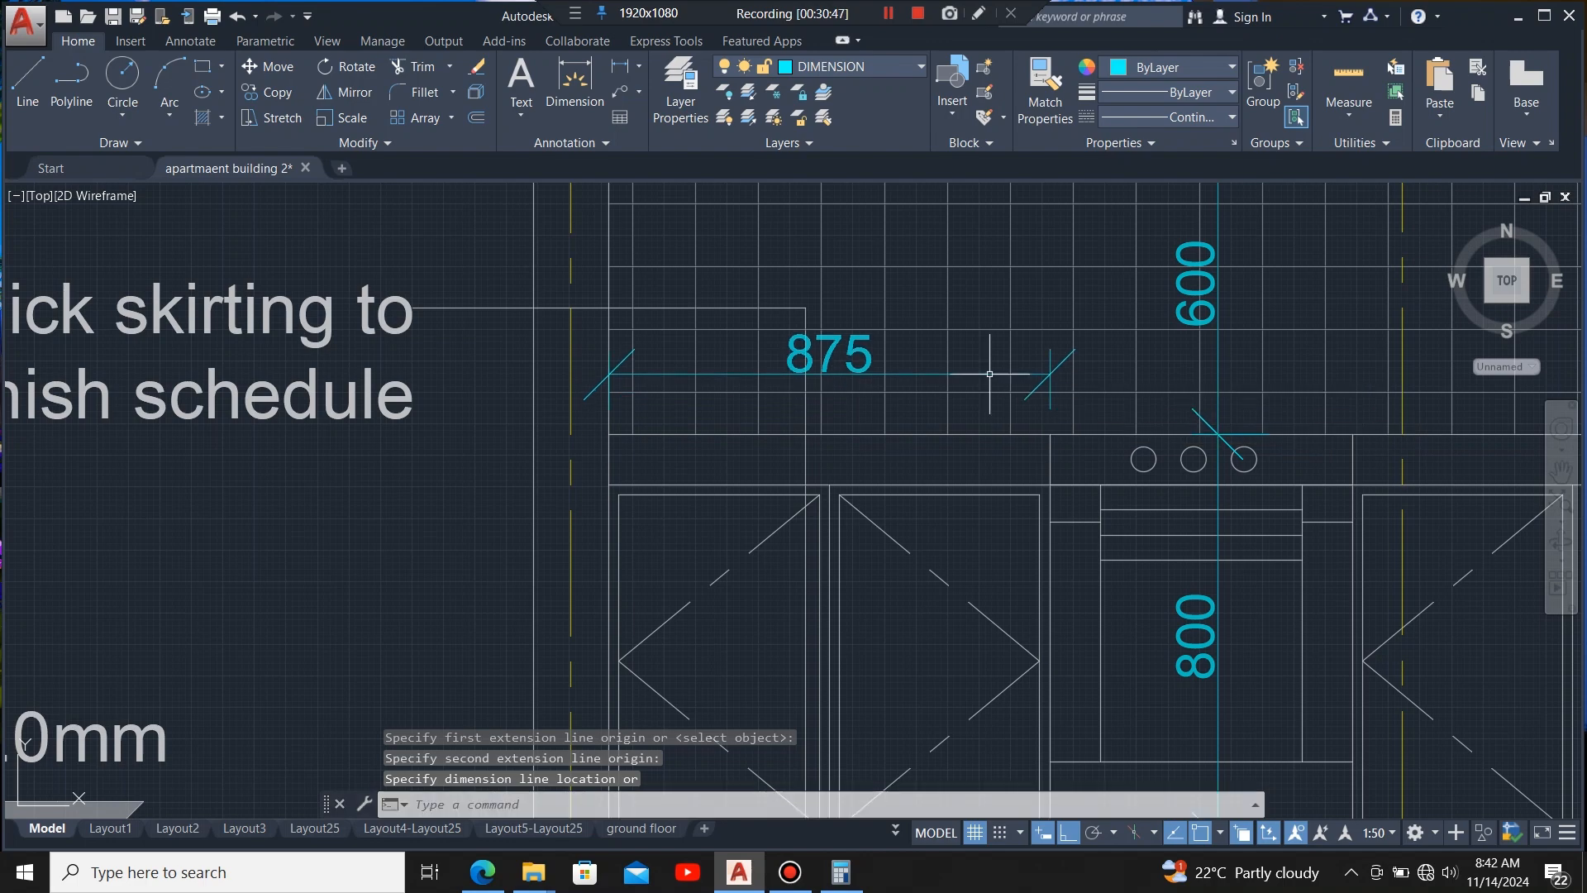
left_click(1048, 372)
- Continue the dimension above the worktop across the cooker and the base units on its right, and end the chain at the right wall
left_click(1050, 373)
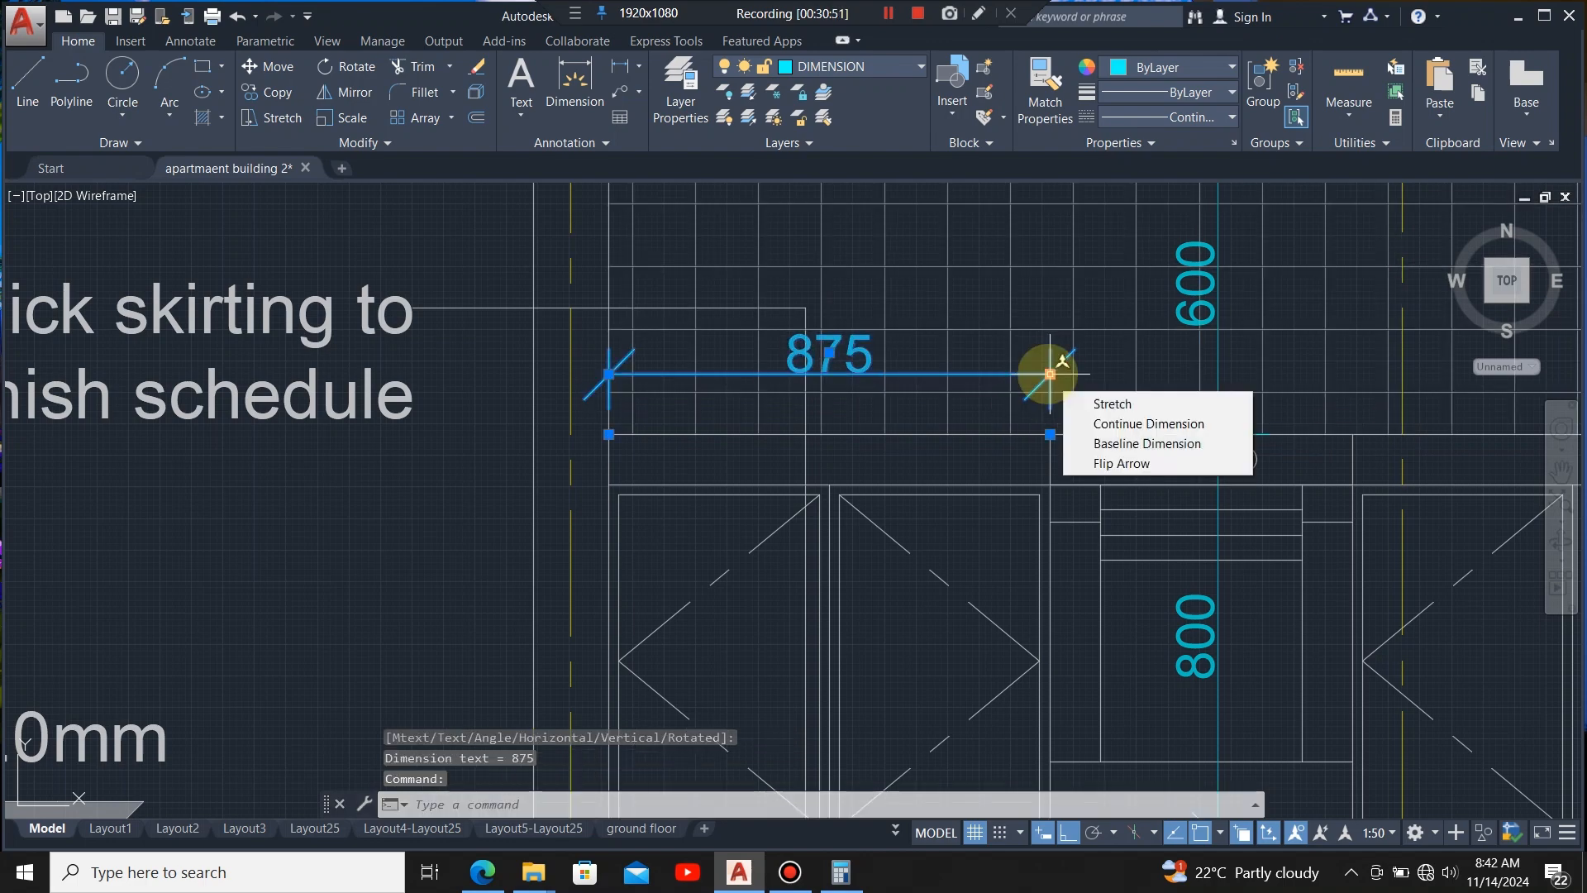
left_click(1148, 425)
scroll(1056, 510, "down", 2)
scroll(1056, 510, "up", 2)
left_click(912, 462)
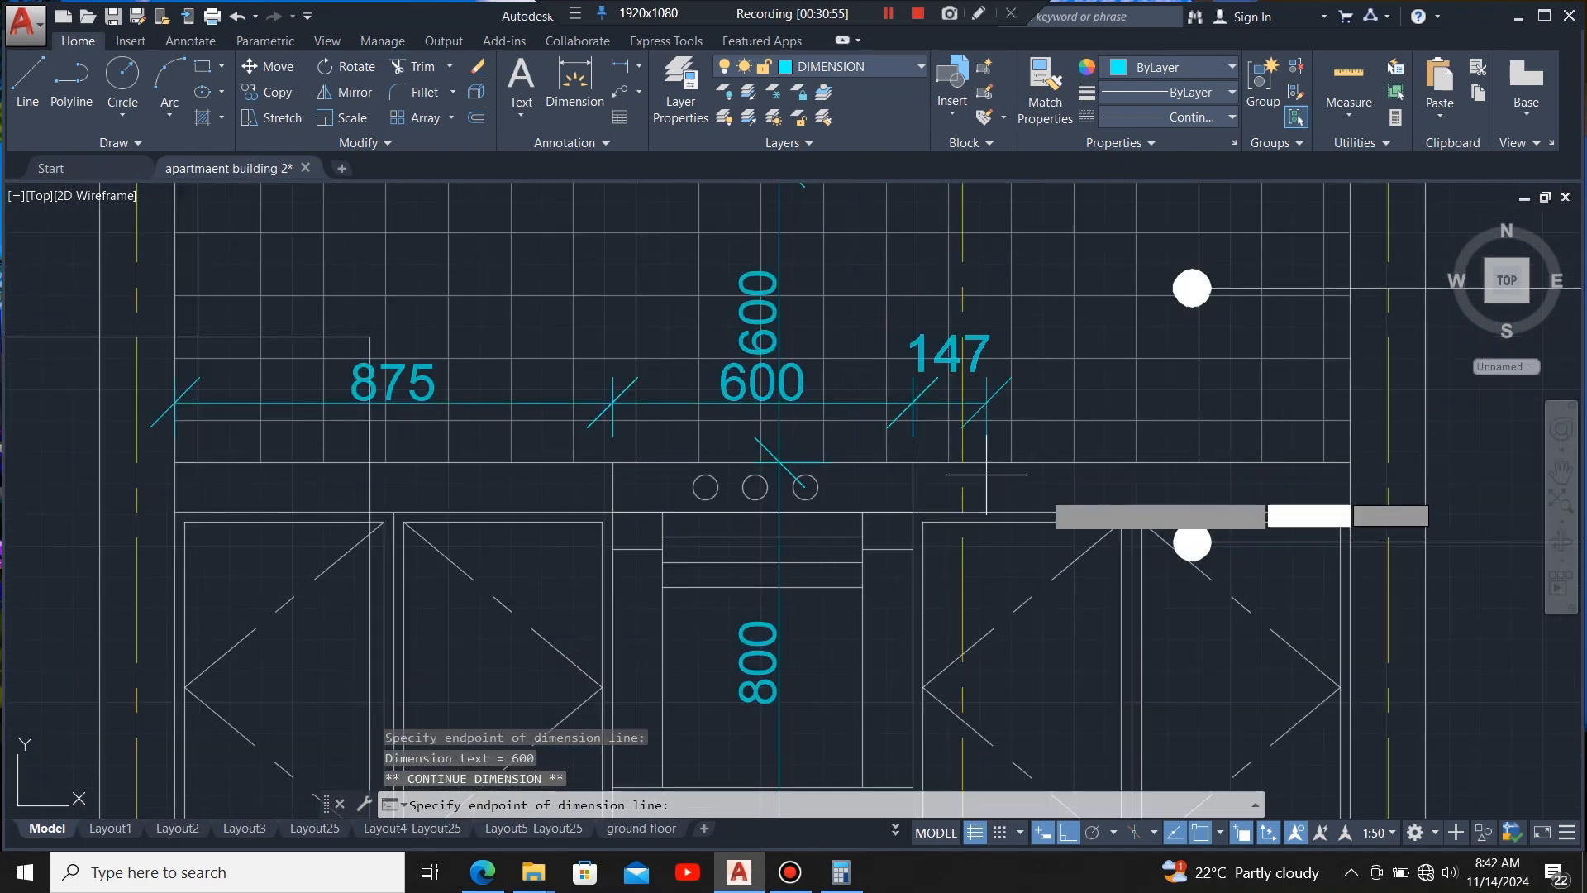
left_click(1351, 462)
scroll(1081, 455, "down", 3)
key("Escape")
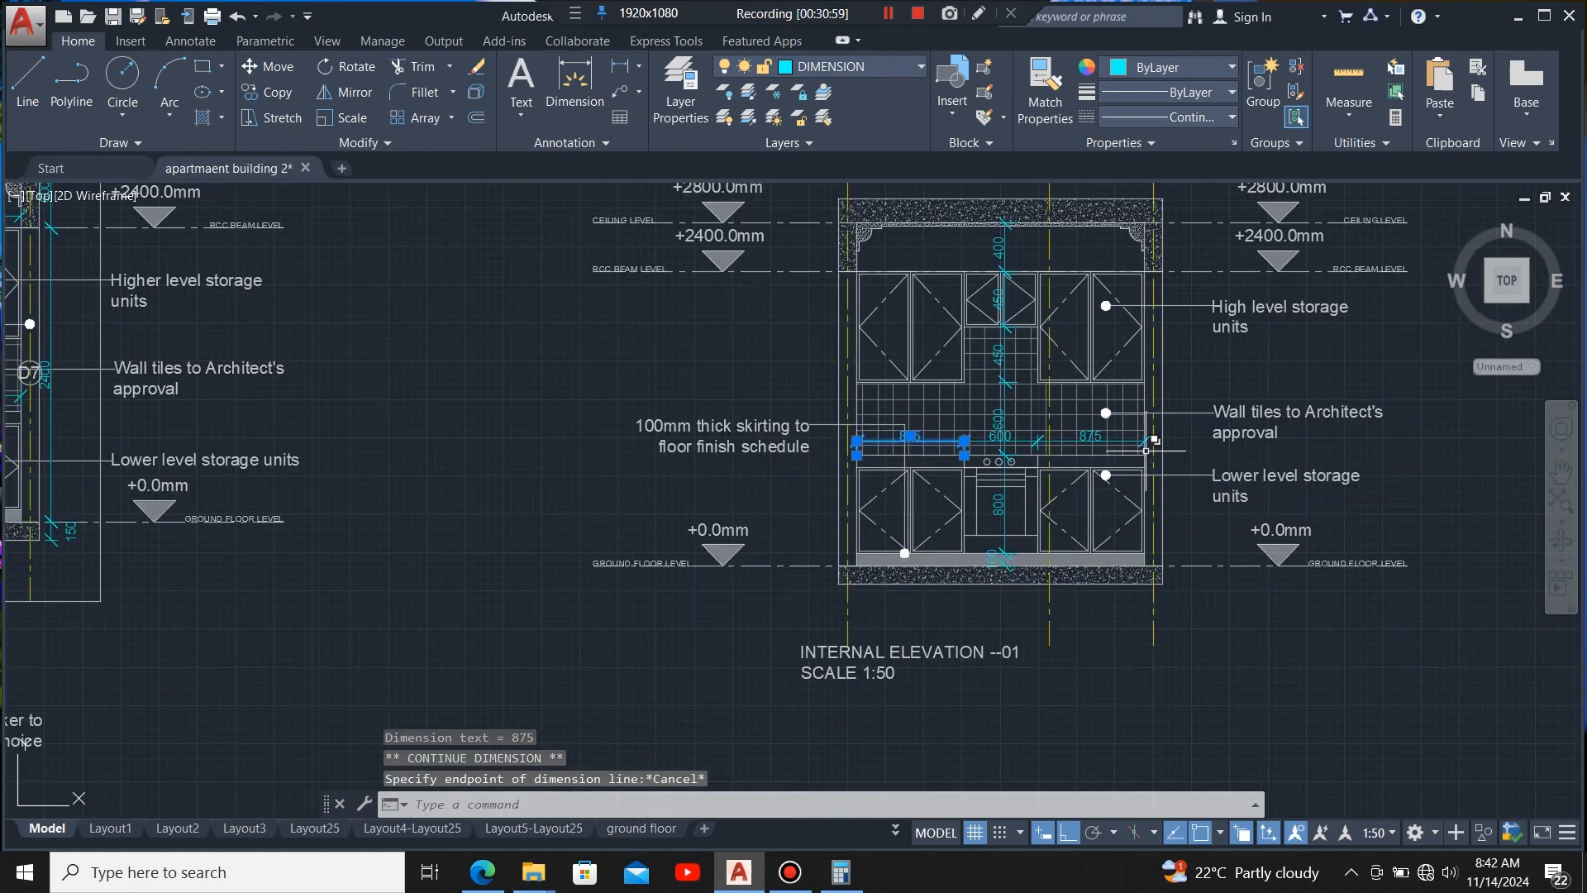
scroll(1081, 443, "up", 2)
key("Escape")
scroll(809, 554, "down", 2)
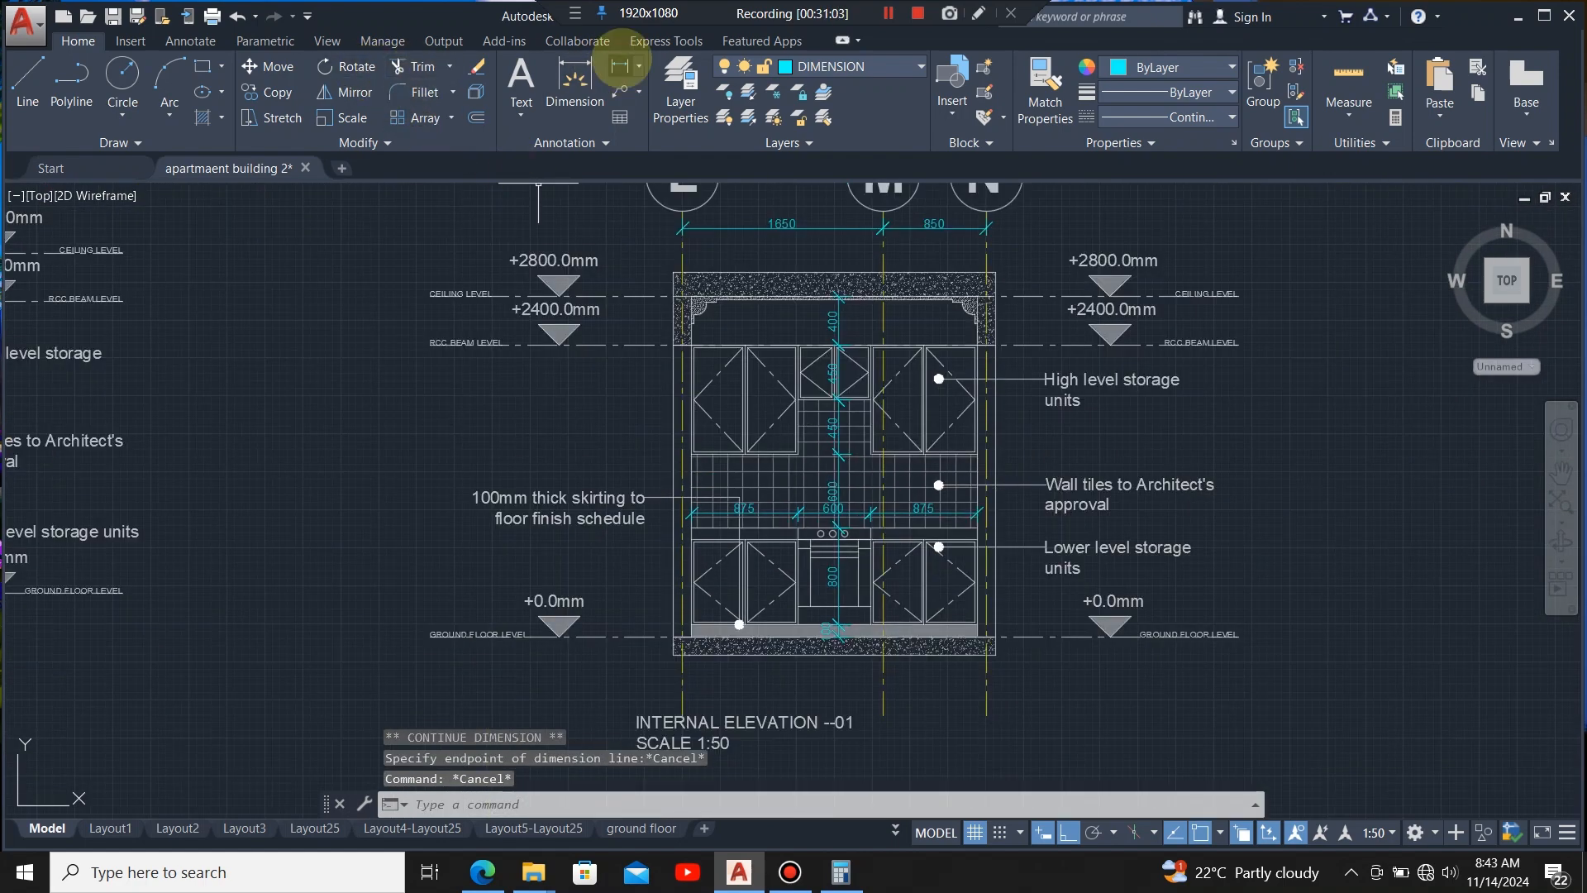
- Add a horizontal linear dimension across the left pair of high-level storage units, placing it just above the cabinets
left_click(620, 66)
scroll(699, 331, "up", 5)
left_click(642, 434)
scroll(939, 471, "down", 3)
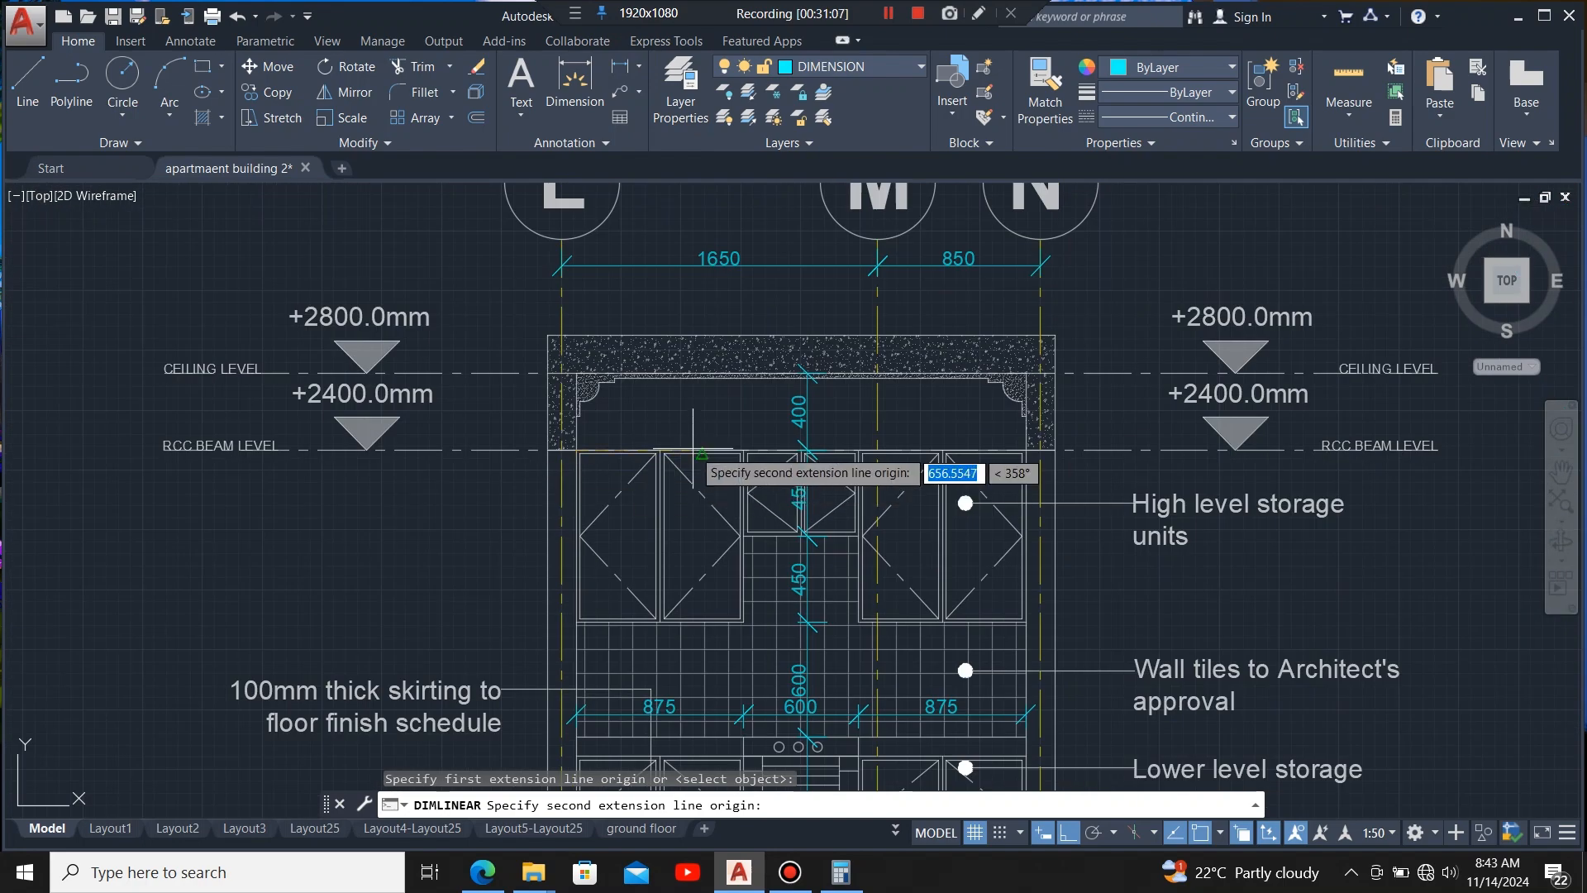
scroll(823, 468, "up", 3)
left_click(798, 453)
left_click(782, 397)
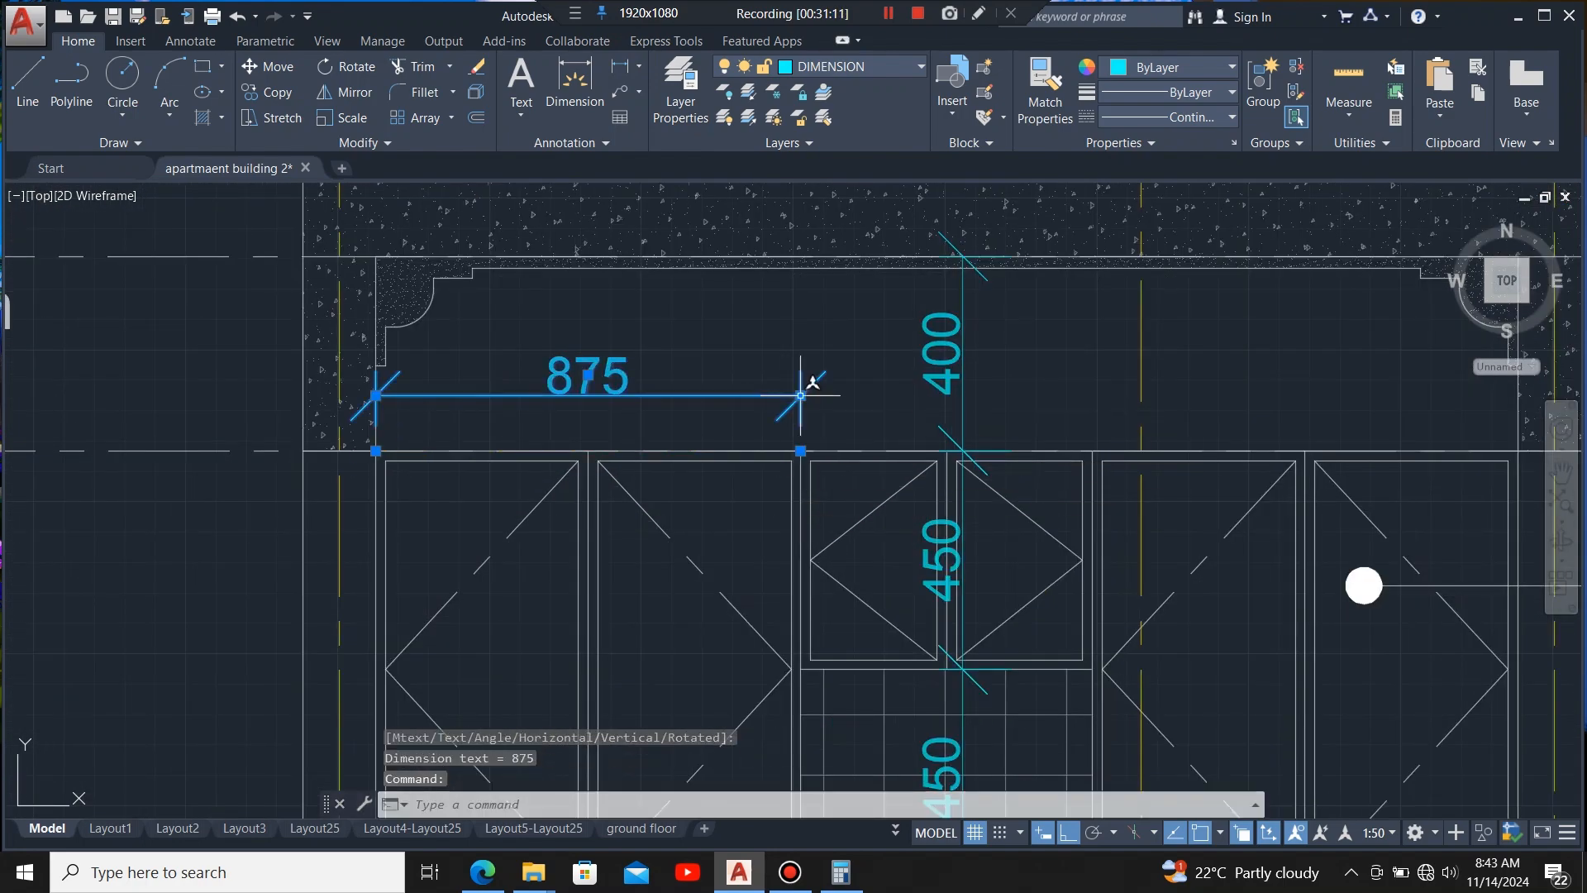
- Continue the upper horizontal dimension across the short middle cabinets and the right pair of high-level units, and end the chain
right_click(814, 412)
left_click(862, 450)
left_click(1092, 452)
scroll(817, 481, "down", 3)
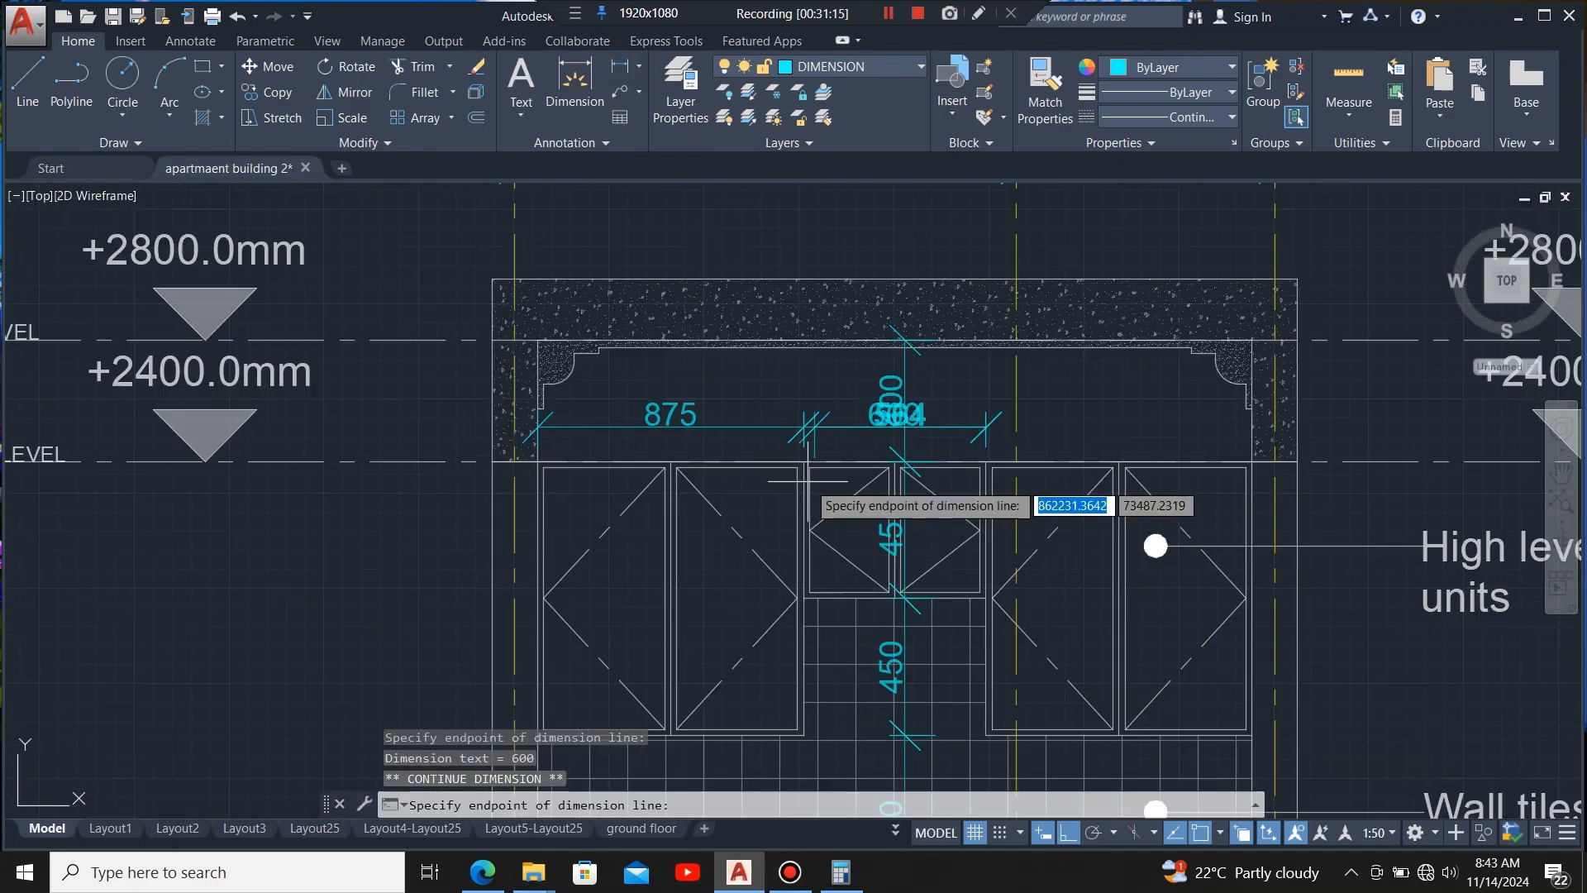
scroll(1116, 489, "up", 3)
key("Escape")
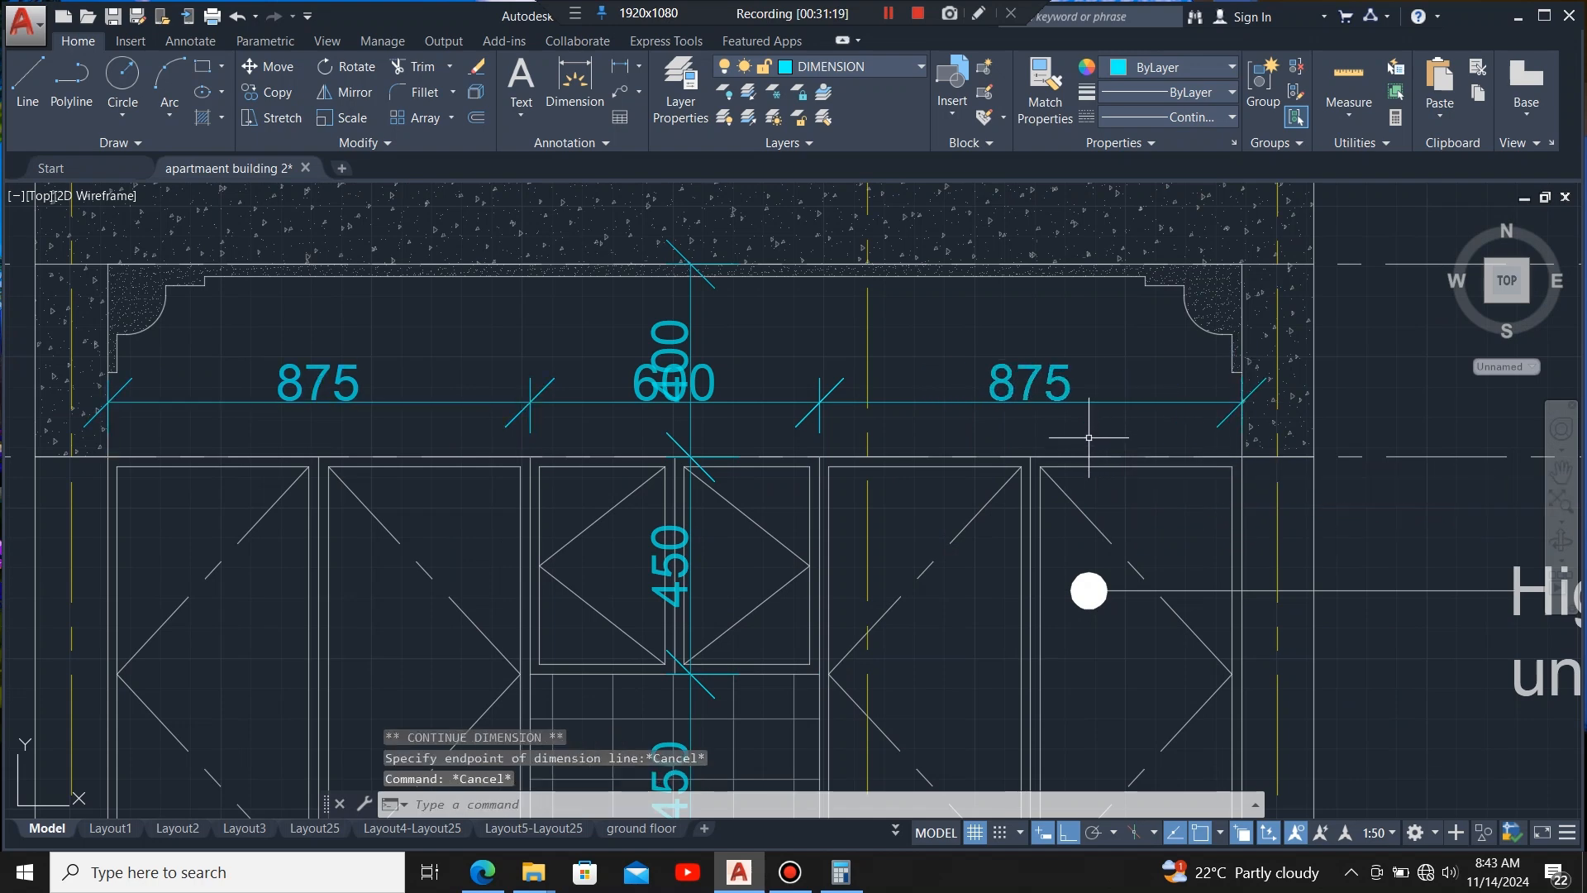
- Move all the vertical chain dimensions, from ceiling to skirting, horizontally to the right so their text clears the 600 dimensions
scroll(1072, 361, "down", 3)
scroll(888, 401, "up", 3)
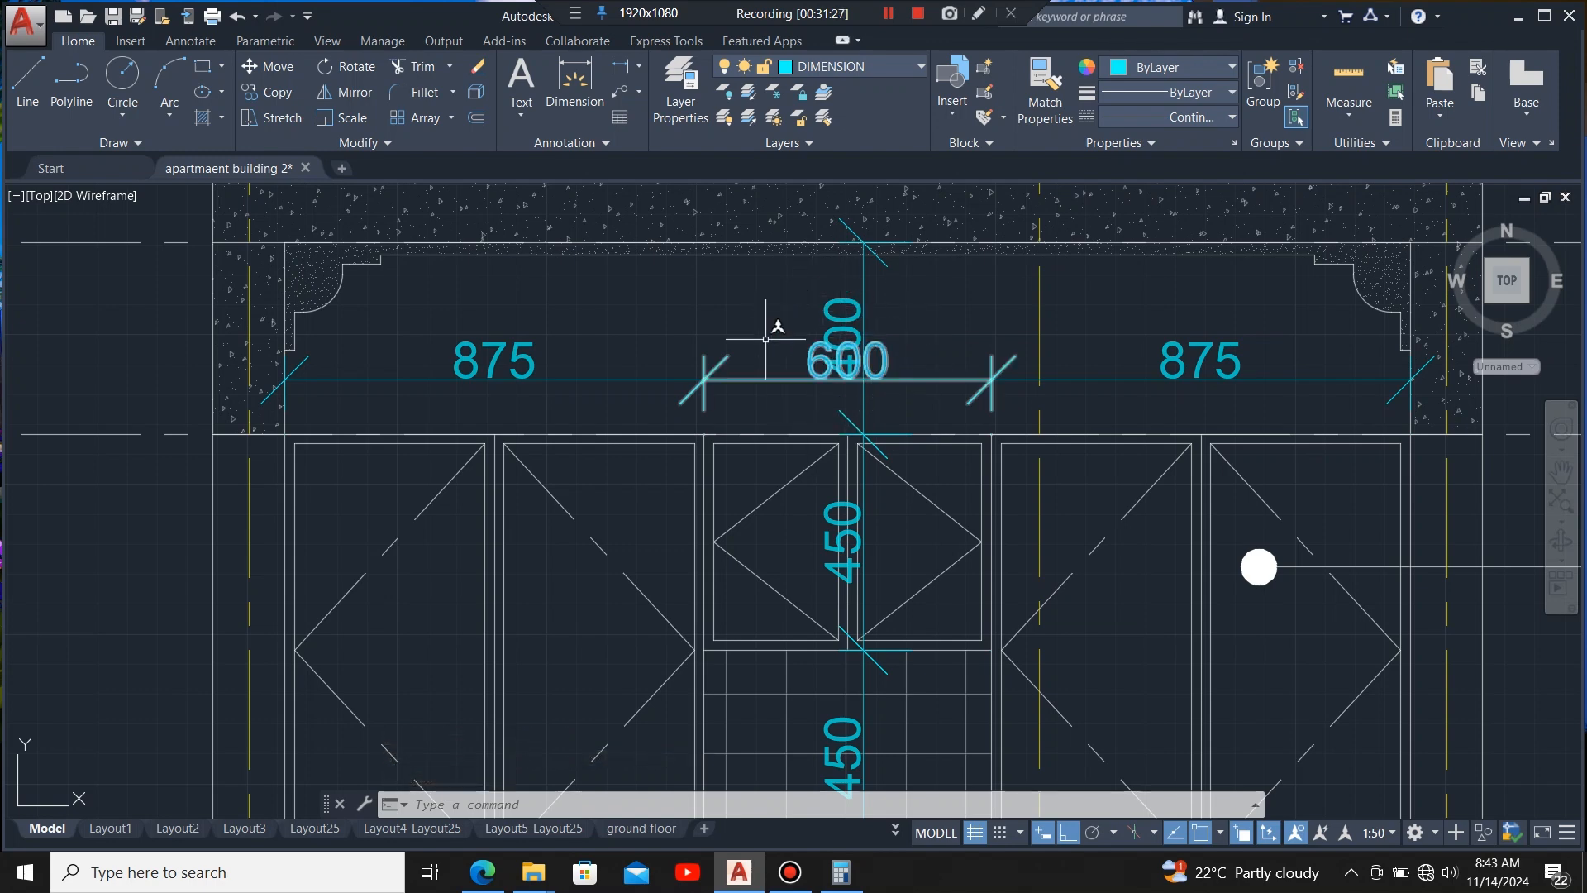
left_click(862, 406)
left_click(864, 529)
scroll(869, 512, "down", 5)
scroll(864, 578, "up", 5)
left_click(882, 463)
scroll(910, 442, "down", 5)
scroll(912, 541, "up", 5)
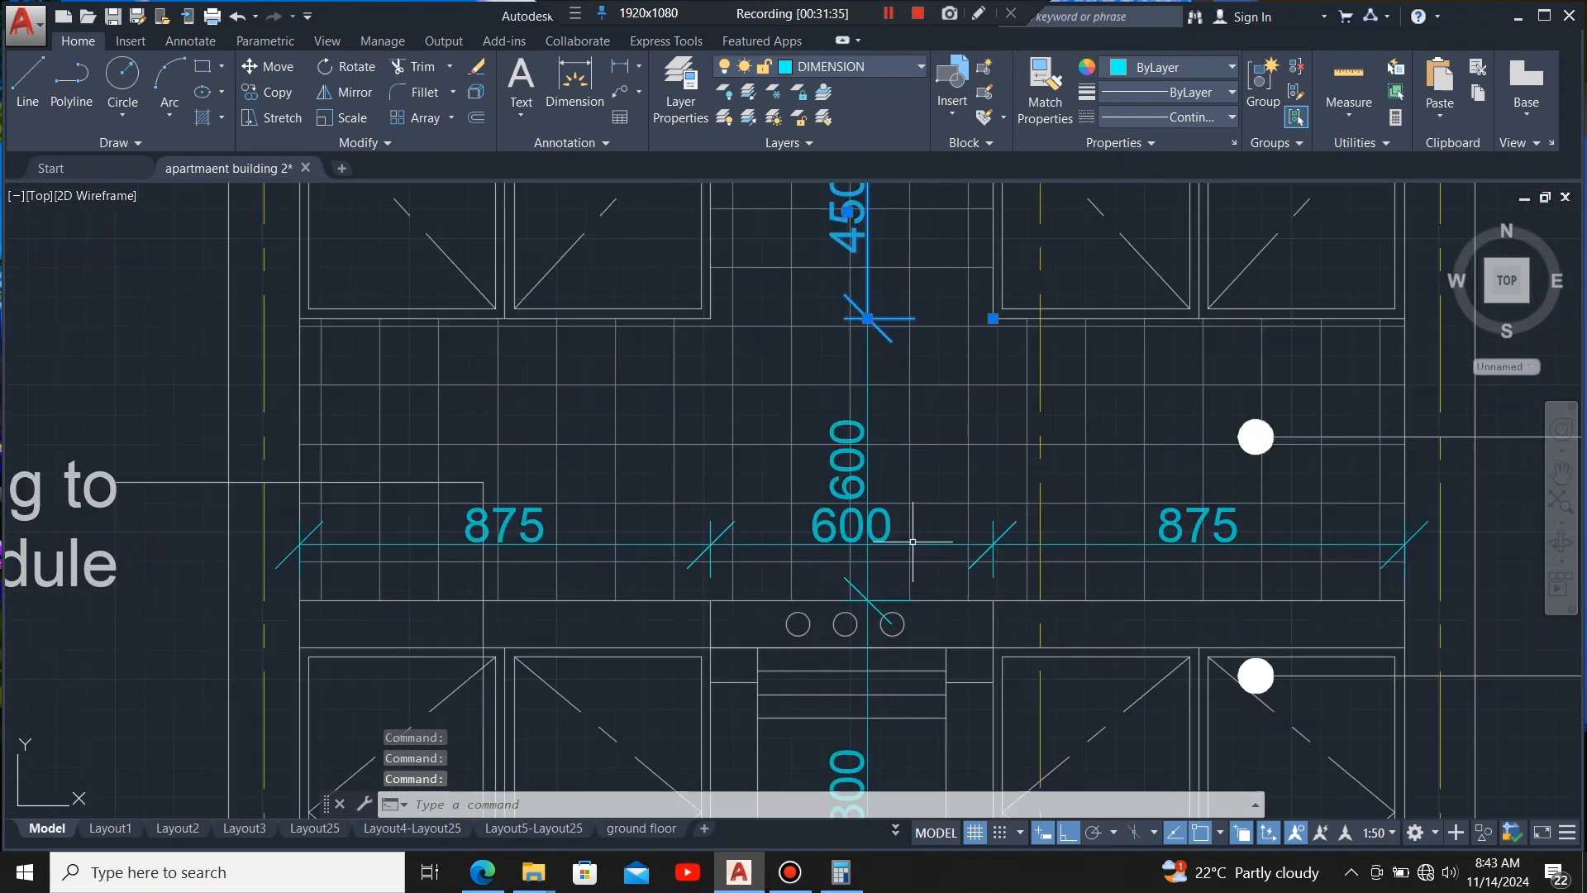
left_click(869, 450)
scroll(910, 426, "down", 5)
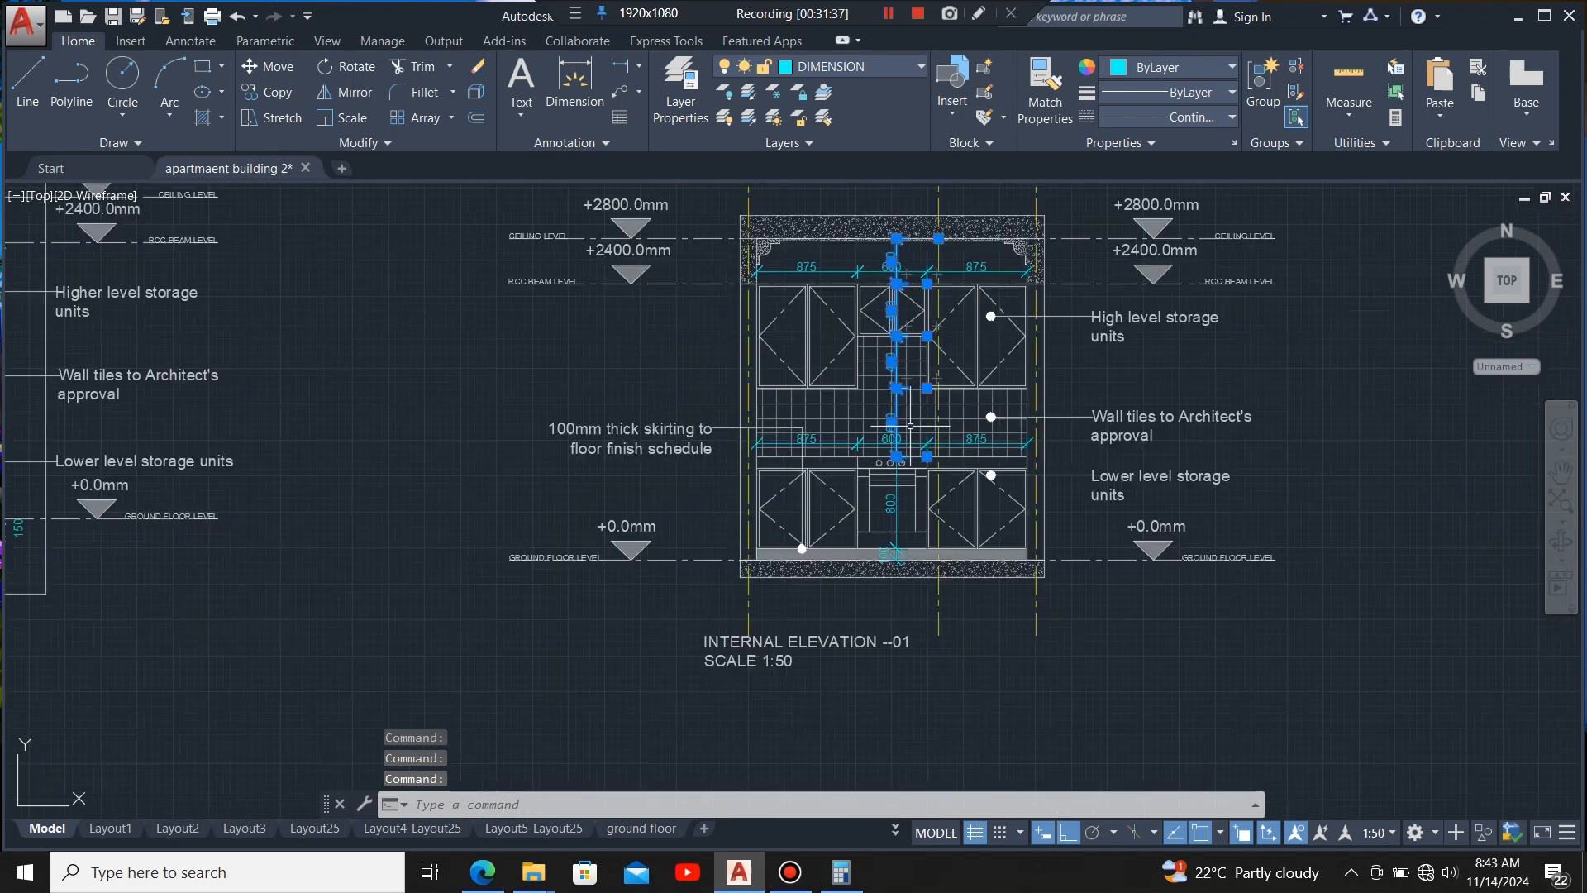
scroll(901, 533, "up", 5)
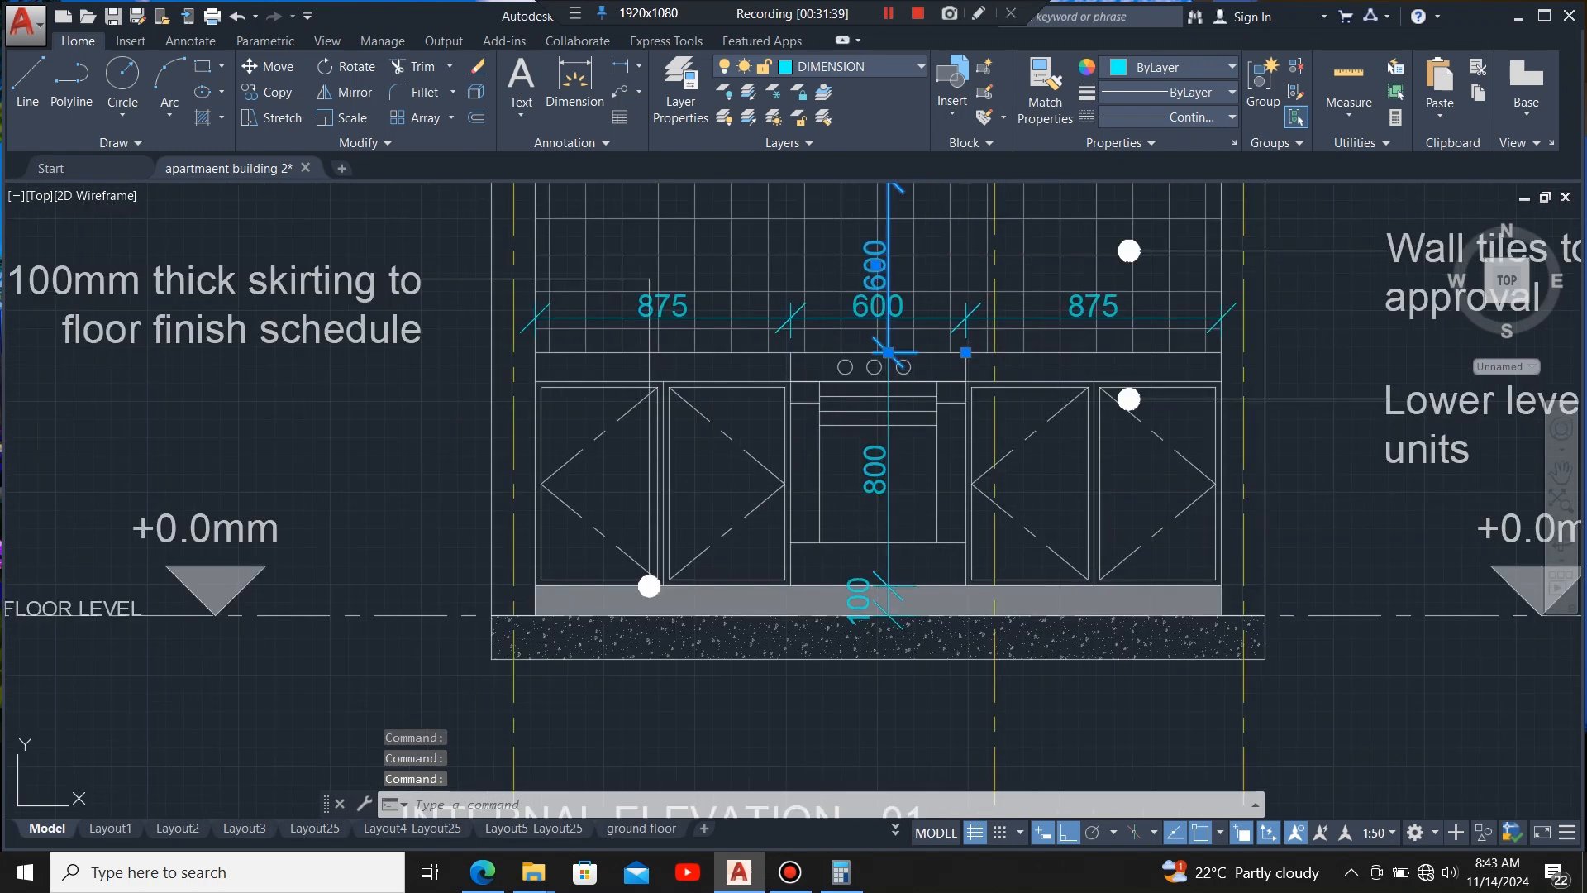
left_click(888, 604)
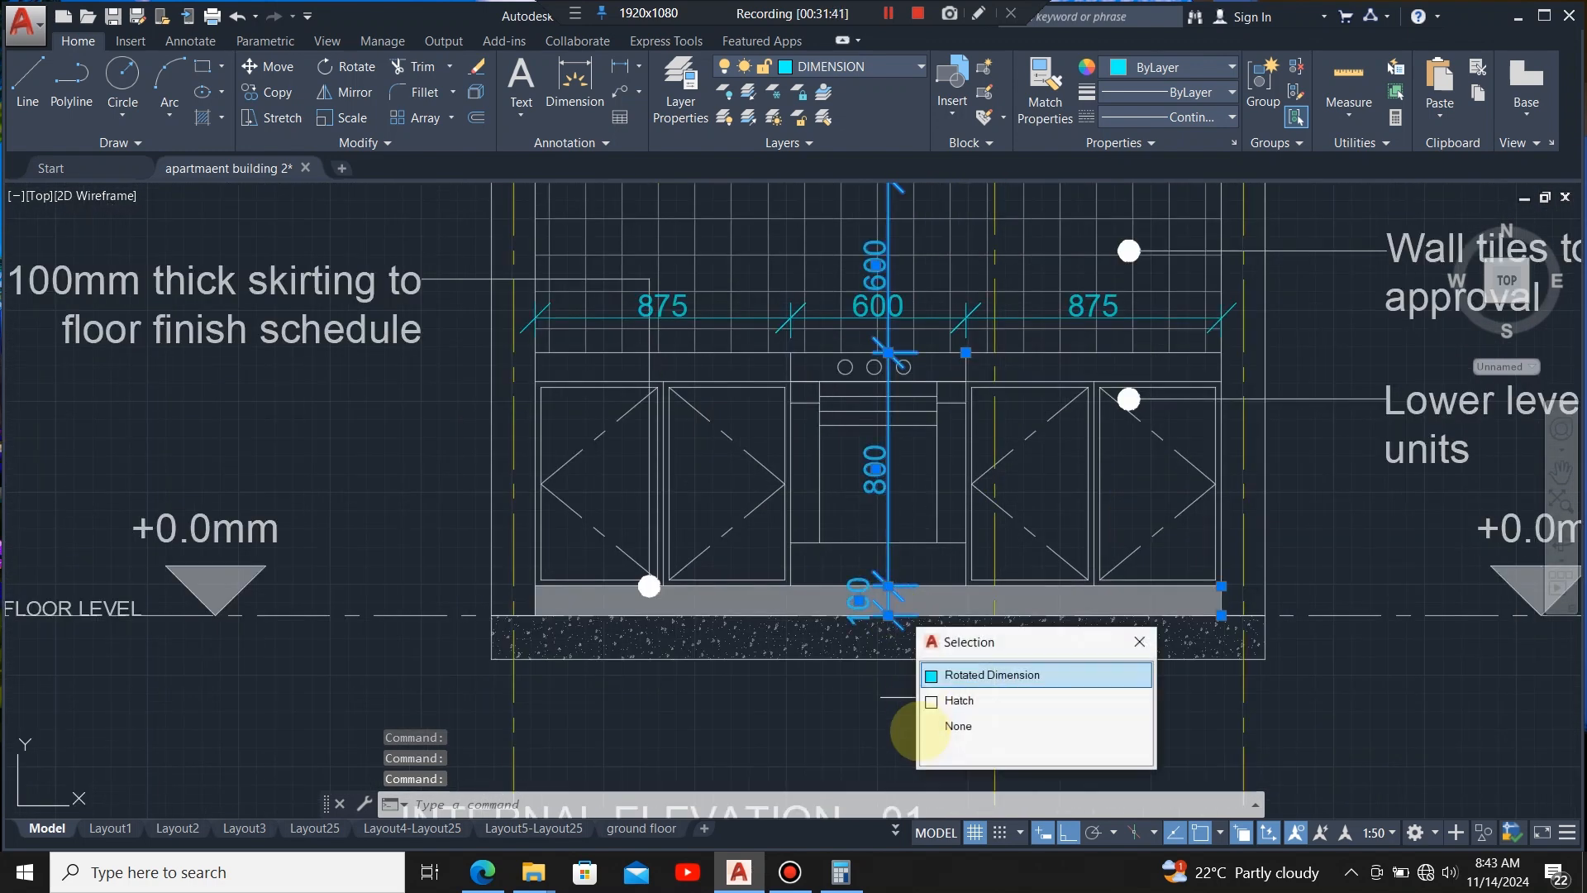
left_click(942, 666)
scroll(920, 692, "down", 5)
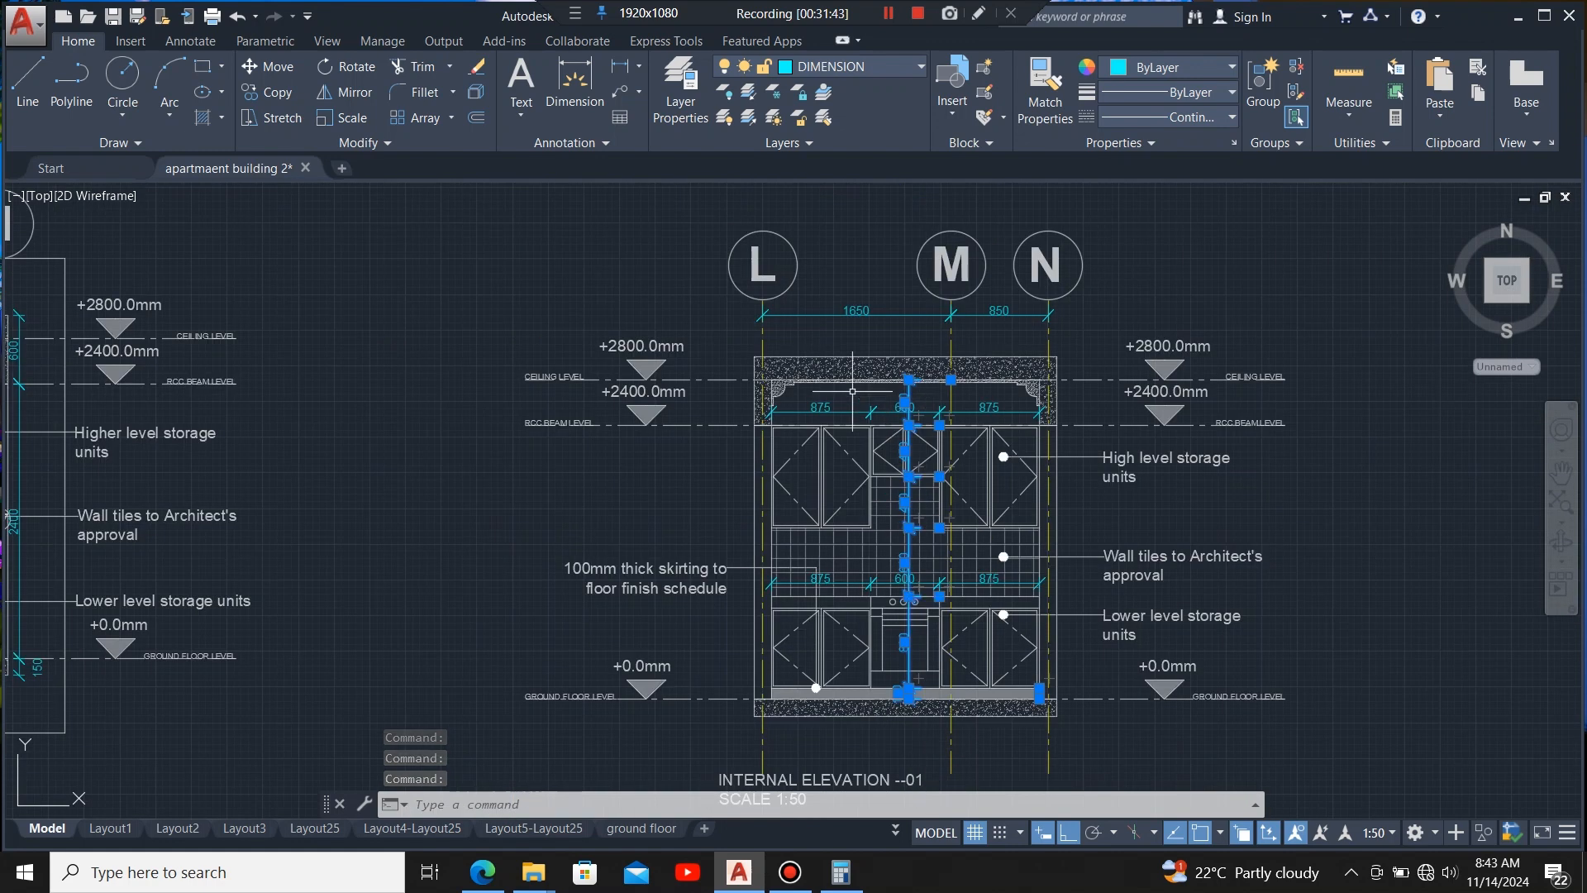
left_click(272, 66)
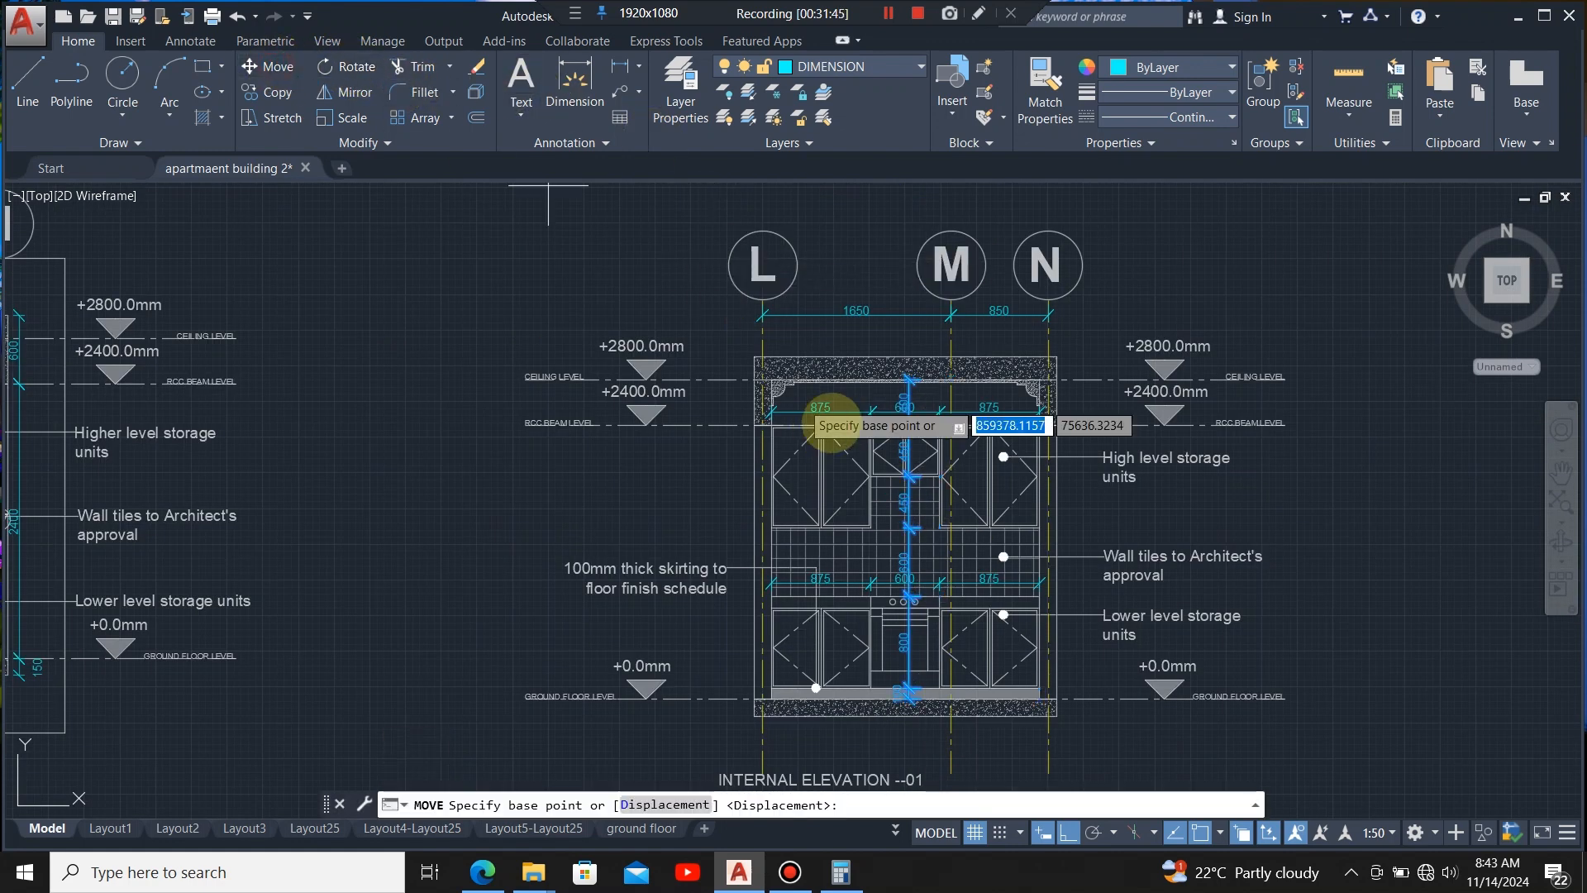
scroll(957, 399, "up", 5)
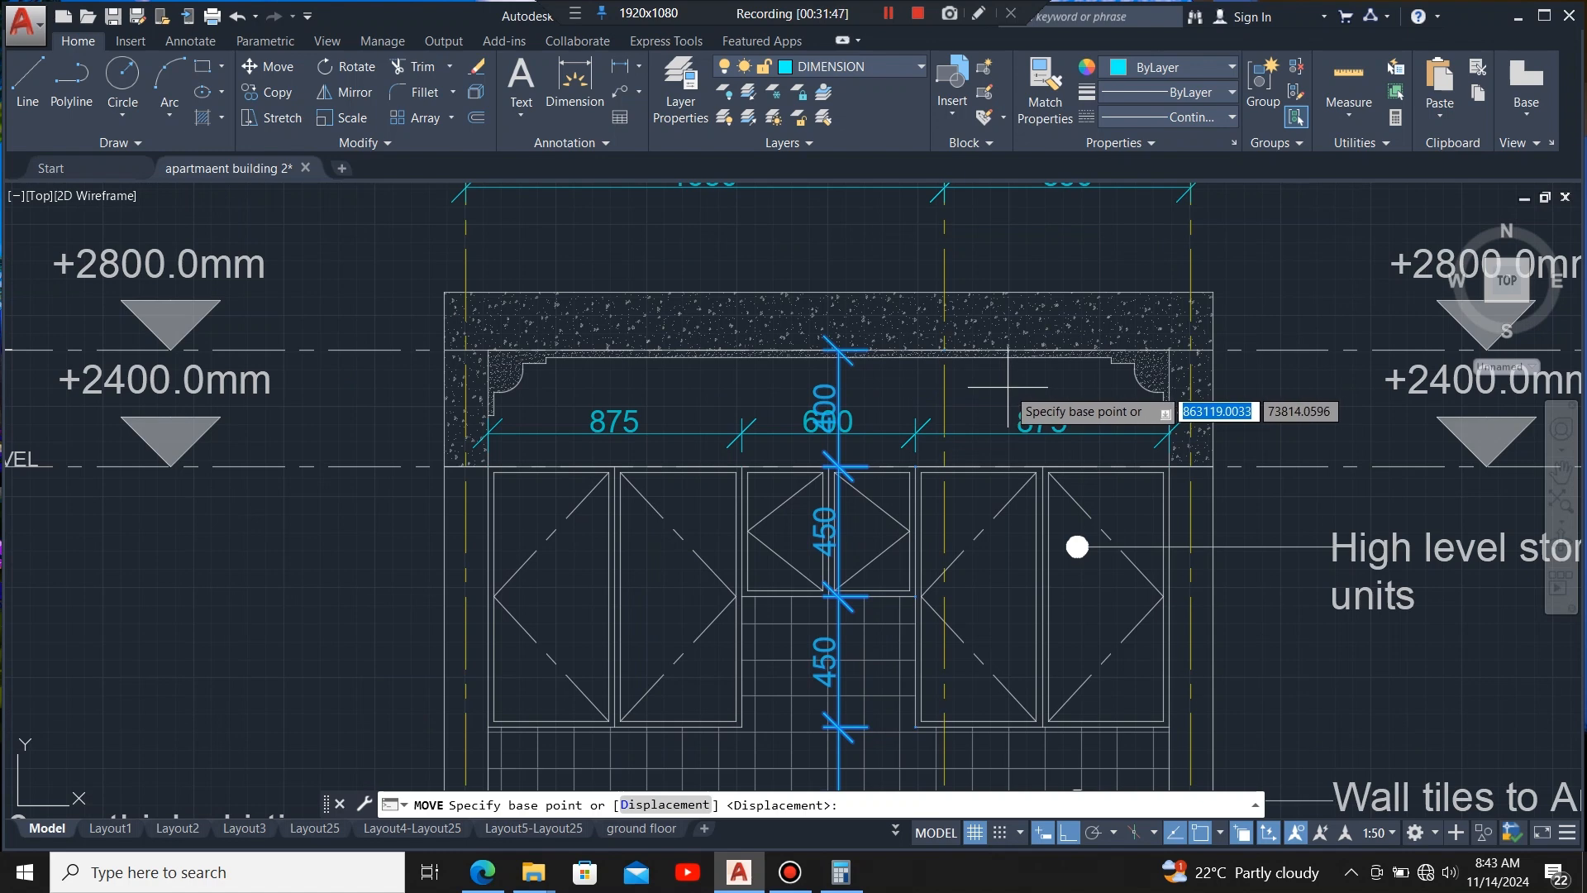
left_click(1008, 386)
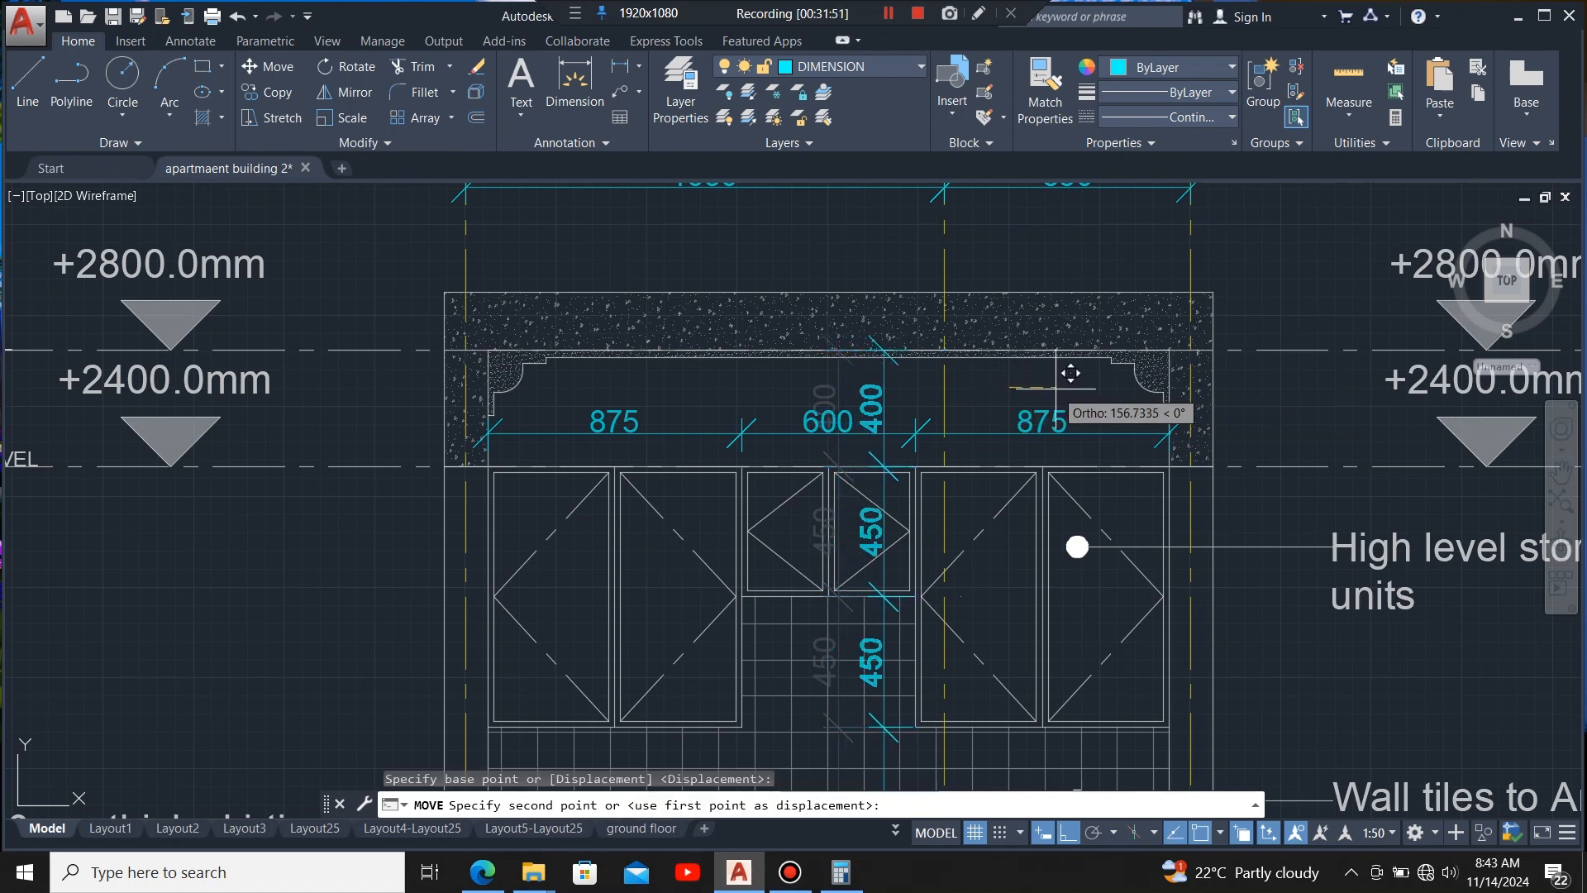
left_click(1062, 382)
- Examine the second elevation's dimension chains and compare the drawing with the annotated elevation beside it
scroll(854, 215, "down", 2)
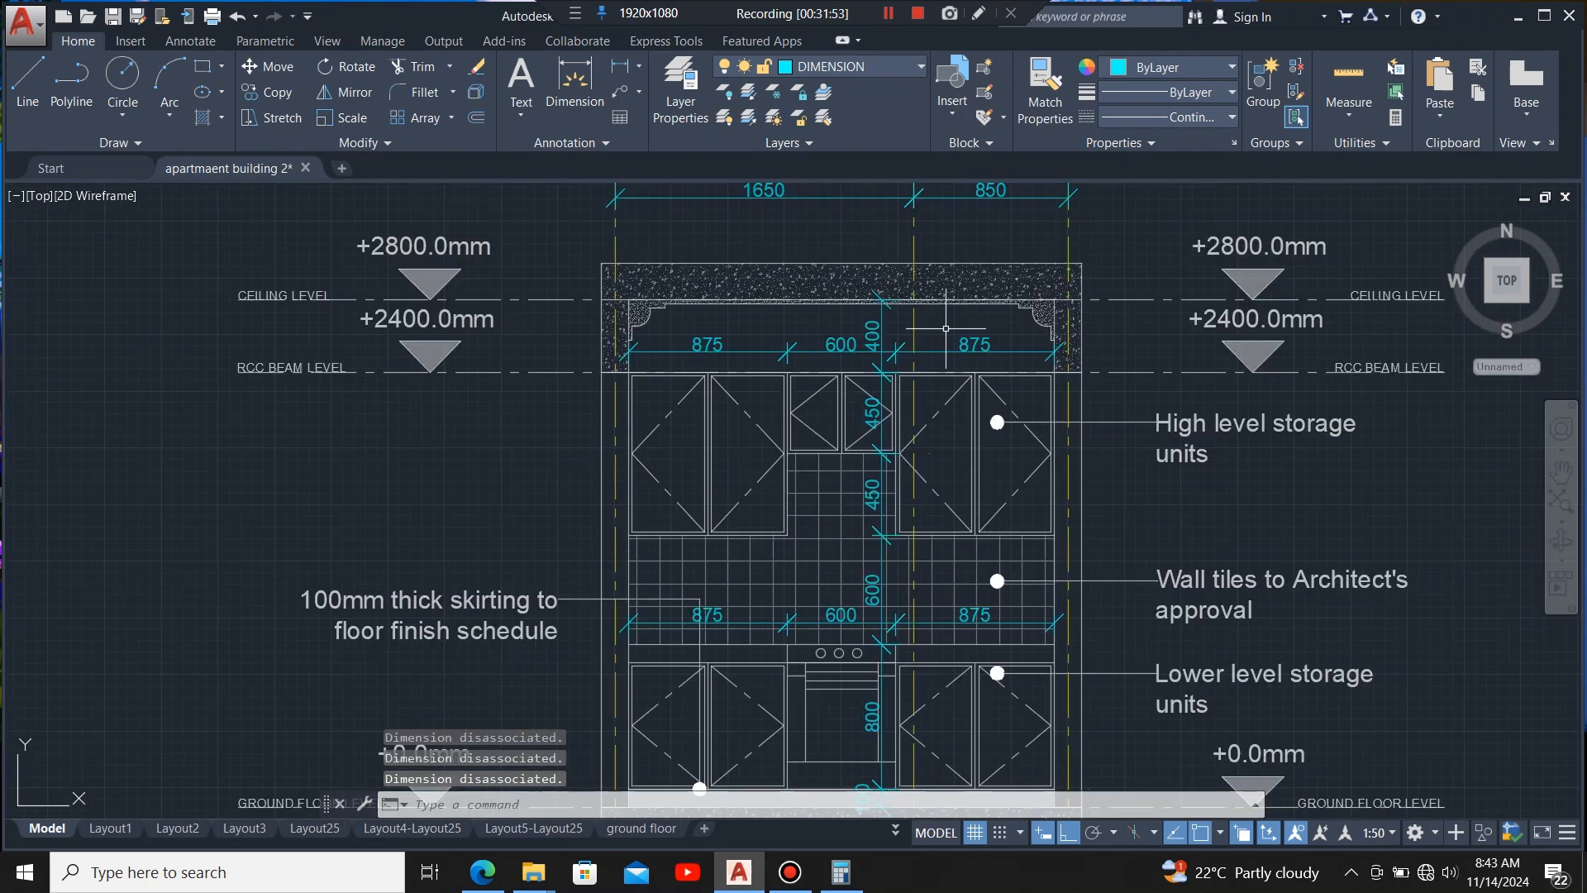
scroll(929, 297, "down", 2)
scroll(909, 569, "up", 5)
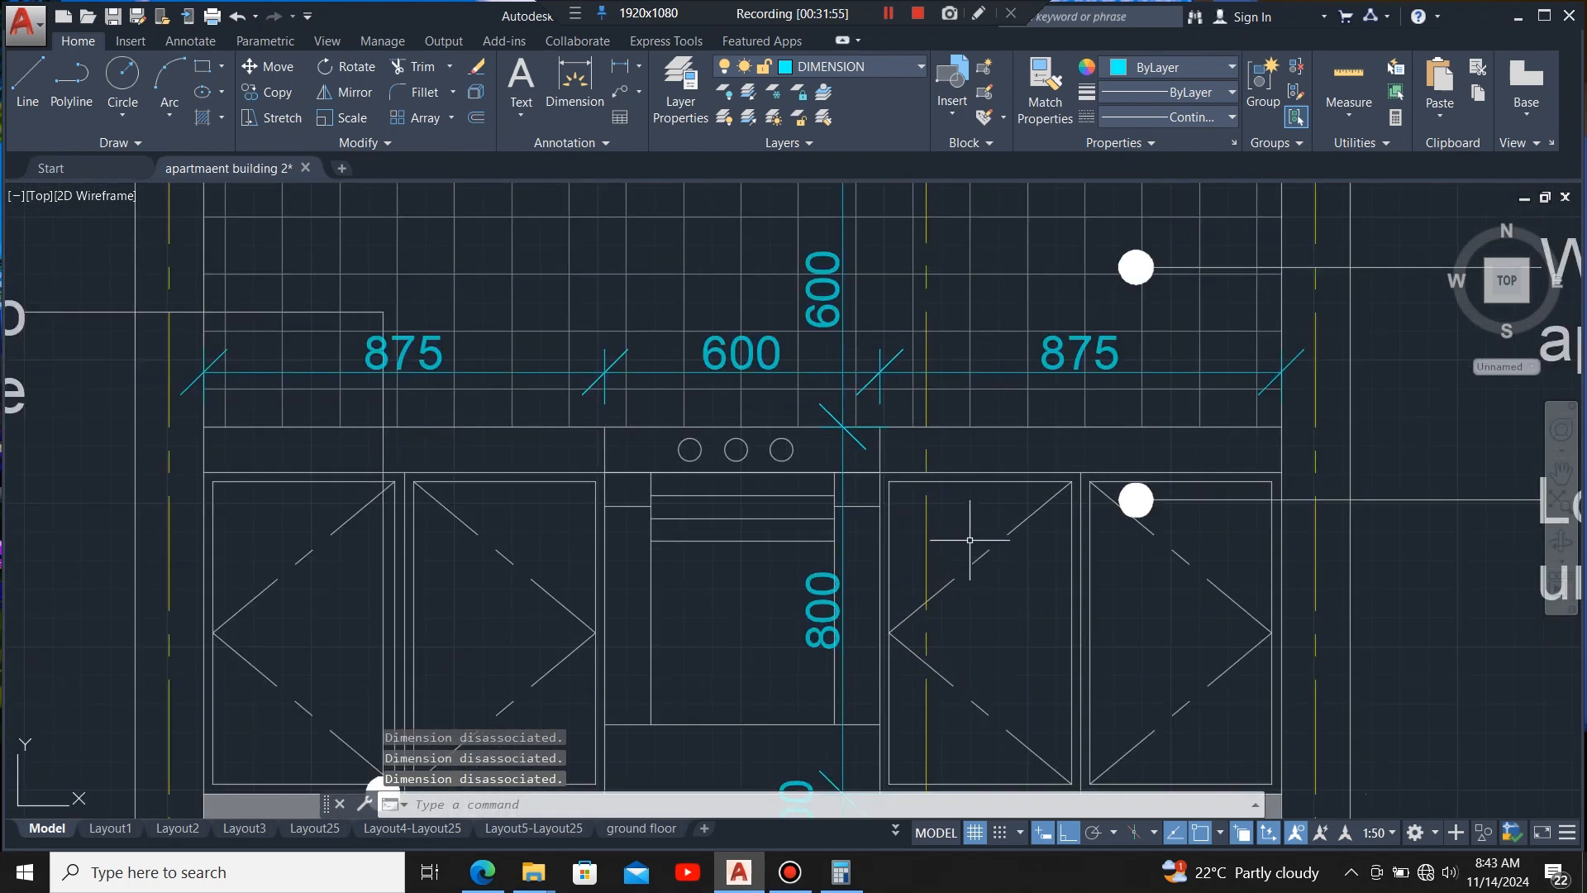
scroll(985, 537, "down", 1)
scroll(971, 596, "down", 2)
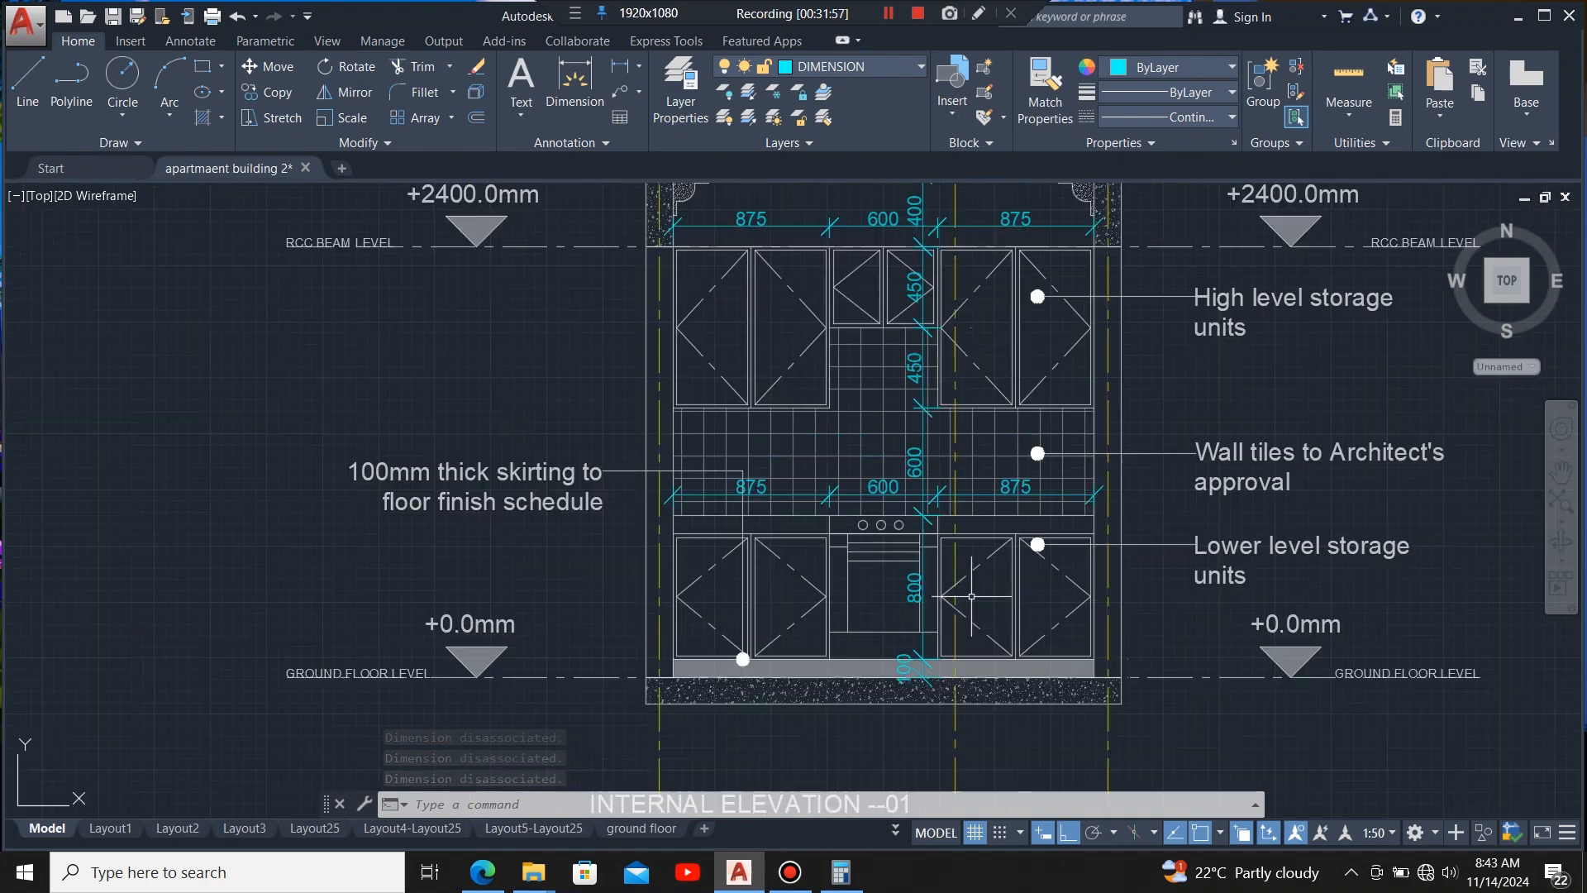
scroll(922, 244, "up", 2)
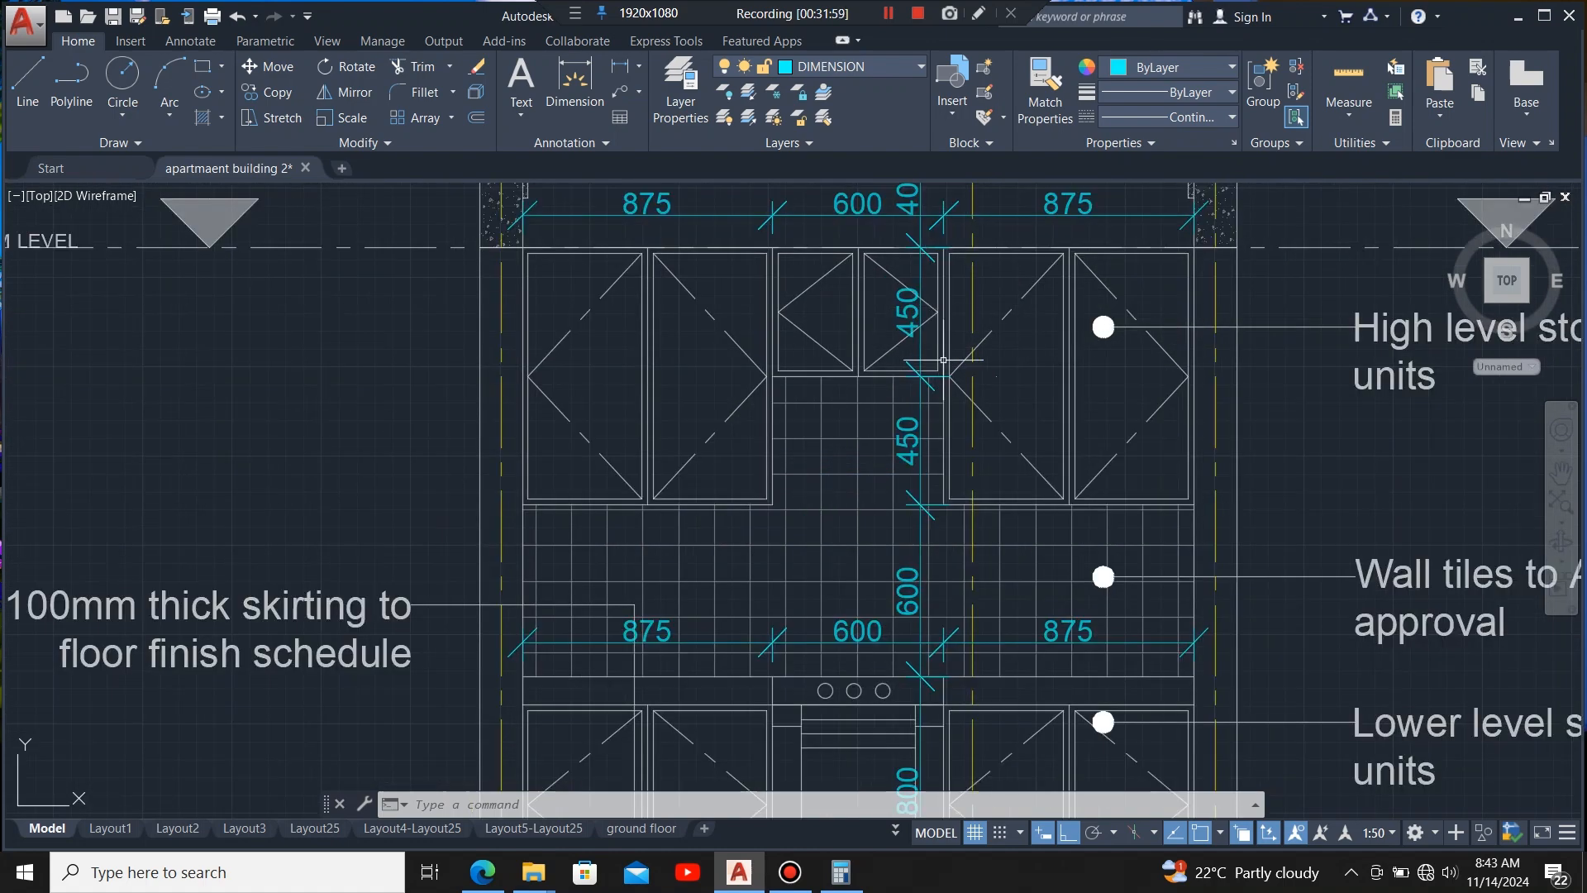
scroll(943, 360, "down", 2)
scroll(995, 437, "down", 2)
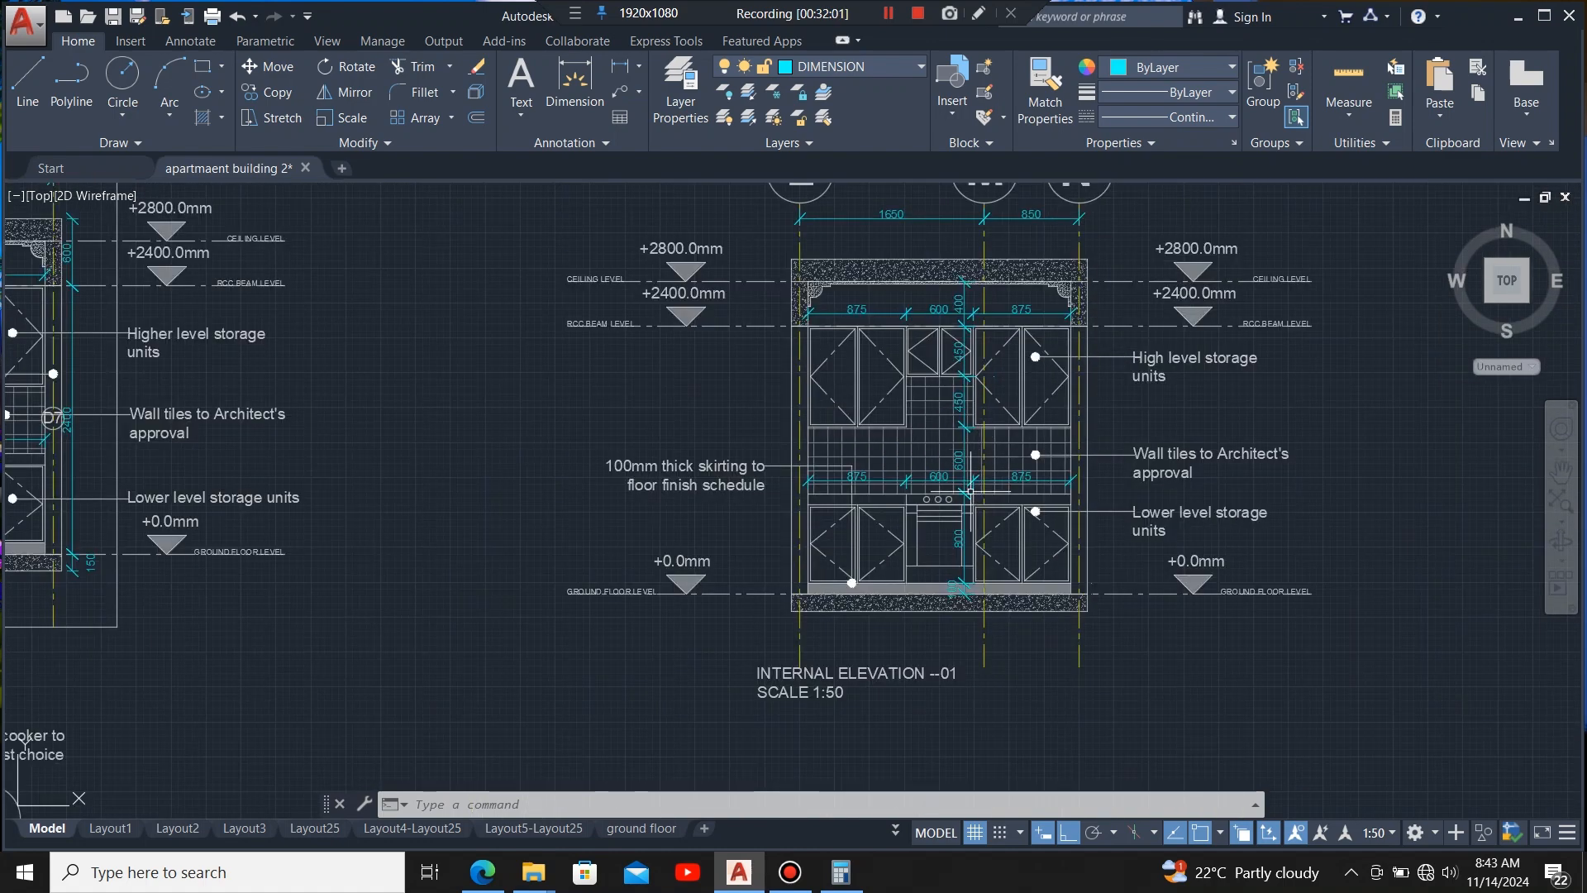
scroll(947, 538, "down", 2)
scroll(961, 510, "up", 2)
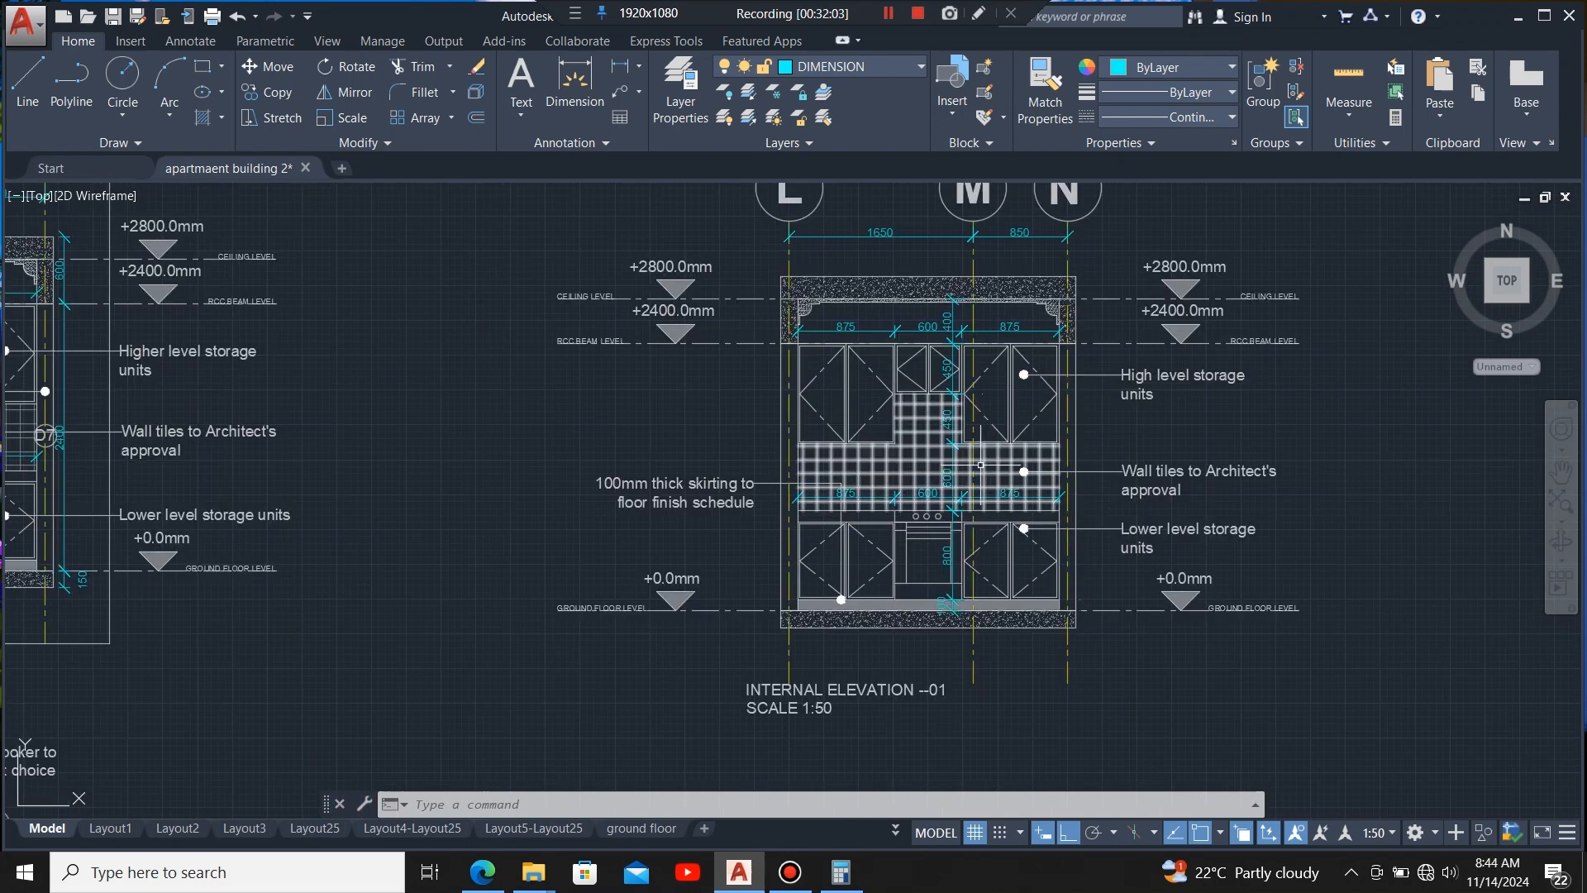
scroll(1012, 377, "down", 2)
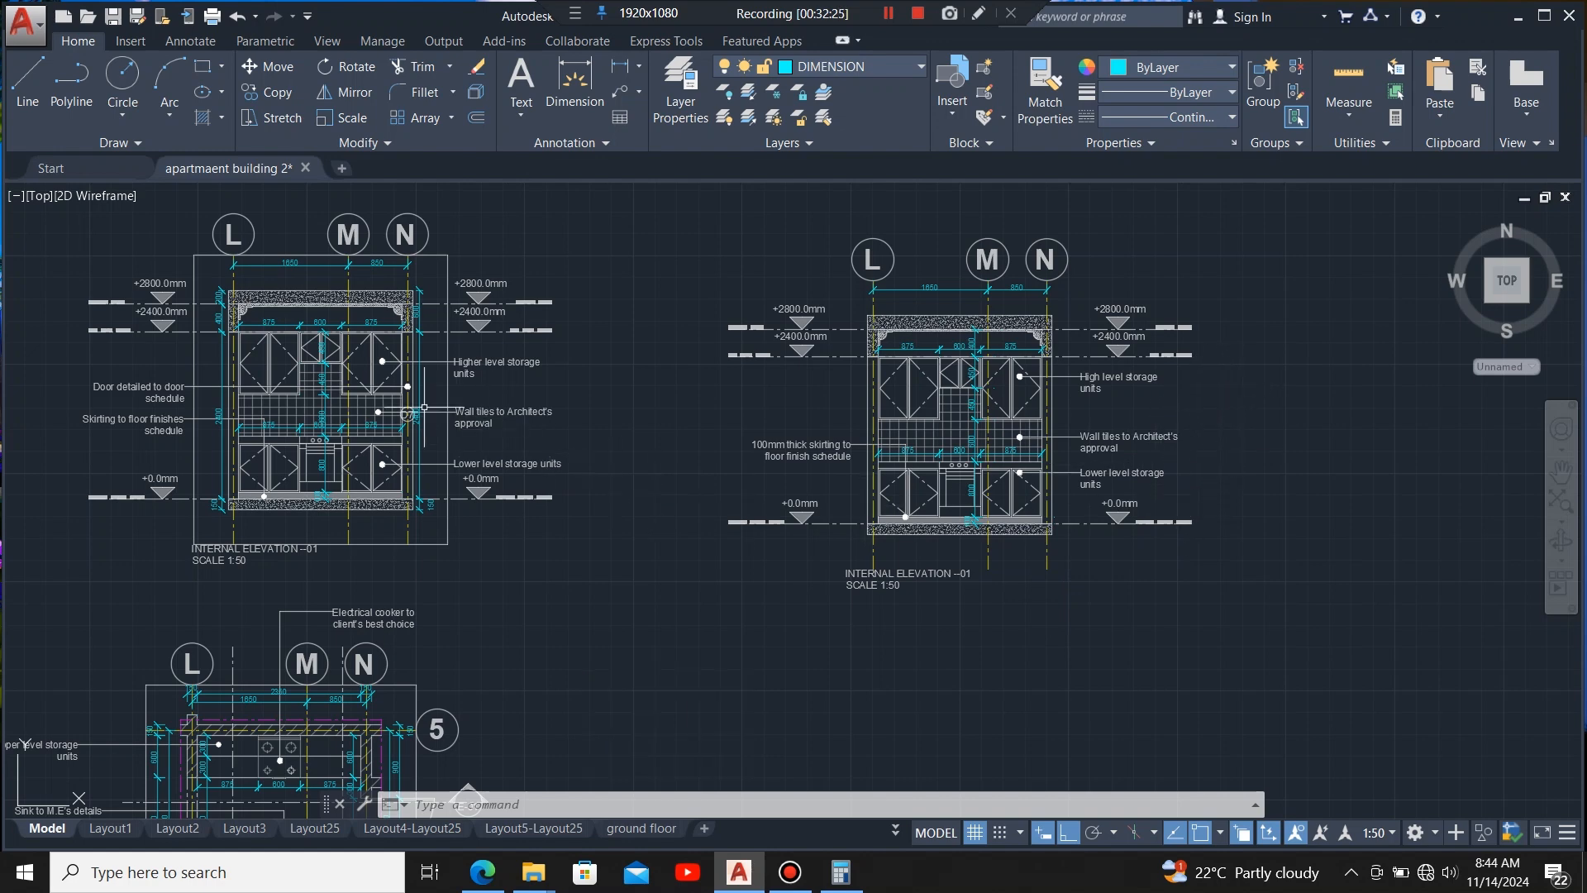
scroll(389, 401, "up", 6)
scroll(465, 444, "up", 3)
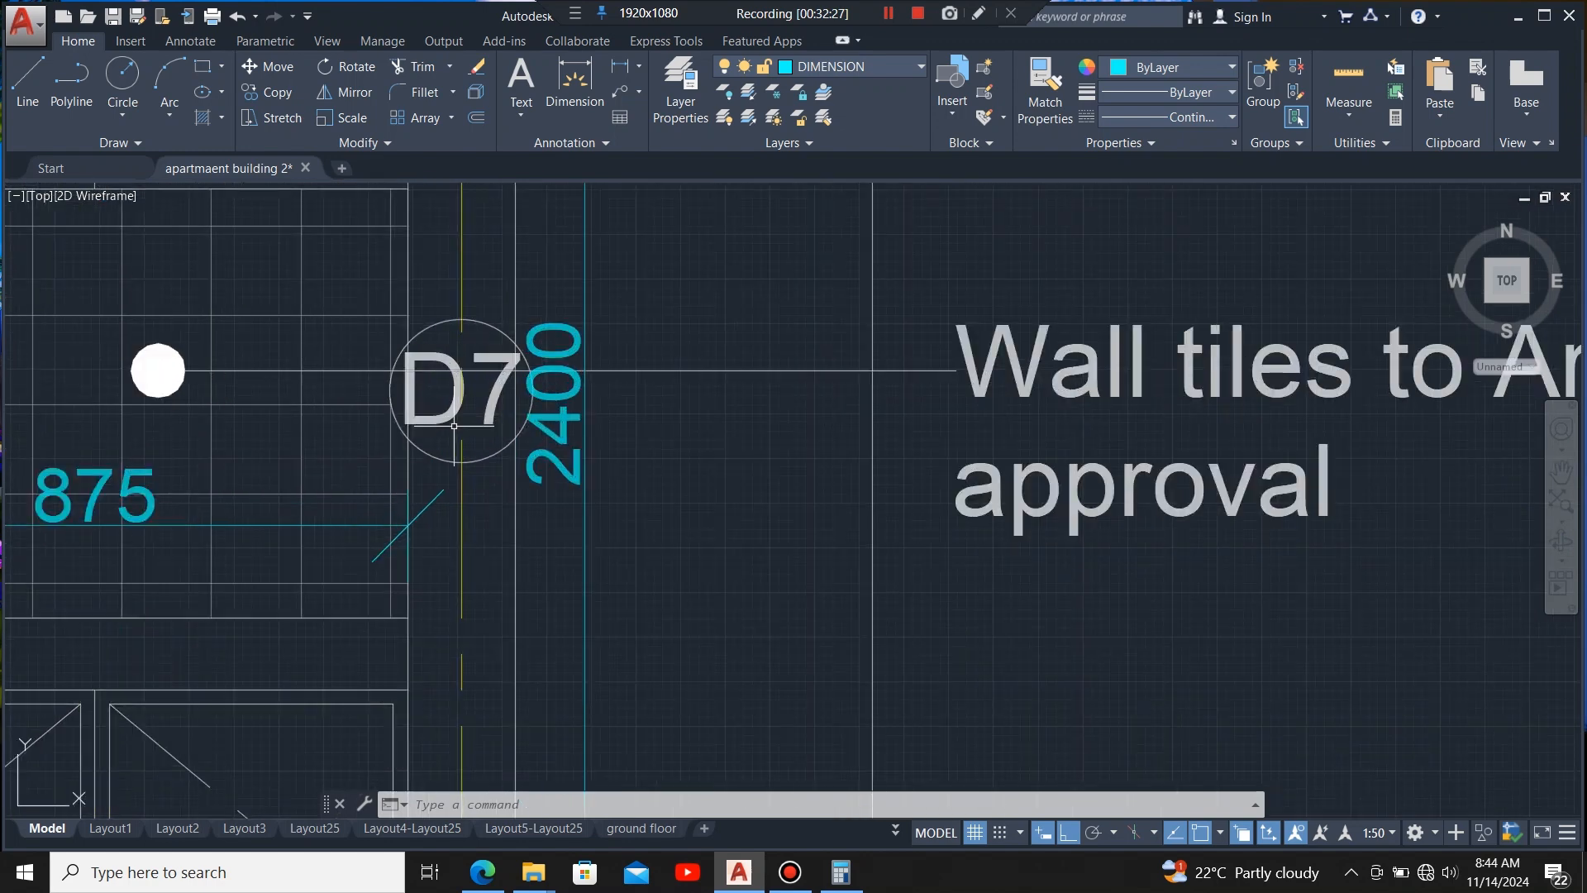
left_click(419, 406)
left_click(422, 454)
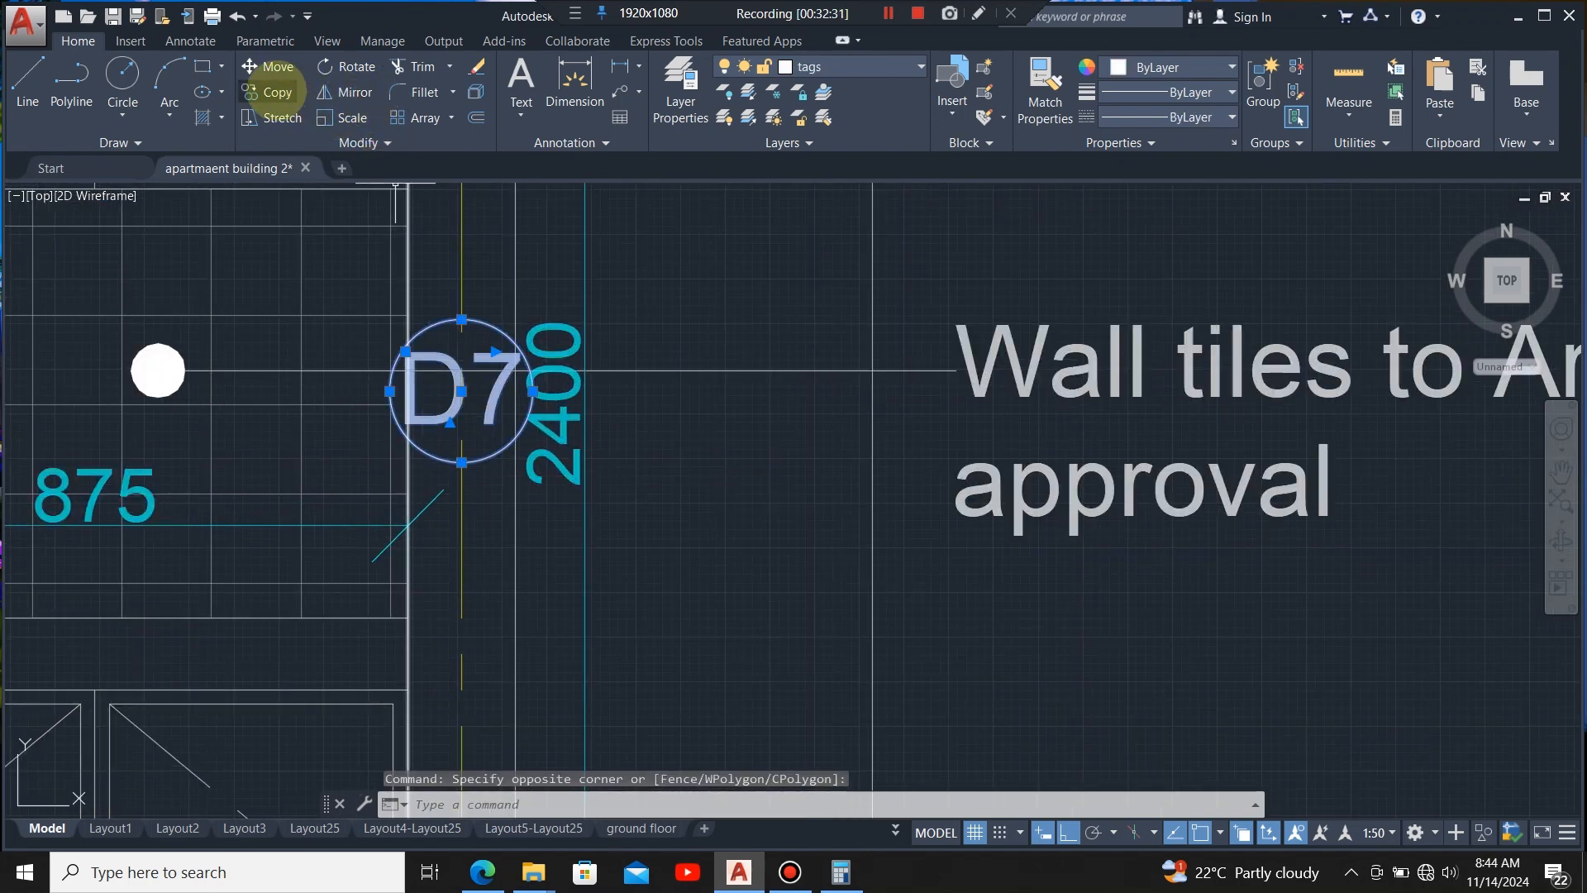
left_click(262, 92)
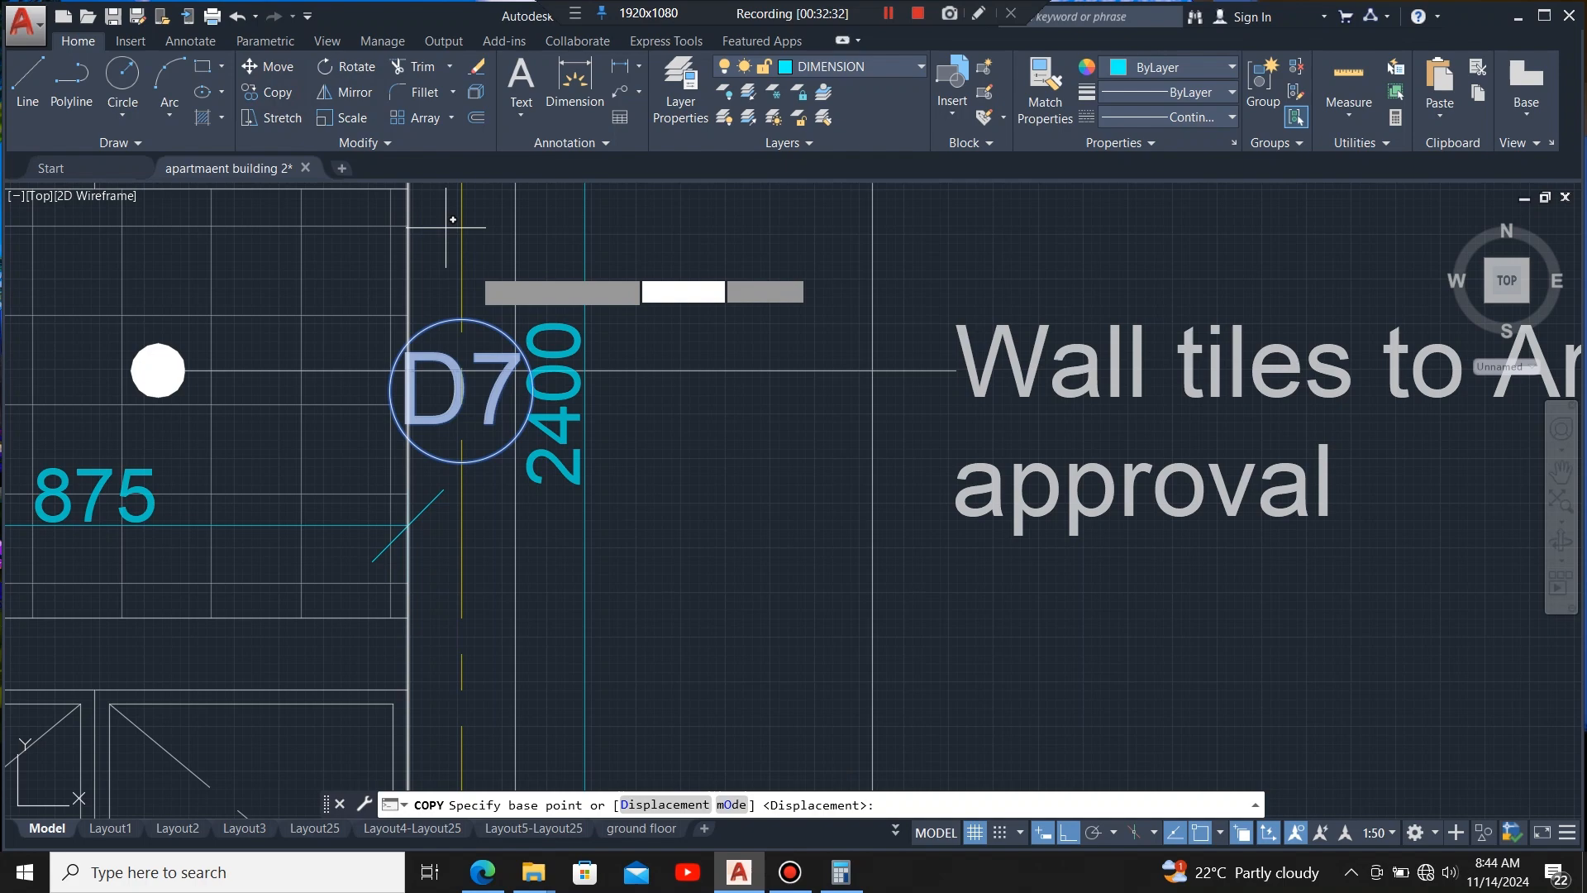
left_click(461, 390)
scroll(248, 405, "down", 10)
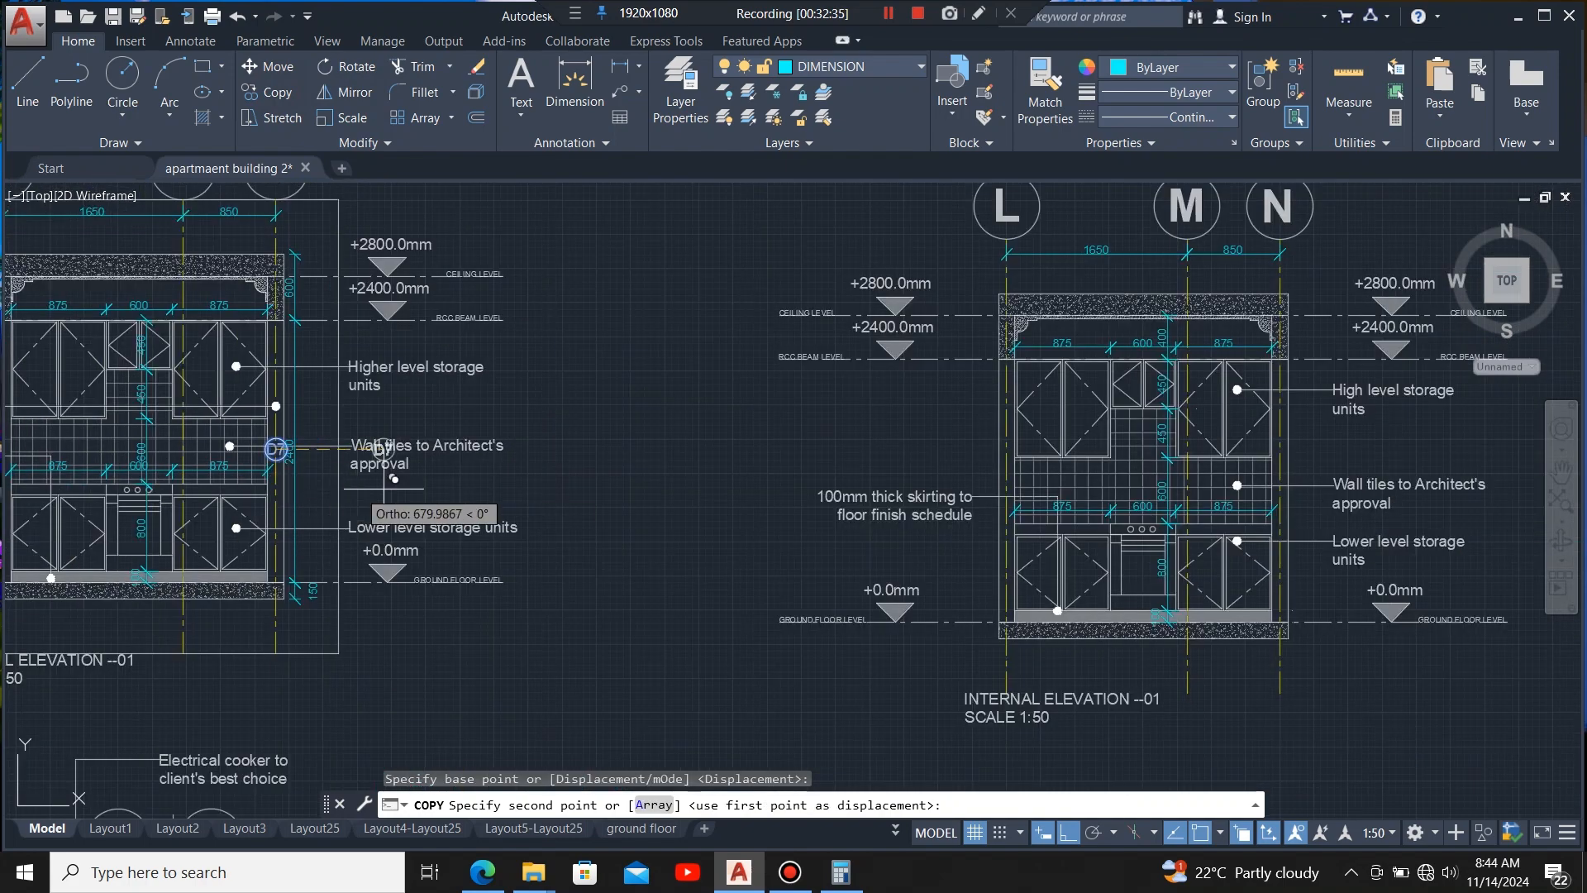
scroll(643, 494, "up", 5)
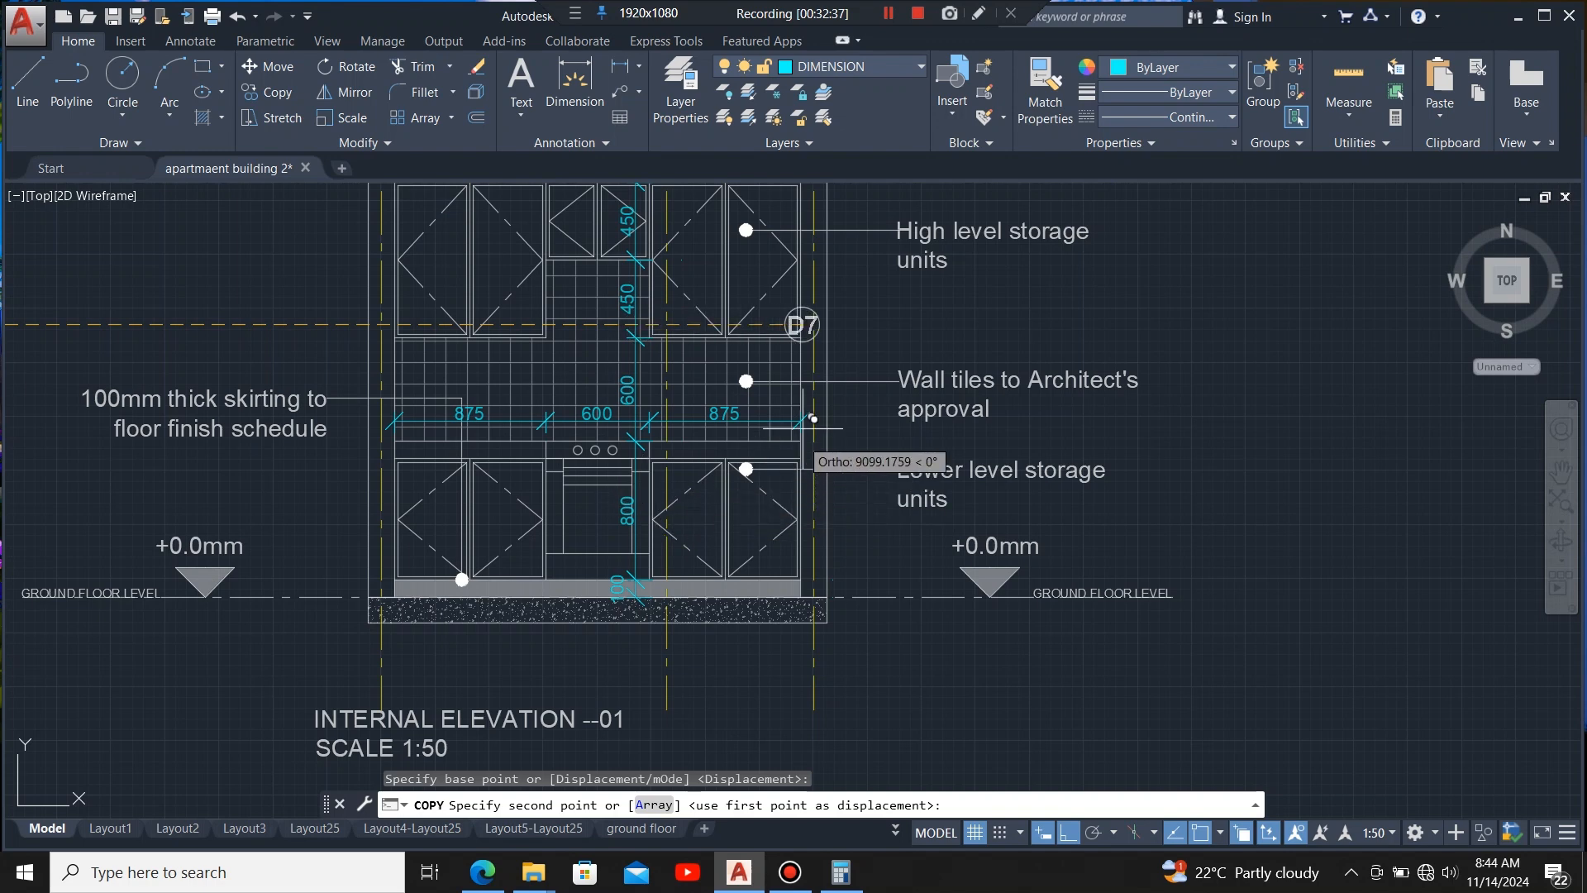
scroll(824, 405, "up", 2)
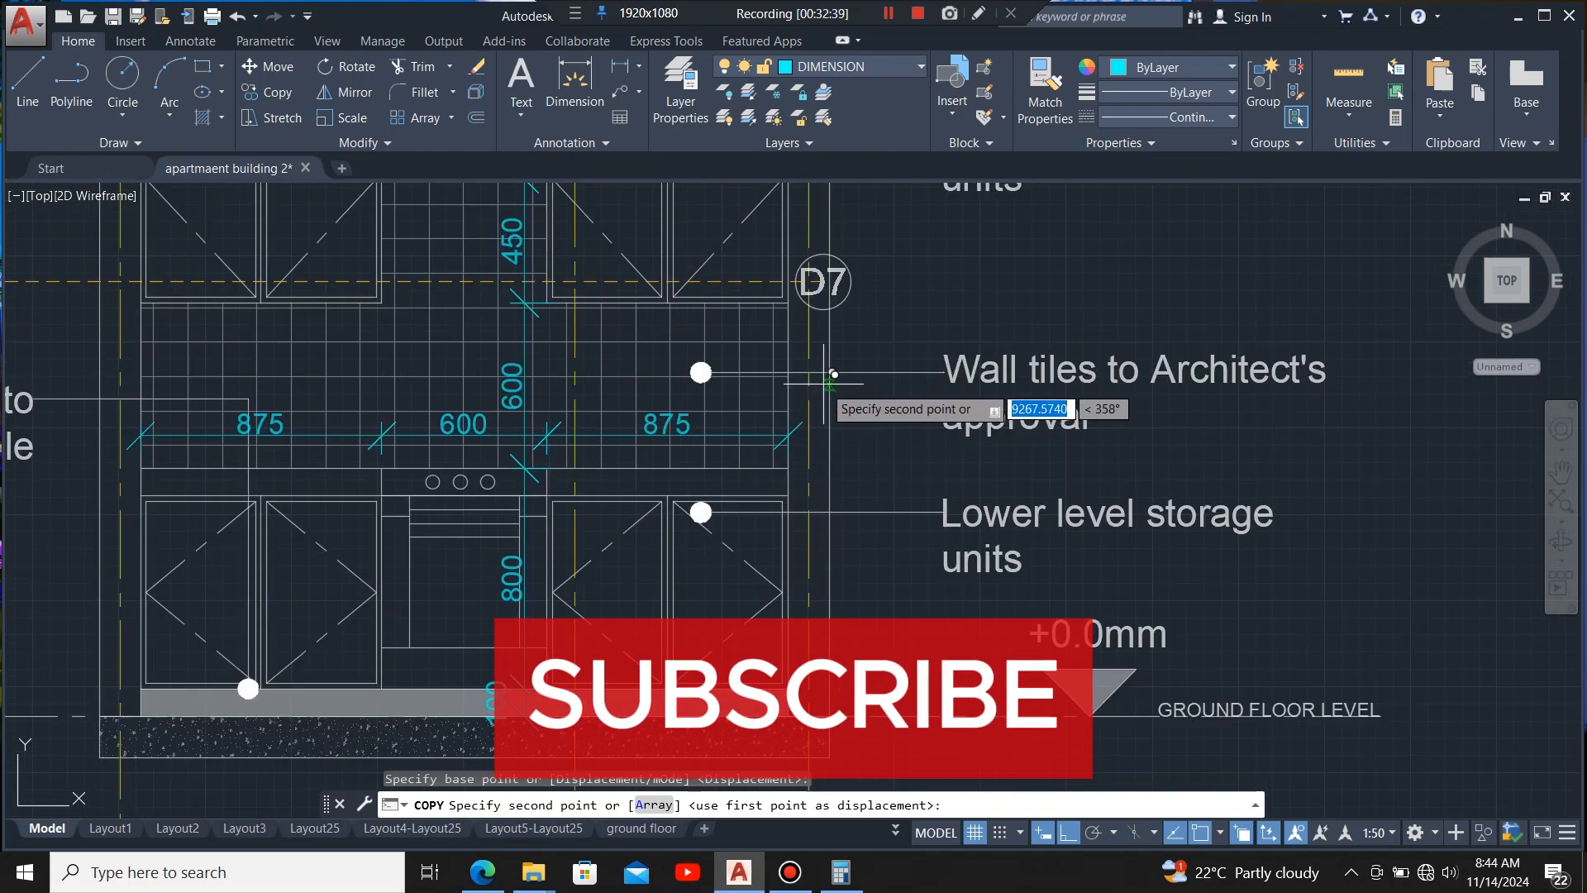
scroll(854, 335, "down", 4)
scroll(918, 319, "down", 2)
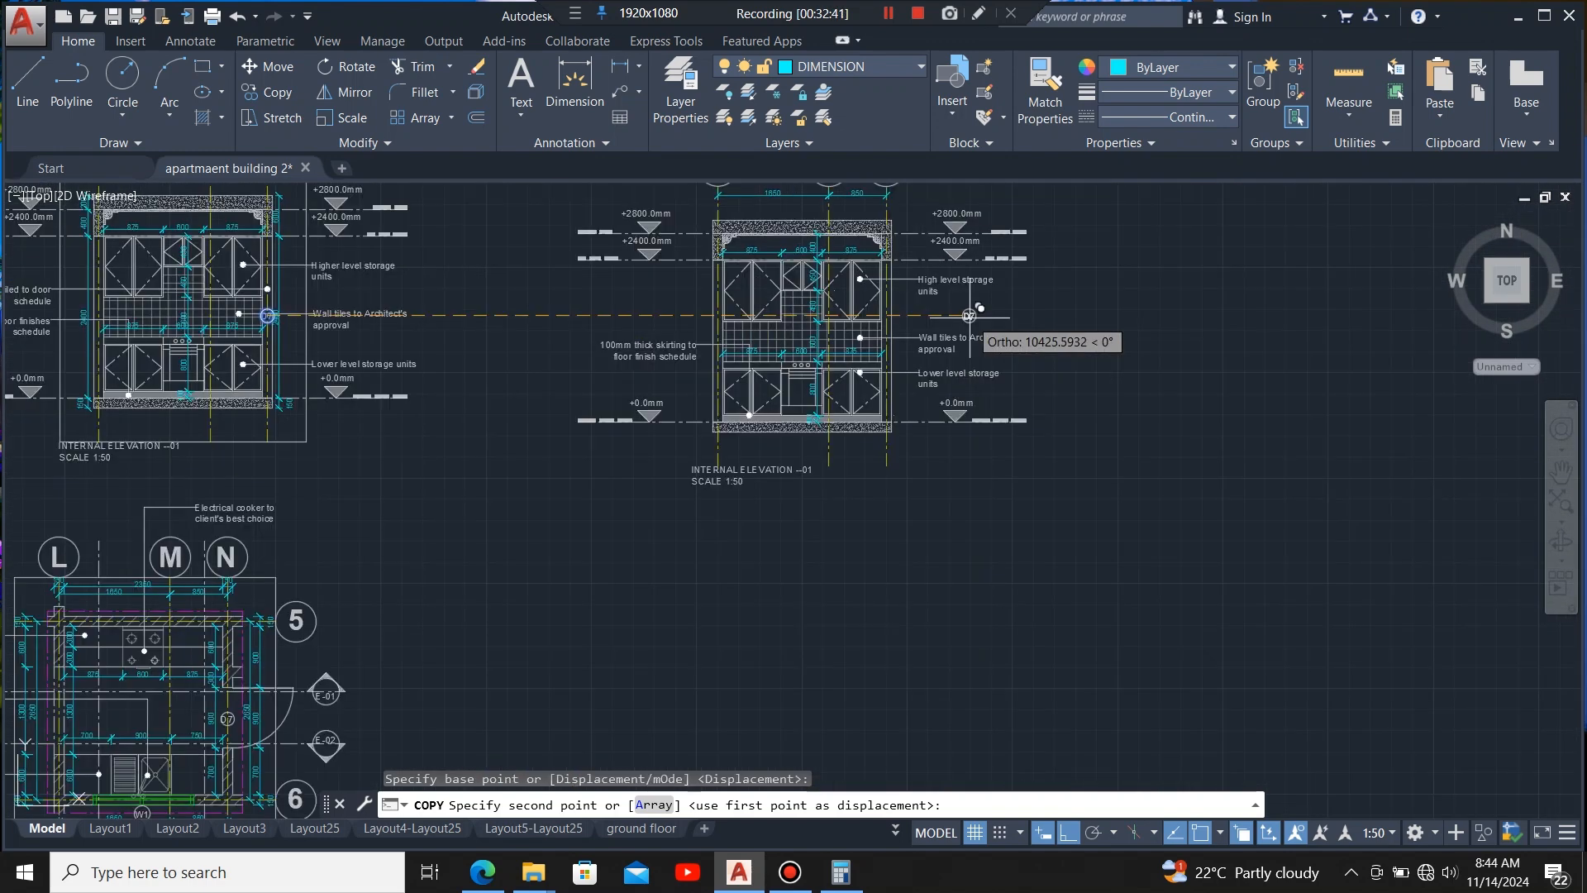
scroll(930, 316, "up", 2)
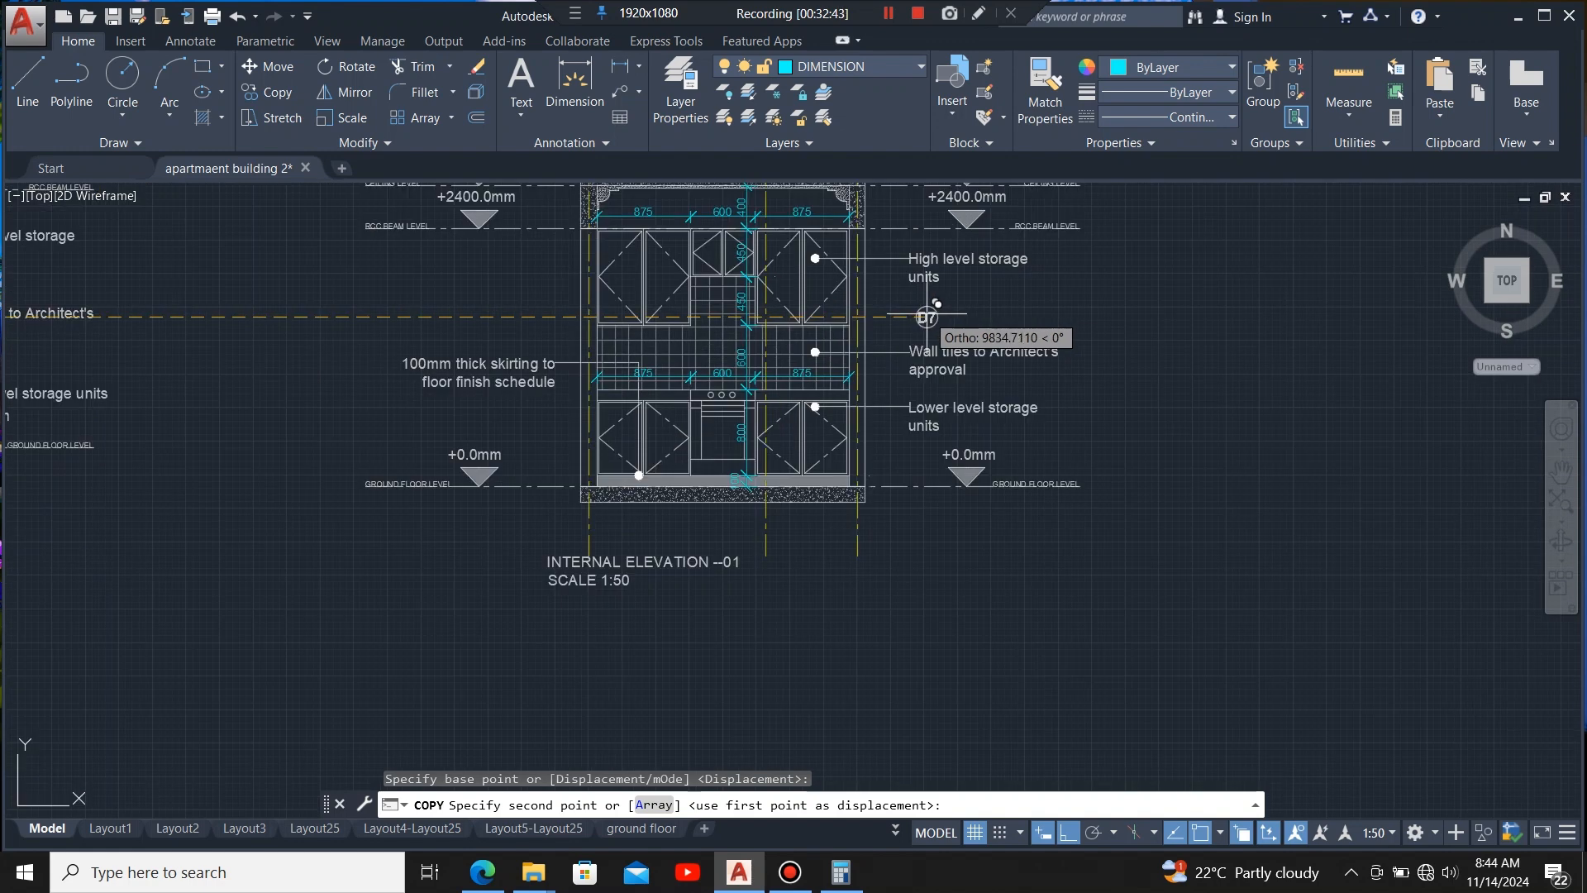
key("Escape")
- Make DOOR the current layer and draw the door rectangle within the grid N wall of the second elevation, from beam underside to floor
left_click(901, 66)
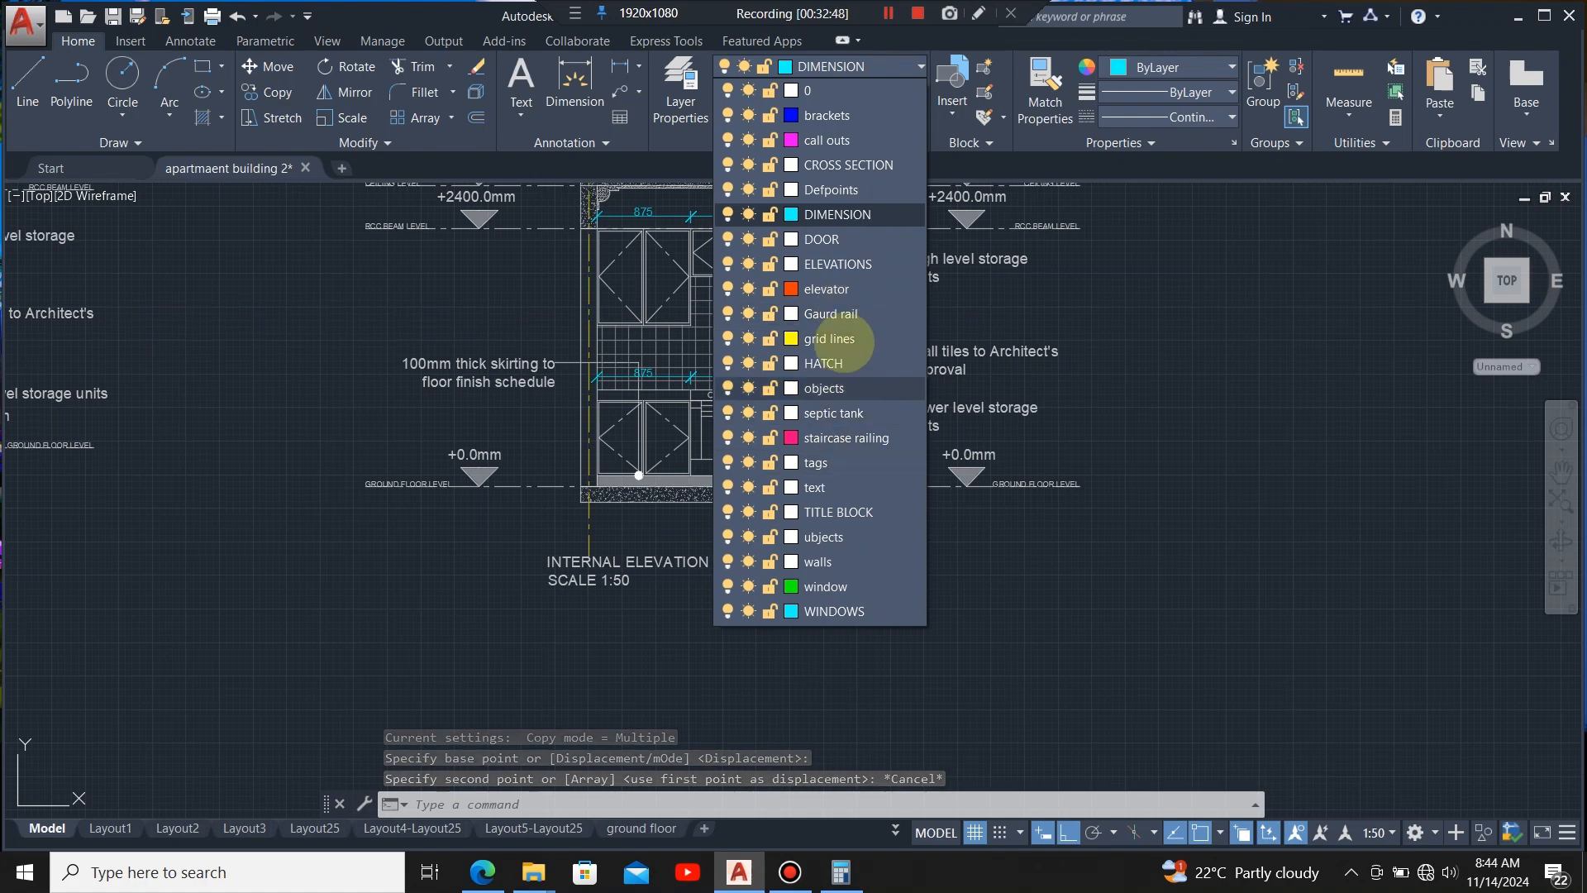
left_click(822, 239)
left_click(202, 66)
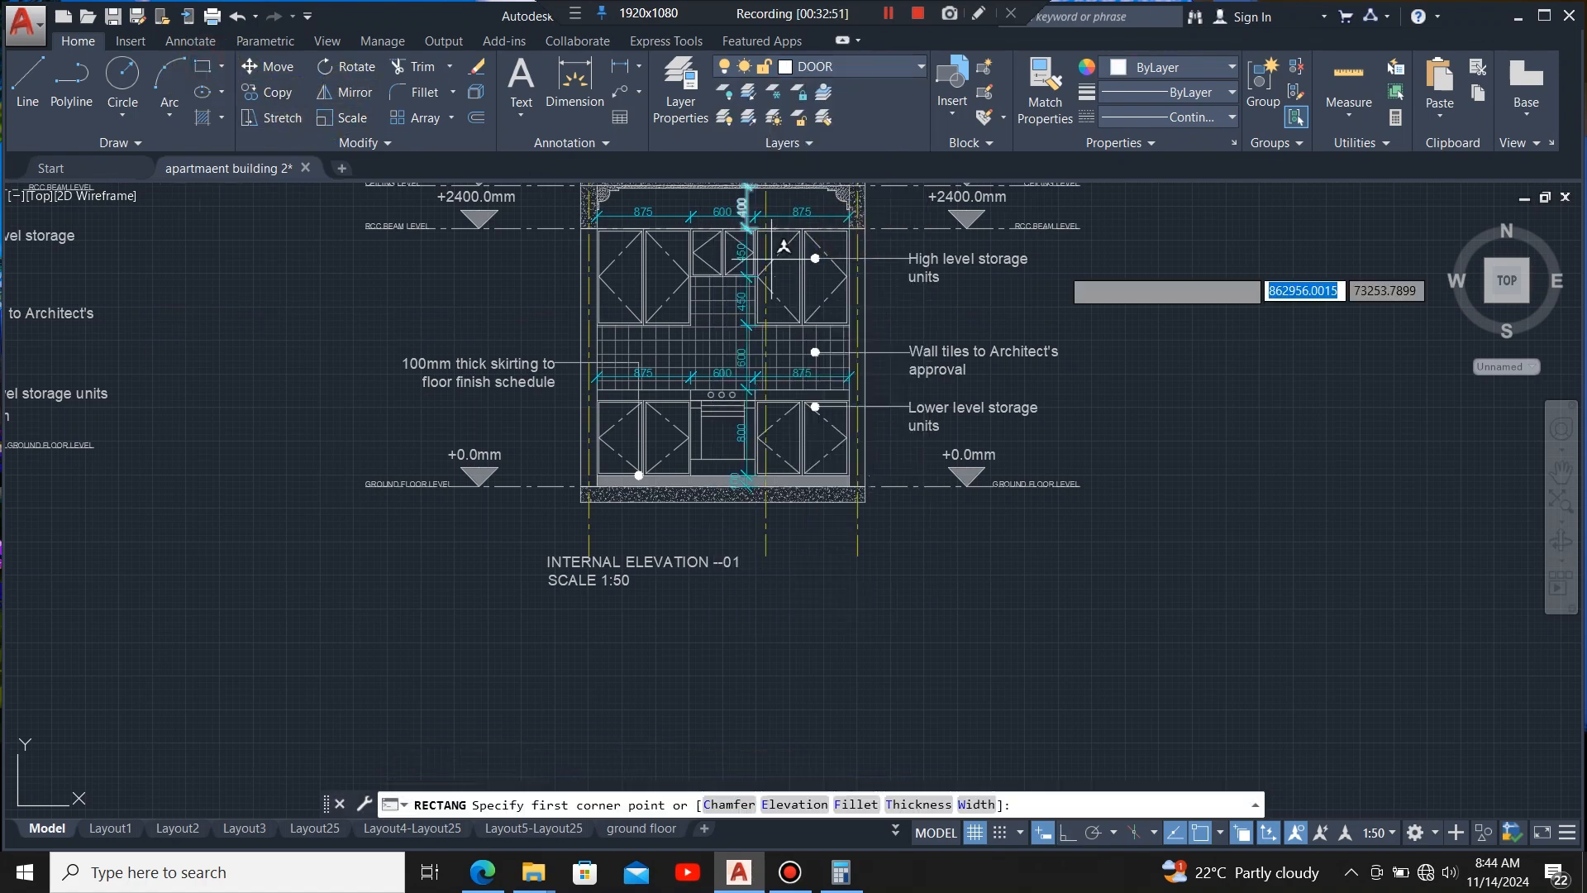
scroll(818, 207, "up", 5)
left_click(1108, 437)
scroll(815, 359, "down", 4)
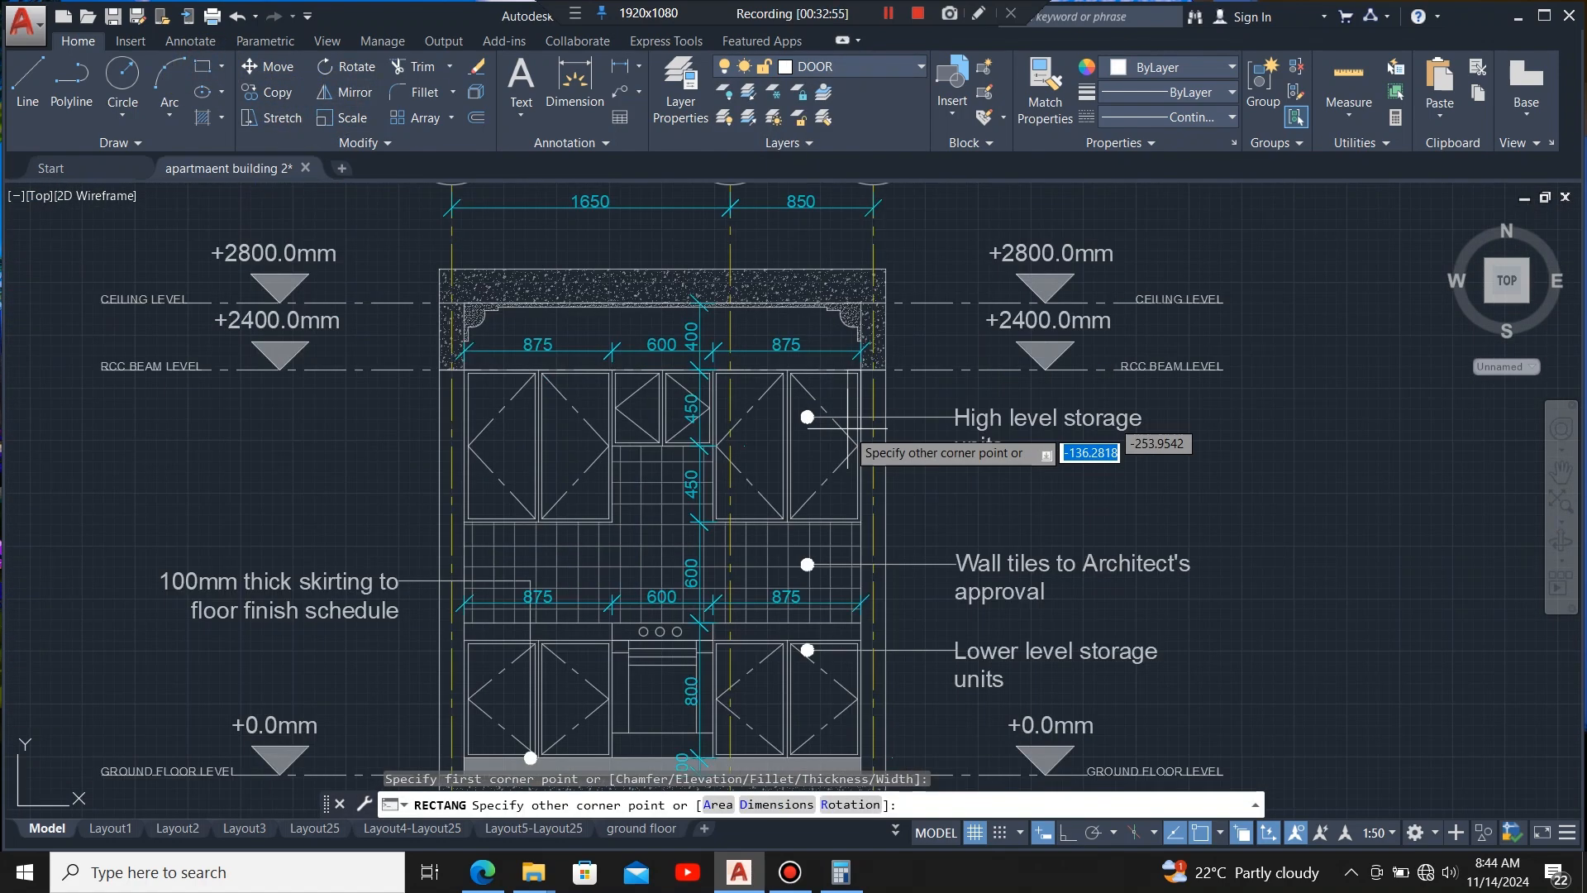
scroll(900, 454, "down", 4)
scroll(906, 563, "up", 6)
left_click(861, 610)
scroll(1050, 567, "down", 6)
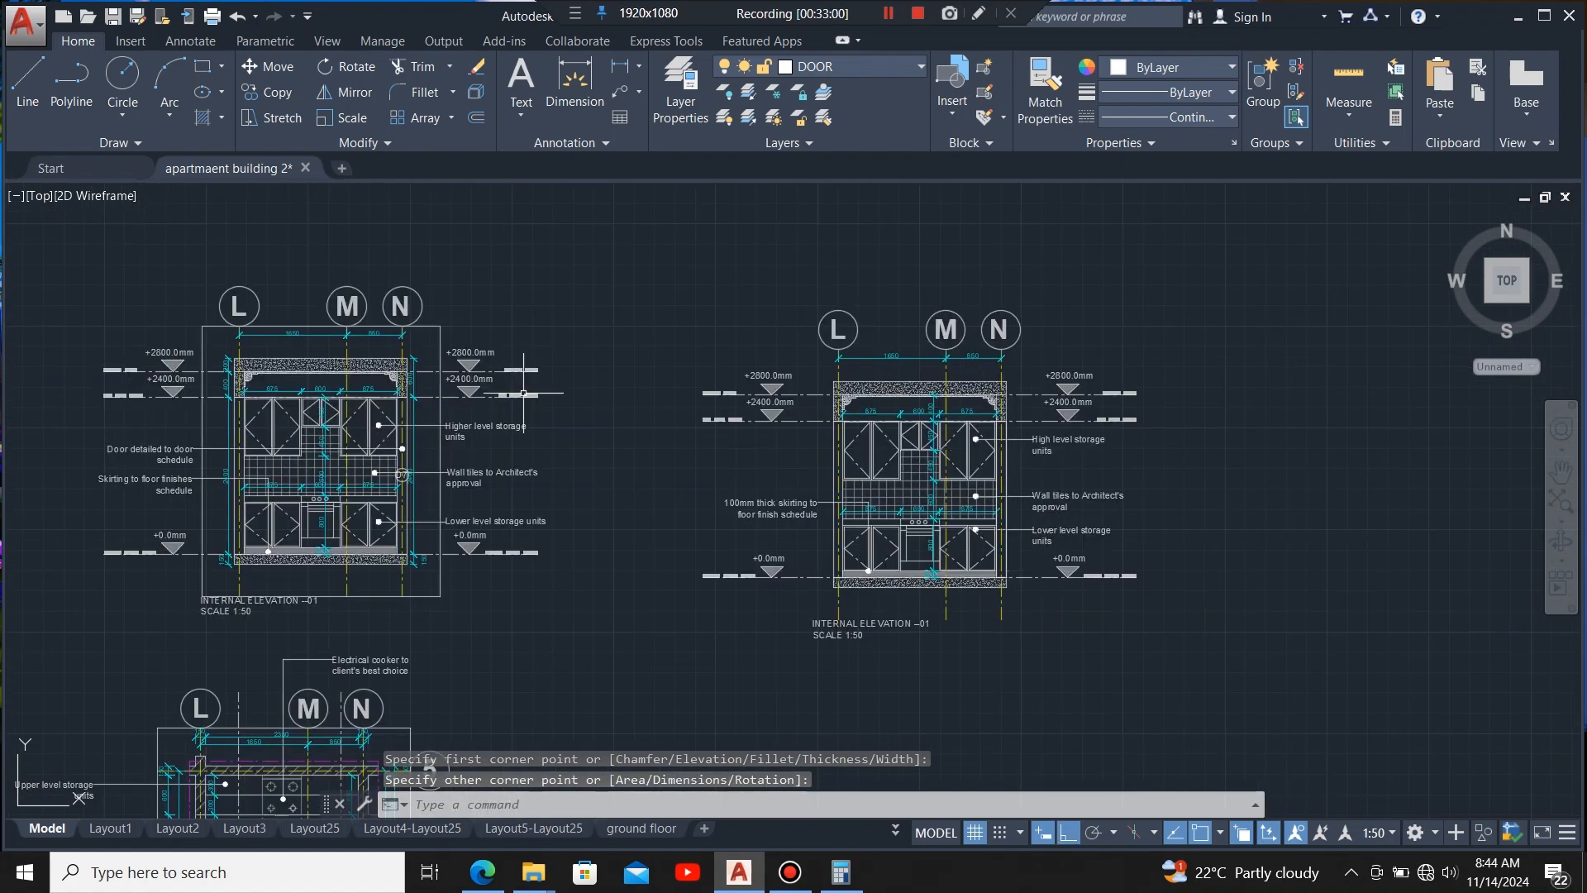
- Copy the D7 door tag from the annotated elevation onto the door at grid N in the second elevation
scroll(394, 495, "up", 6)
left_click(428, 409)
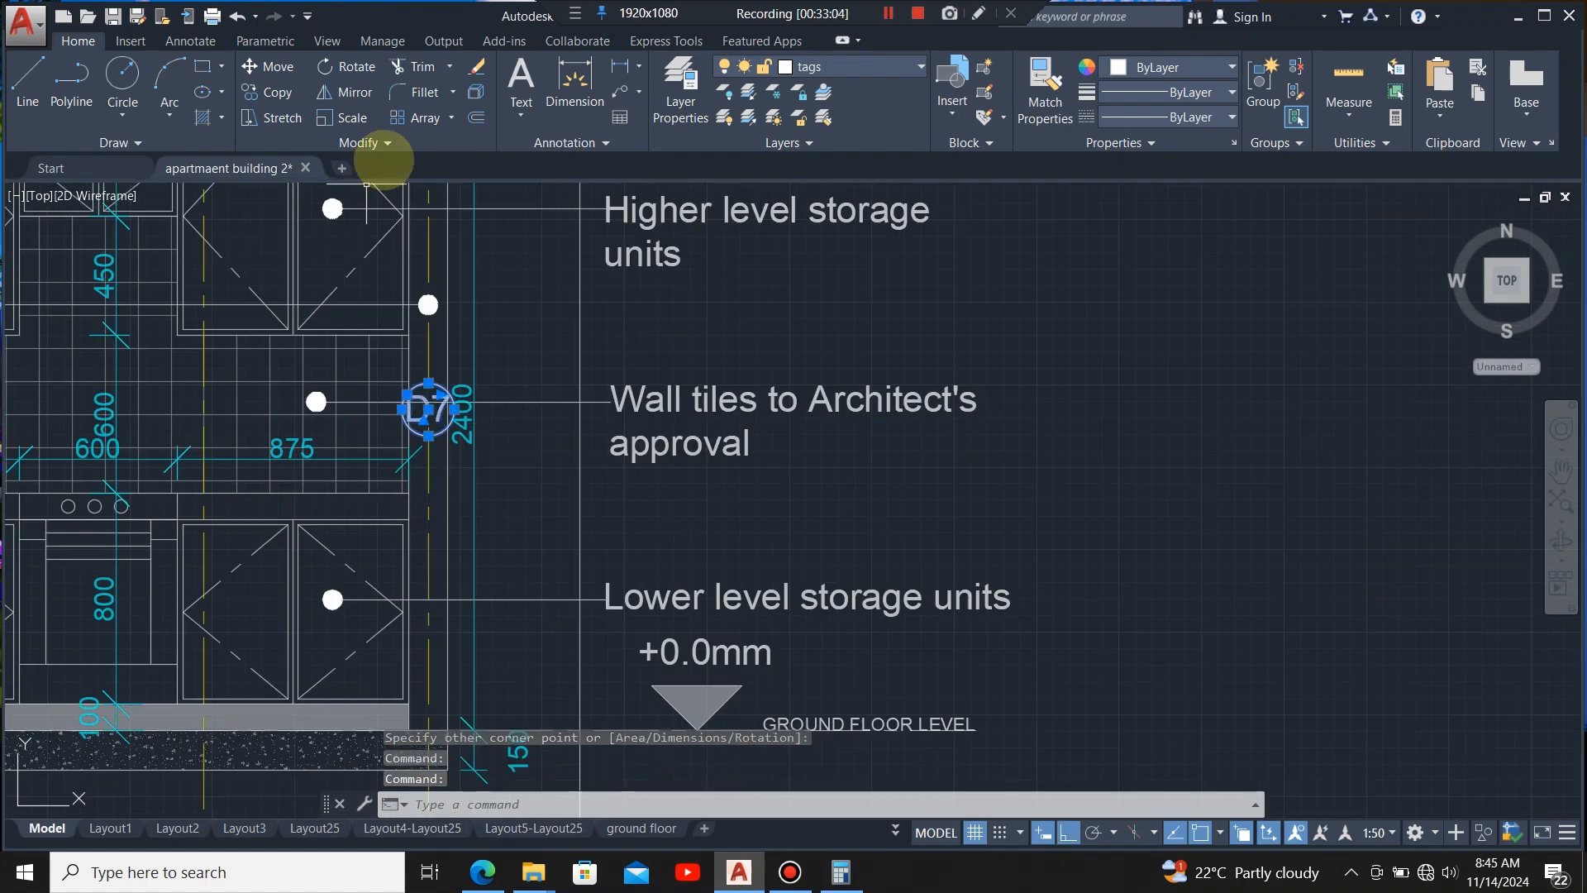
left_click(266, 91)
scroll(419, 378, "up", 4)
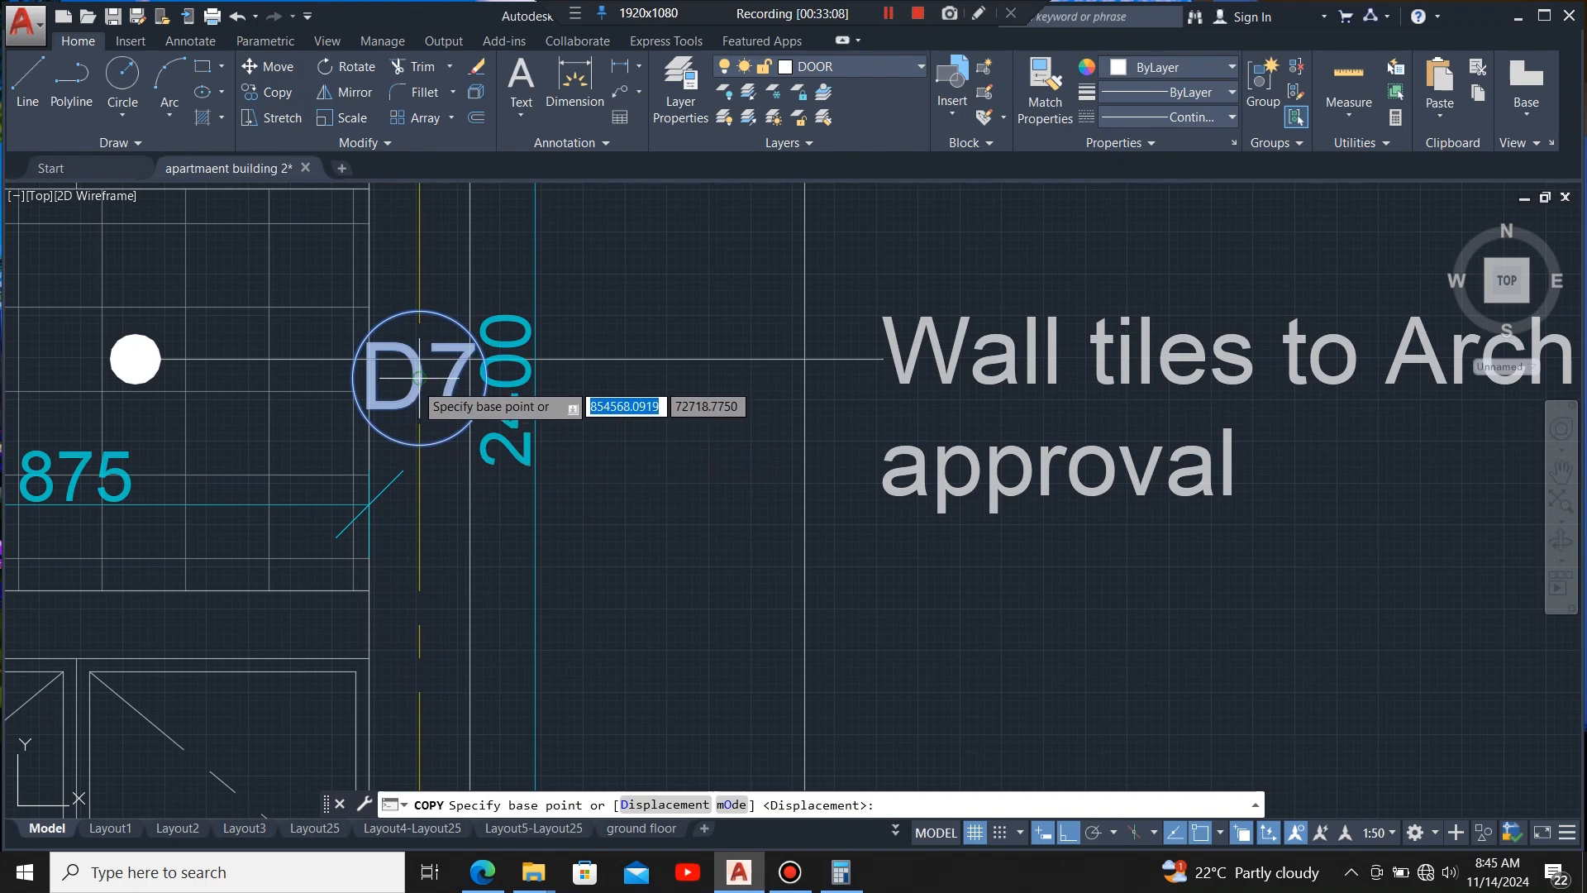
left_click(419, 378)
scroll(419, 378, "down", 6)
scroll(818, 430, "up", 5)
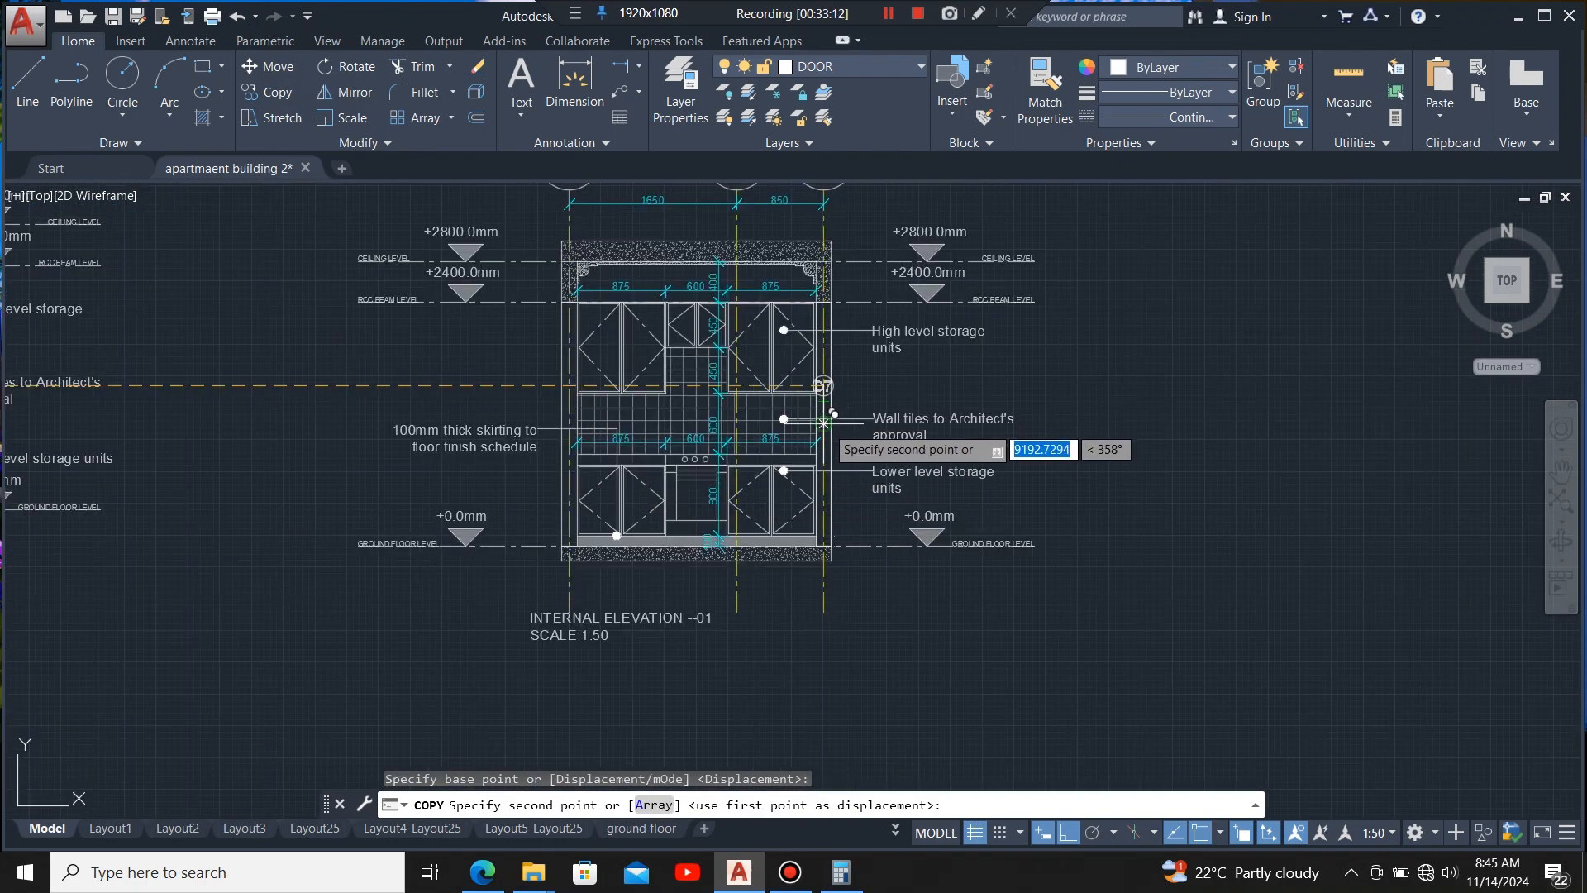
left_click(823, 422)
key("Escape")
- Examine the second elevation around the D7 door tag and compare its annotations with the first elevation
scroll(909, 413, "down", 5)
scroll(978, 400, "up", 5)
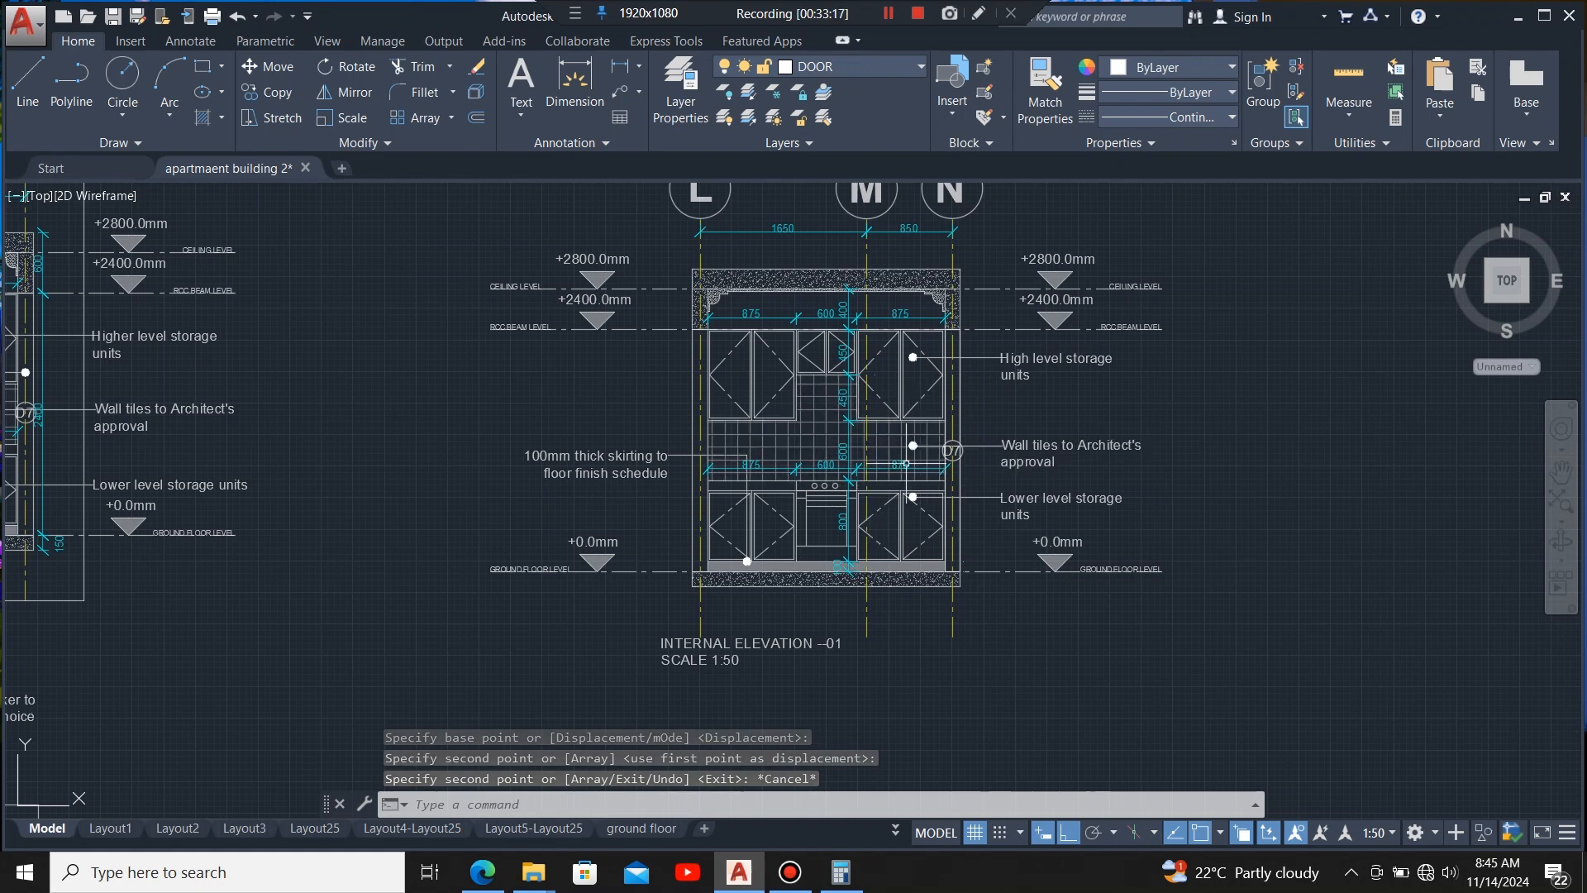
scroll(955, 423, "down", 2)
scroll(976, 397, "up", 2)
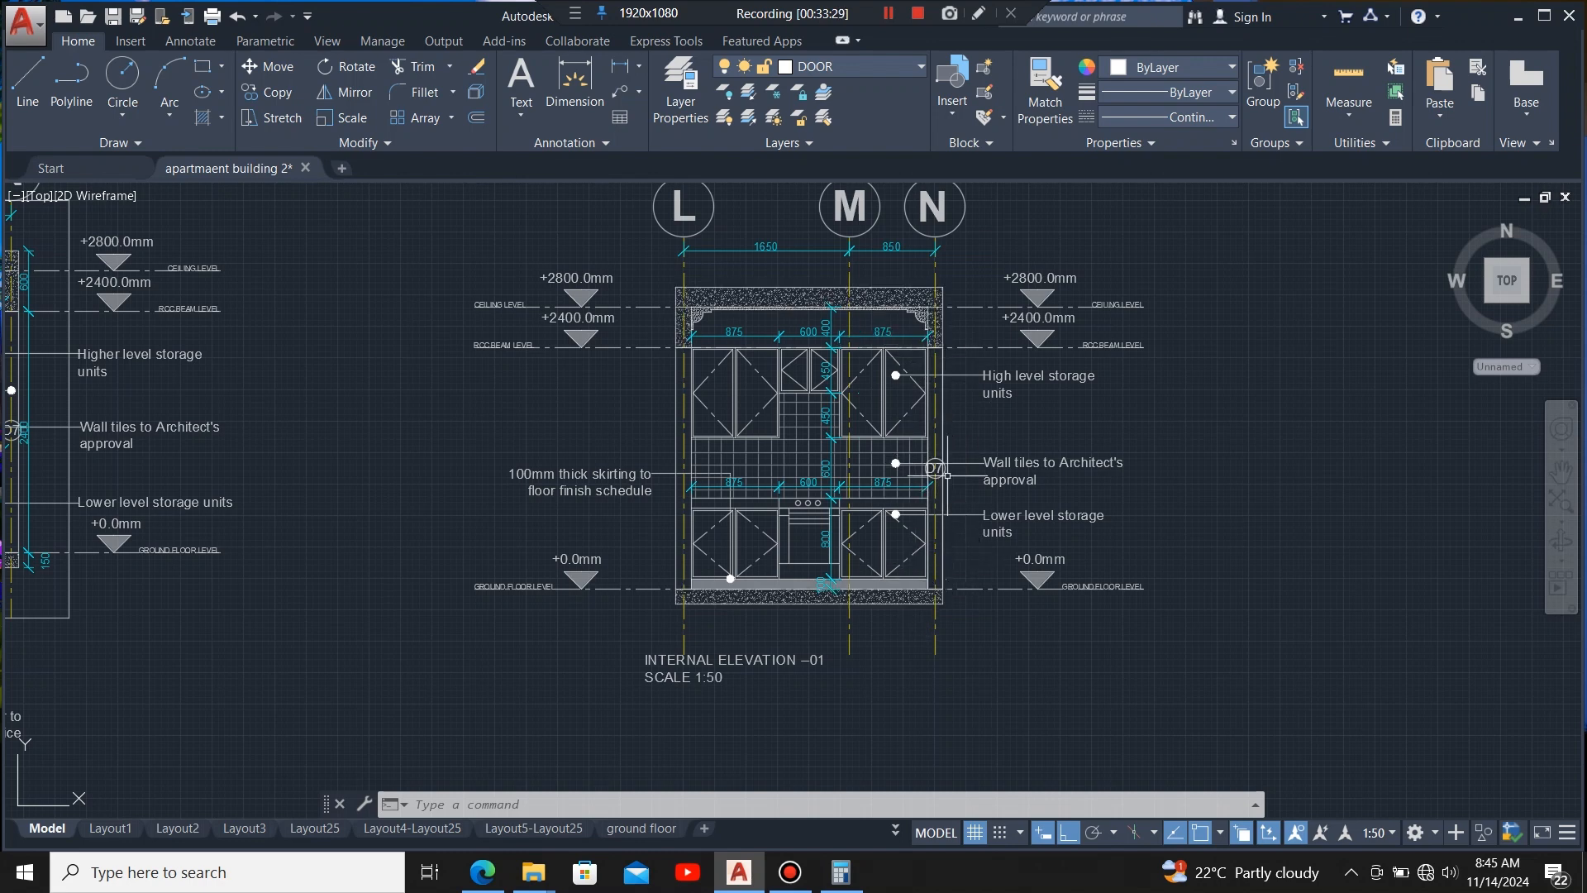
scroll(945, 461, "up", 4)
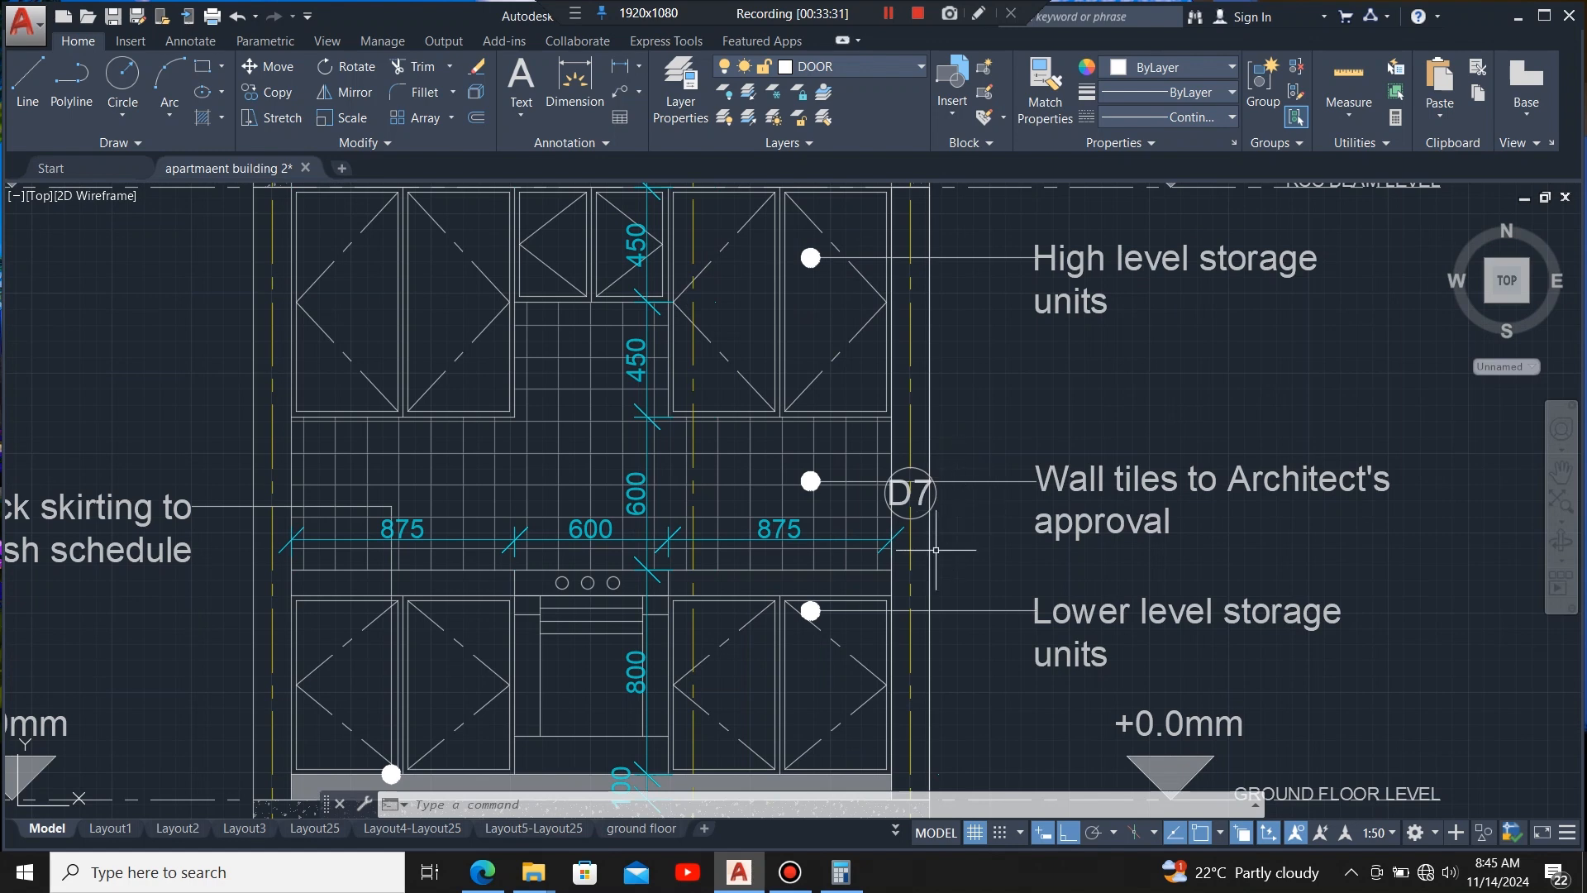
scroll(960, 438, "down", 2)
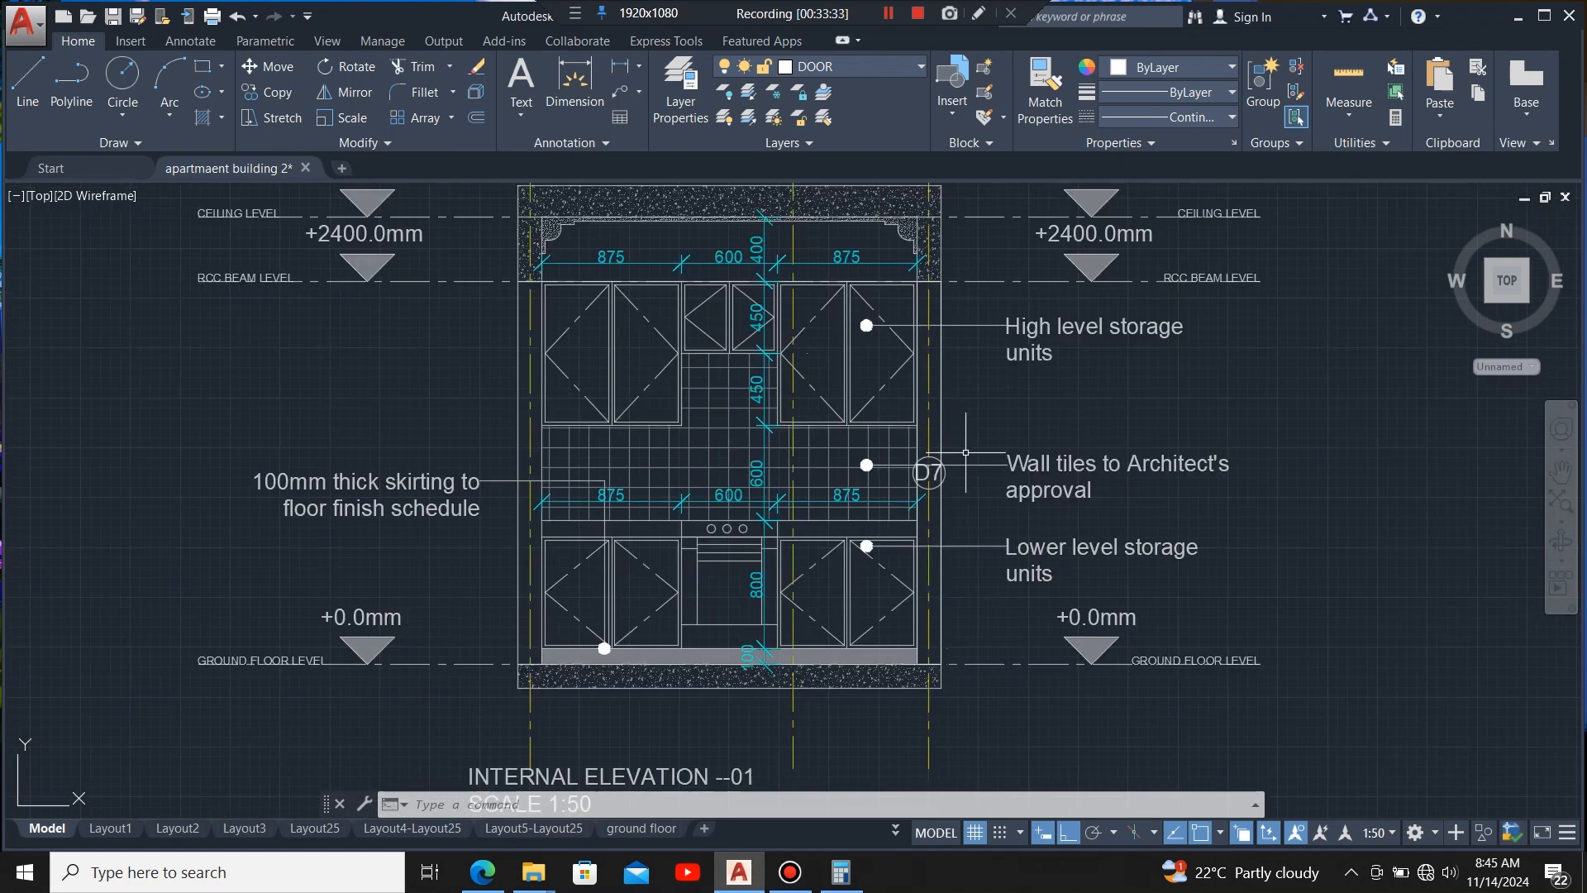
scroll(965, 452, "down", 2)
scroll(968, 446, "down", 2)
scroll(972, 440, "up", 2)
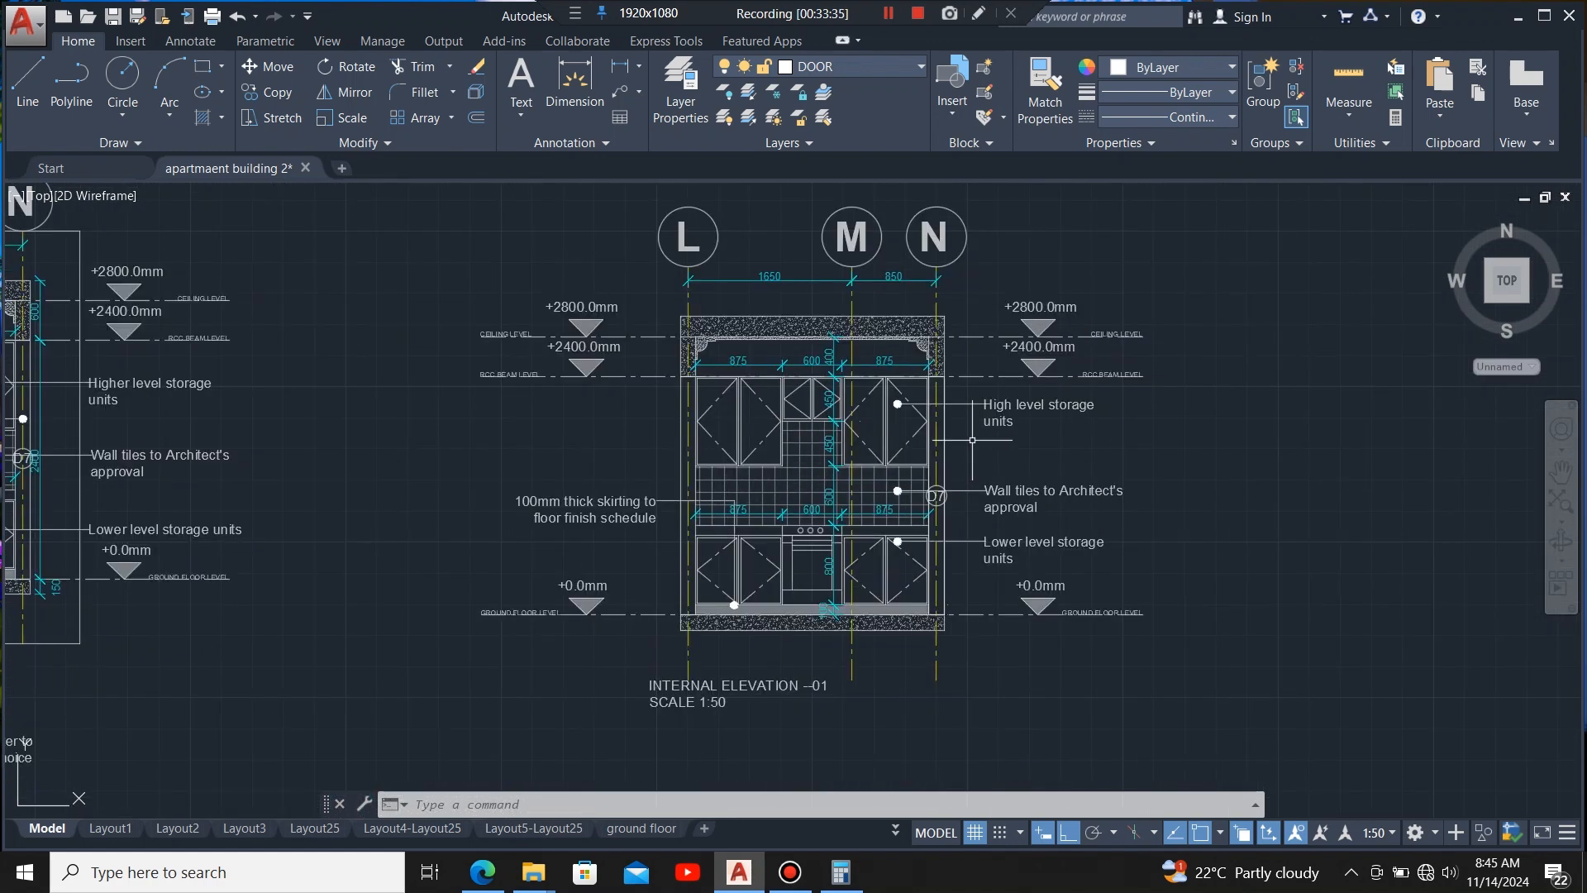